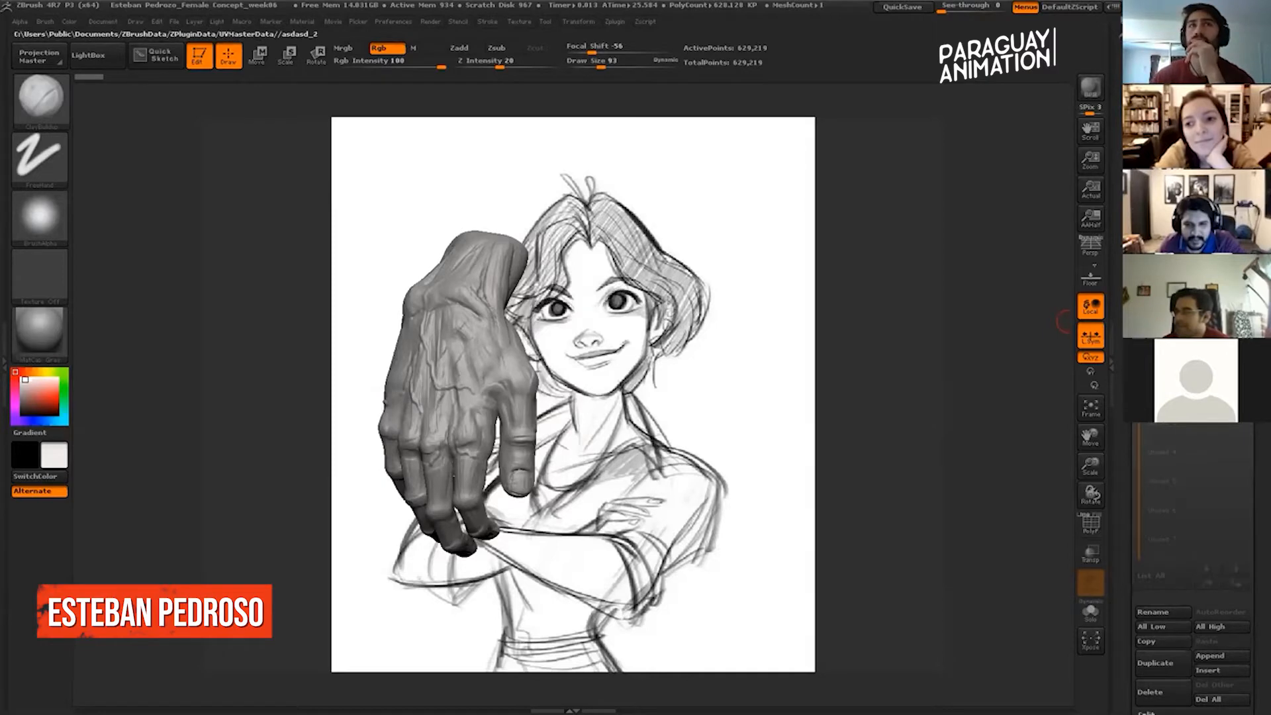
Switch from the hand model to the cigar-smoking character bust and open its Geometry settings.
drag(960, 371, 946, 504)
drag(192, 252, 199, 351)
click(63, 337)
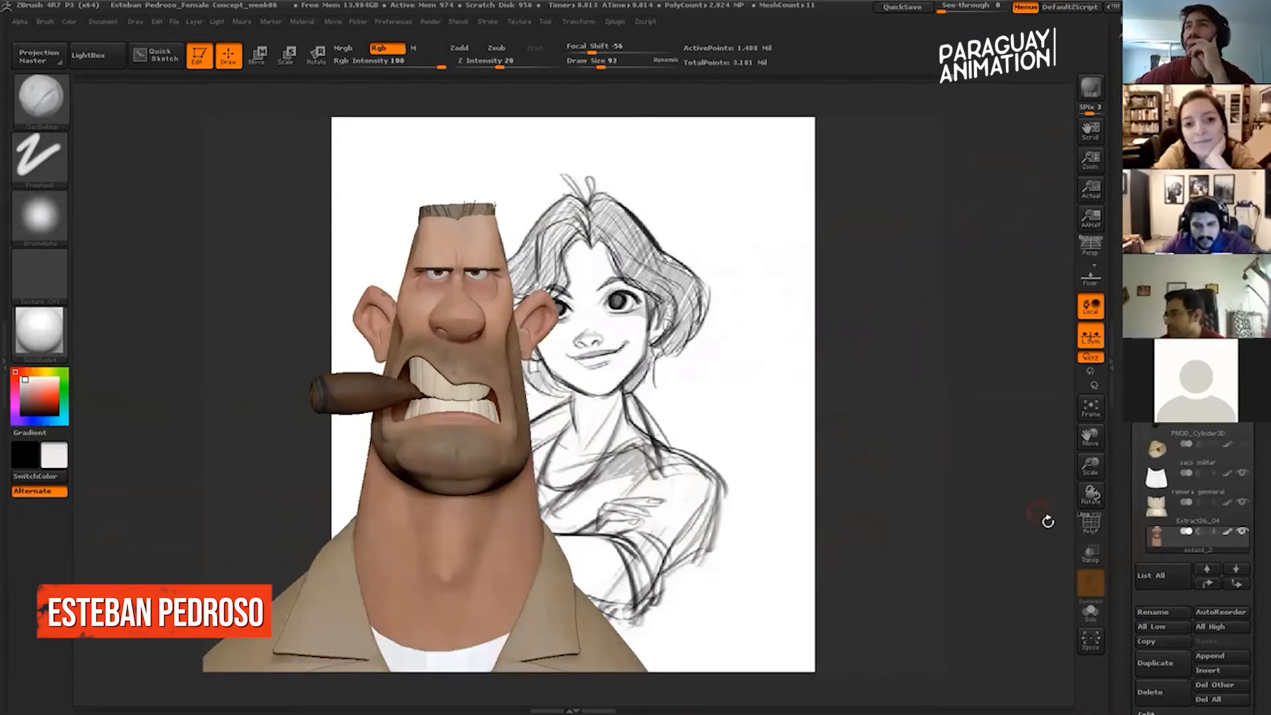
drag(1128, 492, 1127, 477)
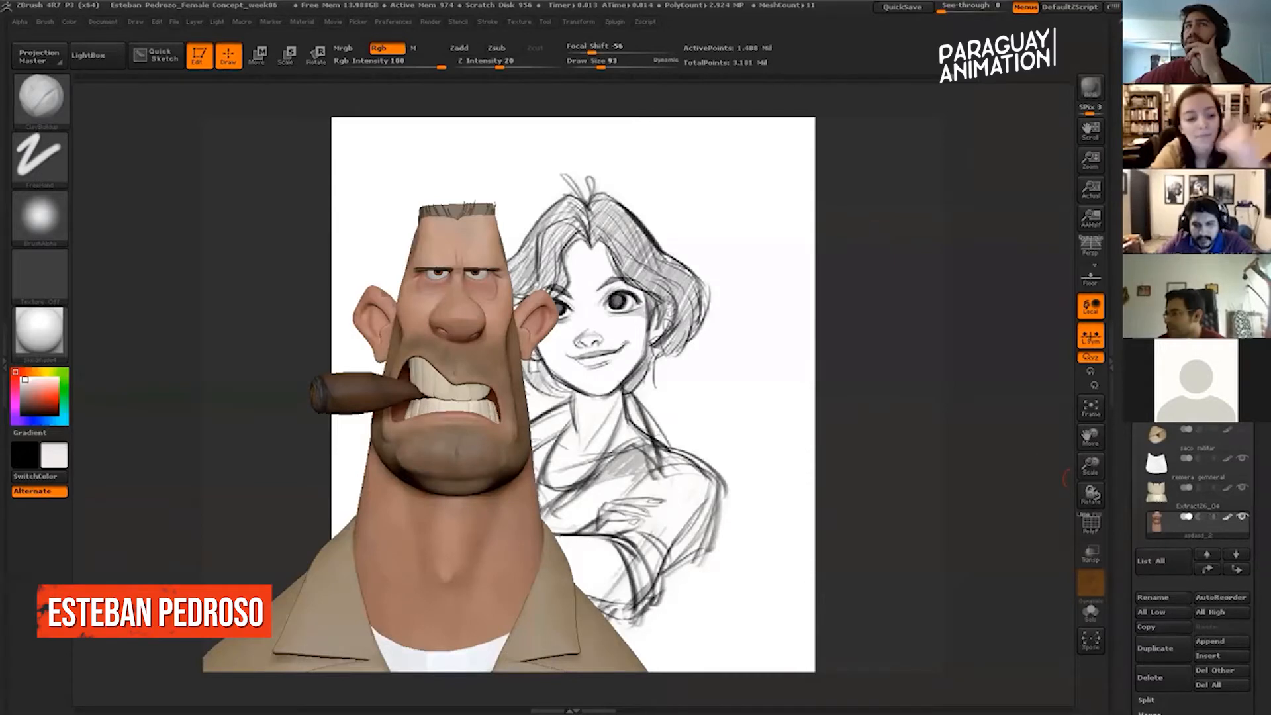
mouse_move(978, 408)
mouse_down()
mouse_move(990, 406)
mouse_move(908, 410)
mouse_move(953, 410)
mouse_up()
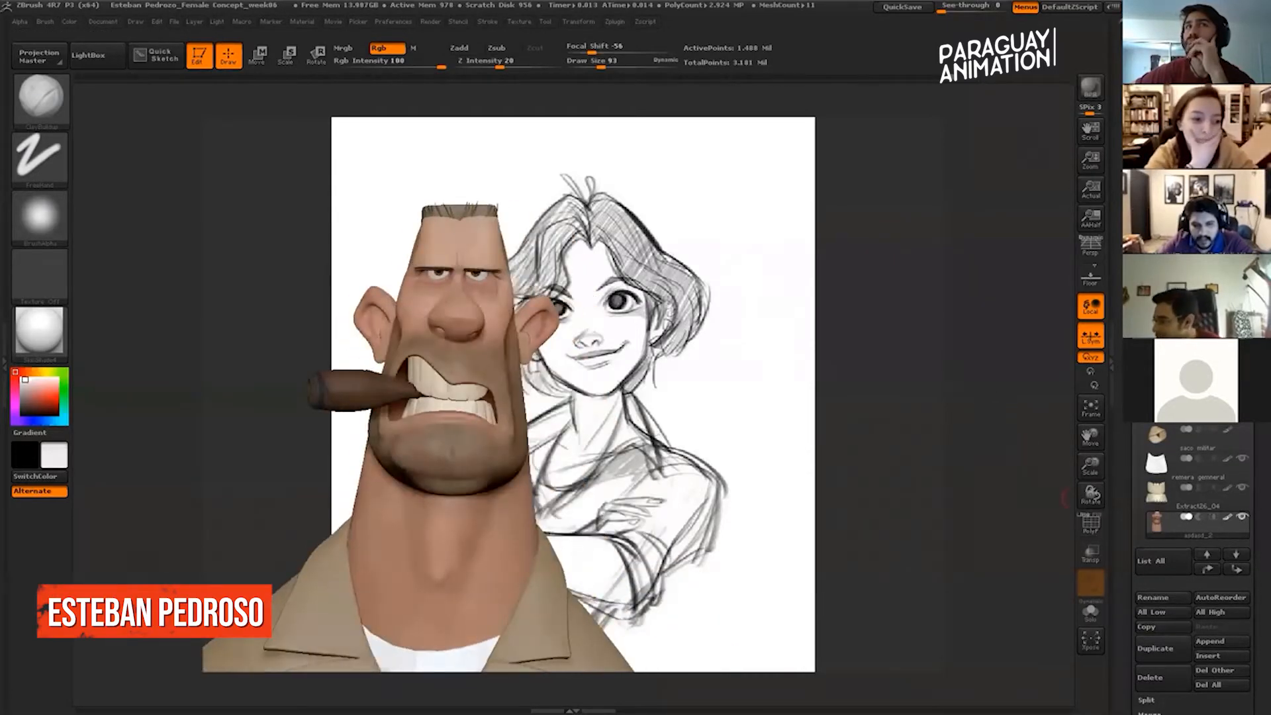
drag(1127, 608, 1127, 498)
click(1160, 671)
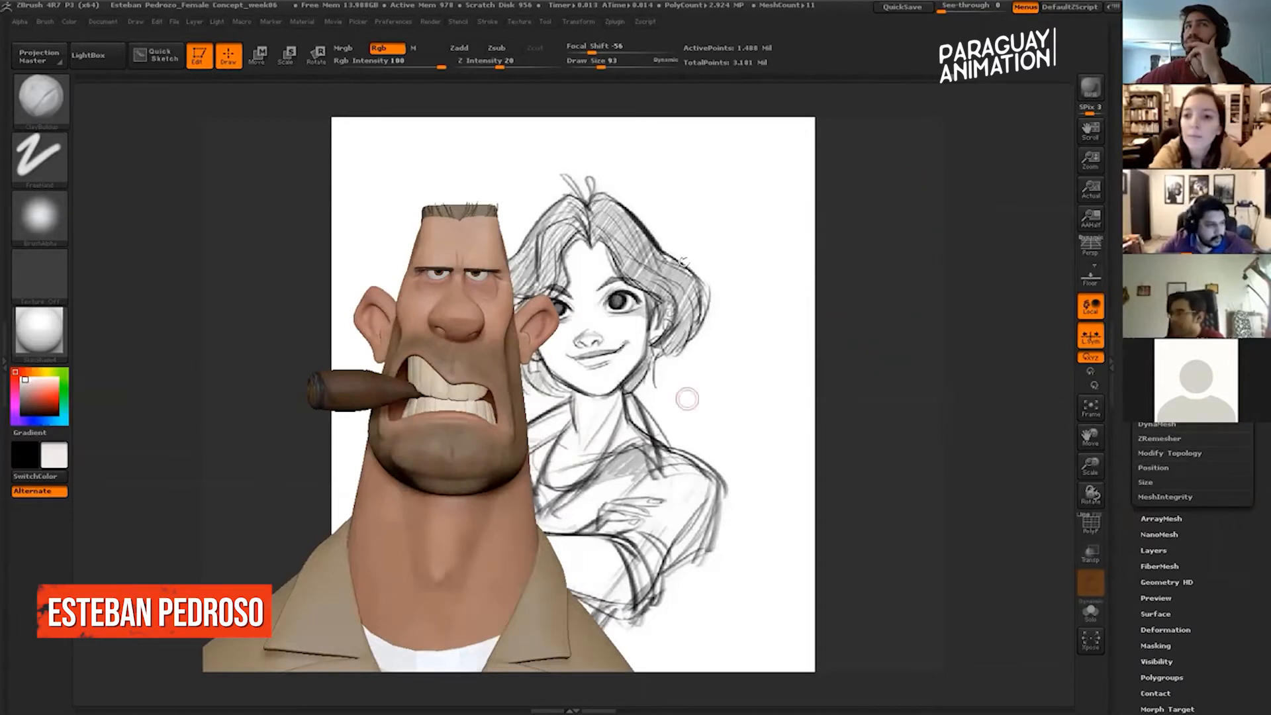
Display the polygon wireframe on the character's head at a low subdivision level.
mouse_move(948, 290)
mouse_down()
mouse_move(922, 281)
mouse_move(956, 232)
mouse_move(1000, 229)
mouse_move(980, 230)
mouse_move(994, 234)
mouse_move(987, 212)
mouse_move(960, 219)
mouse_move(988, 228)
mouse_move(912, 216)
mouse_up()
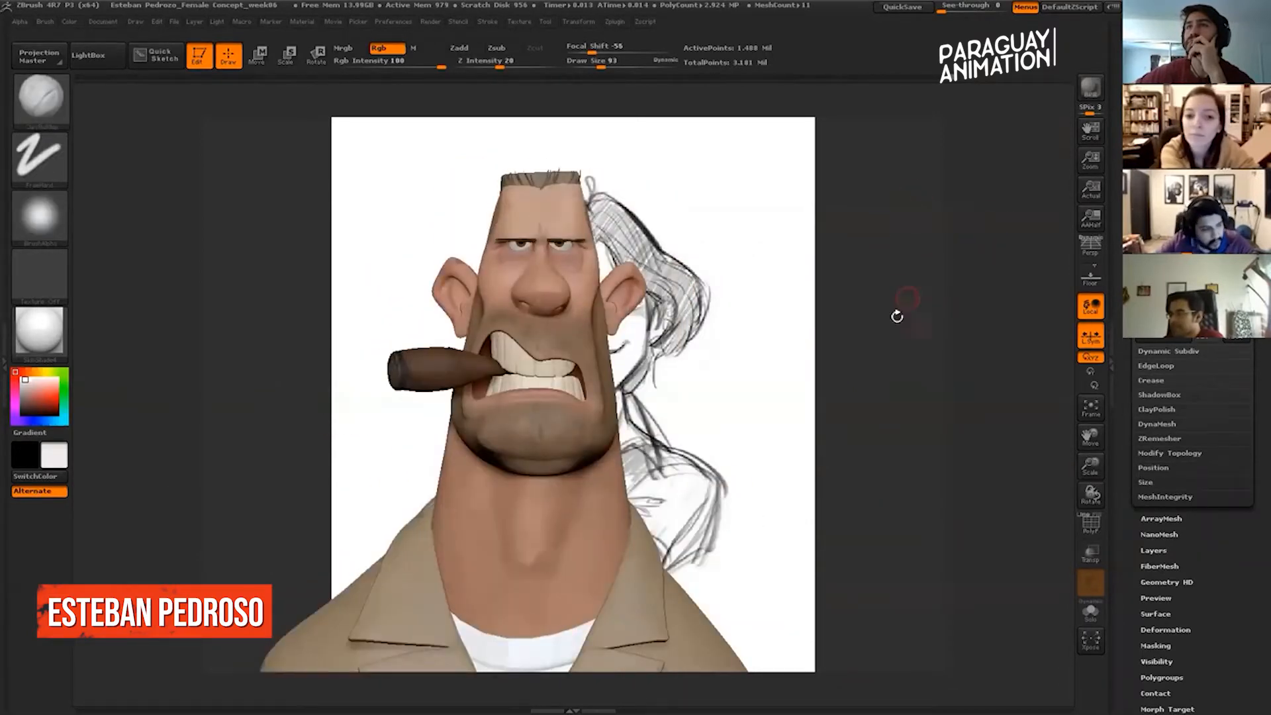
mouse_move(661, 338)
mouse_down()
mouse_move(817, 311)
mouse_move(974, 315)
mouse_move(962, 304)
mouse_up()
mouse_move(960, 400)
alt+mouse_down()
mouse_move(972, 332)
mouse_move(908, 348)
mouse_move(905, 332)
mouse_move(914, 400)
alt+mouse_up()
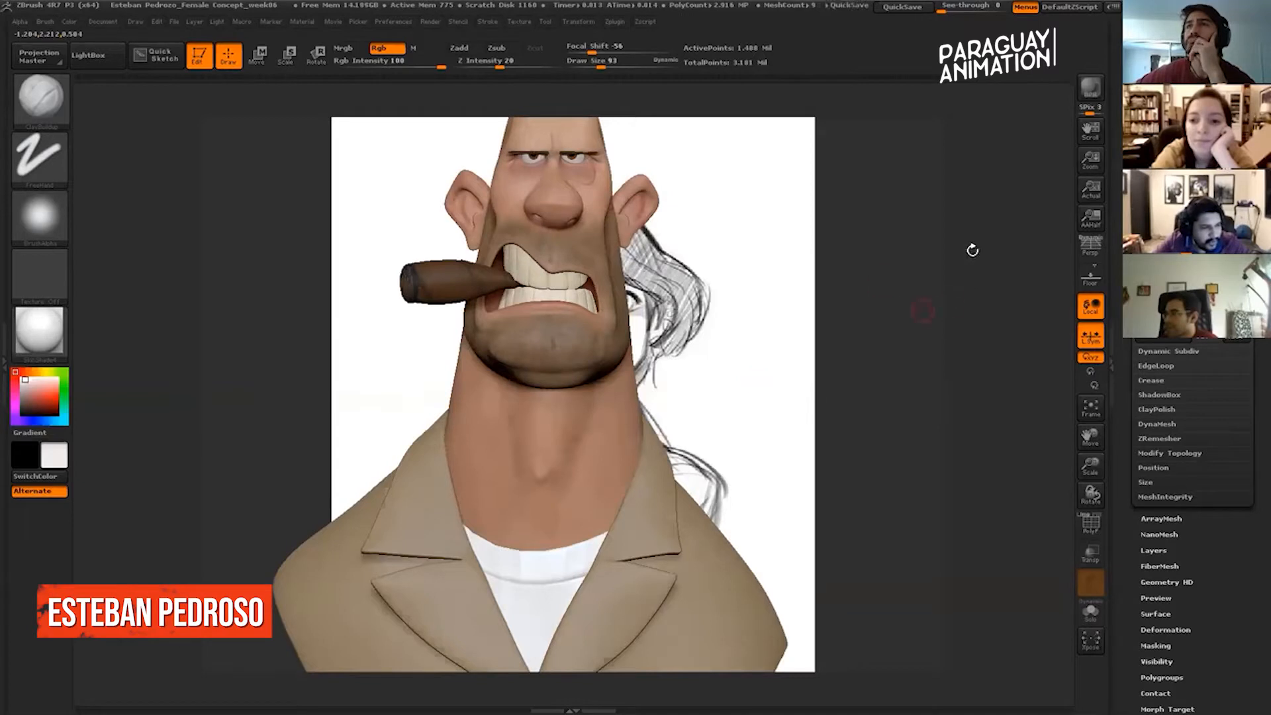
mouse_move(996, 314)
alt+mouse_down()
mouse_move(986, 250)
mouse_move(1041, 397)
mouse_move(1064, 387)
alt+mouse_up()
key(shift+f)
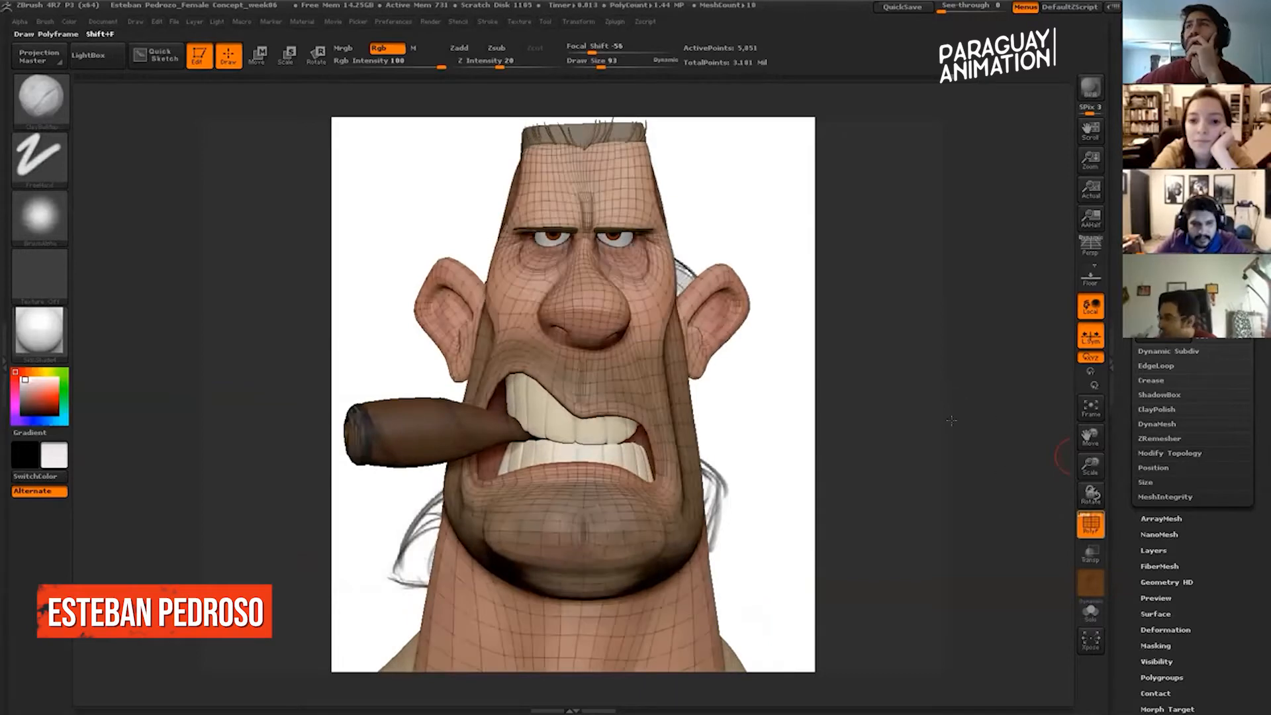
Examine the edge flow of the head's low-resolution topology around the mouth, nose, ears and eyes.
drag(939, 418, 950, 382)
mouse_move(943, 327)
mouse_down()
mouse_move(969, 440)
mouse_move(940, 332)
mouse_move(1008, 355)
mouse_move(1003, 404)
mouse_up()
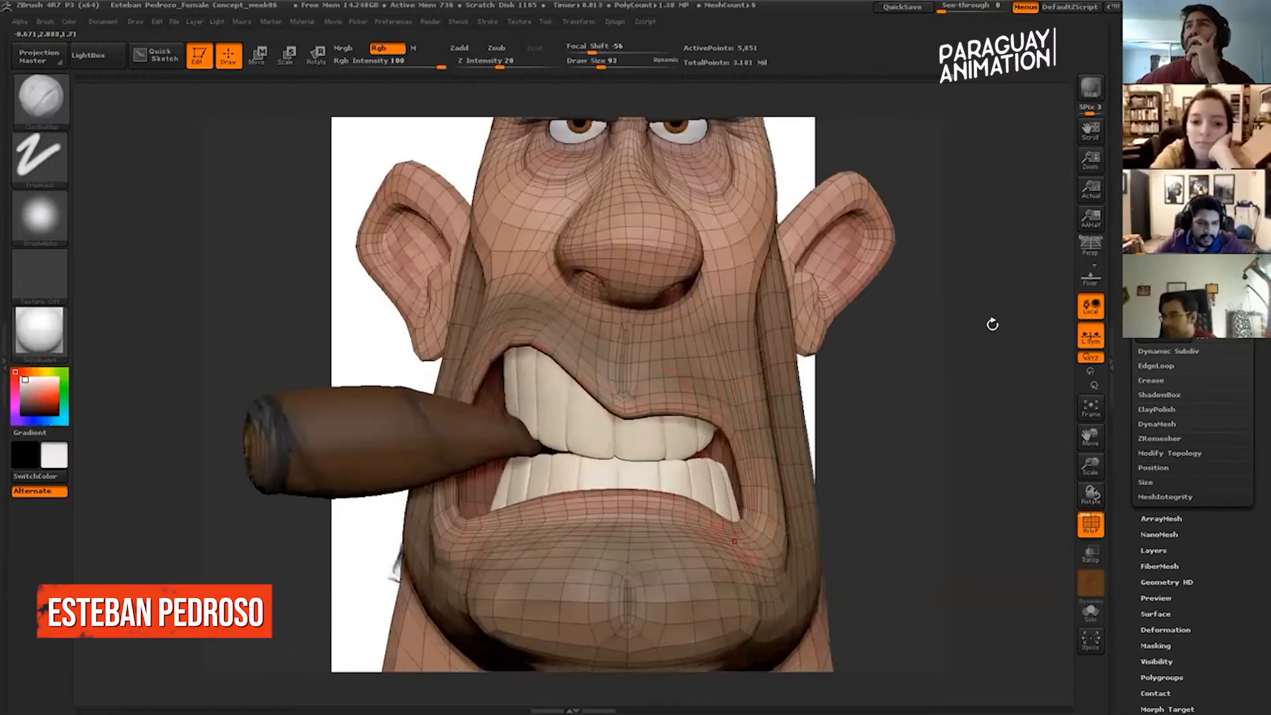
alt+drag(1002, 334, 1008, 412)
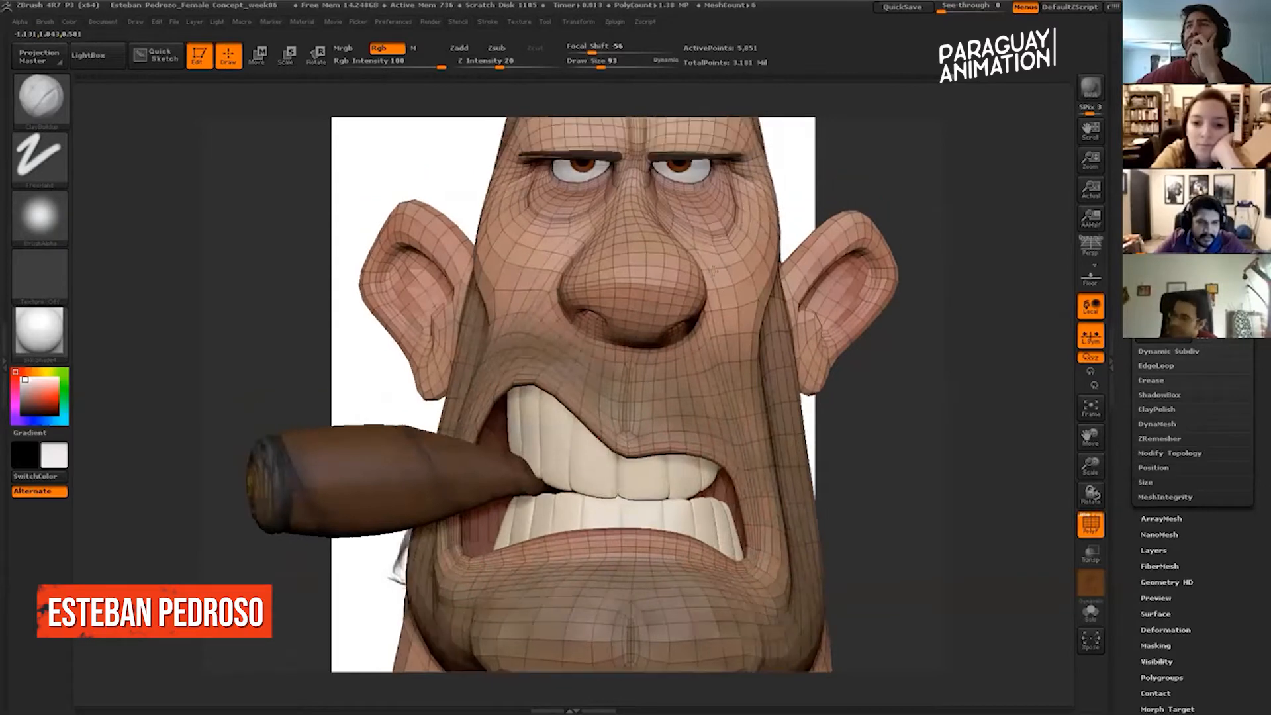
drag(924, 173, 923, 181)
mouse_move(979, 219)
mouse_down()
mouse_move(959, 218)
mouse_move(975, 230)
mouse_move(981, 197)
mouse_up()
mouse_move(977, 281)
mouse_down()
mouse_move(936, 295)
mouse_move(945, 261)
mouse_move(1041, 261)
mouse_up()
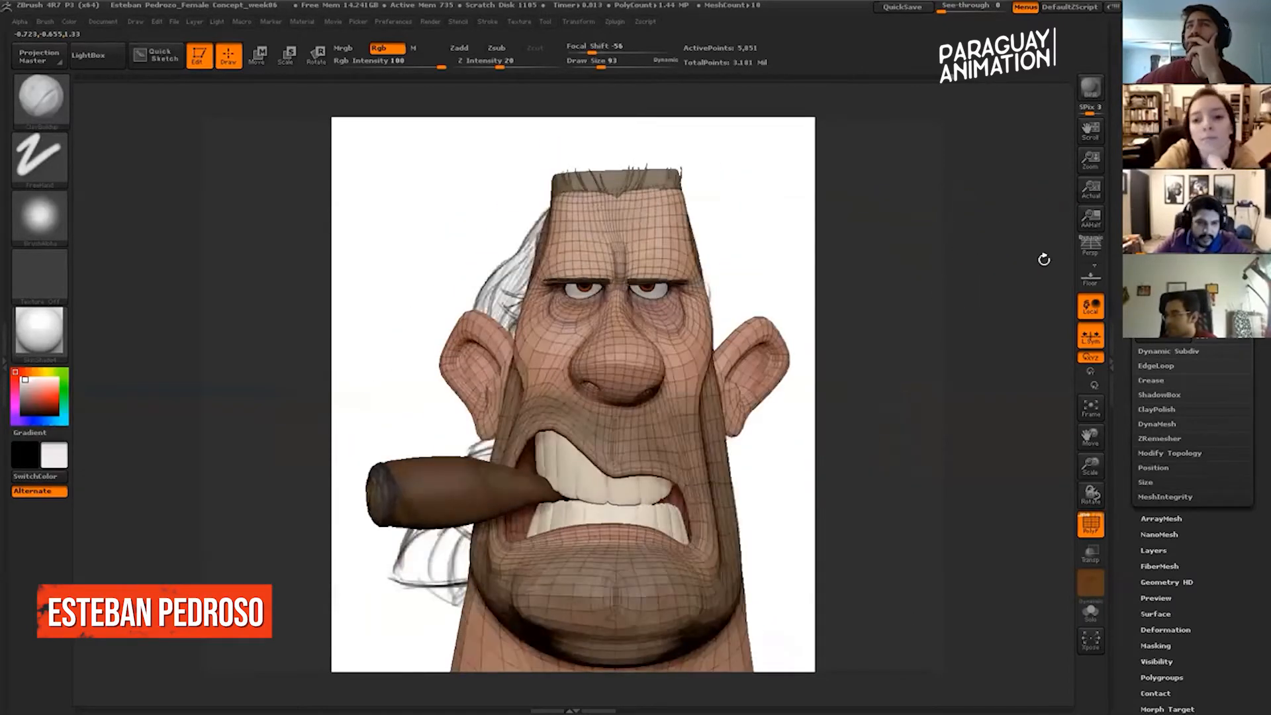
drag(954, 286, 1007, 268)
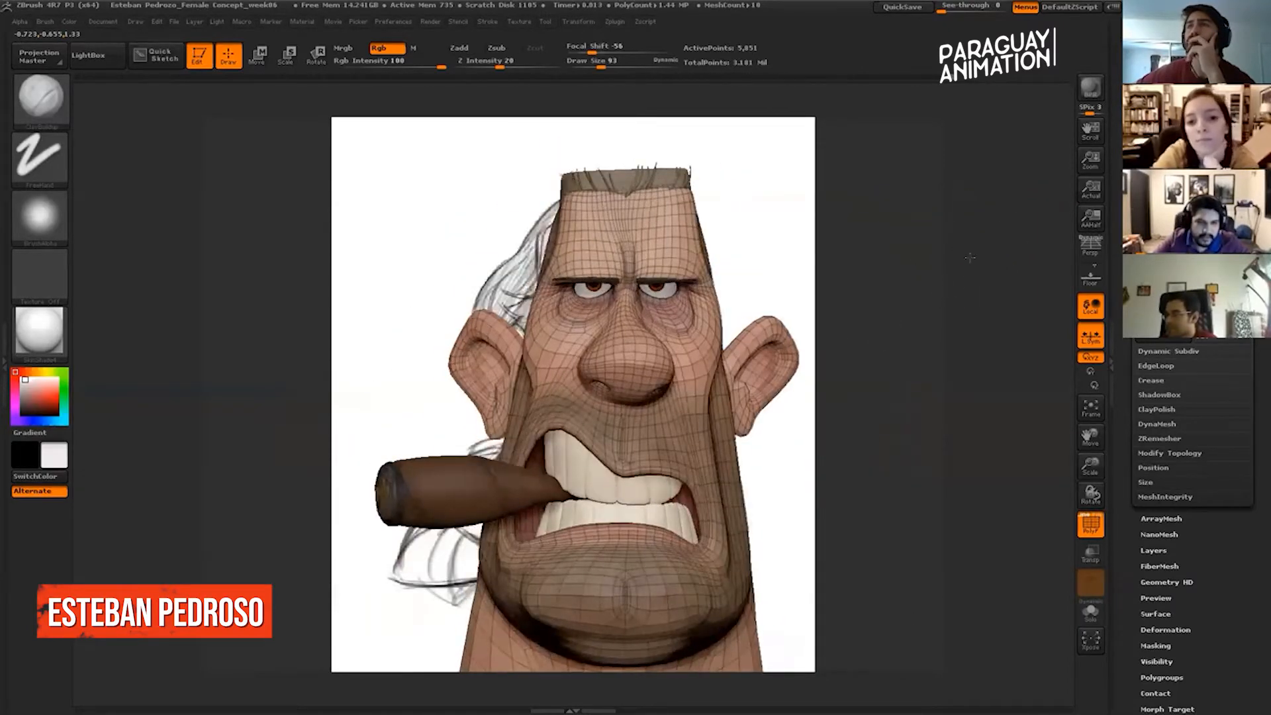
alt+drag(909, 300, 1017, 328)
alt+drag(987, 240, 973, 201)
drag(987, 246, 987, 252)
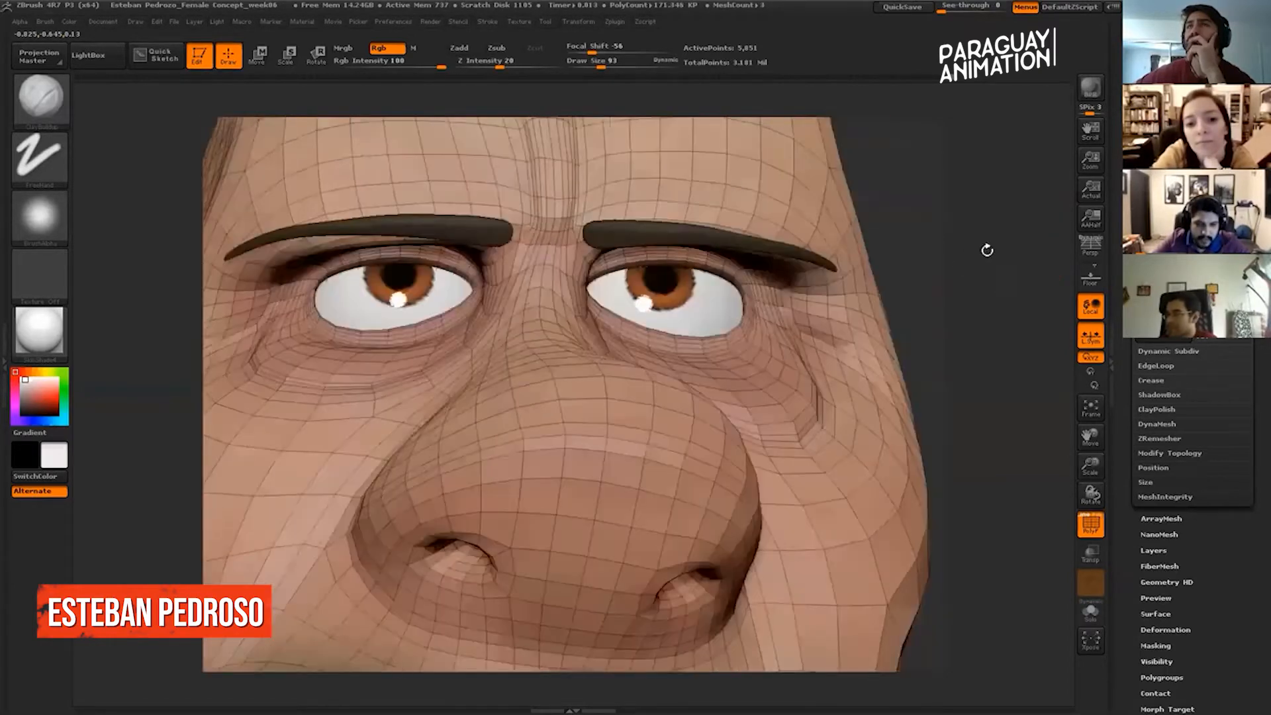
drag(931, 210, 973, 284)
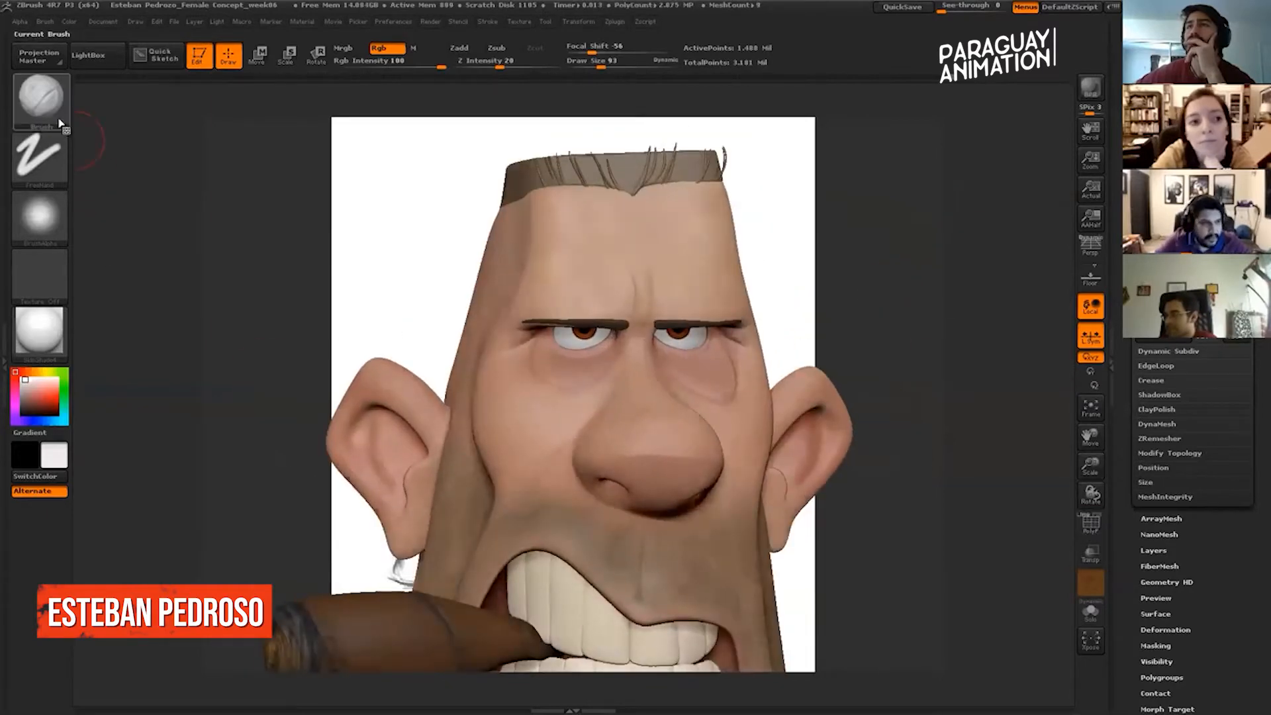
Choose the ZRemesherGuides brush with Draw Size 53 and trace a closed guide curve around one eye.
click(39, 98)
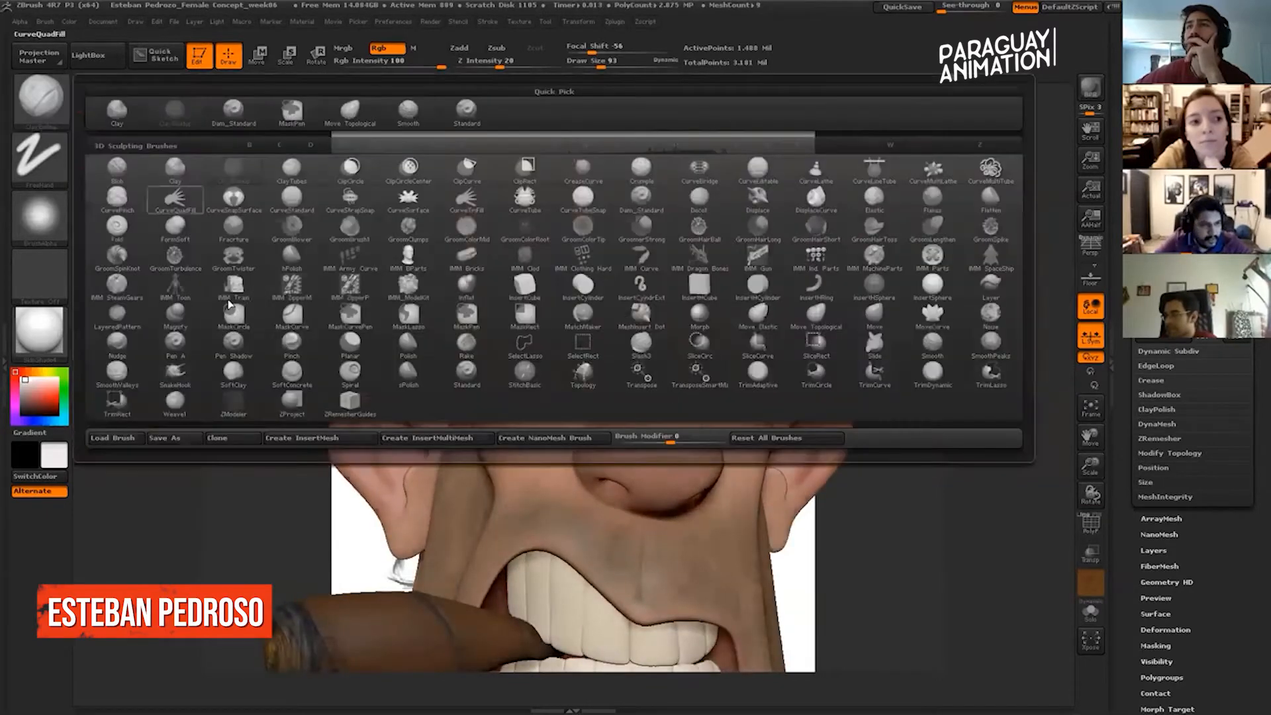
click(357, 405)
drag(596, 65, 593, 64)
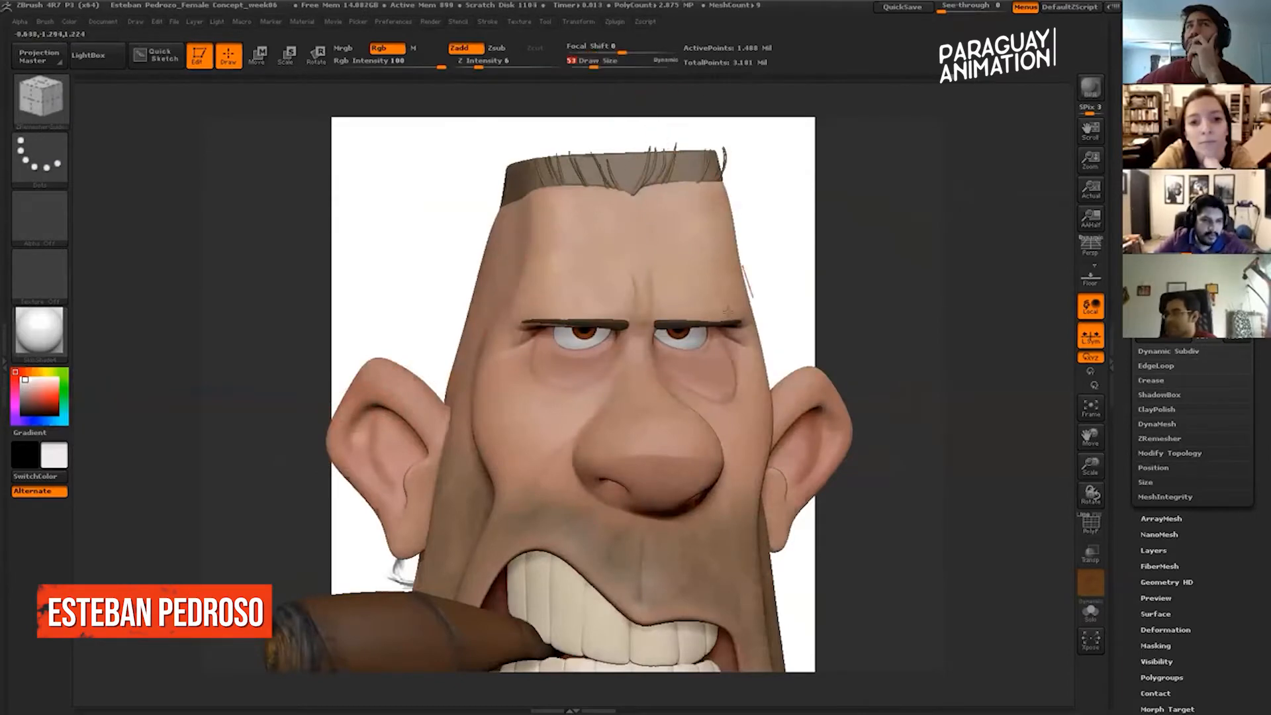
mouse_move(885, 259)
mouse_down()
mouse_move(986, 238)
mouse_move(968, 173)
mouse_move(973, 192)
mouse_move(999, 179)
mouse_move(977, 229)
mouse_up()
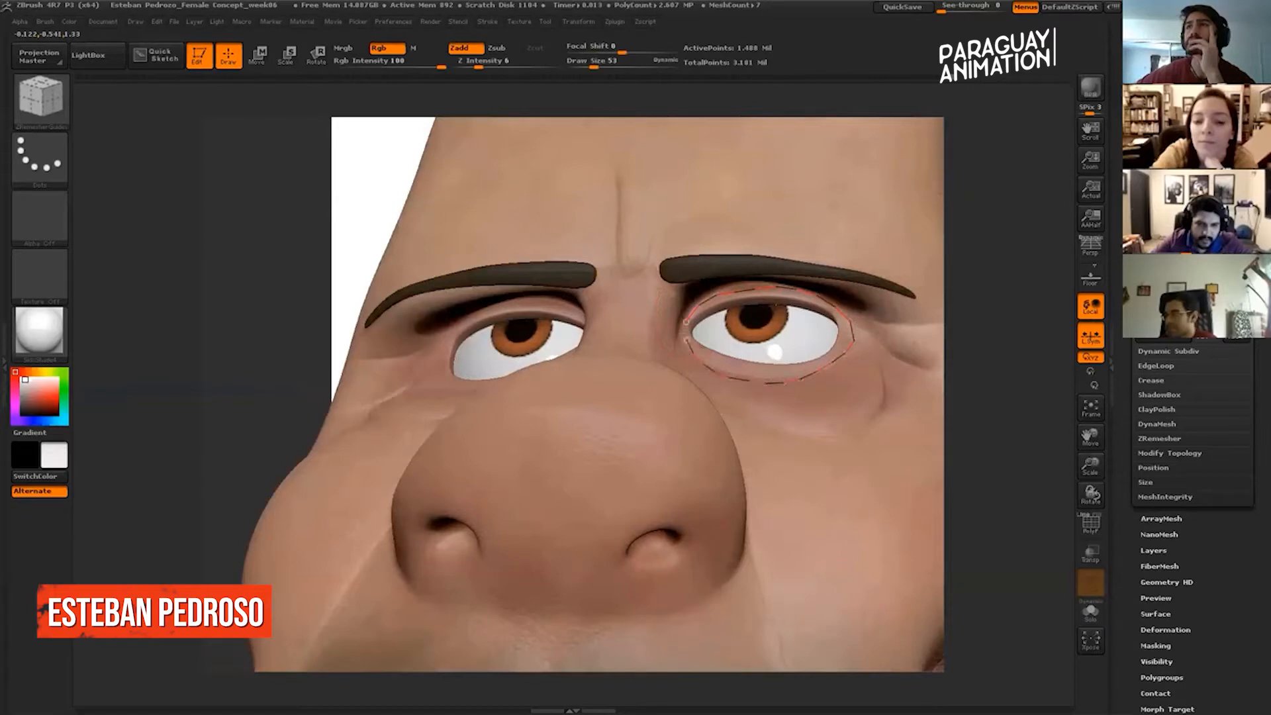
drag(686, 324, 687, 329)
Trace a guide curve around the character's mouth, following the upper lip, mouth corners and lower lip.
drag(994, 245, 1062, 318)
alt+drag(1063, 397, 1013, 126)
alt+drag(1049, 557, 987, 199)
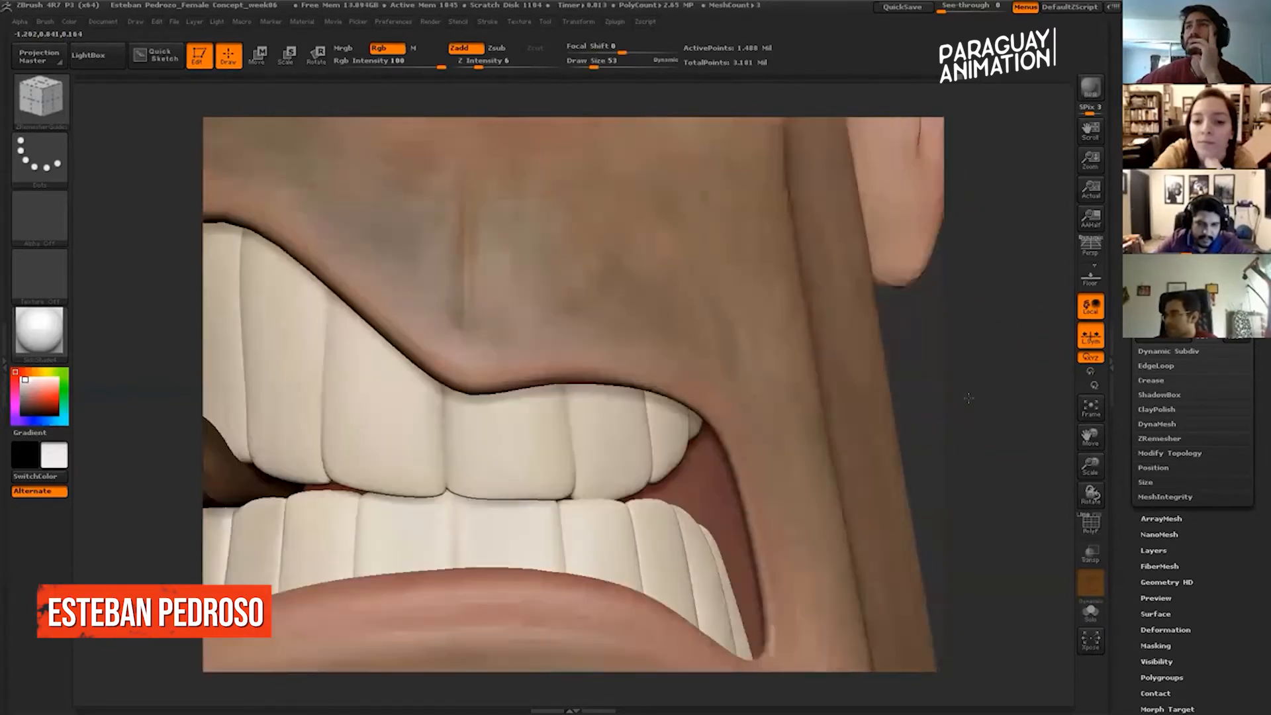
alt+drag(948, 464, 927, 166)
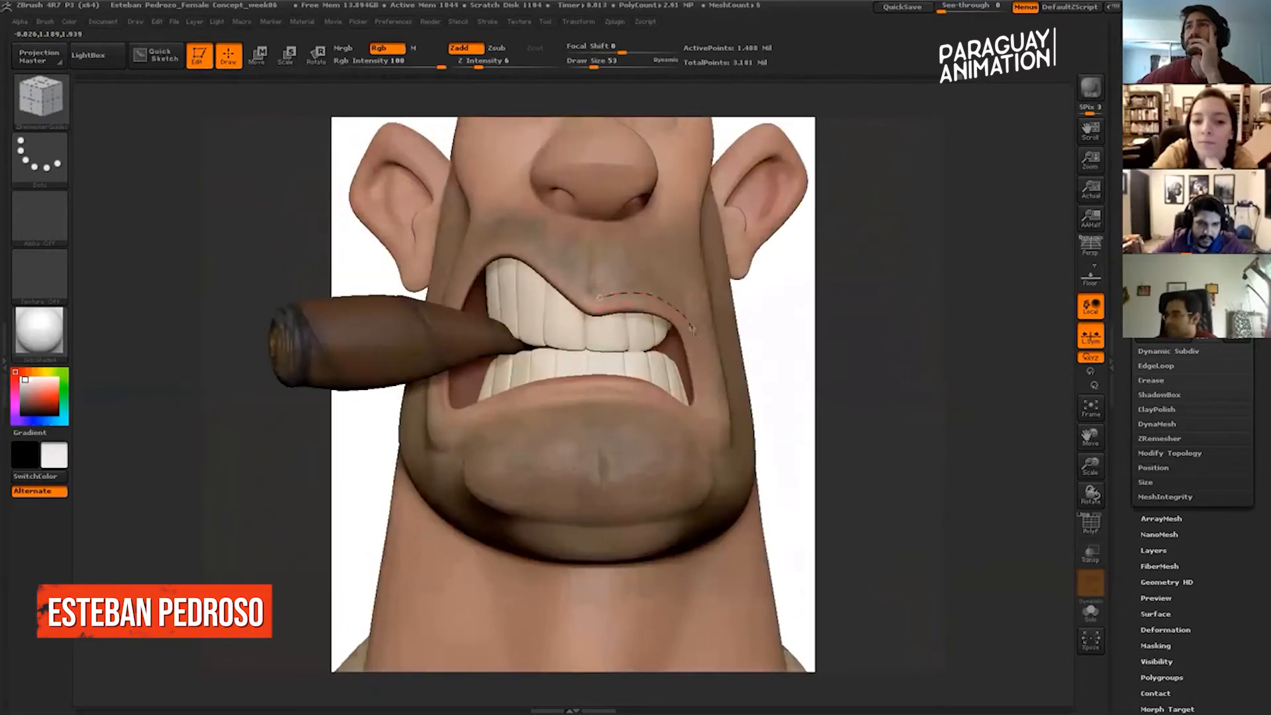
mouse_move(705, 387)
mouse_down()
mouse_move(689, 412)
mouse_move(561, 397)
mouse_up()
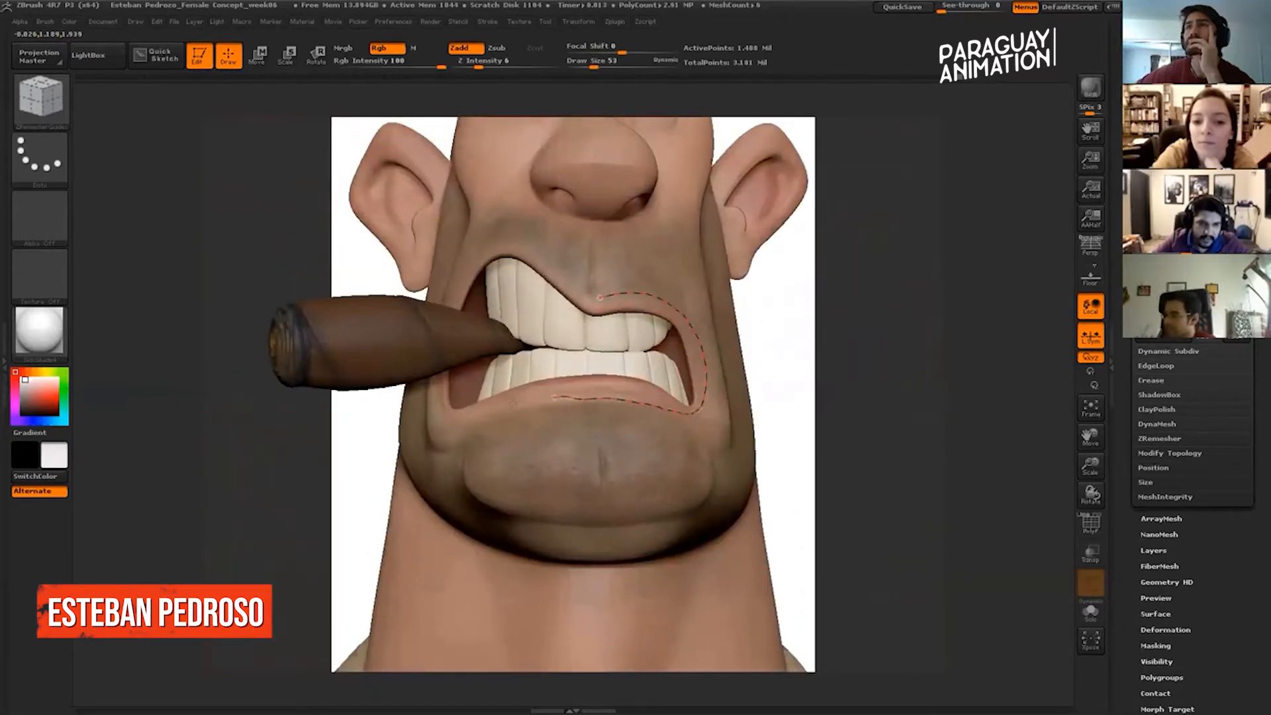
drag(486, 410, 462, 419)
drag(210, 491, 381, 490)
mouse_move(505, 418)
mouse_down()
mouse_move(470, 344)
mouse_move(507, 266)
mouse_up()
mouse_move(807, 194)
mouse_down()
mouse_move(652, 213)
mouse_move(635, 232)
mouse_move(655, 298)
mouse_up()
Draw a guide curve from the bridge of the nose along the cheek and around the mouth corner to the chin.
mouse_move(994, 334)
mouse_down()
mouse_move(968, 340)
mouse_move(983, 304)
mouse_move(984, 423)
mouse_move(1013, 332)
mouse_move(635, 185)
mouse_move(985, 253)
mouse_up()
drag(620, 179, 707, 289)
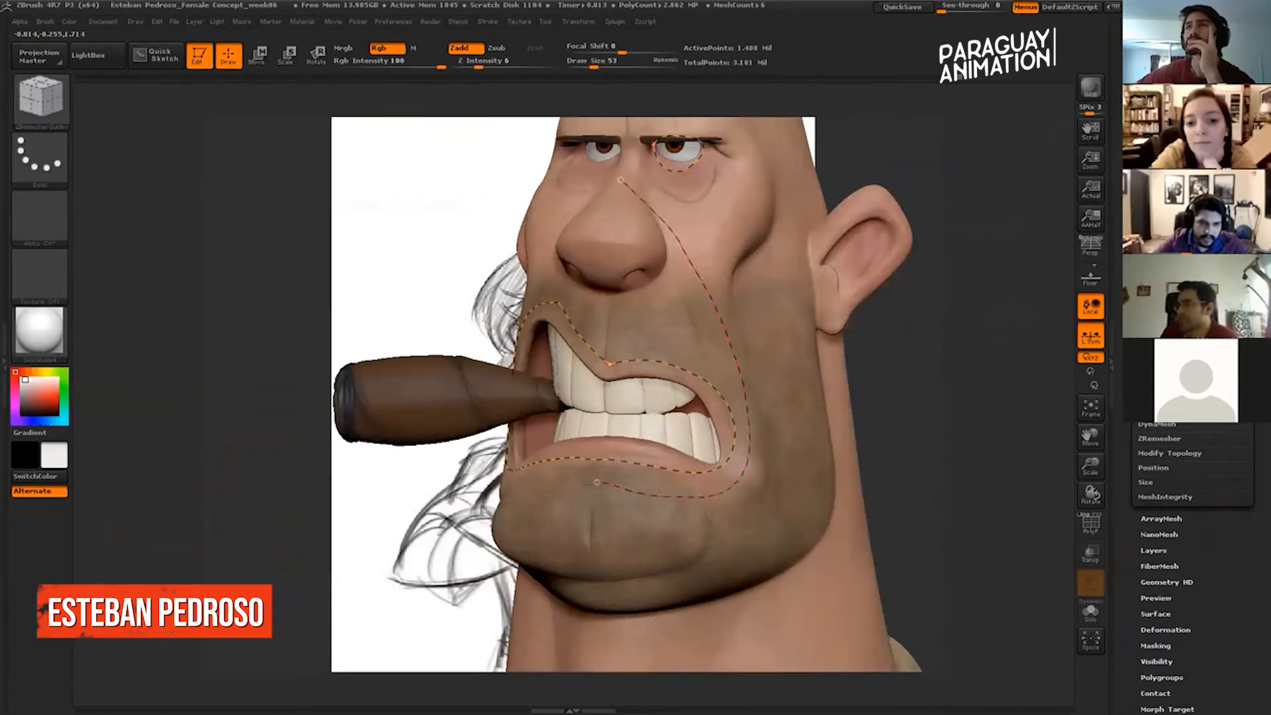
drag(980, 400, 1047, 361)
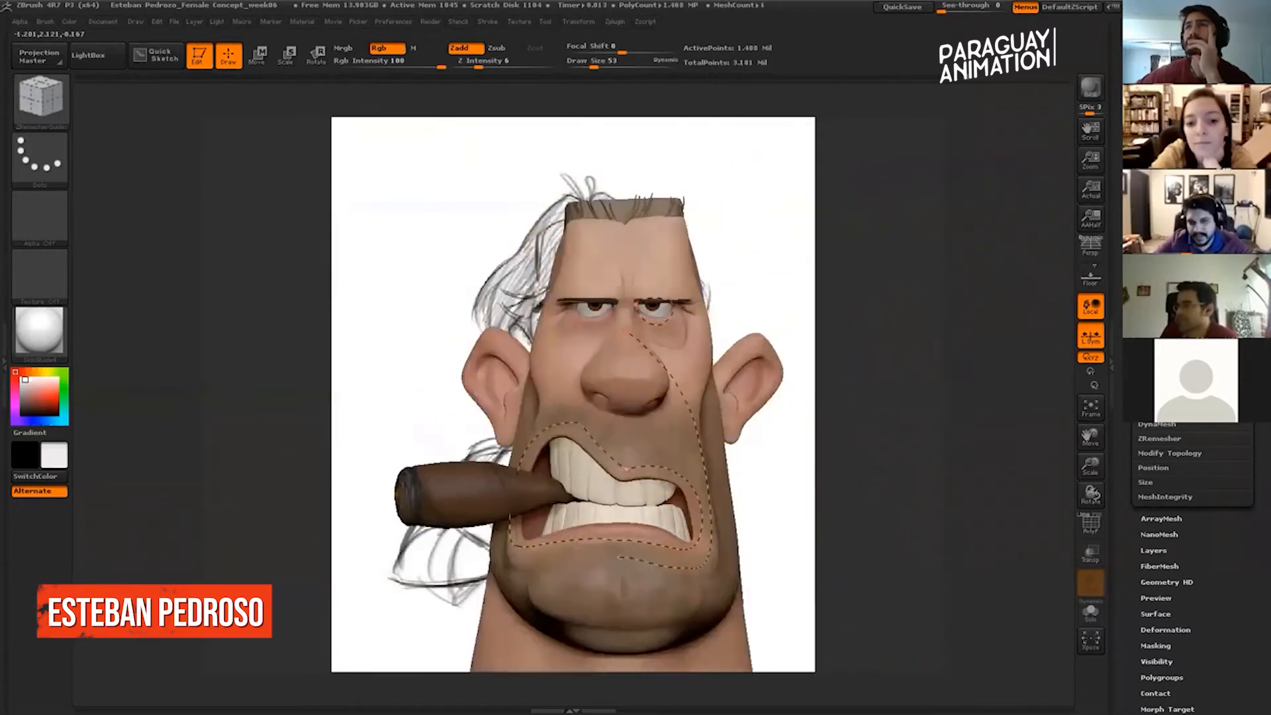
Remesh the head with ZRemesher using a Target Polygons Count of 0.1 and AdaptiveSize 100.
click(1160, 439)
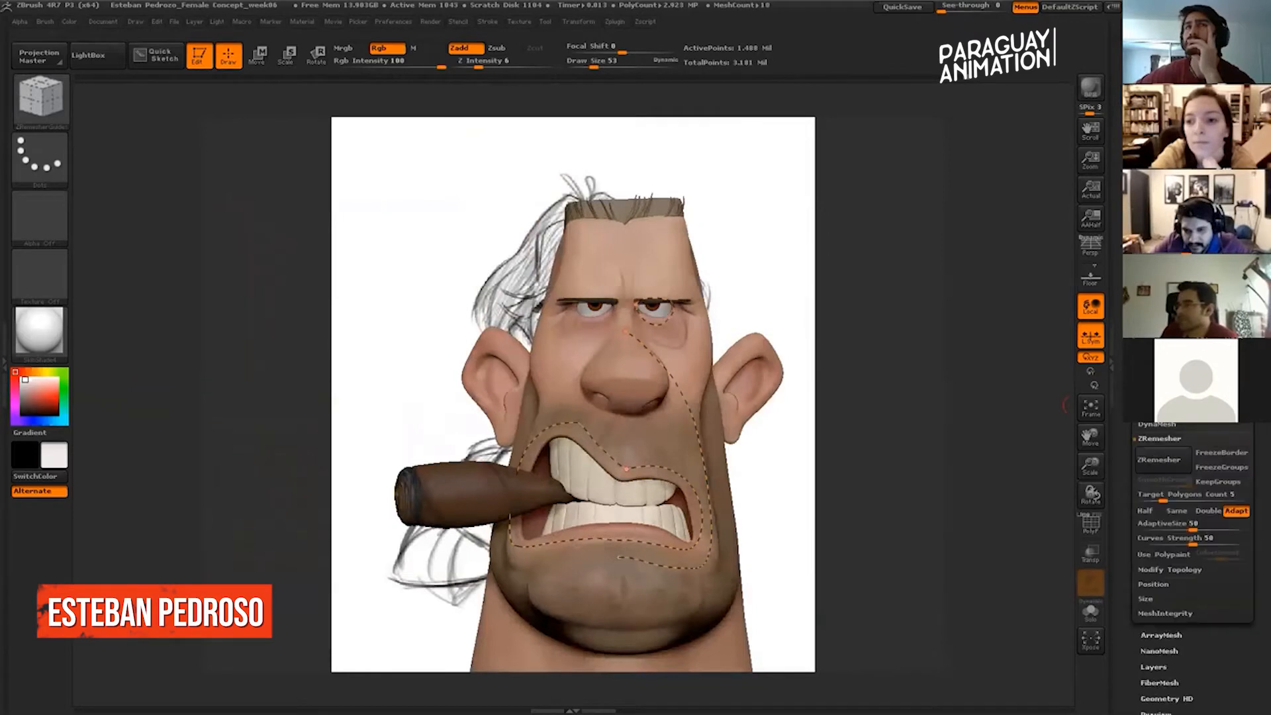
drag(1209, 525, 1247, 526)
click(1162, 459)
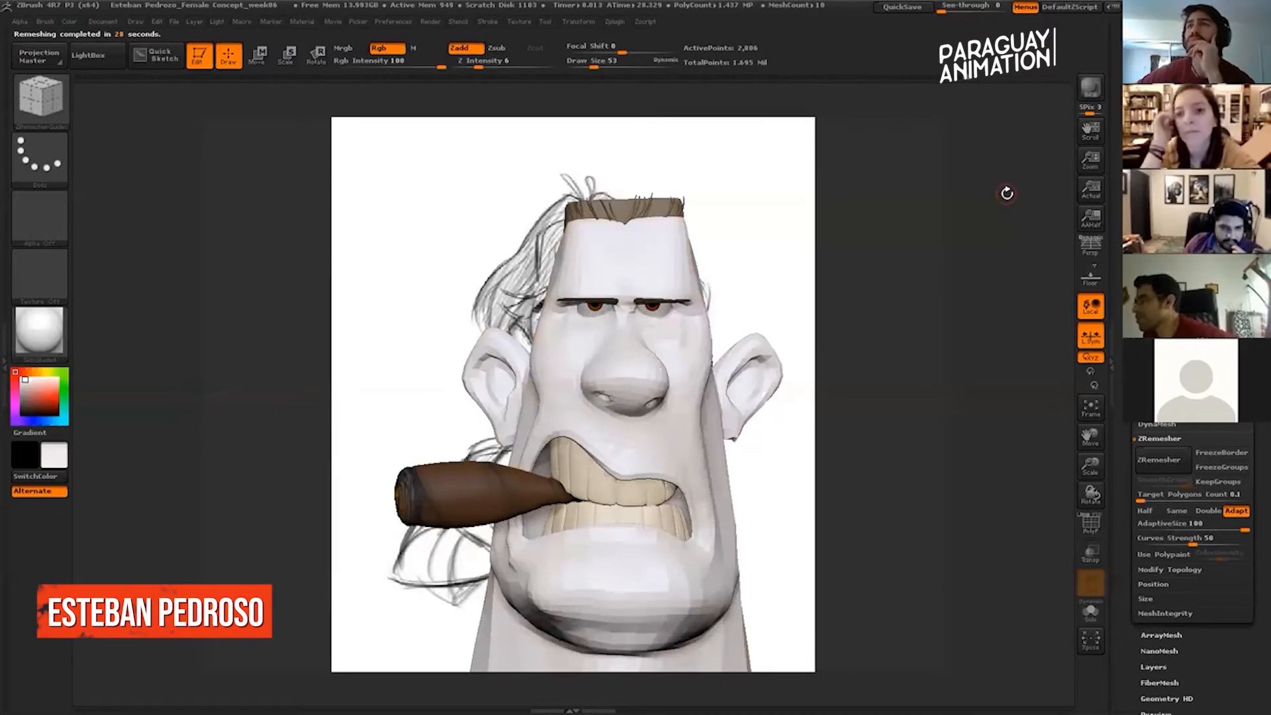
Display the wireframe and examine the remeshed topology around the eyes, nose and forehead.
drag(971, 364, 1002, 422)
key(shift+f)
drag(992, 426, 790, 328)
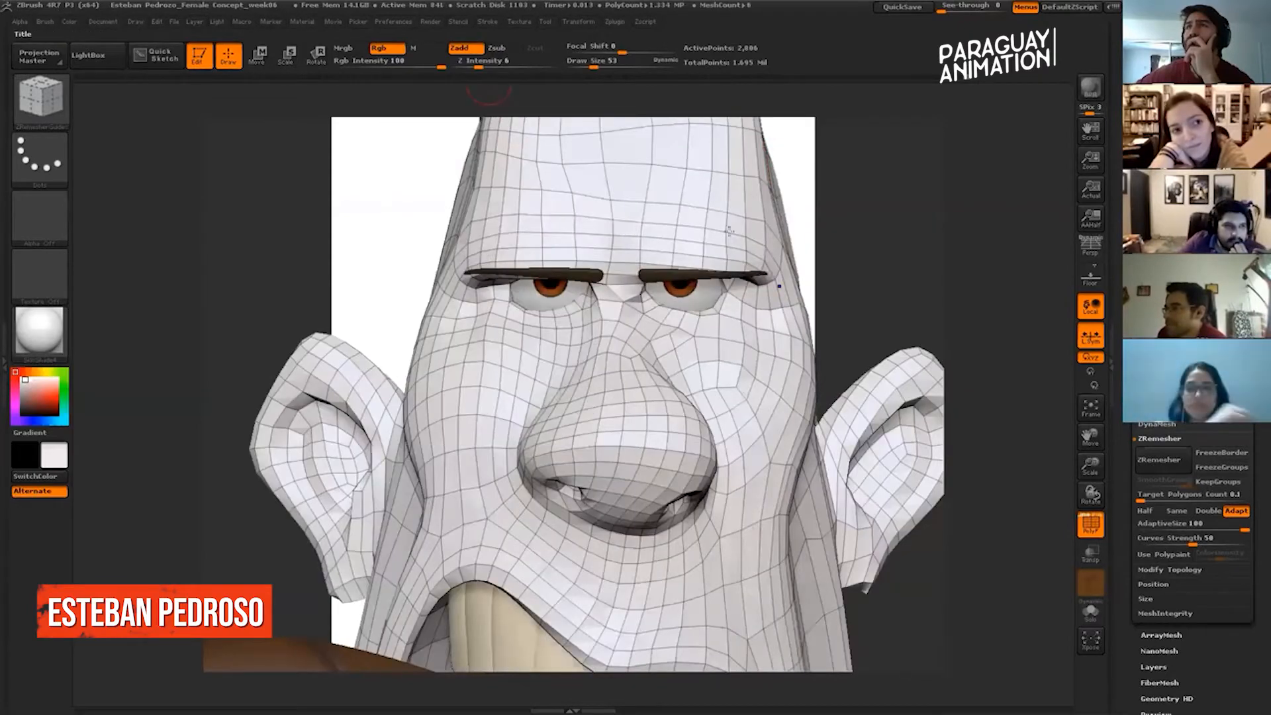
drag(945, 195, 934, 228)
mouse_move(856, 237)
mouse_down()
mouse_move(755, 363)
mouse_move(1008, 294)
mouse_move(1048, 384)
mouse_move(821, 275)
mouse_up()
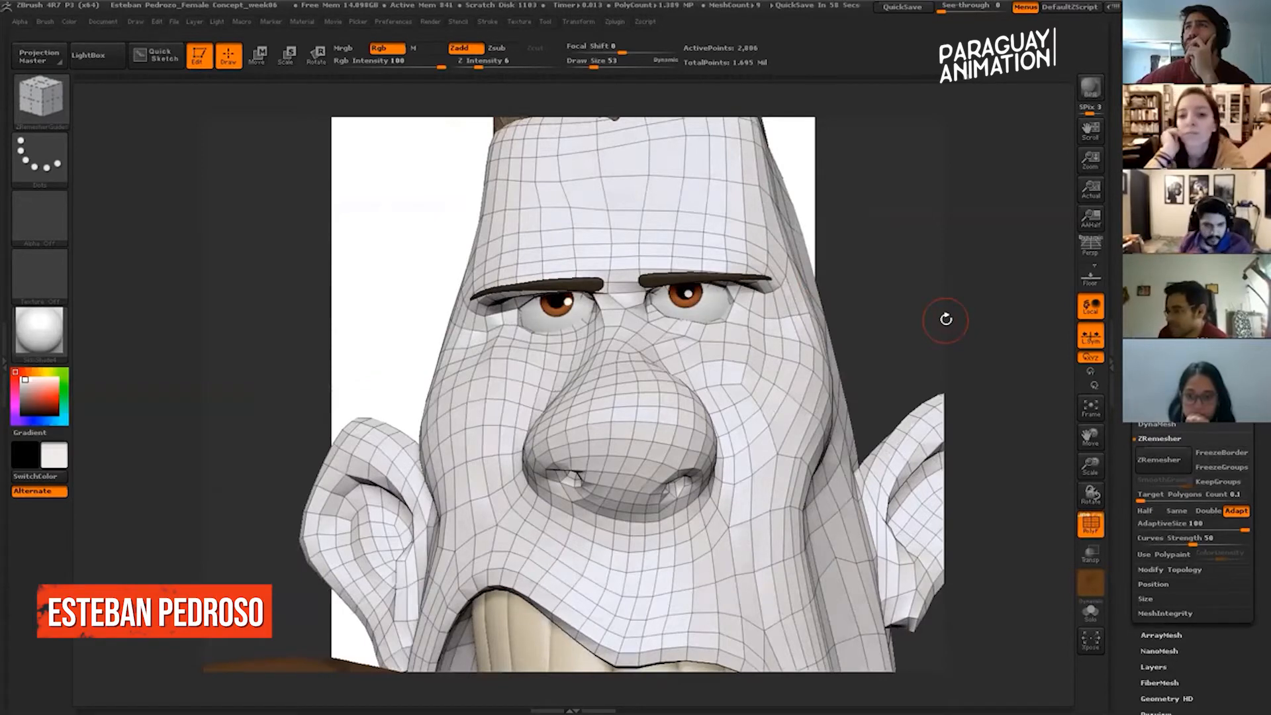
Undo the ZRemesher operation and go back in the history to before the guide curves.
key(ctrl)
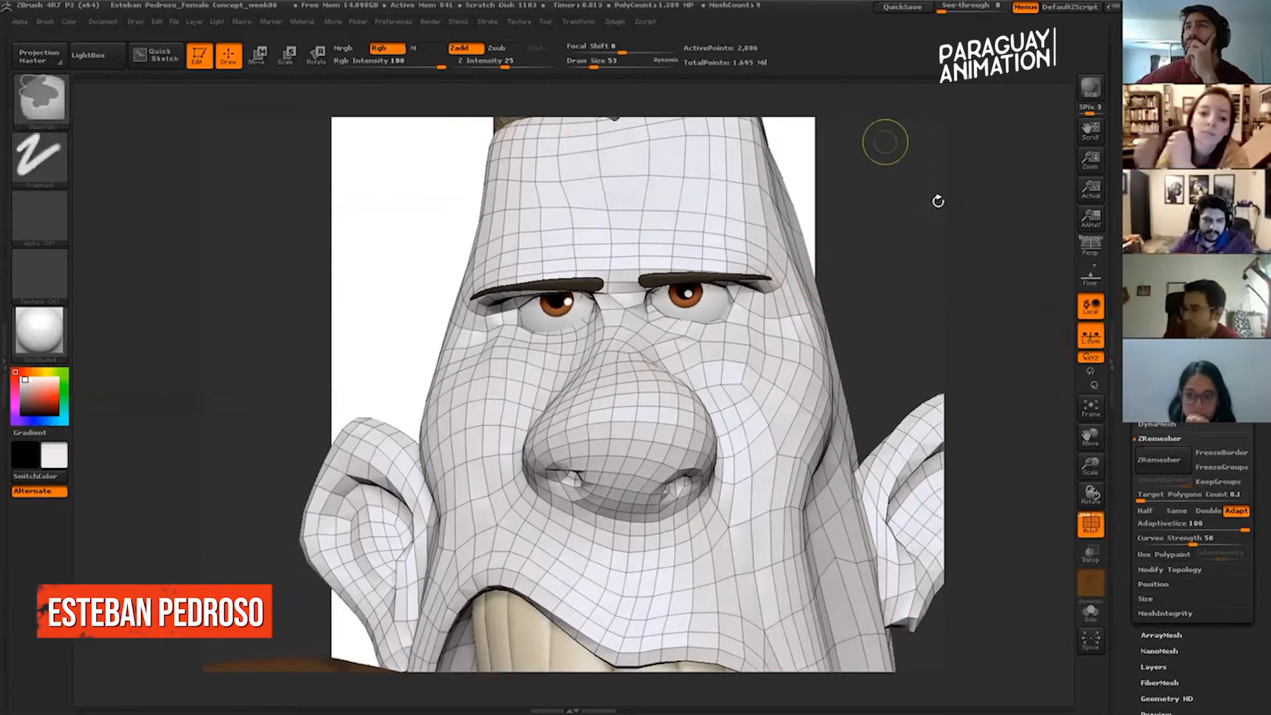
key(ctrl+z)
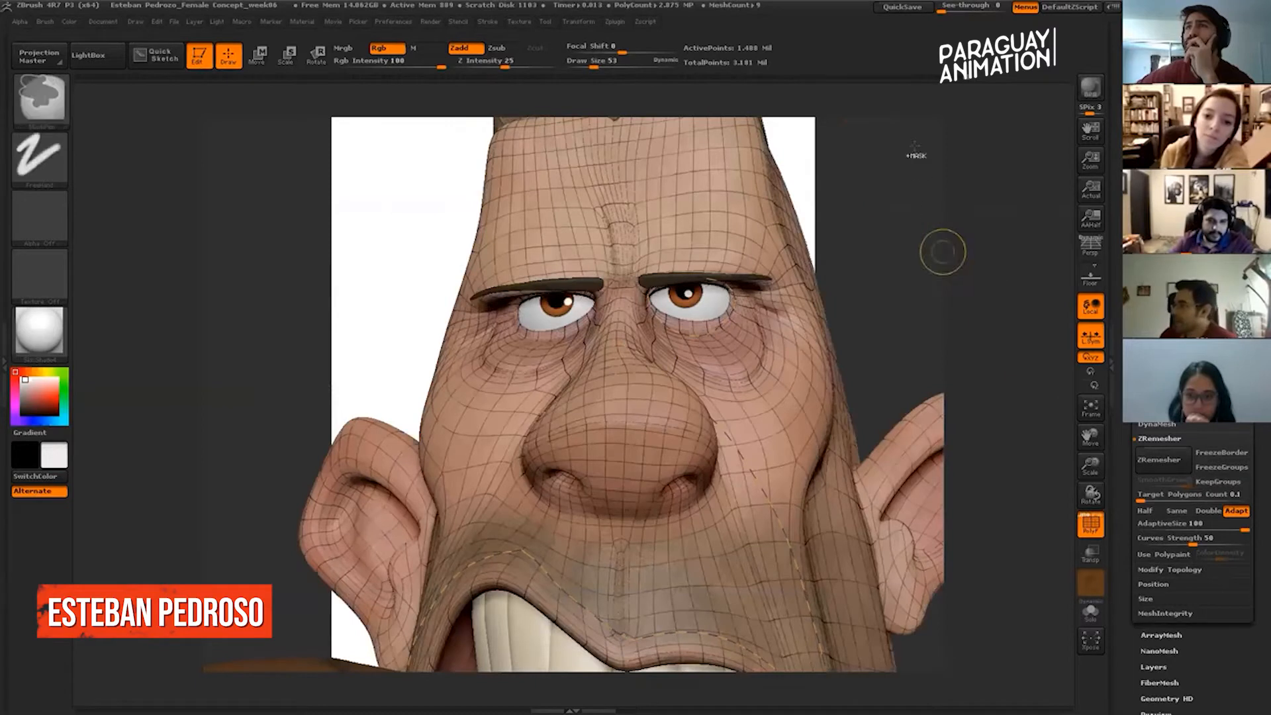
click(825, 77)
click(1022, 206)
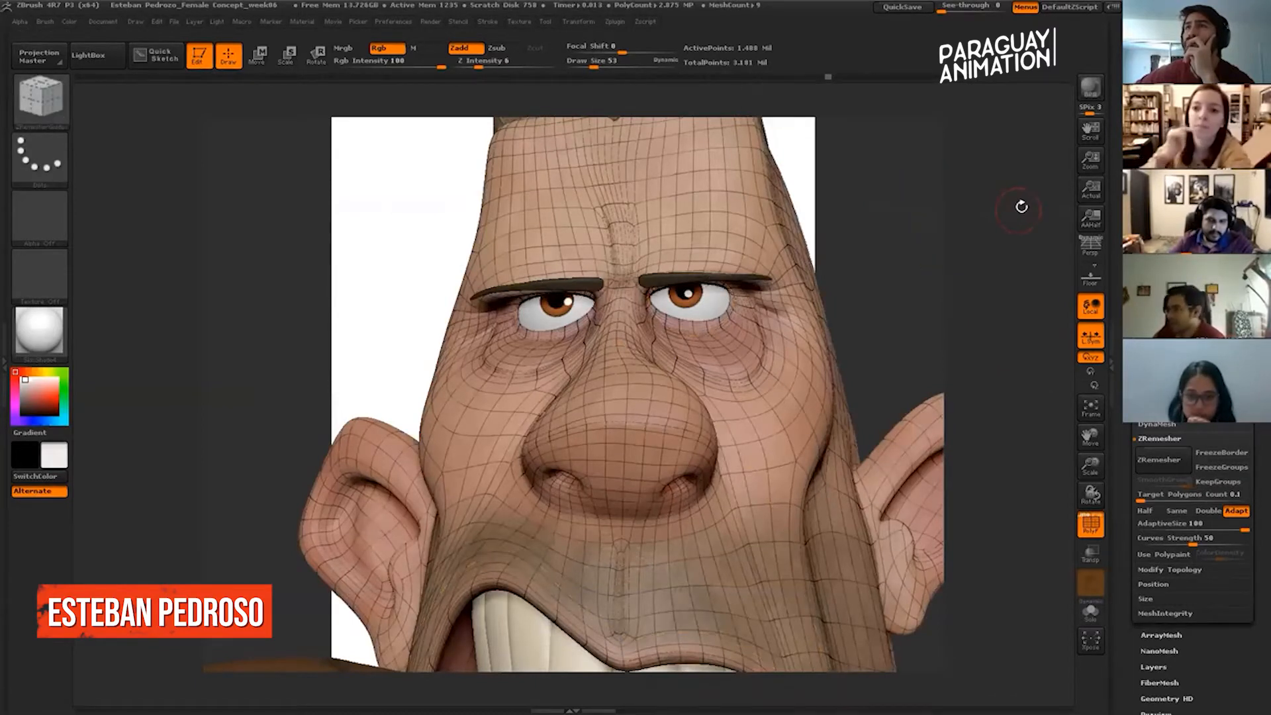
Hide the wireframe and inspect the painted, full-resolution head from the front and the side.
drag(1031, 230, 1067, 391)
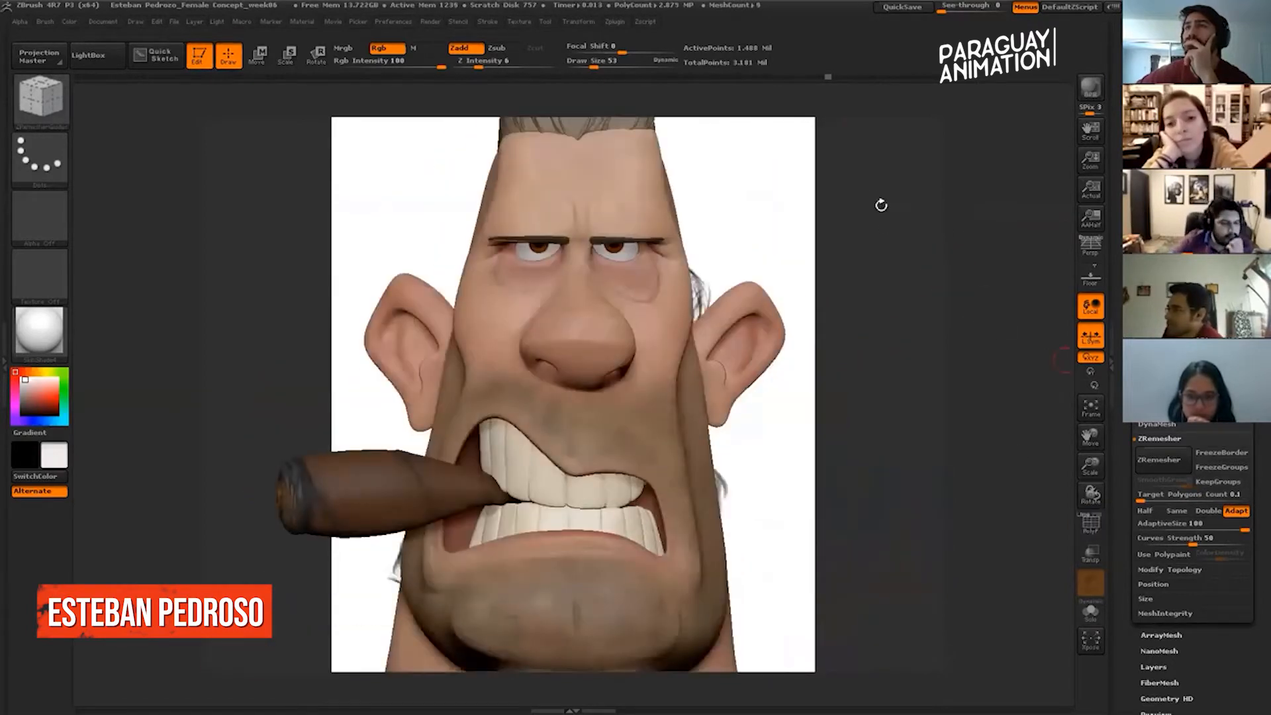
drag(960, 238, 689, 284)
drag(994, 190, 1047, 111)
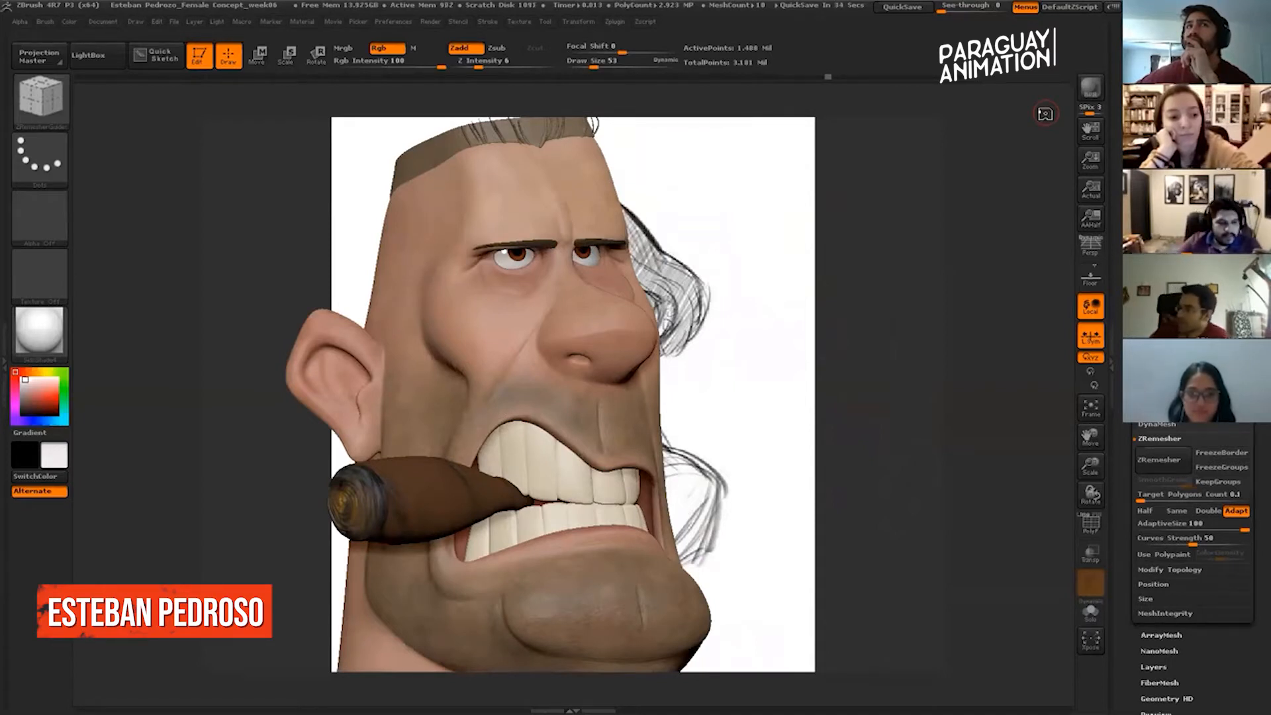
drag(908, 154, 987, 250)
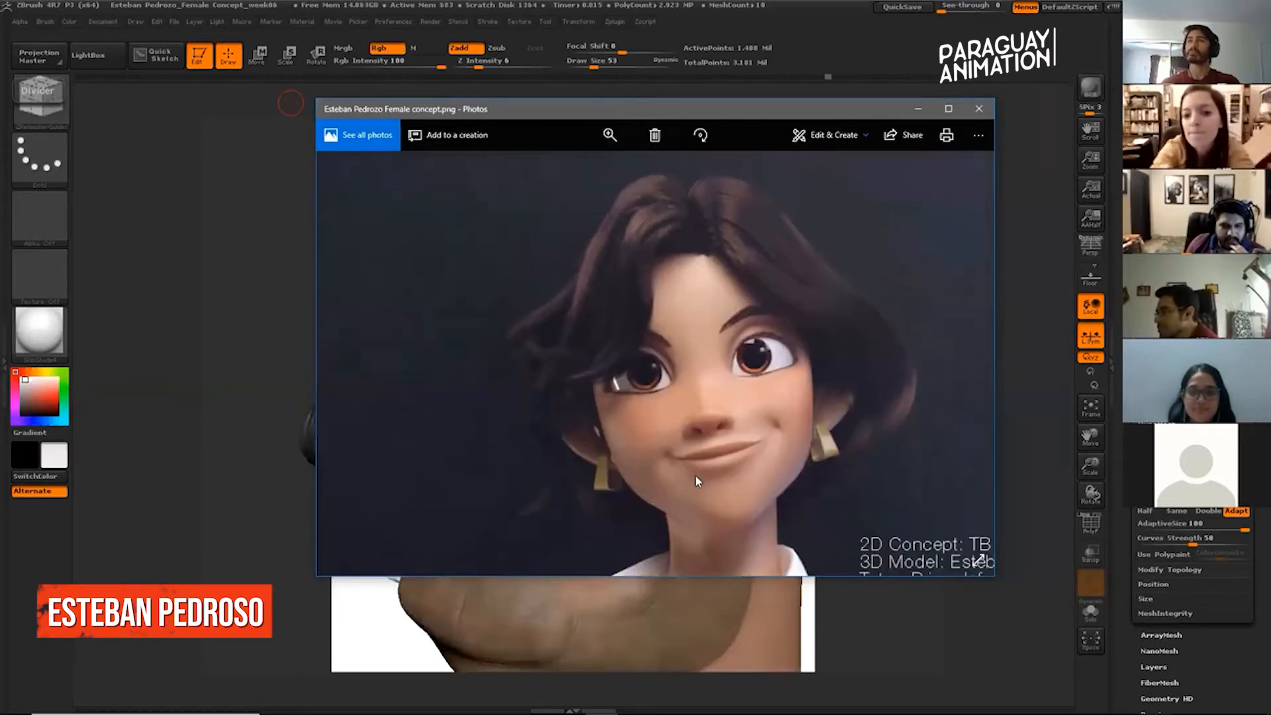
Examine the face, clothing and crossed arms in the female character render, and close the image.
drag(673, 541, 793, 361)
drag(729, 417, 782, 291)
mouse_move(716, 330)
mouse_down()
mouse_move(758, 318)
mouse_move(774, 276)
mouse_move(796, 267)
mouse_up()
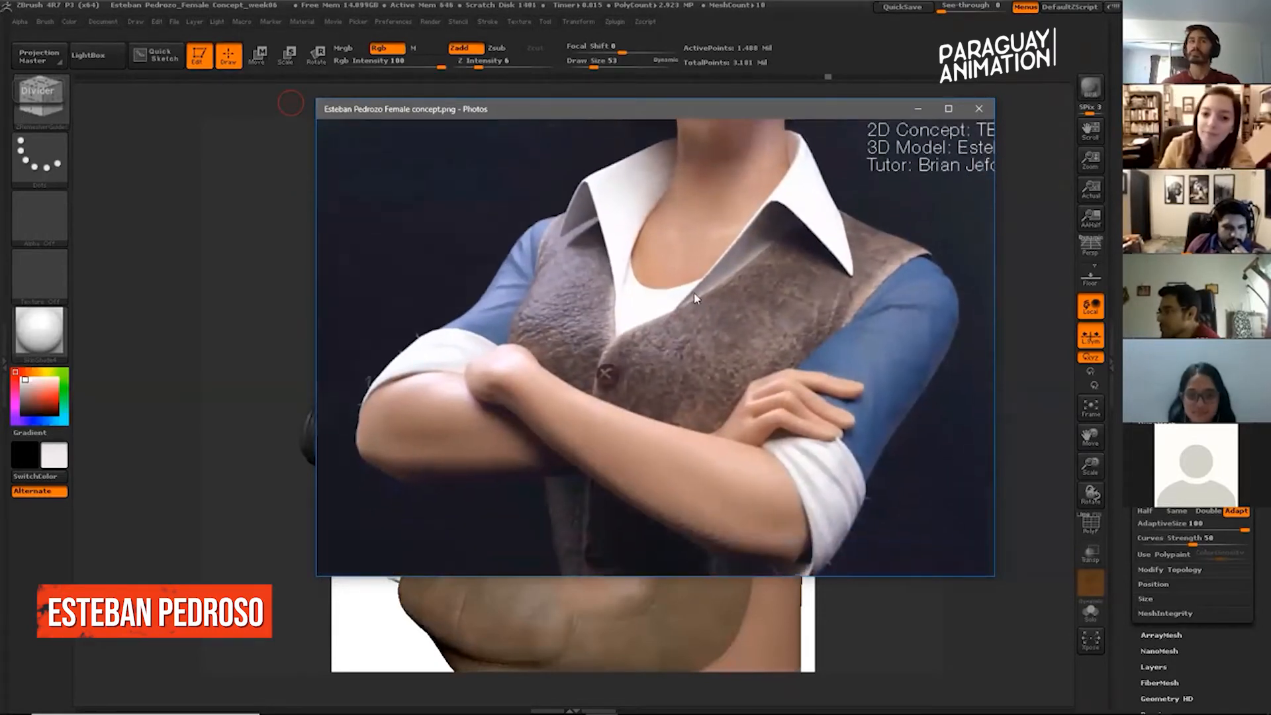
mouse_move(718, 301)
mouse_down()
mouse_move(699, 400)
mouse_move(693, 337)
mouse_up()
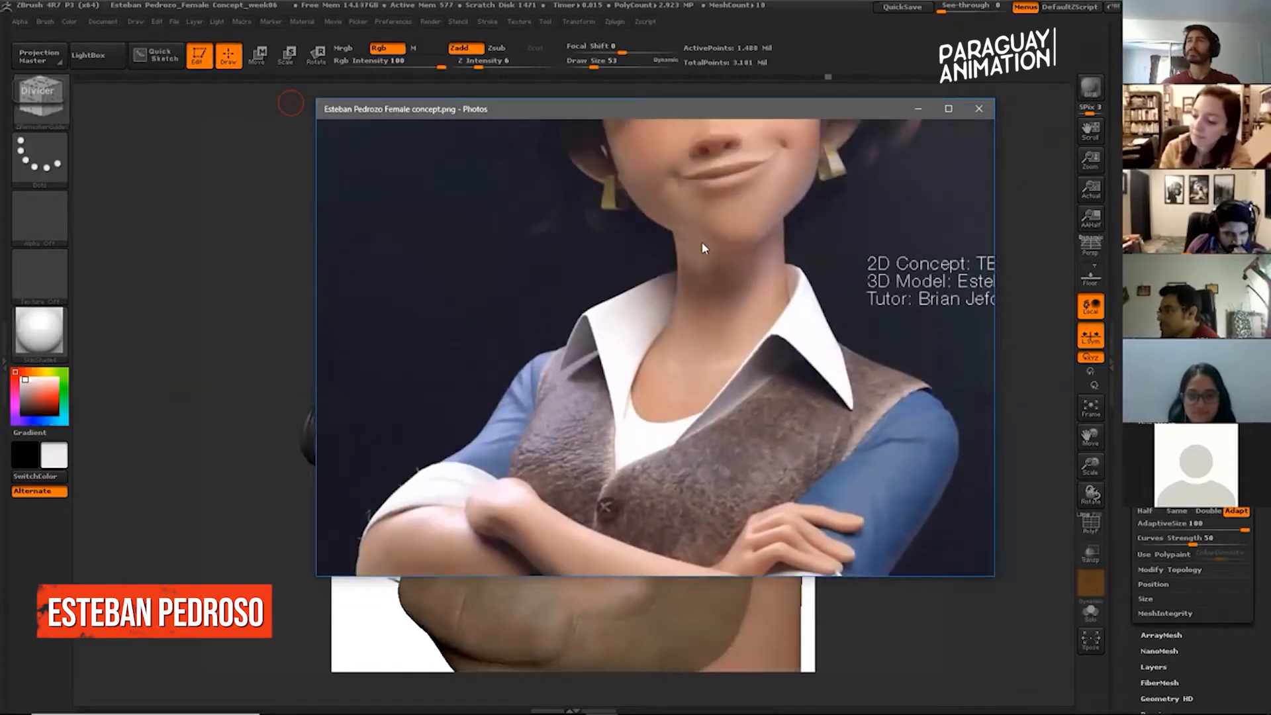
scroll(715, 322, down, 5)
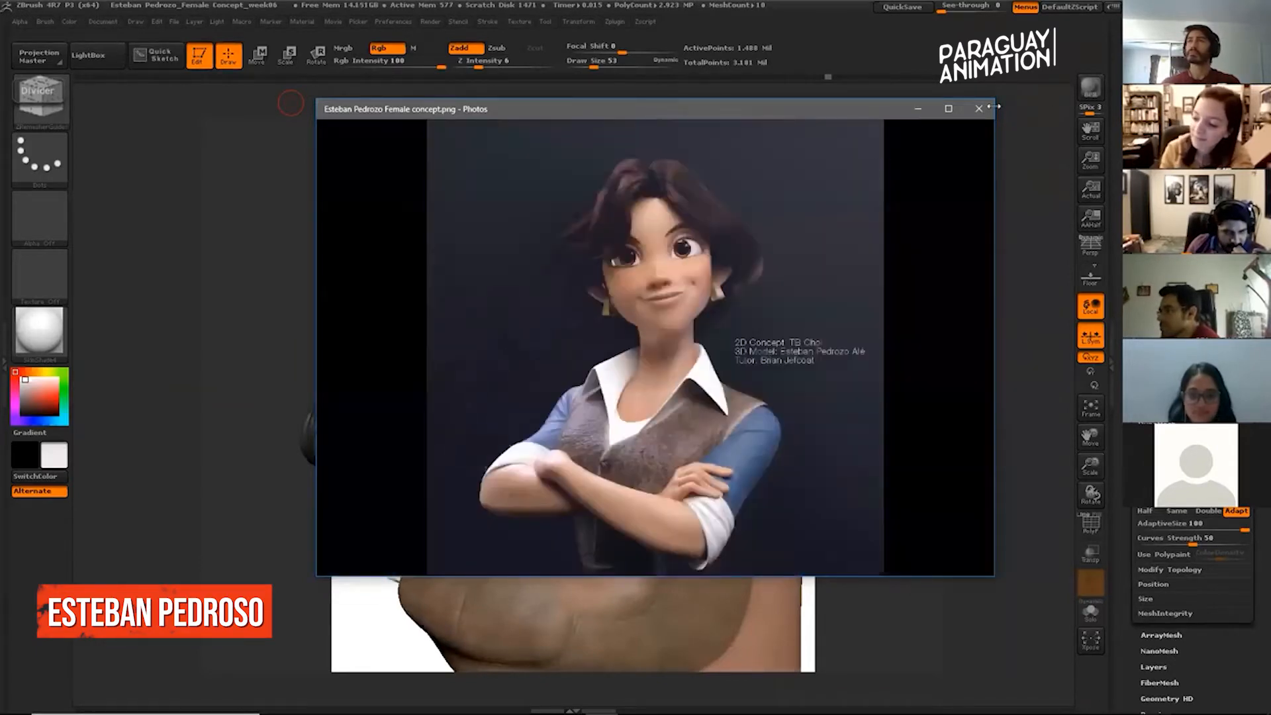
click(980, 110)
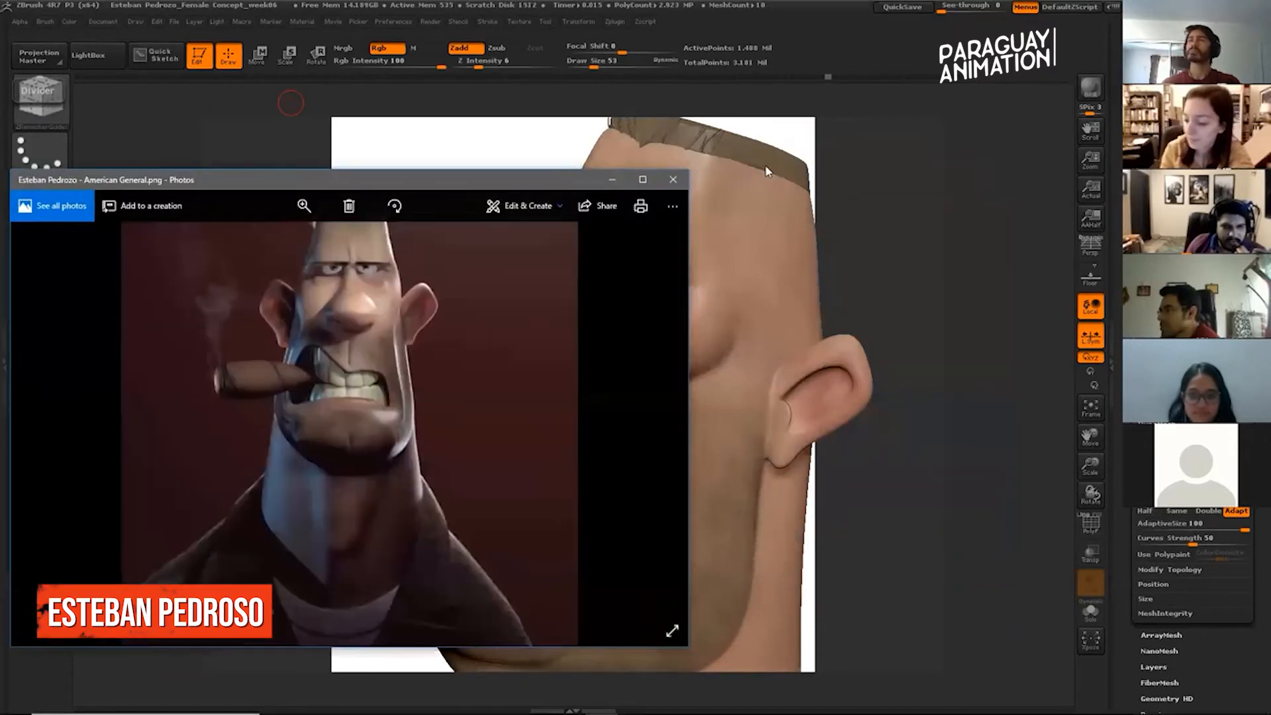
Enlarge the American General render and examine its chin, neck and coat collar, then the whole image.
double_click(767, 175)
scroll(719, 418, up, 5)
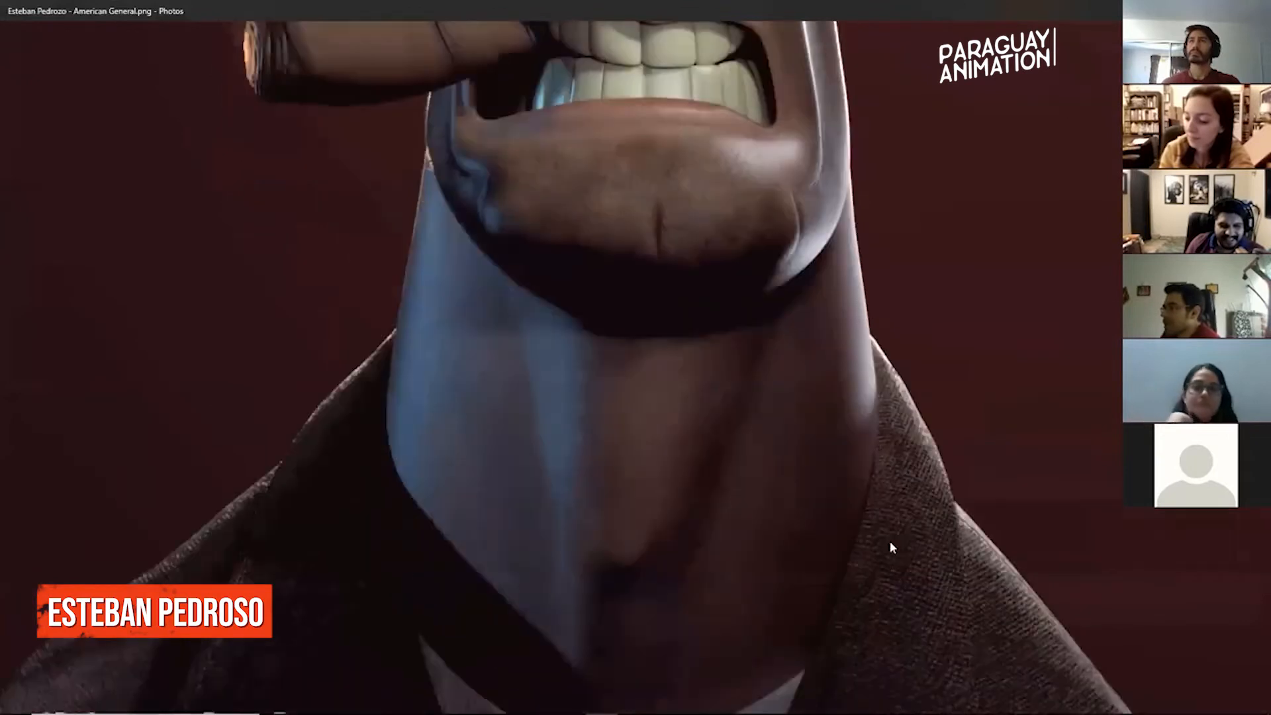
drag(890, 541, 900, 410)
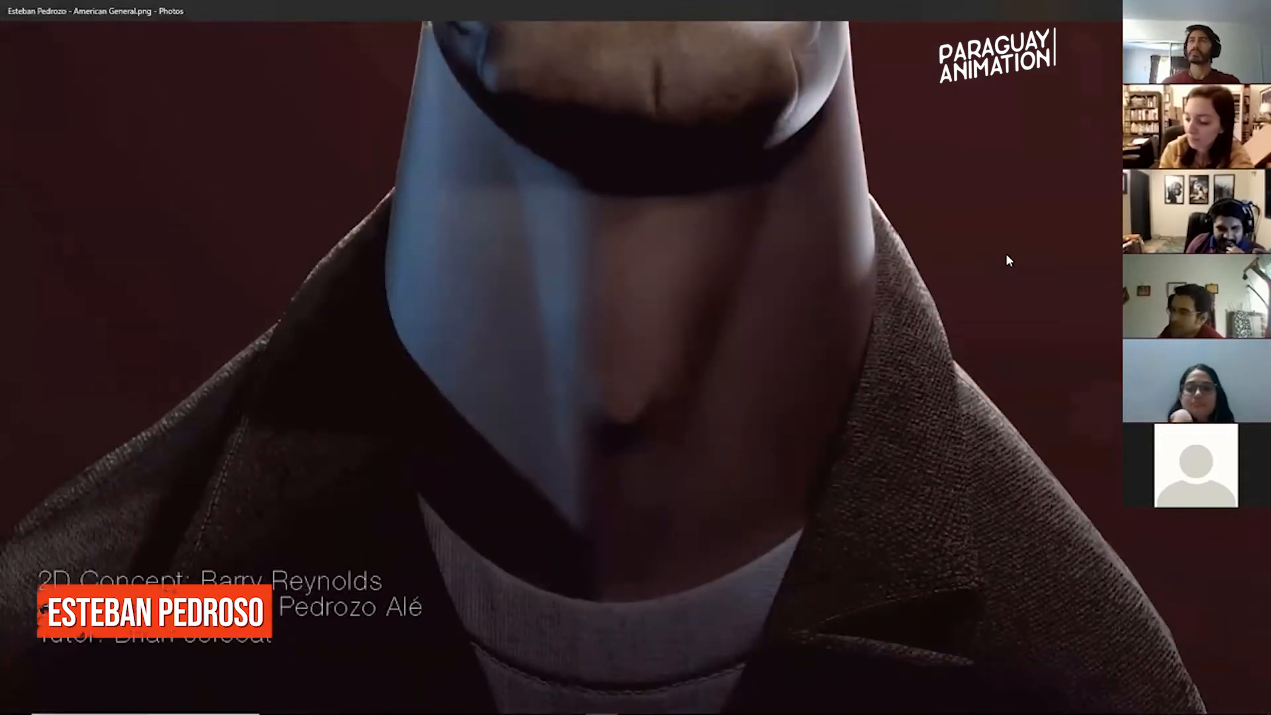
scroll(851, 288, down, 5)
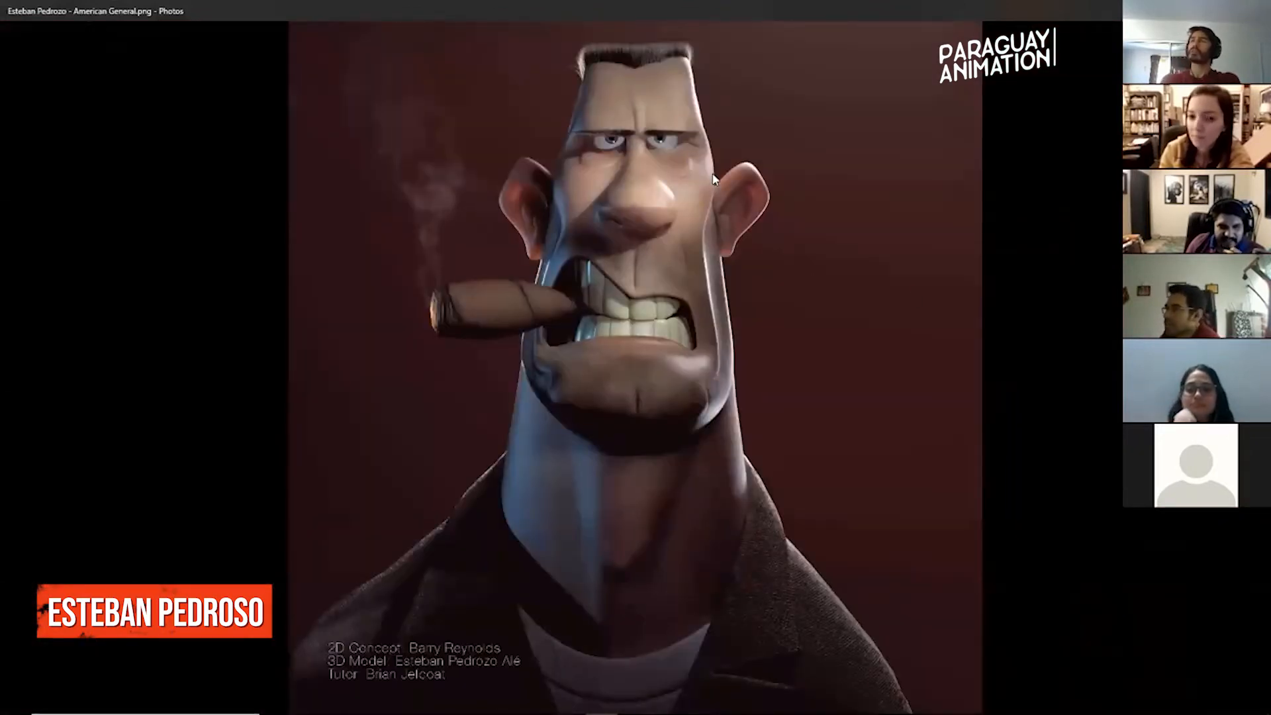
scroll(713, 178, up, 2)
scroll(713, 178, down, 2)
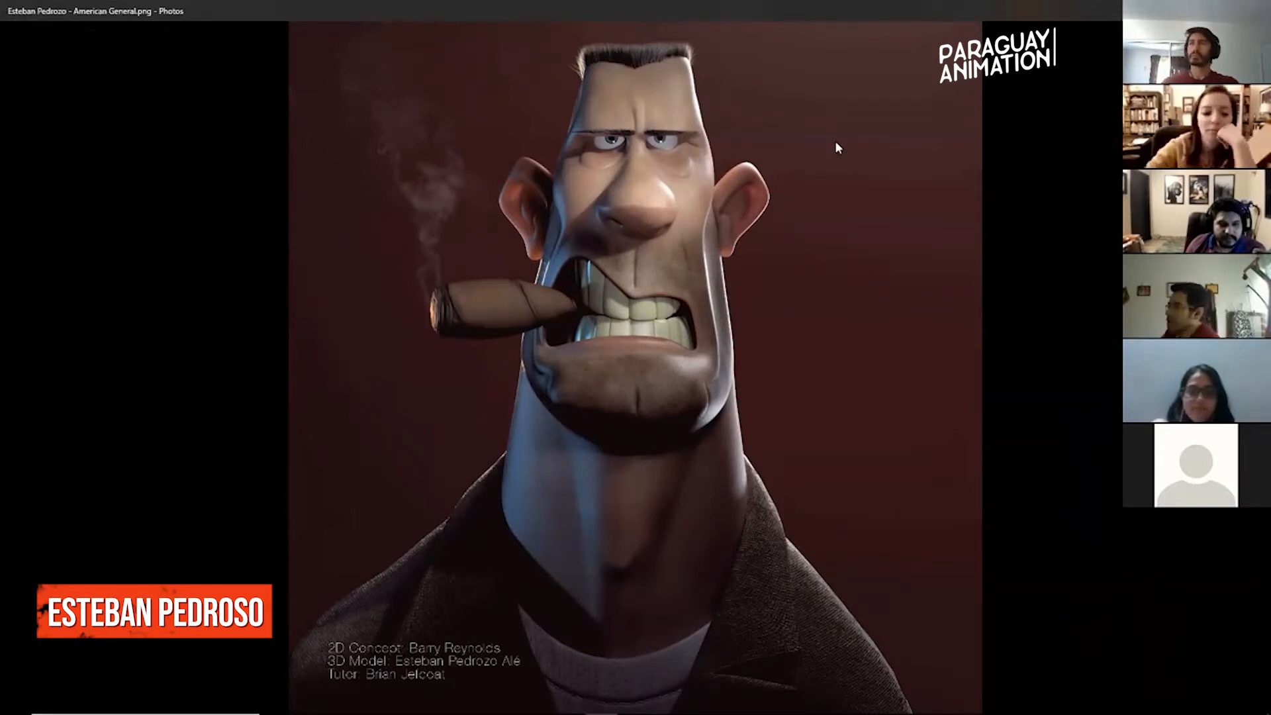
Examine the eyes, nose, teeth and cigar closely in the American General render.
scroll(634, 152, up, 3)
drag(634, 152, 720, 257)
scroll(720, 257, down, 3)
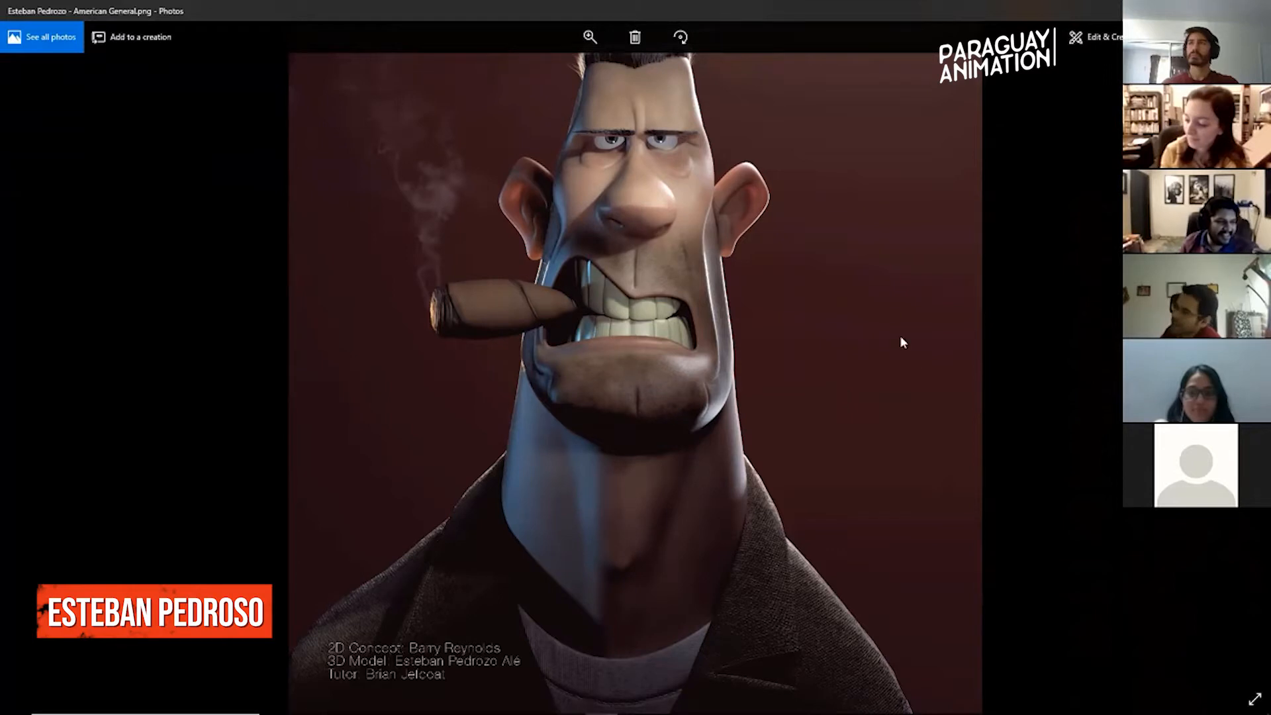
double_click(923, 237)
drag(943, 238, 954, 424)
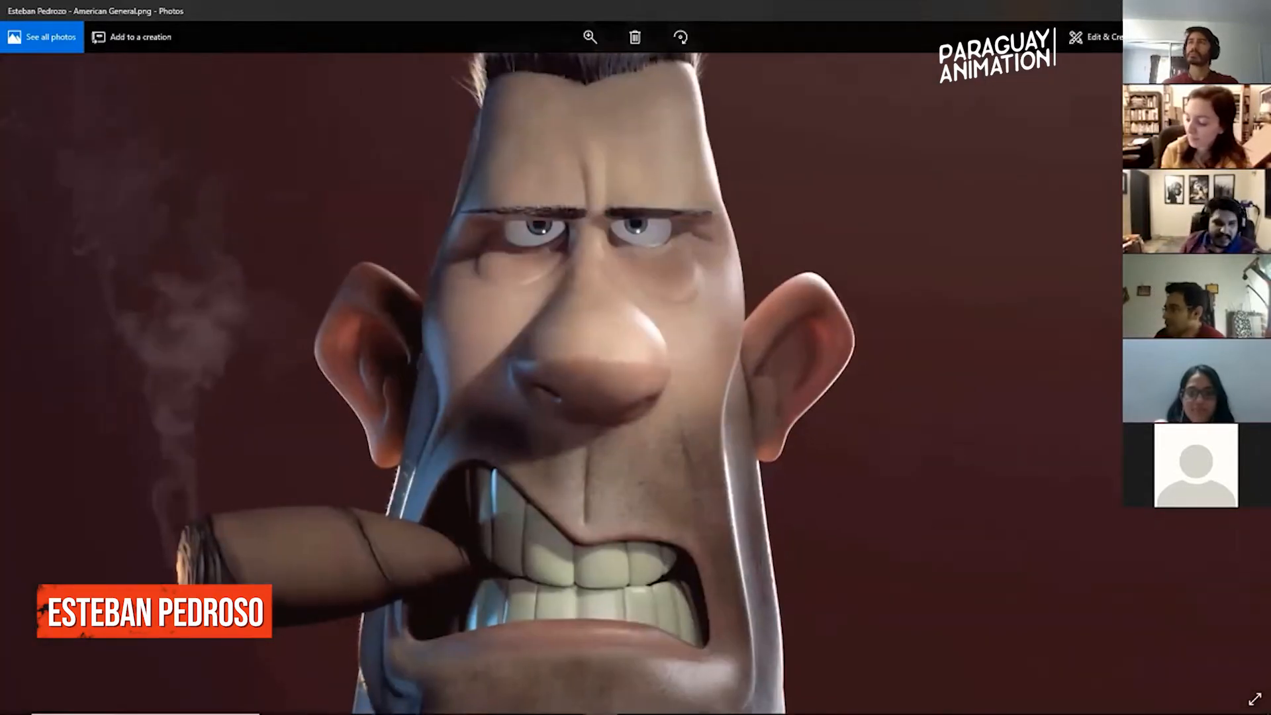
mouse_move(954, 423)
mouse_down()
mouse_move(955, 438)
mouse_move(966, 409)
mouse_up()
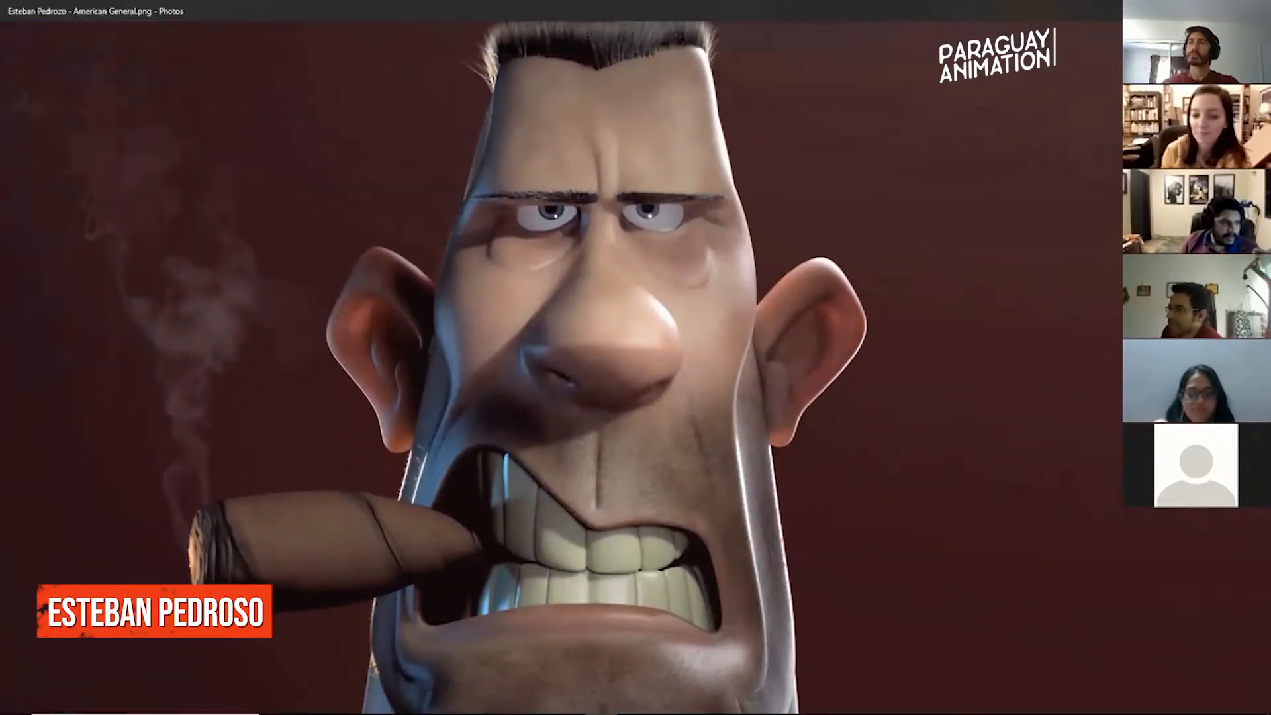
Switch to the militarr test pelo.jpg render and examine the character's mouth, chin and upper face.
key(alt+Tab)
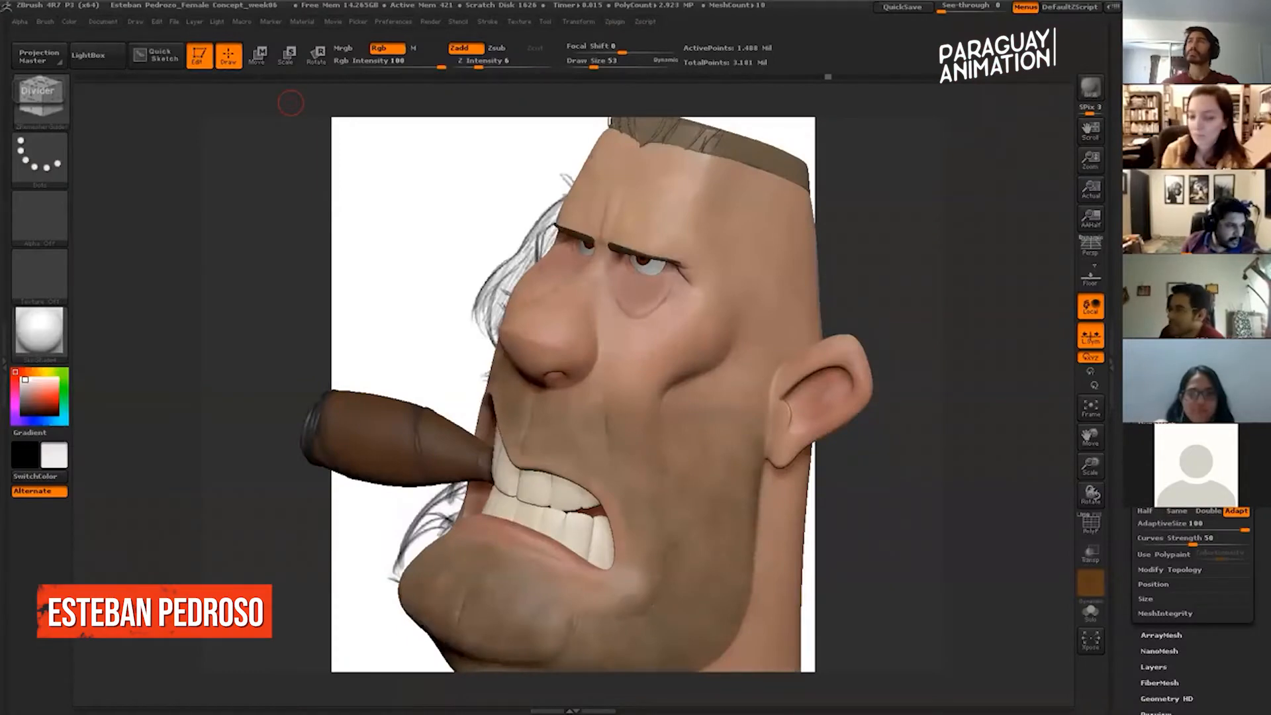
key(alt+Tab)
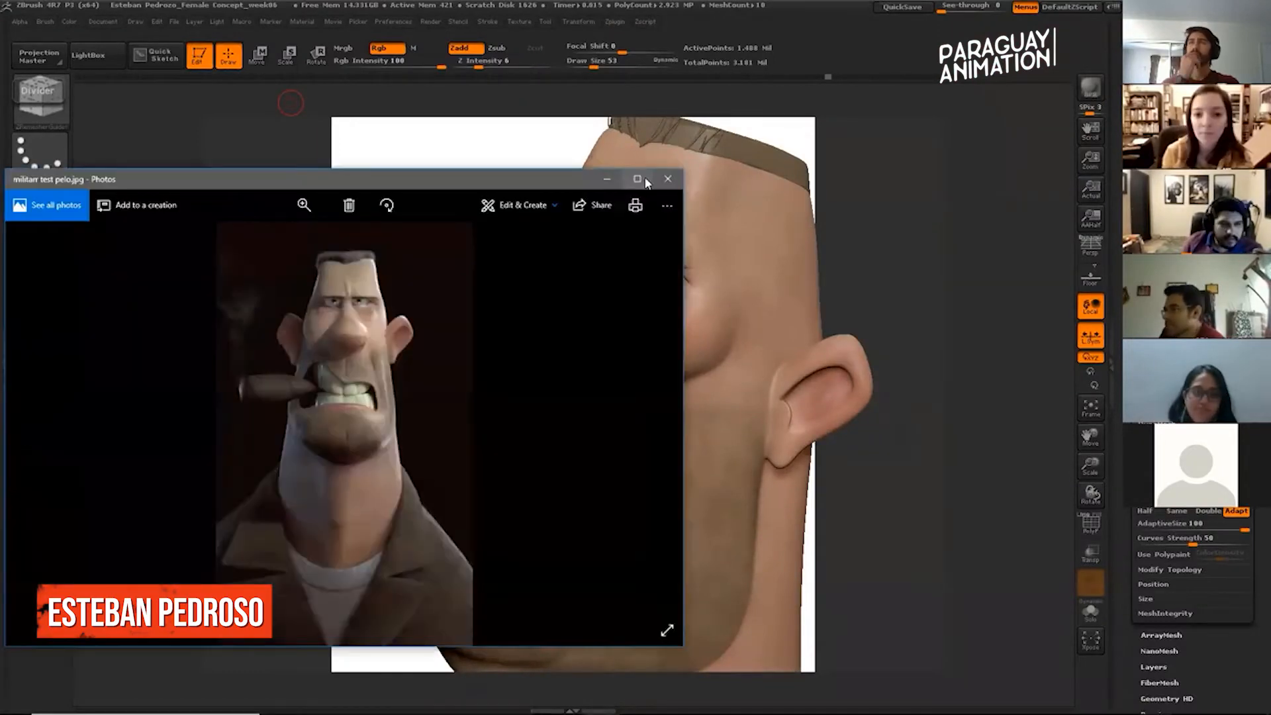
scroll(674, 333, up, 5)
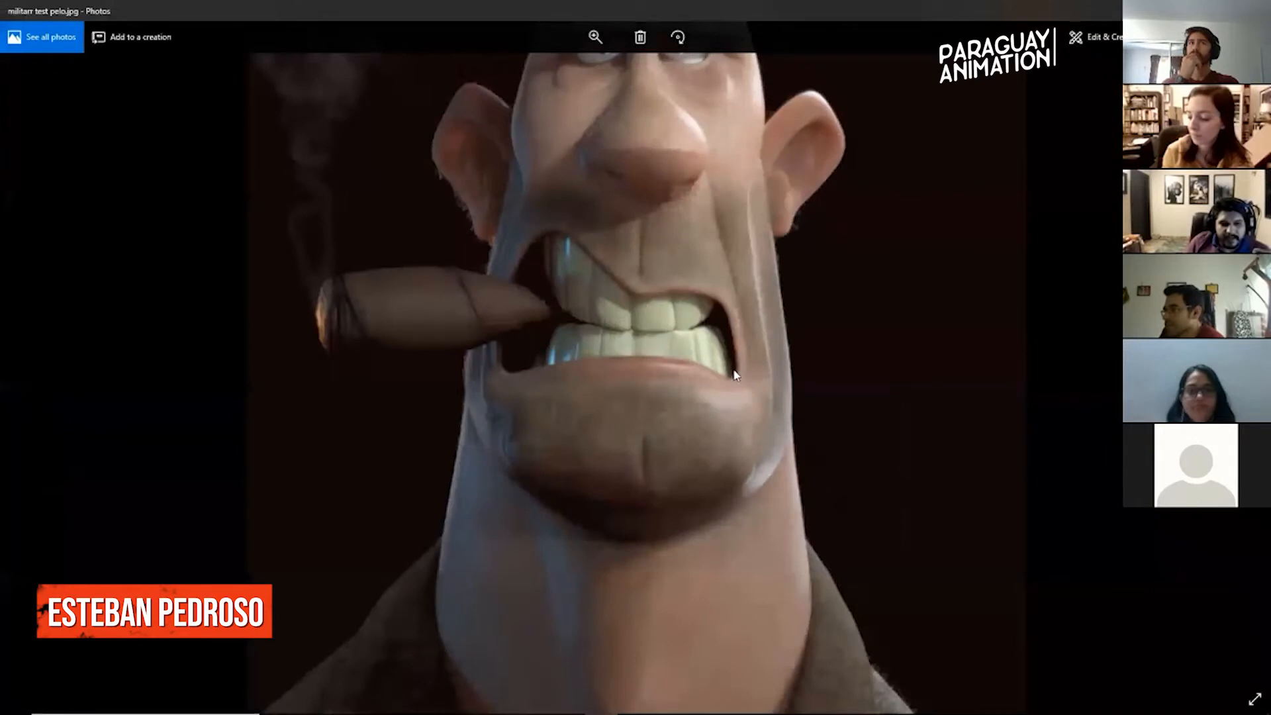
drag(851, 249, 849, 199)
drag(818, 86, 807, 354)
drag(758, 211, 789, 308)
scroll(720, 287, down, 3)
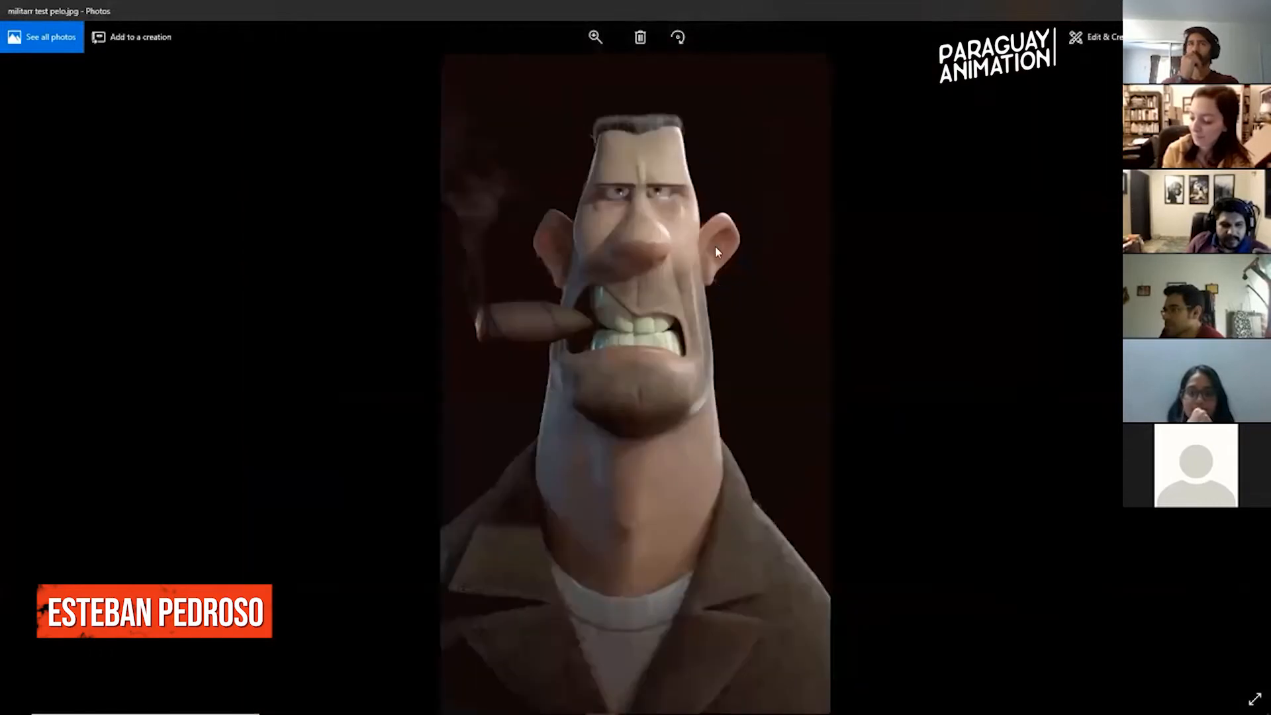
Examine the neck, shirt and coat collar in the militarr test pelo.jpg render, and close the image.
scroll(718, 270, up, 3)
drag(728, 268, 676, 396)
scroll(667, 405, down, 3)
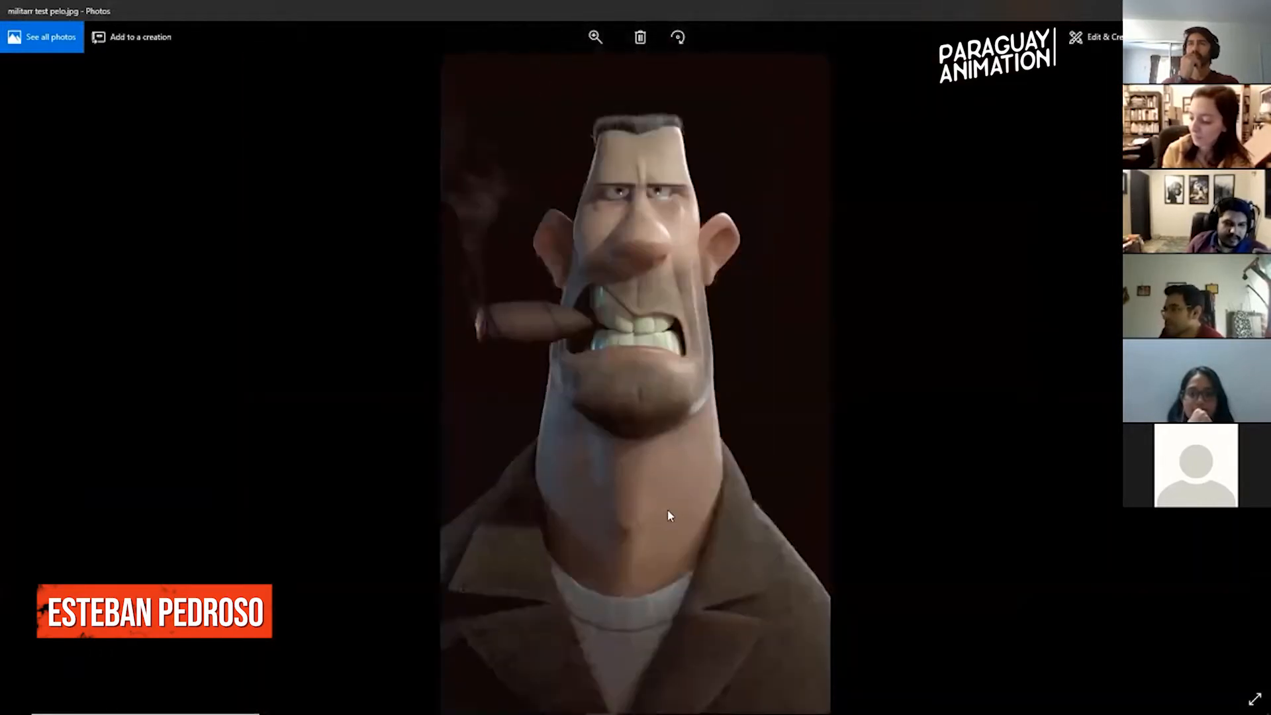
scroll(775, 590, up, 3)
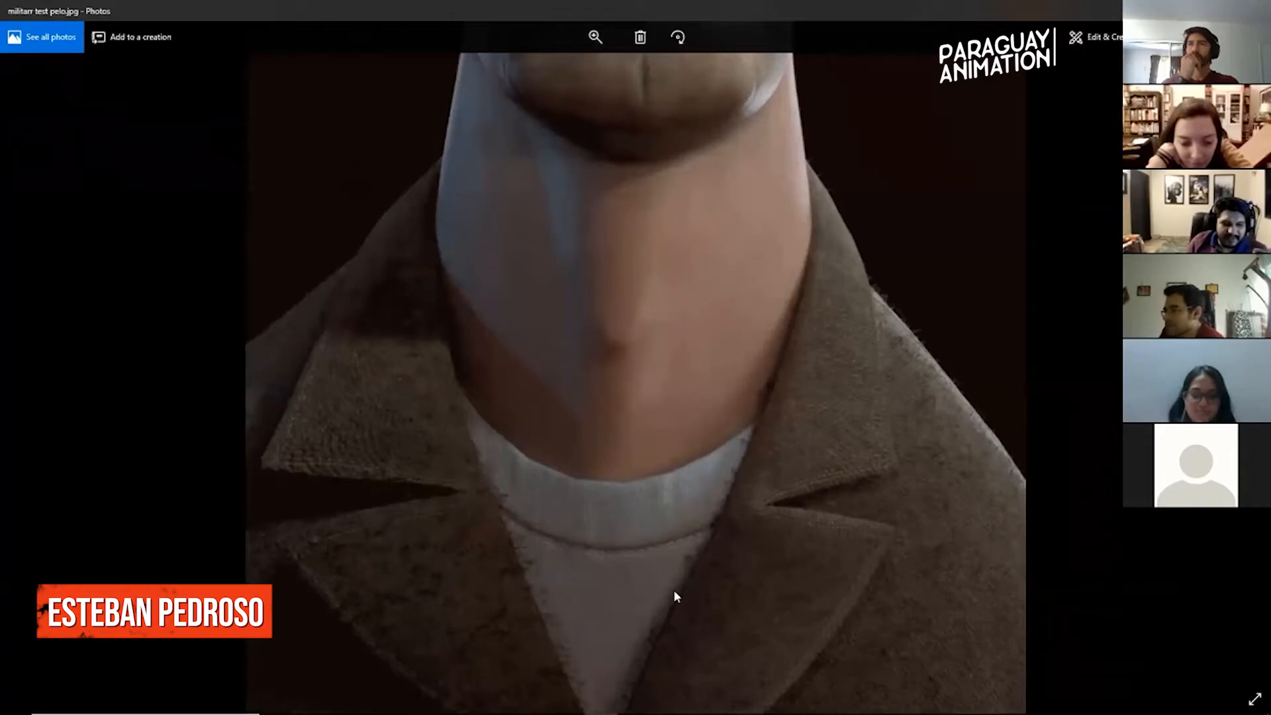
double_click(895, 204)
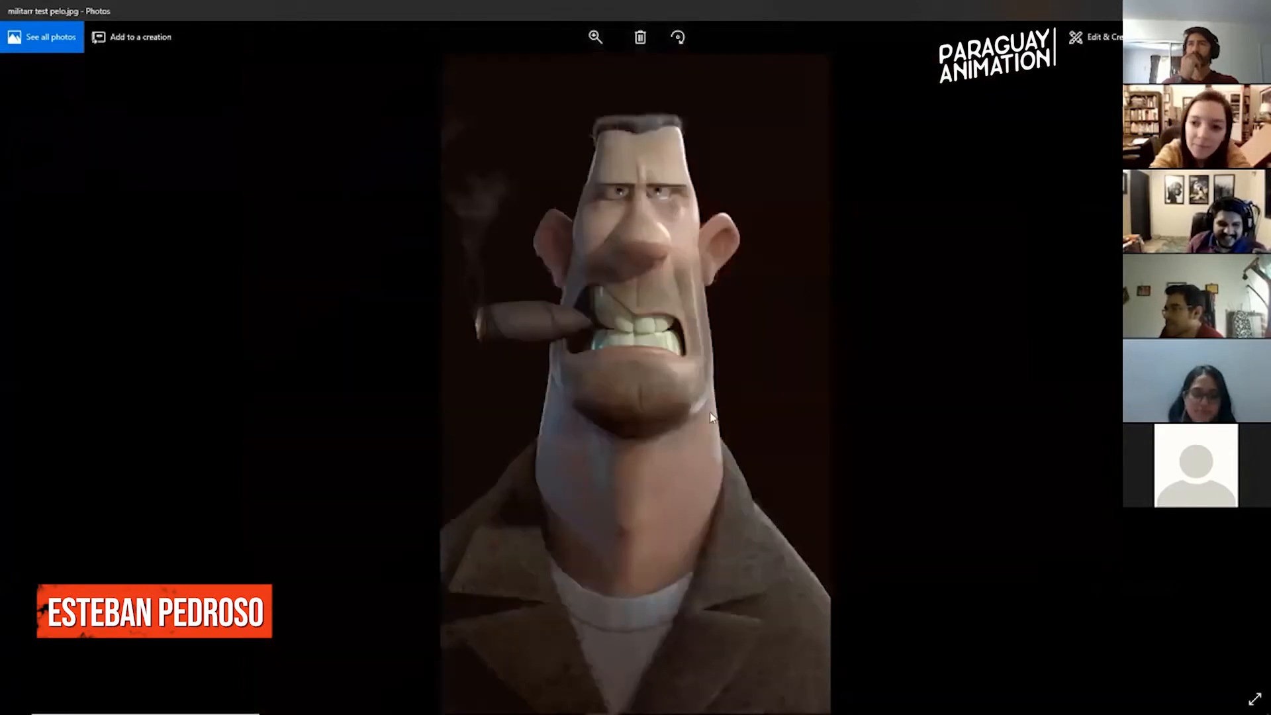
click(1225, 11)
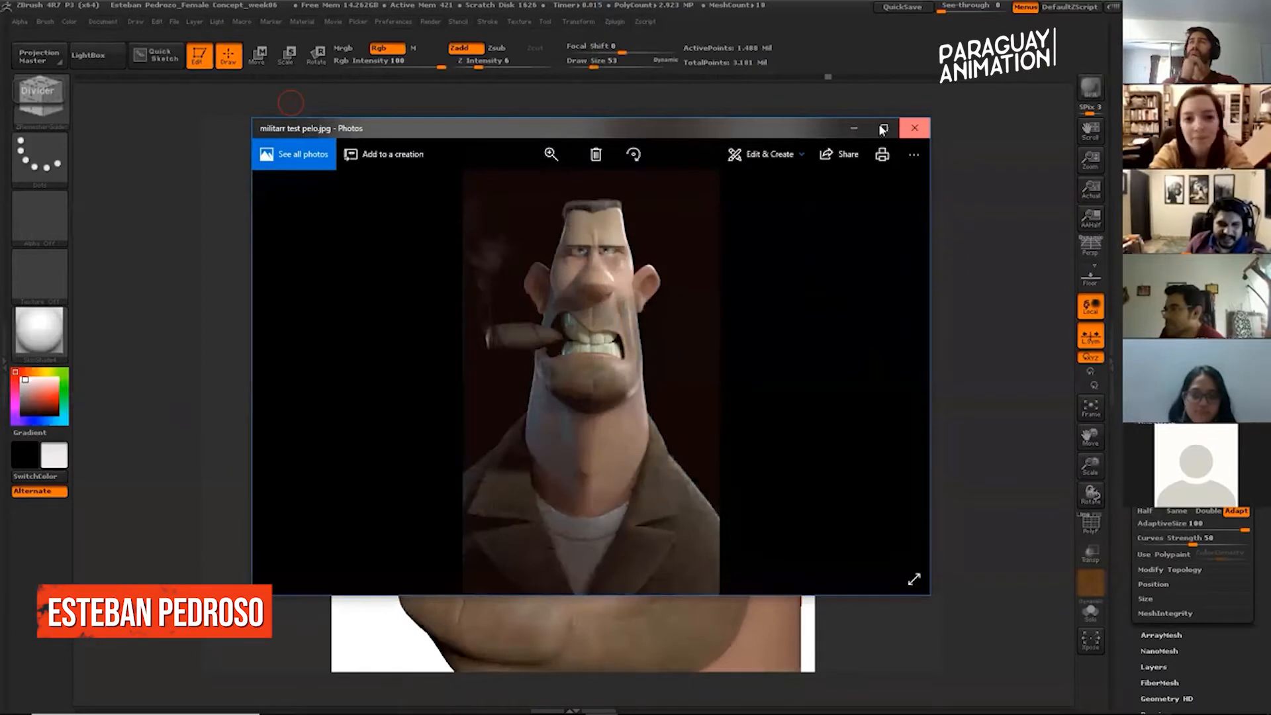
click(914, 127)
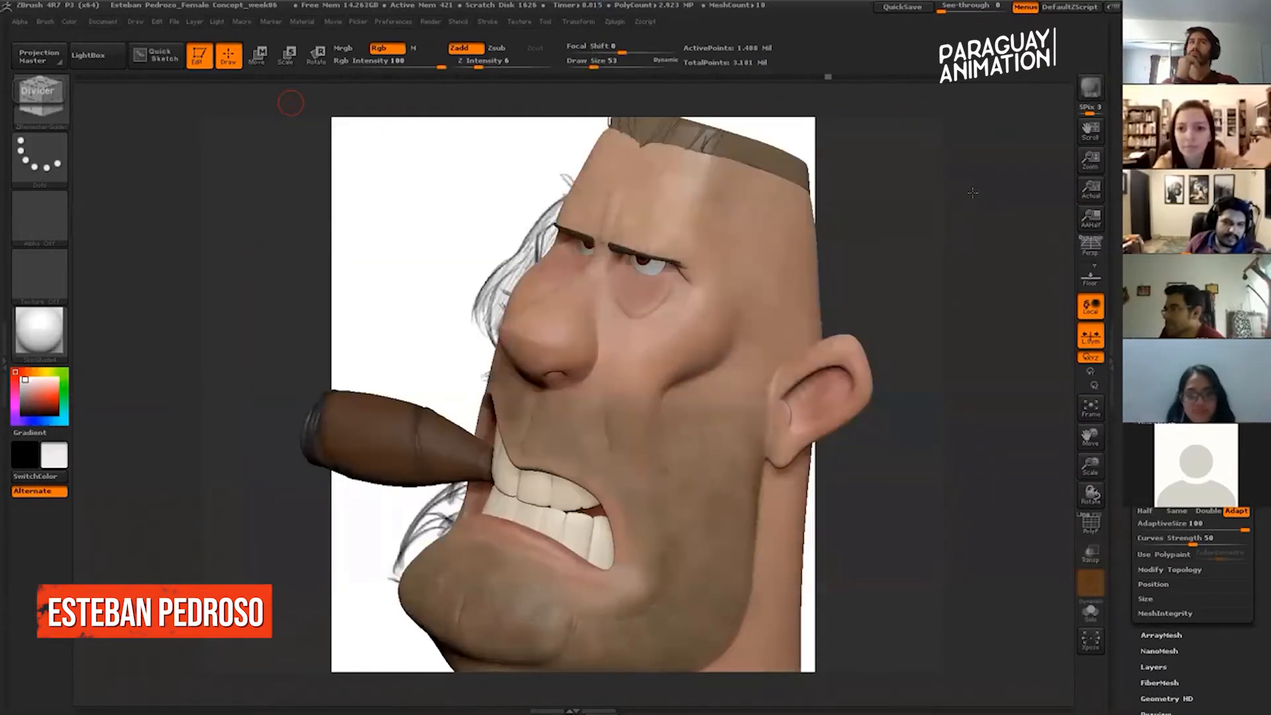
Inspect the painted cigar-smoking bust in ZBrush from the front, three-quarter and side views.
drag(974, 192, 993, 192)
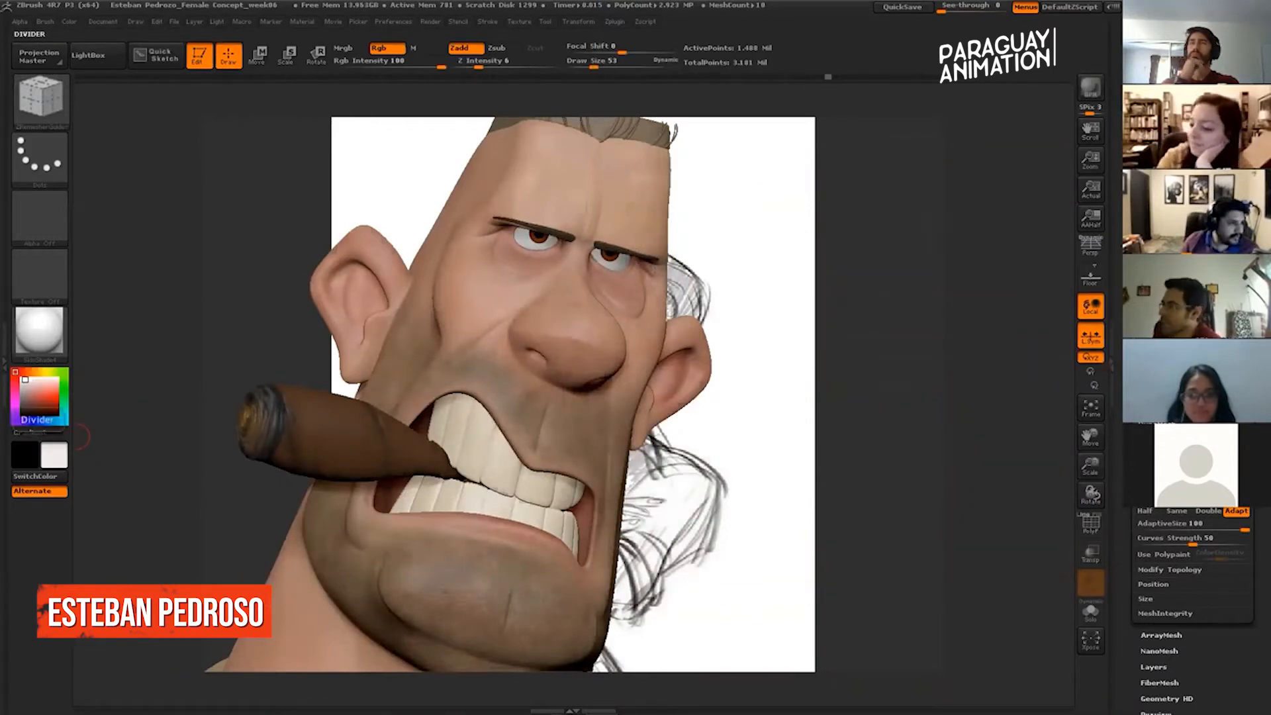
drag(985, 298, 969, 281)
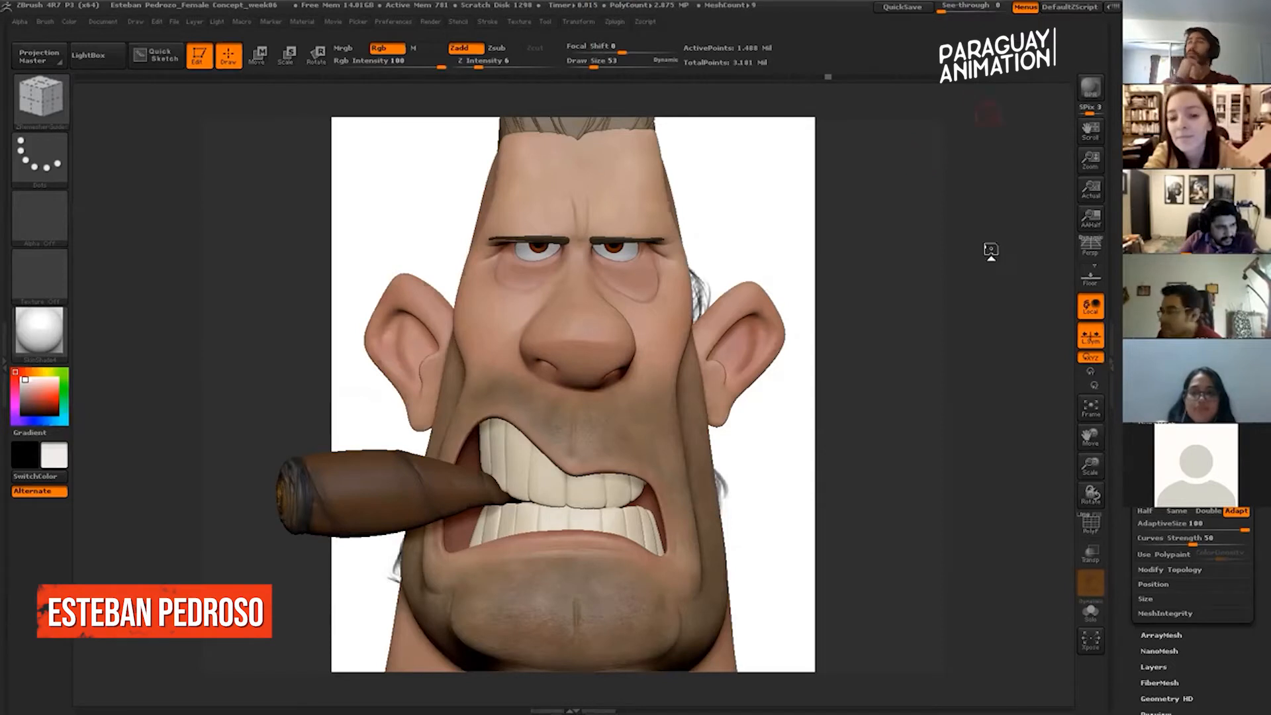
alt+drag(1005, 229, 991, 250)
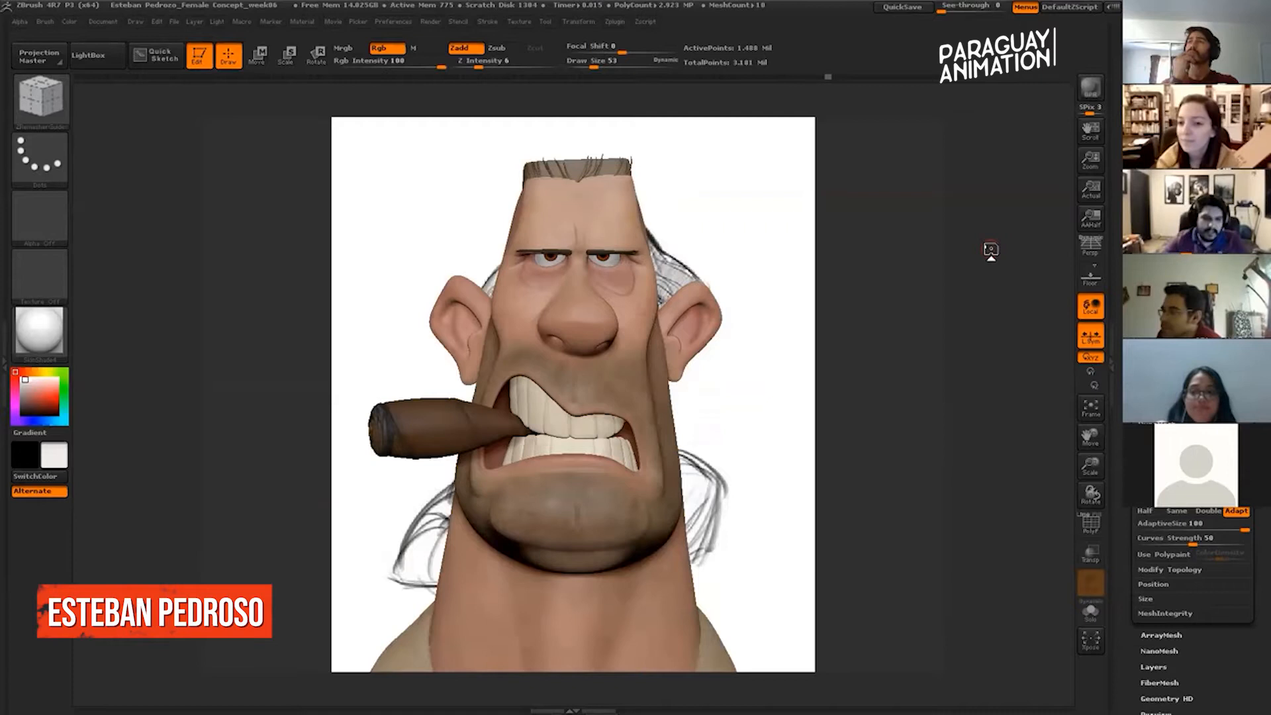
drag(968, 151, 898, 193)
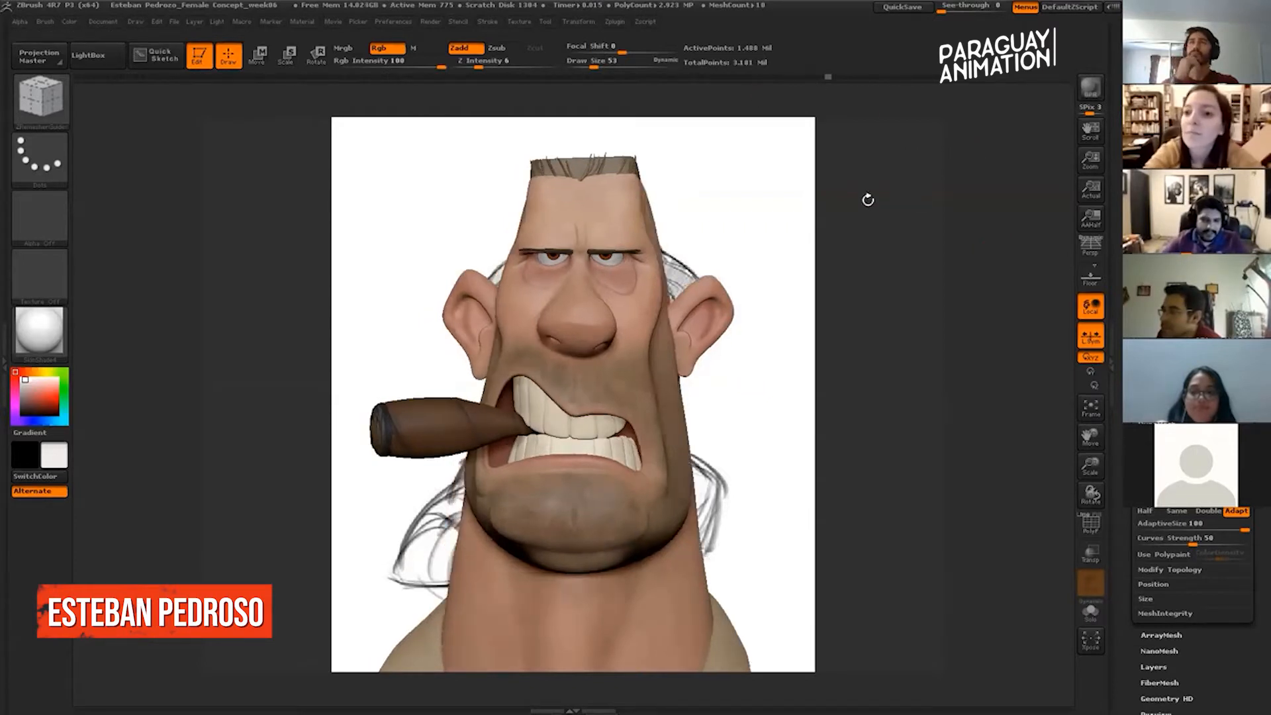
drag(965, 272, 828, 178)
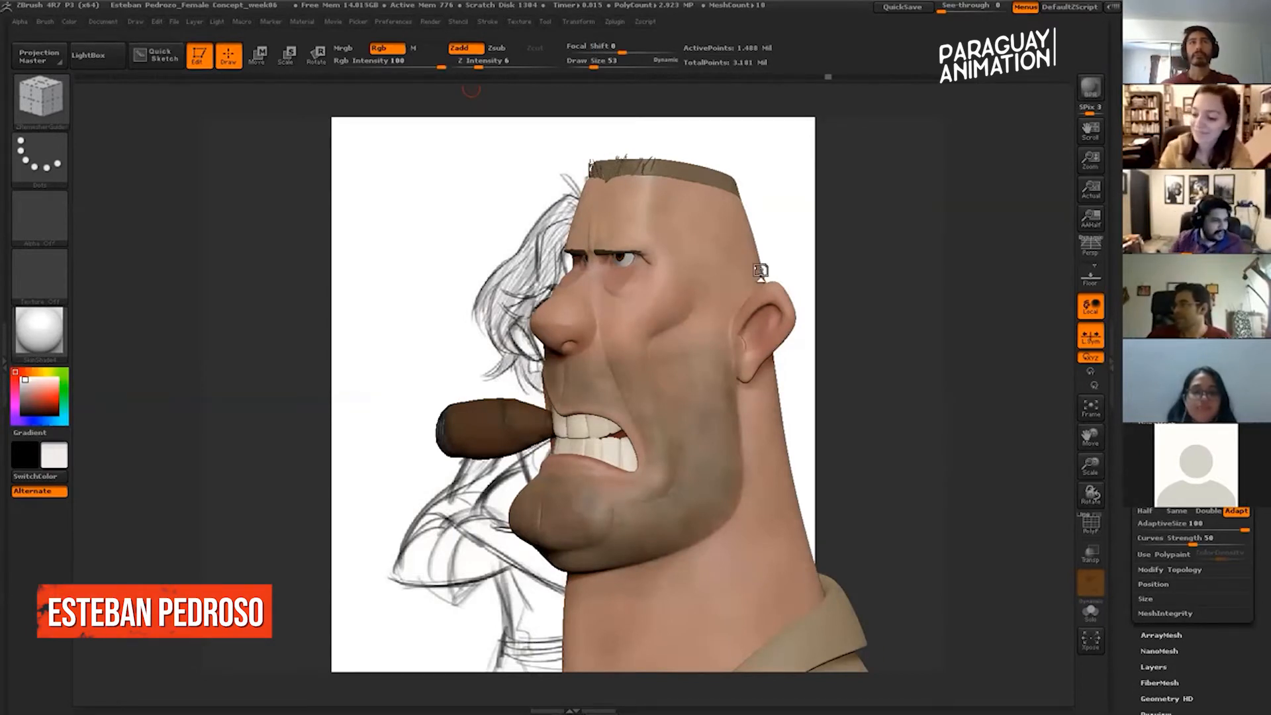
drag(981, 273, 910, 270)
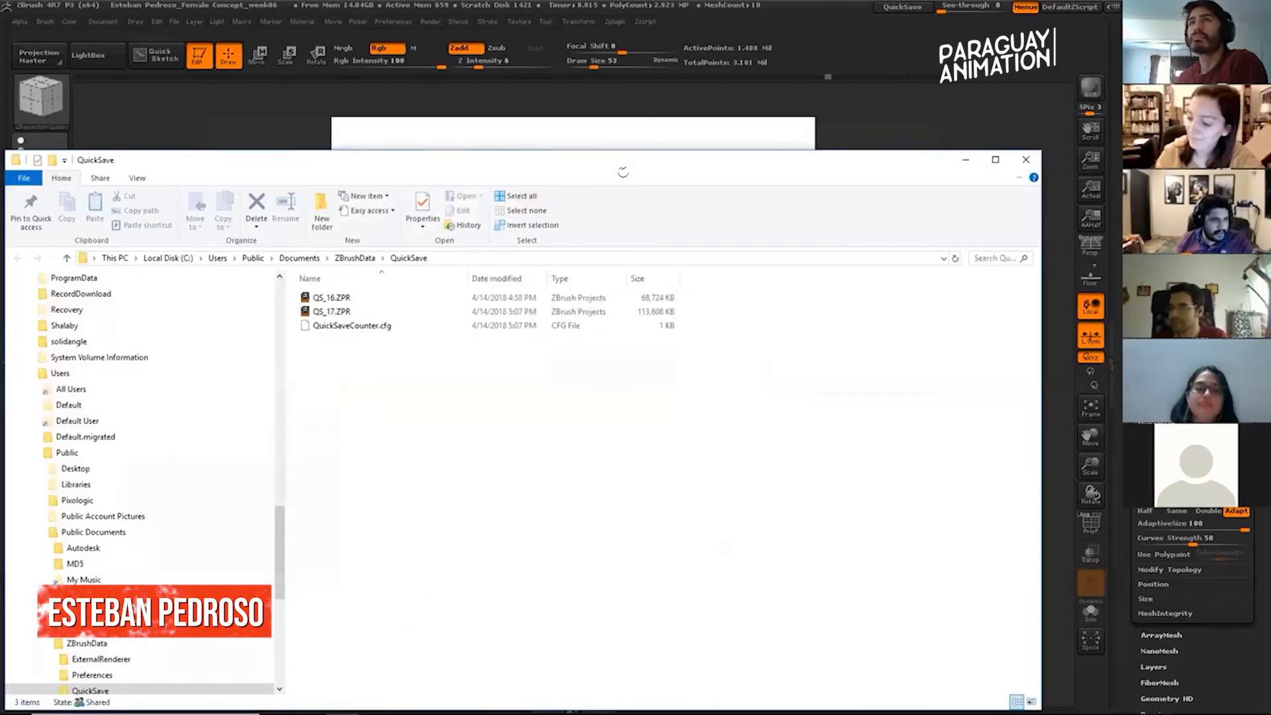
click(333, 140)
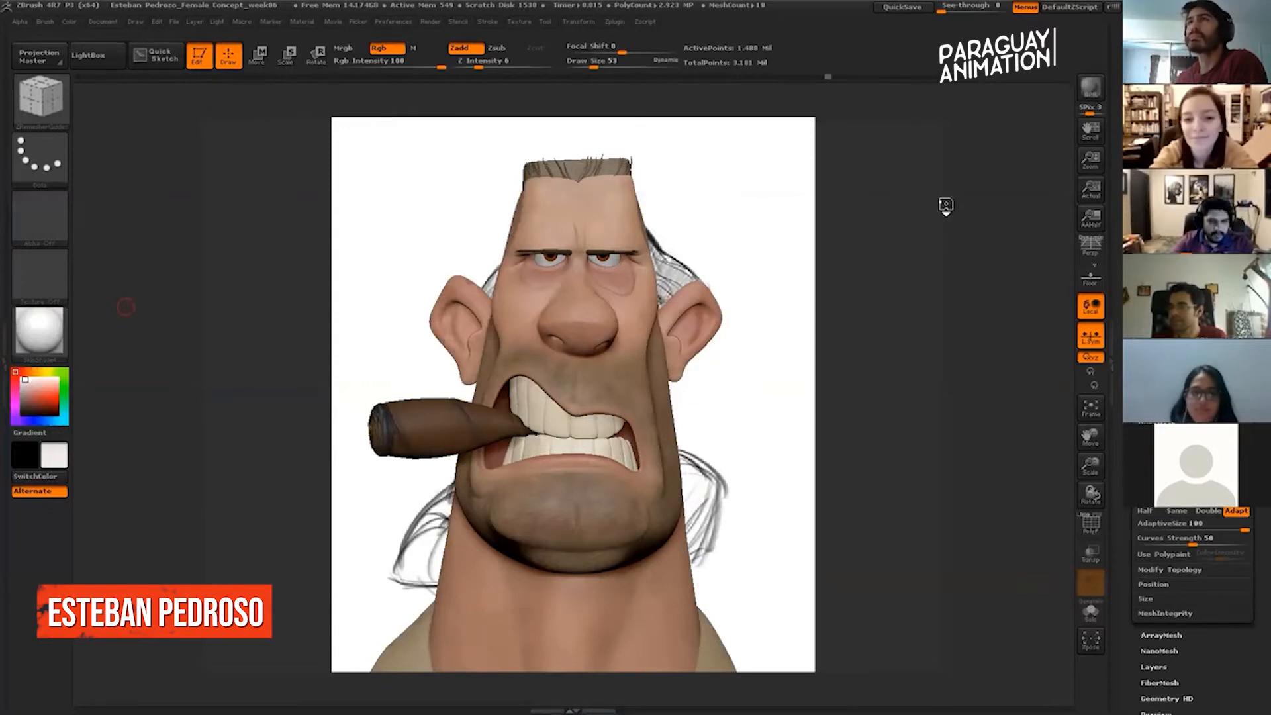
mouse_move(939, 208)
mouse_down()
mouse_move(1036, 232)
mouse_move(1033, 275)
mouse_up()
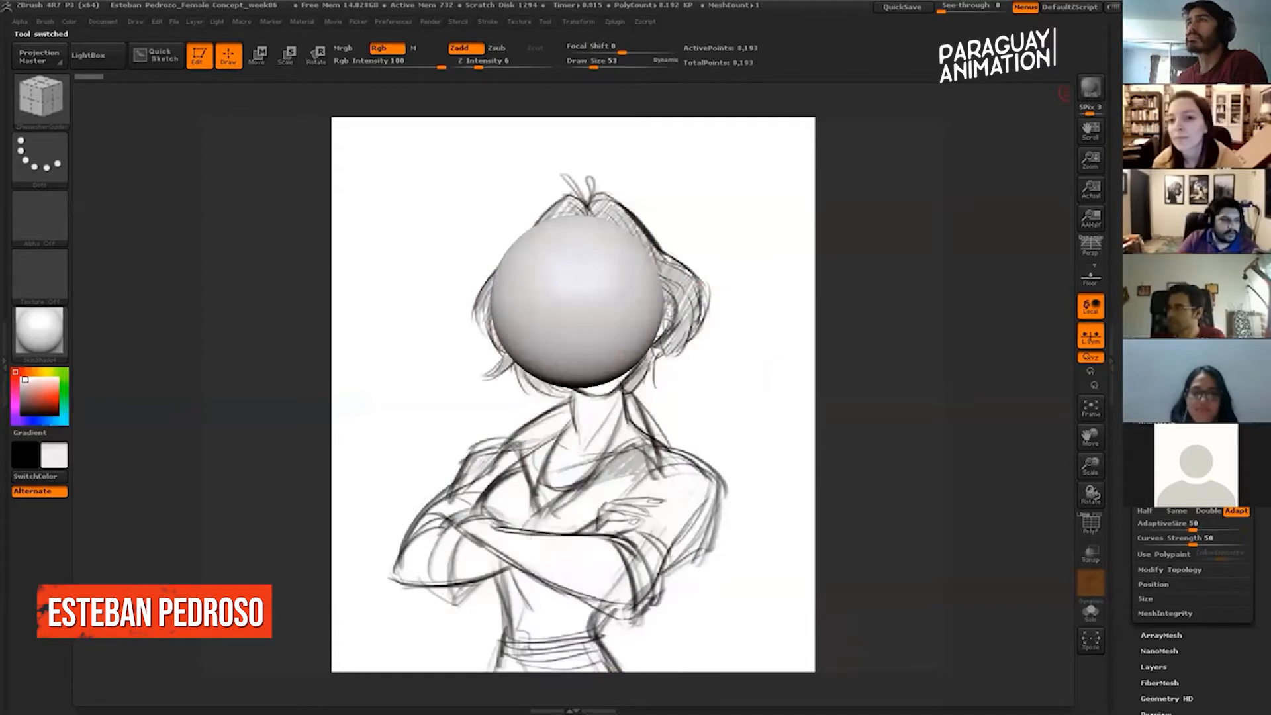
Make the cigar-smoking bust the active tool again and choose the ClayBuildup brush.
click(1166, 239)
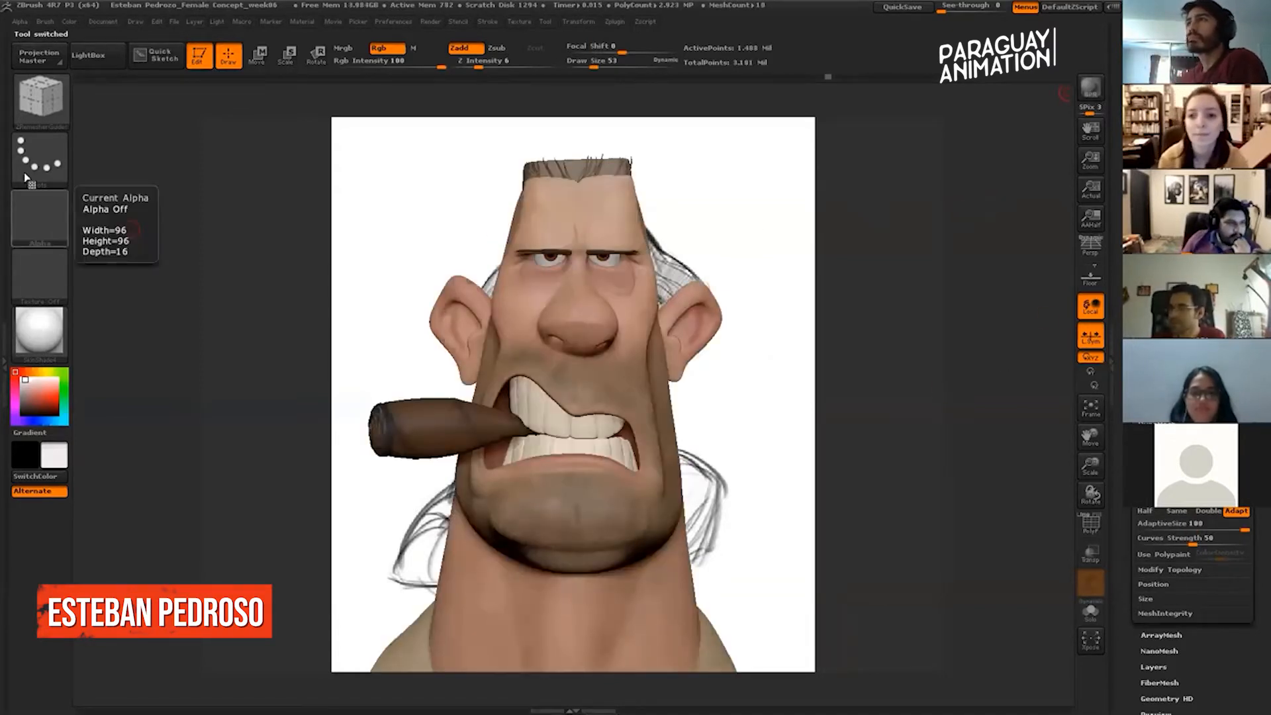
click(40, 97)
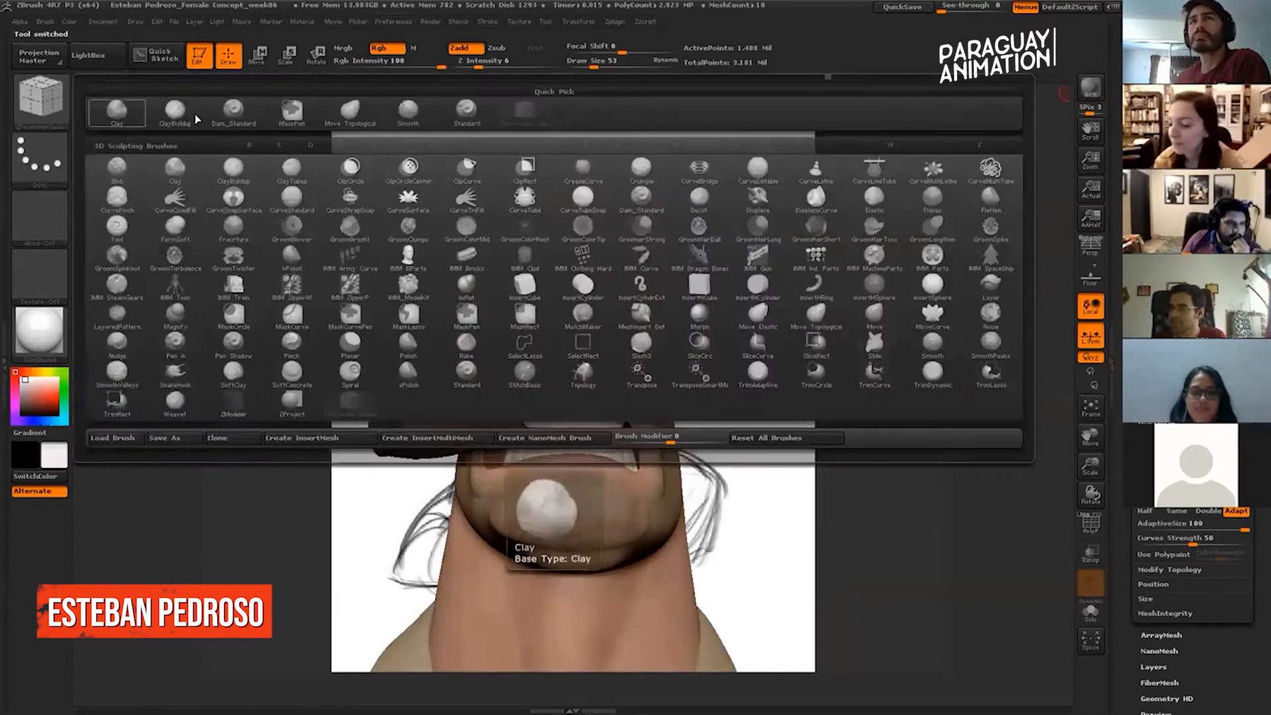
click(179, 113)
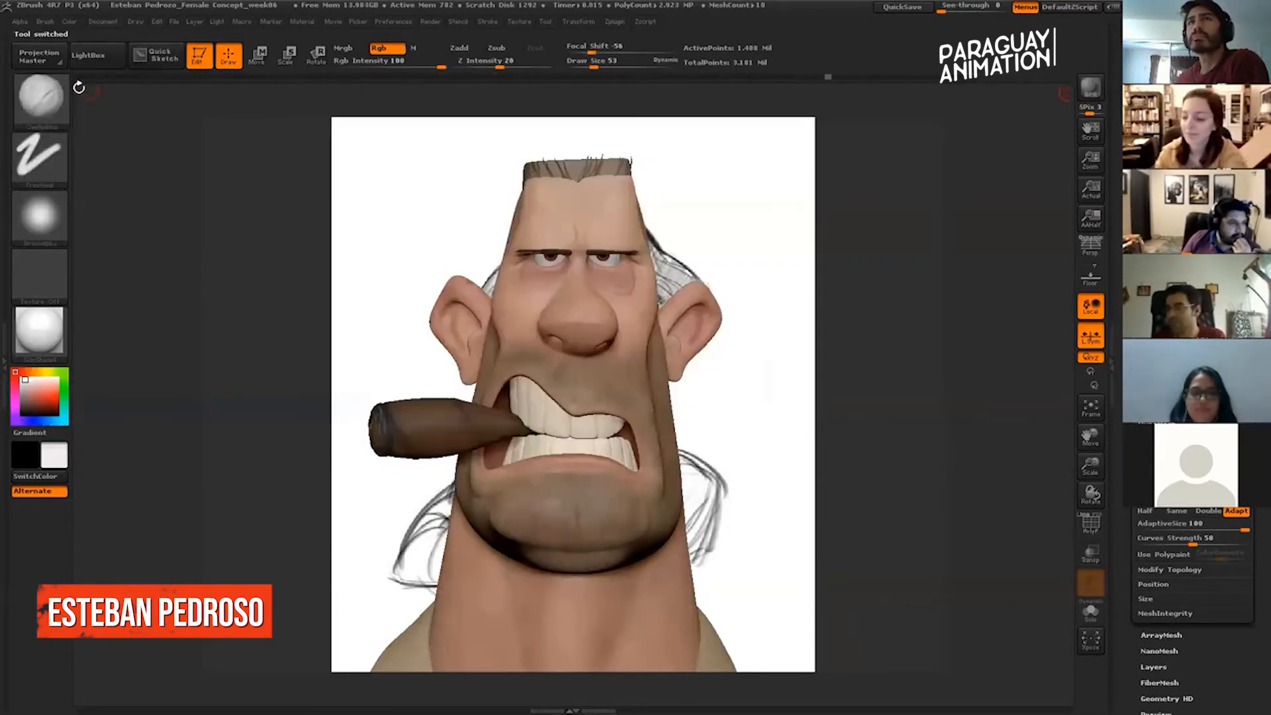
click(57, 102)
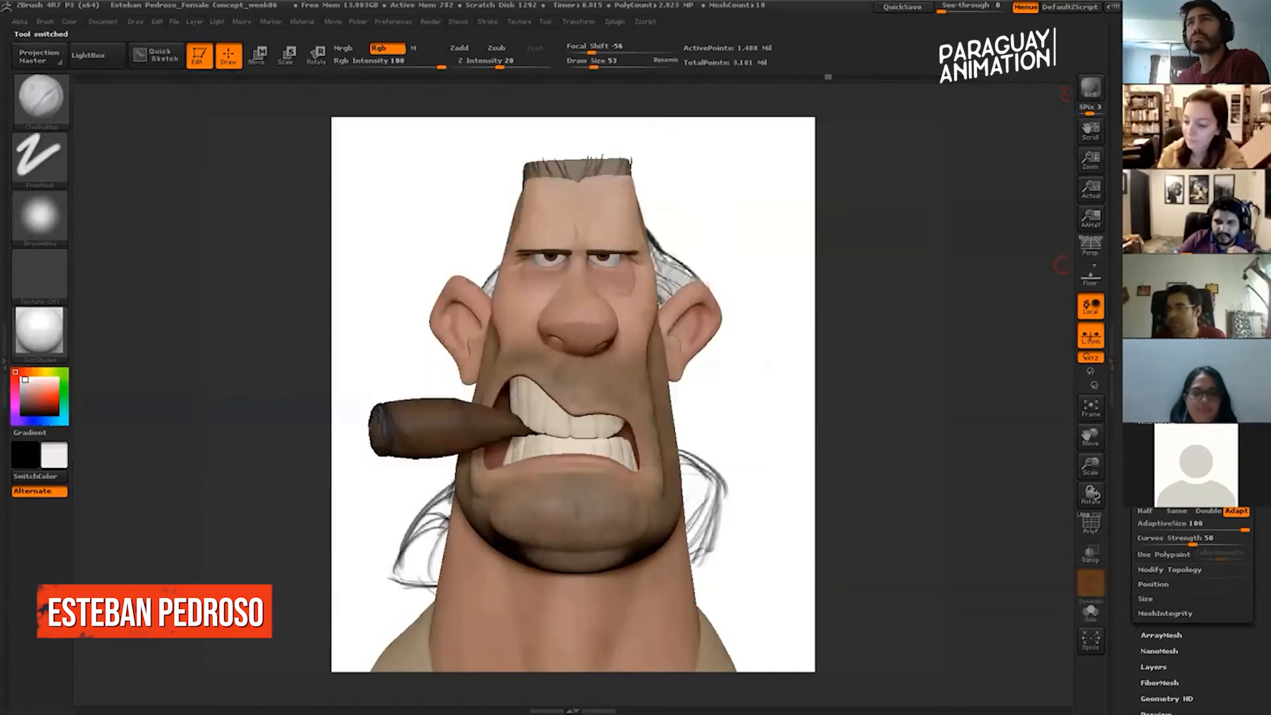
Make the plain sphere the active tool and switch the image plane's reference view to Cust1.
click(1192, 154)
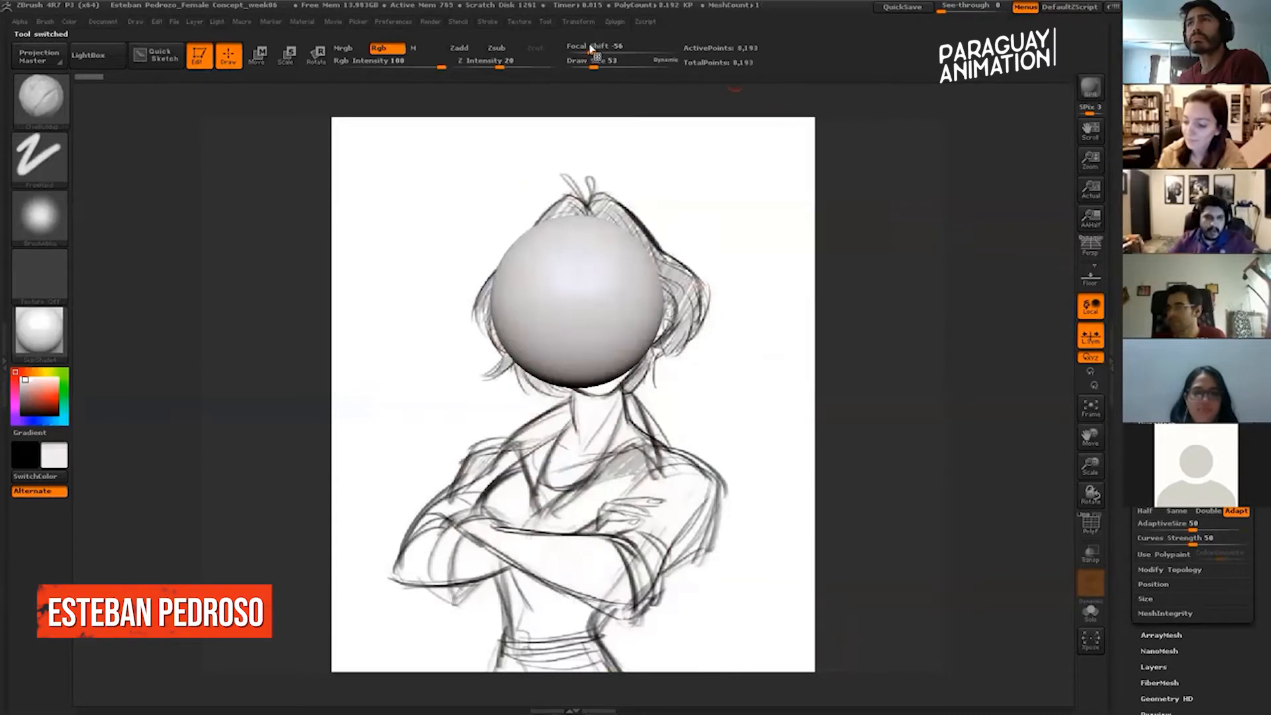
click(518, 22)
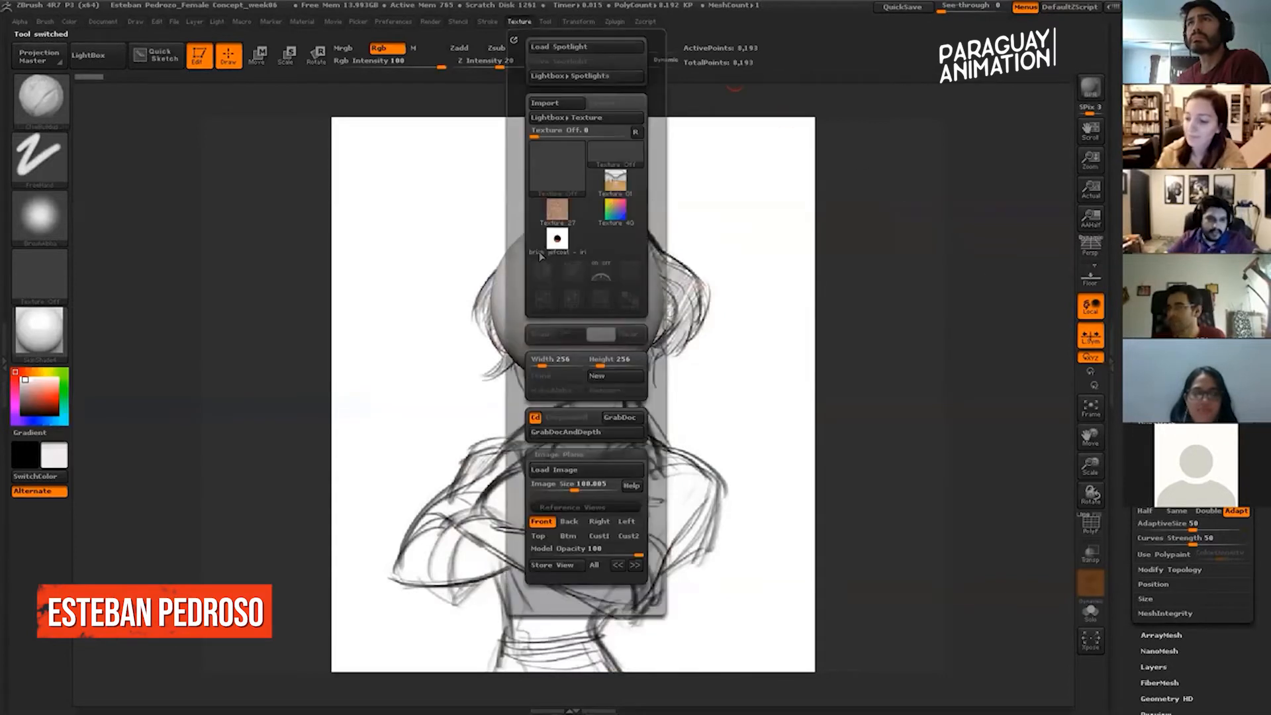
click(600, 535)
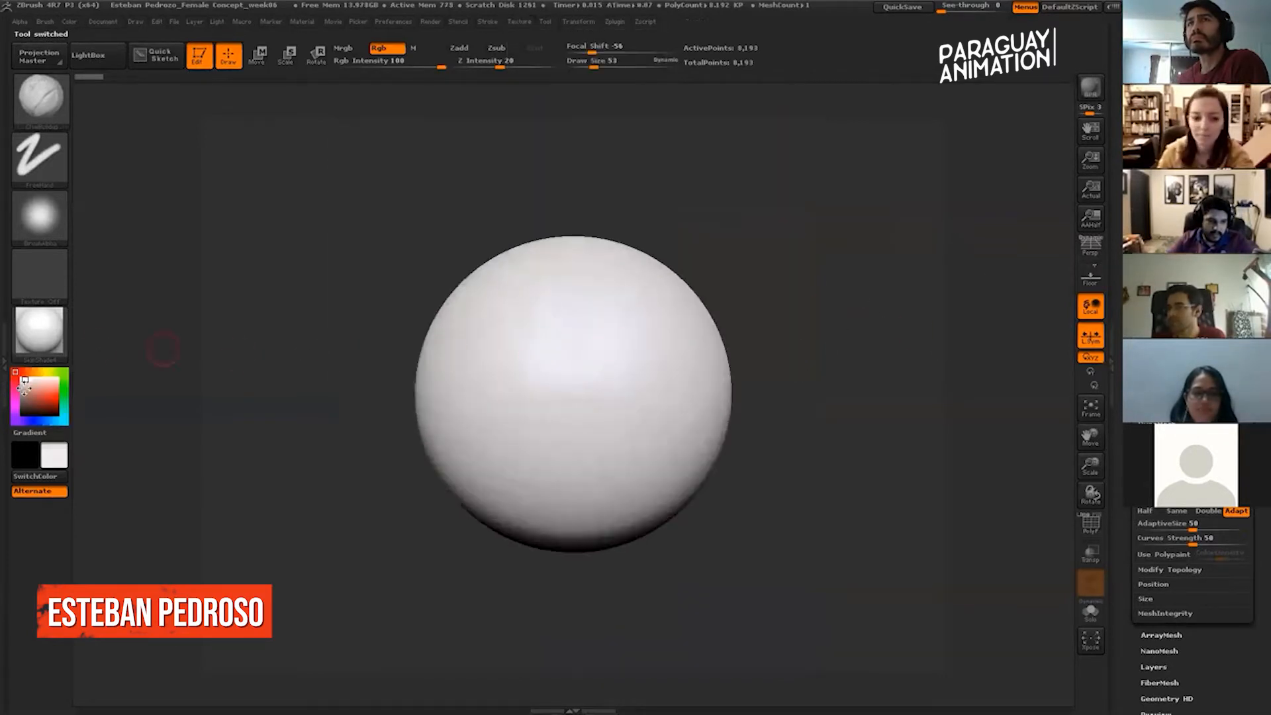
Give the sphere the MatCap Gray material and set the brush draw size to 186 for sculpting.
click(42, 351)
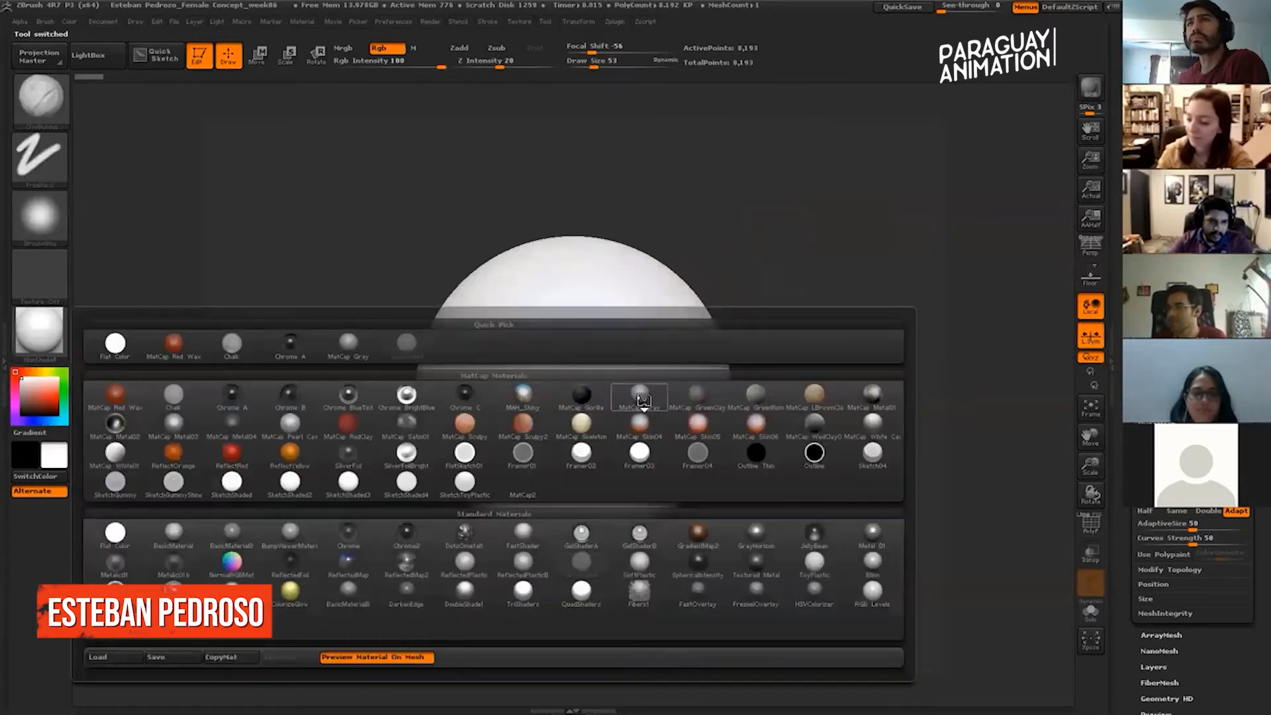
click(644, 400)
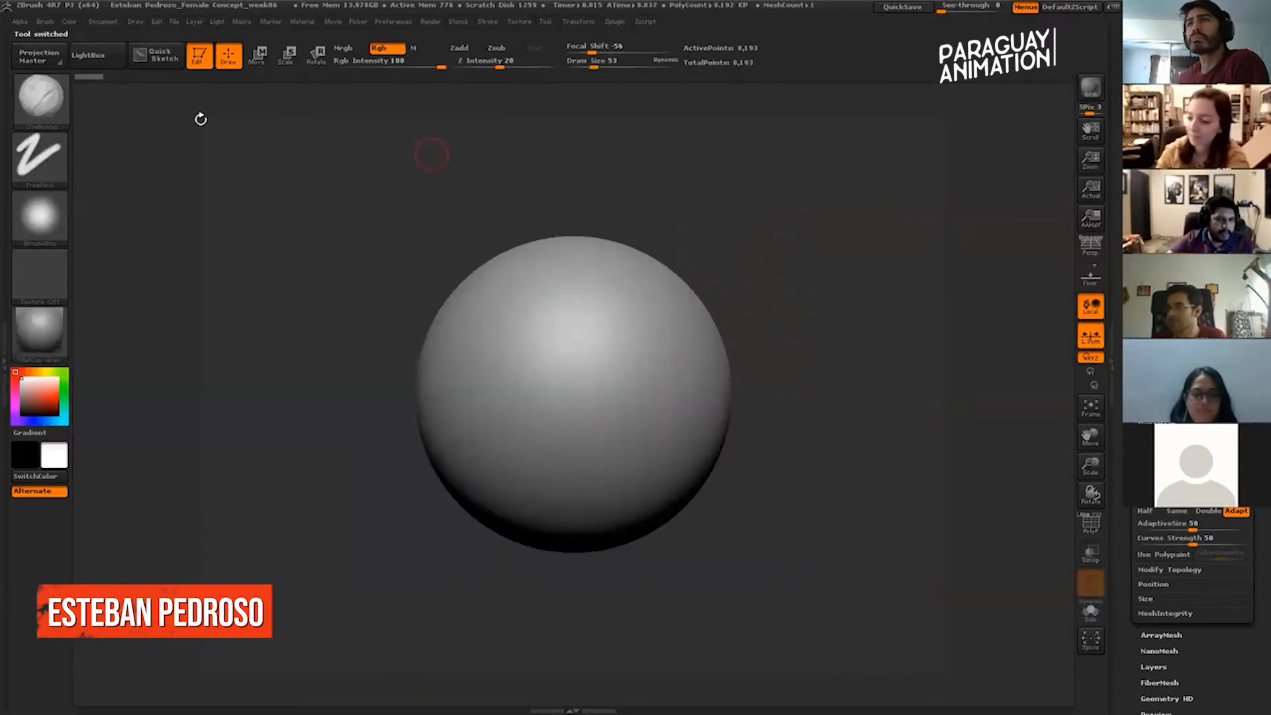
click(48, 114)
drag(594, 67, 615, 67)
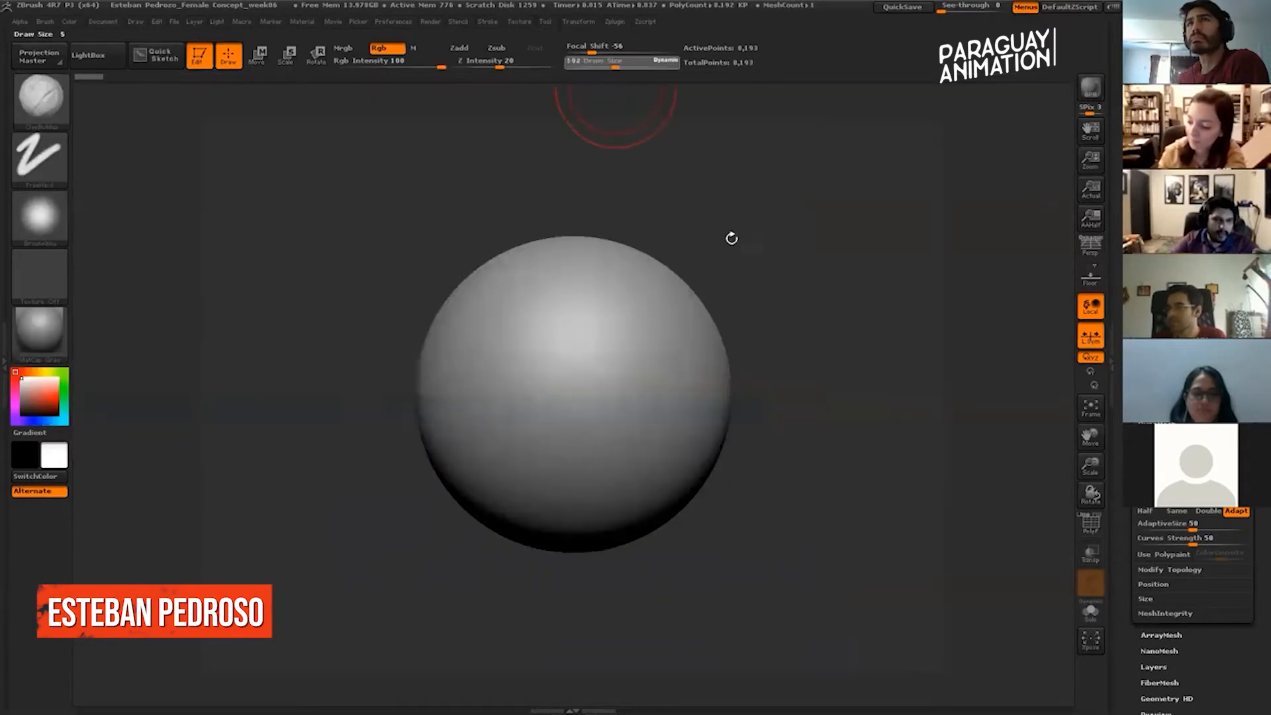
key(f)
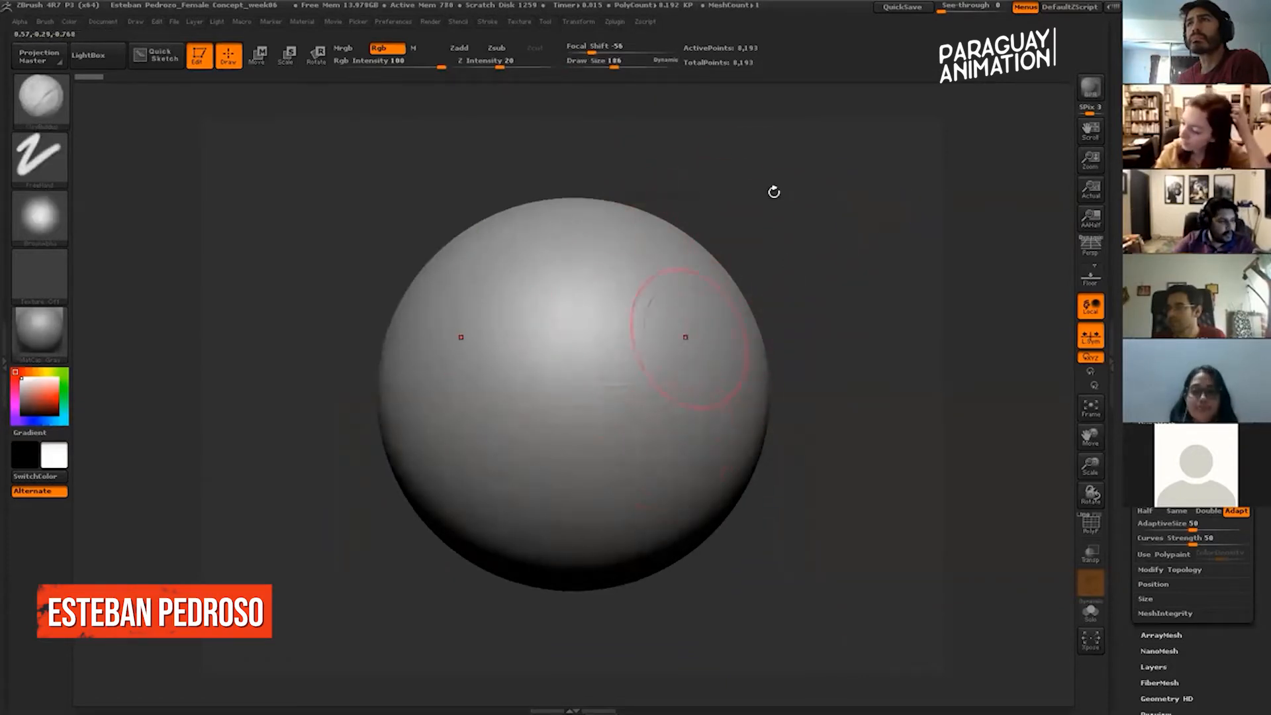
Choose the ClayBuildup brush and set its draw size to 131.
click(48, 99)
click(55, 84)
click(59, 106)
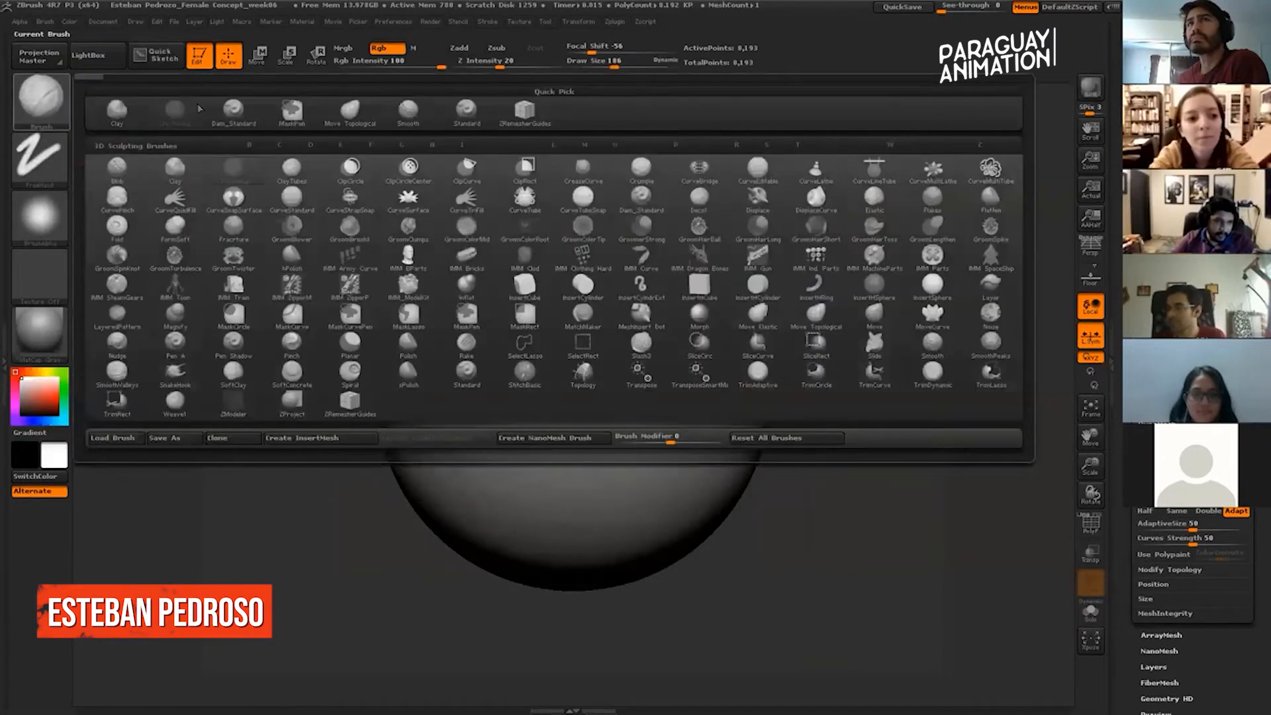
click(182, 118)
drag(610, 67, 604, 67)
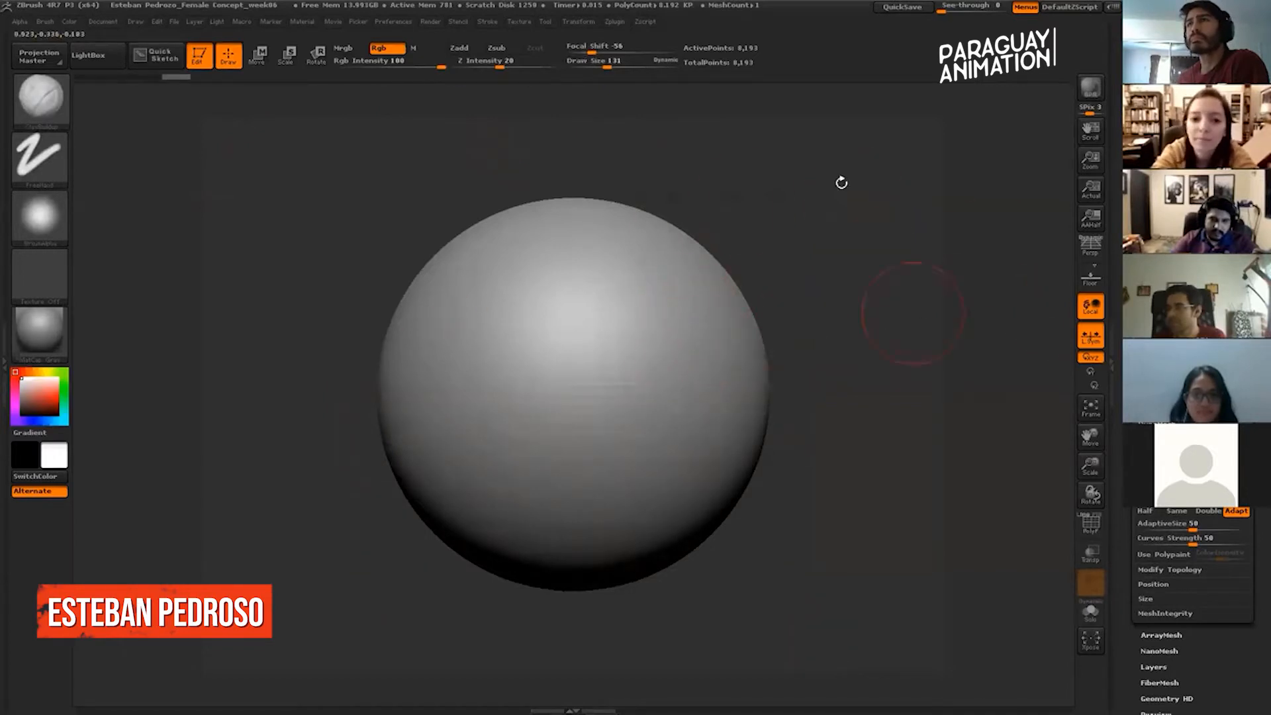
Turn on additive sculpting (Zadd), enlarge the brush, and raise mirrored clay mounds on both sides of the sphere's front.
click(413, 48)
drag(662, 242, 712, 367)
drag(611, 63, 626, 62)
mouse_move(675, 234)
mouse_down()
mouse_move(692, 351)
mouse_move(682, 285)
mouse_move(740, 363)
mouse_move(727, 397)
mouse_move(690, 344)
mouse_move(659, 345)
mouse_up()
drag(883, 245, 729, 284)
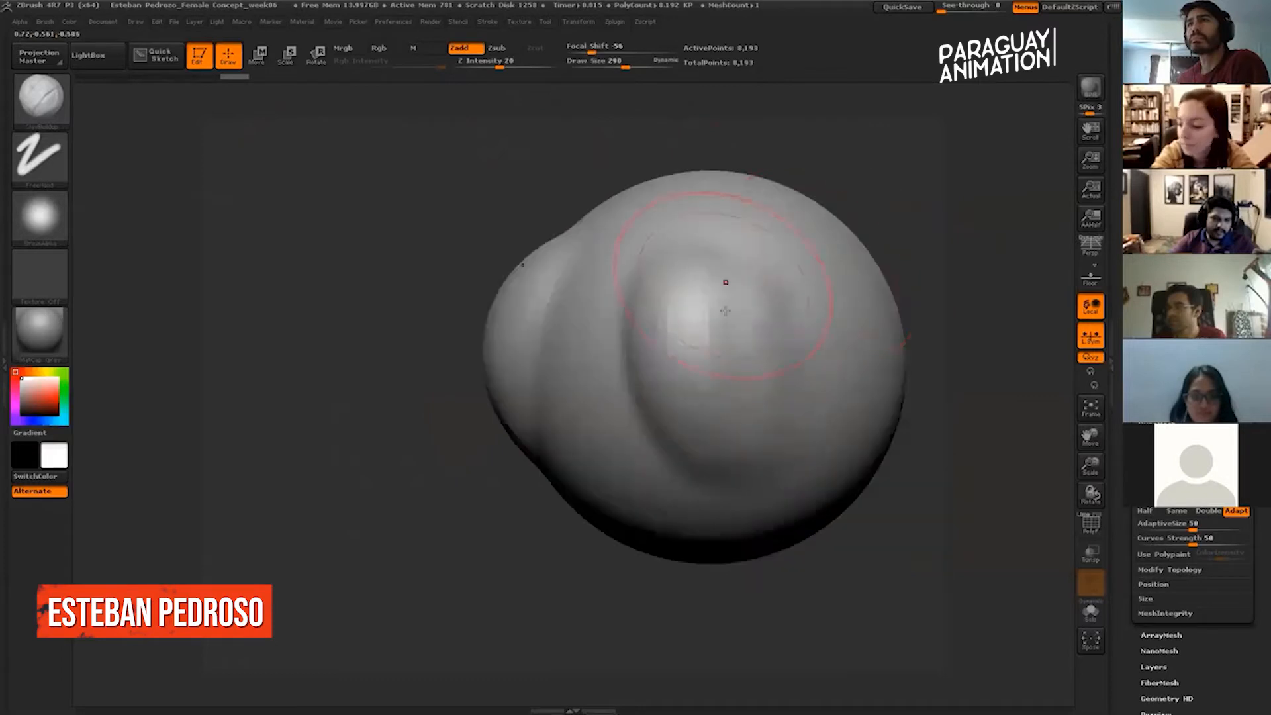
Carve deep mirrored recesses into the front of the sphere where the two mounds are.
mouse_move(963, 187)
mouse_down()
mouse_move(679, 305)
mouse_move(712, 404)
mouse_move(692, 324)
mouse_move(718, 331)
mouse_up()
drag(841, 318, 920, 318)
drag(784, 247, 676, 255)
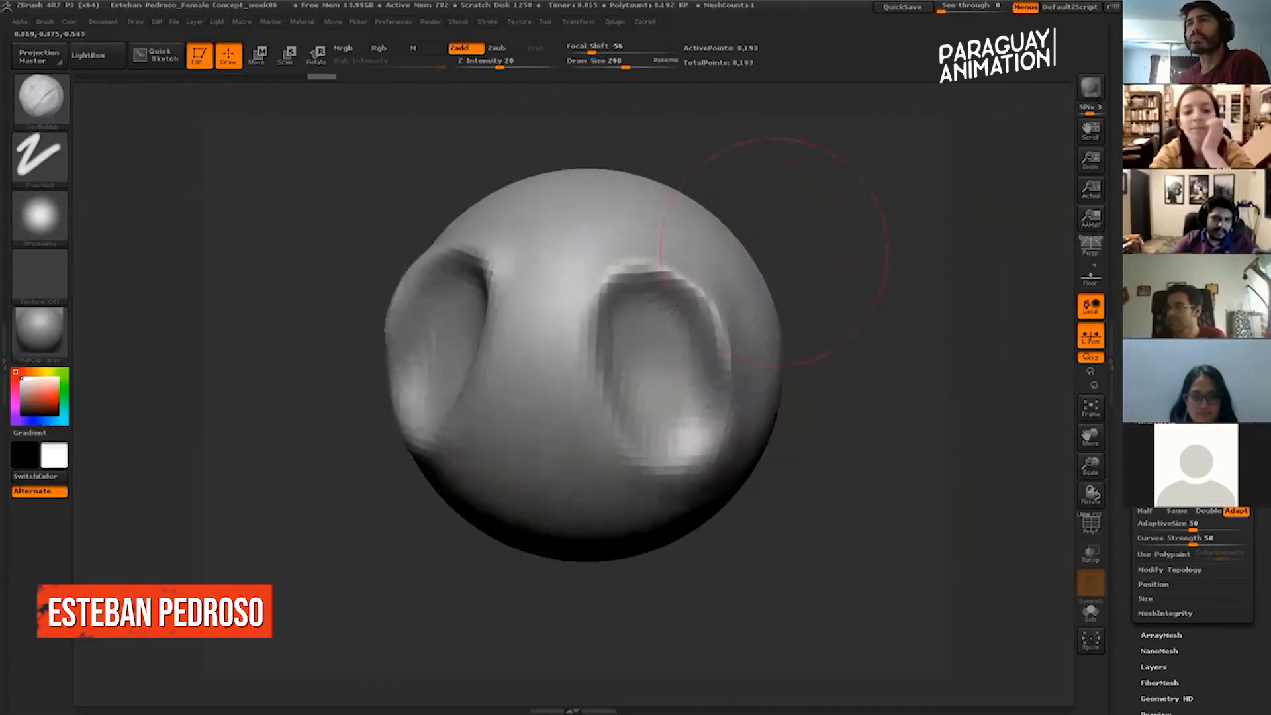
mouse_move(816, 248)
mouse_down()
mouse_move(927, 240)
mouse_move(811, 232)
mouse_up()
mouse_move(732, 286)
alt+mouse_down()
mouse_move(736, 327)
mouse_move(687, 356)
mouse_move(682, 391)
alt+mouse_up()
shift+drag(960, 208, 974, 212)
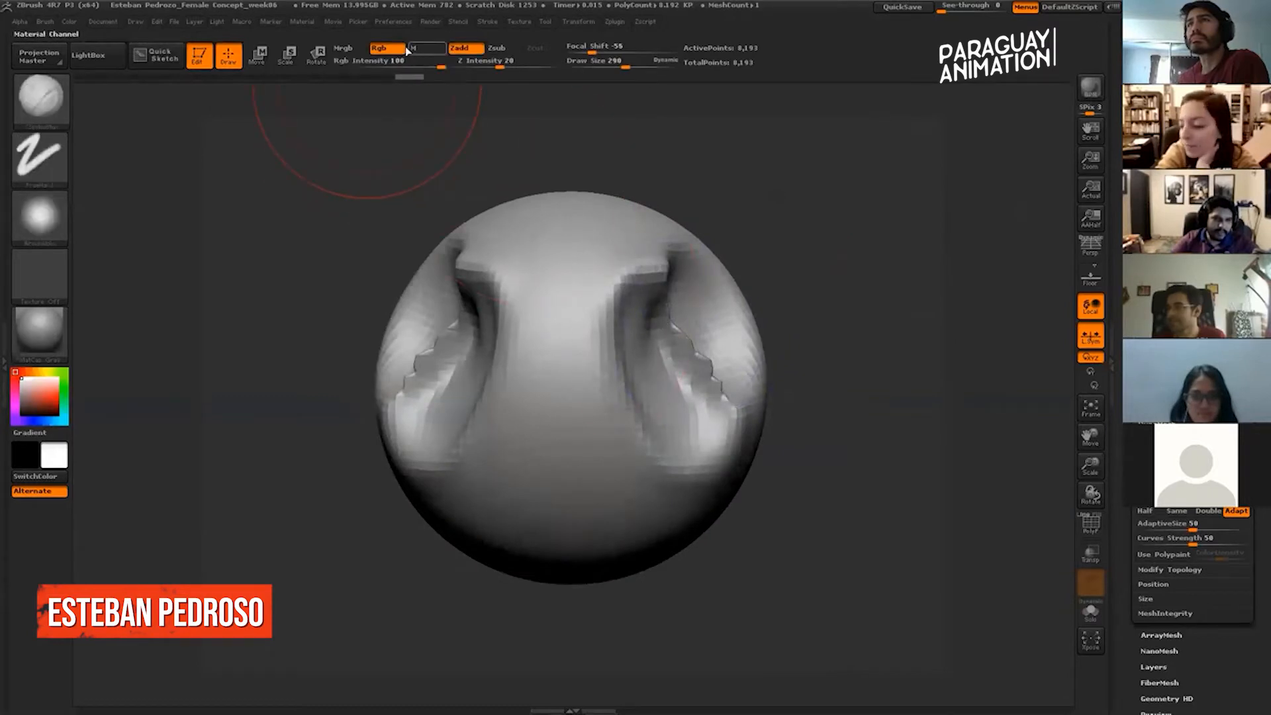
Smooth out the carved recesses and ridges across the front of the sphere.
key(shift)
mouse_move(646, 285)
shift+mouse_down()
mouse_move(709, 371)
mouse_move(719, 337)
mouse_move(644, 274)
shift+mouse_up()
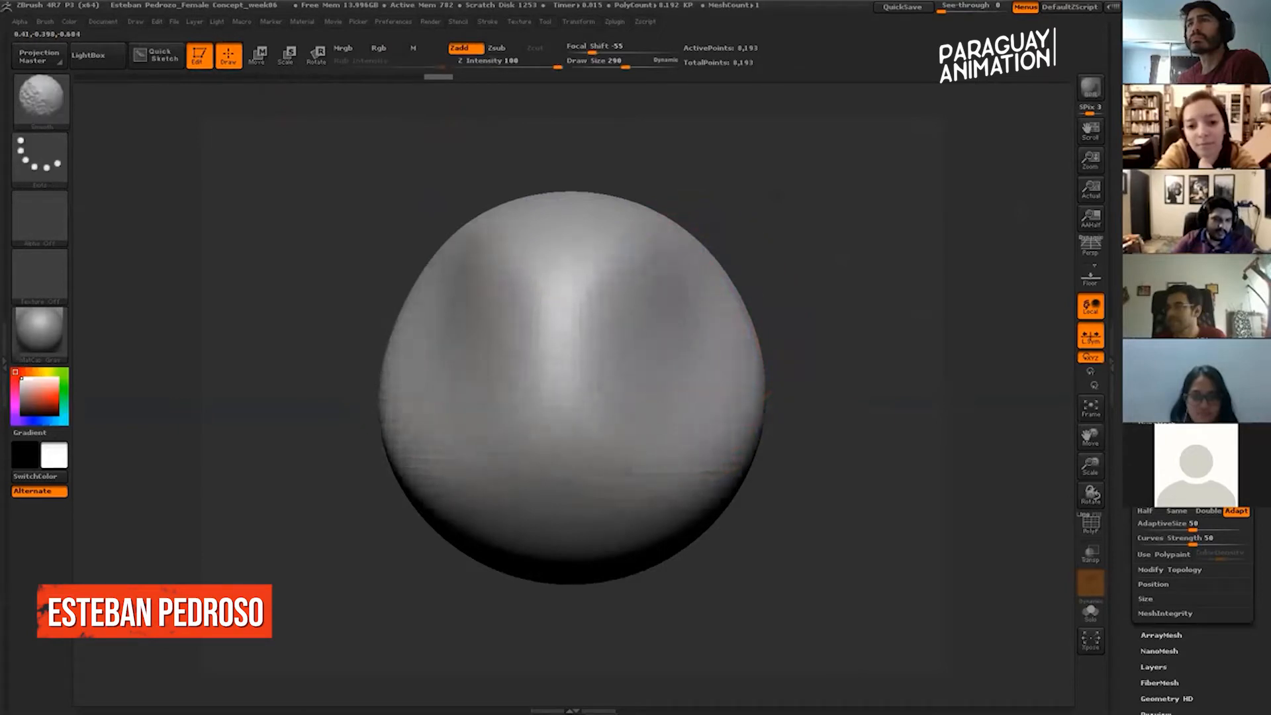
mouse_move(800, 366)
mouse_down()
mouse_move(708, 354)
mouse_move(846, 276)
mouse_up()
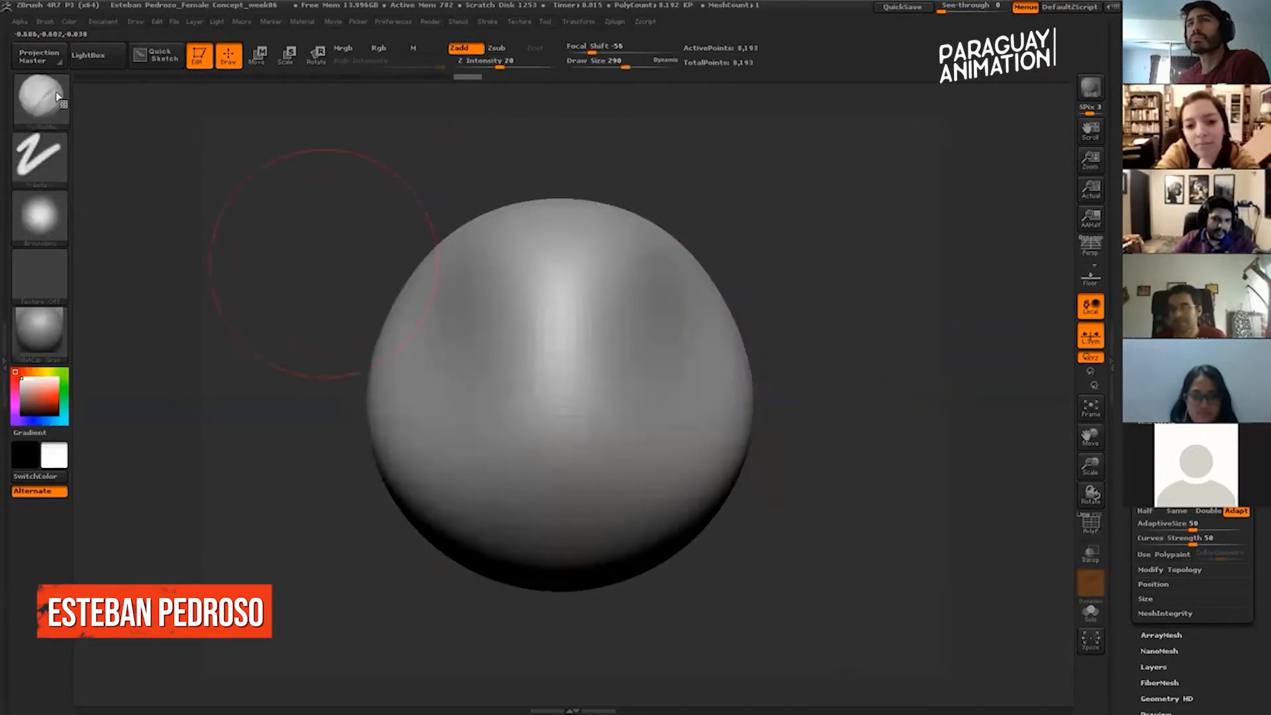
Switch to the Move Topological brush and set its draw size to 434.
key(b)
key(m)
key(t)
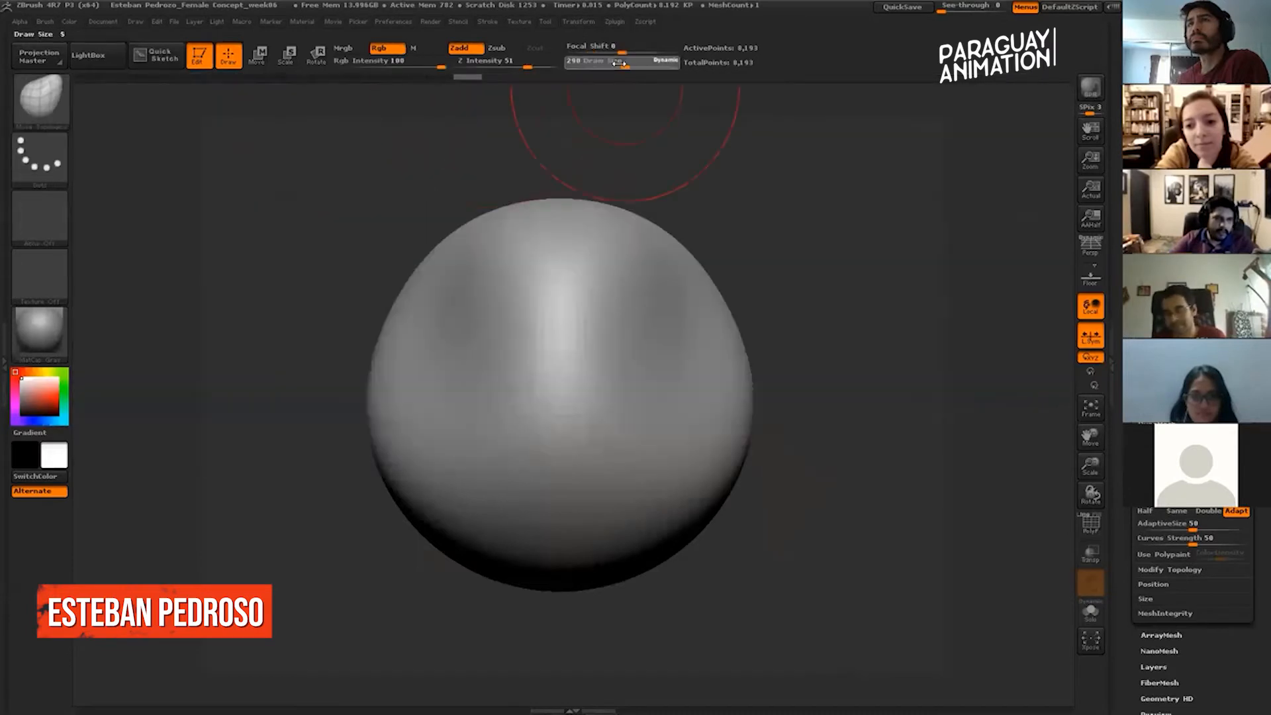
mouse_move(776, 188)
alt+mouse_down()
mouse_move(848, 200)
mouse_move(792, 241)
alt+mouse_up()
drag(624, 64, 640, 65)
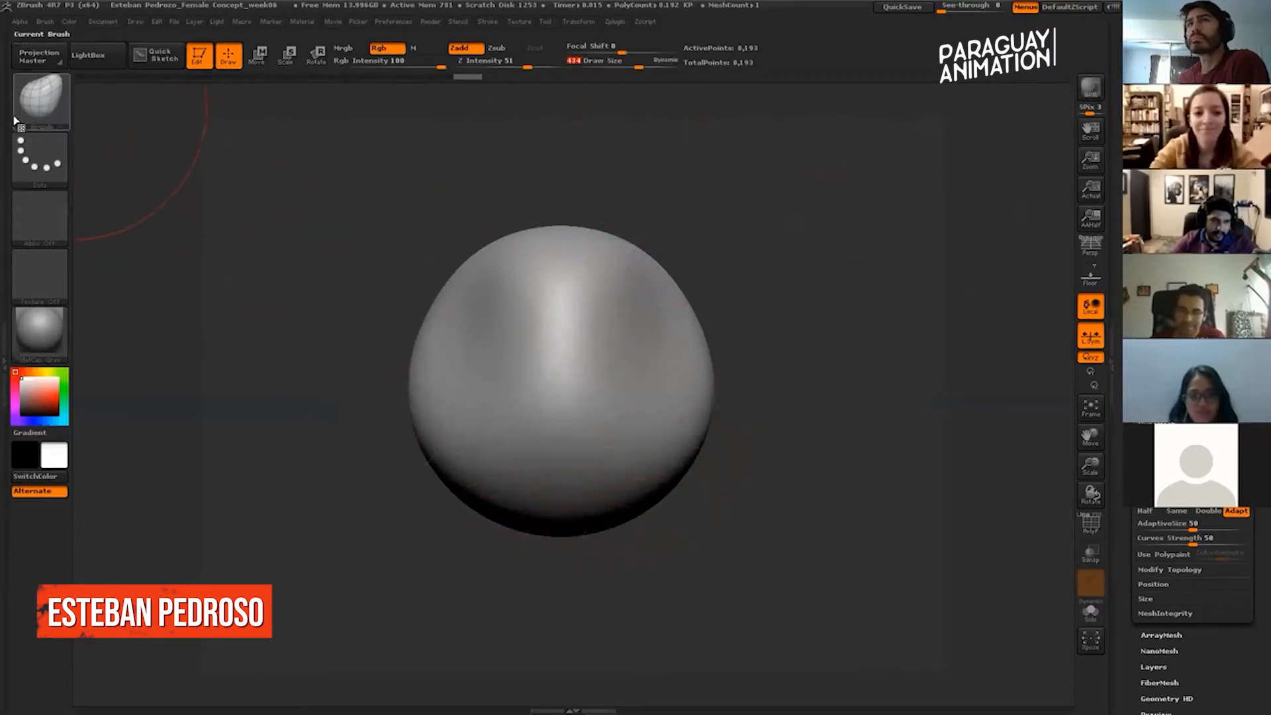
Pull the sphere's underside downward to elongate it into a head-like form.
mouse_move(550, 509)
mouse_down()
mouse_move(563, 583)
mouse_move(643, 562)
mouse_up()
drag(662, 487, 685, 500)
drag(619, 549, 635, 562)
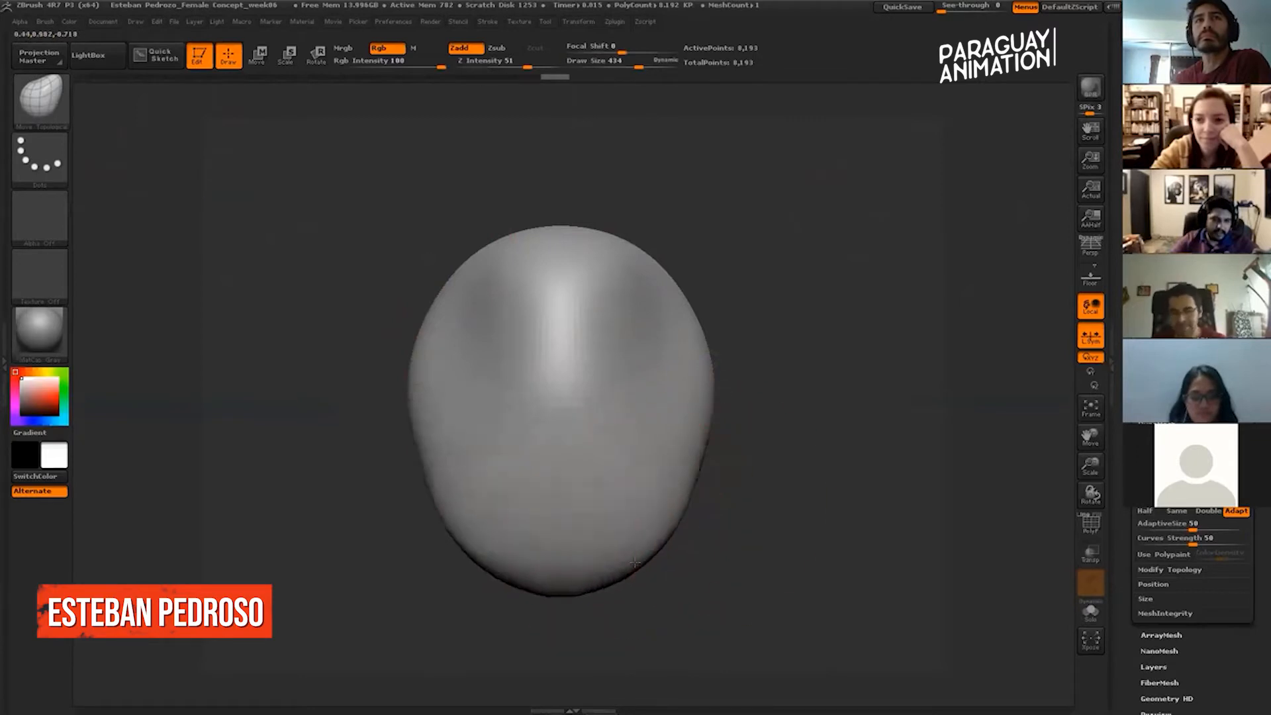
drag(766, 311, 744, 483)
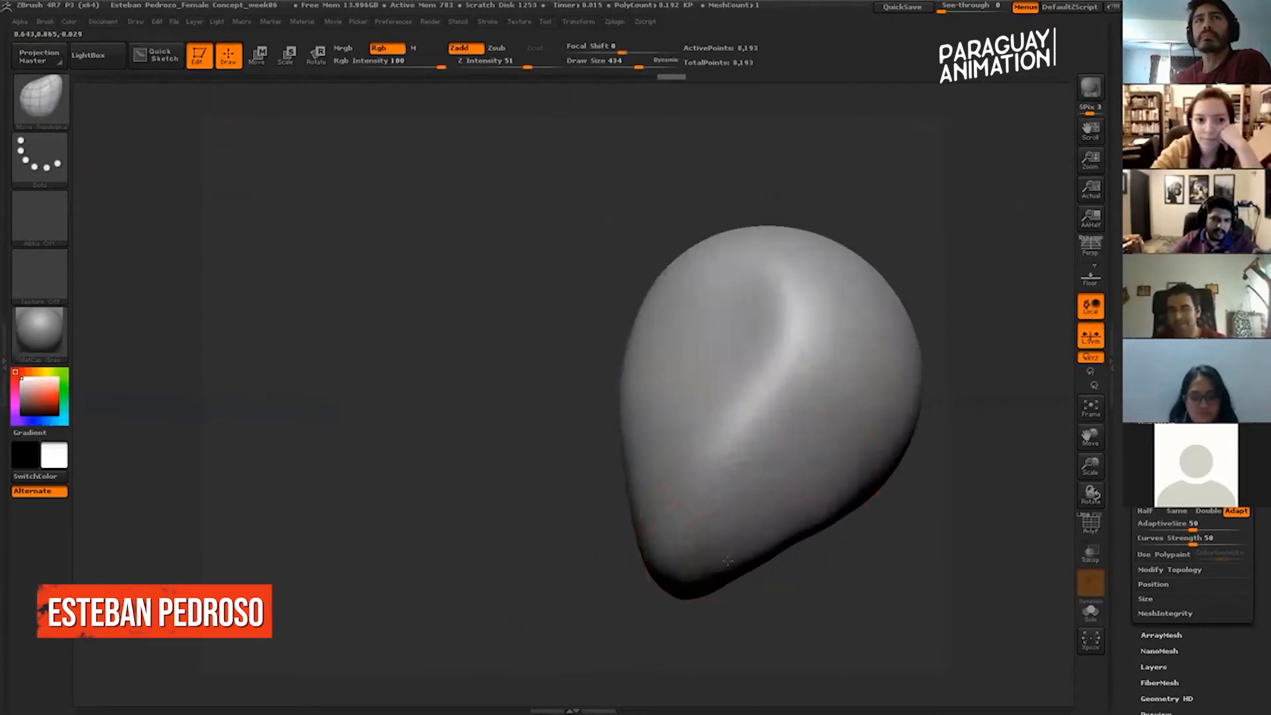
shift+drag(511, 541, 663, 357)
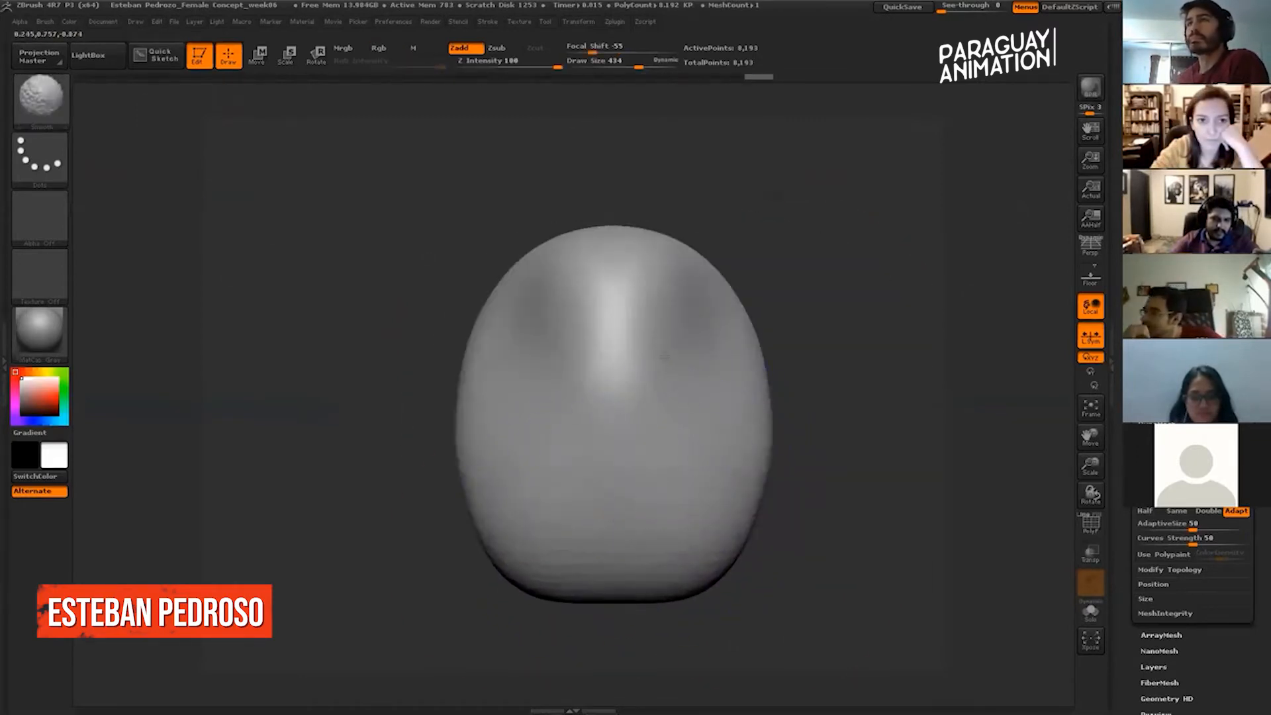
Pull the flat bottom into a rounded end and adjust the lower sides to form an egg shape.
drag(629, 562, 629, 583)
drag(709, 553, 720, 560)
drag(748, 506, 762, 506)
mouse_move(767, 427)
mouse_down()
mouse_move(776, 420)
mouse_move(749, 399)
mouse_up()
shift+drag(431, 213, 334, 179)
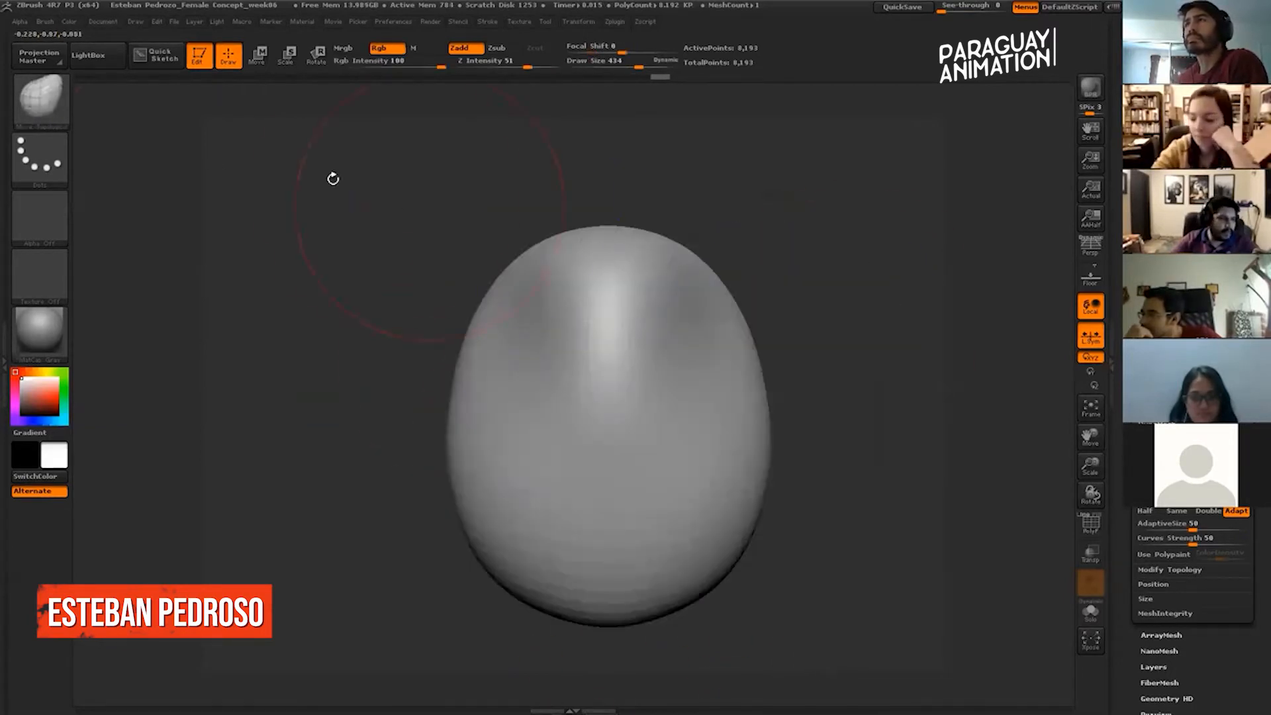
Switch to the ClayBuildup brush with the FreeHand stroke and the square Alpha 28.
click(41, 99)
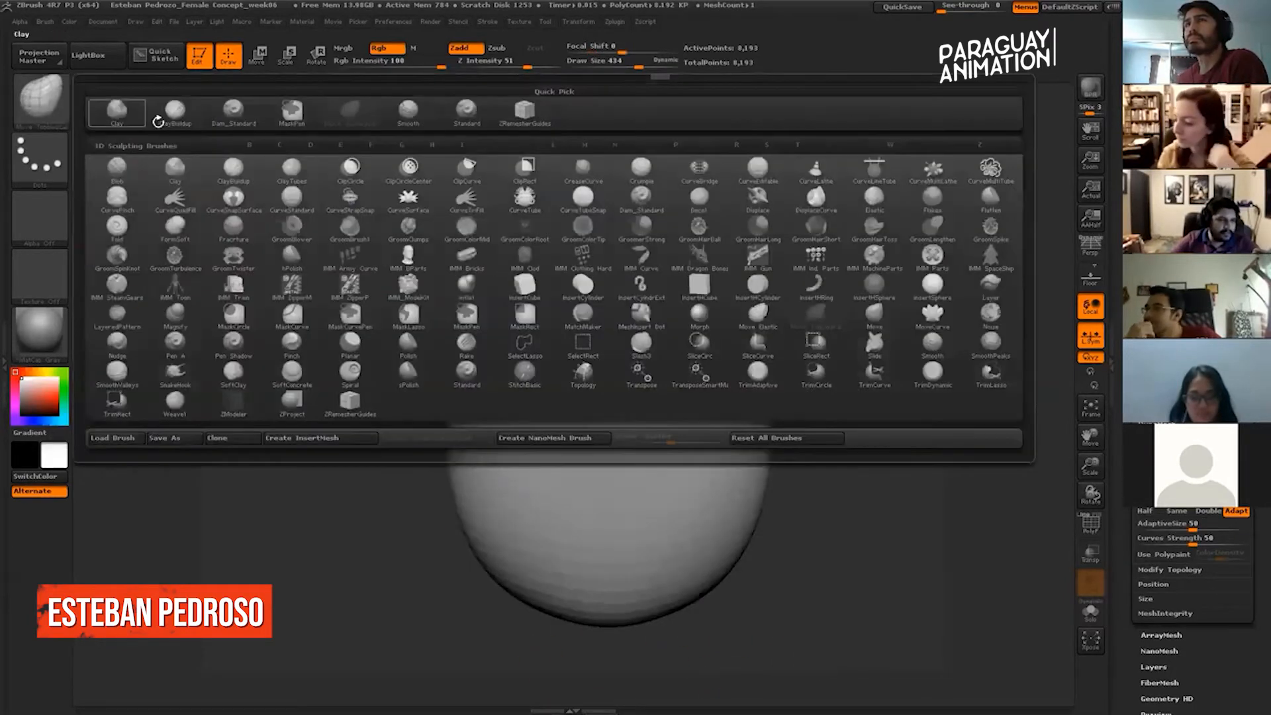
click(118, 112)
click(39, 159)
click(232, 169)
click(40, 215)
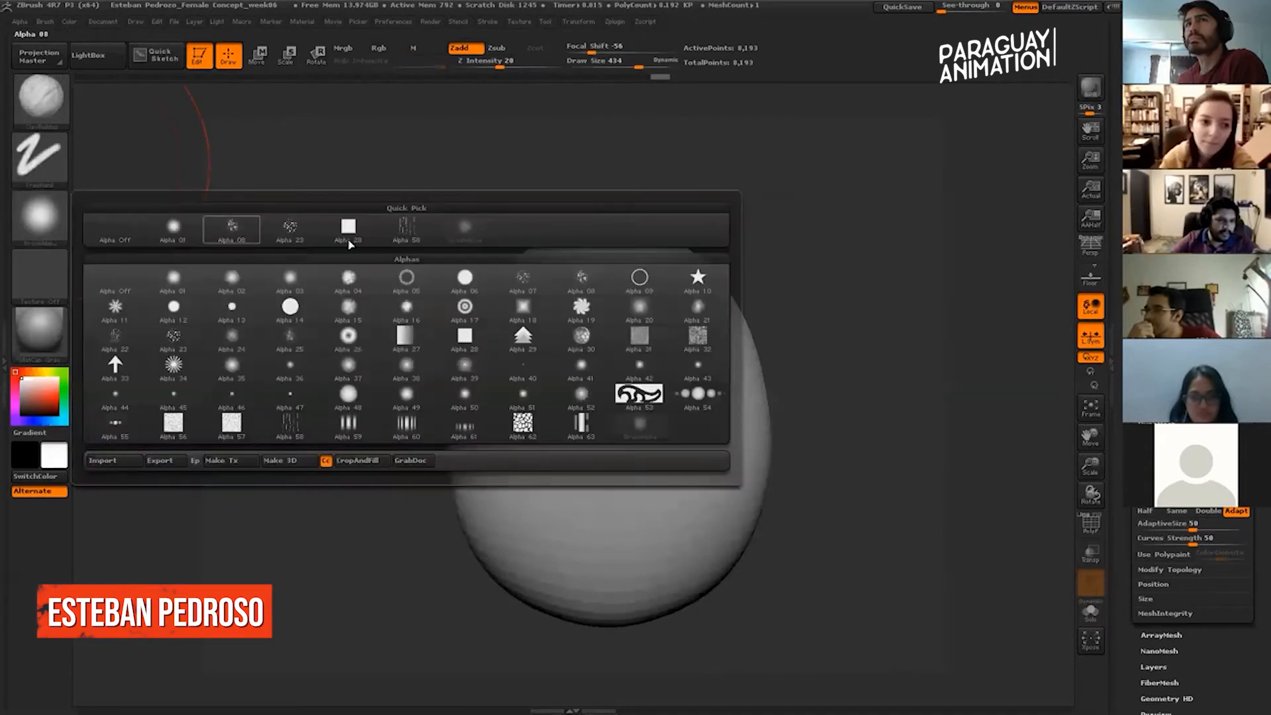
click(347, 231)
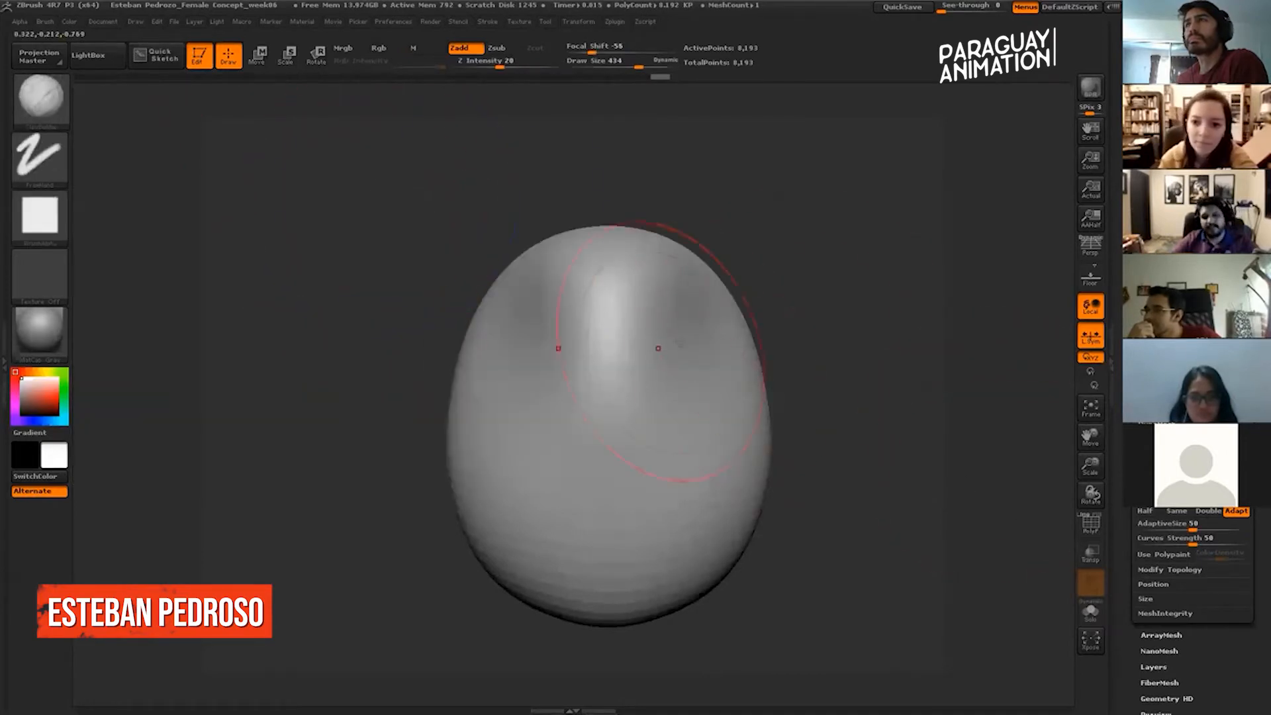
click(46, 173)
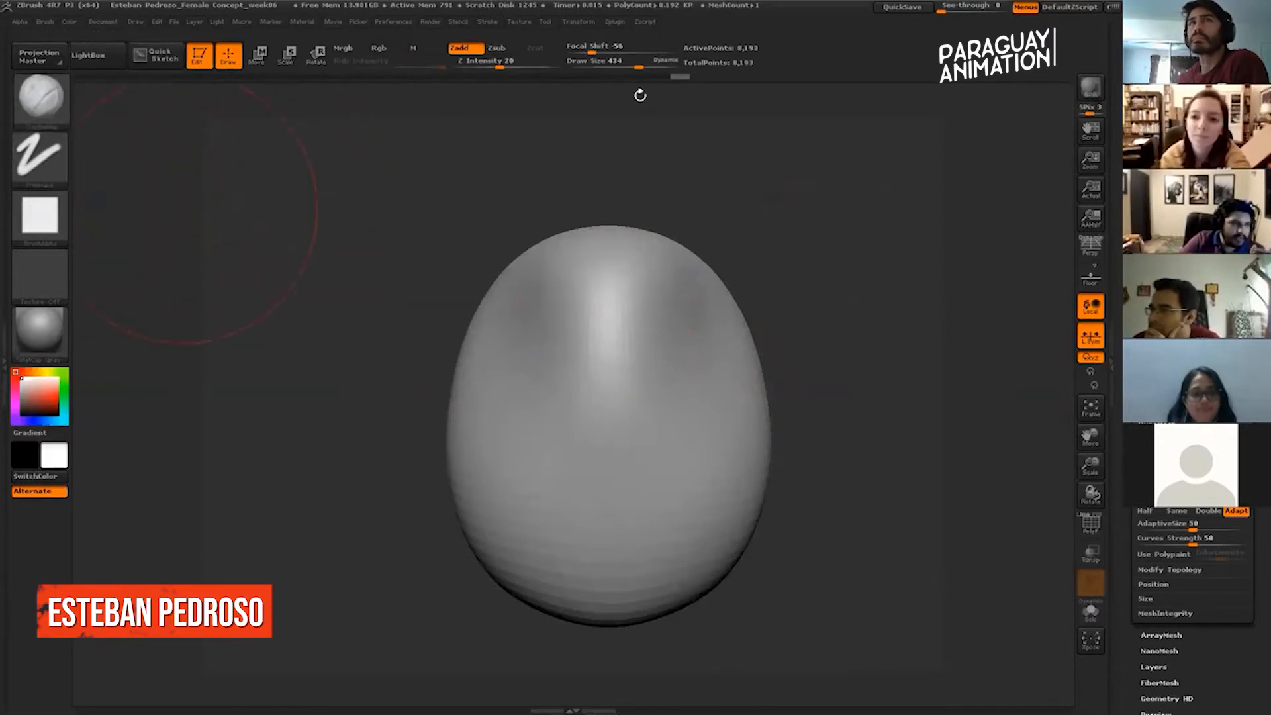
Set the draw size to 277 and try a curving freehand clay stroke down the egg's front, undoing it.
drag(630, 63, 616, 63)
mouse_move(587, 329)
mouse_down()
mouse_move(696, 484)
mouse_move(664, 524)
mouse_move(672, 387)
mouse_move(600, 292)
mouse_move(676, 391)
mouse_move(598, 285)
mouse_move(596, 261)
mouse_up()
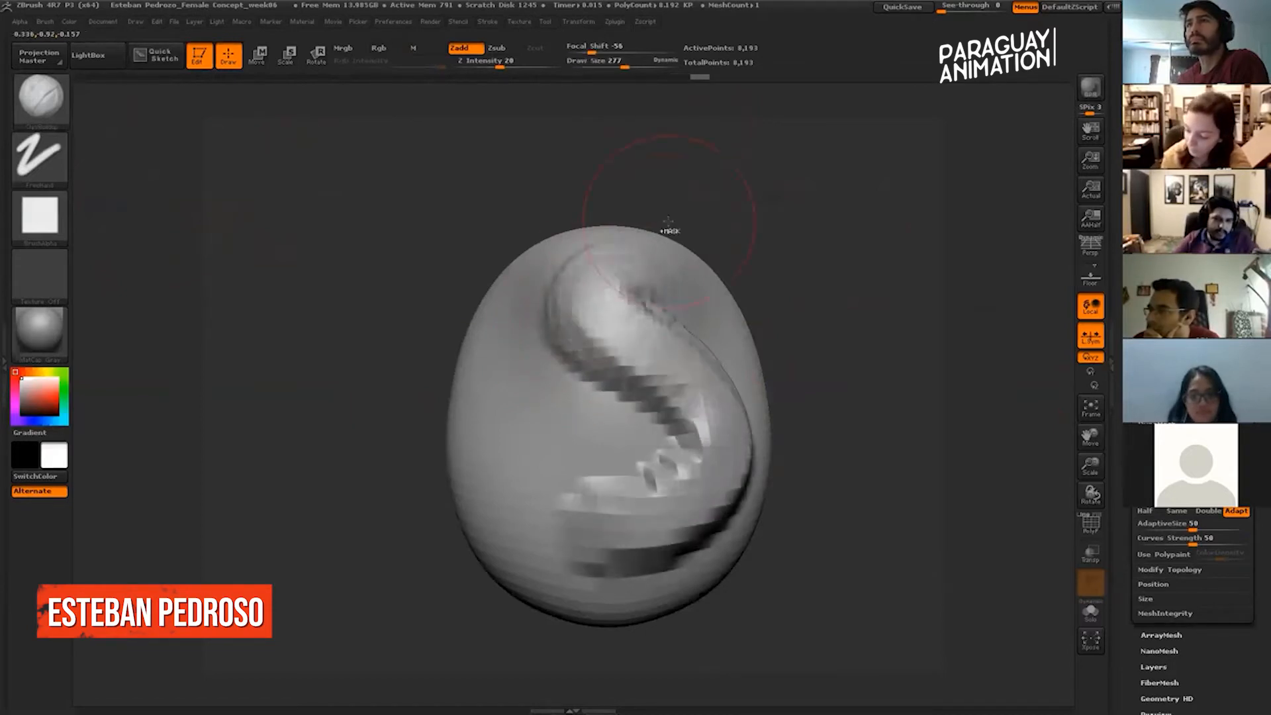
key(ctrl+z)
Switch to the DragRect stroke and try stamping the square alpha on the egg's front, undoing each stamp.
click(58, 172)
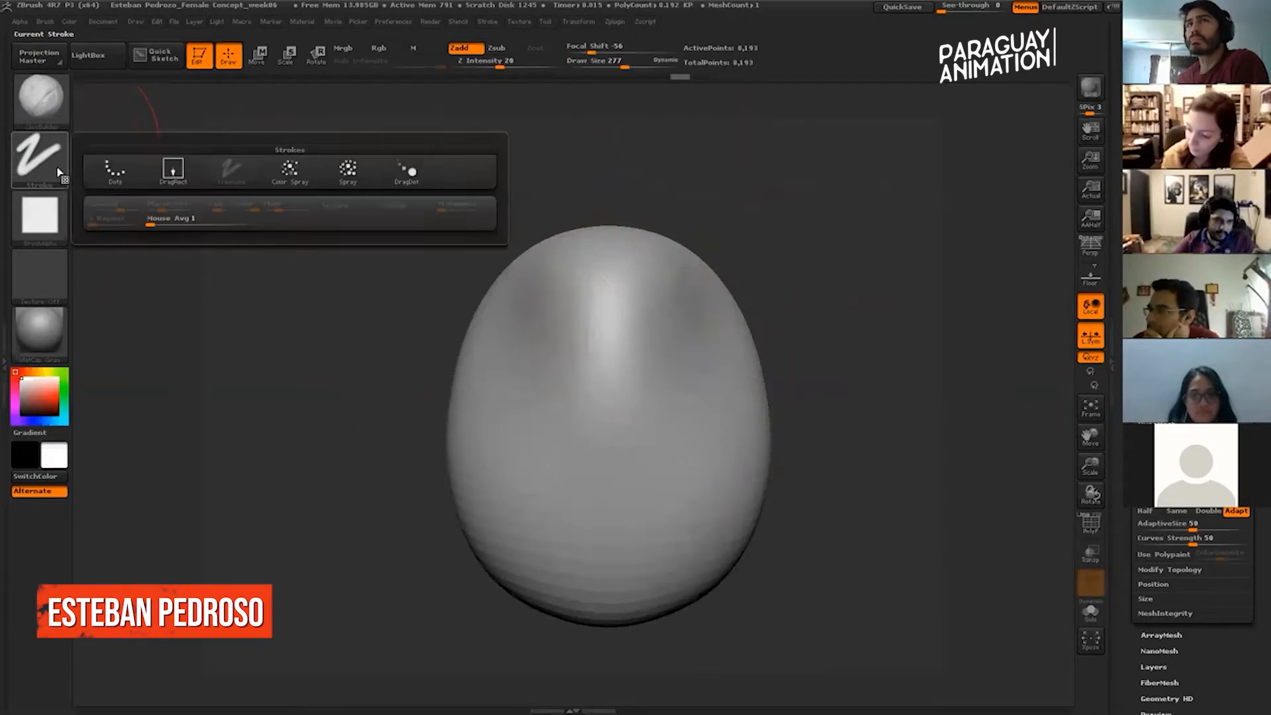
click(173, 170)
mouse_move(642, 462)
mouse_down()
mouse_move(596, 477)
mouse_move(620, 462)
mouse_up()
key(ctrl+z)
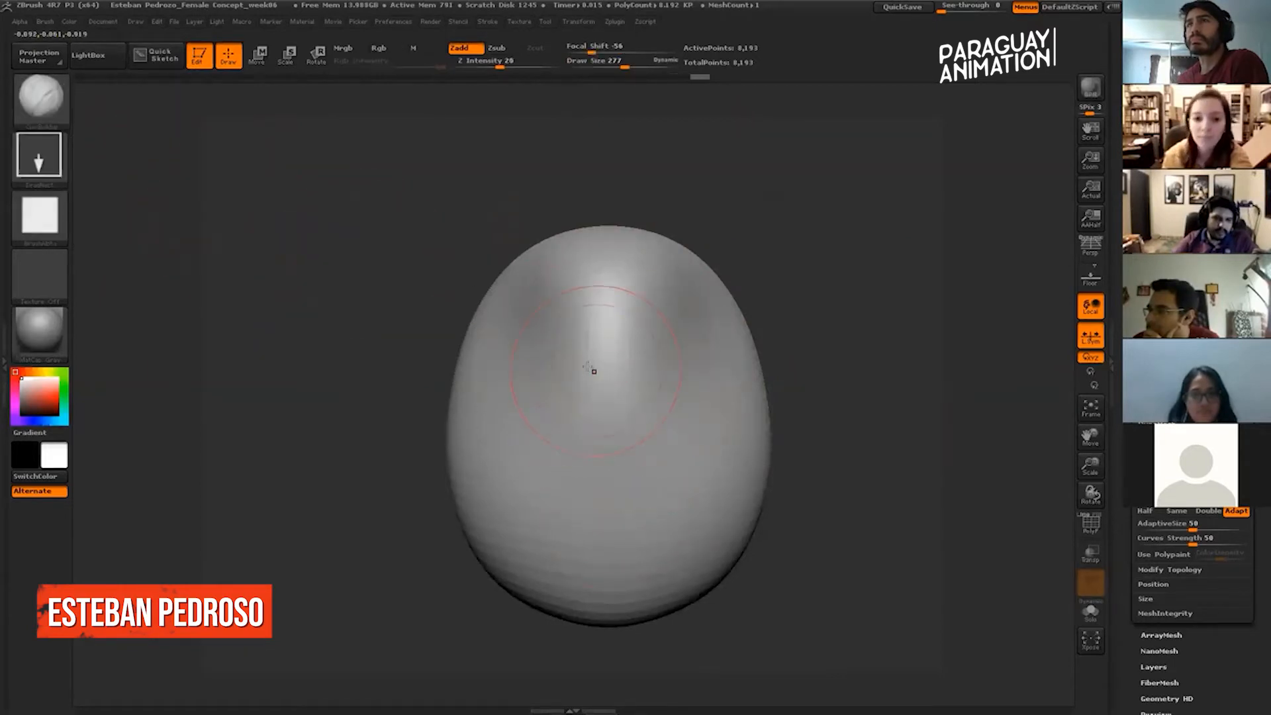
drag(604, 342, 623, 380)
drag(650, 483, 616, 494)
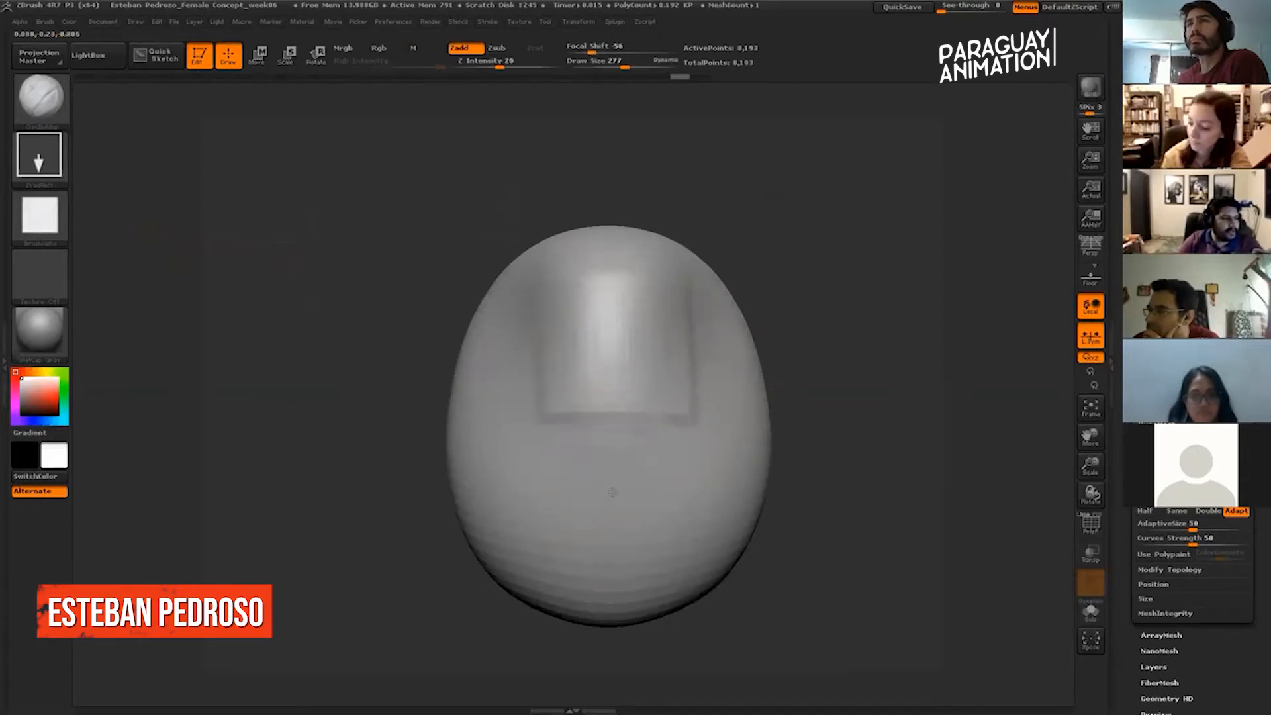
key(ctrl+z)
Try further DragRect stamps over the upper and lower front of the egg.
drag(825, 247, 811, 245)
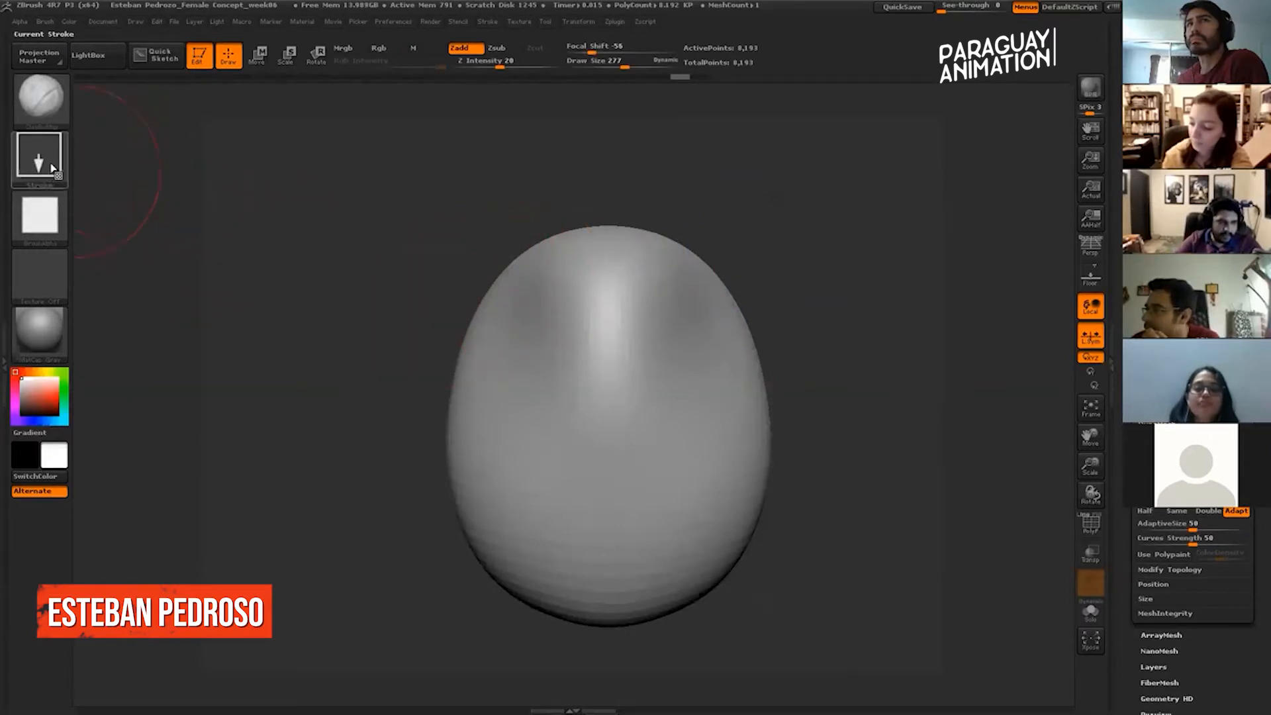
click(55, 167)
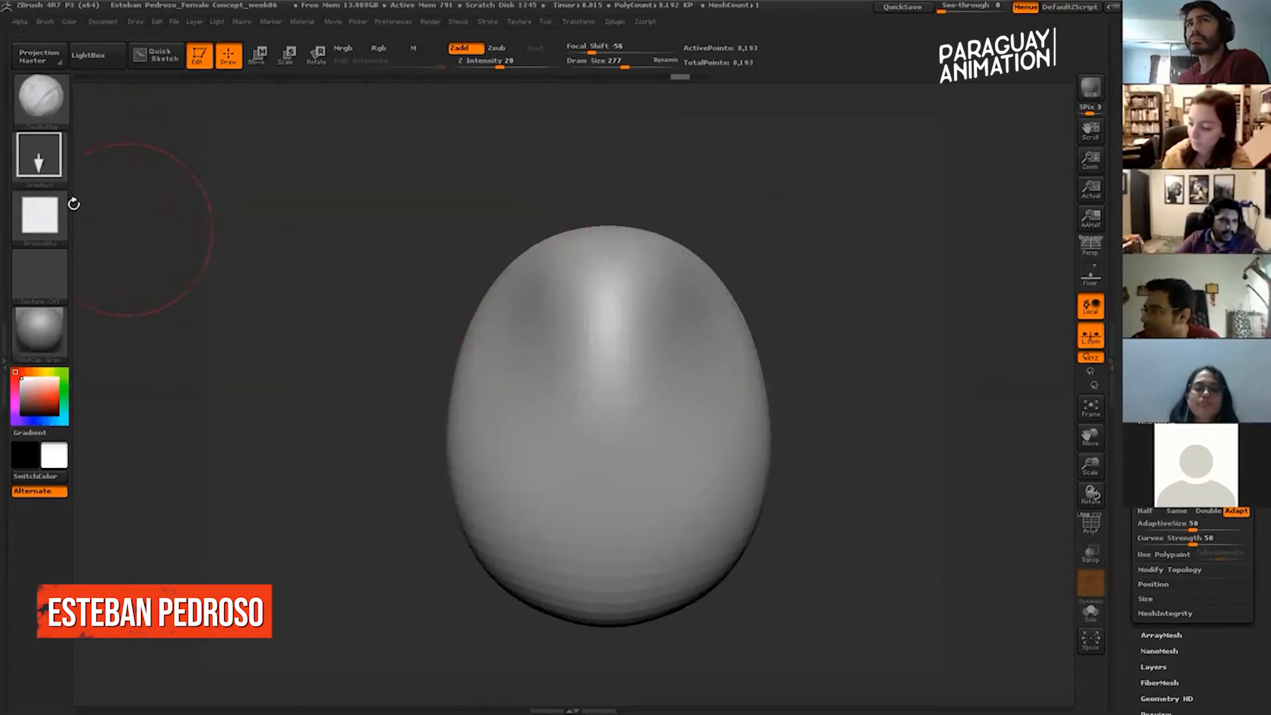
click(39, 156)
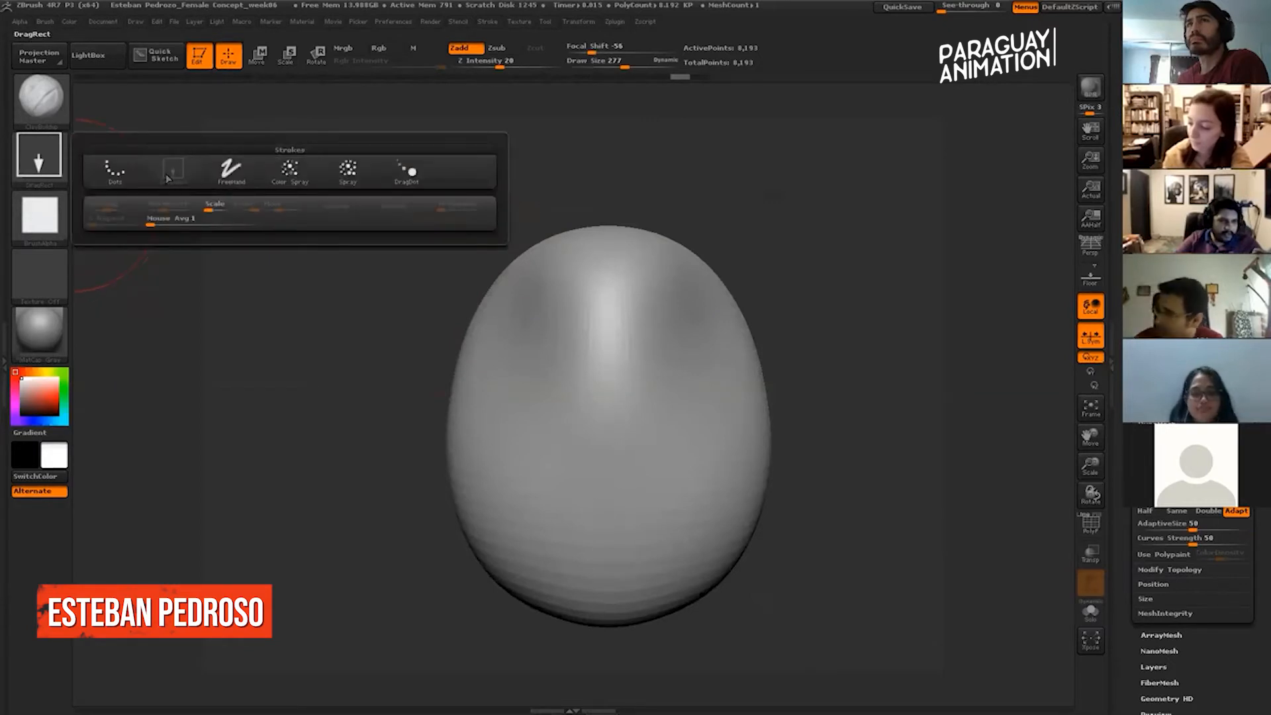
drag(598, 514, 610, 271)
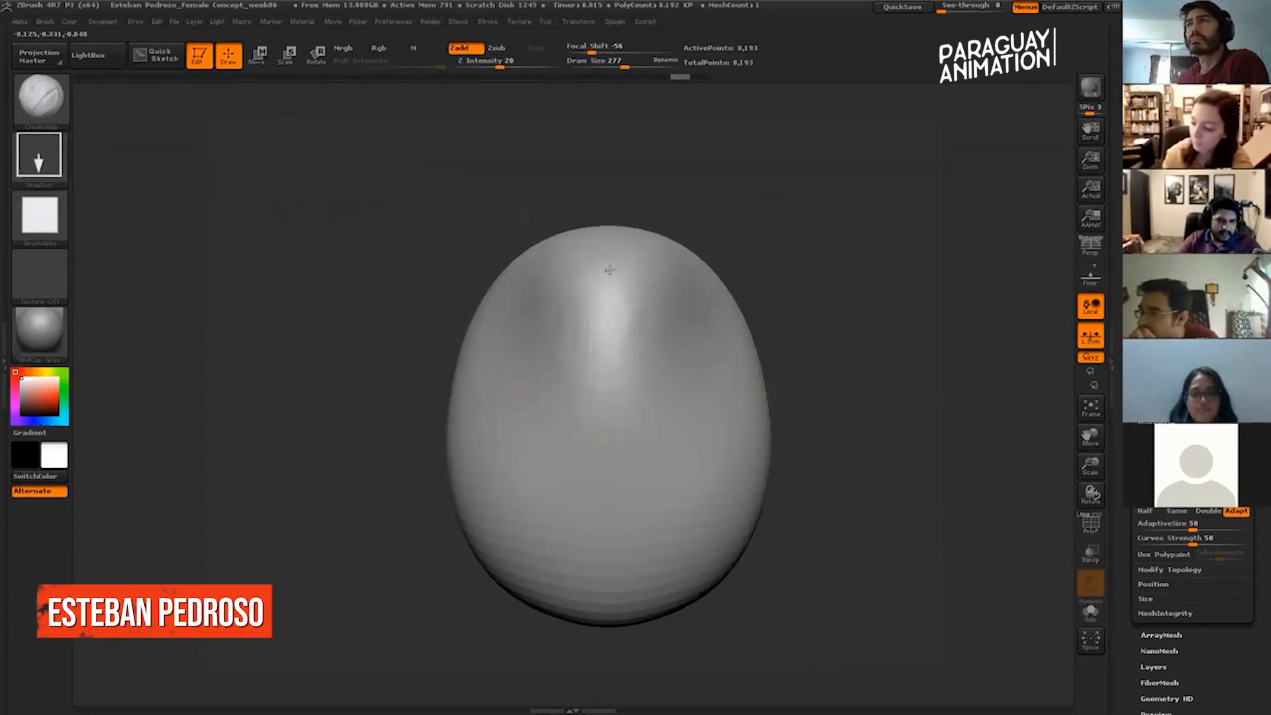
mouse_move(536, 467)
mouse_down()
mouse_move(632, 480)
mouse_move(702, 446)
mouse_move(640, 538)
mouse_move(659, 466)
mouse_move(610, 357)
mouse_move(619, 477)
mouse_up()
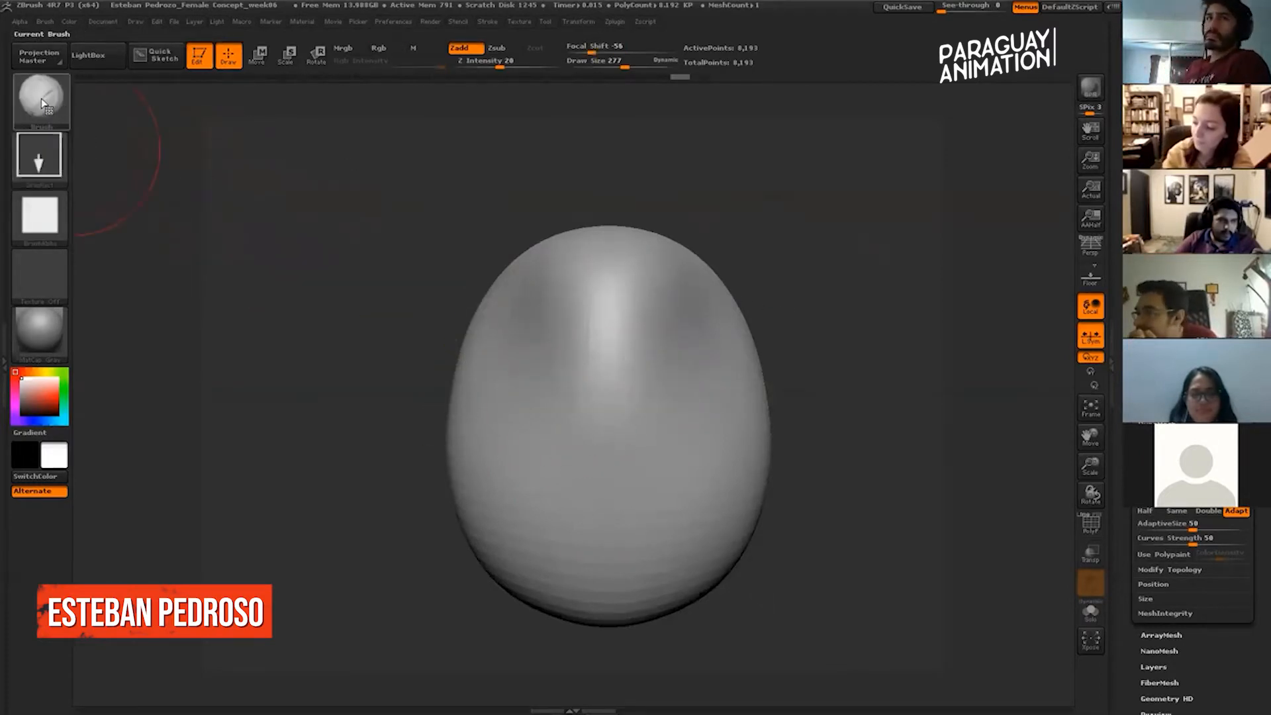
key(b)
Change the stroke type to Spray and try a patch of sprayed clay on the egg's front, undoing it.
click(40, 159)
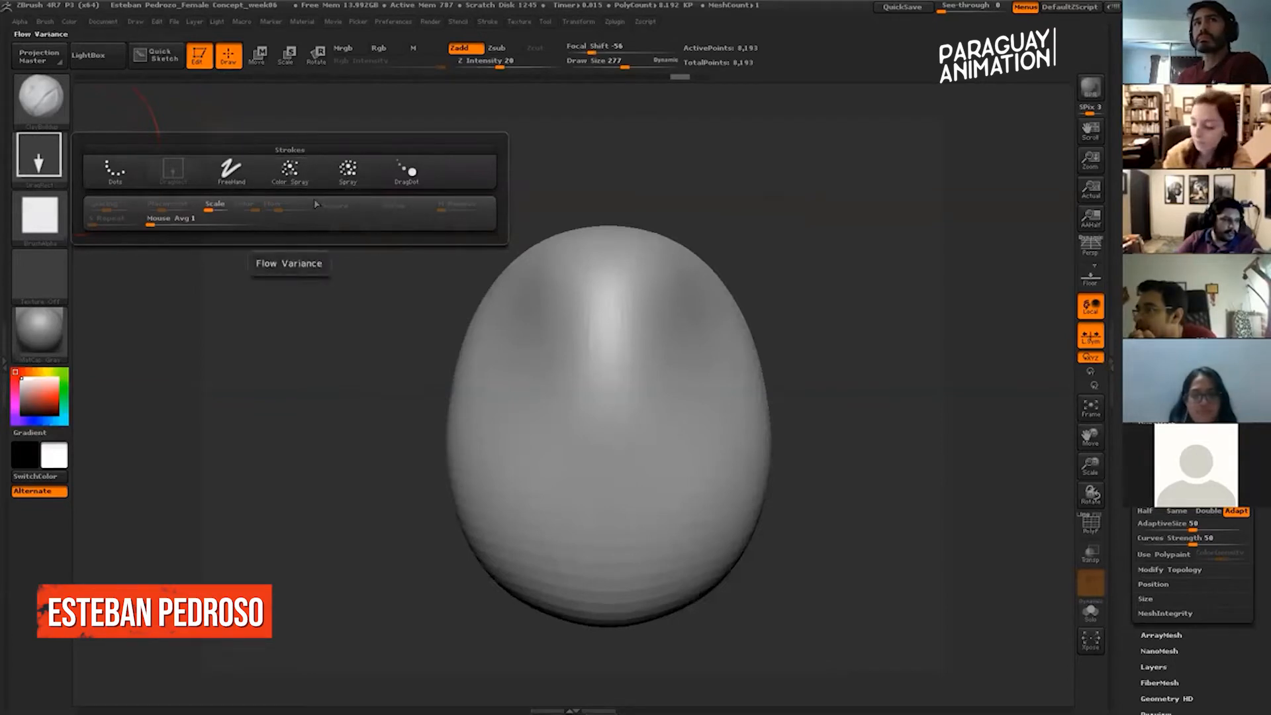
click(347, 171)
drag(587, 284, 640, 424)
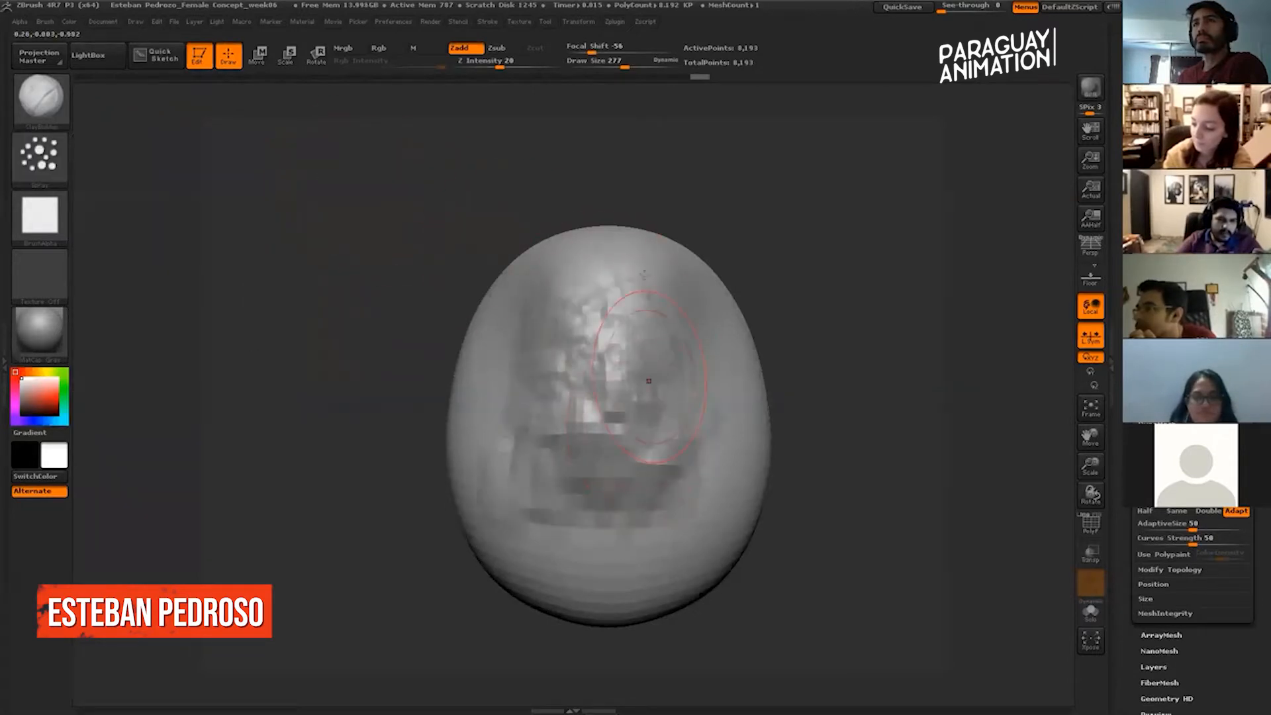
key(ctrl+z)
Set the draw size to 297 and spray rough clay texture over the front and side of the egg.
drag(599, 67, 627, 65)
mouse_move(653, 338)
mouse_down()
mouse_move(511, 369)
mouse_move(619, 511)
mouse_up()
drag(761, 198, 669, 199)
mouse_move(732, 284)
mouse_down()
mouse_move(728, 400)
mouse_move(751, 506)
mouse_move(716, 250)
mouse_up()
drag(826, 161, 917, 174)
drag(589, 318, 527, 377)
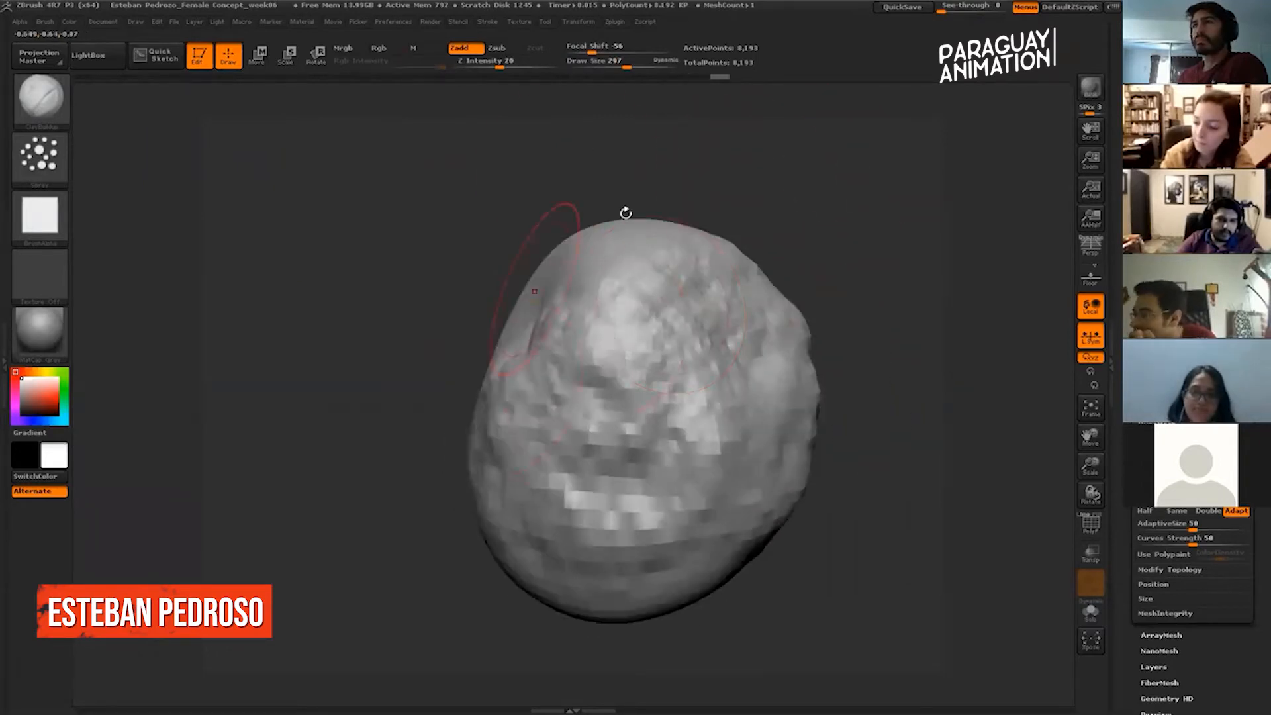
Build up irregular sprayed clay lumps around the remaining sides of the form, working from several angles.
drag(613, 153, 715, 162)
drag(438, 398, 411, 284)
drag(623, 184, 519, 208)
drag(306, 297, 311, 364)
drag(534, 204, 445, 200)
mouse_move(506, 284)
mouse_down()
mouse_move(493, 451)
mouse_move(480, 284)
mouse_up()
drag(642, 185, 692, 192)
drag(457, 418, 384, 507)
mouse_move(664, 250)
mouse_down()
mouse_move(619, 386)
mouse_move(670, 258)
mouse_move(715, 318)
mouse_up()
drag(595, 431, 443, 464)
drag(639, 218, 701, 287)
drag(351, 371, 463, 457)
mouse_move(630, 371)
mouse_down()
mouse_move(757, 208)
mouse_move(772, 206)
mouse_move(782, 278)
mouse_up()
mouse_move(636, 298)
mouse_down()
mouse_move(570, 424)
mouse_move(623, 370)
mouse_move(662, 292)
mouse_up()
drag(814, 242, 725, 234)
mouse_move(543, 264)
mouse_down()
mouse_move(490, 384)
mouse_move(530, 265)
mouse_up()
drag(763, 209, 616, 212)
drag(583, 232, 649, 331)
Smooth the sprayed clay on the front and side into soft, broad planes.
mouse_move(590, 265)
shift+mouse_down()
mouse_move(596, 344)
mouse_move(623, 297)
shift+mouse_up()
mouse_move(881, 209)
mouse_down()
mouse_move(941, 218)
mouse_move(928, 238)
mouse_up()
mouse_move(473, 245)
shift+mouse_down()
mouse_move(464, 361)
mouse_move(559, 407)
shift+mouse_up()
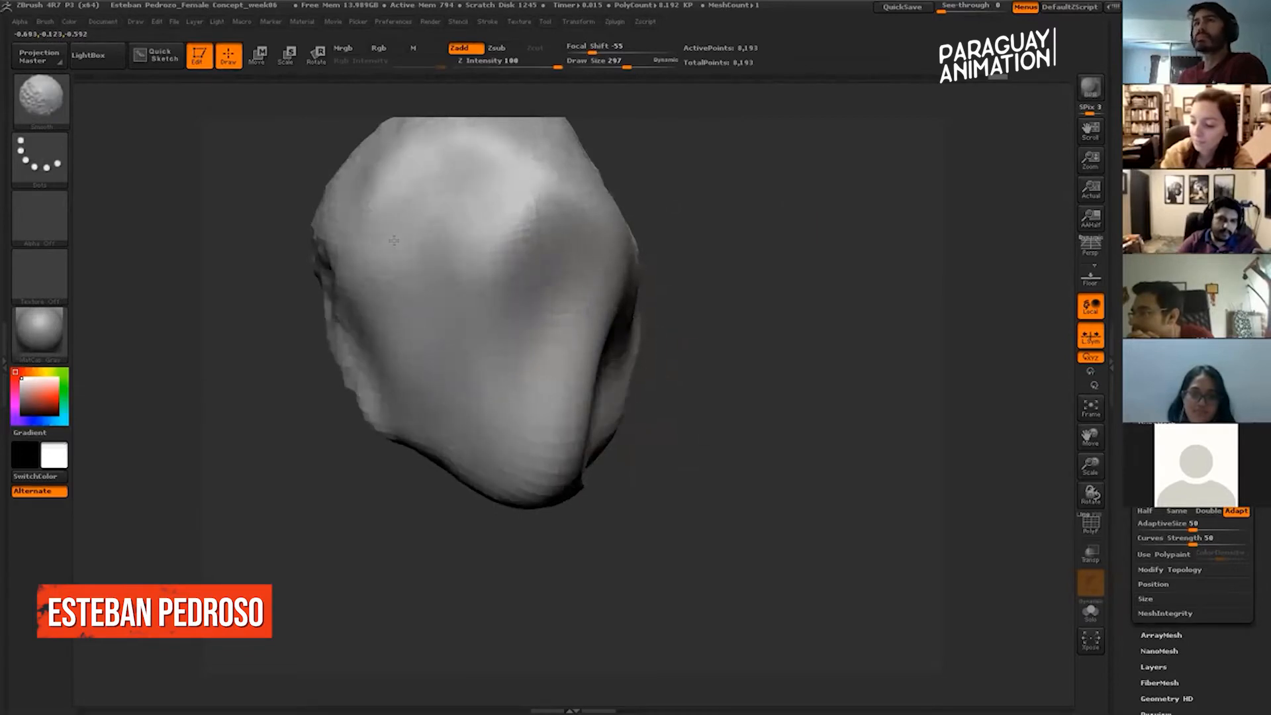
mouse_move(749, 216)
mouse_down()
mouse_move(798, 196)
mouse_move(808, 243)
mouse_up()
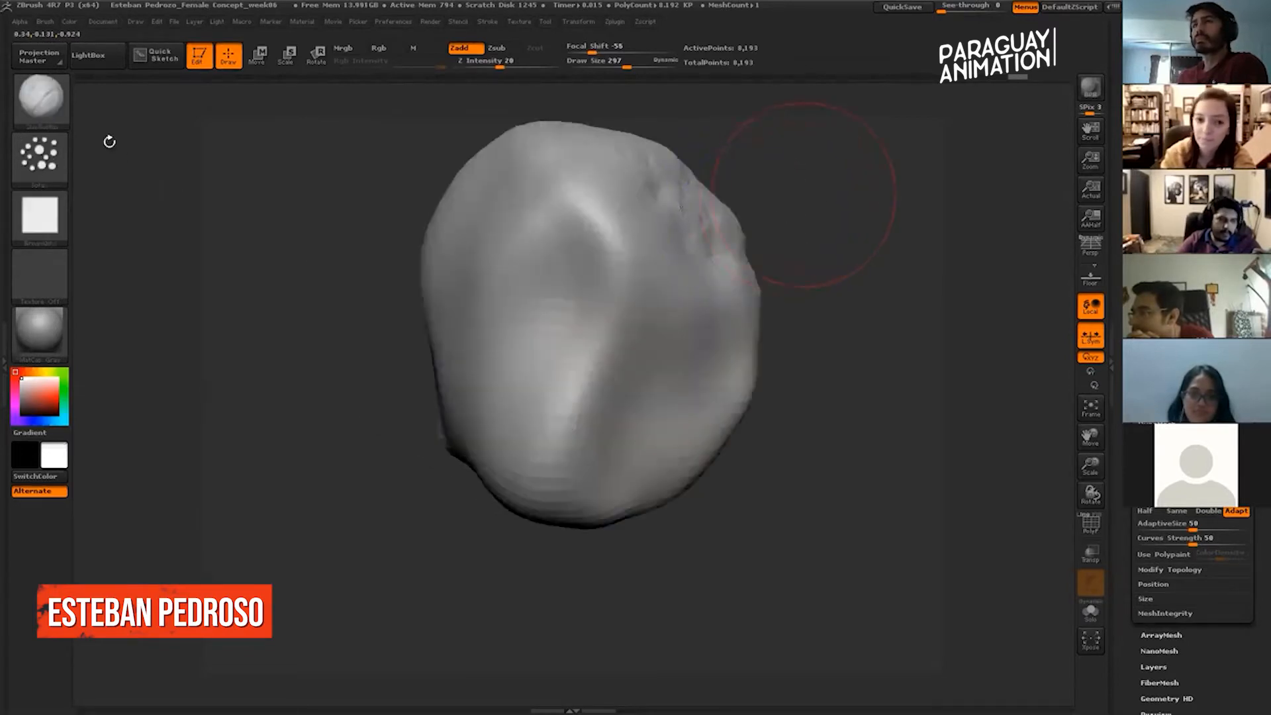
Review the stroke and alpha options and set the brush draw size to 165.
click(53, 165)
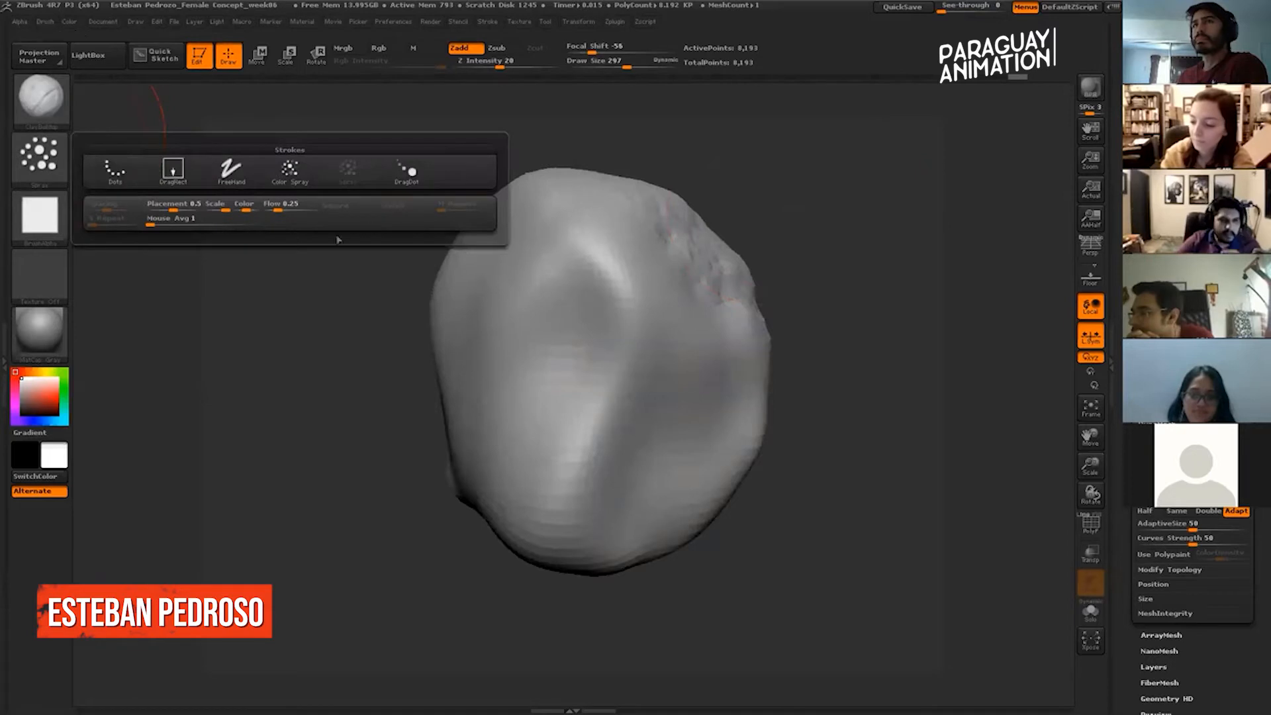
click(43, 162)
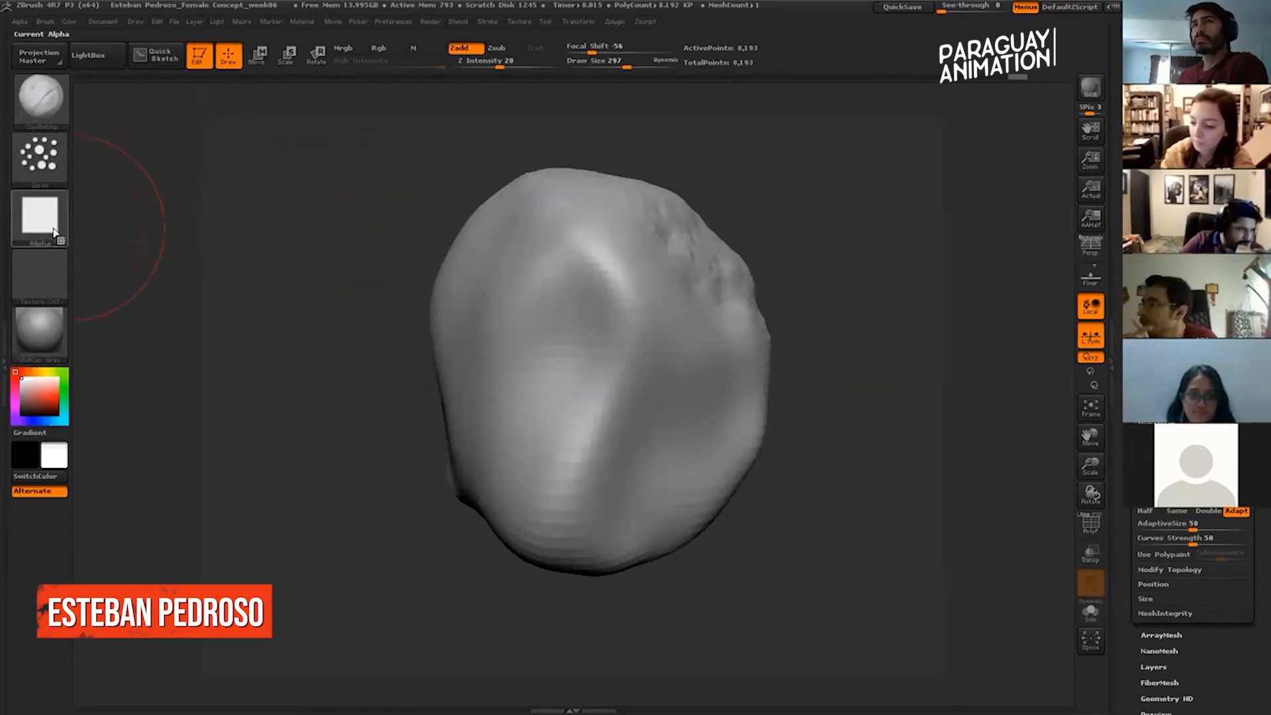
click(59, 202)
click(40, 96)
drag(327, 180, 311, 175)
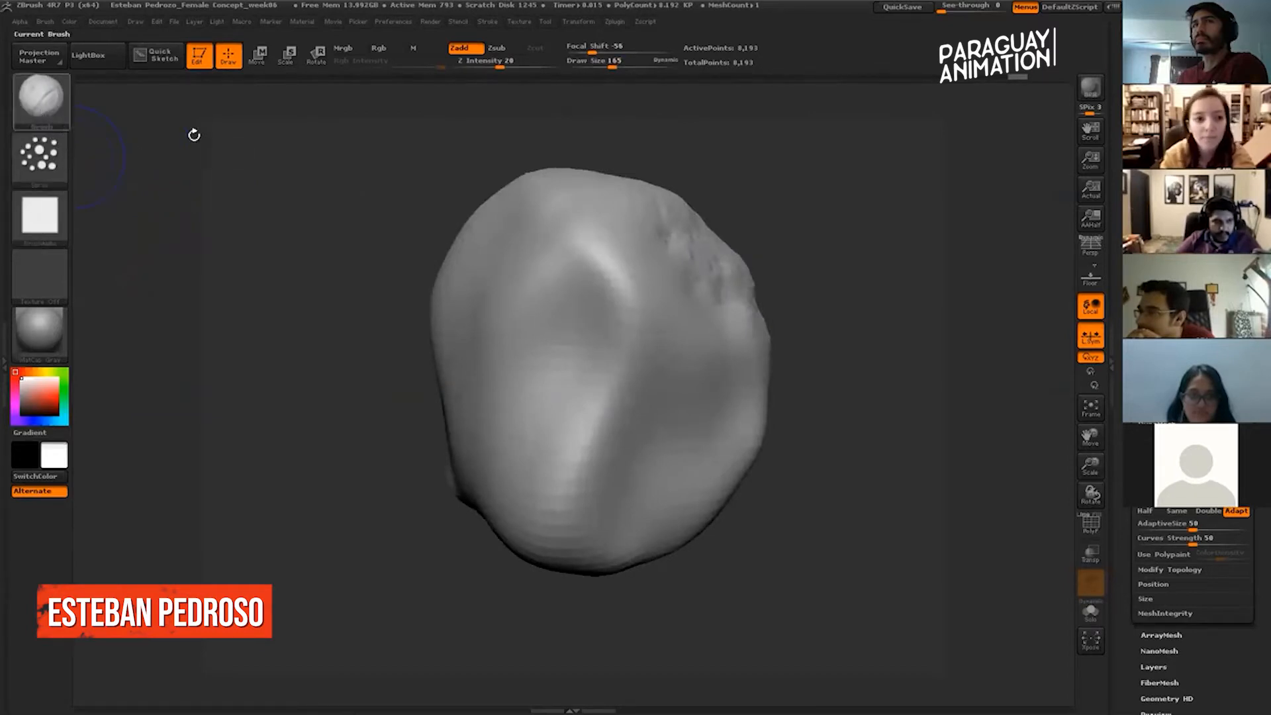
mouse_move(268, 180)
alt+mouse_down()
mouse_move(315, 173)
mouse_move(310, 204)
mouse_move(254, 185)
alt+mouse_up()
Try a test stroke on the form, undo it, and set the stroke type to FreeHand.
click(49, 113)
click(49, 114)
click(49, 114)
click(183, 172)
drag(403, 284, 448, 284)
key(ctrl+z)
click(37, 155)
click(224, 170)
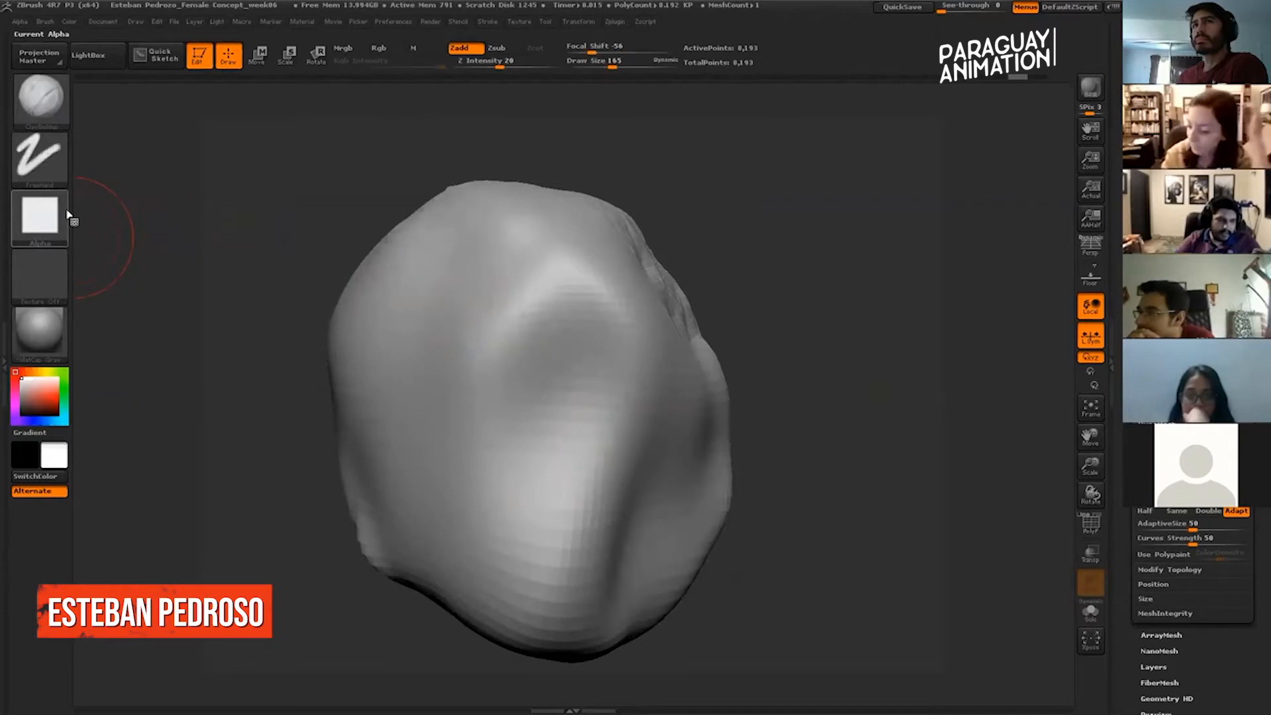
Try two test strokes down the front of the form and undo them.
mouse_move(417, 276)
mouse_down()
mouse_move(519, 457)
mouse_move(430, 335)
mouse_move(516, 421)
mouse_move(526, 467)
mouse_up()
mouse_move(492, 285)
mouse_down()
mouse_move(557, 364)
mouse_move(569, 442)
mouse_up()
key(ctrl+z)
key(ctrl+z)
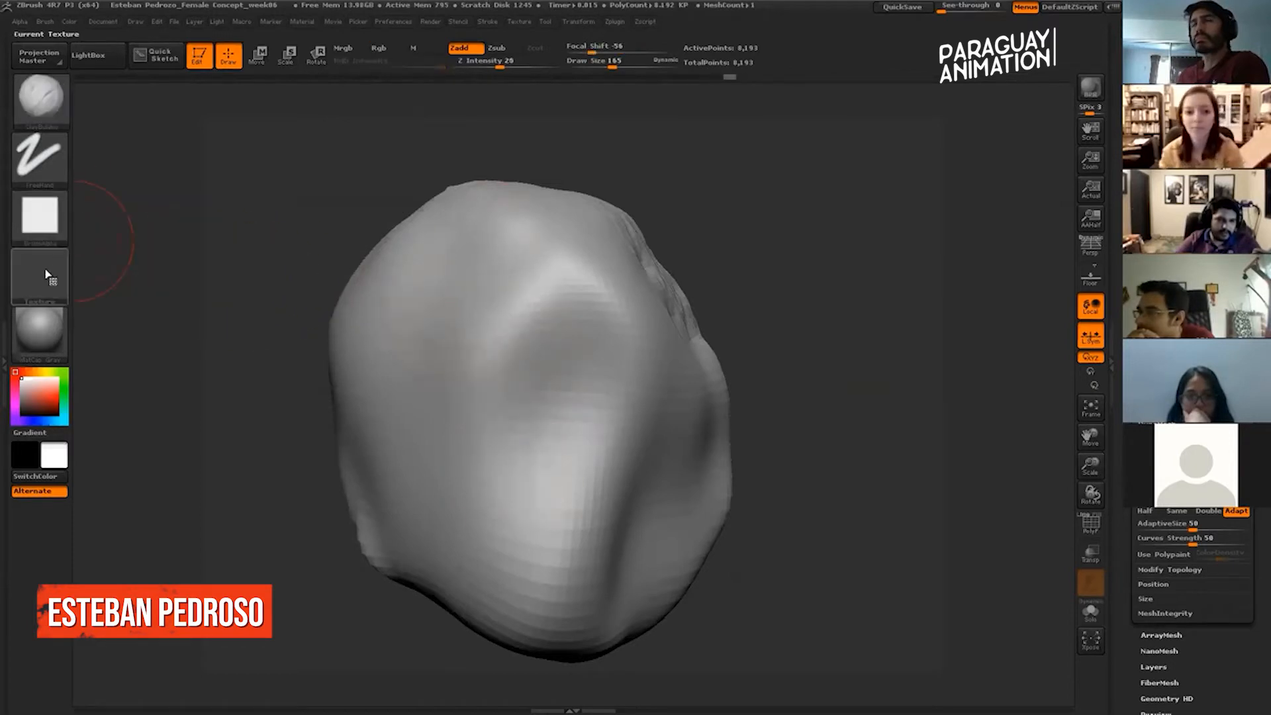
Sculpt and smooth strokes on the front with a soft round alpha, and set the alpha back to the square Alpha 28.
click(56, 213)
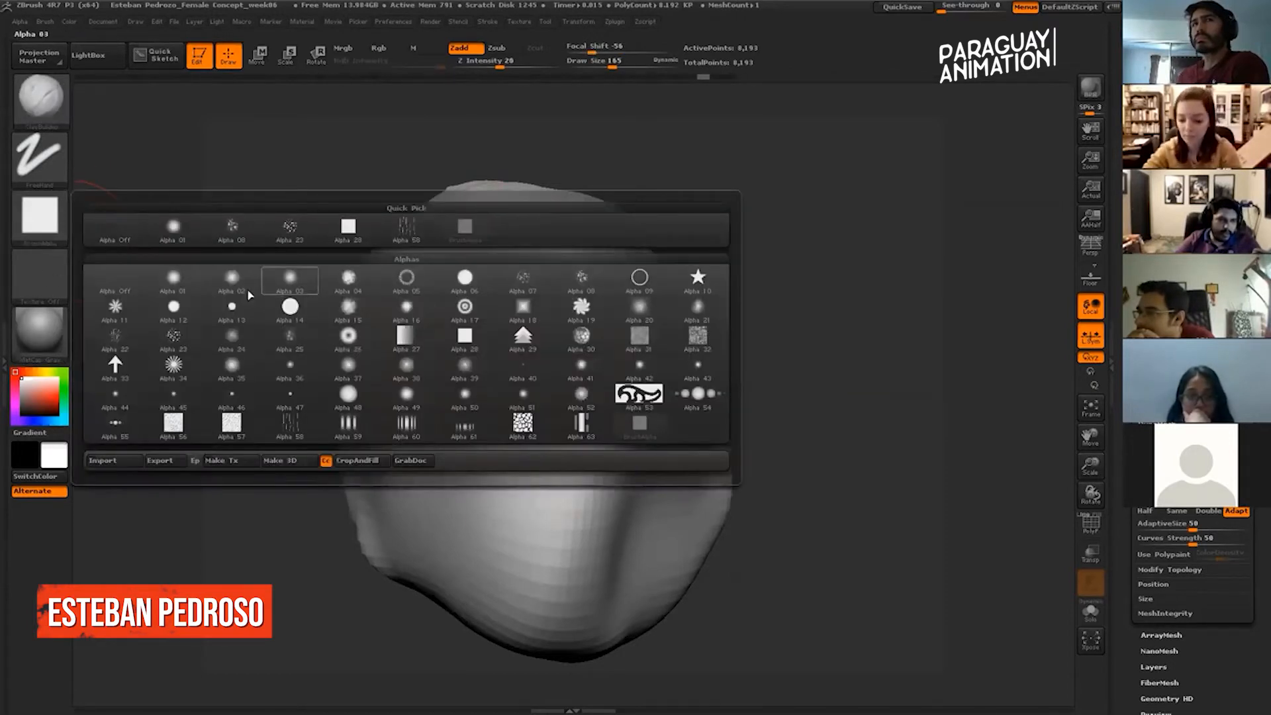
click(232, 306)
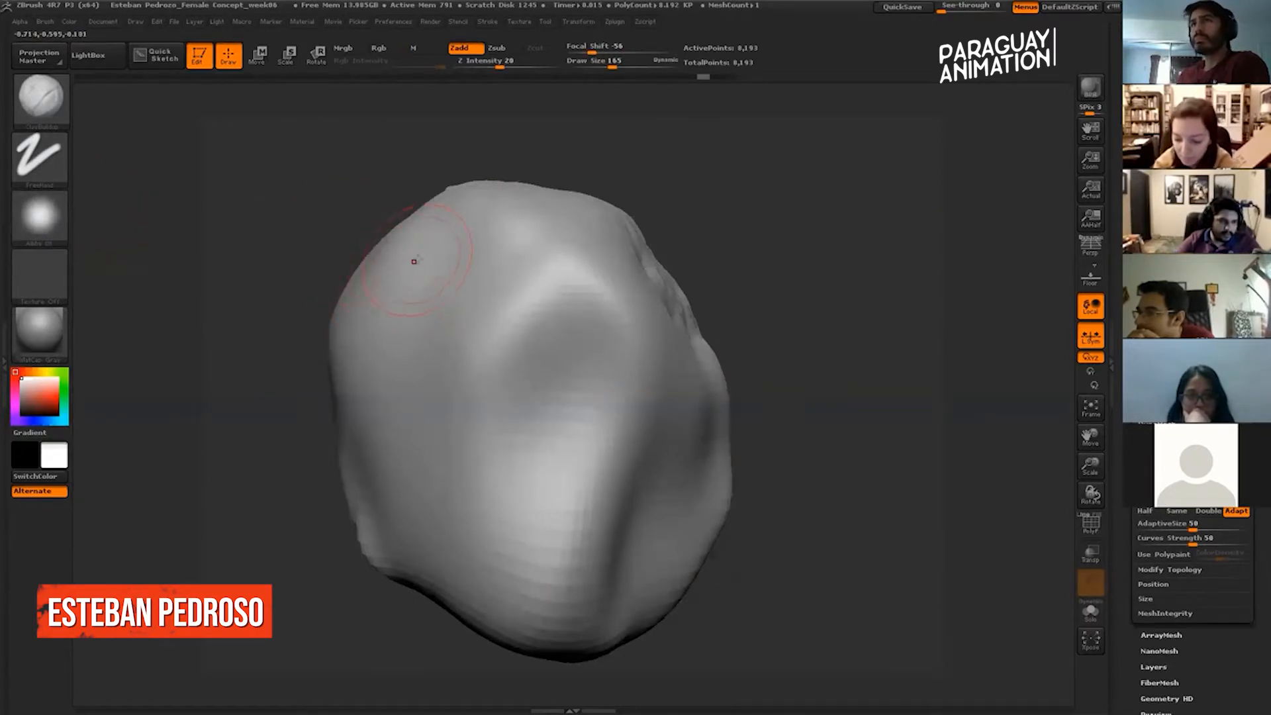
mouse_move(429, 257)
mouse_down()
mouse_move(437, 324)
mouse_move(503, 397)
mouse_move(530, 530)
mouse_move(448, 240)
mouse_move(520, 404)
mouse_move(551, 364)
mouse_move(473, 324)
mouse_move(547, 493)
mouse_up()
mouse_move(448, 285)
shift+mouse_down()
mouse_move(530, 503)
mouse_move(445, 443)
shift+mouse_up()
click(50, 222)
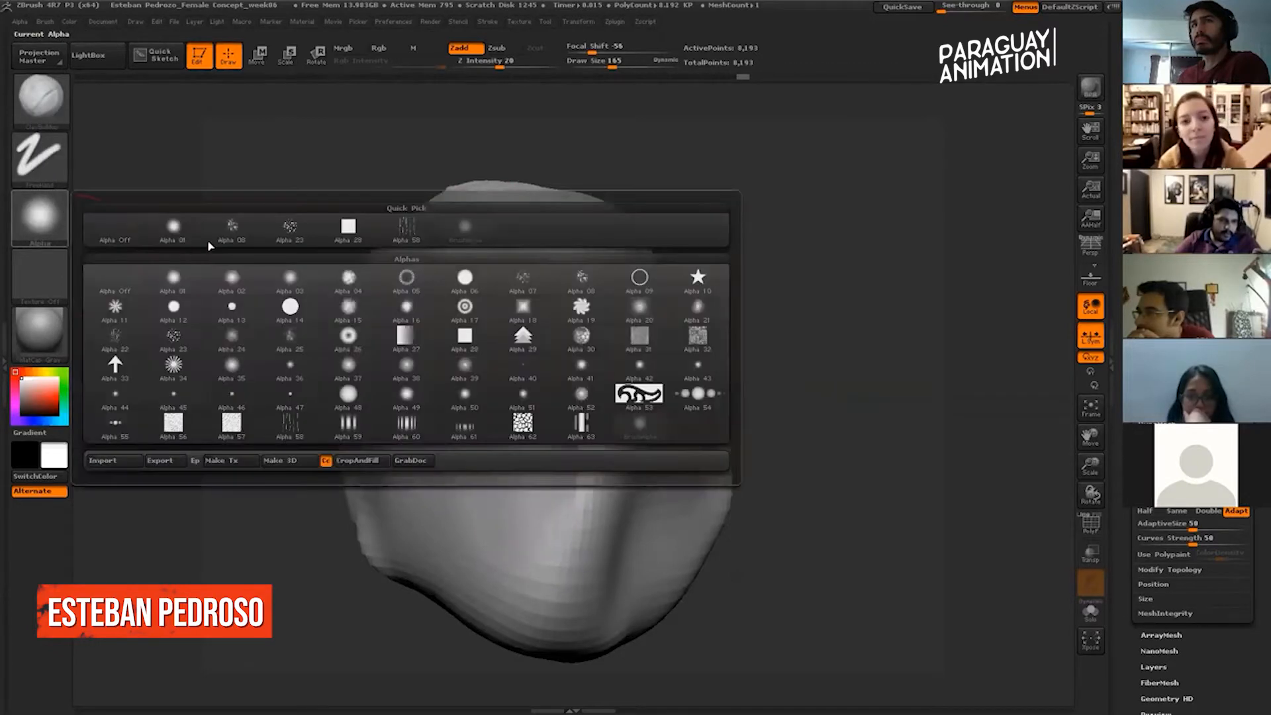
click(348, 230)
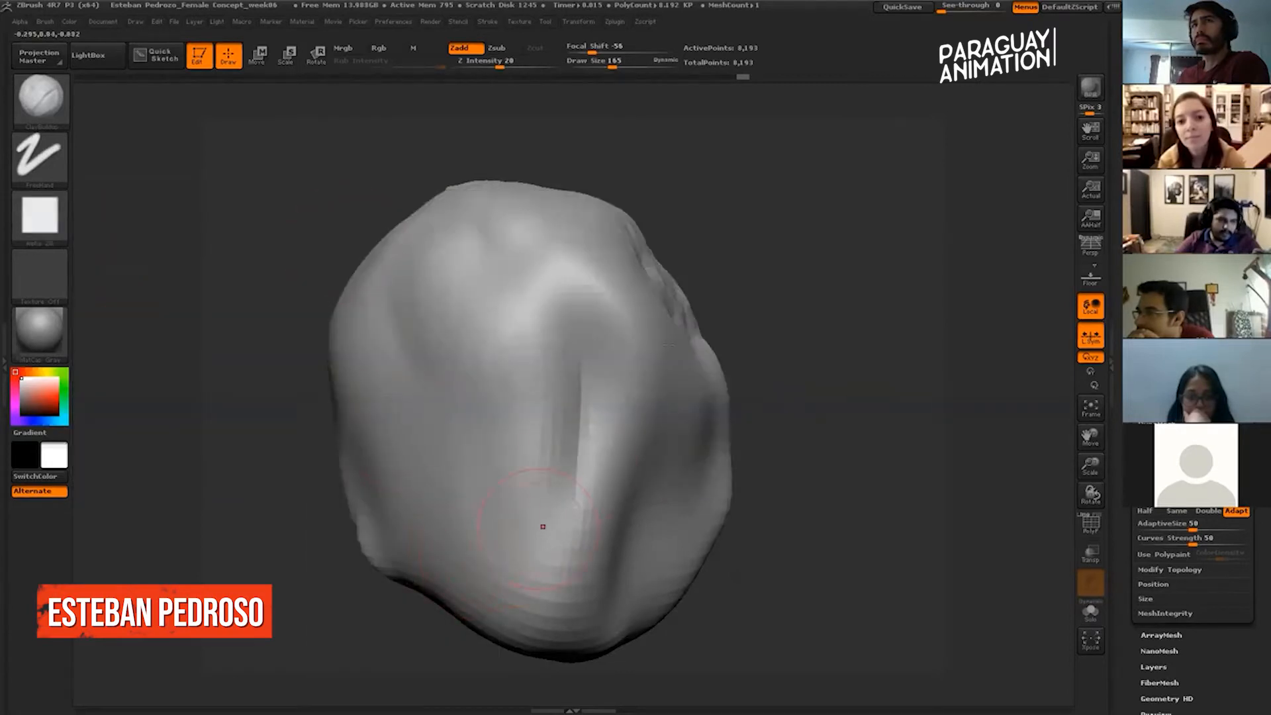
Sculpt streaked strokes across the upper side of the form with Alpha 58, and undo the last one.
mouse_move(792, 224)
mouse_down()
mouse_move(760, 254)
mouse_move(755, 229)
mouse_up()
shift+drag(736, 357, 738, 368)
mouse_move(843, 270)
mouse_down()
mouse_move(791, 288)
mouse_move(824, 381)
mouse_move(881, 221)
mouse_up()
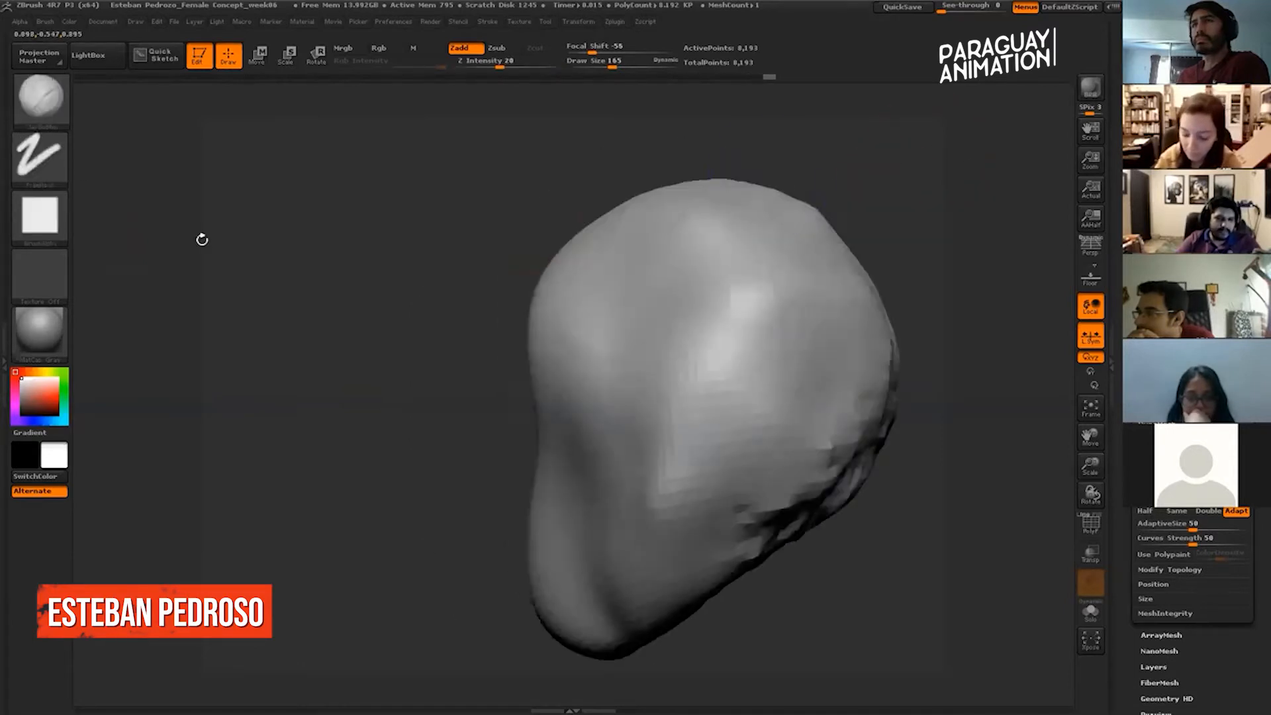
click(40, 215)
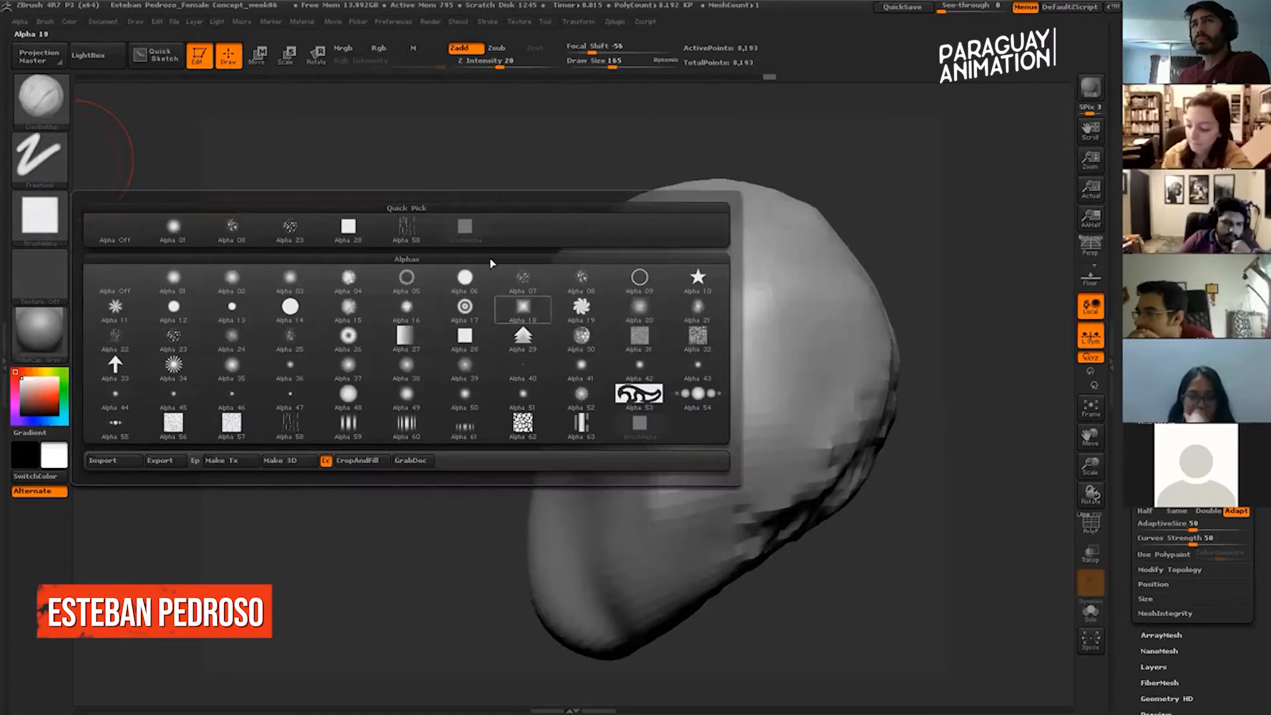
click(414, 233)
drag(682, 304, 676, 450)
drag(692, 265, 772, 360)
drag(741, 285, 738, 384)
mouse_move(560, 320)
mouse_down()
mouse_move(599, 375)
mouse_move(606, 332)
mouse_up()
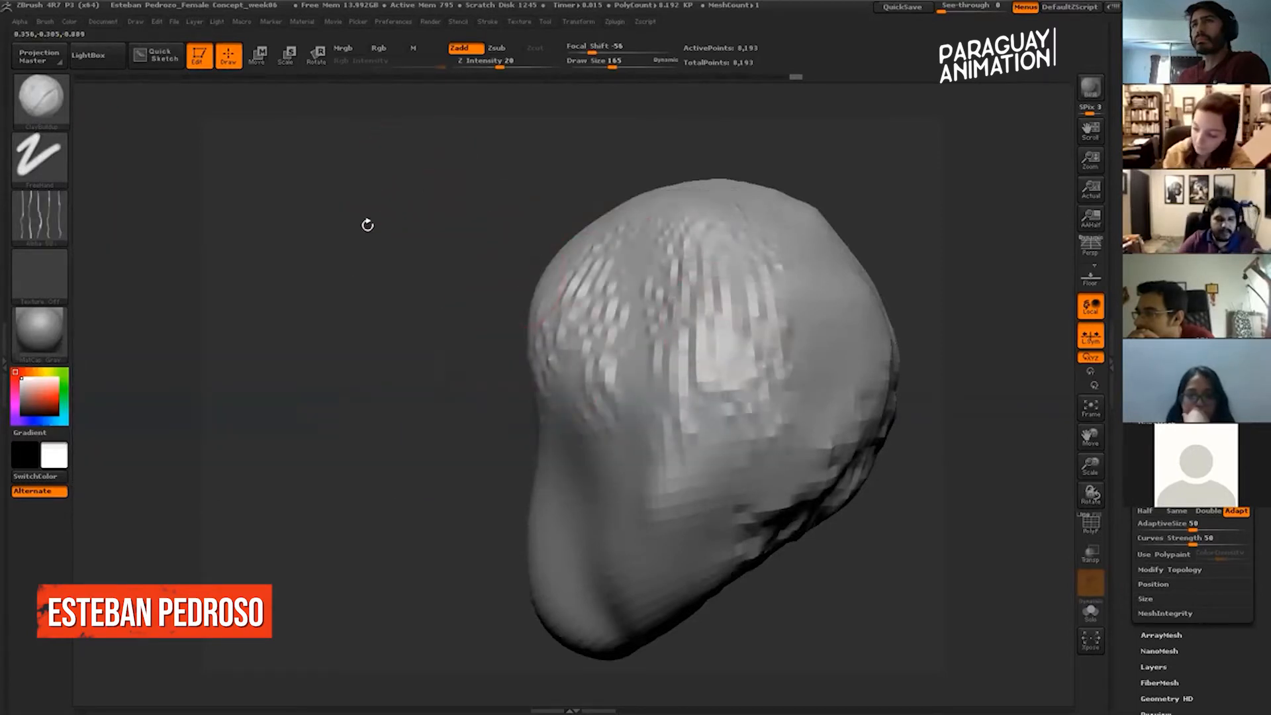
drag(366, 224, 301, 196)
key(ctrl+z)
Review the available alphas and smooth away the streaked marks on the form.
click(61, 223)
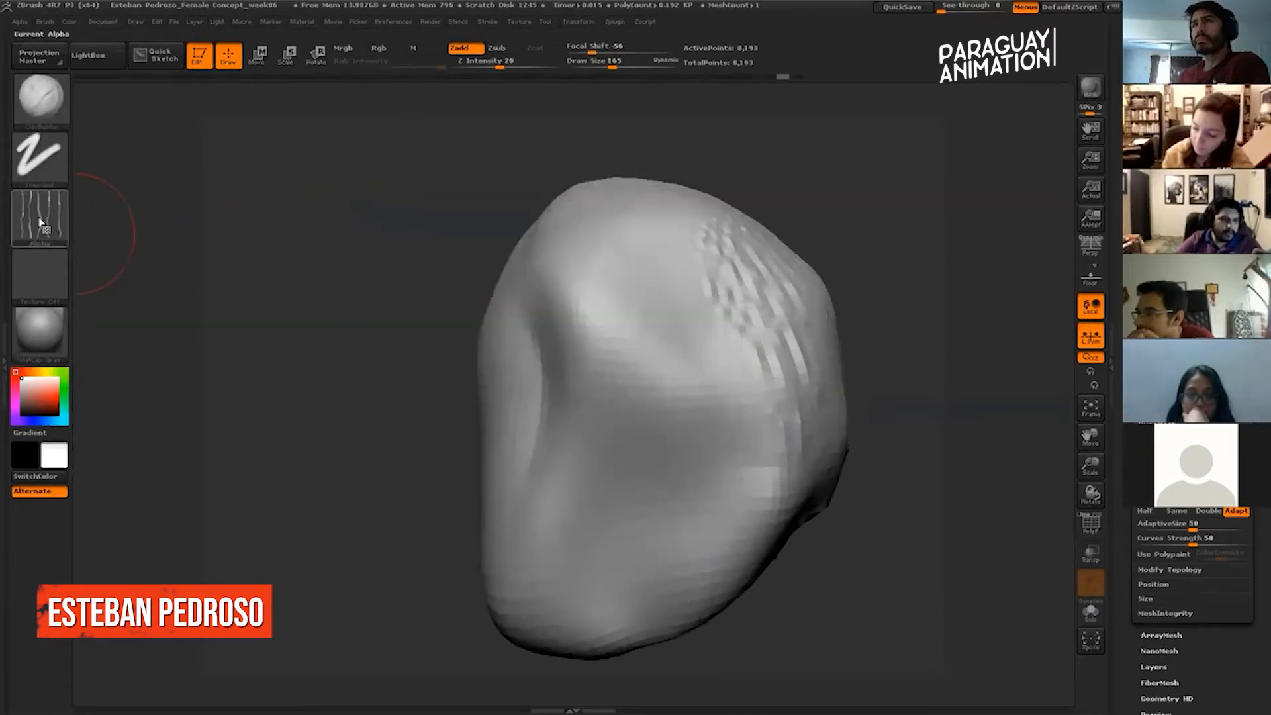
click(41, 223)
mouse_move(407, 363)
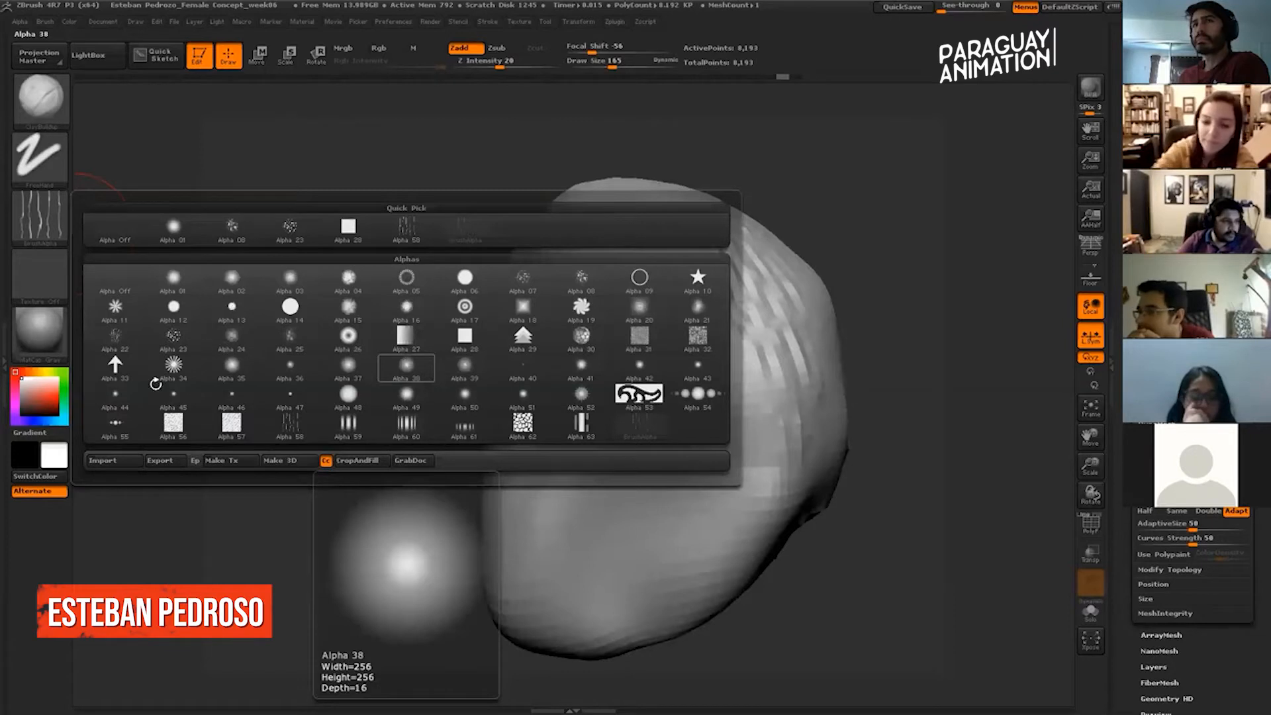
click(40, 217)
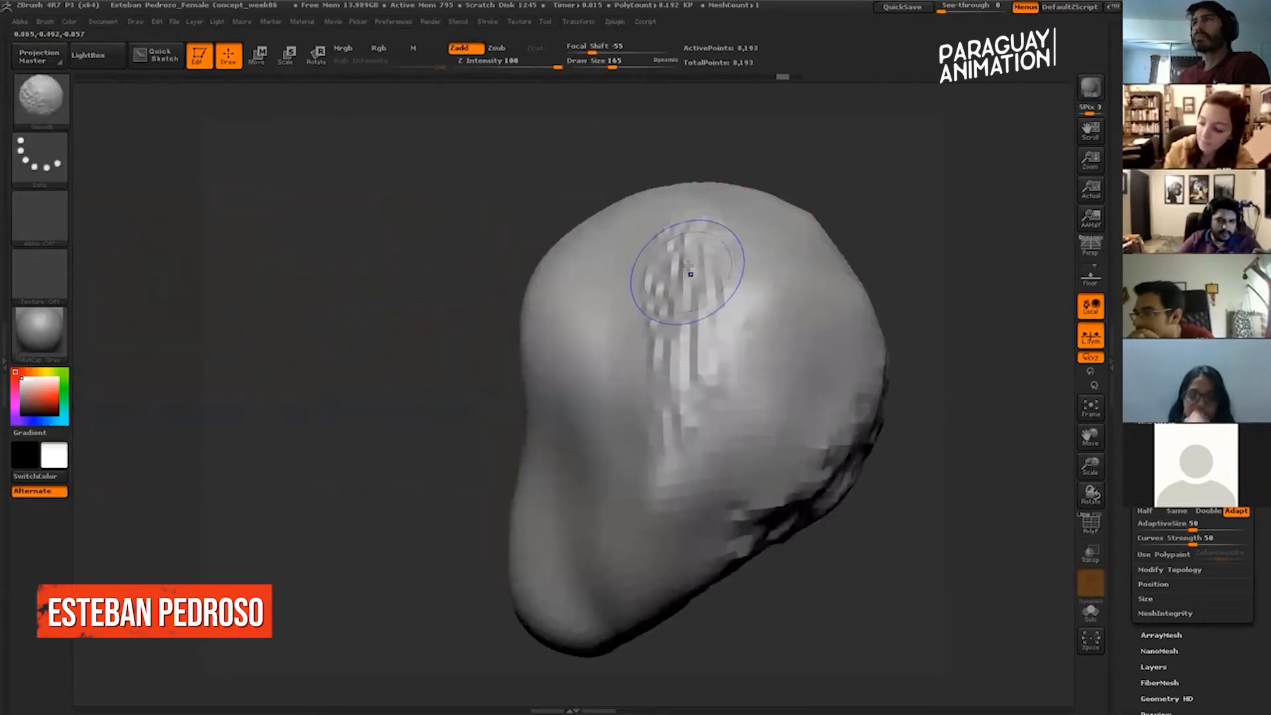
mouse_move(656, 251)
shift+mouse_down()
mouse_move(689, 398)
mouse_move(765, 244)
shift+mouse_up()
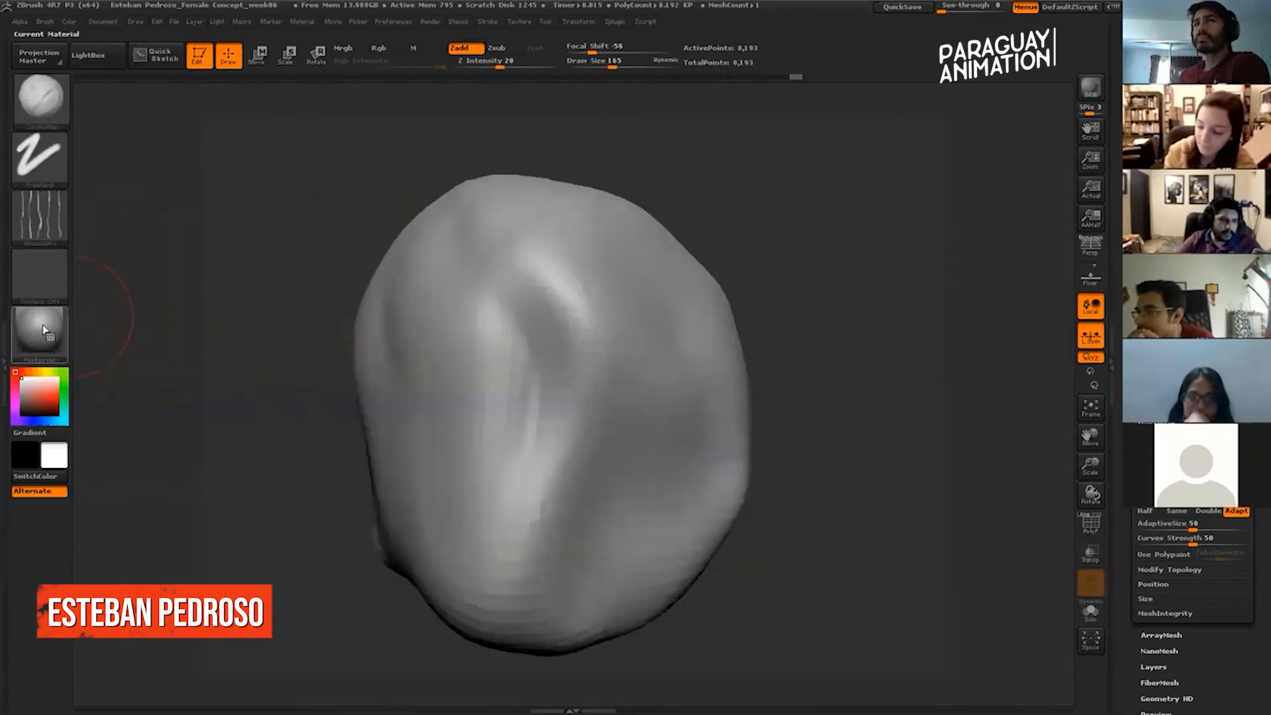
Look through the material library and keep MatCap Gray on the form.
click(65, 327)
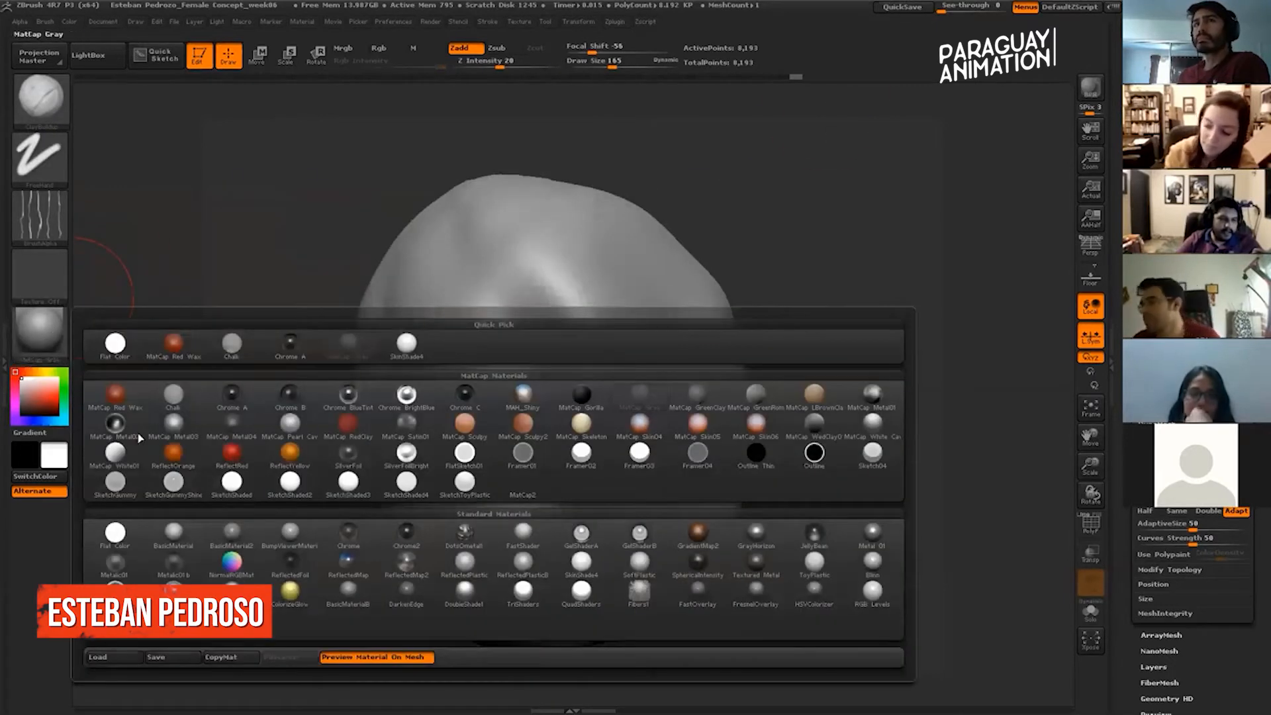
click(41, 341)
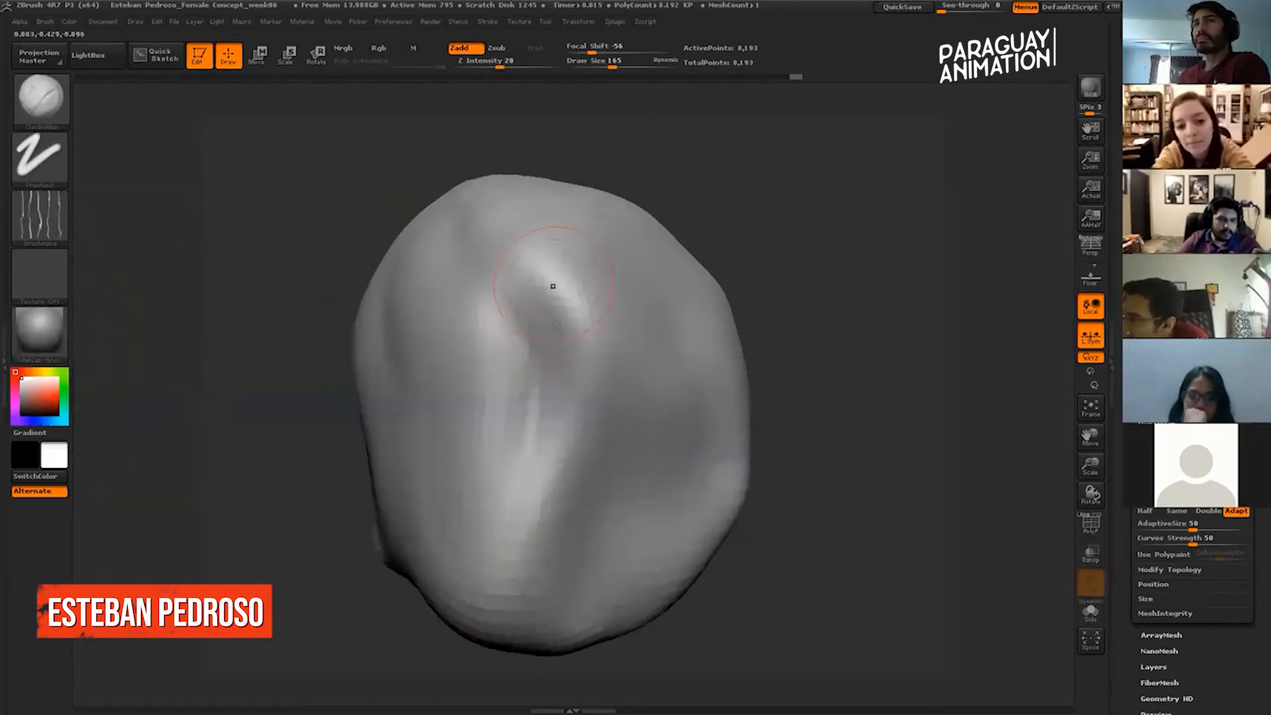
click(22, 328)
click(41, 331)
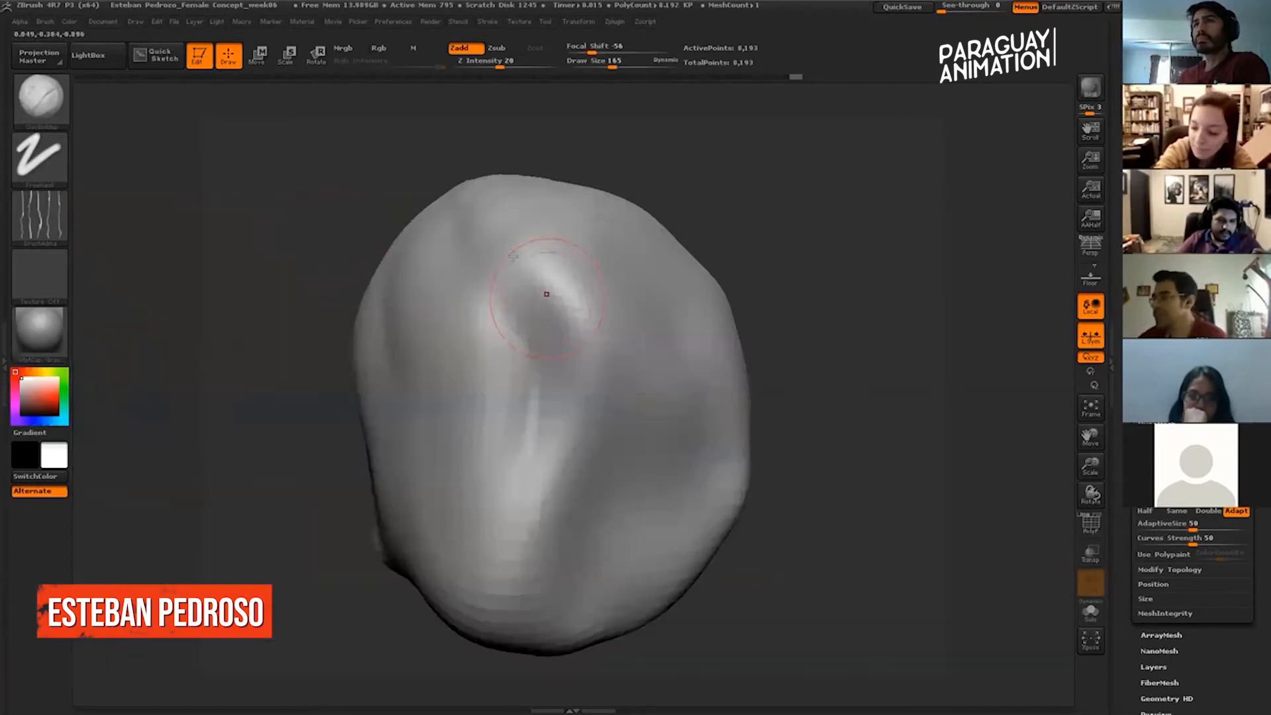
click(48, 331)
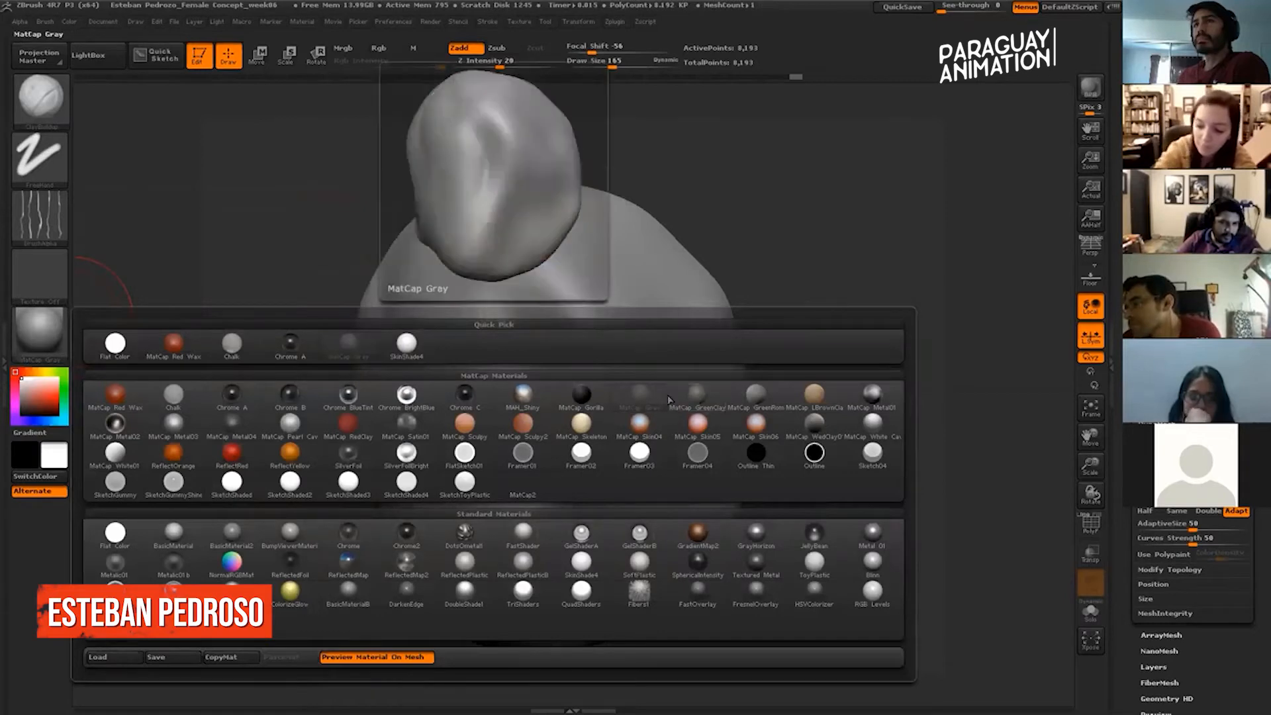
click(641, 406)
mouse_move(755, 168)
mouse_down()
mouse_move(786, 181)
mouse_move(755, 169)
mouse_up()
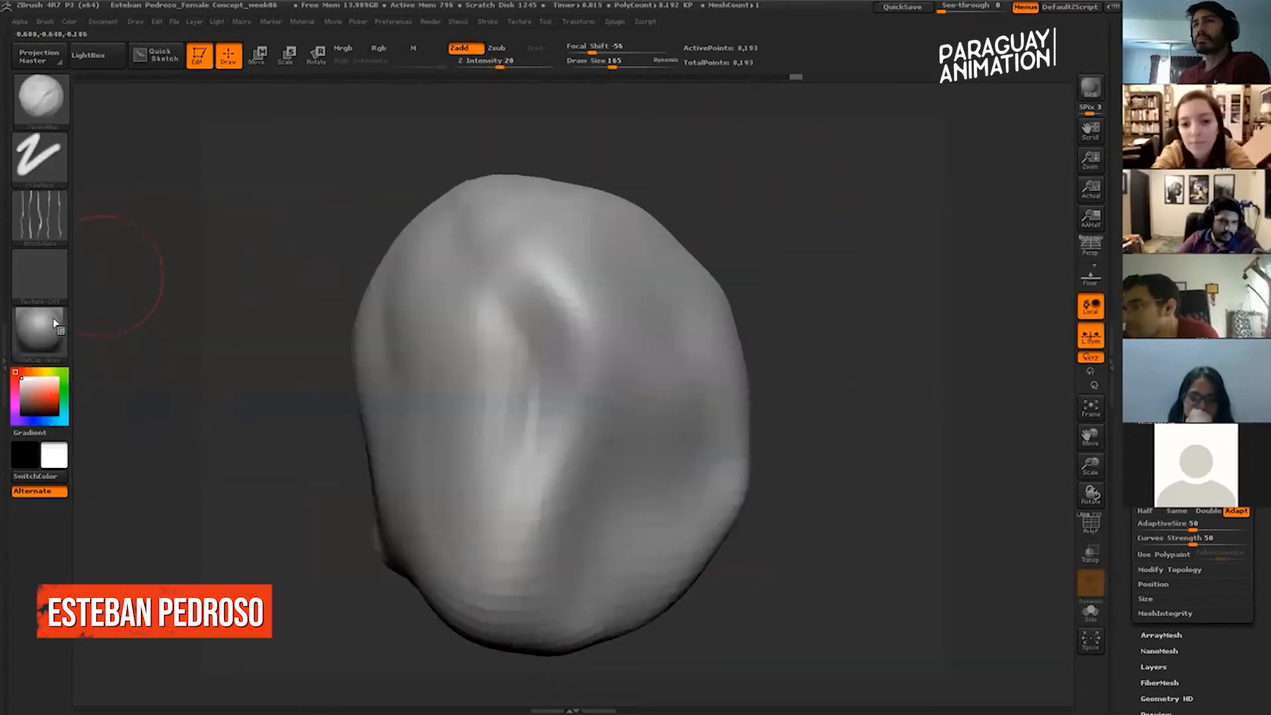
Sculpt a streaked stroke in the hollow beside the central ridge, and switch the brush alpha to Alpha 28.
click(41, 100)
drag(652, 414, 624, 539)
click(40, 217)
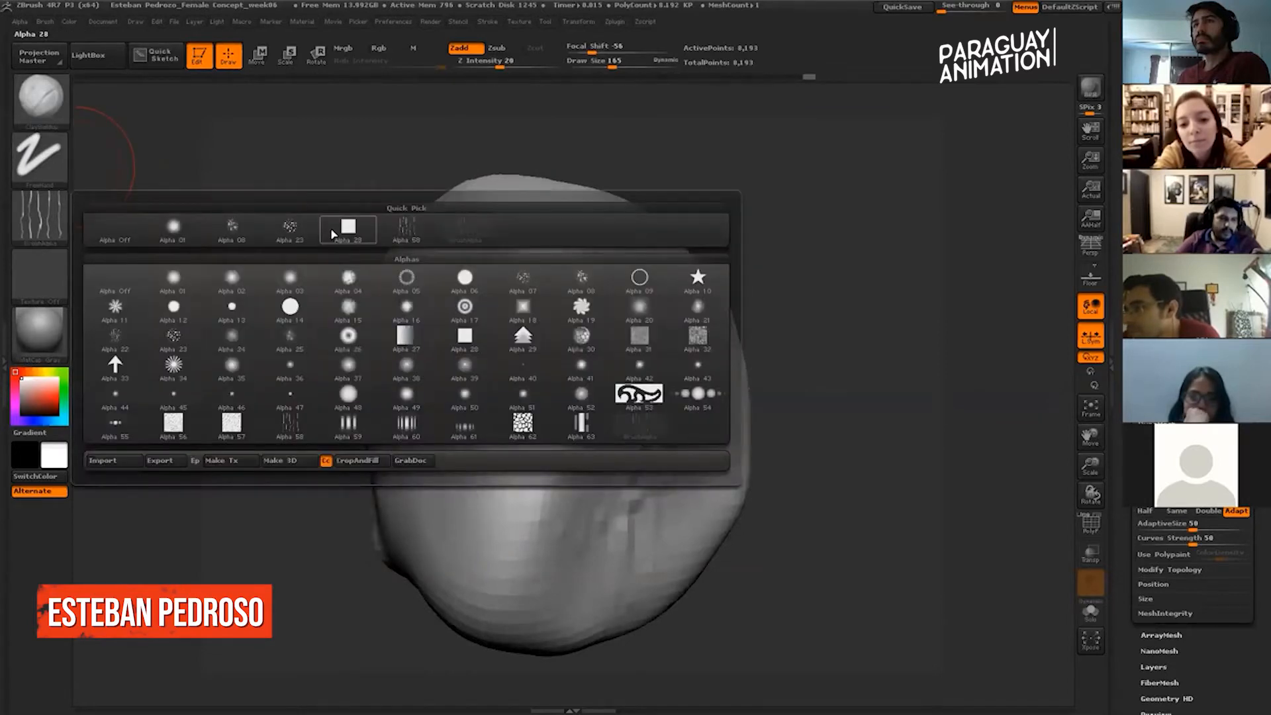
click(348, 228)
Show the form in the MatCap Sculpy material, and build up and smooth a clay bulge over the hollow side.
click(41, 327)
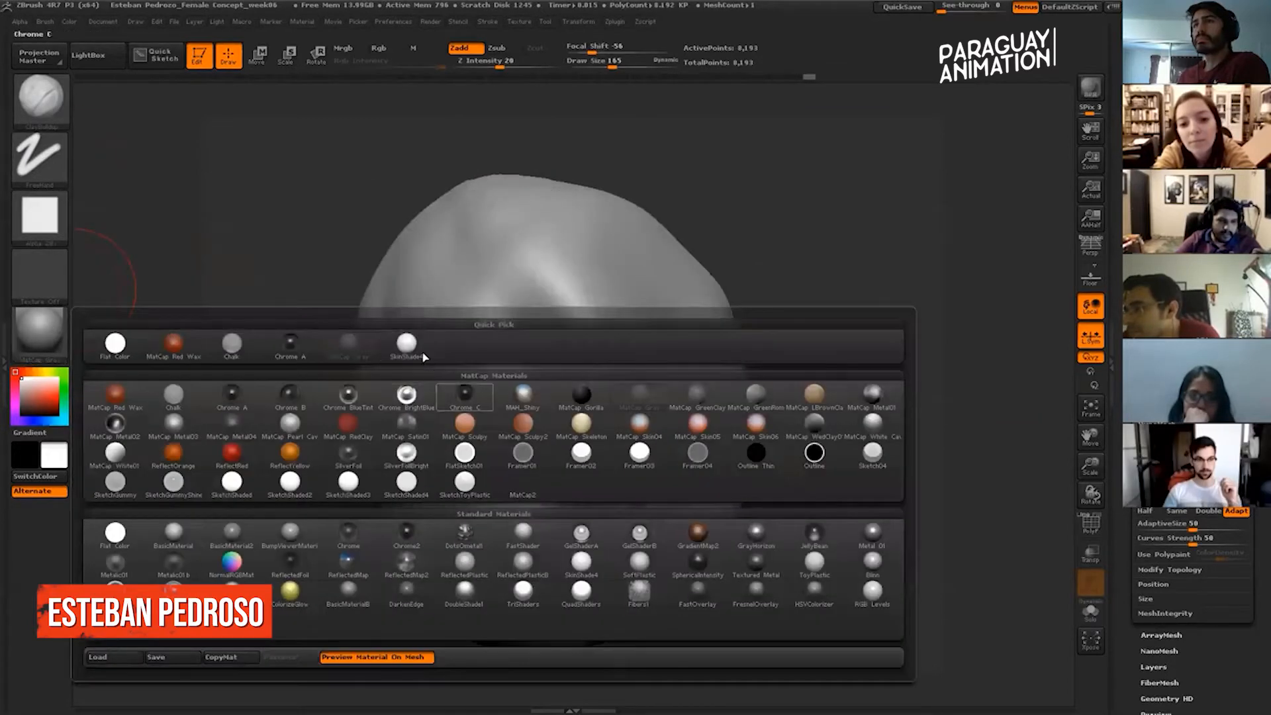
click(465, 424)
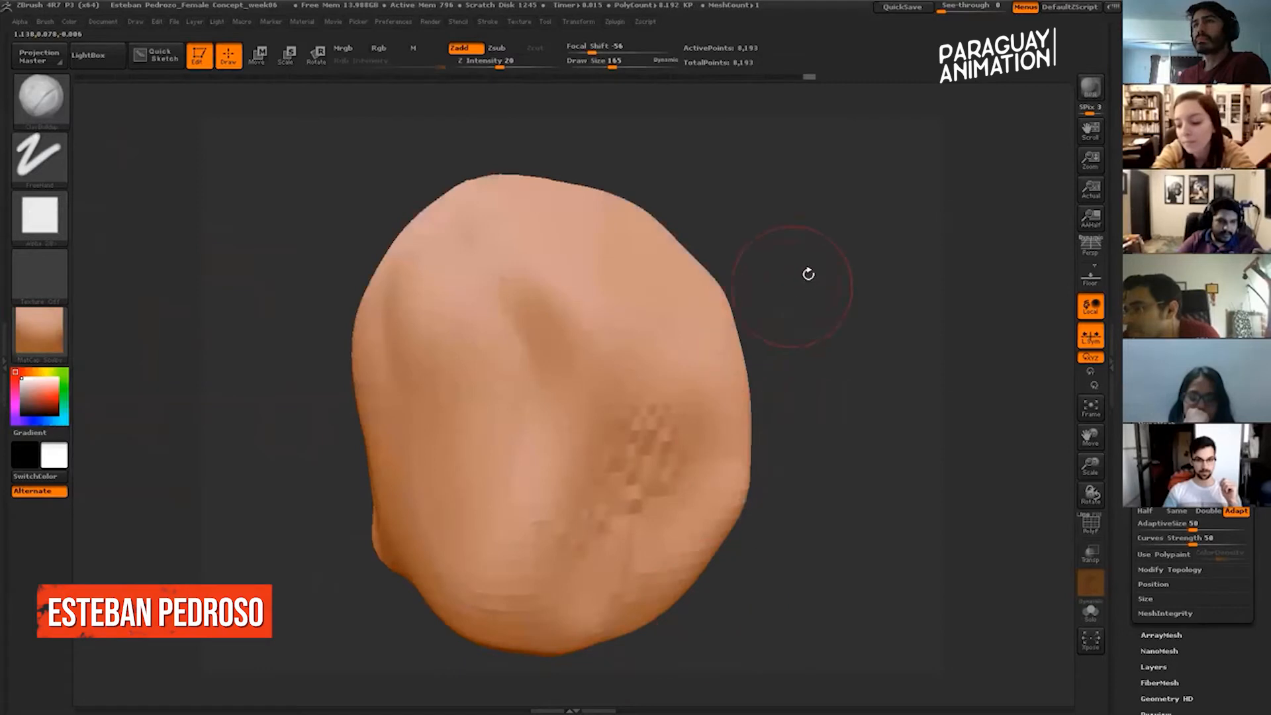
drag(799, 282, 695, 292)
mouse_move(653, 358)
mouse_down()
mouse_move(782, 318)
mouse_move(707, 351)
mouse_move(639, 473)
mouse_up()
drag(451, 331, 824, 321)
mouse_move(693, 397)
mouse_down()
mouse_move(654, 456)
mouse_move(662, 472)
mouse_up()
mouse_move(636, 386)
shift+mouse_down()
mouse_move(662, 460)
mouse_move(728, 338)
shift+mouse_up()
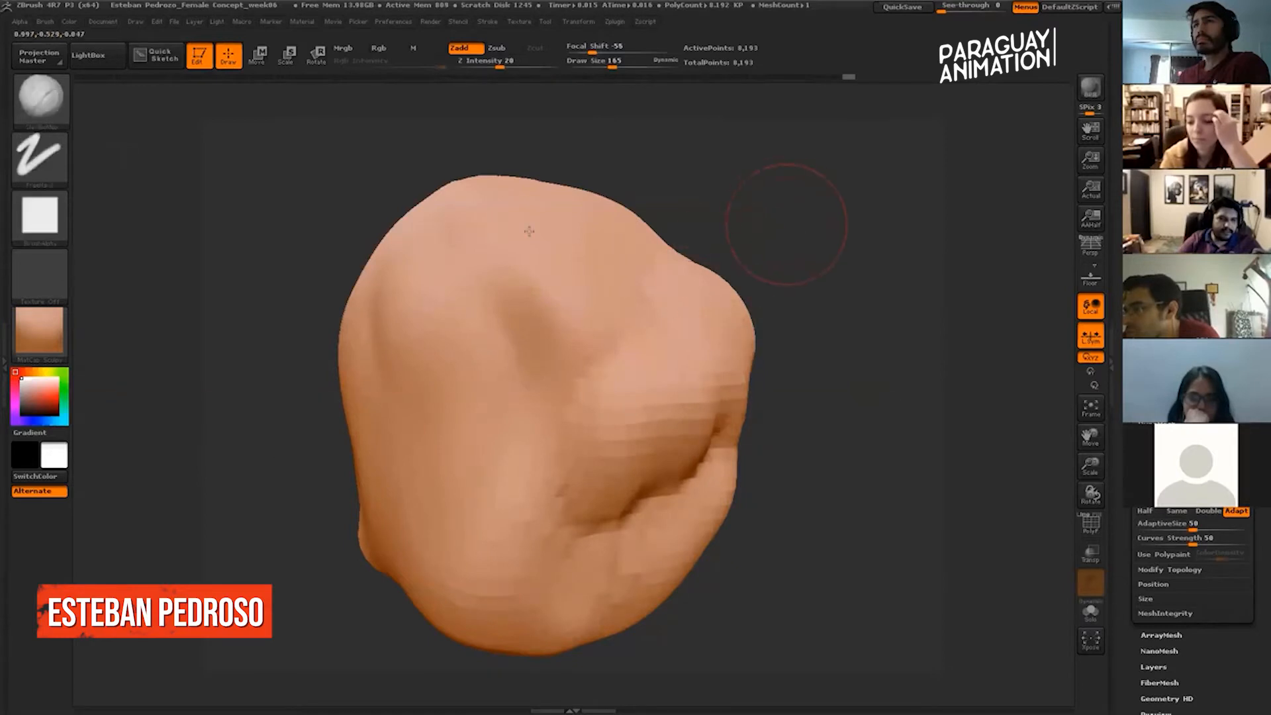
Switch the form's material back to MatCap Gray.
click(38, 331)
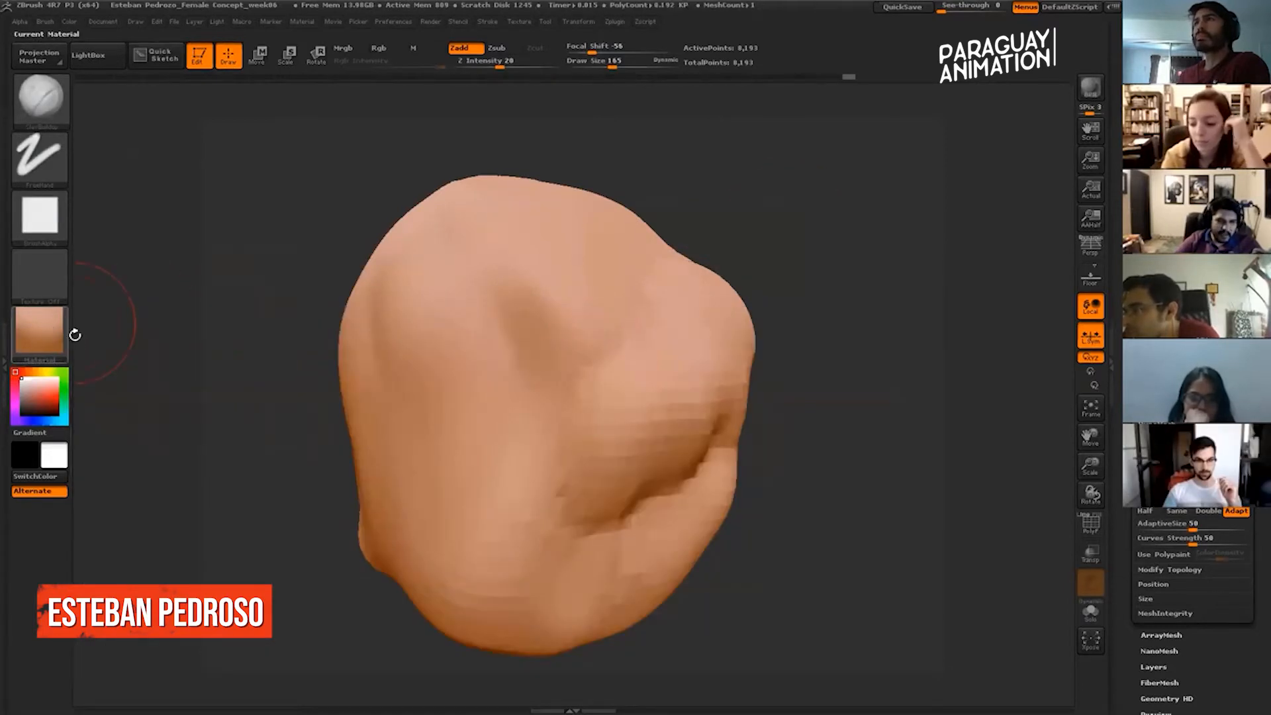
click(52, 334)
click(639, 394)
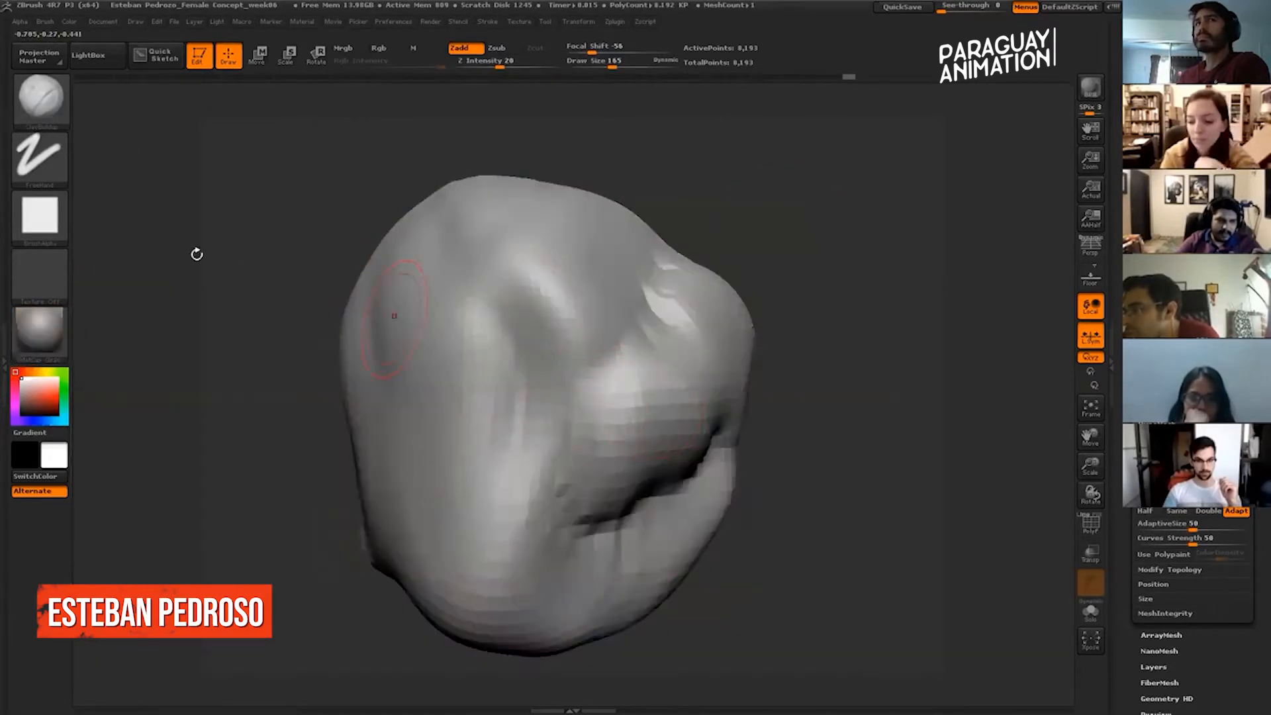
Set the main colour to red, enable Rgb alongside Zadd, and sculpt a red stroke down the front.
drag(38, 394, 50, 383)
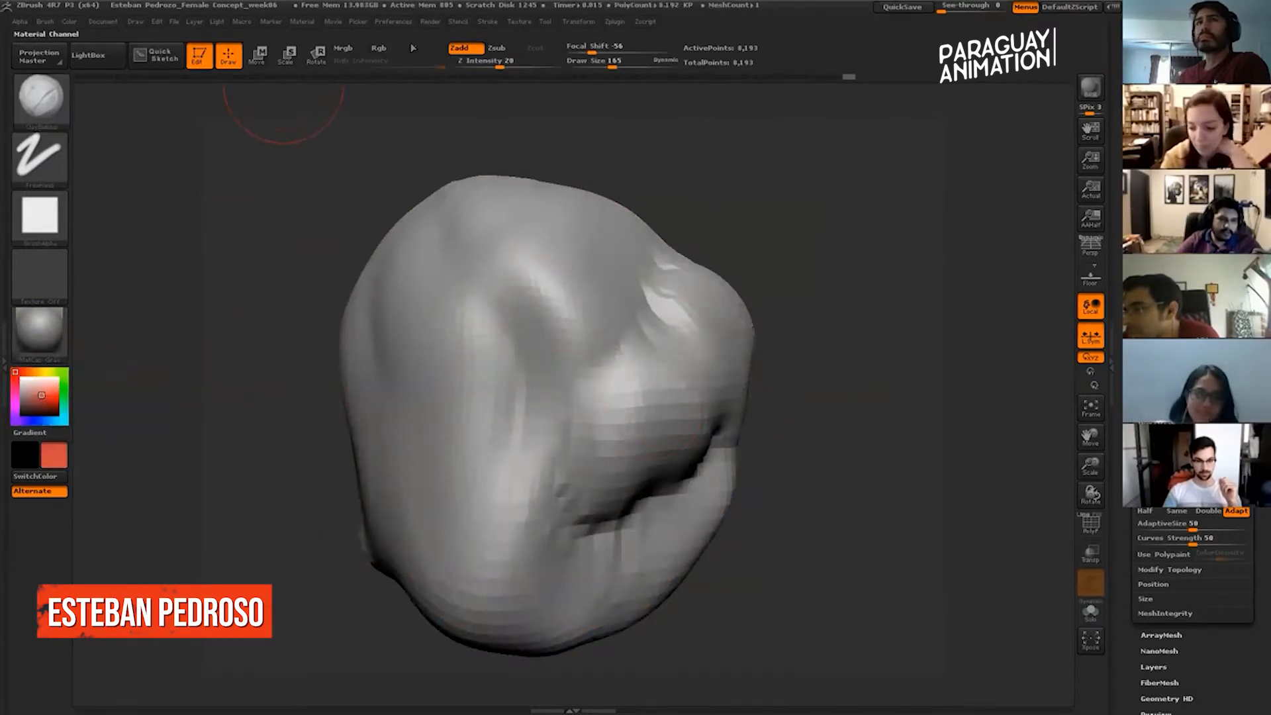
drag(300, 171, 255, 198)
drag(202, 277, 369, 235)
drag(772, 167, 840, 168)
drag(429, 296, 482, 469)
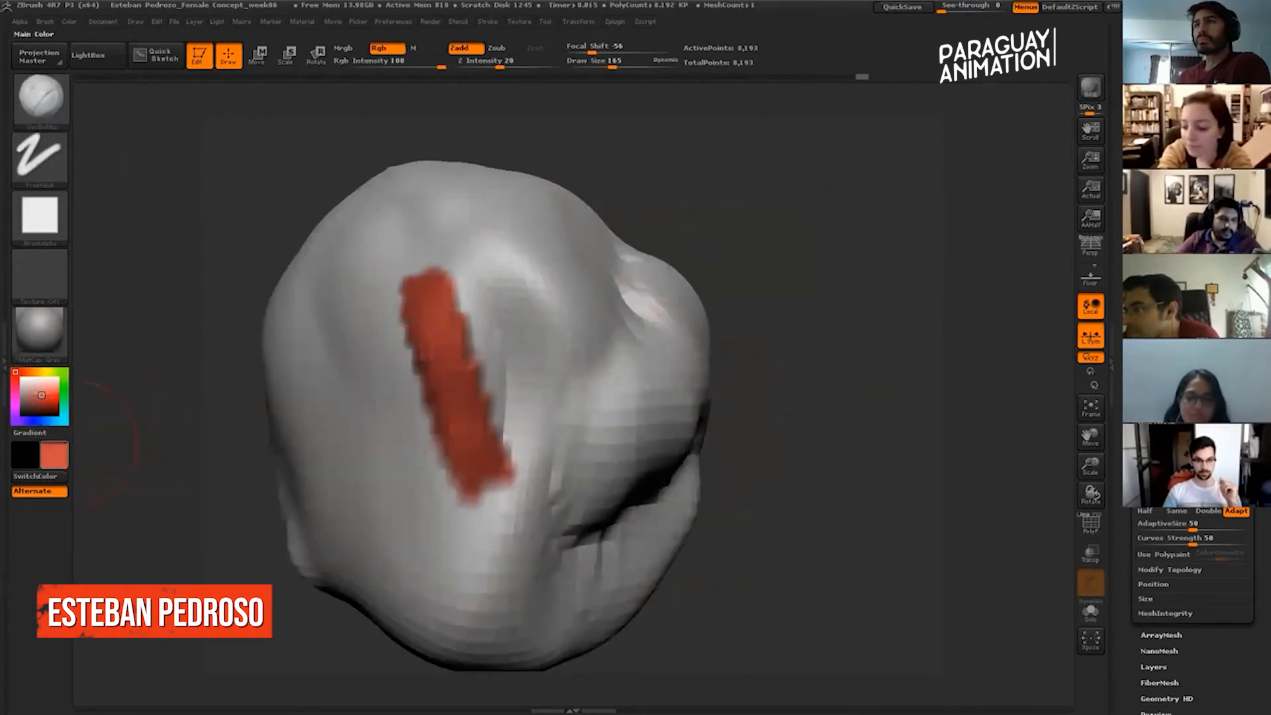
Extend the raised red strokes over the upper front and around the side of the form.
drag(390, 312, 460, 460)
drag(372, 291, 475, 495)
drag(433, 282, 488, 443)
mouse_move(475, 275)
mouse_down()
mouse_move(523, 398)
mouse_move(537, 364)
mouse_up()
mouse_move(642, 179)
mouse_down()
mouse_move(664, 185)
mouse_move(454, 100)
mouse_up()
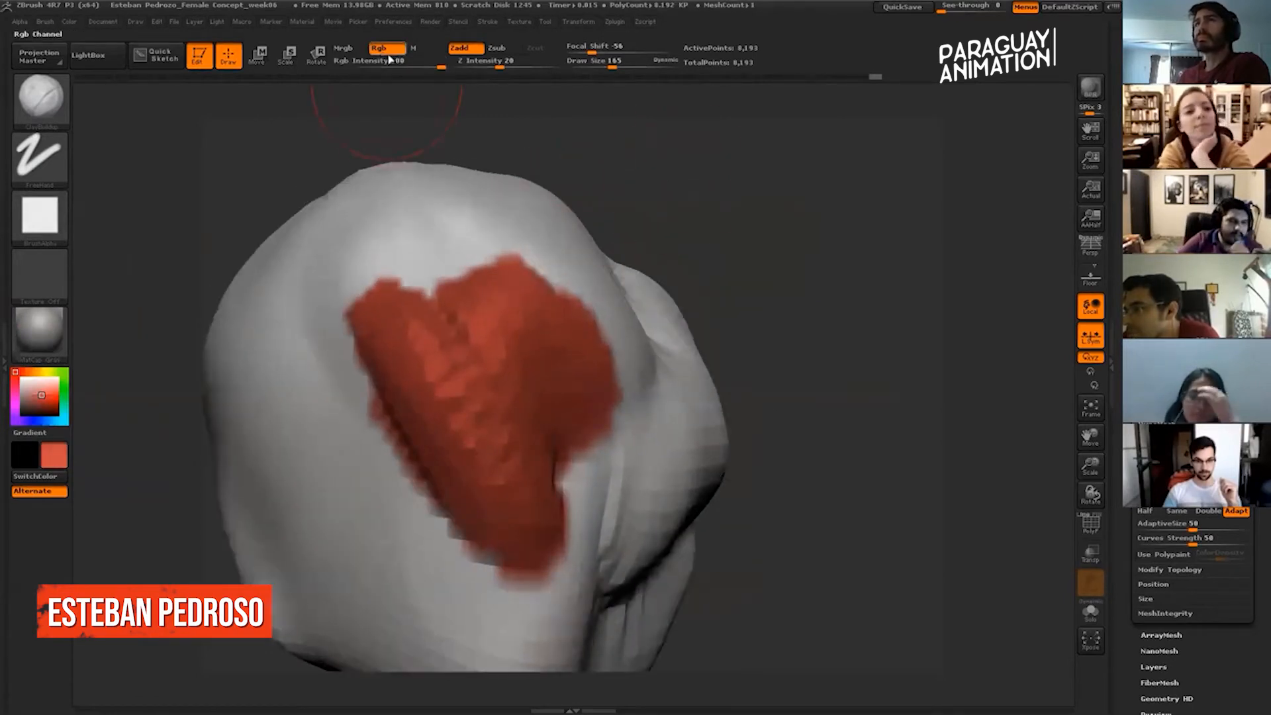
mouse_move(398, 224)
mouse_down()
mouse_move(403, 282)
mouse_move(422, 237)
mouse_move(463, 221)
mouse_move(503, 232)
mouse_up()
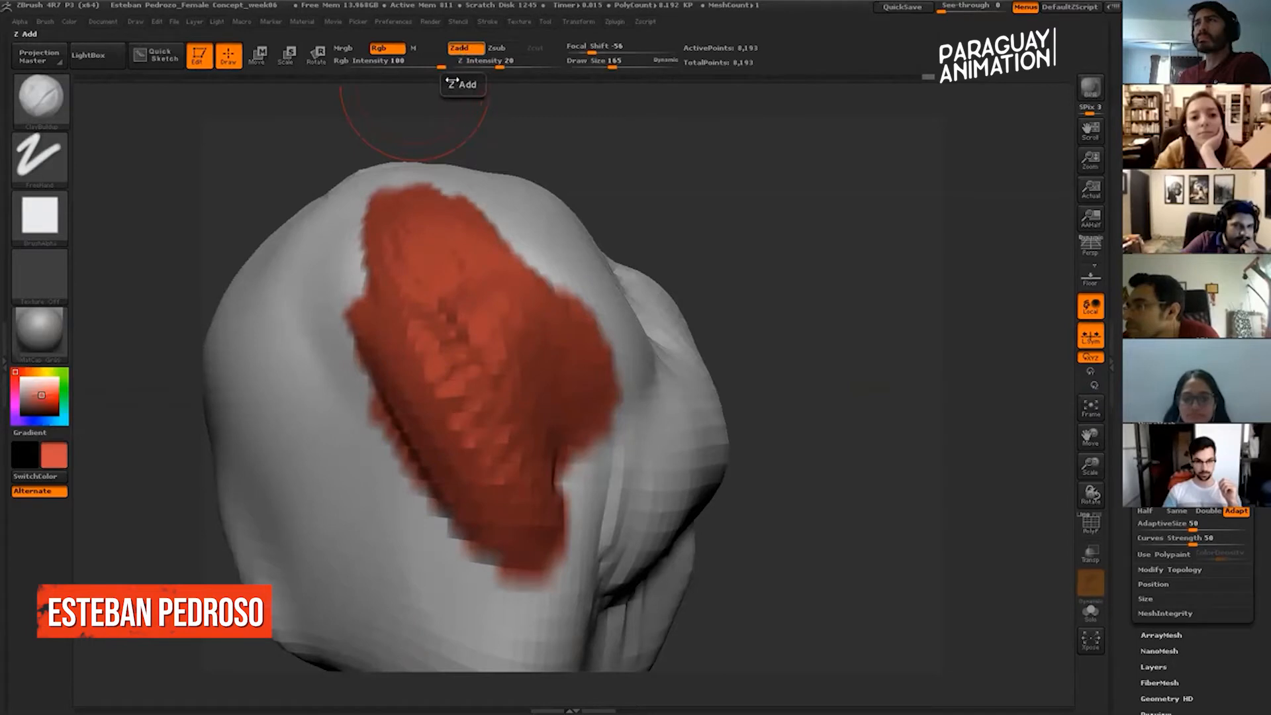
drag(292, 168, 339, 175)
mouse_move(354, 229)
mouse_down()
mouse_move(424, 596)
mouse_move(463, 437)
mouse_move(394, 251)
mouse_up()
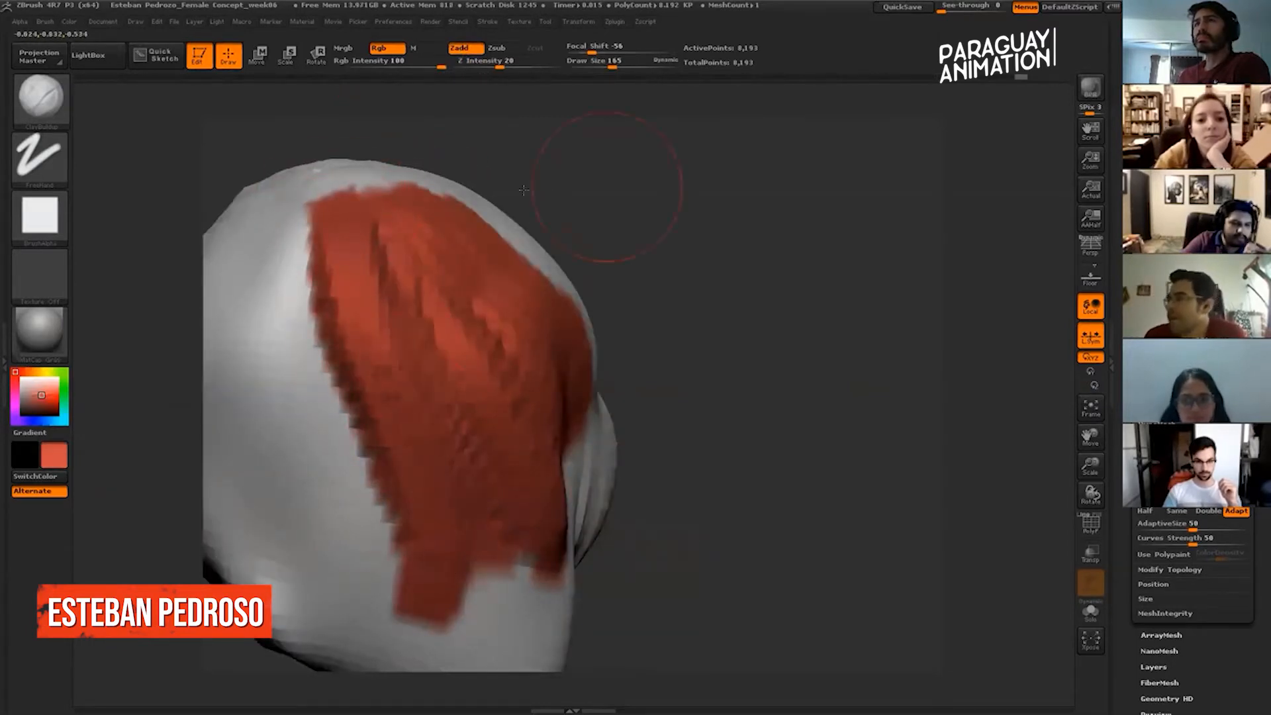
drag(699, 190, 345, 190)
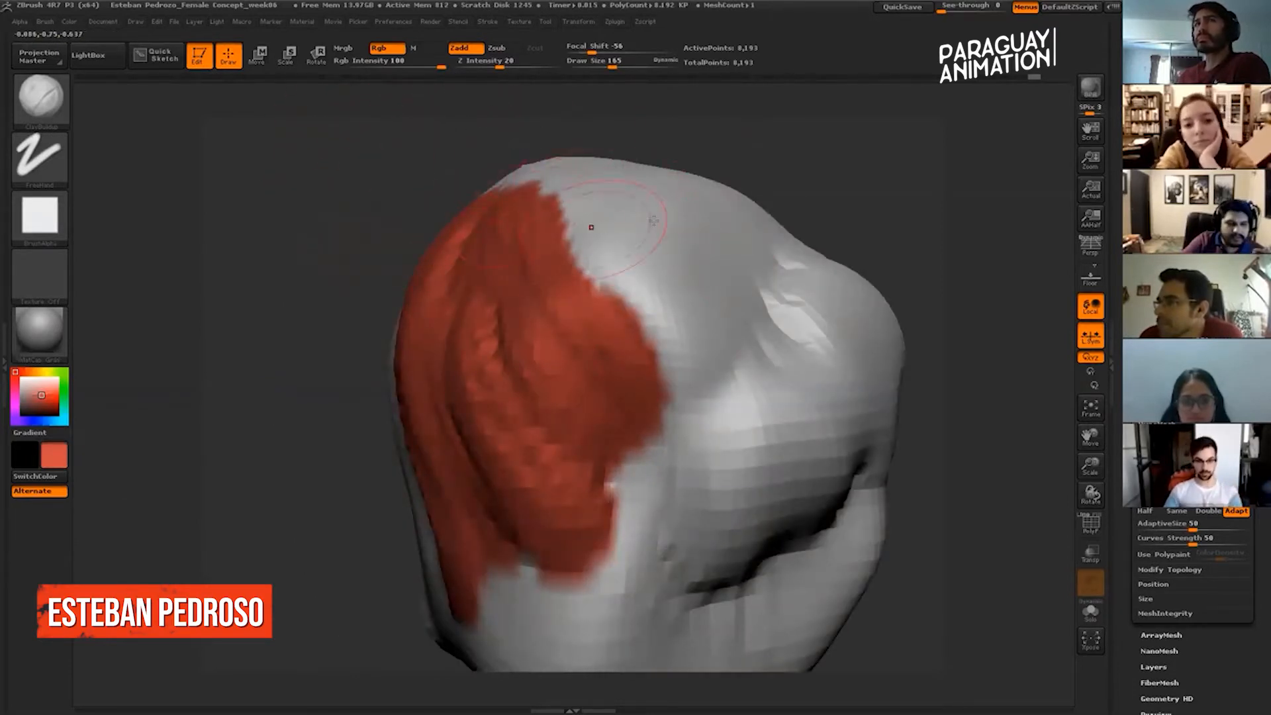
Turn off Zadd and paint flat red over the crown and the neighbouring bulge with Rgb only.
click(464, 49)
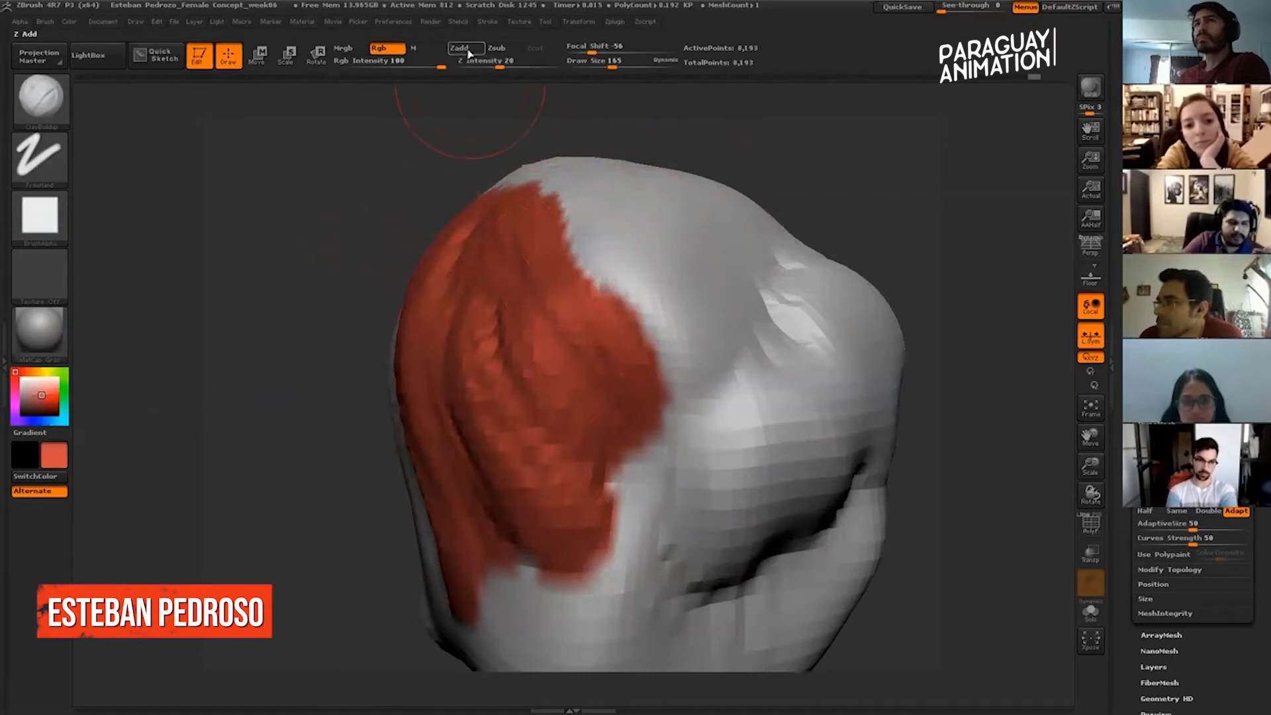
mouse_move(596, 212)
mouse_down()
mouse_move(636, 264)
mouse_move(702, 212)
mouse_move(676, 351)
mouse_move(758, 285)
mouse_move(801, 311)
mouse_move(757, 352)
mouse_move(741, 476)
mouse_move(854, 304)
mouse_move(688, 189)
mouse_move(579, 242)
mouse_up()
drag(646, 443, 727, 429)
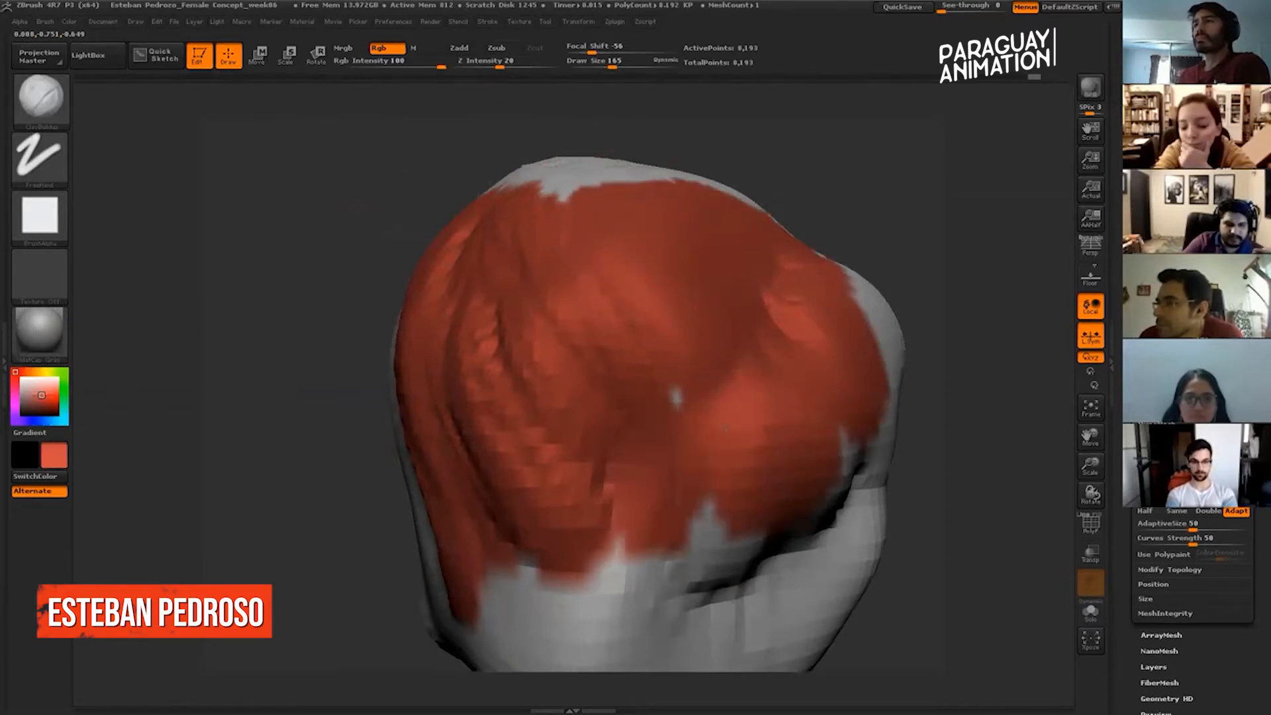
mouse_move(915, 138)
mouse_down()
mouse_move(880, 173)
mouse_move(854, 136)
mouse_move(828, 143)
mouse_up()
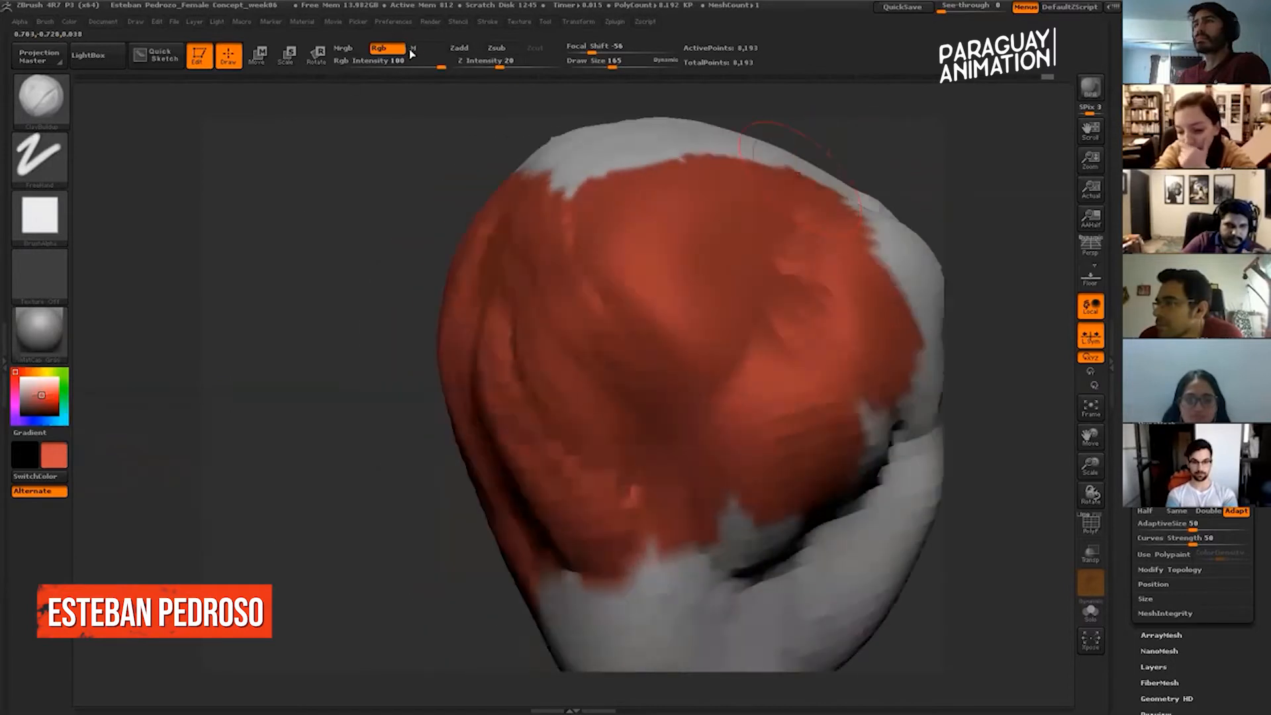
Turn Rgb off and Zadd back on so the brush sculpts without colour.
click(387, 48)
click(457, 50)
drag(295, 227, 380, 195)
mouse_move(799, 181)
mouse_down()
mouse_move(860, 157)
mouse_move(883, 182)
mouse_move(861, 174)
mouse_up()
ctrl+right_drag(860, 174, 863, 146)
mouse_move(863, 182)
mouse_down()
mouse_move(1002, 187)
mouse_move(1049, 392)
mouse_up()
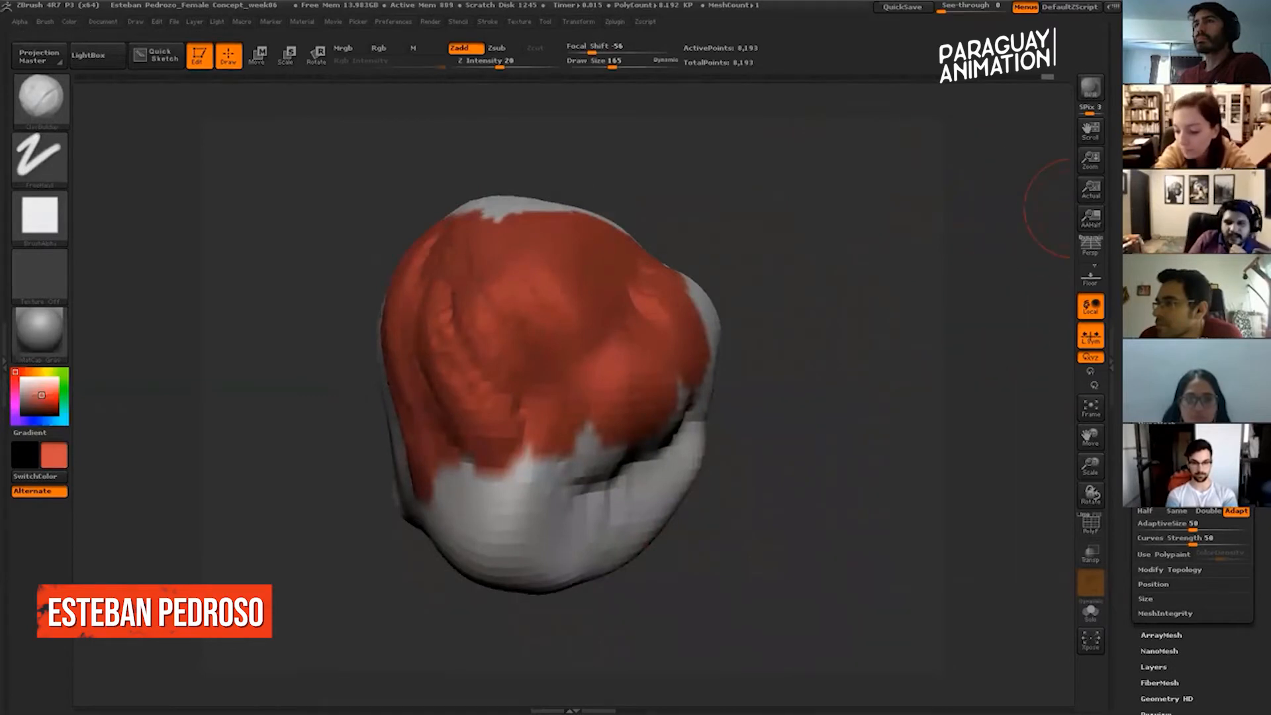
Append a plain sphere as a second subtool to the red and grey sculpted form.
drag(1128, 279, 1128, 388)
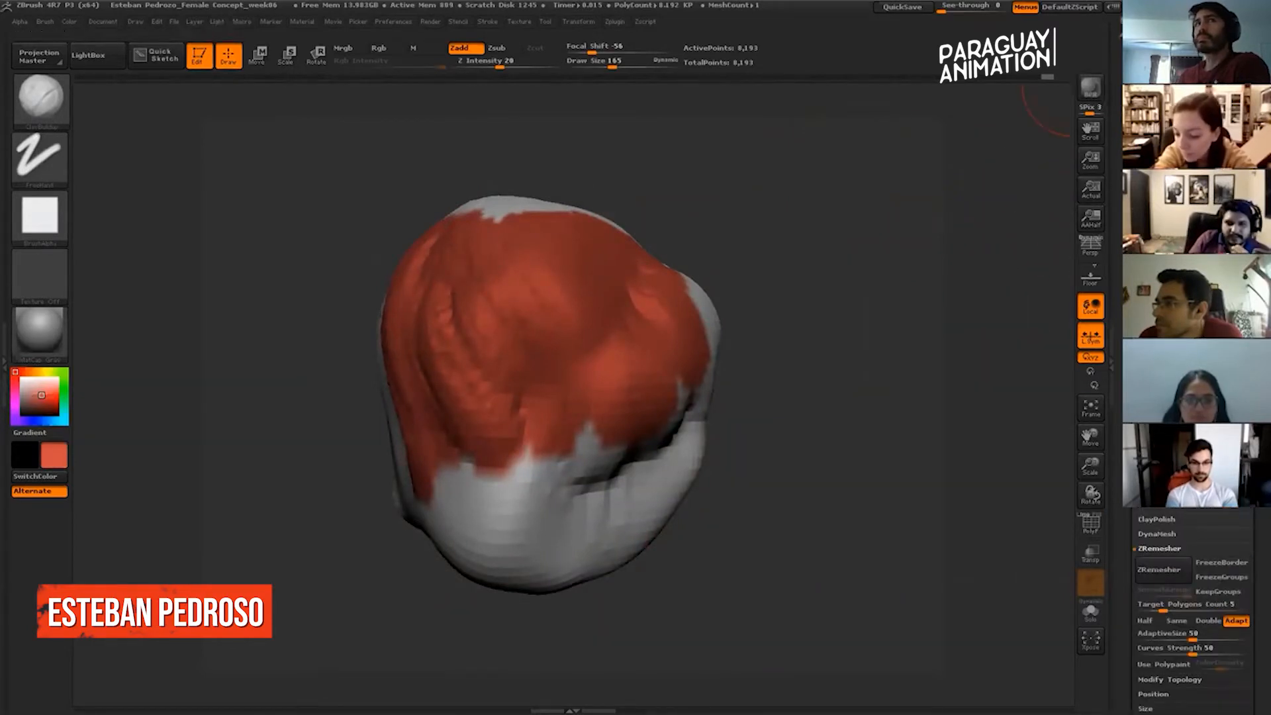
mouse_move(1128, 388)
mouse_down()
mouse_move(1128, 364)
mouse_move(1128, 388)
mouse_up()
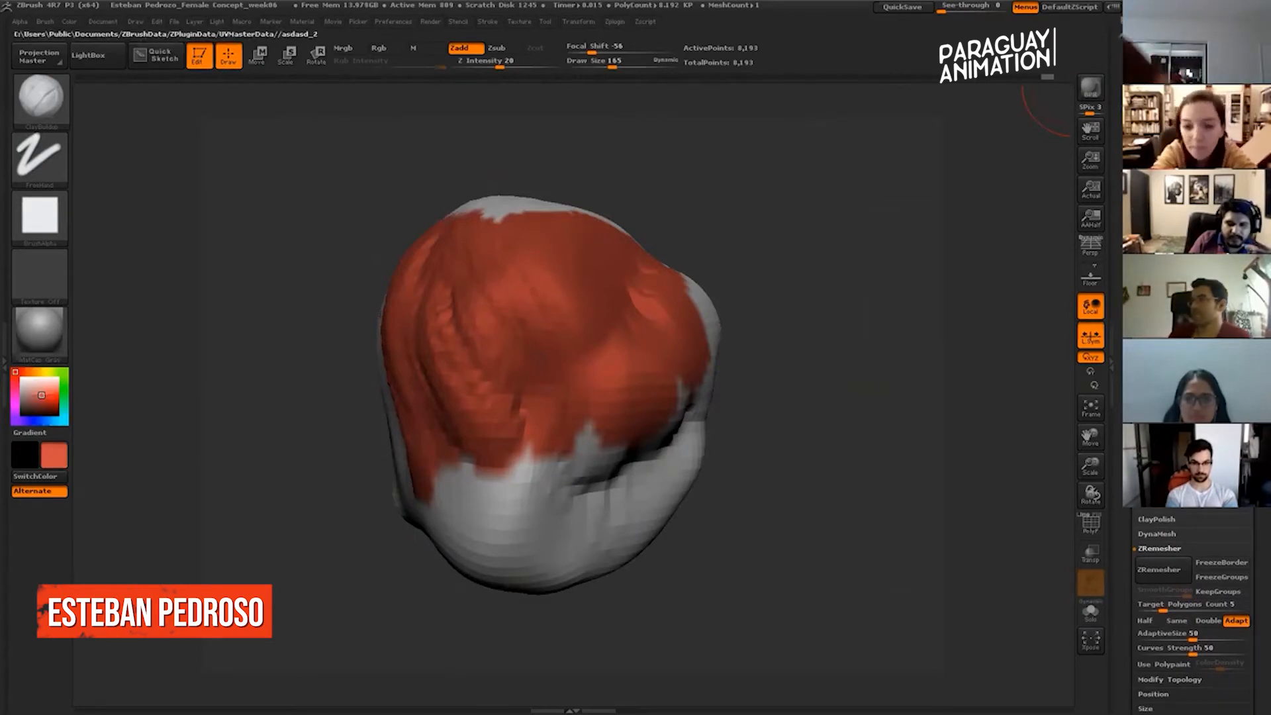
click(1149, 326)
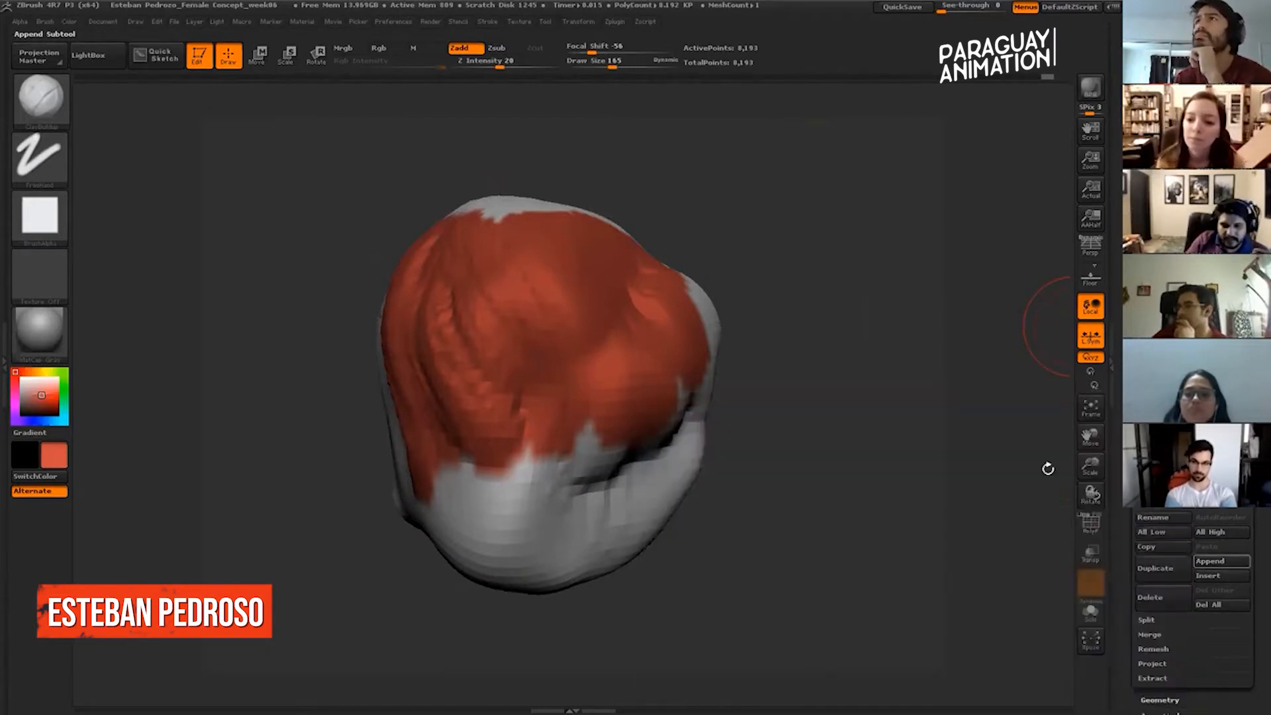
click(1221, 561)
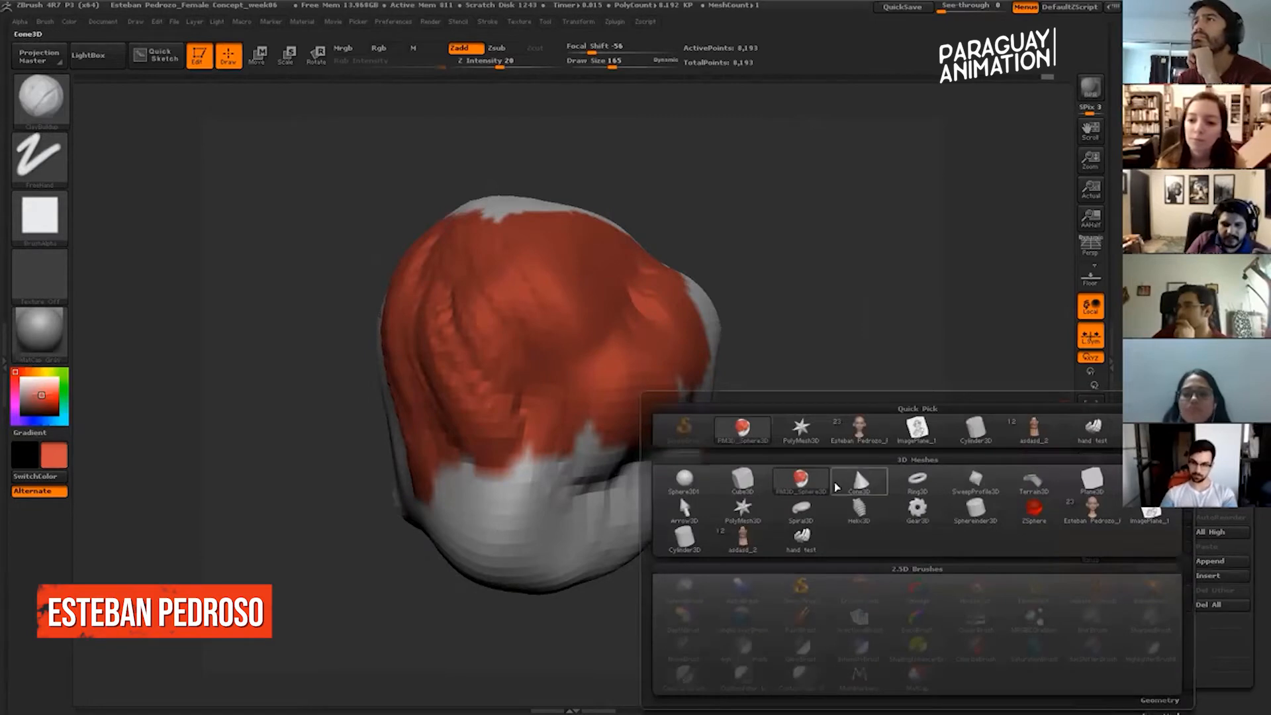
click(801, 481)
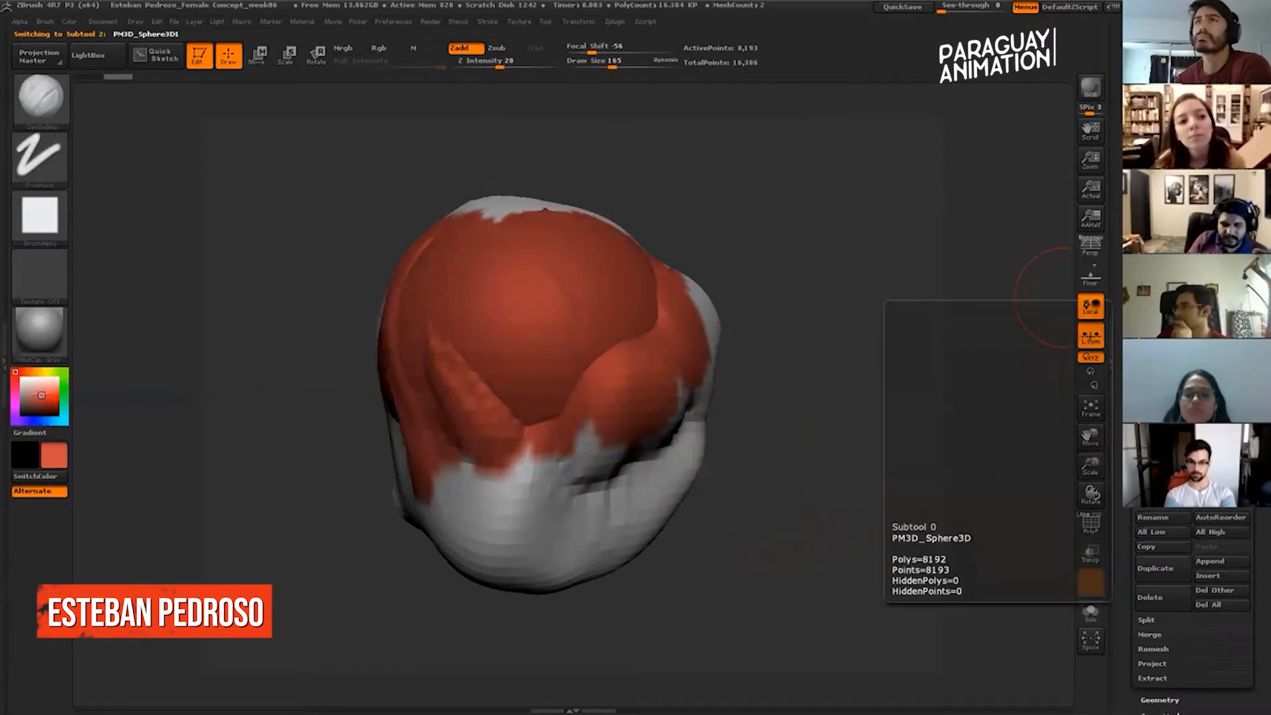
Toggle the subtools' visibility to view the sphere and the sculpted form separately, and show both together again.
click(1243, 309)
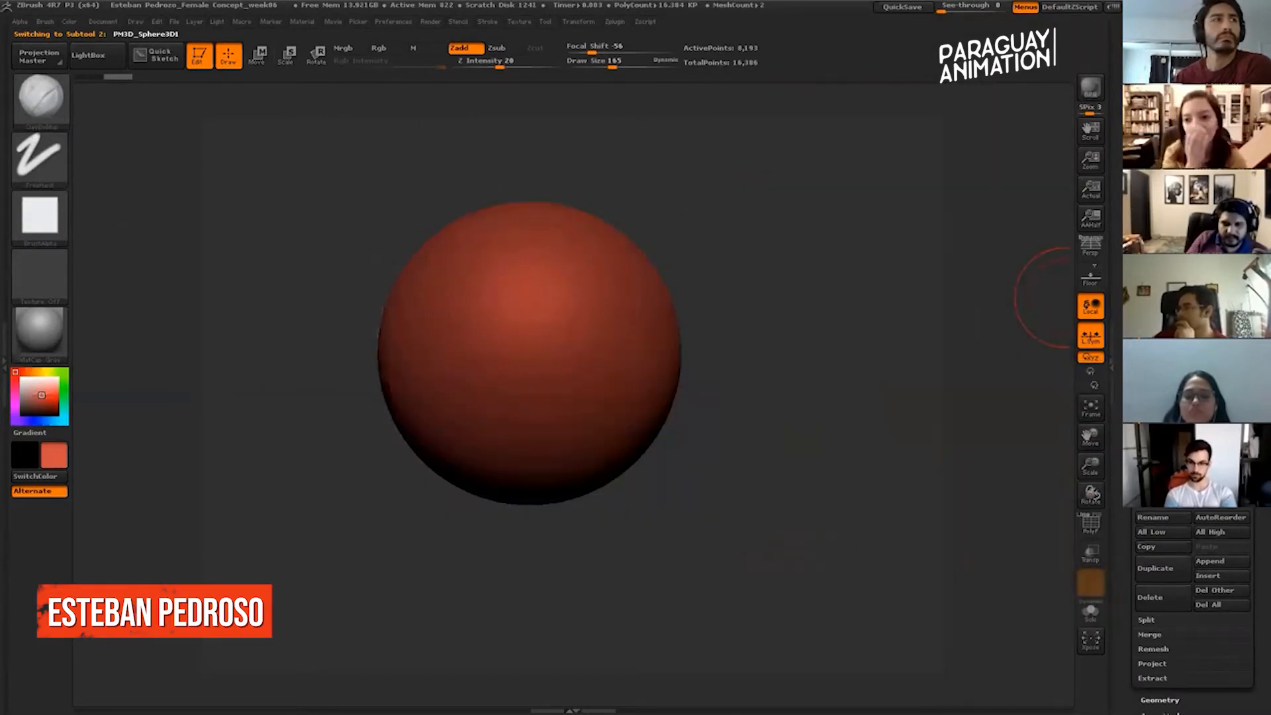
click(1219, 285)
click(1243, 286)
click(1243, 286)
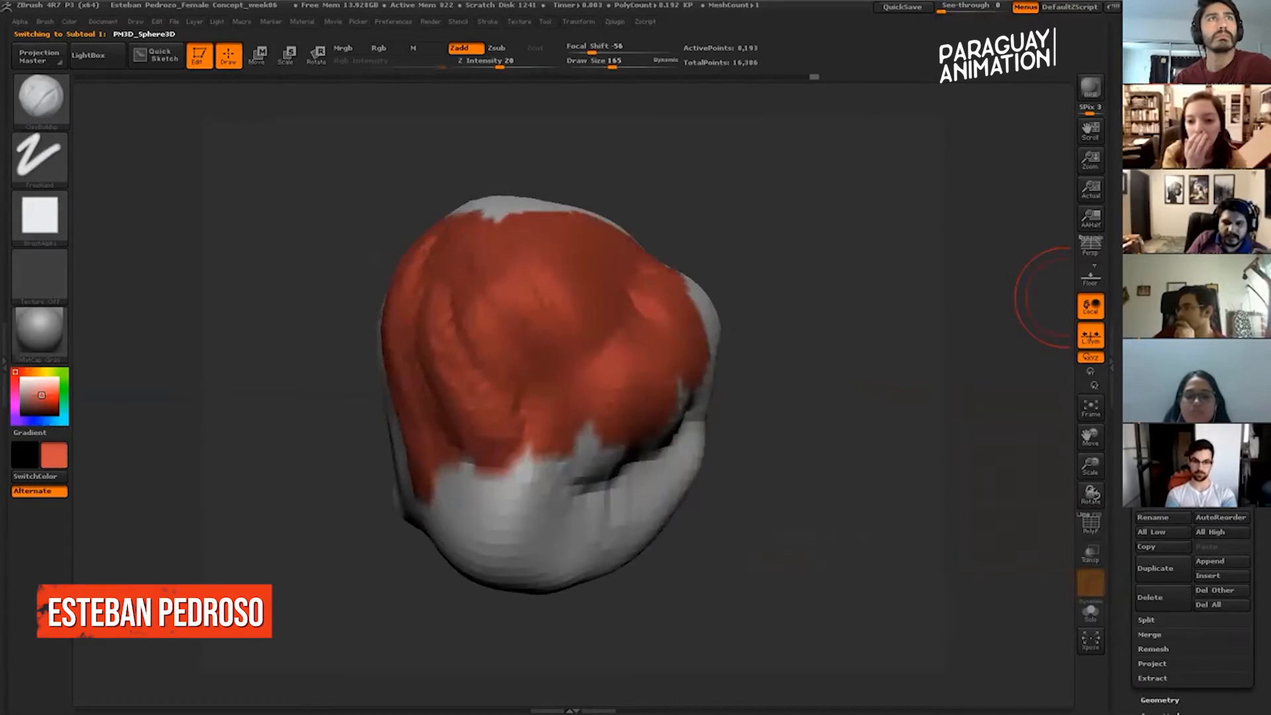
click(1242, 286)
Append another Sphere3D as a third subtool.
mouse_move(1130, 470)
mouse_down()
mouse_move(1129, 78)
mouse_move(1130, 486)
mouse_move(1130, 224)
mouse_move(1130, 305)
mouse_up()
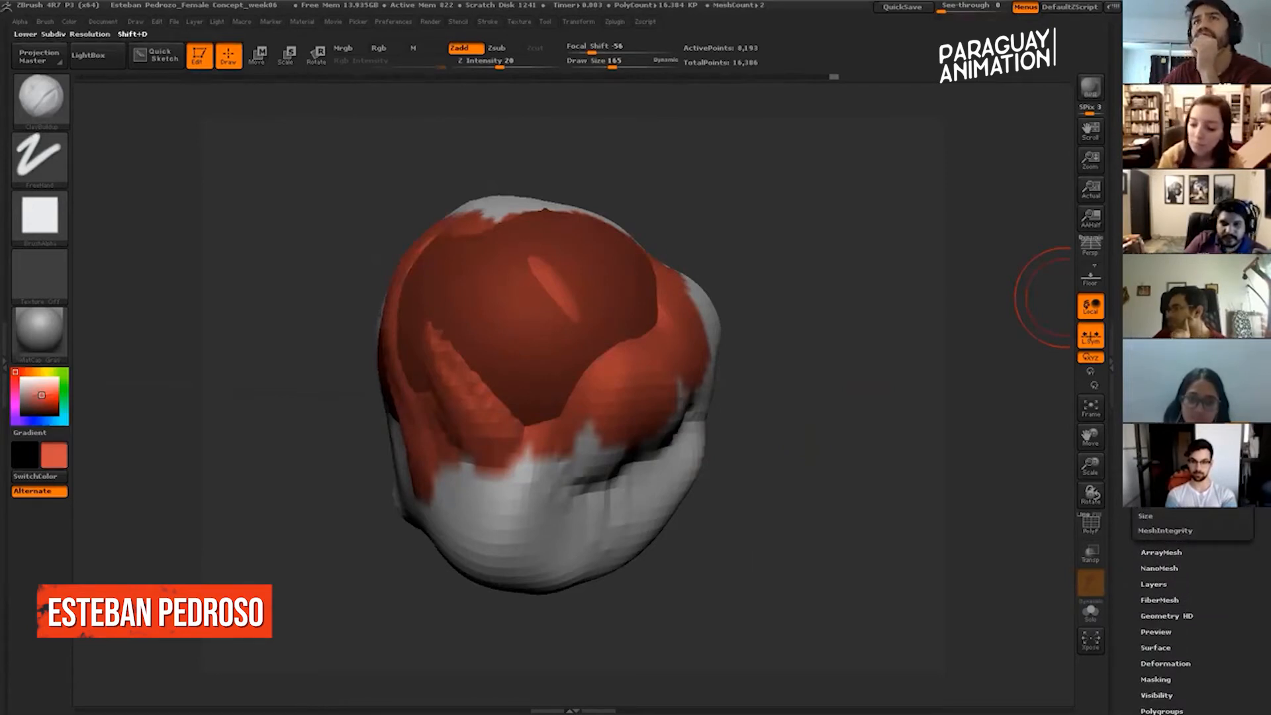
mouse_move(888, 264)
mouse_down()
mouse_move(877, 264)
mouse_move(916, 274)
mouse_move(854, 391)
mouse_move(868, 372)
mouse_move(857, 376)
mouse_move(951, 375)
mouse_move(1050, 345)
mouse_up()
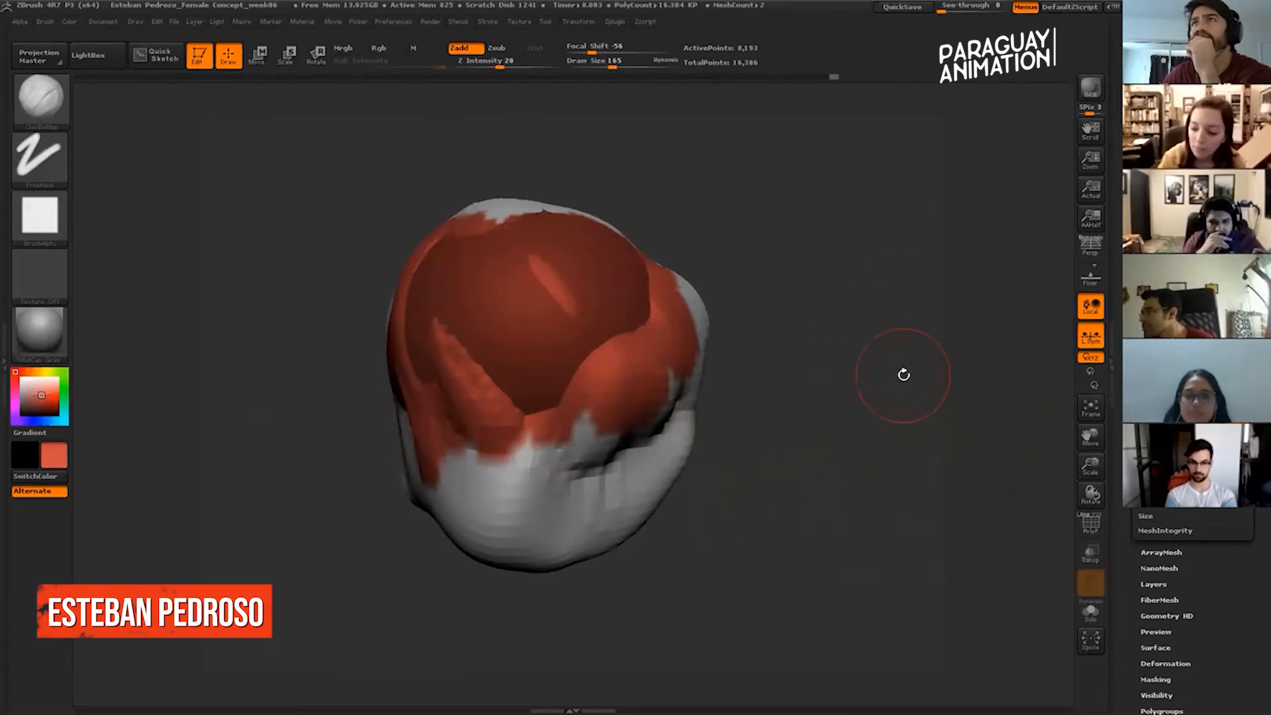
scroll(1192, 603, up, 3)
scroll(1192, 609, up, 1)
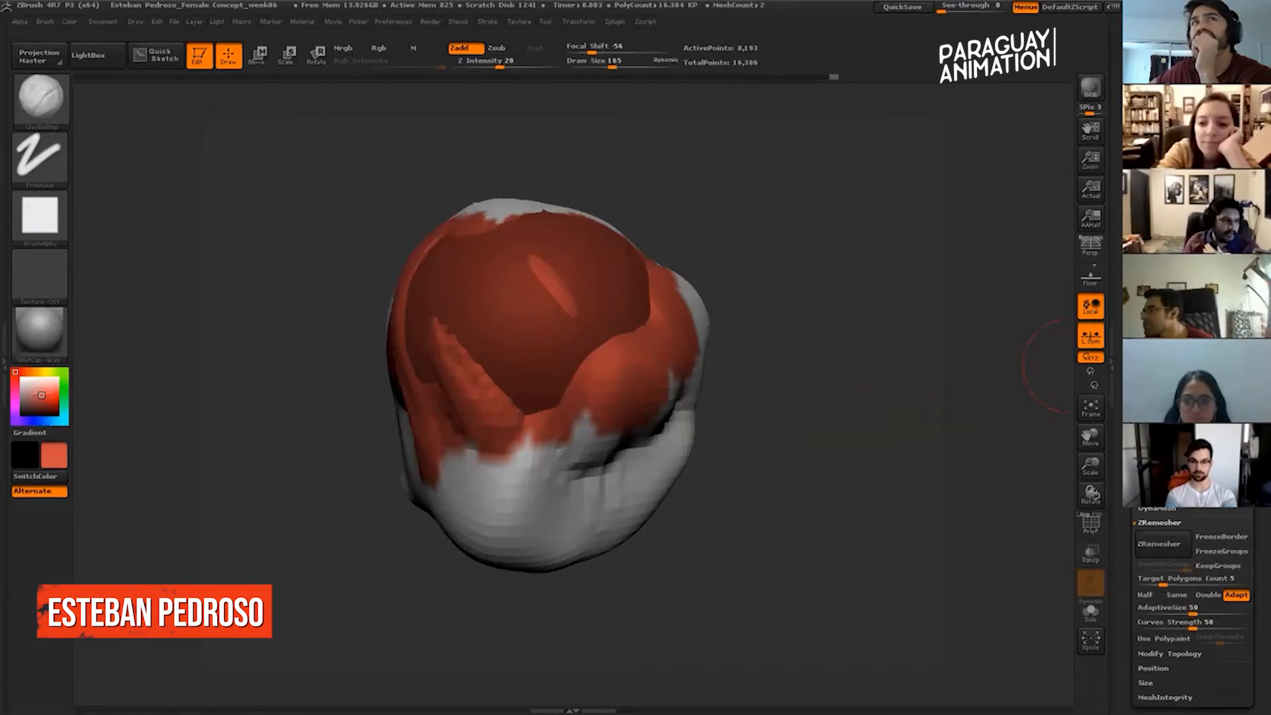
click(1151, 272)
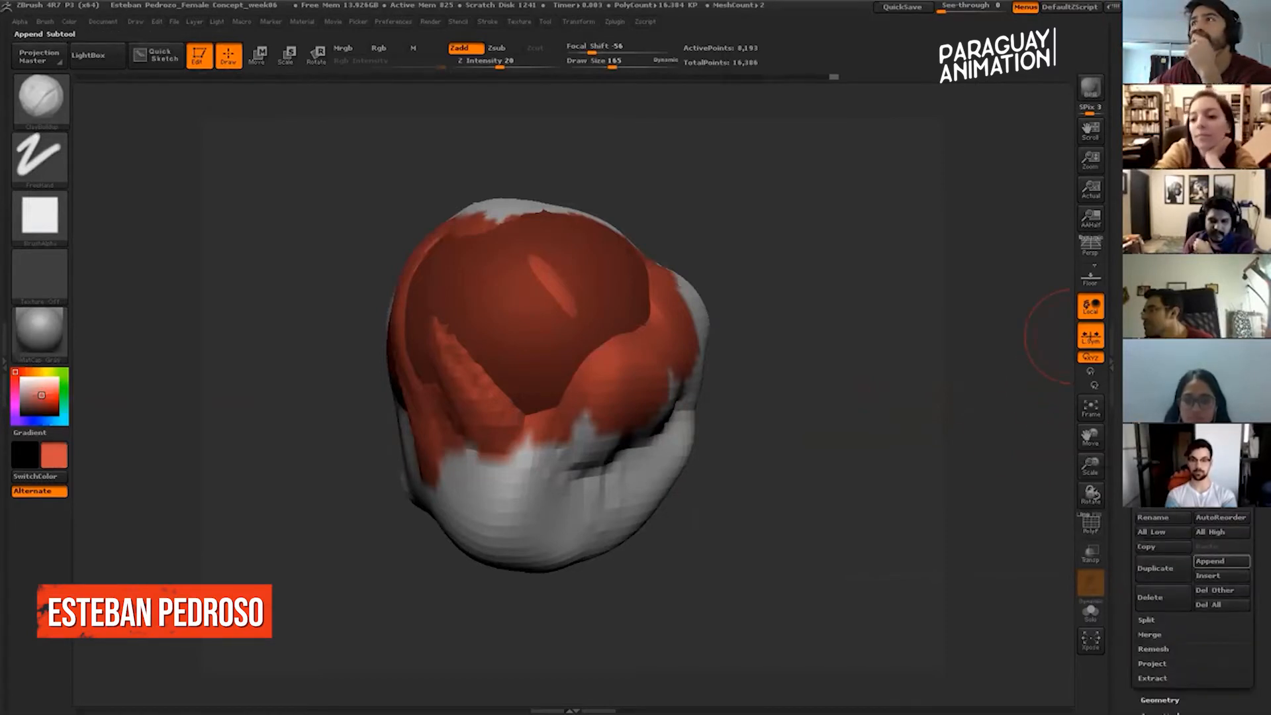
click(1223, 561)
click(1223, 561)
click(1223, 561)
click(1223, 561)
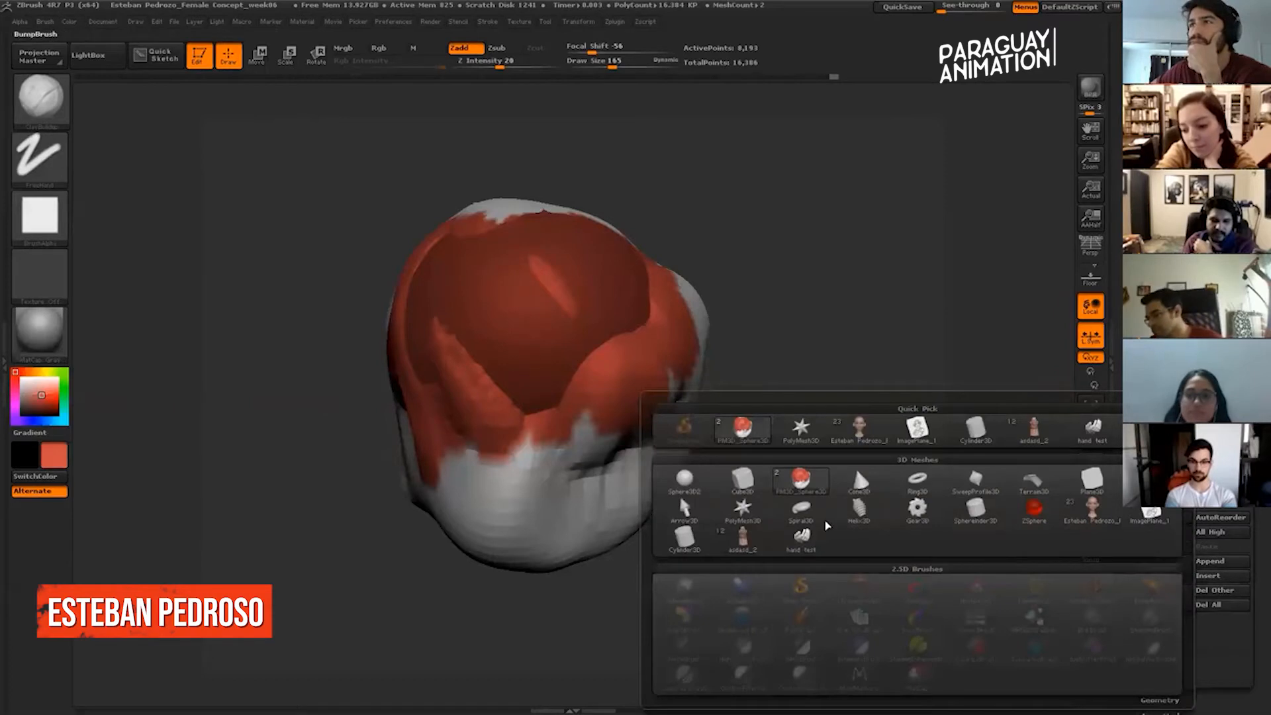
click(684, 483)
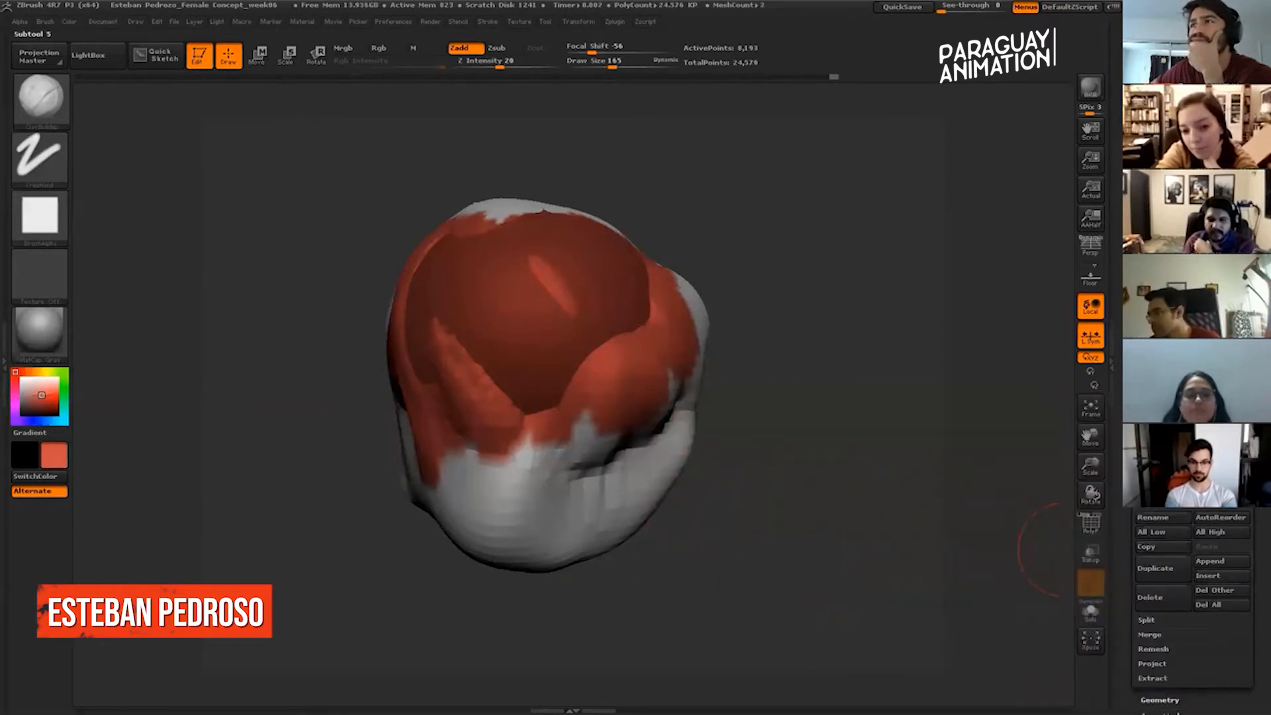
Delete the surplus subtools so only one plain sphere is left, and set the main colour to white.
click(1163, 598)
click(1020, 627)
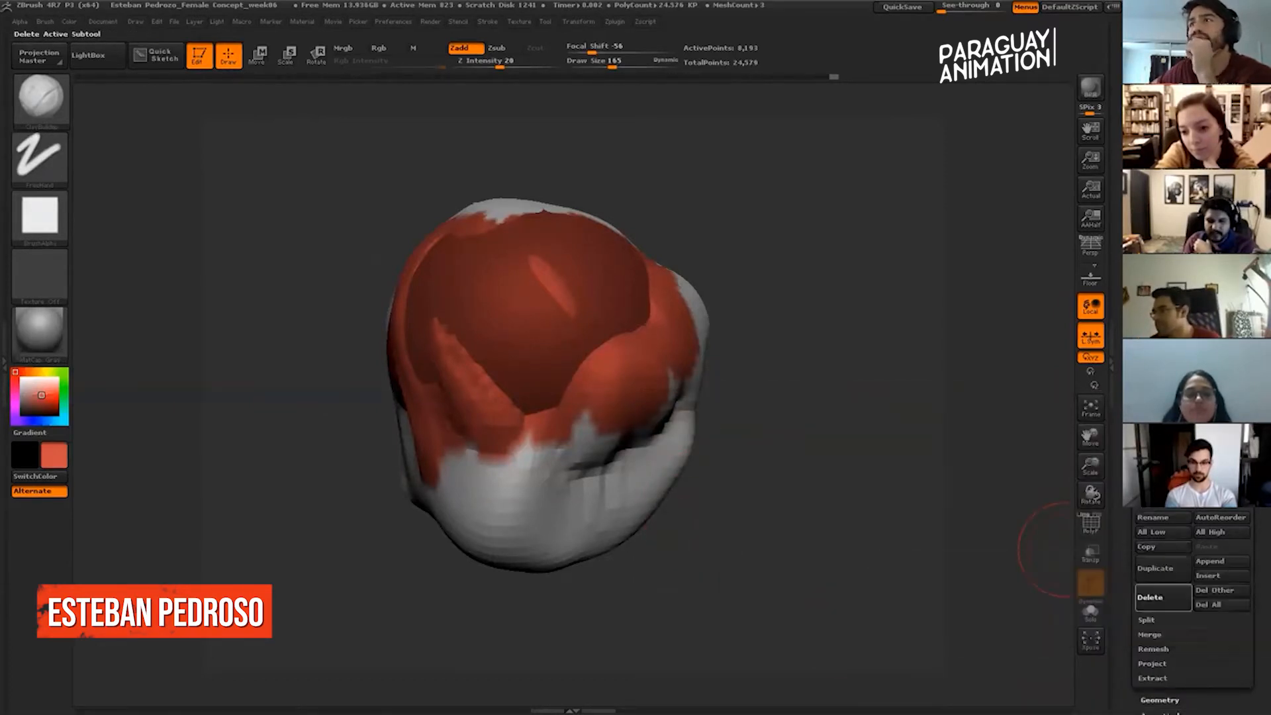
click(1150, 597)
click(1020, 626)
click(22, 377)
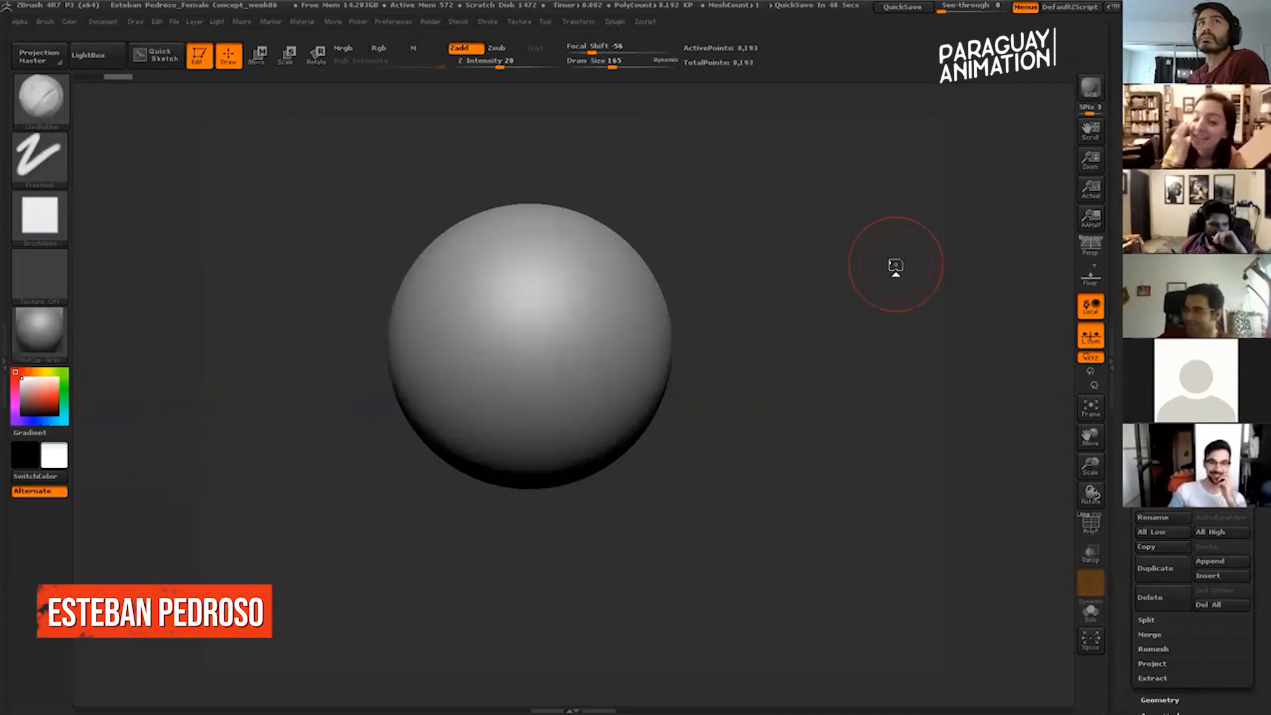
Raise the brush's Draw Size to 434 for the sphere, and switch L.Sym off and on again.
drag(605, 61, 623, 62)
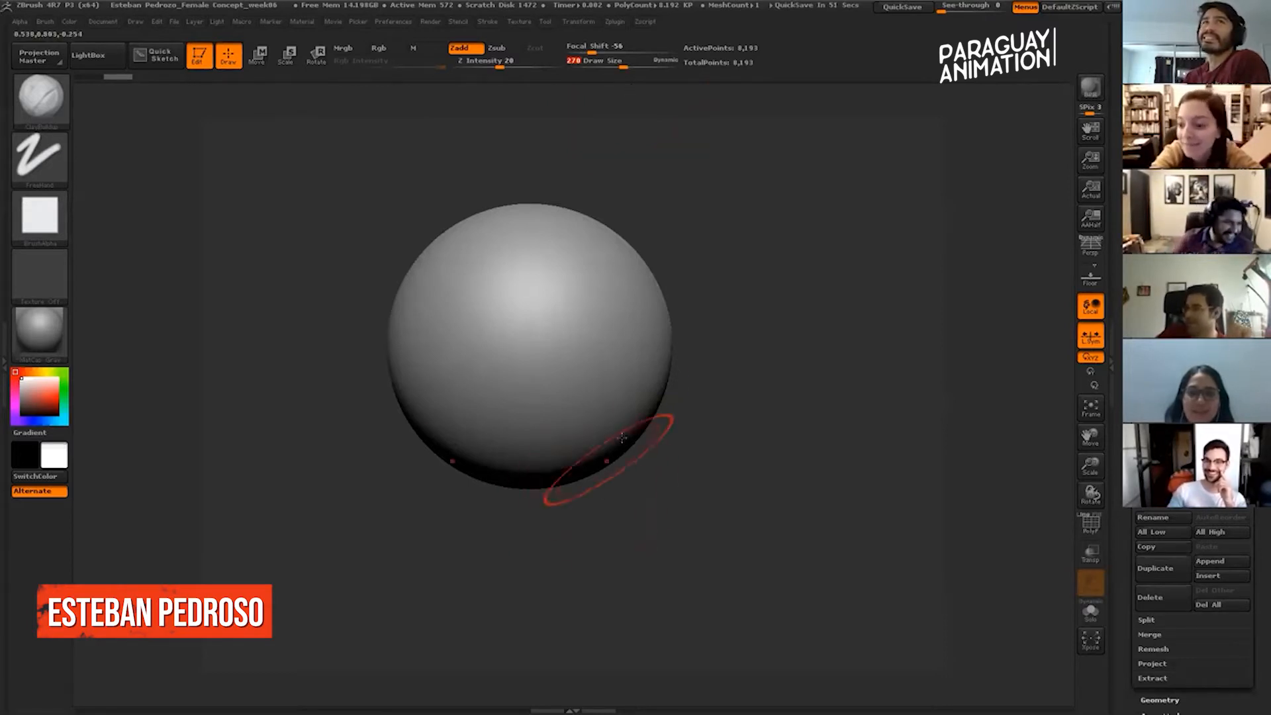
drag(623, 65, 628, 65)
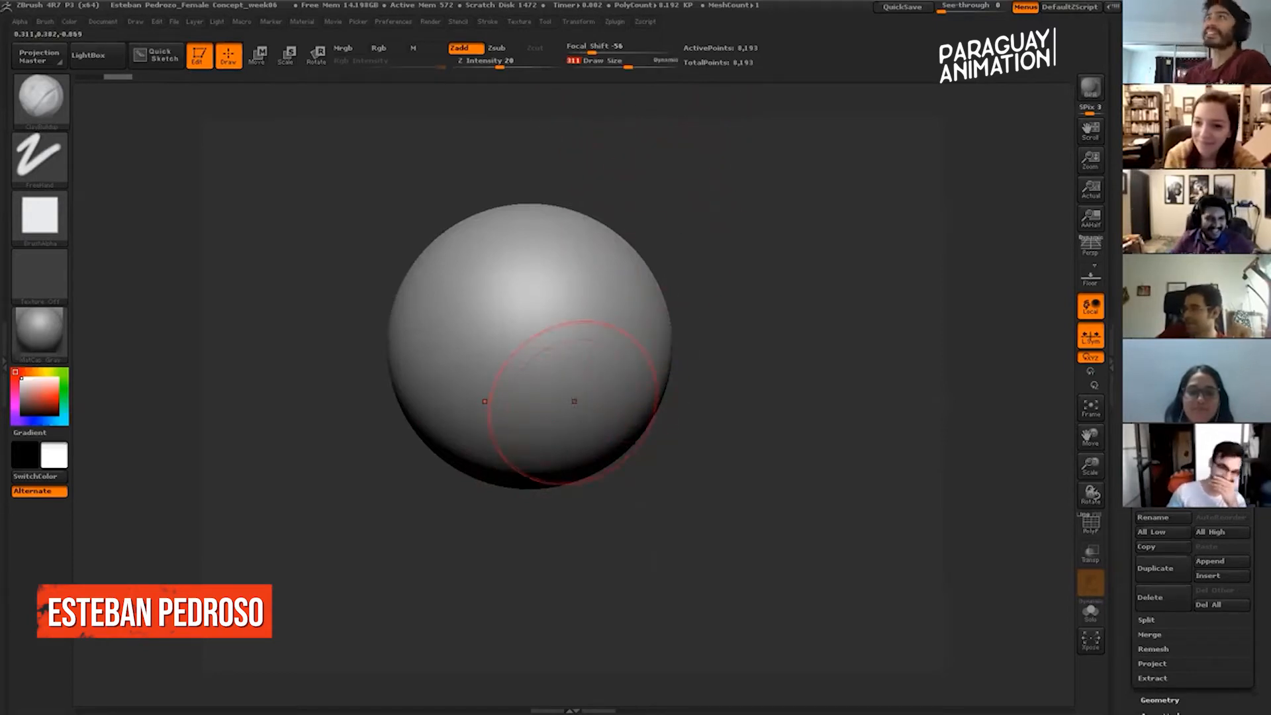
alt+drag(743, 275, 715, 298)
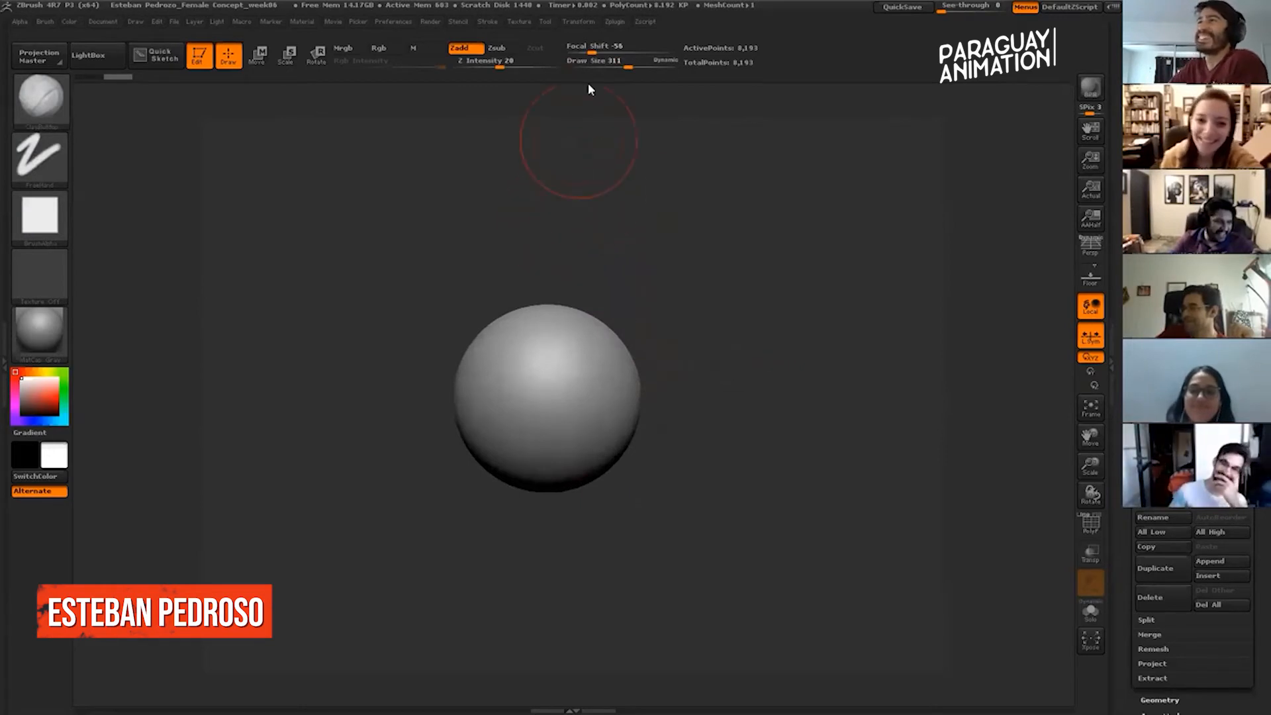
drag(628, 65, 639, 64)
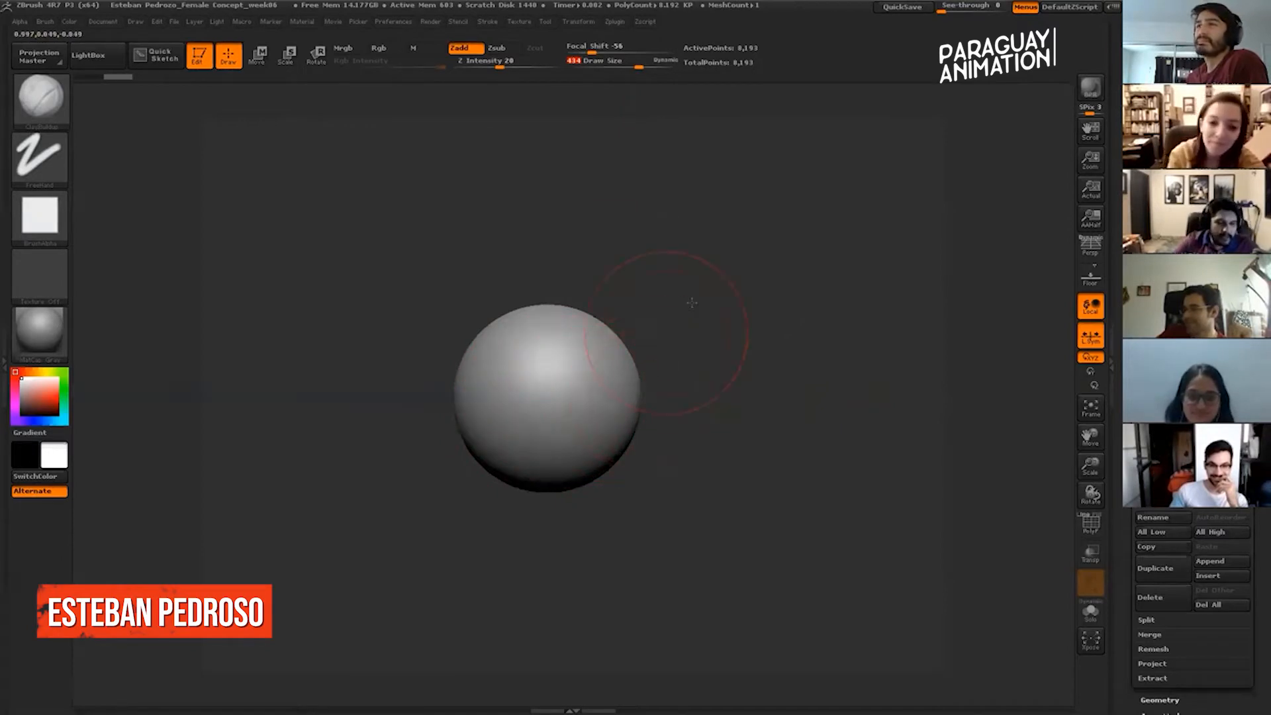
alt+drag(695, 303, 704, 316)
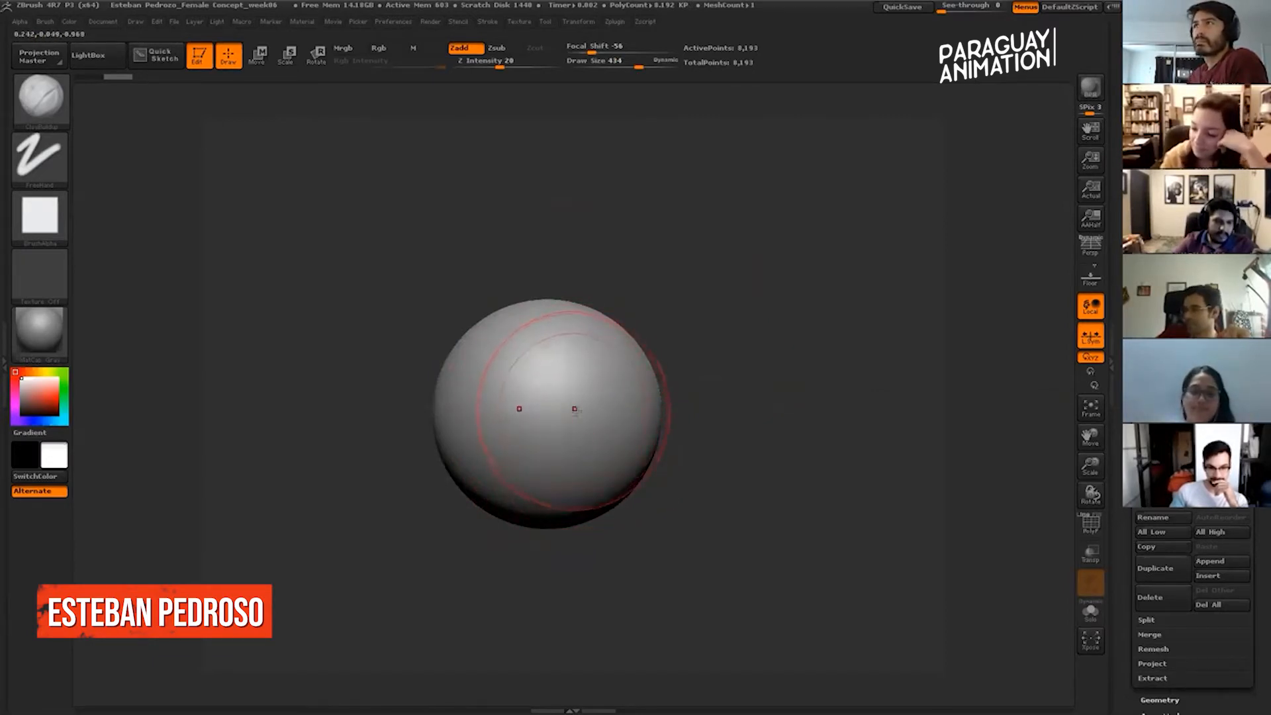
click(1092, 337)
click(1092, 336)
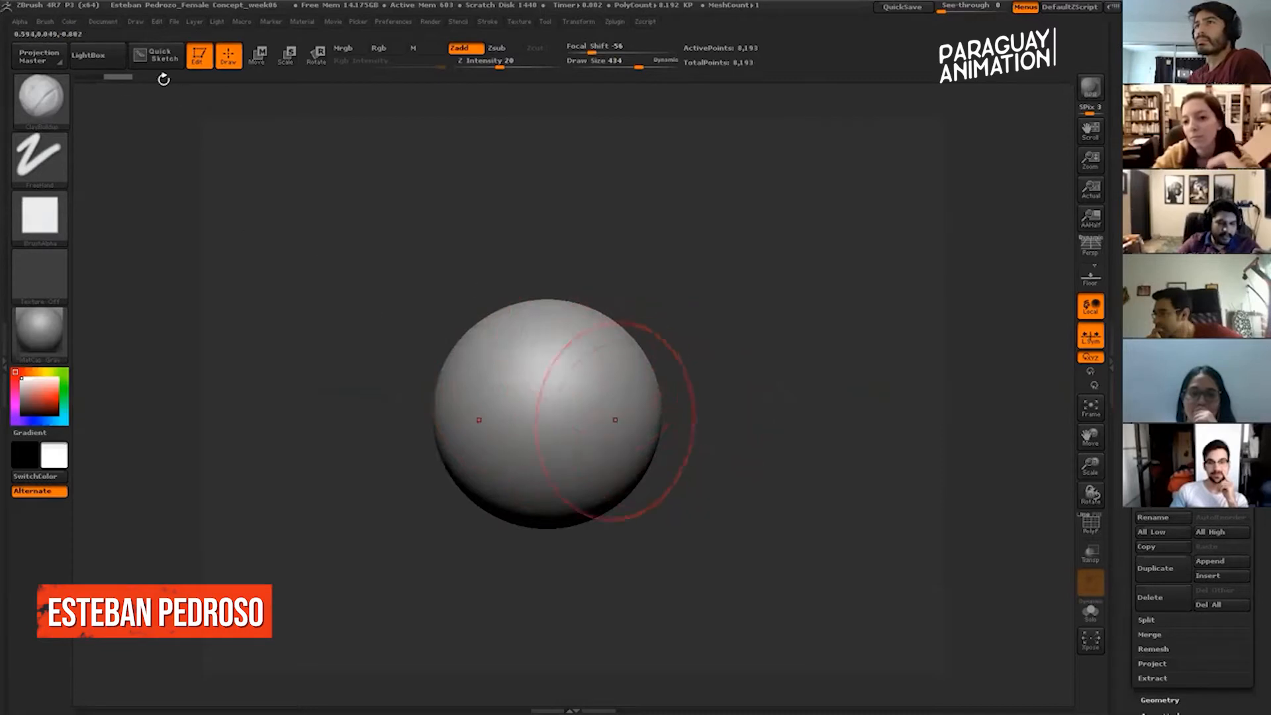
Select the Move Topological brush at Draw Size 530 and pull the sphere's lower part down into an elongated head shape.
key(b)
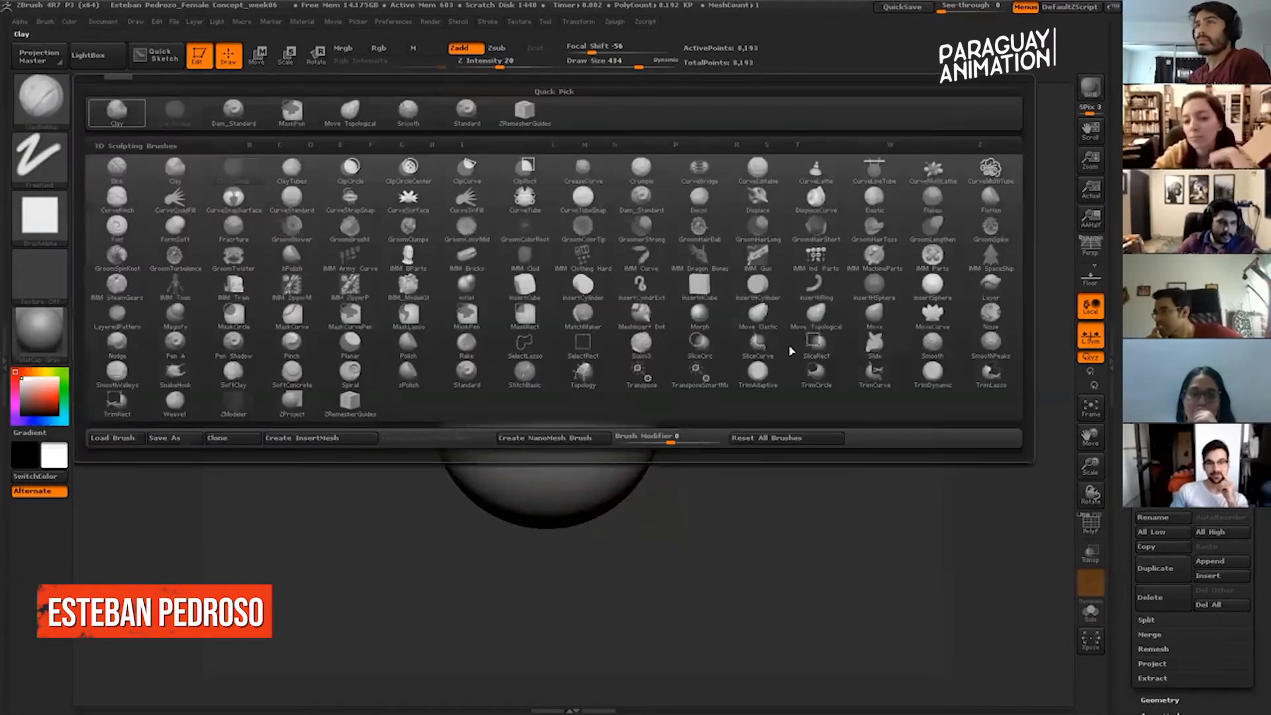
click(647, 68)
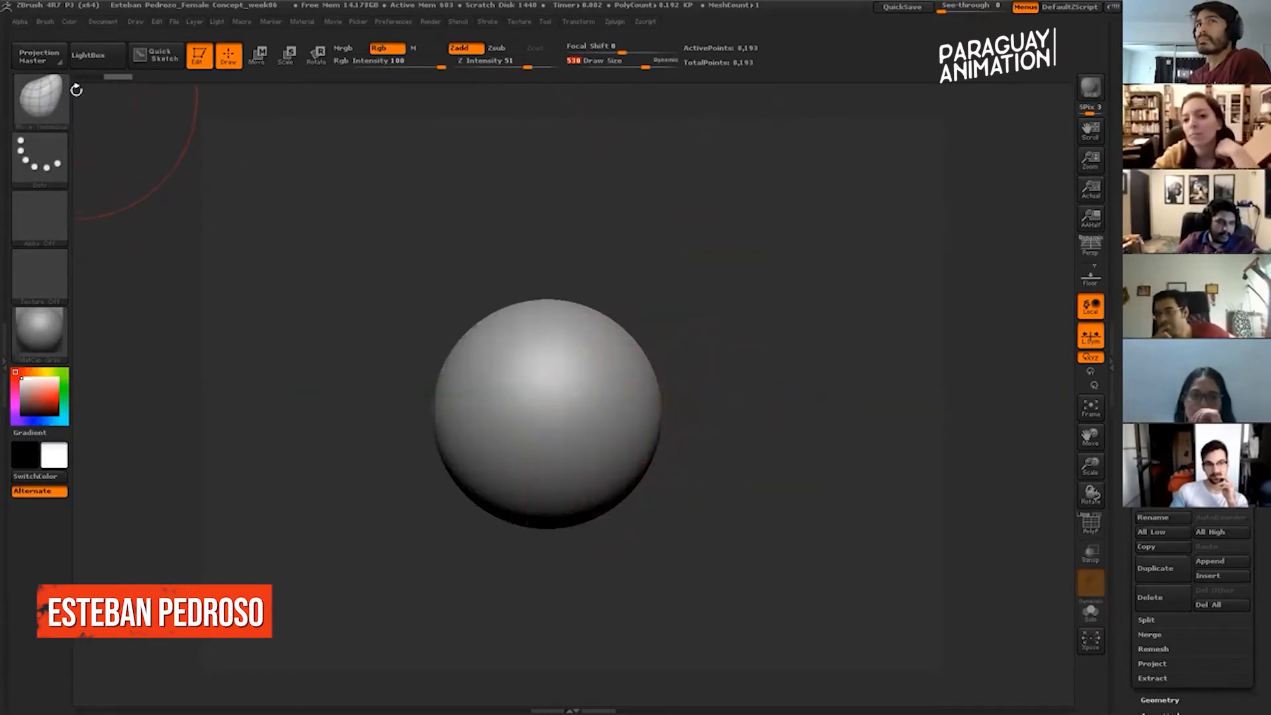
mouse_move(597, 498)
mouse_down()
mouse_move(621, 534)
mouse_move(647, 512)
mouse_move(616, 551)
mouse_move(741, 429)
mouse_up()
alt+drag(837, 349, 775, 242)
drag(560, 474, 568, 488)
drag(441, 515, 497, 505)
mouse_move(605, 346)
shift+mouse_down()
mouse_move(667, 344)
mouse_move(749, 316)
shift+mouse_up()
Set Draw Size to 741, push out the back of the head and taper the chin, undoing the stray last change.
drag(653, 67, 662, 66)
mouse_move(846, 212)
alt+mouse_down()
mouse_move(775, 311)
mouse_move(799, 342)
mouse_move(864, 370)
alt+mouse_up()
click(1161, 700)
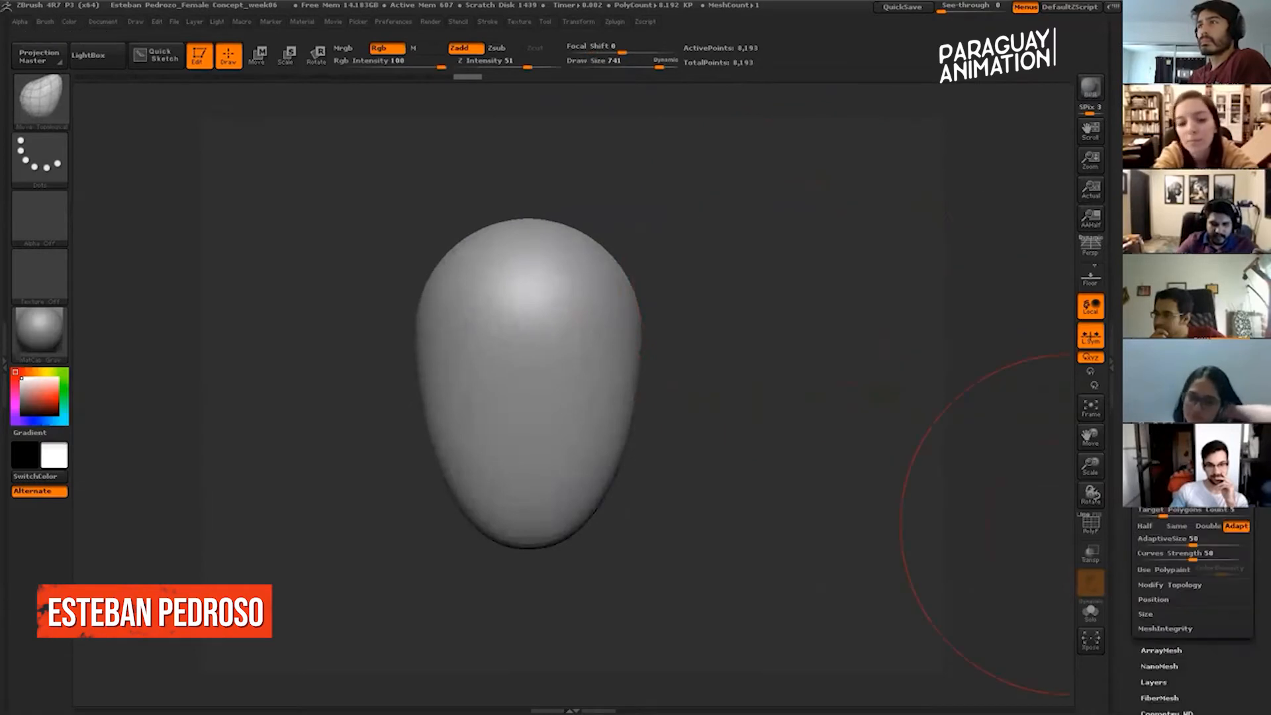
shift+drag(729, 265, 632, 280)
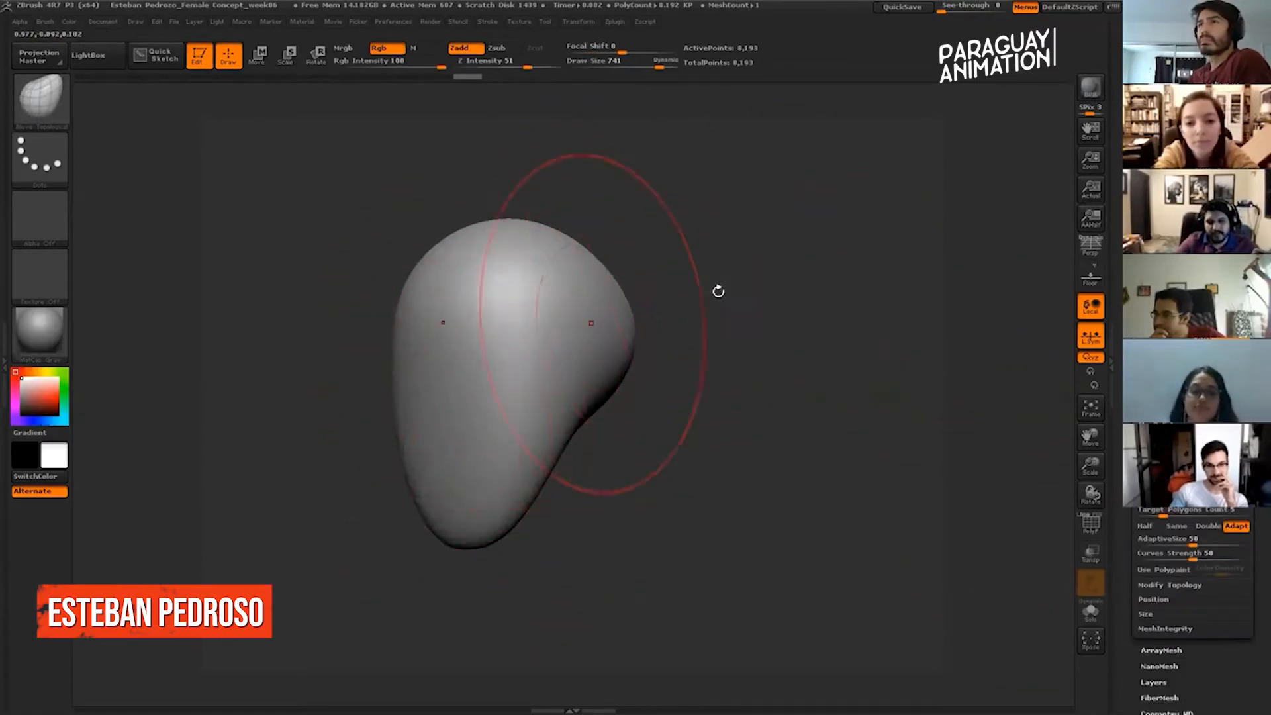
shift+drag(554, 355, 582, 317)
drag(634, 366, 630, 387)
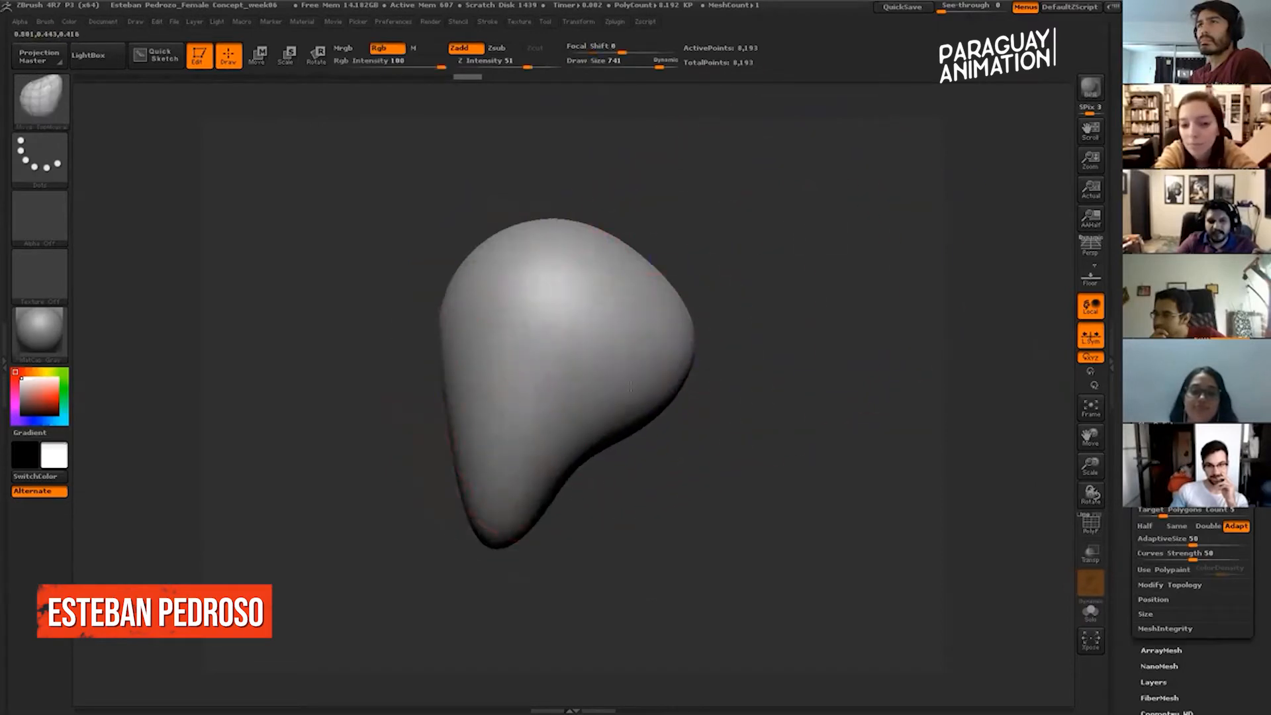
mouse_move(632, 274)
mouse_down()
mouse_move(536, 310)
mouse_move(530, 278)
mouse_up()
mouse_move(867, 196)
shift+mouse_down()
mouse_move(800, 213)
mouse_move(742, 265)
shift+mouse_up()
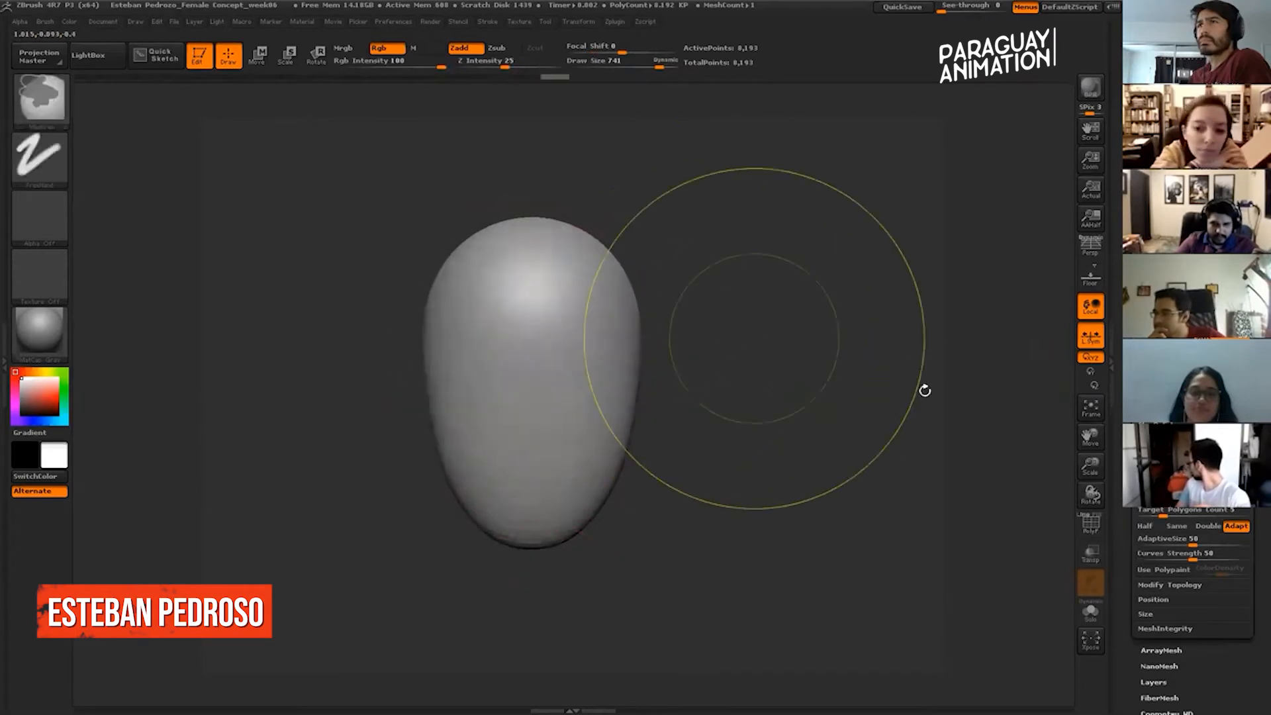
key(ctrl+z)
shift+drag(900, 377, 762, 338)
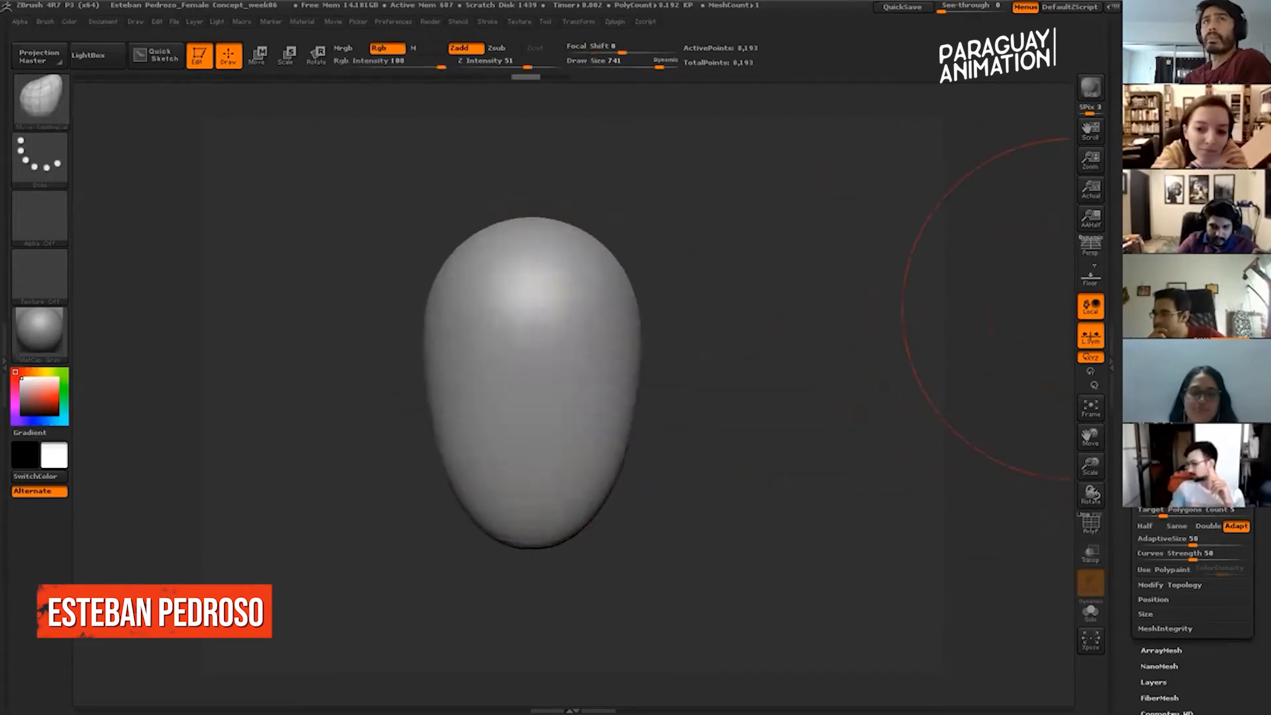
Remesh the head with DynaMesh at resolution 24 and again at resolution 16.
click(1155, 424)
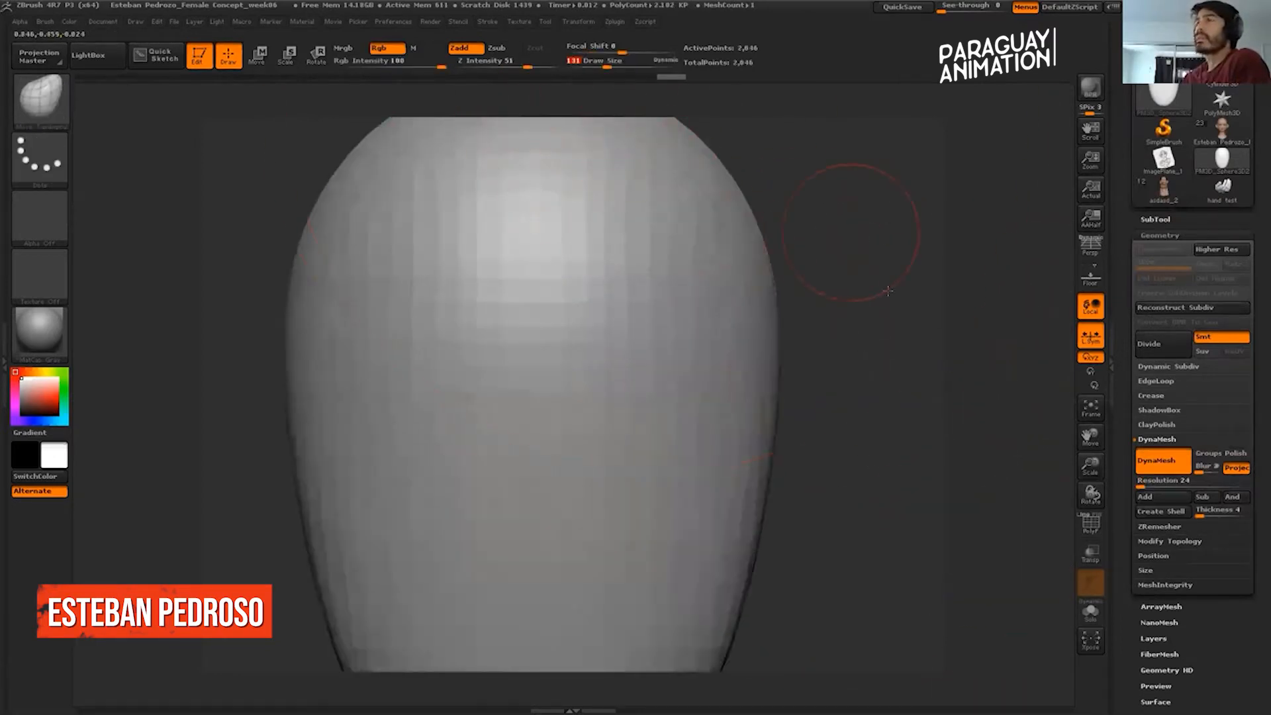
drag(888, 290, 977, 413)
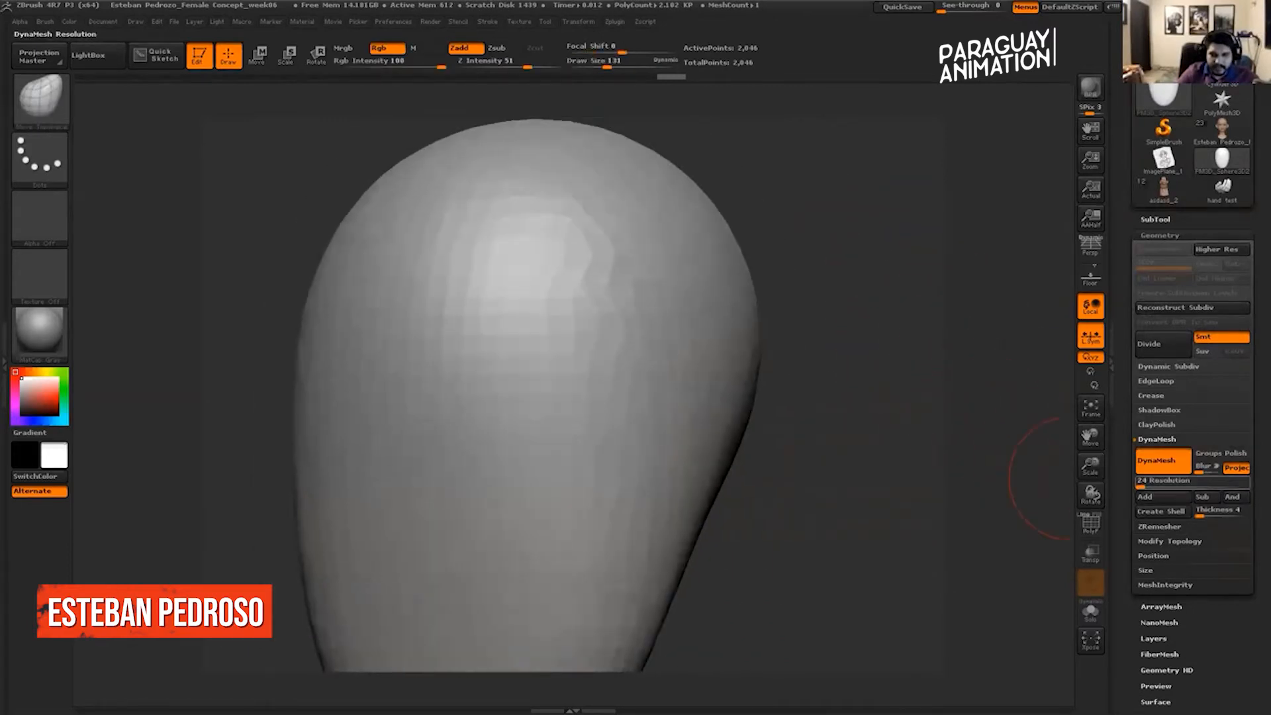
key(Return)
ctrl+drag(829, 352, 994, 443)
ctrl+drag(829, 324, 700, 375)
alt+drag(929, 383, 822, 240)
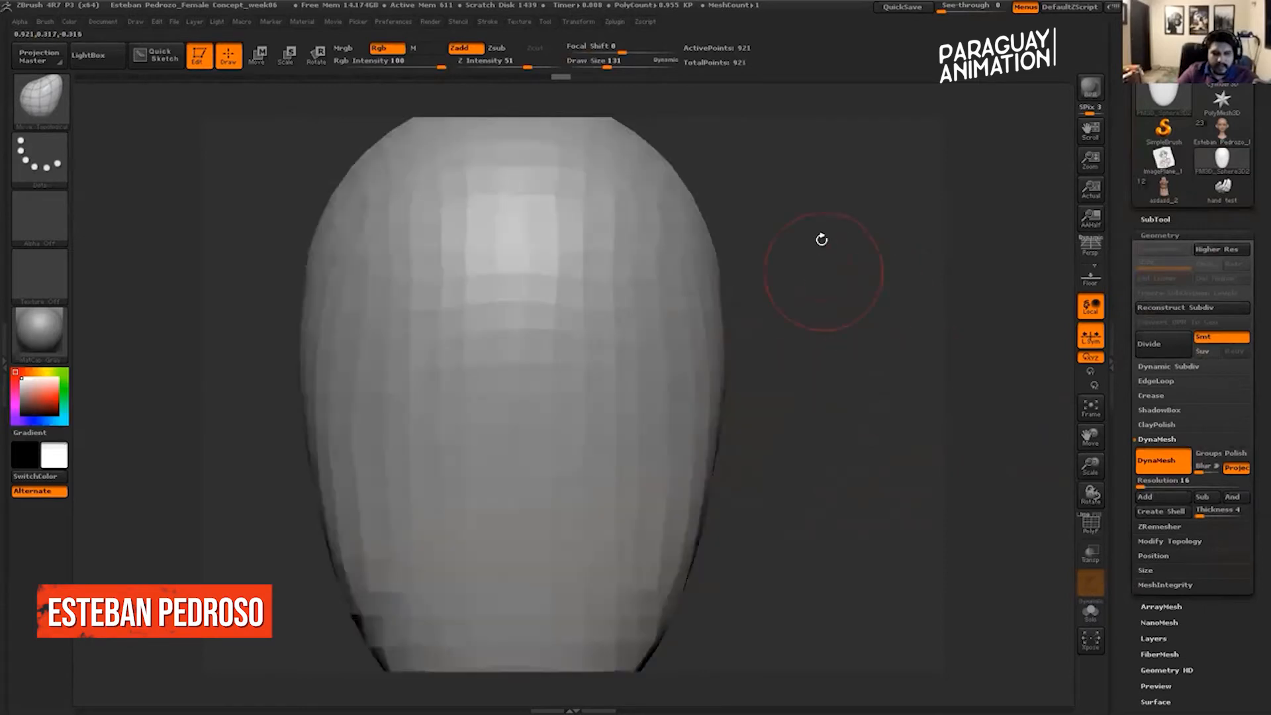
Show the polyframe on the remeshed head to examine its grid, hide it again and frame the whole head.
click(1091, 523)
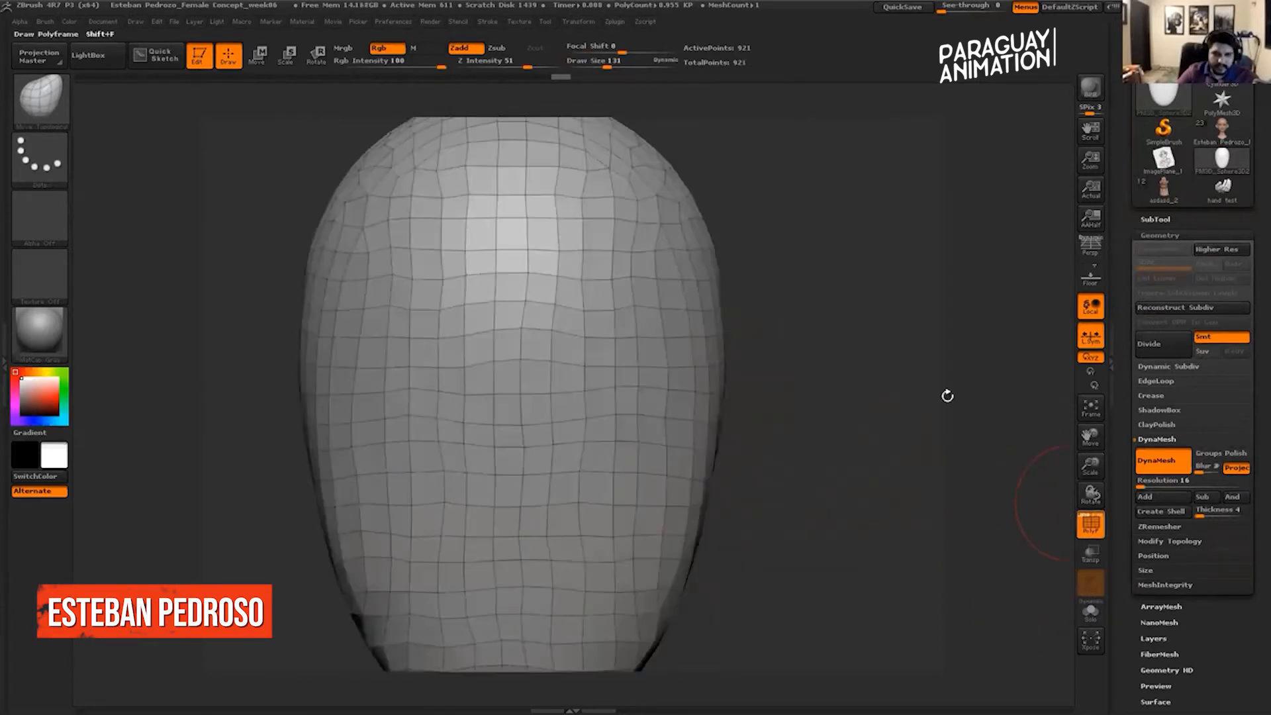
key(shift+f)
key(f)
Stretch both sides of the head far outward with Move Topological at Draw Size 451, and set Draw Size to 238.
click(623, 61)
mouse_move(762, 205)
mouse_down()
mouse_move(832, 259)
mouse_move(605, 262)
mouse_up()
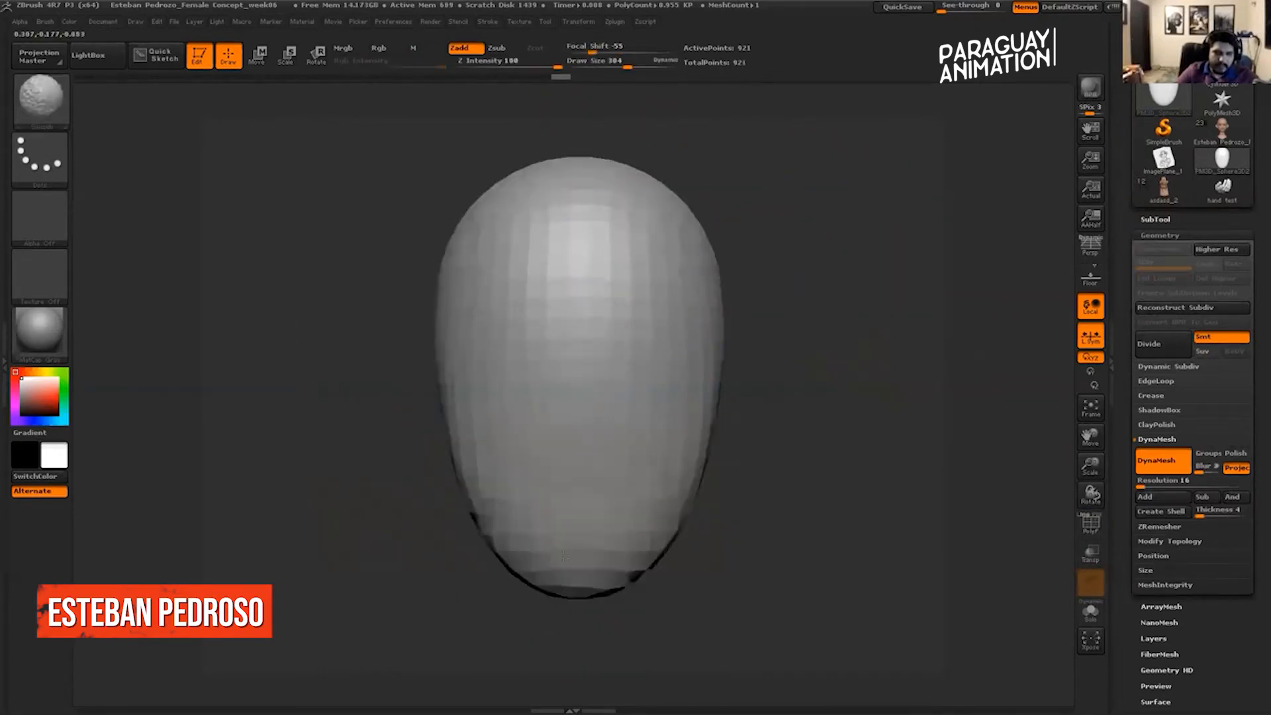
alt+drag(868, 256, 739, 272)
click(640, 62)
mouse_move(704, 358)
mouse_down()
mouse_move(612, 265)
mouse_move(785, 258)
mouse_up()
drag(953, 254, 638, 296)
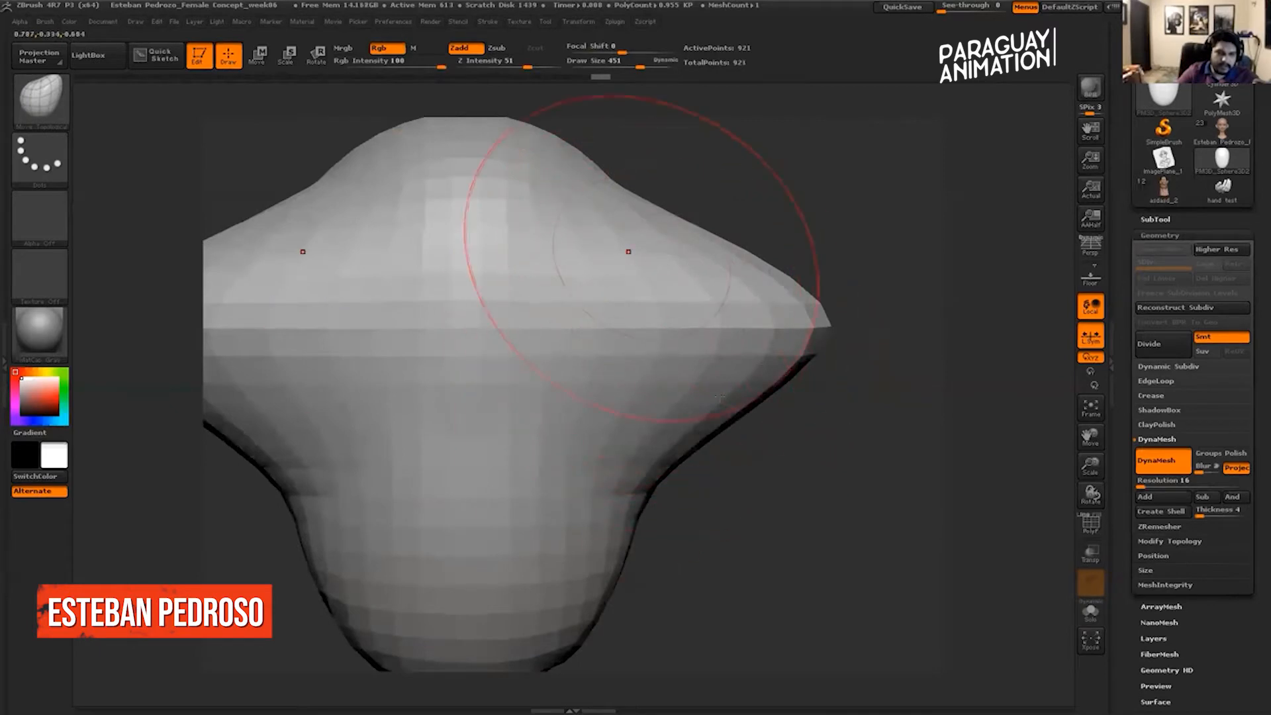
drag(637, 64, 619, 65)
drag(817, 157, 596, 253)
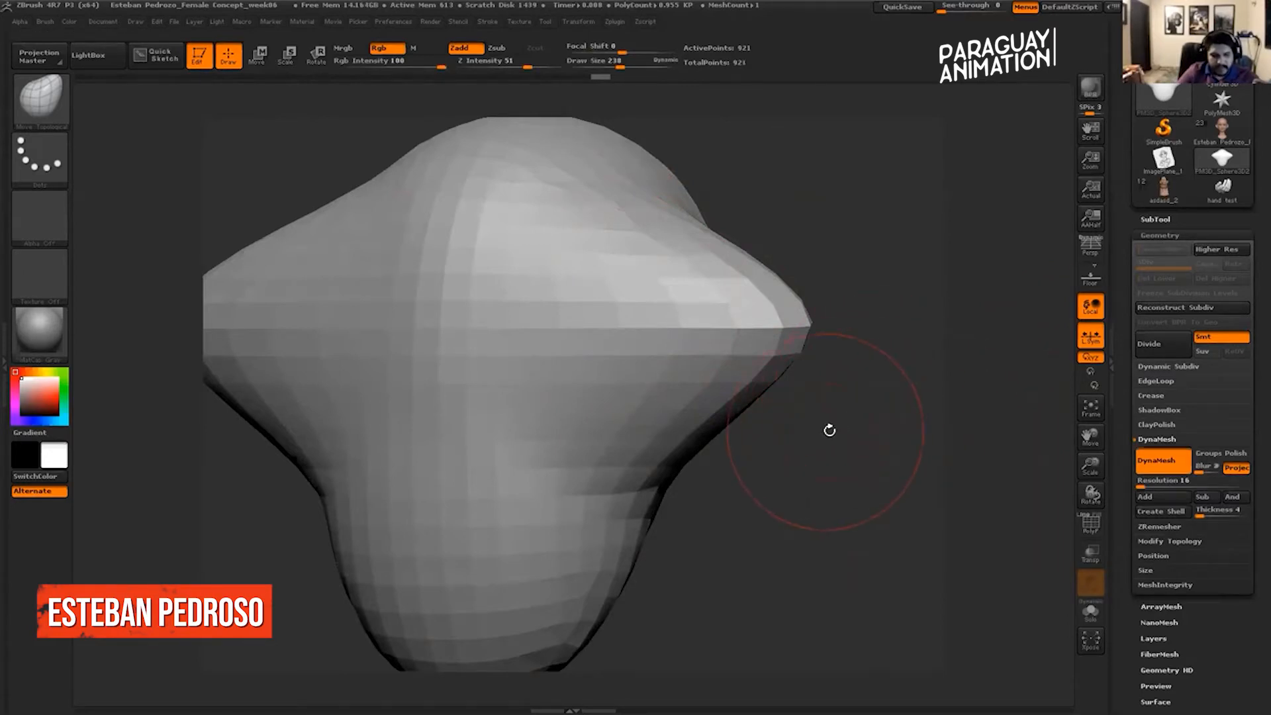
Remesh the stretched head with DynaMesh at resolution 16 and show the polyframe.
key(ctrl)
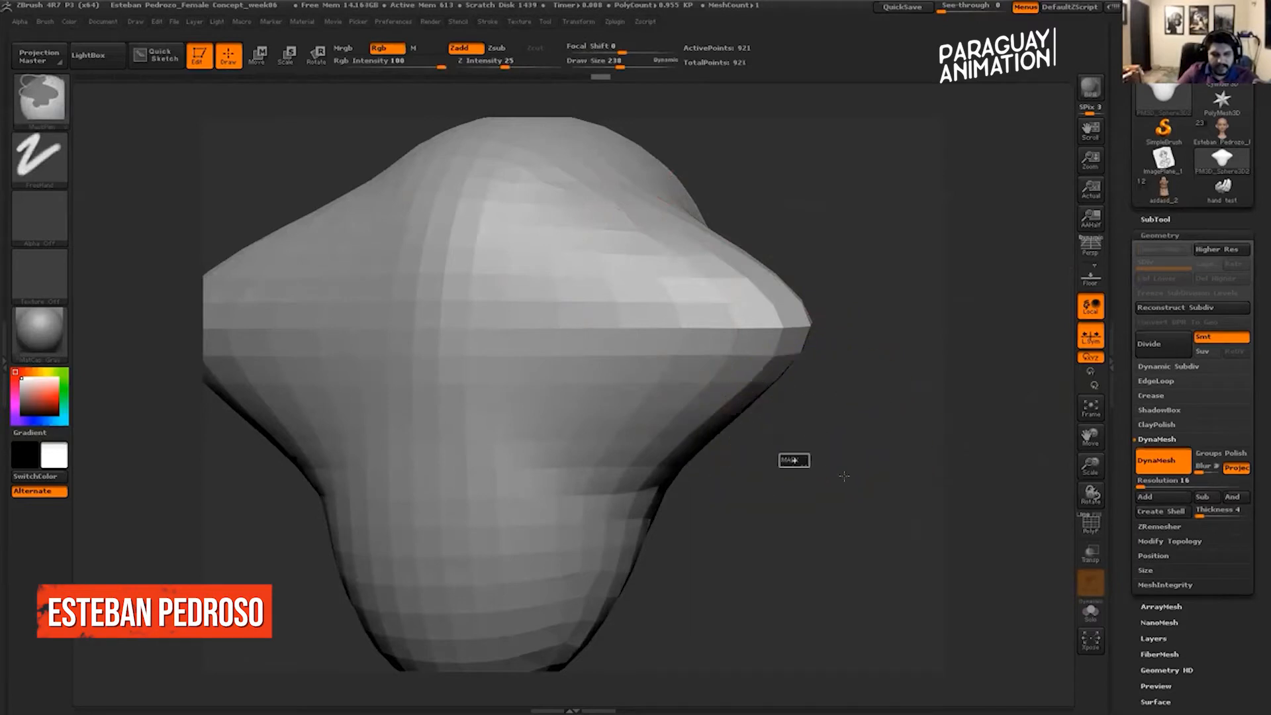
mouse_move(913, 465)
ctrl+mouse_down()
mouse_move(933, 468)
mouse_move(836, 463)
mouse_move(935, 468)
mouse_move(856, 490)
mouse_move(908, 491)
ctrl+mouse_up()
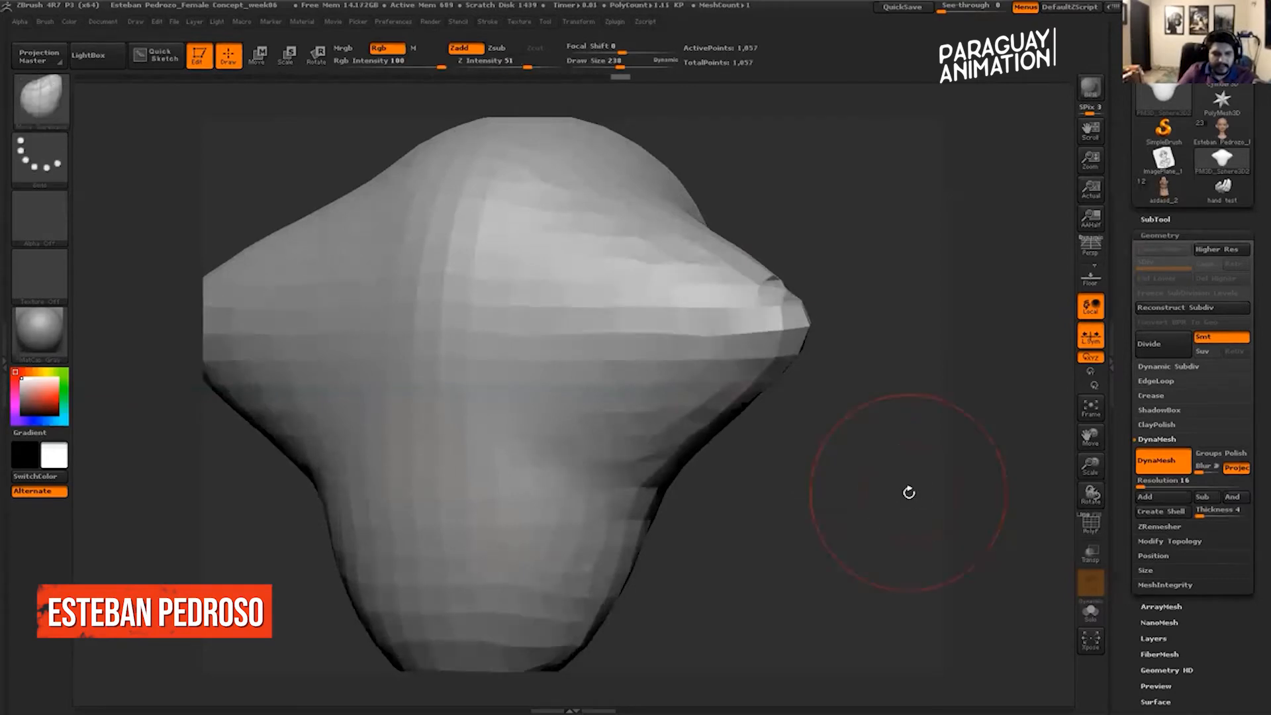
key(shift+f)
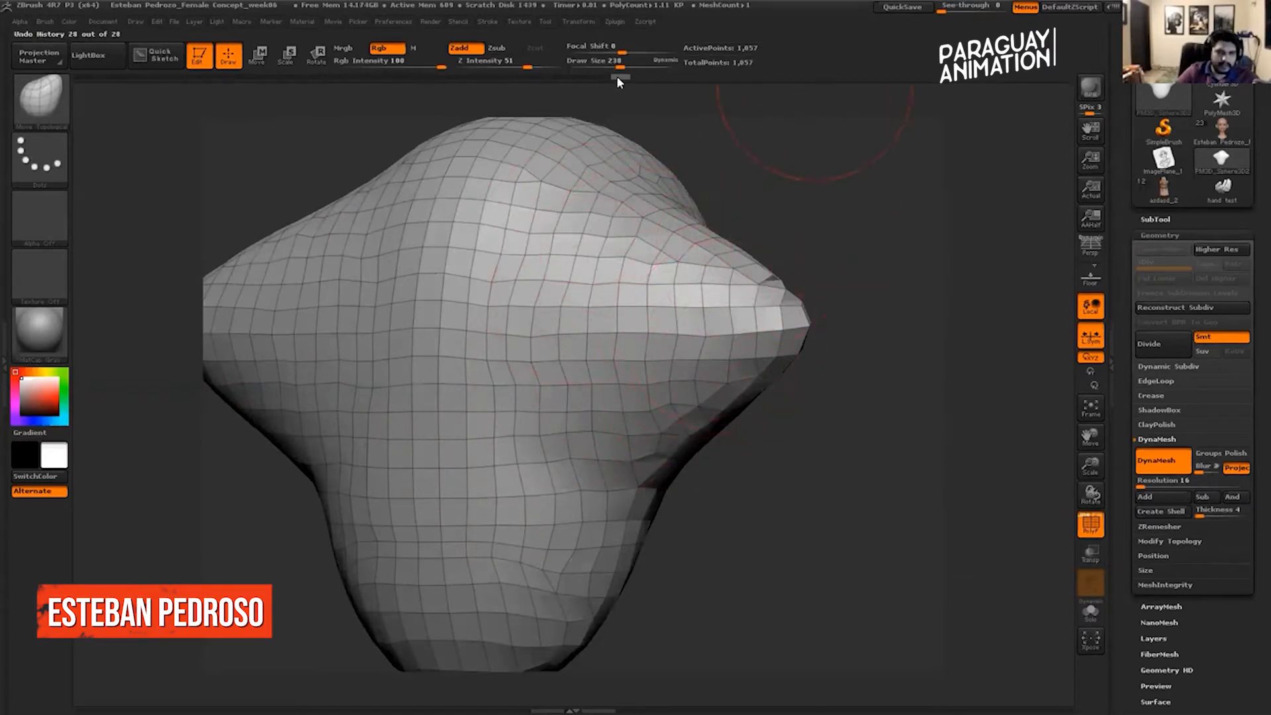
Switch repeatedly between the last two undo history states to compare the stretched head's grid before and after the DynaMesh remesh.
click(600, 77)
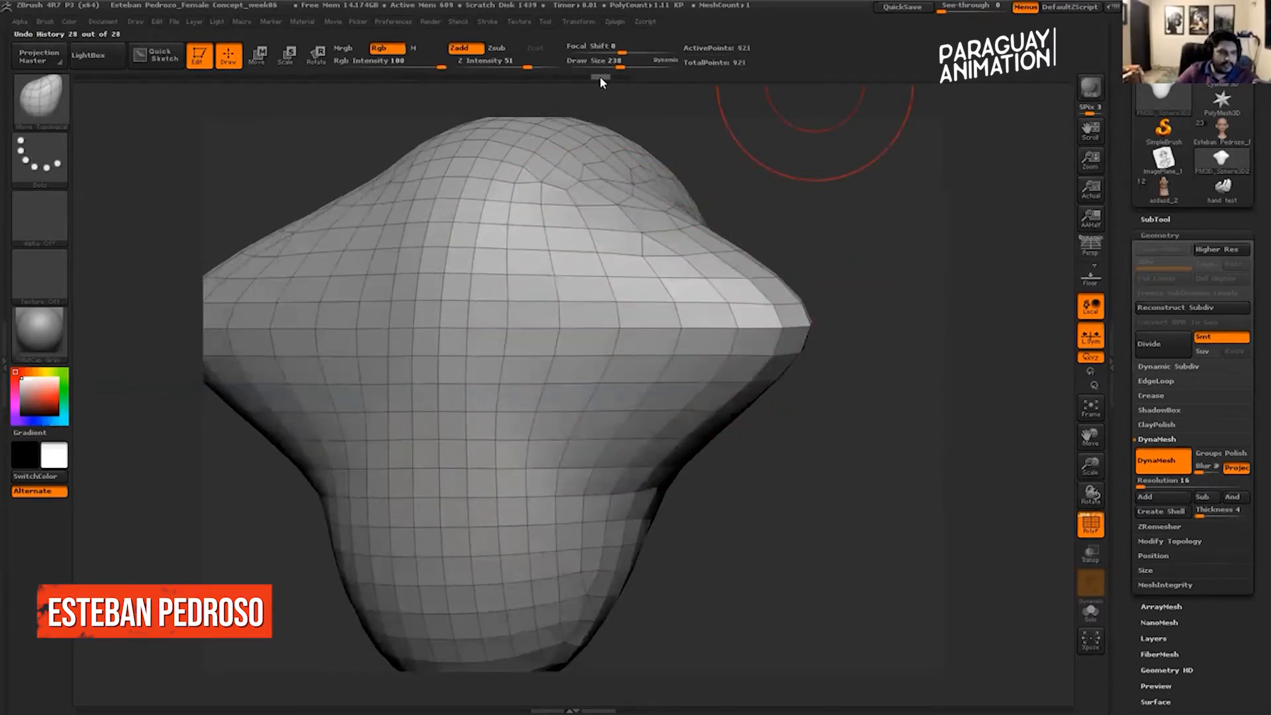
click(617, 75)
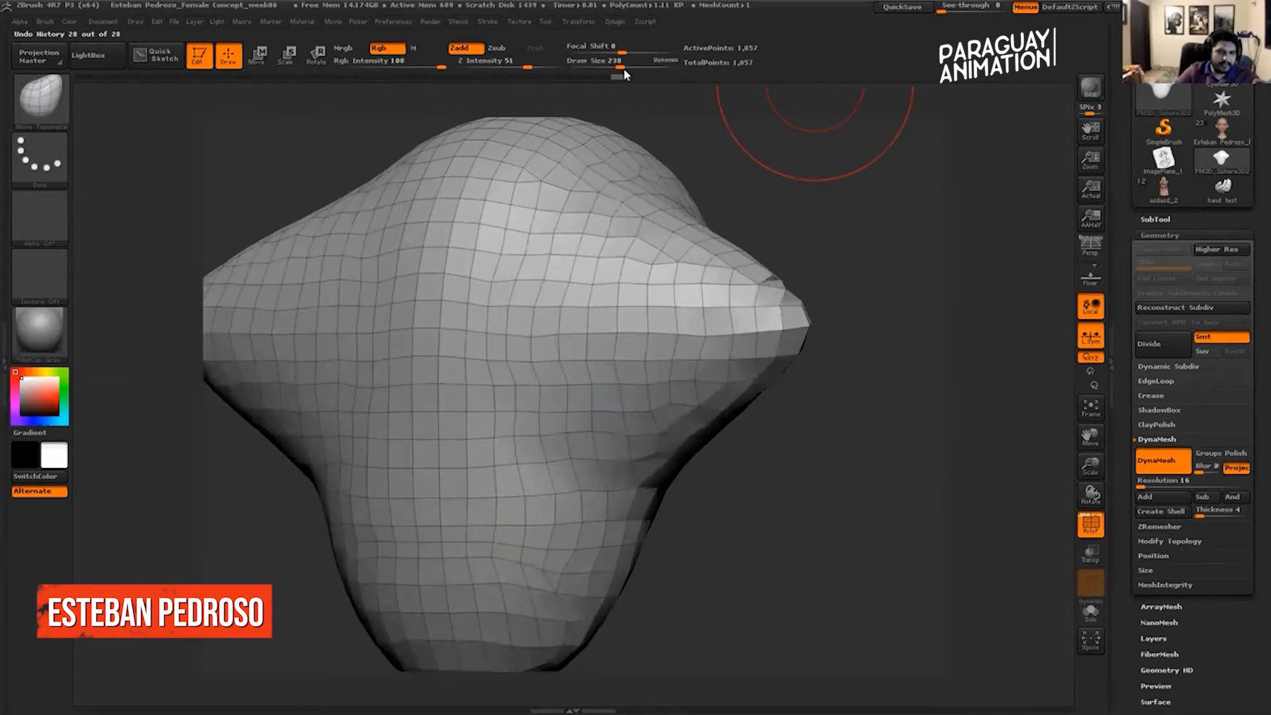
click(602, 77)
click(617, 74)
click(604, 75)
click(619, 75)
click(604, 75)
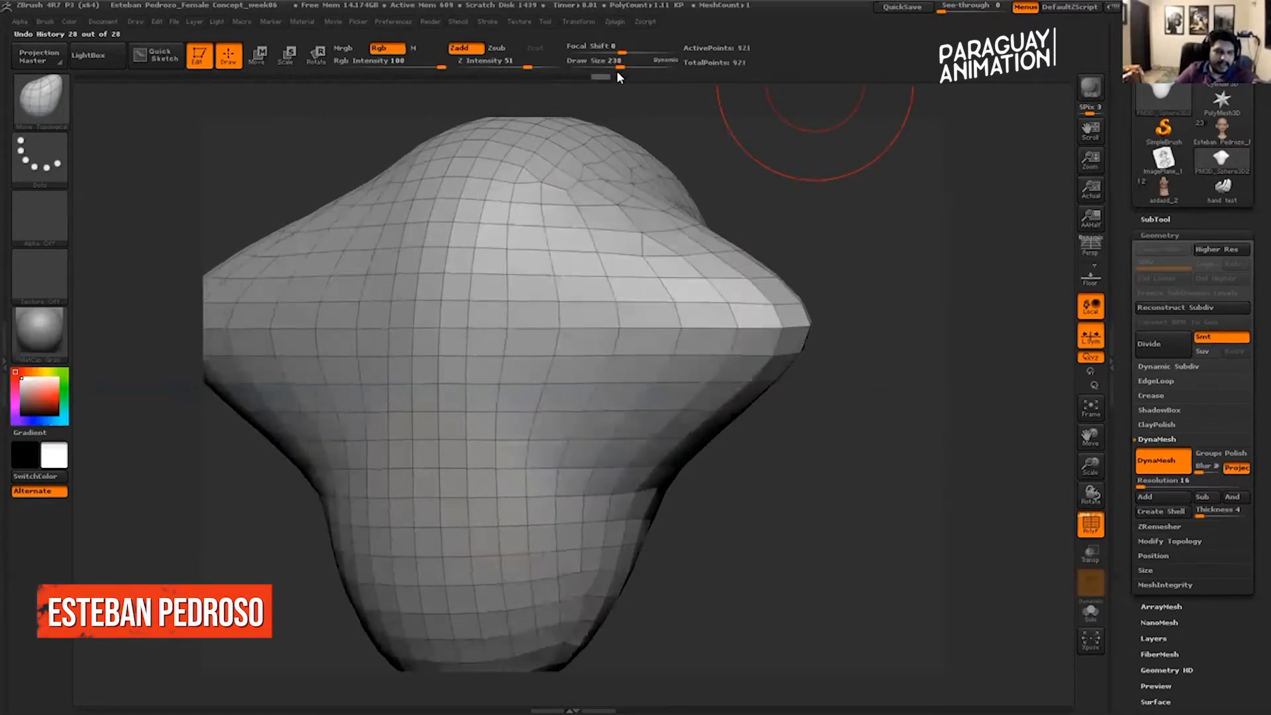
click(615, 75)
click(606, 75)
click(620, 75)
click(606, 75)
click(619, 75)
click(606, 75)
click(621, 75)
drag(870, 260, 782, 211)
alt+drag(781, 212, 728, 139)
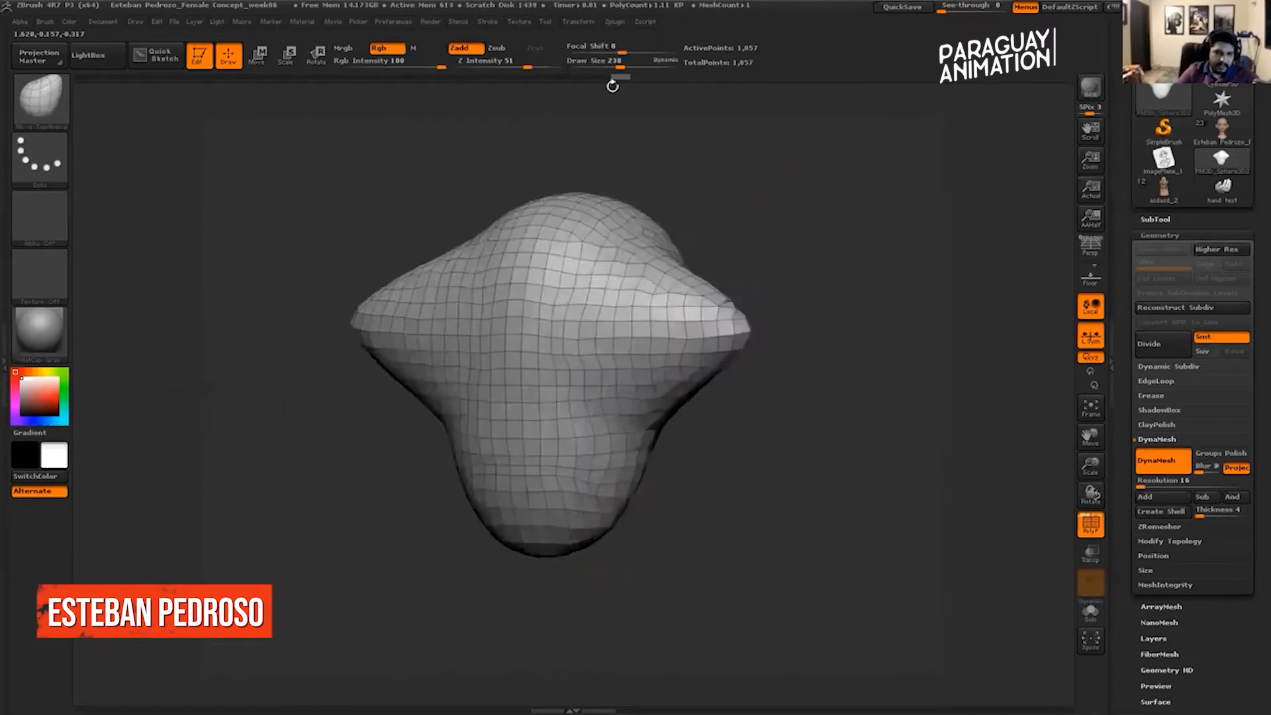
Step back in the undo history to the head shape before its sides were stretched, and hide the polyframe.
drag(612, 86, 611, 83)
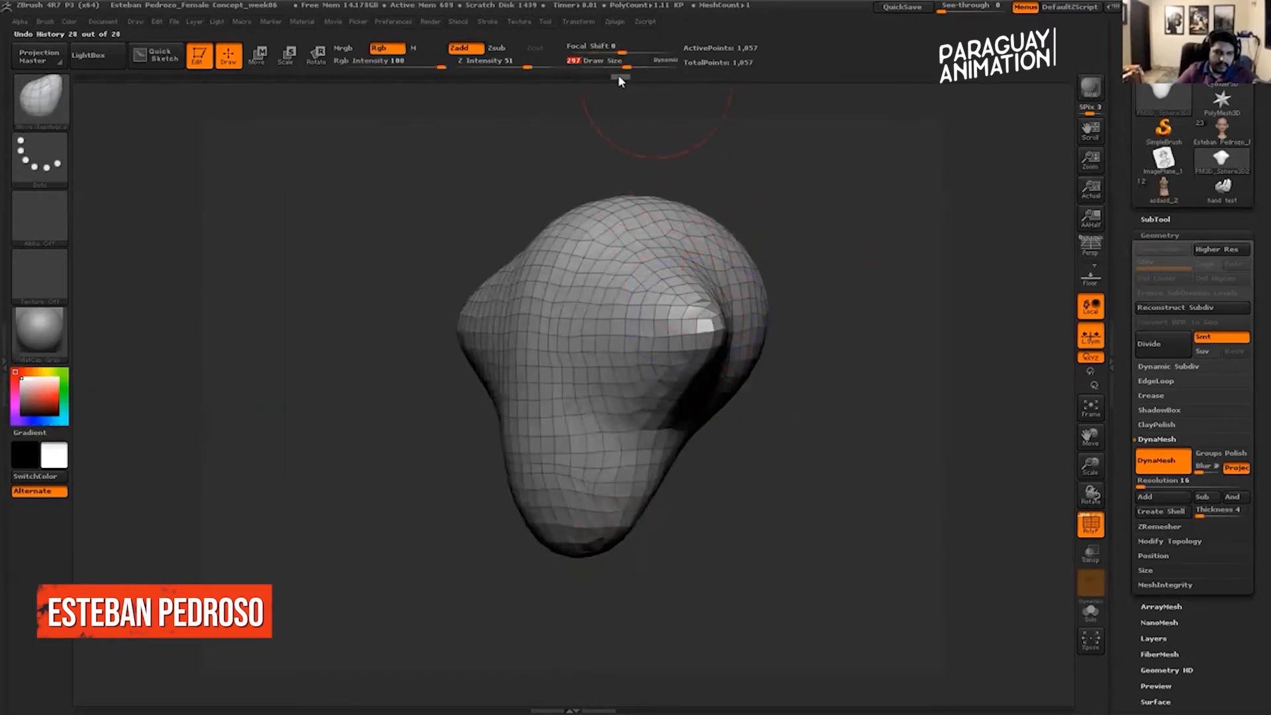
click(579, 77)
shift+drag(805, 197, 986, 309)
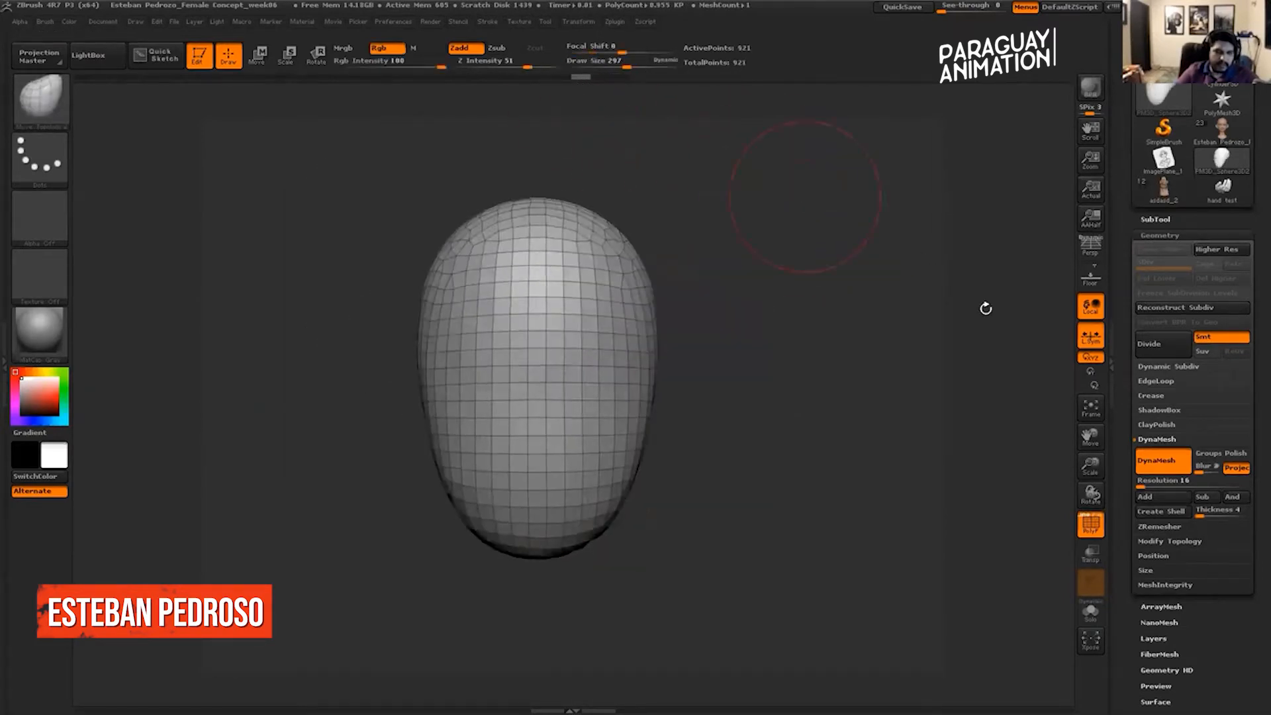
key(shift+f)
Enlarge the Move Topological brush and slightly reshape the underside of the skull and the back of the crown.
drag(1044, 498, 831, 406)
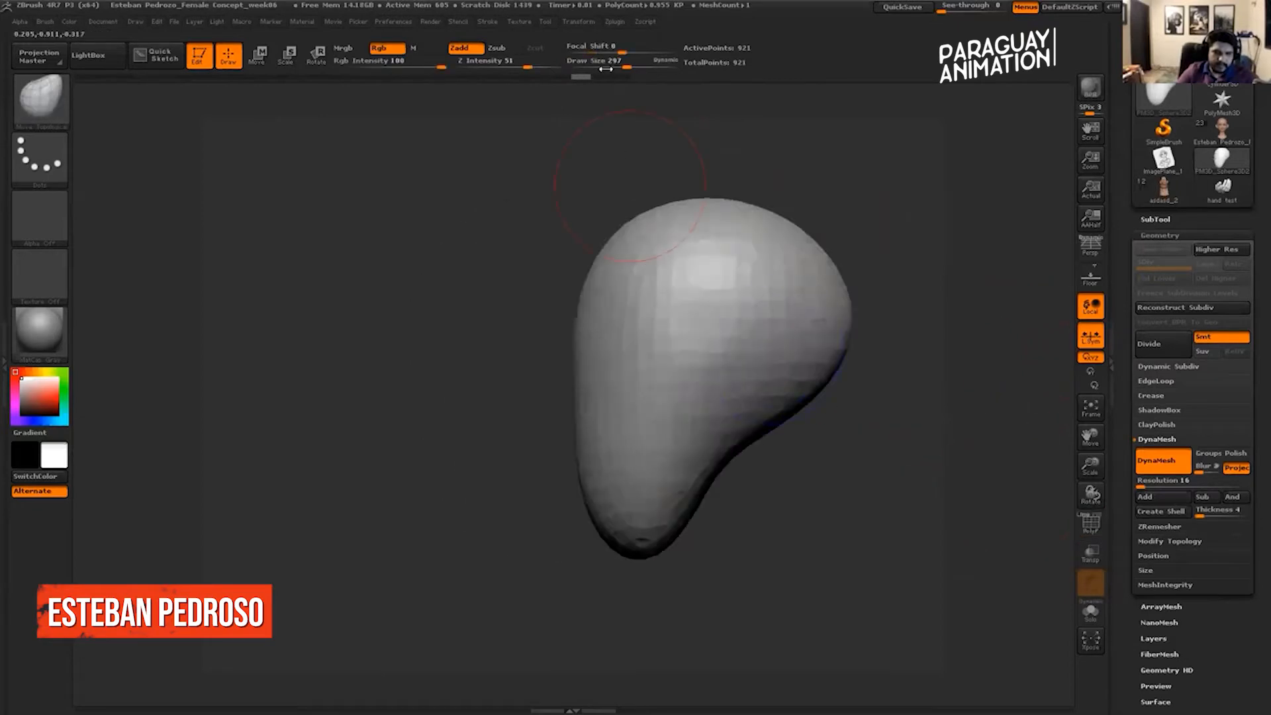
drag(635, 64, 648, 64)
alt+drag(913, 235, 791, 189)
drag(650, 370, 655, 385)
drag(641, 178, 634, 166)
shift+drag(733, 134, 861, 142)
Reshape the head's side profile with Move Topological at Draw Size 549, squaring the forehead and pushing the jaw forward.
drag(640, 64, 650, 64)
mouse_move(575, 202)
mouse_down()
mouse_move(600, 190)
mouse_move(580, 200)
mouse_up()
mouse_move(613, 351)
mouse_down()
mouse_move(638, 352)
mouse_move(589, 452)
mouse_move(603, 473)
mouse_up()
mouse_move(617, 464)
shift+mouse_down()
mouse_move(647, 462)
mouse_move(629, 507)
mouse_move(657, 500)
shift+mouse_up()
mouse_move(561, 503)
mouse_down()
mouse_move(537, 509)
mouse_move(520, 489)
mouse_up()
drag(616, 368, 625, 366)
drag(593, 265, 601, 259)
drag(588, 205, 601, 201)
drag(574, 194, 578, 173)
drag(551, 166, 523, 152)
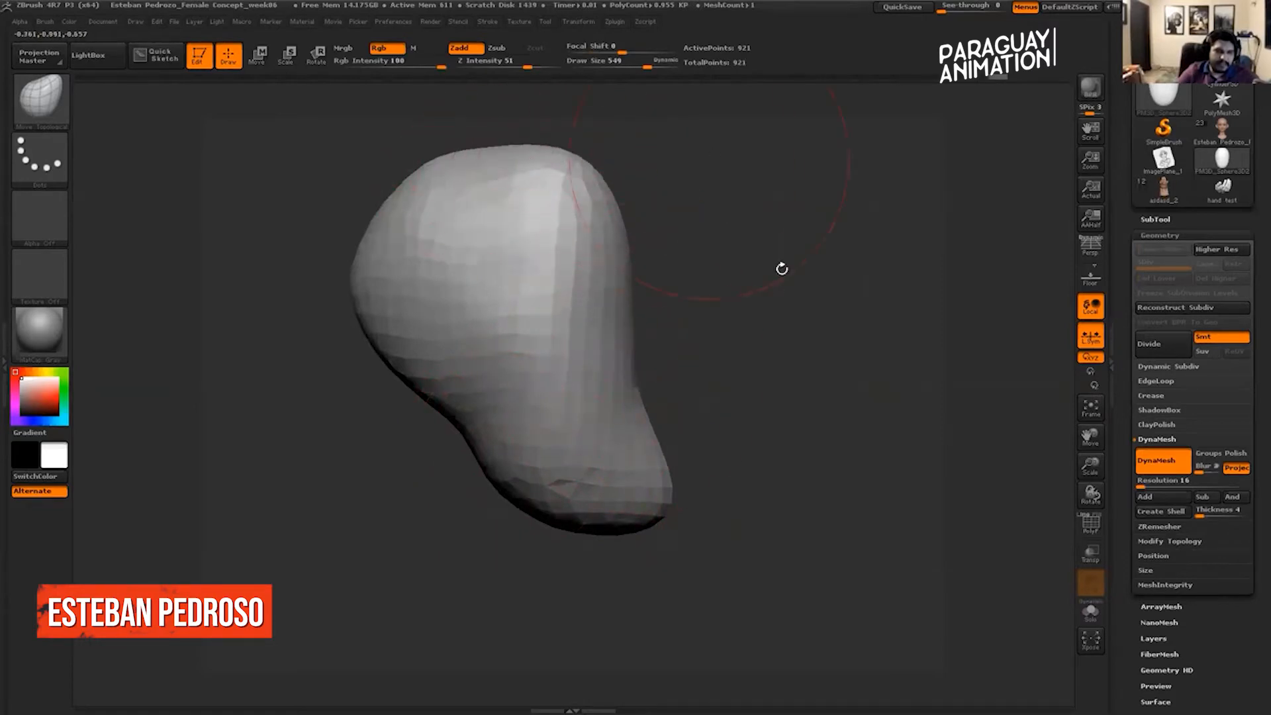
Raise the crown slightly and reshape the upper sides of the skull from behind.
alt+drag(738, 176, 802, 312)
drag(564, 275, 563, 262)
shift+drag(718, 265, 656, 267)
drag(474, 279, 474, 256)
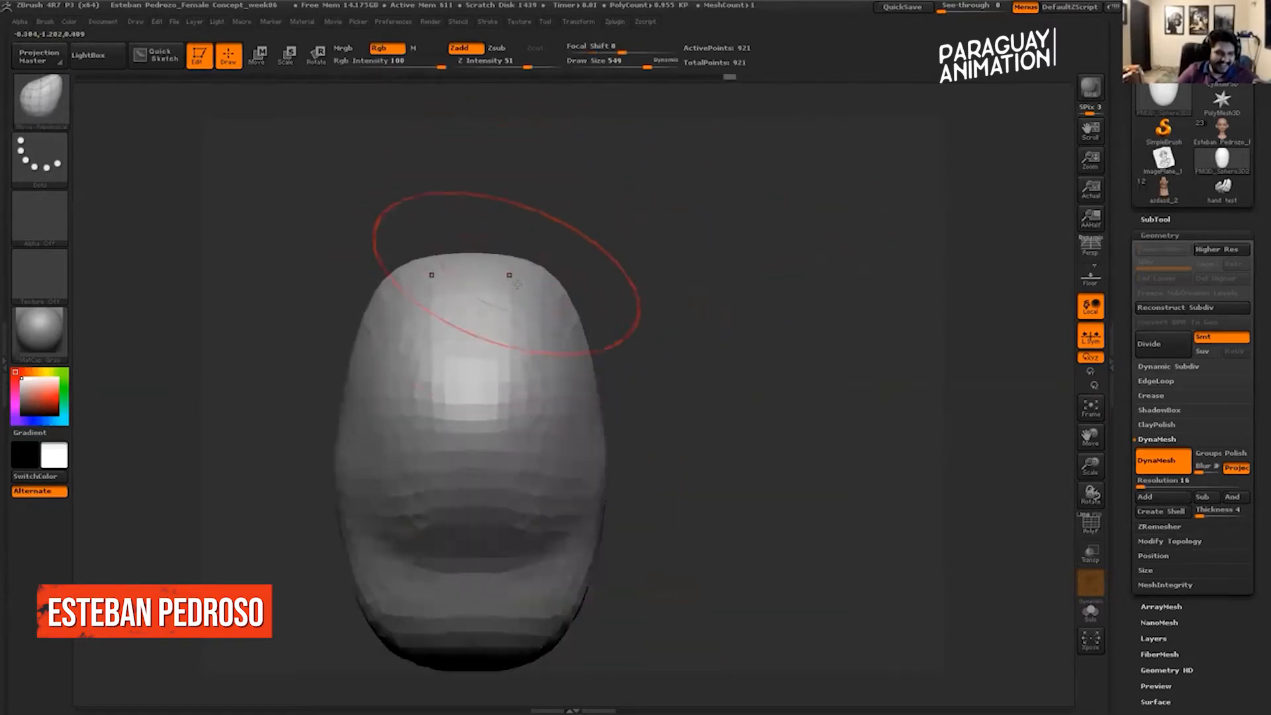
mouse_move(564, 320)
mouse_down()
mouse_move(575, 317)
mouse_move(595, 380)
mouse_up()
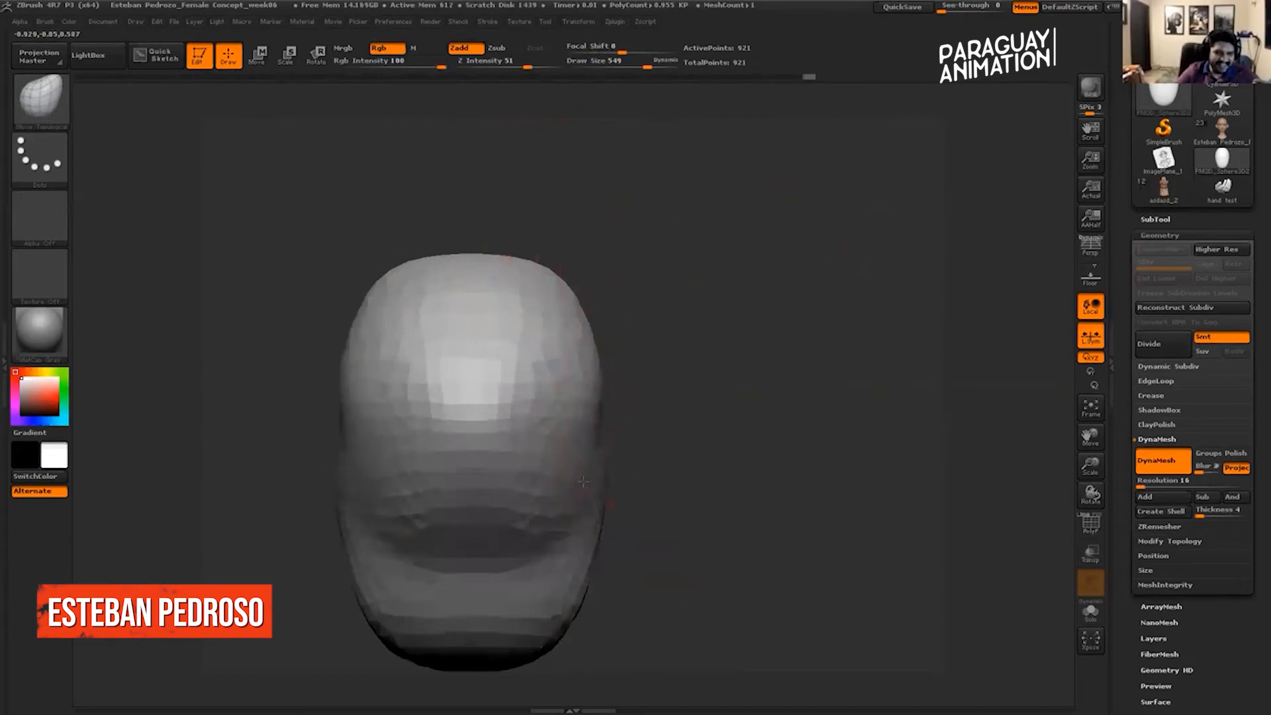
shift+click(503, 511)
Pull the upper back of the skull outward and widen the upper head.
mouse_move(836, 367)
mouse_down()
mouse_move(902, 298)
mouse_move(1105, 220)
mouse_up()
drag(664, 260, 700, 235)
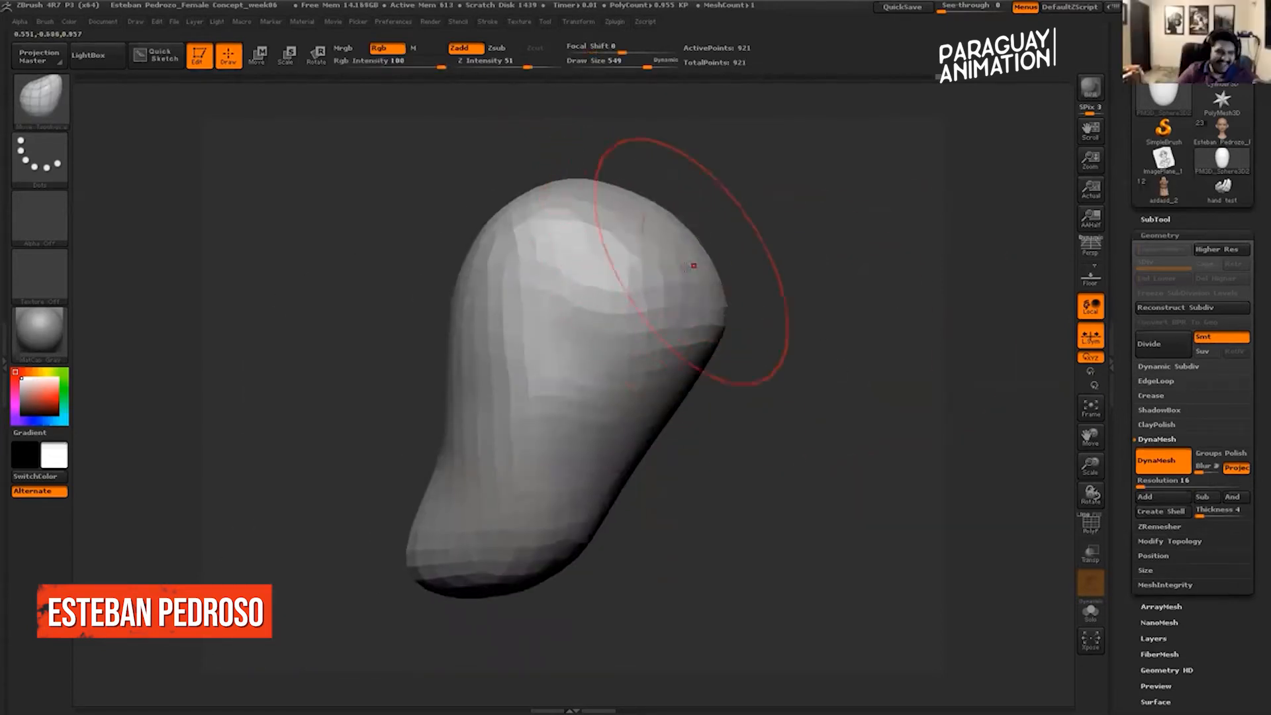
shift+drag(874, 306, 818, 305)
mouse_move(635, 262)
mouse_down()
mouse_move(610, 262)
mouse_move(684, 269)
mouse_up()
Widen the jaw and lower cheeks symmetrically with Move Topological.
alt+drag(733, 437, 745, 358)
drag(681, 405, 698, 400)
drag(674, 467, 702, 431)
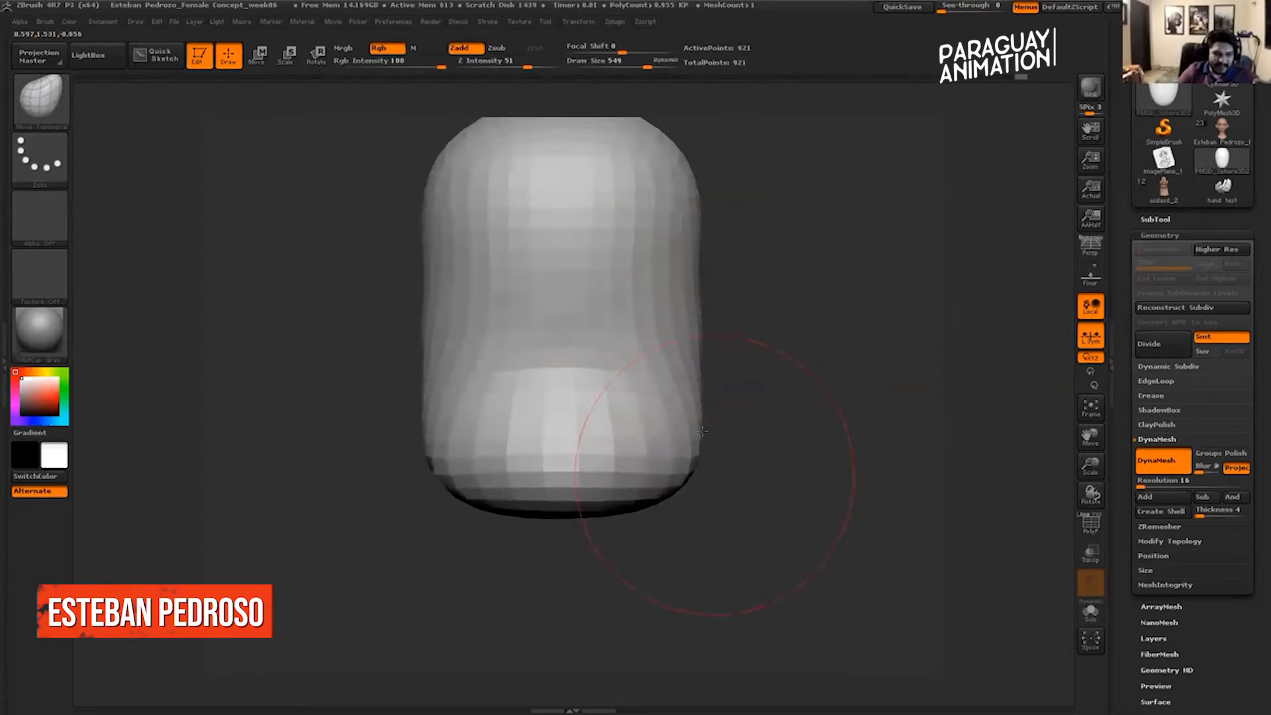
drag(809, 355, 849, 341)
mouse_move(678, 463)
mouse_down()
mouse_move(698, 450)
mouse_move(706, 473)
mouse_move(750, 452)
mouse_up()
mouse_move(707, 491)
mouse_down()
mouse_move(722, 495)
mouse_move(738, 473)
mouse_move(736, 434)
mouse_up()
drag(680, 403, 673, 407)
Adjust both sides of the head between the temples and the jaw so they flare evenly toward the jaw.
shift+drag(809, 350, 836, 363)
drag(836, 498, 835, 517)
mouse_move(950, 441)
alt+mouse_down()
mouse_move(791, 464)
mouse_move(774, 469)
mouse_move(778, 489)
alt+mouse_up()
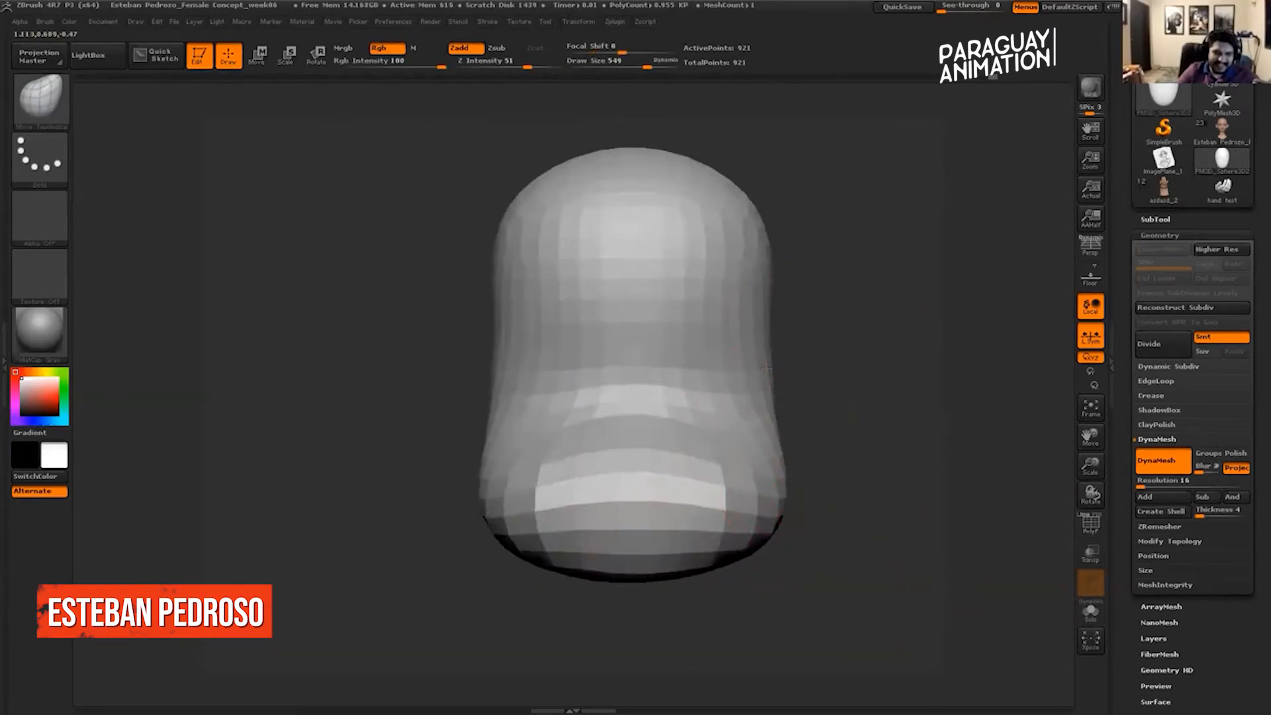
drag(767, 368, 780, 360)
mouse_move(841, 291)
mouse_down()
mouse_move(746, 287)
mouse_move(795, 271)
mouse_up()
shift+drag(897, 222, 833, 521)
mouse_move(776, 340)
mouse_down()
mouse_move(757, 339)
mouse_move(762, 371)
mouse_up()
shift+drag(786, 470, 782, 435)
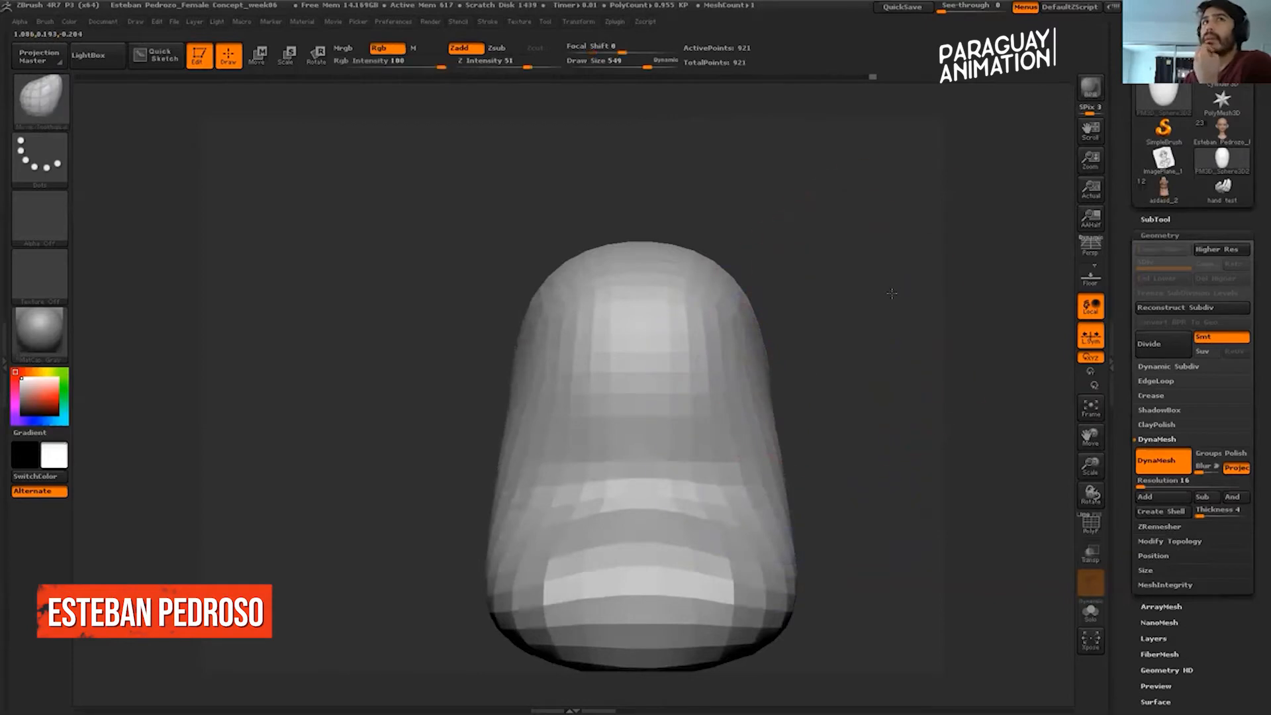
Reduce Draw Size to 355 and then to 244.
alt+drag(892, 294, 816, 220)
mouse_move(884, 232)
mouse_down()
mouse_move(781, 237)
mouse_move(871, 238)
mouse_up()
alt+drag(719, 275, 615, 283)
drag(821, 223, 890, 293)
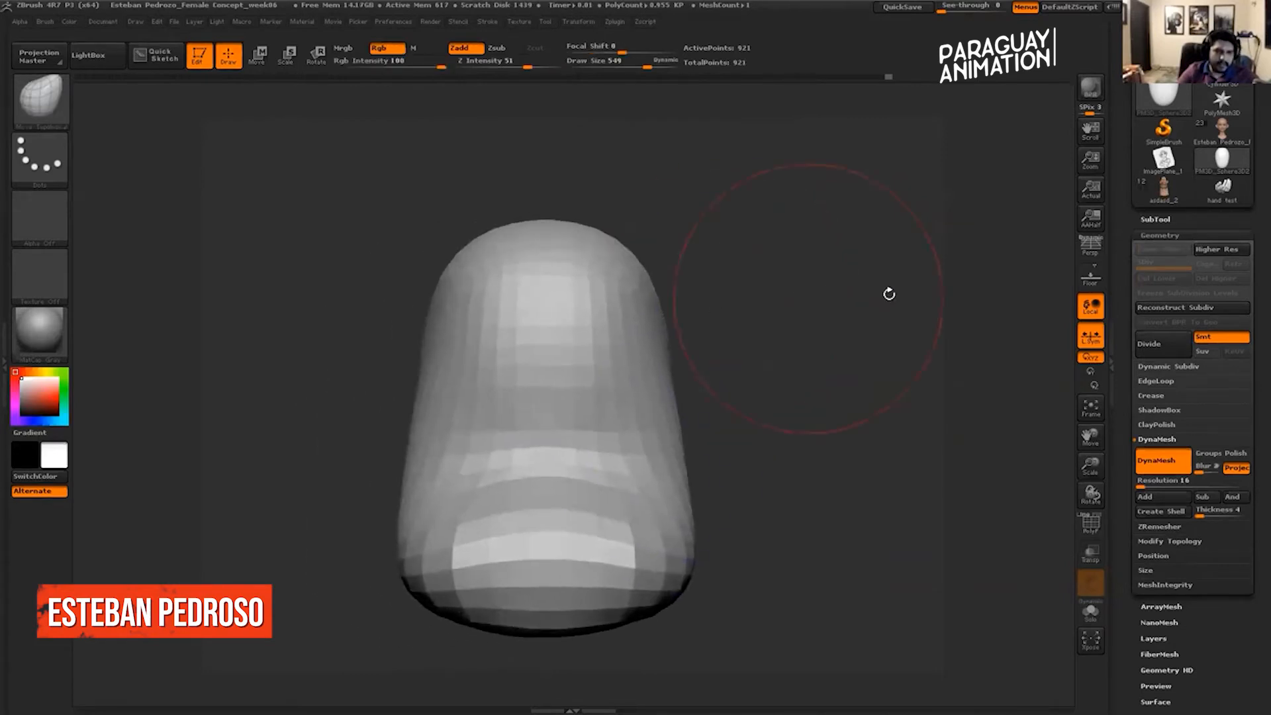
mouse_move(843, 340)
mouse_down()
mouse_move(804, 380)
mouse_move(839, 363)
mouse_up()
mouse_move(816, 312)
alt+mouse_down()
mouse_move(925, 378)
mouse_move(831, 343)
mouse_move(858, 318)
mouse_move(874, 330)
mouse_move(771, 206)
alt+mouse_up()
drag(708, 177, 824, 241)
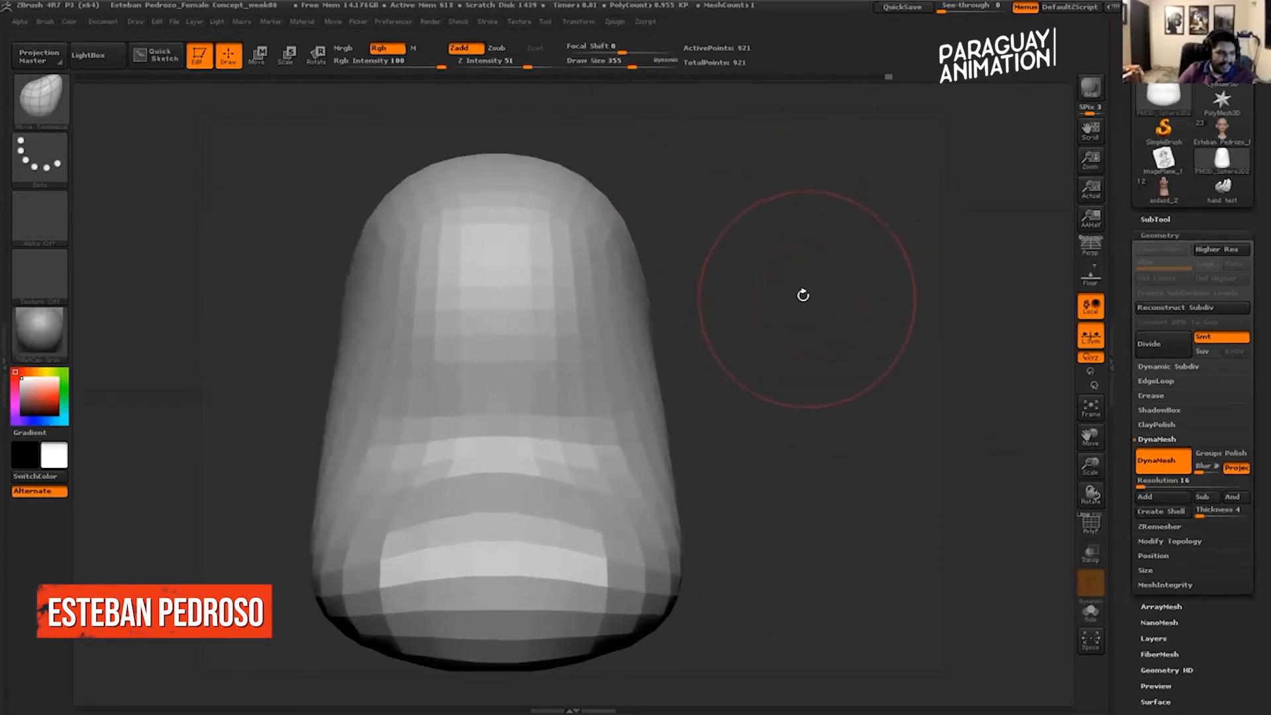
mouse_move(781, 274)
mouse_down()
mouse_move(867, 310)
mouse_move(737, 287)
mouse_move(907, 301)
mouse_move(708, 312)
mouse_move(858, 291)
mouse_move(835, 258)
mouse_up()
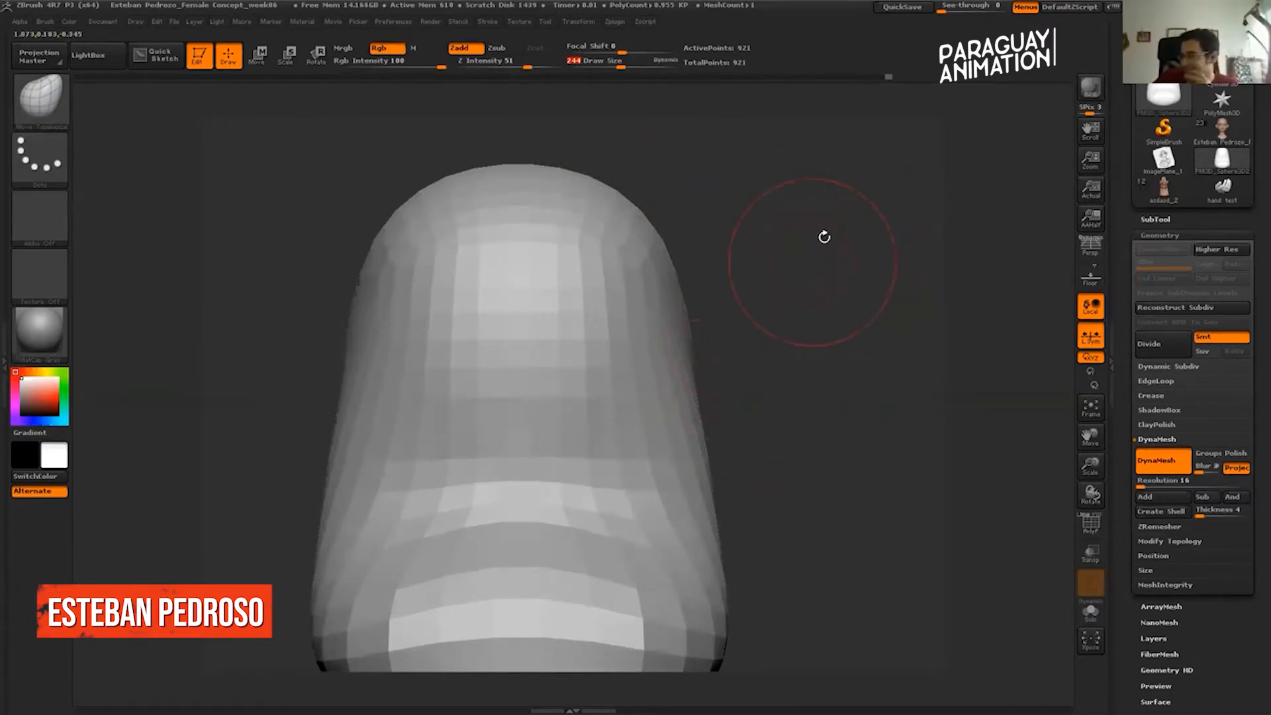
drag(818, 243, 927, 266)
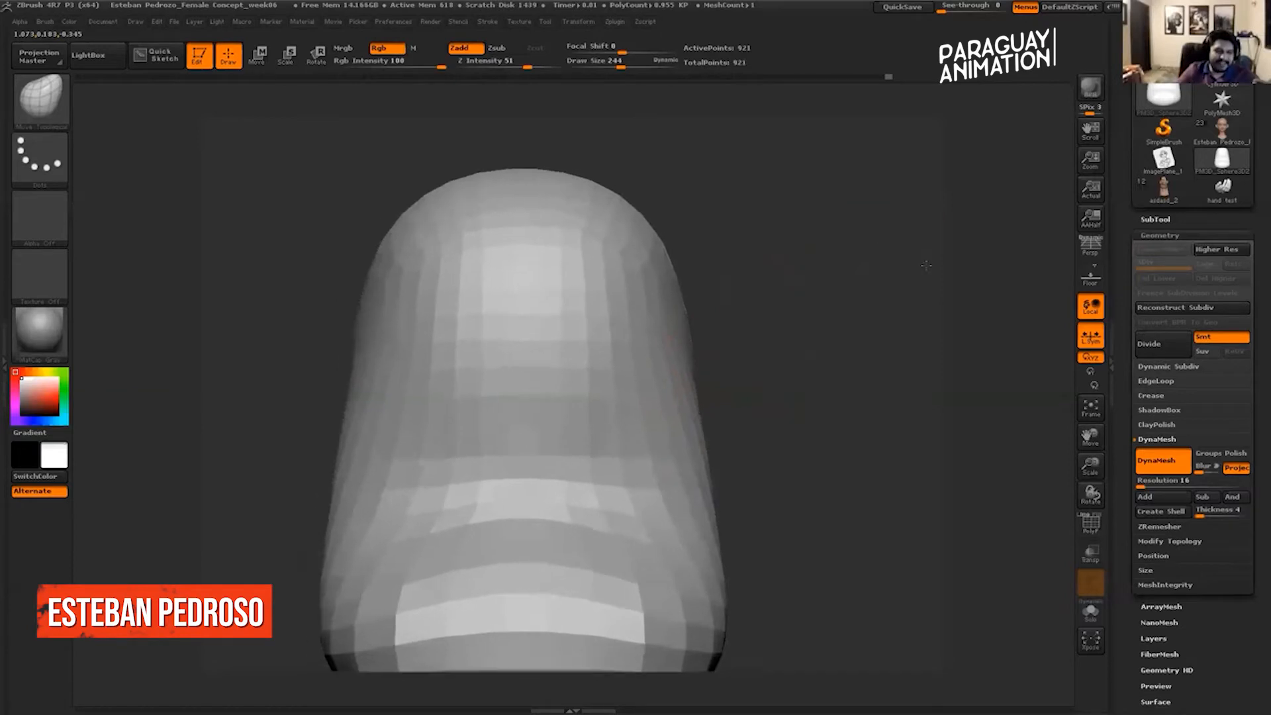
Frame the head repeatedly to compare the framed view with the close-up view.
key(f)
key(f)
key(f)
key(f)
key(f)
key(f)
key(f)
key(f)
key(f)
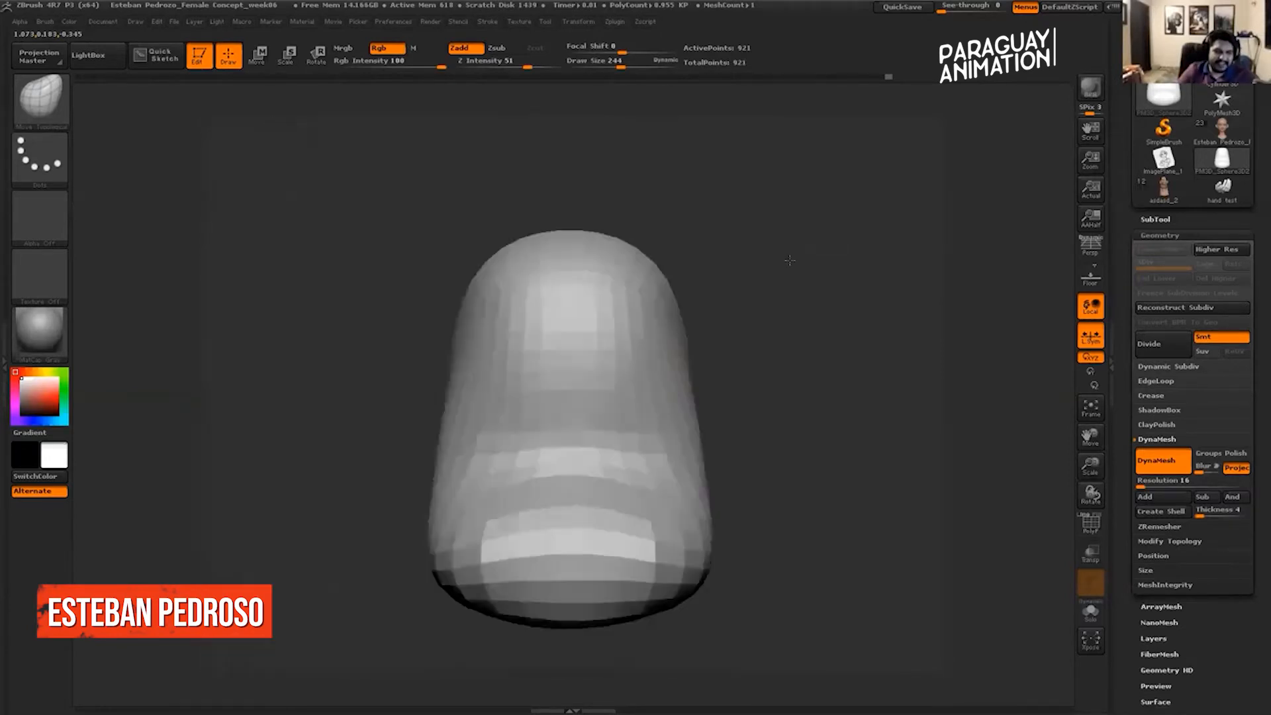
key(f)
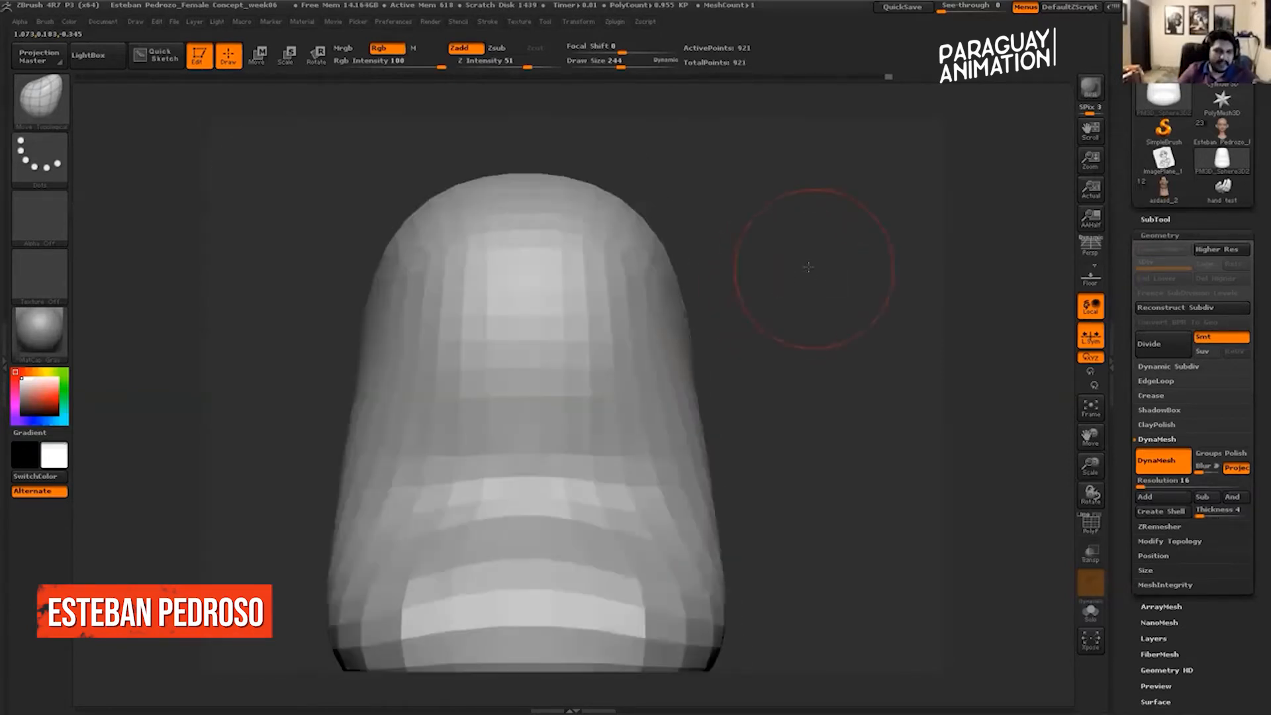
Set Draw Size to 277 and switch to the ClayBuildup brush.
drag(837, 252, 849, 278)
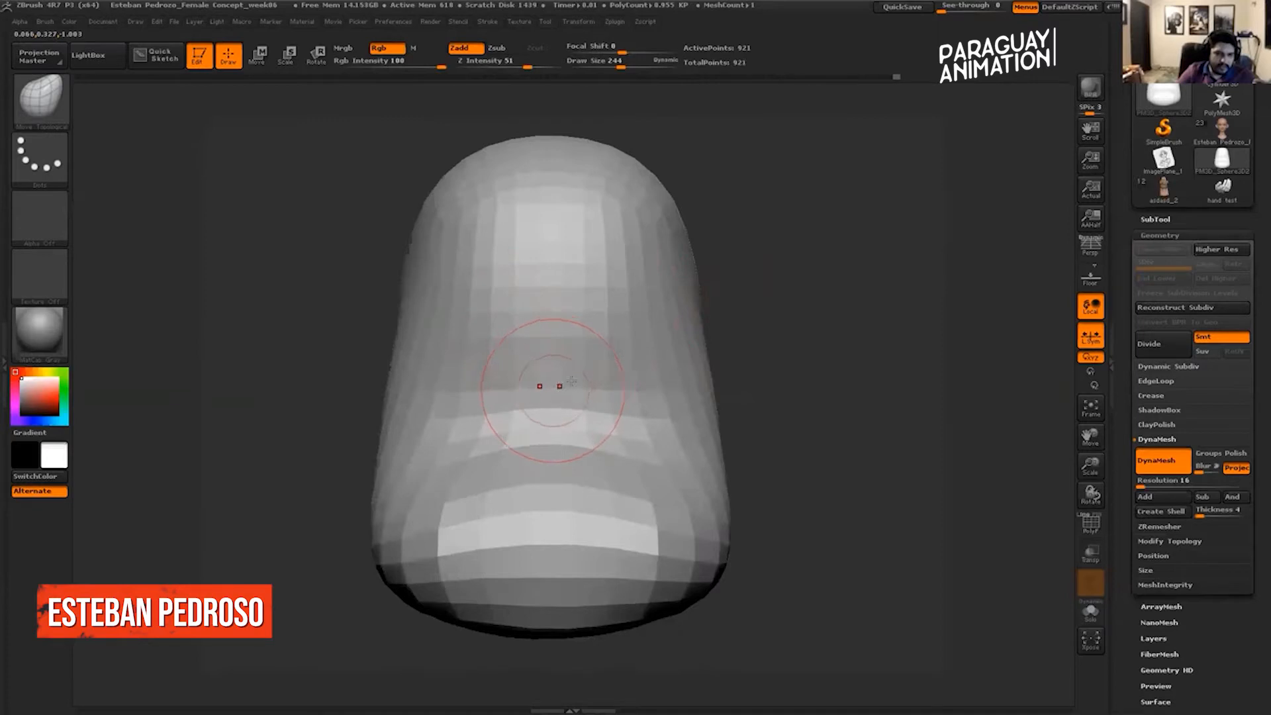
mouse_move(878, 311)
mouse_down()
mouse_move(877, 369)
mouse_move(879, 297)
mouse_up()
alt+drag(857, 514, 858, 386)
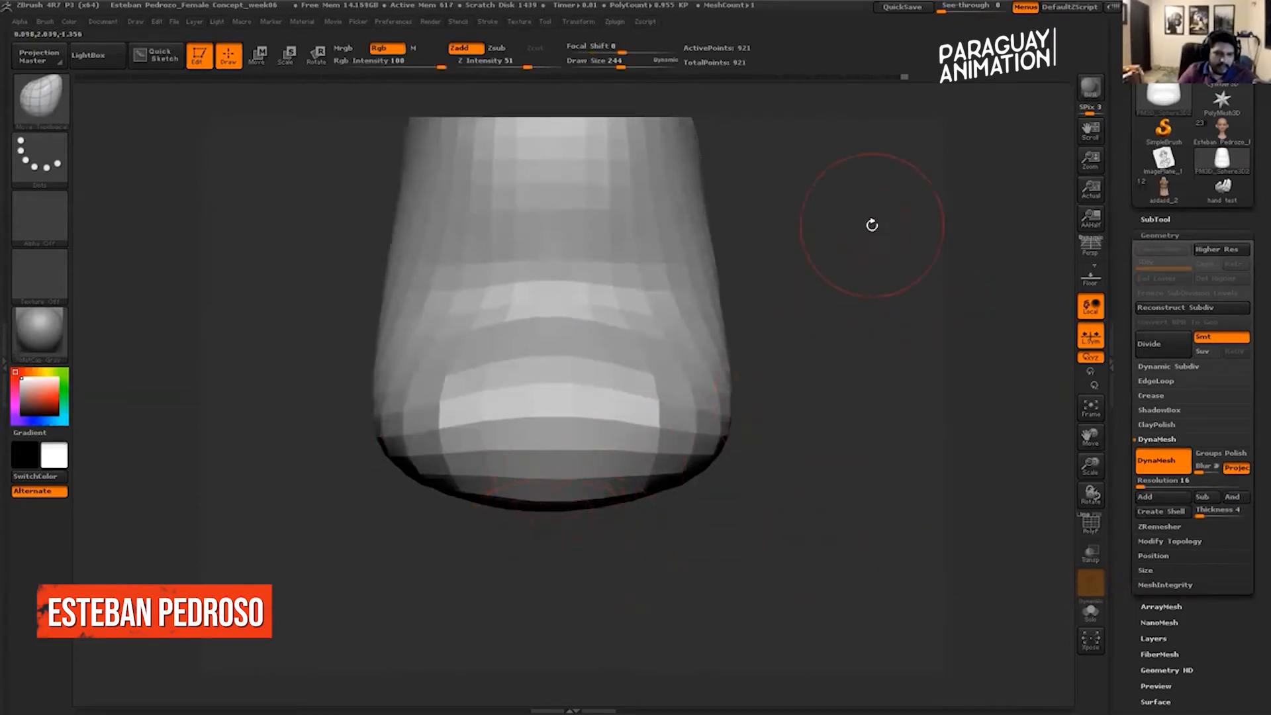
mouse_move(890, 236)
mouse_down()
mouse_move(905, 277)
mouse_move(846, 334)
mouse_move(921, 350)
mouse_move(900, 221)
mouse_move(898, 338)
mouse_move(871, 305)
mouse_move(906, 292)
mouse_move(842, 298)
mouse_move(887, 300)
mouse_move(853, 290)
mouse_move(857, 304)
mouse_move(803, 292)
mouse_up()
mouse_move(890, 303)
mouse_down()
mouse_move(812, 309)
mouse_move(906, 311)
mouse_move(809, 314)
mouse_move(895, 318)
mouse_move(854, 315)
mouse_move(895, 313)
mouse_move(856, 311)
mouse_move(883, 314)
mouse_move(869, 305)
mouse_move(899, 255)
mouse_move(854, 283)
mouse_move(823, 255)
mouse_move(845, 228)
mouse_move(274, 242)
mouse_up()
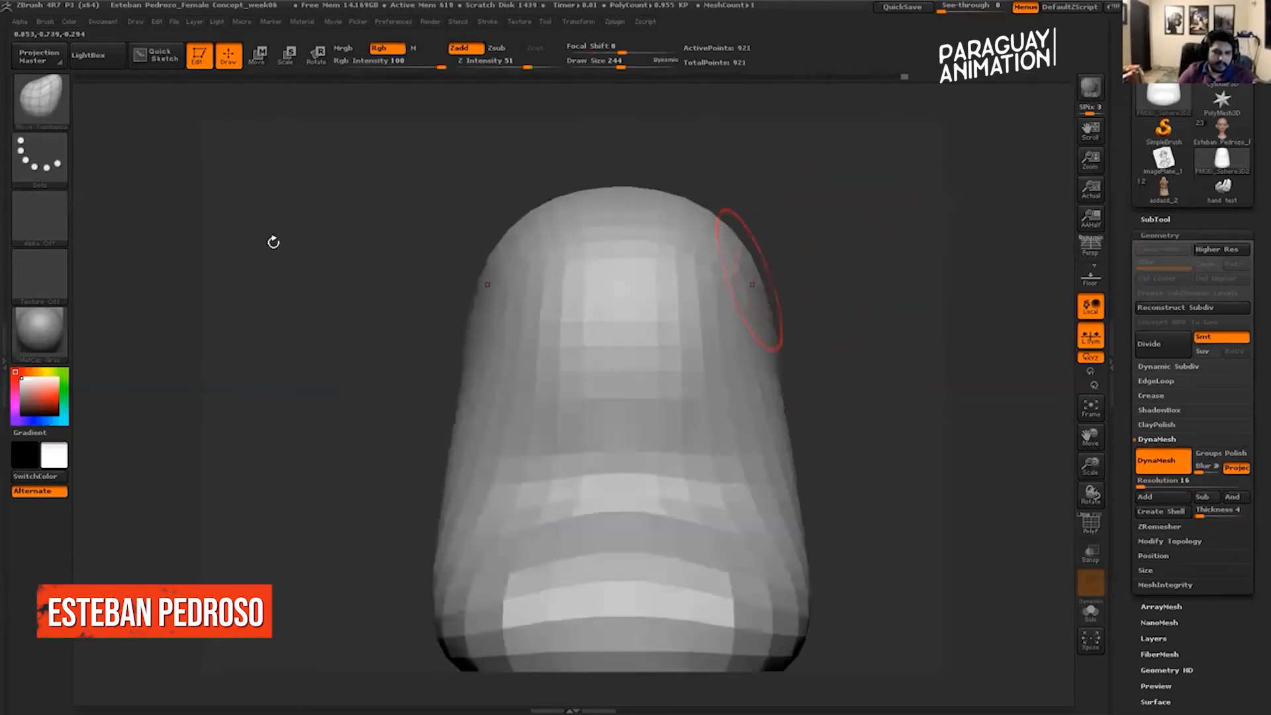
click(39, 102)
mouse_move(971, 482)
mouse_down()
mouse_move(945, 411)
mouse_move(808, 284)
mouse_move(878, 317)
mouse_move(847, 288)
mouse_move(891, 288)
mouse_move(755, 335)
mouse_move(833, 296)
mouse_move(831, 335)
mouse_move(833, 296)
mouse_up()
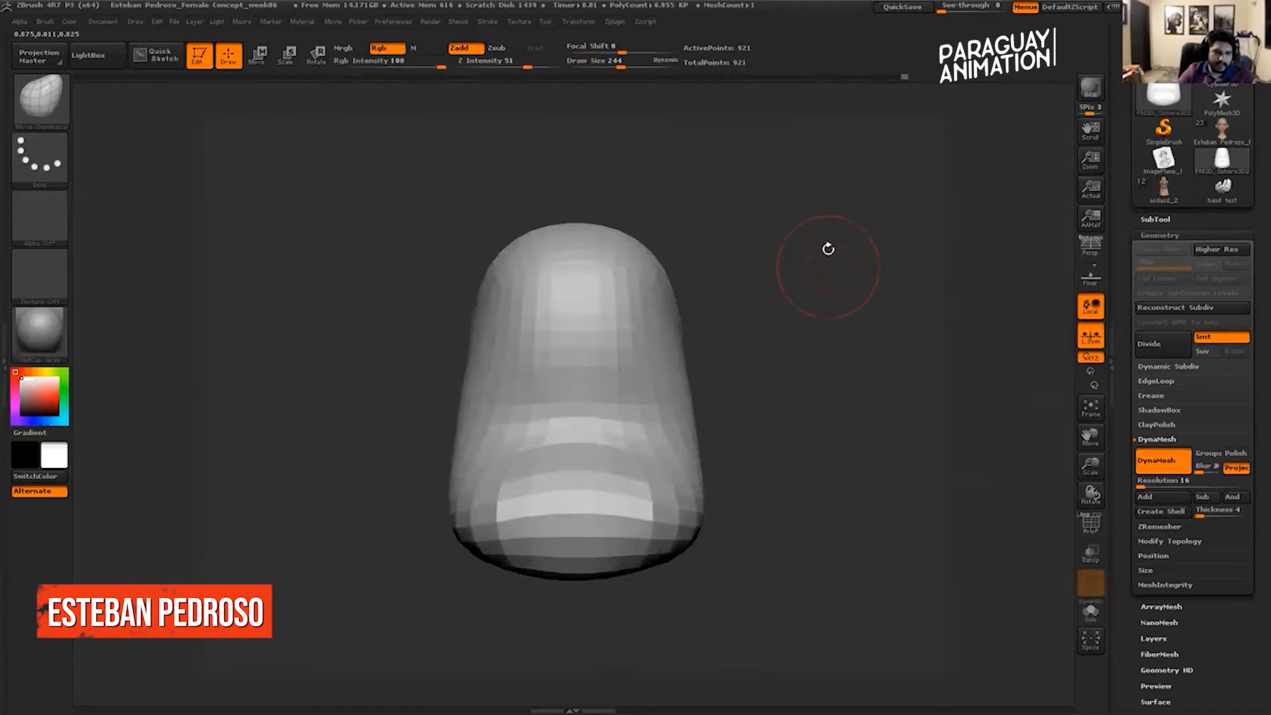
alt+drag(828, 250, 836, 281)
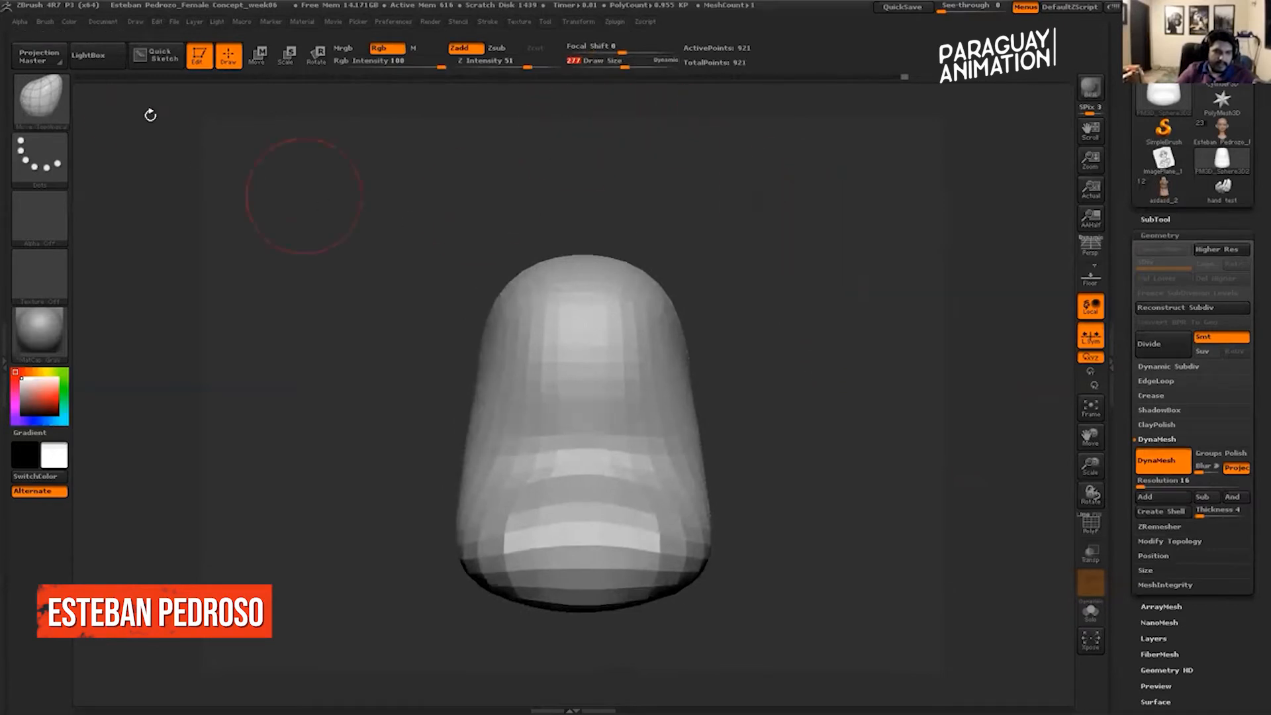
click(40, 100)
click(162, 113)
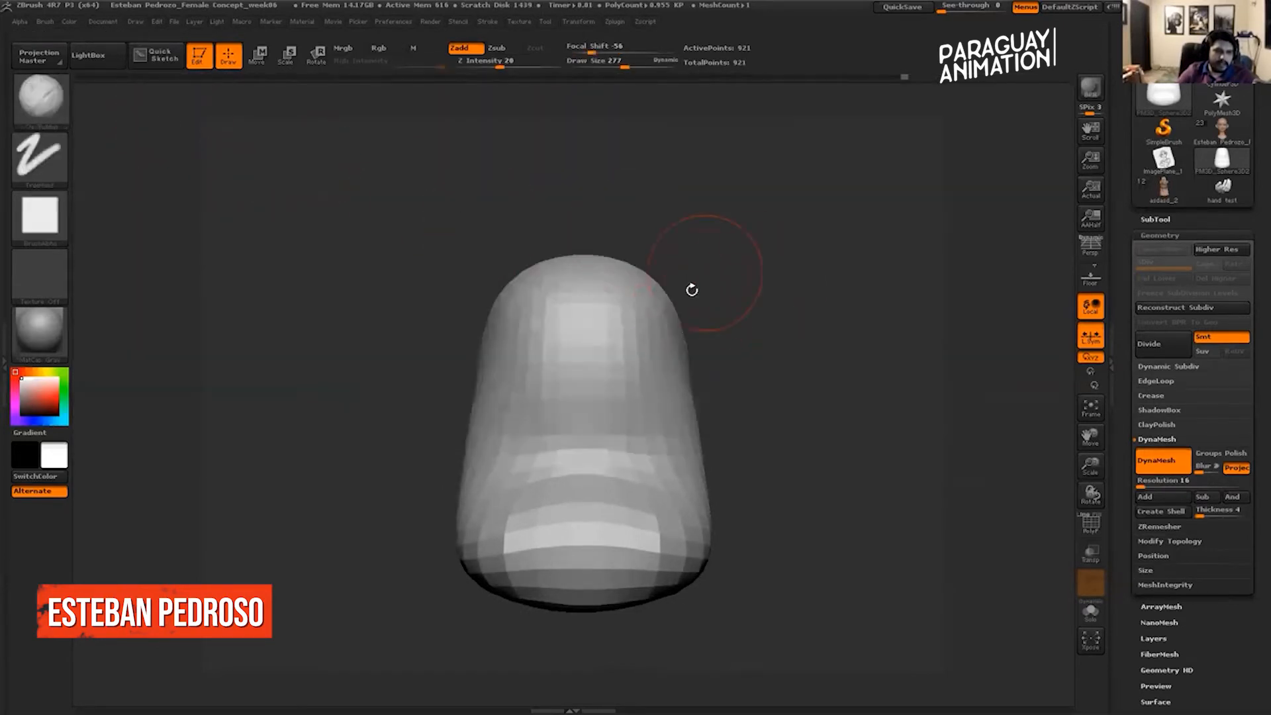
Build up raised areas on both sides of the face at eye level and smooth them back into the surface.
mouse_move(854, 272)
alt+mouse_down()
mouse_move(848, 302)
mouse_move(776, 292)
alt+mouse_up()
mouse_move(630, 345)
mouse_down()
mouse_move(662, 372)
mouse_move(639, 357)
mouse_up()
mouse_move(738, 256)
shift+mouse_down()
mouse_move(653, 298)
mouse_move(695, 370)
mouse_move(692, 401)
mouse_move(724, 353)
shift+mouse_up()
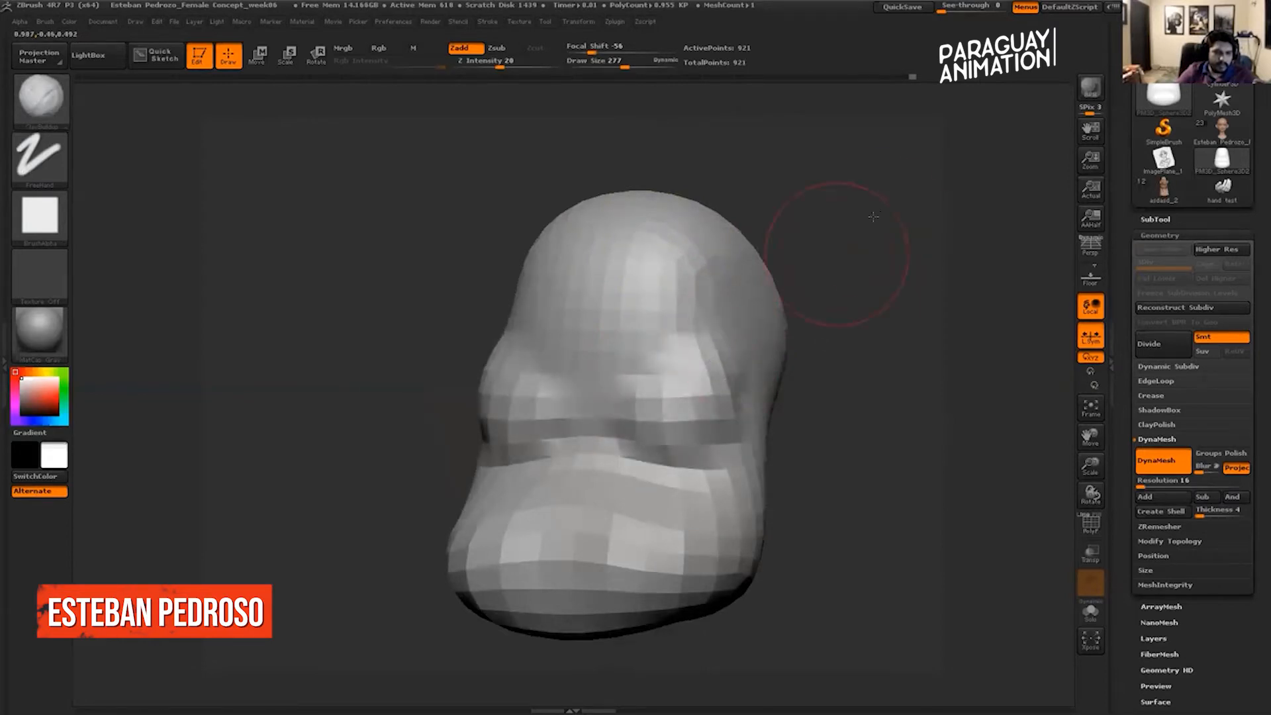
shift+drag(882, 220, 759, 321)
shift+drag(539, 213, 801, 242)
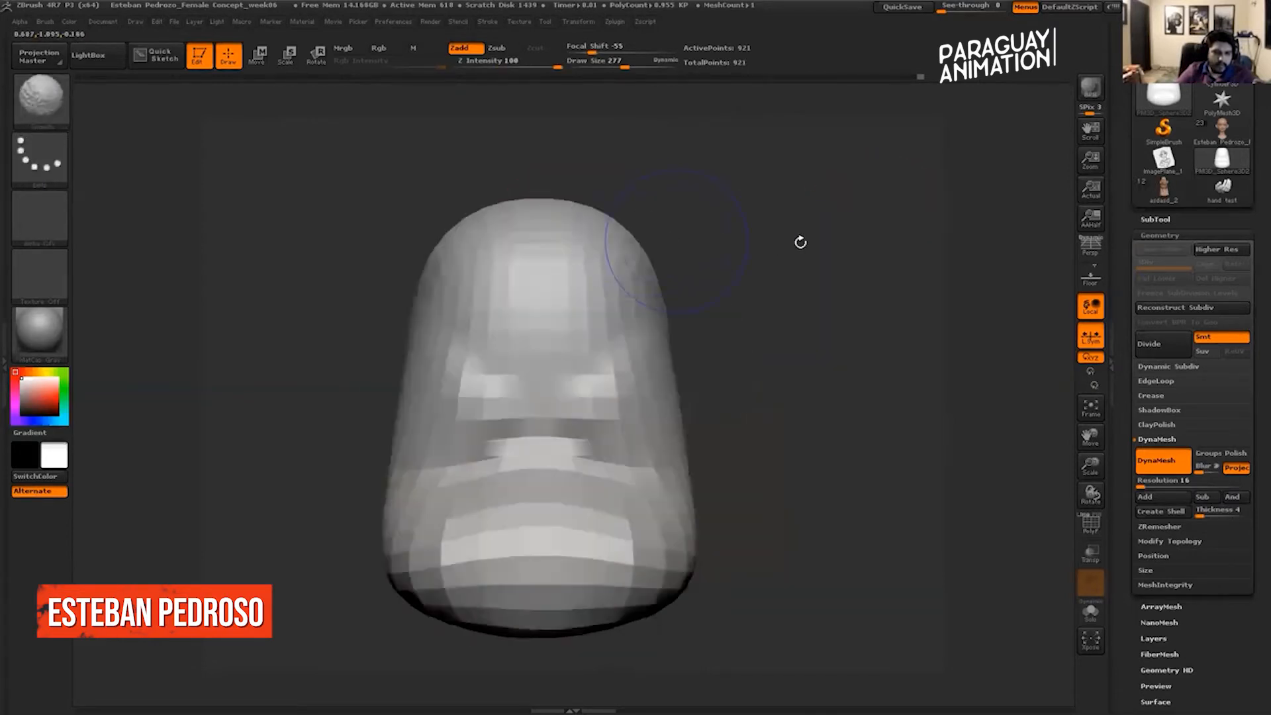
shift+drag(587, 398, 667, 377)
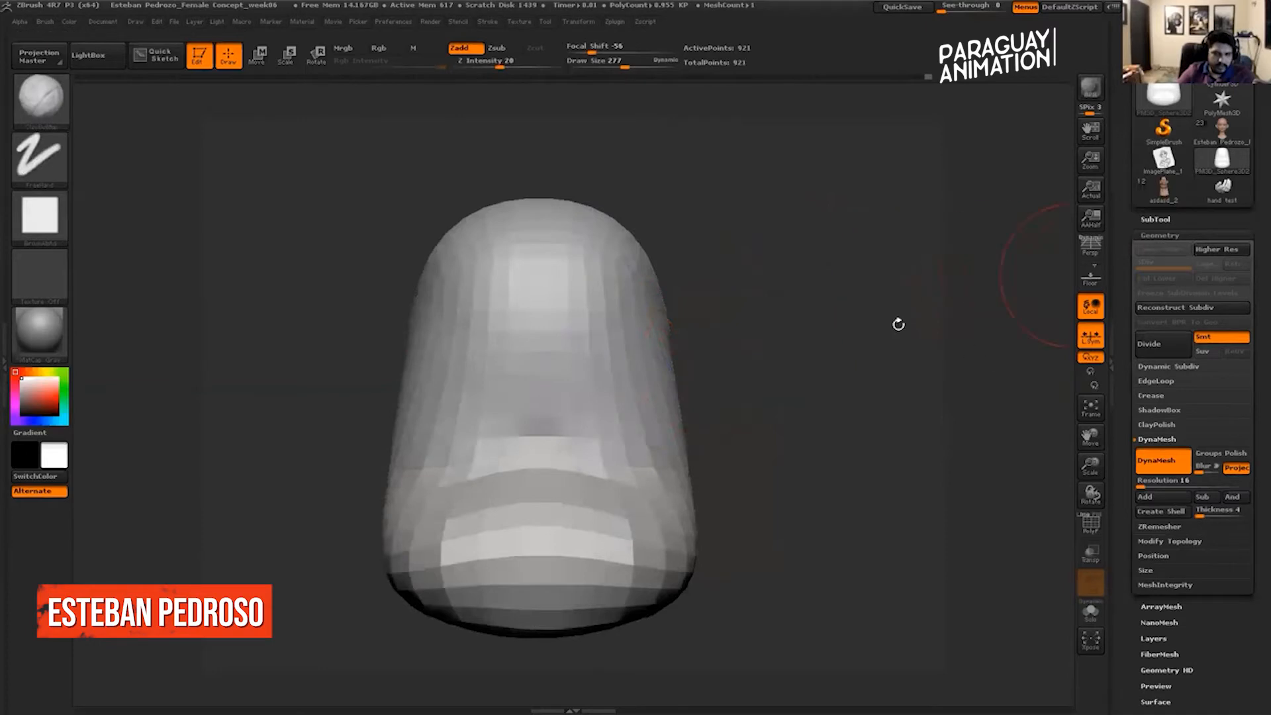
Subdivide the head mesh once to add subdivision level 2.
drag(833, 312, 823, 265)
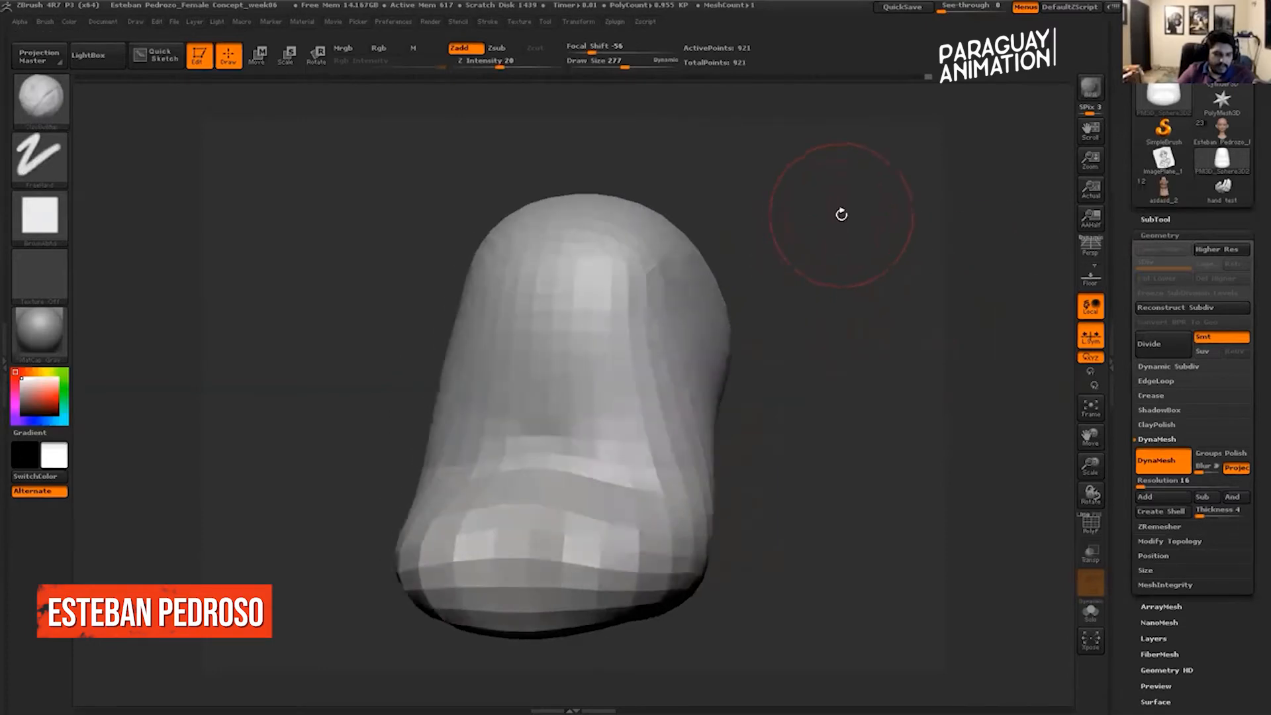
key(ctrl)
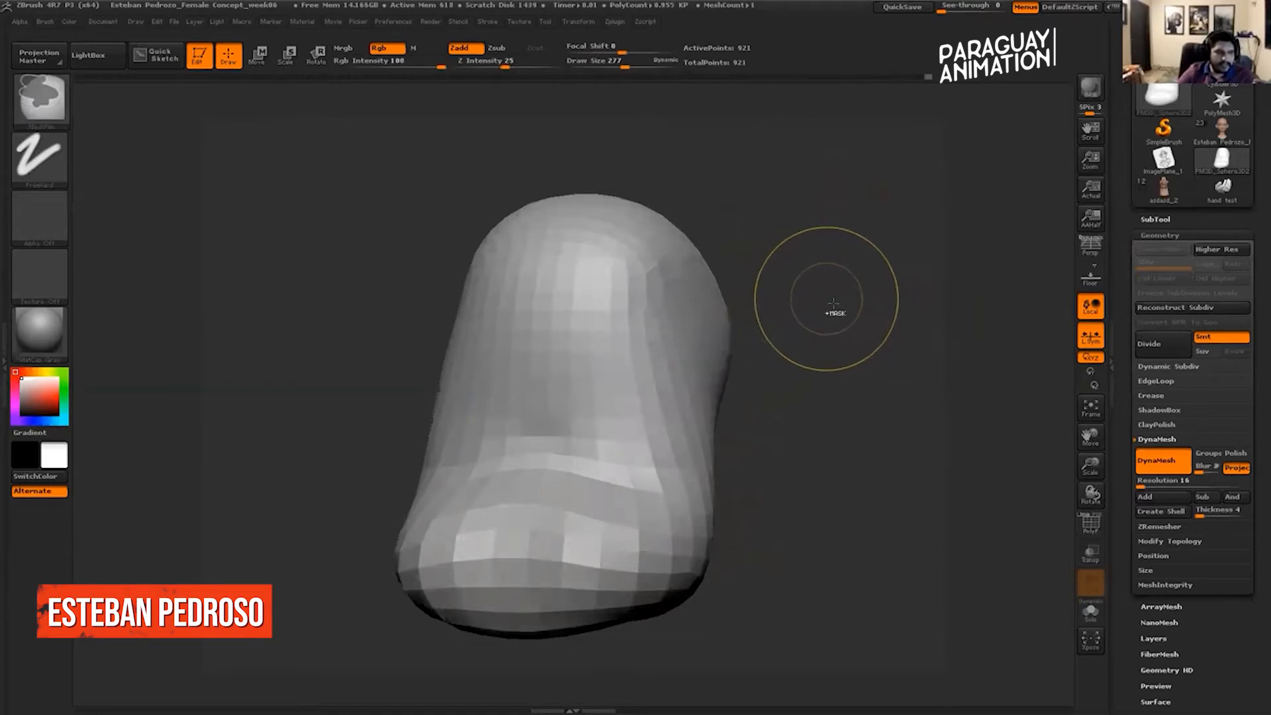
key(ctrl+d)
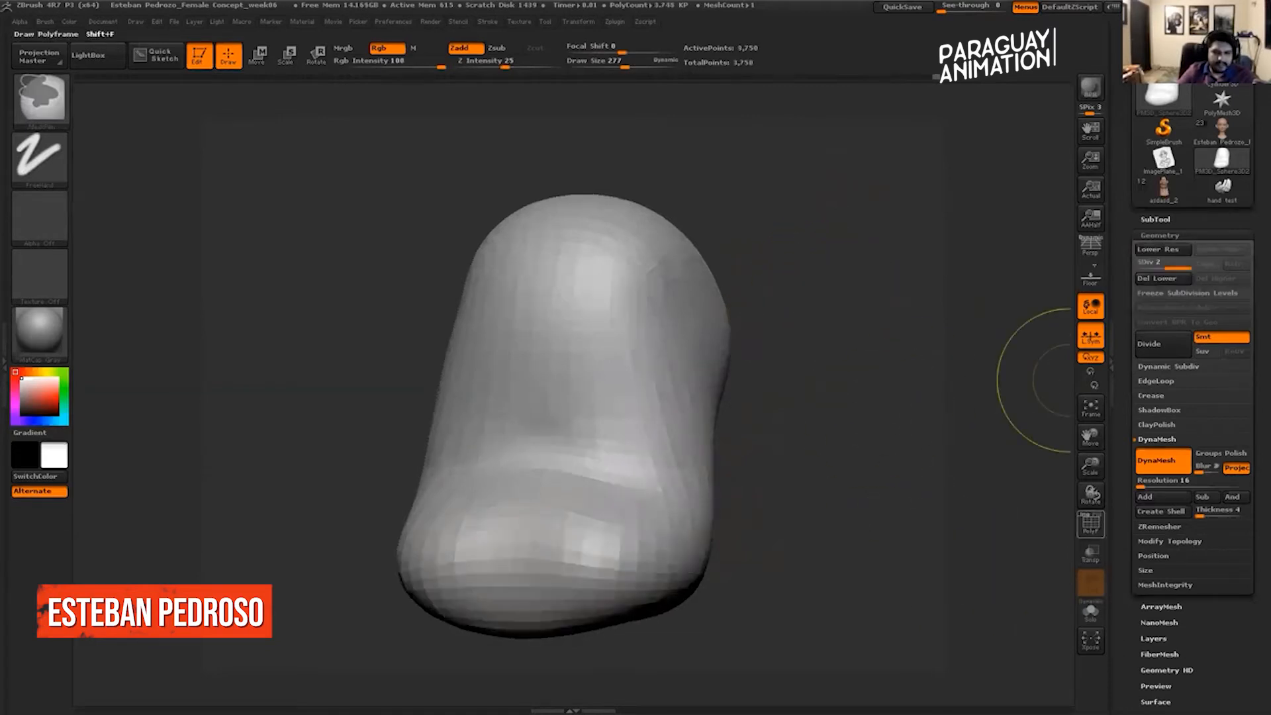
Show the polygon wireframe and switch between subdivision levels 1 and 2 to compare the mesh density.
click(1092, 525)
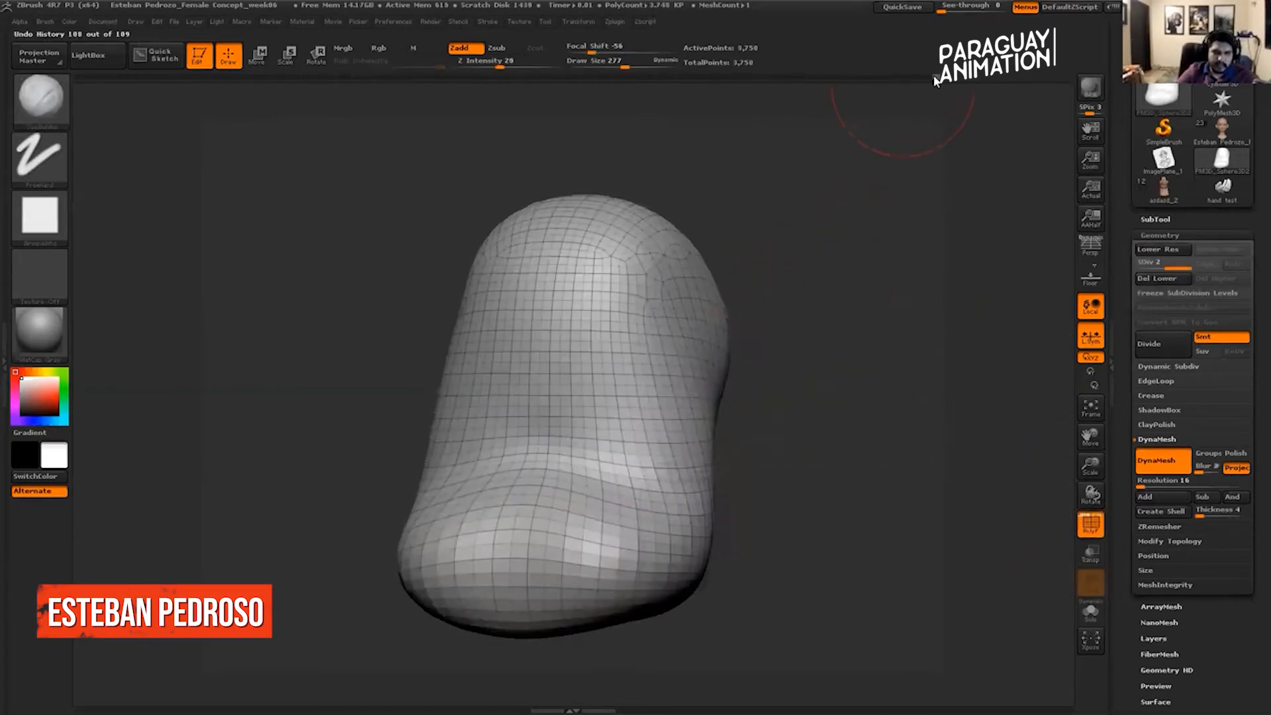
key(shift+d)
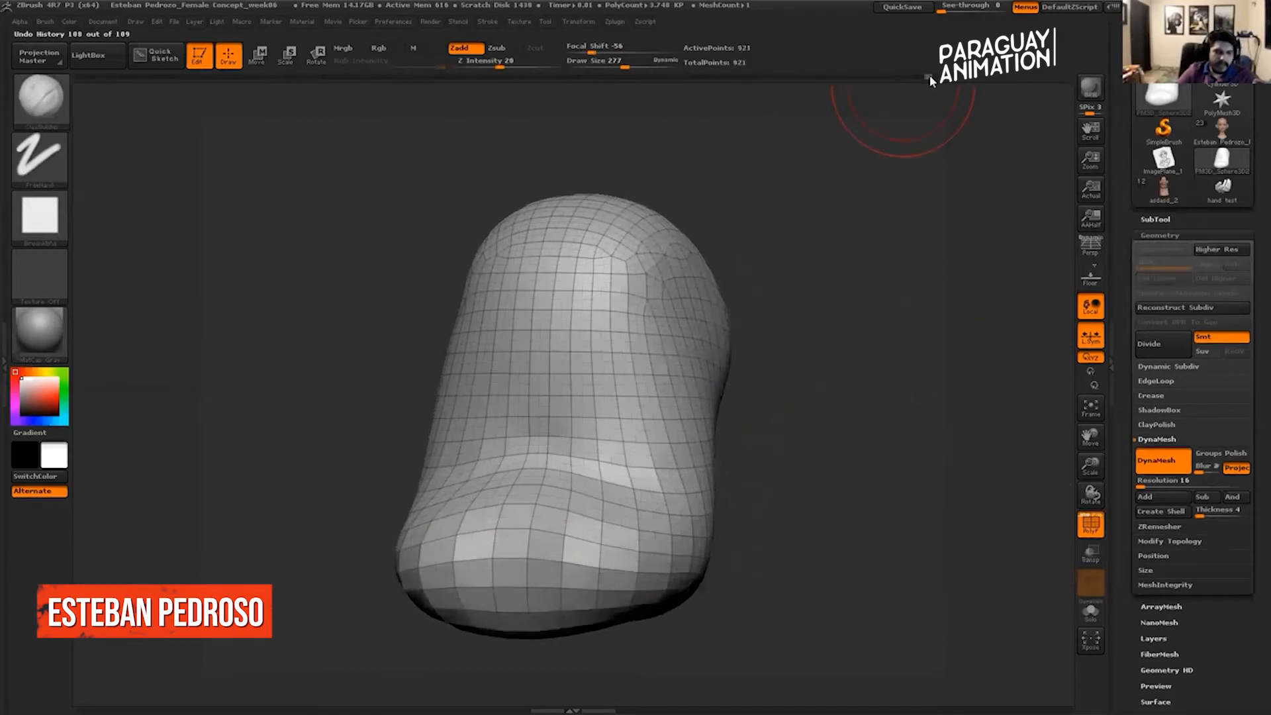
key(d)
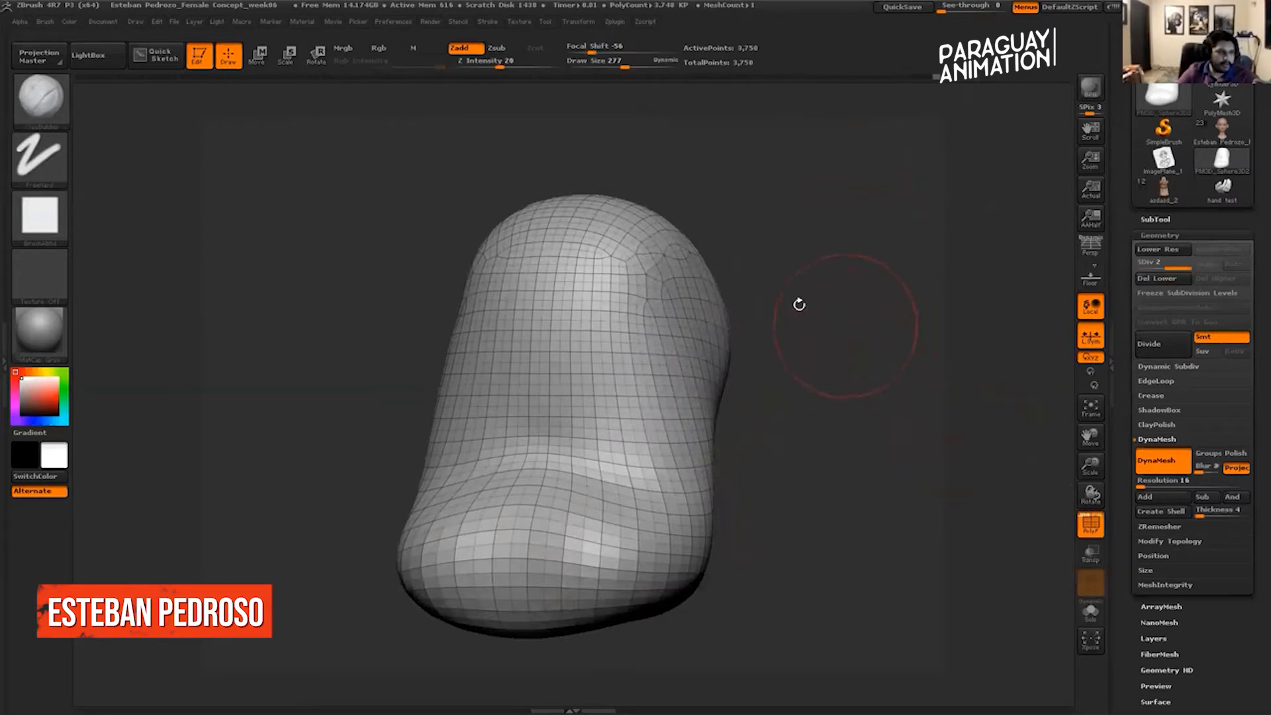
Subdivide the head once more to add subdivision level 3, check its wireframe and hide the wireframe again.
key(ctrl)
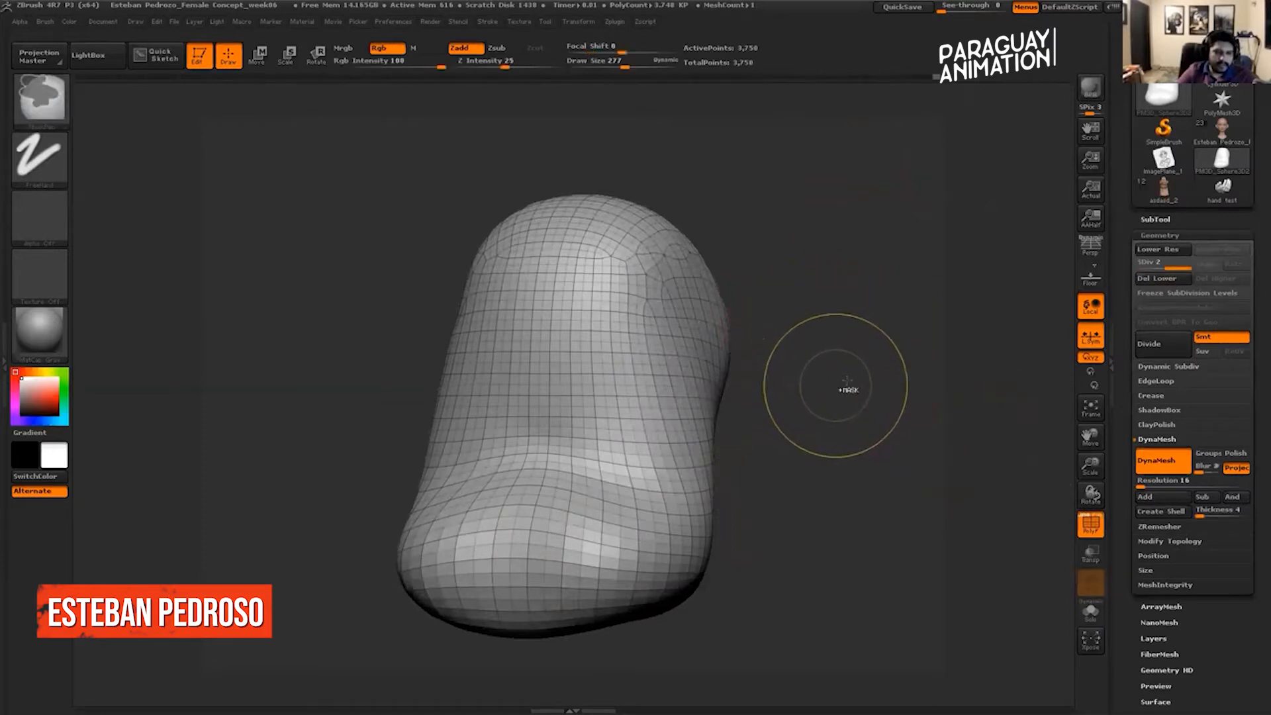
key(ctrl+d)
key(shift+f)
key(shift+f)
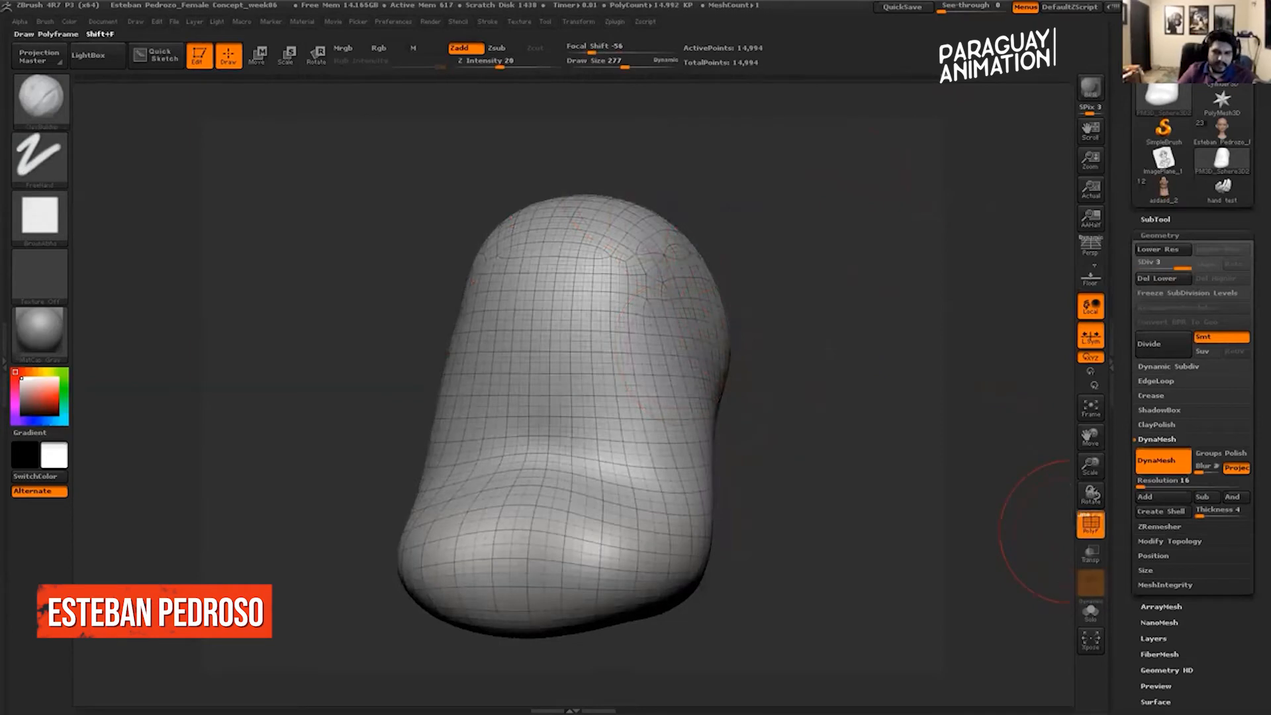
click(1091, 524)
Switch repeatedly between lower and higher subdivision levels to compare the smoothness of the head.
key(shift+d)
key(shift+d)
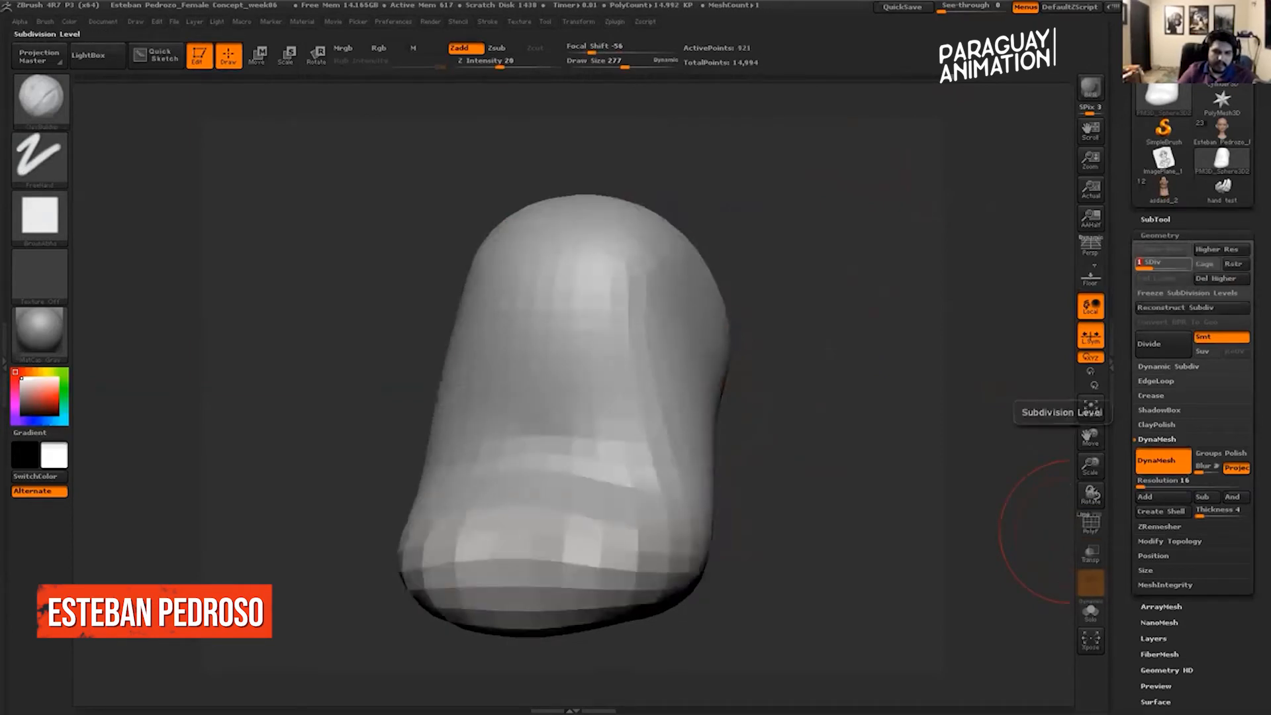
key(d)
key(shift+d)
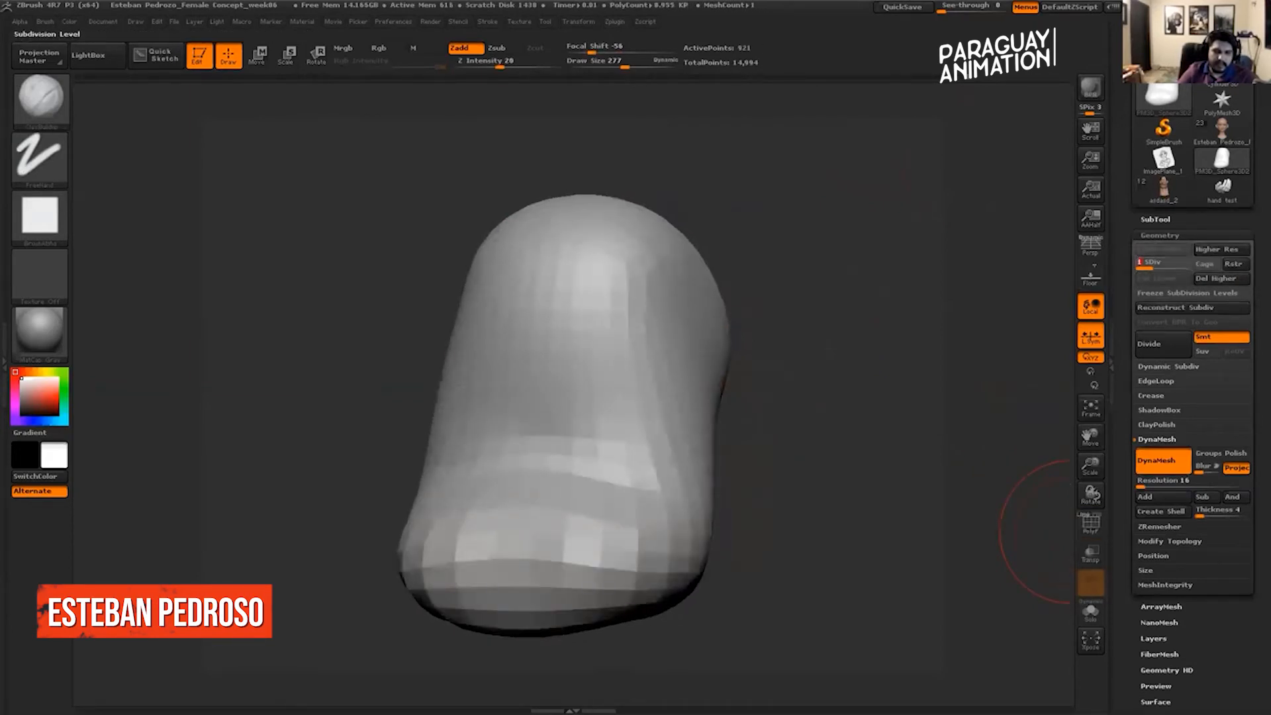
key(d)
key(shift+d)
key(d)
key(shift+d)
key(d)
key(shift+d)
key(d)
Set Draw Size to 181 and undo the subdivision that added level 3.
mouse_move(888, 279)
shift+mouse_down()
mouse_move(866, 275)
mouse_move(945, 300)
shift+mouse_up()
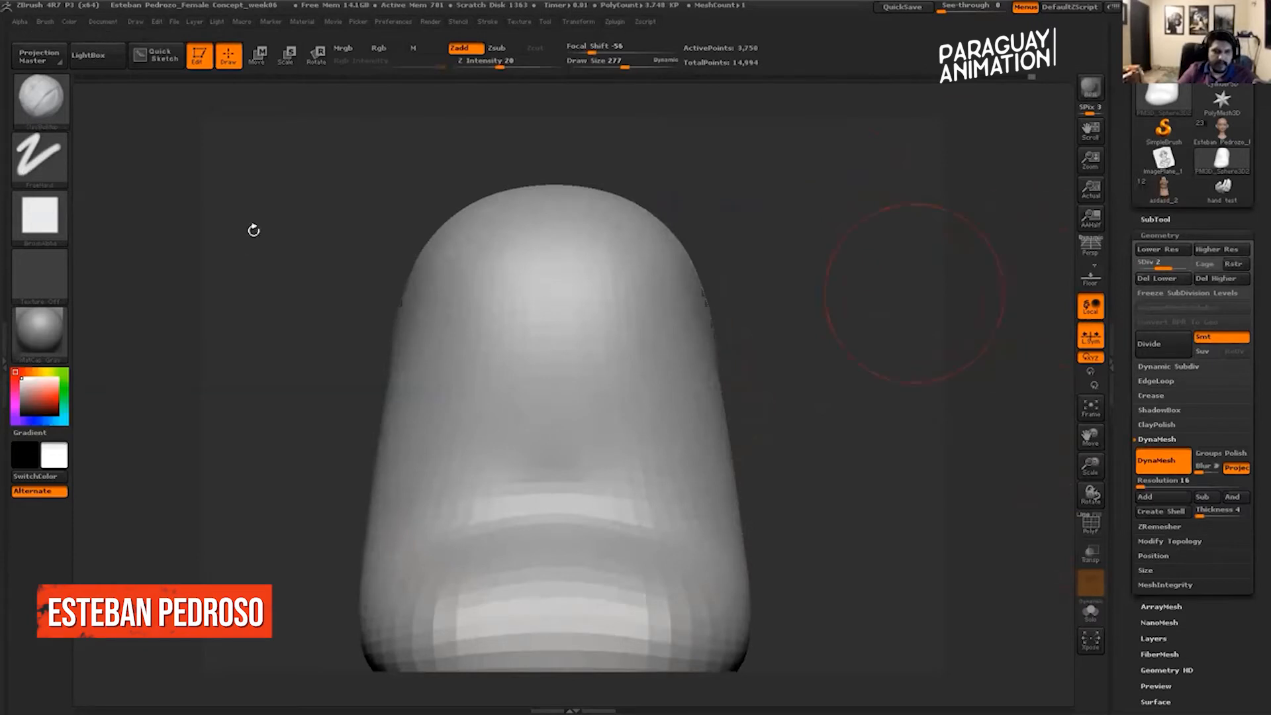
mouse_move(328, 222)
mouse_down()
mouse_move(305, 258)
mouse_move(318, 238)
mouse_up()
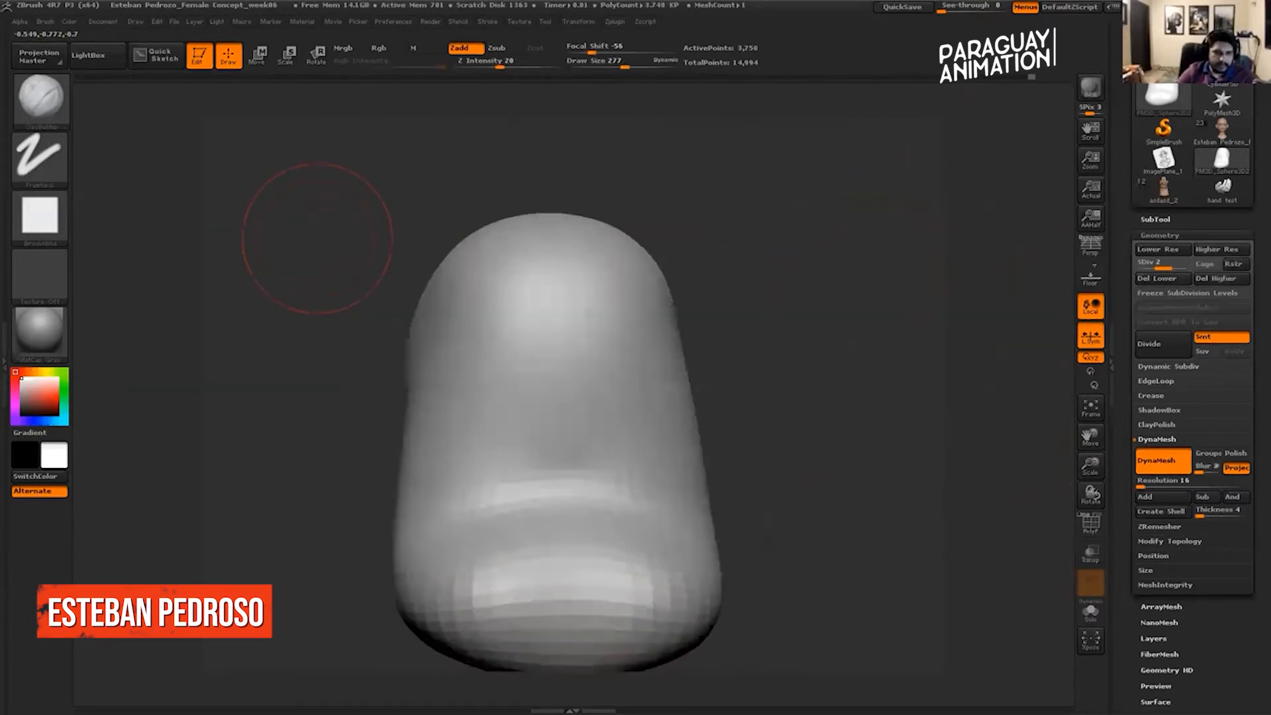
click(615, 65)
drag(897, 262, 772, 320)
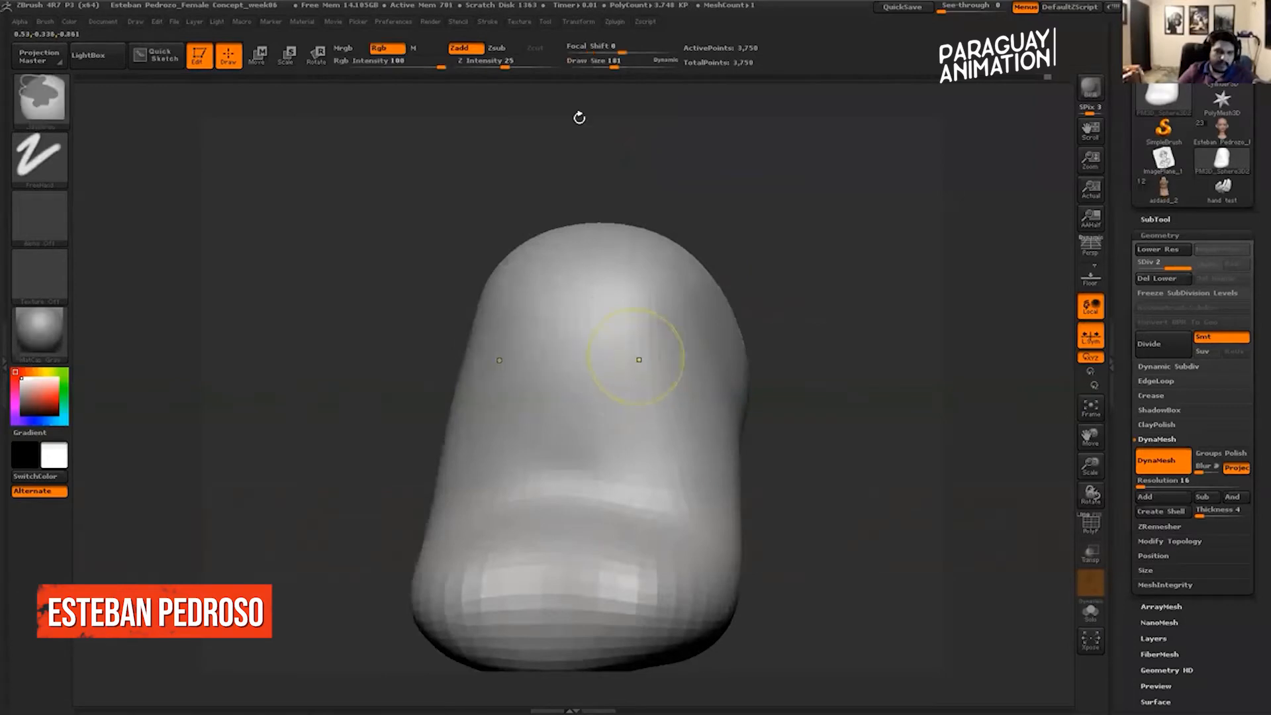
key(ctrl+z)
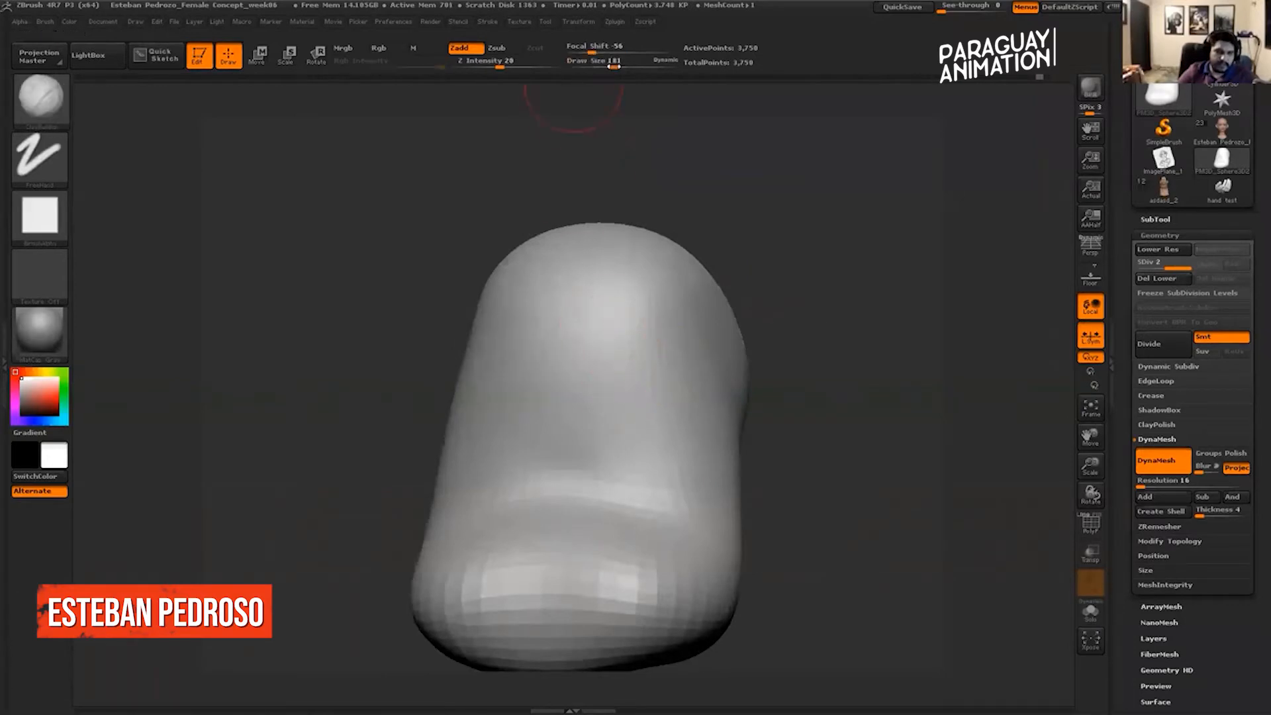
Carve symmetrical eye sockets into the upper face with ClayBuildup and smooth their outer sides.
mouse_move(627, 354)
alt+mouse_down()
mouse_move(630, 334)
mouse_move(639, 364)
mouse_move(625, 325)
mouse_move(634, 357)
alt+mouse_up()
drag(821, 215, 702, 229)
mouse_move(699, 280)
alt+mouse_down()
mouse_move(761, 286)
mouse_move(692, 341)
mouse_move(717, 364)
alt+mouse_up()
shift+drag(706, 259, 730, 324)
mouse_move(821, 228)
shift+mouse_down()
mouse_move(942, 241)
mouse_move(781, 251)
shift+mouse_up()
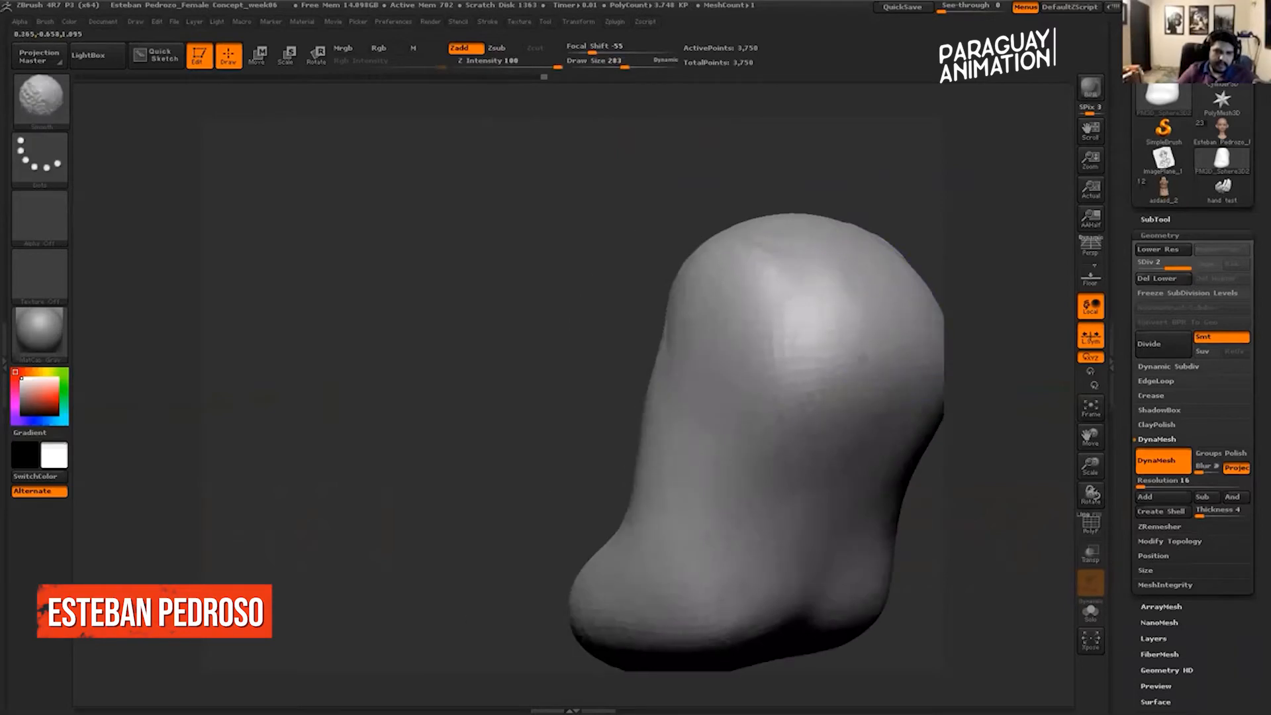
Smooth the temple area beside the eye sockets from the side view.
drag(1004, 238, 1060, 242)
drag(925, 247, 894, 248)
shift+drag(719, 302, 767, 378)
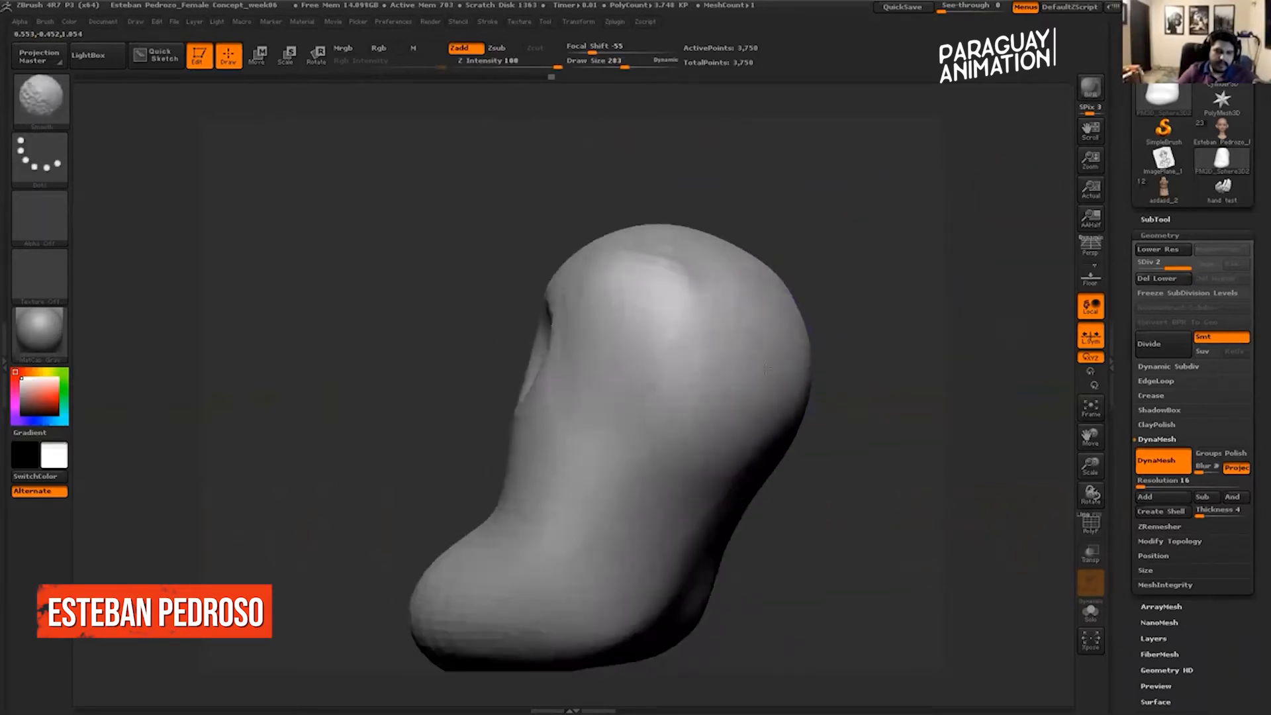
mouse_move(821, 221)
mouse_down()
mouse_move(921, 199)
mouse_move(885, 193)
mouse_move(903, 209)
mouse_move(853, 208)
mouse_up()
shift+drag(695, 292, 702, 318)
mouse_move(797, 236)
mouse_down()
mouse_move(885, 236)
mouse_move(847, 226)
mouse_up()
Set Draw Size to 168 and build up a nose down the middle of the face, redoing the first stroke.
drag(624, 66, 616, 66)
mouse_move(845, 176)
alt+mouse_down()
mouse_move(823, 196)
mouse_move(884, 202)
alt+mouse_up()
mouse_move(624, 292)
mouse_down()
mouse_move(639, 305)
mouse_move(632, 291)
mouse_up()
shift+drag(795, 265, 748, 285)
mouse_move(567, 396)
mouse_down()
mouse_move(591, 409)
mouse_move(571, 414)
mouse_up()
key(ctrl+z)
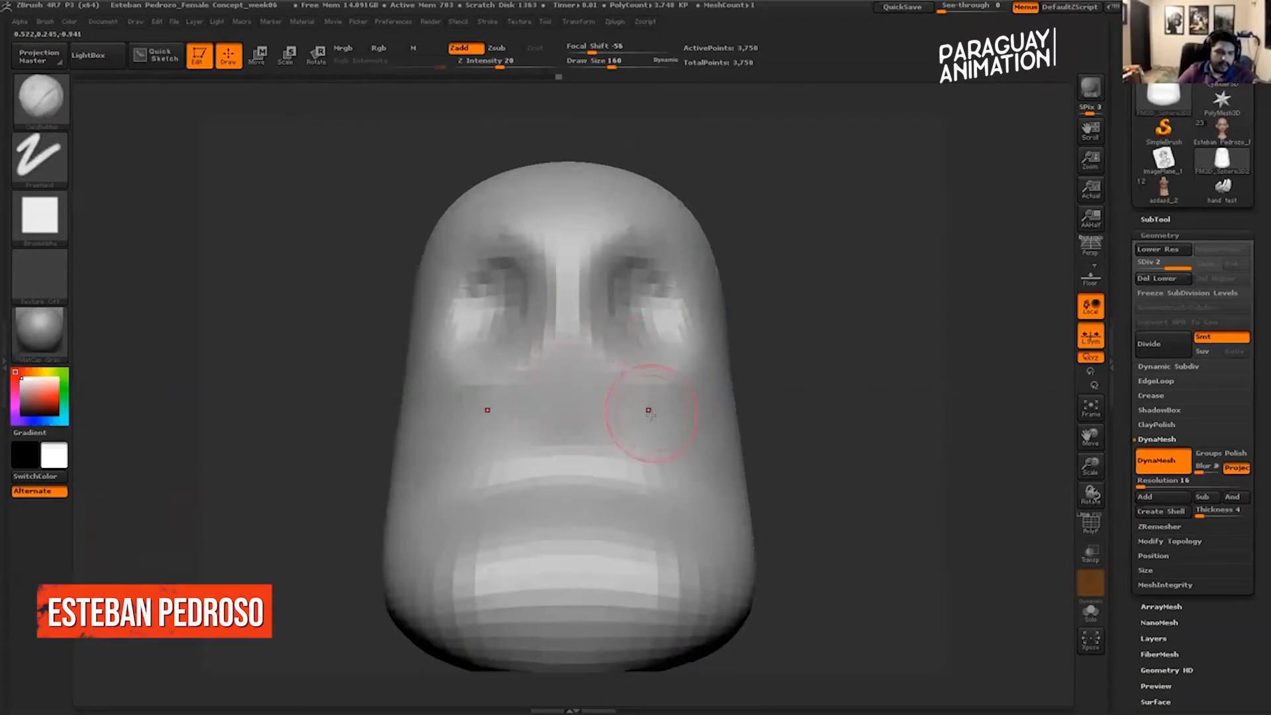
drag(580, 409, 567, 378)
Switch to the Move Topological brush and reshape the nose bridge in profile.
mouse_move(877, 247)
mouse_down()
mouse_move(837, 247)
mouse_move(871, 259)
mouse_move(807, 277)
mouse_move(403, 256)
mouse_move(596, 364)
mouse_move(682, 360)
mouse_up()
click(35, 102)
click(349, 113)
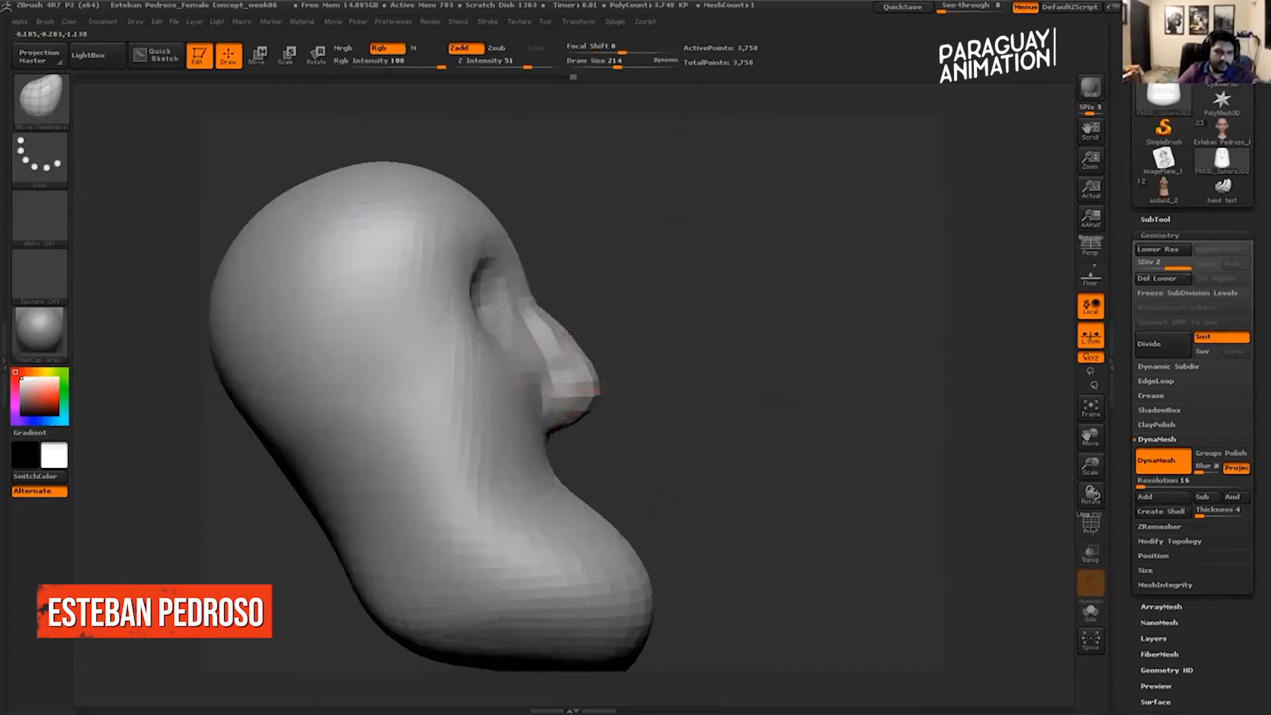
mouse_move(564, 292)
mouse_down()
mouse_move(586, 318)
mouse_move(575, 355)
mouse_move(580, 334)
mouse_up()
Enlarge Draw Size to 503 and pull the rear corner of the jaw outward with Move Topological.
mouse_move(788, 295)
mouse_down()
mouse_move(648, 291)
mouse_move(687, 291)
mouse_up()
drag(856, 227, 779, 232)
drag(1010, 209, 755, 185)
alt+drag(826, 151, 679, 143)
click(607, 64)
drag(624, 65, 625, 65)
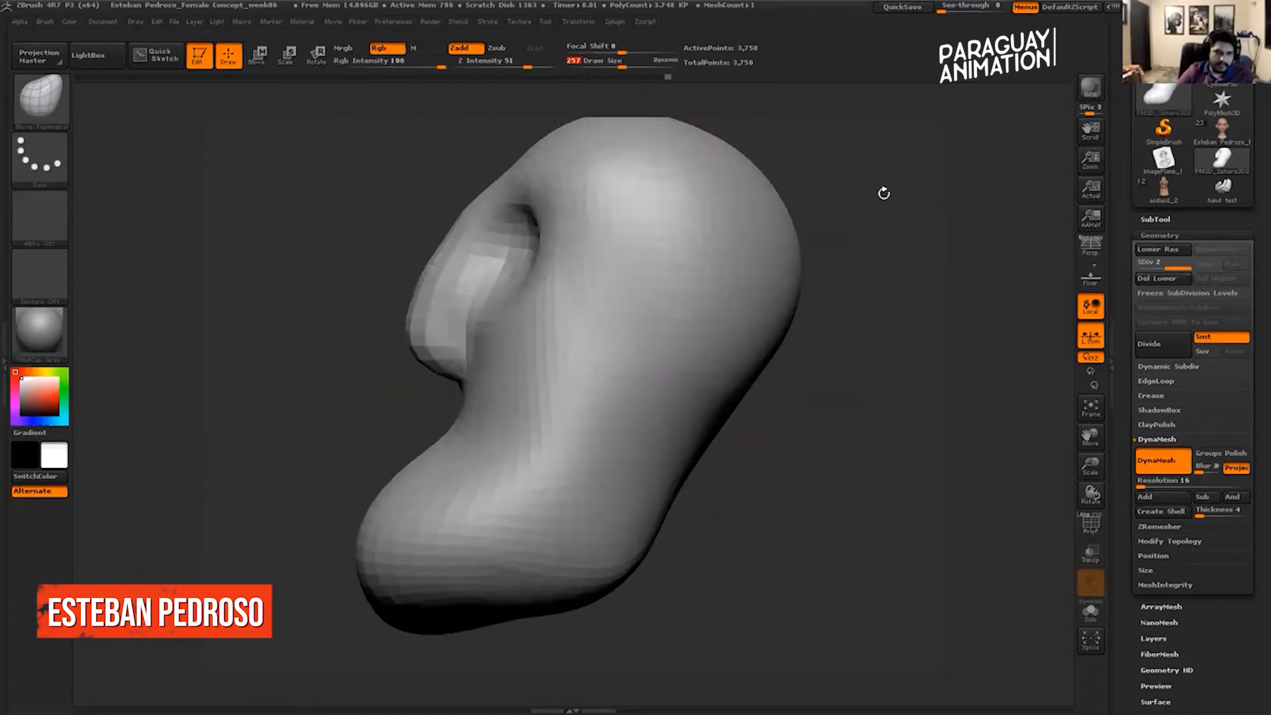
alt+drag(878, 184, 744, 312)
drag(591, 394, 564, 406)
click(644, 65)
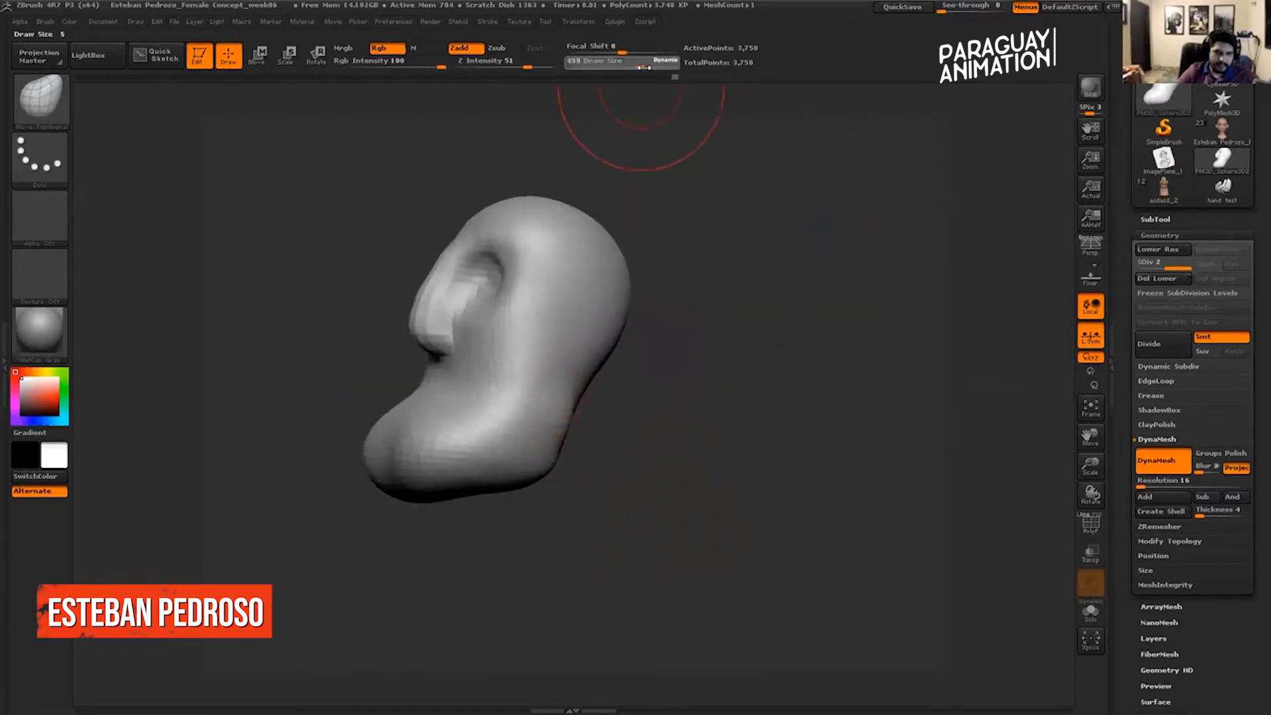
drag(538, 450, 550, 448)
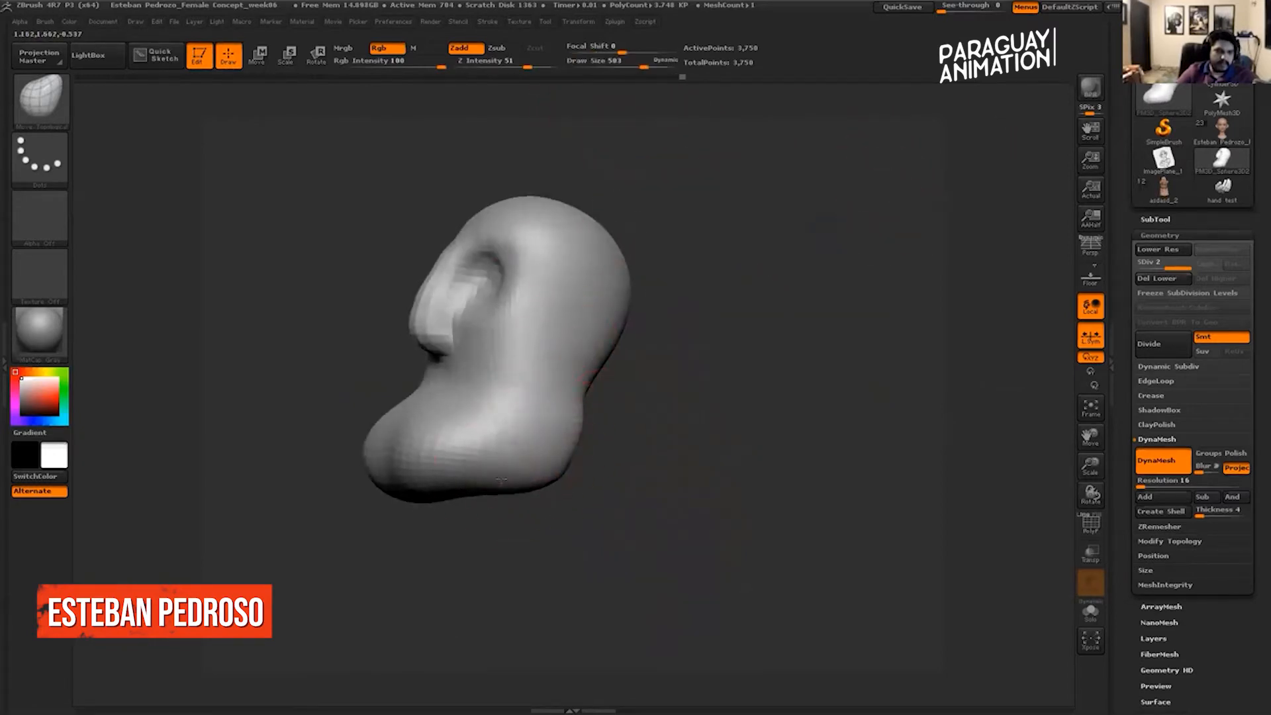
Refine the profile of the skull and the back of the head with large Move Topological strokes.
drag(686, 432, 515, 467)
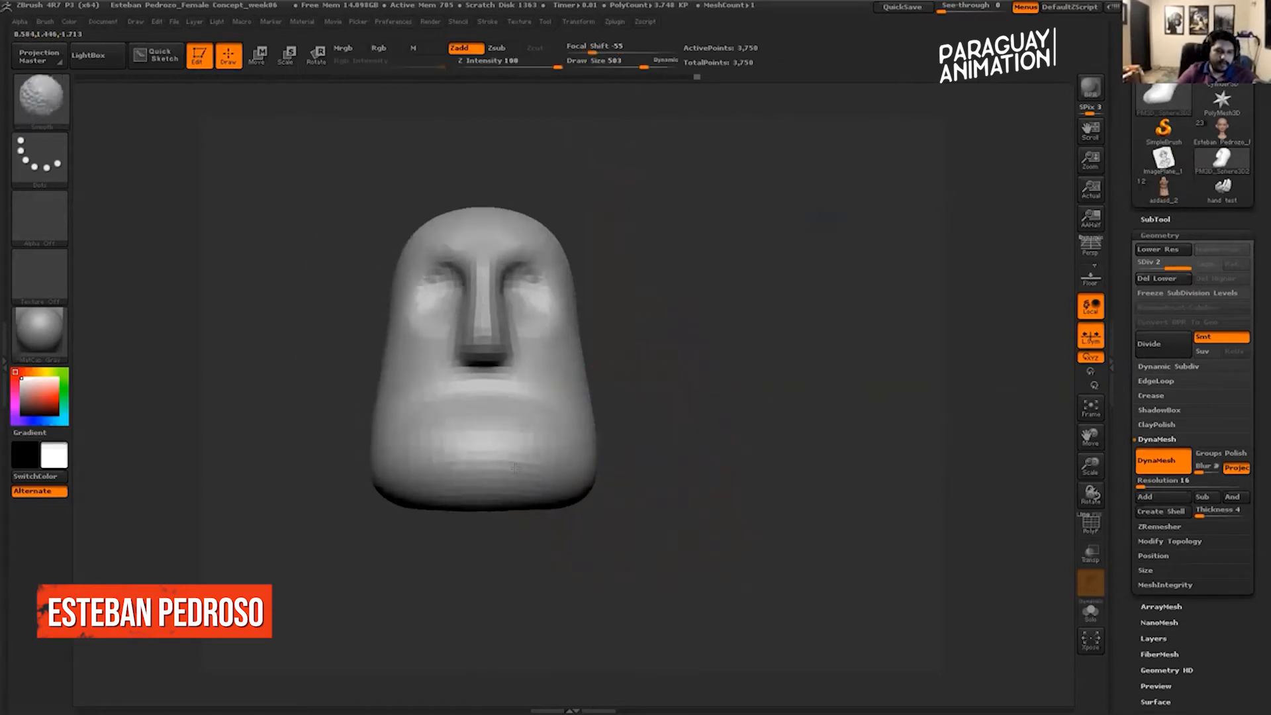
drag(715, 378, 550, 426)
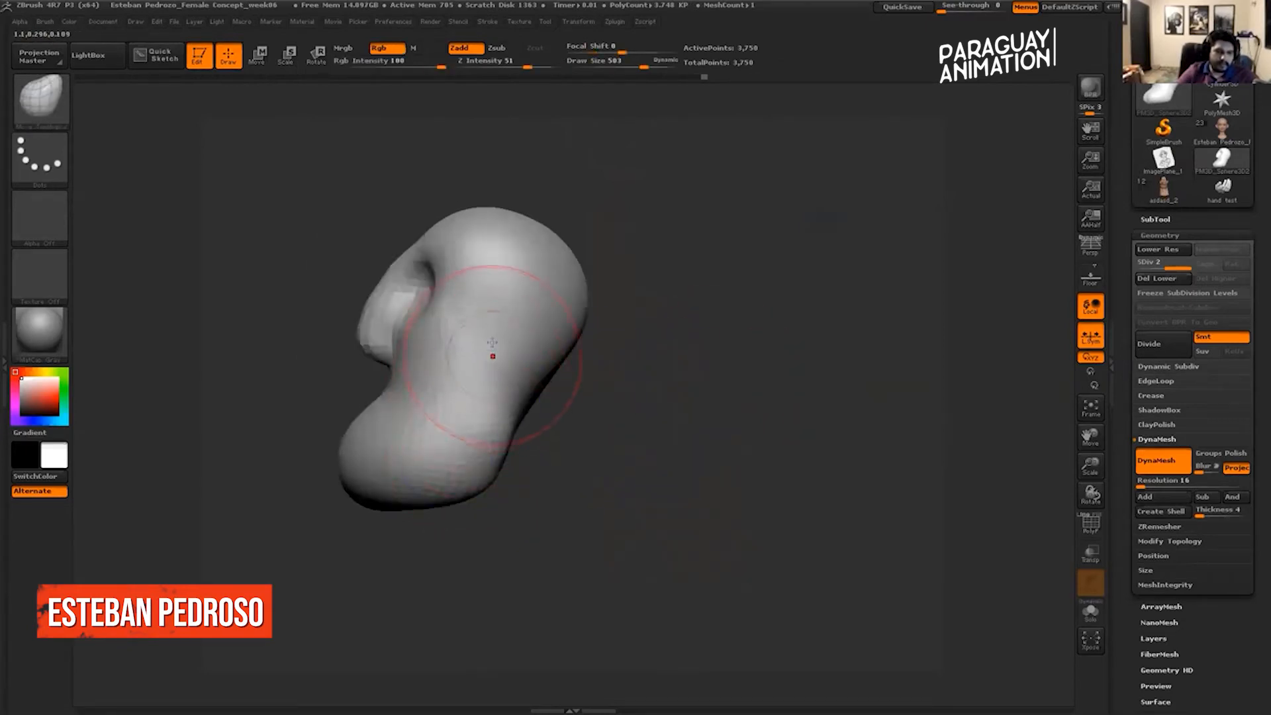
mouse_move(599, 173)
alt+mouse_down()
mouse_move(715, 223)
mouse_move(776, 208)
mouse_move(650, 275)
alt+mouse_up()
mouse_move(634, 329)
mouse_down()
mouse_move(650, 321)
mouse_move(660, 345)
mouse_up()
mouse_move(581, 317)
mouse_down()
mouse_move(585, 303)
mouse_move(559, 300)
mouse_move(530, 318)
mouse_up()
mouse_move(592, 384)
mouse_down()
mouse_move(693, 391)
mouse_move(681, 452)
mouse_up()
mouse_move(590, 320)
mouse_down()
mouse_move(508, 289)
mouse_move(412, 386)
mouse_up()
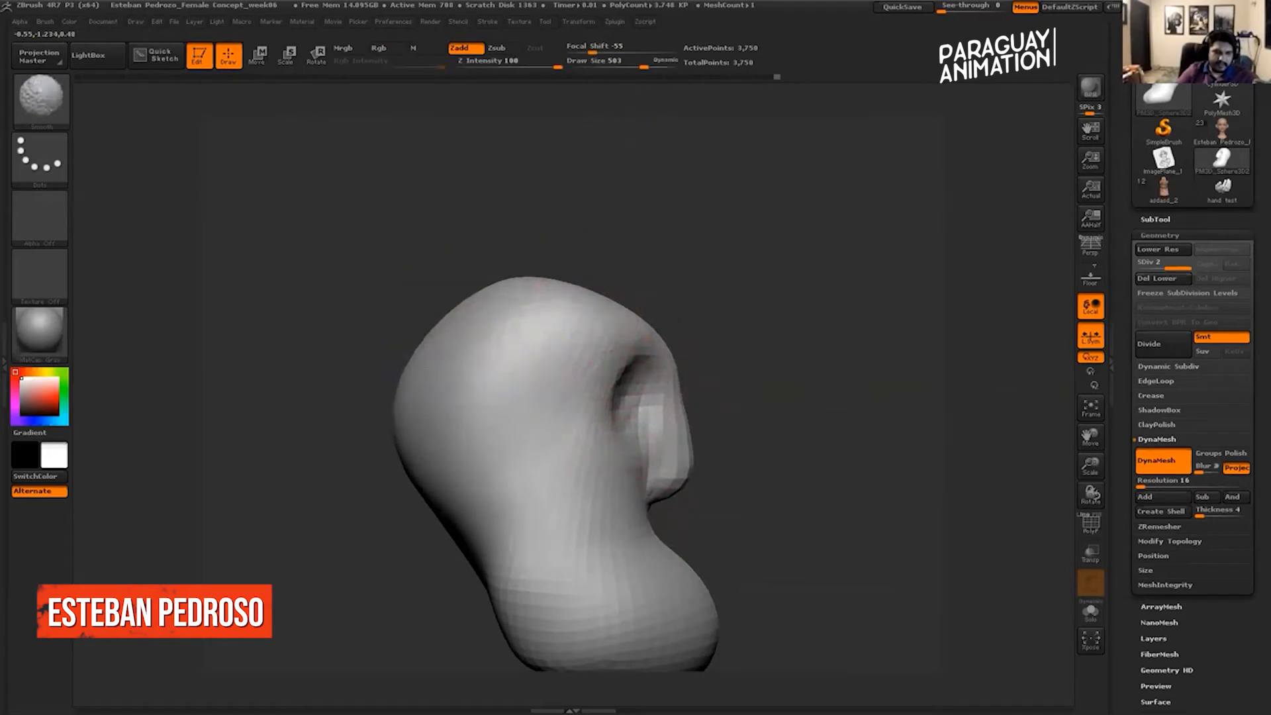
drag(662, 247, 630, 240)
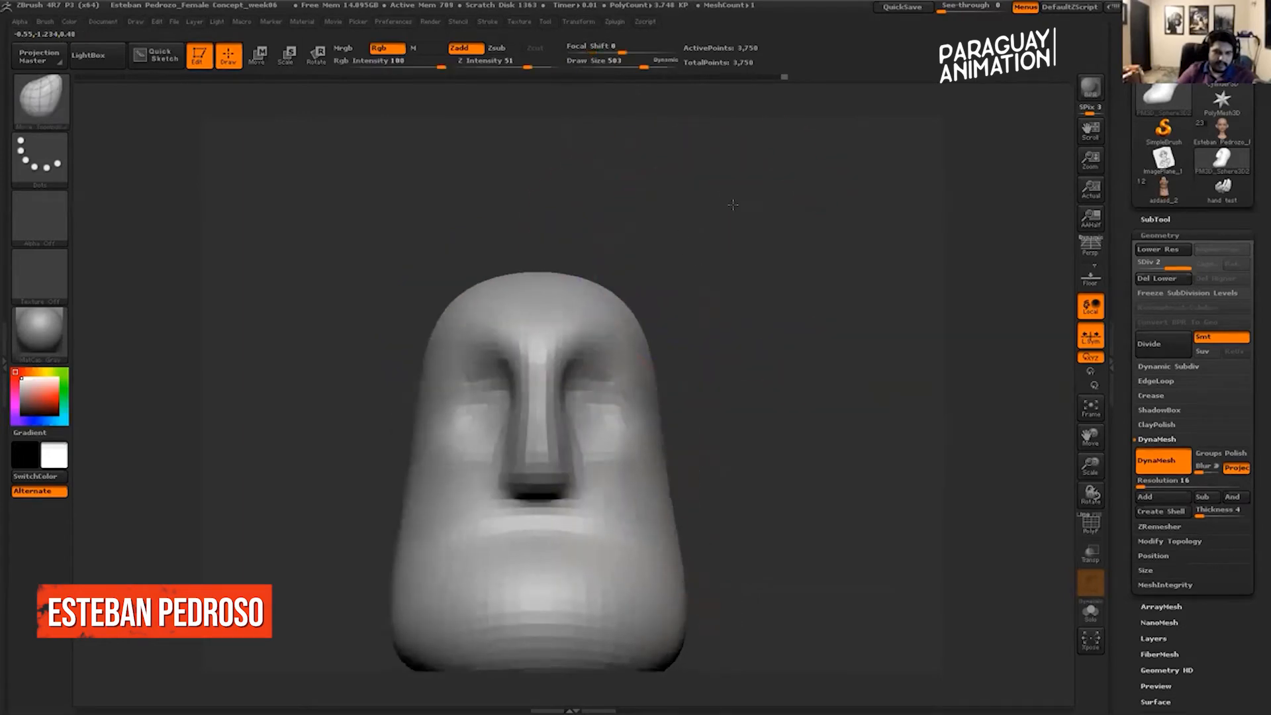
Switch to the ClayBuildup brush and set Draw Size to 214.
alt+drag(743, 232, 763, 159)
click(53, 107)
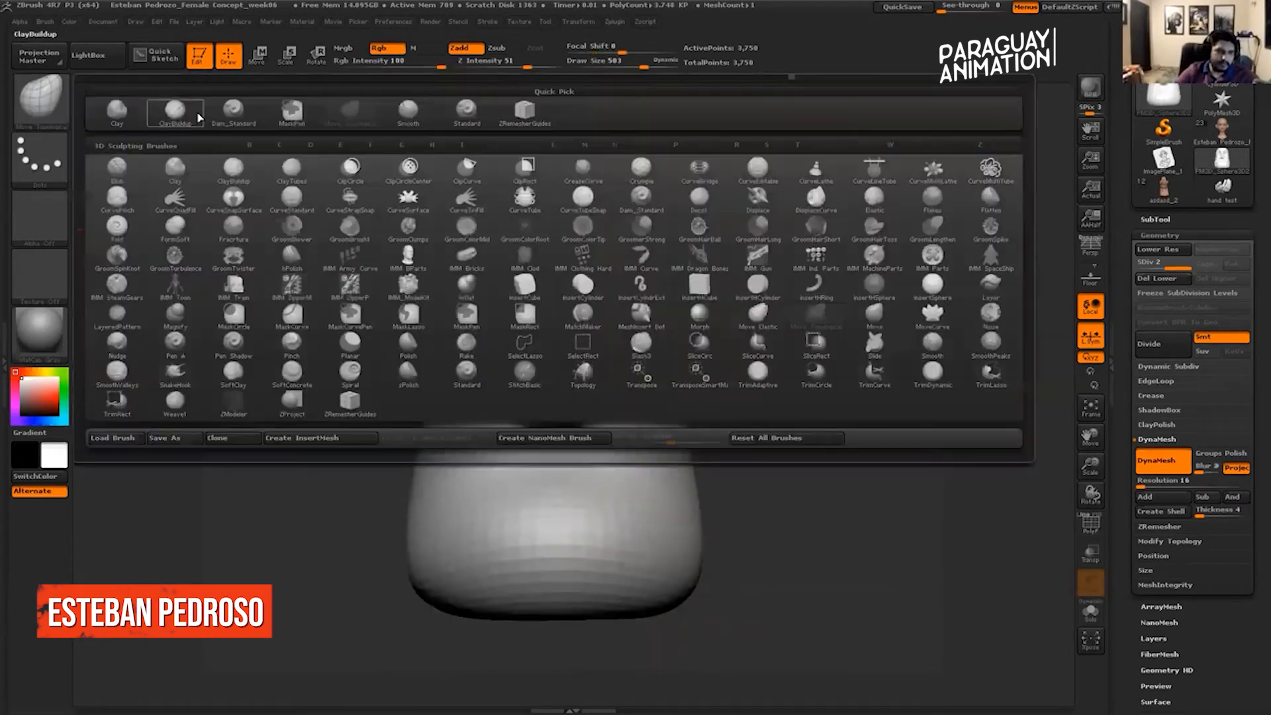
click(198, 114)
drag(642, 66, 617, 65)
mouse_move(757, 209)
mouse_down()
mouse_move(839, 270)
mouse_move(849, 202)
mouse_up()
drag(878, 249, 739, 308)
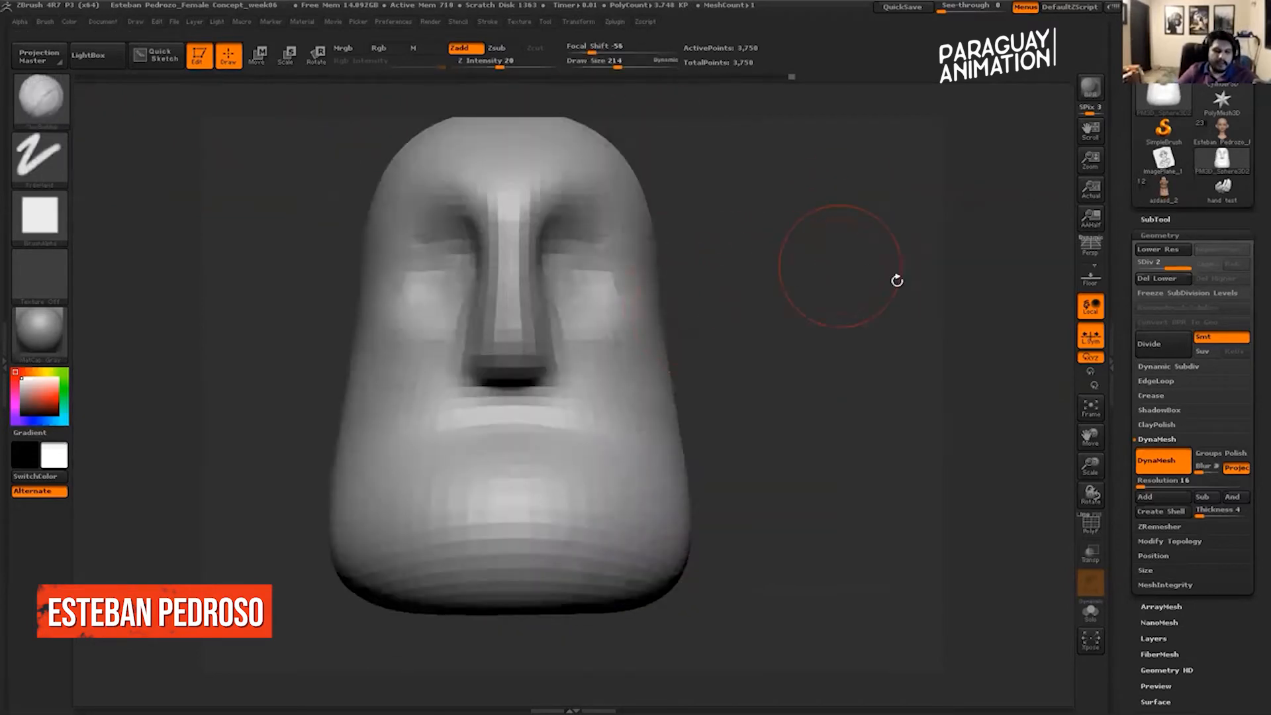
Subdivide the head twice to reach subdivision level 4.
drag(869, 274, 823, 298)
key(ctrl+d)
key(ctrl+d)
Set Draw Size to 122, build up round eyeballs inside the sockets and smooth them.
drag(908, 190, 837, 192)
mouse_move(942, 170)
alt+mouse_down()
mouse_move(908, 171)
mouse_move(921, 197)
mouse_move(980, 188)
alt+mouse_up()
drag(613, 63, 605, 62)
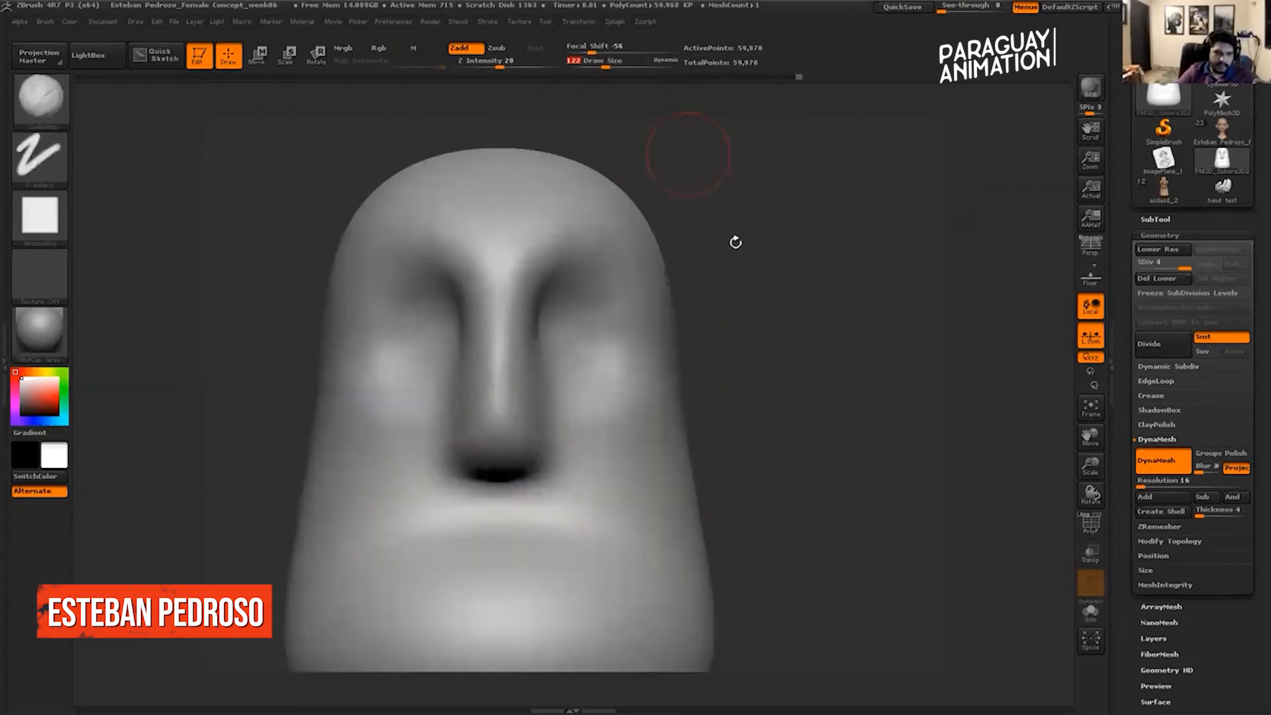
drag(782, 226, 731, 232)
mouse_move(560, 321)
mouse_down()
mouse_move(564, 334)
mouse_move(555, 287)
mouse_move(575, 310)
mouse_move(571, 339)
mouse_up()
shift+drag(559, 266, 572, 316)
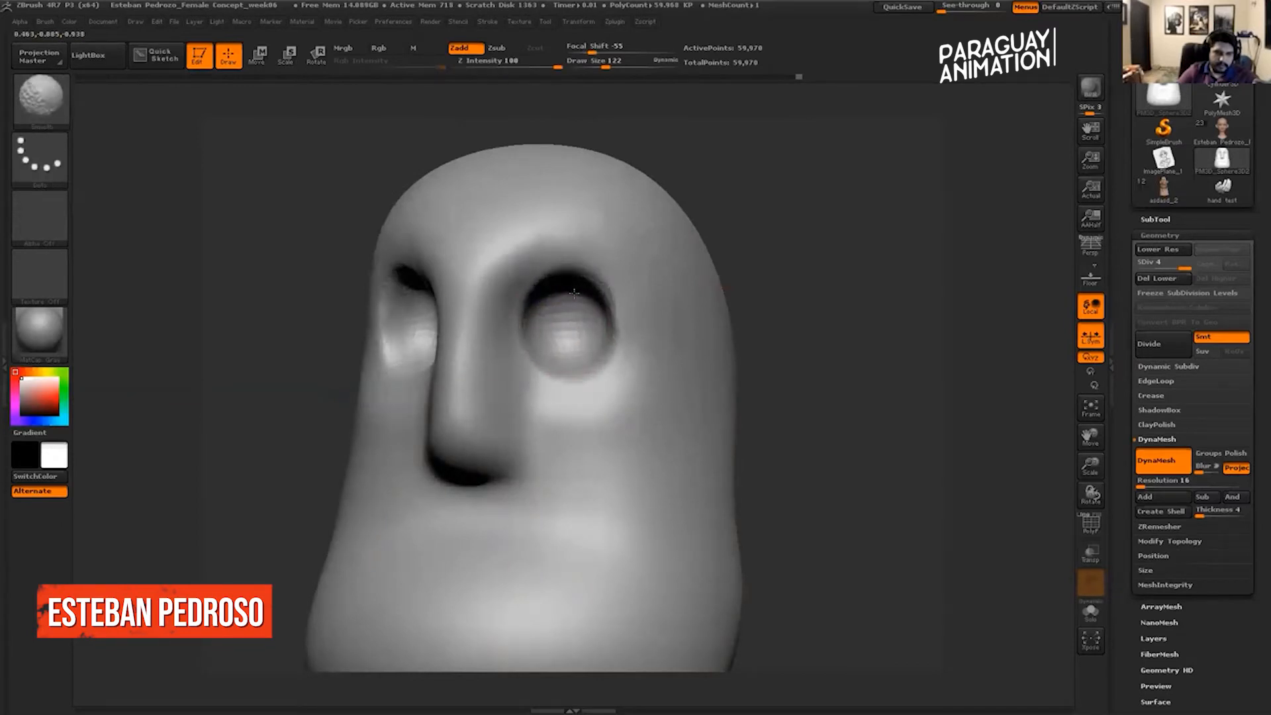
Build up brow ridges above the eyes and smooth them into the forehead.
mouse_move(814, 213)
mouse_down()
mouse_move(792, 199)
mouse_move(647, 228)
mouse_up()
mouse_move(526, 221)
mouse_down()
mouse_move(559, 238)
mouse_move(531, 223)
mouse_up()
key(shift)
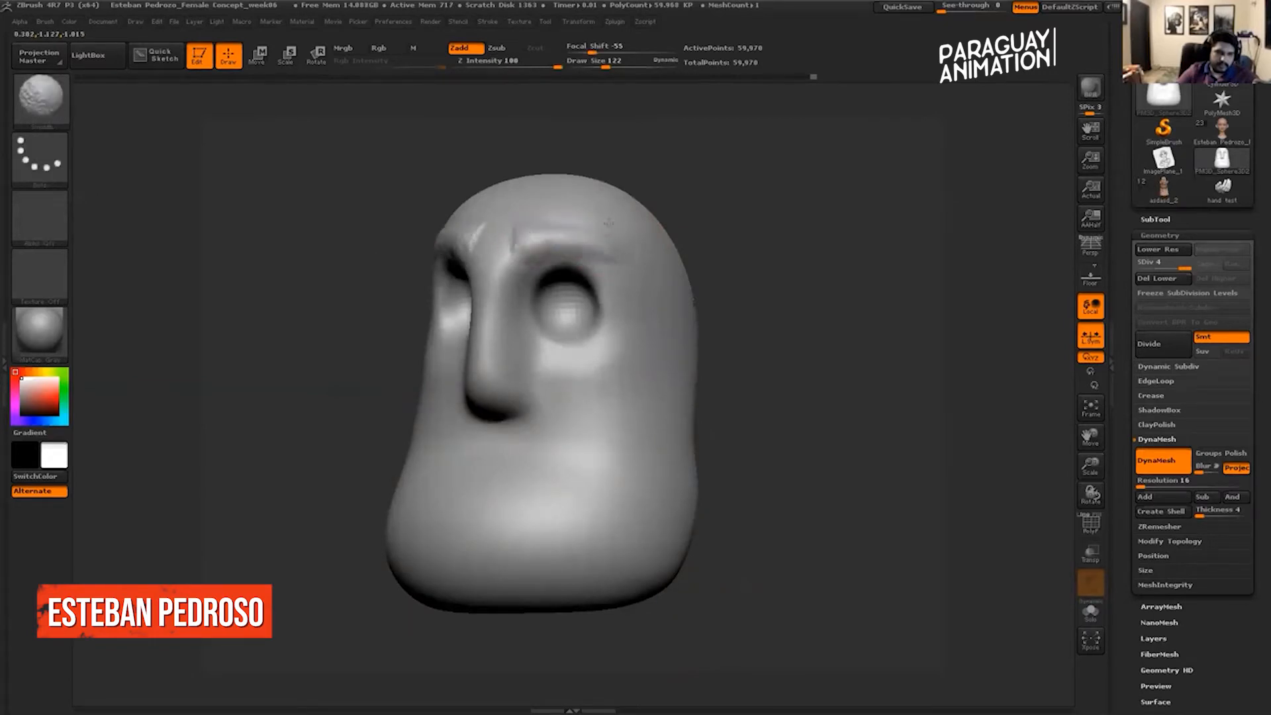
Build up the cheekbones below and beside the eyes at Draw Size 203 and smooth them.
mouse_move(746, 222)
mouse_down()
mouse_move(860, 209)
mouse_move(880, 229)
mouse_up()
mouse_move(707, 179)
mouse_down()
mouse_move(605, 346)
mouse_move(565, 364)
mouse_up()
key(shift)
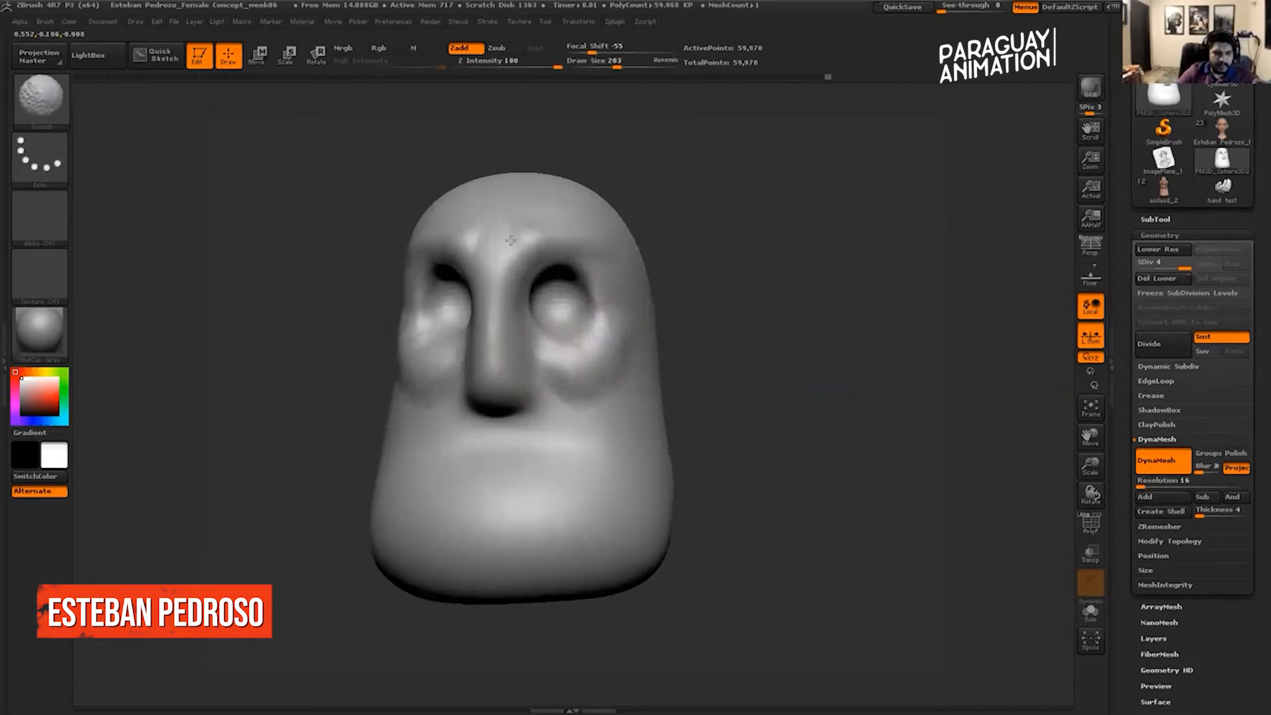
Reduce the Draw Size and subdivide the head again to reach subdivision level 5.
mouse_move(832, 236)
mouse_down()
mouse_move(857, 264)
mouse_move(914, 244)
mouse_move(872, 207)
mouse_move(907, 236)
mouse_up()
drag(616, 67, 595, 66)
mouse_move(713, 233)
mouse_down()
mouse_move(744, 247)
mouse_move(566, 327)
mouse_up()
key(ctrl+d)
Carve symmetrical nostrils into the underside of the nose with a small ClayBuildup brush.
alt+drag(453, 379, 467, 385)
click(587, 67)
mouse_move(458, 388)
alt+mouse_down()
mouse_move(452, 377)
mouse_move(462, 402)
alt+mouse_up()
alt+drag(747, 262, 780, 292)
mouse_move(781, 292)
shift+mouse_down()
mouse_move(876, 264)
mouse_move(903, 222)
mouse_move(888, 239)
mouse_move(927, 231)
mouse_move(913, 207)
mouse_move(905, 227)
mouse_move(887, 199)
shift+mouse_up()
Enlarge the brush, build up the outer rims of the eye sockets and smooth them.
drag(589, 63, 599, 63)
mouse_move(933, 208)
alt+mouse_down()
mouse_move(891, 202)
mouse_move(886, 224)
mouse_move(828, 230)
mouse_move(869, 214)
alt+mouse_up()
click(609, 62)
mouse_move(656, 191)
mouse_down()
mouse_move(503, 272)
mouse_move(527, 307)
mouse_up()
shift+drag(506, 262, 565, 310)
mouse_move(729, 210)
mouse_down()
mouse_move(863, 244)
mouse_move(818, 255)
mouse_up()
Paint a half-oval ear mask on the side of the head at Draw Size 109 and trim its front and upper edges.
mouse_move(612, 338)
ctrl+mouse_down()
mouse_move(599, 445)
mouse_move(636, 330)
mouse_move(613, 351)
ctrl+mouse_up()
key(ctrl+z)
click(603, 65)
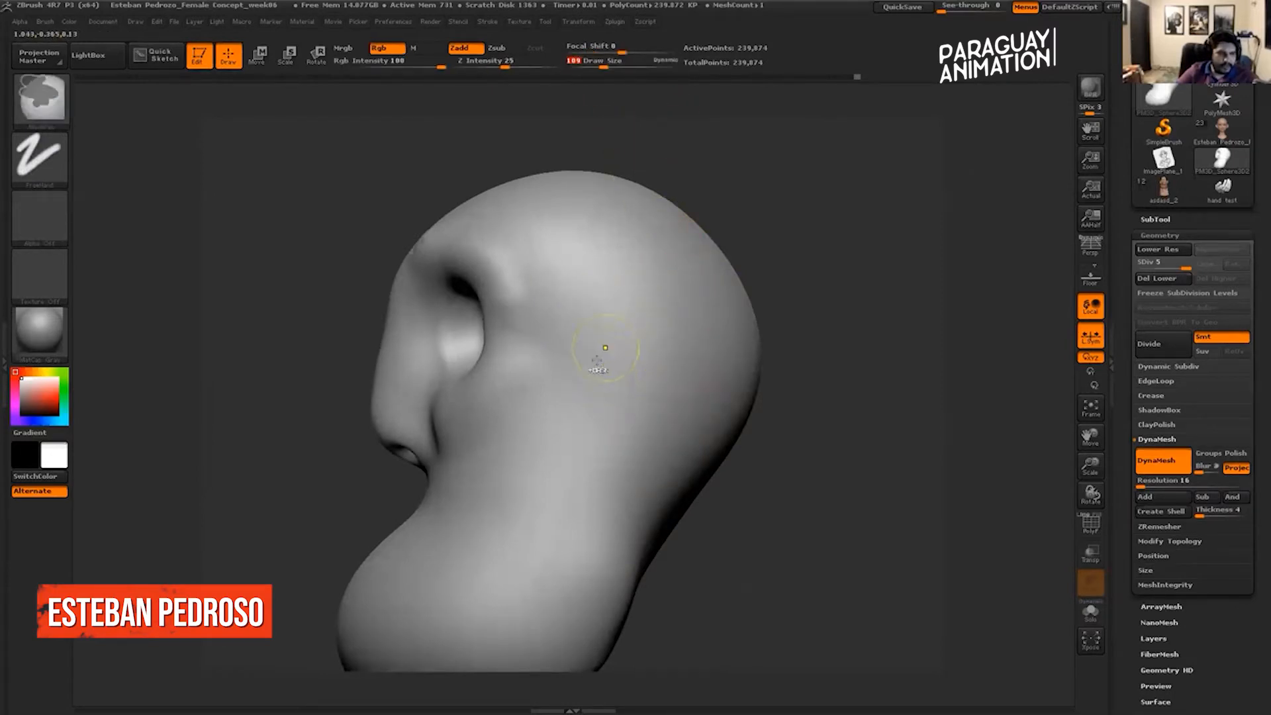
mouse_move(616, 341)
ctrl+mouse_down()
mouse_move(610, 397)
mouse_move(653, 298)
mouse_move(676, 361)
mouse_move(606, 454)
mouse_move(647, 427)
ctrl+mouse_up()
mouse_move(629, 311)
ctrl+mouse_down()
mouse_move(614, 415)
mouse_move(669, 341)
ctrl+mouse_up()
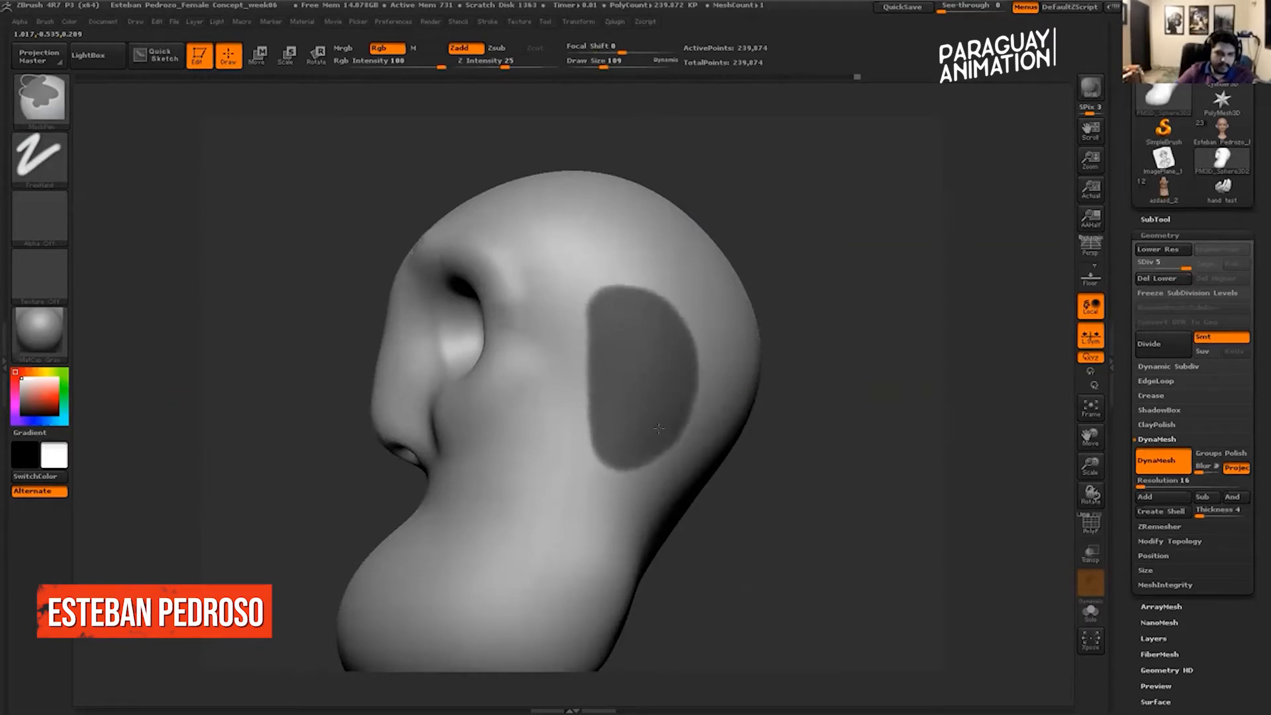
ctrl+drag(603, 452, 611, 324)
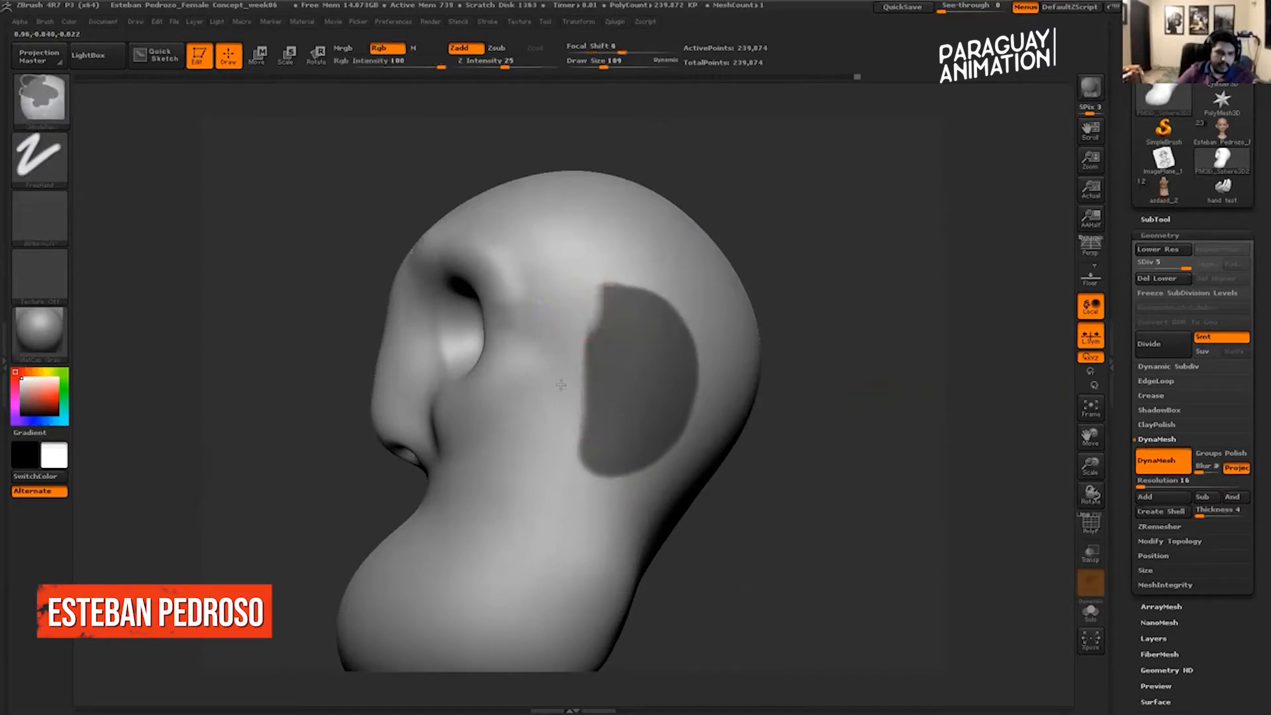
ctrl+alt+drag(570, 288, 563, 488)
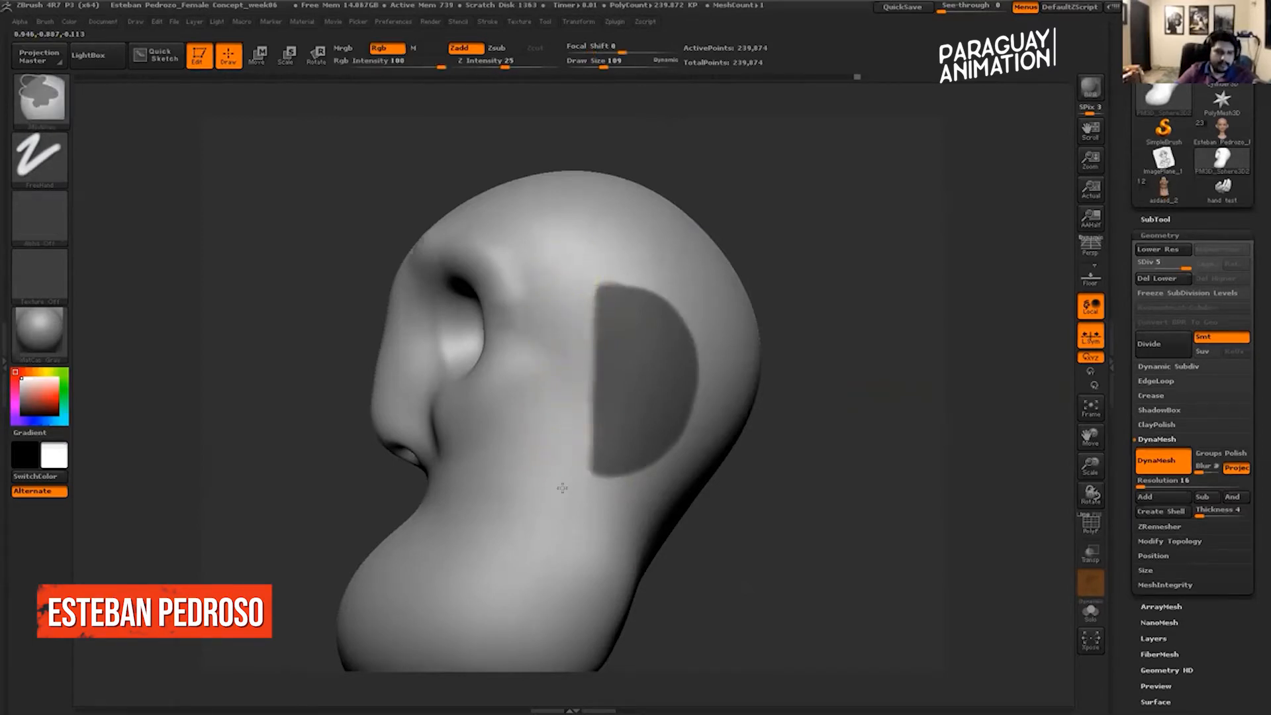
ctrl+alt+drag(579, 281, 656, 276)
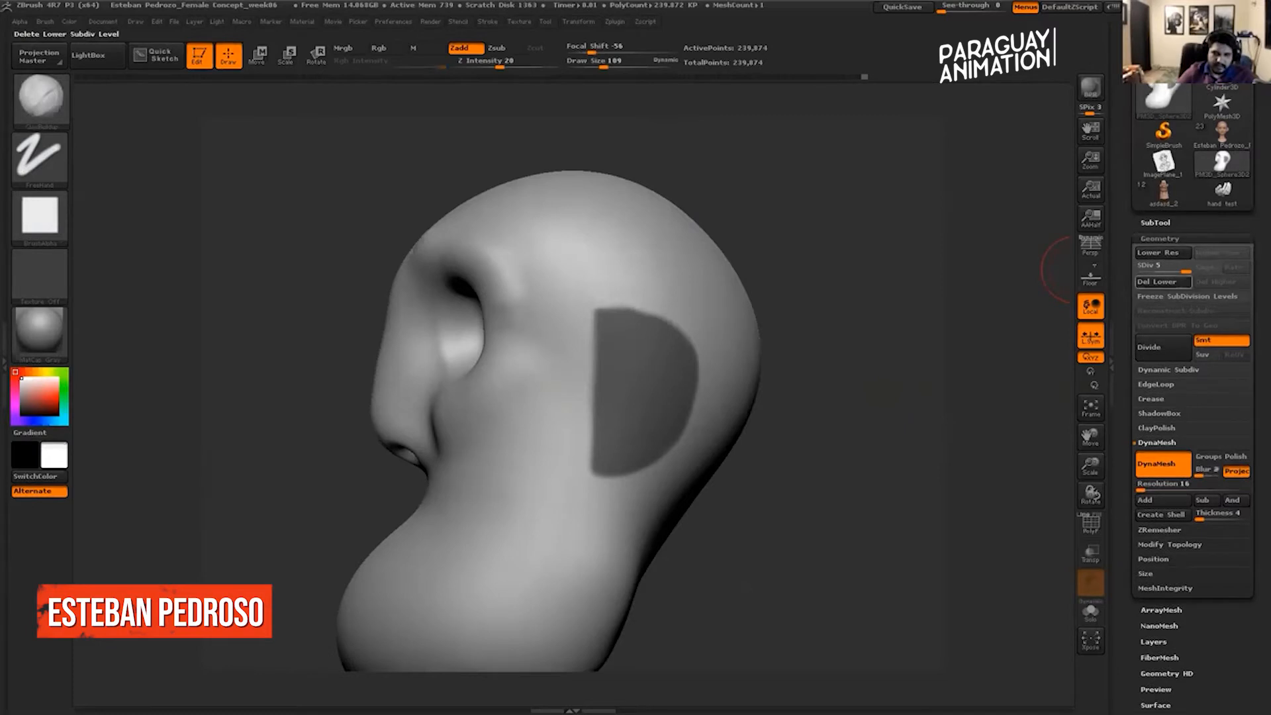
Extract the masked ear area as a separate subtool with a thickness of 0.06643.
click(1156, 220)
drag(1129, 502, 1128, 317)
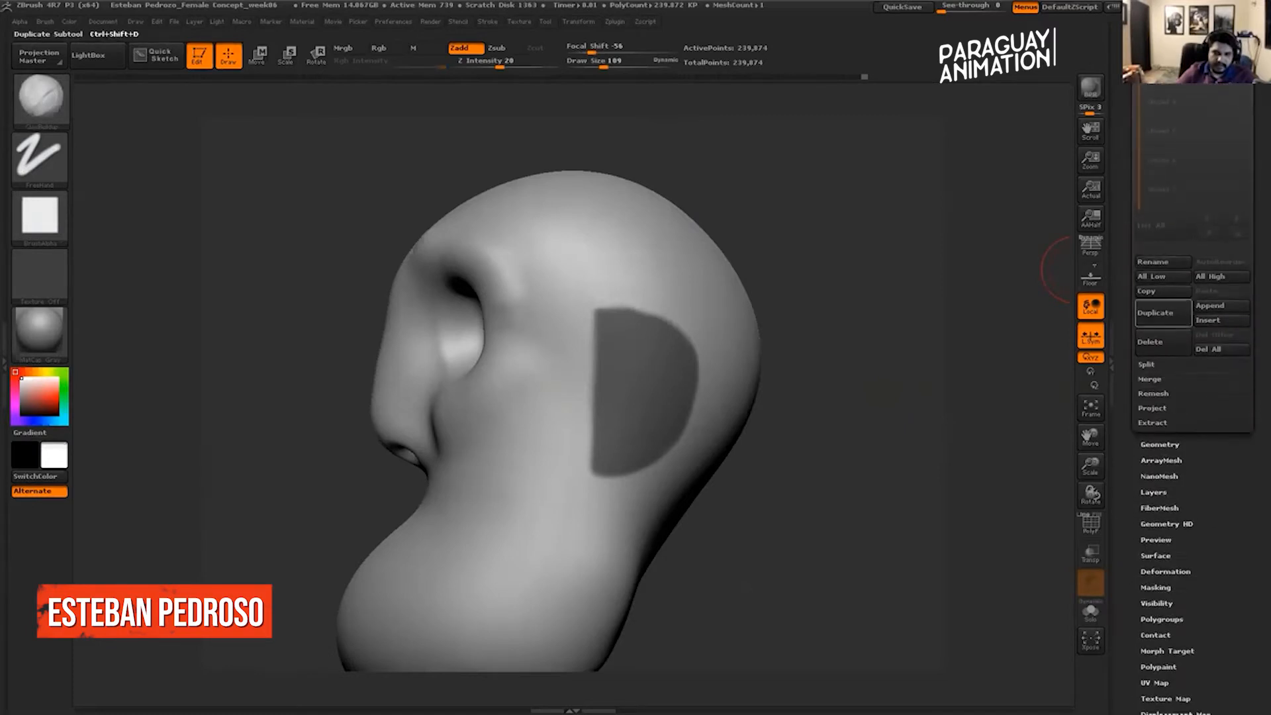
click(1153, 422)
drag(935, 341, 1035, 365)
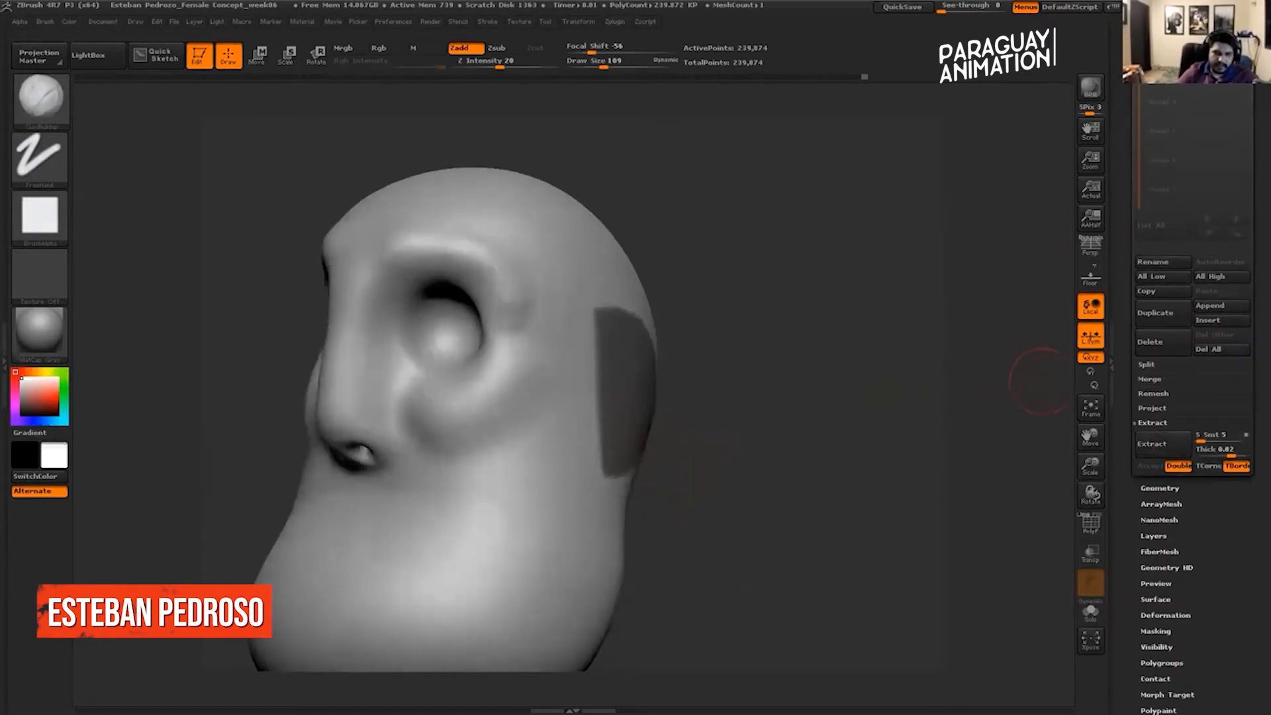
click(1163, 443)
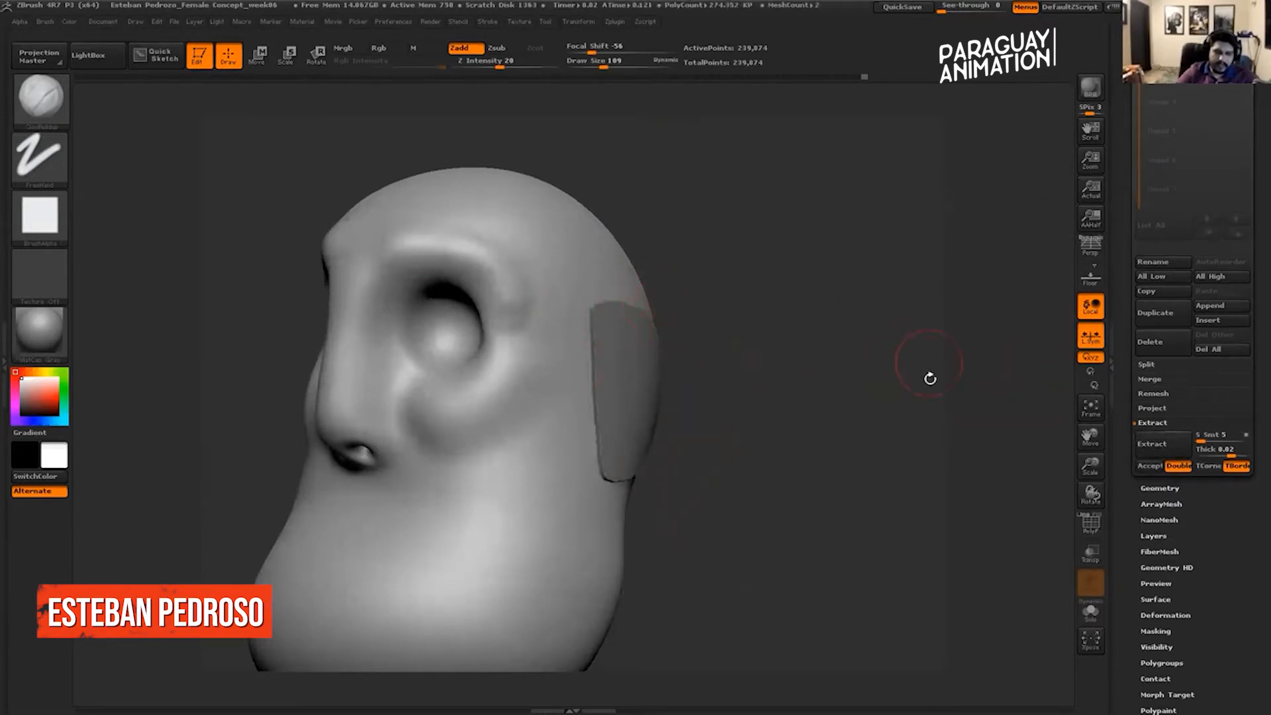
drag(1232, 453, 1233, 453)
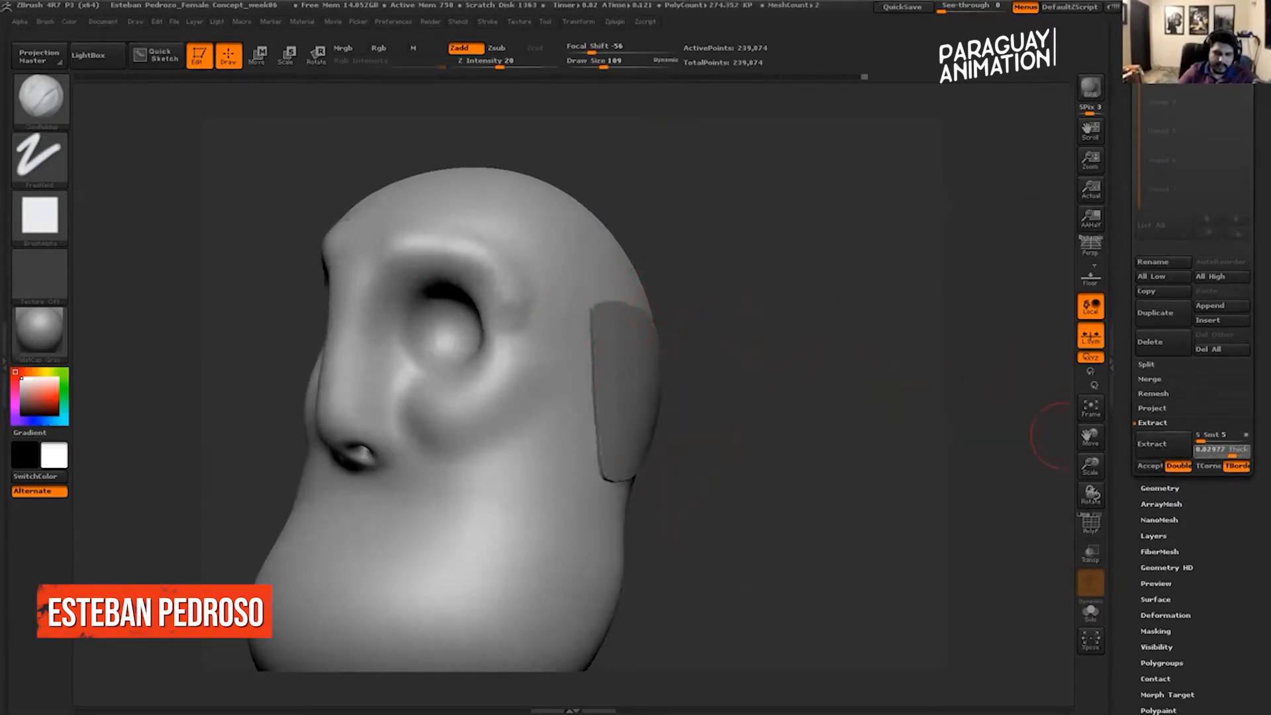
click(1163, 444)
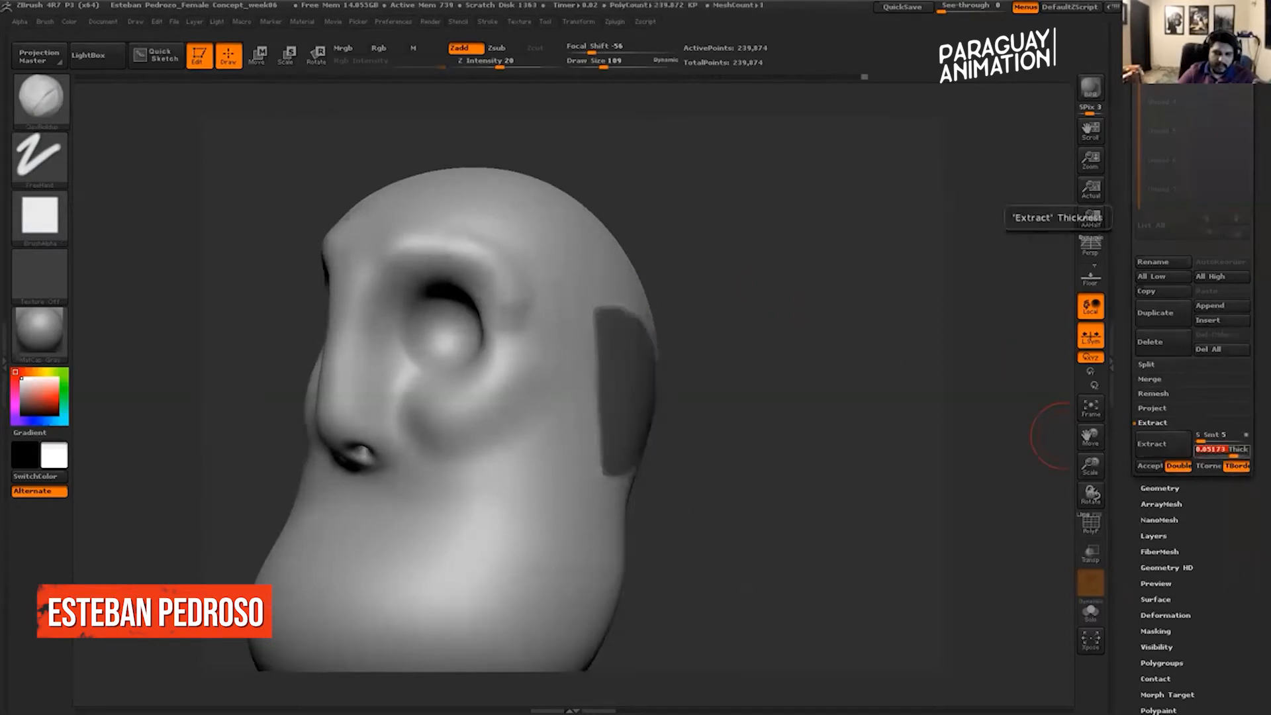
click(1164, 444)
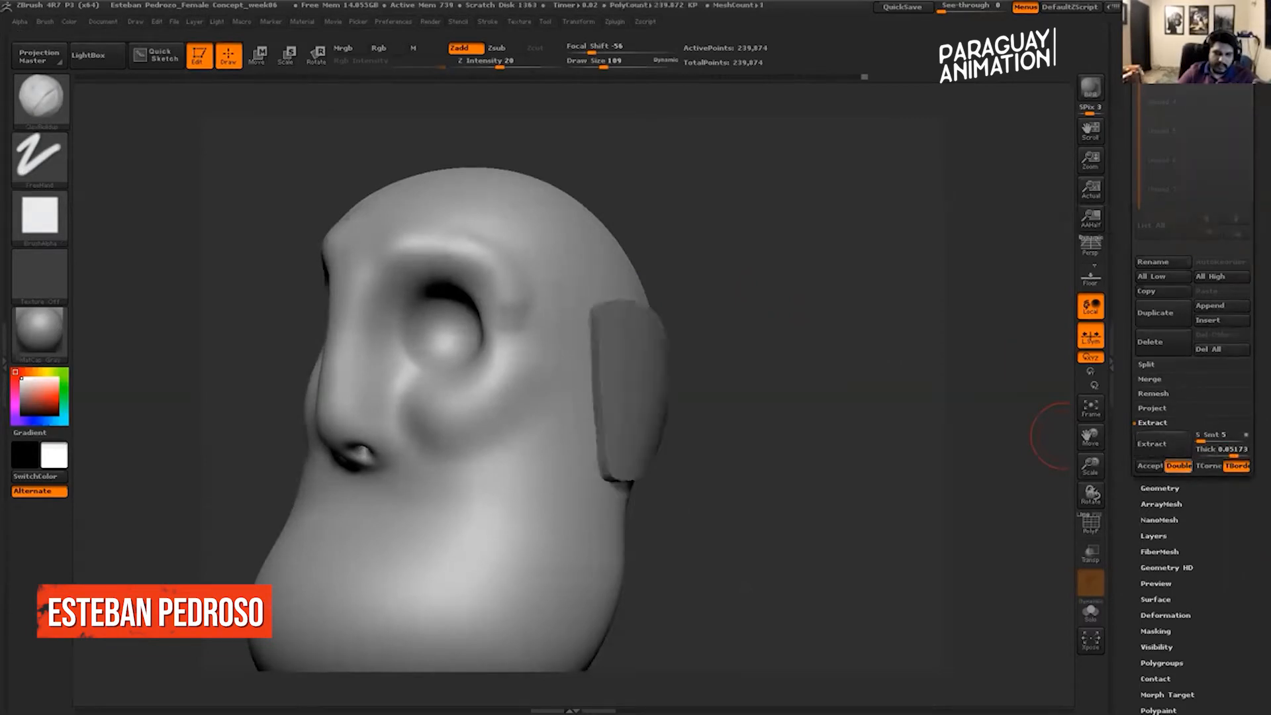
alt+drag(868, 344, 1000, 374)
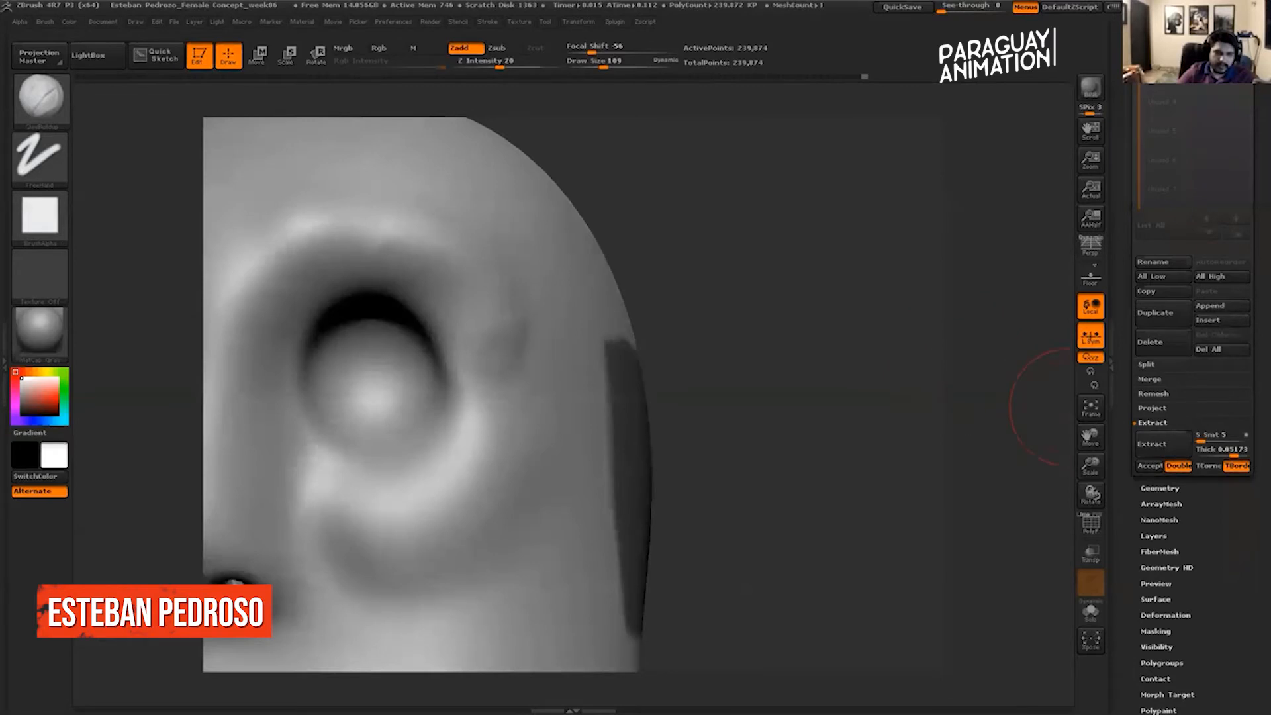
key(Return)
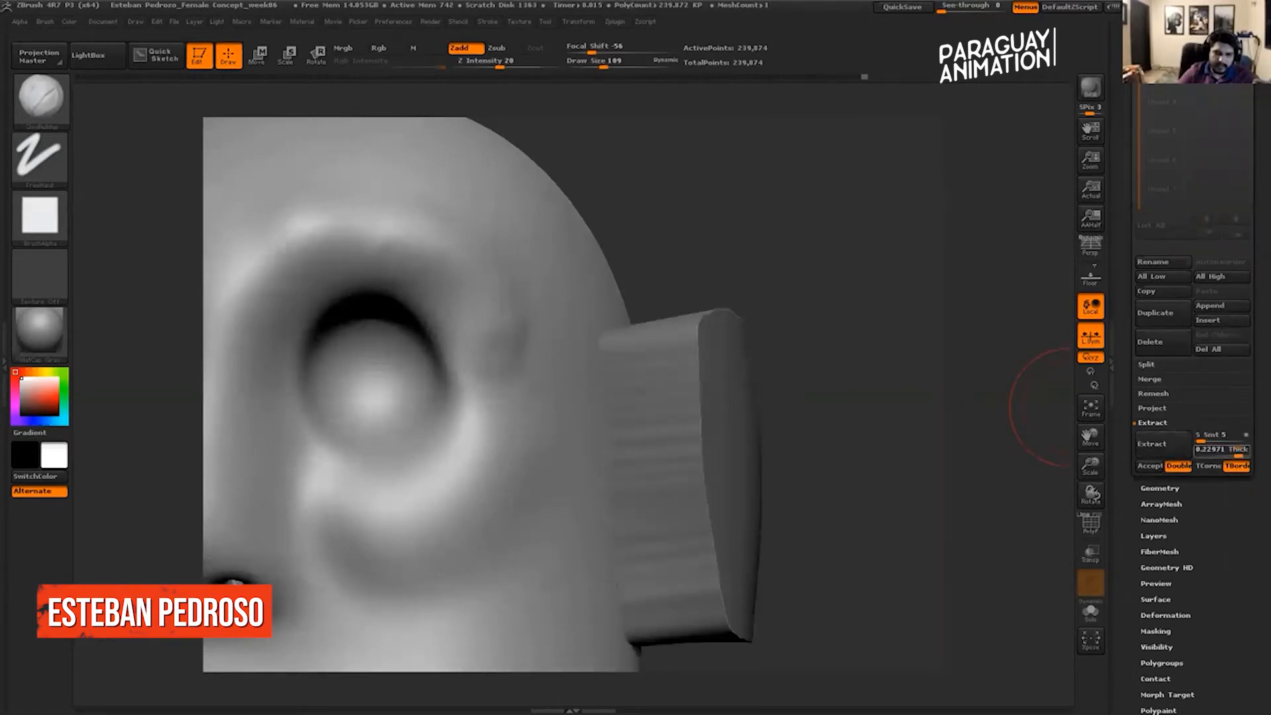
click(1164, 444)
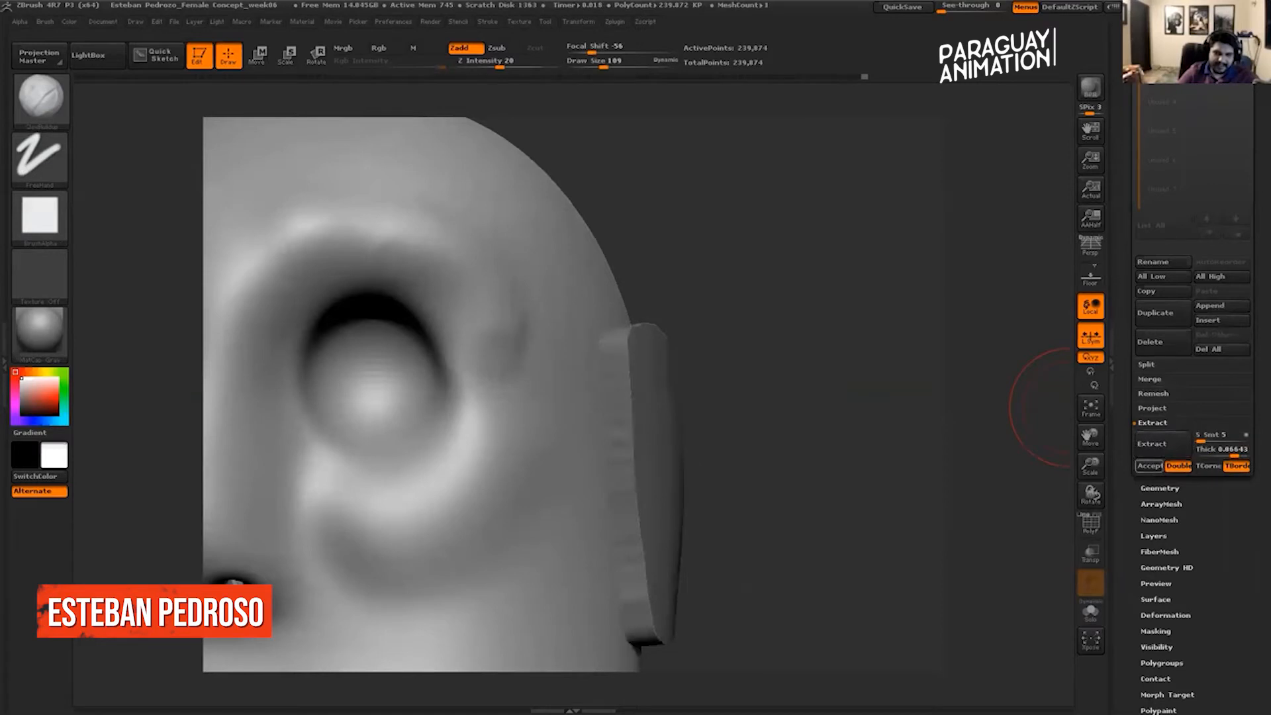
click(1150, 465)
Clear the mask and make the extracted ears the active subtool, framed from above and from the front.
key(ctrl)
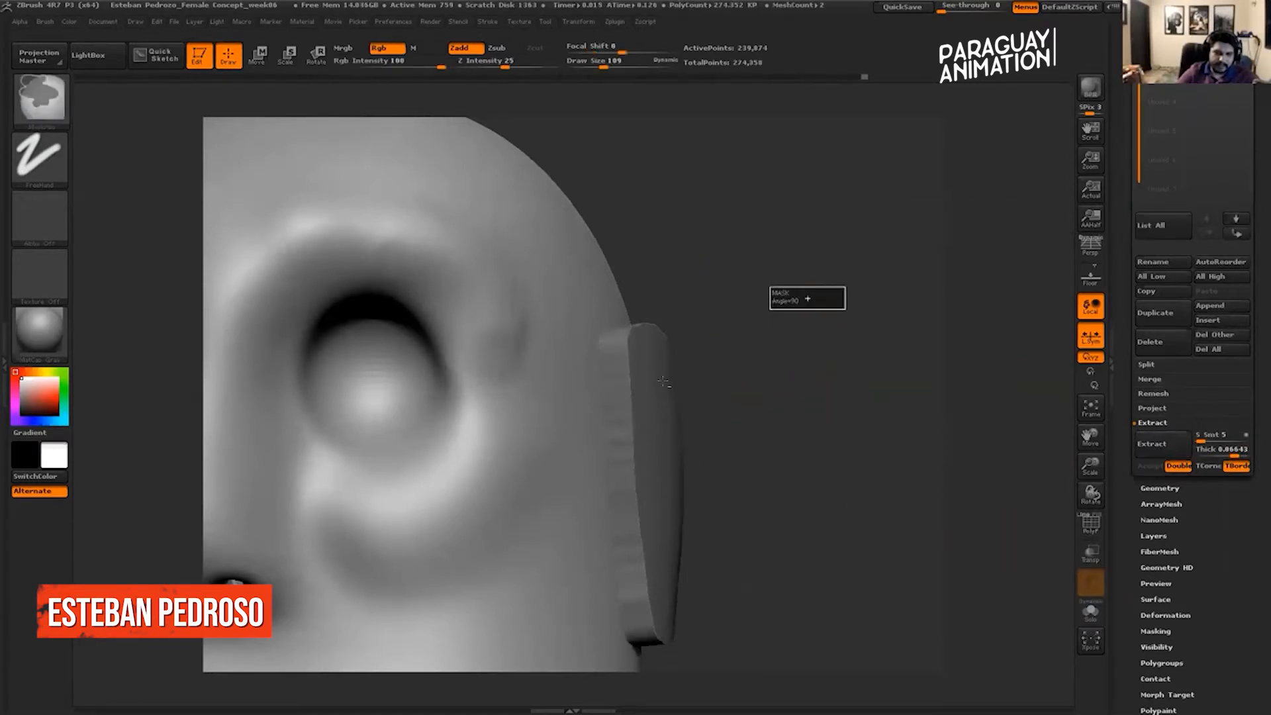
mouse_move(861, 255)
mouse_down()
mouse_move(982, 190)
mouse_move(879, 202)
mouse_move(932, 256)
mouse_move(949, 449)
mouse_move(844, 192)
mouse_move(861, 229)
mouse_move(901, 198)
mouse_move(858, 258)
mouse_move(829, 258)
mouse_up()
key(f)
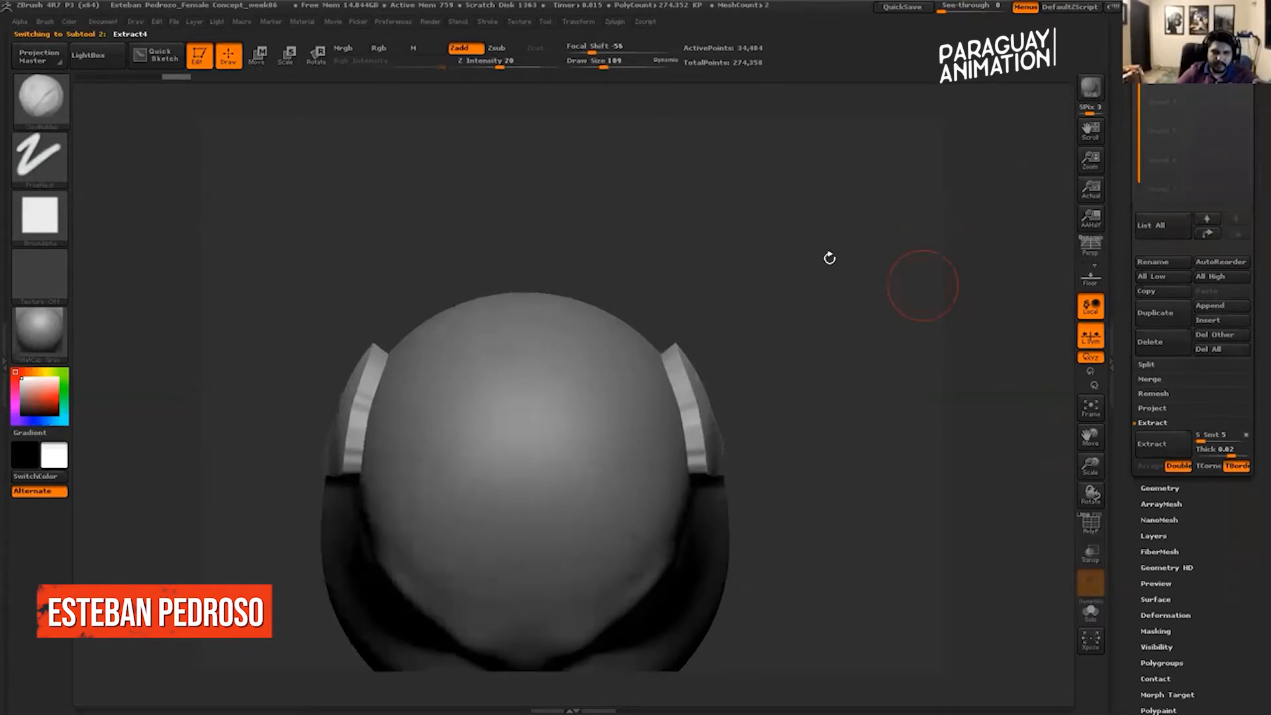
mouse_move(871, 299)
mouse_down()
mouse_move(874, 167)
mouse_move(880, 309)
mouse_move(886, 245)
mouse_up()
drag(1127, 232, 1127, 582)
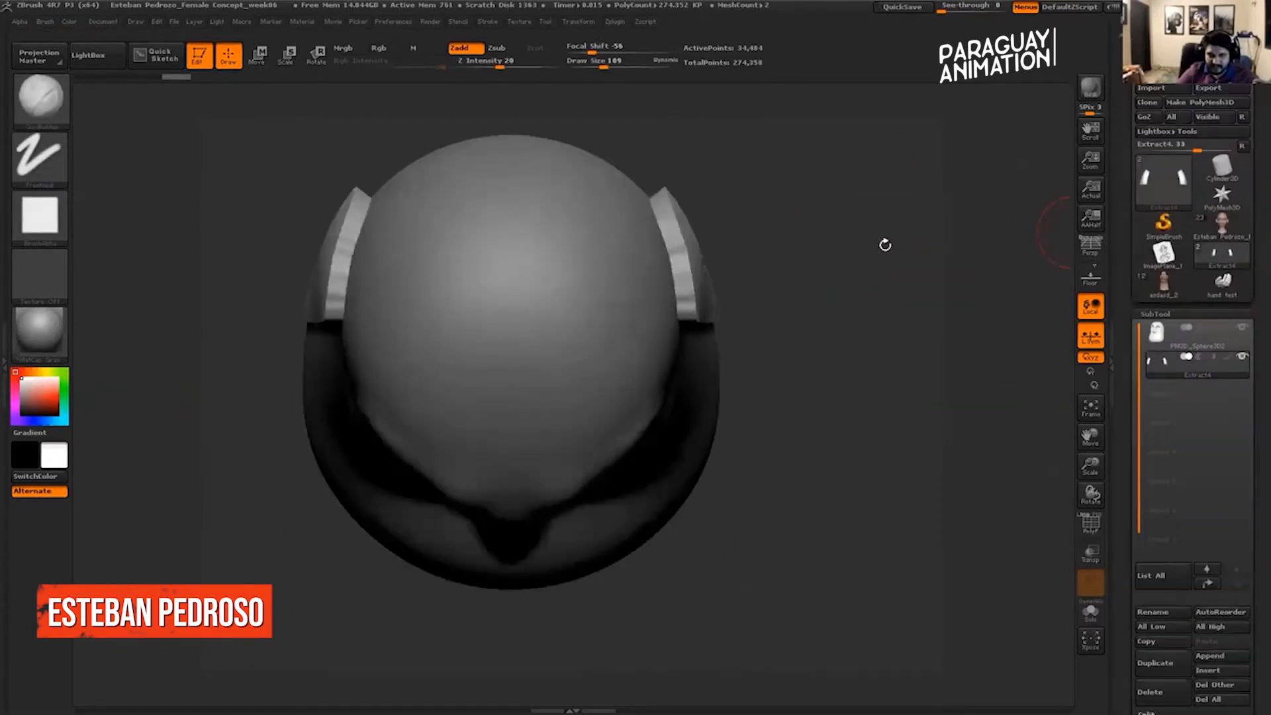
mouse_move(795, 246)
mouse_down()
mouse_move(826, 250)
mouse_move(729, 226)
mouse_up()
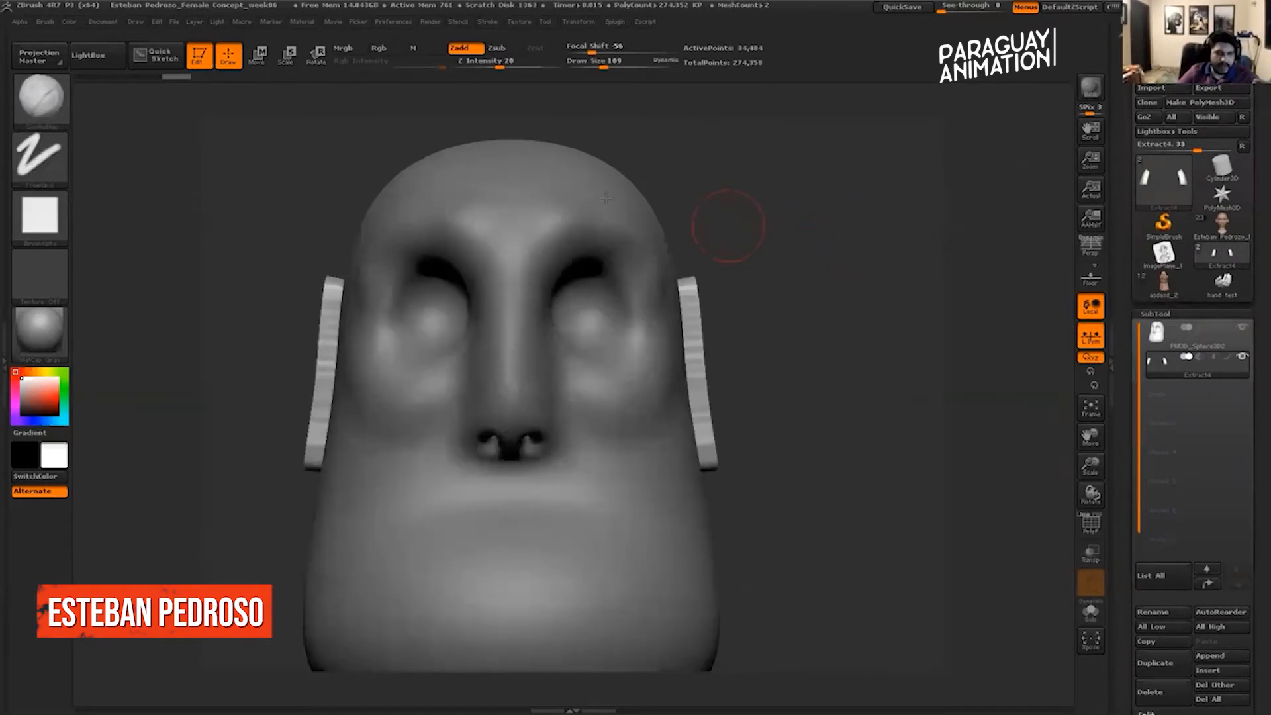
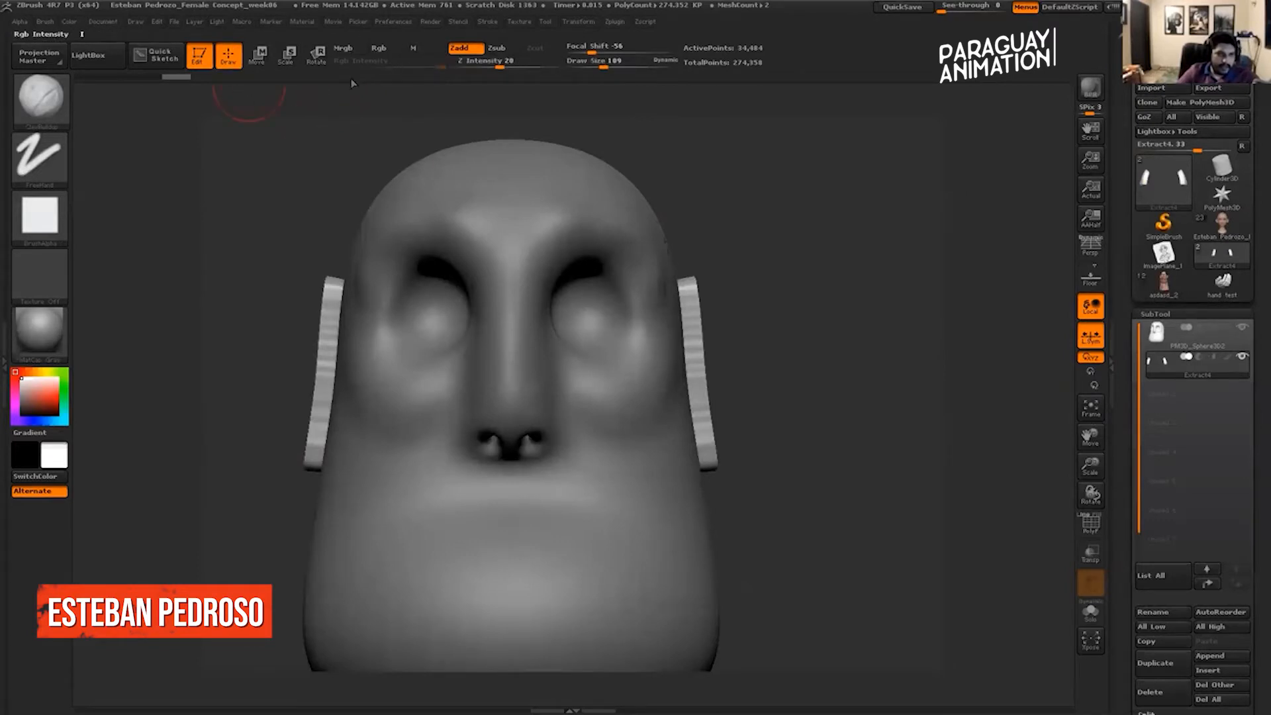
Rotate both ears outward from the head with a Transpose line running backward from their front edges.
click(317, 55)
mouse_move(816, 138)
mouse_down()
mouse_move(821, 228)
mouse_move(664, 260)
mouse_up()
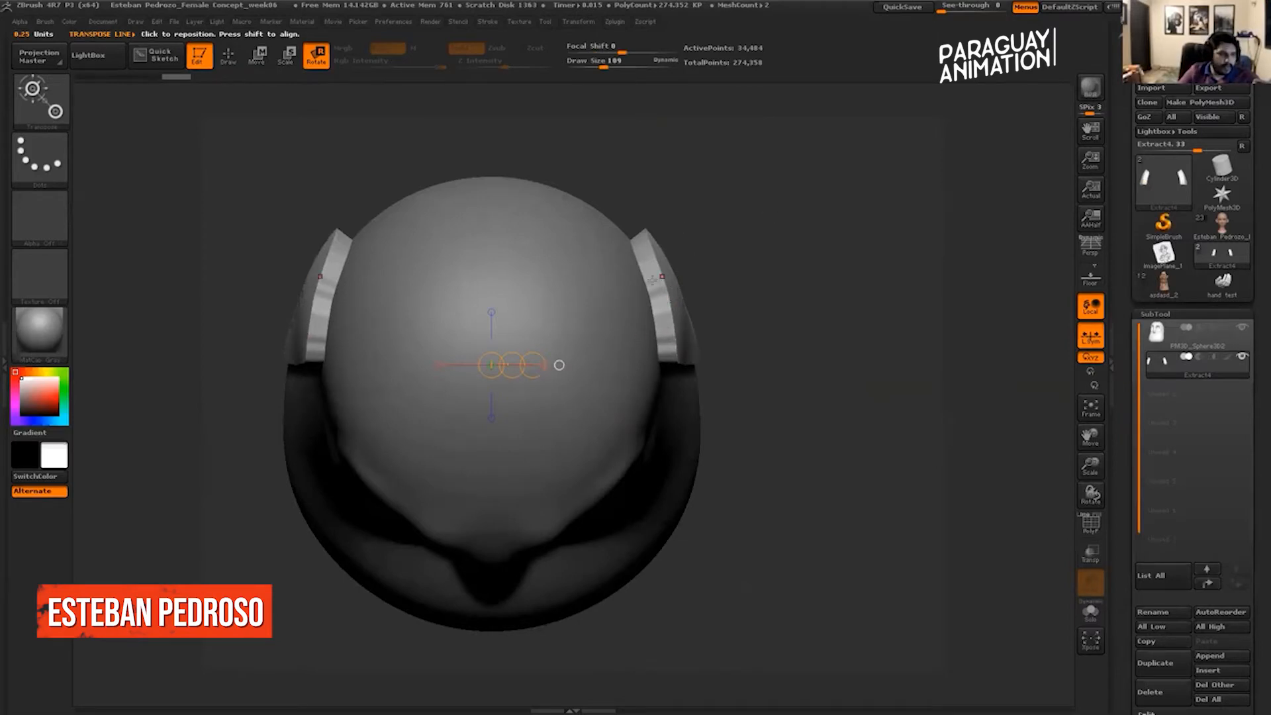
shift+drag(676, 353, 676, 204)
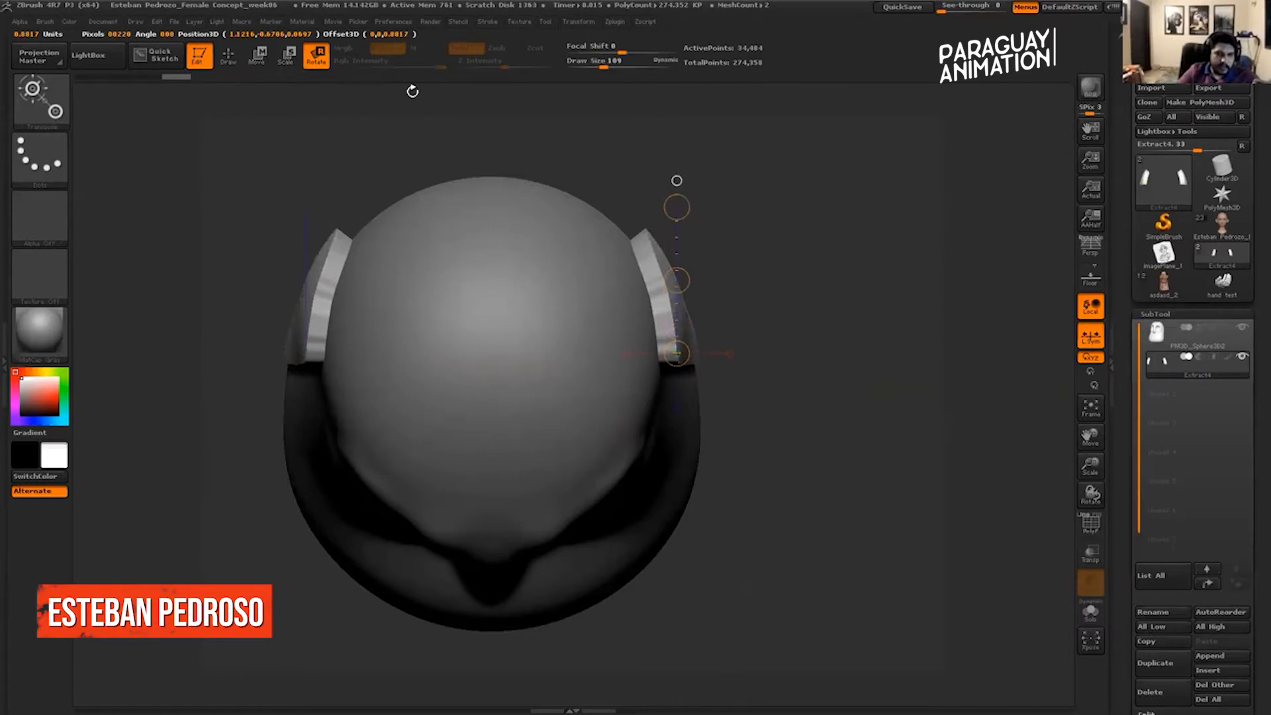
drag(677, 177, 677, 320)
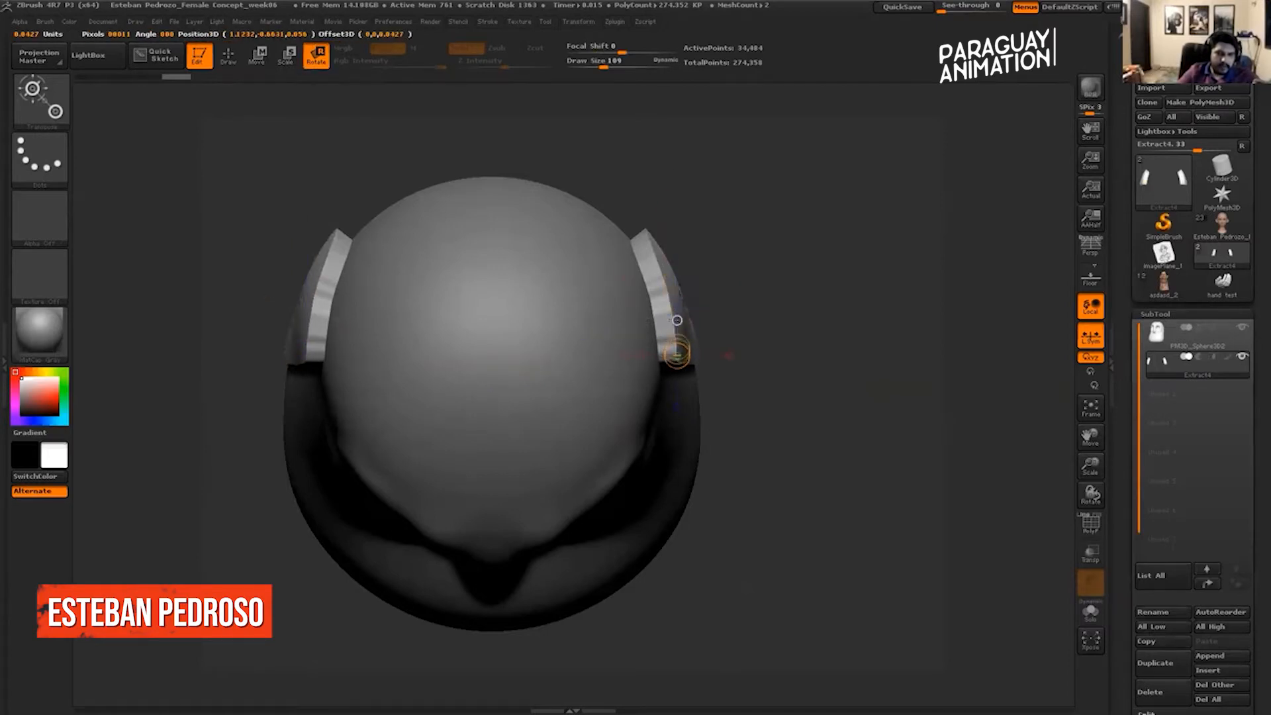
drag(662, 229, 677, 192)
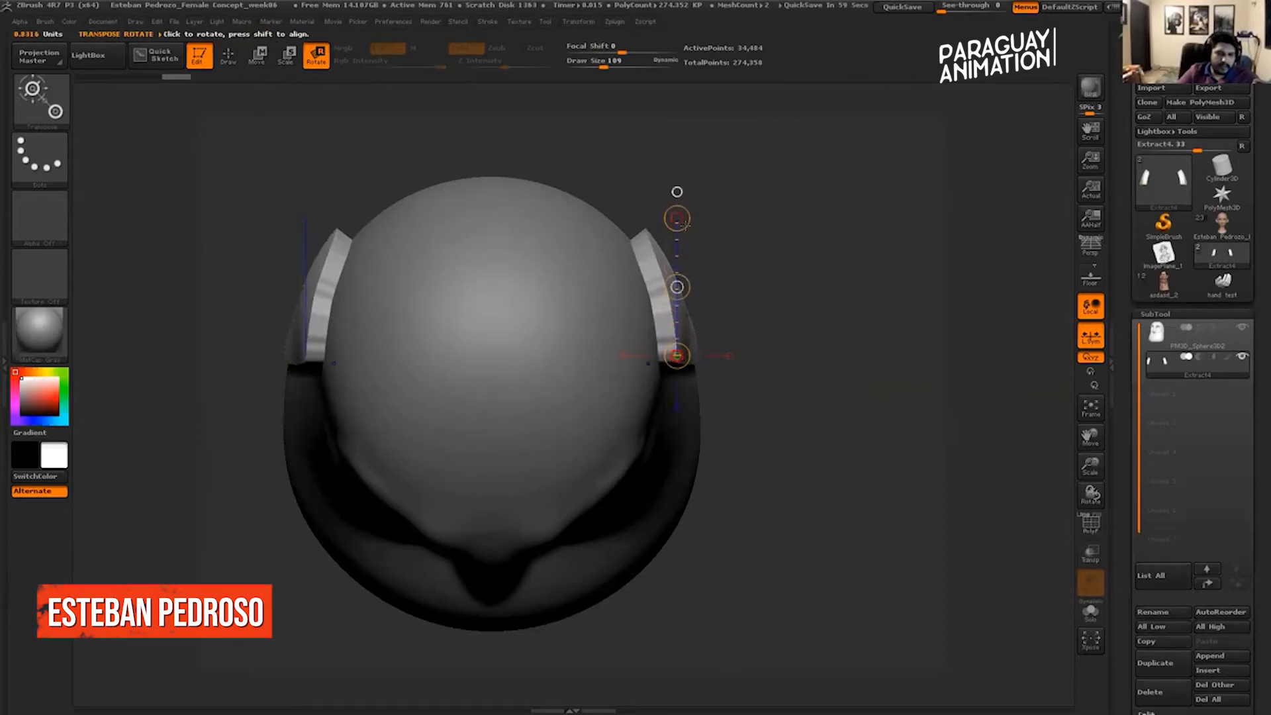
drag(676, 217, 794, 330)
drag(874, 387, 883, 249)
Refine the ears' outward angle with a second Transpose line along the ear and return to Draw mode.
drag(848, 239, 667, 360)
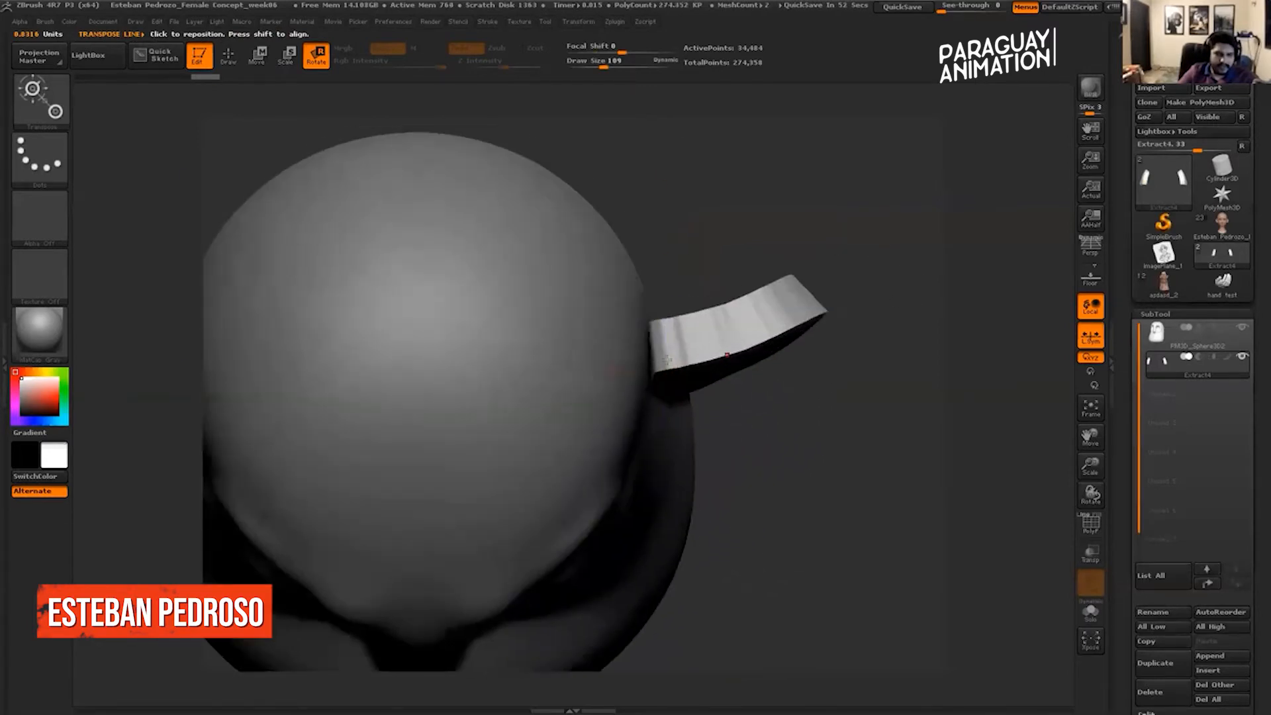
drag(747, 316, 753, 285)
drag(652, 349, 772, 266)
drag(881, 188, 451, 200)
key(q)
mouse_move(797, 256)
mouse_down()
mouse_move(437, 227)
mouse_move(846, 290)
mouse_move(805, 265)
mouse_up()
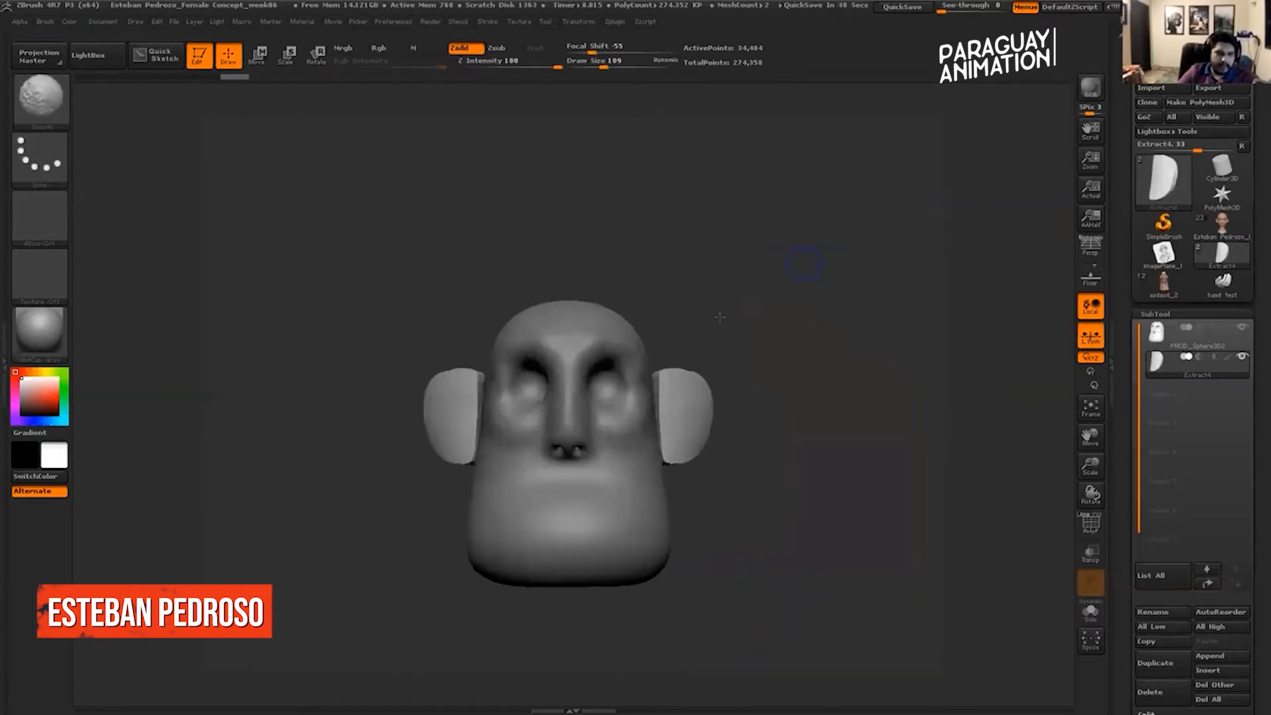
Convert the ears subtool to DynaMesh at resolution 16.
drag(720, 317, 752, 304)
drag(834, 248, 954, 285)
drag(1258, 682, 1258, 138)
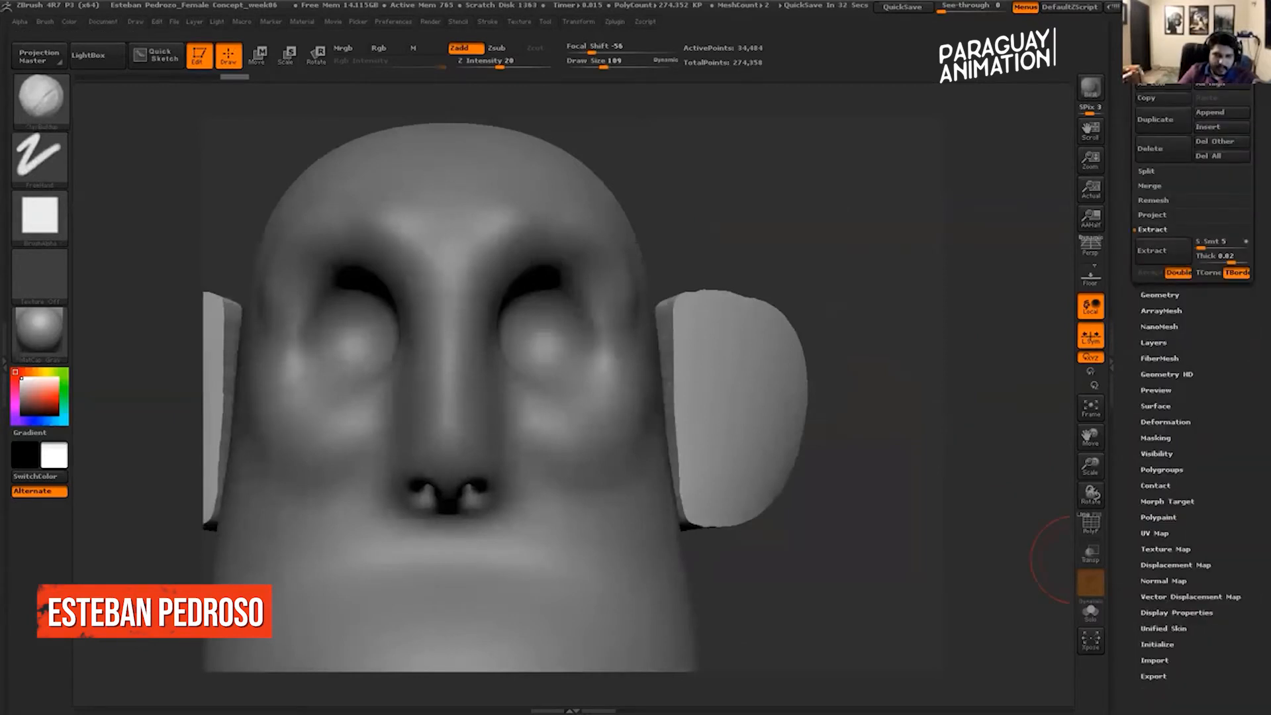
click(1160, 295)
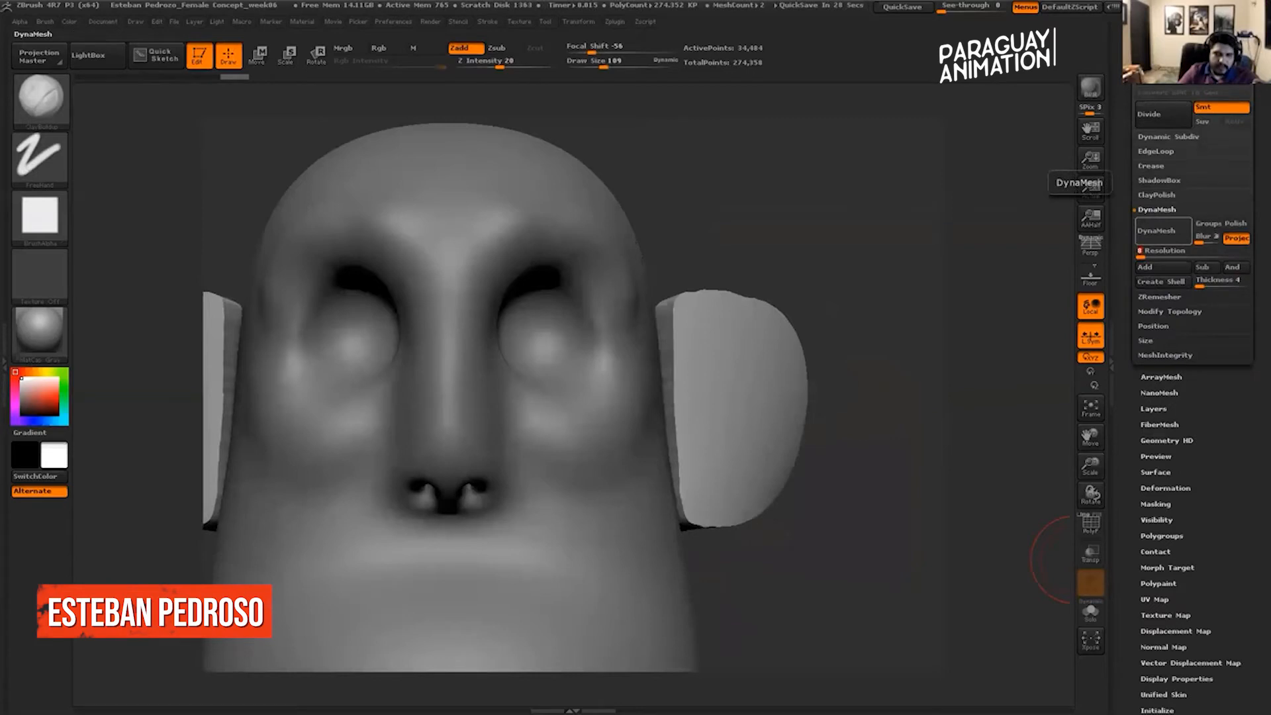
mouse_move(944, 305)
mouse_down()
mouse_move(851, 303)
mouse_move(947, 296)
mouse_up()
Pull the front edges of the ears into the sides of the head with Move Topological at Draw Size 264.
click(52, 106)
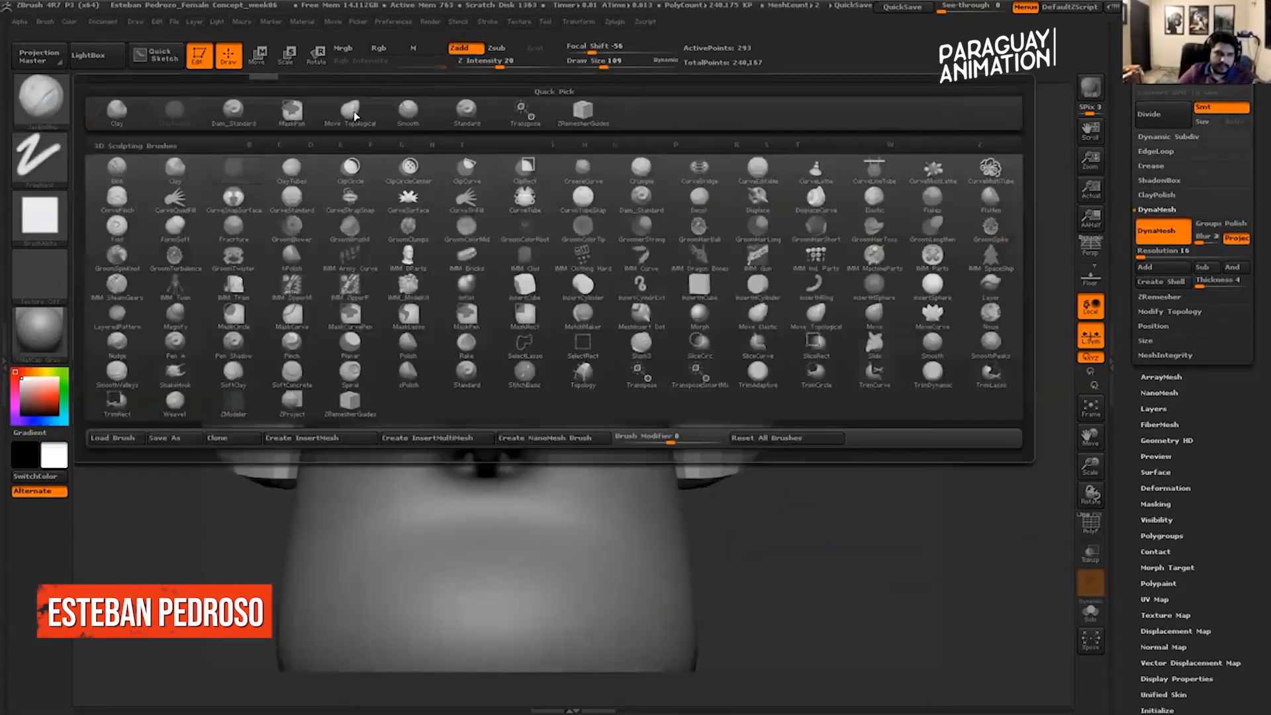
click(353, 113)
drag(612, 61, 632, 61)
drag(907, 227, 808, 350)
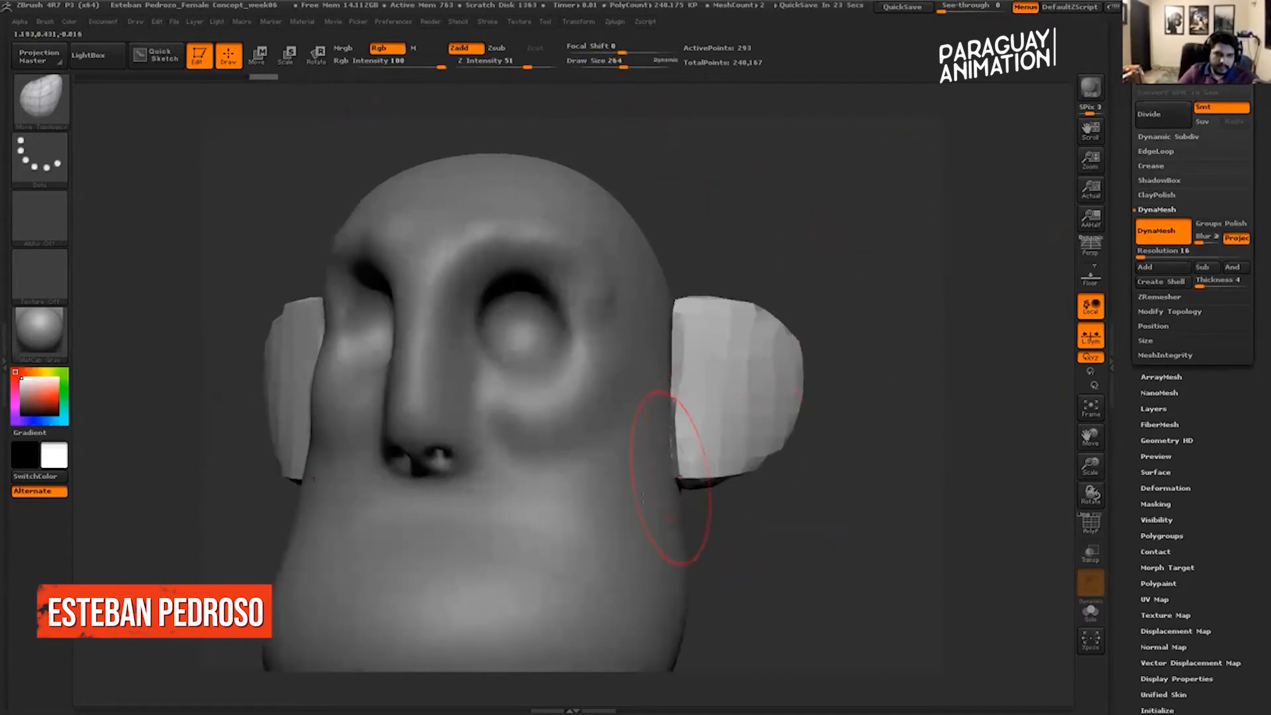
drag(675, 477, 671, 492)
drag(675, 372, 661, 367)
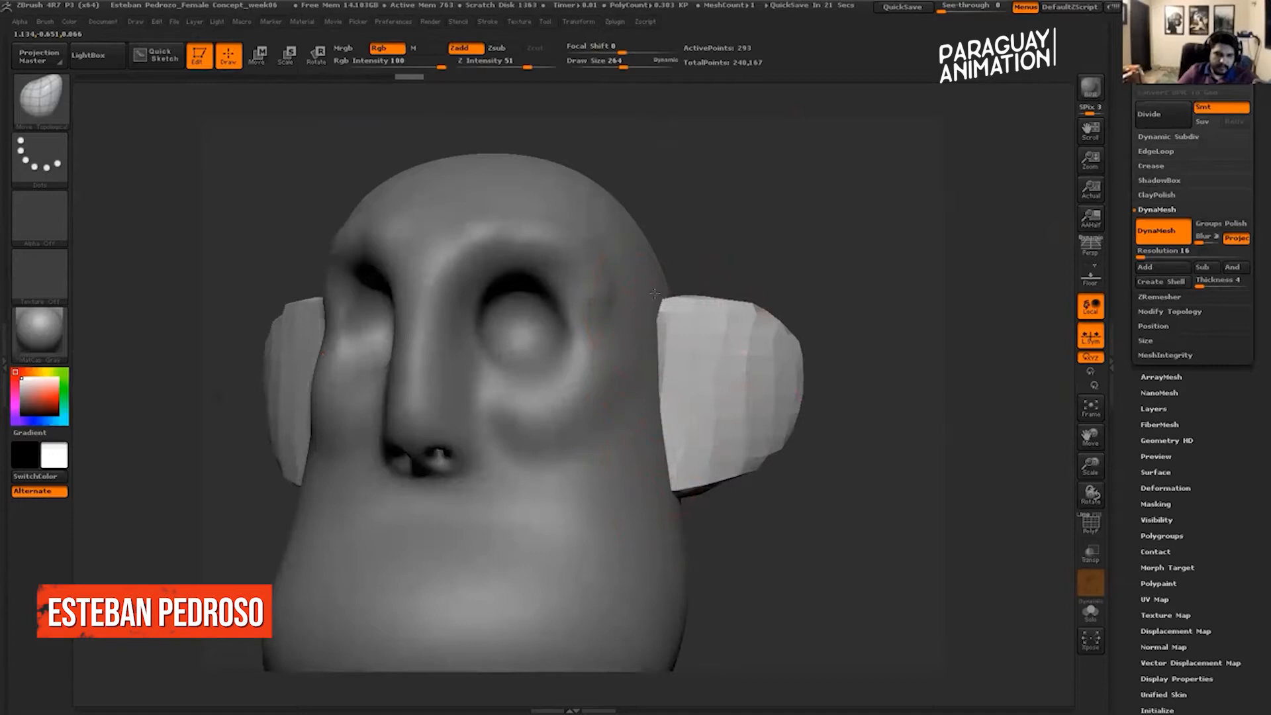
drag(764, 231, 819, 240)
right_drag(719, 340, 777, 341)
drag(809, 305, 832, 260)
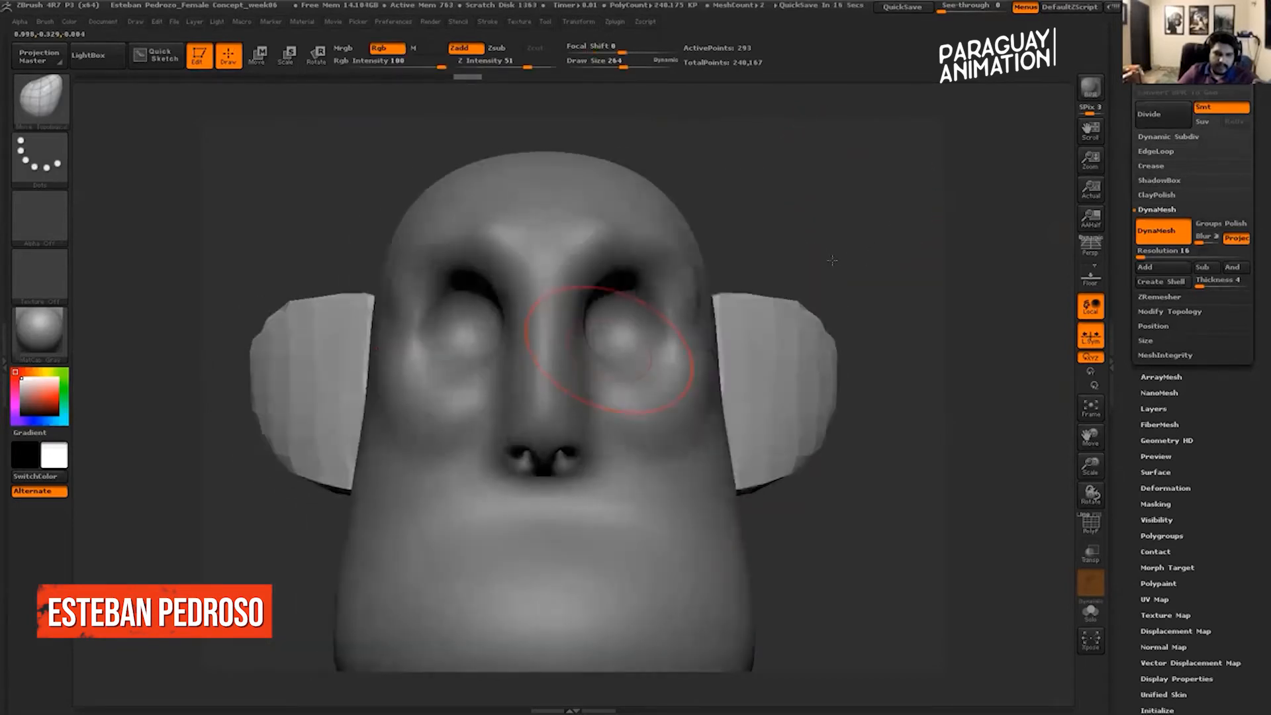
mouse_move(976, 197)
mouse_down()
mouse_move(904, 229)
mouse_move(913, 217)
mouse_move(955, 214)
mouse_move(891, 242)
mouse_move(669, 392)
mouse_move(605, 418)
mouse_move(669, 396)
mouse_move(695, 403)
mouse_up()
drag(646, 484, 668, 487)
Subdivide the ears twice to reach subdivision level 3.
key(ctrl+d)
key(ctrl+d)
shift+drag(914, 219, 218, 157)
Sculpt the inner hollow of the ears with ClayBuildup at Draw Size 109.
key(b)
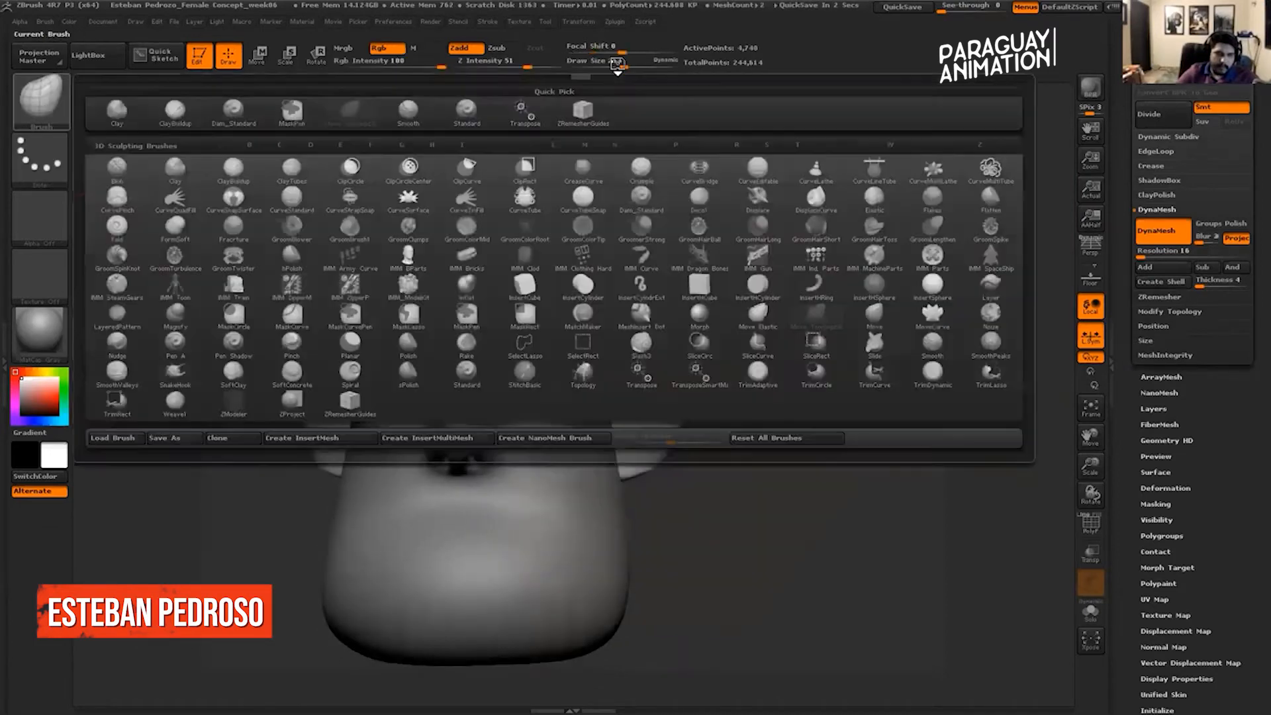
key(c)
key(b)
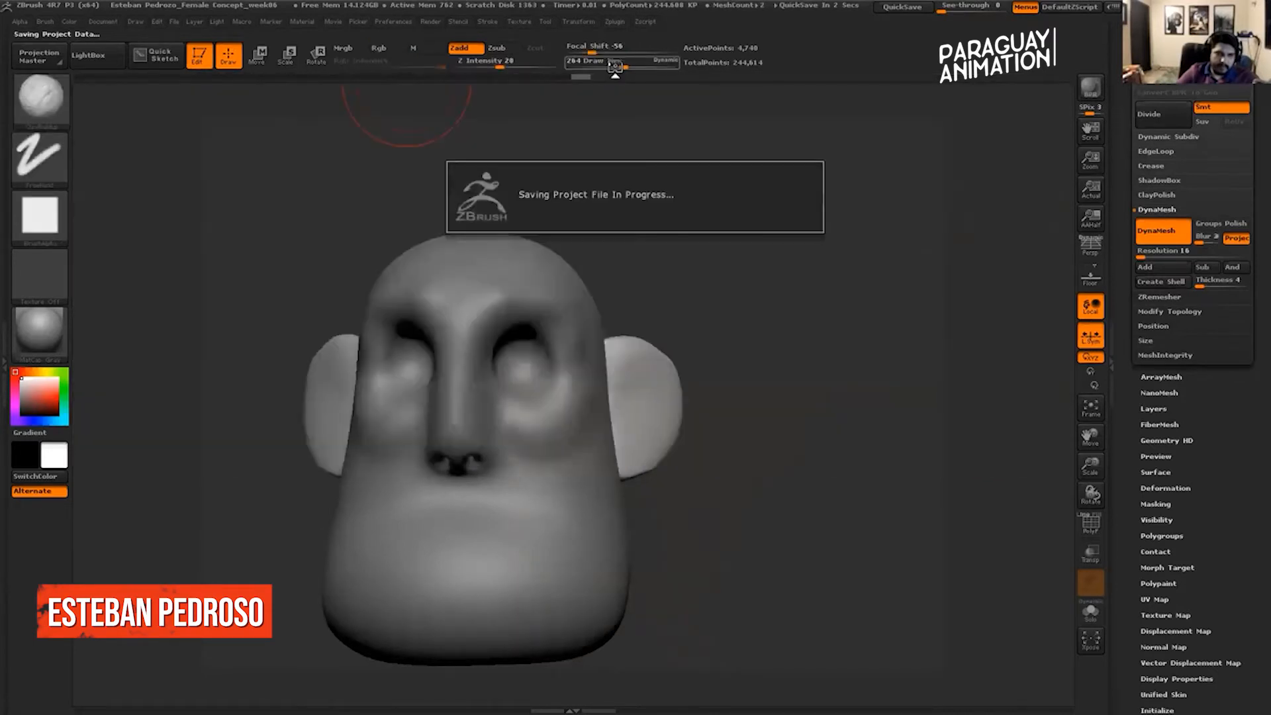
drag(616, 65, 603, 65)
mouse_move(762, 203)
alt+mouse_down()
mouse_move(792, 236)
mouse_move(669, 239)
alt+mouse_up()
mouse_move(586, 434)
mouse_down()
mouse_move(604, 373)
mouse_move(663, 377)
mouse_move(608, 361)
mouse_move(614, 463)
mouse_up()
mouse_move(604, 363)
mouse_down()
mouse_move(634, 365)
mouse_move(682, 406)
mouse_move(636, 388)
mouse_move(619, 396)
mouse_move(652, 403)
mouse_move(664, 438)
mouse_up()
mouse_move(602, 382)
mouse_down()
mouse_move(654, 387)
mouse_move(662, 427)
mouse_up()
Add further ClayBuildup strokes along the inside of the ears and smooth their surface.
mouse_move(821, 328)
mouse_down()
mouse_move(741, 301)
mouse_move(789, 302)
mouse_move(705, 303)
mouse_up()
mouse_move(654, 437)
mouse_down()
mouse_move(665, 380)
mouse_move(674, 474)
mouse_up()
mouse_move(659, 371)
mouse_down()
mouse_move(666, 475)
mouse_move(654, 434)
mouse_up()
shift+drag(676, 398, 682, 453)
mouse_move(530, 424)
mouse_down()
mouse_move(689, 397)
mouse_move(699, 410)
mouse_up()
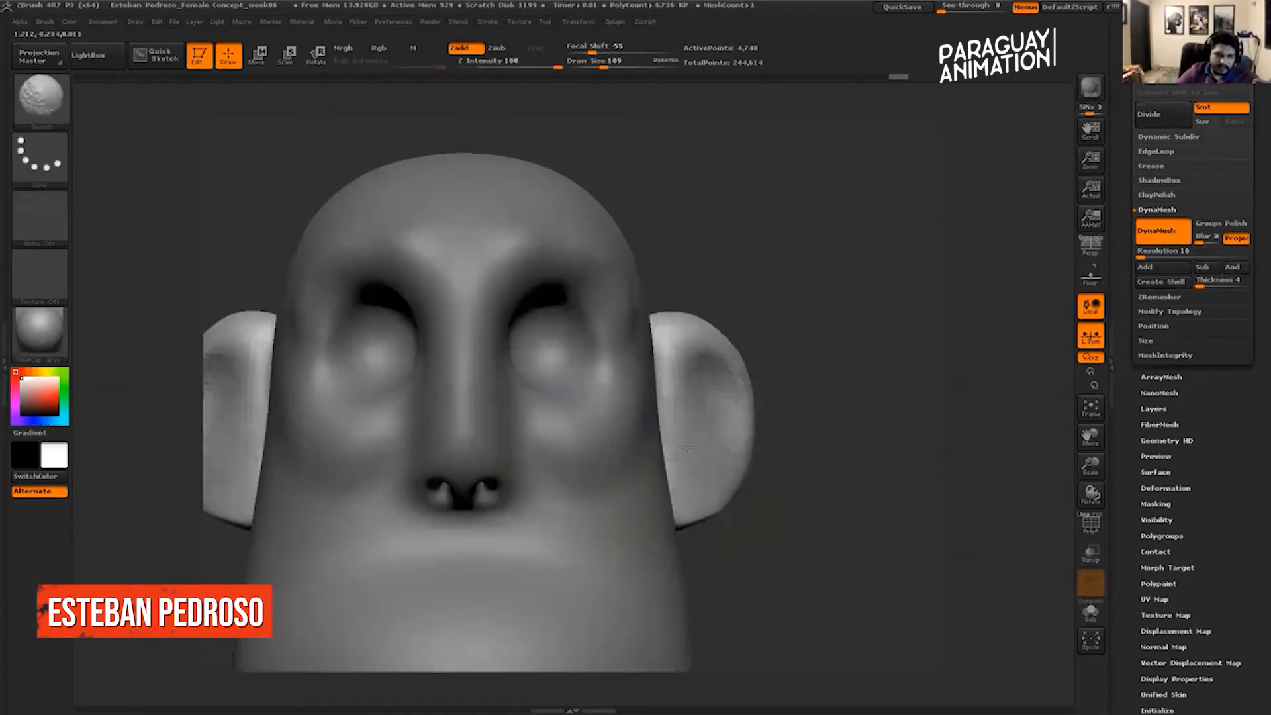
alt+drag(786, 265, 847, 265)
mouse_move(927, 298)
mouse_down()
mouse_move(870, 316)
mouse_move(894, 239)
mouse_move(923, 239)
mouse_move(865, 247)
mouse_move(880, 298)
mouse_up()
drag(927, 264, 868, 248)
Try to pull the side of the head inward beside the ear with Move Topological at Draw Size 264.
drag(1127, 133, 1127, 457)
drag(899, 245, 856, 263)
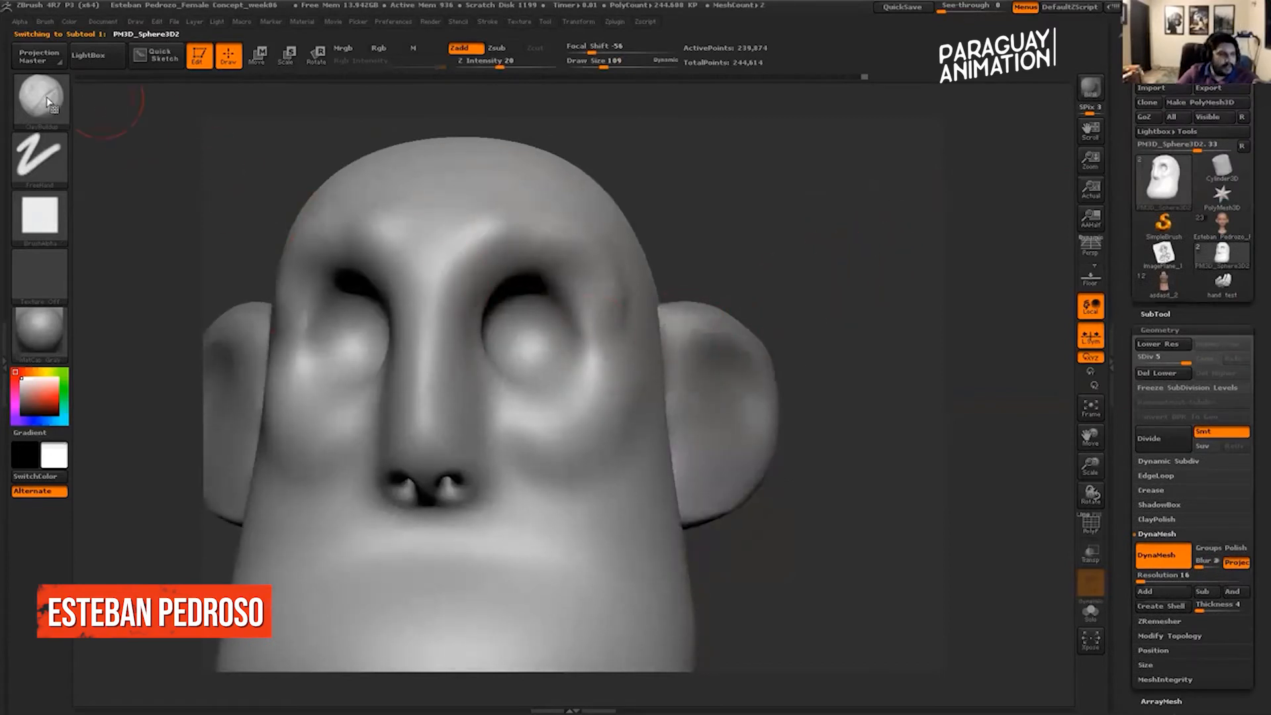
key(b)
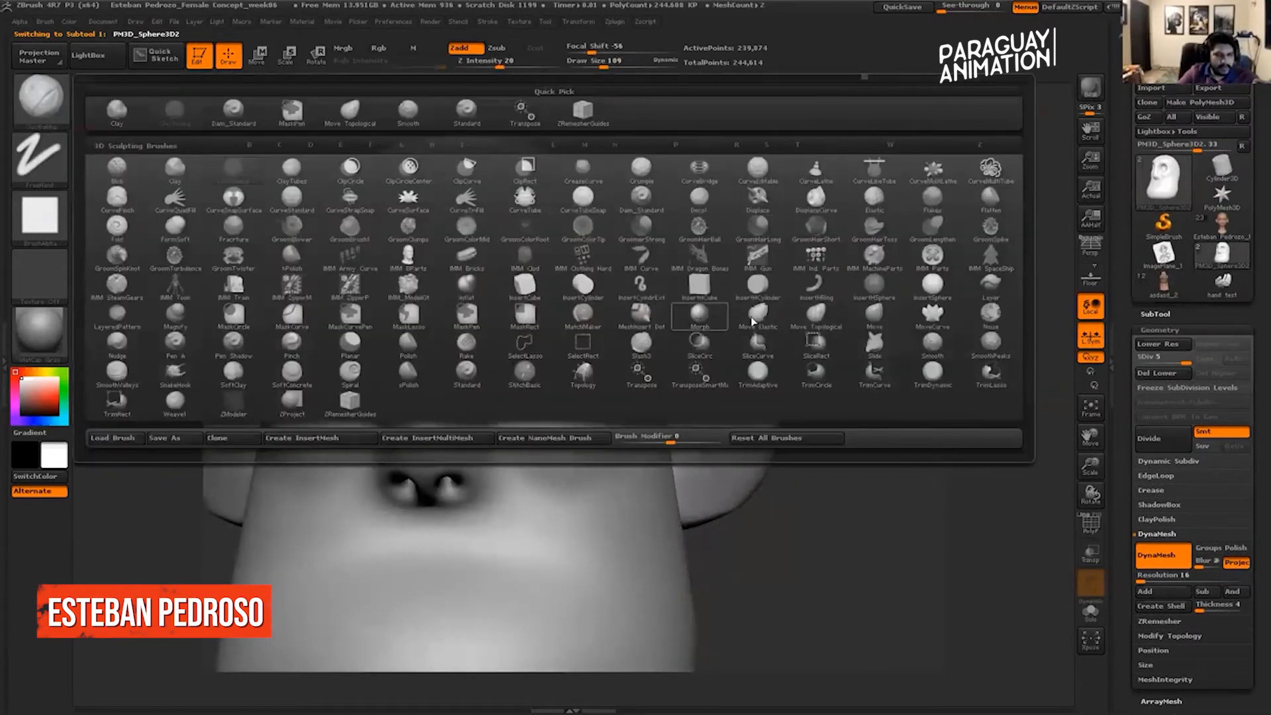
click(816, 321)
drag(613, 61, 624, 62)
drag(656, 325, 639, 324)
key(ctrl+z)
alt+click(682, 337)
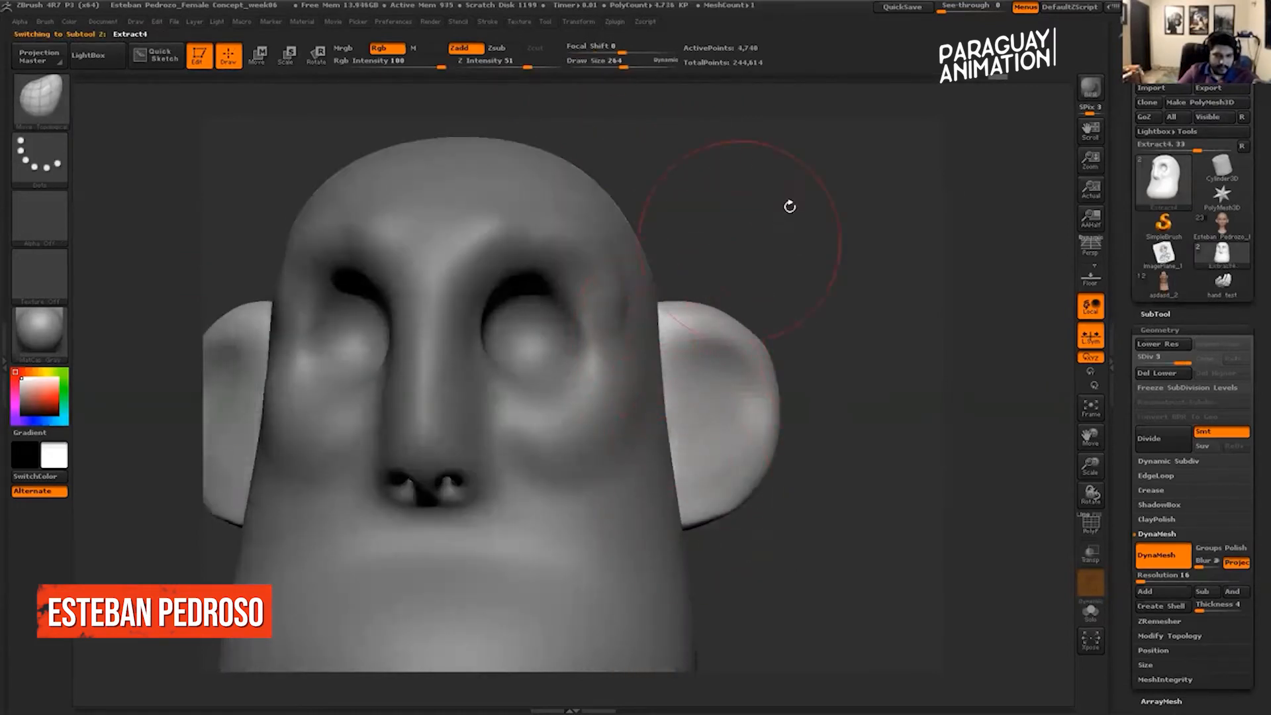
mouse_move(760, 212)
mouse_down()
mouse_move(775, 232)
mouse_move(916, 232)
mouse_up()
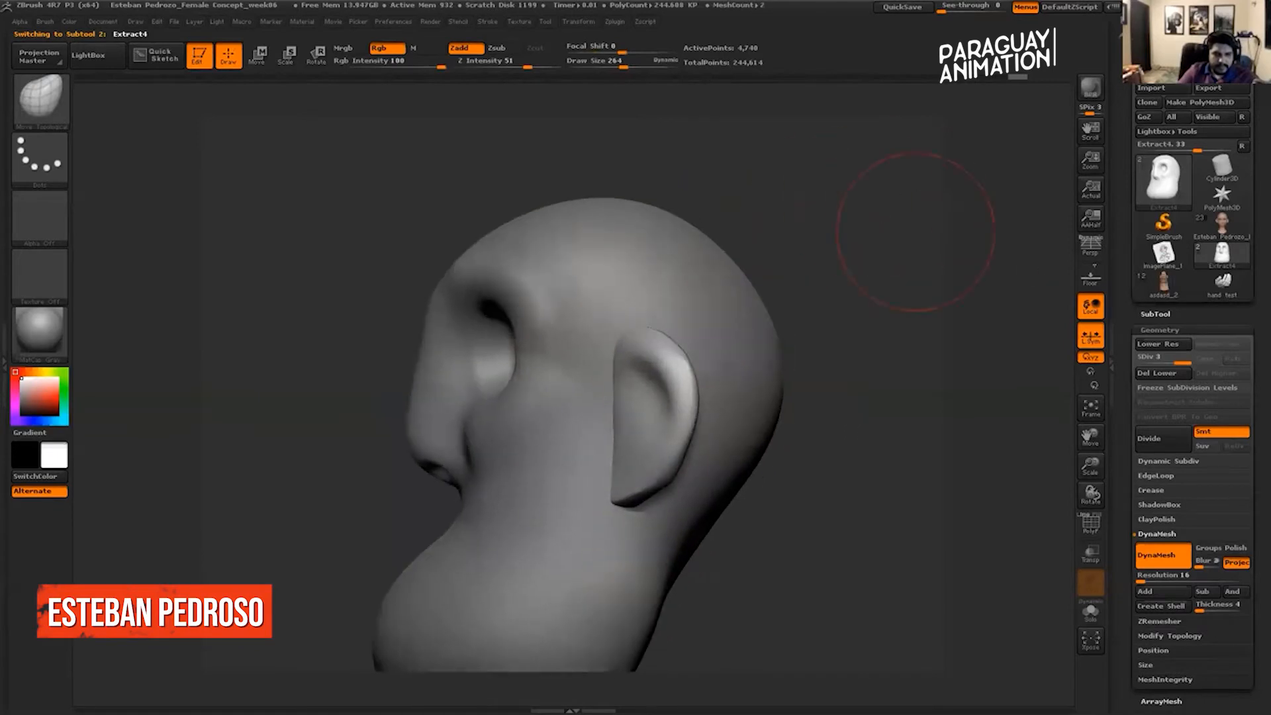
Make the head the active subtool and open the subtool merge options.
click(1156, 315)
mouse_move(874, 286)
mouse_down()
mouse_move(785, 286)
mouse_move(945, 298)
mouse_move(1050, 259)
mouse_up()
key(Up)
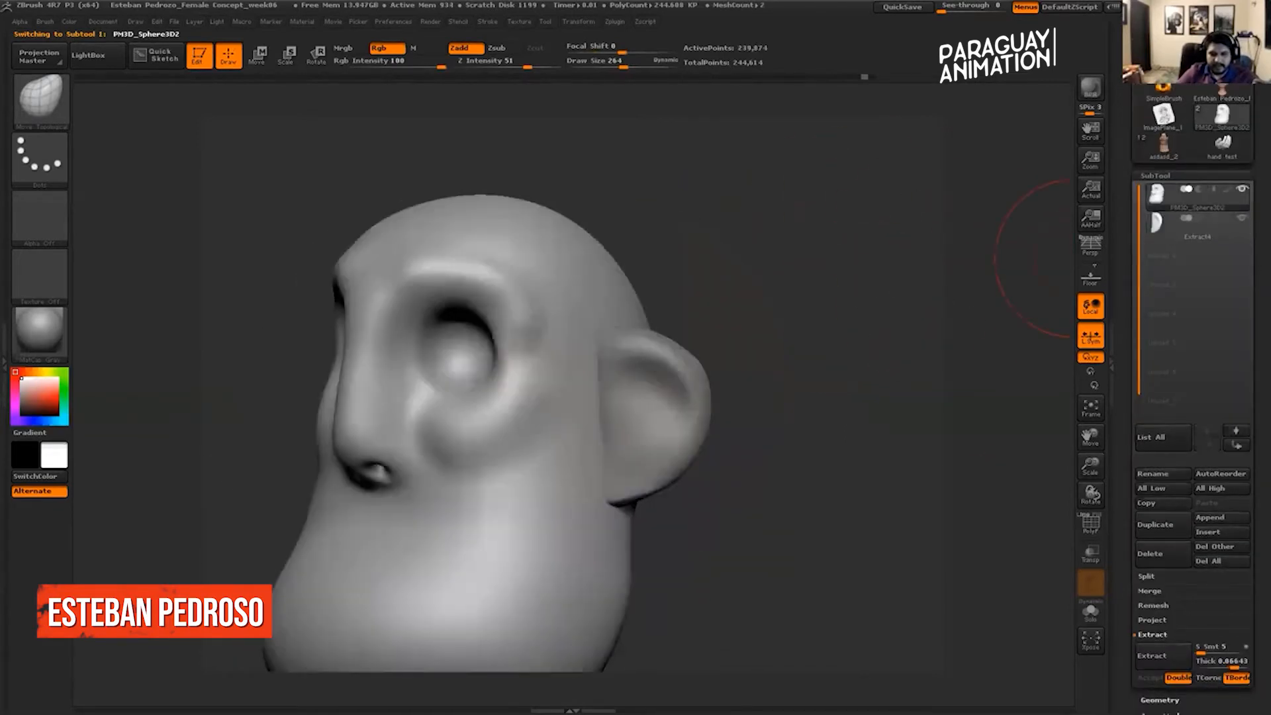
drag(1179, 583, 1179, 538)
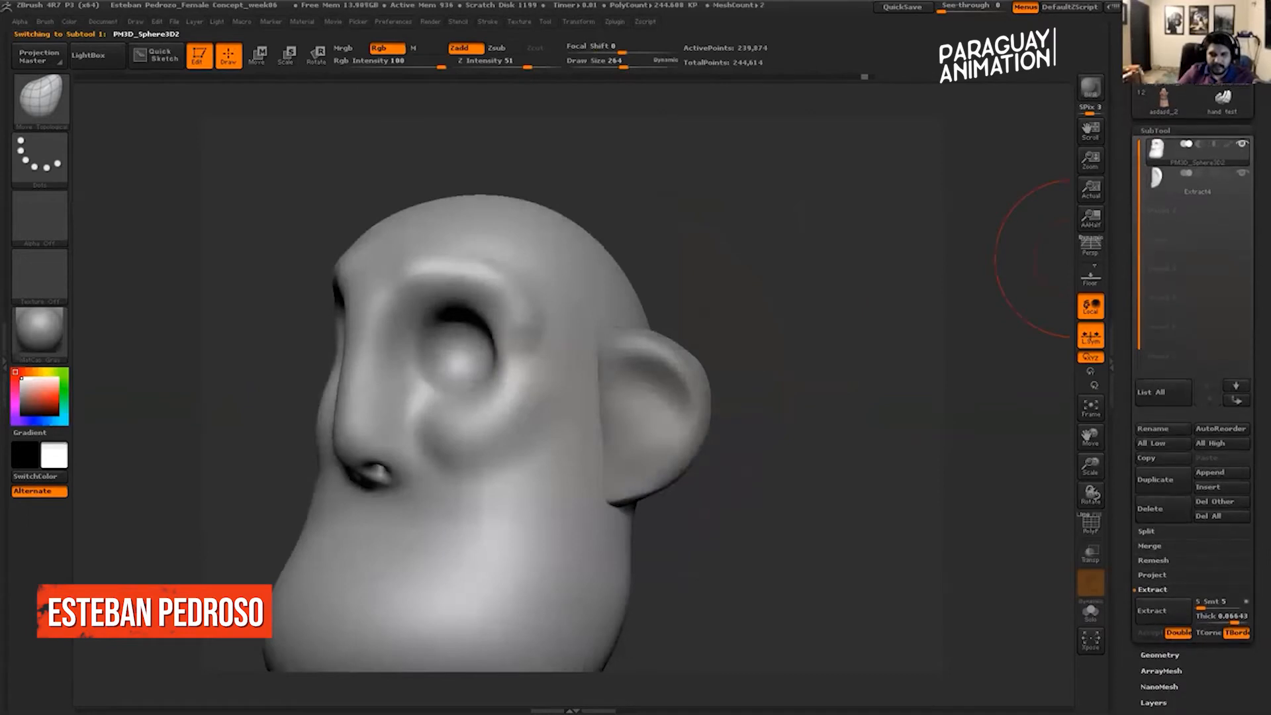
click(1150, 546)
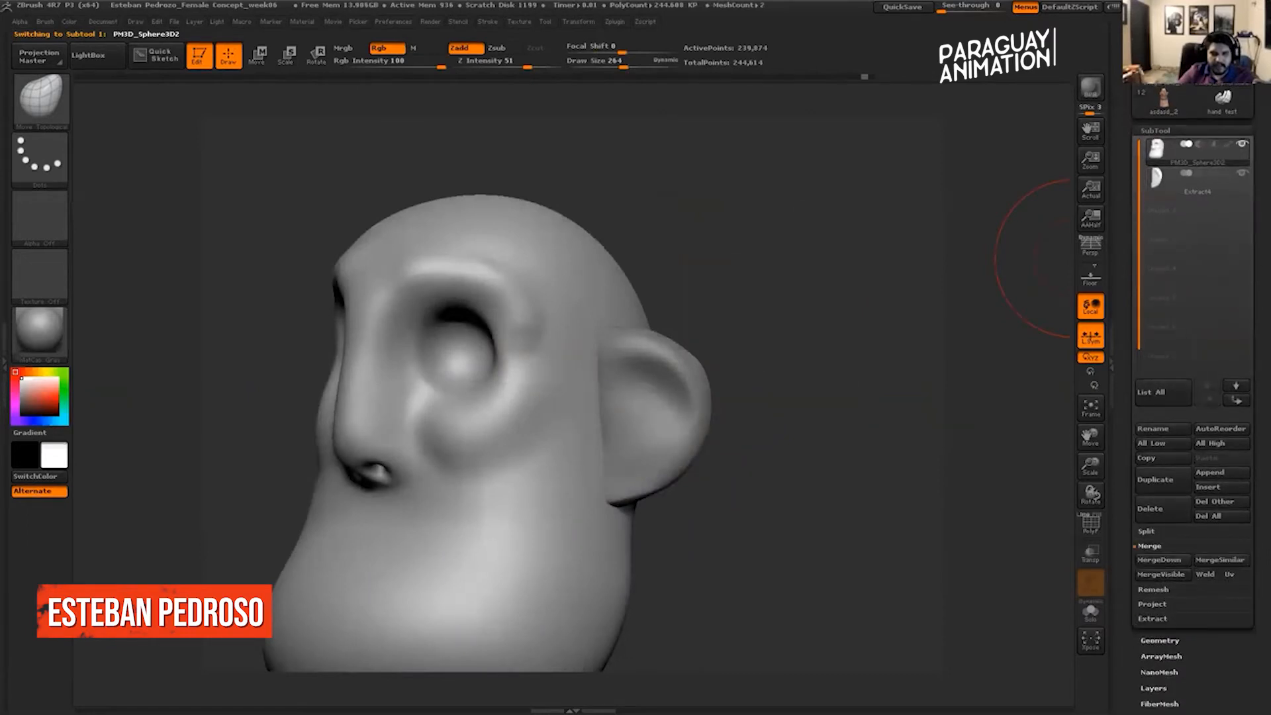
Merge the head subtool down with the Extract4 ear subtool and accept the irreversible operation.
drag(1259, 543, 1260, 508)
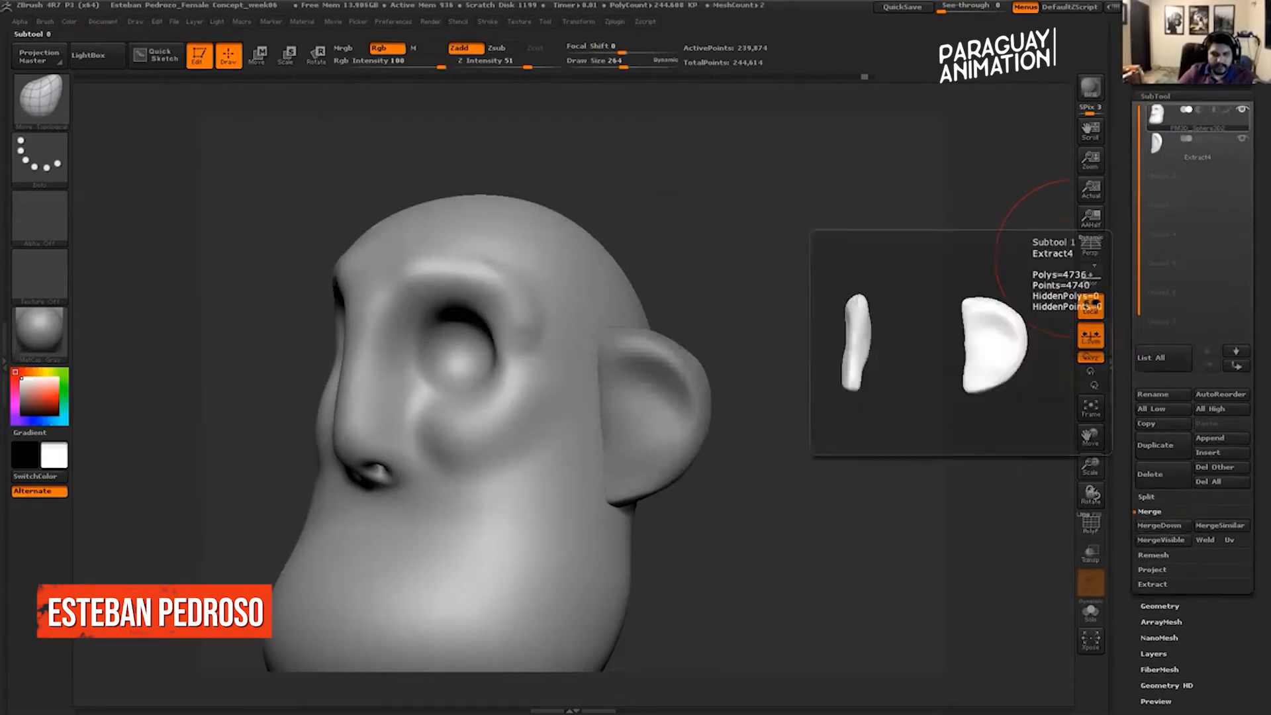
click(1163, 525)
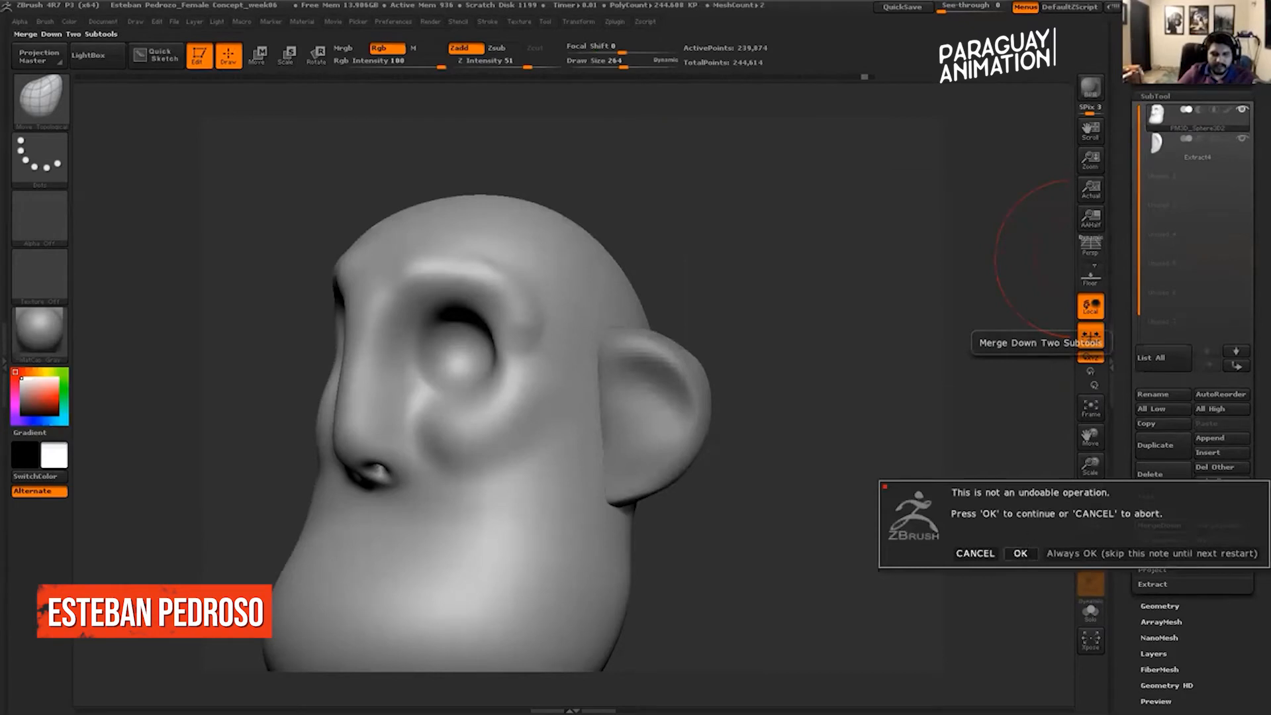
key(Return)
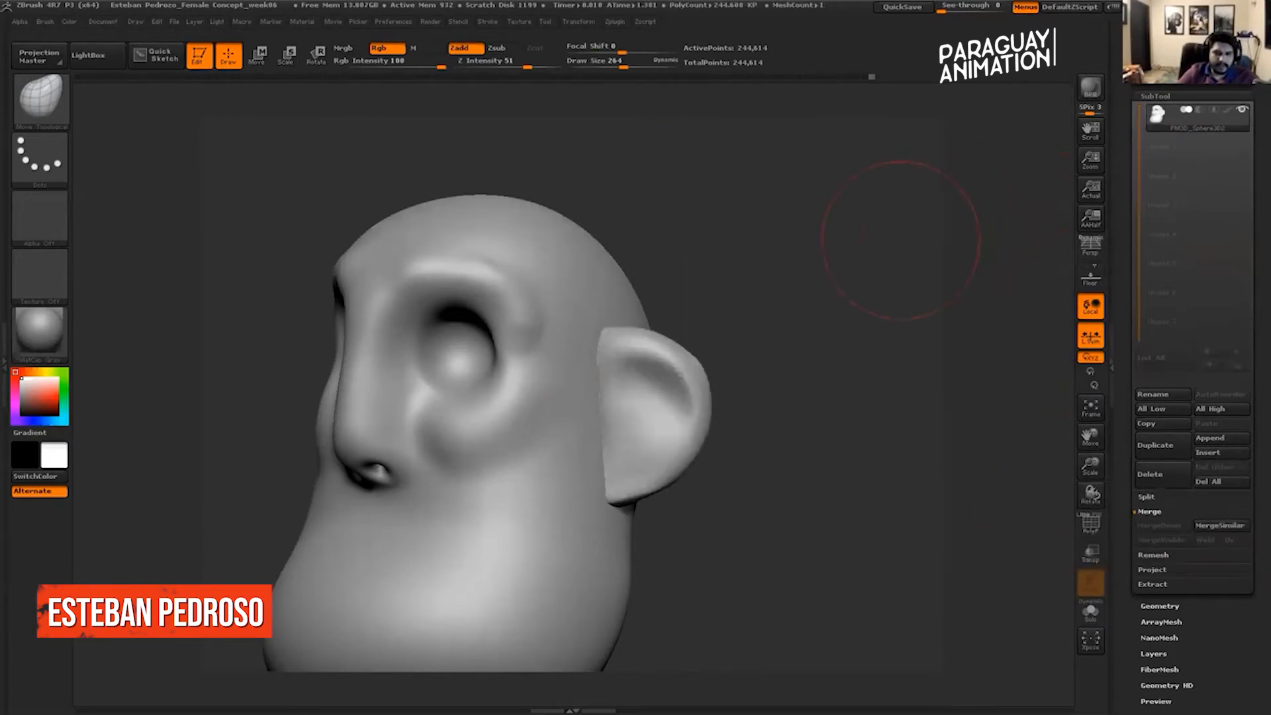
drag(830, 278, 880, 269)
drag(644, 256, 676, 238)
key(ctrl+z)
mouse_move(590, 281)
mouse_down()
mouse_move(675, 239)
mouse_move(690, 257)
mouse_up()
key(ctrl+z)
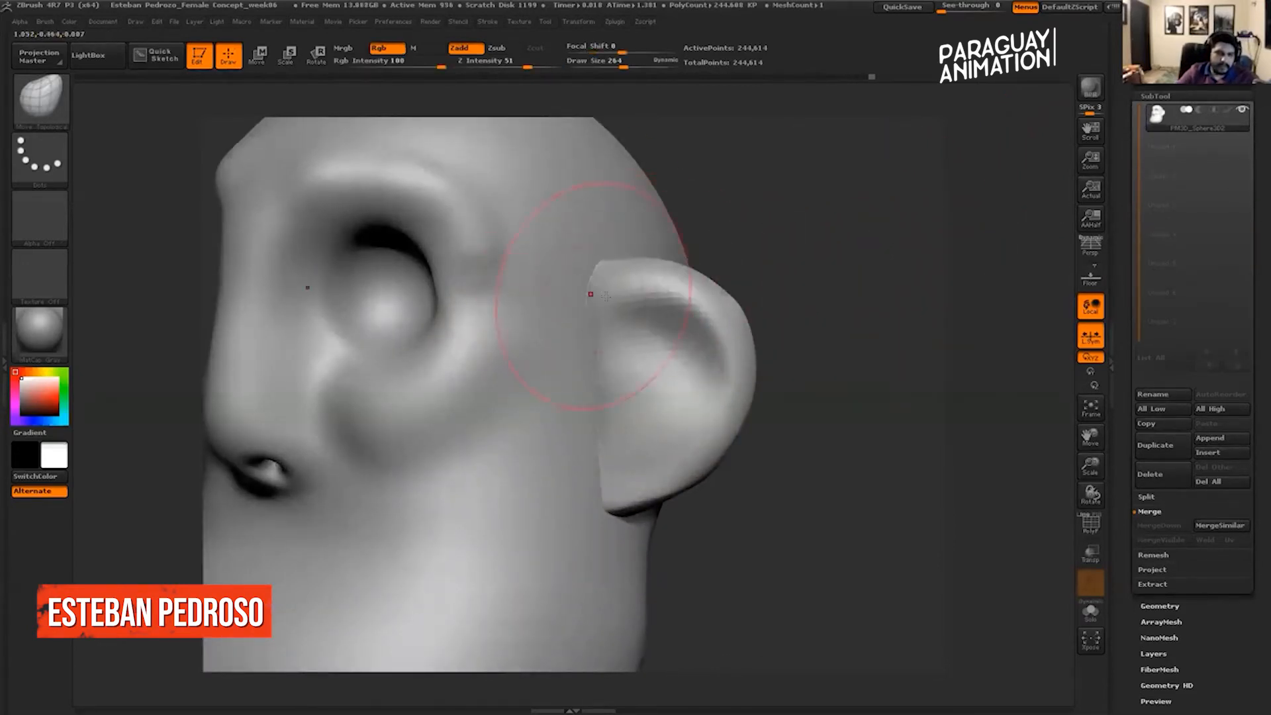
Convert the merged head and ears to a DynaMesh at resolution 128 without freezing the subdivision levels.
mouse_move(823, 227)
mouse_down()
mouse_move(885, 263)
mouse_move(859, 269)
mouse_move(920, 270)
mouse_up()
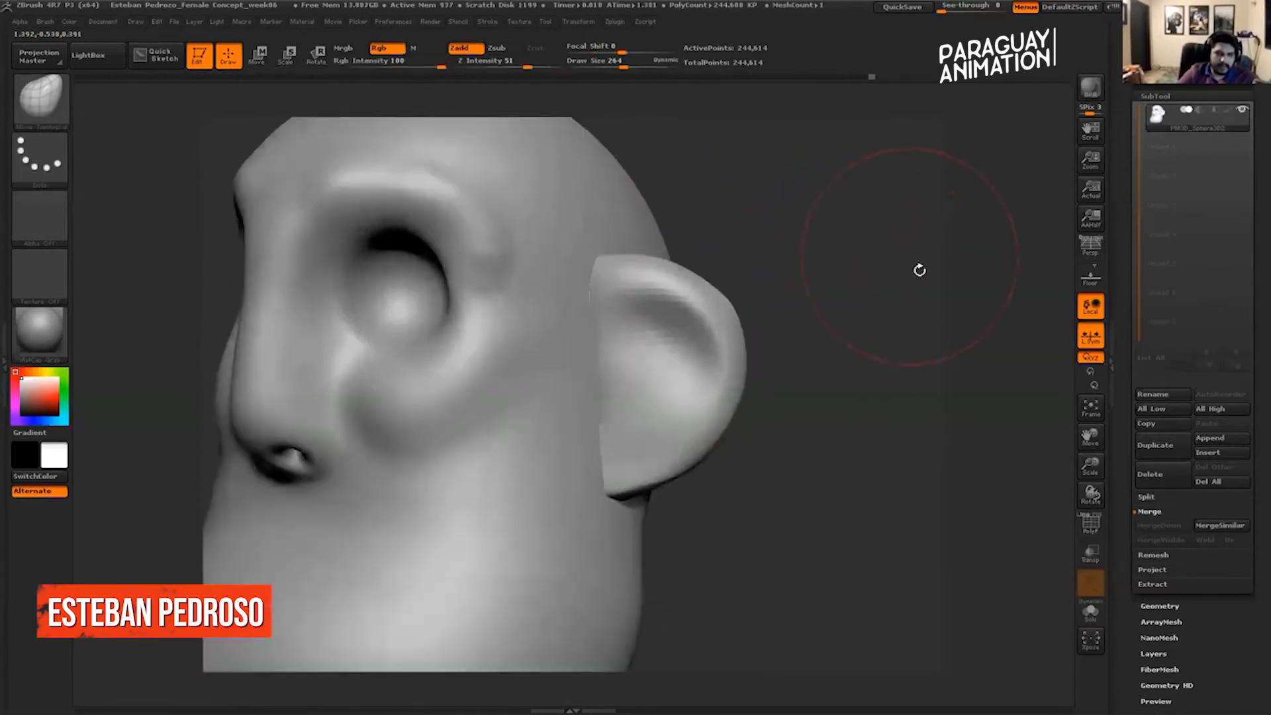
drag(1261, 517, 1261, 439)
click(1160, 469)
drag(1167, 231, 1167, 417)
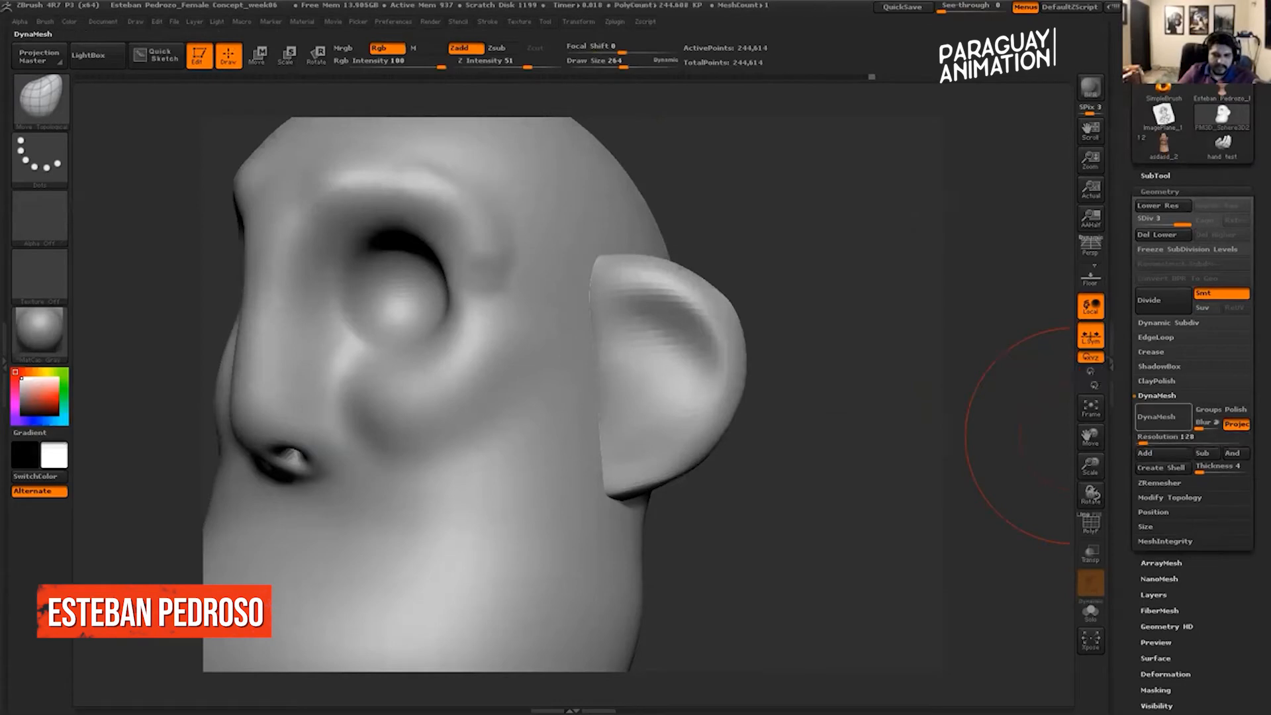
click(1163, 417)
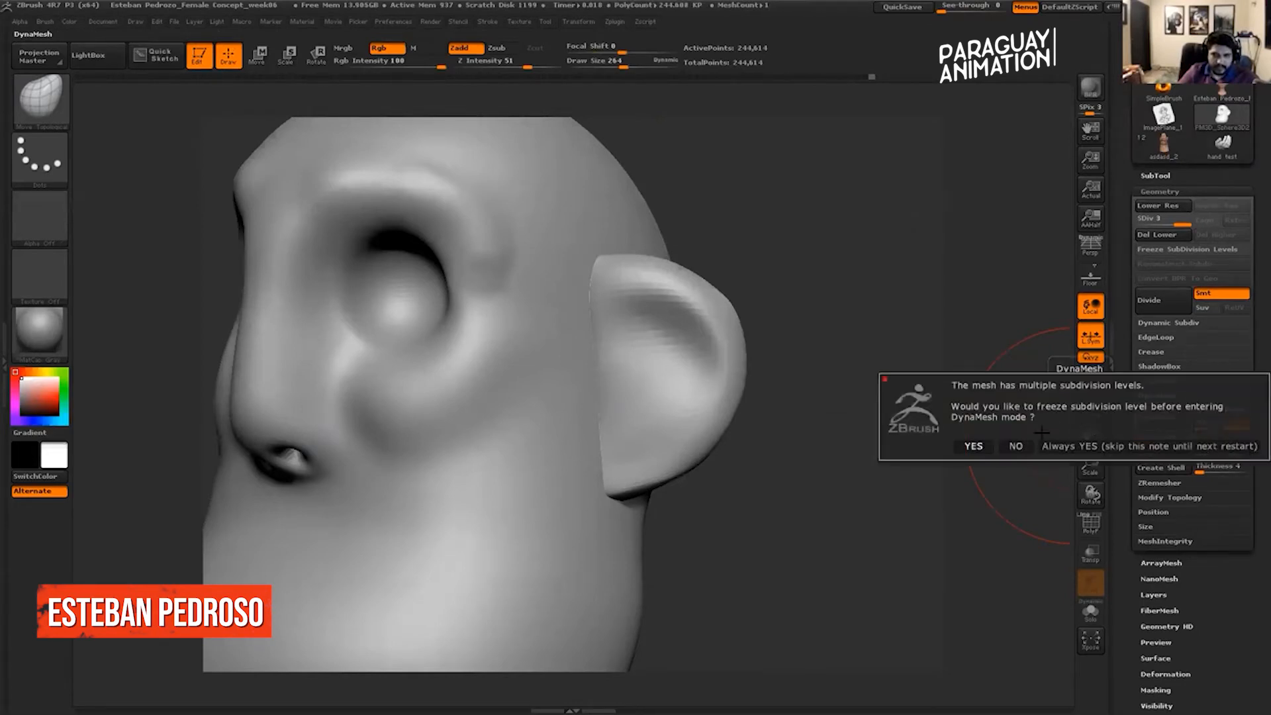
click(1023, 445)
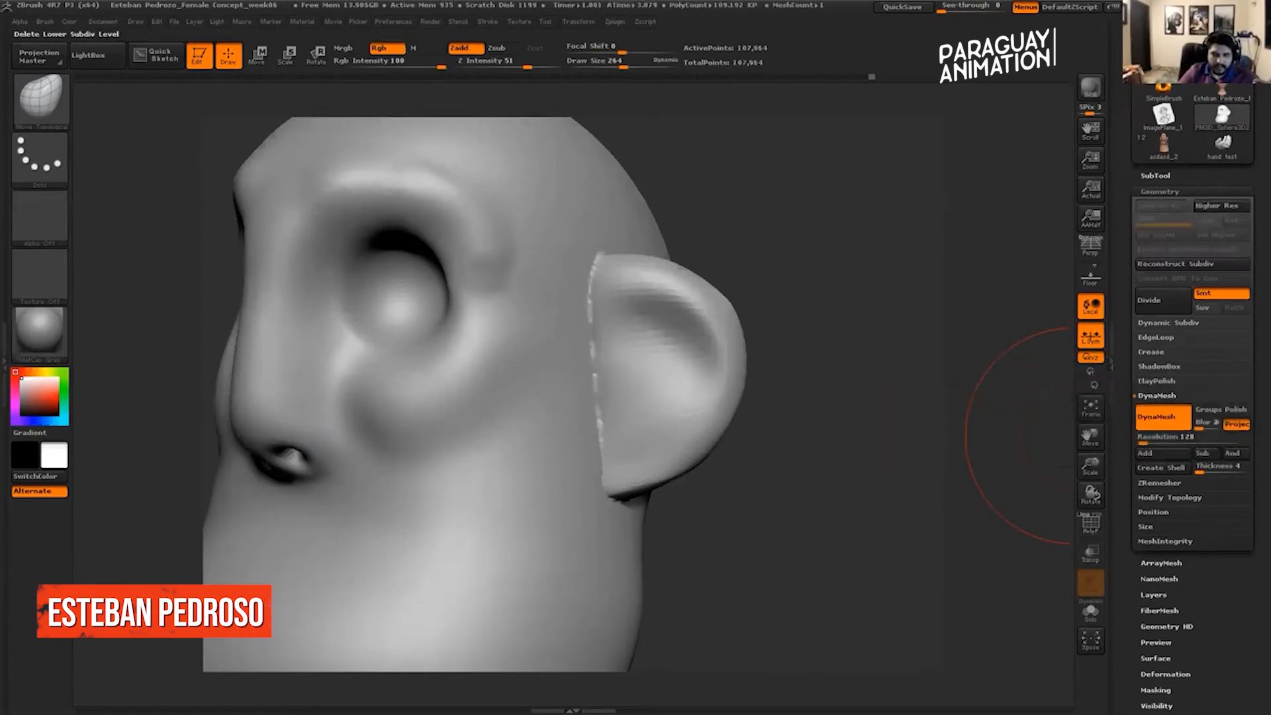
Reduce the brush size and smooth the seam where the ear joins the side of the head.
drag(927, 232, 728, 228)
drag(623, 68, 611, 68)
mouse_move(838, 142)
alt+mouse_down()
mouse_move(848, 219)
mouse_move(821, 228)
alt+mouse_up()
shift+drag(581, 342, 589, 268)
alt+drag(880, 255, 876, 114)
shift+drag(596, 389, 614, 523)
drag(862, 415, 669, 397)
shift+drag(647, 136, 660, 543)
shift+drag(666, 143, 656, 192)
Pull the tip of the nose forward in profile with the Move Topological brush.
mouse_move(292, 351)
alt+mouse_down()
mouse_move(278, 275)
mouse_move(891, 301)
mouse_move(900, 234)
alt+mouse_up()
shift+drag(804, 226, 905, 232)
alt+drag(729, 192, 828, 298)
mouse_move(954, 265)
alt+mouse_down()
mouse_move(985, 351)
mouse_move(946, 339)
mouse_move(948, 281)
alt+mouse_up()
shift+drag(774, 255, 857, 262)
alt+drag(923, 289, 919, 331)
mouse_move(225, 358)
mouse_down()
mouse_move(810, 371)
mouse_move(813, 424)
mouse_up()
drag(627, 418, 647, 411)
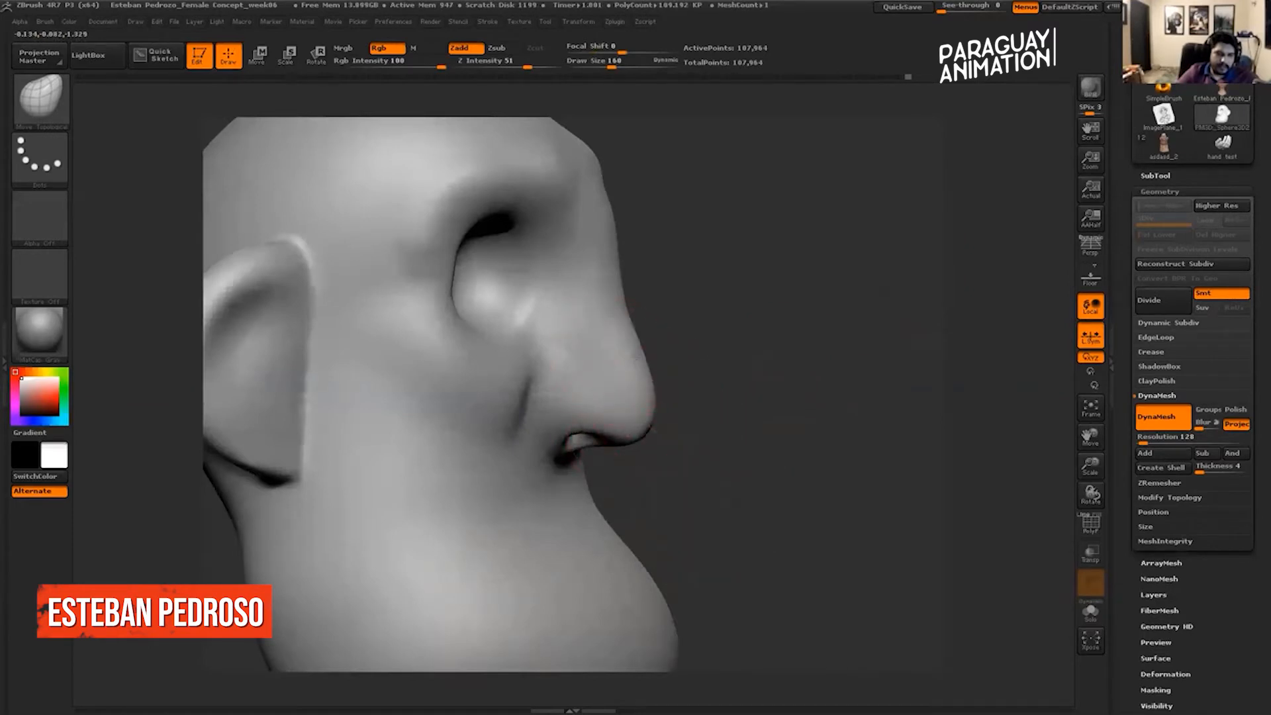
Extend the nose tip a little further outward and smooth the bridge of the nose.
mouse_move(888, 221)
shift+mouse_down()
mouse_move(985, 170)
mouse_move(870, 270)
shift+mouse_up()
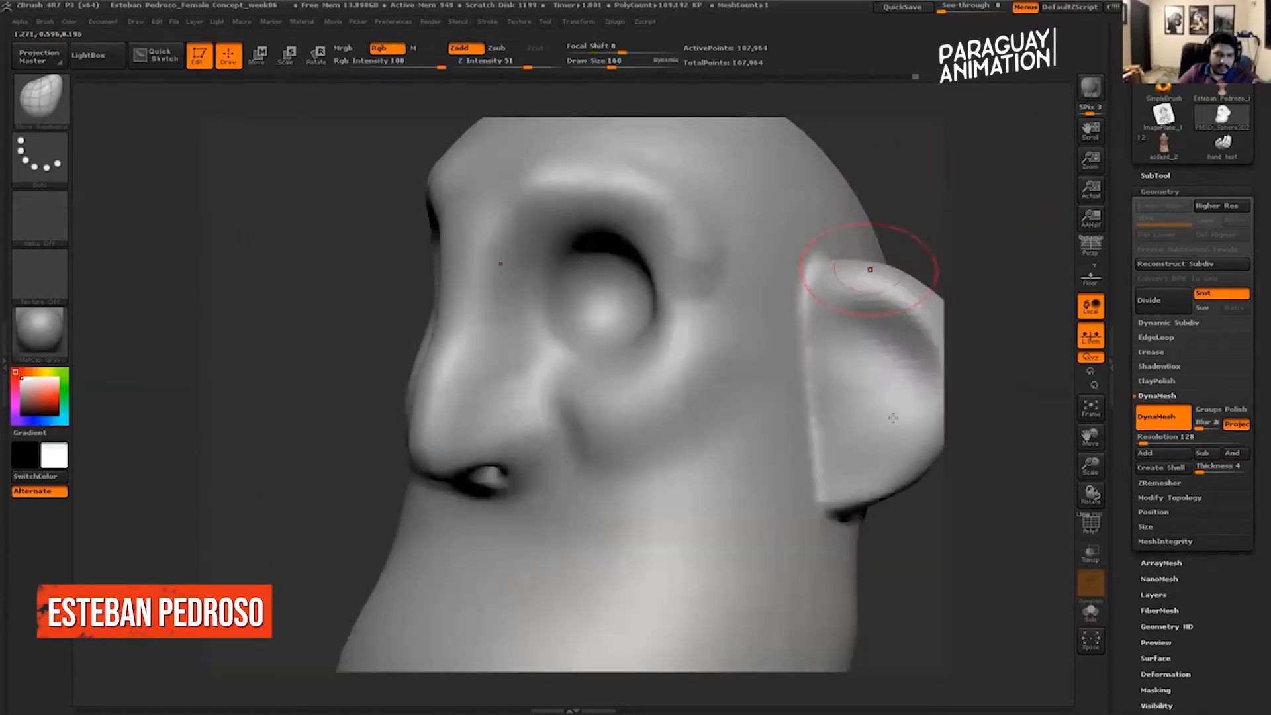
drag(934, 319, 887, 354)
mouse_move(761, 265)
mouse_down()
mouse_move(320, 345)
mouse_move(372, 345)
mouse_up()
drag(371, 440, 345, 445)
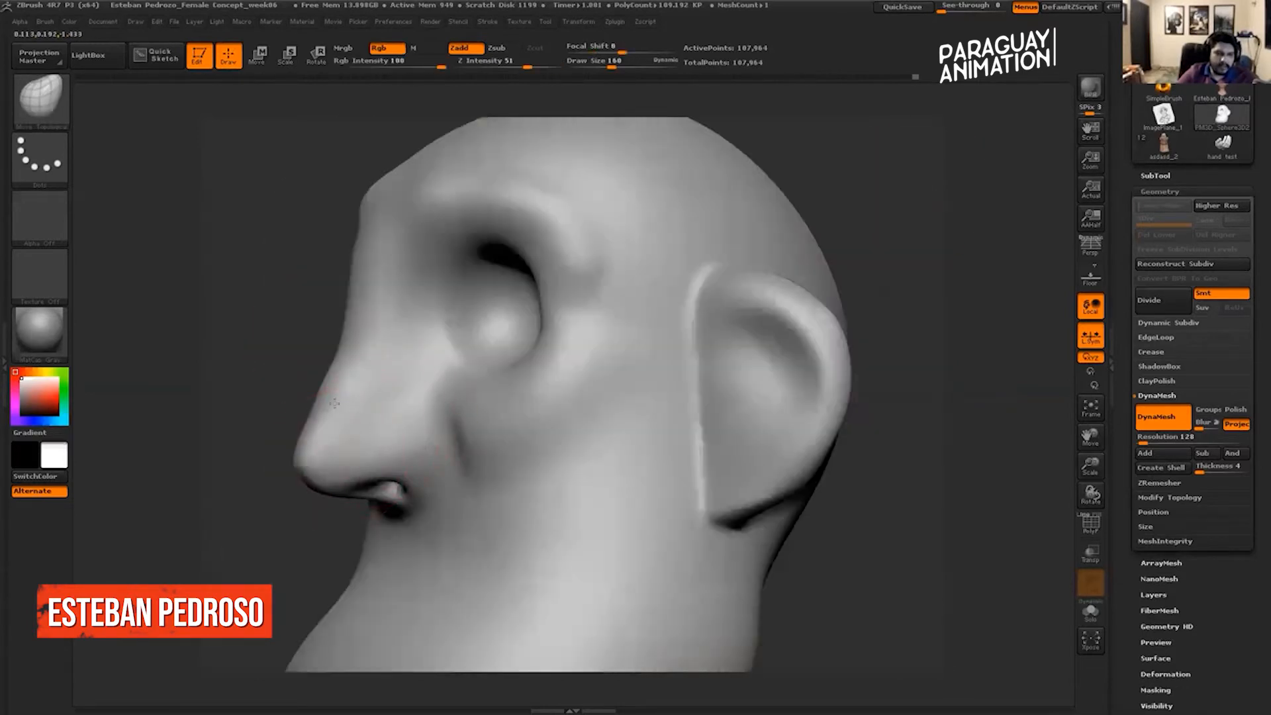
shift+drag(328, 403, 332, 370)
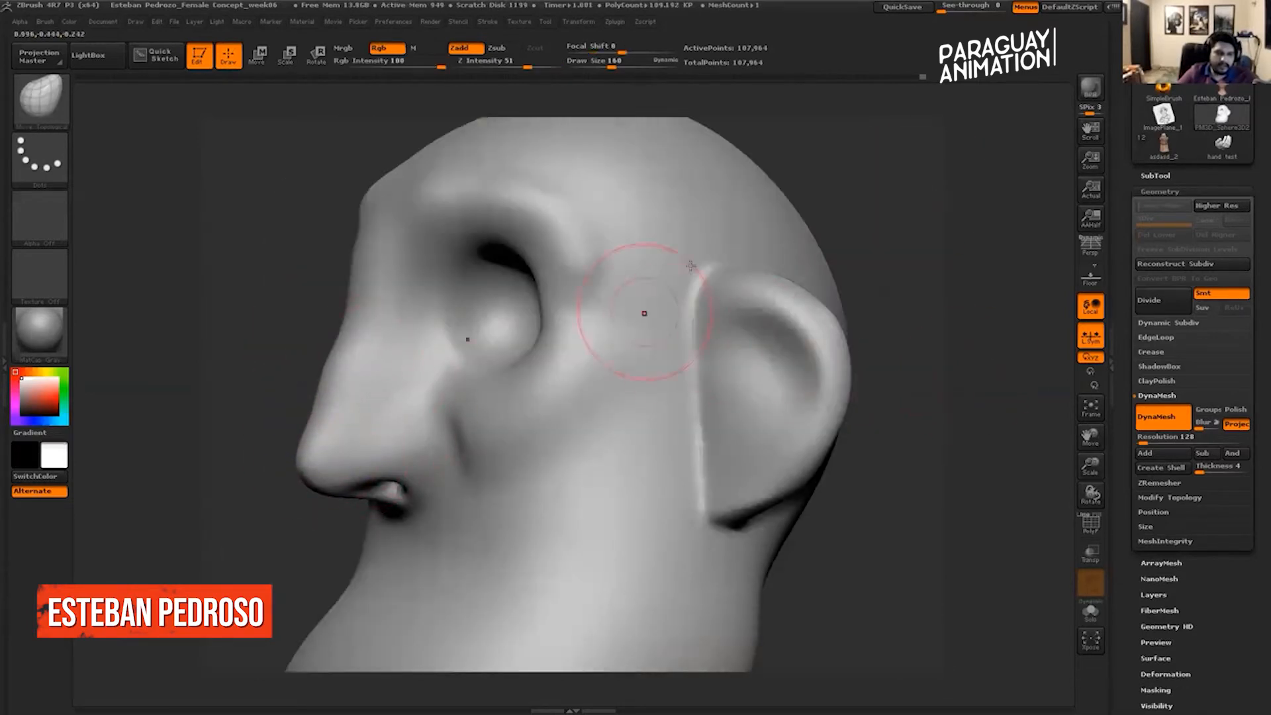
Set the brush draw size to 226 and pull the inner eye sockets and nostril sides toward the nose.
shift+drag(929, 180, 888, 184)
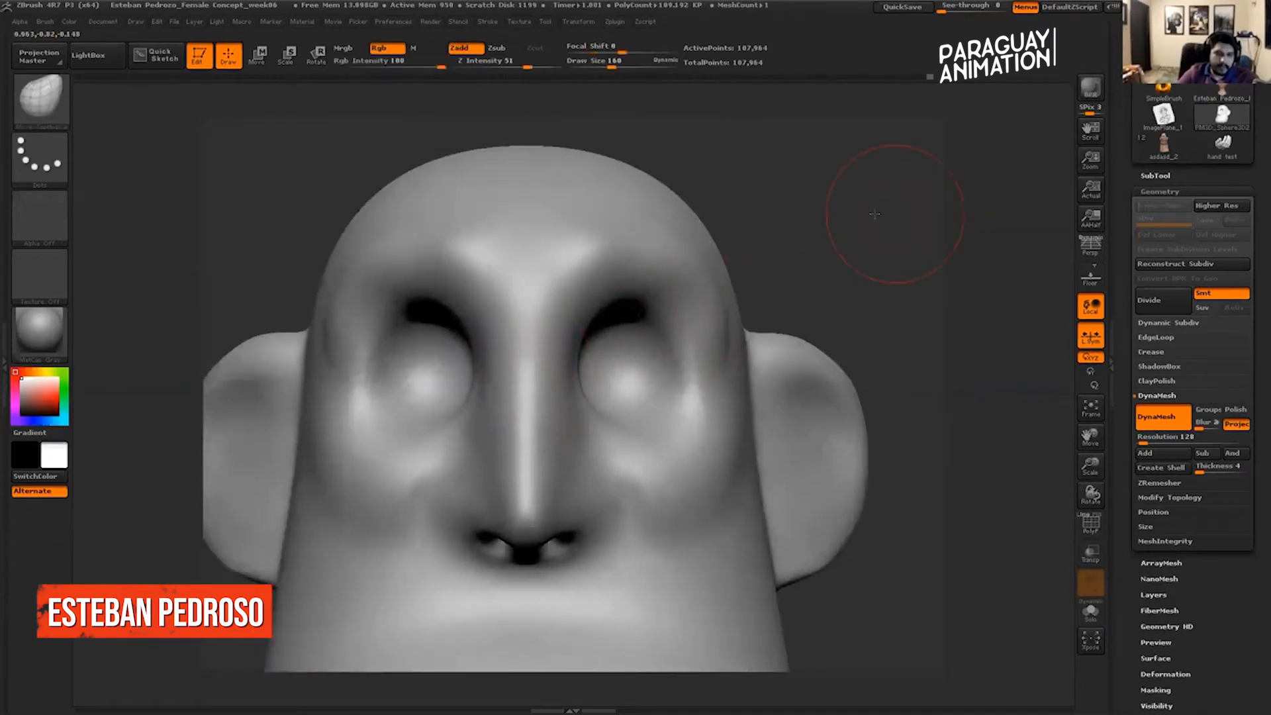
drag(880, 199, 841, 214)
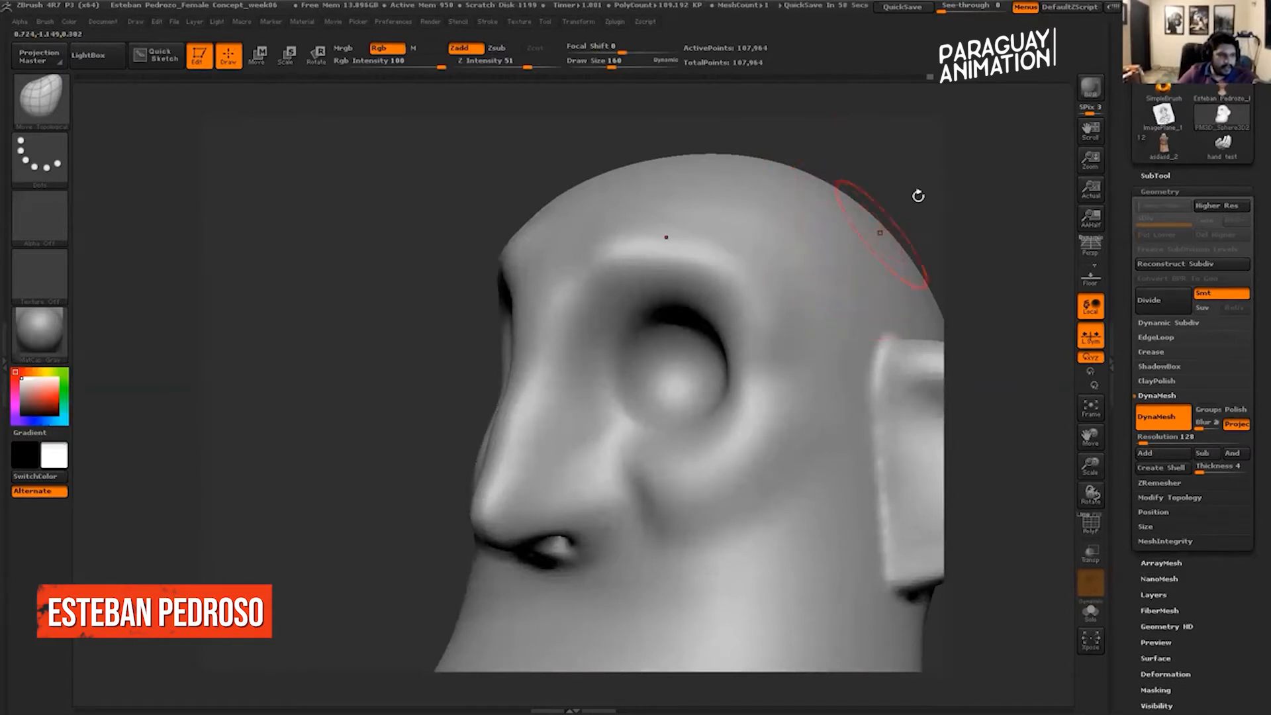
alt+drag(961, 176, 937, 176)
drag(937, 177, 980, 197)
alt+drag(980, 198, 707, 192)
drag(621, 61, 630, 62)
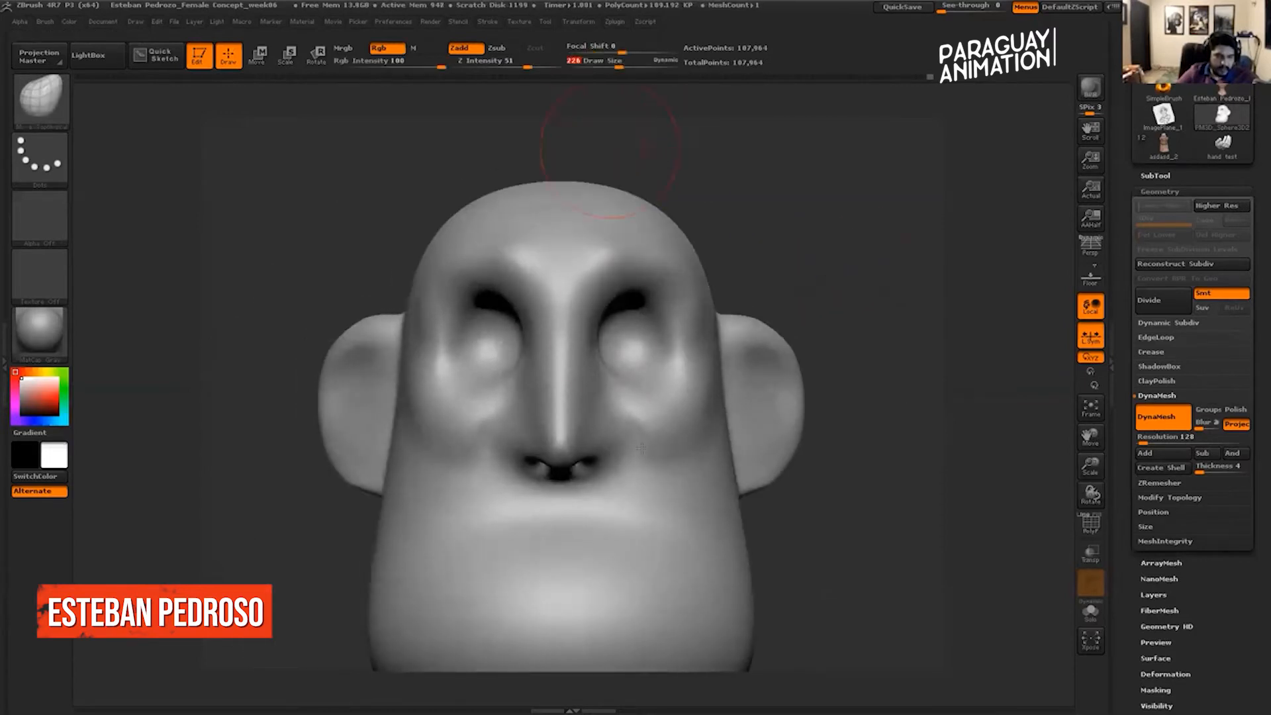
mouse_move(626, 438)
mouse_down()
mouse_move(606, 433)
mouse_move(594, 400)
mouse_move(591, 329)
mouse_up()
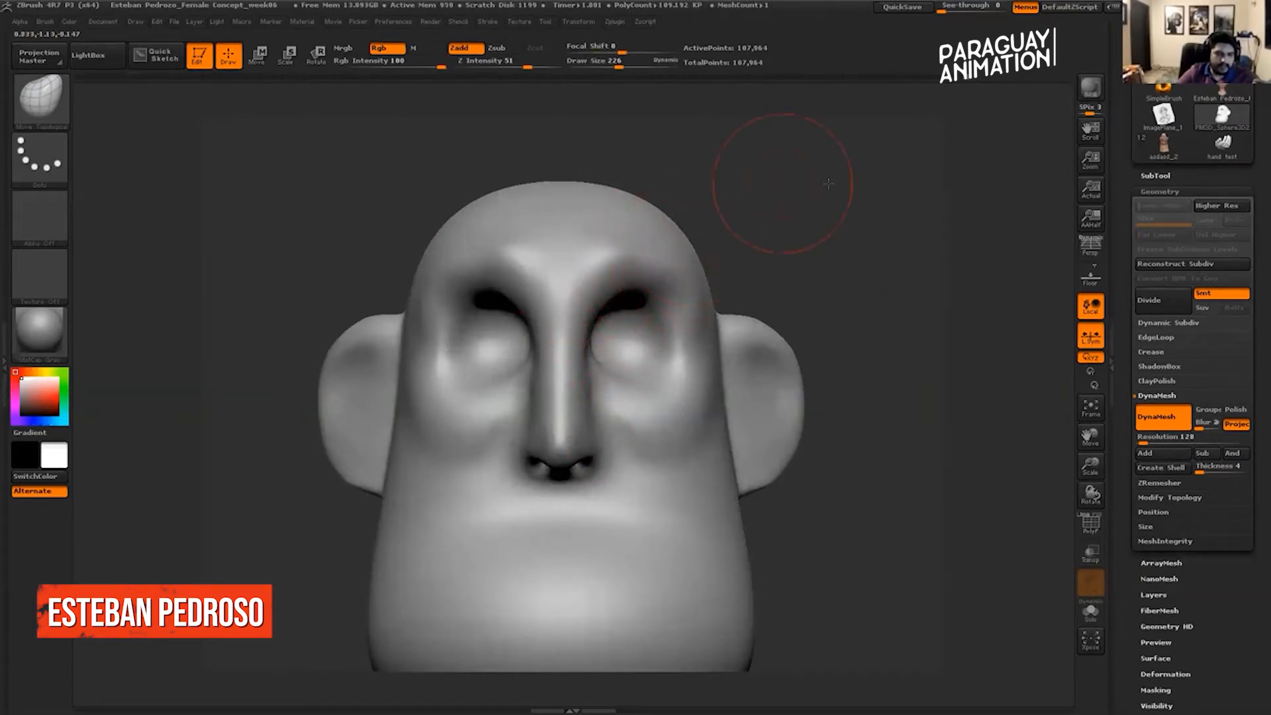
Examine the shape of the eye sockets, nose and ears from several angles.
drag(828, 183, 735, 241)
drag(771, 359, 786, 361)
drag(914, 346, 788, 325)
alt+drag(944, 241, 626, 166)
drag(895, 232, 873, 289)
drag(834, 275, 904, 248)
mouse_move(907, 255)
mouse_down()
mouse_move(868, 256)
mouse_move(904, 255)
mouse_move(888, 289)
mouse_move(914, 269)
mouse_up()
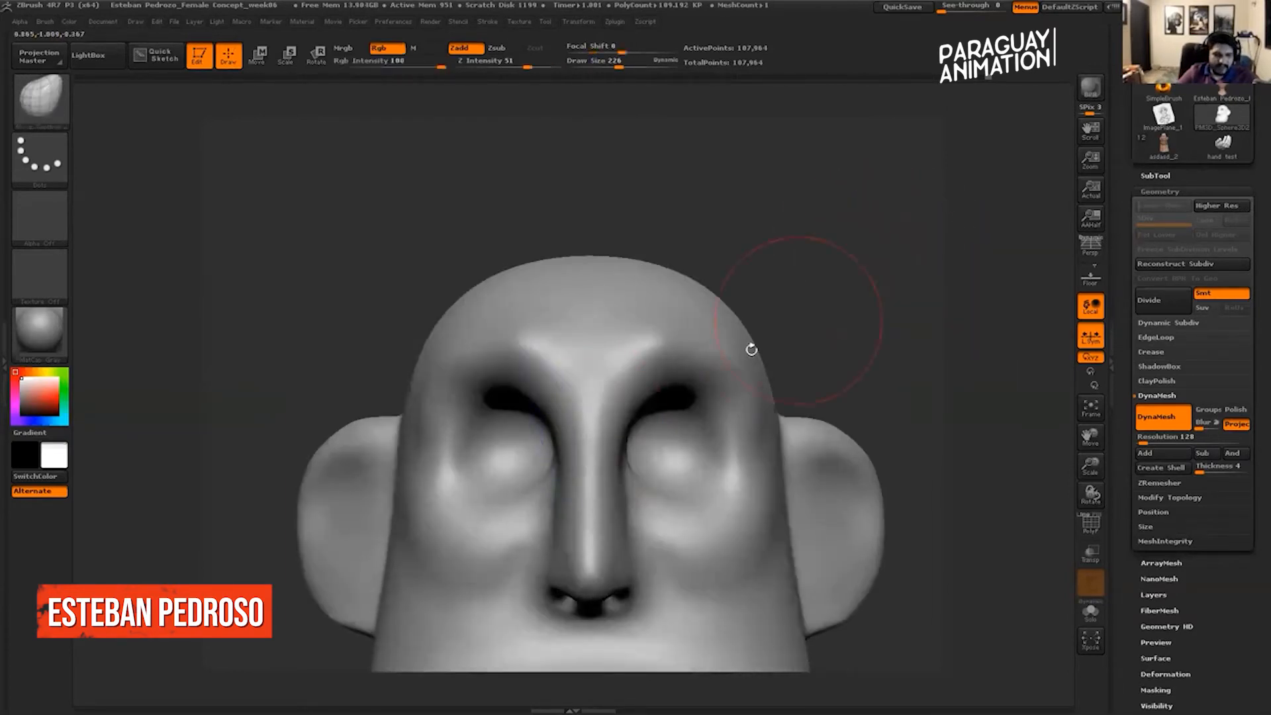
Append a Sphere3D subtool for the eyeball and make it the active subtool.
click(1156, 176)
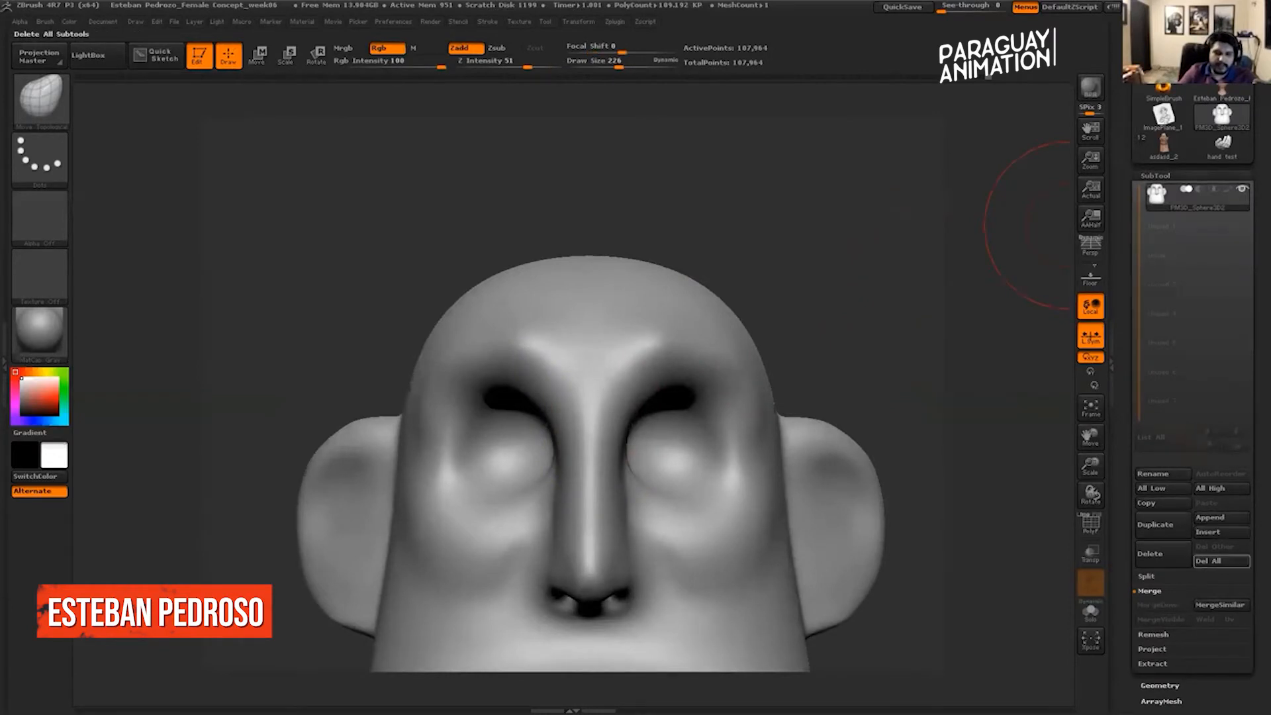
click(1222, 517)
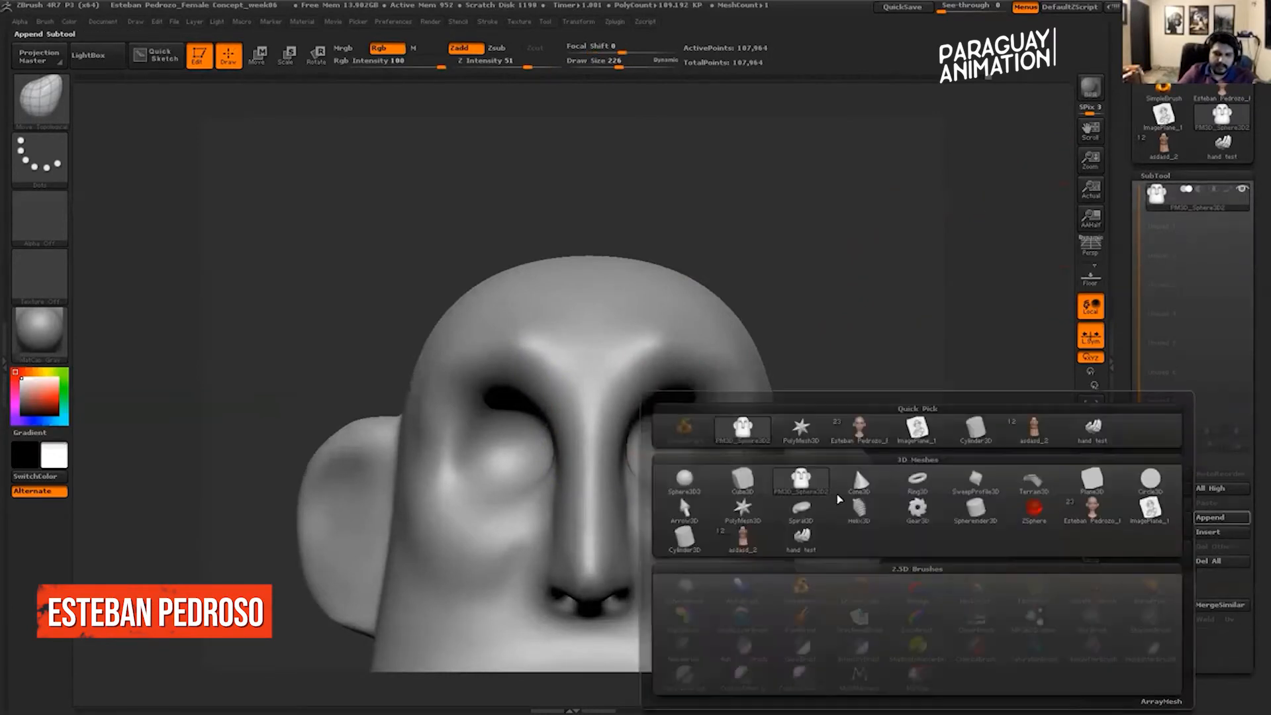
click(679, 494)
alt+click(673, 466)
alt+drag(856, 243, 877, 255)
Move the new sphere up and out of the head with the transpose line.
key(w)
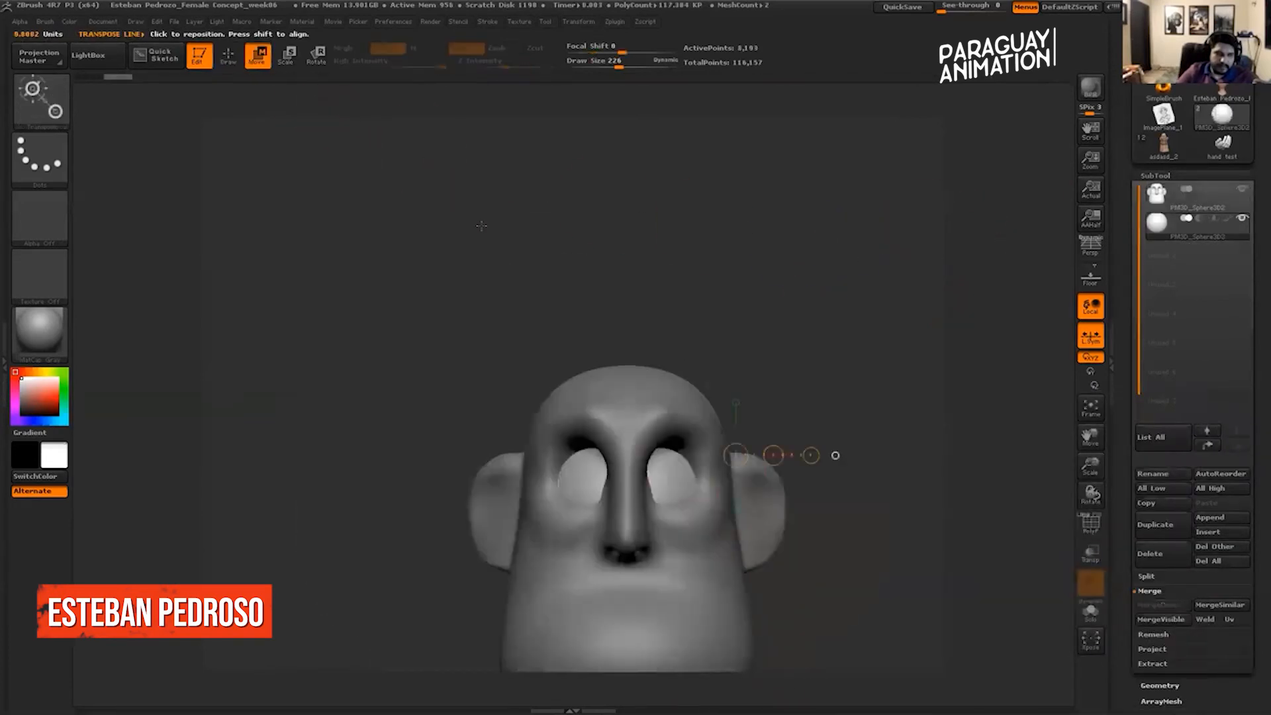
shift+drag(579, 475, 767, 476)
mouse_move(673, 475)
mouse_down()
mouse_move(762, 427)
mouse_move(798, 239)
mouse_move(827, 309)
mouse_up()
alt+drag(529, 189, 430, 157)
Scale the sphere down to eyeball size beside the top of the head.
shift+drag(616, 252, 783, 253)
mouse_move(686, 252)
mouse_down()
mouse_move(703, 319)
mouse_move(696, 303)
mouse_up()
mouse_move(525, 316)
shift+mouse_down()
mouse_move(663, 316)
mouse_move(639, 298)
mouse_move(774, 284)
mouse_move(805, 298)
mouse_move(721, 298)
shift+mouse_up()
drag(806, 298, 728, 297)
mouse_move(806, 298)
mouse_down()
mouse_move(748, 298)
mouse_move(855, 301)
mouse_move(806, 297)
mouse_move(824, 298)
mouse_up()
Move the small sphere into one of the eye sockets and adjust its depth and sideways position.
click(268, 63)
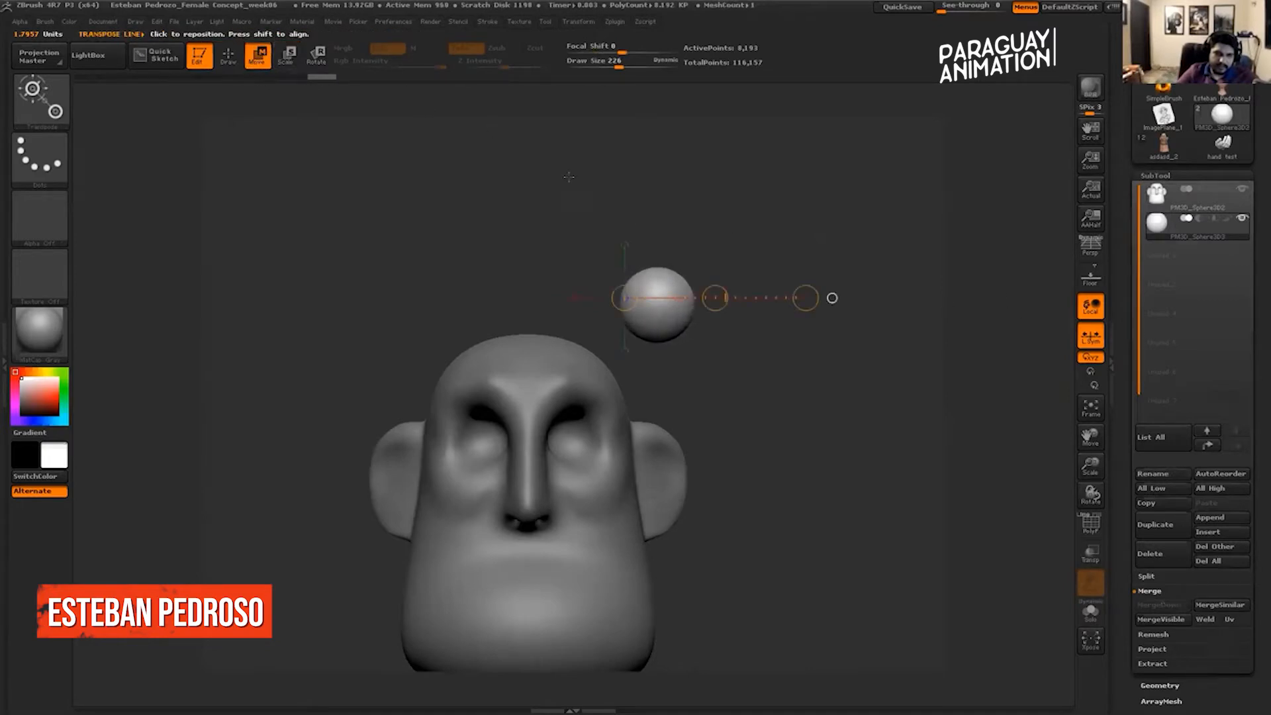
drag(653, 277, 653, 370)
drag(653, 323, 567, 455)
drag(753, 283, 839, 283)
mouse_move(591, 380)
shift+mouse_down()
mouse_move(716, 381)
mouse_move(633, 378)
shift+mouse_up()
mouse_move(803, 192)
shift+mouse_down()
mouse_move(825, 191)
mouse_move(826, 225)
shift+mouse_up()
shift+drag(538, 377, 678, 377)
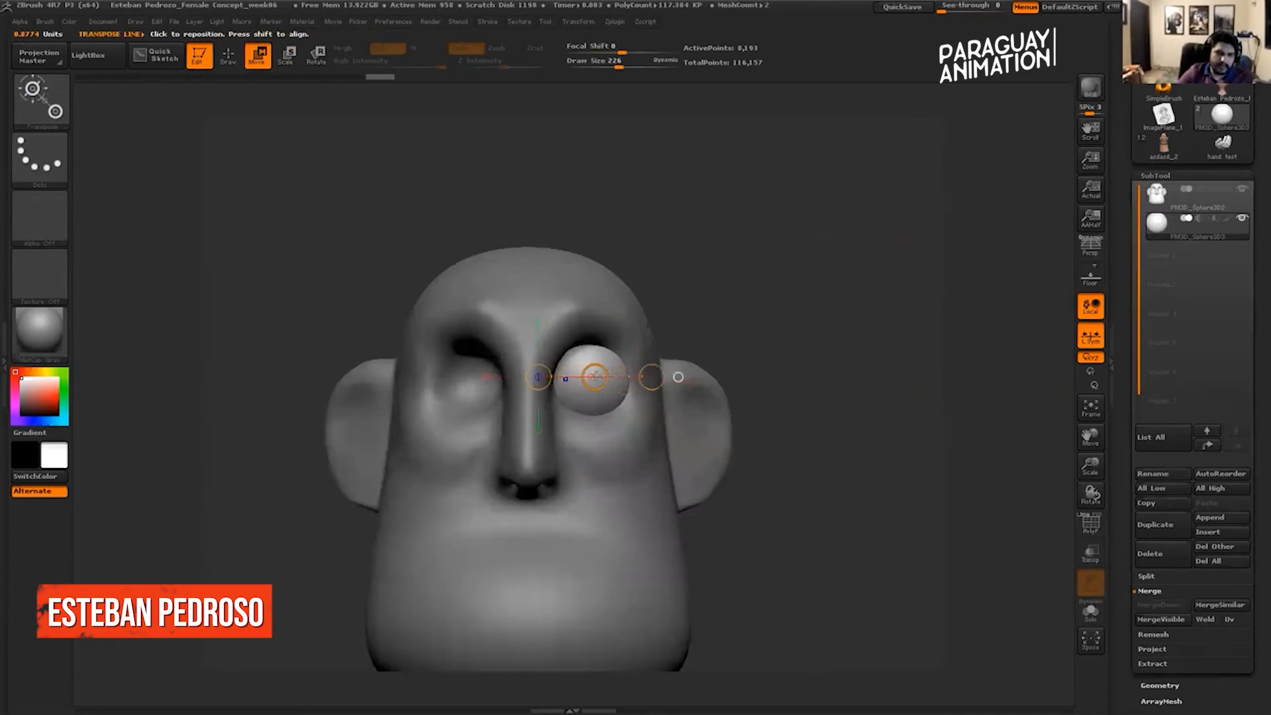
Fine-tune the scale of the eyeball sphere in its socket and return to moving it.
click(286, 55)
drag(645, 383, 643, 383)
click(257, 55)
drag(832, 242, 774, 247)
drag(1259, 662, 1259, 351)
click(1160, 375)
drag(1259, 464, 1260, 374)
drag(1260, 285, 1259, 645)
click(1155, 265)
drag(1260, 530, 1259, 427)
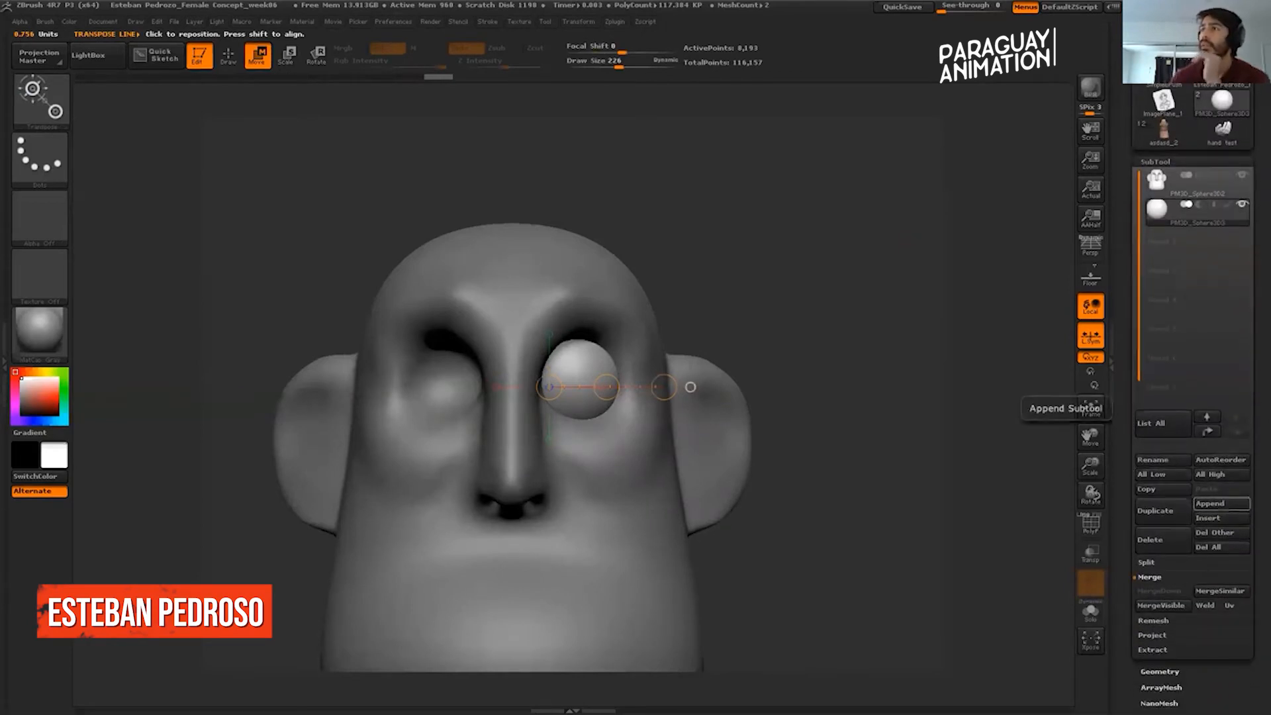
click(1221, 518)
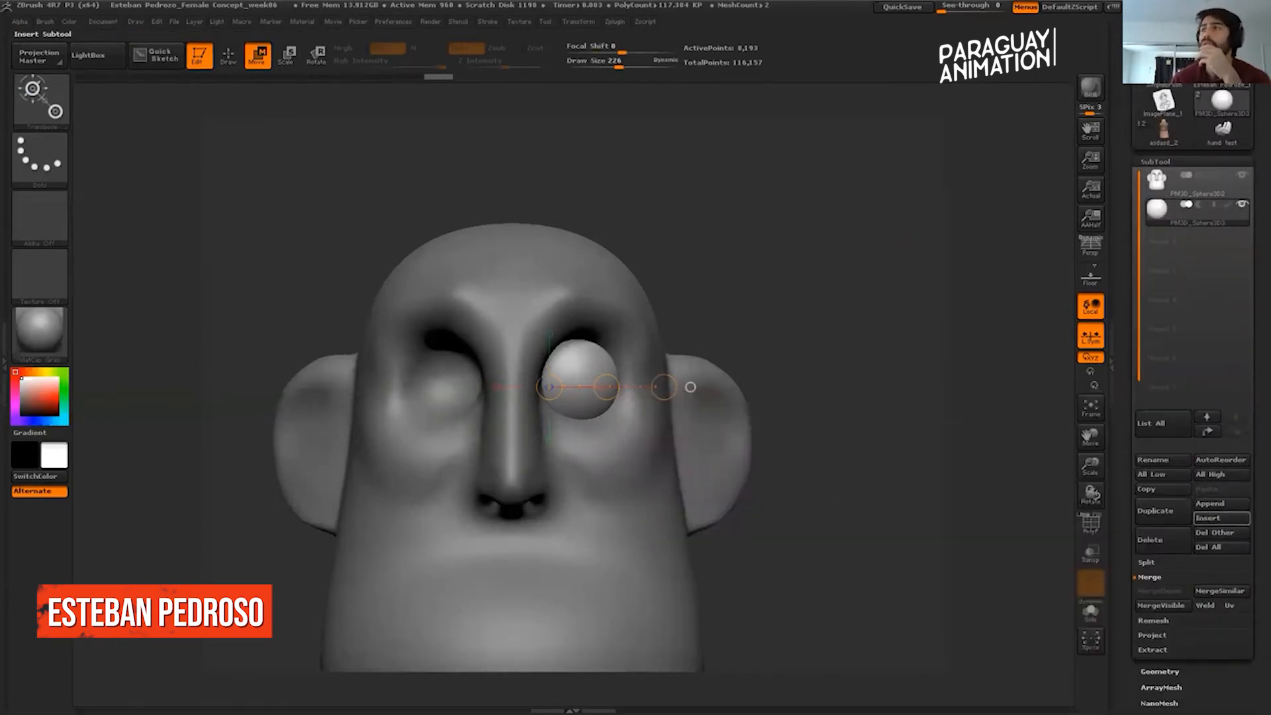
click(1222, 518)
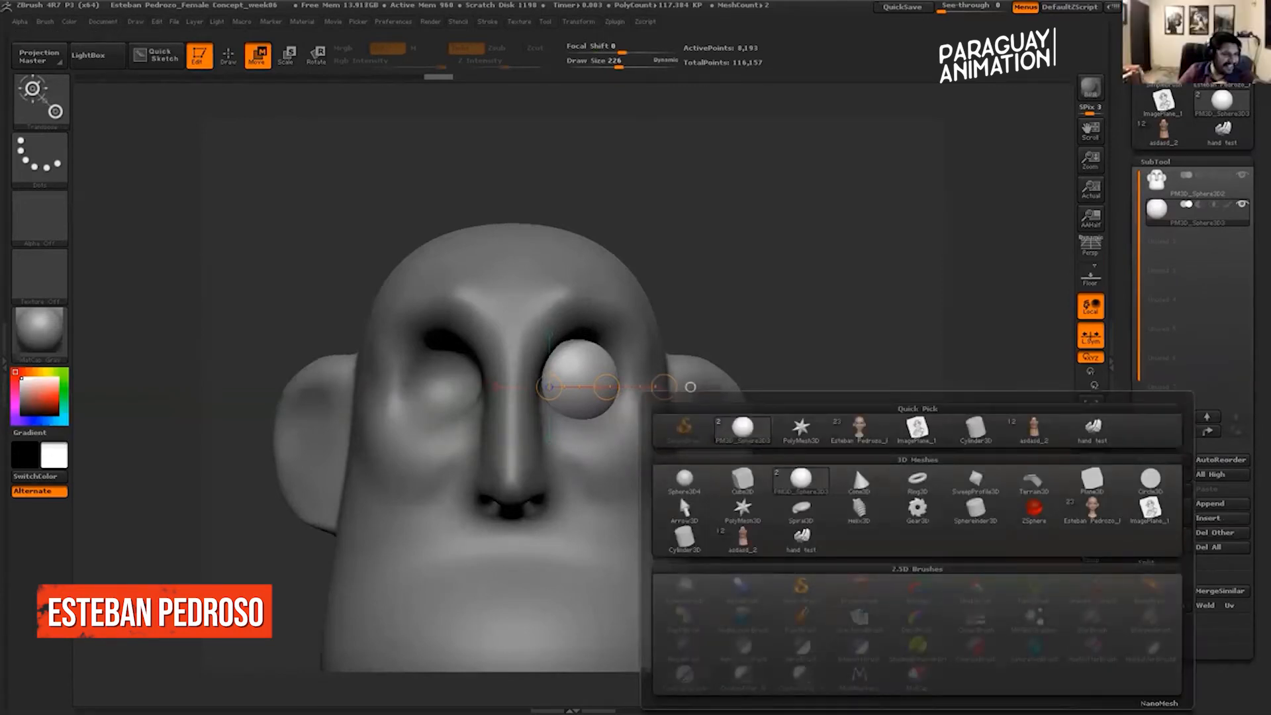
drag(923, 335, 642, 243)
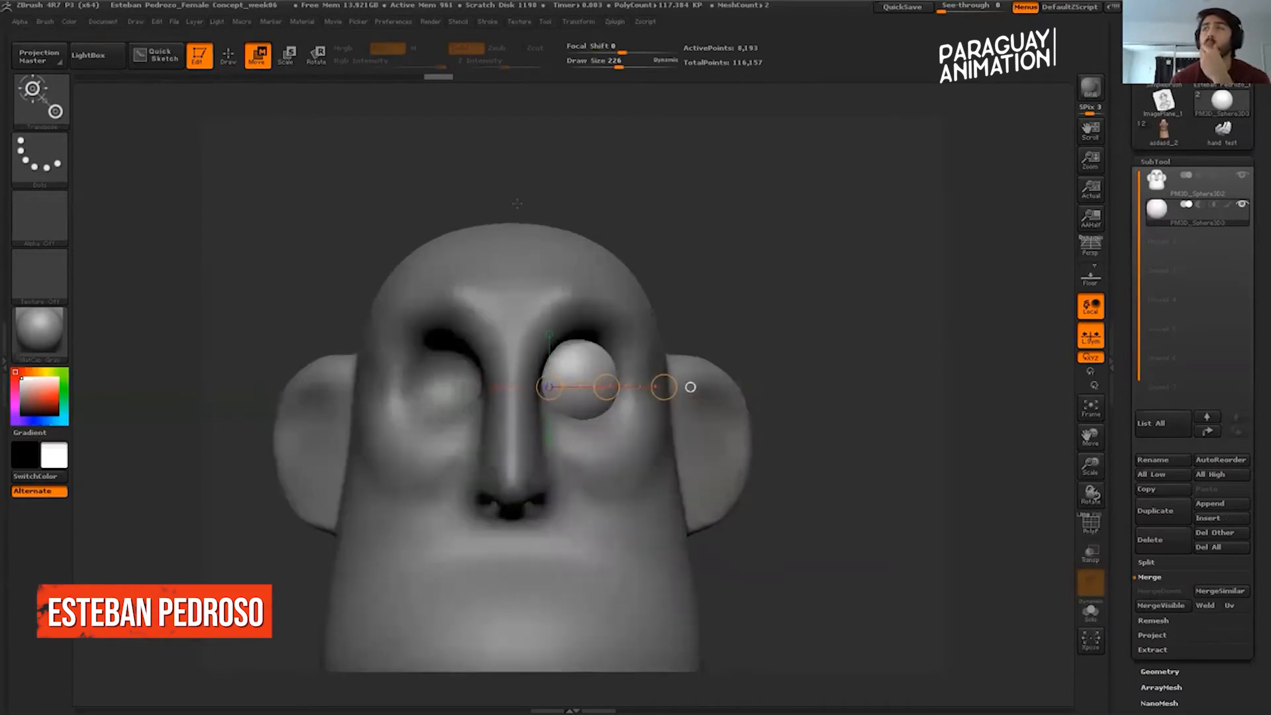
Insert a second Sphere3D subtool below the eyeball and delete it.
click(228, 54)
mouse_move(905, 215)
shift+mouse_down()
mouse_move(863, 222)
mouse_move(964, 258)
mouse_move(1027, 321)
shift+mouse_up()
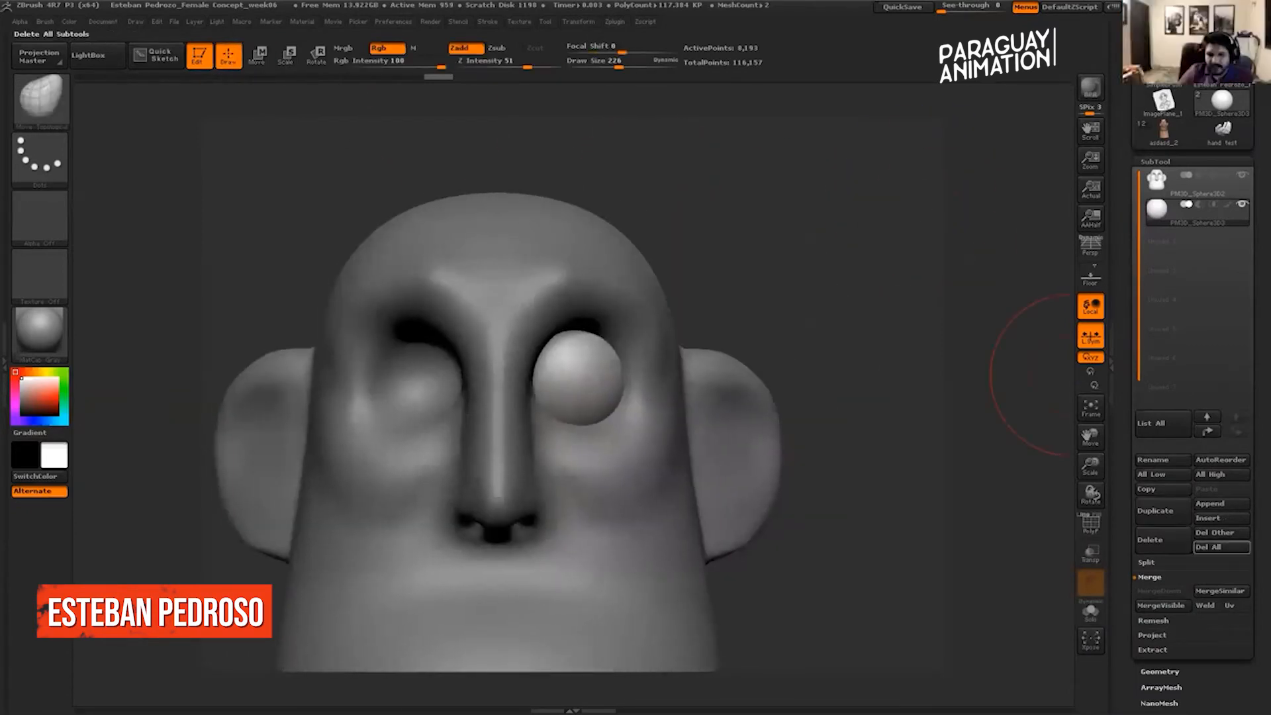
click(1219, 519)
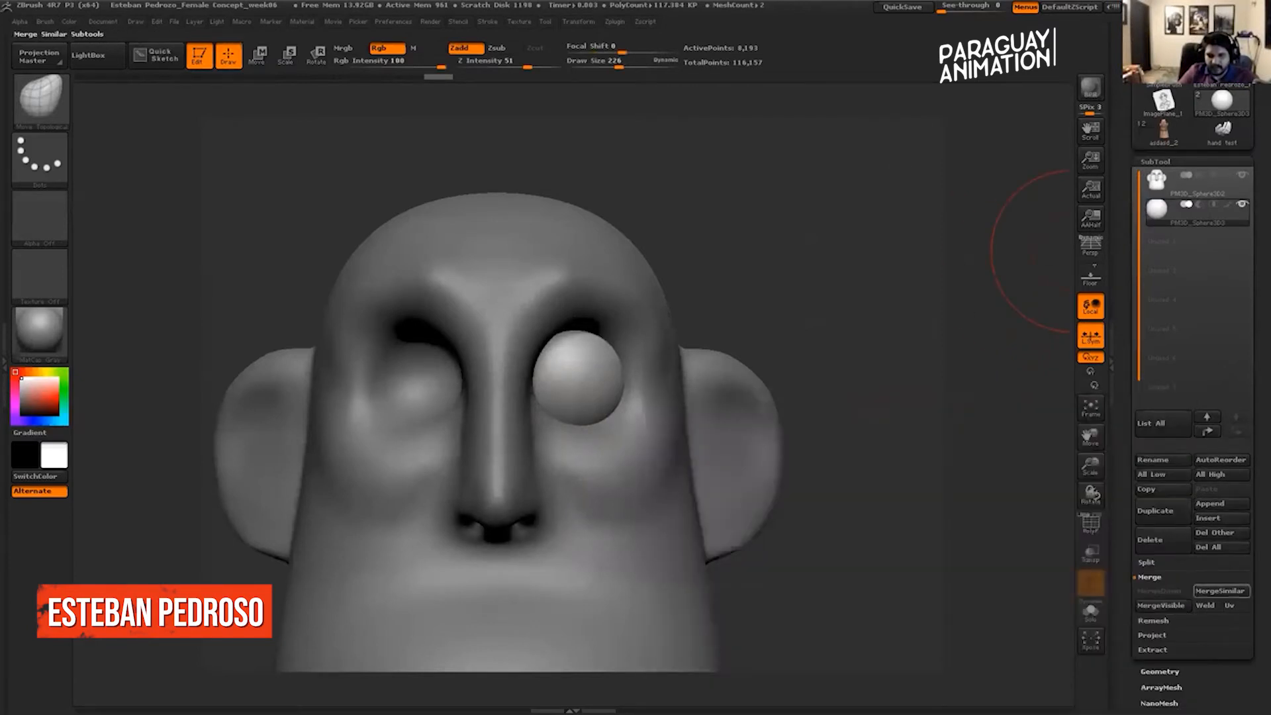
click(1209, 518)
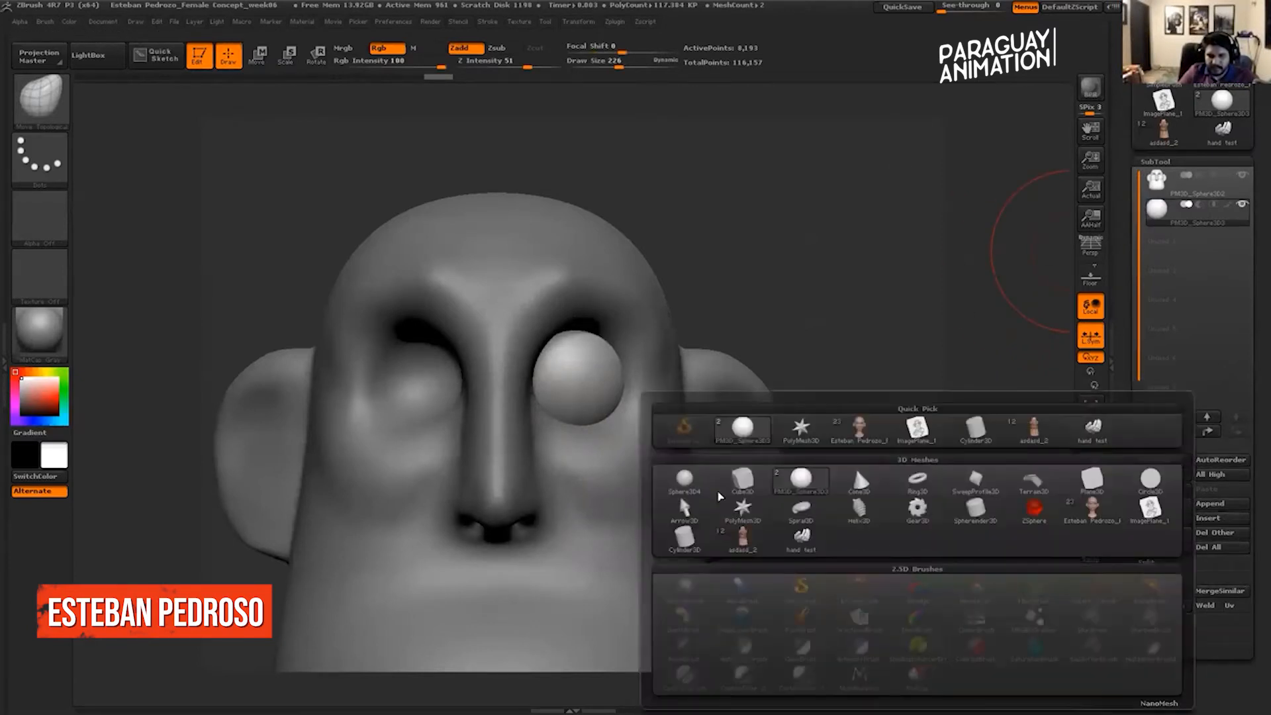
click(685, 480)
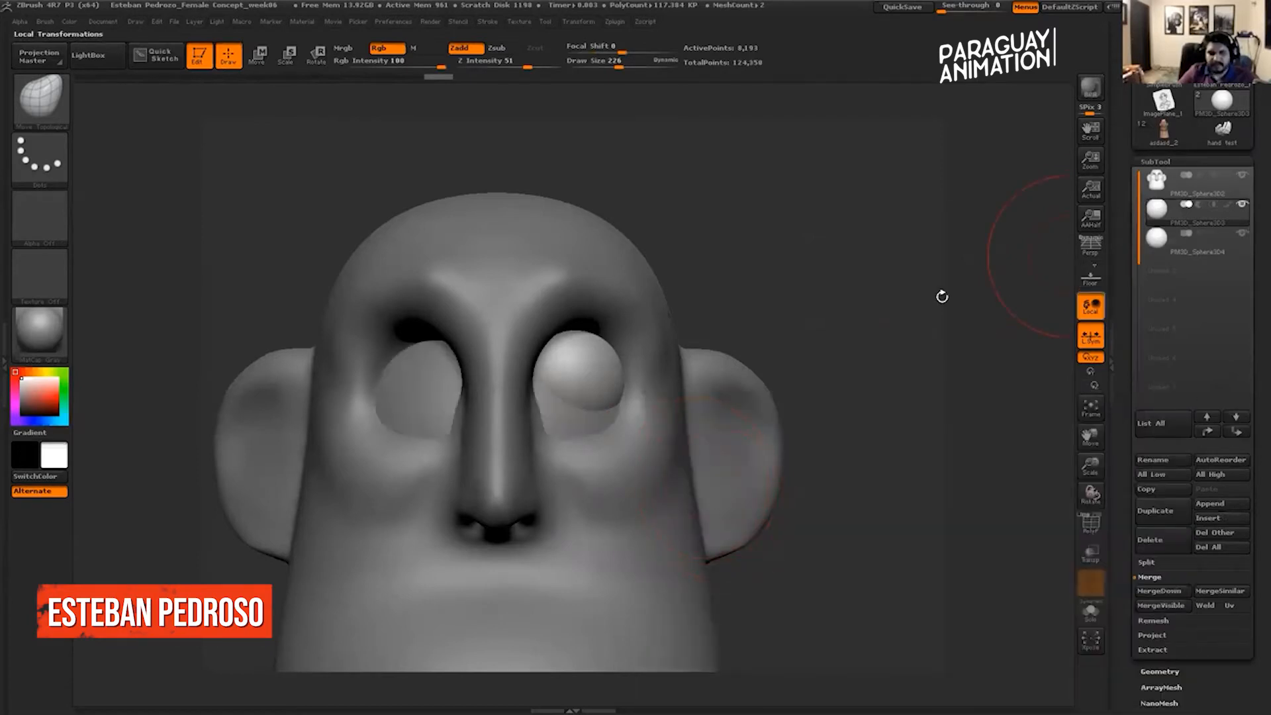
key(Down)
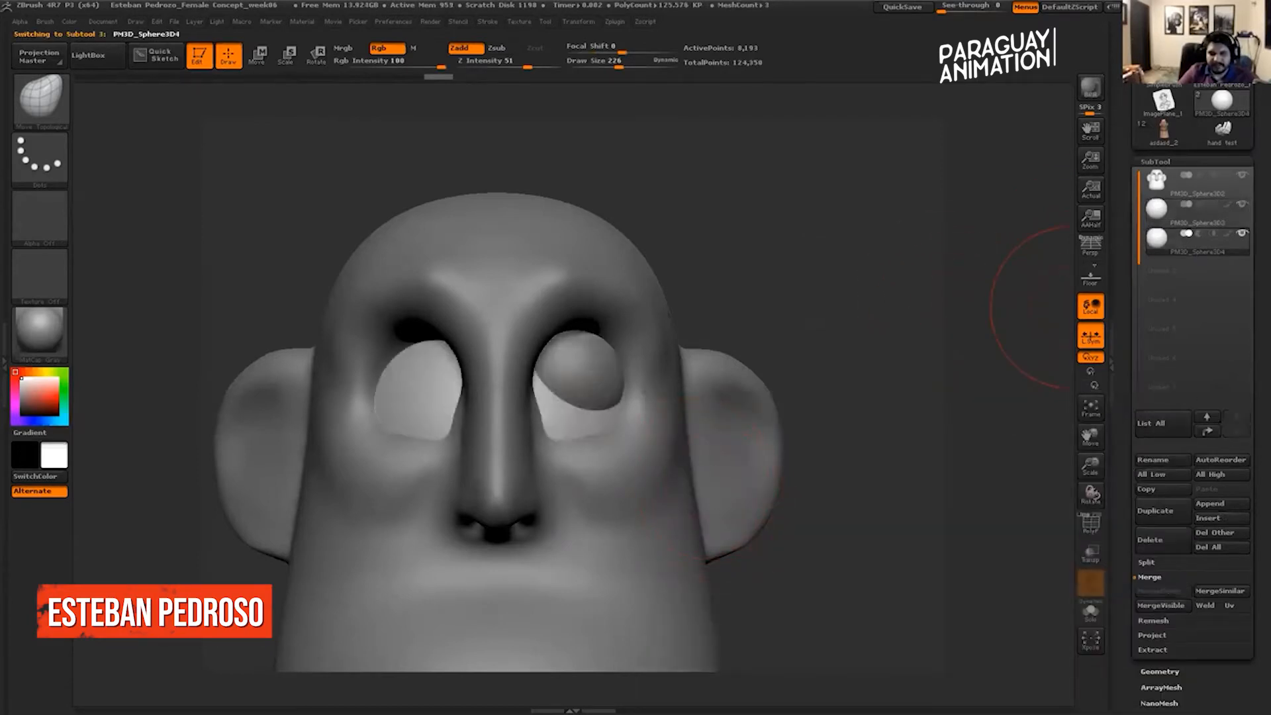
click(1150, 539)
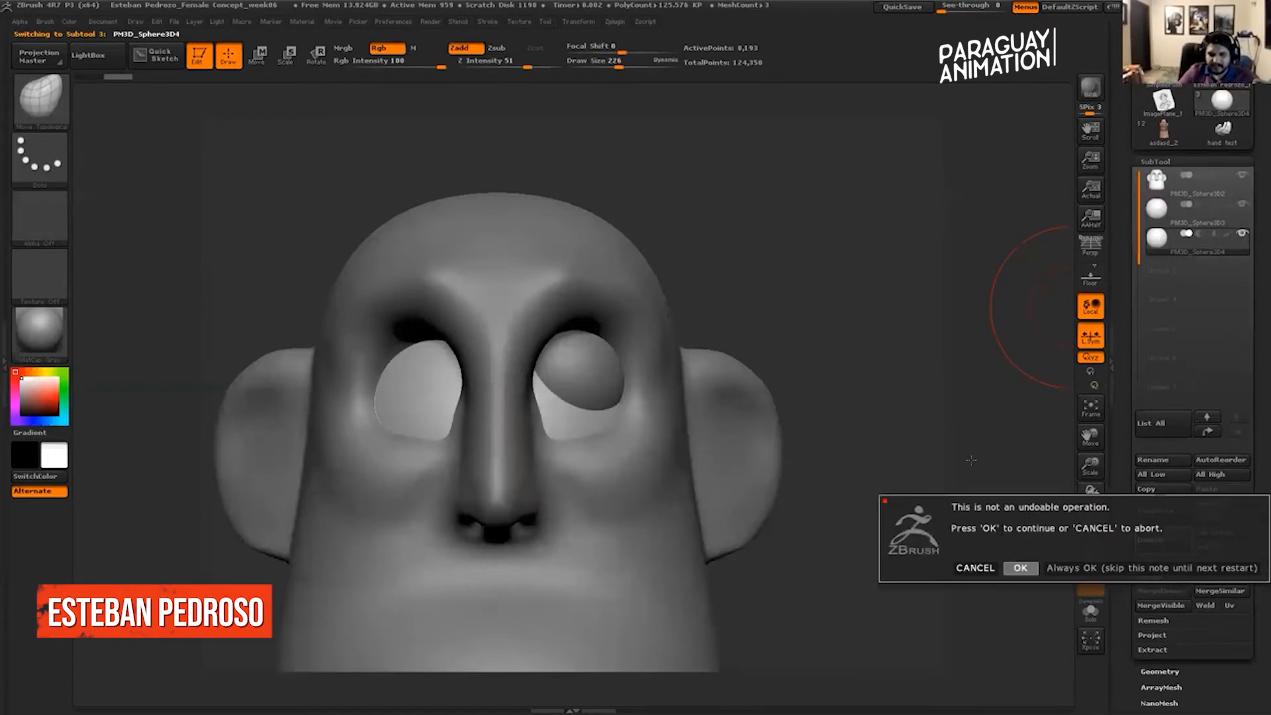
key(Return)
Set the brush draw size to 89 and bring the eyeball and eye sockets into a closer front view.
alt+drag(872, 279, 967, 286)
drag(616, 65, 593, 66)
mouse_move(792, 164)
alt+mouse_down()
mouse_move(808, 224)
mouse_move(745, 215)
mouse_move(871, 181)
alt+mouse_up()
mouse_move(836, 245)
alt+mouse_down()
mouse_move(815, 193)
mouse_move(752, 193)
mouse_move(883, 193)
mouse_move(864, 165)
alt+mouse_up()
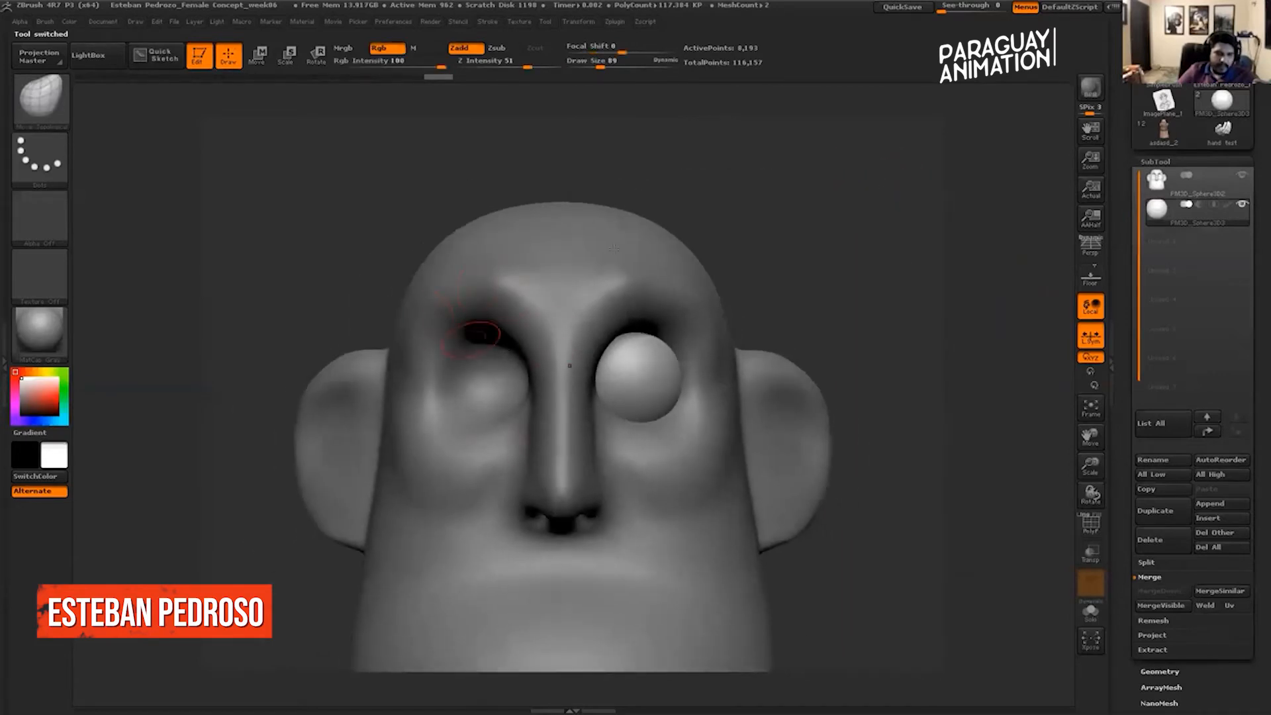
click(621, 22)
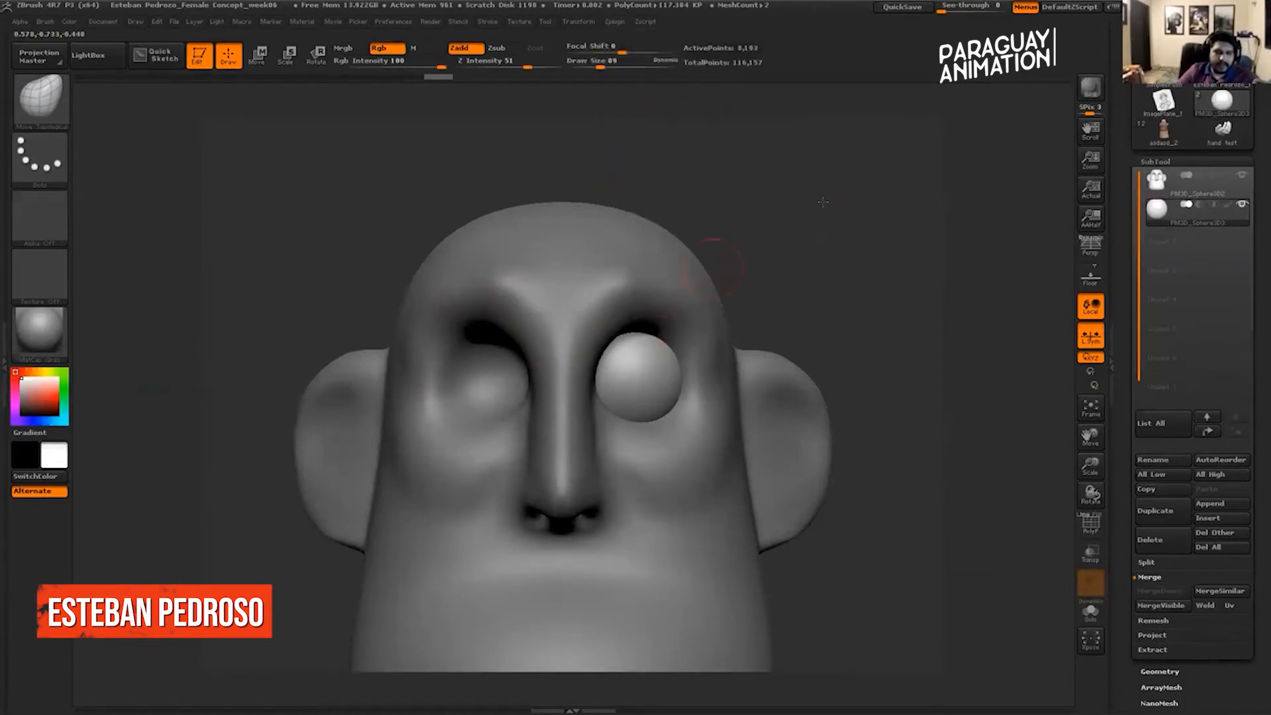
drag(784, 169, 690, 86)
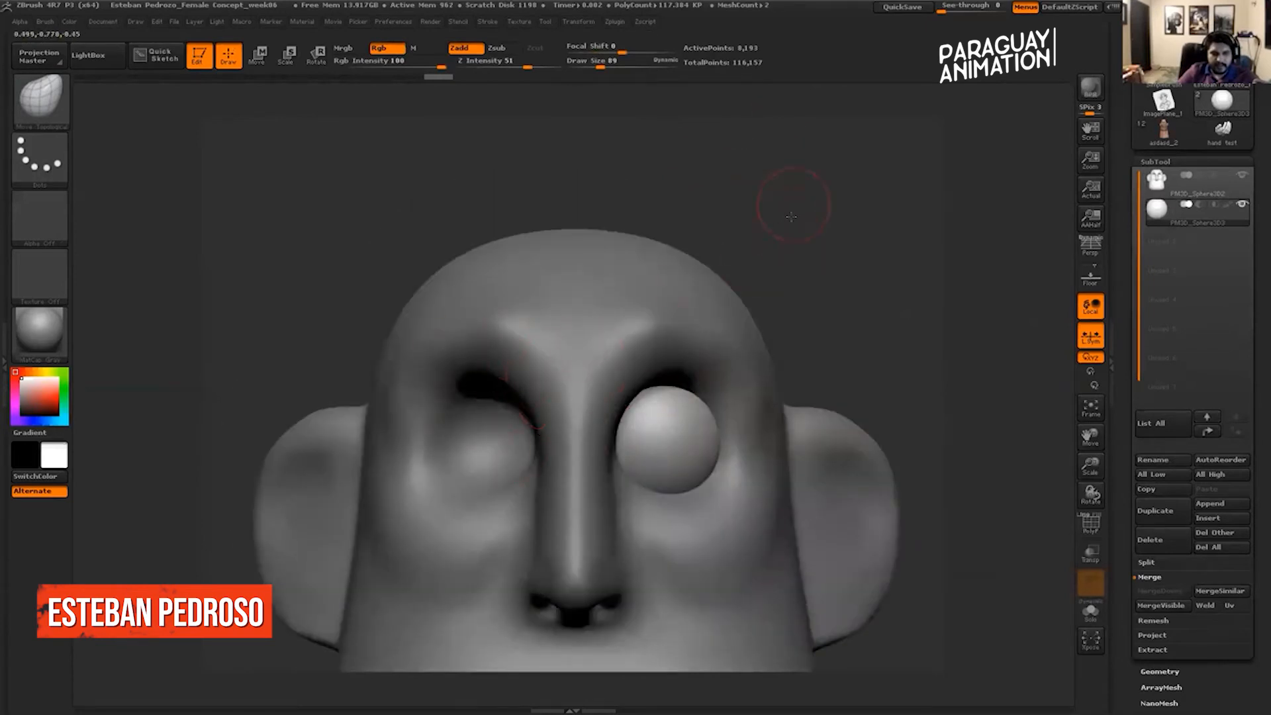
Mirror the eyeball across the X axis with SubTool Master, merging the result into one subtool.
click(619, 27)
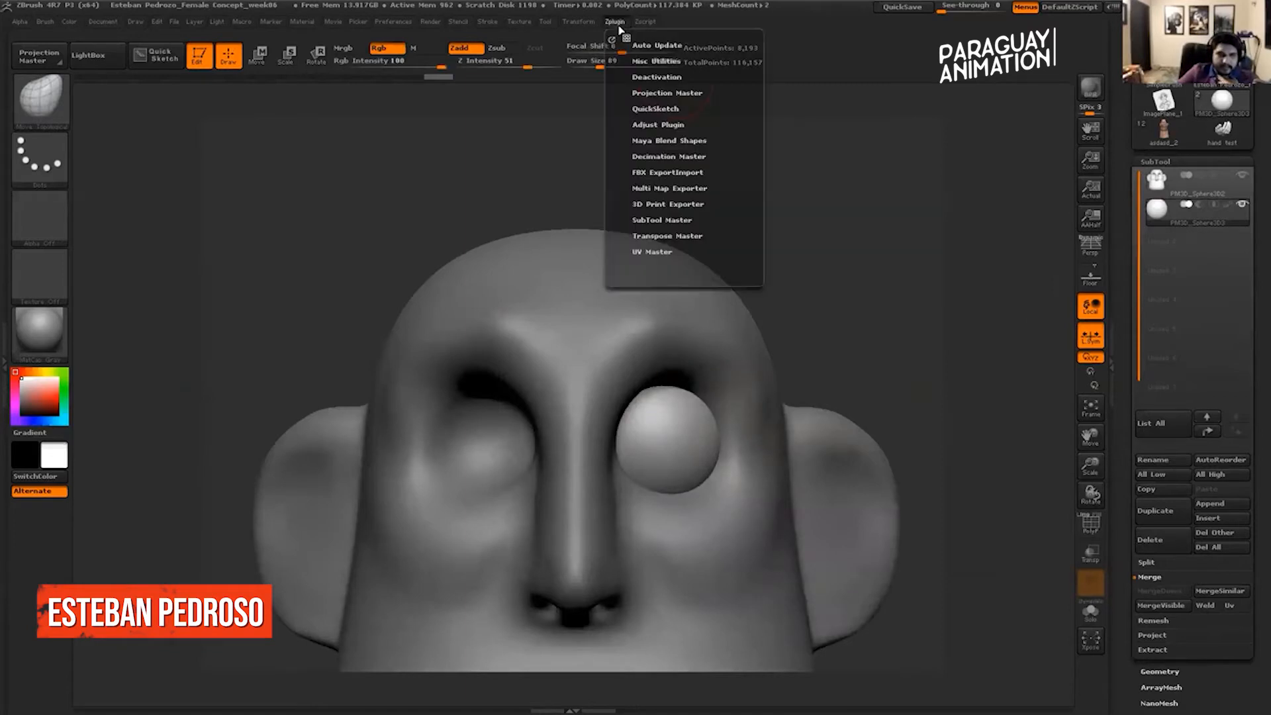
click(662, 219)
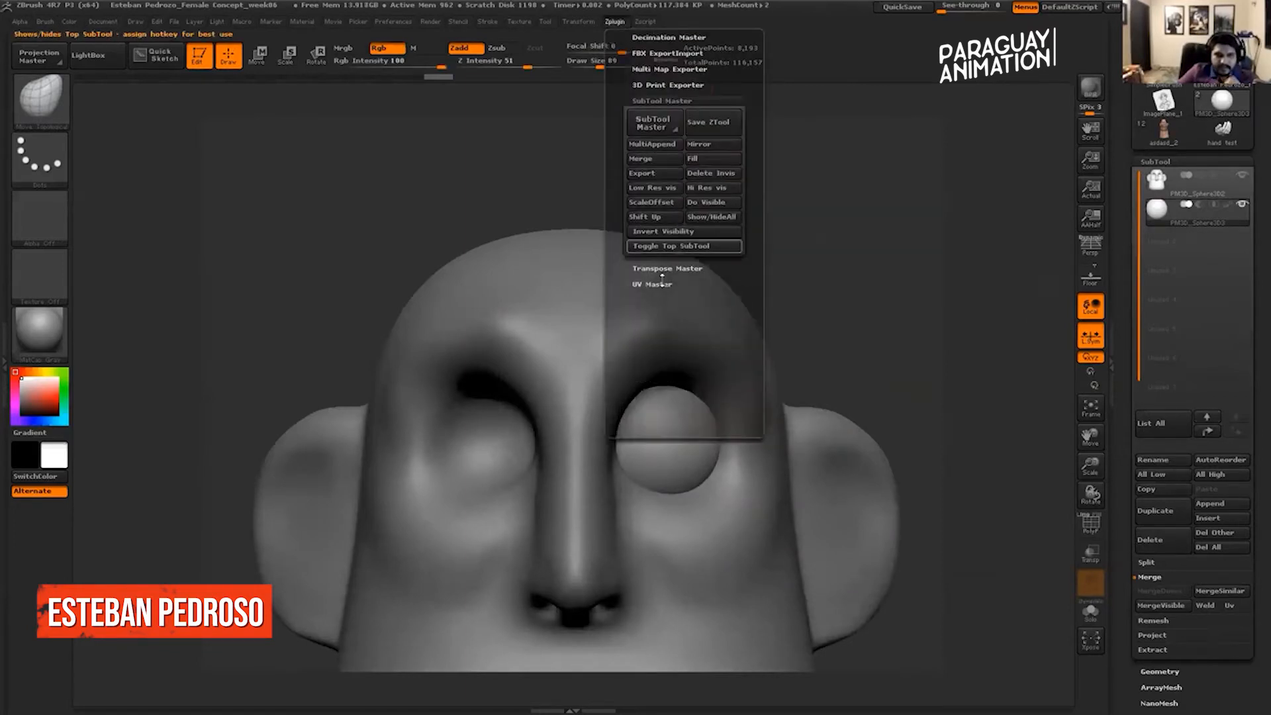
click(614, 23)
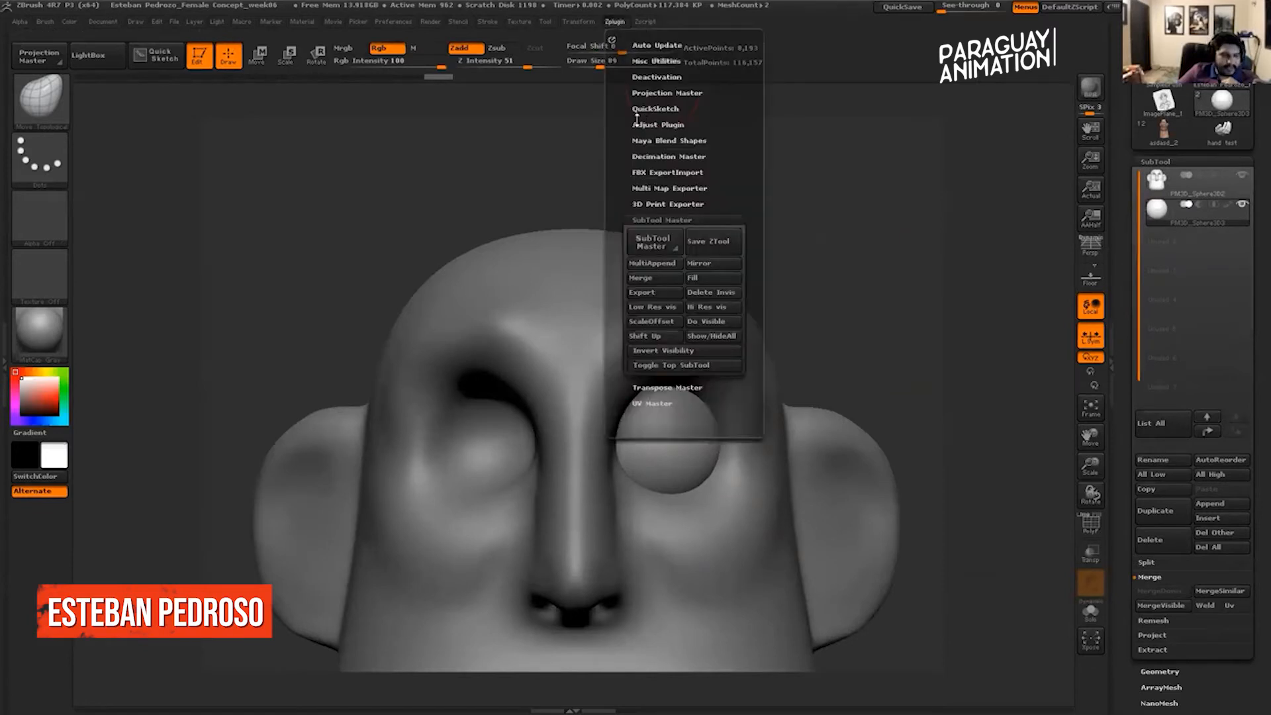
click(712, 269)
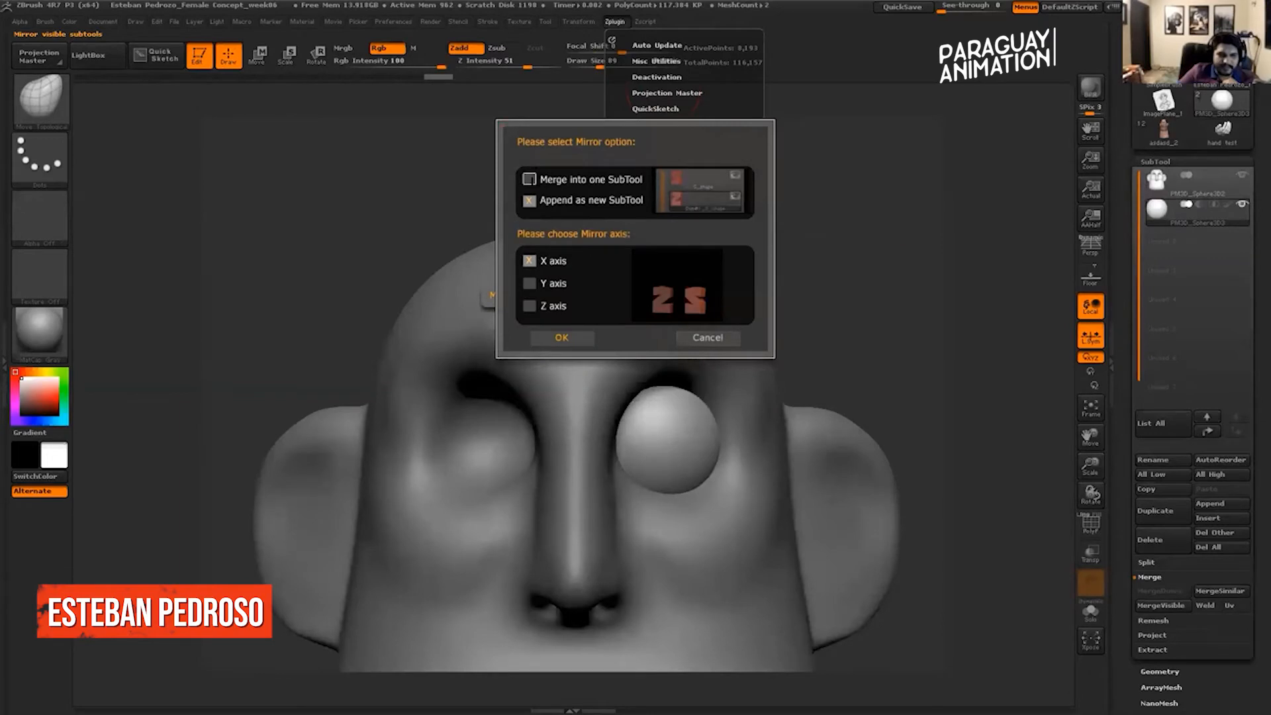
click(530, 179)
click(530, 200)
click(529, 178)
click(529, 201)
click(529, 179)
click(529, 200)
click(529, 179)
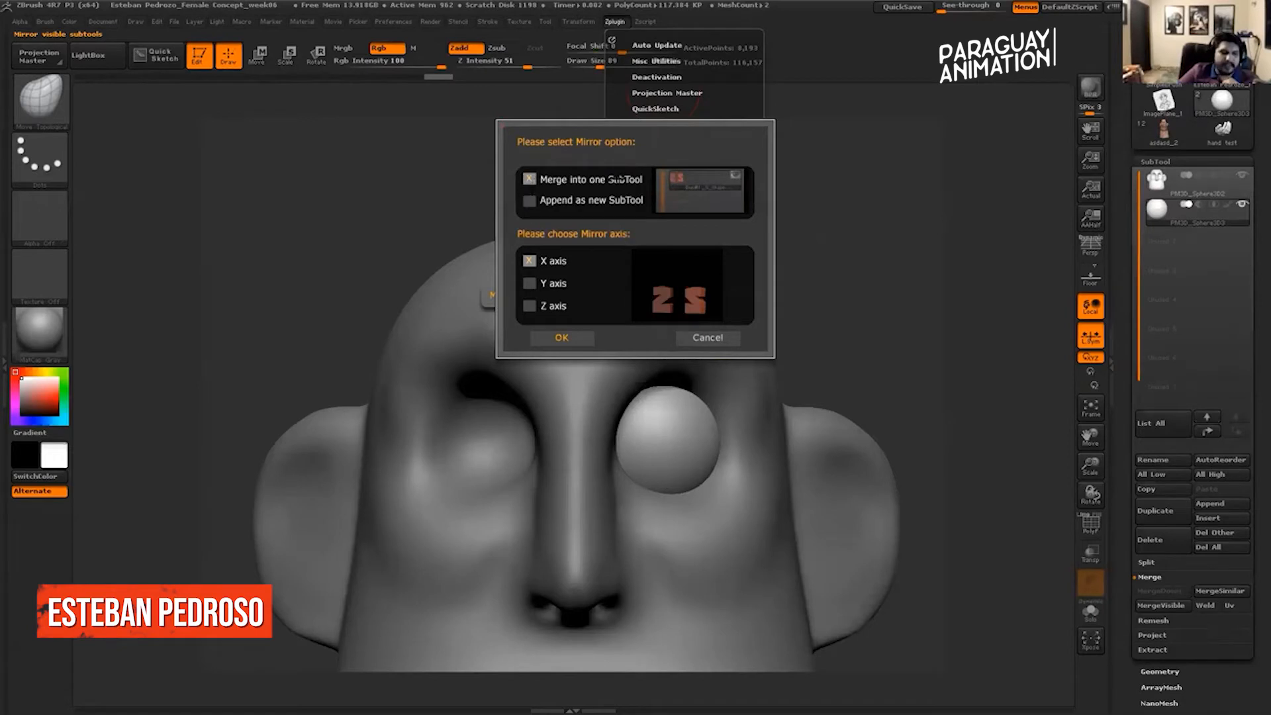
click(530, 200)
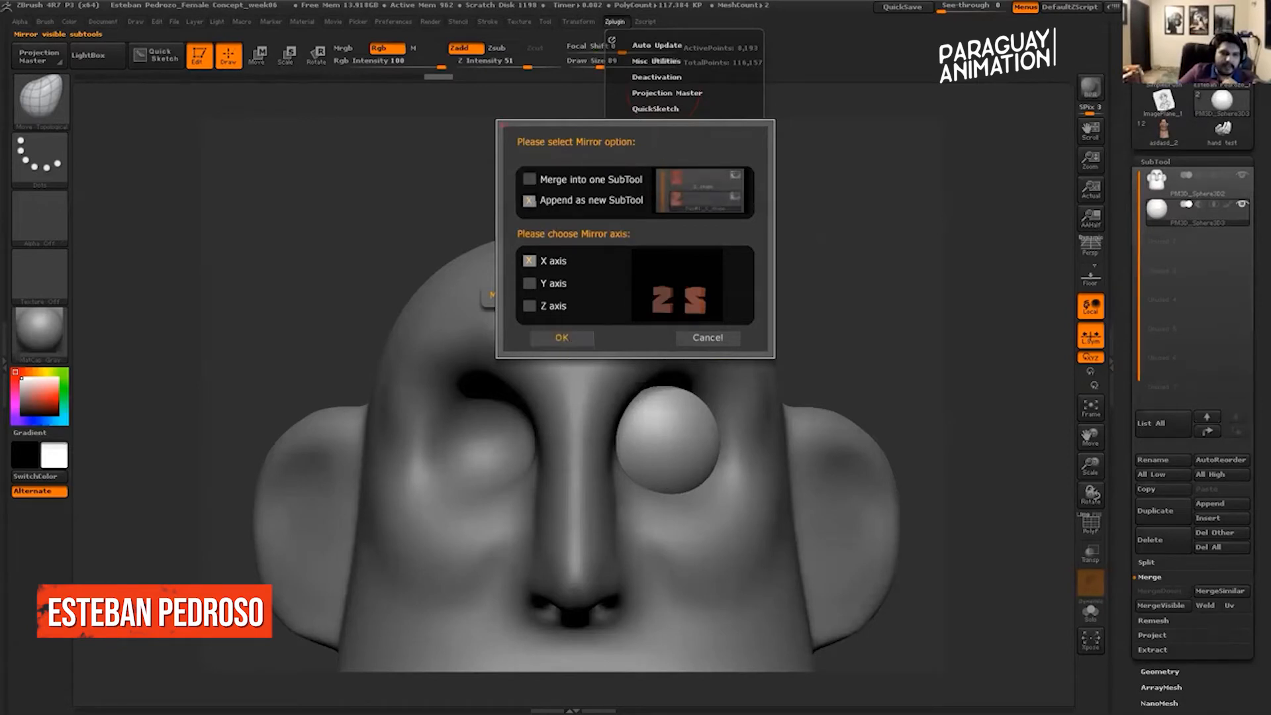
click(529, 179)
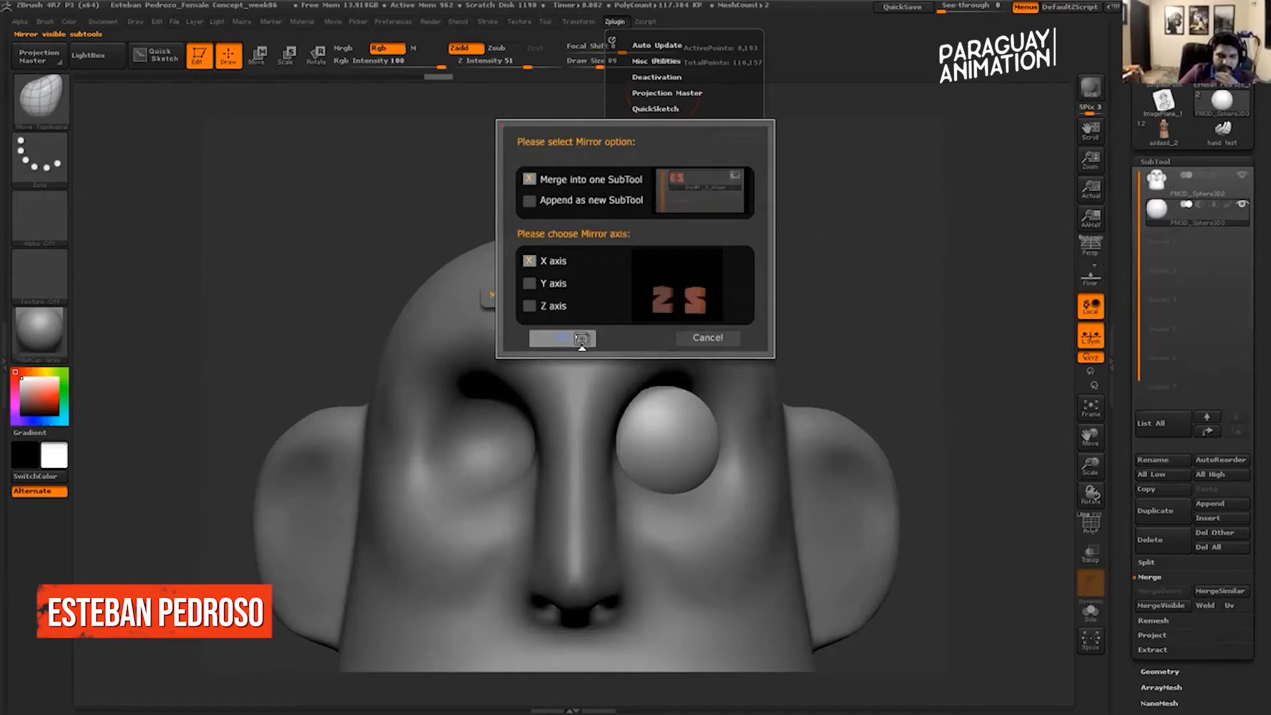
click(583, 338)
Keep the mirrored eyeball pair as the active subtool and subdivide its mesh once.
drag(831, 258, 994, 258)
mouse_move(994, 258)
mouse_down()
mouse_move(920, 250)
mouse_move(980, 247)
mouse_up()
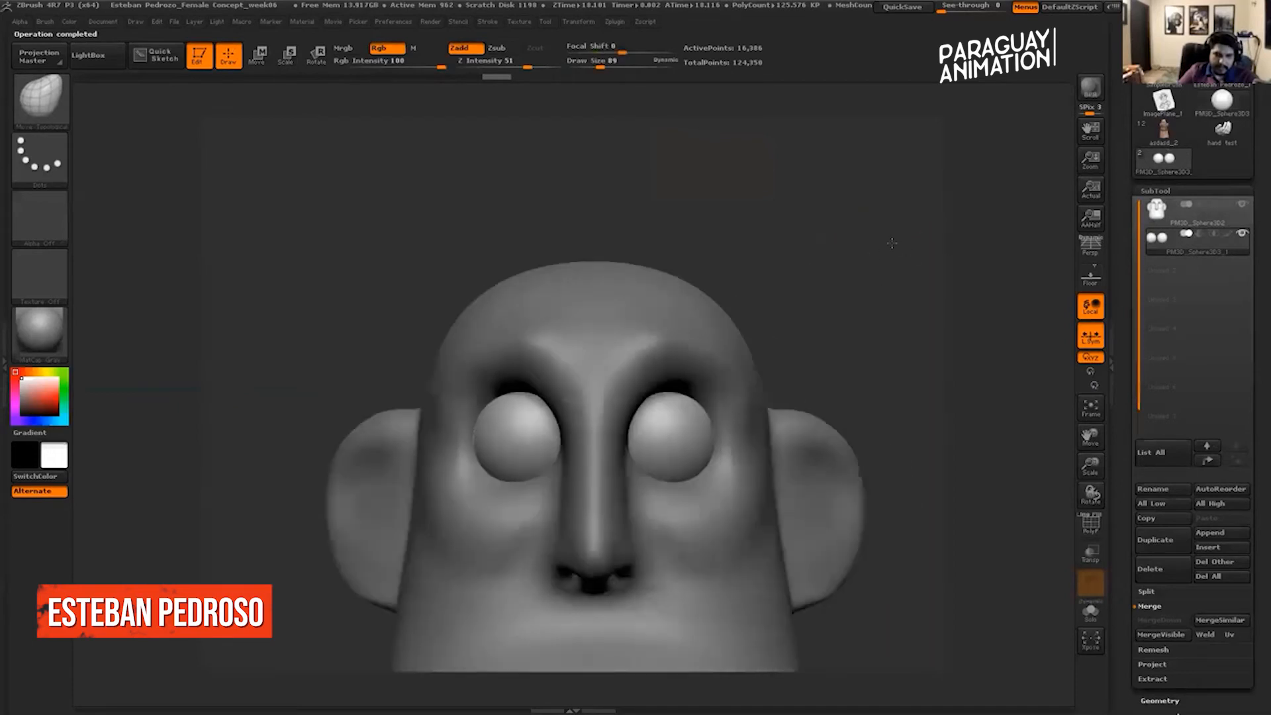
alt+drag(876, 227, 843, 218)
drag(967, 222, 907, 250)
drag(763, 271, 798, 302)
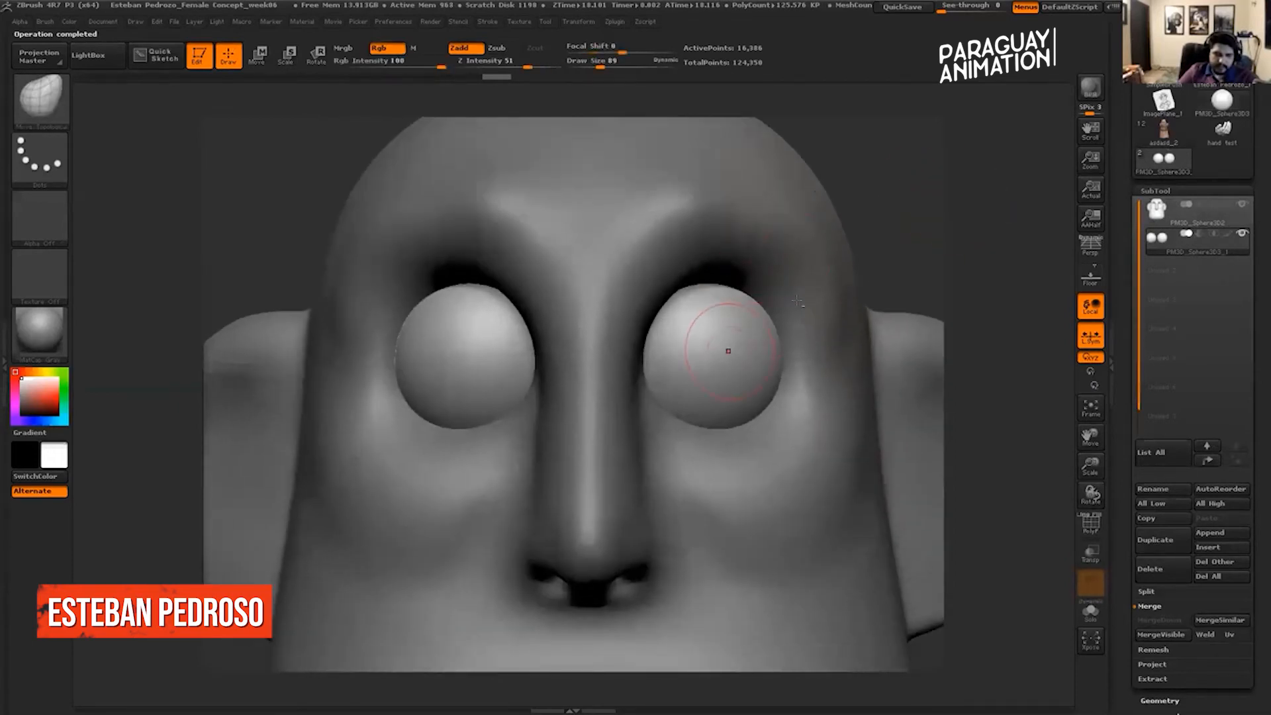
drag(929, 183, 959, 183)
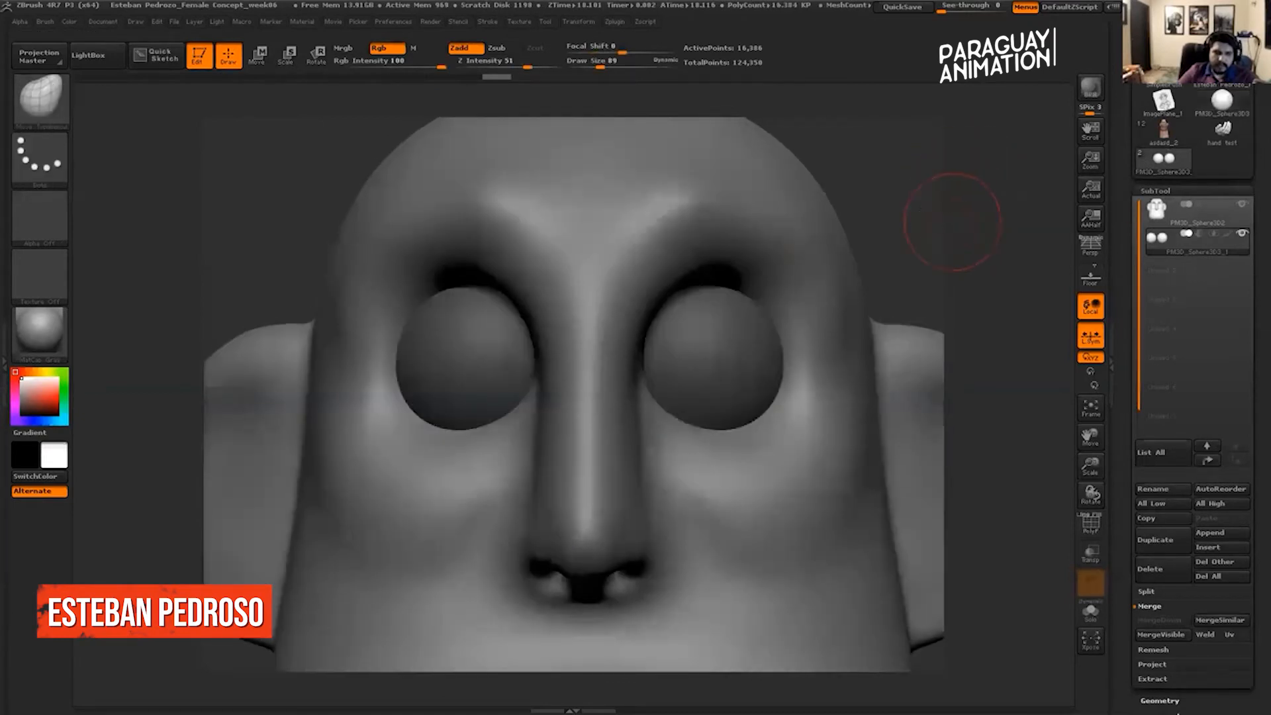
click(1196, 214)
click(1196, 244)
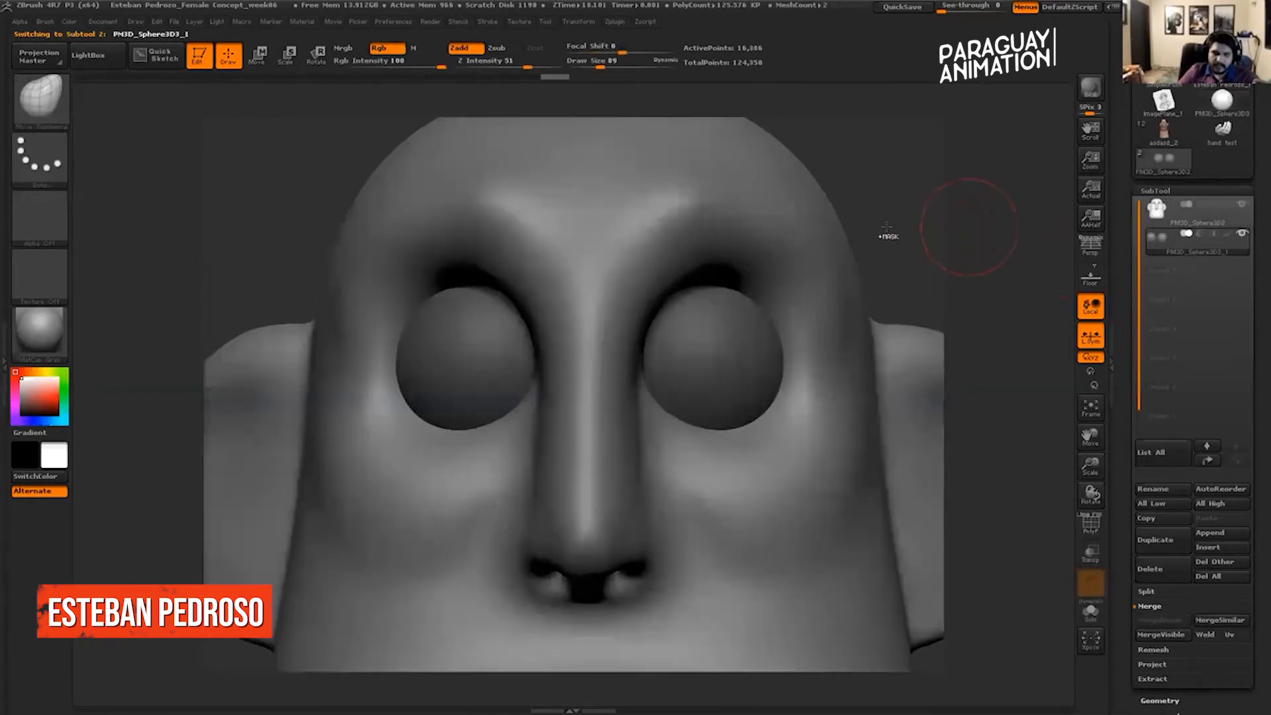
ctrl+drag(887, 228, 972, 204)
key(ctrl+d)
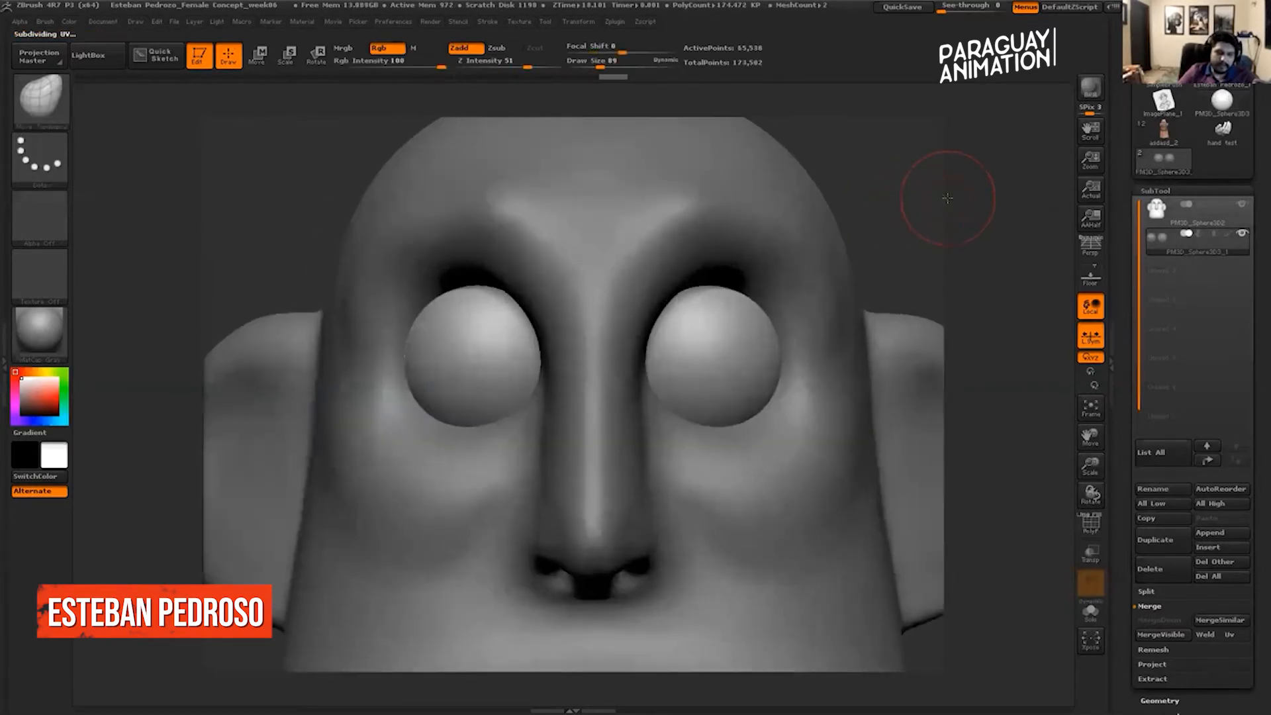
Try masking straight bands across the upper and lower parts of both eyeballs, and clear the mask.
mouse_move(948, 198)
mouse_down()
mouse_move(1027, 187)
mouse_move(958, 192)
mouse_move(960, 224)
mouse_up()
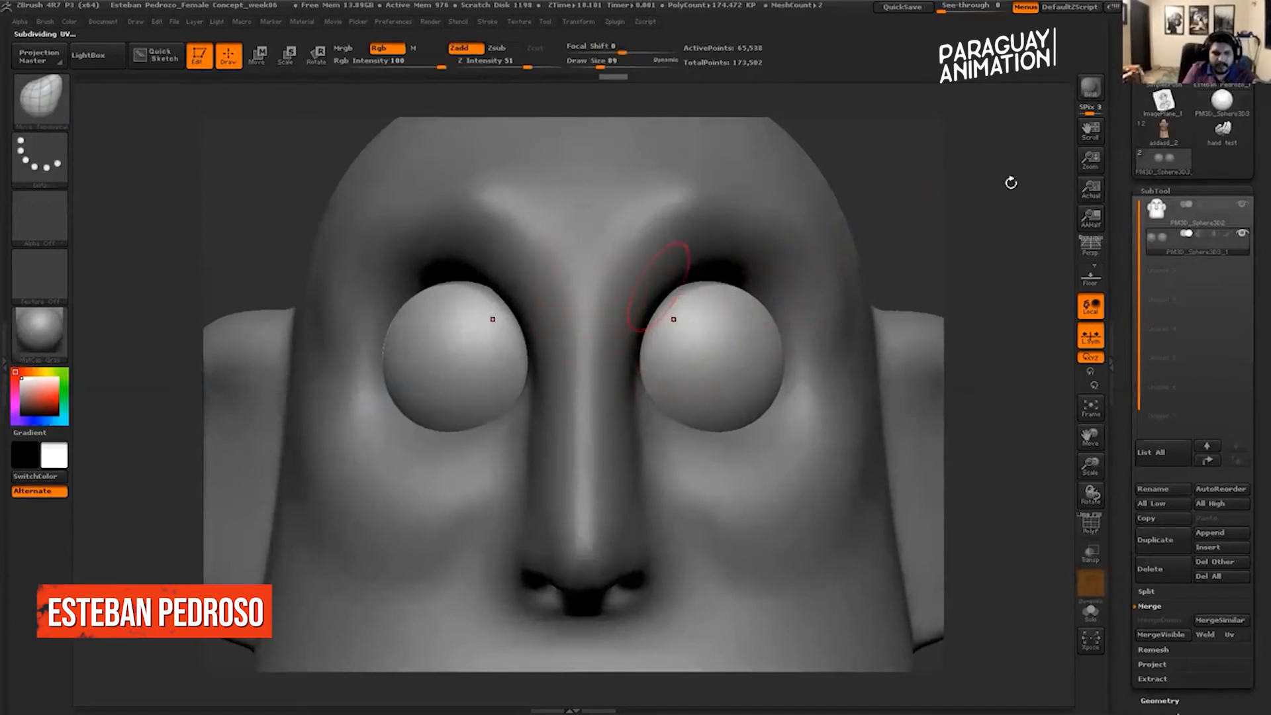
drag(1073, 160, 912, 182)
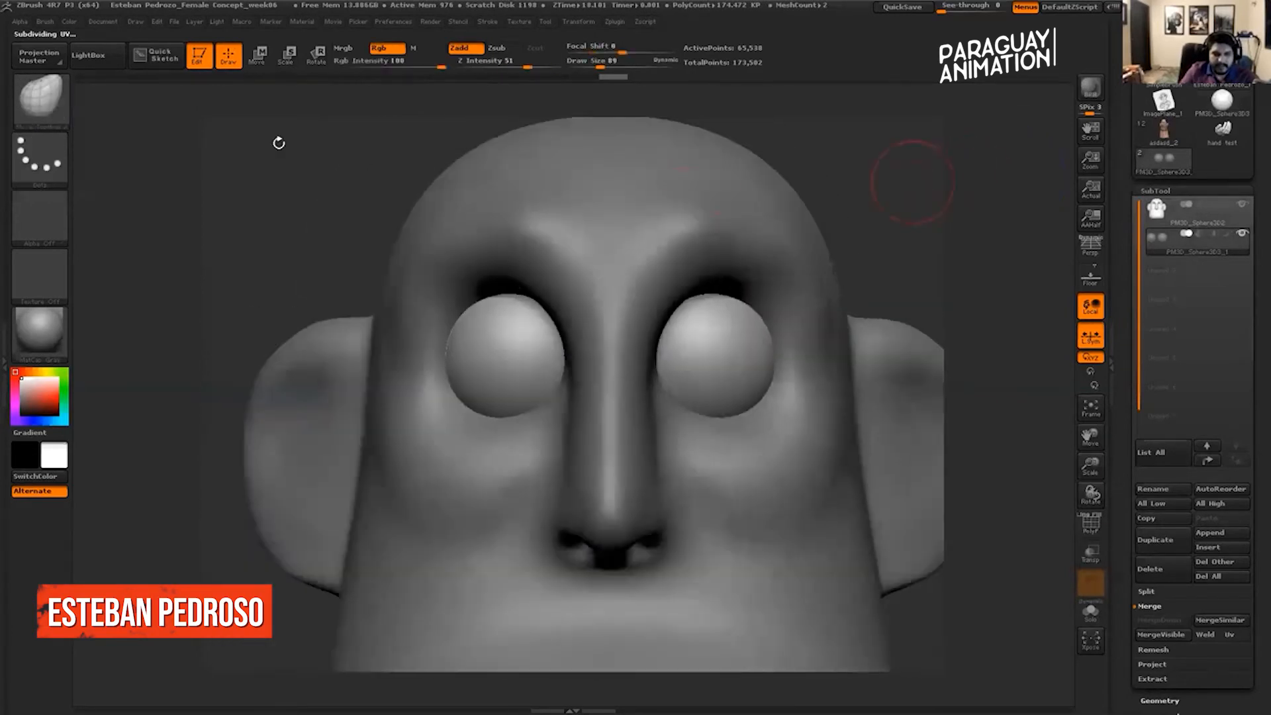
key(ctrl)
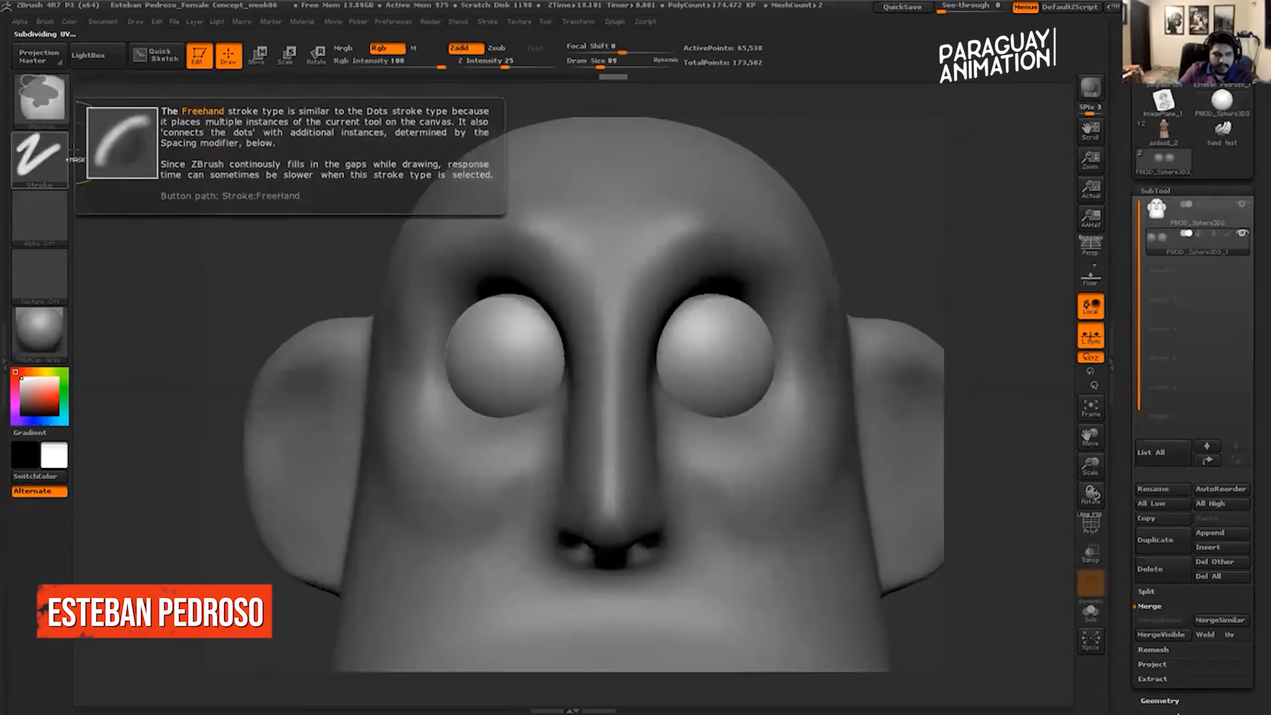
ctrl+drag(883, 218, 637, 332)
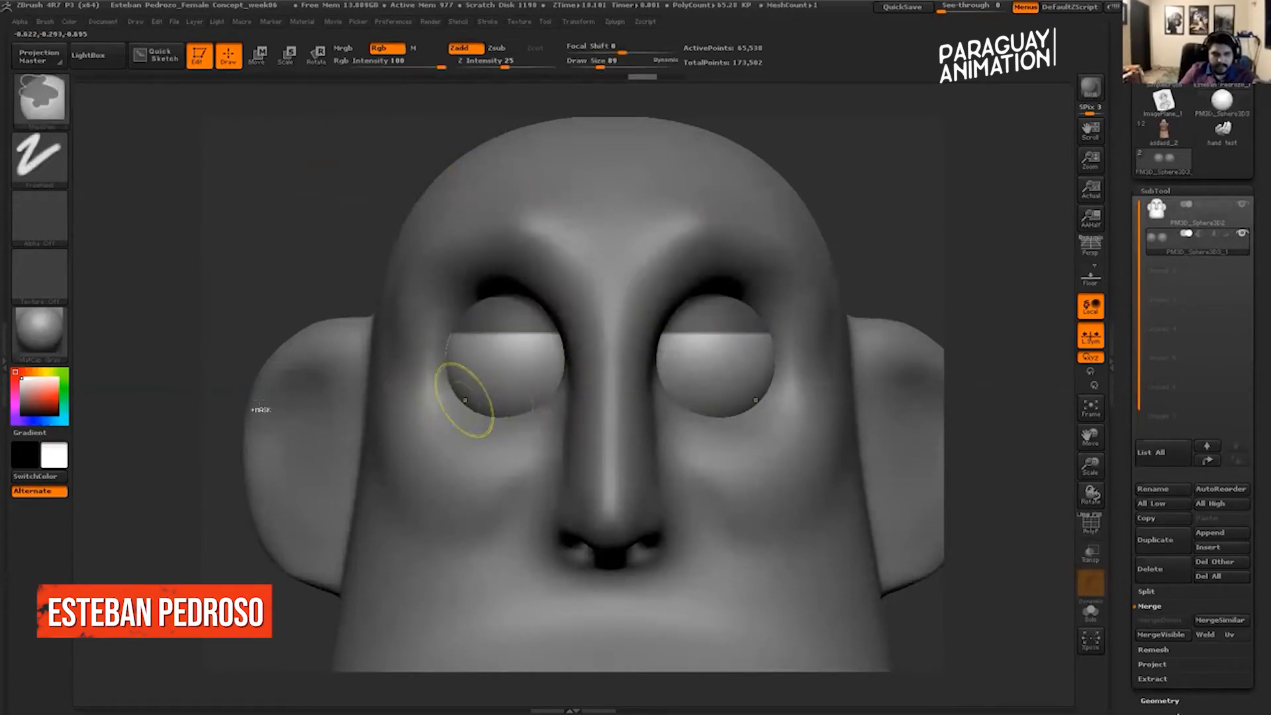
mouse_move(208, 412)
ctrl+mouse_down()
mouse_move(596, 445)
mouse_move(648, 381)
ctrl+mouse_up()
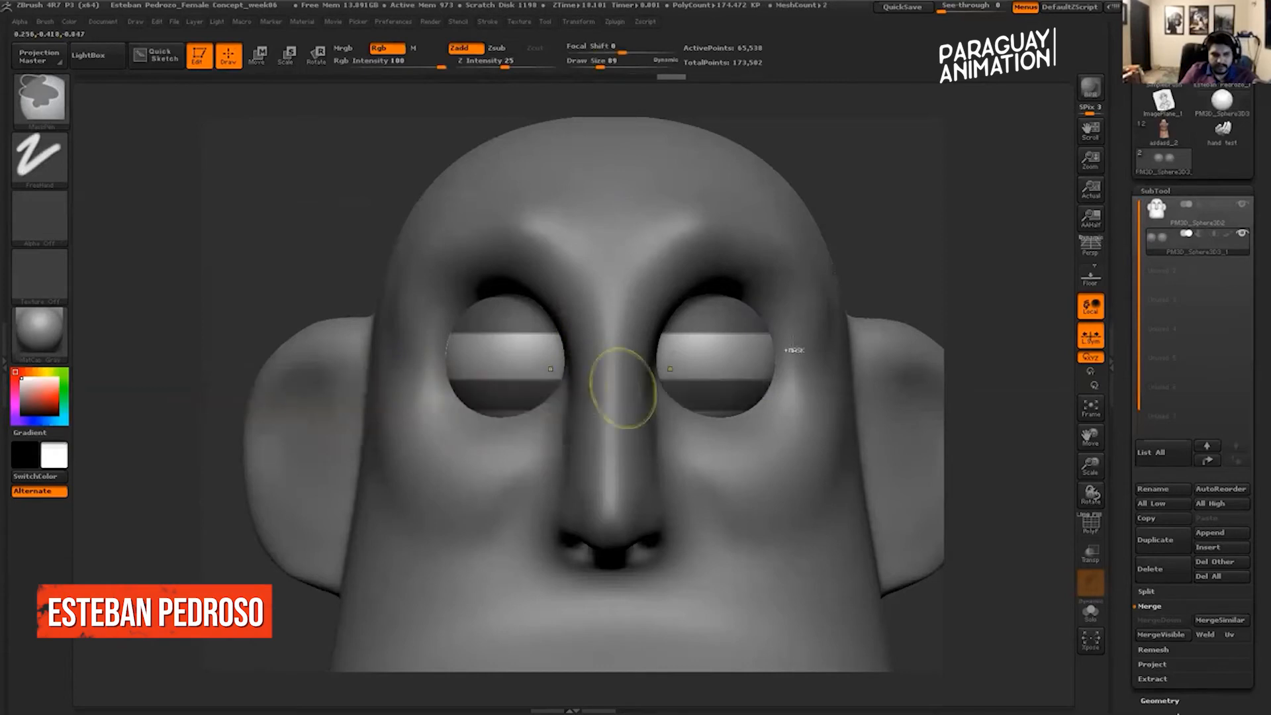
alt+drag(962, 244, 837, 326)
mouse_move(869, 338)
ctrl+mouse_down()
mouse_move(647, 424)
mouse_move(738, 366)
ctrl+mouse_up()
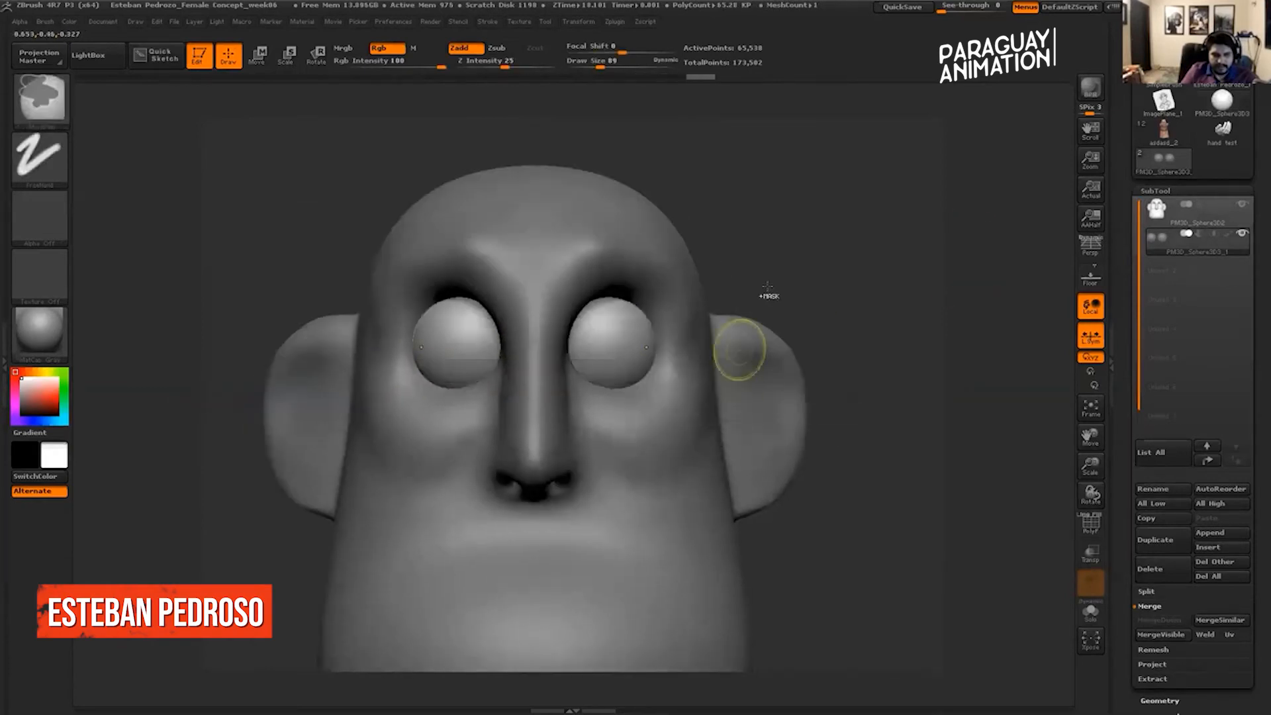
alt+drag(795, 216, 850, 212)
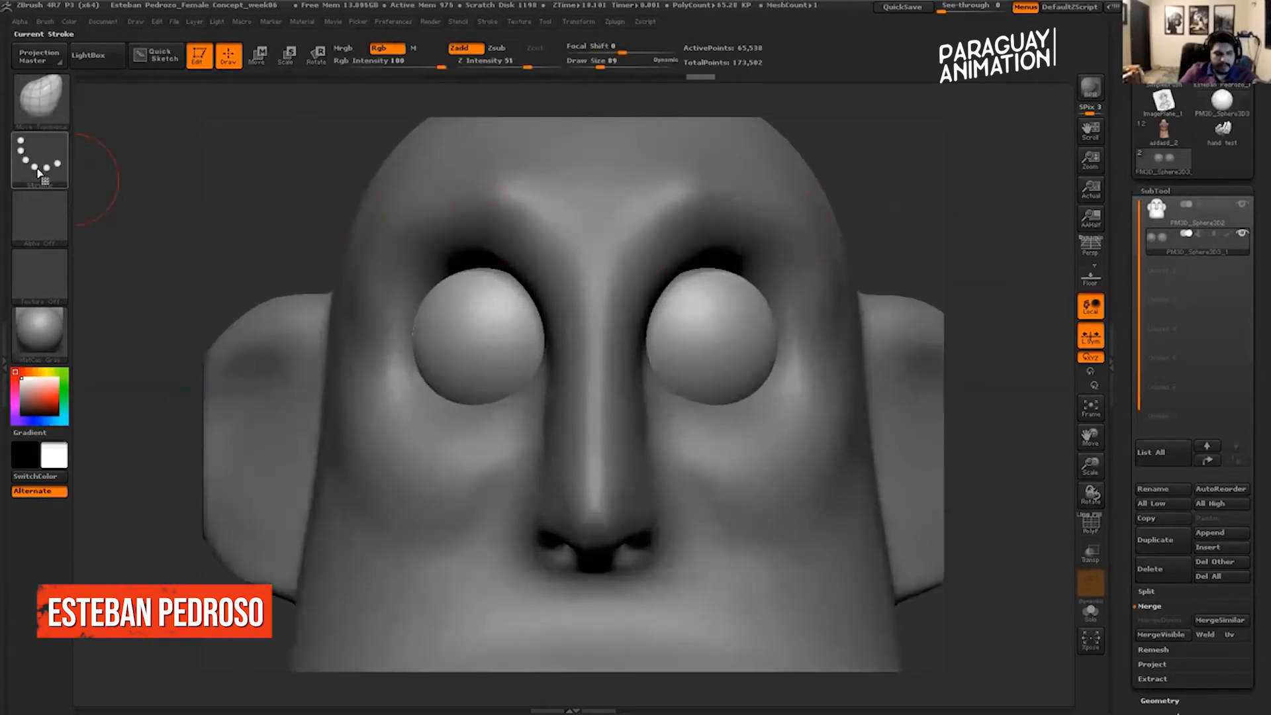
Reduce the brush draw size, try a freehand arched mask over the upper part of the eyeballs, and clear it.
click(586, 69)
mouse_move(436, 300)
ctrl+mouse_down()
mouse_move(474, 286)
mouse_move(526, 305)
mouse_move(542, 330)
ctrl+mouse_up()
ctrl+drag(452, 284, 432, 298)
ctrl+drag(275, 221, 219, 219)
alt+drag(204, 173, 205, 209)
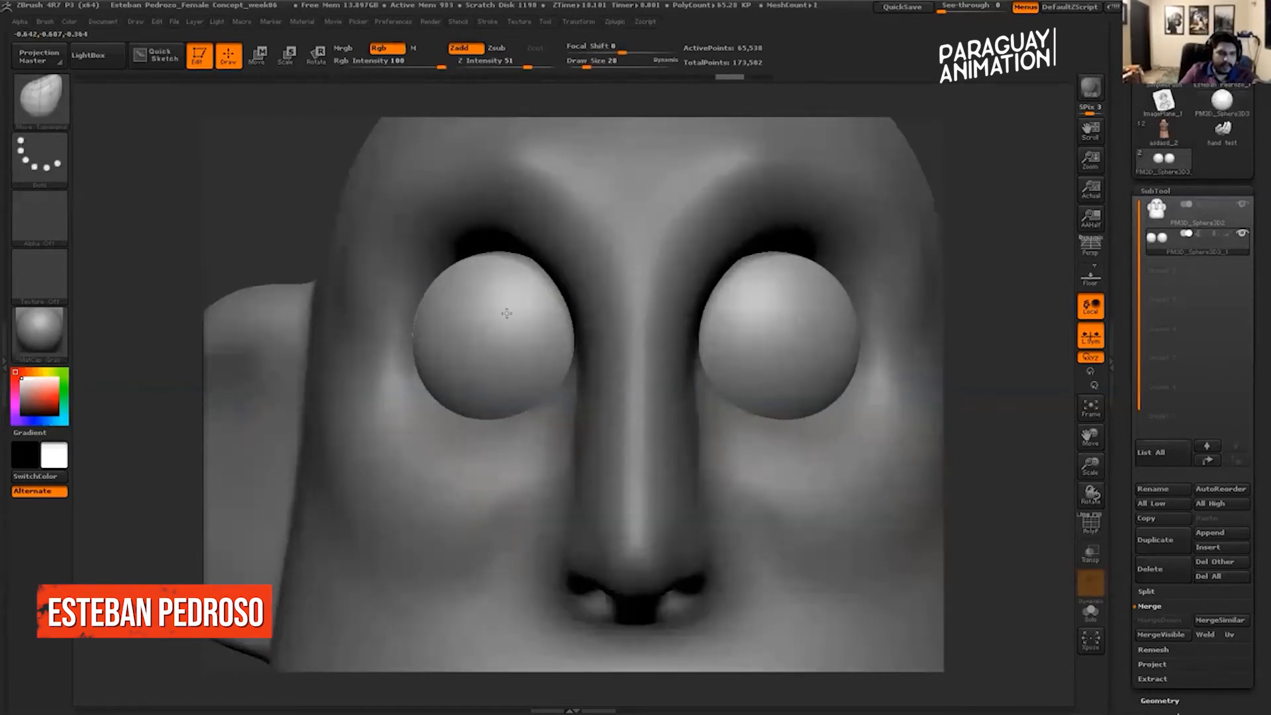
alt+right_drag(507, 313, 561, 341)
right_drag(523, 276, 590, 279)
mouse_move(477, 361)
ctrl+mouse_down()
mouse_move(580, 306)
mouse_move(623, 343)
mouse_move(570, 296)
mouse_move(492, 325)
mouse_move(592, 291)
ctrl+mouse_up()
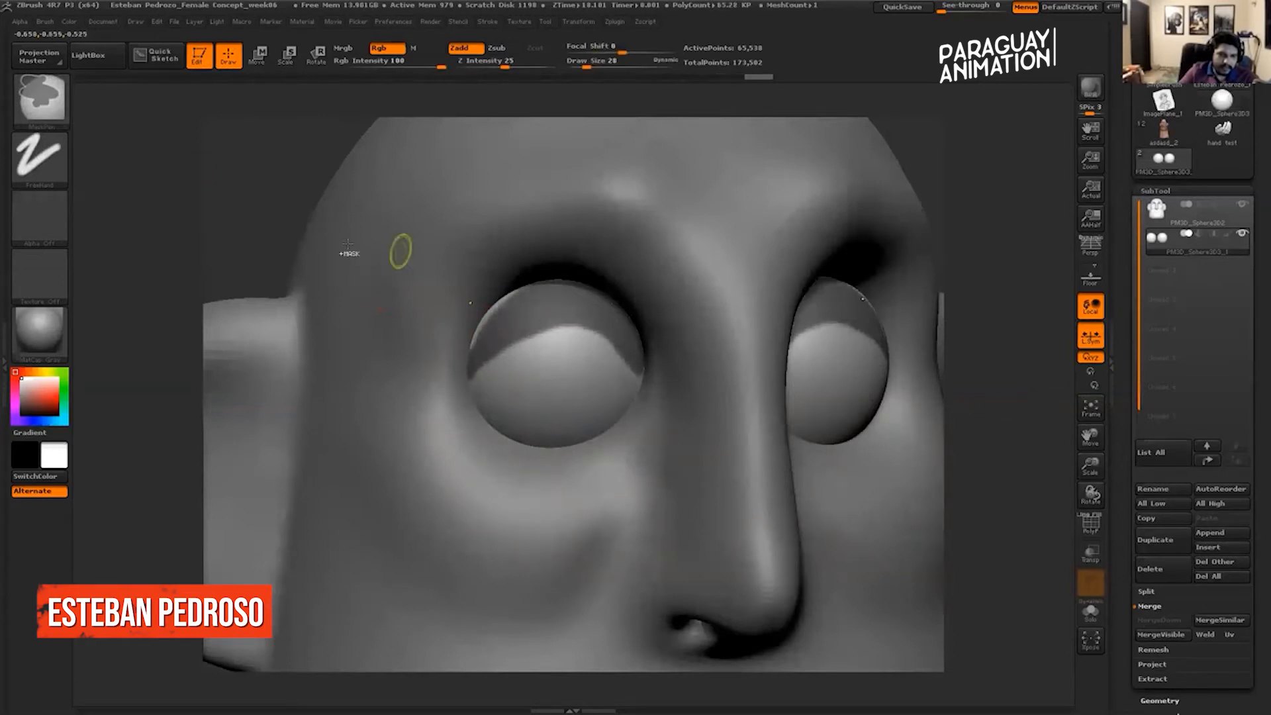
ctrl+drag(249, 196, 232, 179)
Change the masking brush's stroke type from Freehand to Lasso.
mouse_move(96, 191)
mouse_down()
mouse_move(110, 232)
mouse_move(295, 201)
mouse_move(309, 216)
mouse_move(239, 191)
mouse_up()
key(ctrl)
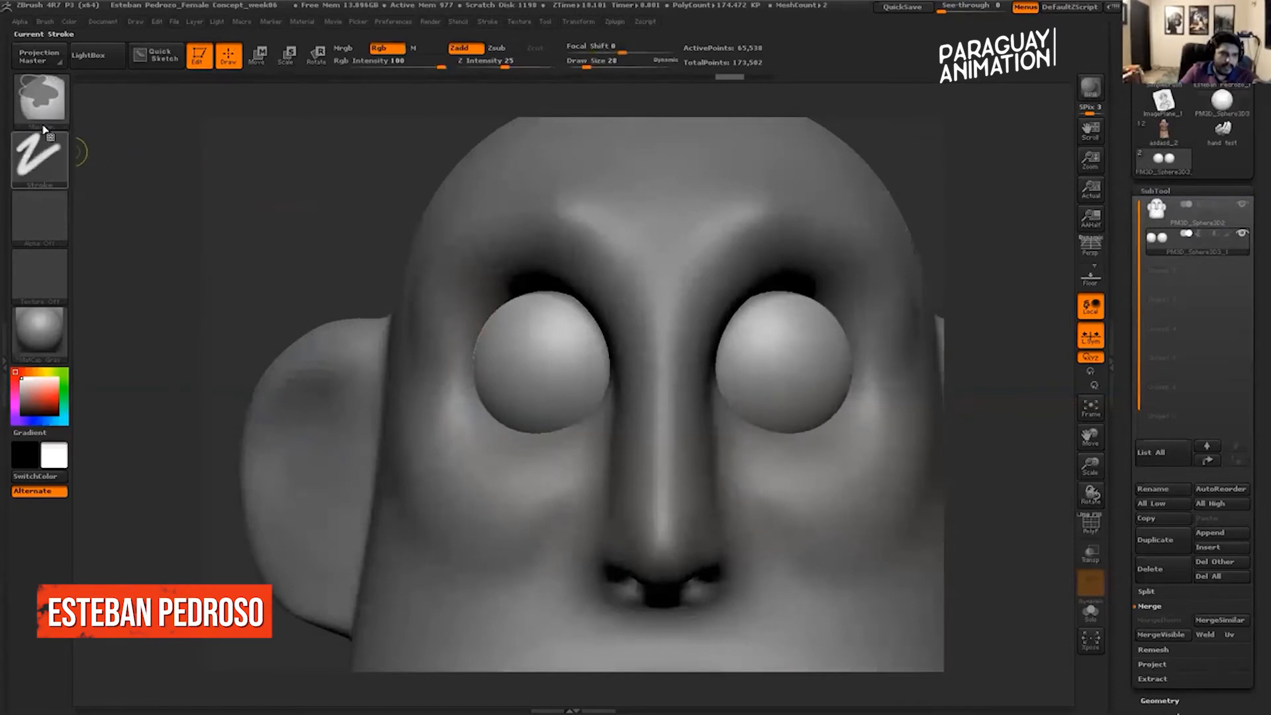
key(ctrl)
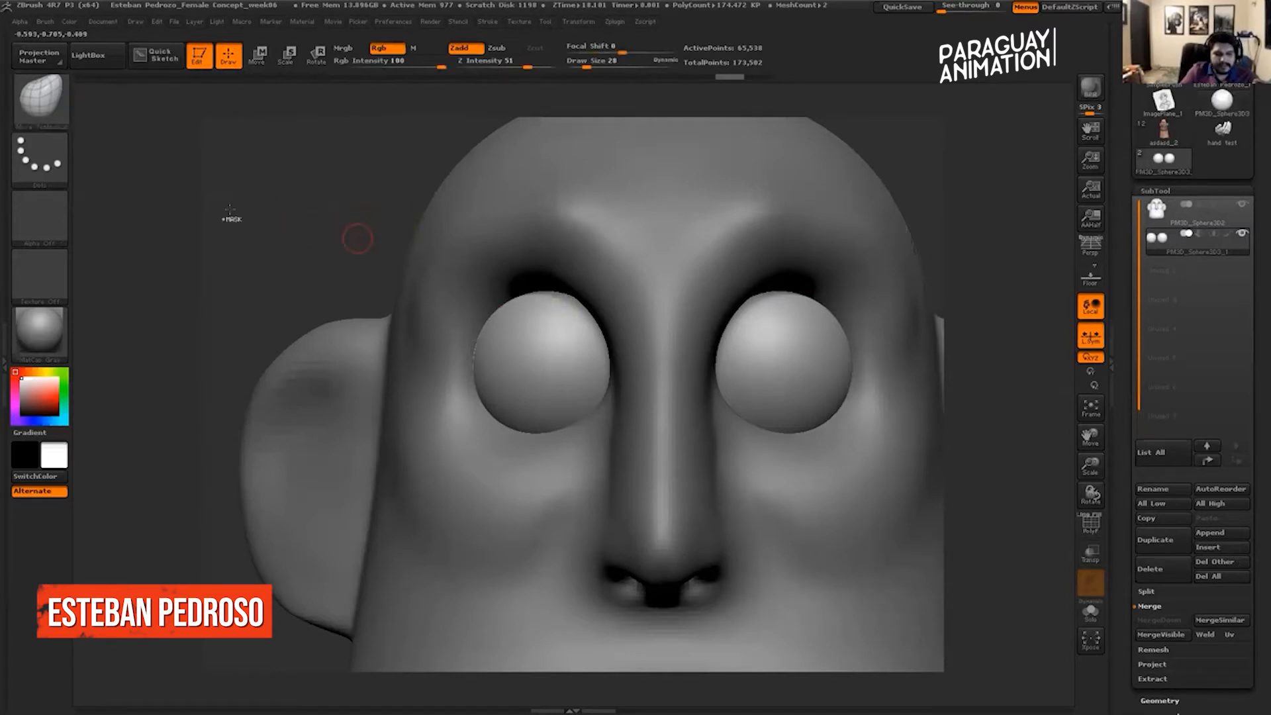
key(ctrl)
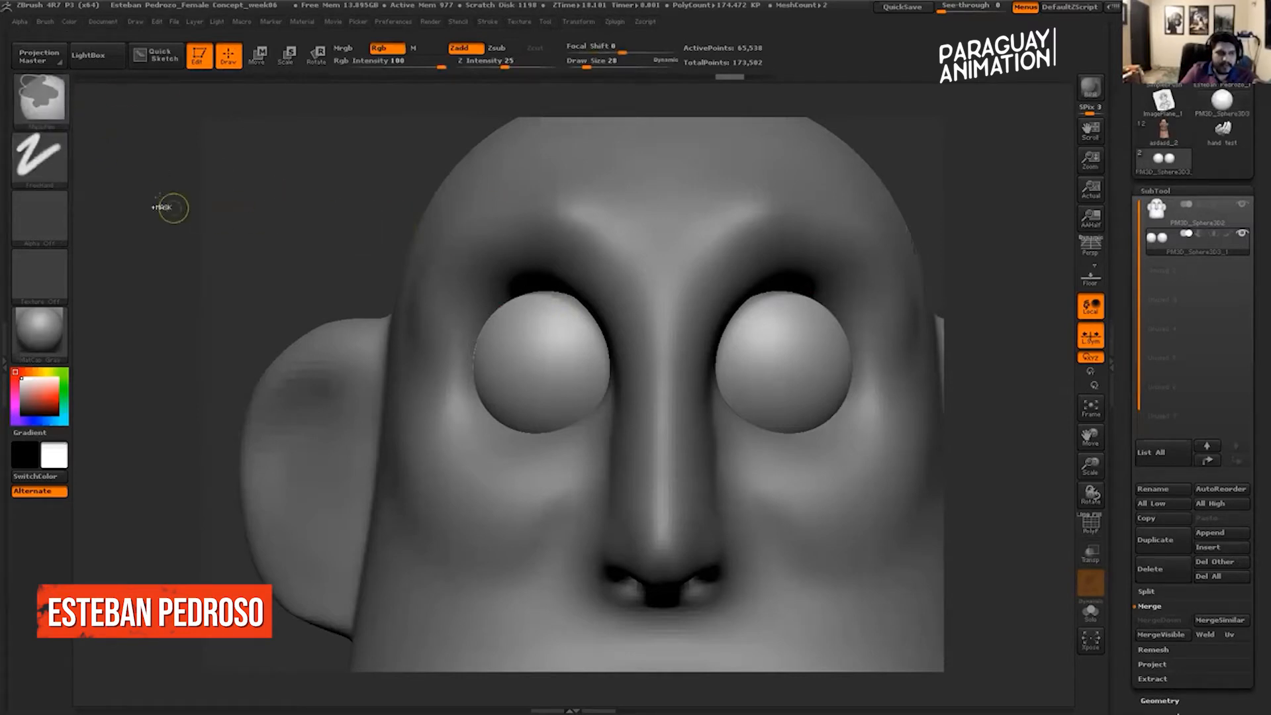
click(52, 170)
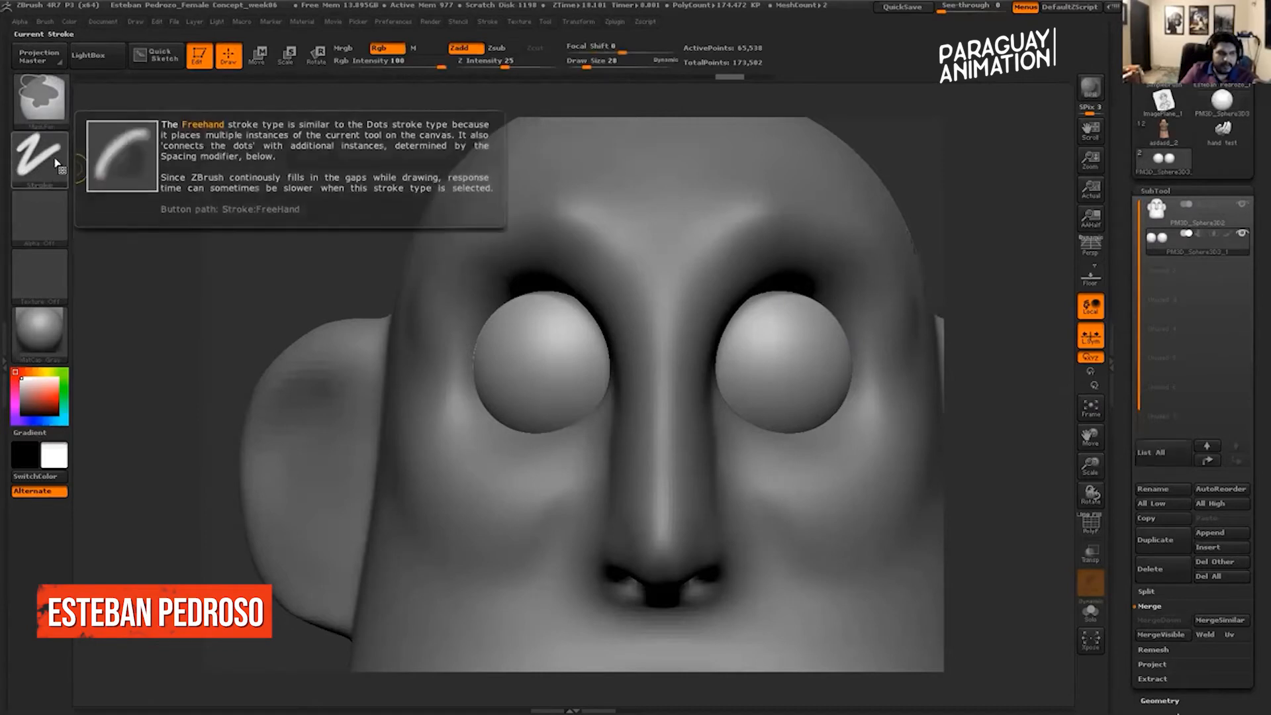
click(52, 169)
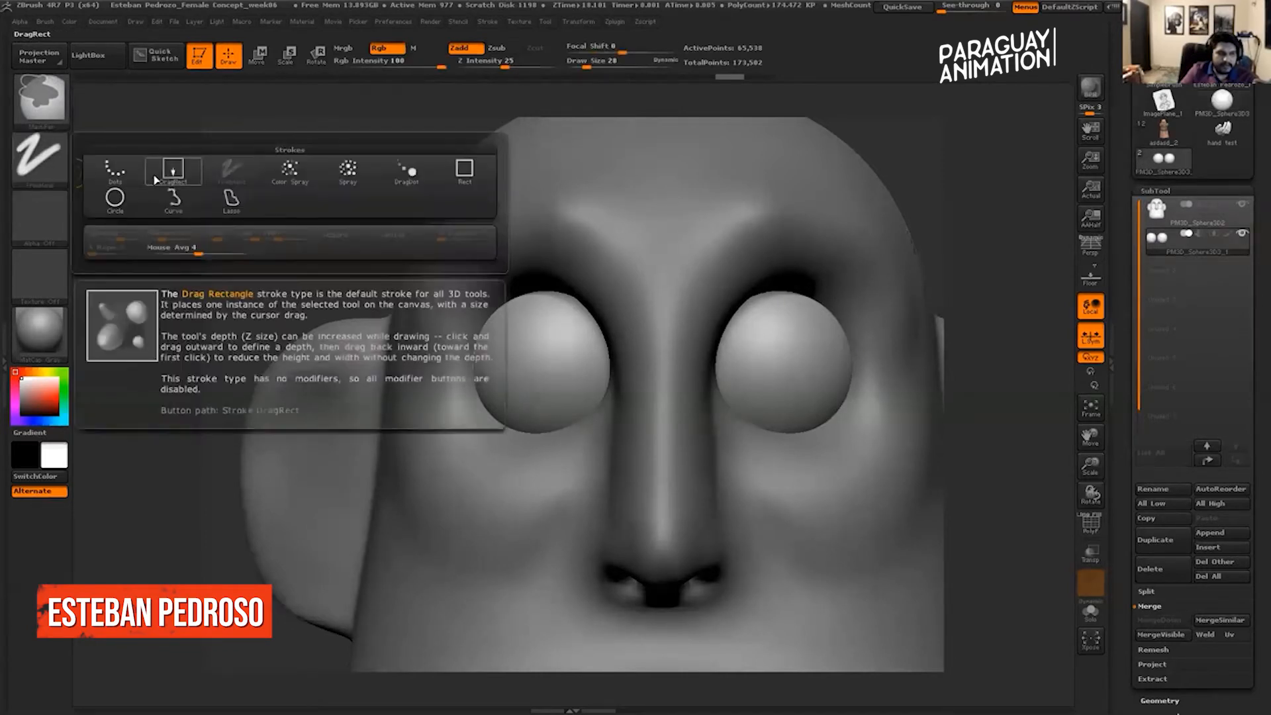
click(232, 200)
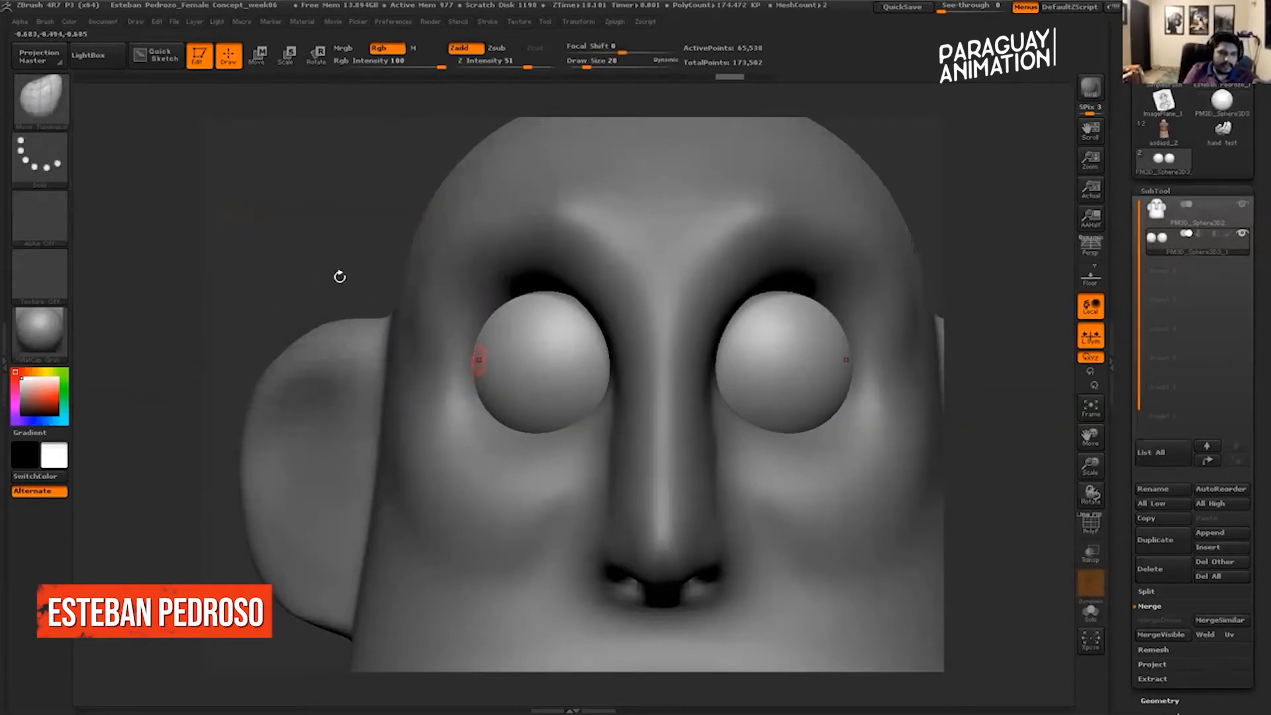
Lasso-mask the arched upper lid and curved lower lid areas on both eyeballs, trimming the lower edge to leave almond-shaped openings.
mouse_move(297, 213)
mouse_down()
mouse_move(298, 276)
mouse_move(390, 204)
mouse_move(493, 215)
mouse_move(550, 272)
mouse_move(574, 357)
mouse_move(504, 328)
mouse_move(430, 331)
mouse_move(345, 371)
mouse_move(291, 281)
mouse_up()
key(ctrl)
mouse_move(964, 216)
mouse_down()
mouse_move(1018, 210)
mouse_move(993, 215)
mouse_up()
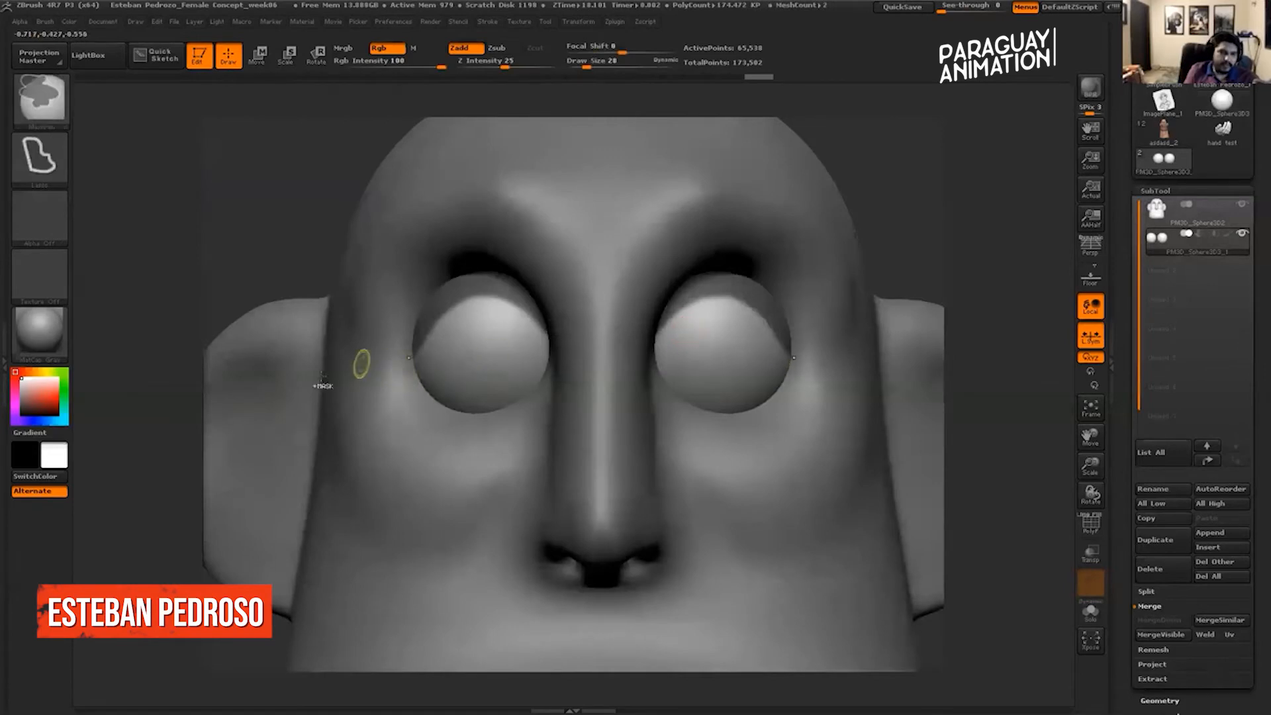
mouse_move(489, 346)
ctrl+mouse_down()
mouse_move(468, 335)
mouse_move(403, 382)
ctrl+mouse_up()
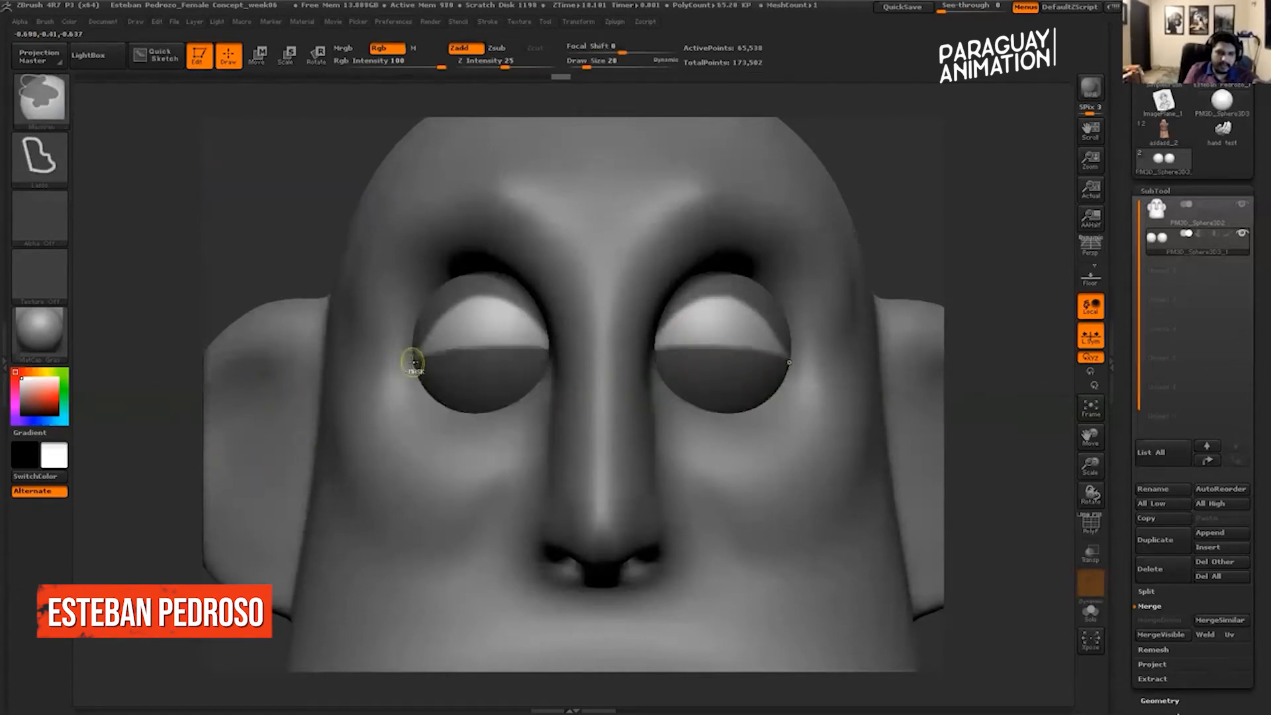
mouse_move(504, 368)
ctrl+alt+mouse_down()
mouse_move(545, 352)
mouse_move(427, 332)
ctrl+alt+mouse_up()
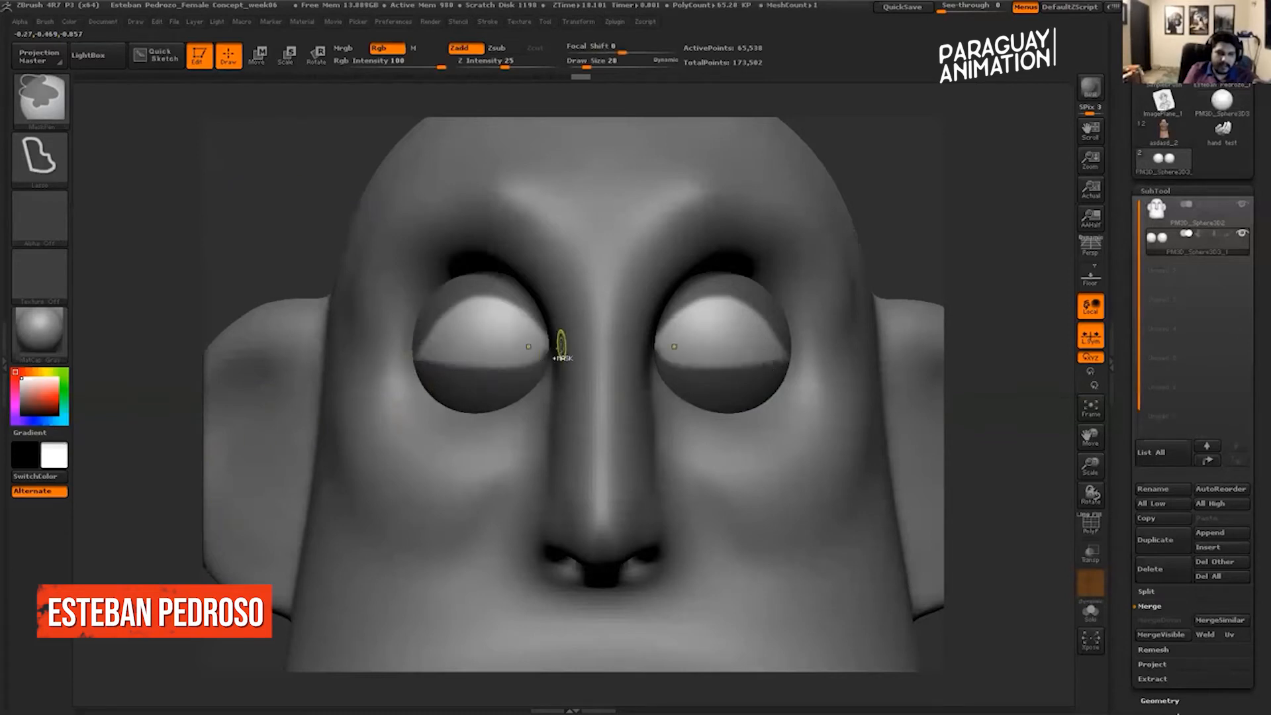
mouse_move(480, 373)
ctrl+mouse_down()
mouse_move(403, 371)
mouse_move(548, 385)
ctrl+mouse_up()
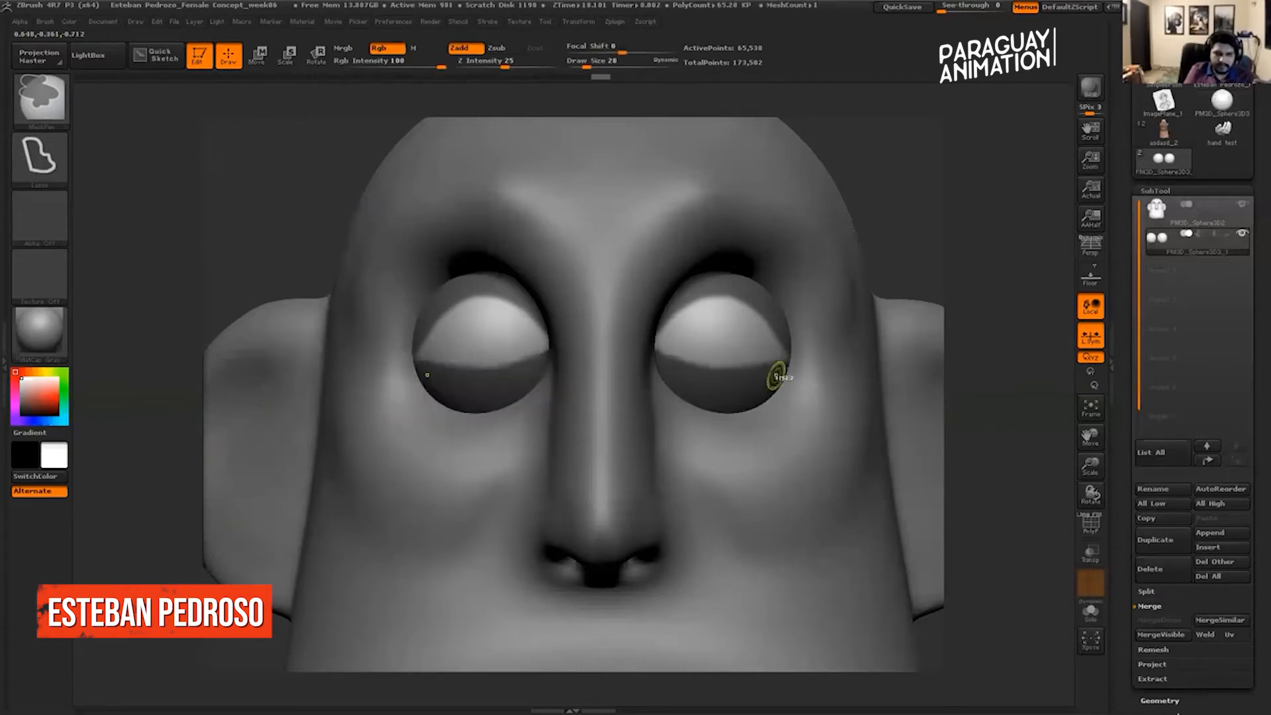
Extract the masked lid areas of the eyeballs into a new subtool, accept it, and make the extracted eyelids active.
alt+drag(887, 197, 905, 265)
drag(1129, 599, 1128, 454)
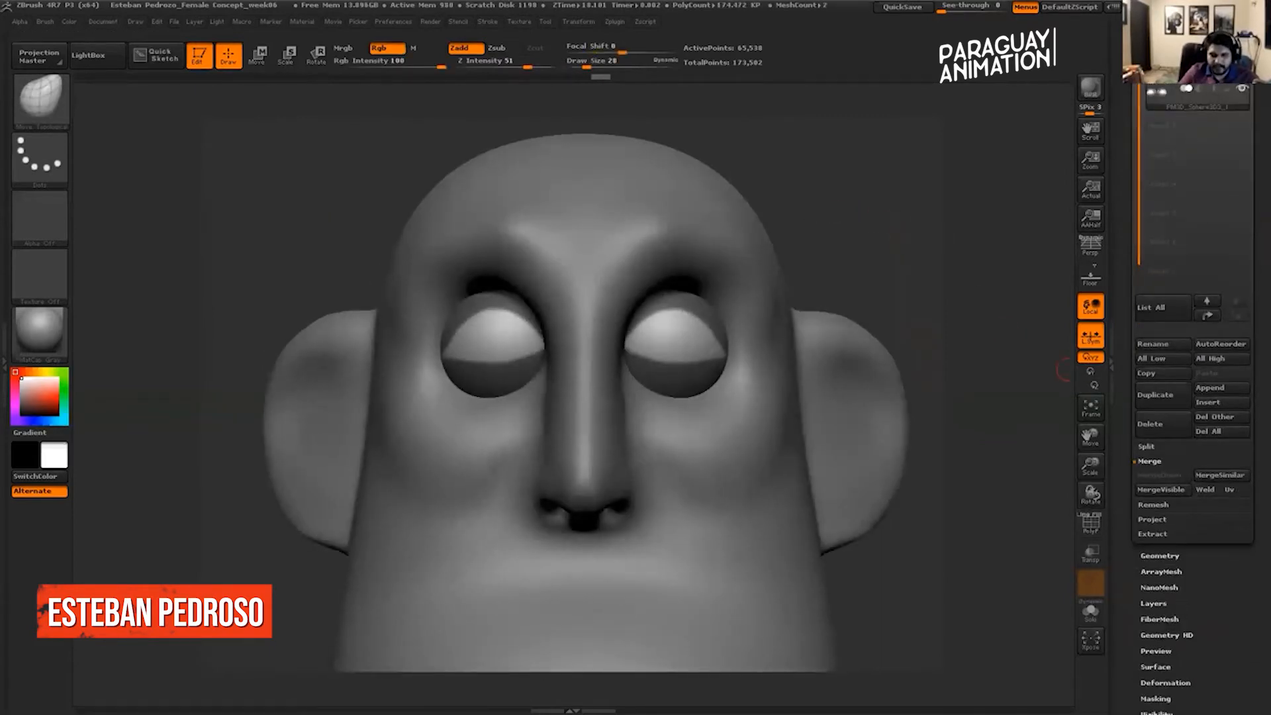
click(1152, 534)
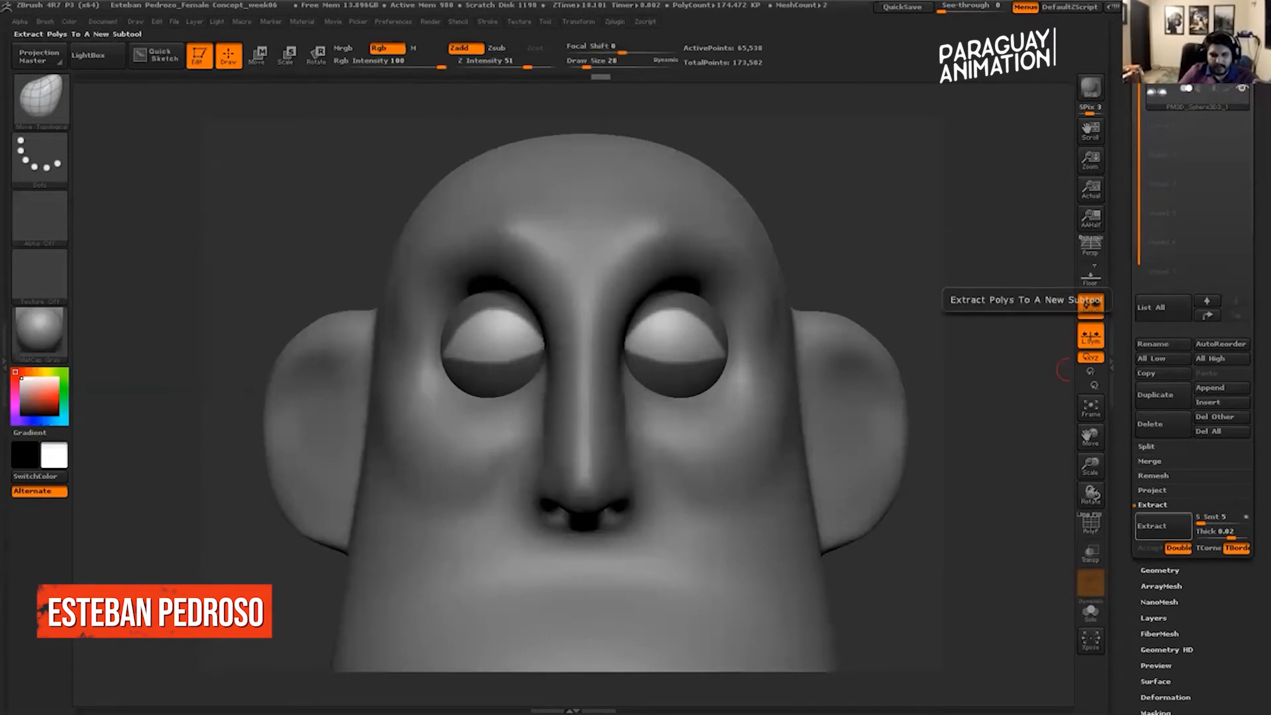
click(1150, 547)
key(ctrl)
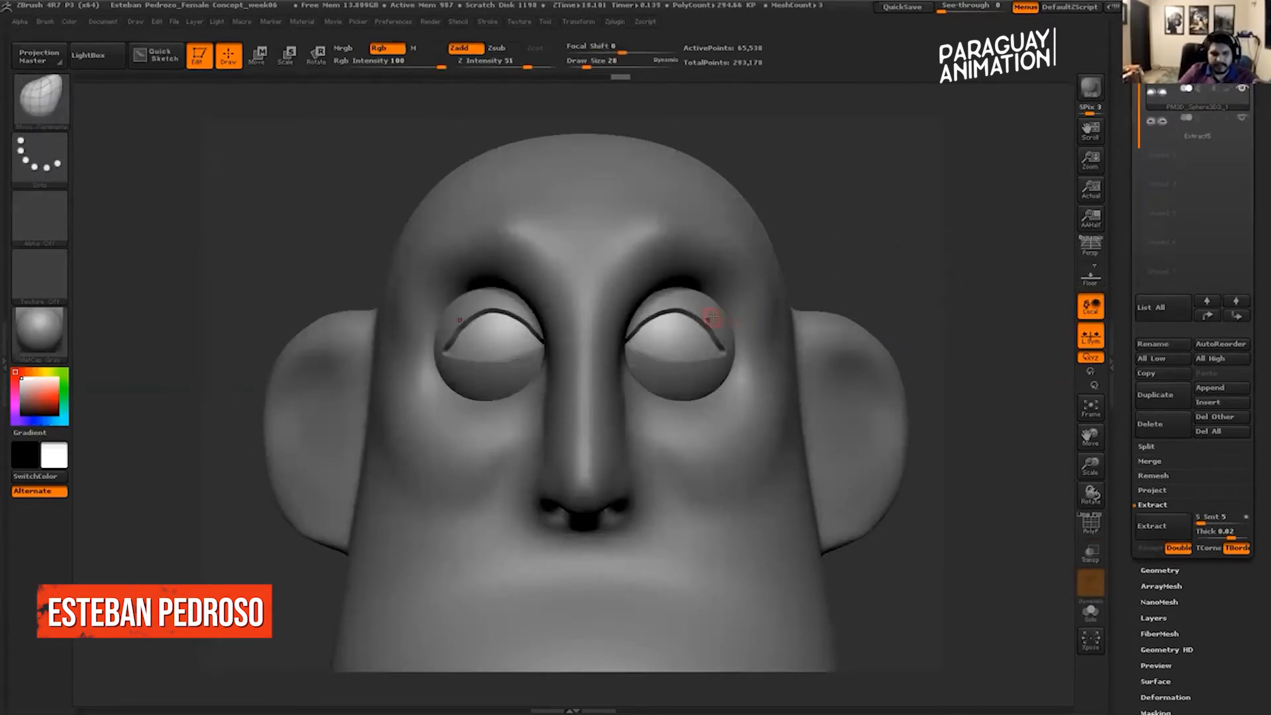
alt+click(709, 319)
drag(905, 247, 895, 222)
key(ctrl)
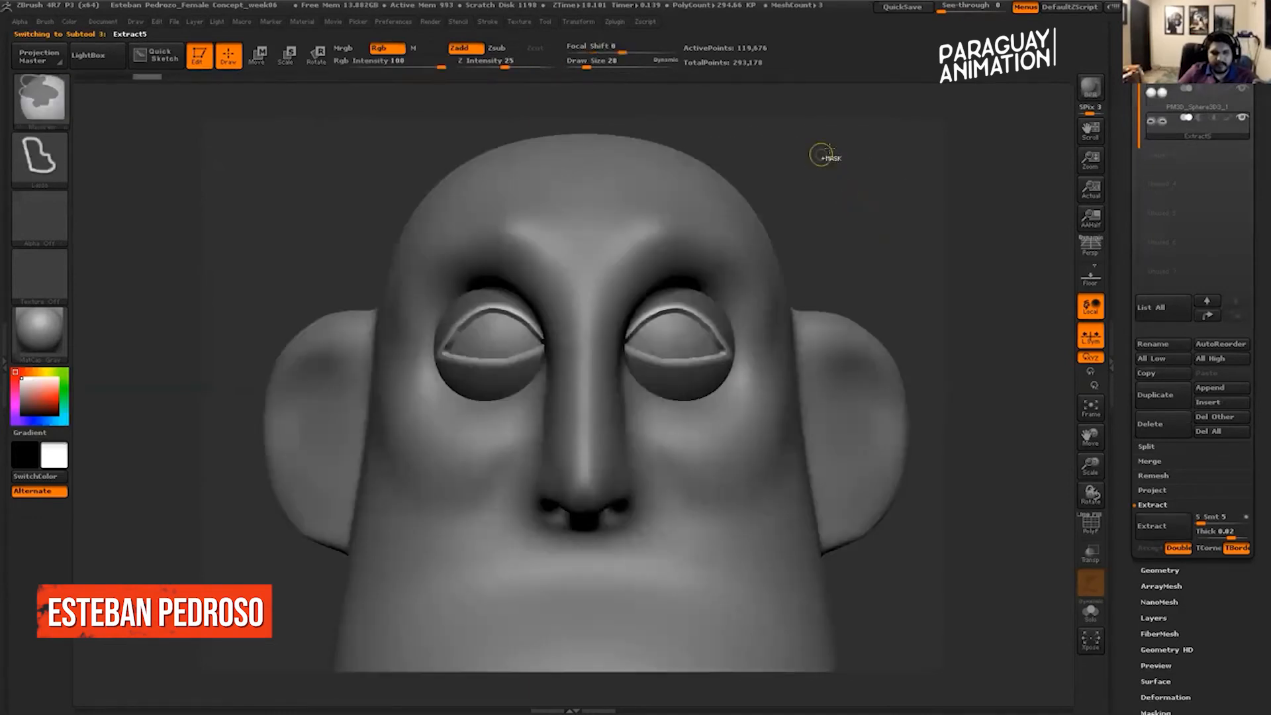
Clear the mask from the extracted eyelids.
key(ctrl)
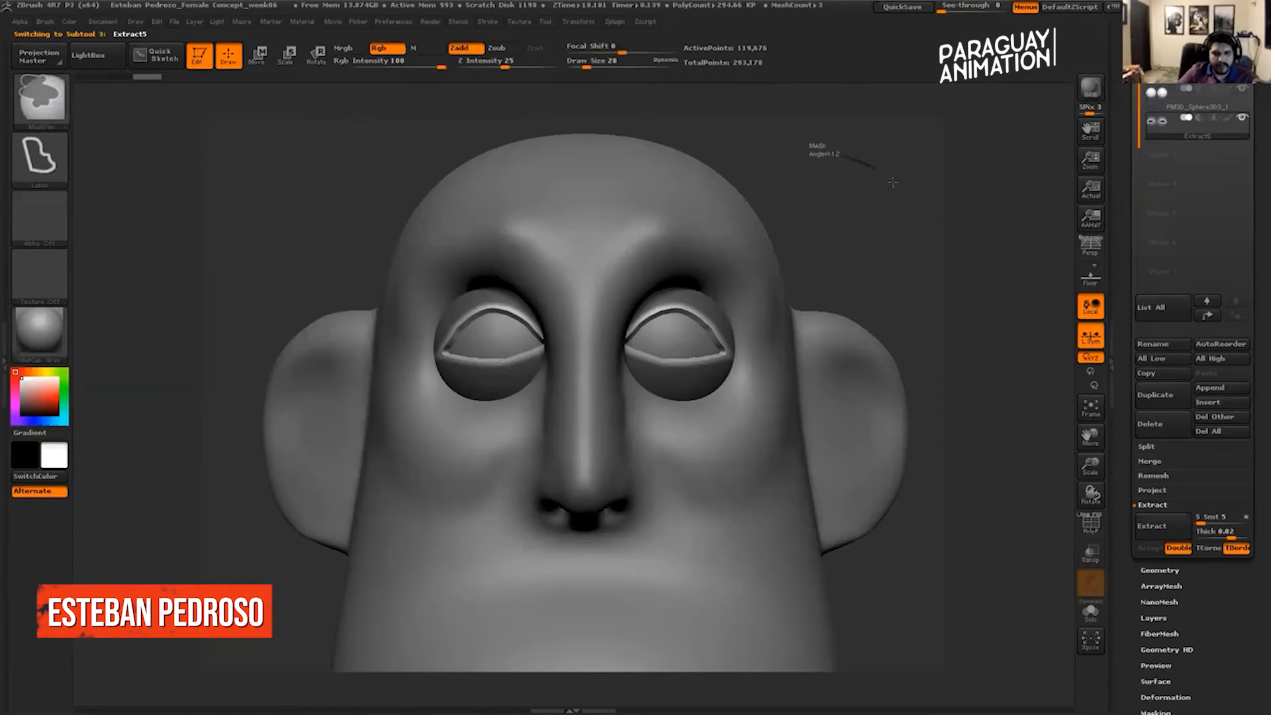
ctrl+drag(930, 215, 929, 226)
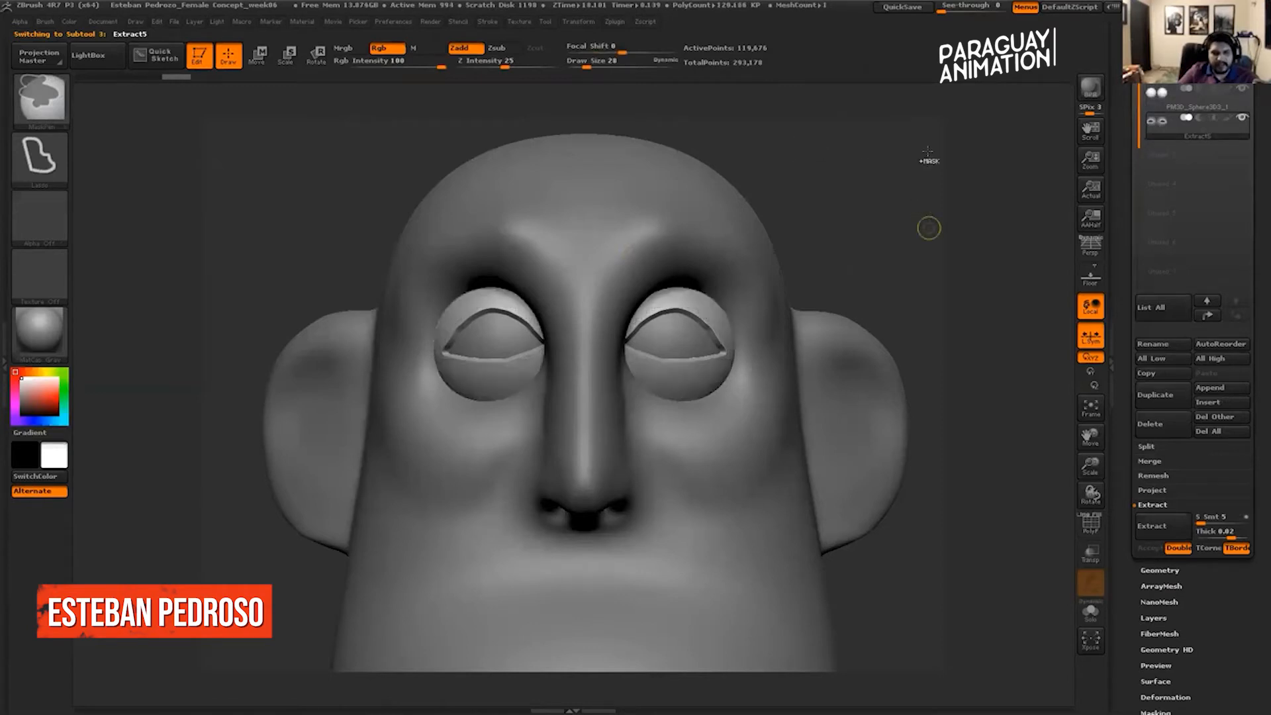
key(ctrl)
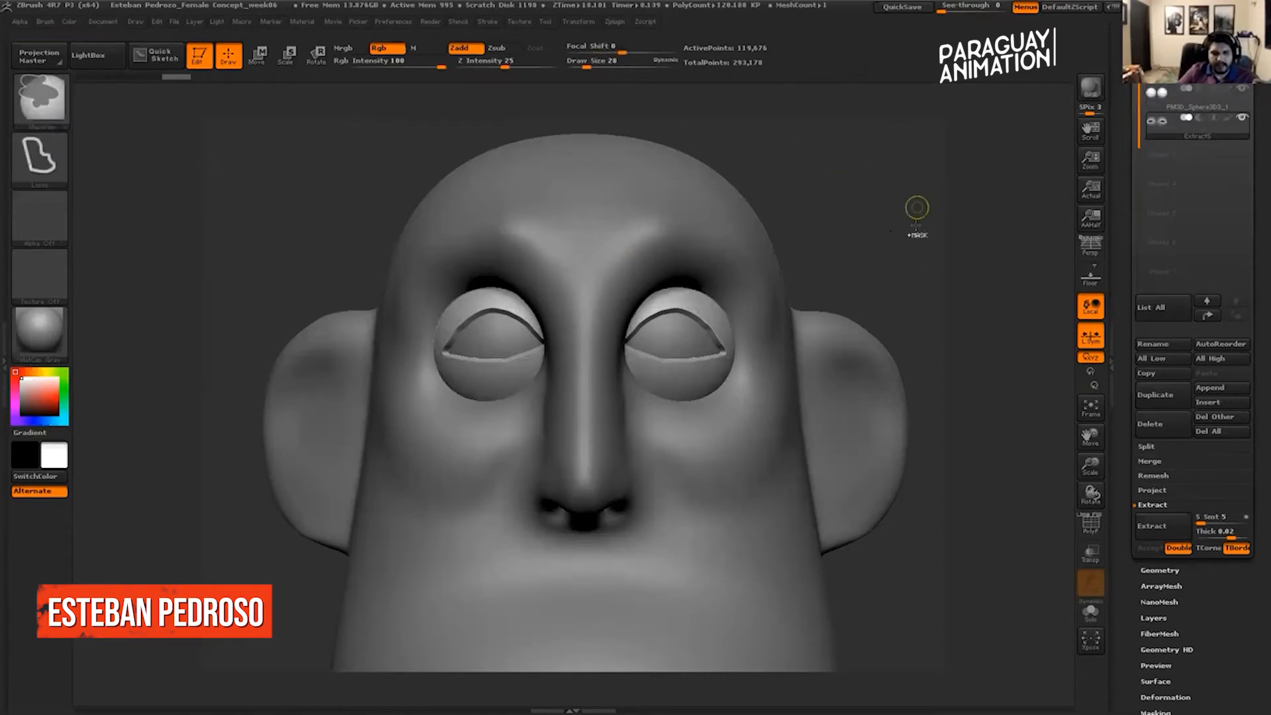
Adjust the side profile of the eyelids with the Move Topological brush at draw size 109 and smooth them.
mouse_move(883, 237)
mouse_down()
mouse_move(900, 204)
mouse_move(890, 198)
mouse_move(694, 221)
mouse_up()
click(63, 108)
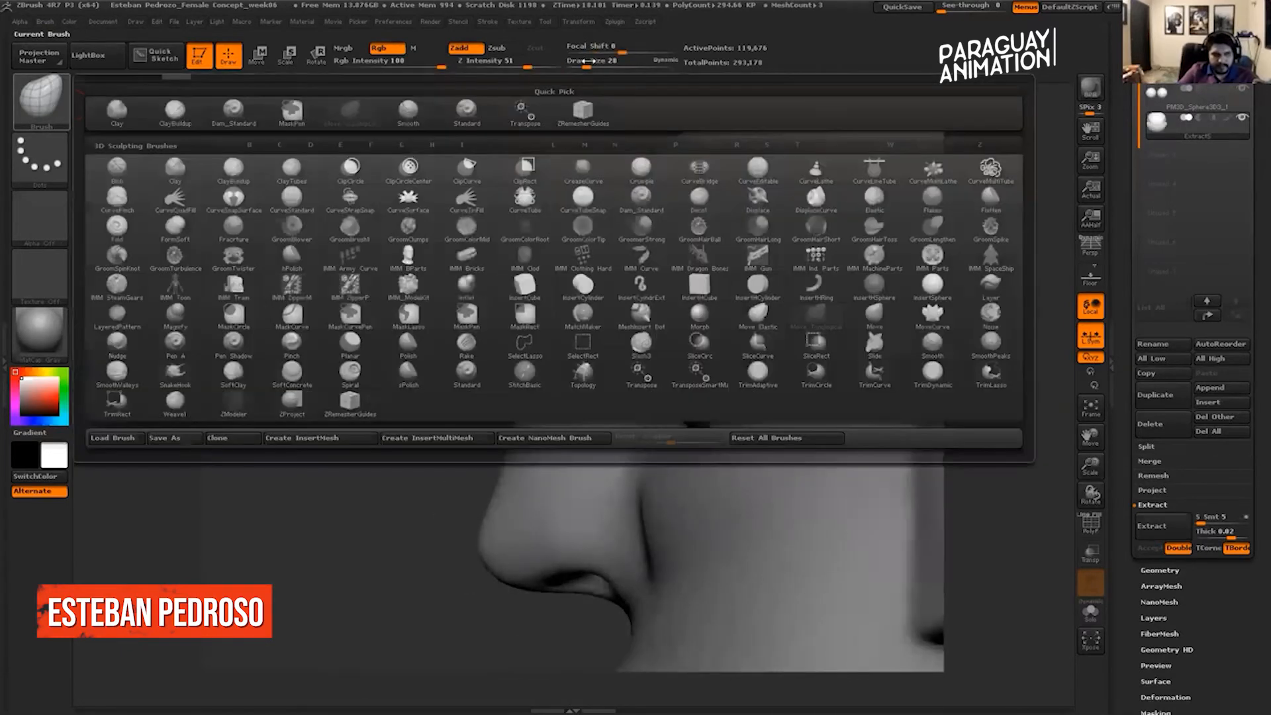
click(605, 61)
mouse_move(358, 317)
mouse_down()
mouse_move(618, 338)
mouse_move(760, 311)
mouse_move(705, 344)
mouse_up()
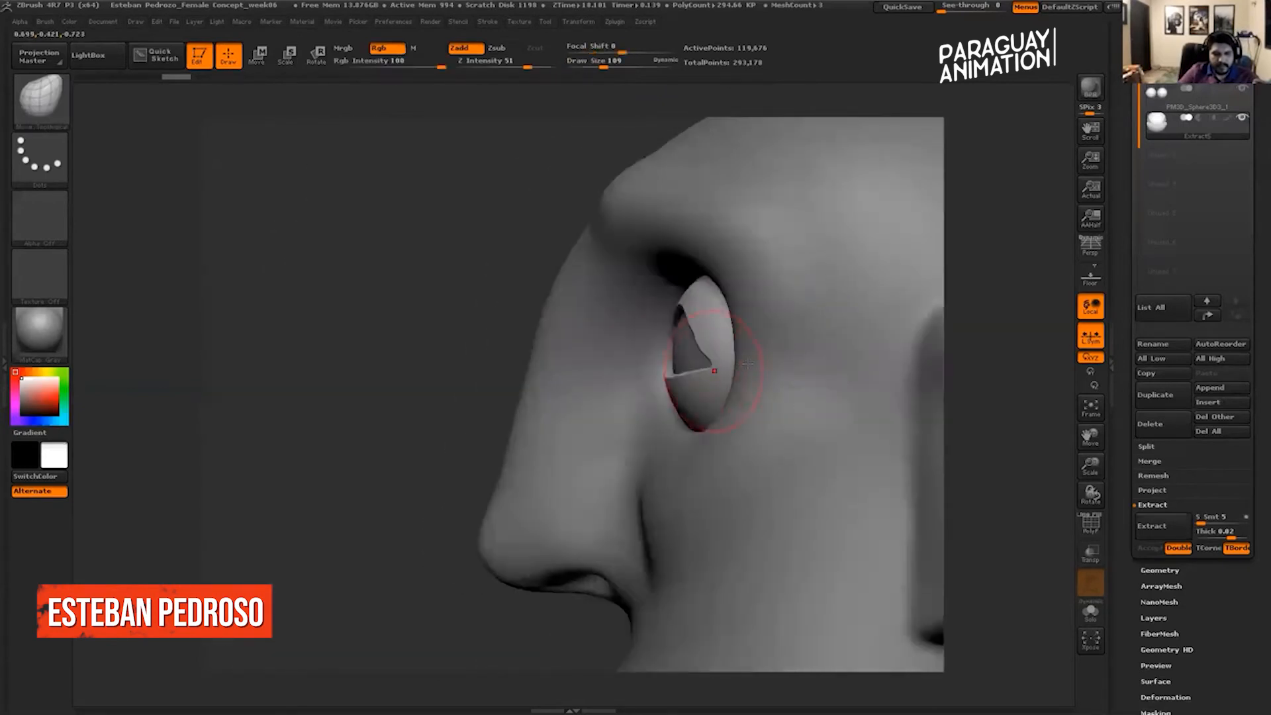
drag(450, 351, 616, 384)
drag(702, 355, 653, 310)
mouse_move(556, 345)
shift+mouse_down()
mouse_move(692, 372)
mouse_move(719, 365)
mouse_move(689, 372)
shift+mouse_up()
shift+drag(1035, 159, 941, 190)
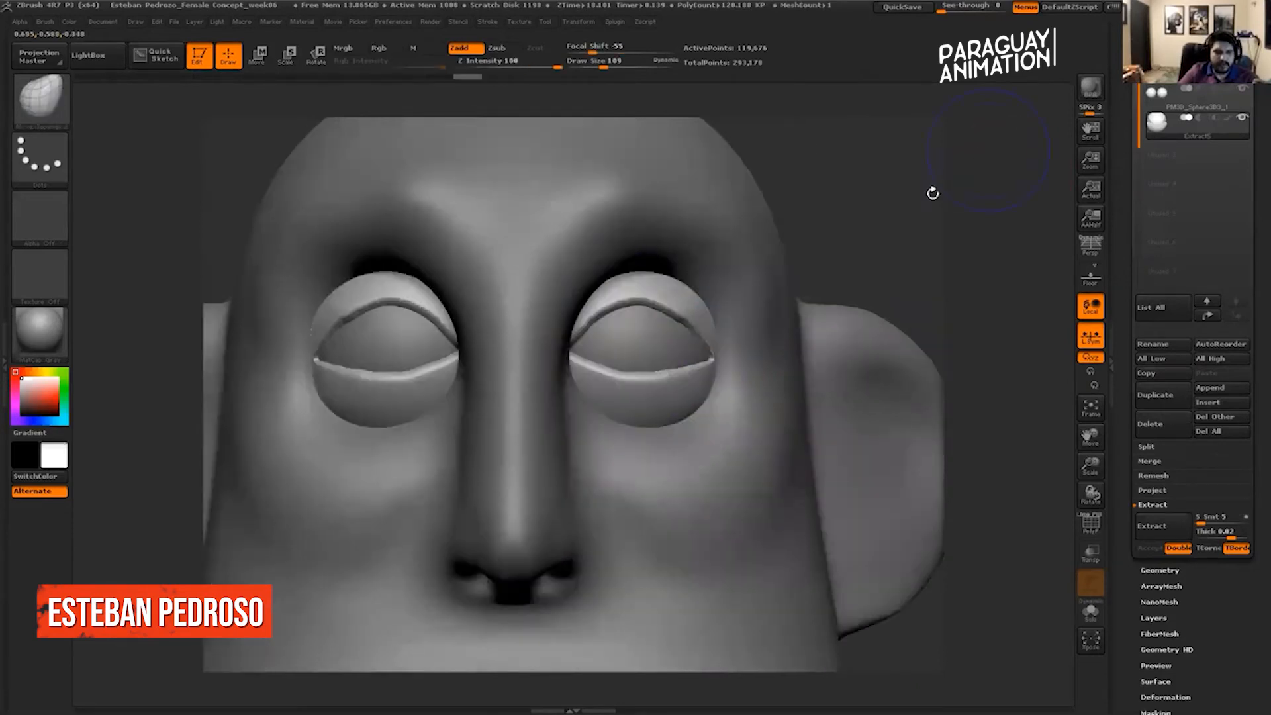
alt+drag(856, 157, 894, 242)
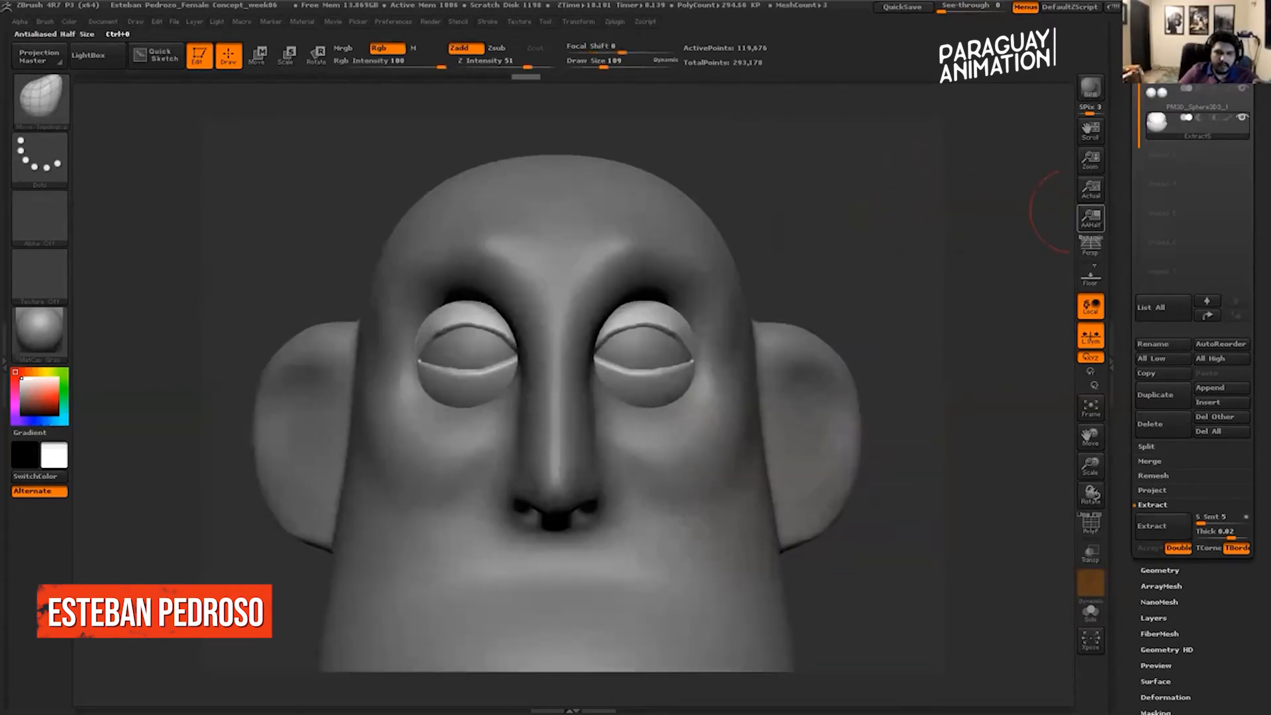
Move the head subtool below the eyeballs in the subtool order and merge the extracted eyelids down into it.
drag(1257, 129, 1258, 179)
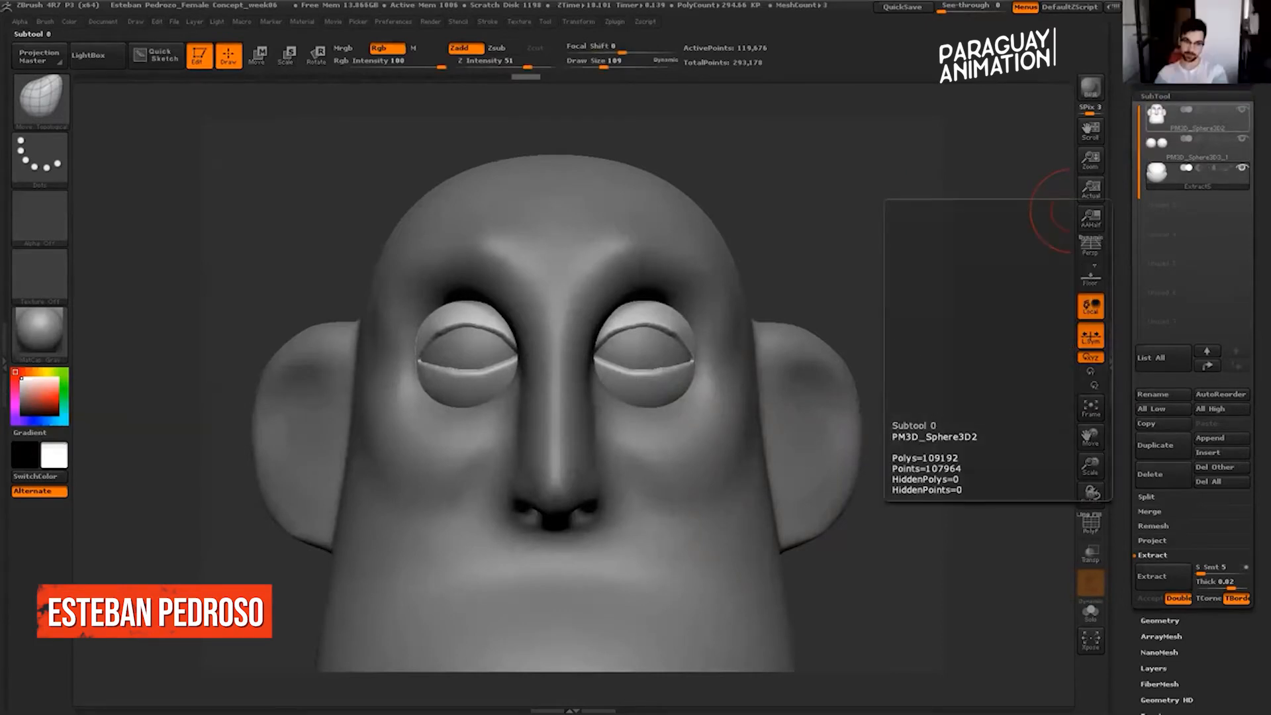
click(1199, 118)
click(1236, 365)
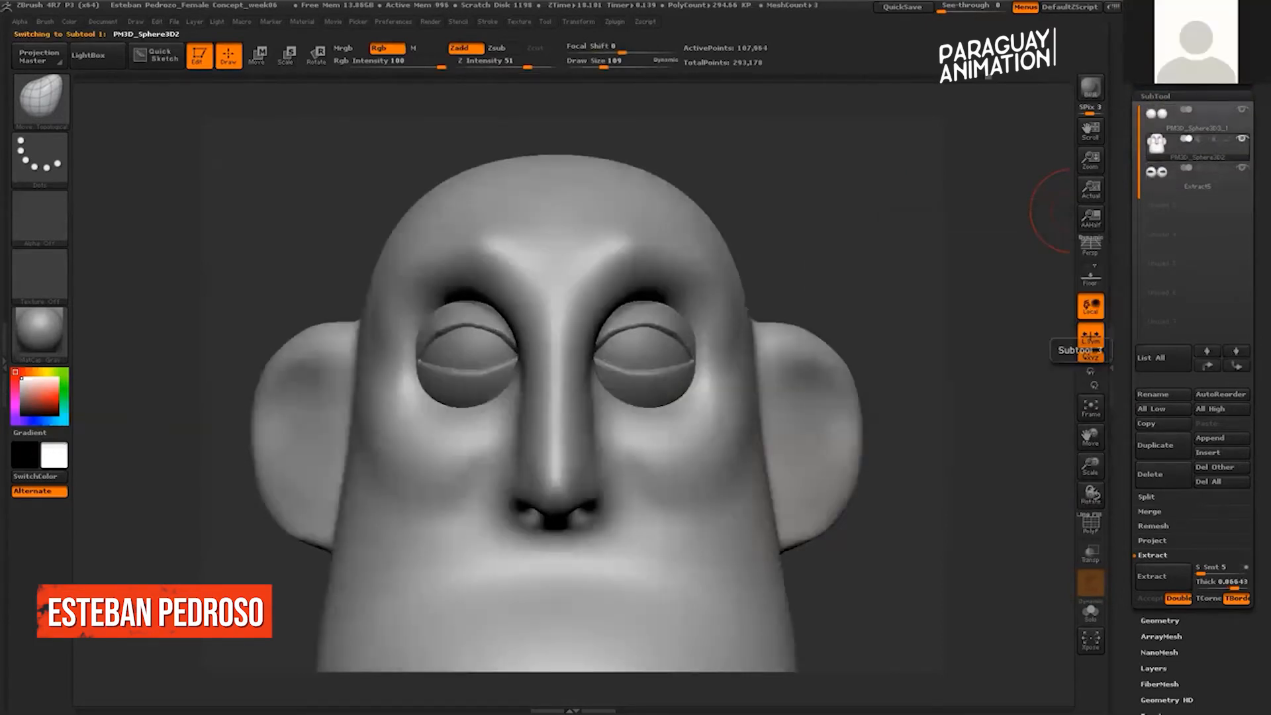
click(1164, 474)
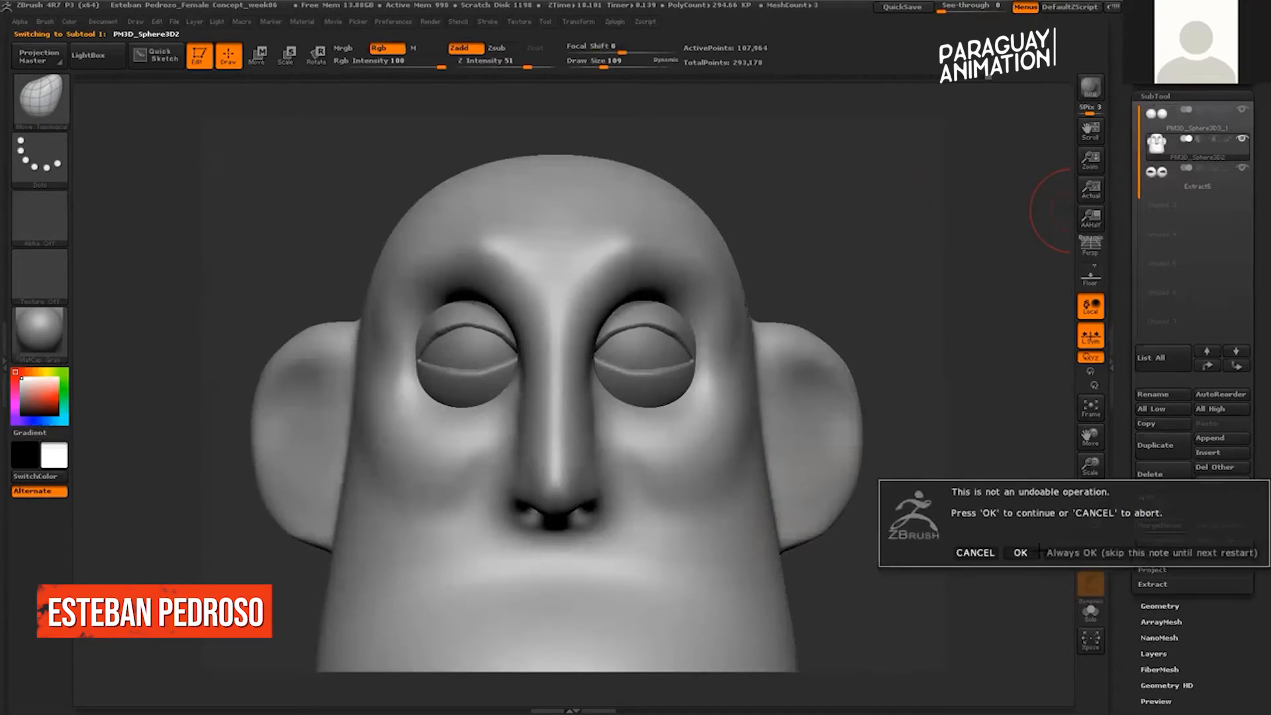
click(1021, 552)
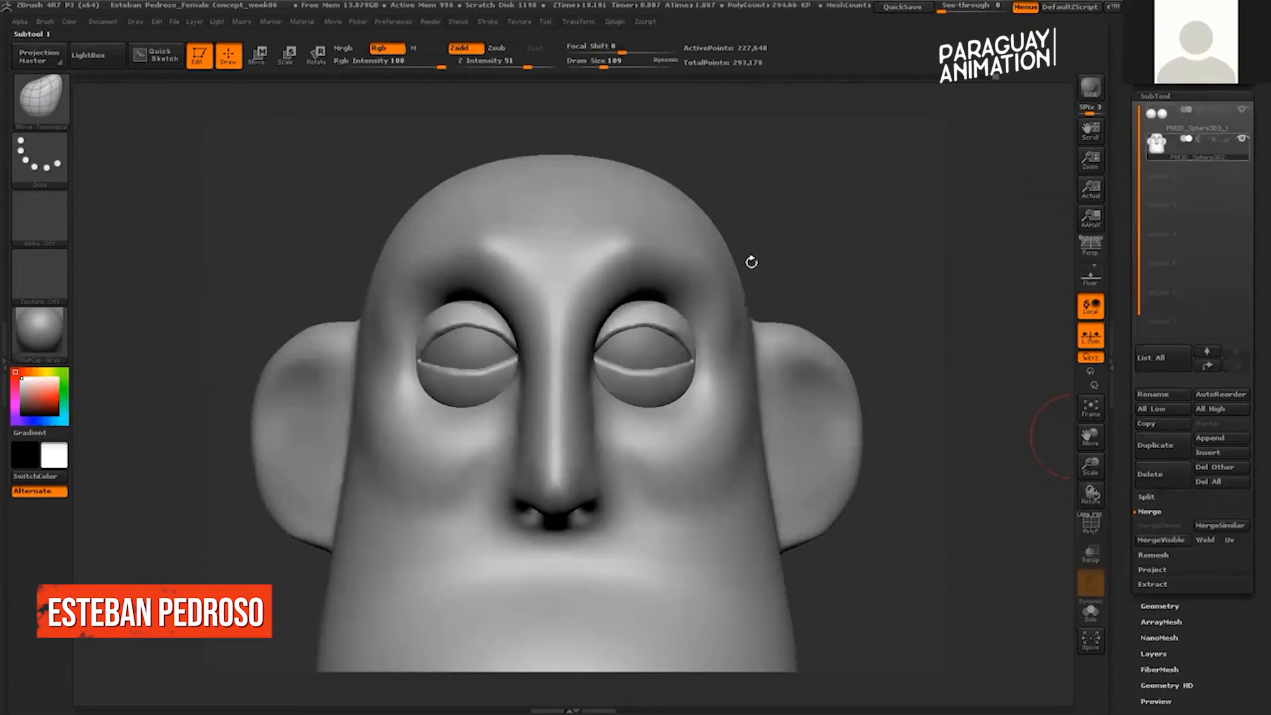
Remesh the merged head and eyelids with DynaMesh at resolution 128.
drag(954, 135, 1033, 165)
drag(710, 320, 712, 331)
key(ctrl+z)
shift+drag(1025, 224, 1024, 153)
click(1160, 607)
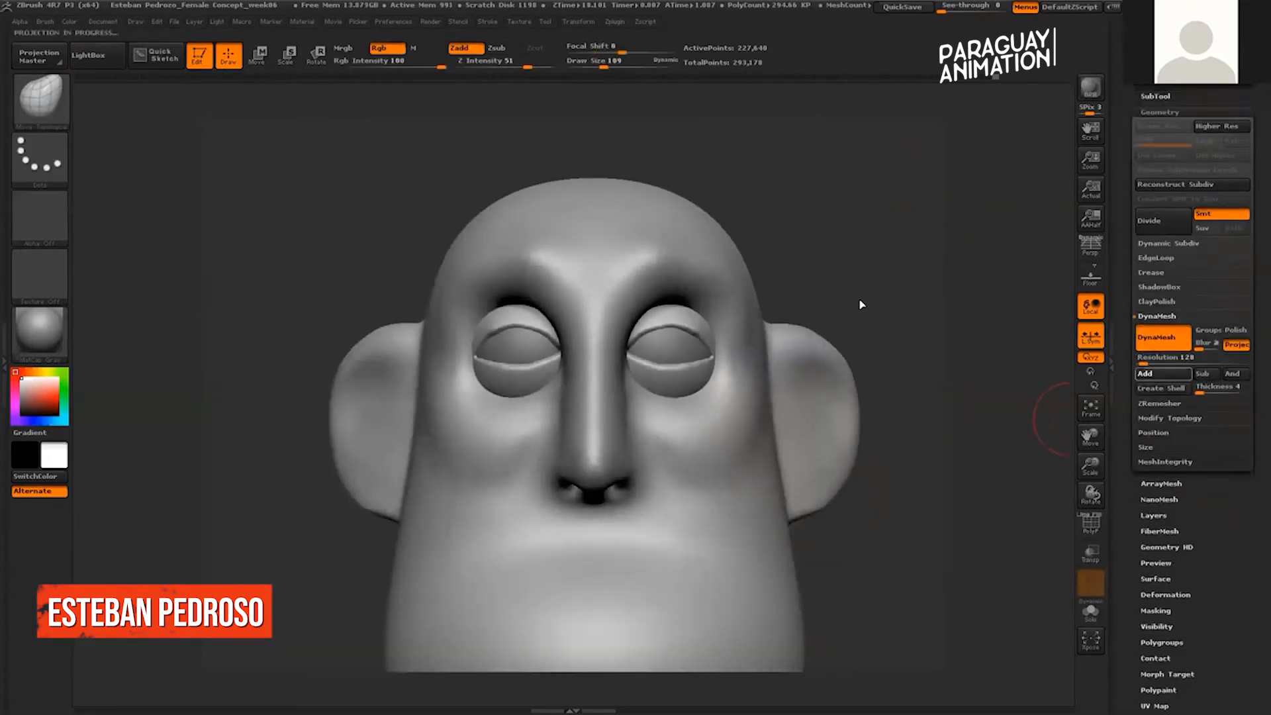
drag(860, 304, 858, 266)
drag(915, 201, 672, 313)
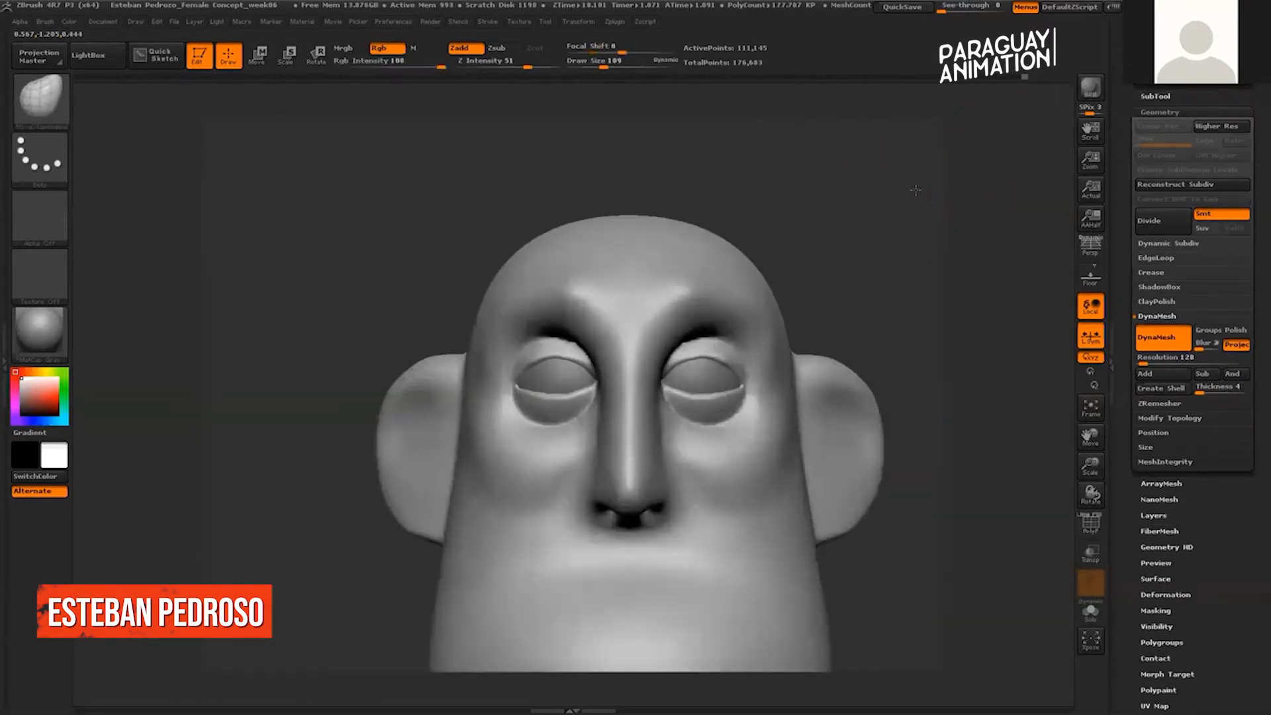
Build up the brow ridges above both eyes with the ClayBuildup brush at draw size 109.
mouse_move(915, 190)
alt+mouse_down()
mouse_move(883, 181)
mouse_move(934, 170)
mouse_move(903, 201)
mouse_move(958, 205)
mouse_move(889, 210)
mouse_move(920, 198)
alt+mouse_up()
alt+drag(811, 179, 788, 241)
drag(788, 241, 741, 241)
click(41, 101)
click(287, 212)
mouse_move(286, 214)
mouse_down()
mouse_move(306, 216)
mouse_move(298, 265)
mouse_up()
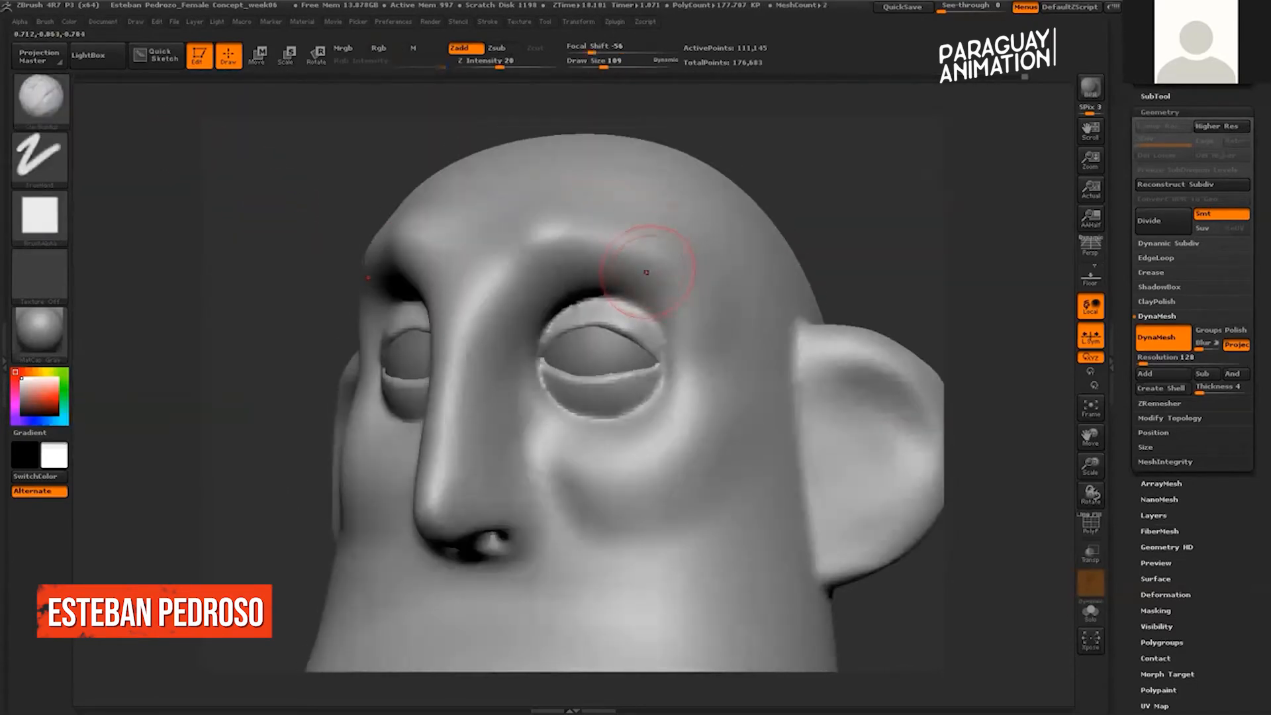
drag(575, 251, 634, 254)
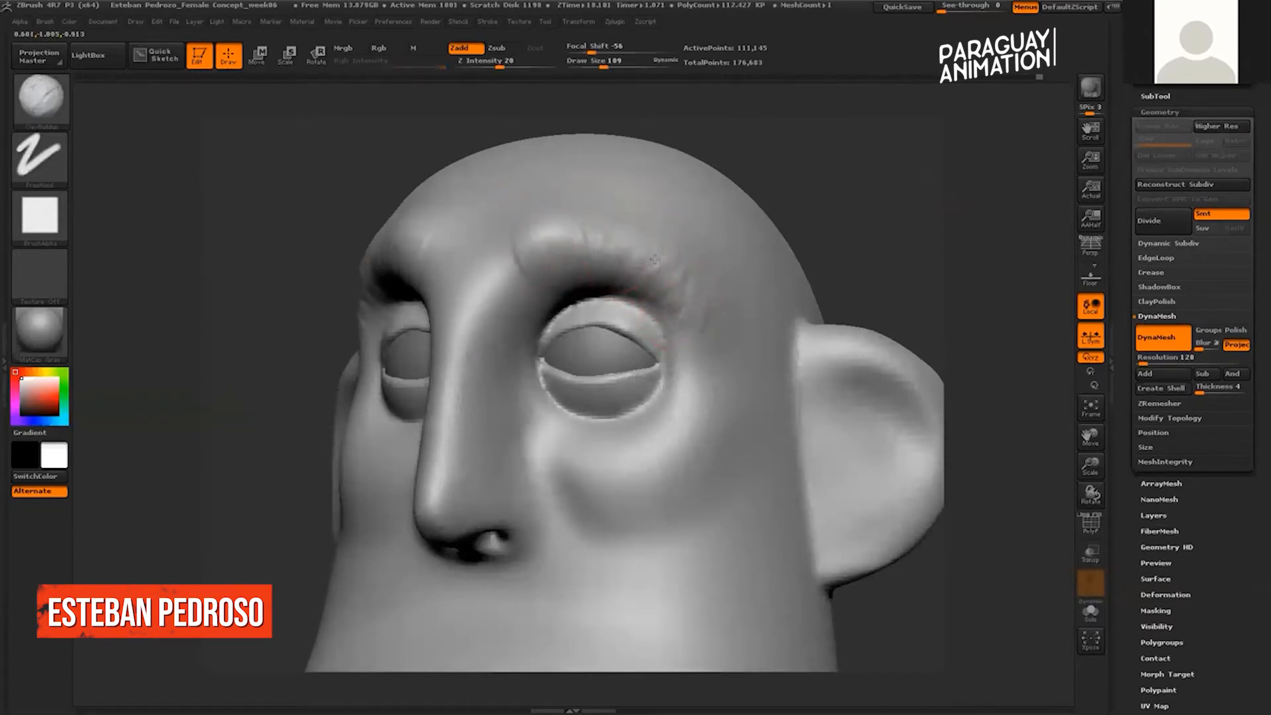
Extend the brow ridges around the outer eye sockets toward the temples and smooth the clay strokes.
drag(880, 177, 791, 179)
drag(701, 247, 649, 279)
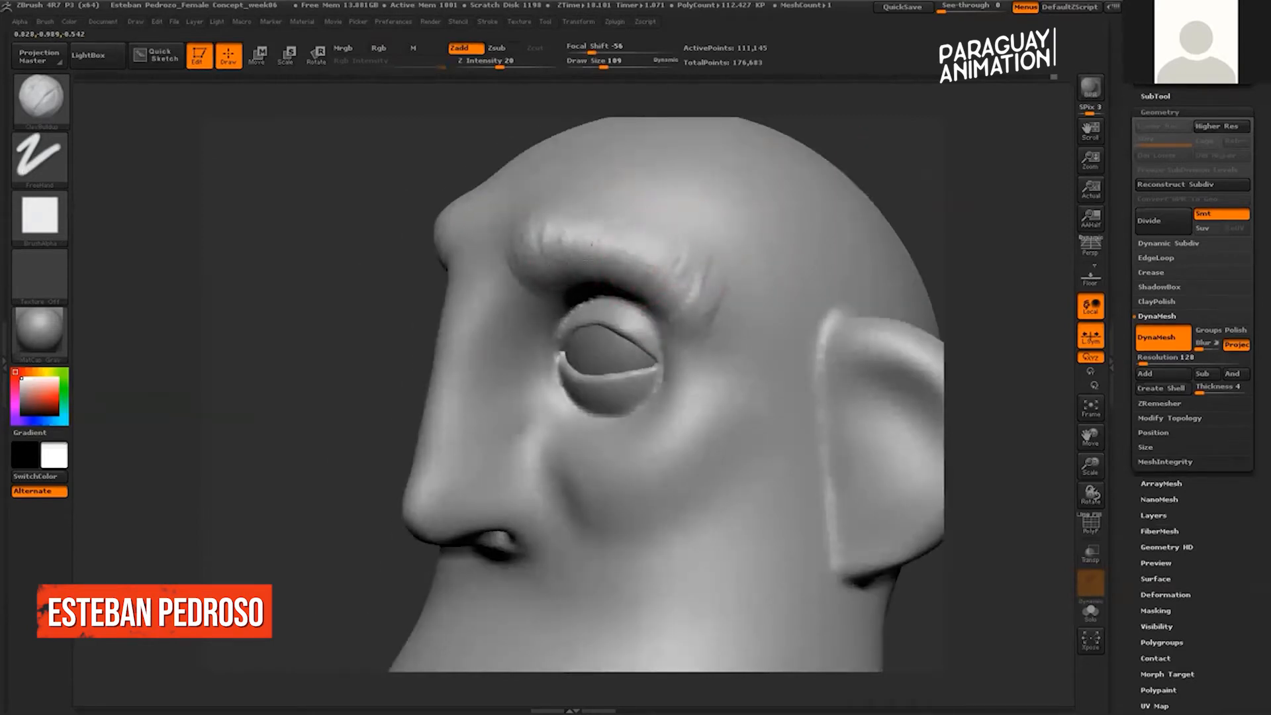
drag(671, 263, 706, 290)
drag(915, 154, 970, 155)
alt+drag(865, 141, 835, 256)
shift+drag(530, 299, 670, 298)
Add clay strokes to the sides of the forehead above the brows, undo the unwanted one, and smooth the area.
mouse_move(941, 171)
mouse_down()
mouse_move(908, 162)
mouse_move(901, 181)
mouse_move(913, 167)
mouse_move(854, 178)
mouse_up()
mouse_move(927, 192)
alt+mouse_down()
mouse_move(965, 155)
mouse_move(894, 253)
alt+mouse_up()
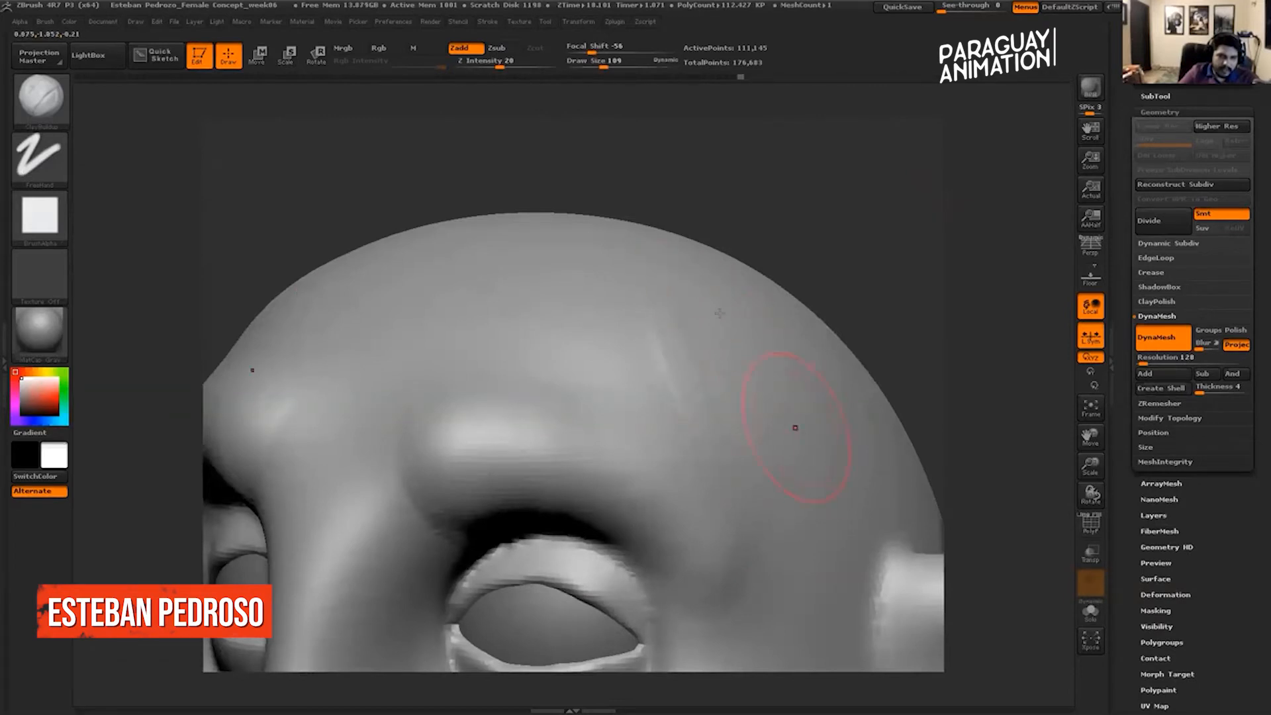
drag(853, 268, 809, 275)
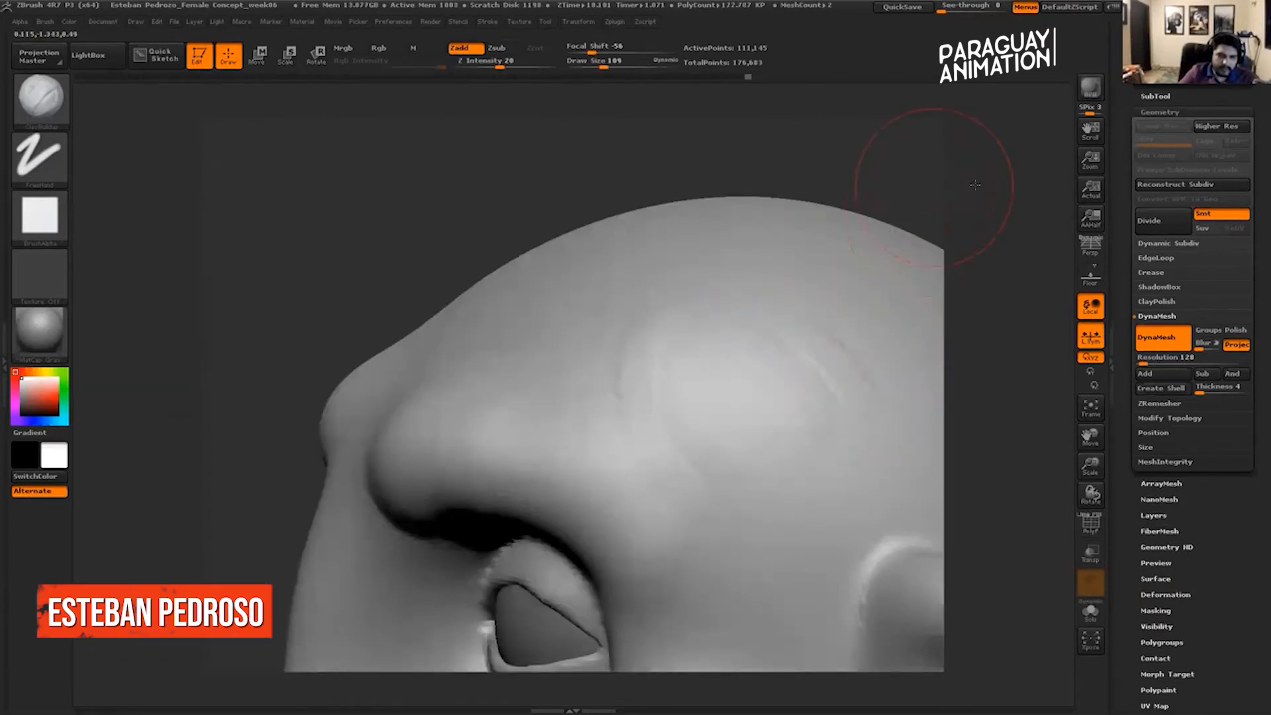
drag(943, 178, 985, 191)
drag(571, 287, 602, 384)
key(ctrl+z)
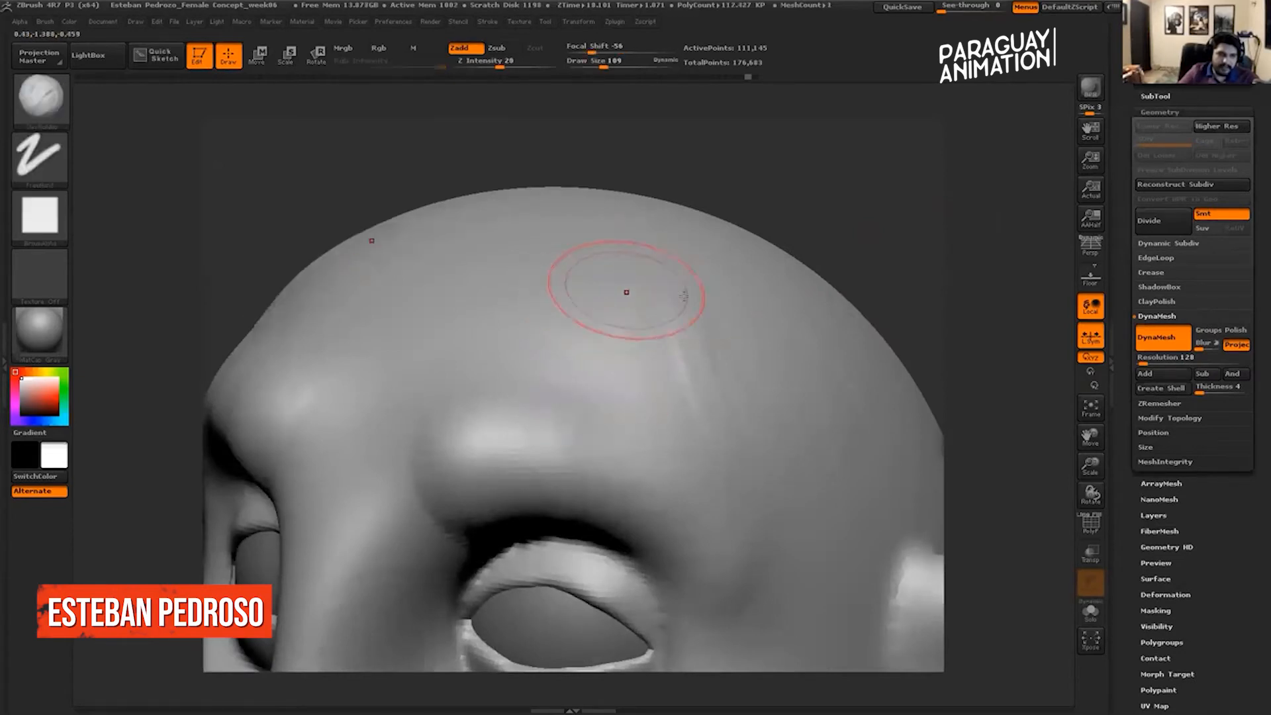
shift+drag(927, 232, 831, 232)
key(shift)
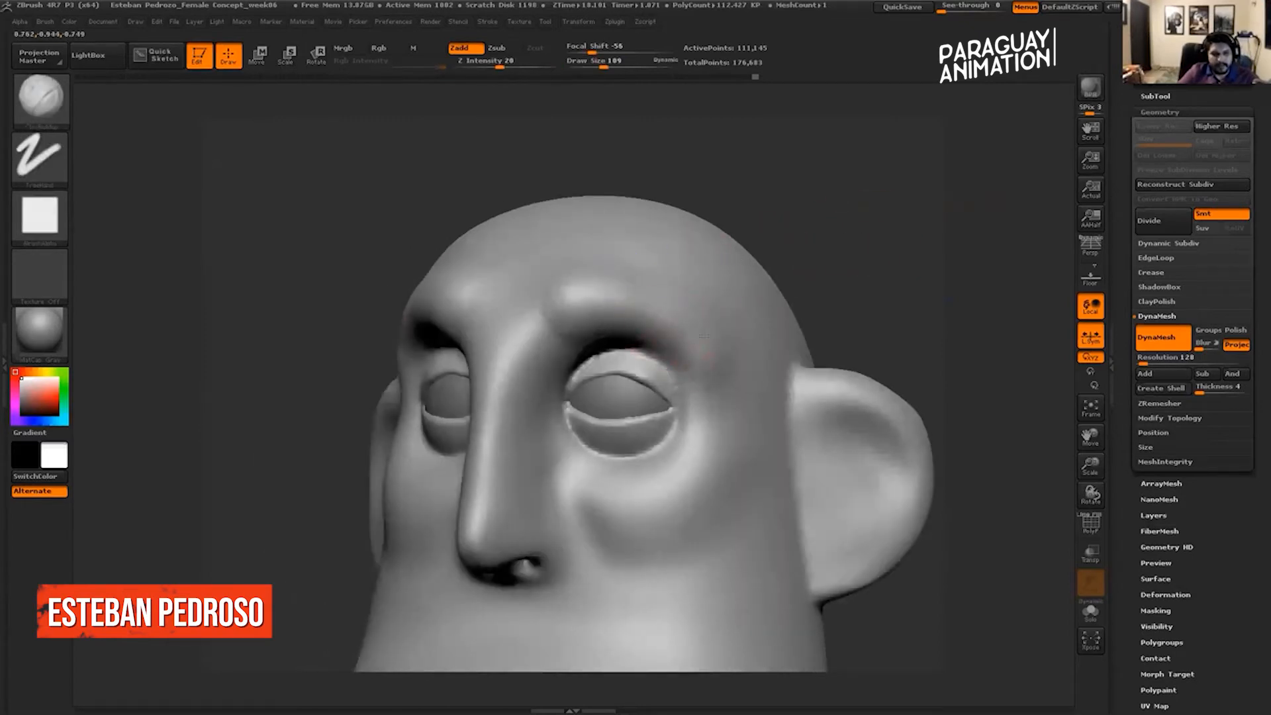
Smooth the outer eye sockets and the transition between the eyelids and the face.
mouse_move(775, 275)
alt+mouse_down()
mouse_move(832, 210)
mouse_move(908, 242)
mouse_move(697, 319)
alt+mouse_up()
key(shift)
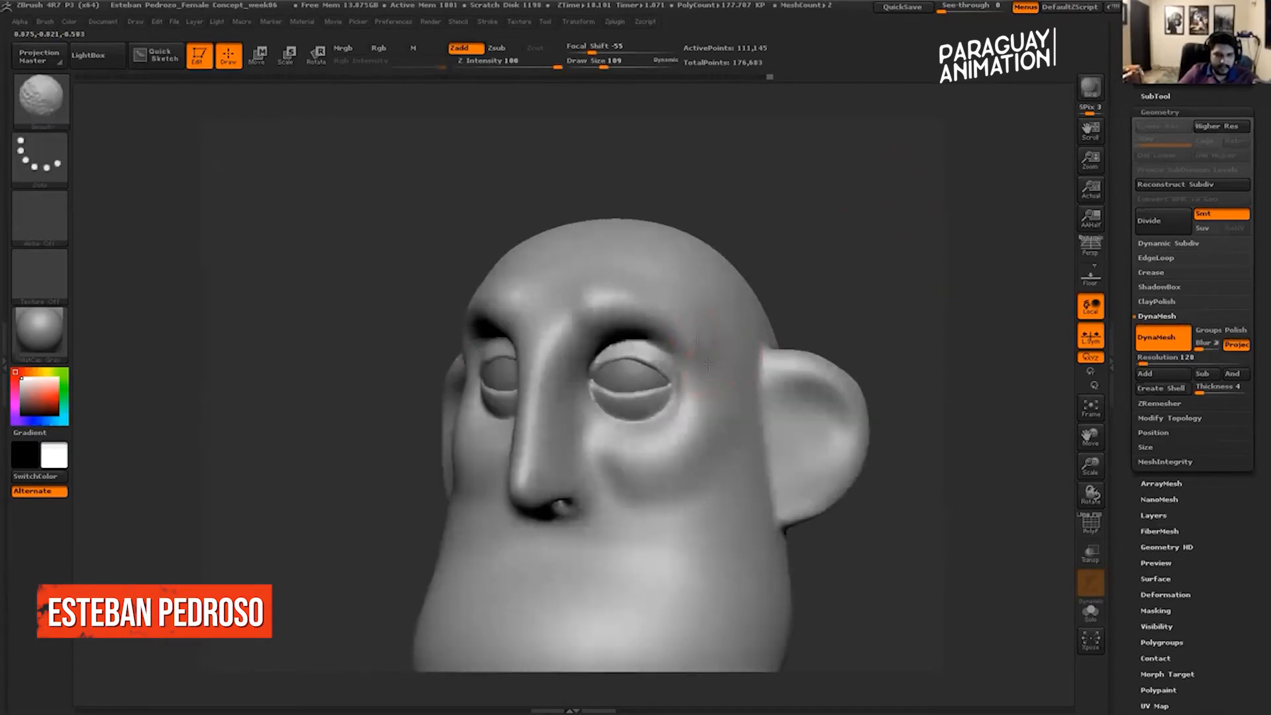
shift+drag(852, 212, 596, 343)
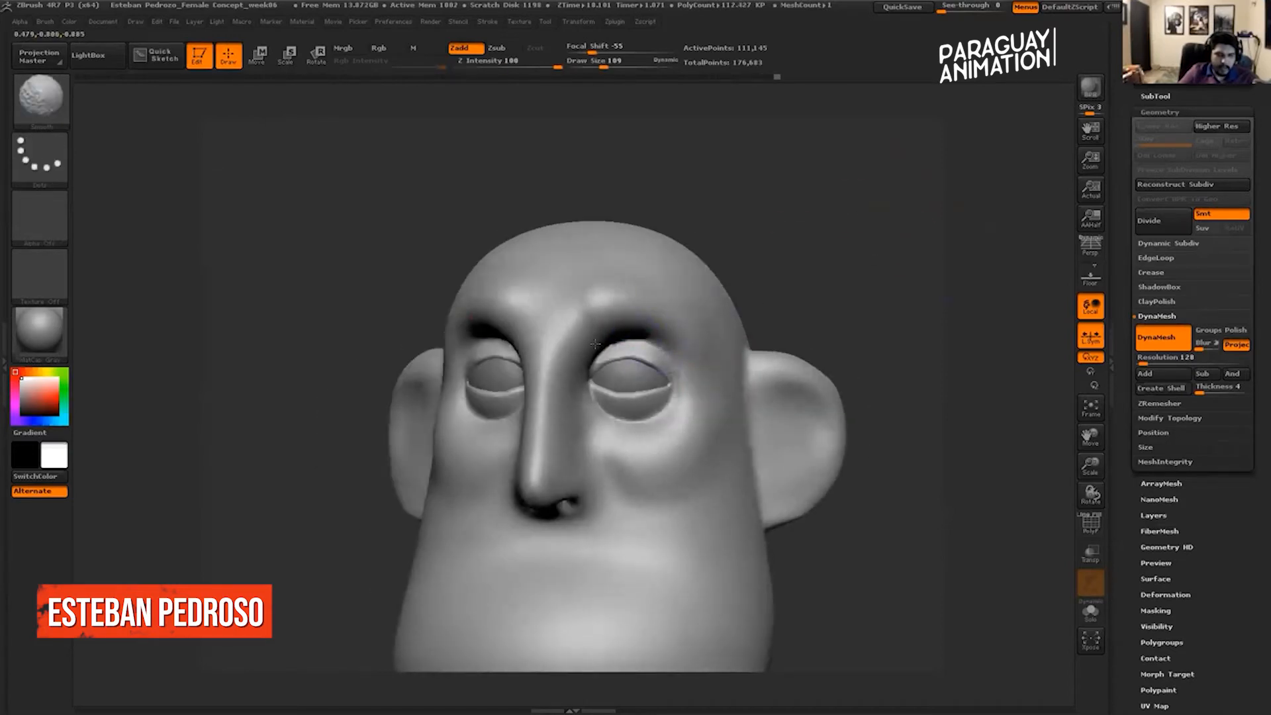
shift+drag(638, 425, 609, 417)
Carve a curved hollow inside the ears to separate the outer rim from the inner ear.
mouse_move(883, 313)
alt+mouse_down()
mouse_move(835, 243)
mouse_move(844, 298)
alt+mouse_up()
mouse_move(844, 298)
mouse_down()
mouse_move(959, 278)
mouse_move(861, 280)
mouse_move(915, 271)
mouse_move(987, 232)
mouse_move(967, 181)
mouse_move(759, 219)
mouse_up()
mouse_move(723, 349)
alt+mouse_down()
mouse_move(676, 325)
mouse_move(714, 330)
mouse_move(726, 390)
mouse_move(701, 424)
alt+mouse_up()
mouse_move(692, 313)
alt+mouse_down()
mouse_move(730, 361)
mouse_move(715, 319)
mouse_move(731, 331)
mouse_move(739, 398)
mouse_move(679, 418)
alt+mouse_up()
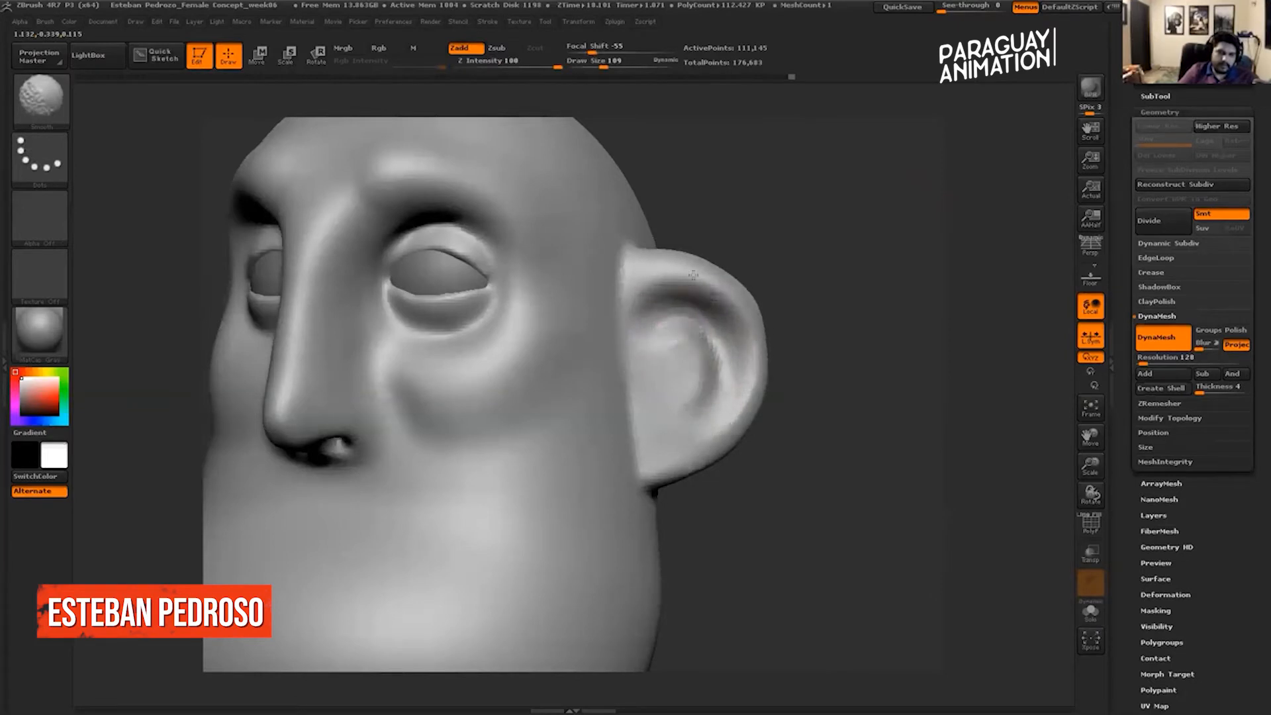
alt+drag(851, 219, 730, 239)
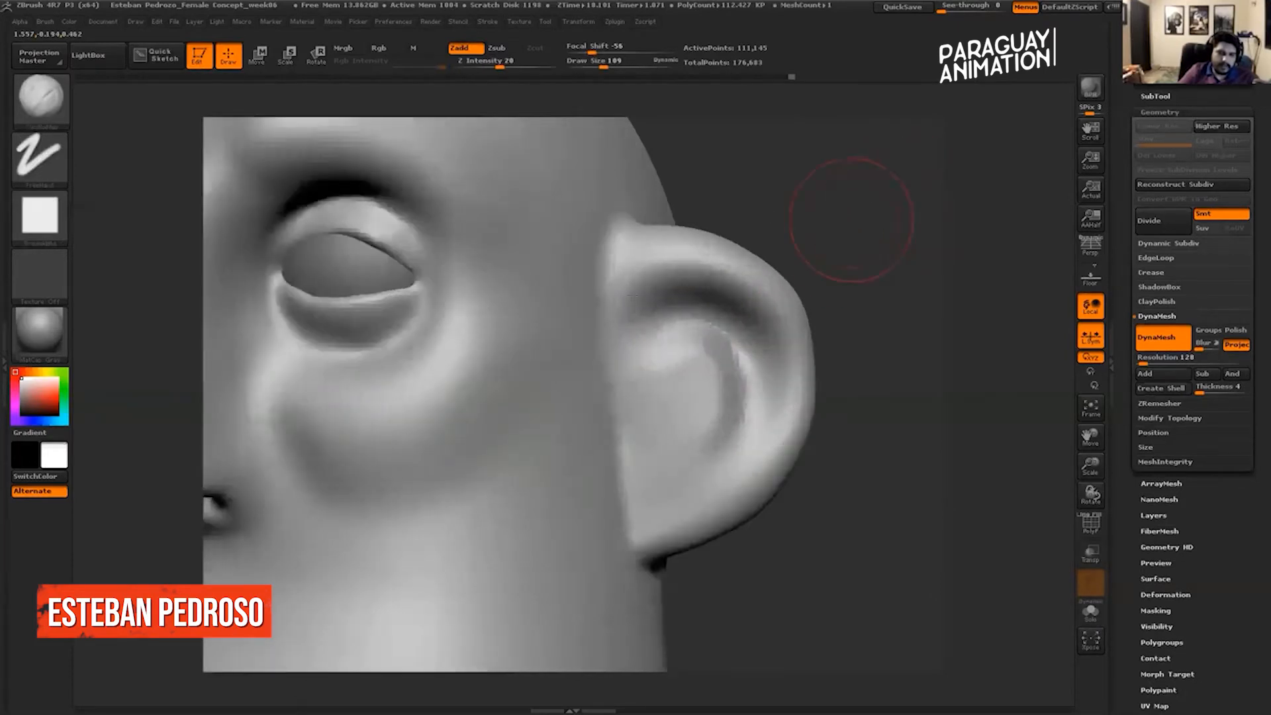
Build up the outer ear rim, deepen the inner ear hollow, and smooth the inner ear surface.
mouse_move(669, 270)
mouse_down()
mouse_move(747, 285)
mouse_move(780, 314)
mouse_move(700, 268)
mouse_move(776, 335)
mouse_up()
drag(894, 298, 871, 301)
drag(783, 345, 781, 424)
mouse_move(887, 509)
mouse_down()
mouse_move(802, 503)
mouse_move(854, 496)
mouse_up()
mouse_move(682, 351)
alt+mouse_down()
mouse_move(725, 424)
mouse_move(675, 418)
alt+mouse_up()
mouse_move(732, 364)
shift+mouse_down()
mouse_move(705, 427)
mouse_move(676, 398)
mouse_move(694, 435)
shift+mouse_up()
mouse_move(687, 358)
shift+mouse_down()
mouse_move(695, 410)
mouse_move(721, 404)
shift+mouse_up()
mouse_move(907, 278)
mouse_down()
mouse_move(969, 274)
mouse_move(861, 256)
mouse_move(882, 273)
mouse_move(840, 246)
mouse_move(916, 300)
mouse_move(861, 298)
mouse_up()
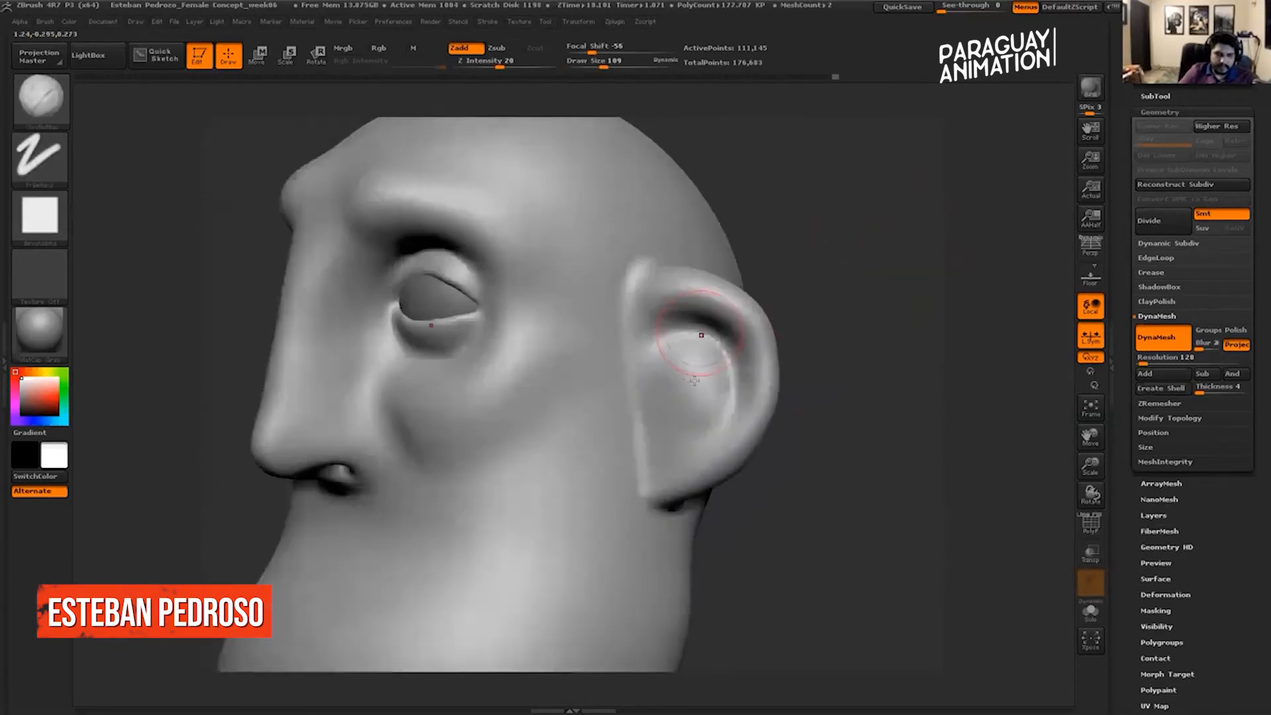
shift+drag(701, 362, 679, 439)
mouse_move(907, 287)
mouse_down()
mouse_move(846, 272)
mouse_move(868, 279)
mouse_up()
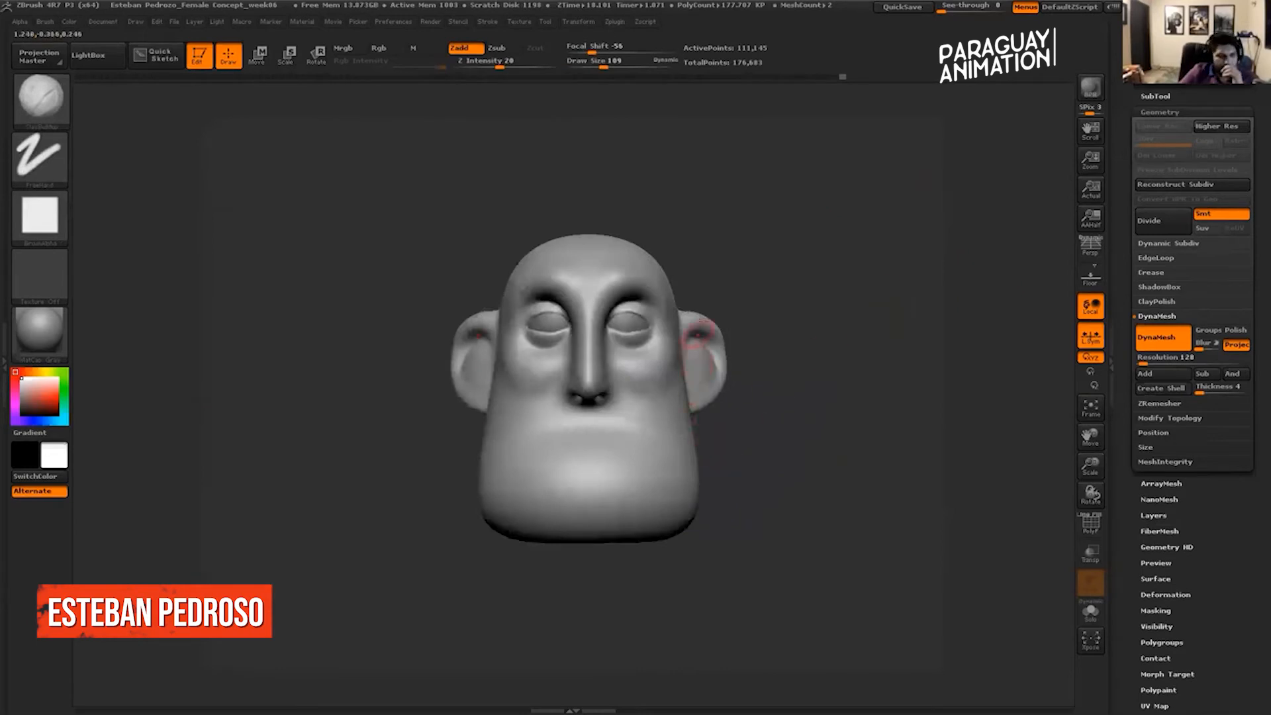
Set the brush's focal shift to 0 and draw size to 170 and try clay strokes on the side of the forehead.
mouse_move(726, 183)
mouse_down()
mouse_move(783, 185)
mouse_move(806, 207)
mouse_move(638, 181)
mouse_move(612, 120)
mouse_up()
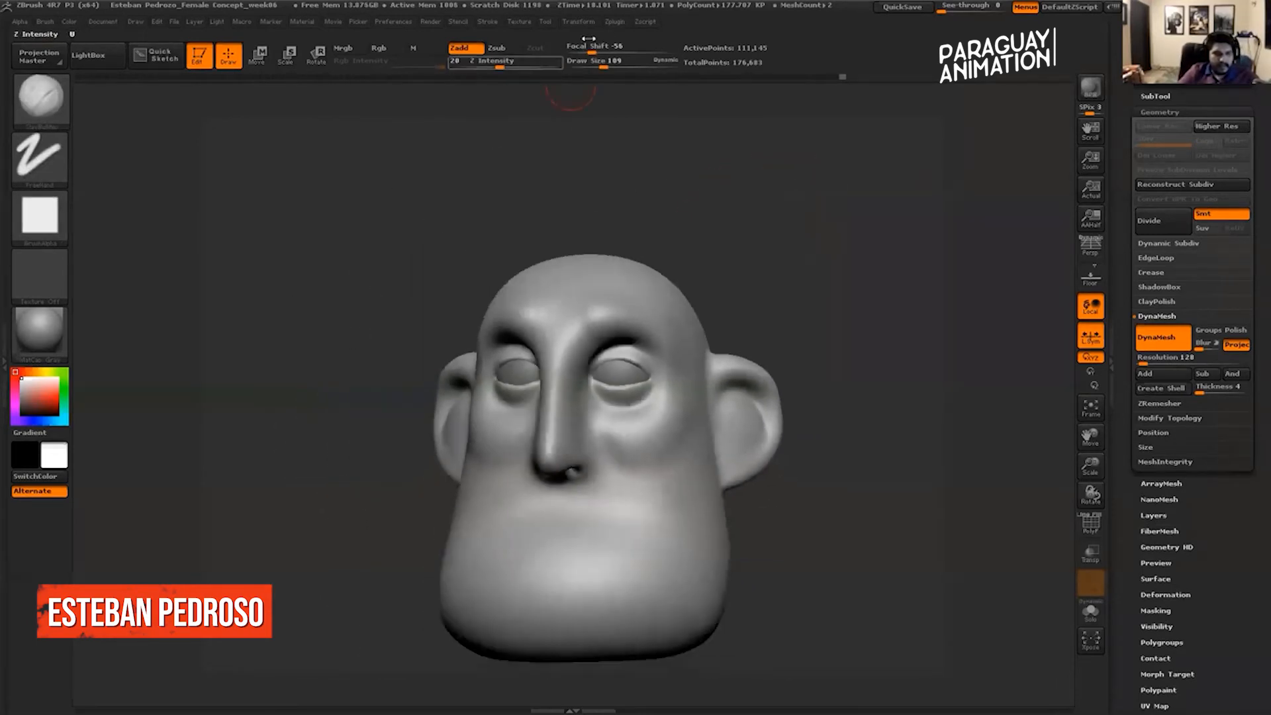
drag(604, 62, 627, 61)
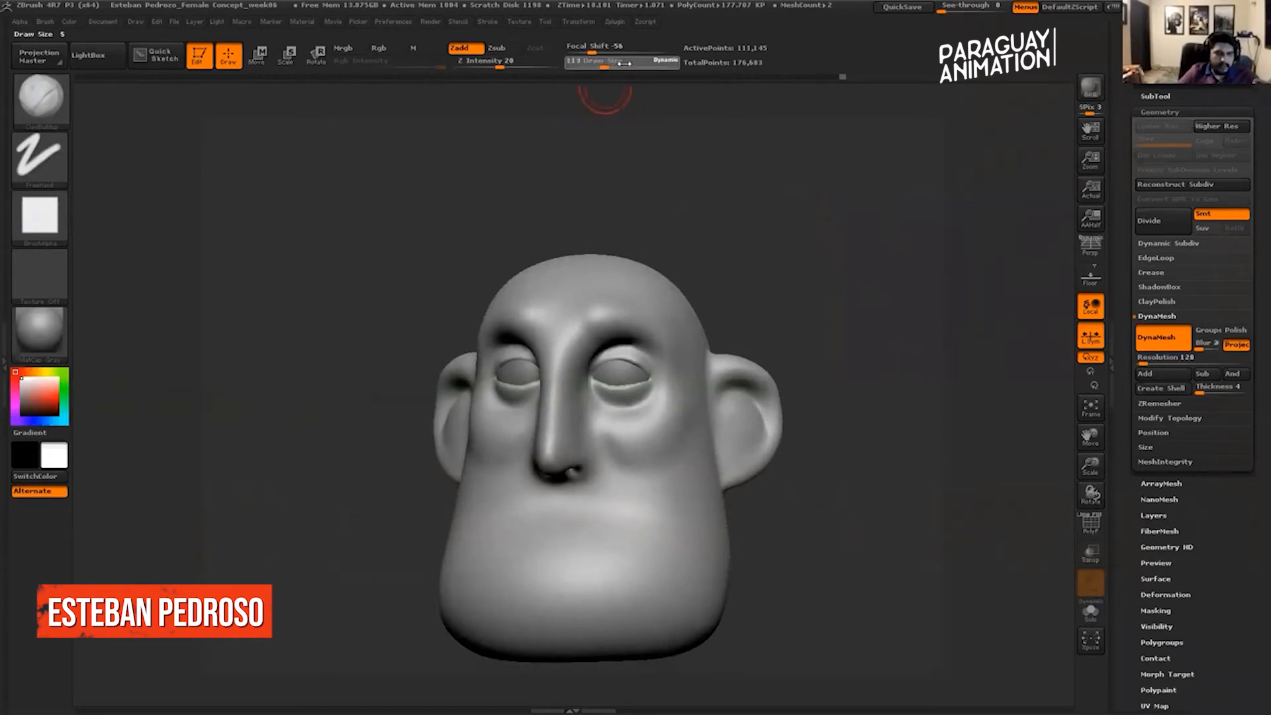
drag(624, 63, 631, 64)
drag(629, 62, 607, 52)
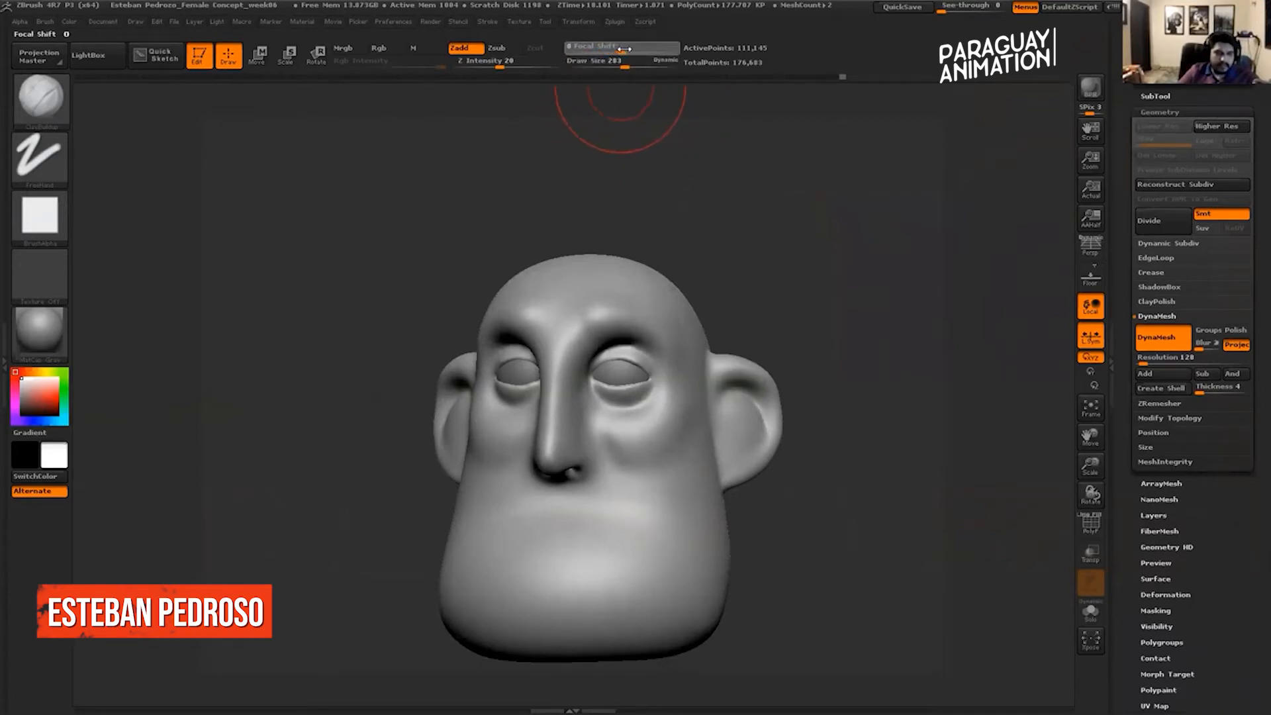
click(621, 48)
alt+drag(791, 192, 784, 371)
drag(623, 64, 612, 69)
mouse_move(704, 216)
mouse_down()
mouse_move(804, 201)
mouse_move(698, 225)
mouse_up()
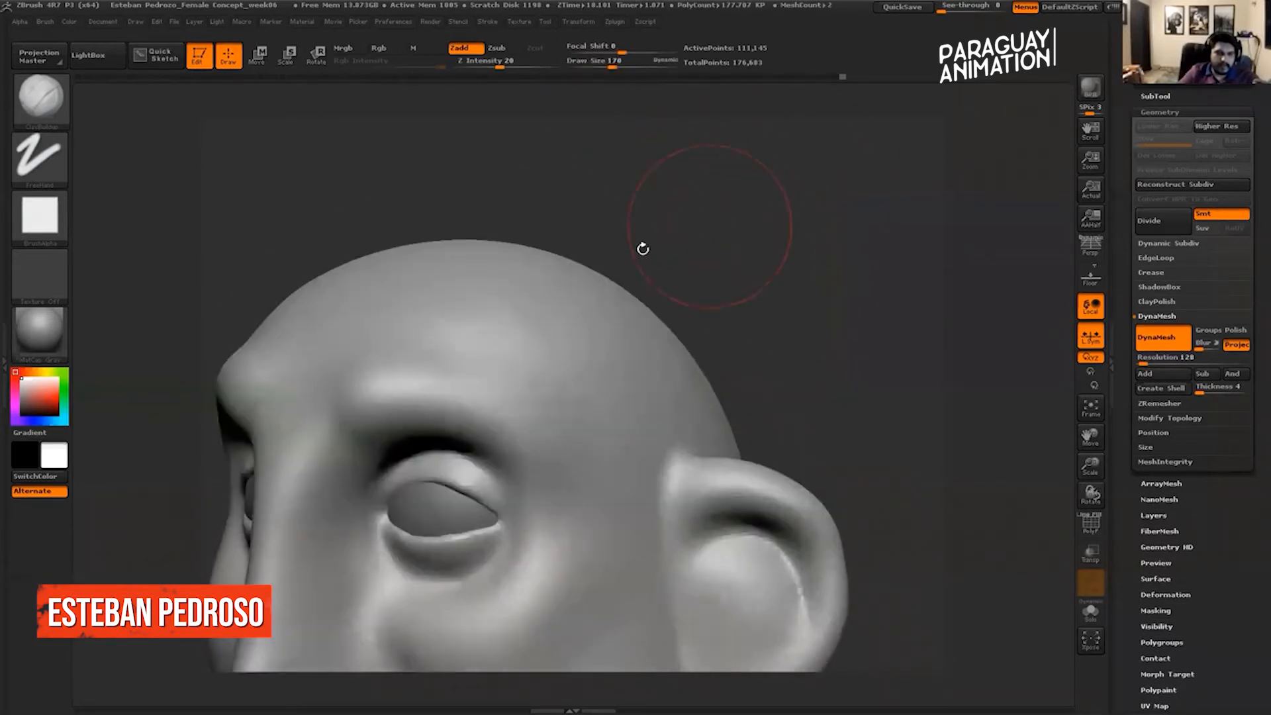
key(ctrl+z)
key(ctrl+z)
Set the brush's focal shift to -10, reduce its draw size, and add clay to the side of the forehead.
drag(610, 53, 592, 69)
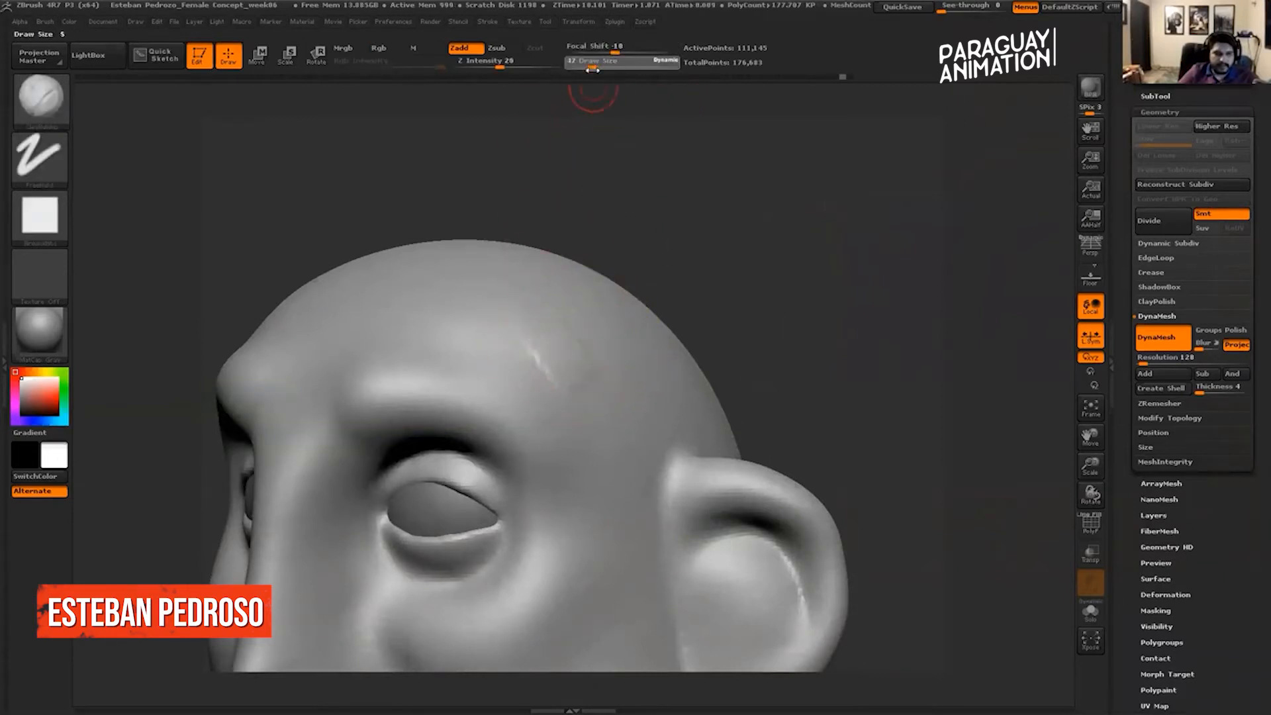
drag(685, 275, 615, 282)
mouse_move(772, 176)
mouse_down()
mouse_move(826, 173)
mouse_move(839, 188)
mouse_move(735, 261)
mouse_move(744, 281)
mouse_move(828, 235)
mouse_move(725, 233)
mouse_move(870, 213)
mouse_up()
Update the head's DynaMesh to redistribute the polygons over the sculpted brows and ears.
drag(748, 231, 808, 239)
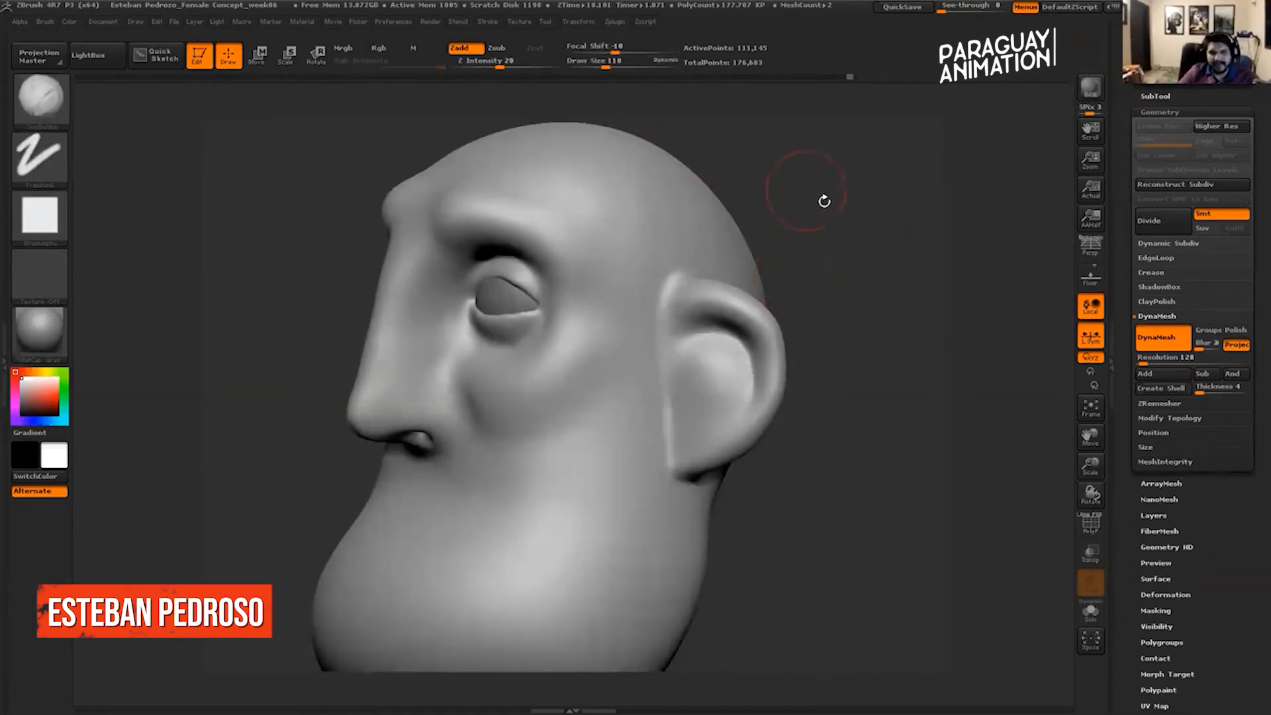
mouse_move(811, 224)
mouse_down()
mouse_move(846, 218)
mouse_move(827, 216)
mouse_up()
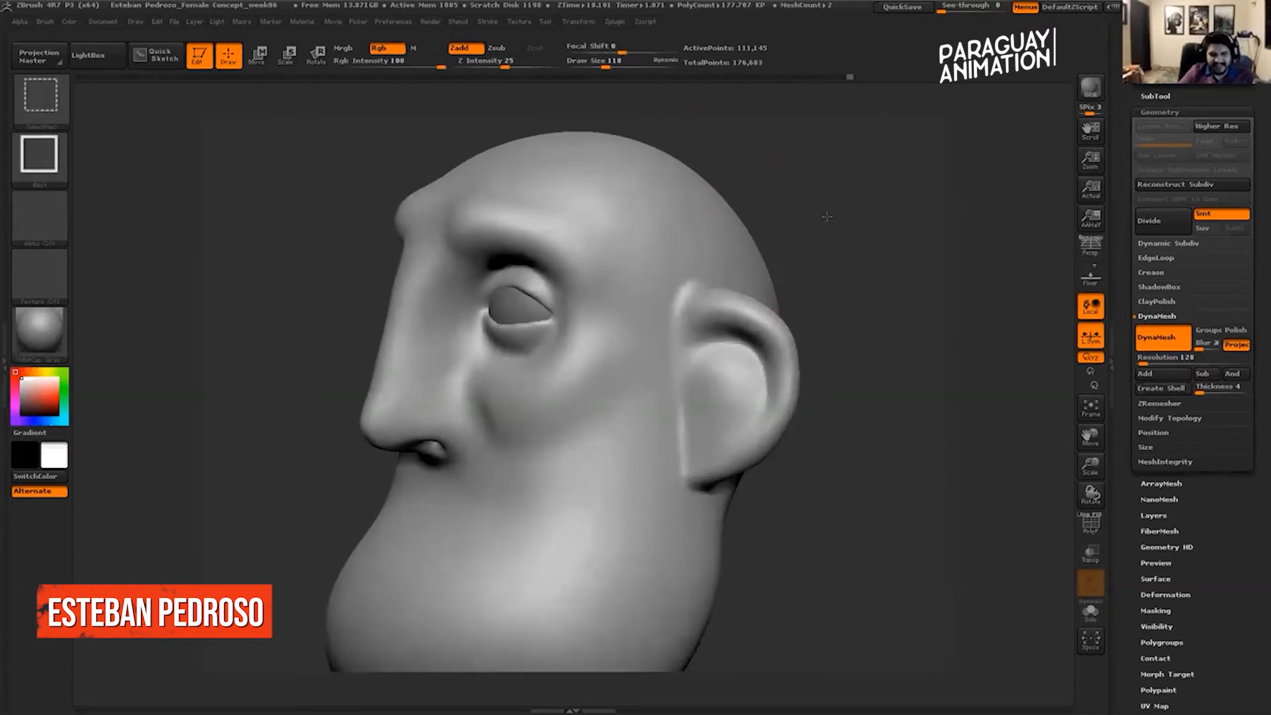
shift+drag(835, 229, 843, 235)
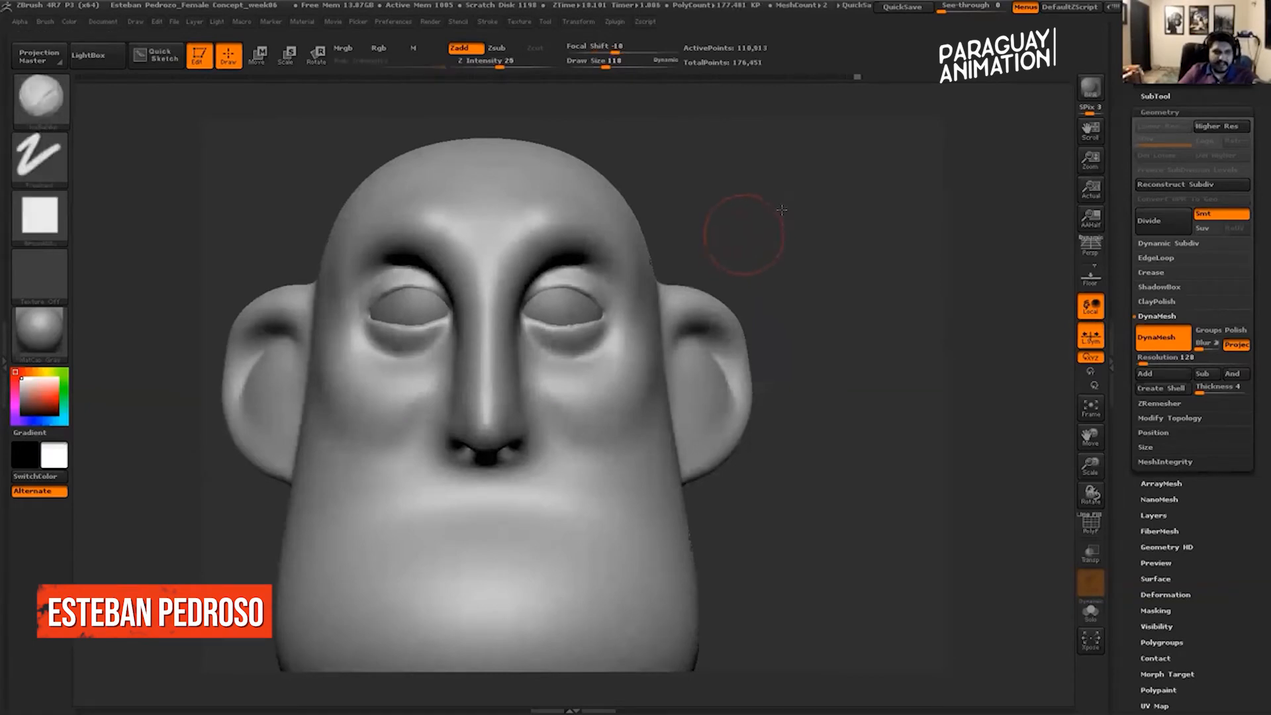
drag(785, 210, 755, 202)
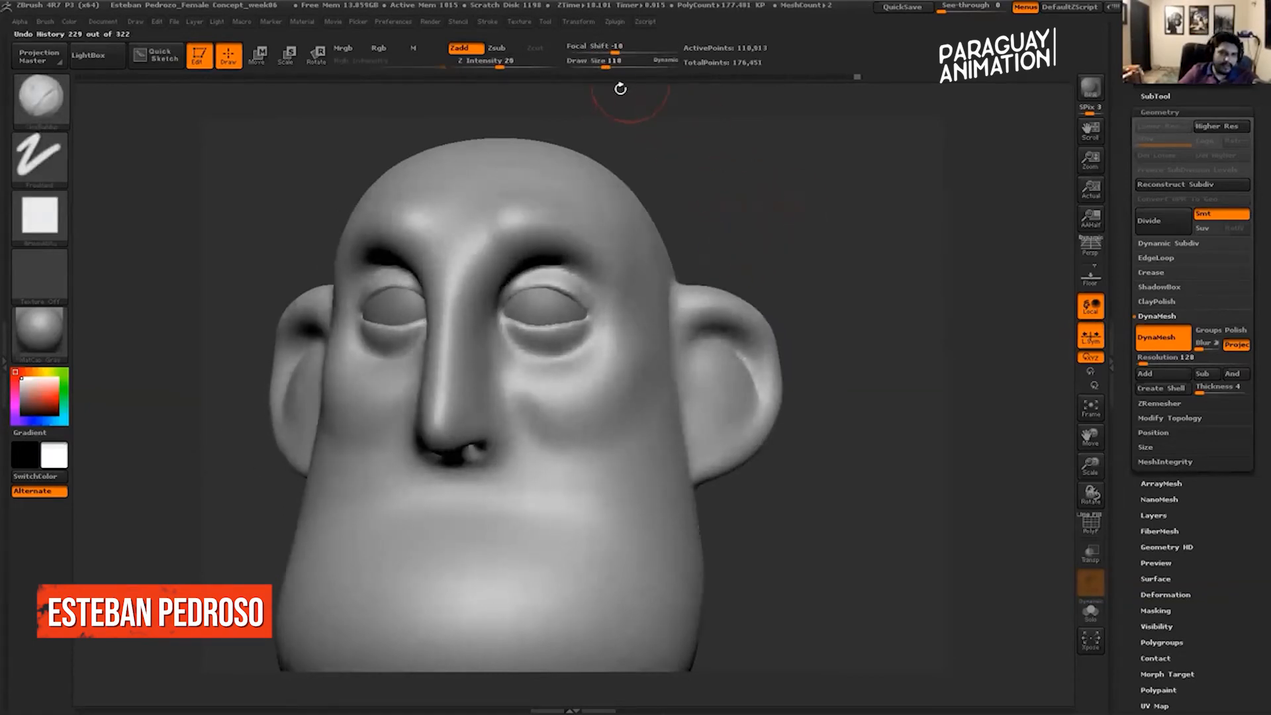
Smooth the surface between the nose bridge and the inner corner of the eye.
drag(783, 220, 658, 108)
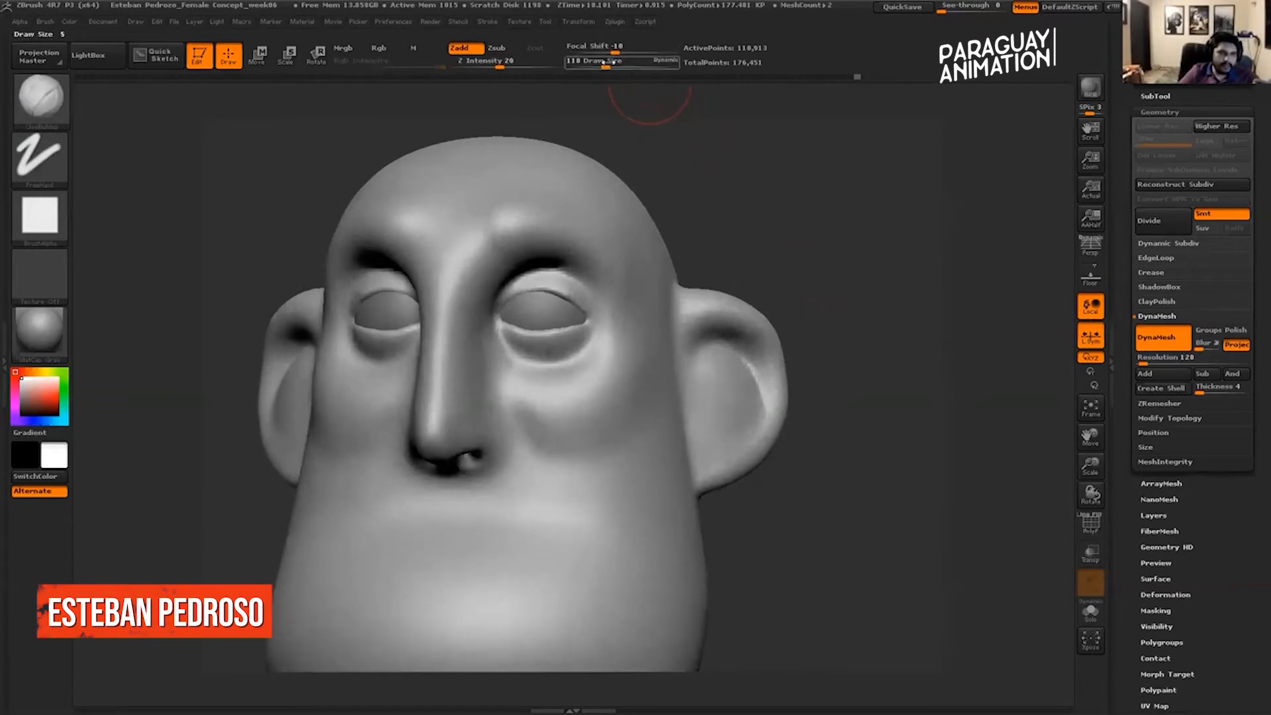
mouse_move(747, 158)
mouse_down()
mouse_move(821, 187)
mouse_move(808, 185)
mouse_move(811, 219)
mouse_up()
drag(811, 218, 788, 215)
shift+drag(525, 318, 549, 335)
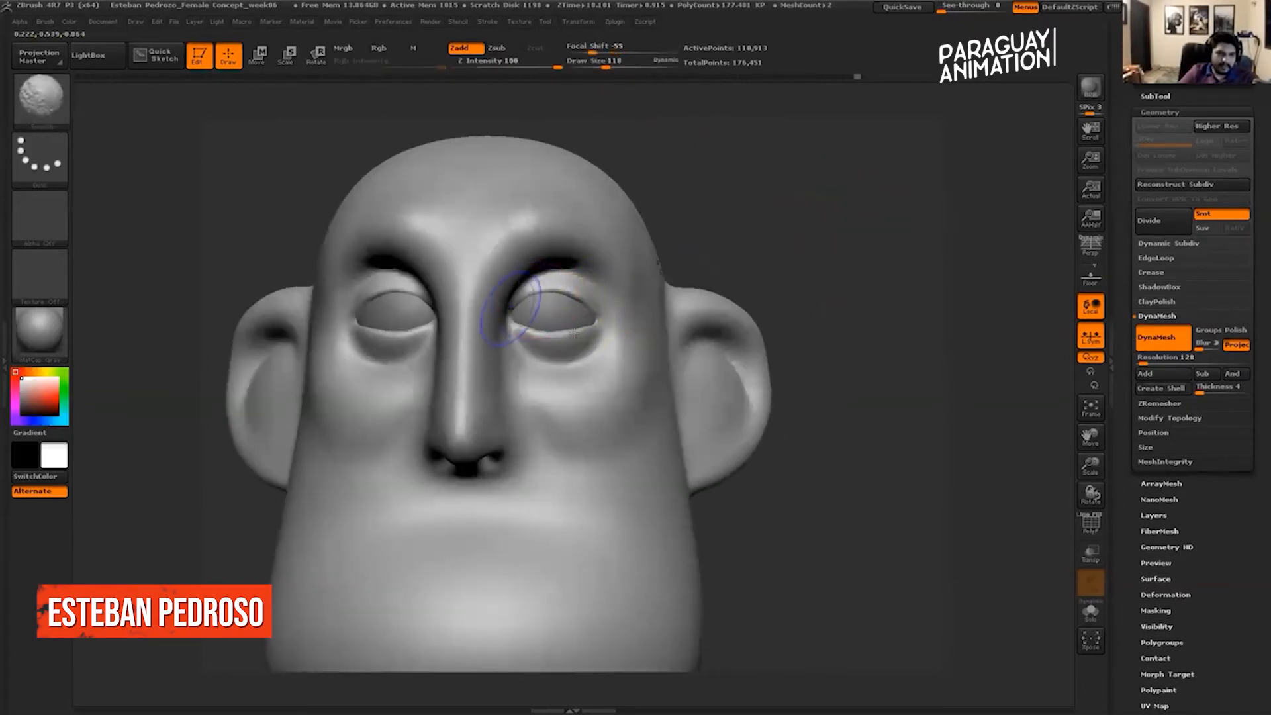
mouse_move(879, 214)
alt+mouse_down()
mouse_move(855, 203)
mouse_move(927, 208)
mouse_move(732, 232)
mouse_move(772, 200)
mouse_move(912, 192)
mouse_move(874, 230)
mouse_move(821, 199)
alt+mouse_up()
mouse_move(821, 199)
mouse_down()
mouse_move(743, 139)
mouse_move(714, 20)
mouse_up()
Set the brush's draw size to 186 and add clay to the upper lip area below the nose.
drag(604, 61, 614, 62)
drag(814, 278, 752, 286)
mouse_move(568, 419)
mouse_down()
mouse_move(554, 429)
mouse_move(523, 408)
mouse_move(570, 415)
mouse_move(577, 437)
mouse_move(558, 422)
mouse_up()
mouse_move(686, 361)
mouse_down()
mouse_move(747, 327)
mouse_move(761, 337)
mouse_move(696, 351)
mouse_up()
mouse_move(573, 373)
mouse_down()
mouse_move(534, 371)
mouse_move(588, 372)
mouse_up()
mouse_move(682, 363)
mouse_down()
mouse_move(575, 359)
mouse_move(717, 281)
mouse_up()
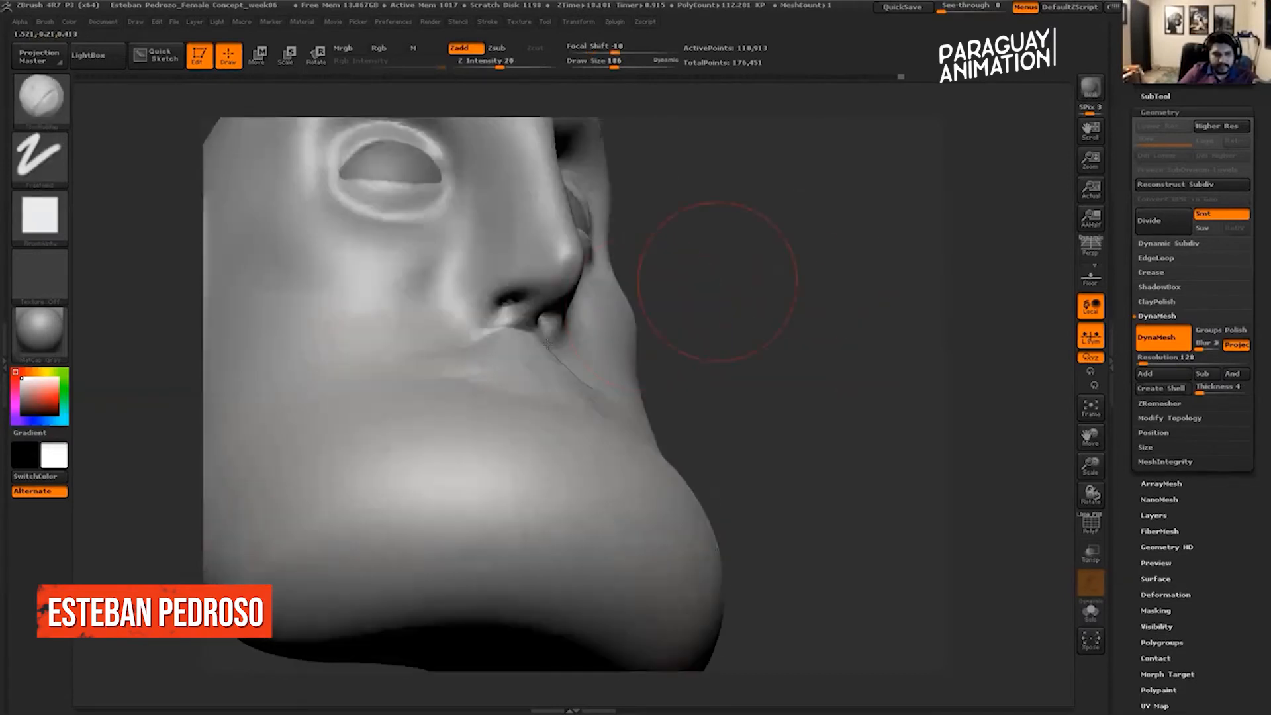
Smooth the new clay under the nose and refine the centre of the upper lip area.
key(shift)
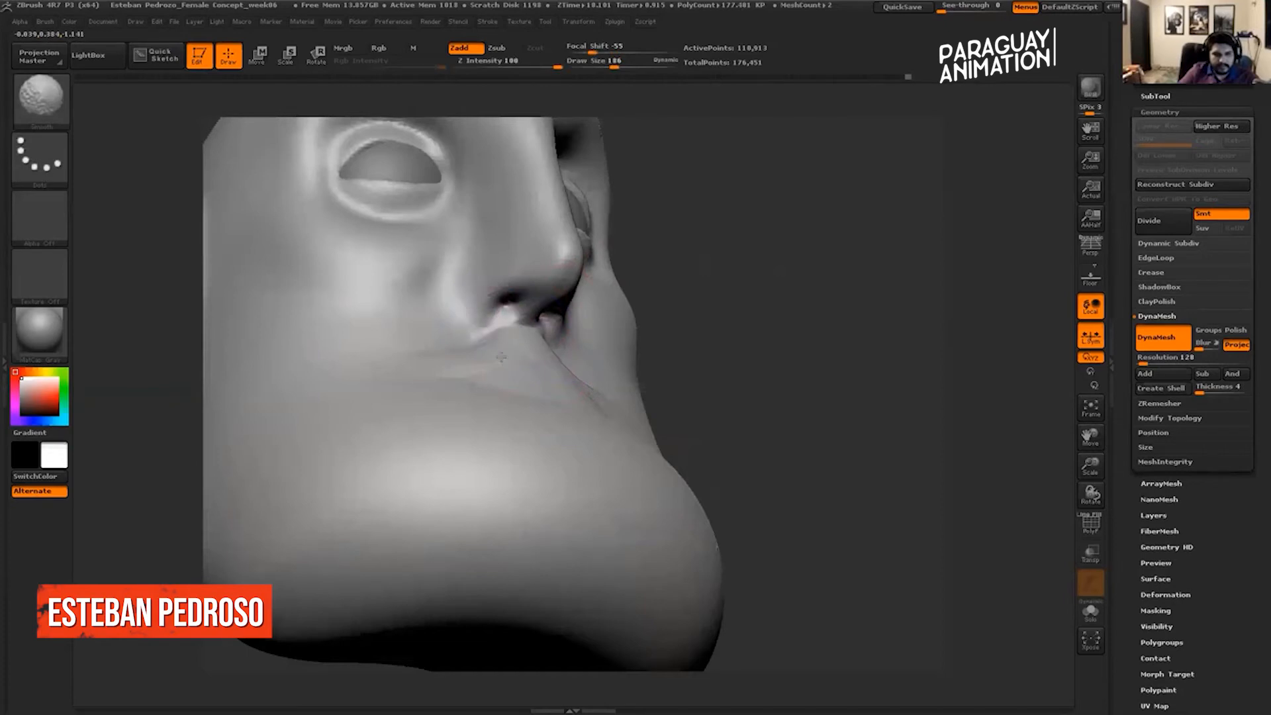
mouse_move(813, 283)
shift+mouse_down()
mouse_move(888, 300)
mouse_move(758, 273)
mouse_move(811, 275)
mouse_move(878, 320)
mouse_move(822, 304)
shift+mouse_up()
mouse_move(547, 364)
mouse_down()
mouse_move(521, 396)
mouse_move(552, 331)
mouse_up()
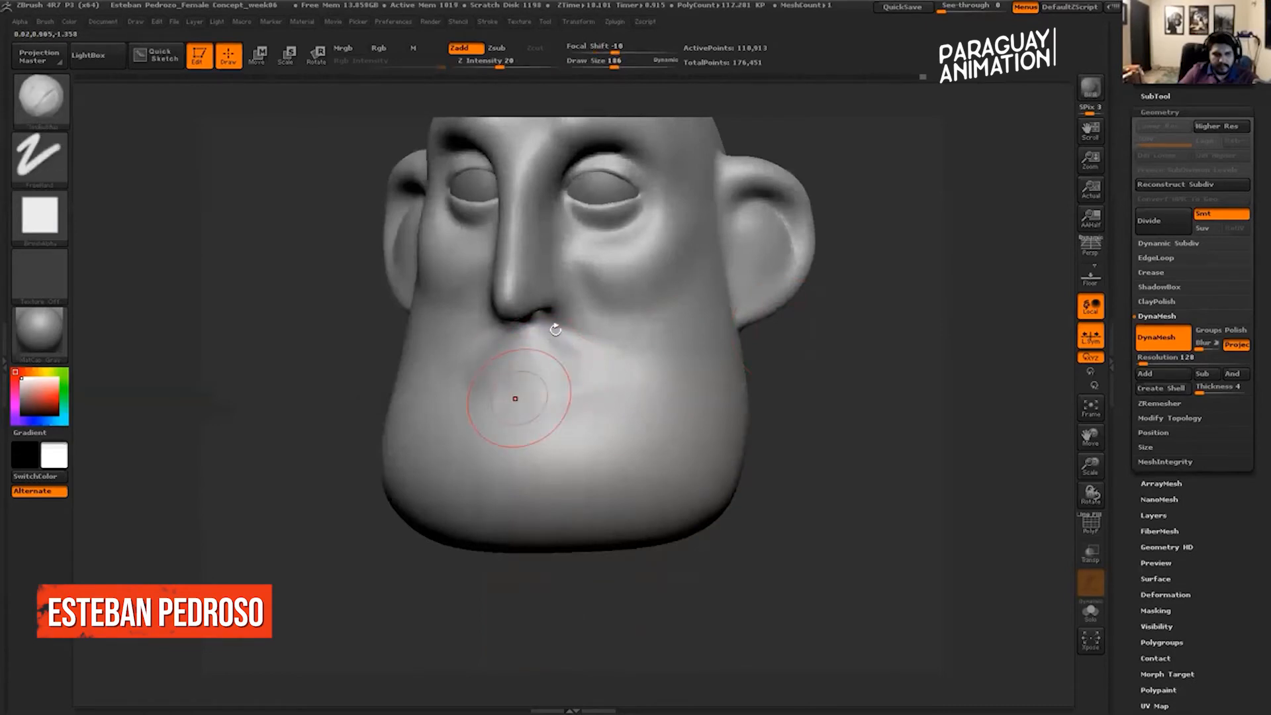
drag(795, 331, 907, 329)
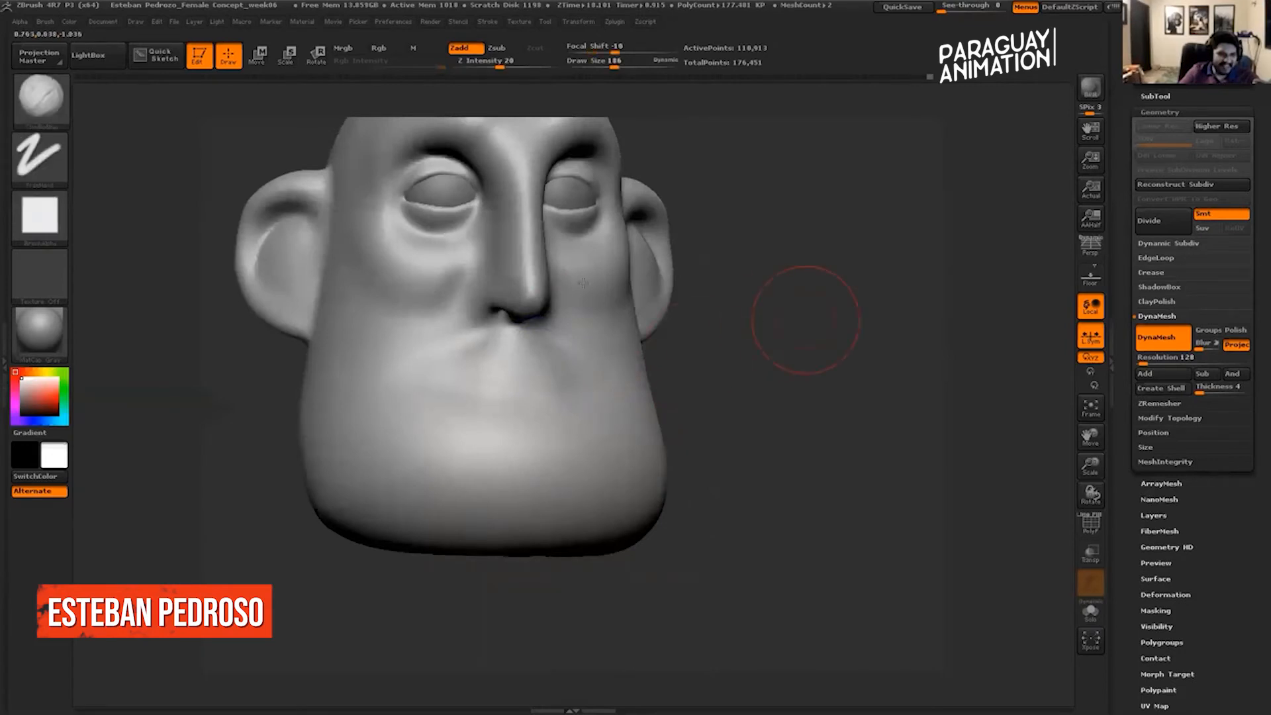
drag(806, 320, 695, 320)
Sculpt the fold running from the side of the nose down the cheek and smooth it.
mouse_move(591, 281)
mouse_down()
mouse_move(619, 339)
mouse_move(610, 335)
mouse_up()
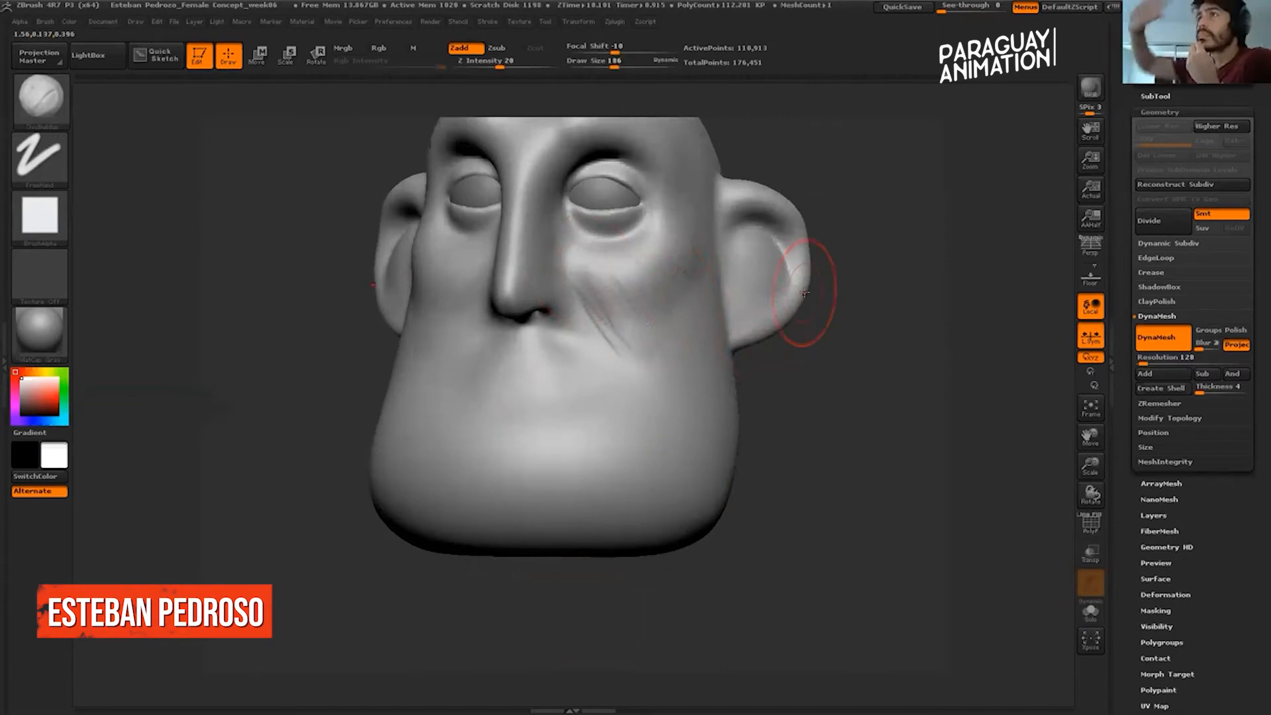
shift+drag(589, 285, 616, 338)
alt+drag(867, 396, 861, 337)
drag(921, 394, 960, 396)
alt+drag(845, 388, 851, 447)
drag(884, 377, 823, 371)
Define the cheekbone with diagonal strokes from in front of the ear and across the cheek, and smooth them.
drag(716, 211, 659, 281)
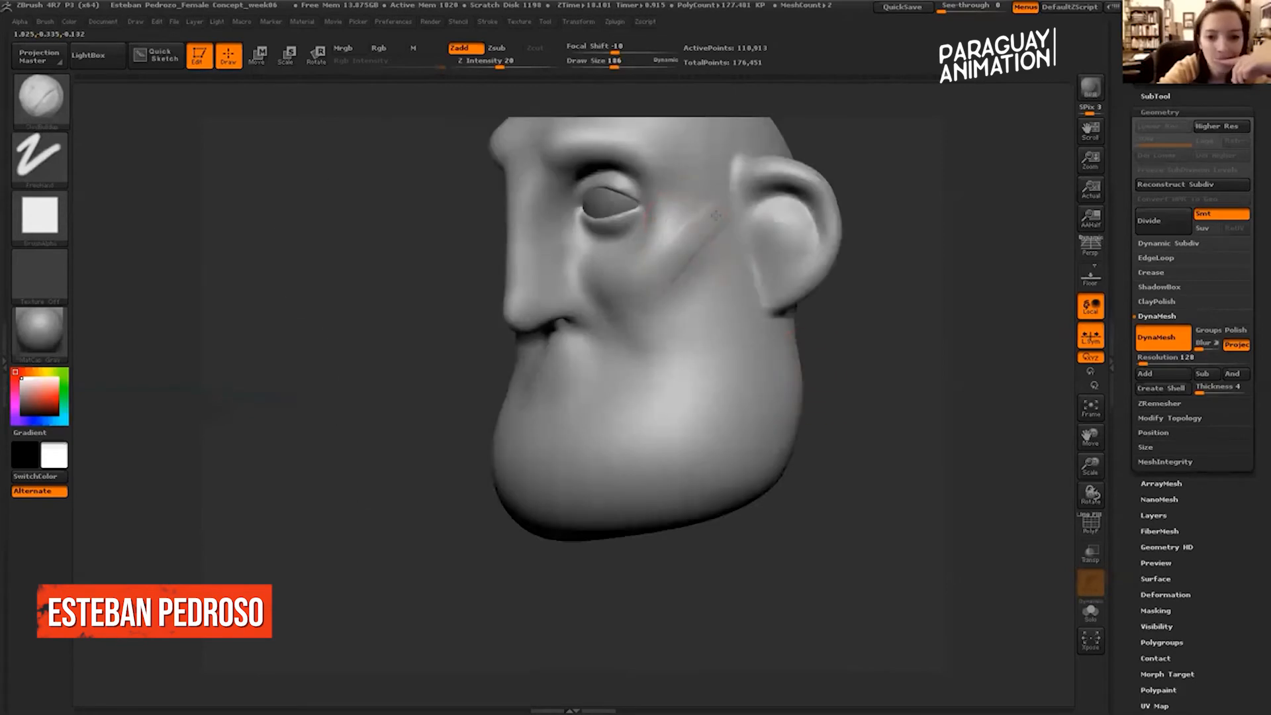
drag(719, 222, 668, 291)
drag(609, 285, 667, 357)
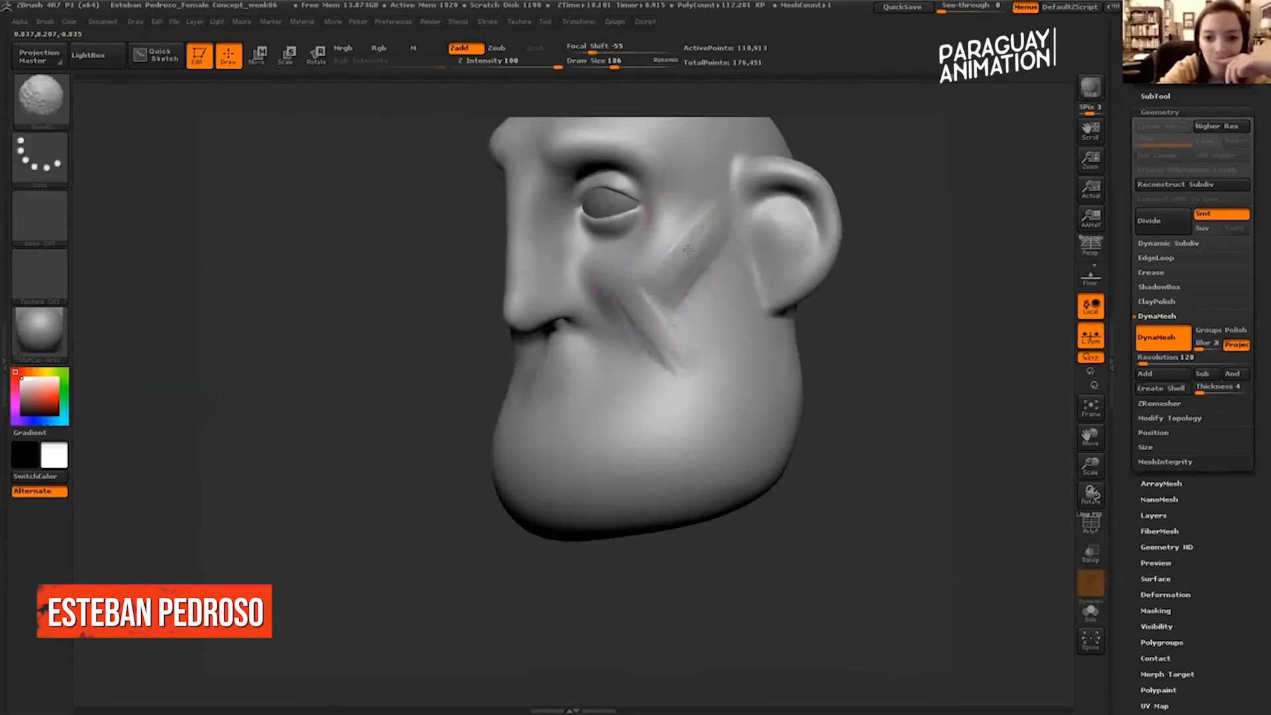
shift+drag(970, 222, 878, 199)
drag(878, 254, 901, 308)
drag(566, 327, 612, 319)
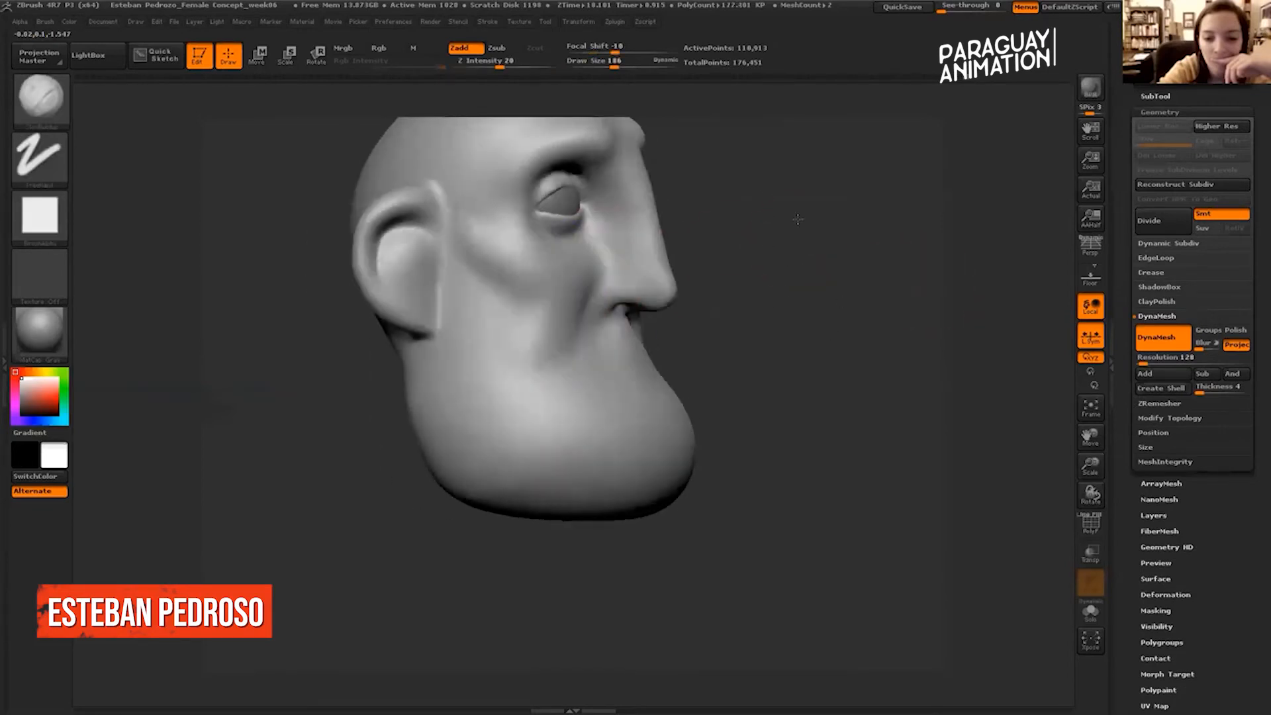
drag(842, 301, 892, 218)
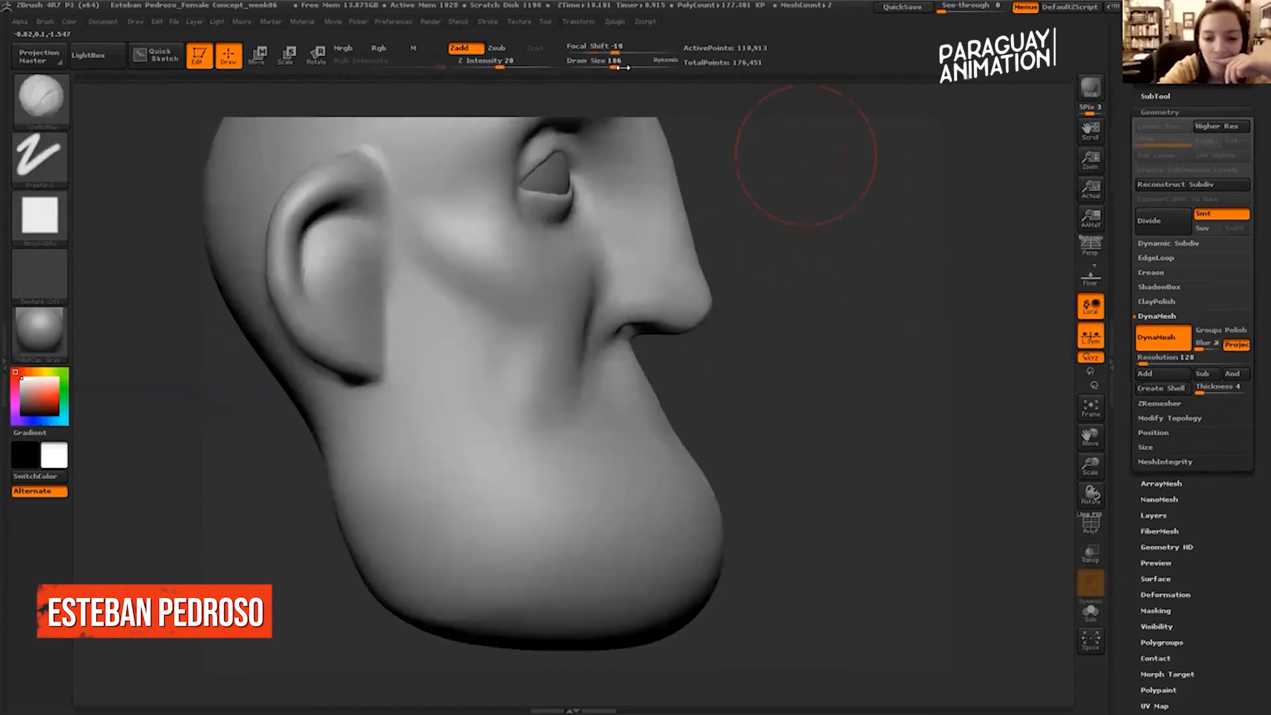
Reduce the brush's draw size to 126, build up the wing of the nostril and smooth it.
drag(623, 68, 616, 67)
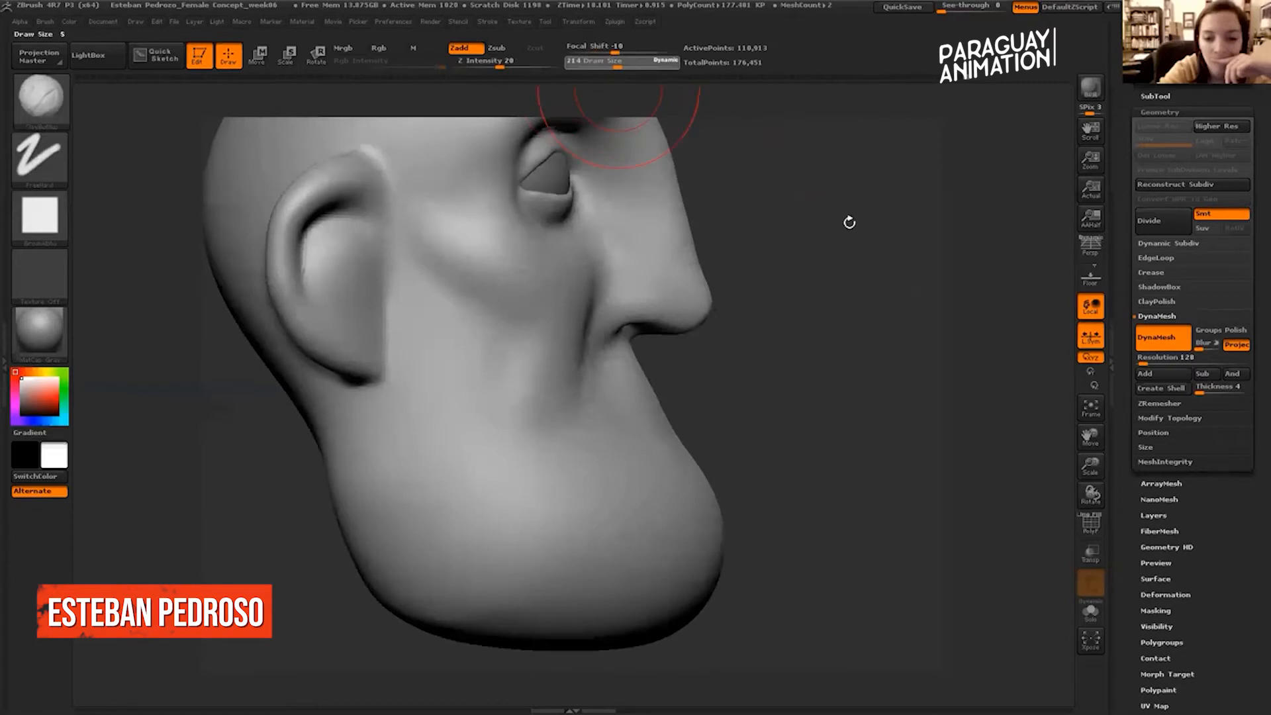
drag(888, 198, 858, 211)
alt+drag(858, 210, 854, 258)
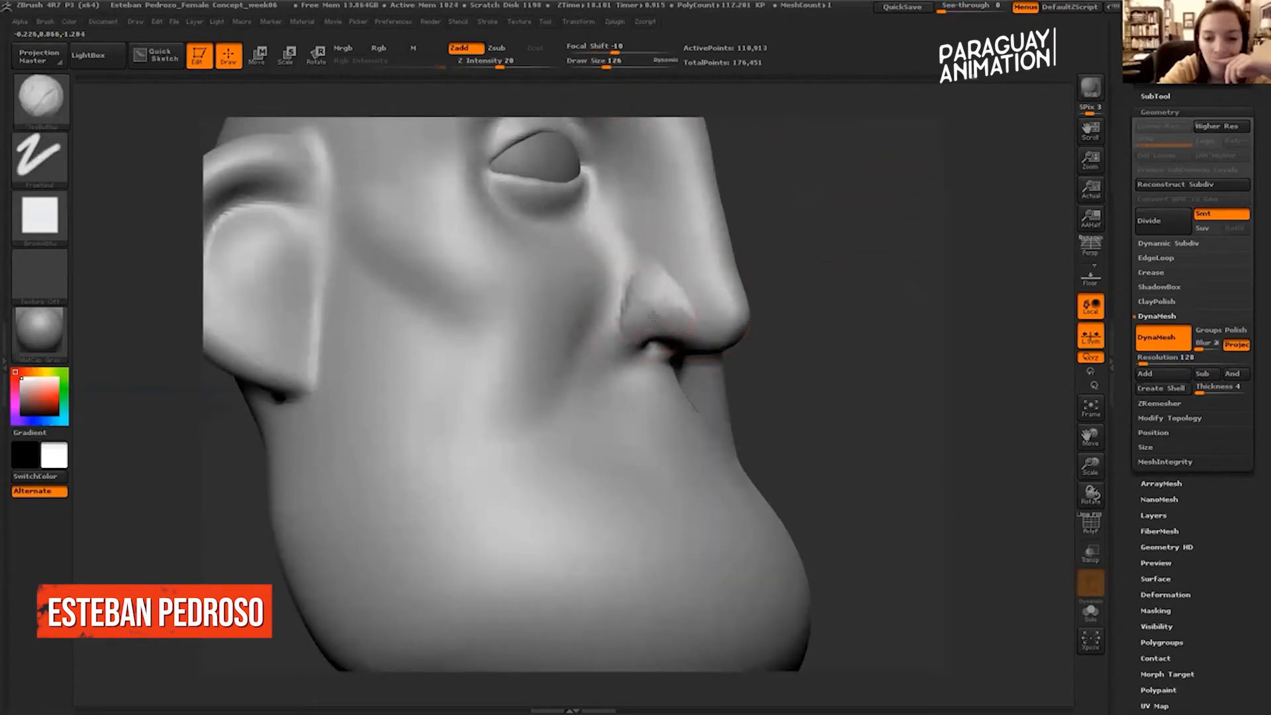
mouse_move(646, 288)
shift+mouse_down()
mouse_move(673, 318)
mouse_move(682, 302)
shift+mouse_up()
mouse_move(880, 193)
alt+mouse_down()
mouse_move(798, 192)
mouse_move(938, 163)
mouse_move(996, 239)
alt+mouse_up()
alt+drag(994, 181, 908, 265)
drag(907, 219, 908, 192)
alt+drag(768, 126, 728, 191)
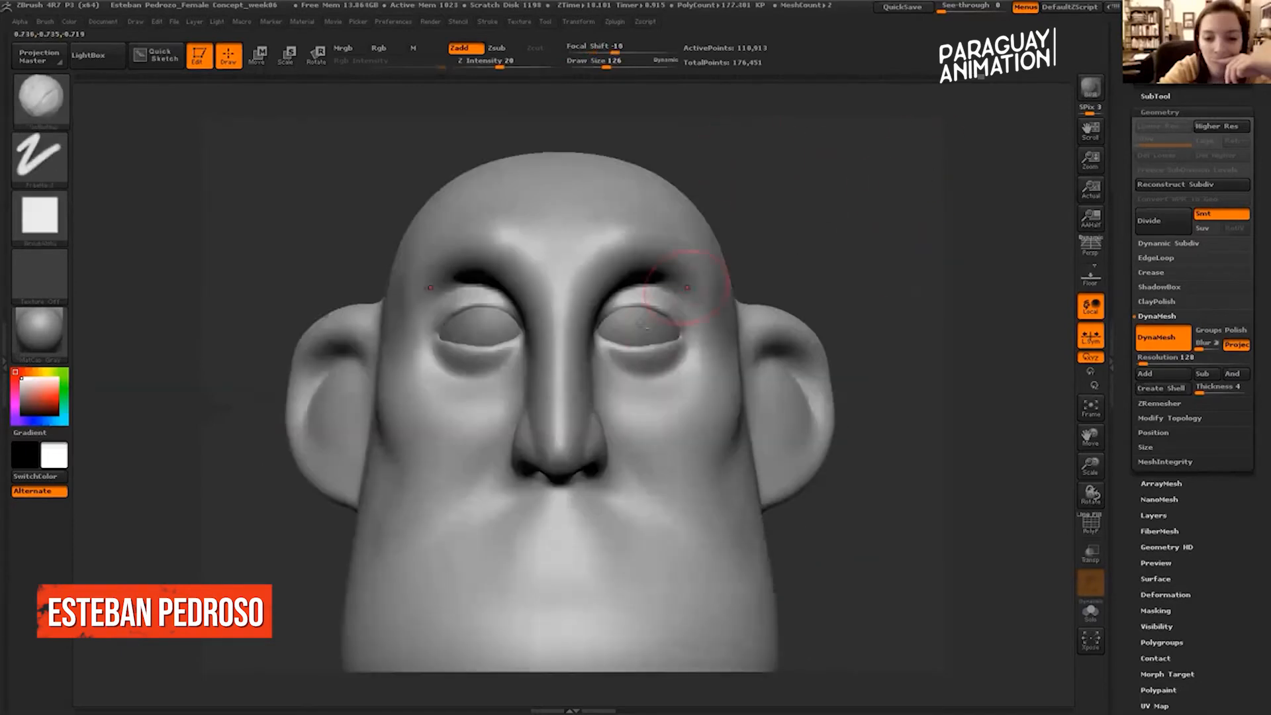
Make the eyeballs the active subtool and face the head from the front.
alt+click(639, 326)
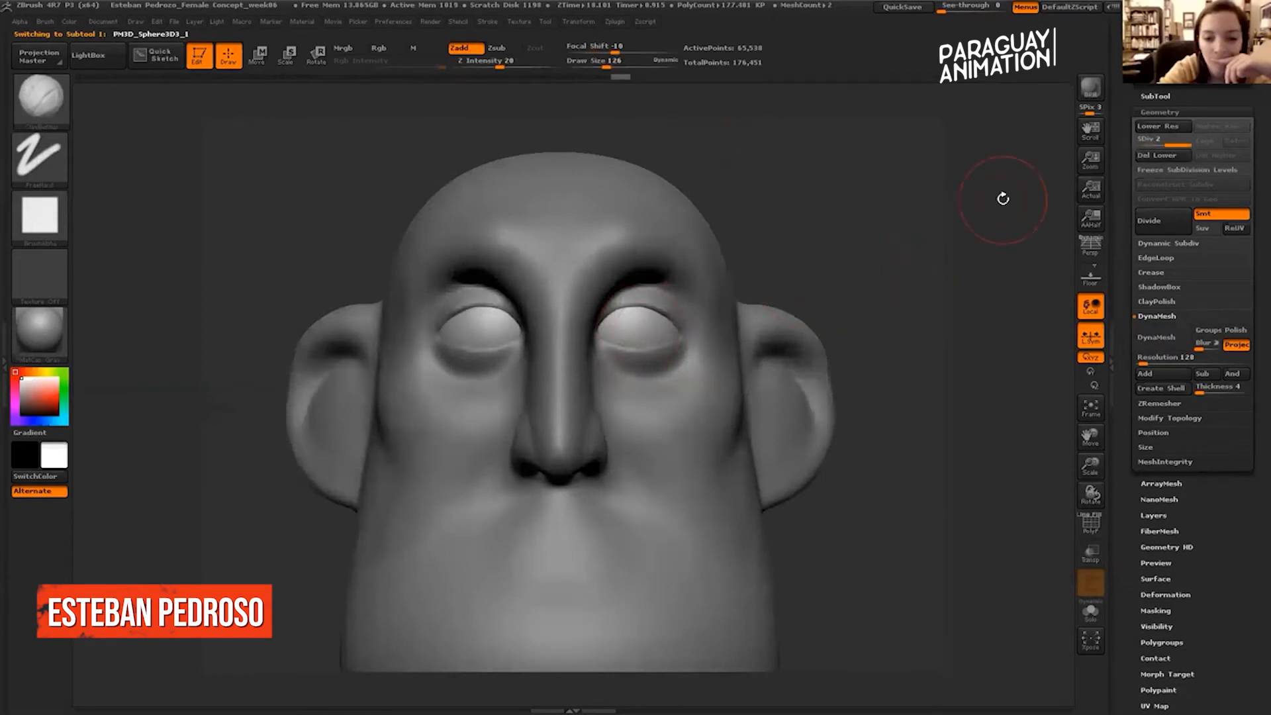
alt+drag(842, 192, 840, 215)
mouse_move(840, 215)
mouse_down()
mouse_move(894, 211)
mouse_move(820, 222)
mouse_up()
shift+drag(466, 197, 771, 174)
drag(771, 173, 836, 202)
alt+drag(836, 202, 867, 255)
mouse_move(861, 245)
mouse_down()
mouse_move(798, 239)
mouse_move(787, 210)
mouse_move(859, 225)
mouse_move(759, 211)
mouse_move(905, 198)
mouse_move(880, 186)
mouse_move(323, 236)
mouse_up()
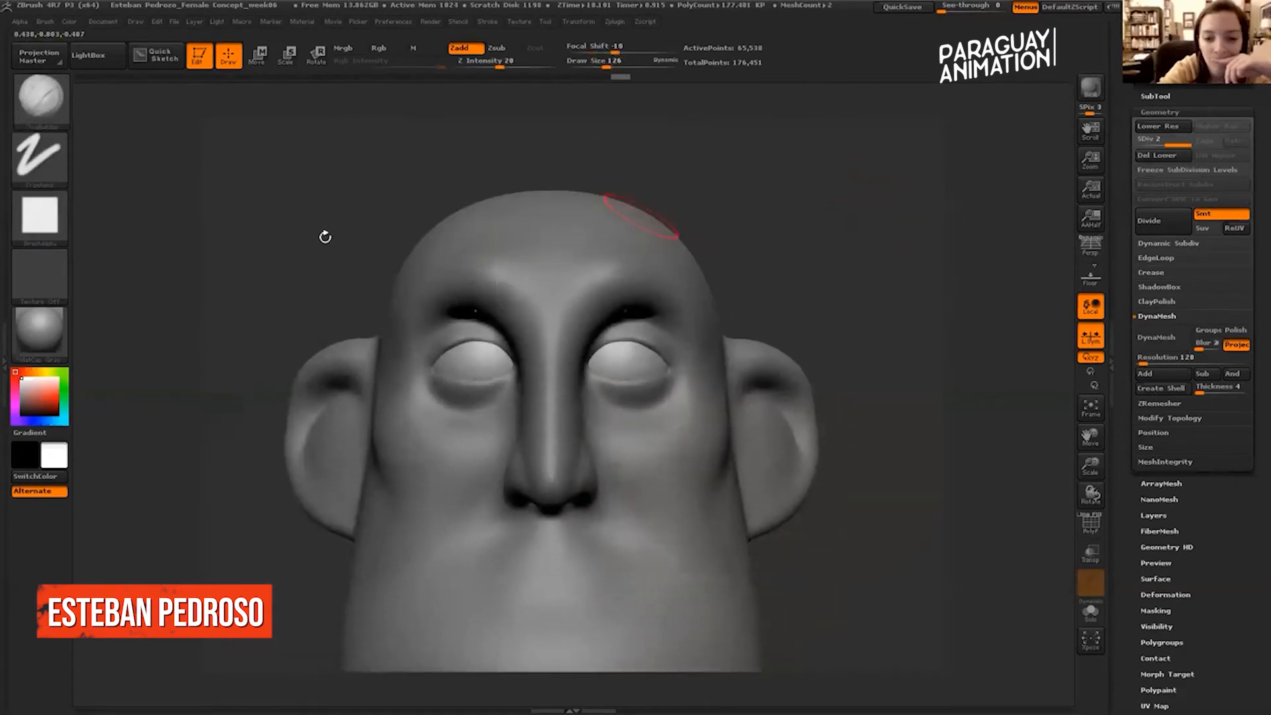
Choose the brown iris texture, add it to Spotlight and close LightBox.
click(520, 22)
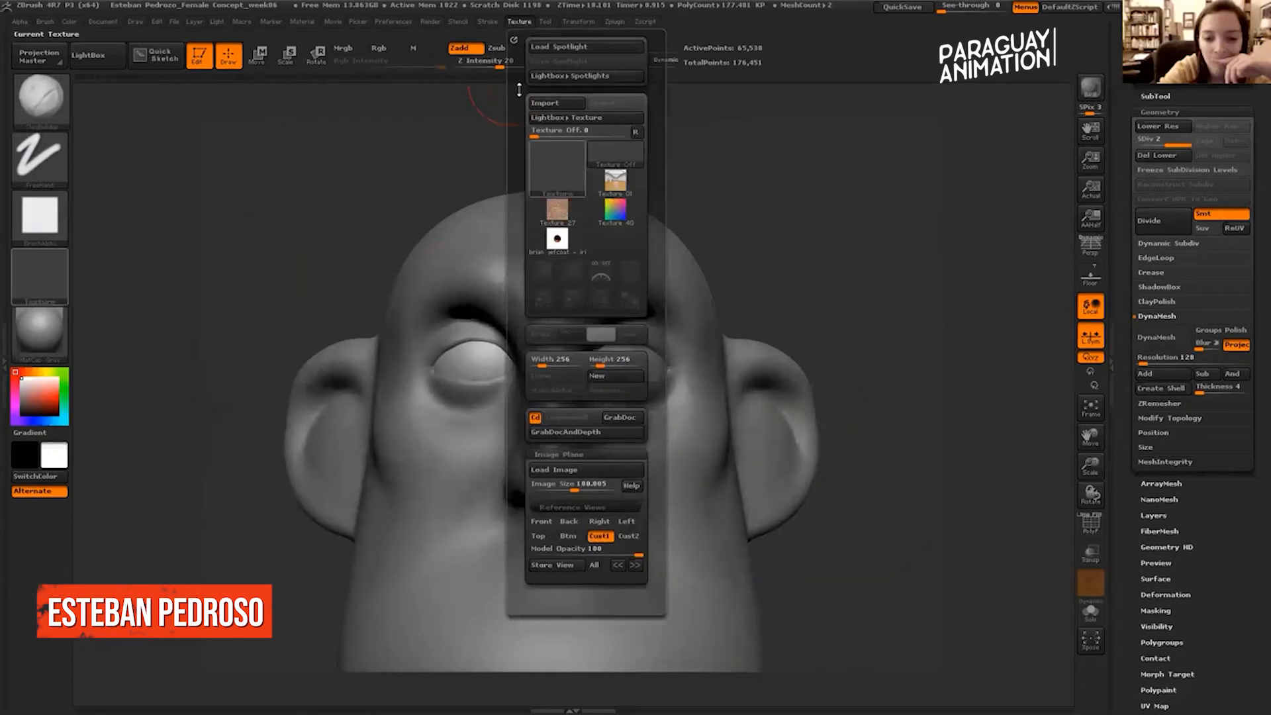
click(524, 25)
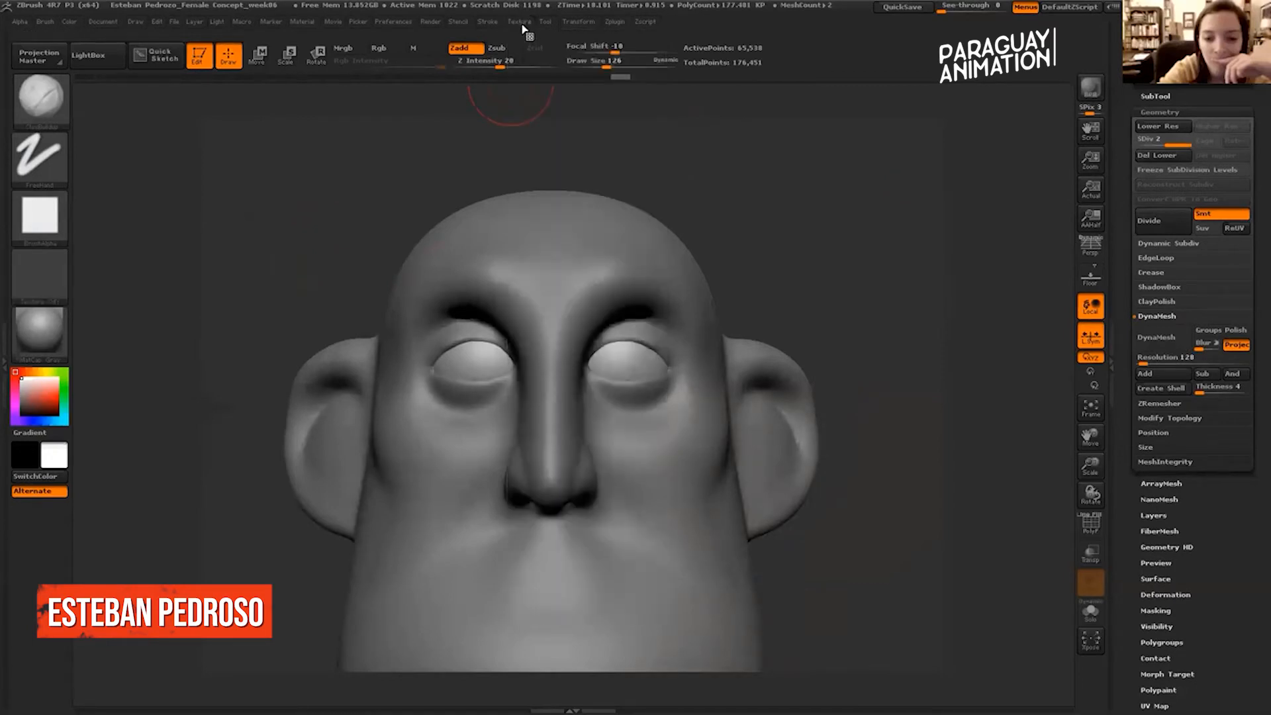
click(527, 25)
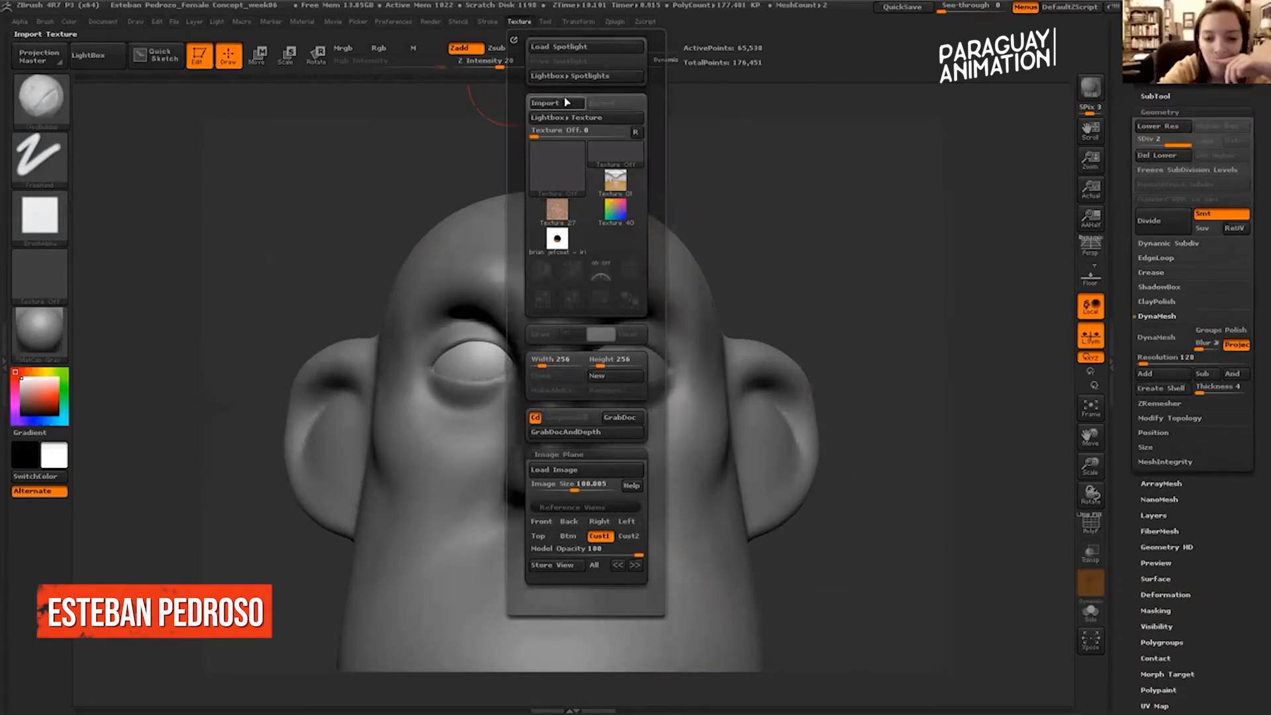
click(555, 240)
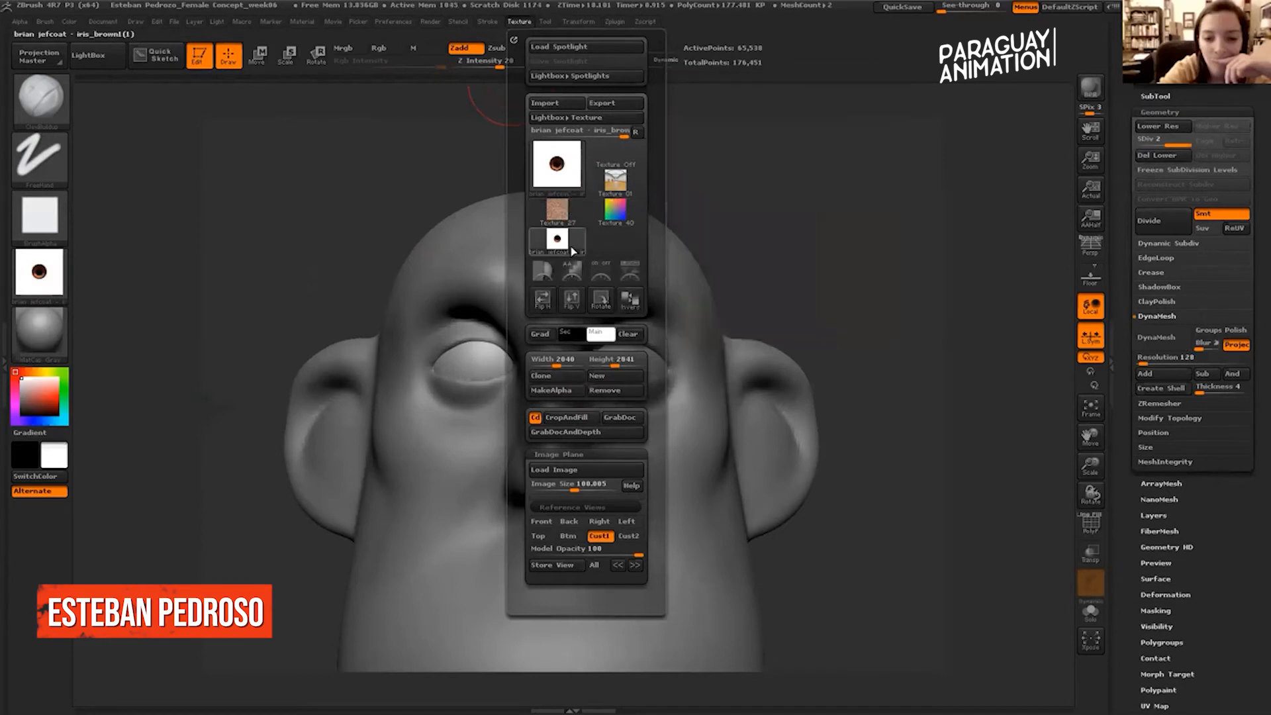
click(573, 180)
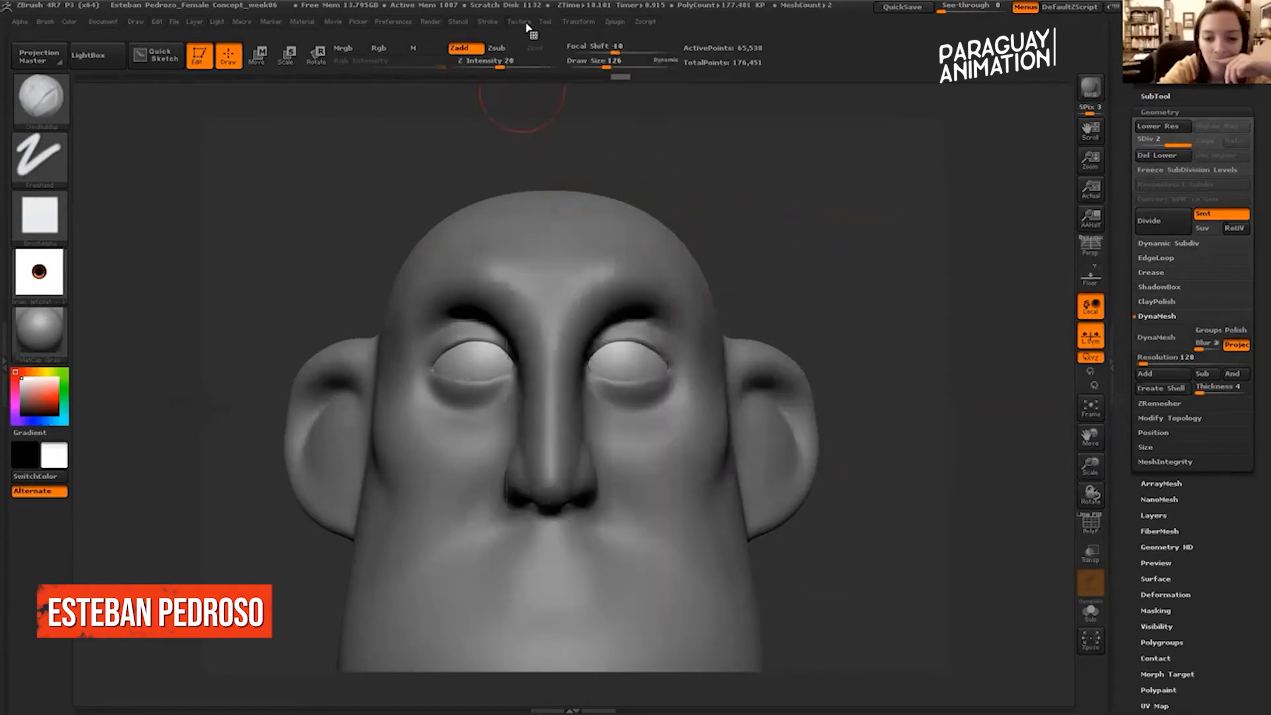
click(526, 24)
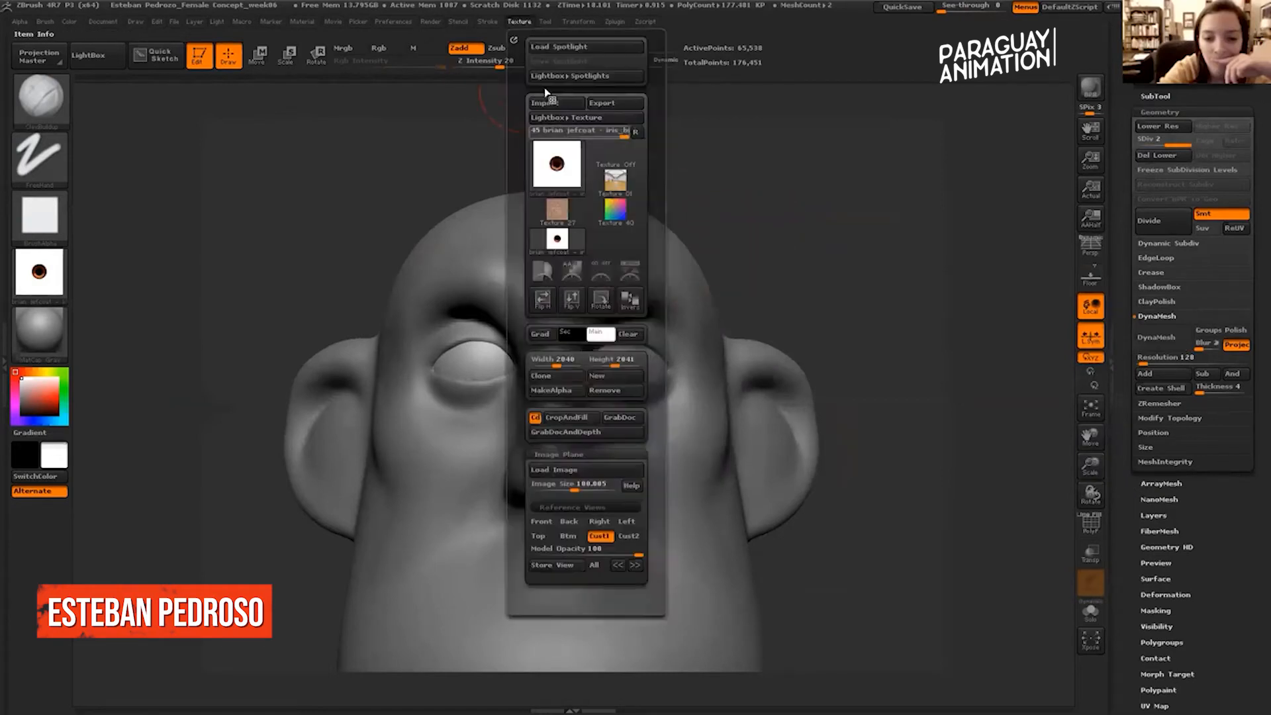
click(637, 271)
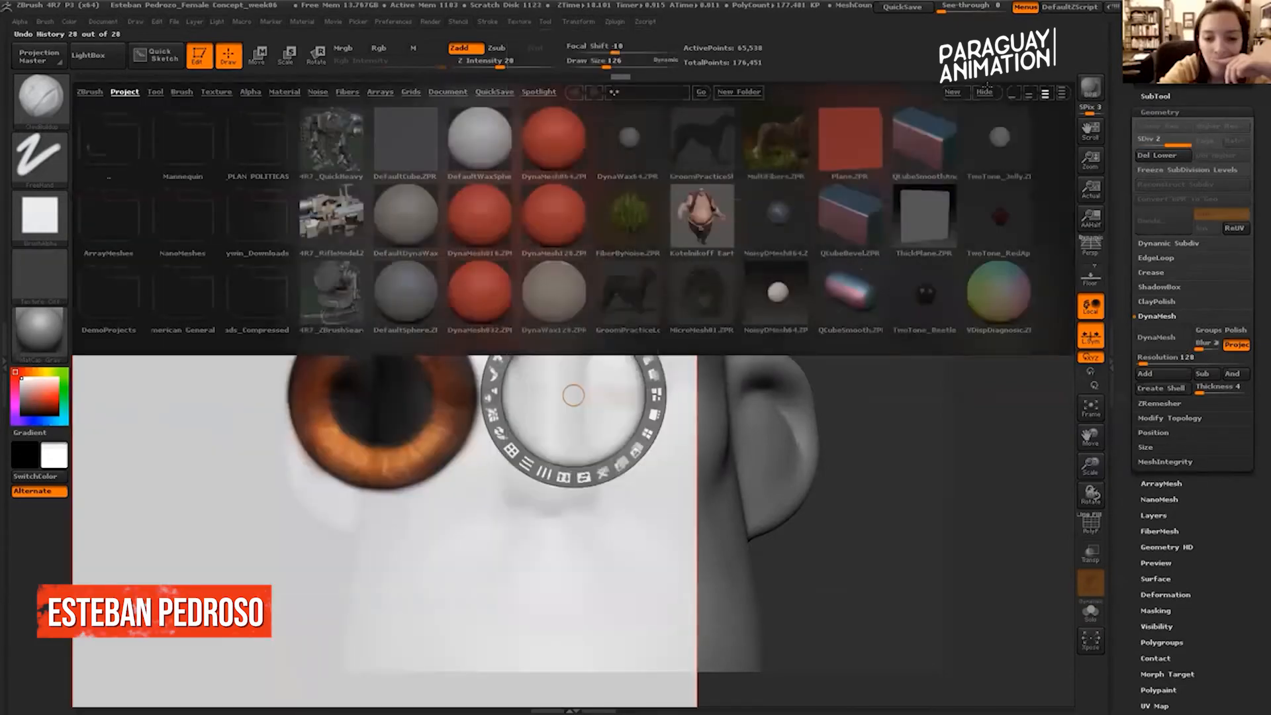
key(comma)
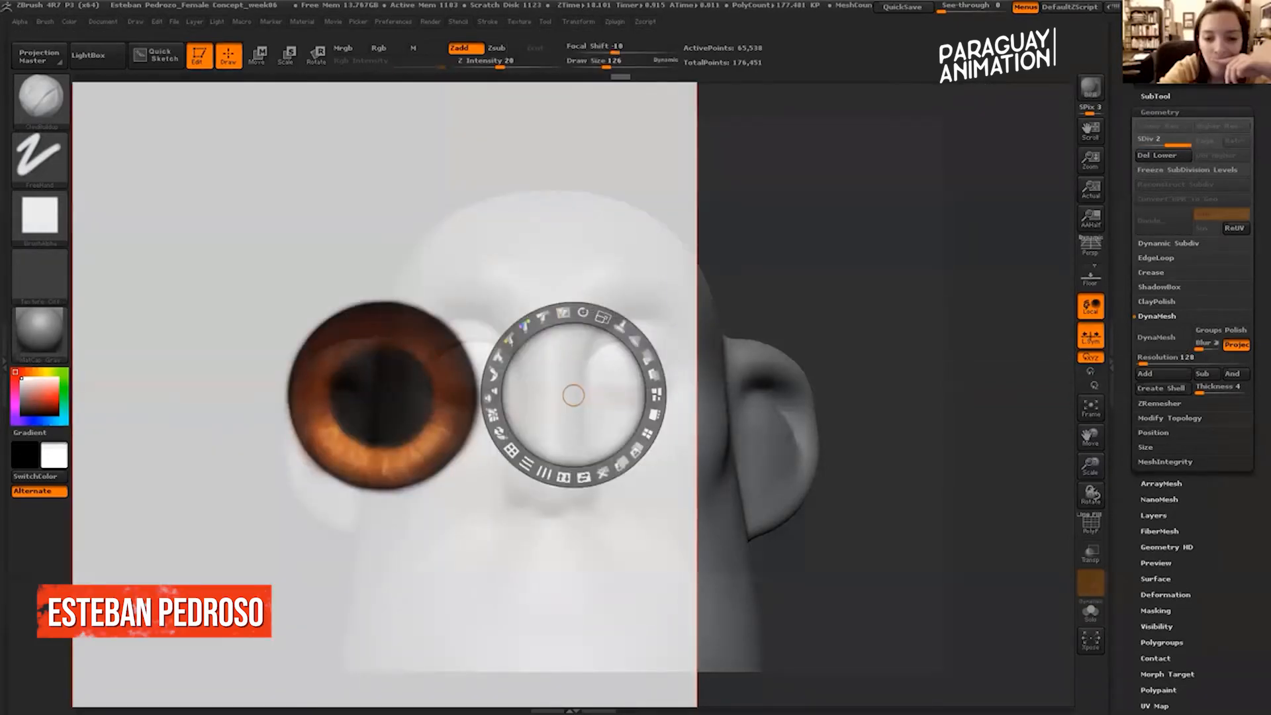
Scale the iris image down in Spotlight to eye size and move it near the eye beside the nose.
drag(603, 317, 546, 330)
drag(585, 291, 555, 287)
drag(555, 341, 576, 368)
drag(575, 289, 533, 285)
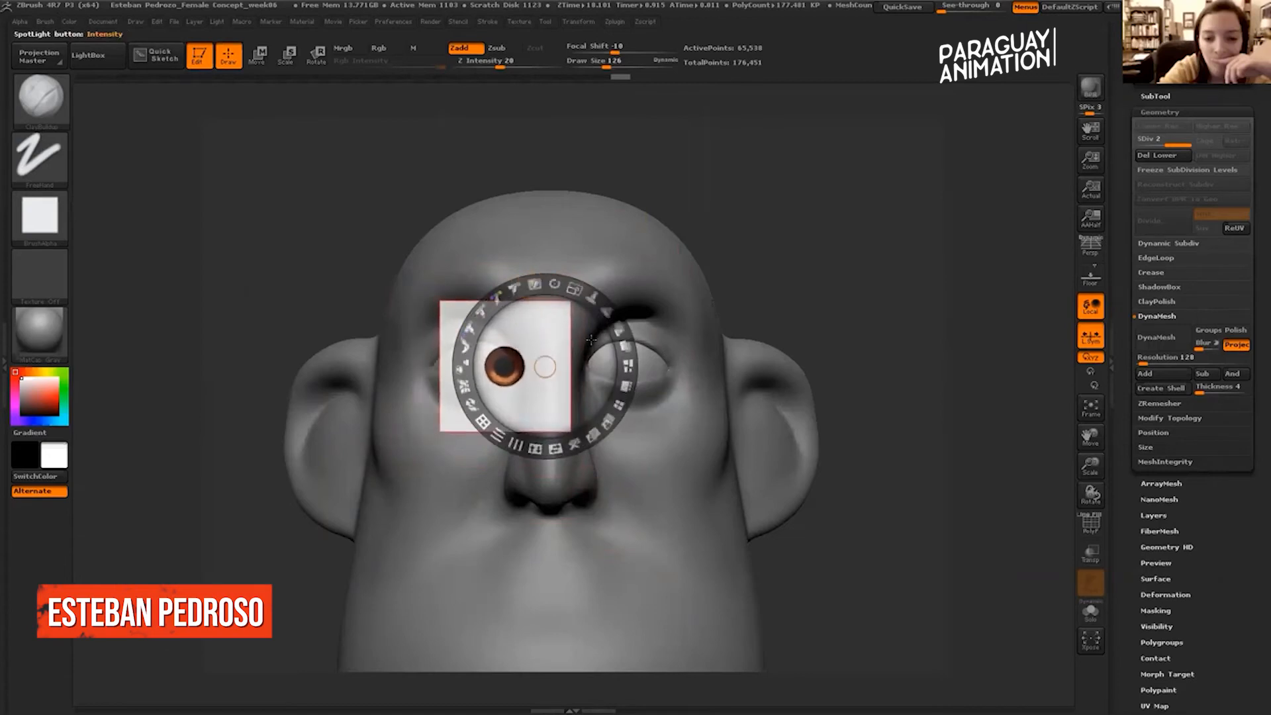
drag(524, 318, 557, 339)
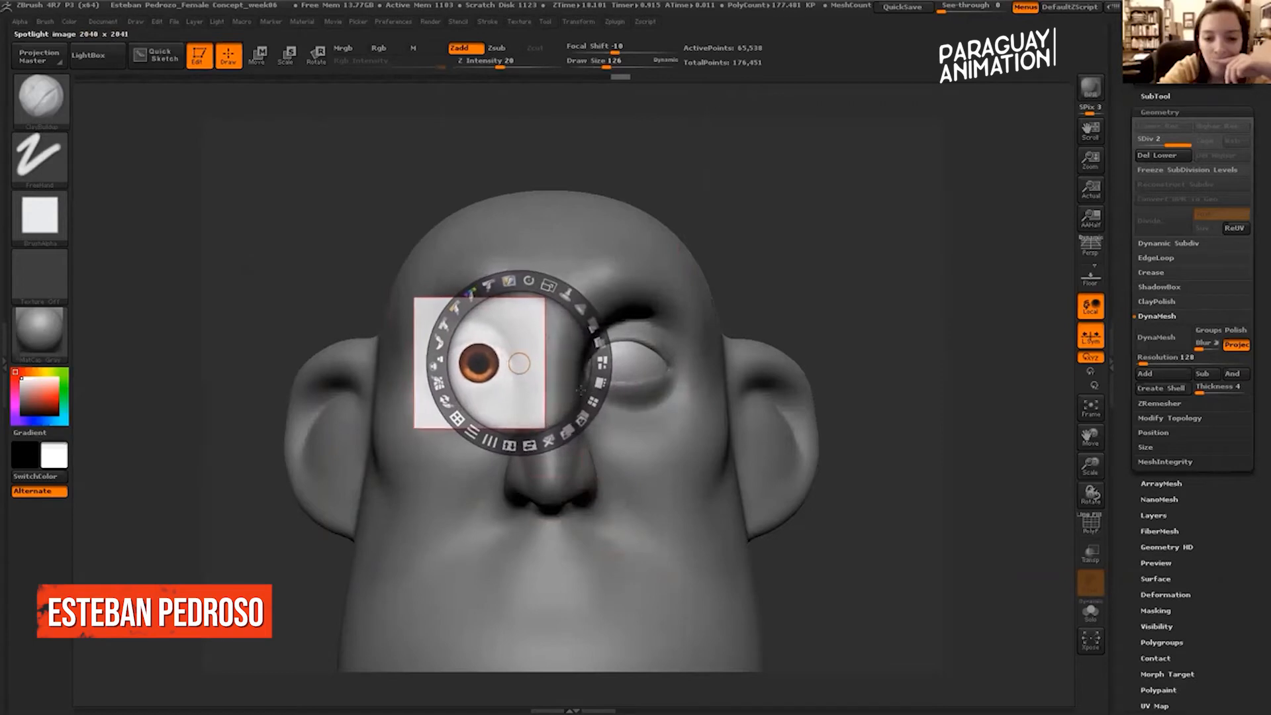
Fine-tune the Spotlight image's position so the iris is centred over the eyeball.
drag(865, 238, 912, 225)
drag(794, 244, 901, 204)
click(465, 339)
click(868, 174)
click(384, 330)
click(785, 252)
drag(484, 362, 481, 345)
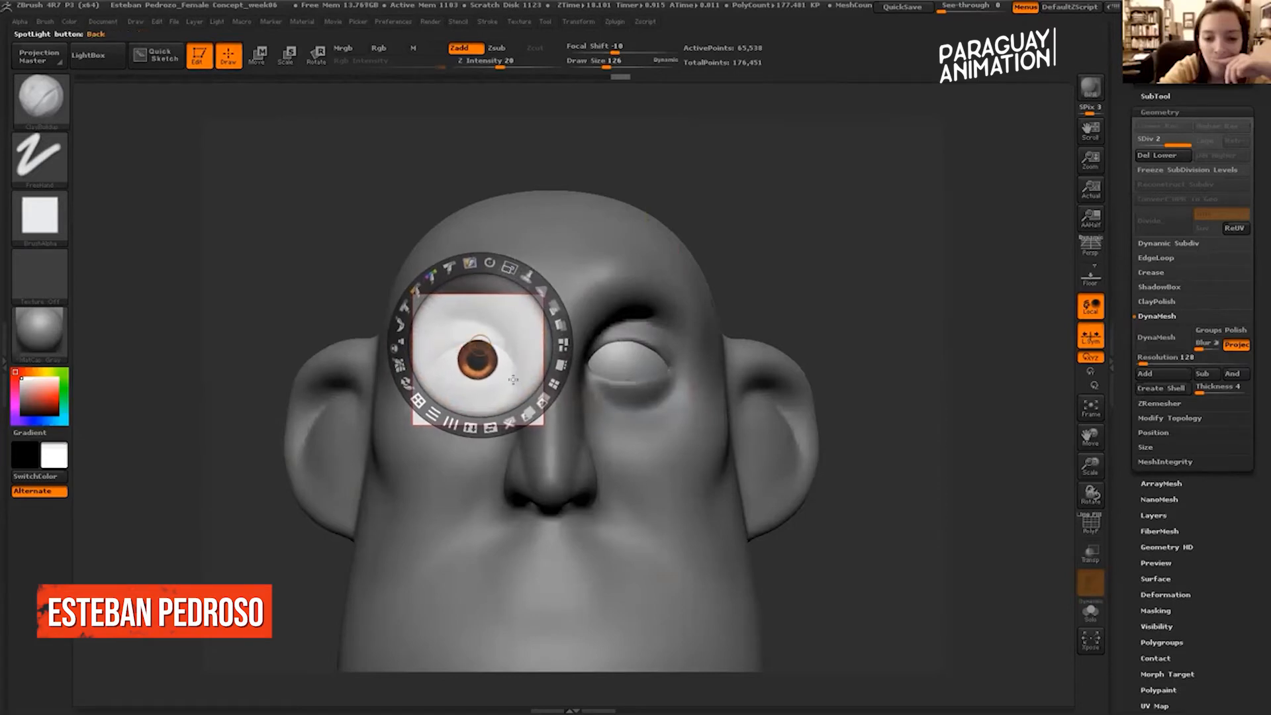
Hide the Spotlight dial, enable Rgb with Zadd off, and paint the iris image onto the eyeballs.
key(z)
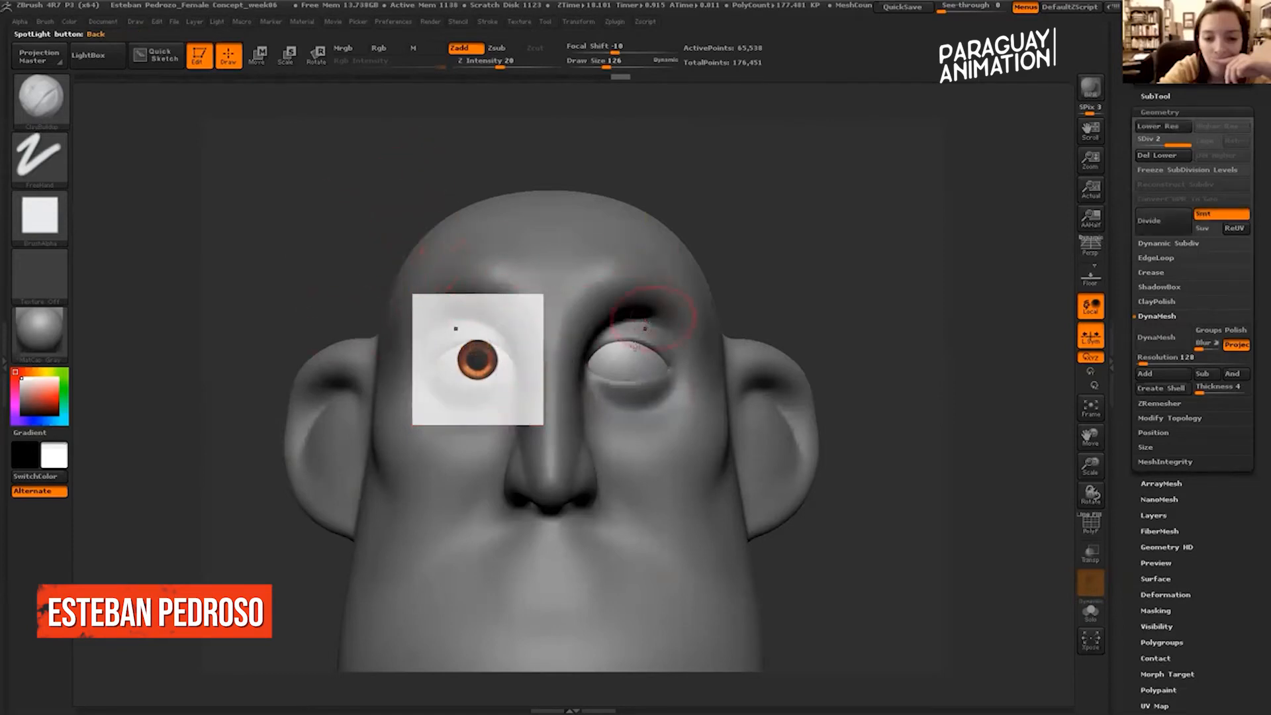
click(381, 48)
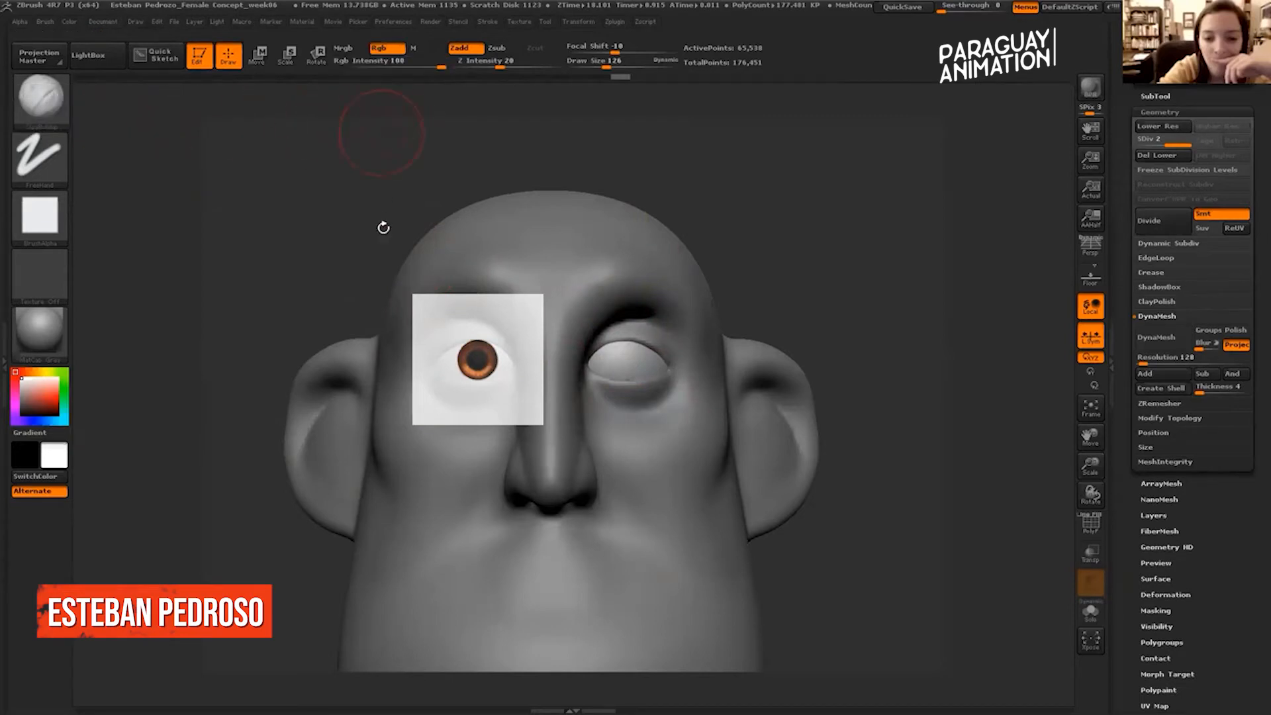
click(461, 48)
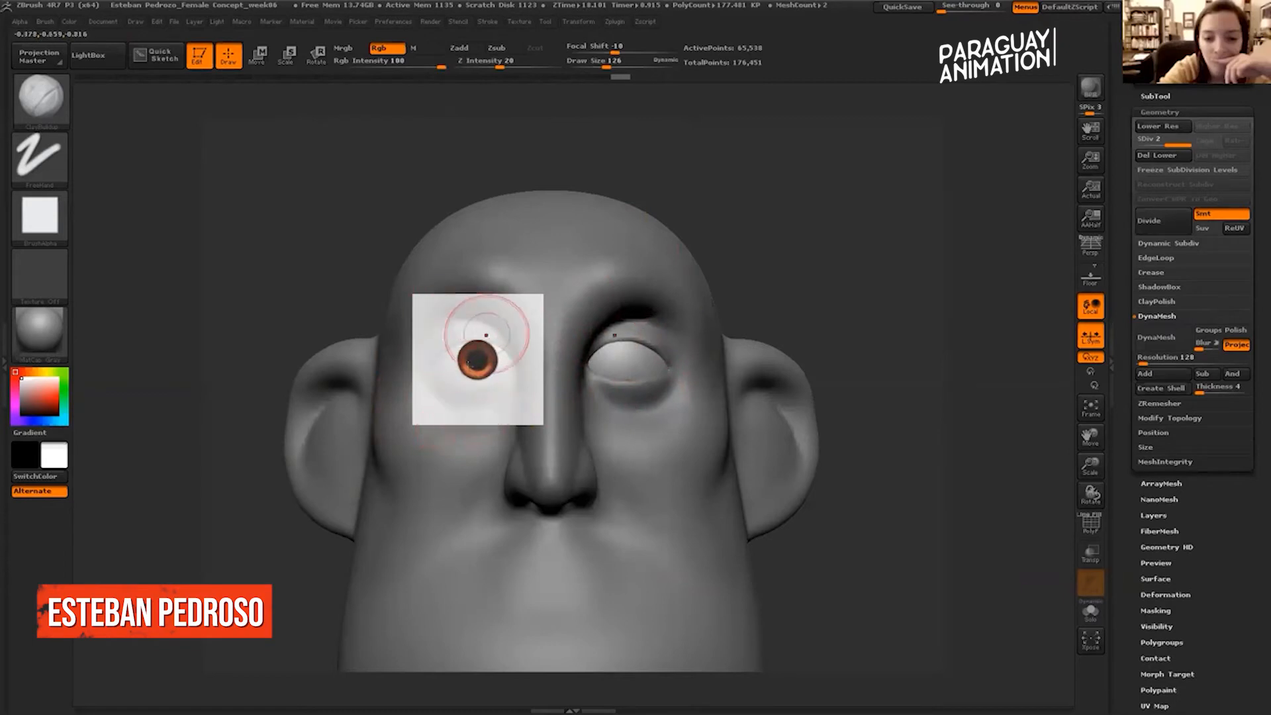
mouse_move(448, 358)
mouse_down()
mouse_move(497, 345)
mouse_move(453, 349)
mouse_move(518, 364)
mouse_up()
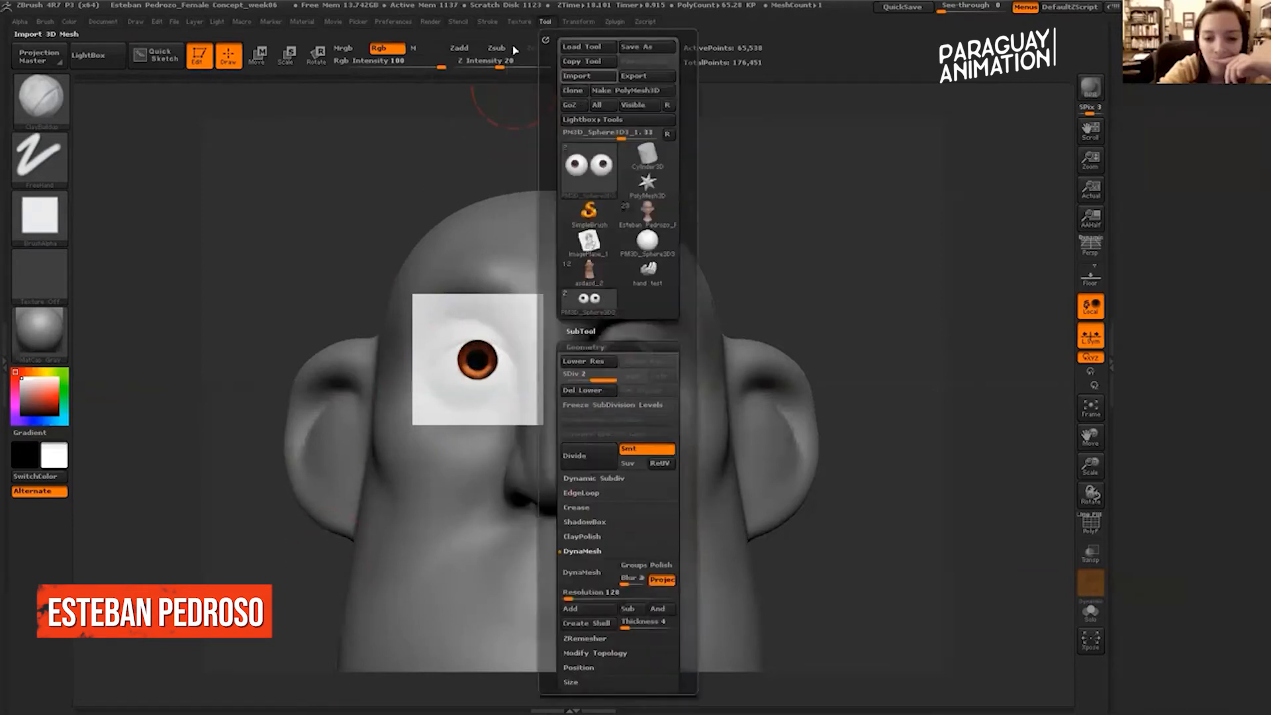
Turn off the Spotlight image overlay covering the head.
mouse_move(526, 27)
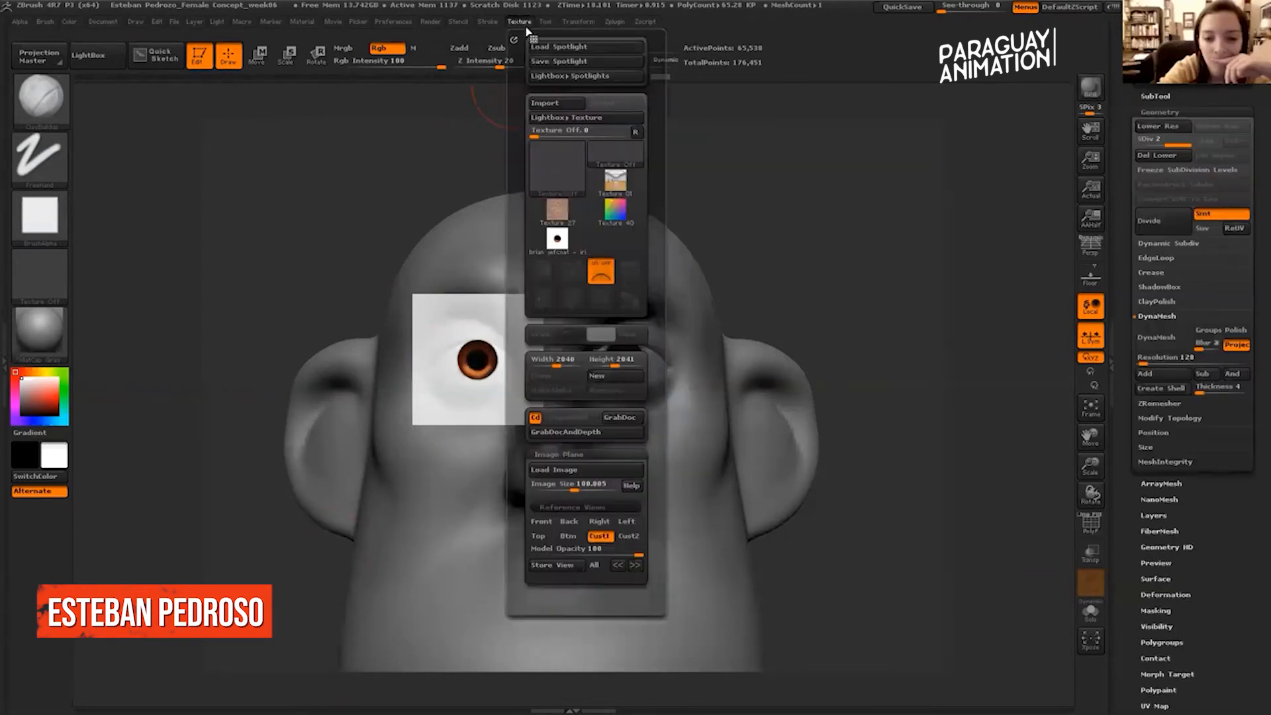
click(603, 276)
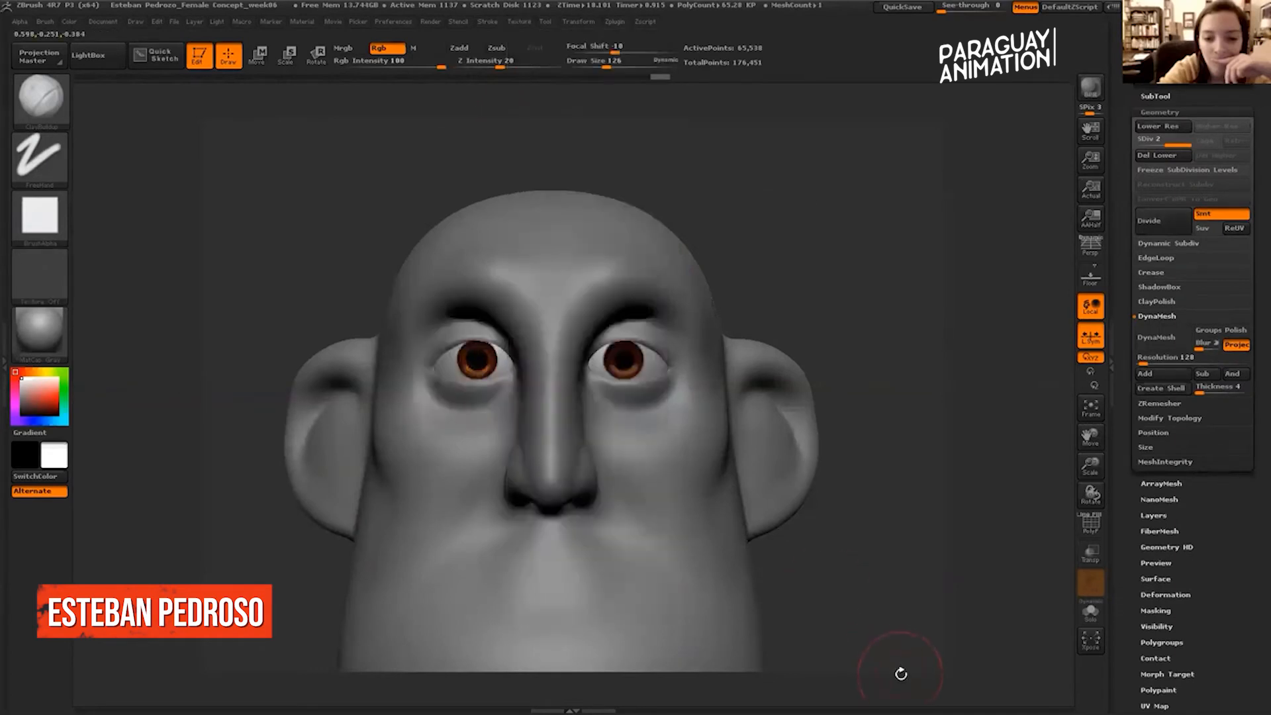
mouse_move(820, 206)
mouse_down()
mouse_move(741, 211)
mouse_move(882, 225)
mouse_move(817, 232)
mouse_move(811, 219)
mouse_up()
drag(888, 225, 917, 237)
mouse_move(867, 236)
alt+mouse_down()
mouse_move(893, 233)
mouse_move(924, 265)
alt+mouse_up()
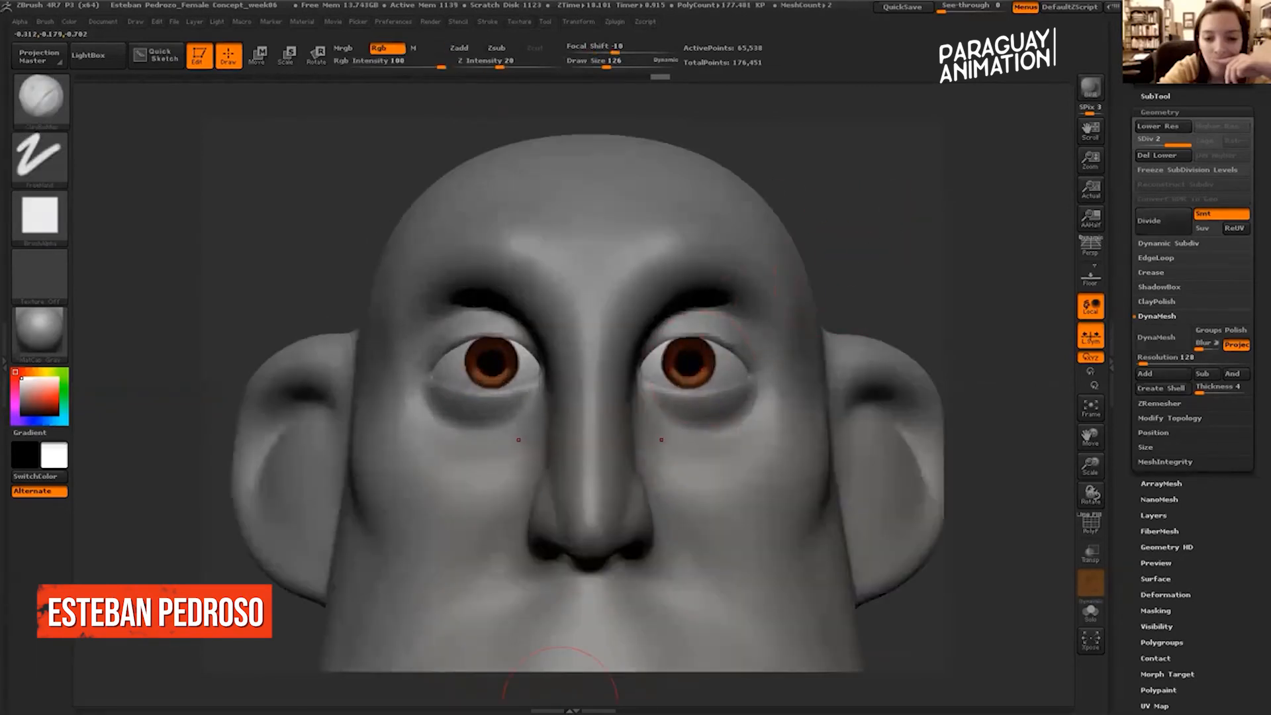
drag(917, 181, 843, 169)
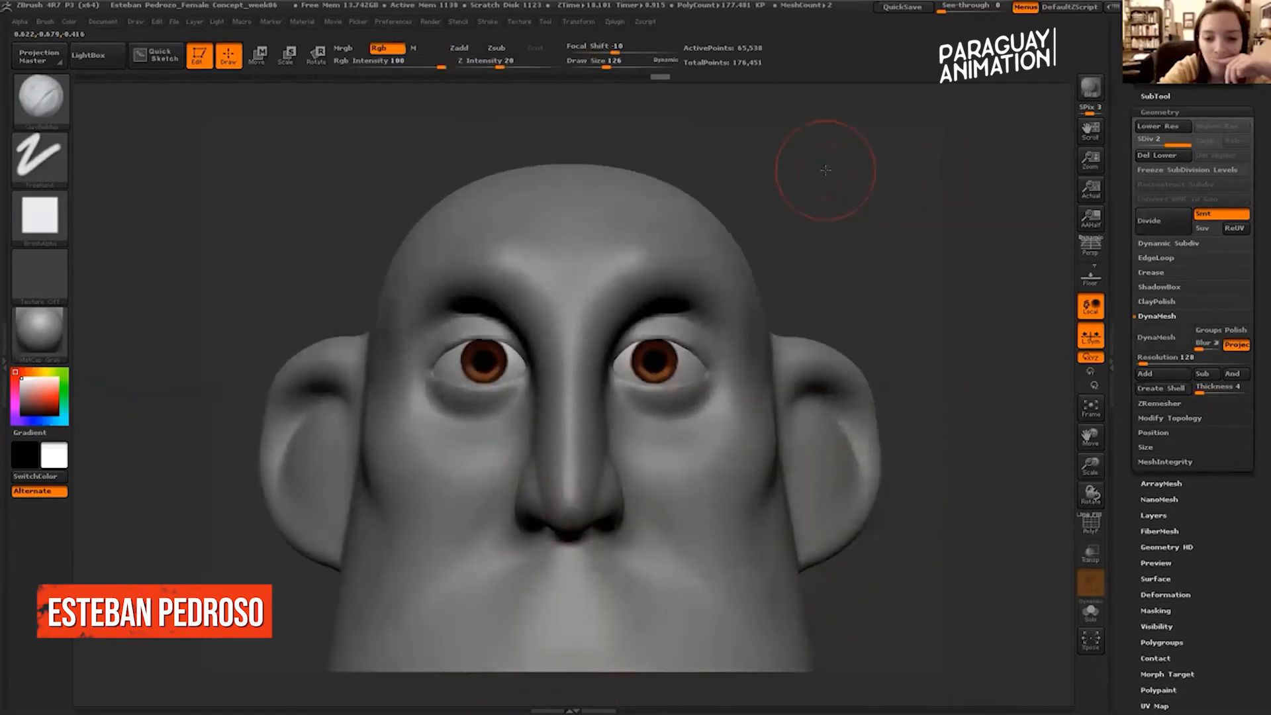
Make the head mesh the active subtool and switch the brush from Rgb painting to Zadd sculpting.
mouse_move(768, 247)
mouse_down()
mouse_move(735, 242)
mouse_move(758, 229)
mouse_up()
mouse_move(848, 165)
mouse_down()
mouse_move(784, 171)
mouse_move(892, 164)
mouse_up()
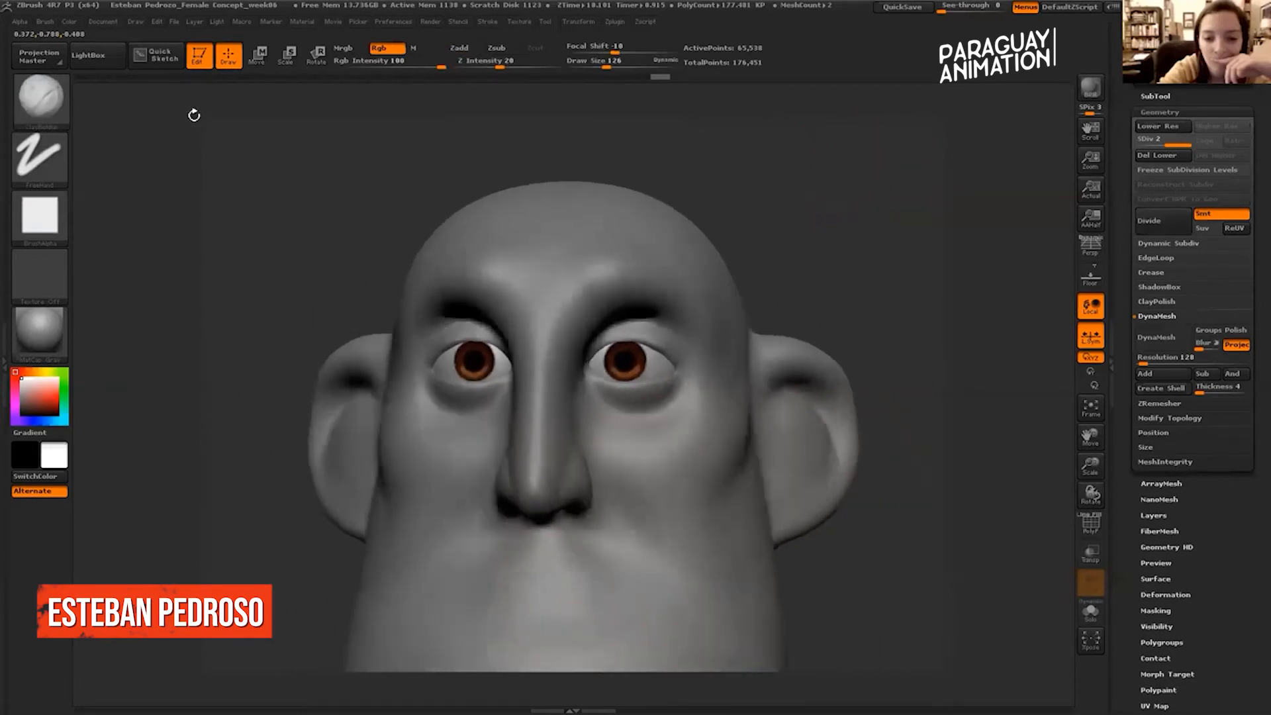
alt+drag(187, 162, 190, 199)
alt+click(474, 211)
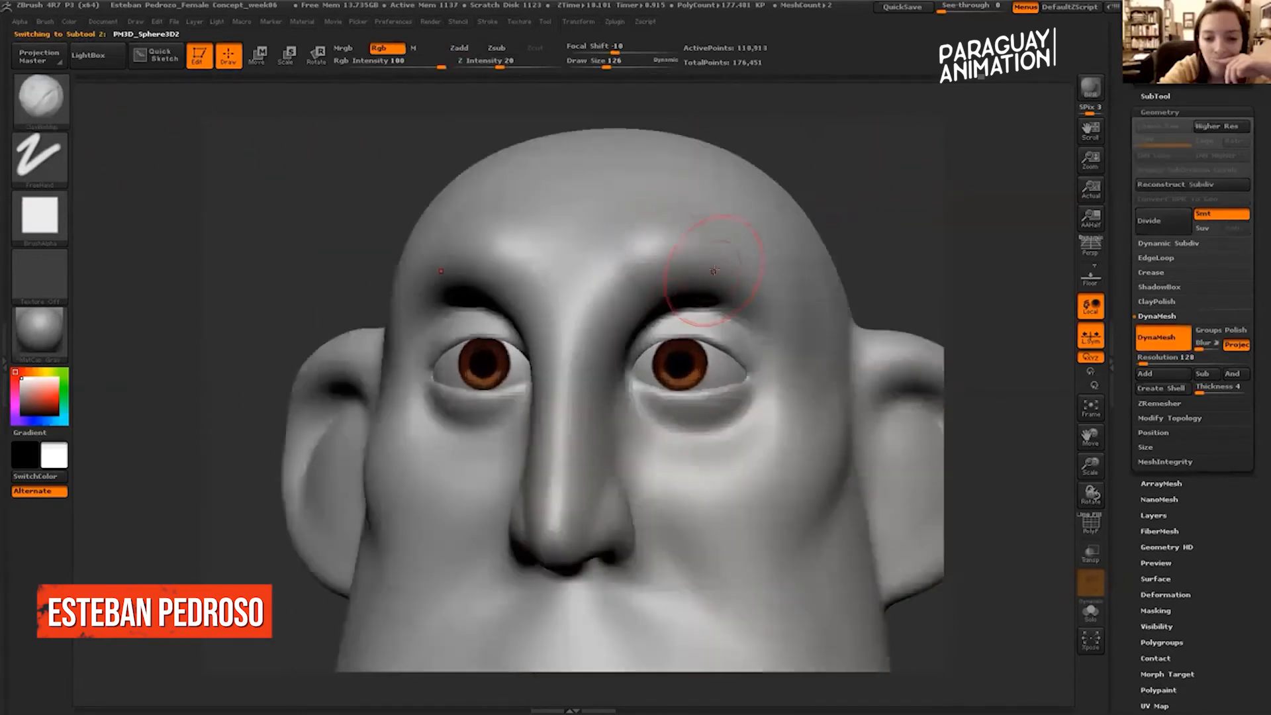
click(379, 47)
click(459, 47)
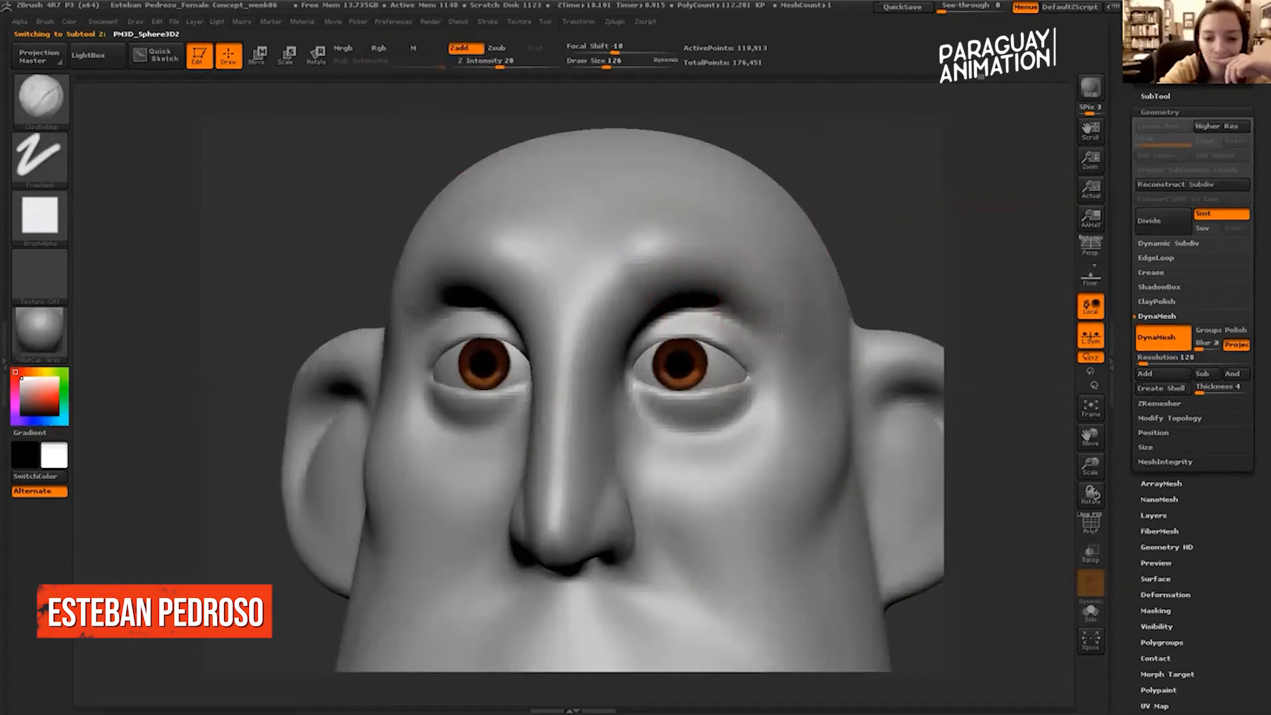
Build up the outer end of the brow ridge beside the eye and smooth it.
alt+drag(872, 185, 872, 148)
mouse_move(894, 193)
mouse_down()
mouse_move(855, 199)
mouse_move(911, 199)
mouse_move(868, 202)
mouse_move(897, 192)
mouse_up()
mouse_move(911, 174)
alt+mouse_down()
mouse_move(940, 210)
mouse_move(861, 202)
alt+mouse_up()
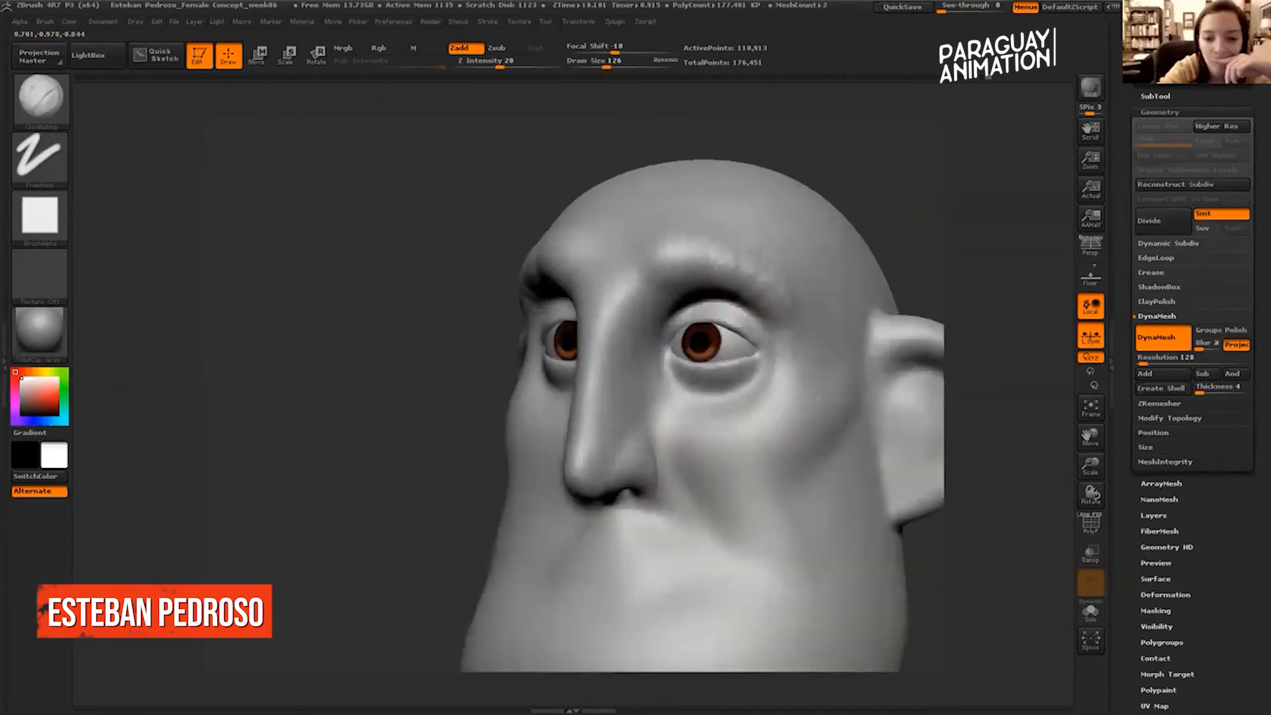
key(shift)
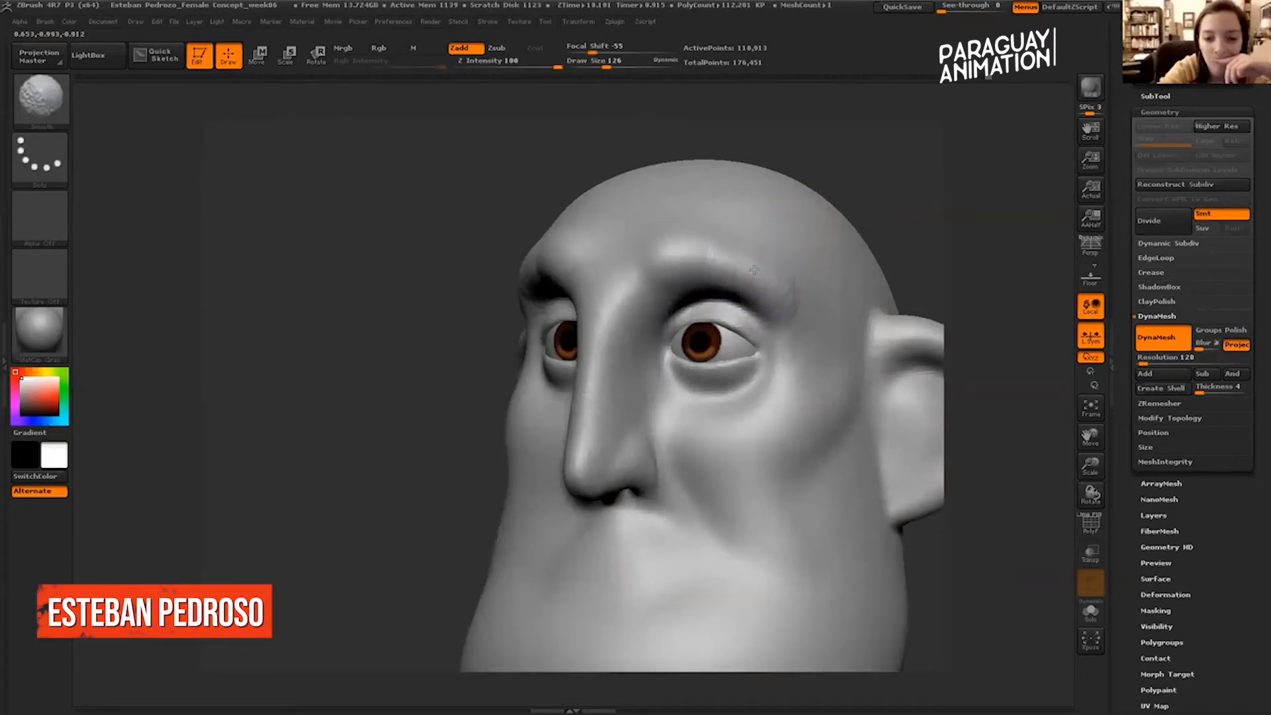
Add volume to the upper cheek beneath the lower eyelid and smooth it towards the cheekbone.
drag(752, 419, 744, 424)
key(shift)
mouse_move(910, 188)
mouse_down()
mouse_move(951, 212)
mouse_move(888, 213)
mouse_move(943, 220)
mouse_move(881, 242)
mouse_up()
mouse_move(645, 434)
mouse_down()
mouse_move(691, 429)
mouse_move(681, 461)
mouse_move(718, 414)
mouse_up()
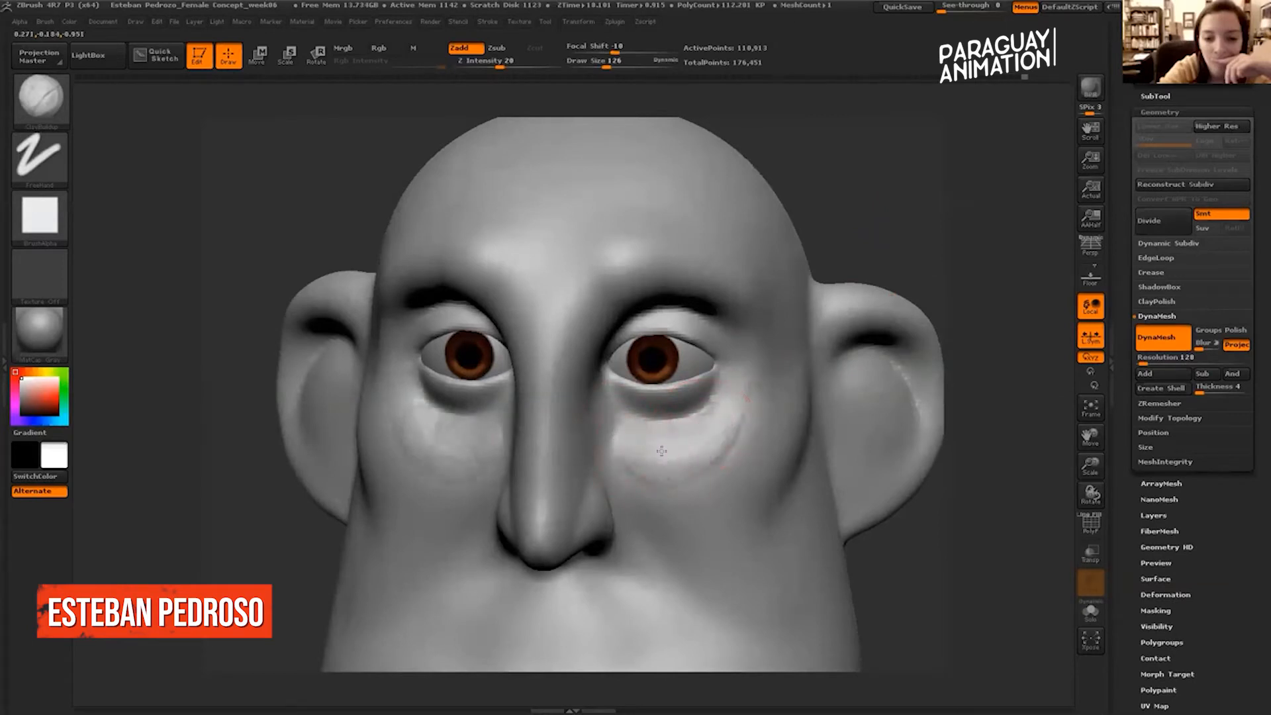
mouse_move(709, 451)
shift+mouse_down()
mouse_move(670, 450)
mouse_move(734, 420)
shift+mouse_up()
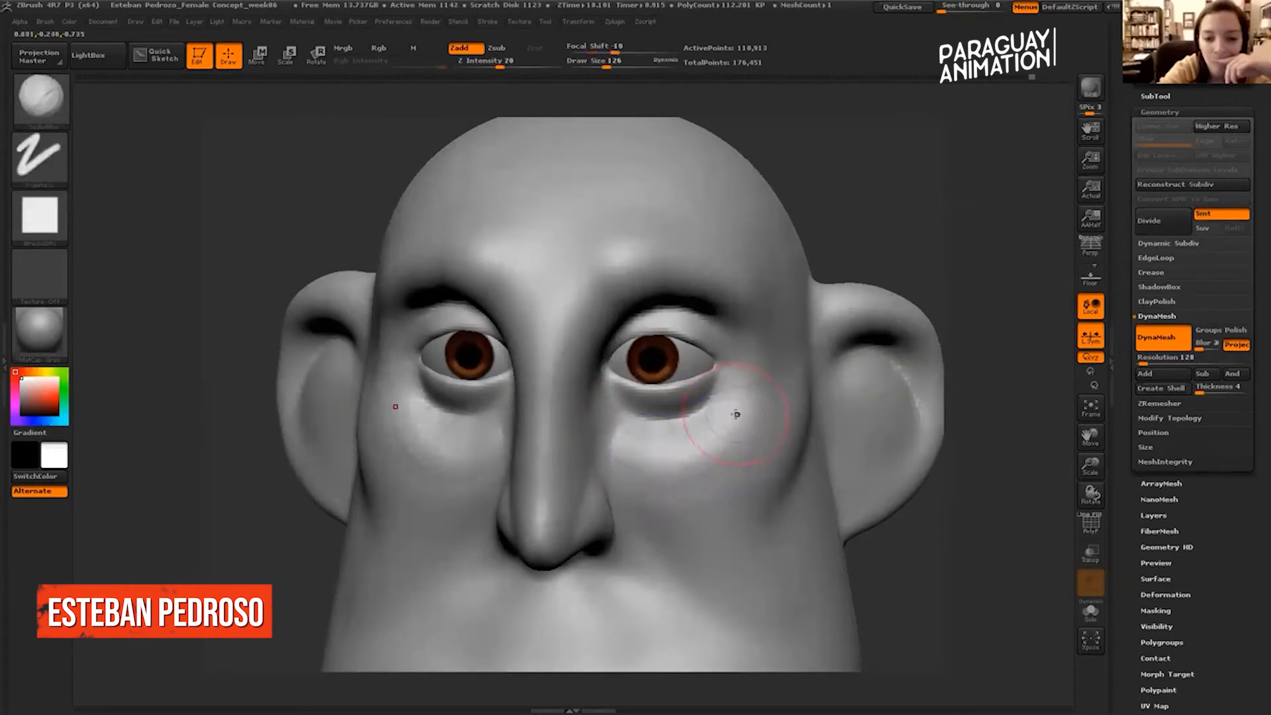
Build up the temple and outer brow with the clay brush at draw size 208.
mouse_move(867, 166)
mouse_down()
mouse_move(924, 189)
mouse_move(936, 179)
mouse_move(714, 264)
mouse_up()
mouse_move(699, 357)
mouse_down()
mouse_move(737, 298)
mouse_move(835, 259)
mouse_move(745, 301)
mouse_move(703, 366)
mouse_move(782, 278)
mouse_move(717, 302)
mouse_move(752, 286)
mouse_up()
drag(689, 317, 680, 305)
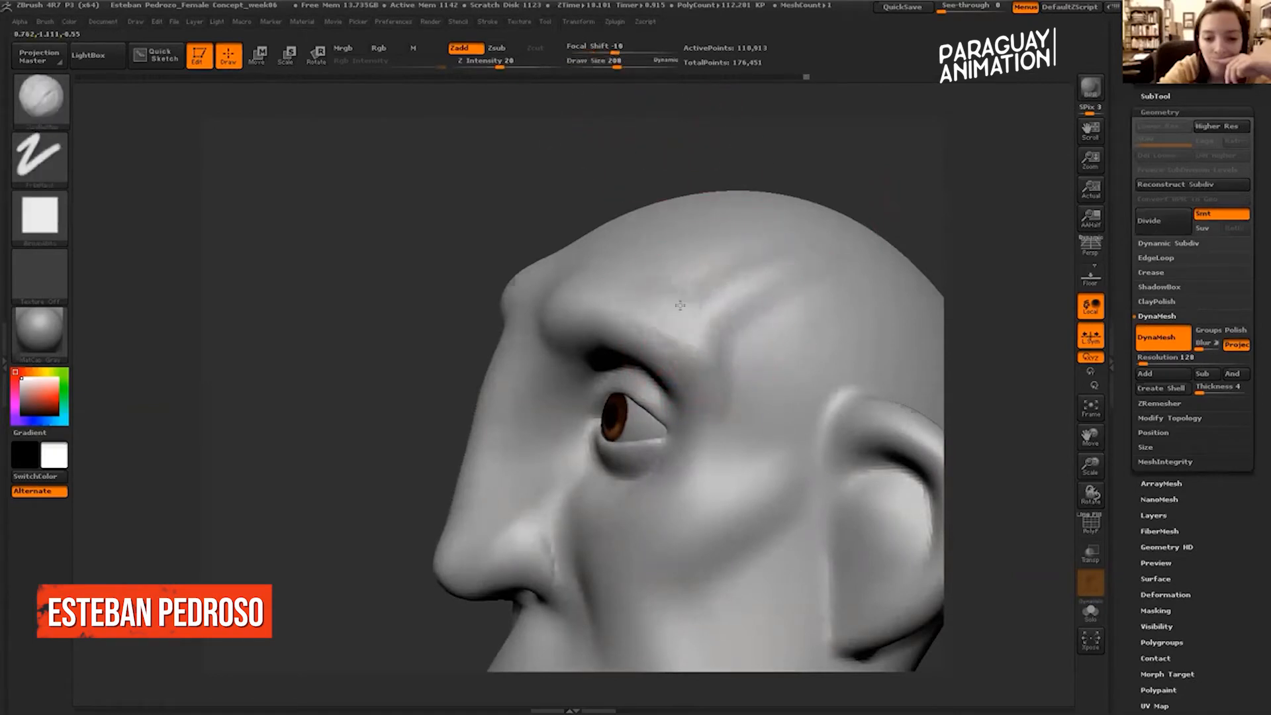
drag(950, 241, 779, 341)
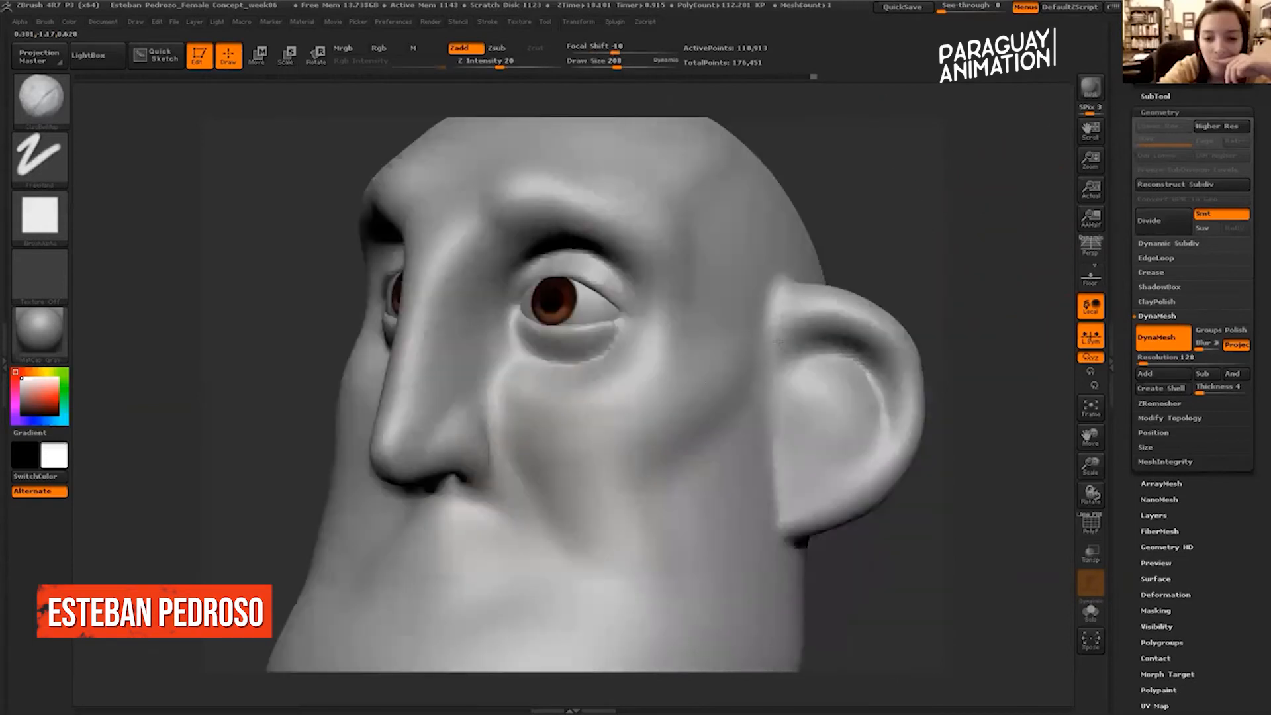
Sculpt the cheekbone towards the ear and the cheek fold beside the nose, smoothing the strokes.
drag(646, 408, 679, 409)
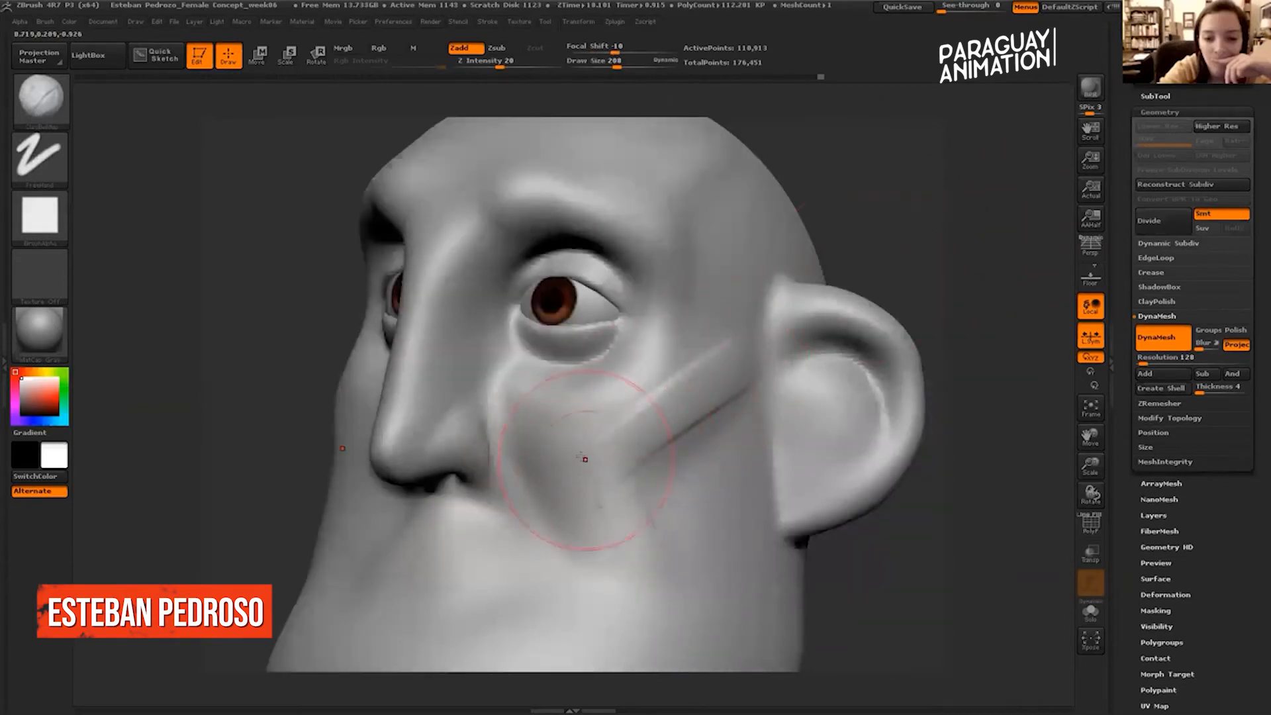
drag(517, 394, 626, 563)
mouse_move(530, 418)
mouse_down()
mouse_move(634, 577)
mouse_move(628, 487)
mouse_up()
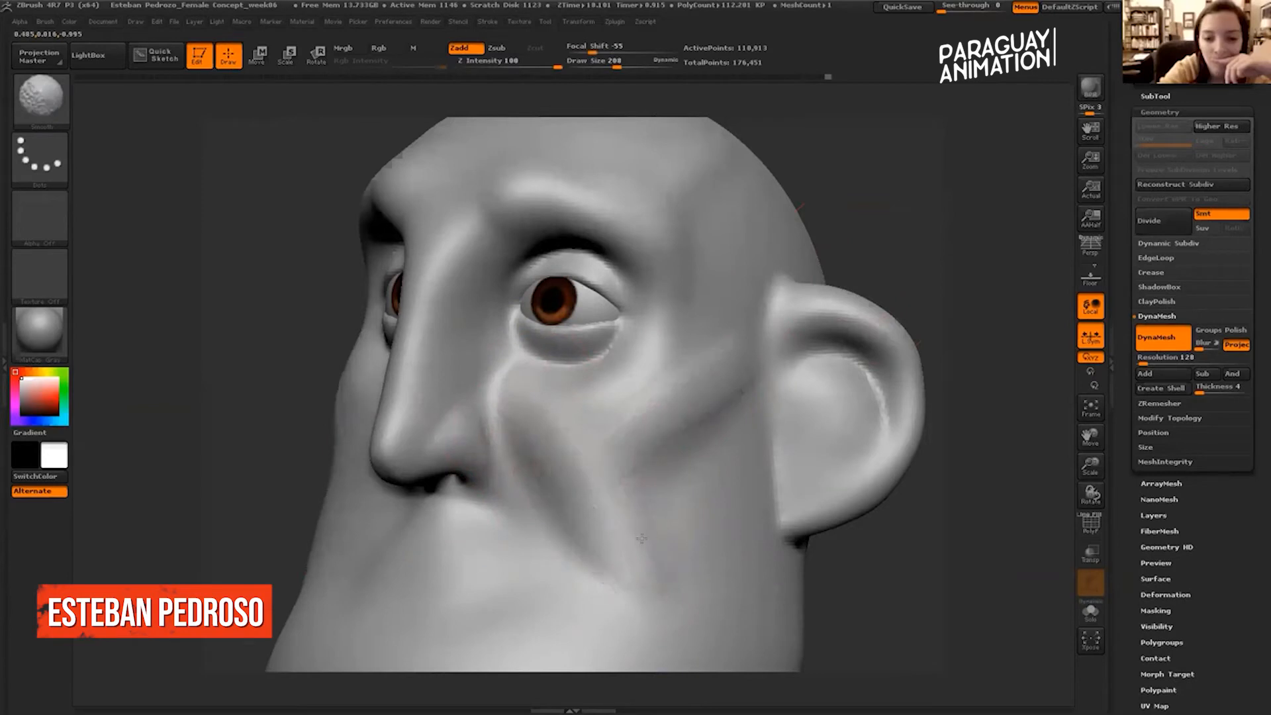
alt+drag(1086, 212, 993, 218)
mouse_move(993, 218)
shift+mouse_down()
mouse_move(900, 218)
mouse_move(902, 236)
shift+mouse_up()
Fill out the temples and upper sides of the forehead and smooth them into the skull.
mouse_move(919, 152)
mouse_down()
mouse_move(978, 154)
mouse_move(846, 286)
mouse_up()
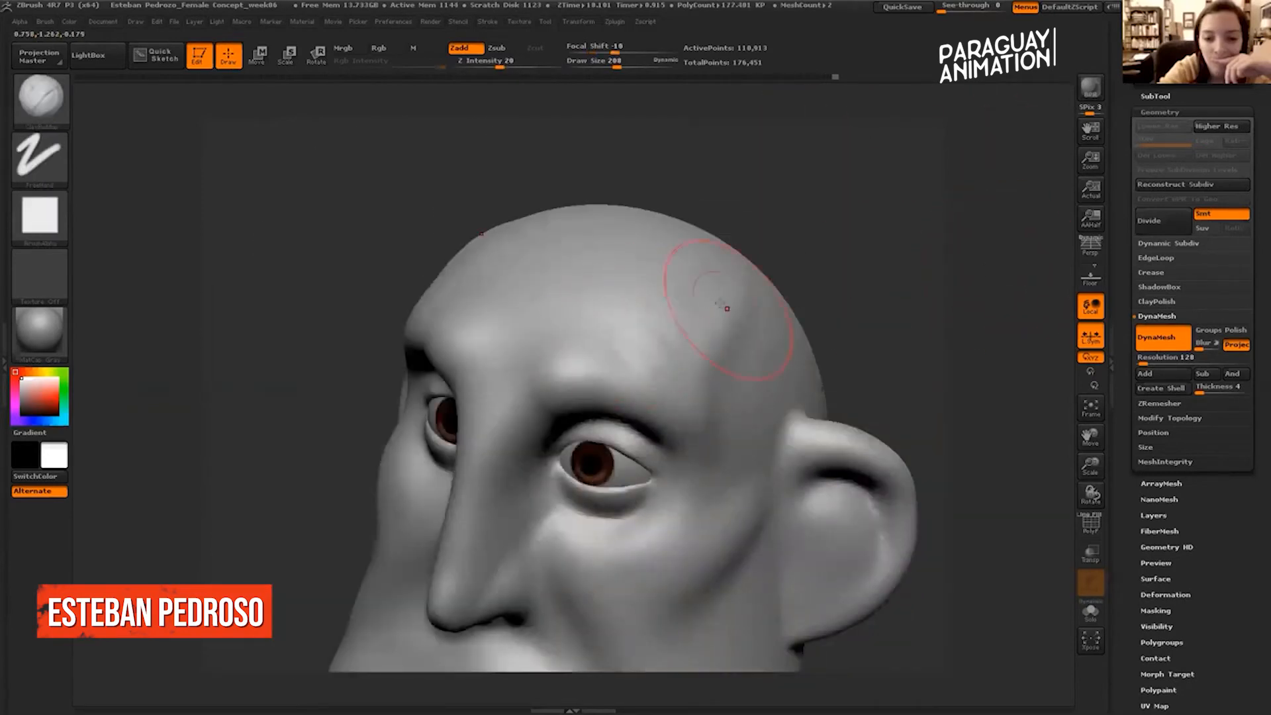
key(shift)
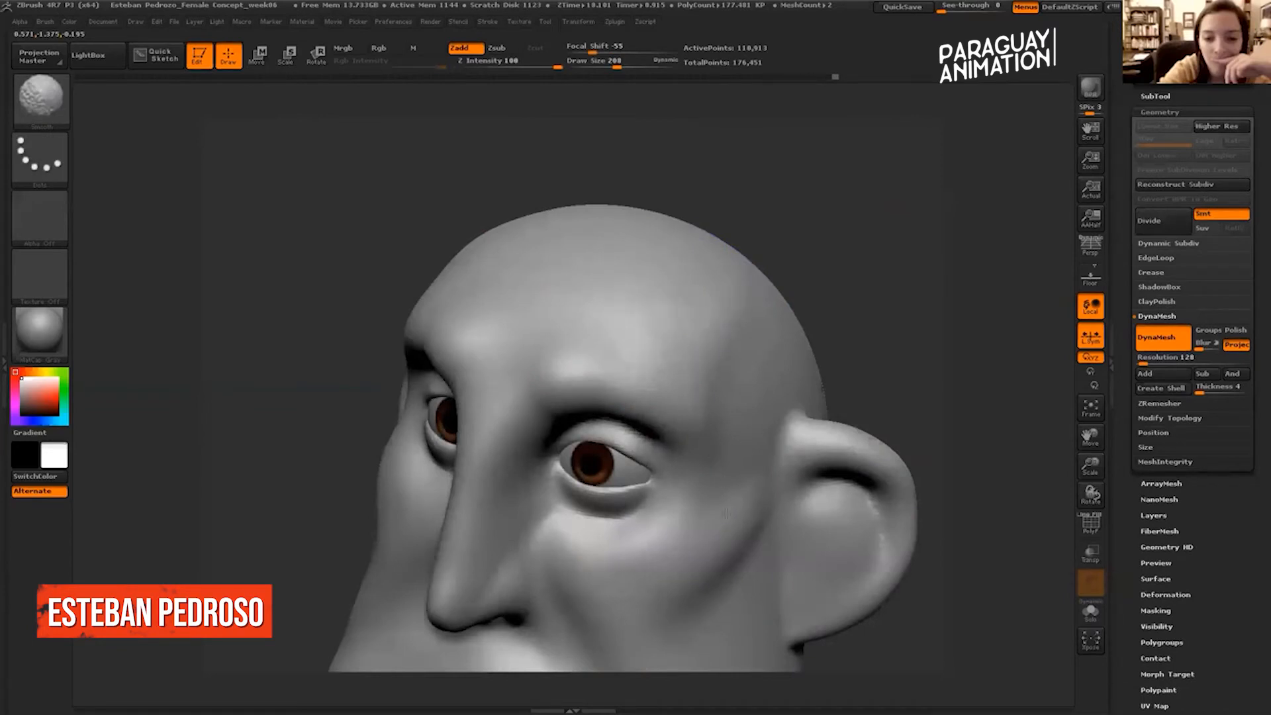
mouse_move(846, 304)
shift+mouse_down()
mouse_move(900, 227)
mouse_move(887, 222)
shift+mouse_up()
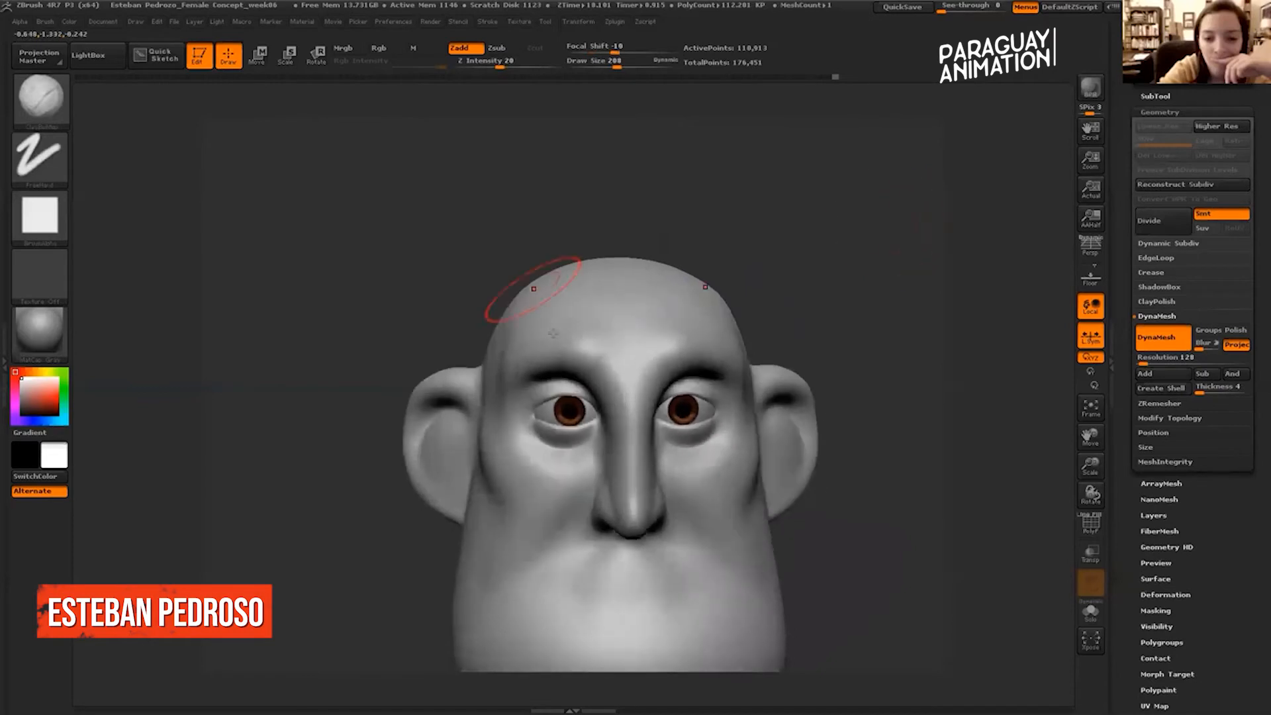
key(shift)
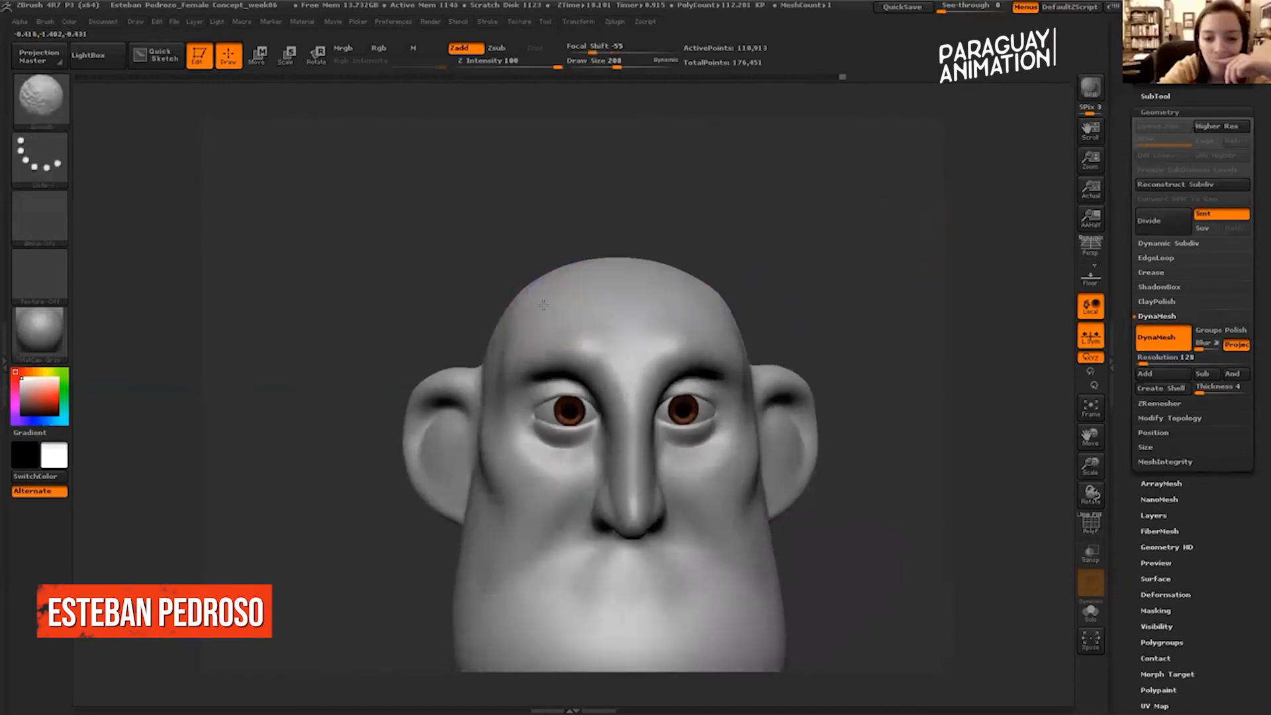
mouse_move(882, 255)
alt+mouse_down()
mouse_move(828, 227)
mouse_move(879, 230)
mouse_move(896, 261)
mouse_move(861, 257)
mouse_move(891, 256)
mouse_move(884, 126)
alt+mouse_up()
key(shift)
Try to carve a mouth line below the nose with the Dam_Standard brush at draw size 113.
drag(884, 199, 924, 198)
key(b)
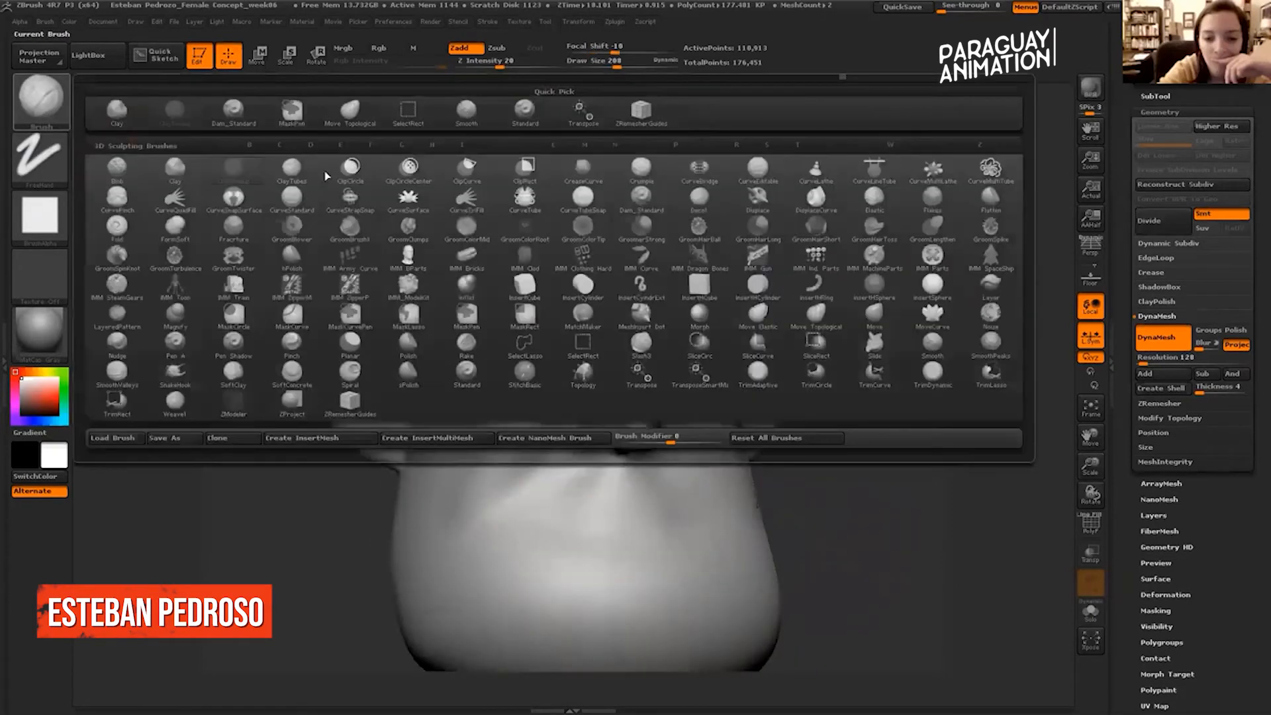
key(d)
key(s)
drag(617, 64, 606, 64)
alt+drag(846, 236, 986, 203)
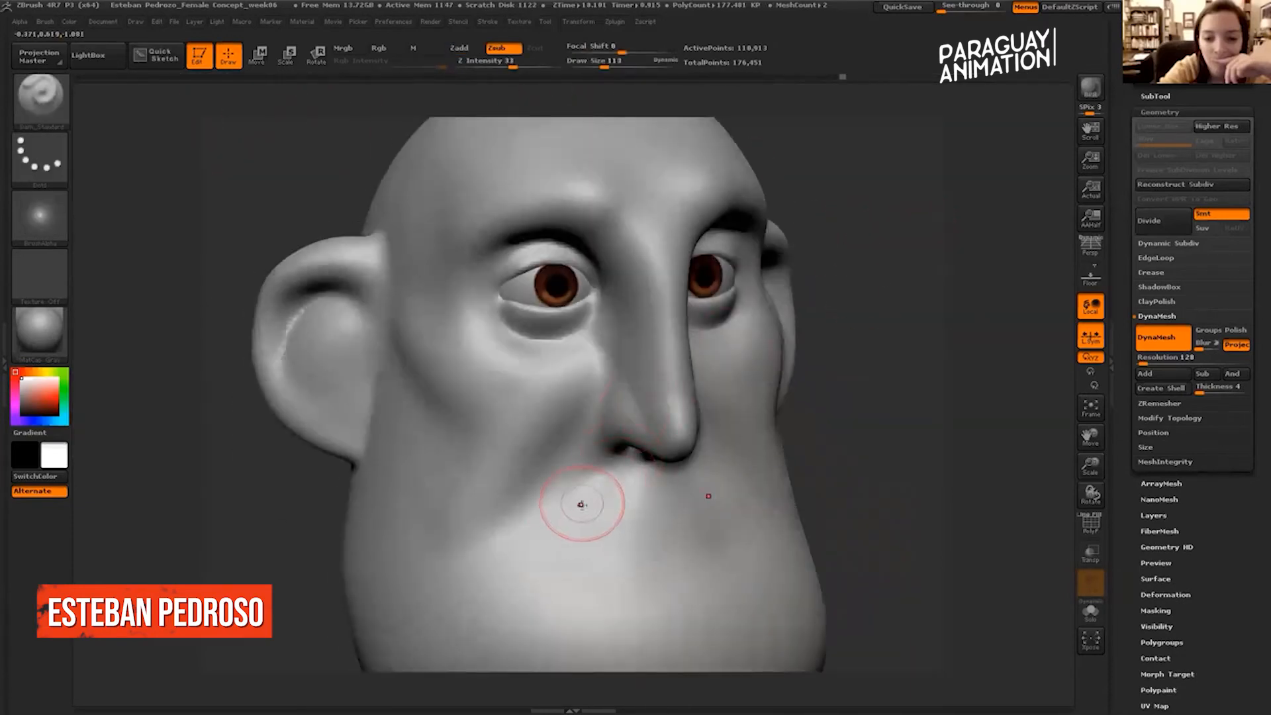
drag(537, 532, 582, 532)
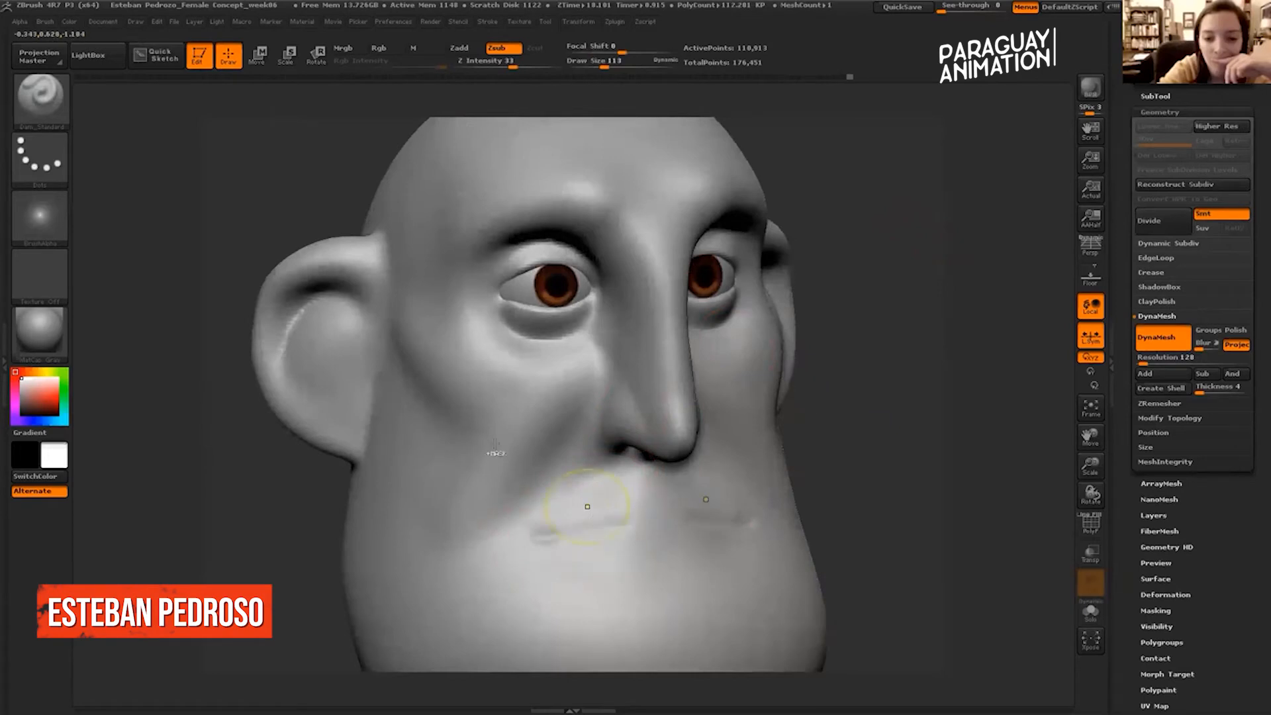
Carve a curved mouth line below the nose with the Dam_Standard brush at draw size 82, redoing unsatisfactory strokes.
click(50, 113)
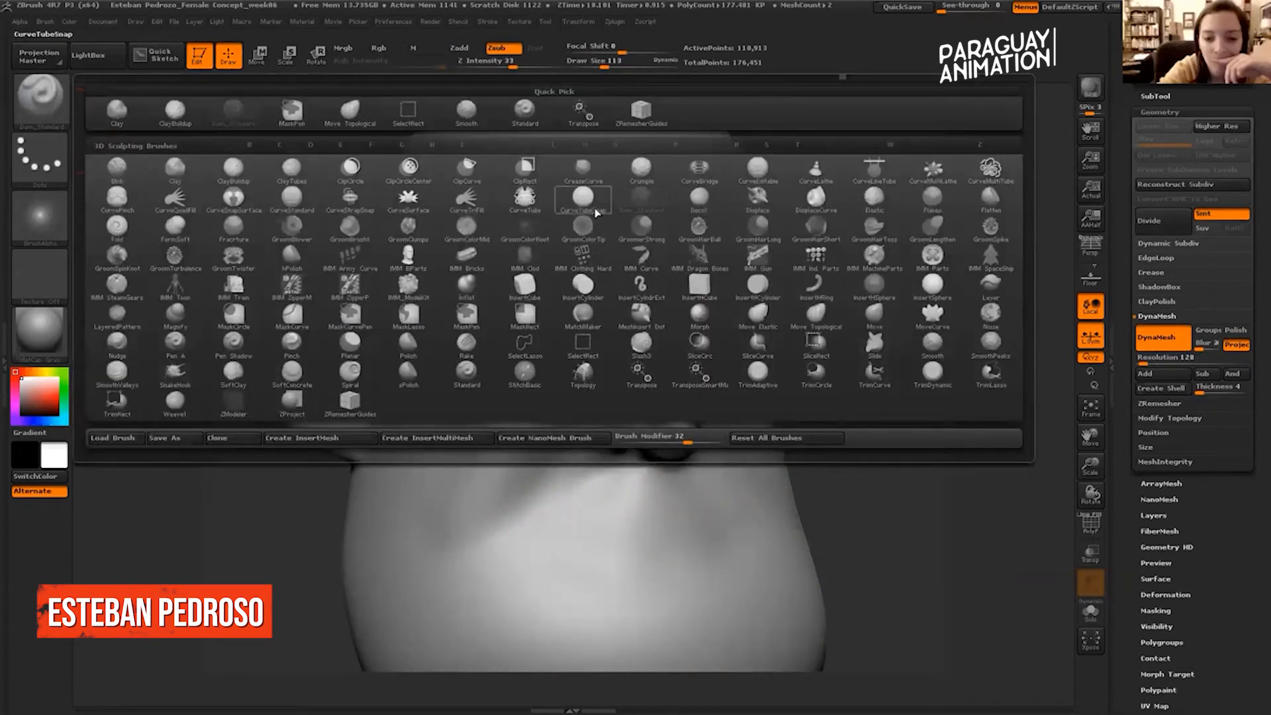
click(649, 206)
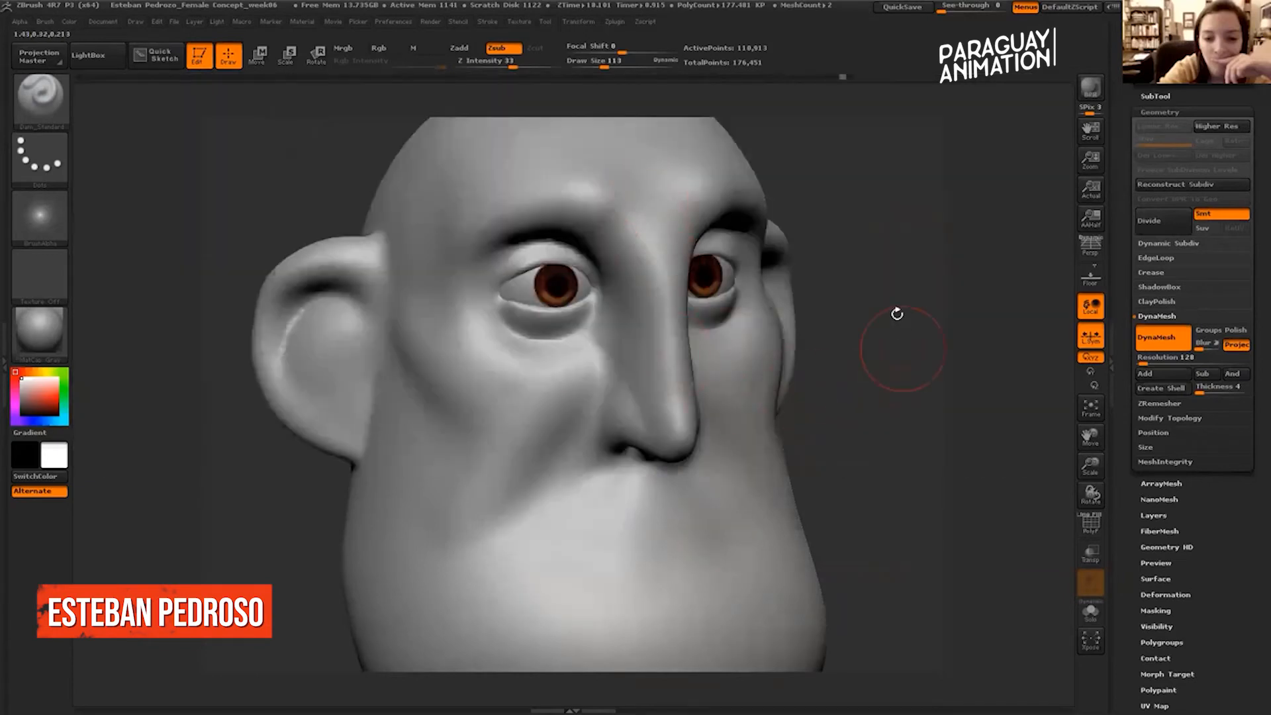
drag(605, 63, 598, 62)
mouse_move(928, 355)
mouse_down()
mouse_move(939, 440)
mouse_move(897, 368)
mouse_move(906, 396)
mouse_up()
drag(522, 485, 559, 477)
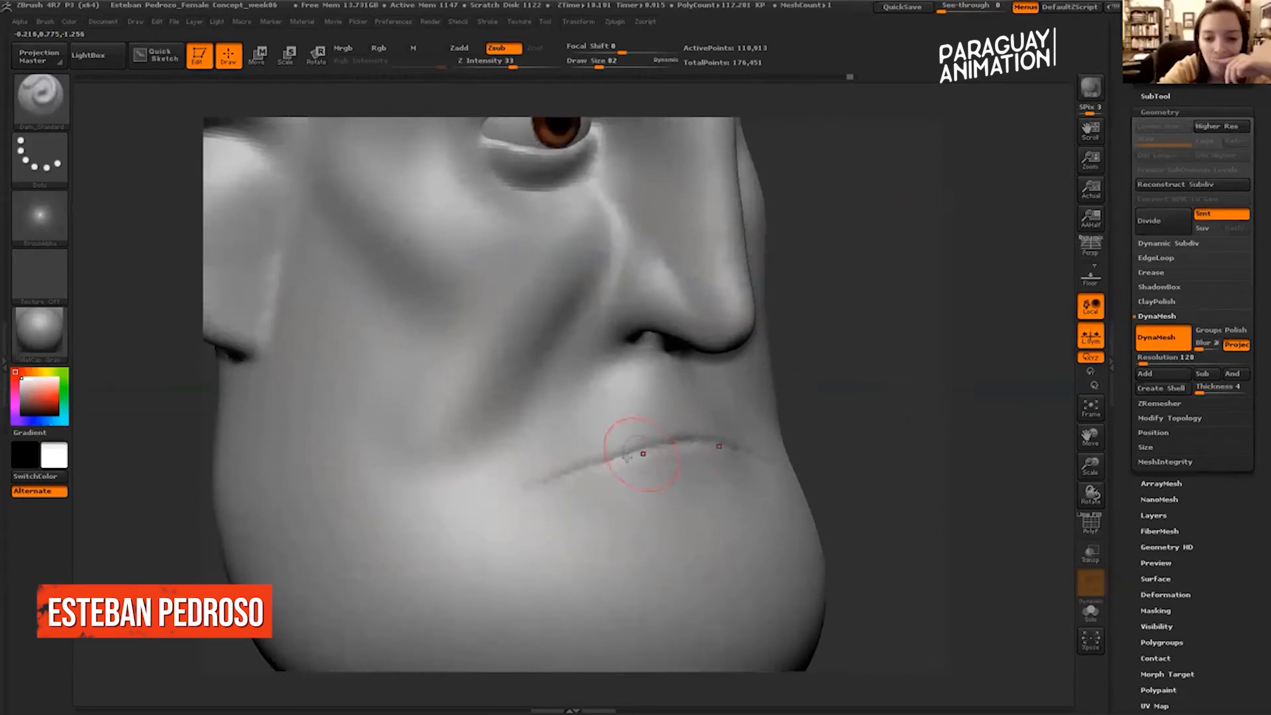
key(ctrl+z)
drag(532, 469, 682, 435)
key(ctrl+z)
drag(518, 464, 696, 424)
drag(573, 445, 723, 428)
Divide the head mesh to subdivision level 2 and refine the lower eyelid crease at draw size 32.
mouse_move(953, 298)
alt+mouse_down()
mouse_move(914, 432)
mouse_move(841, 397)
alt+mouse_up()
mouse_move(990, 394)
mouse_down()
mouse_move(973, 381)
mouse_move(993, 369)
mouse_up()
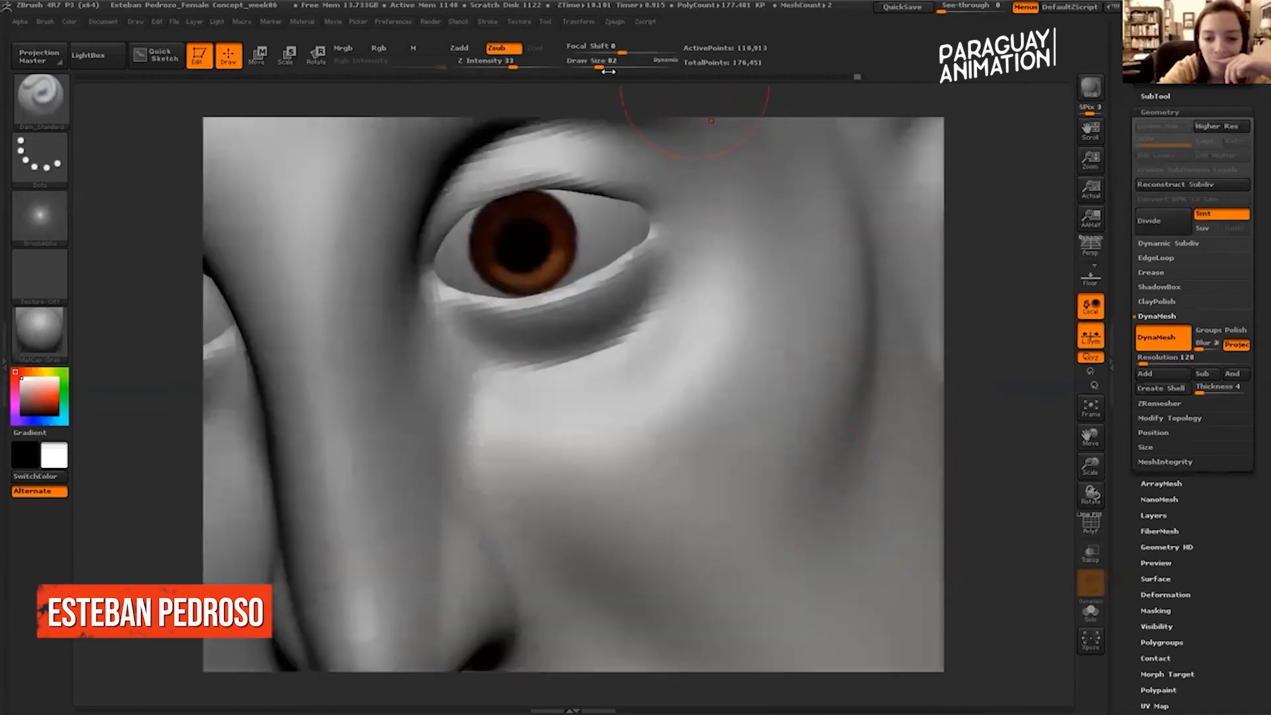
key(ctrl)
key(ctrl+d)
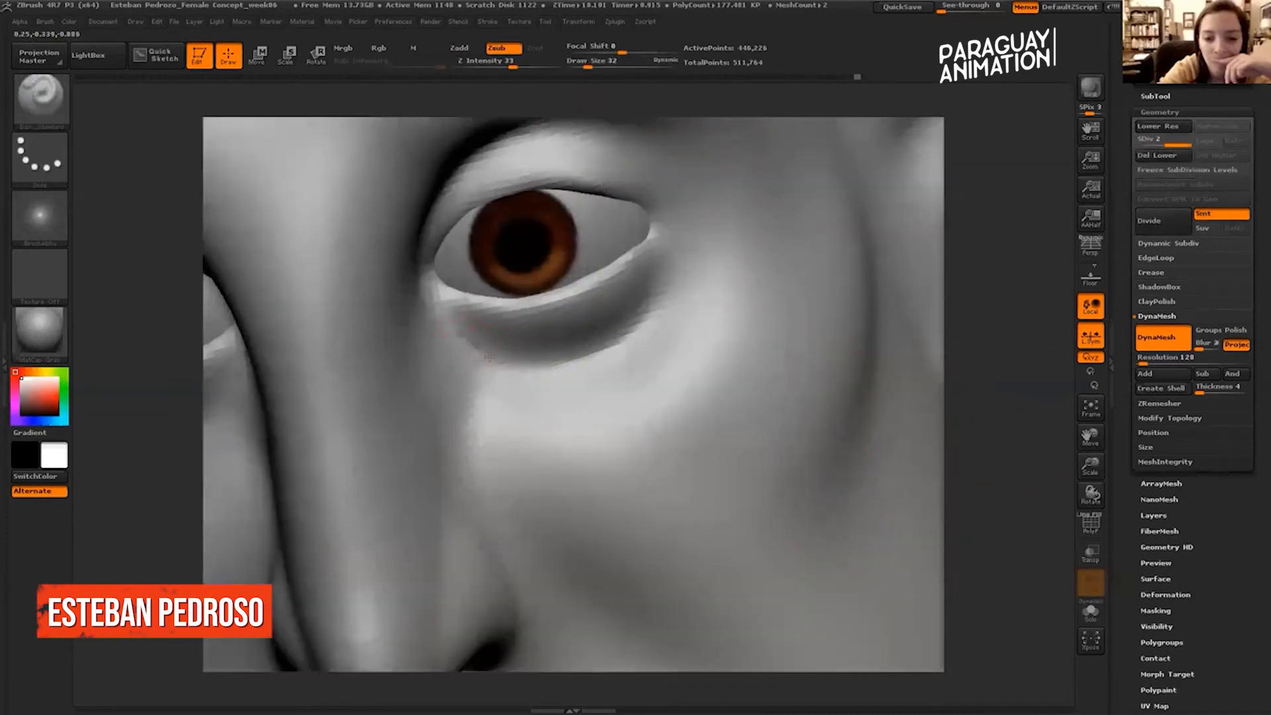
key(shift)
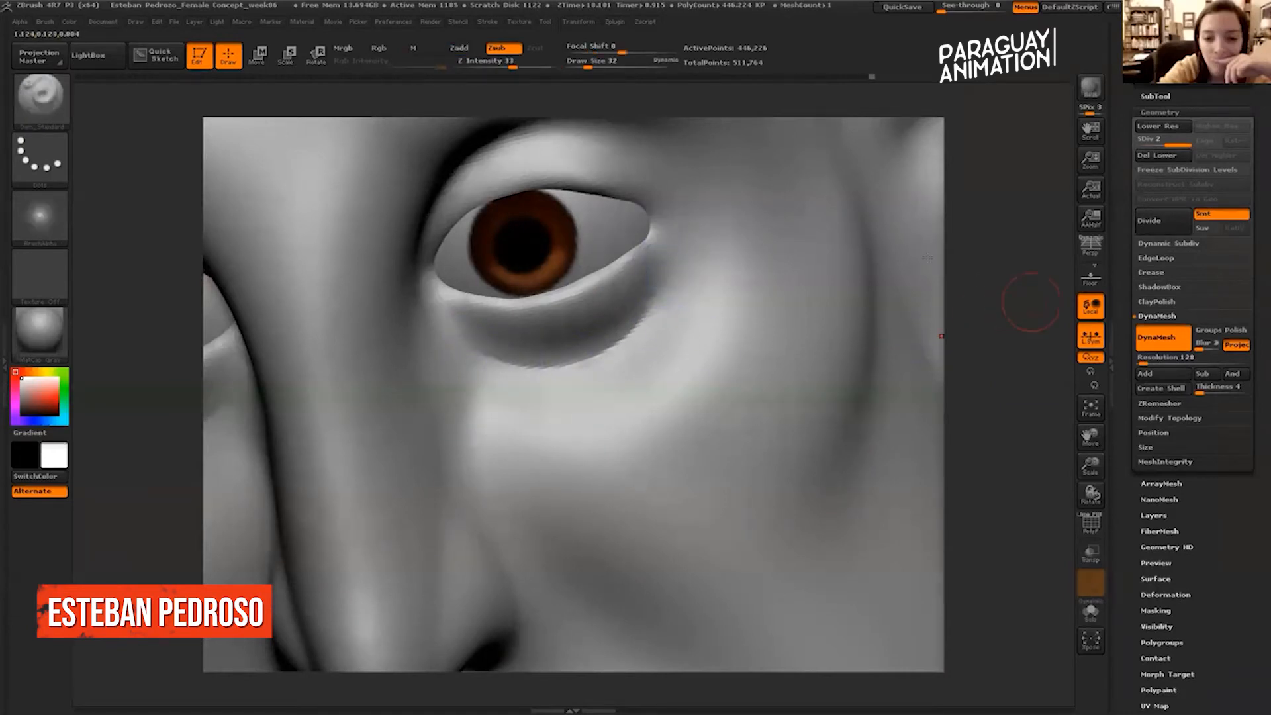
Carve small wrinkles at the outer corner of the eye and soften them.
key(f)
mouse_move(962, 220)
alt+mouse_down()
mouse_move(965, 171)
mouse_move(848, 189)
alt+mouse_up()
mouse_move(681, 265)
mouse_down()
mouse_move(753, 254)
mouse_move(728, 233)
mouse_up()
key(shift)
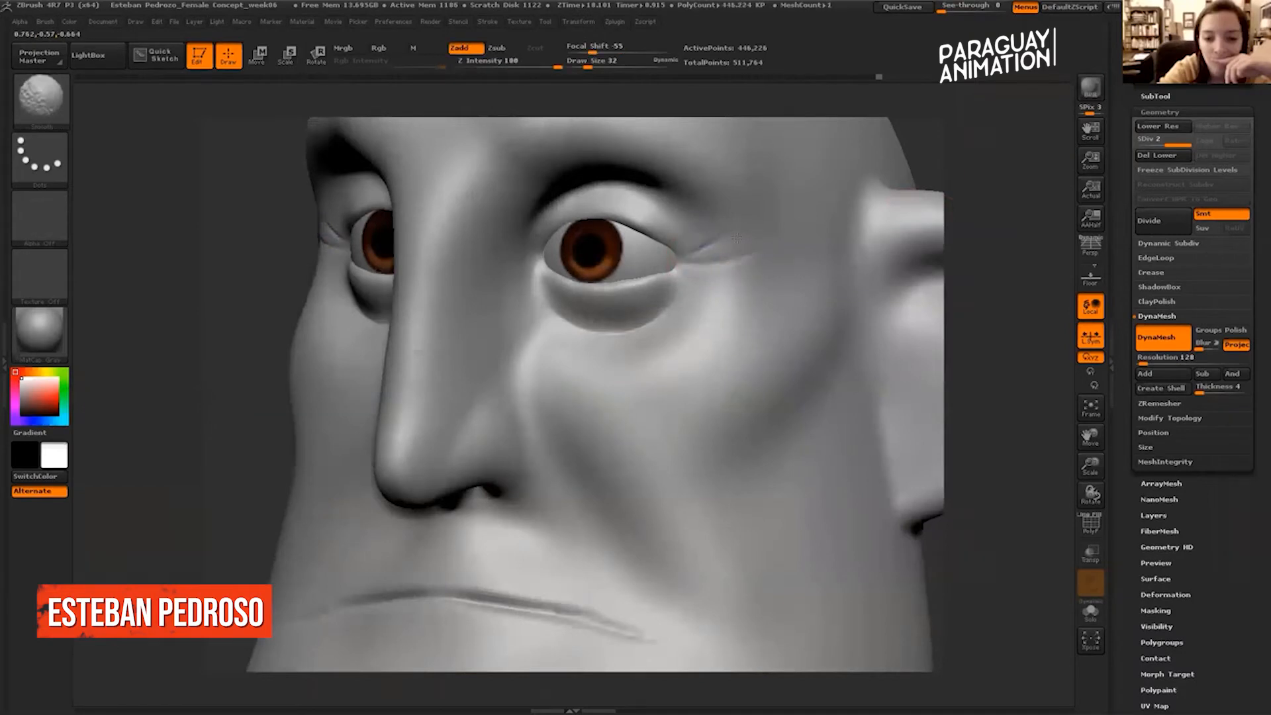
shift+drag(737, 238, 704, 250)
Deepen and sharpen the mouth line from corner to corner, softening its ends.
drag(986, 149, 927, 529)
drag(424, 574, 511, 539)
mouse_move(594, 521)
mouse_down()
mouse_move(478, 550)
mouse_move(609, 519)
mouse_up()
drag(920, 503, 910, 423)
mouse_move(467, 570)
mouse_down()
mouse_move(619, 503)
mouse_move(718, 487)
mouse_up()
key(shift)
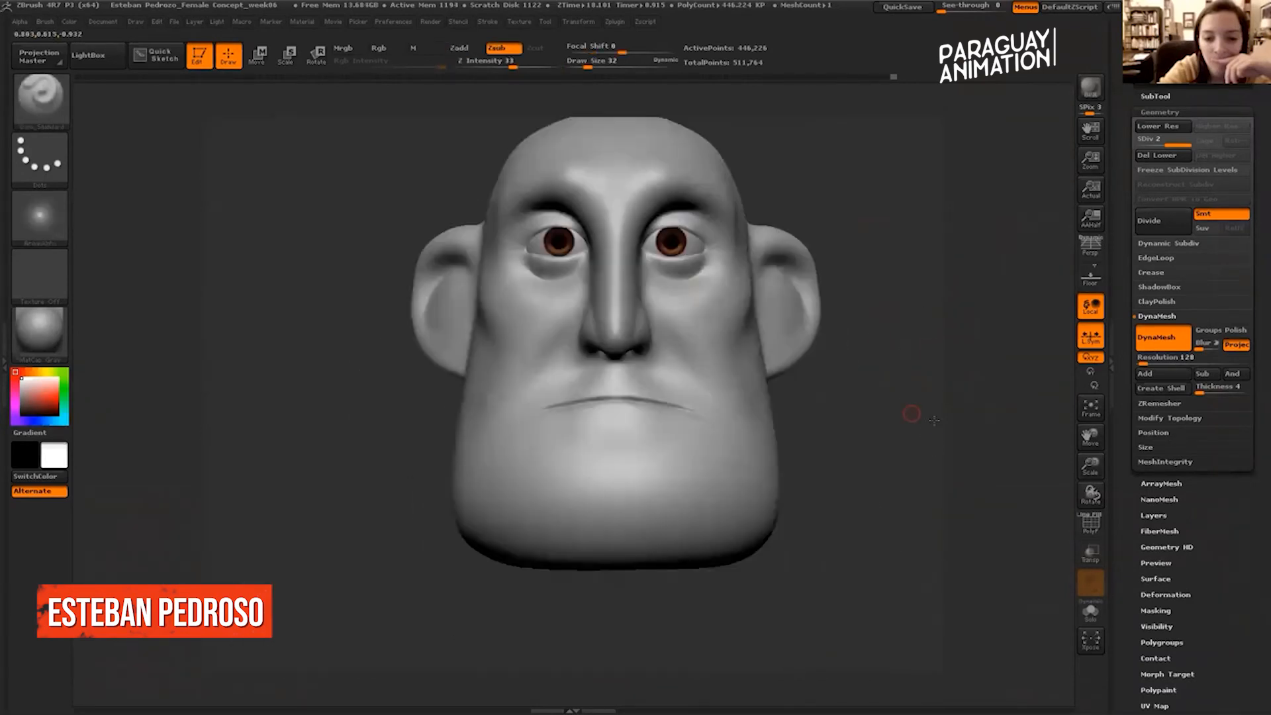
Build up the lower lip beneath the mouth line with ClayBuildup at draw size 56, undoing rough strokes and smoothing the surface.
drag(914, 406, 877, 404)
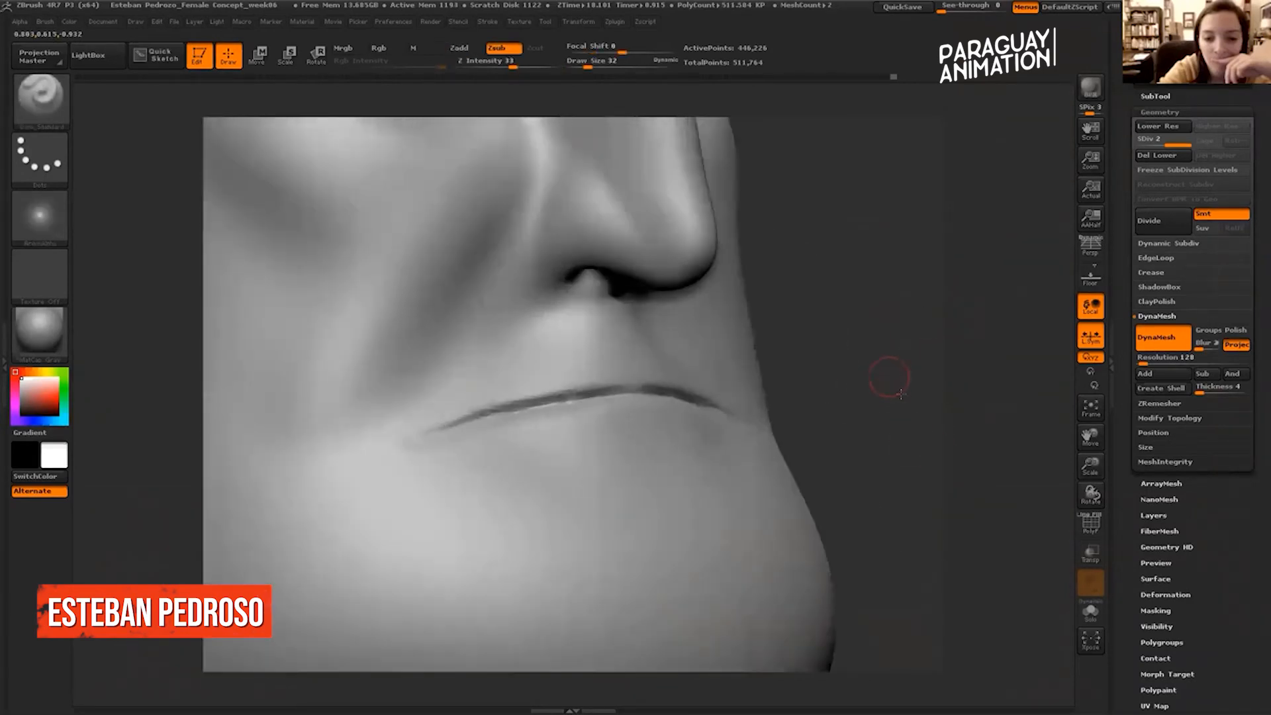
drag(900, 394, 838, 298)
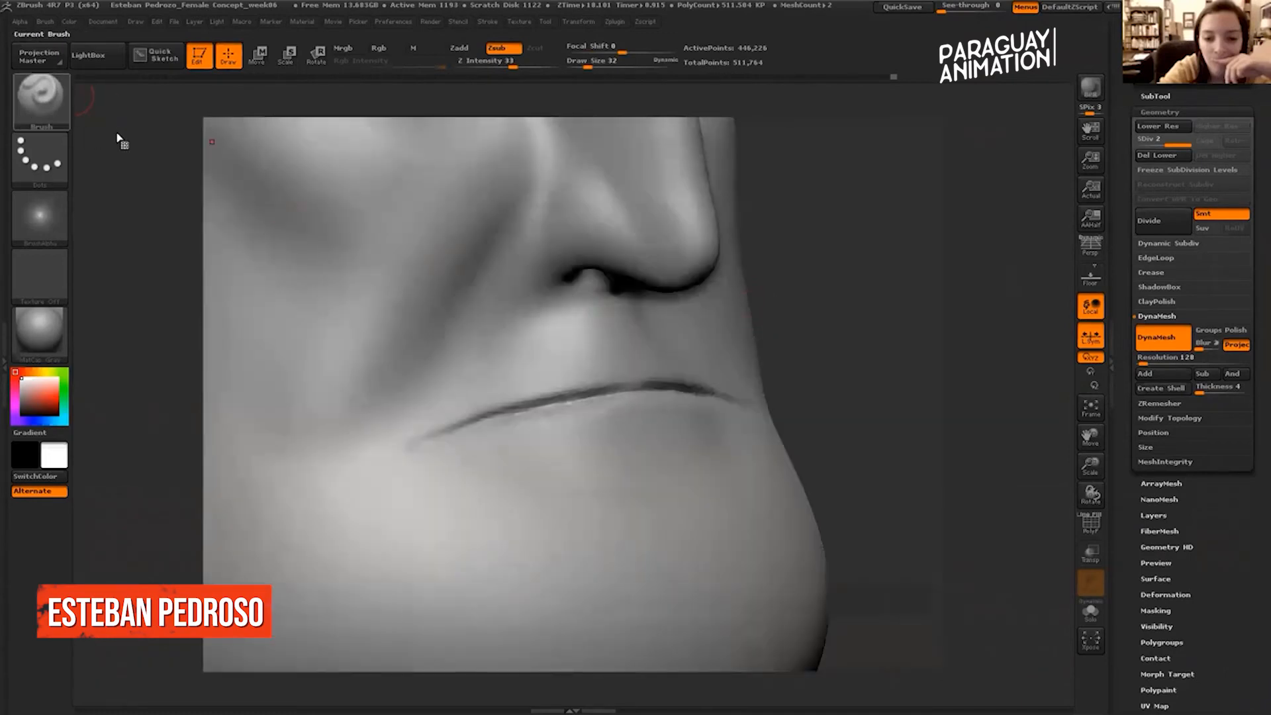
click(44, 101)
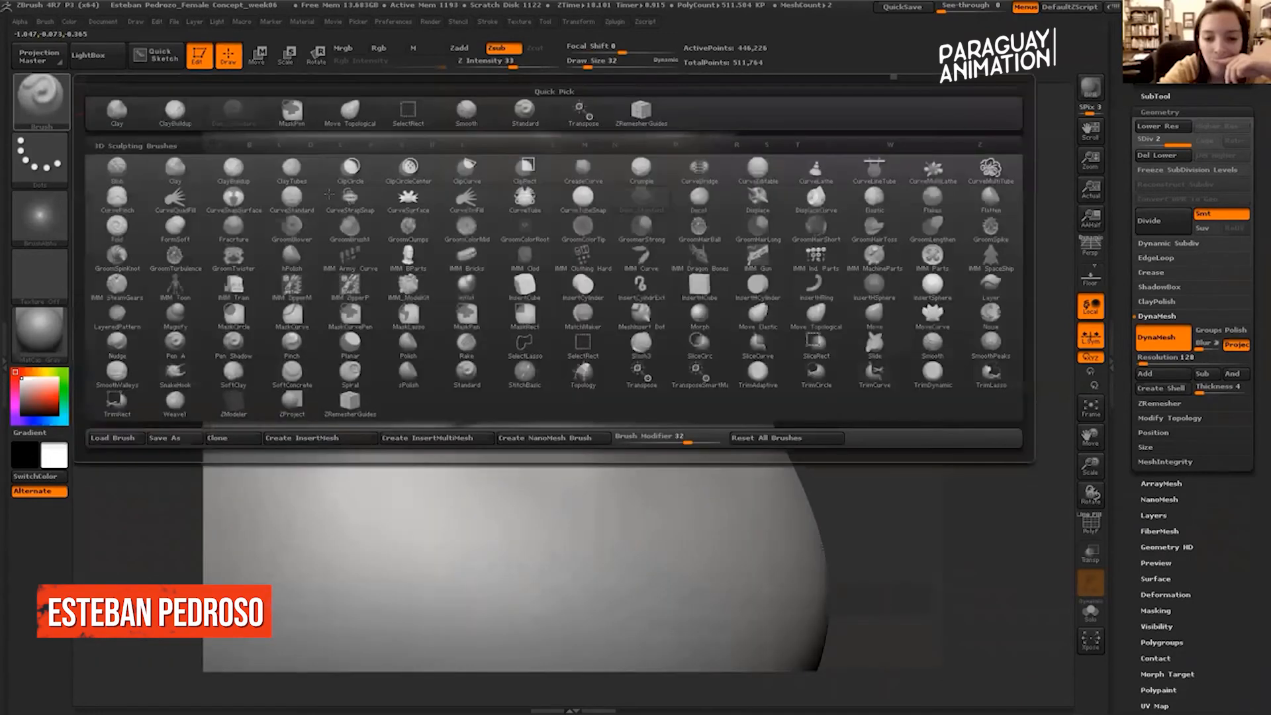
click(242, 167)
click(595, 64)
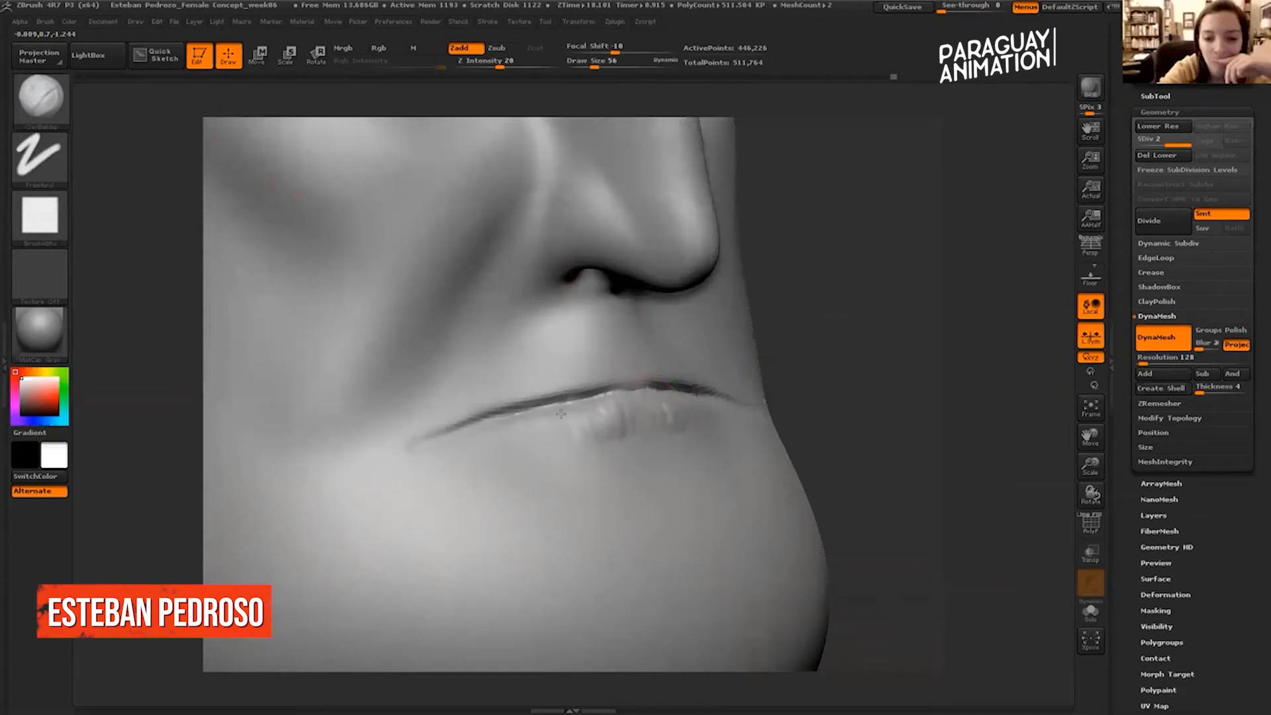
key(ctrl+z)
mouse_move(626, 375)
mouse_down()
mouse_move(646, 414)
mouse_move(619, 418)
mouse_up()
key(ctrl+z)
key(ctrl+z)
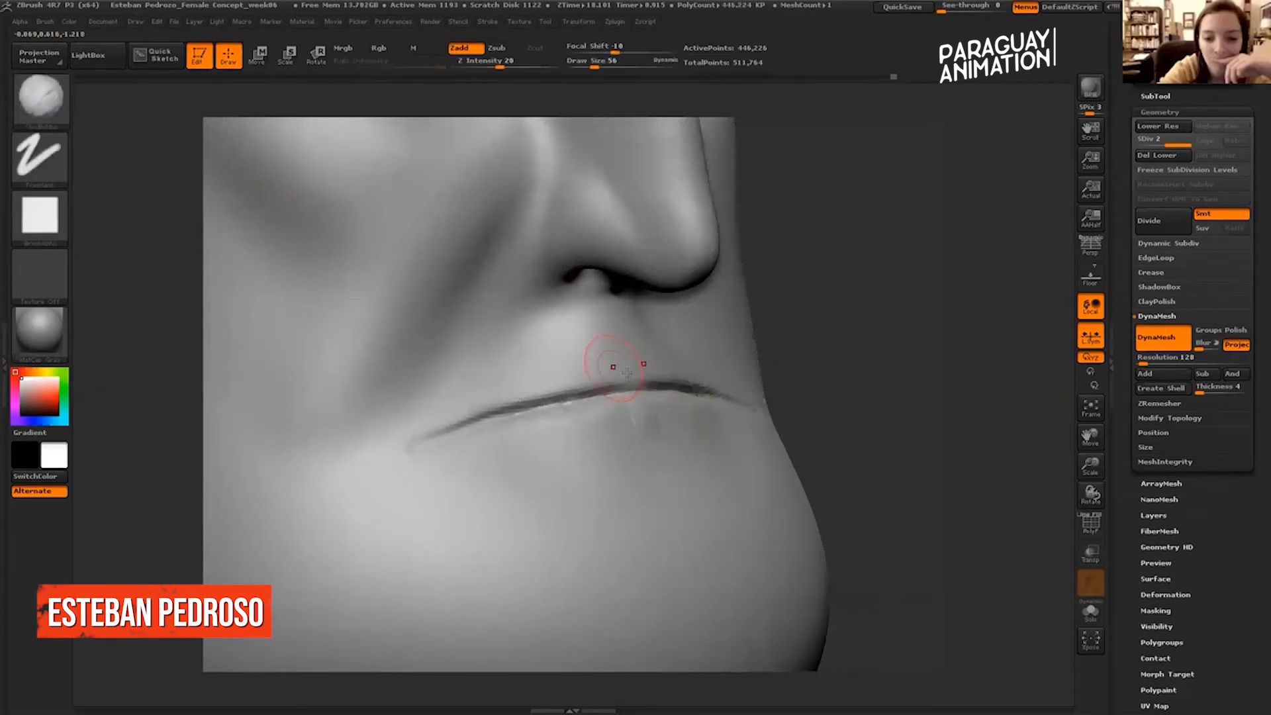
key(ctrl+z)
drag(916, 335, 916, 368)
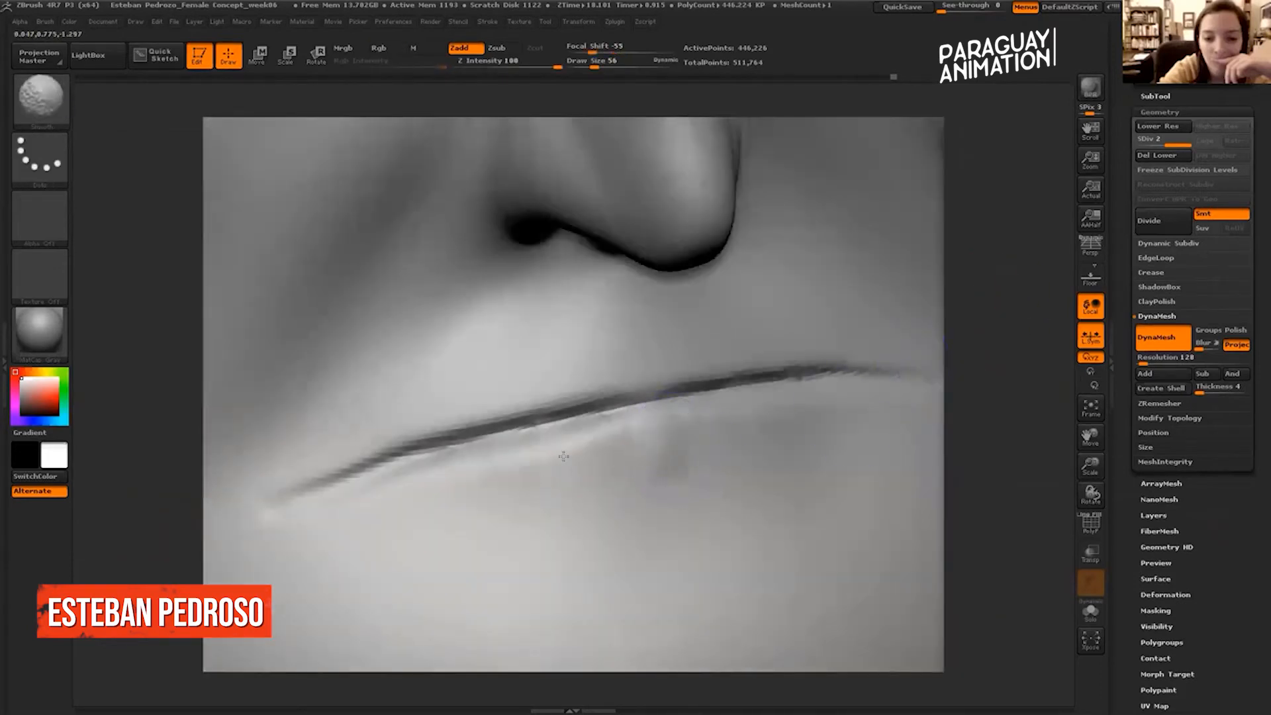
shift+drag(563, 456, 470, 457)
mouse_move(974, 351)
alt+mouse_down()
mouse_move(971, 318)
mouse_move(980, 331)
alt+mouse_up()
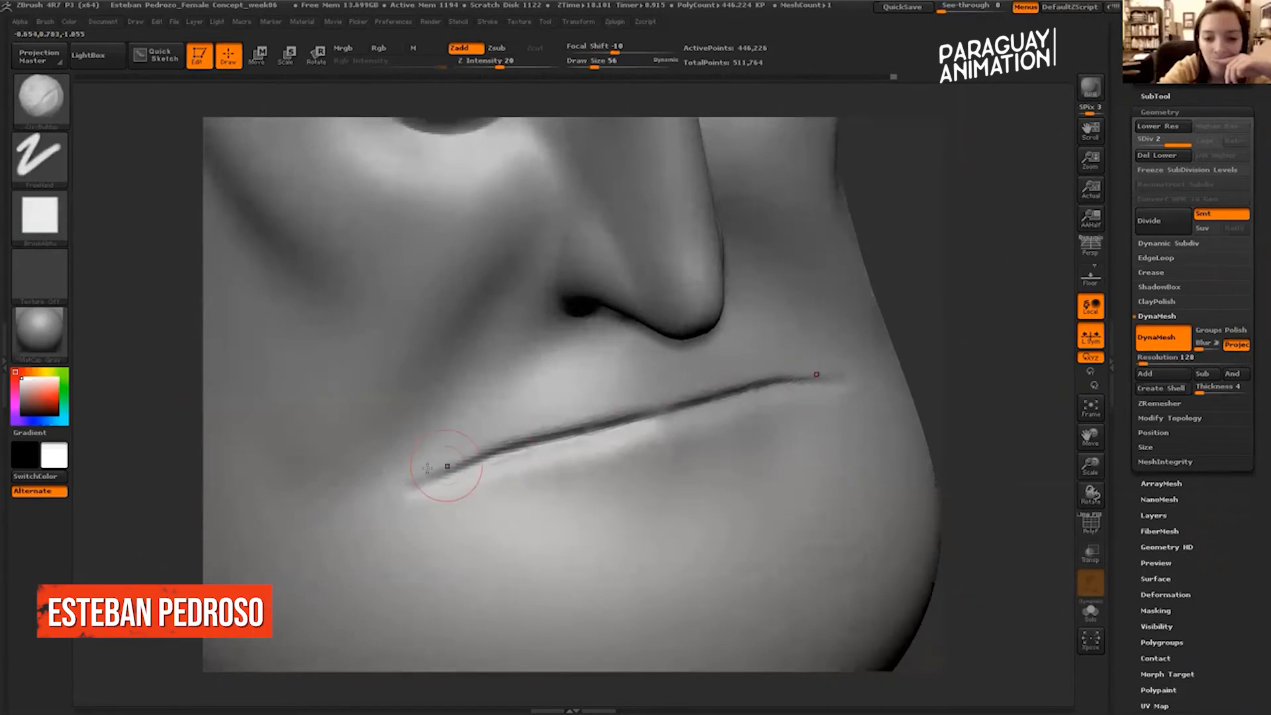
Mask the upper lip area with a lasso following the mouth line out to the corner of the mouth.
click(586, 63)
mouse_move(351, 490)
ctrl+mouse_down()
mouse_move(507, 384)
mouse_move(679, 361)
mouse_move(703, 396)
mouse_move(663, 411)
ctrl+mouse_up()
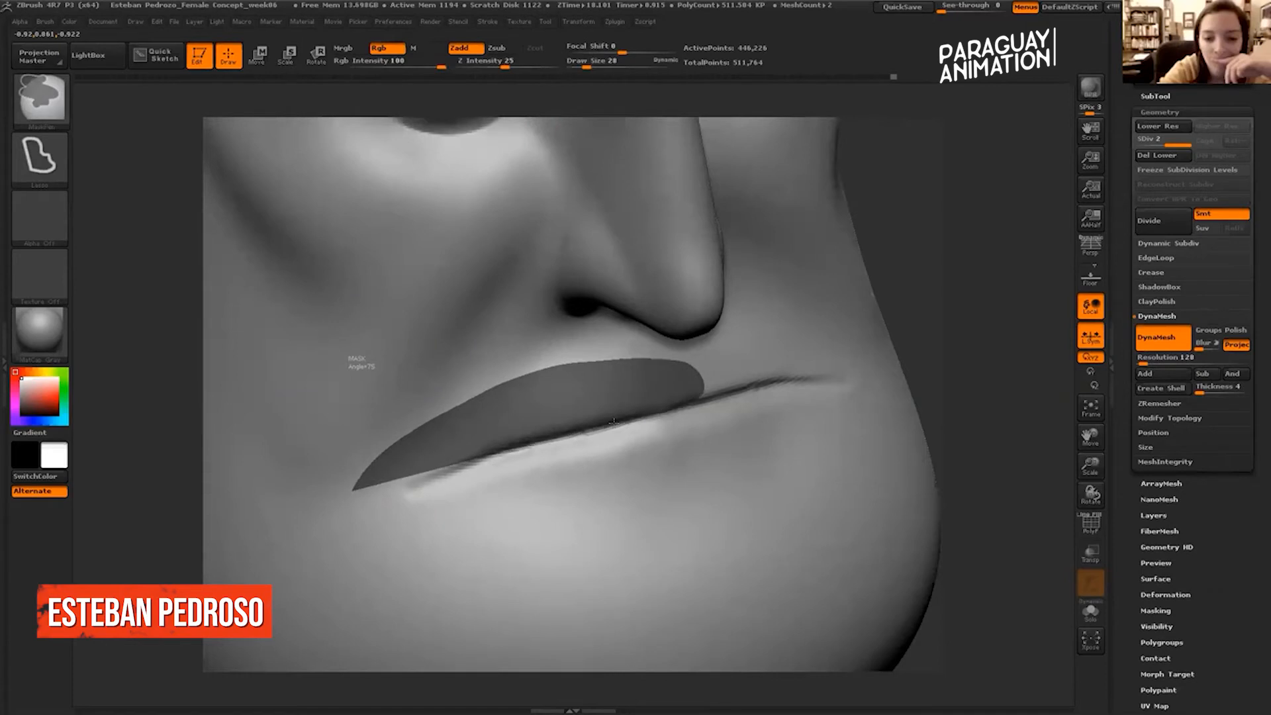
mouse_move(570, 432)
ctrl+mouse_down()
mouse_move(346, 503)
mouse_move(330, 455)
ctrl+mouse_up()
drag(1004, 321, 884, 361)
drag(805, 365, 894, 357)
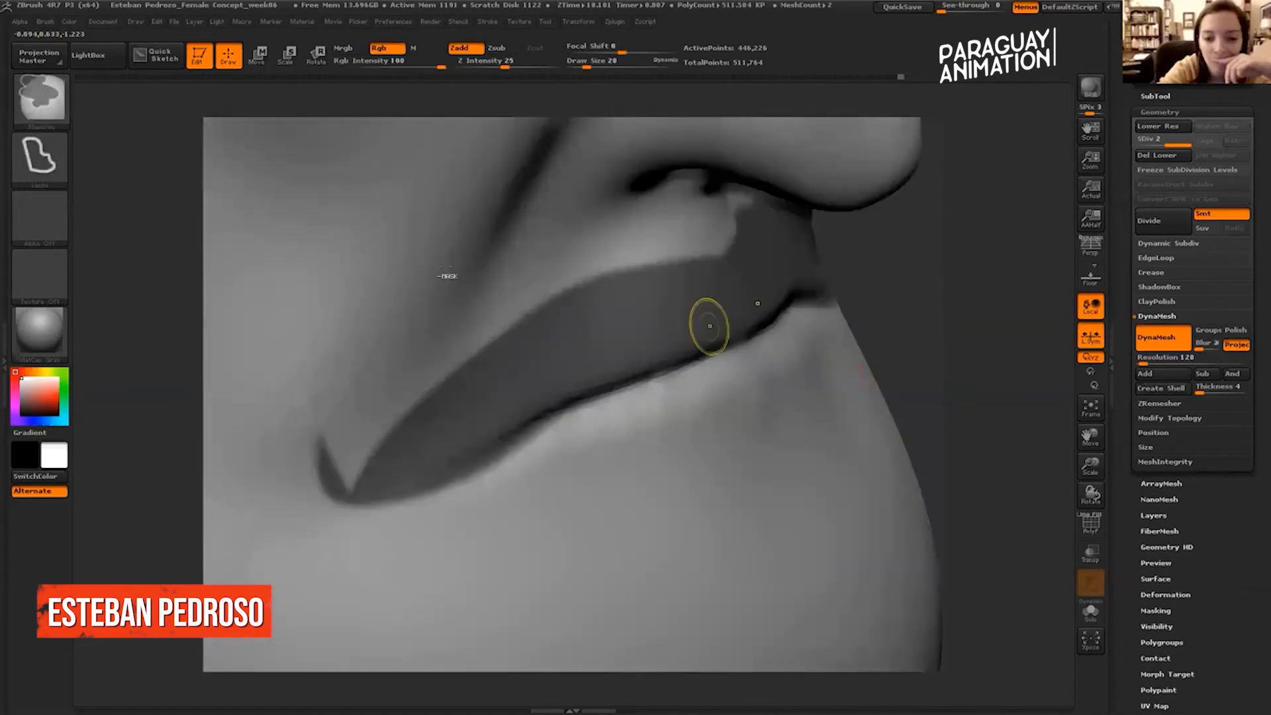
Pull the lower lip forward beneath the mask with Move Topological at draw size 118 and smooth its profile.
click(40, 110)
click(116, 113)
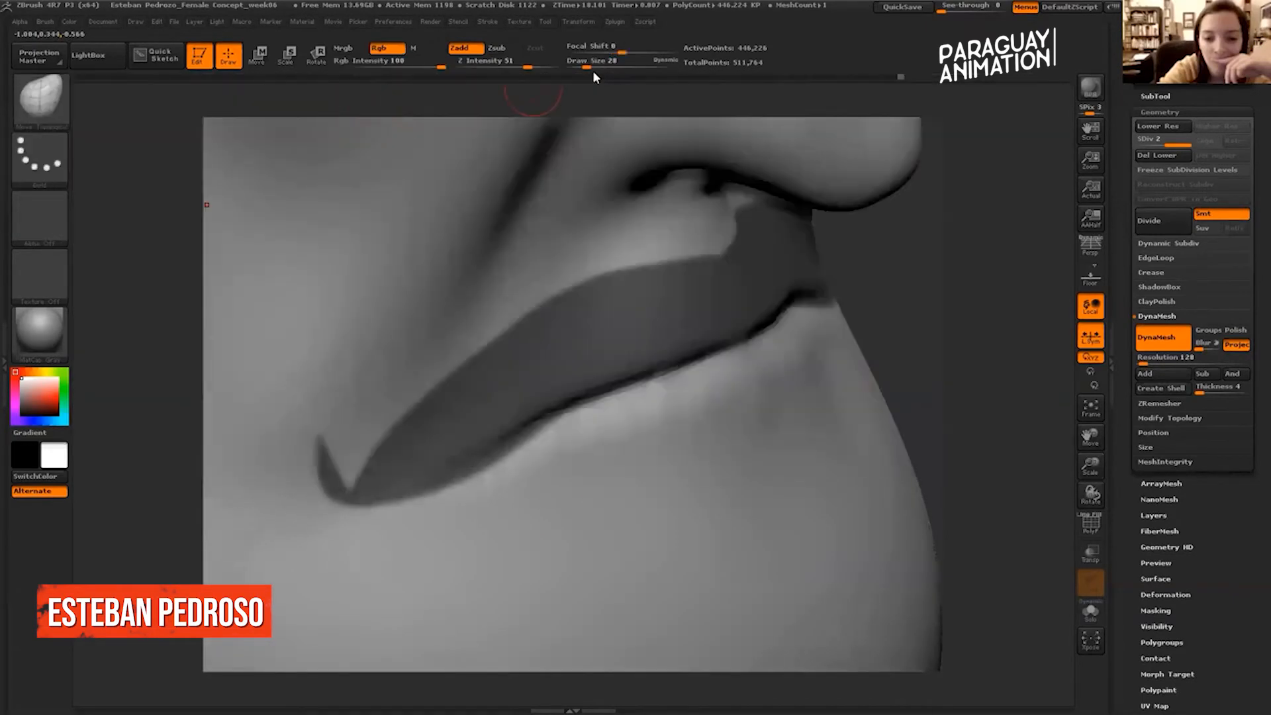
drag(601, 63, 610, 61)
click(581, 66)
mouse_move(894, 351)
mouse_down()
mouse_move(724, 397)
mouse_move(763, 354)
mouse_up()
drag(689, 392, 735, 372)
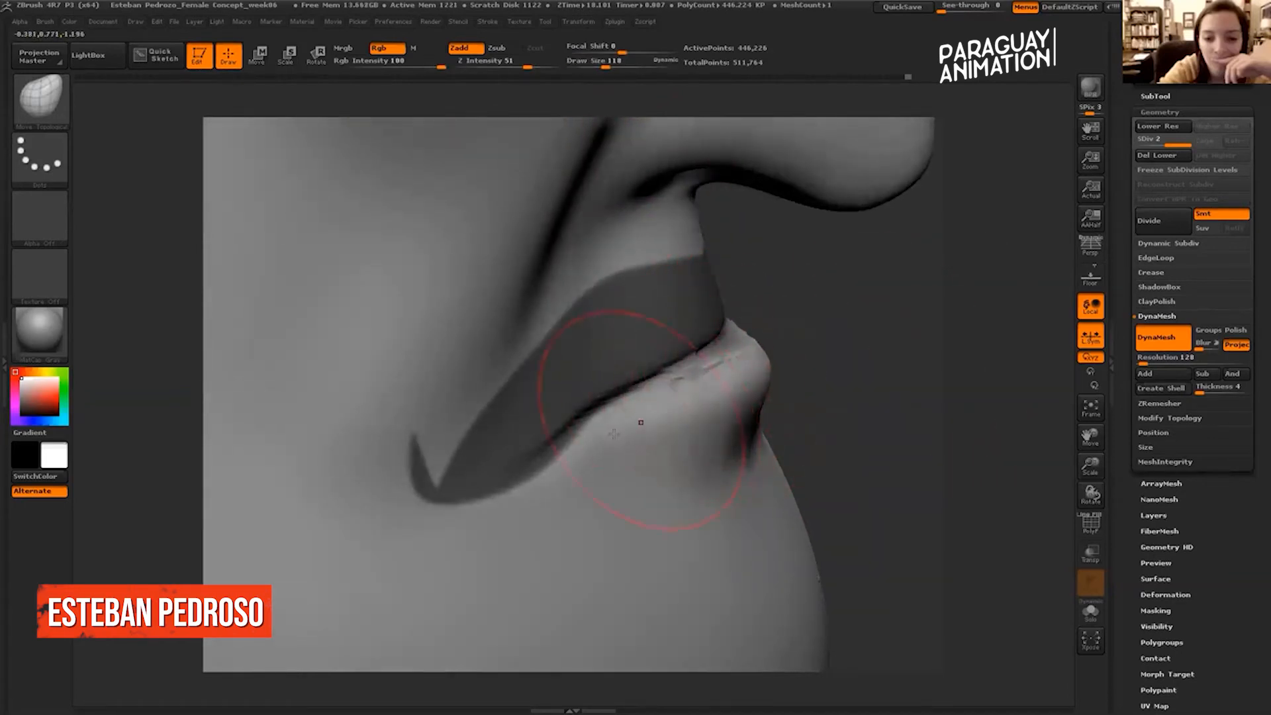
drag(872, 312, 839, 351)
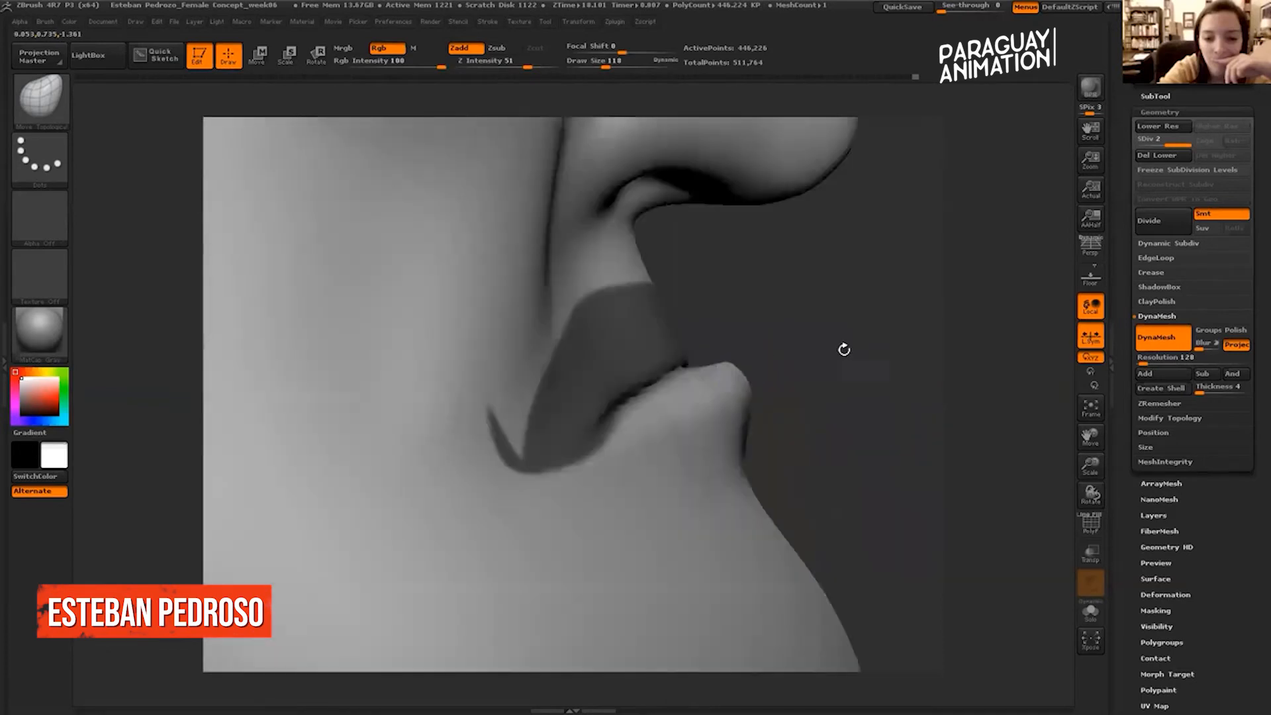
shift+drag(727, 382, 696, 395)
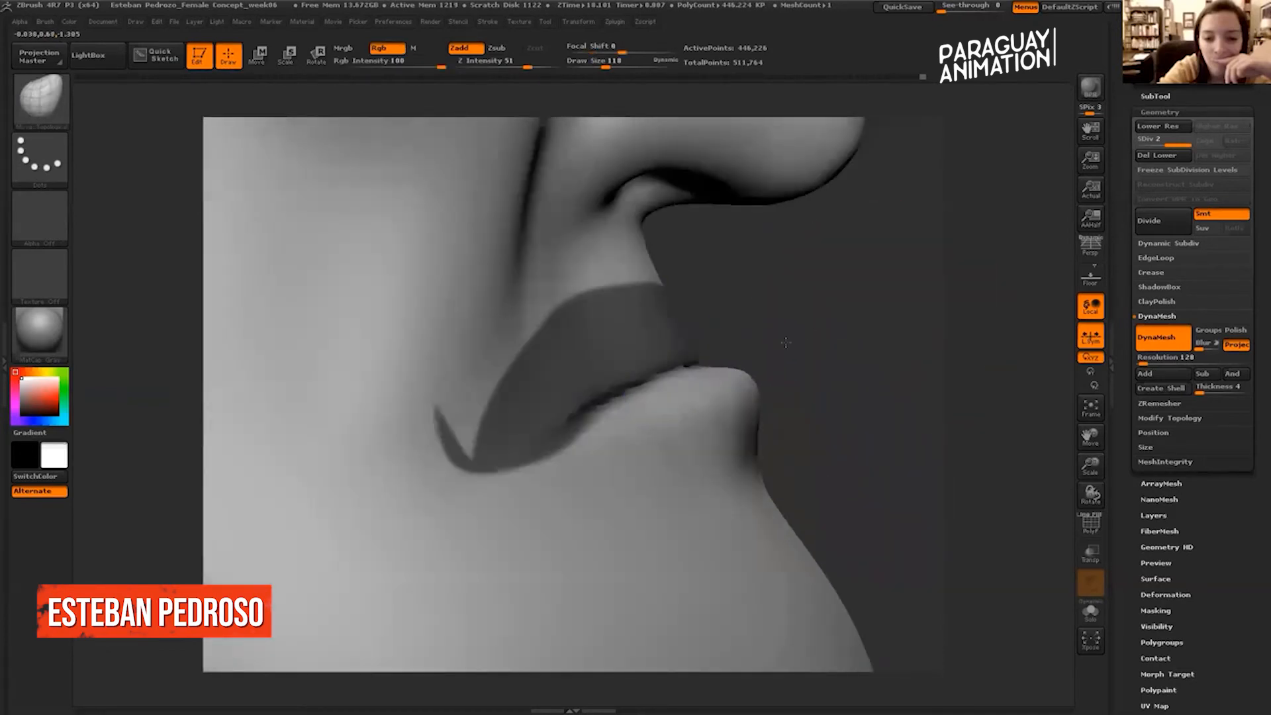
Push the lower lip's upper edge up against the masked upper lip from centre to corner, smoothing the surface.
drag(887, 321, 809, 324)
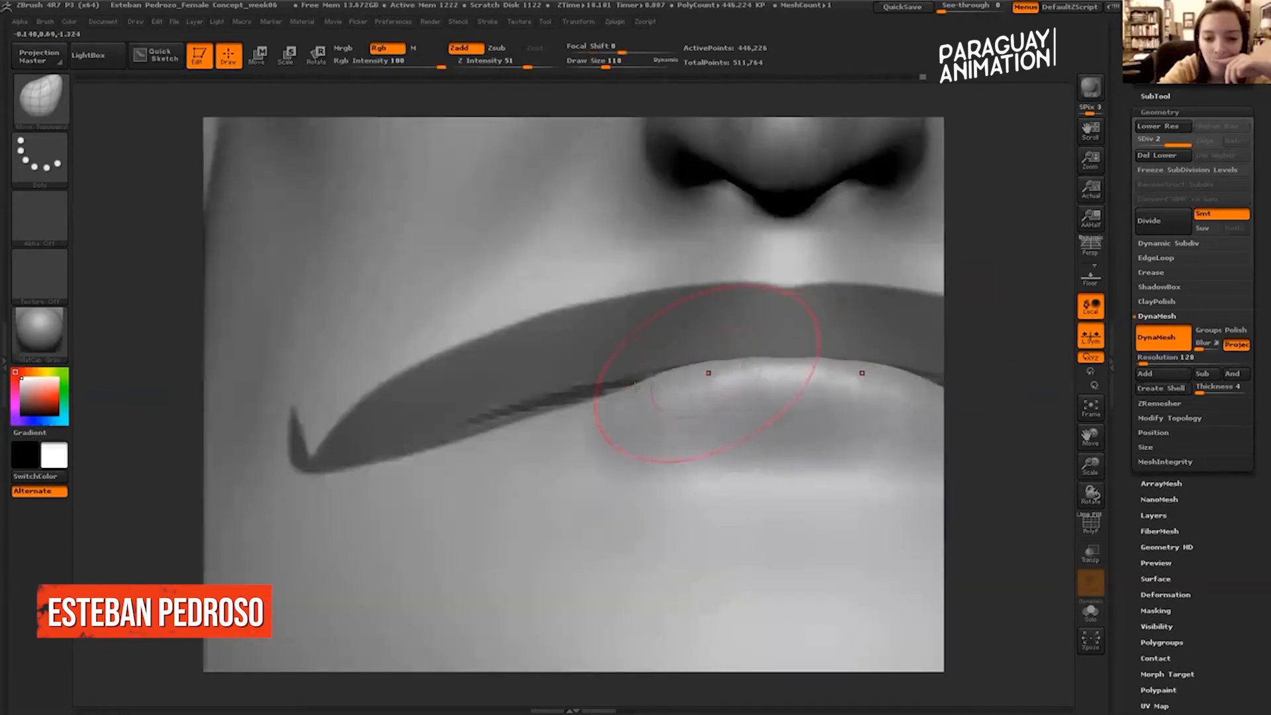
mouse_move(596, 386)
mouse_down()
mouse_move(593, 373)
mouse_move(545, 392)
mouse_up()
mouse_move(491, 425)
mouse_down()
mouse_move(484, 413)
mouse_move(453, 420)
mouse_up()
drag(723, 364, 725, 357)
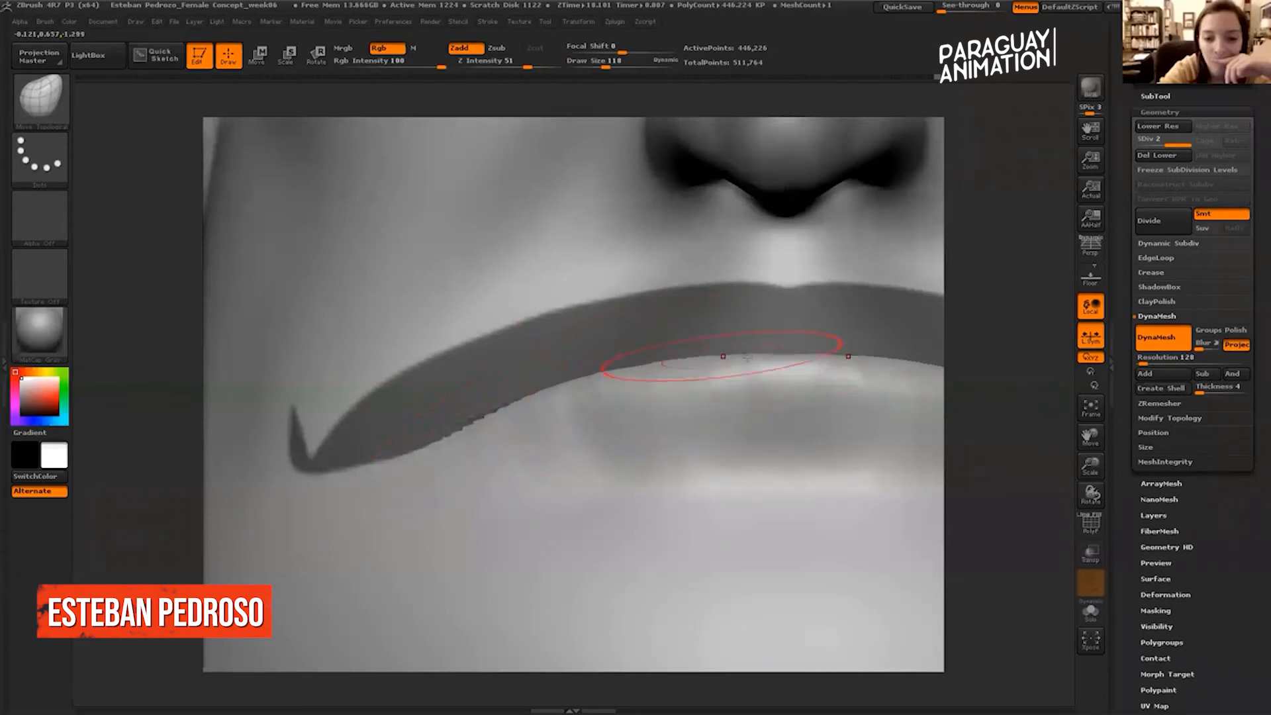
alt+drag(976, 339, 948, 347)
drag(850, 388, 793, 412)
mouse_move(533, 448)
shift+mouse_down()
mouse_move(517, 439)
mouse_move(497, 460)
mouse_move(629, 426)
mouse_move(590, 460)
mouse_move(530, 445)
shift+mouse_up()
drag(813, 407, 671, 393)
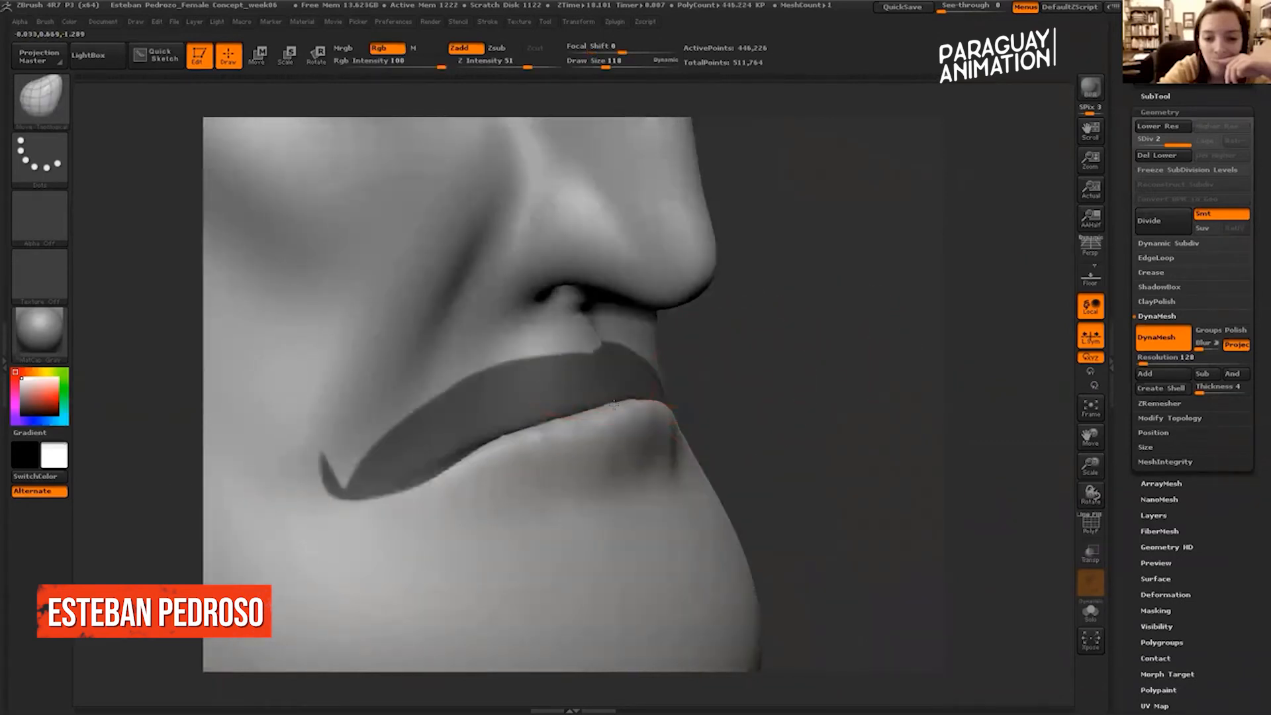
mouse_move(828, 357)
mouse_down()
mouse_move(857, 353)
mouse_move(761, 398)
mouse_up()
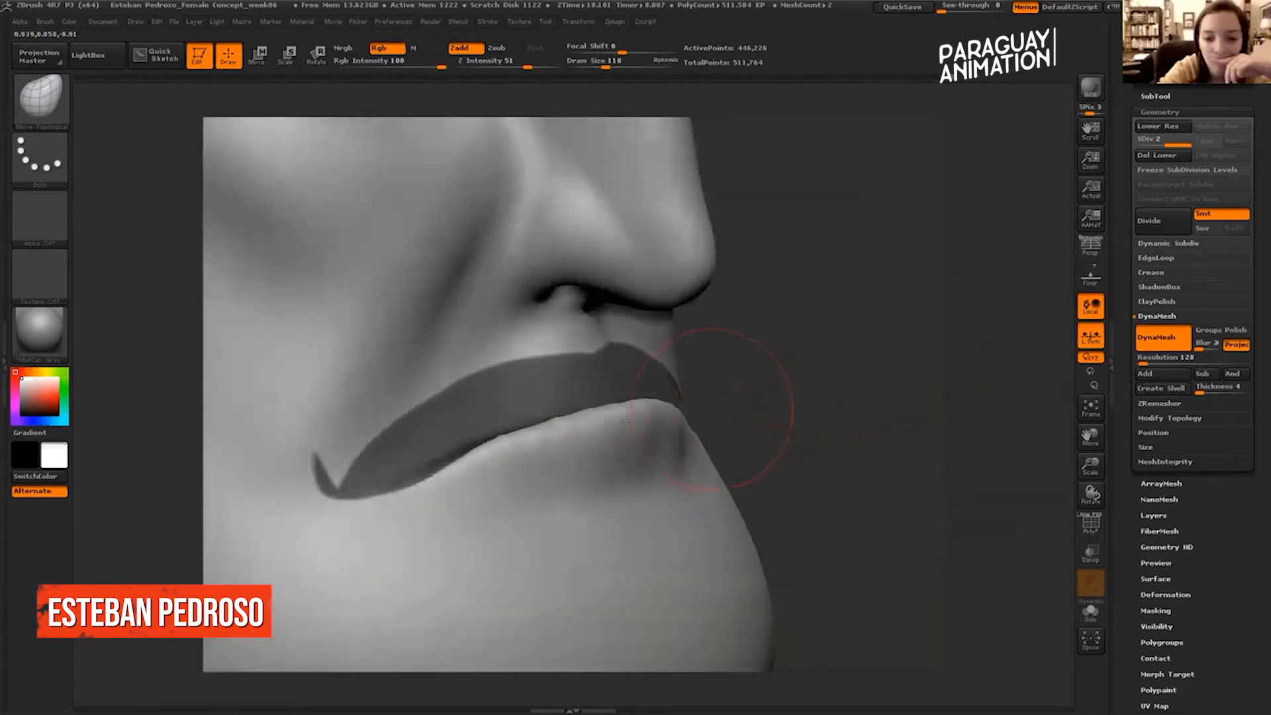
shift+drag(892, 386, 817, 431)
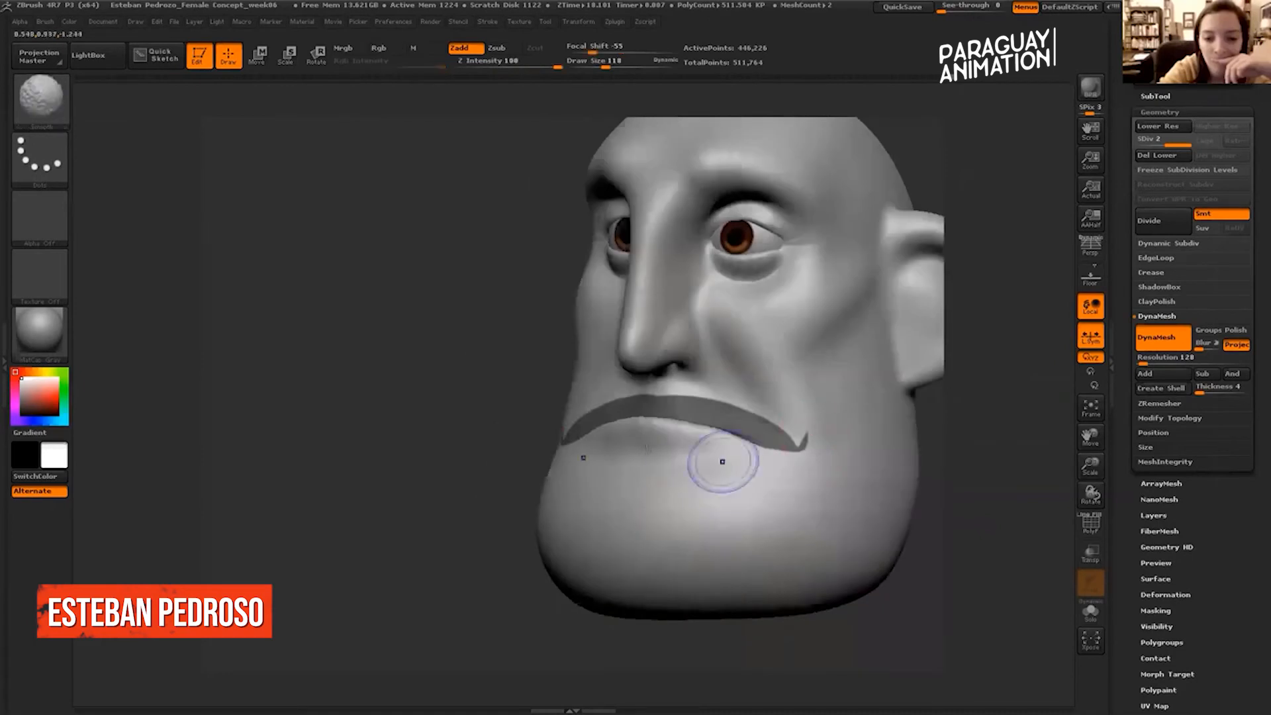
drag(457, 446, 1013, 405)
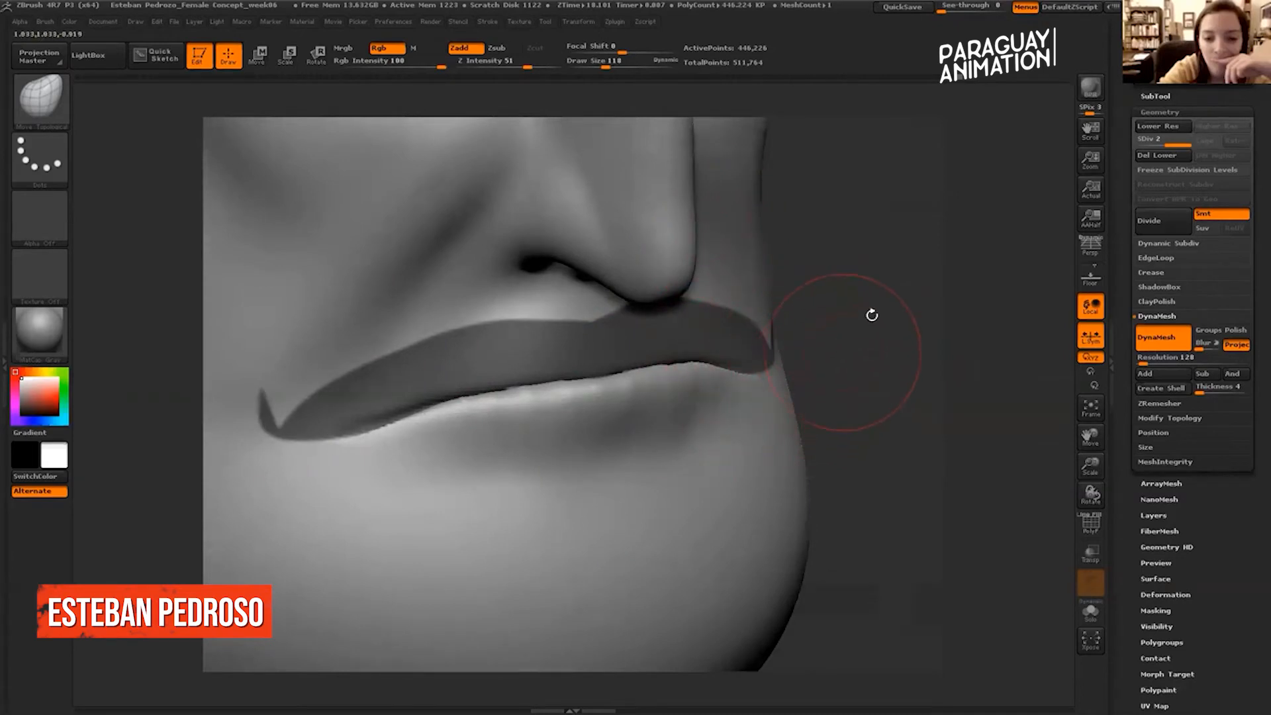
Invert the mask and move the upper lip forward and down over the lower lip, smoothing its shape.
key(ctrl)
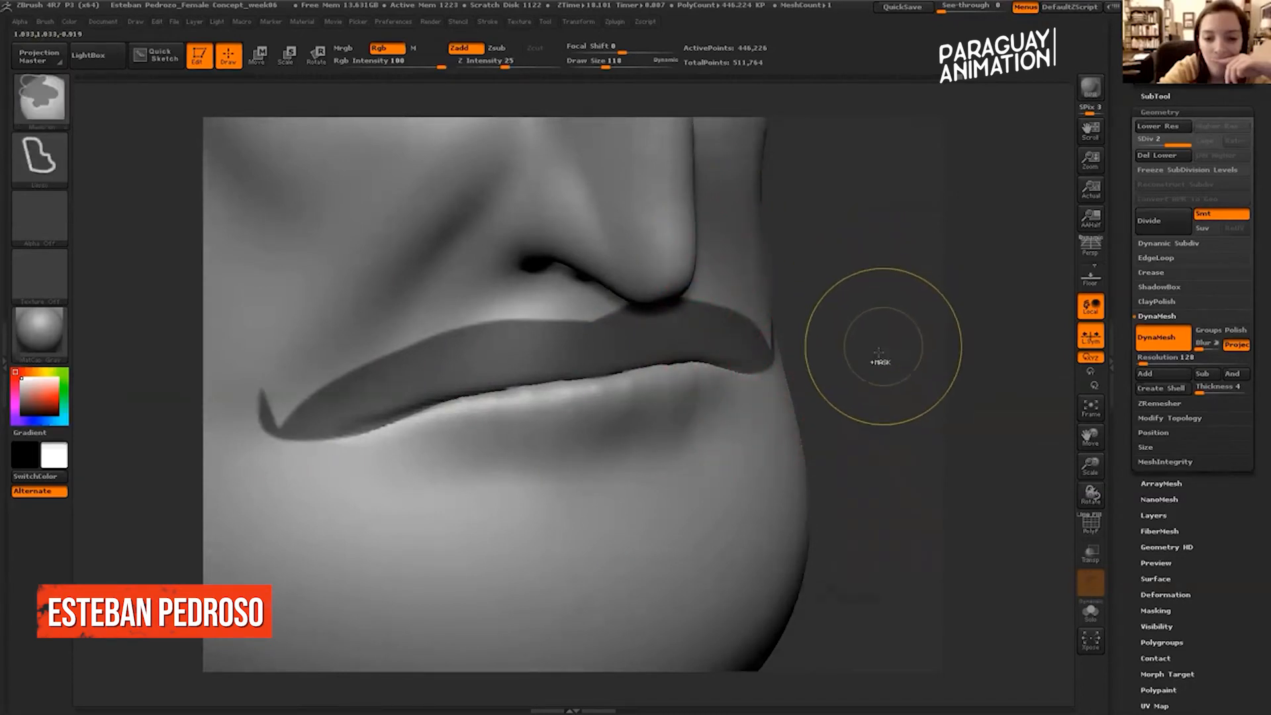
ctrl+click(883, 348)
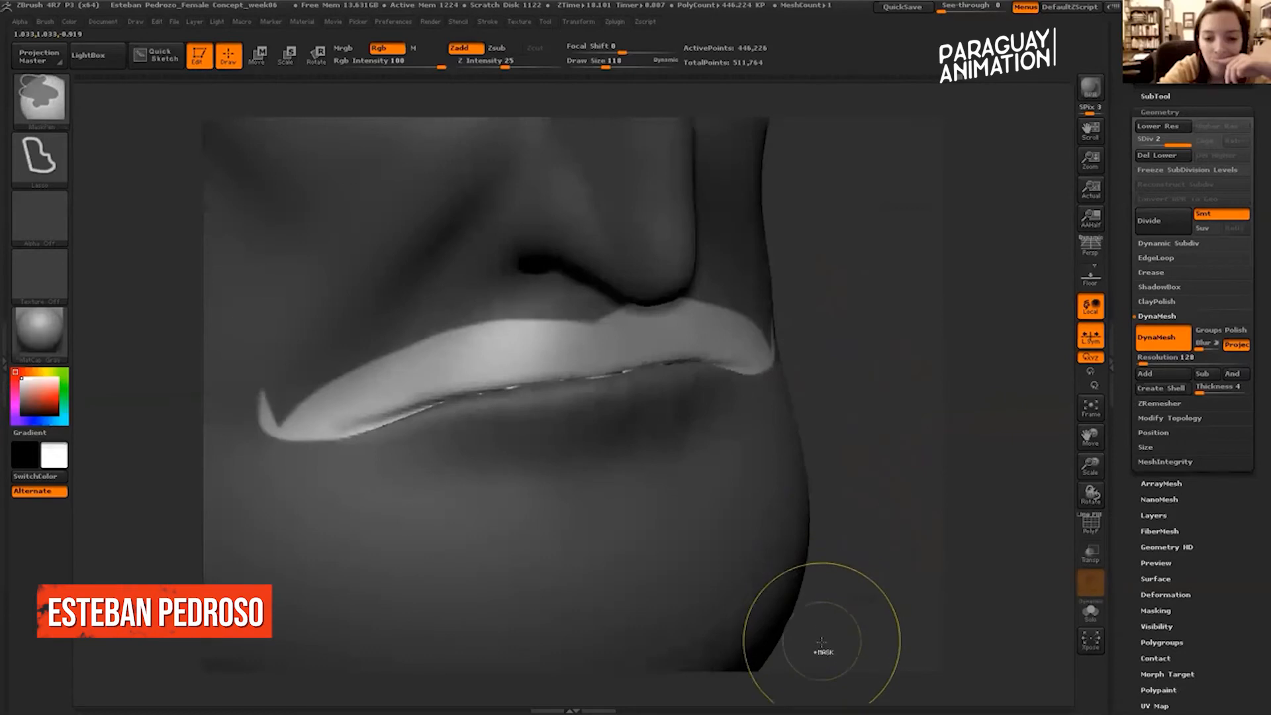
drag(902, 381, 795, 379)
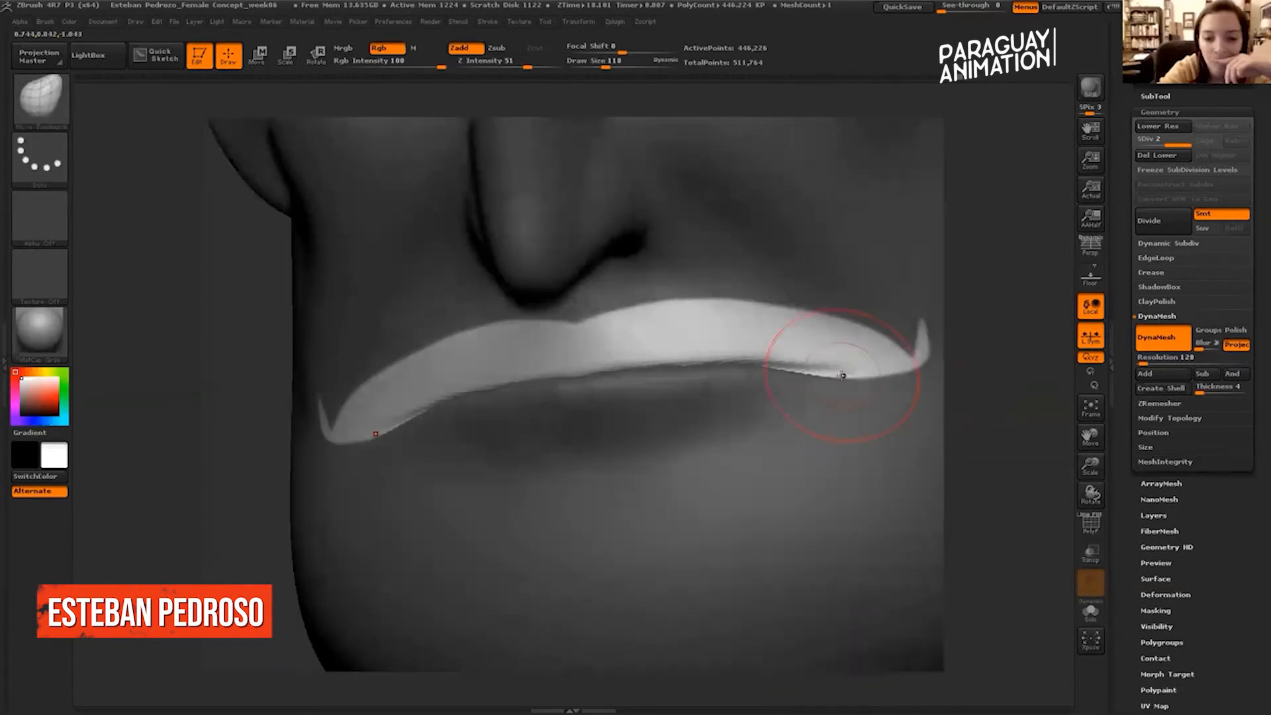
drag(980, 395, 778, 357)
mouse_move(661, 310)
mouse_down()
mouse_move(679, 310)
mouse_move(644, 330)
mouse_move(660, 324)
mouse_up()
mouse_move(596, 351)
mouse_down()
mouse_move(611, 357)
mouse_move(570, 389)
mouse_move(662, 326)
mouse_up()
mouse_move(813, 278)
mouse_down()
mouse_move(768, 282)
mouse_move(833, 278)
mouse_up()
shift+drag(616, 349, 668, 329)
mouse_move(948, 298)
mouse_down()
mouse_move(652, 303)
mouse_move(596, 327)
mouse_up()
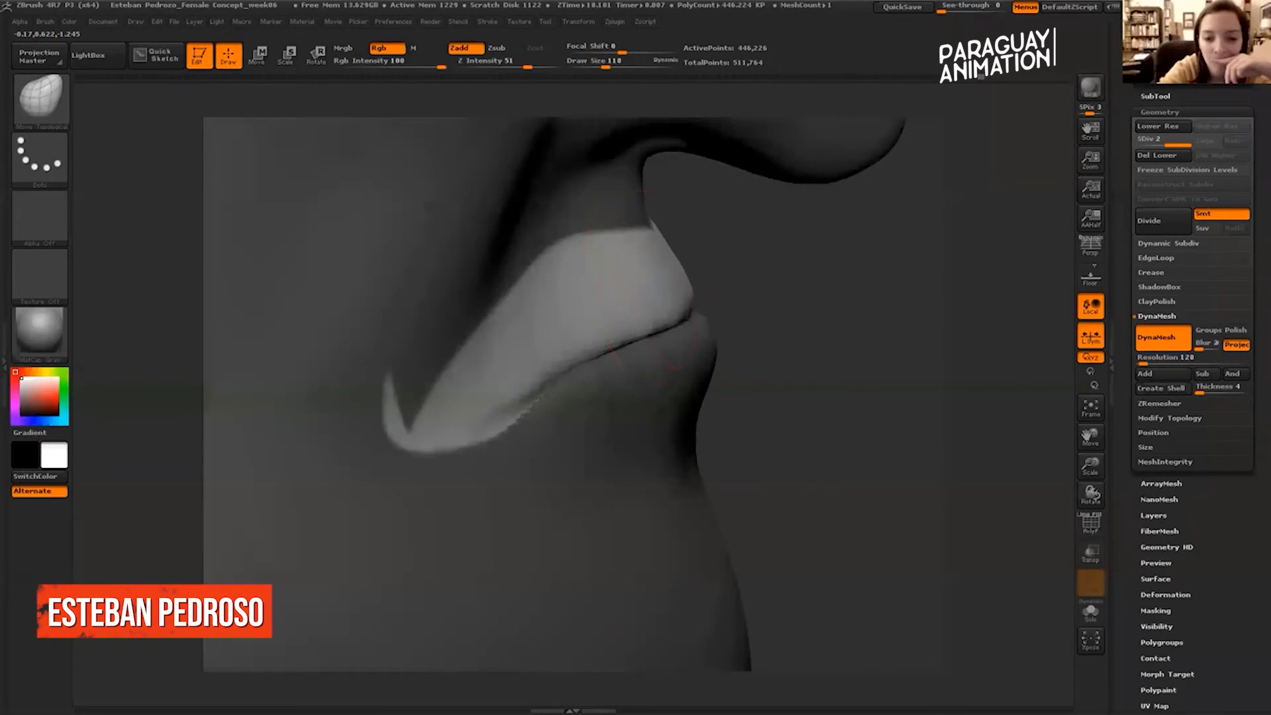
Clear the mask and smooth the upper lip's border and the mouth corners at draw size 59.
mouse_move(699, 352)
mouse_down()
mouse_move(1017, 348)
mouse_move(841, 327)
mouse_up()
click(596, 65)
shift+drag(530, 332, 615, 308)
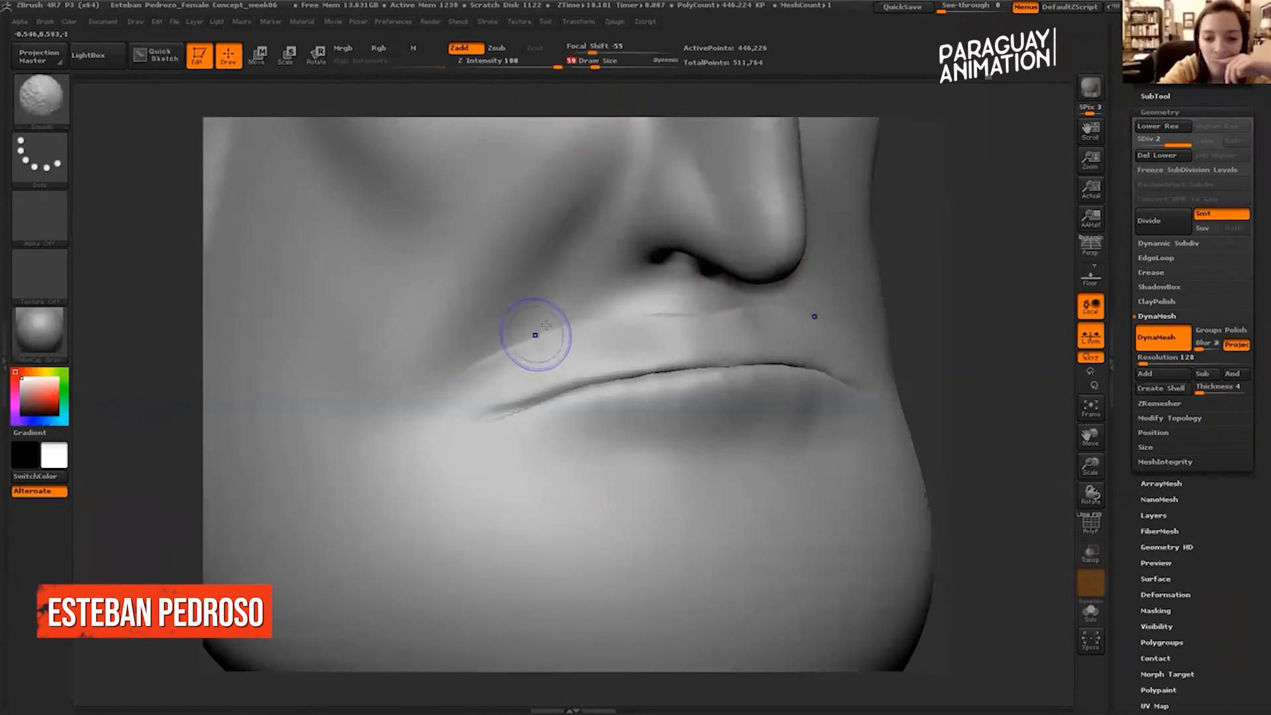
shift+drag(451, 445, 540, 412)
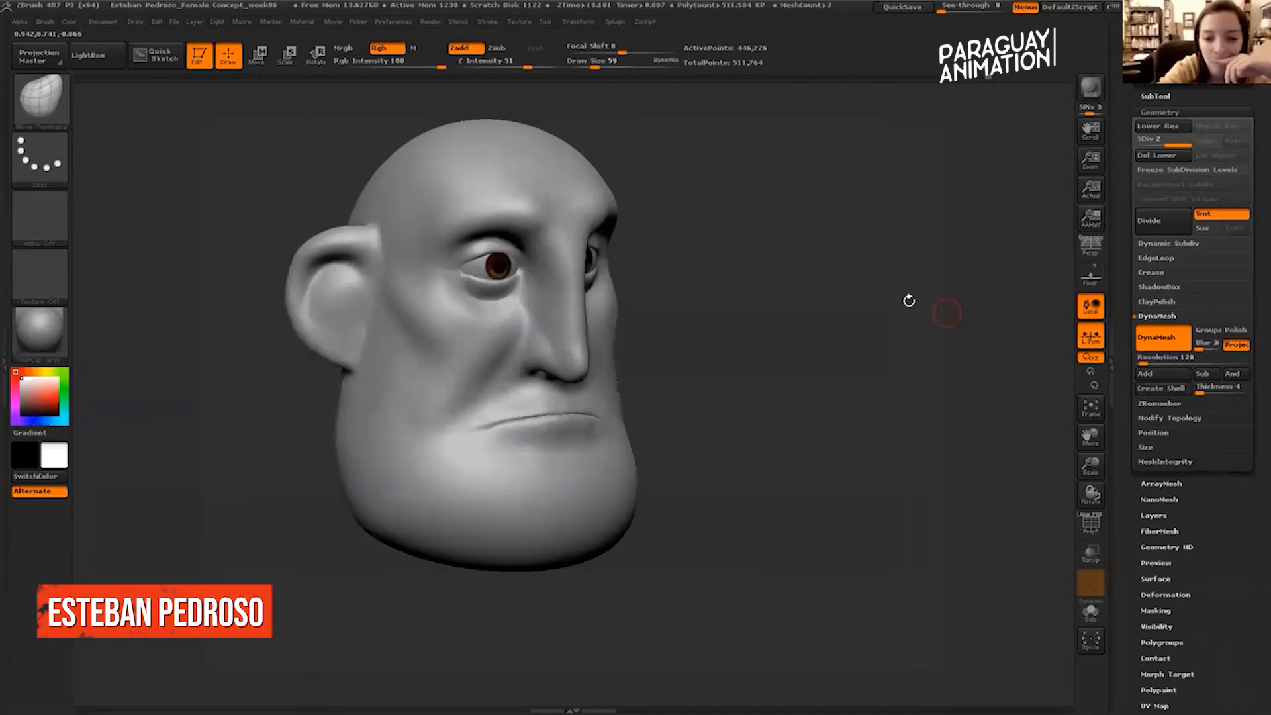
drag(908, 298, 946, 419)
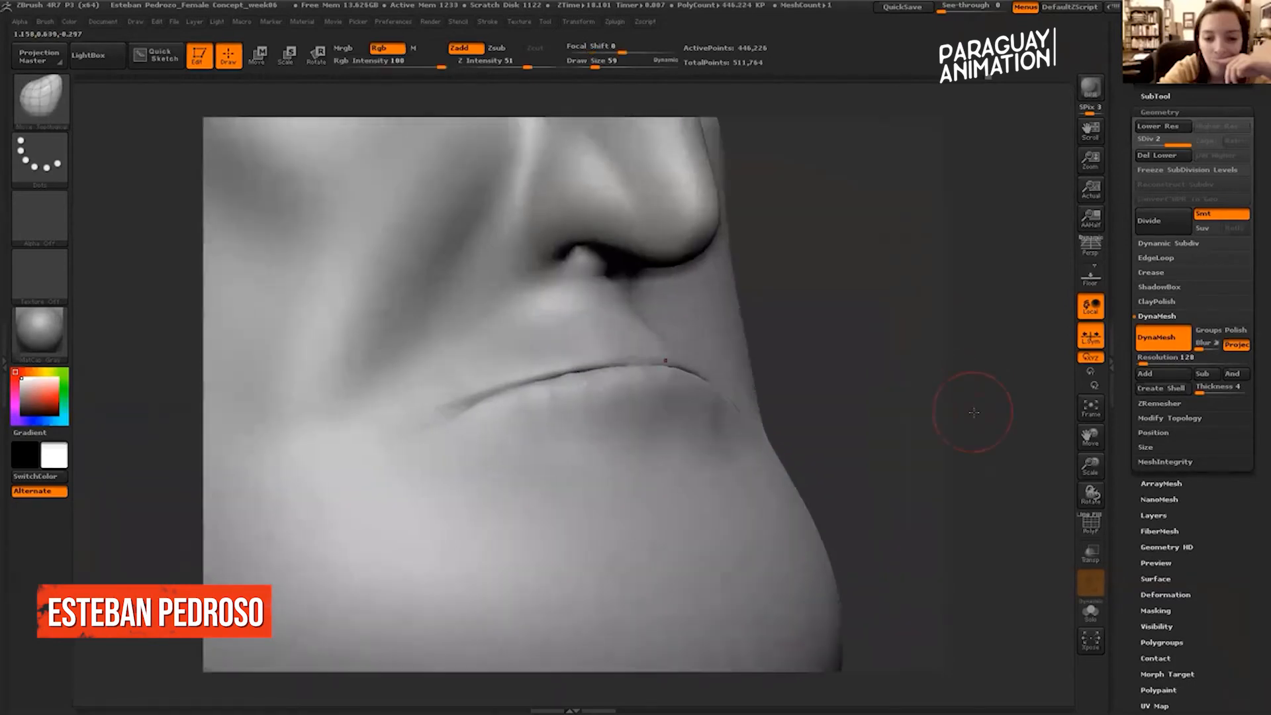
drag(973, 418, 437, 298)
Carve the philtrum groove between nose and upper lip with ClayBuildup and check the head's wireframe.
click(31, 117)
click(179, 120)
mouse_move(633, 302)
alt+mouse_down()
mouse_move(649, 331)
mouse_move(613, 331)
mouse_move(626, 318)
mouse_move(629, 335)
alt+mouse_up()
alt+drag(925, 245, 993, 296)
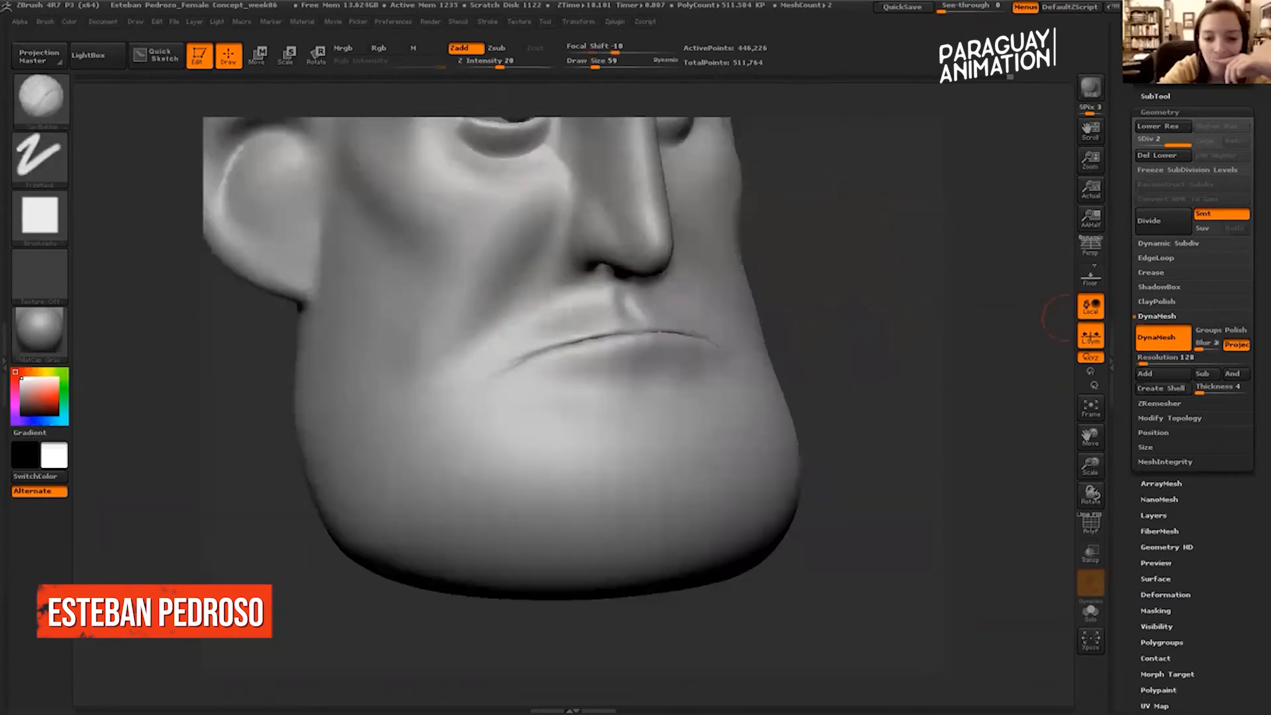
key(shift+f)
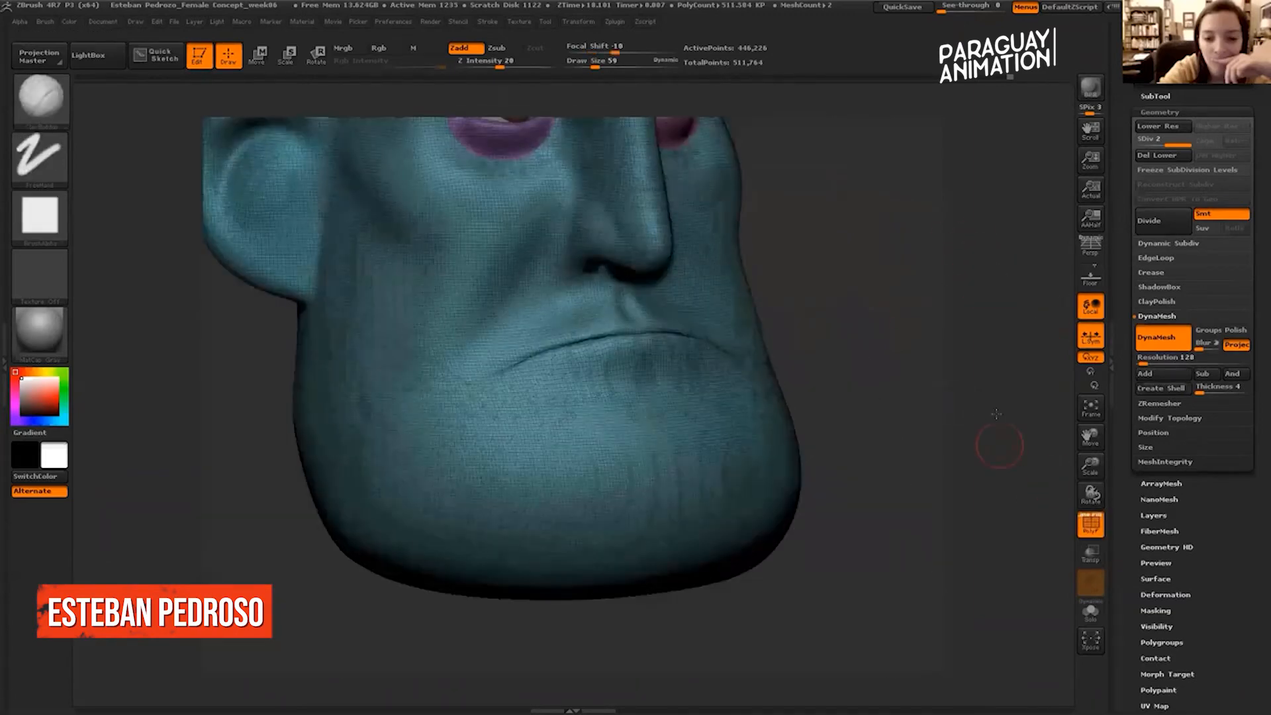
mouse_move(1003, 399)
mouse_down()
mouse_move(880, 351)
mouse_move(1039, 477)
mouse_up()
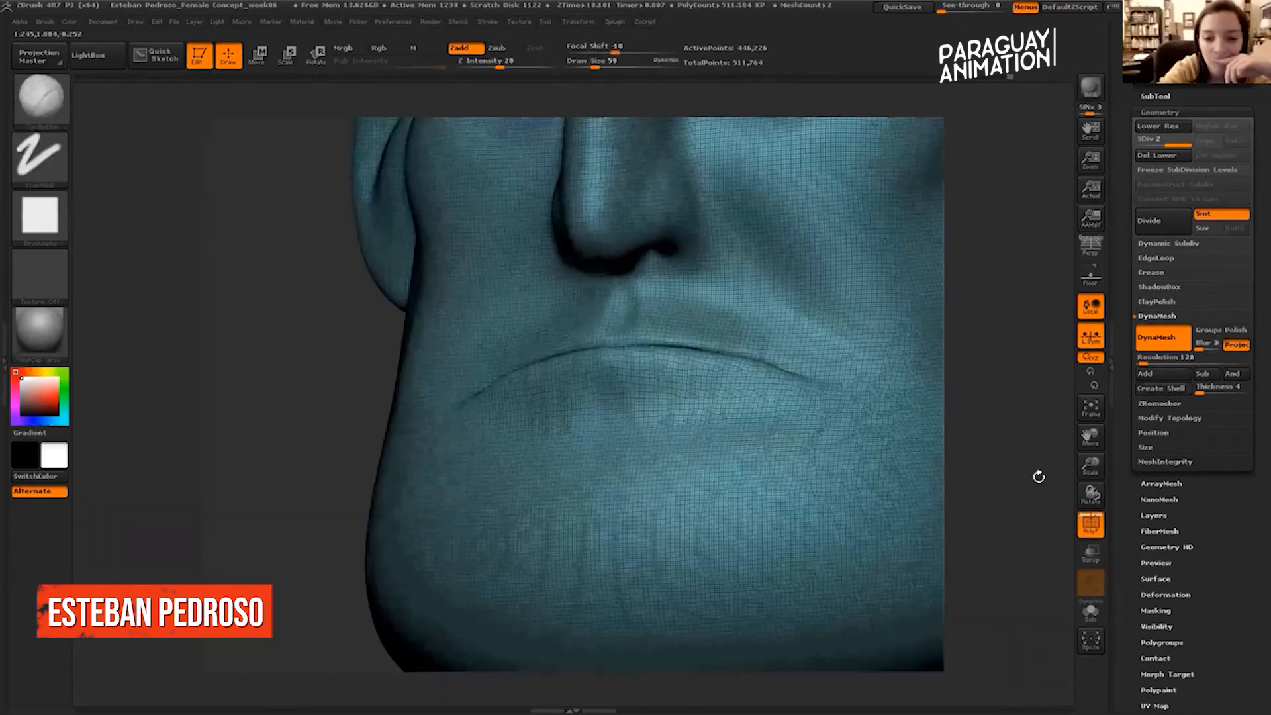
key(shift+f)
Add volume along the lower lip with ClayBuildup at draw size 59 and smooth the strokes.
mouse_move(954, 405)
mouse_down()
mouse_move(1005, 400)
mouse_move(811, 330)
mouse_move(860, 307)
mouse_move(884, 396)
mouse_up()
drag(703, 379, 709, 409)
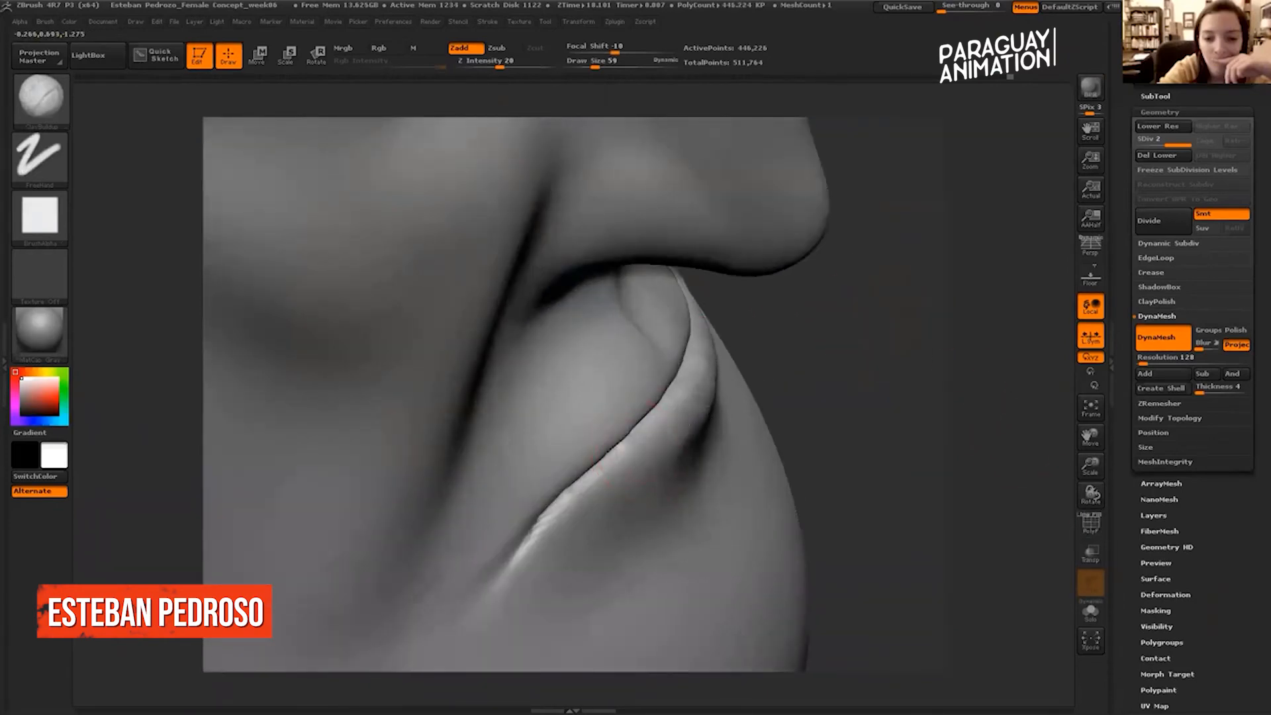
drag(682, 457, 695, 435)
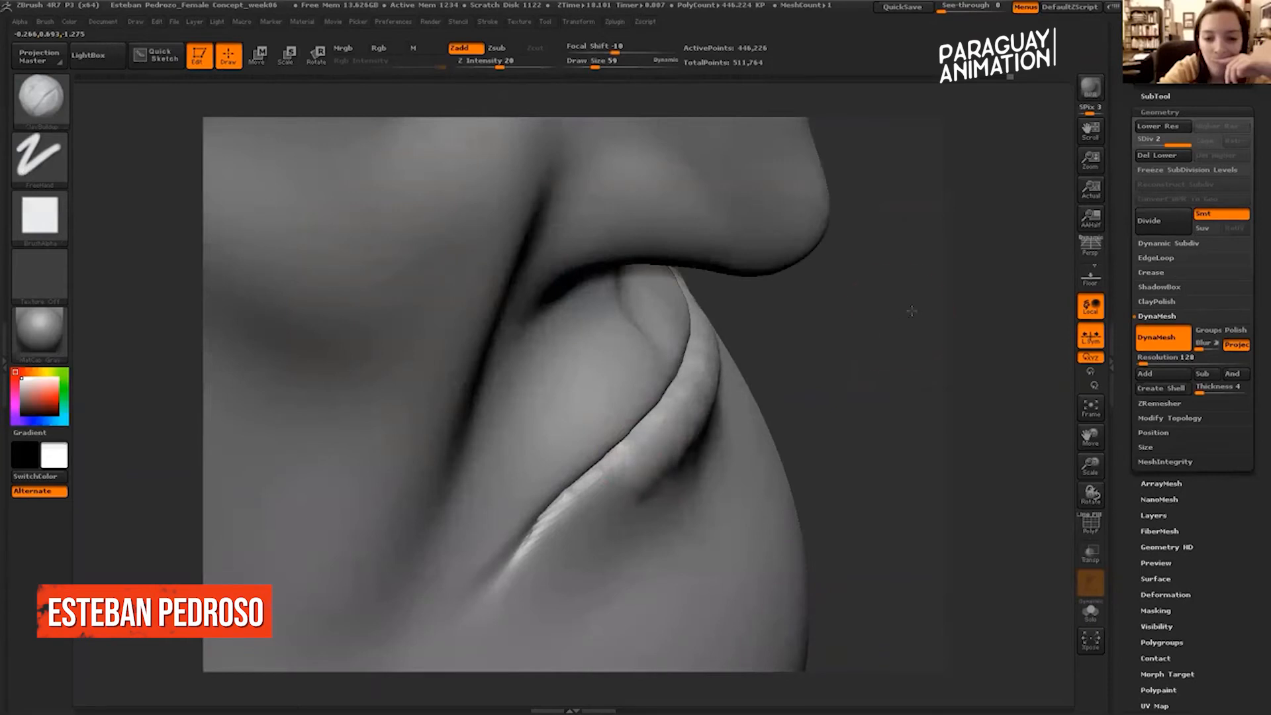
drag(914, 309, 844, 337)
mouse_move(741, 420)
mouse_down()
mouse_move(749, 445)
mouse_move(748, 396)
mouse_up()
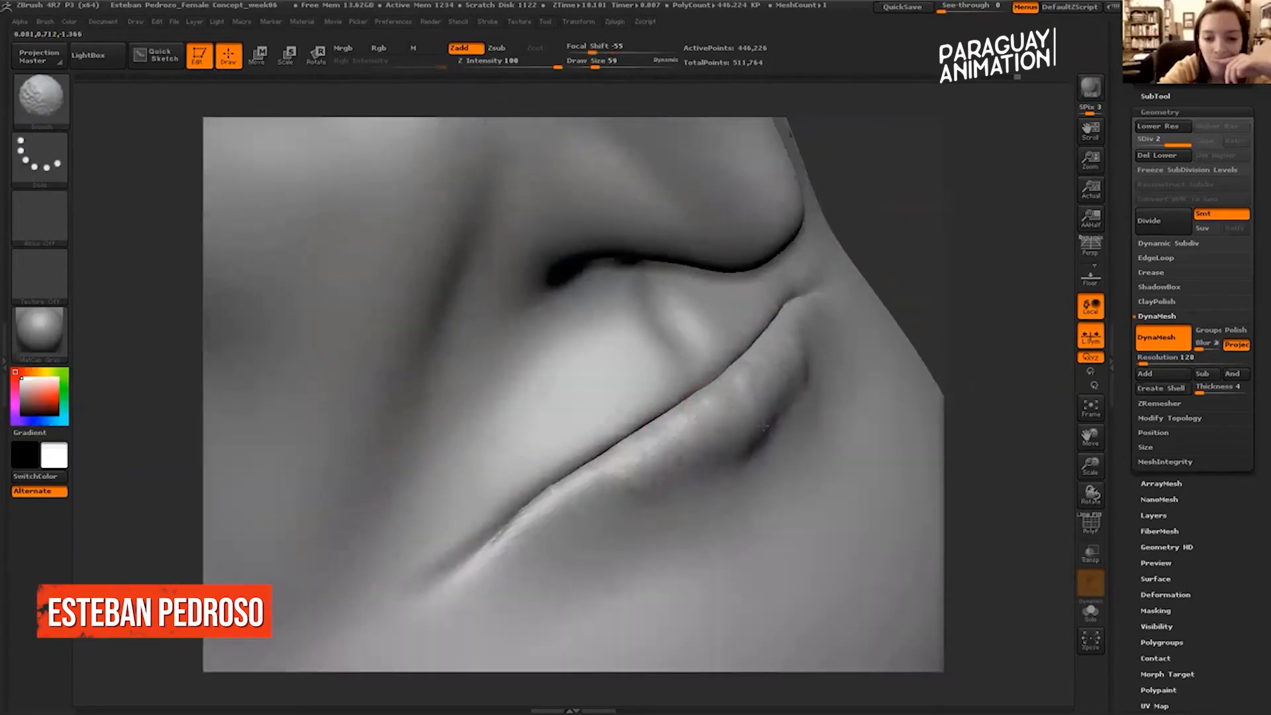
Shift the outer corner of the lower eyelid slightly outward with Move Topological at draw size 145.
mouse_move(953, 292)
mouse_down()
mouse_move(923, 232)
mouse_move(841, 243)
mouse_up()
mouse_move(973, 252)
alt+mouse_down()
mouse_move(914, 281)
mouse_move(824, 357)
alt+mouse_up()
alt+drag(908, 269, 960, 228)
alt+drag(920, 196, 939, 215)
click(40, 96)
click(568, 78)
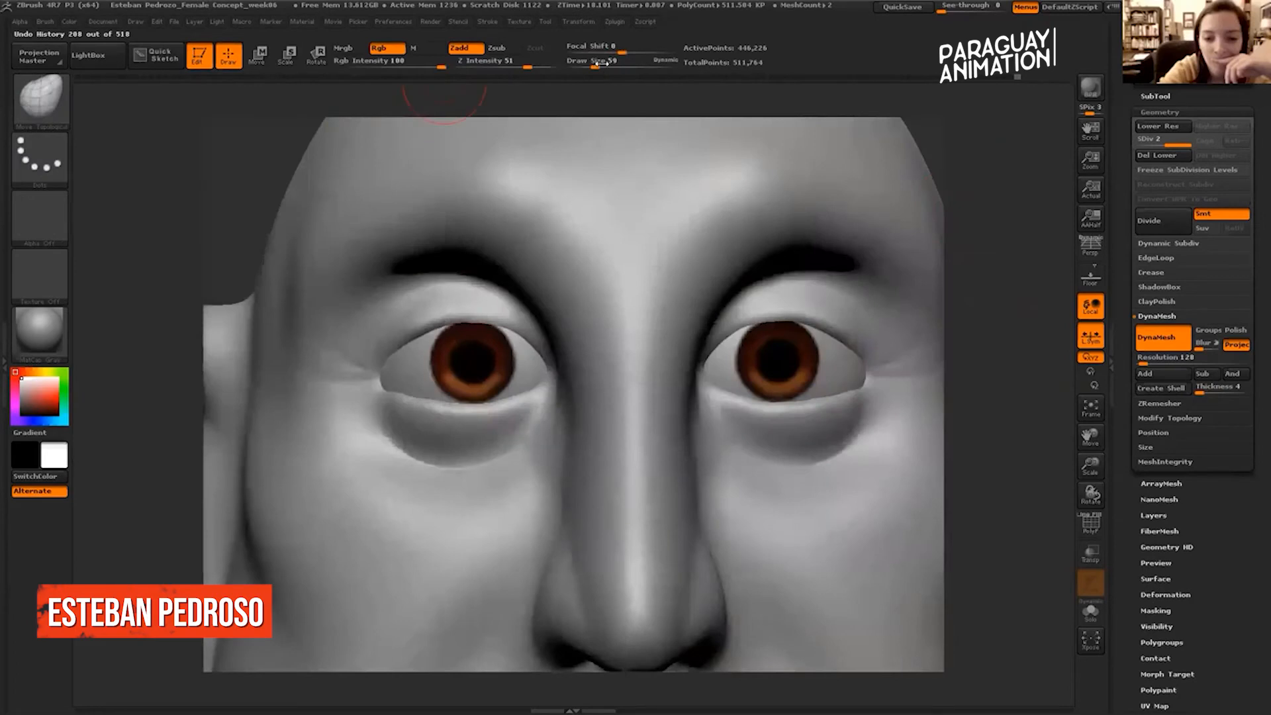
click(606, 65)
click(1019, 77)
drag(389, 389, 371, 379)
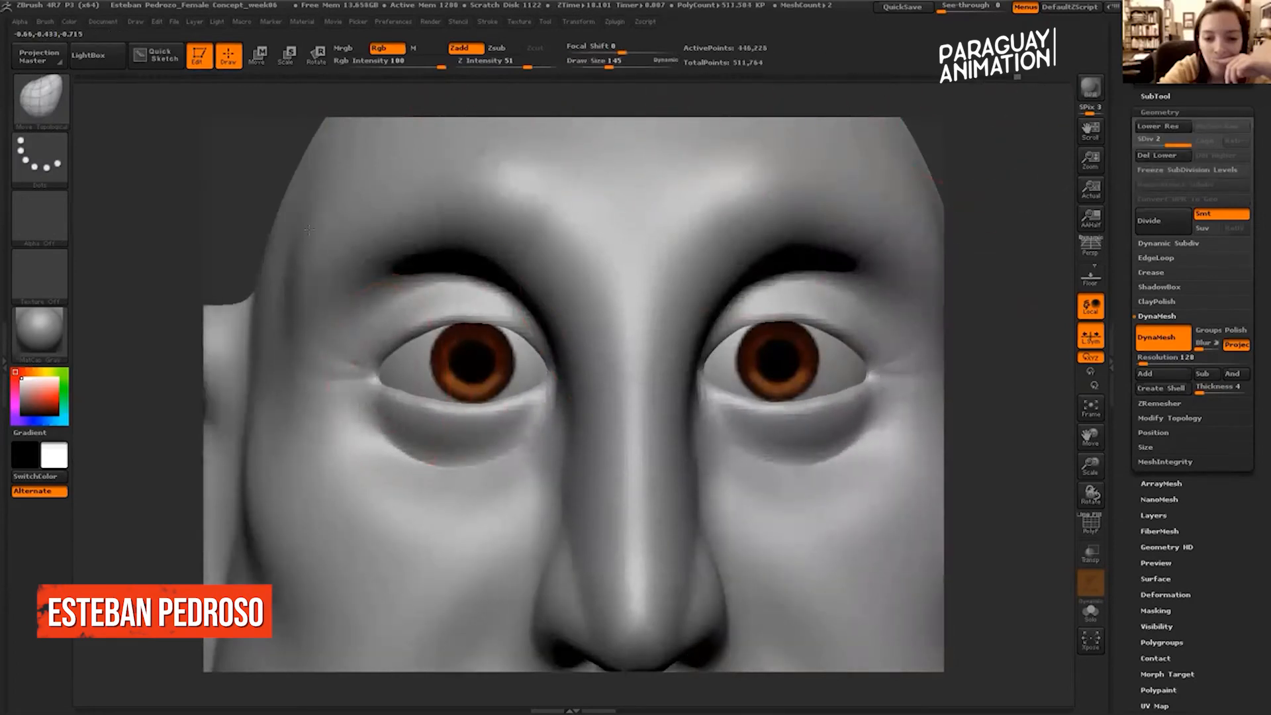
Draw concentric ZRemesherGuides loops around the eye, from the eyelid edge outward over the lids and eye bag.
click(42, 101)
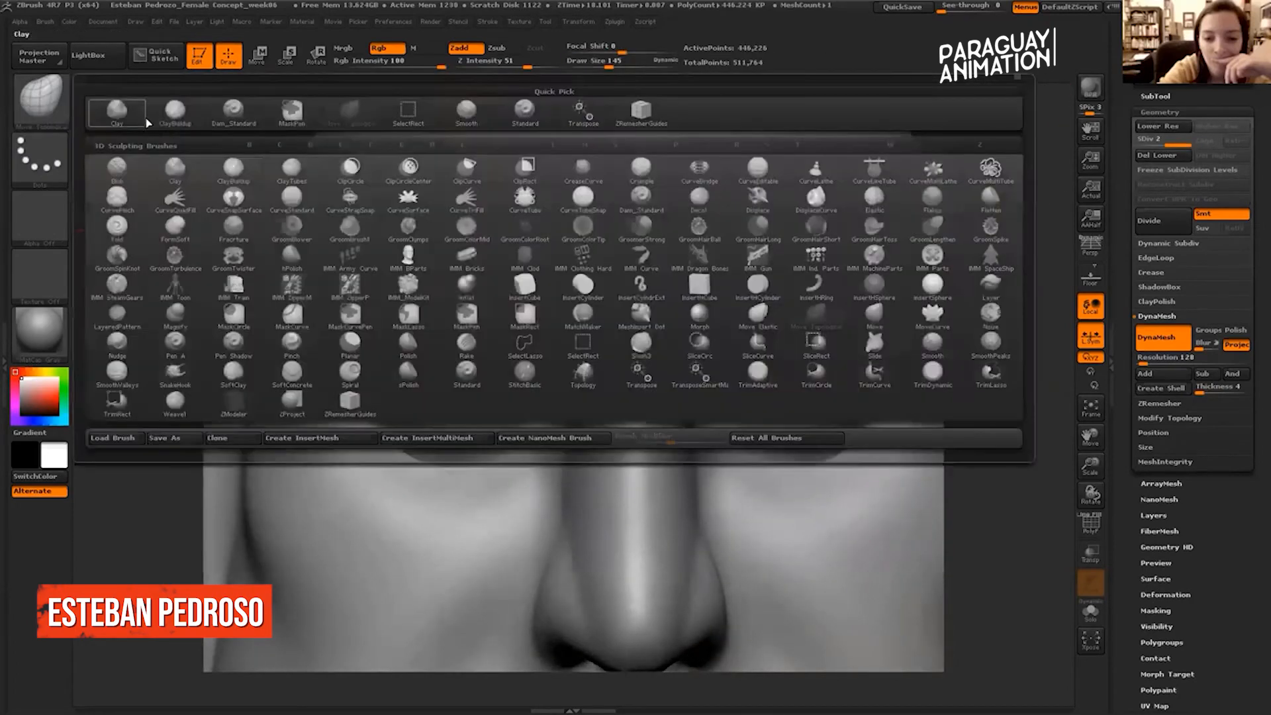
click(364, 409)
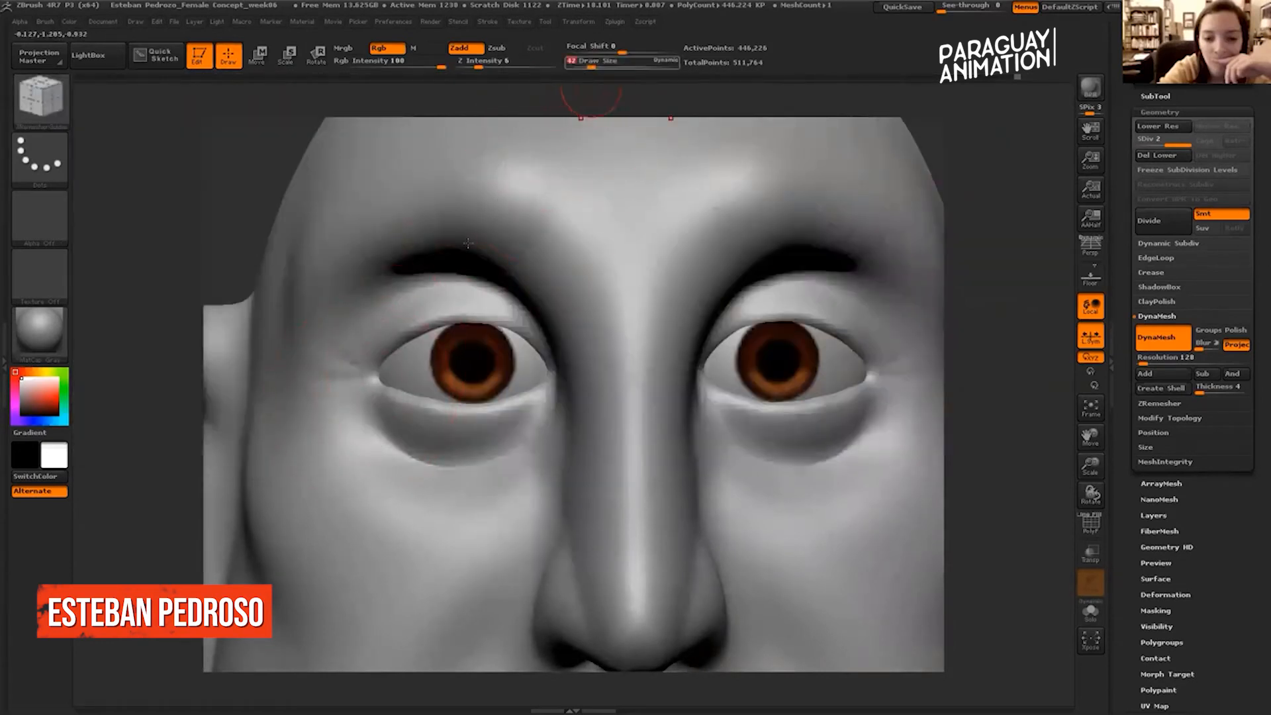
drag(218, 172, 355, 375)
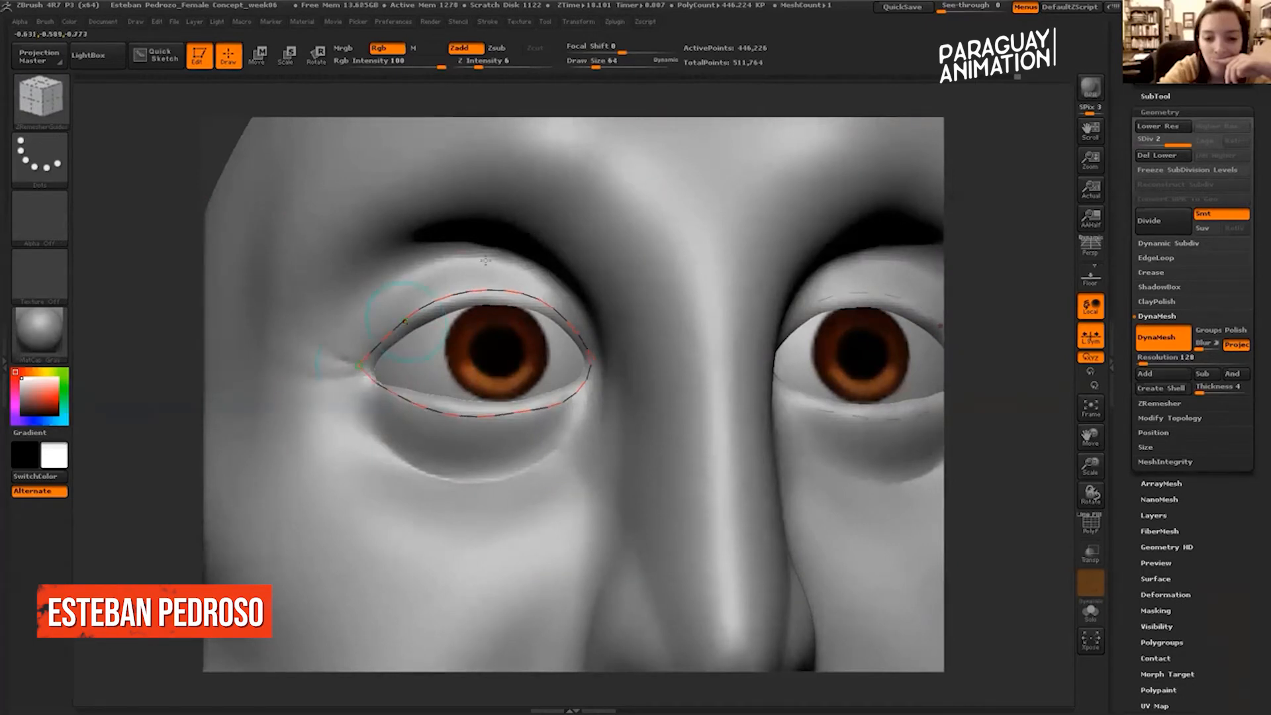
drag(488, 257, 402, 290)
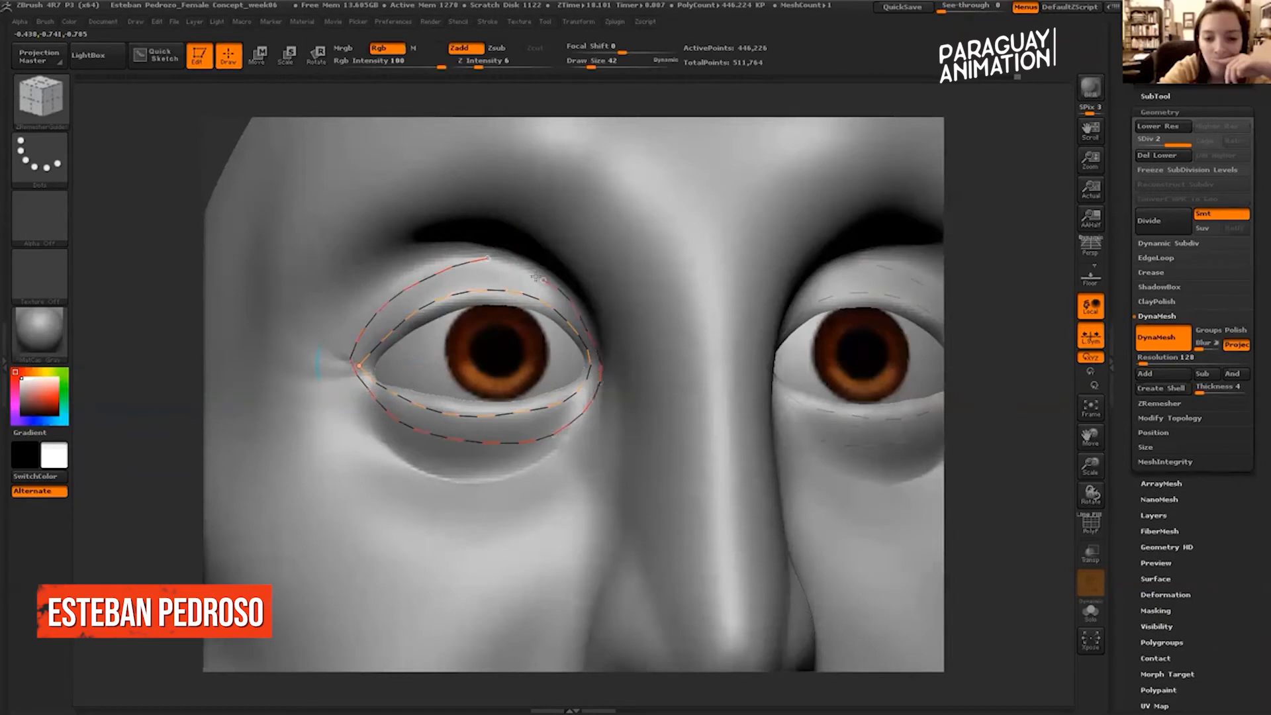
drag(187, 144, 265, 126)
drag(452, 236, 506, 236)
mouse_move(350, 412)
mouse_down()
mouse_move(430, 463)
mouse_move(577, 442)
mouse_up()
drag(528, 236, 507, 236)
Draw a ZRemesher guide curve around the nostril rim from the underside of the nose.
alt+drag(1060, 374, 912, 173)
drag(968, 250, 539, 267)
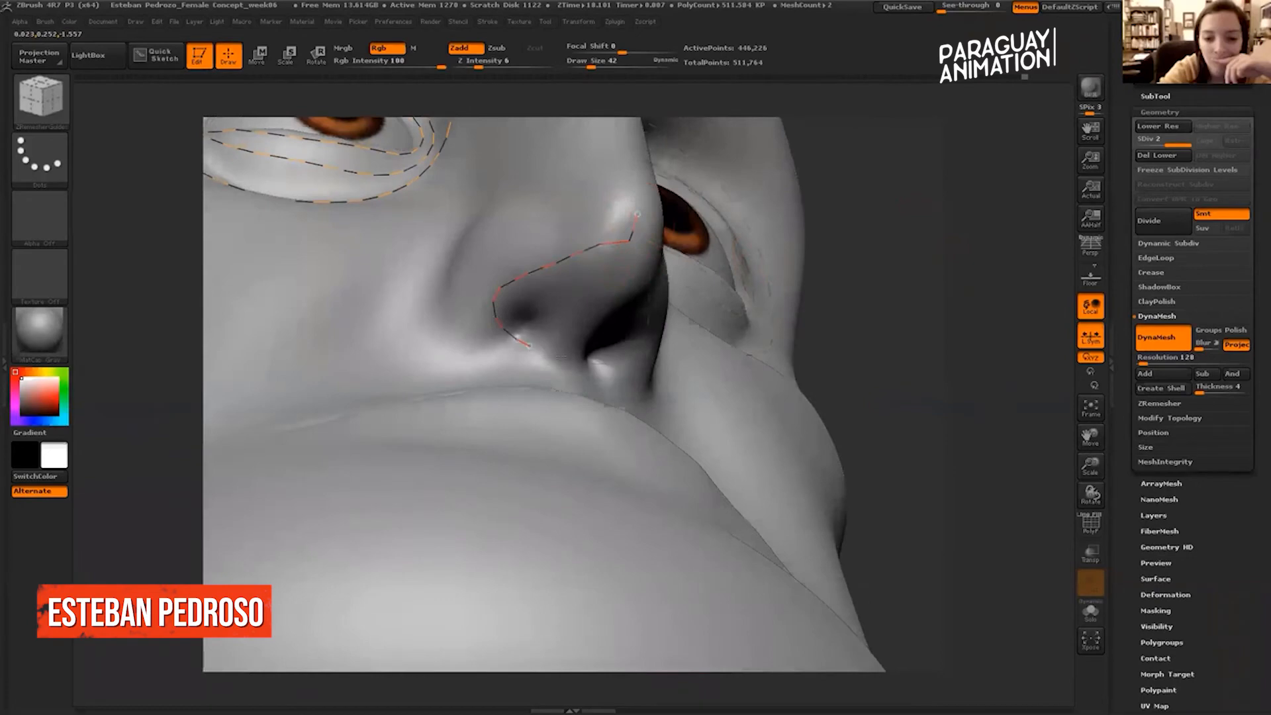
Draw concentric ZRemesher guide curves around the mouth, following the upper and lower lips and wrapping the corner.
drag(999, 219, 956, 292)
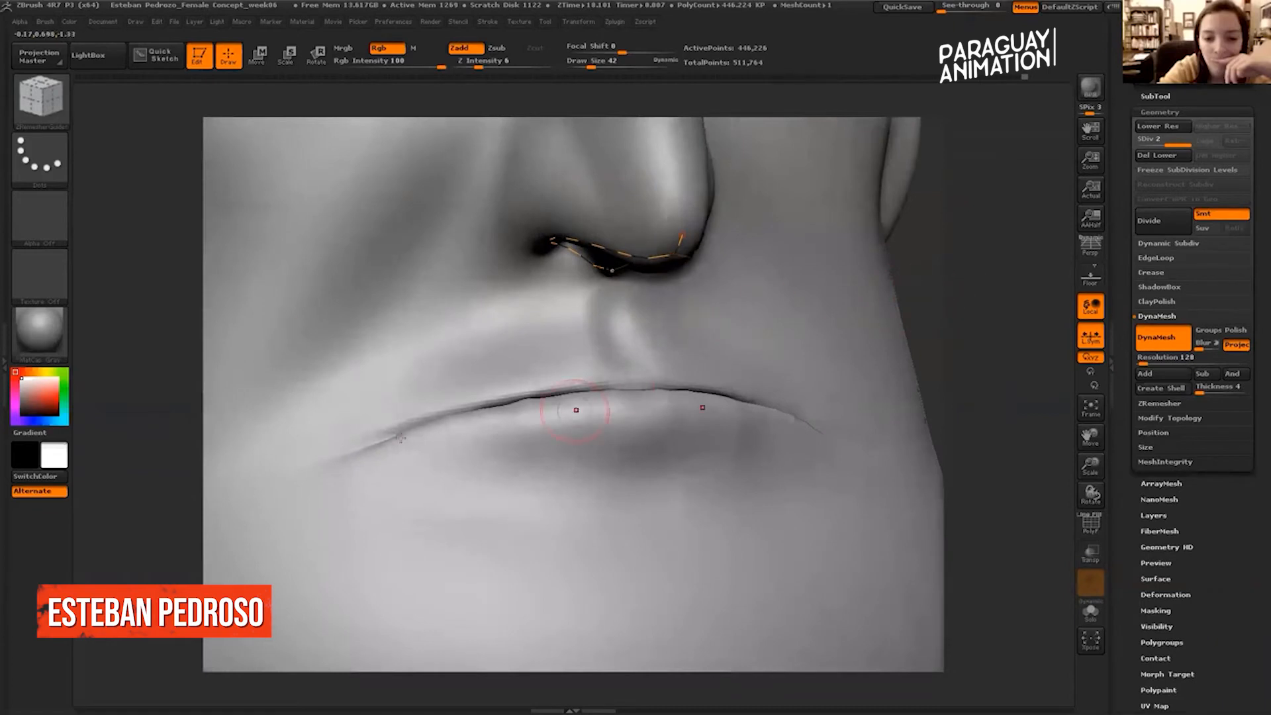
drag(317, 455, 633, 370)
drag(491, 425, 643, 402)
mouse_move(619, 351)
mouse_down()
mouse_move(447, 384)
mouse_move(280, 482)
mouse_move(497, 463)
mouse_up()
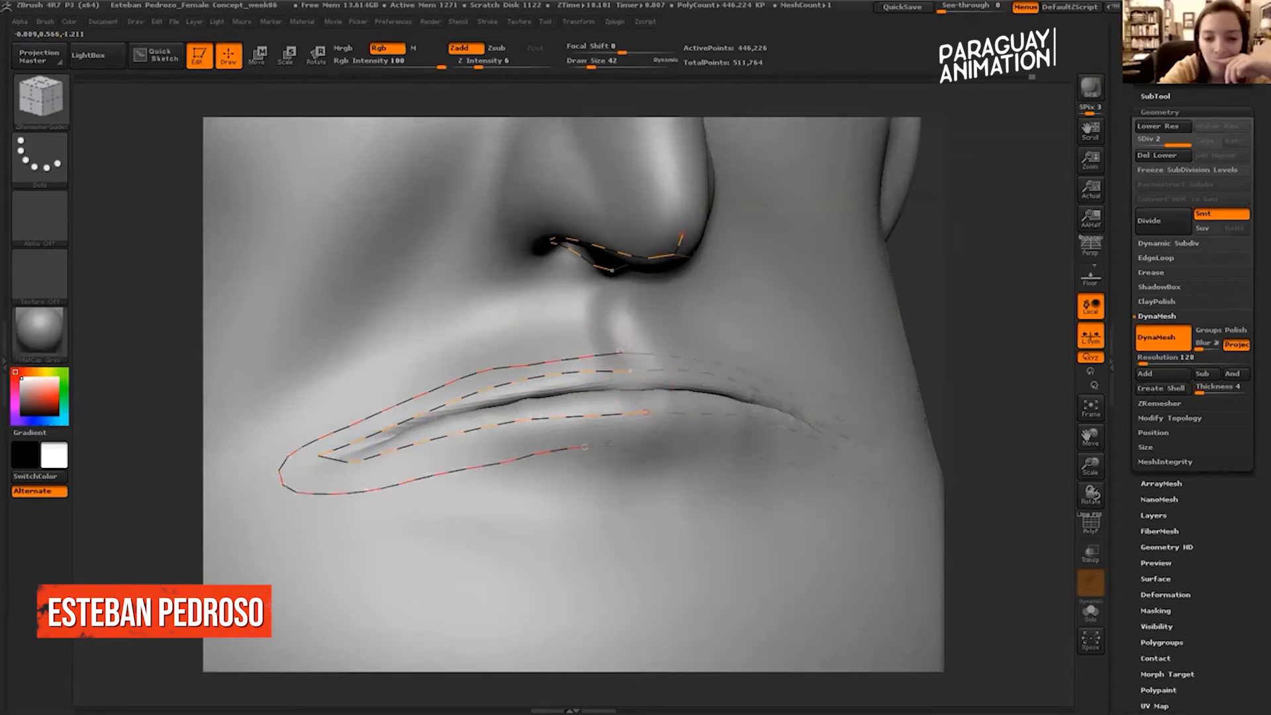
drag(645, 443, 646, 443)
mouse_move(609, 323)
mouse_down()
mouse_move(396, 377)
mouse_move(241, 509)
mouse_move(344, 525)
mouse_move(644, 471)
mouse_up()
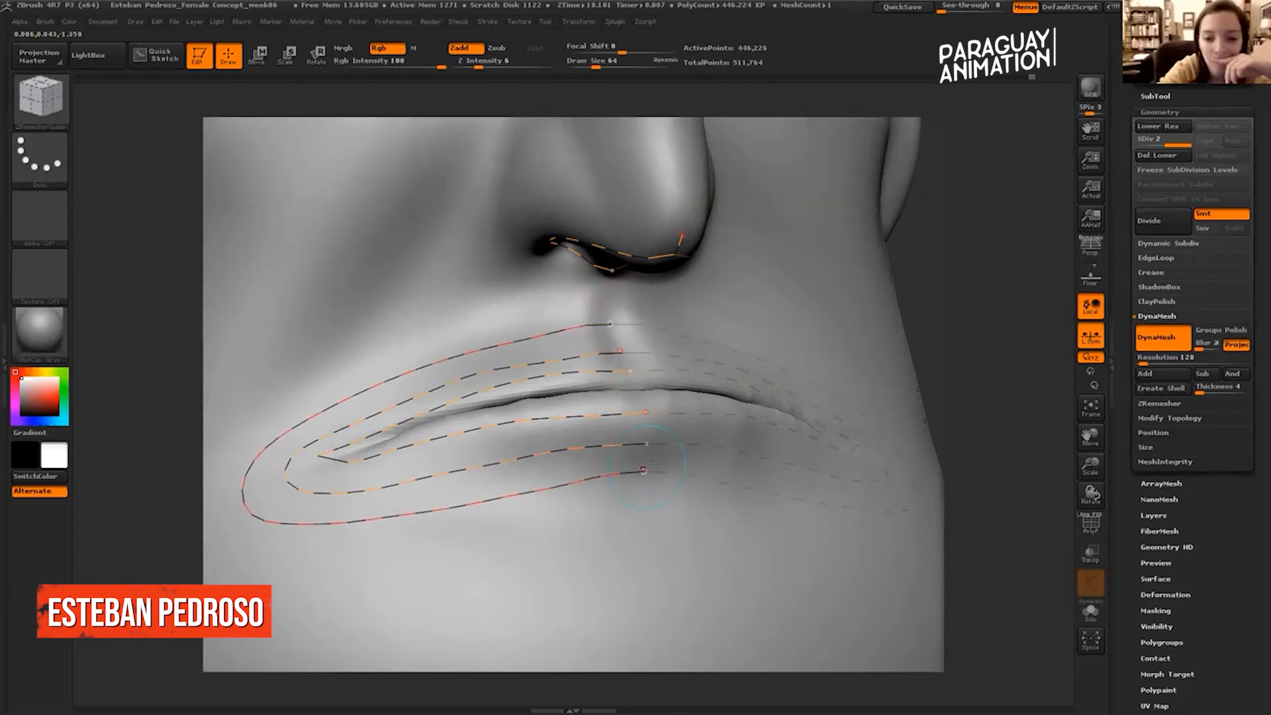
Draw ZRemesher guide curves from beside the ear down the cheek and from the nose bridge around the mouth to below the lower lip.
alt+drag(1016, 307, 950, 358)
alt+drag(950, 358, 783, 478)
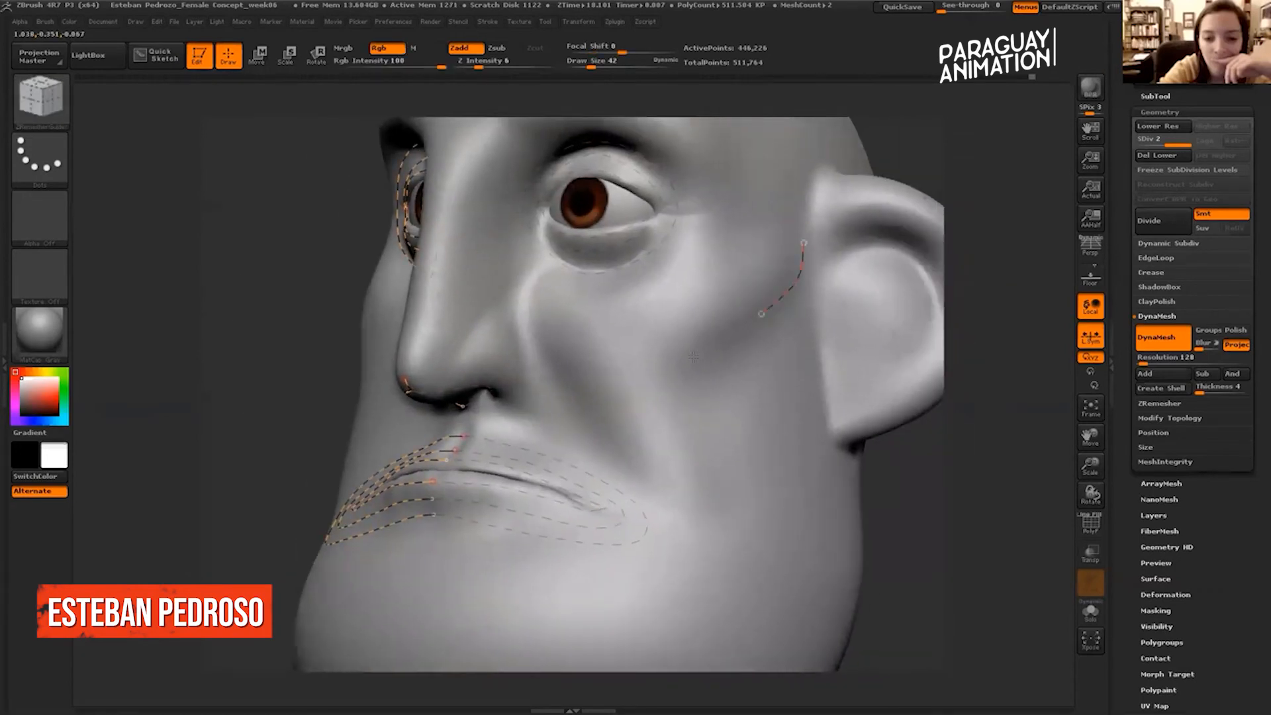
drag(747, 541, 752, 559)
drag(576, 582, 430, 551)
mouse_move(982, 141)
mouse_down()
mouse_move(954, 165)
mouse_move(897, 161)
mouse_move(899, 194)
mouse_up()
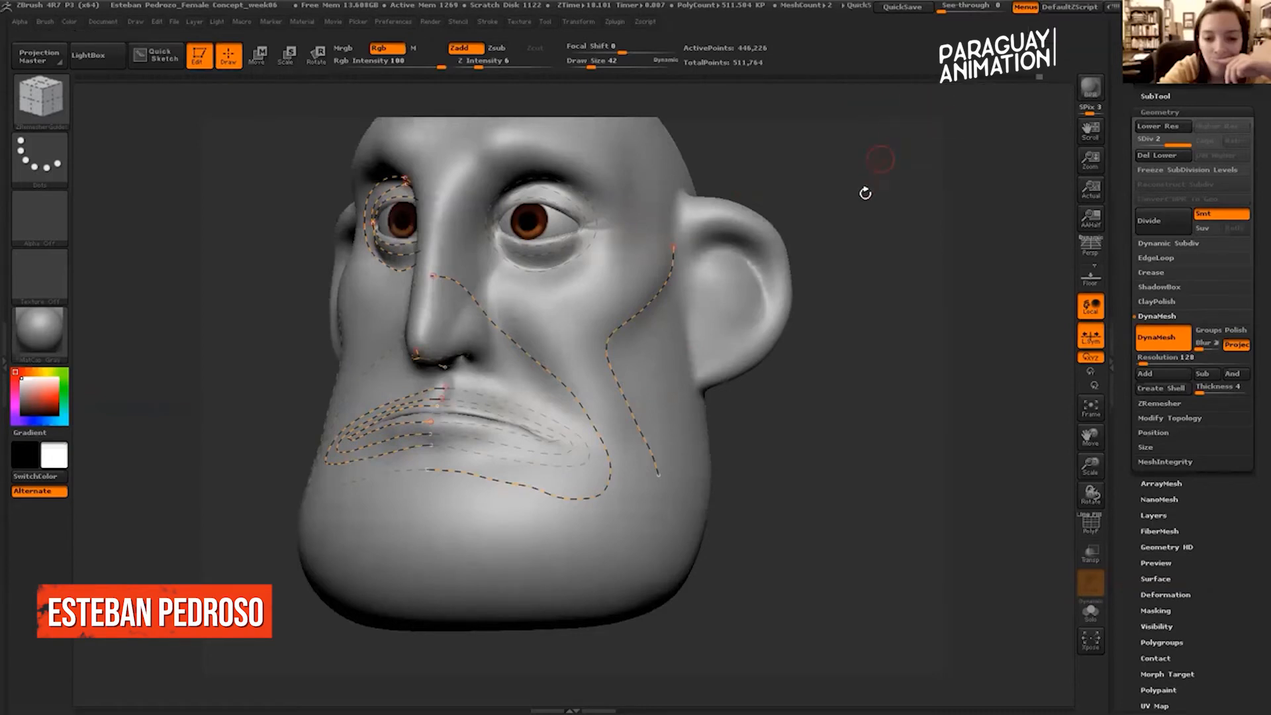
drag(922, 238, 894, 287)
Open the ZRemesher settings and draw a closed guide loop around the ear, undoing stray strokes.
click(1160, 404)
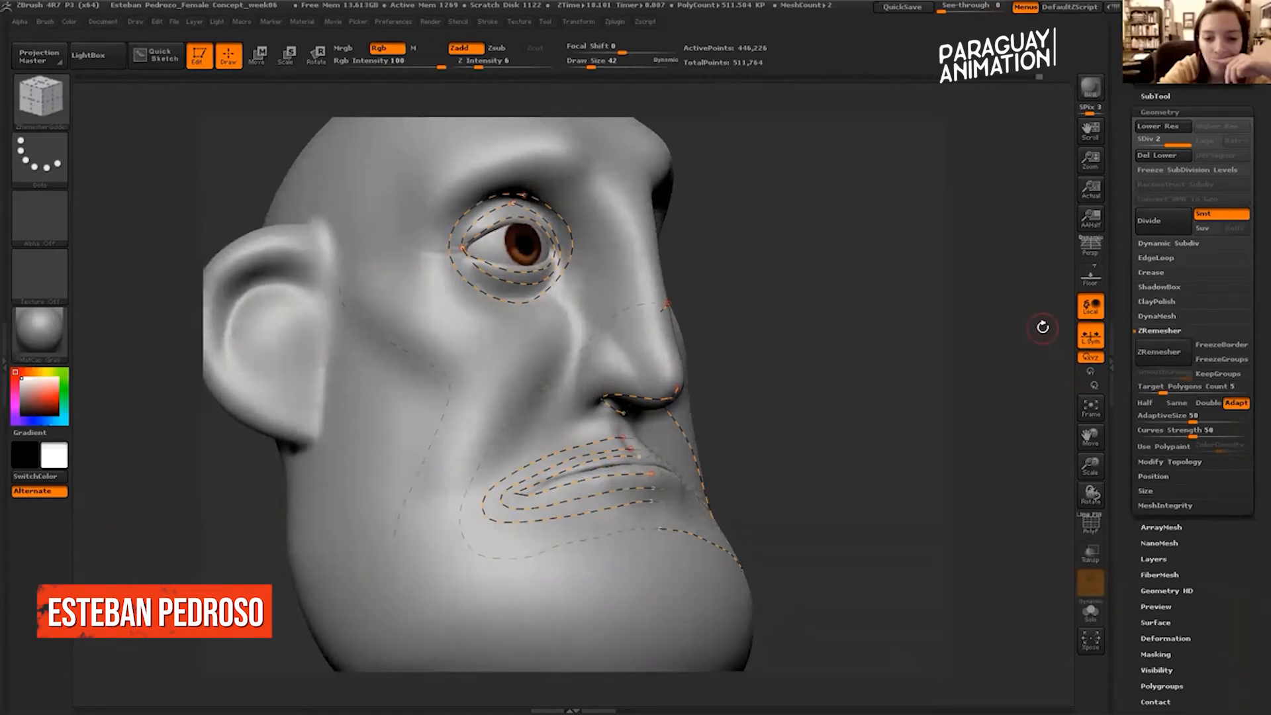
drag(889, 437, 767, 275)
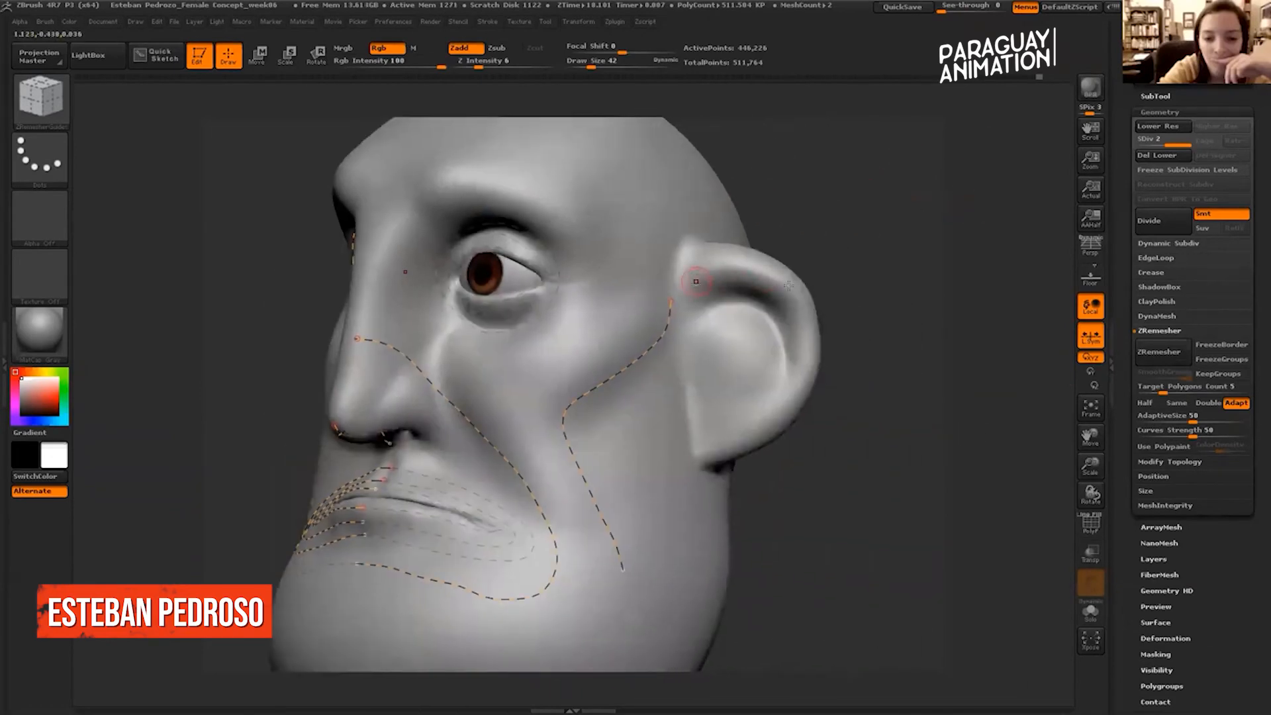
drag(720, 446, 691, 290)
key(ctrl+z)
drag(690, 295, 690, 292)
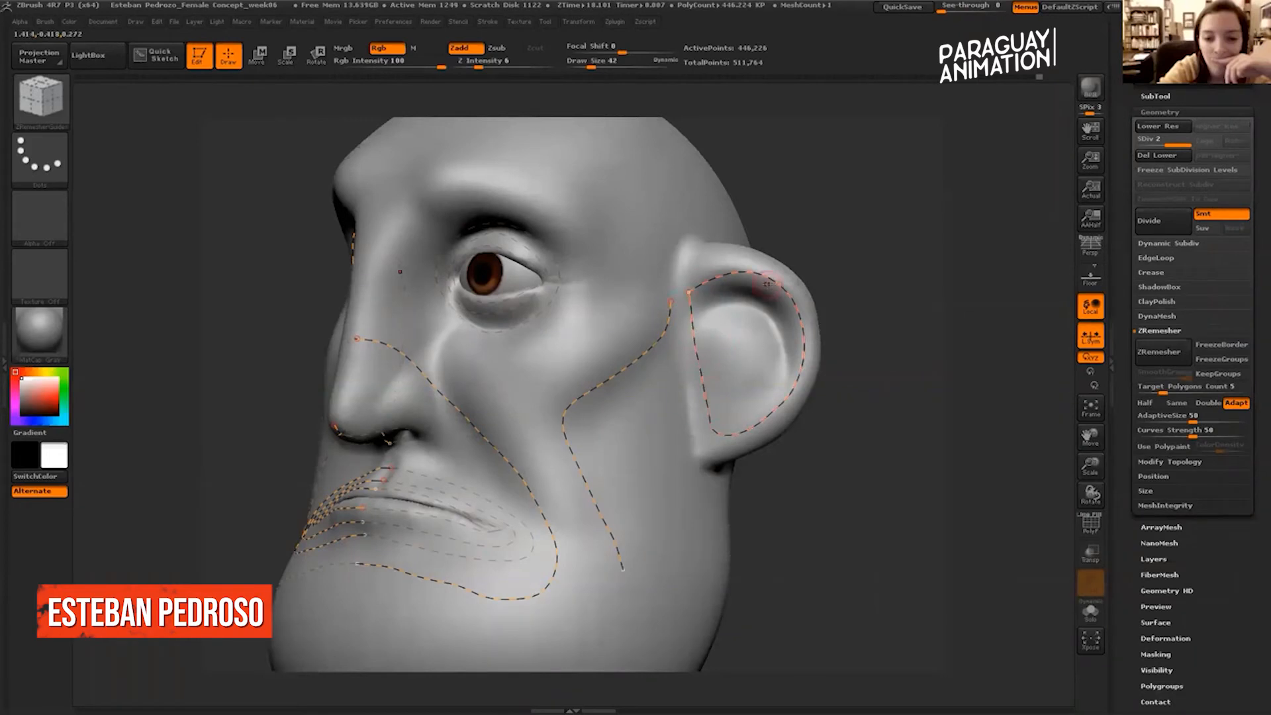
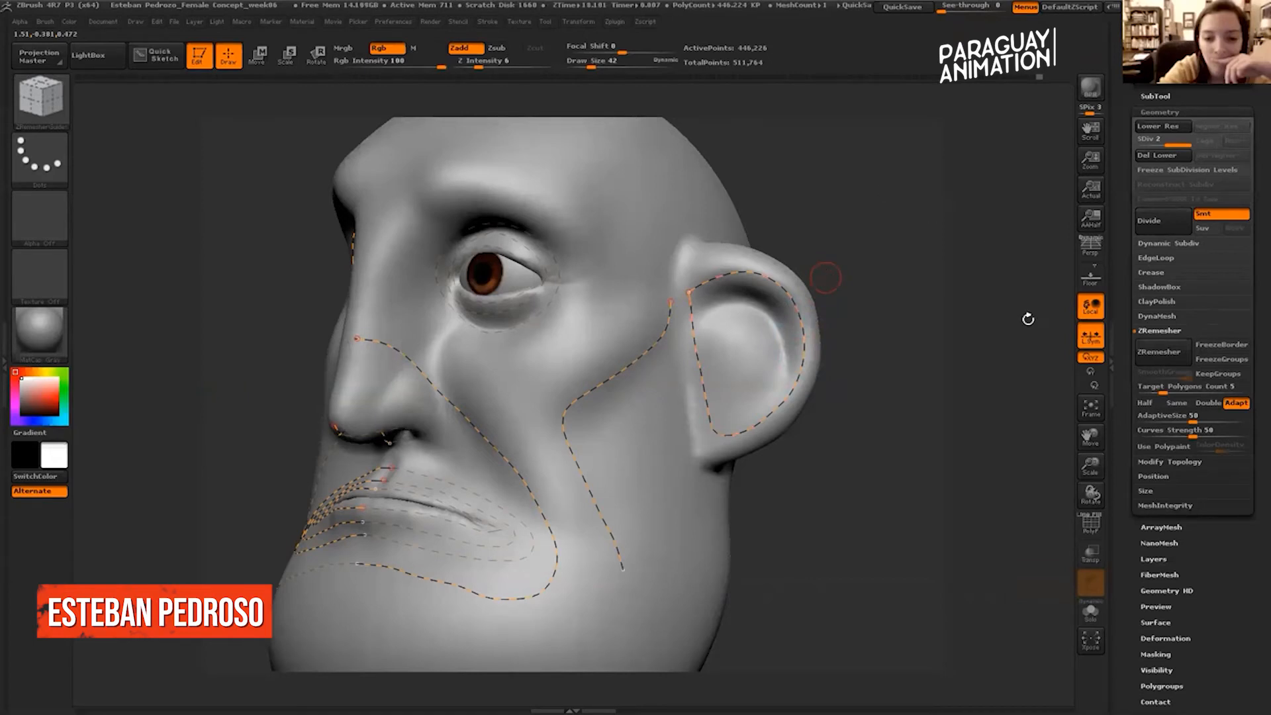
mouse_move(889, 256)
mouse_down()
mouse_move(933, 235)
mouse_move(952, 321)
mouse_move(815, 298)
mouse_move(680, 245)
mouse_move(702, 282)
mouse_move(731, 437)
mouse_up()
key(ctrl+z)
Draw a ZRemesher guide from the front of the ear down the jaw and across beneath the chin to the centre line.
drag(688, 217, 690, 295)
drag(479, 592, 383, 591)
mouse_move(215, 588)
mouse_down()
mouse_move(298, 572)
mouse_move(508, 496)
mouse_move(523, 530)
mouse_up()
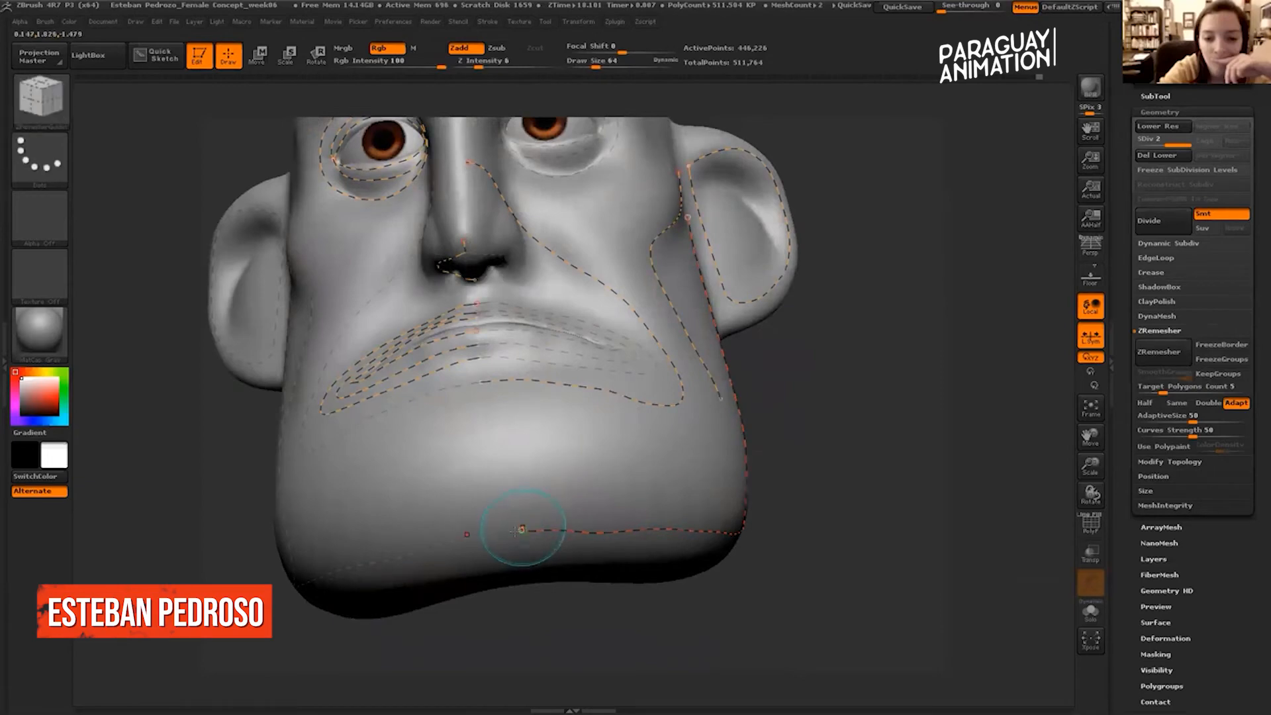
mouse_move(962, 388)
mouse_down()
mouse_move(927, 374)
mouse_move(896, 383)
mouse_move(869, 441)
mouse_move(915, 426)
mouse_move(828, 371)
mouse_move(875, 324)
mouse_up()
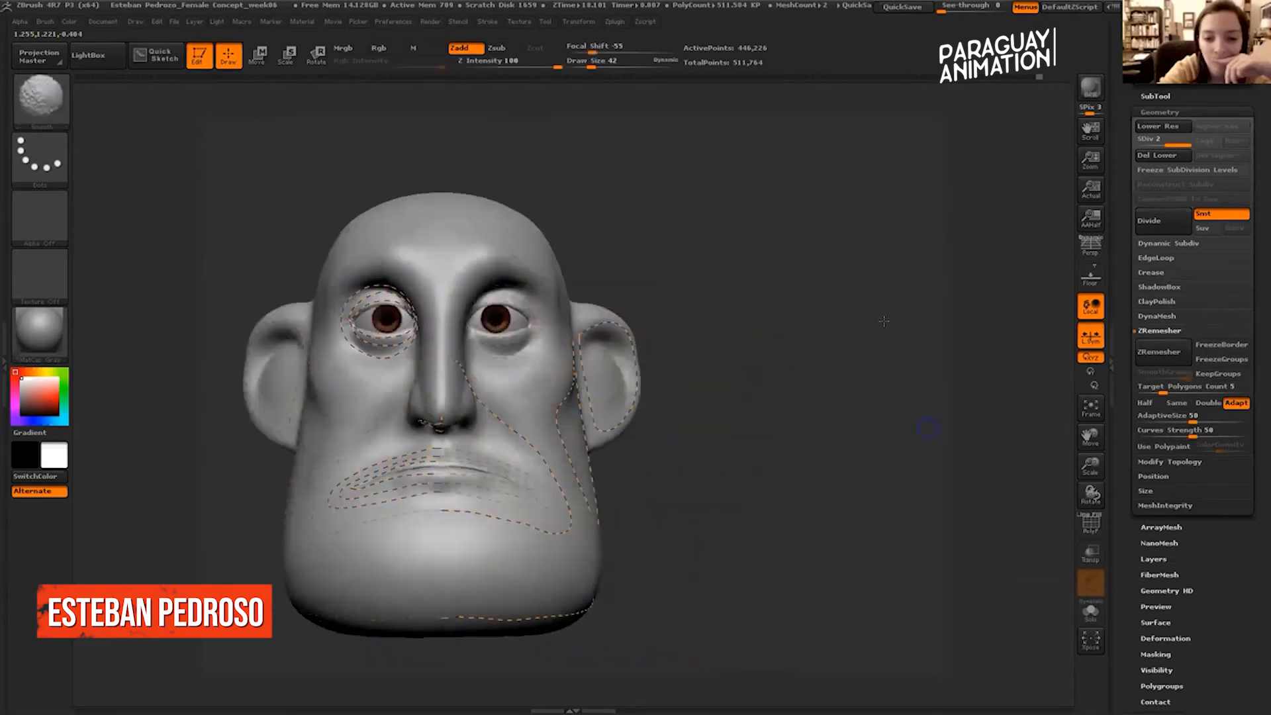
Draw a guide from between the brows around the eye socket to the nose bridge, and save the project.
mouse_move(912, 250)
alt+mouse_down()
mouse_move(871, 346)
mouse_move(894, 264)
mouse_move(883, 321)
mouse_move(808, 292)
alt+mouse_up()
mouse_move(503, 290)
mouse_down()
mouse_move(604, 266)
mouse_move(689, 278)
mouse_move(739, 360)
mouse_move(709, 467)
mouse_move(636, 490)
mouse_move(535, 423)
mouse_move(486, 416)
mouse_up()
alt+drag(903, 165, 841, 274)
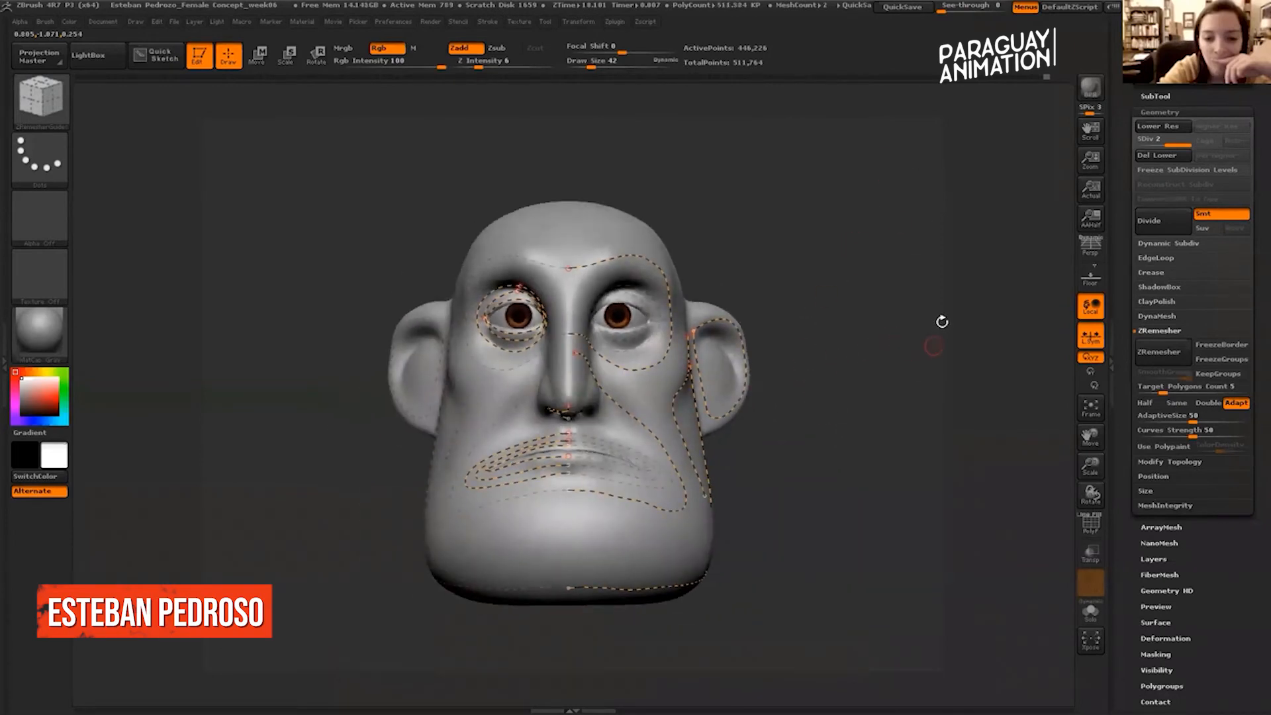
drag(931, 298, 947, 221)
key(ctrl+s)
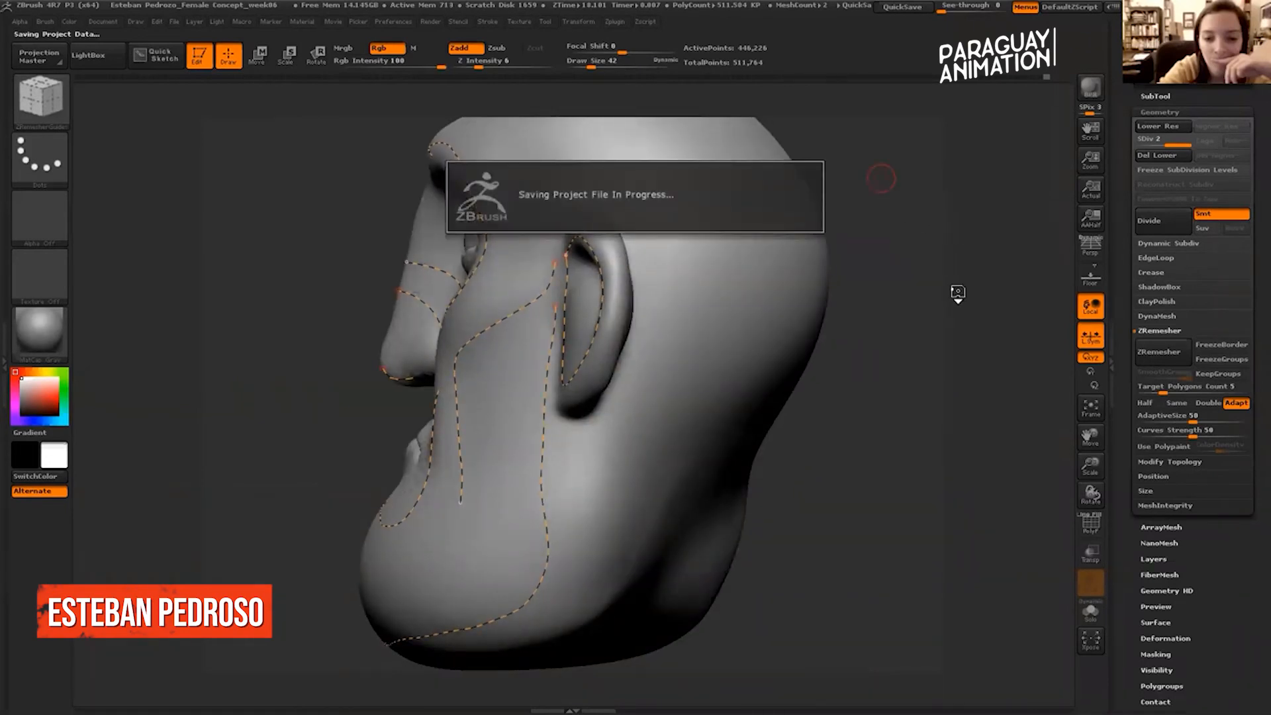
Try ZRemeshing the head with Target Polygons Count 0.1 and AdaptiveSize 100, and undo the remesh.
drag(969, 266, 914, 349)
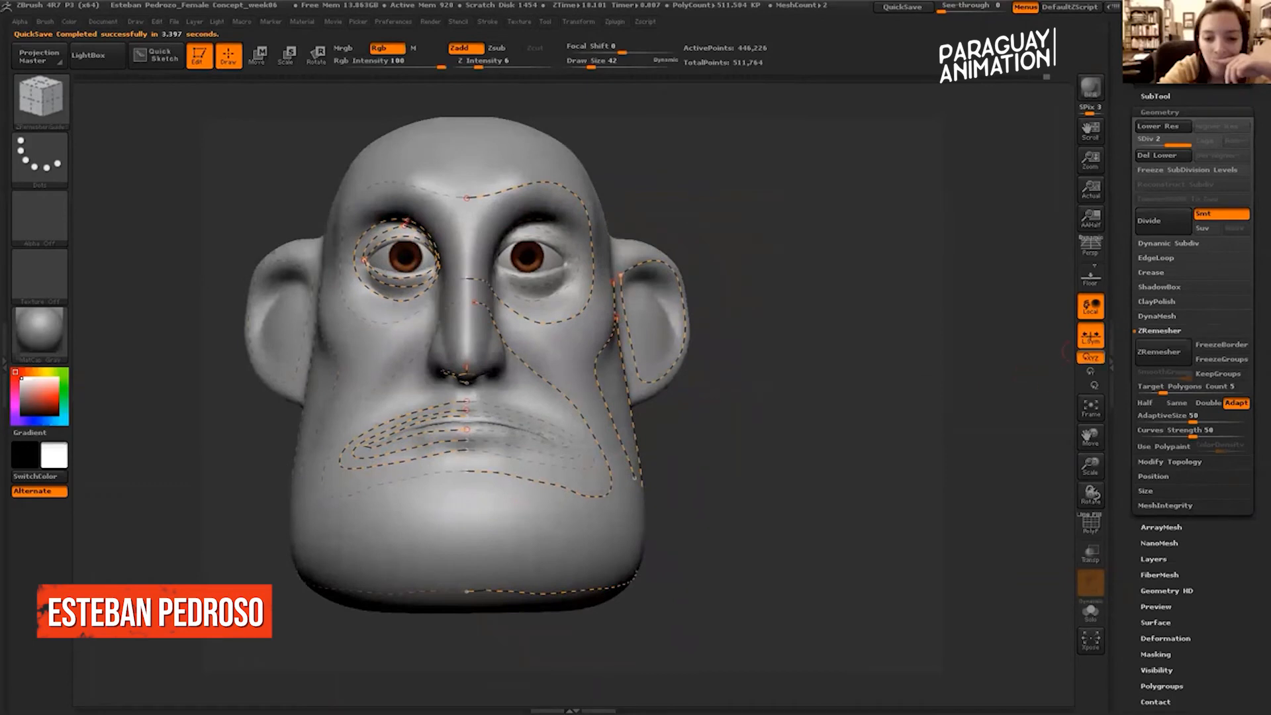
drag(1163, 392, 1246, 421)
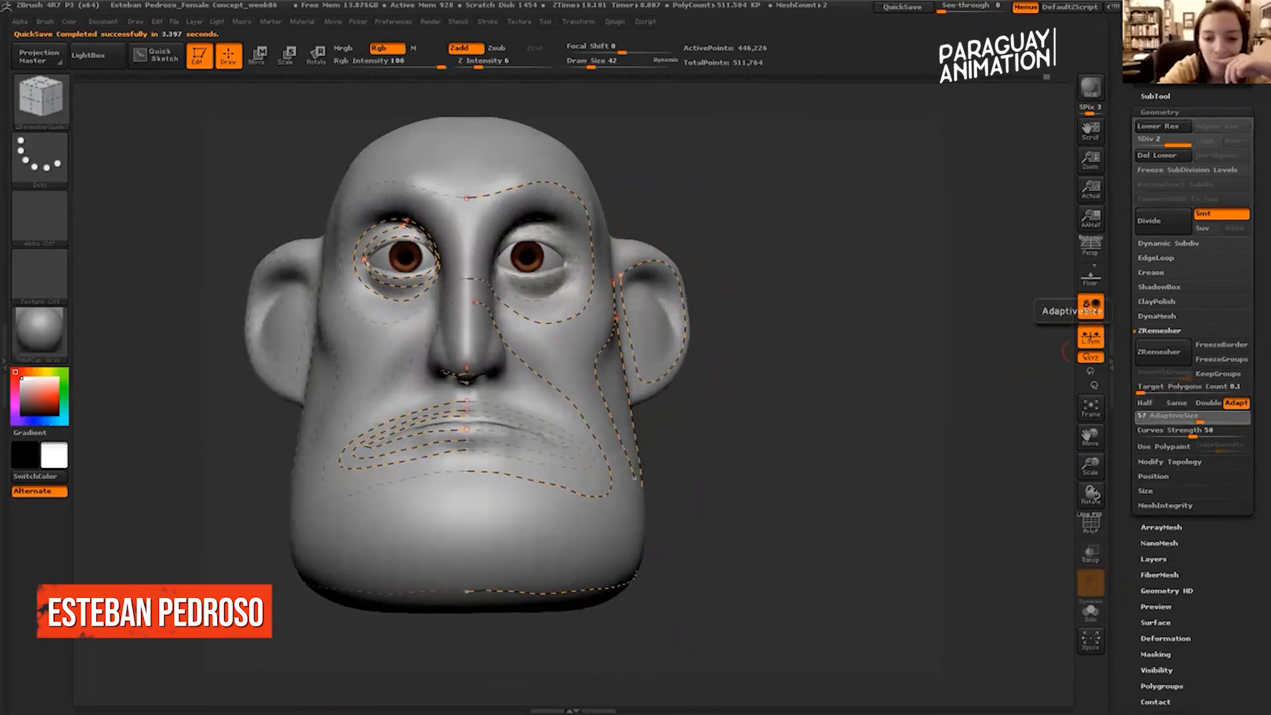
click(1159, 352)
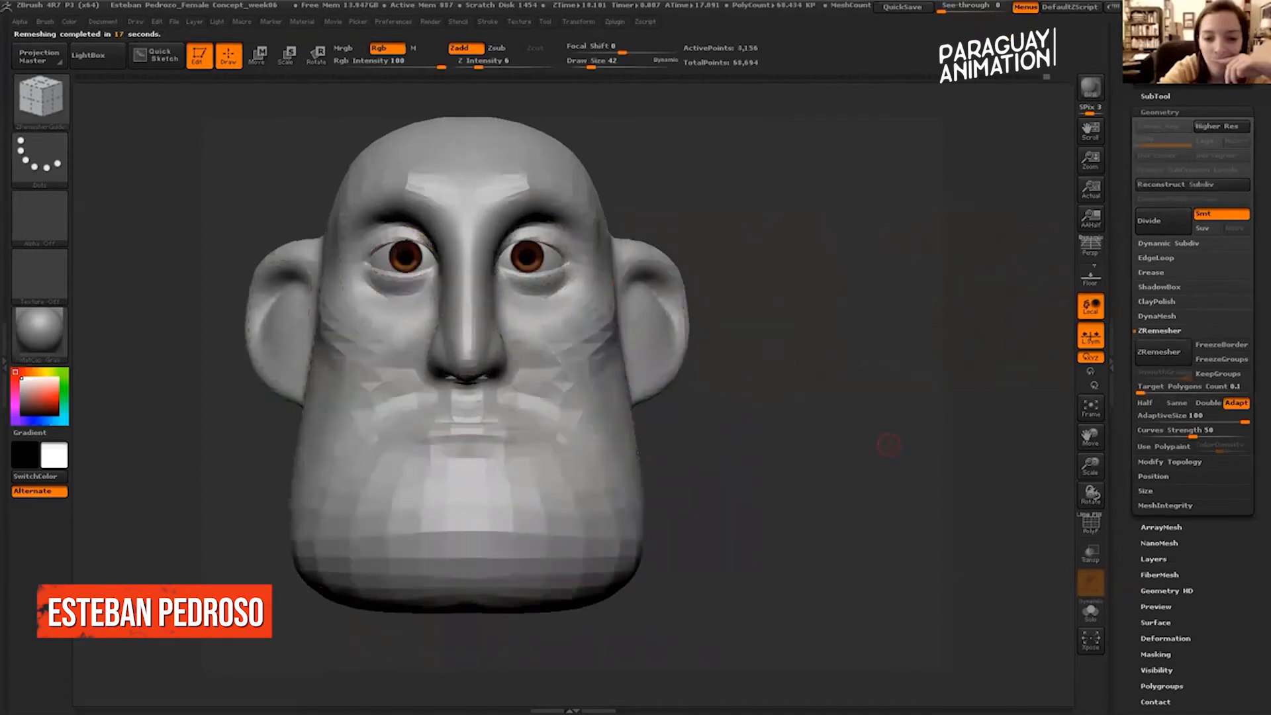
drag(828, 417, 910, 451)
key(ctrl+z)
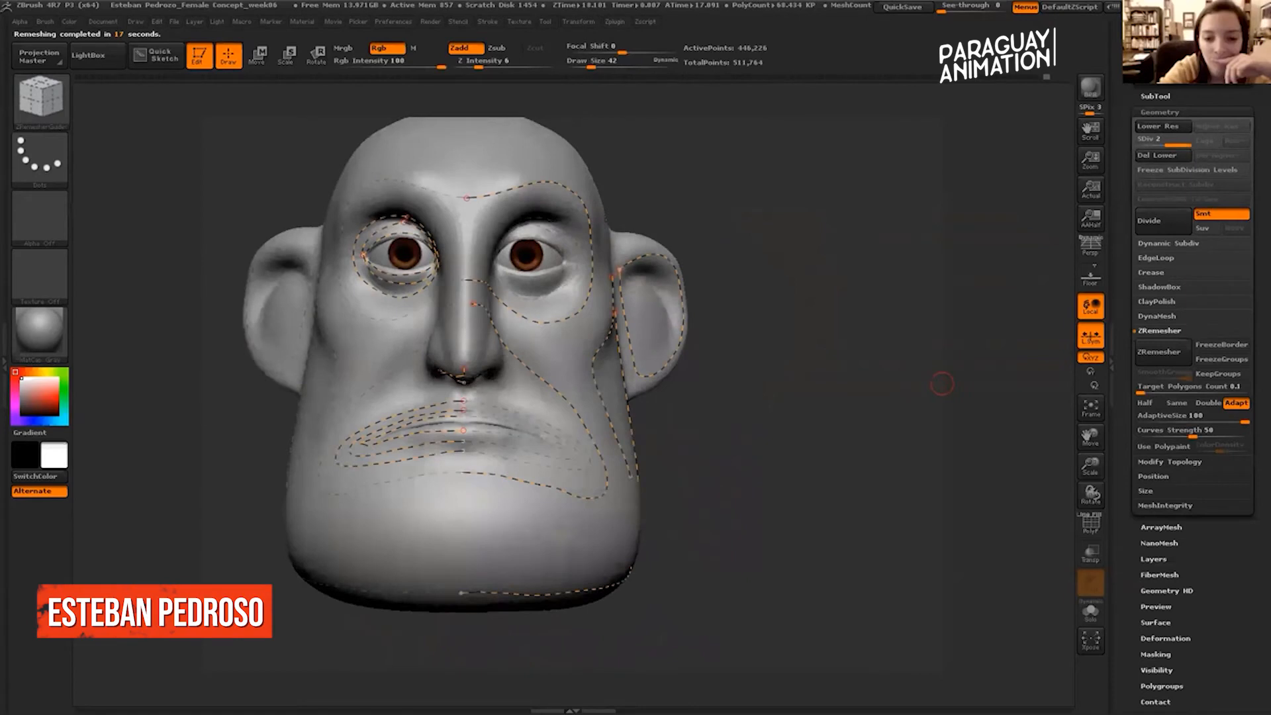
Try ZRemeshing the head with Target Polygons Count 0.424, and undo the remesh to restore the guides.
drag(1141, 390, 1148, 390)
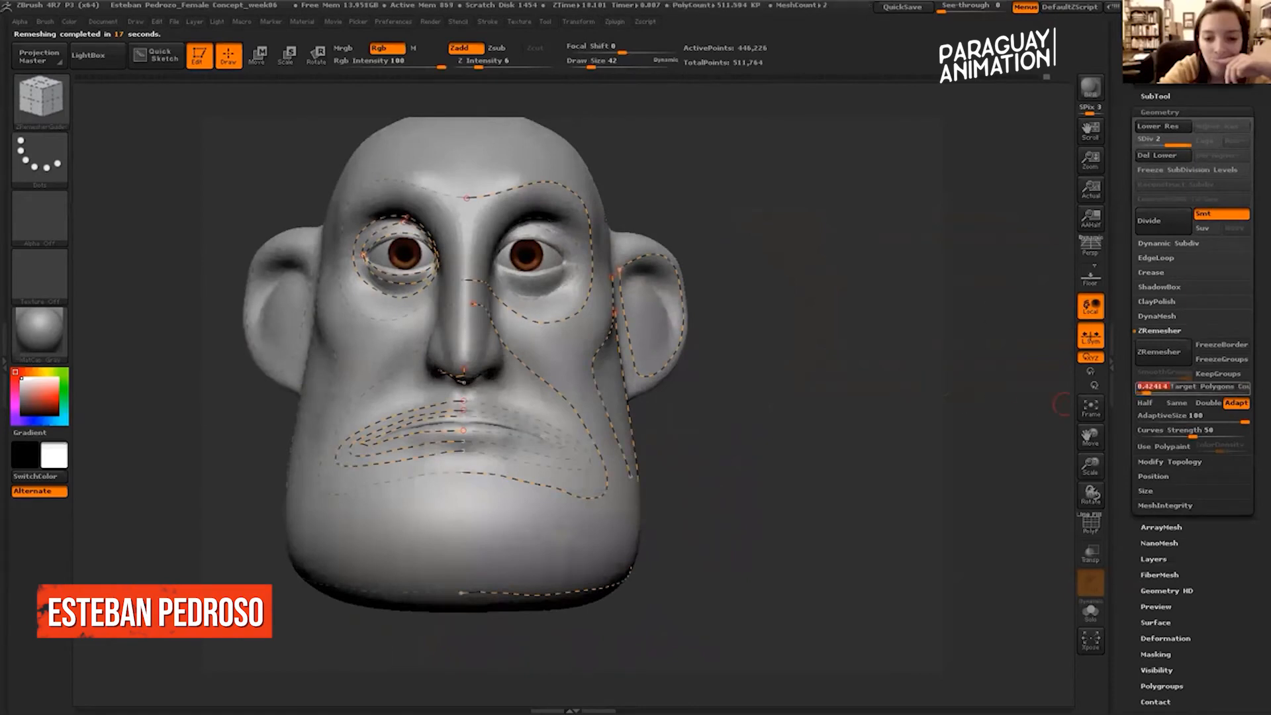
click(1159, 351)
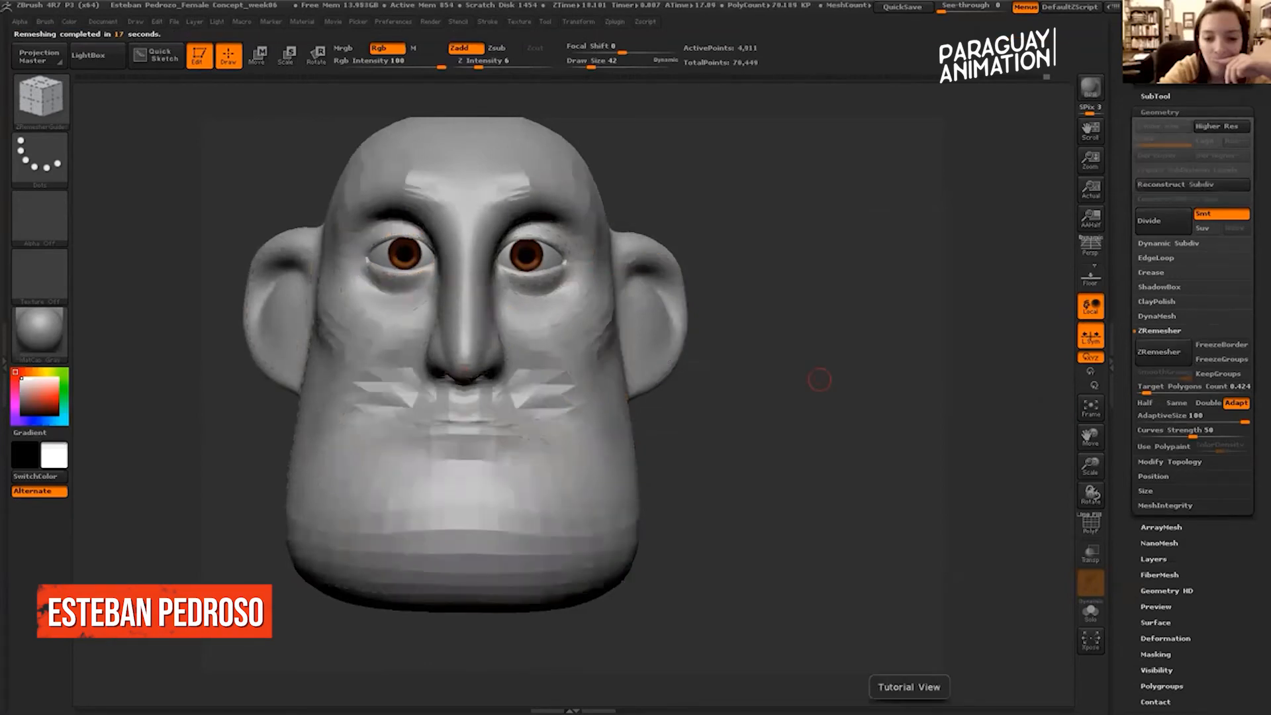
drag(854, 433, 906, 494)
key(ctrl+z)
Draw four vertical ZRemesher guides across the lips, spaced from the centre towards the mouth corner.
drag(959, 439, 743, 462)
drag(433, 403, 437, 522)
drag(395, 395, 394, 520)
drag(352, 394, 339, 544)
drag(312, 417, 305, 550)
Remesh the head with ZRemesher using the added lip guides and show the polygon wireframe.
mouse_move(965, 421)
mouse_down()
mouse_move(934, 420)
mouse_move(975, 432)
mouse_move(959, 421)
mouse_up()
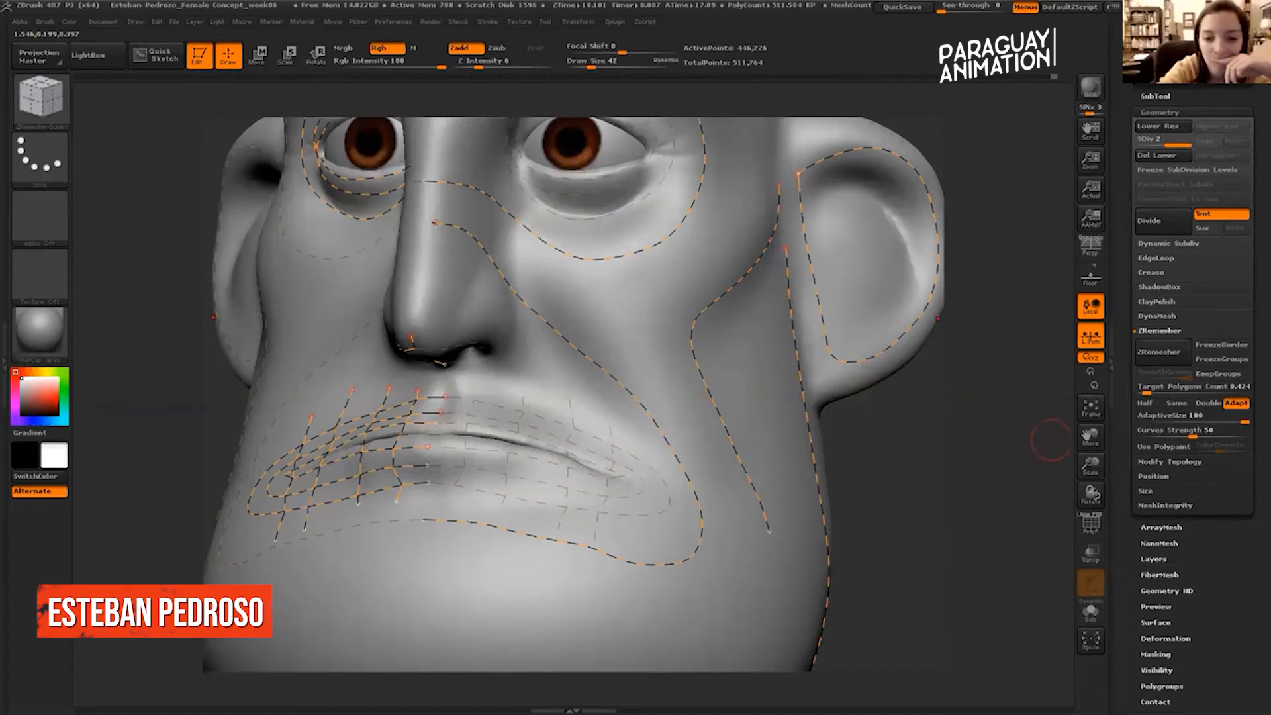
click(1159, 352)
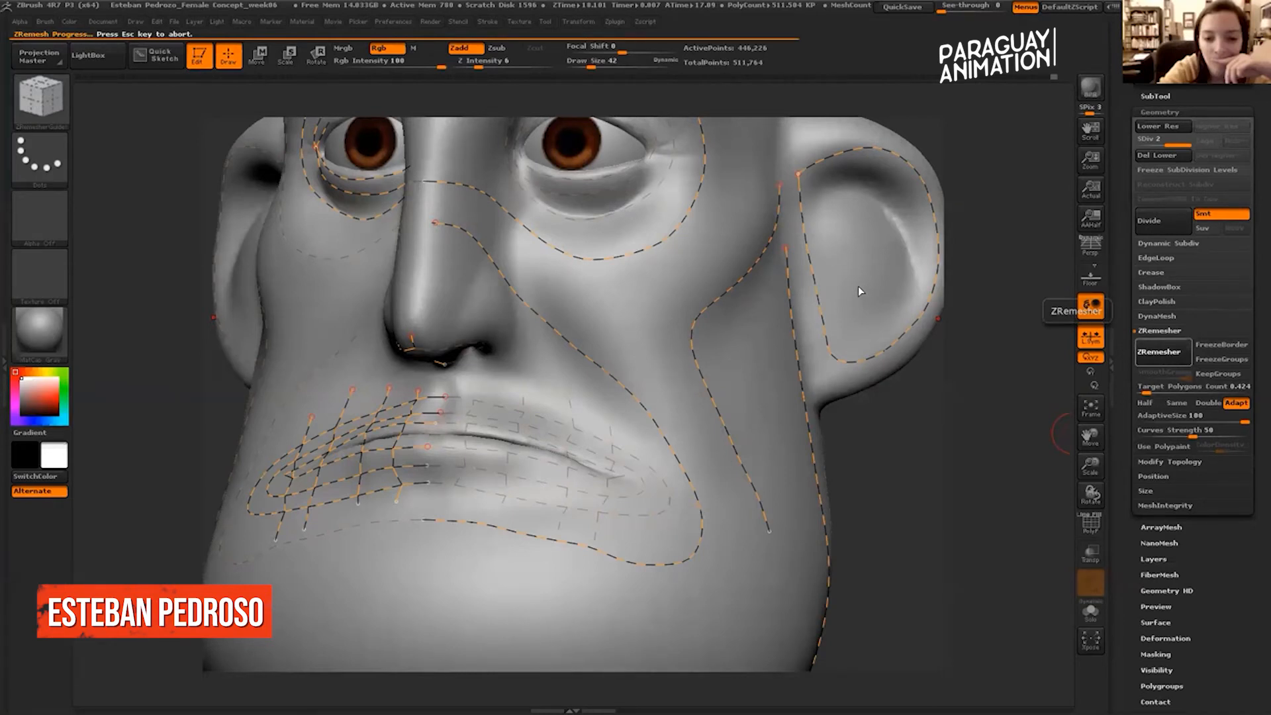
mouse_move(950, 446)
mouse_down()
mouse_move(920, 441)
mouse_move(951, 445)
mouse_move(854, 386)
mouse_move(810, 396)
mouse_move(841, 404)
mouse_move(888, 448)
mouse_move(864, 443)
mouse_move(896, 439)
mouse_up()
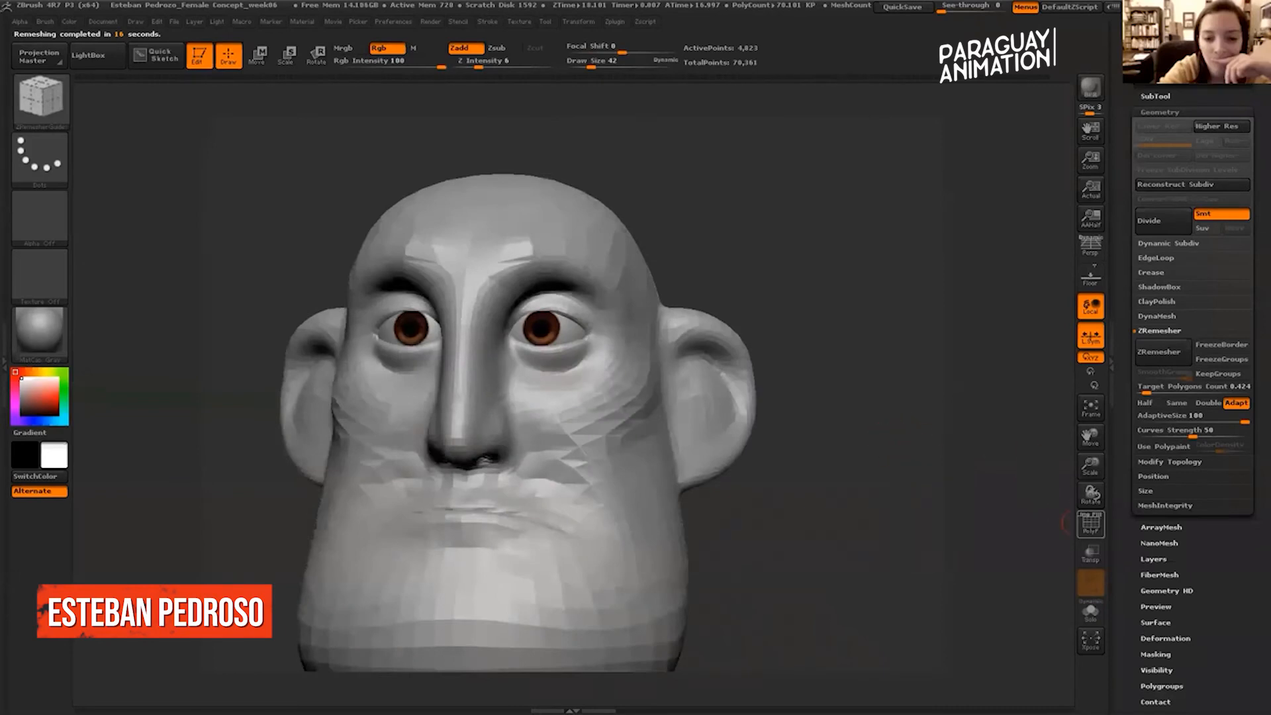
key(shift+f)
drag(945, 539, 1029, 80)
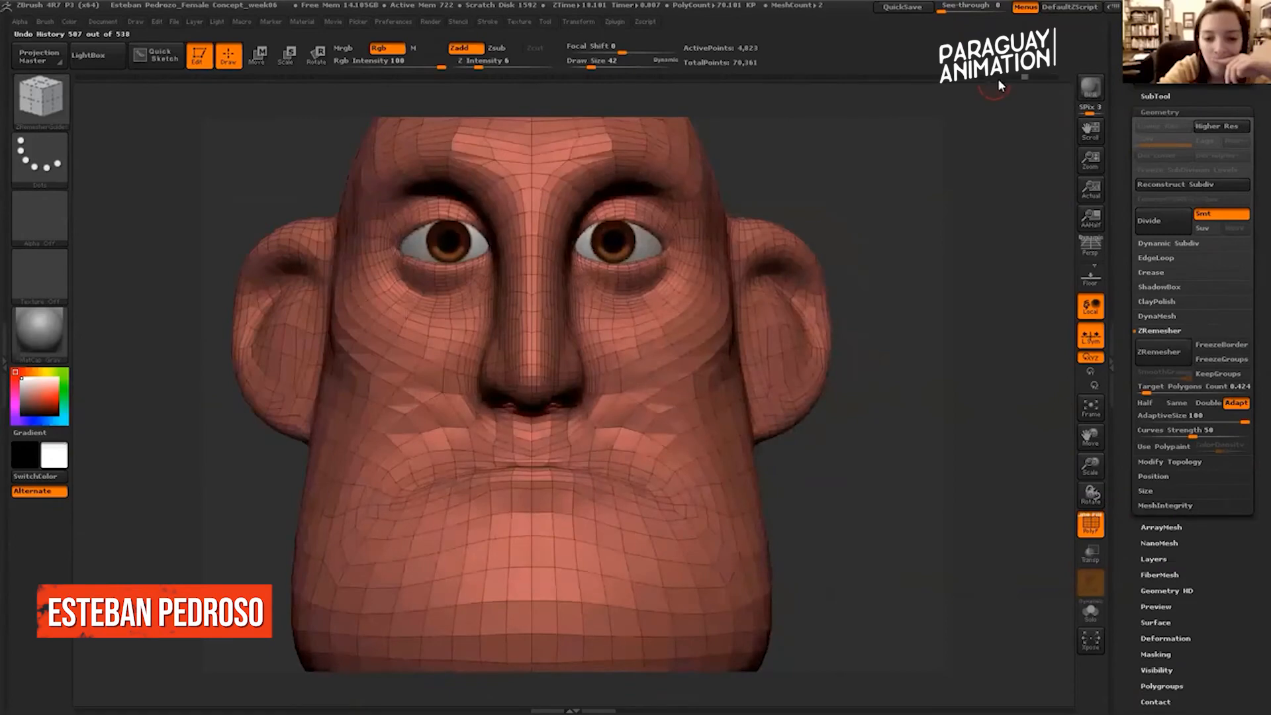
Compare the remeshed head with its pre-remesh version through the undo history, hide the wireframe and restore the remeshed version.
key(d)
key(ctrl+z)
key(ctrl+z)
key(ctrl+z)
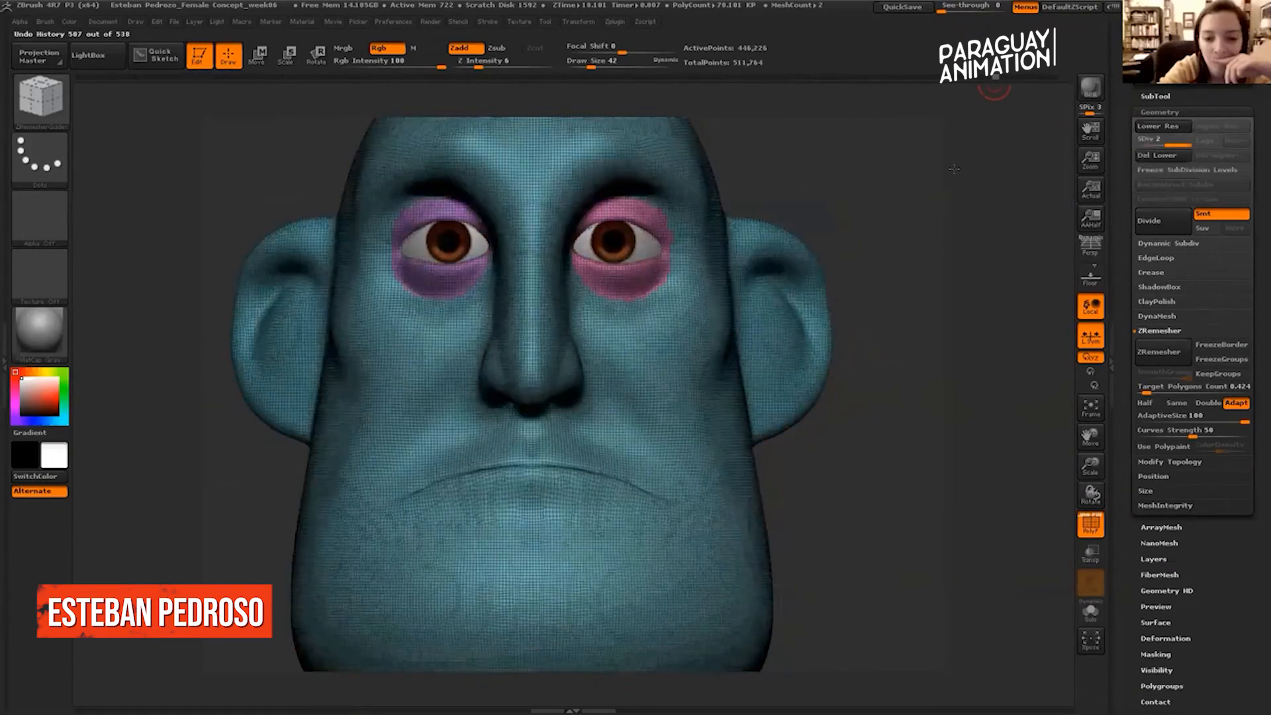
drag(994, 90, 685, 288)
alt+drag(873, 411, 982, 401)
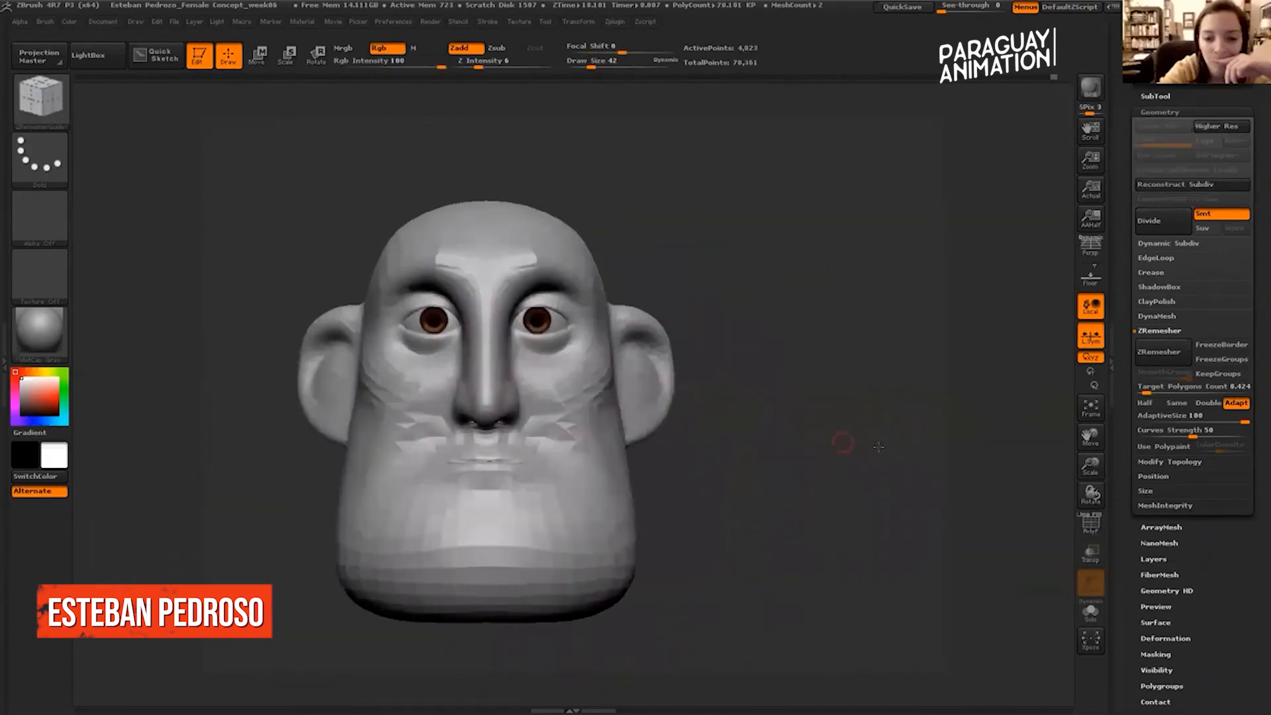
mouse_move(934, 447)
mouse_down()
mouse_move(788, 451)
mouse_move(934, 448)
mouse_up()
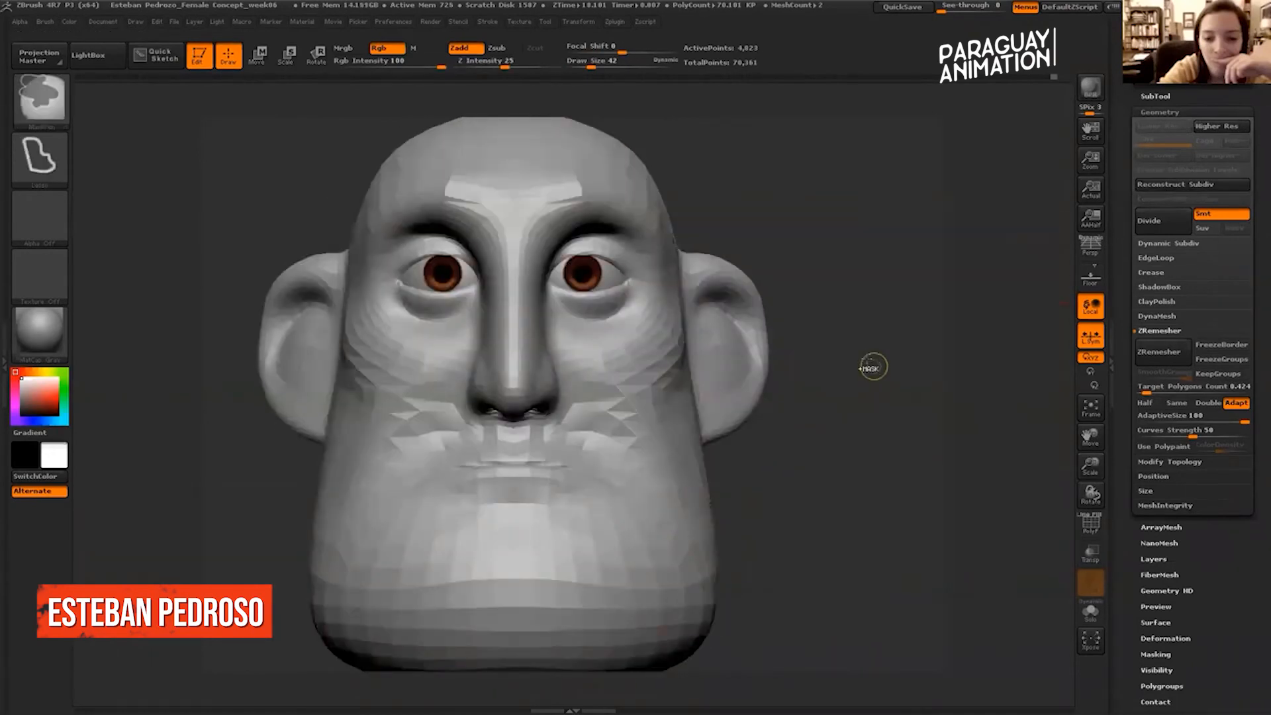
Subdivide the remeshed head up to subdivision level 4.
key(ctrl+d)
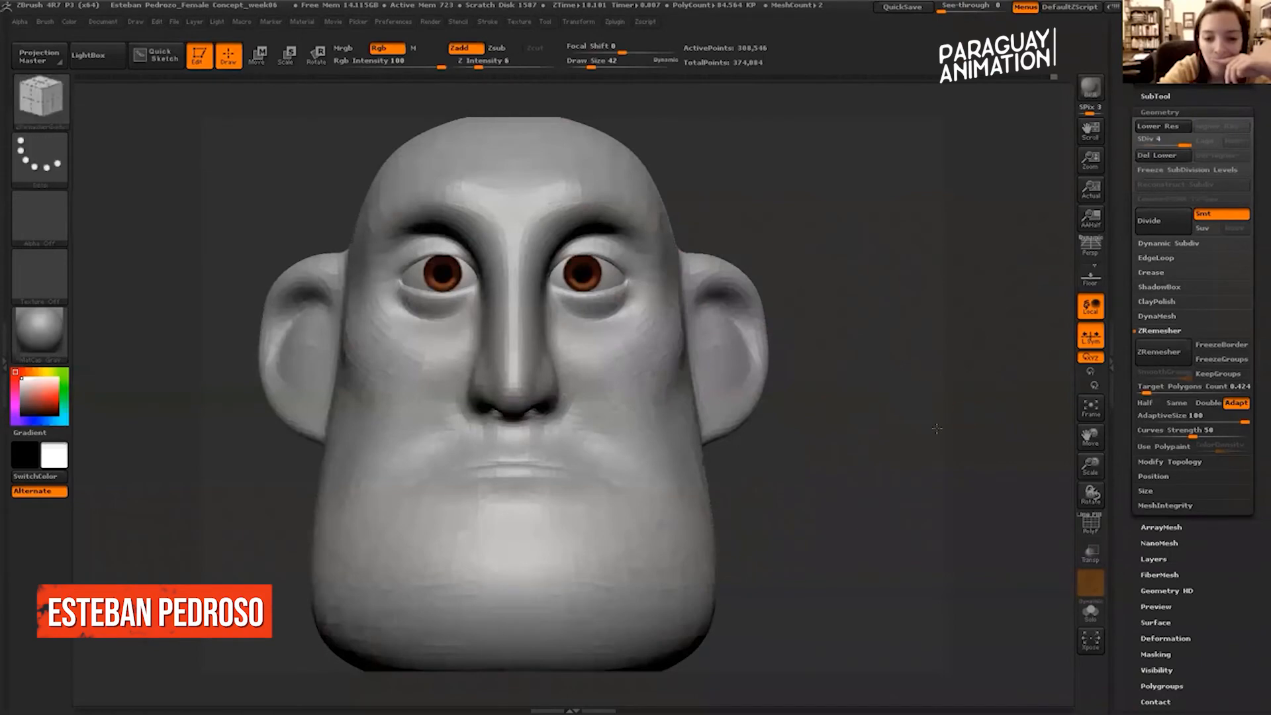
mouse_move(987, 421)
mouse_down()
mouse_move(917, 442)
mouse_move(966, 444)
mouse_move(937, 443)
mouse_move(974, 474)
mouse_move(956, 403)
mouse_move(849, 422)
mouse_up()
mouse_move(632, 423)
mouse_down()
mouse_move(681, 422)
mouse_move(641, 439)
mouse_move(623, 412)
mouse_move(672, 408)
mouse_up()
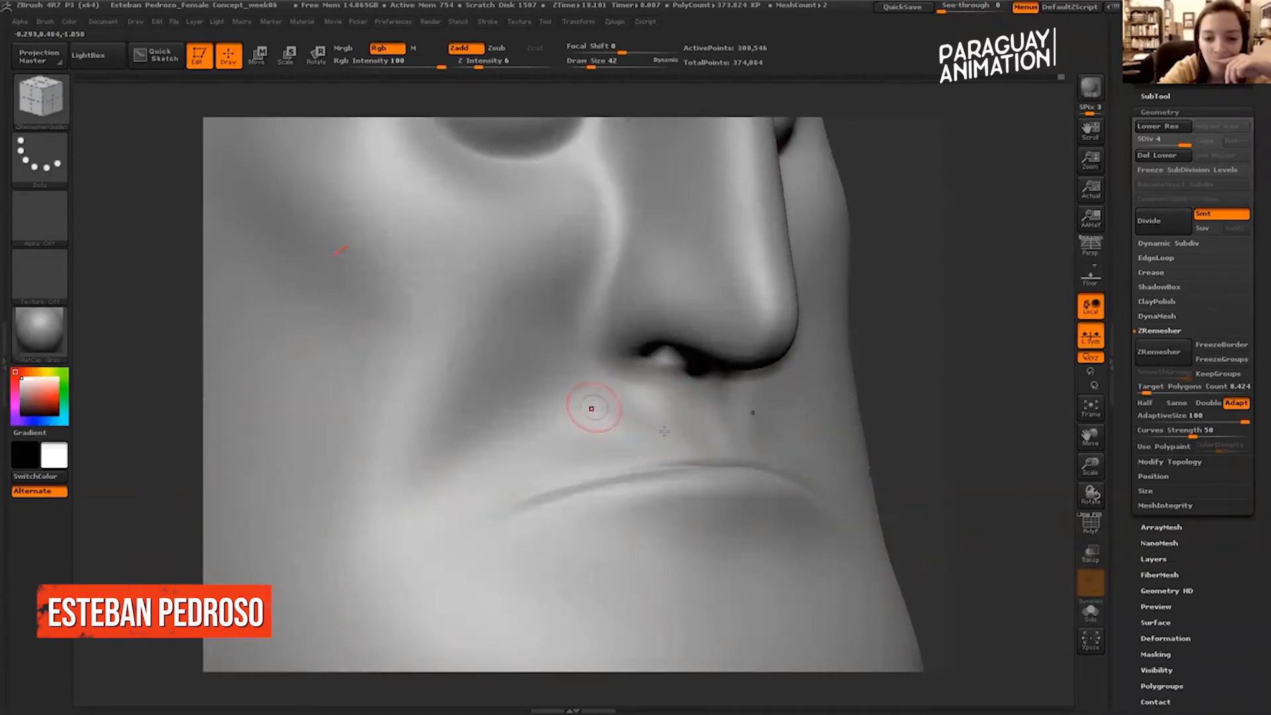
Switch to a freehand sculpting brush with draw size 75 and lower the head to subdivision level 2.
click(41, 99)
click(169, 120)
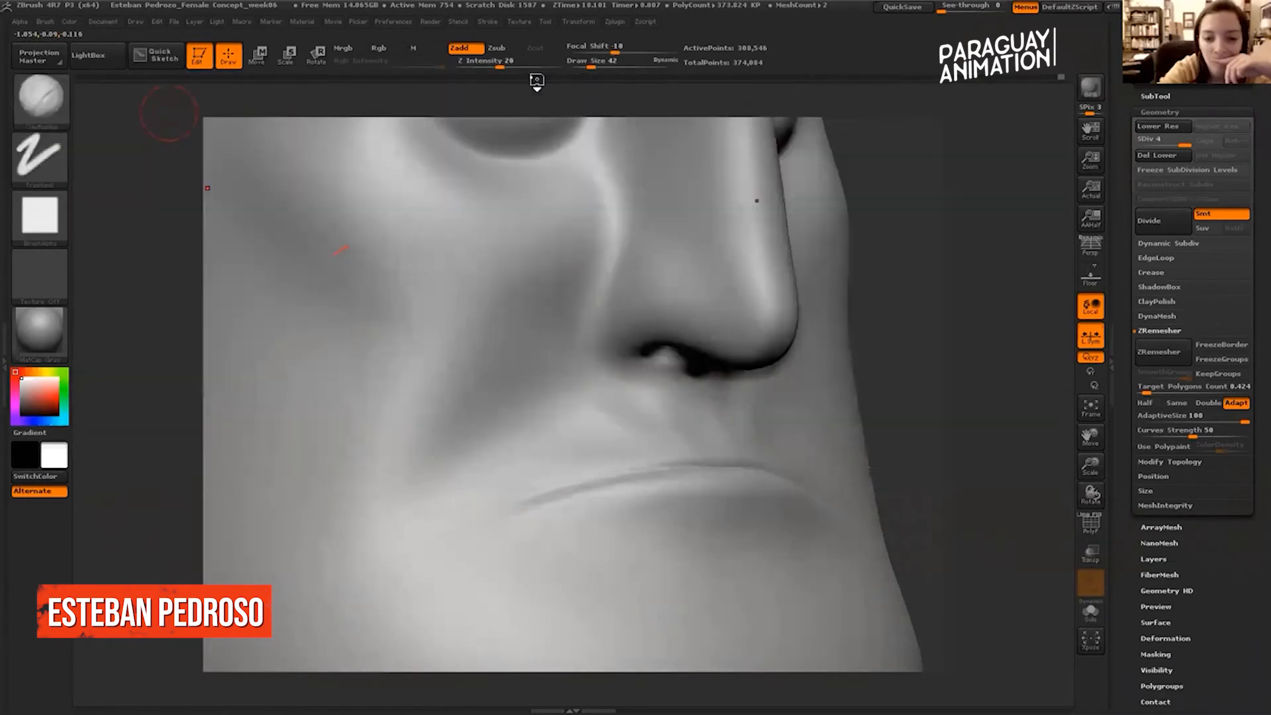
drag(592, 65, 599, 65)
mouse_move(1053, 333)
mouse_down()
mouse_move(1018, 322)
mouse_move(1087, 318)
mouse_up()
key(shift+d)
key(shift+d)
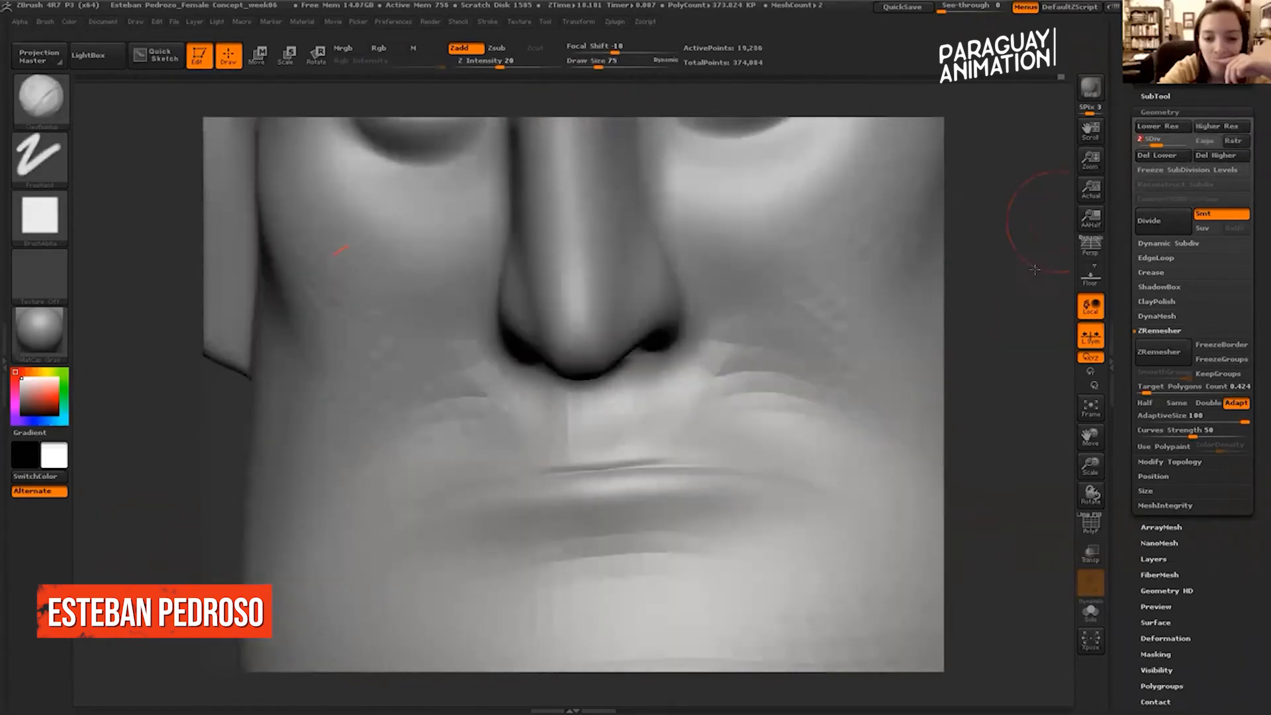
Smooth the faceted skin between the nose and mouth at subdivision levels 2 and 3, returning to level 4.
drag(1027, 261, 963, 258)
mouse_move(682, 371)
shift+mouse_down()
mouse_move(766, 415)
mouse_move(727, 349)
mouse_move(805, 321)
shift+mouse_up()
key(d)
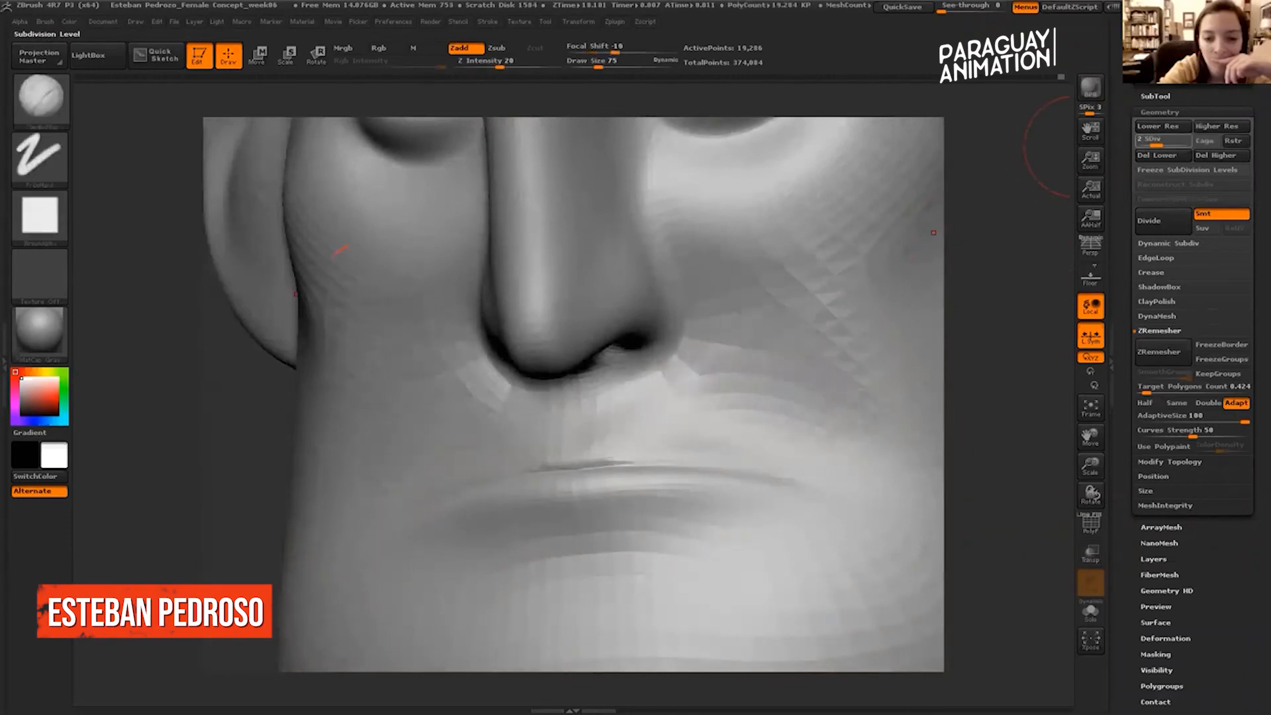
key(shift)
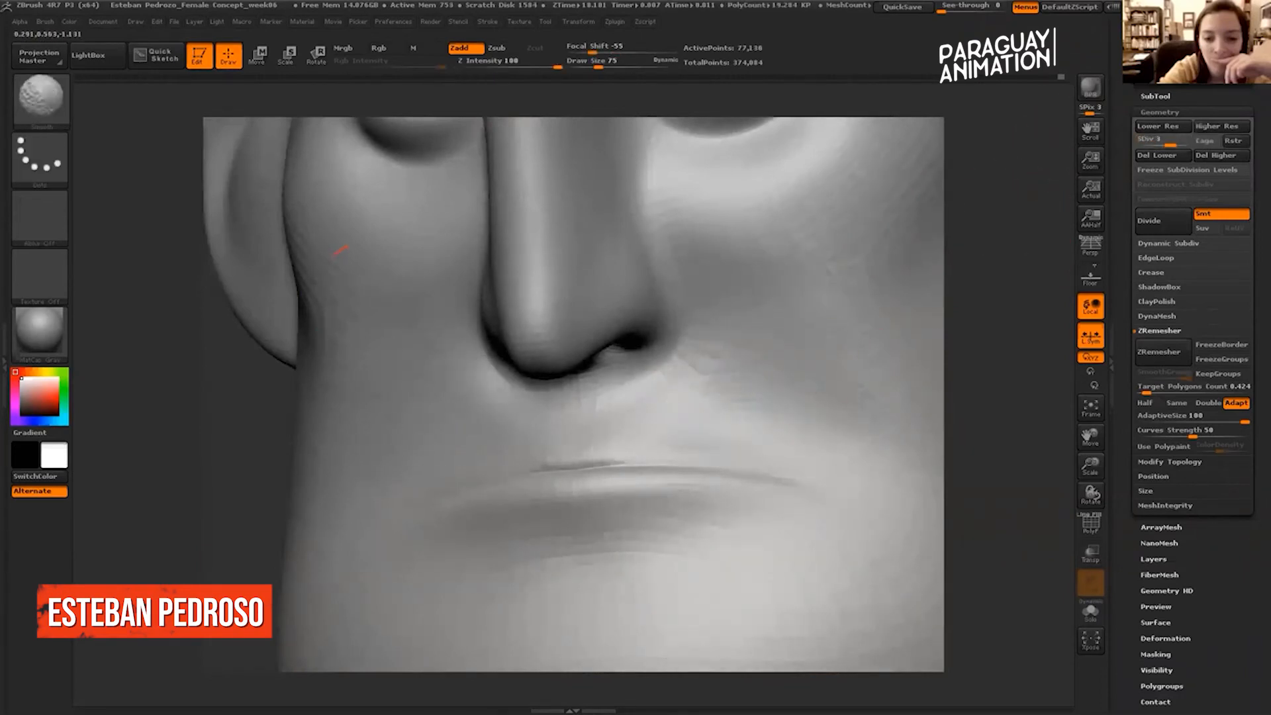
key(d)
Smooth the cheek and upper lip area beside the mouth corners at subdivision level 4.
drag(986, 264, 761, 383)
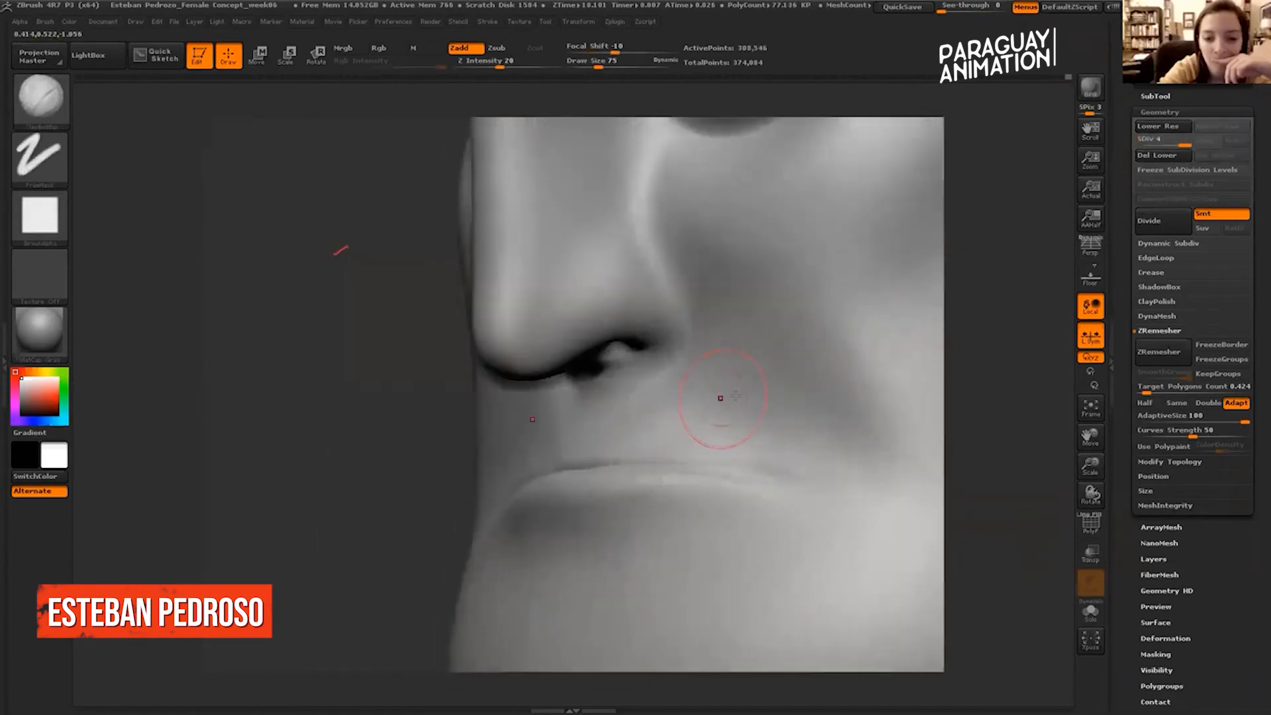
key(shift)
drag(278, 457, 431, 450)
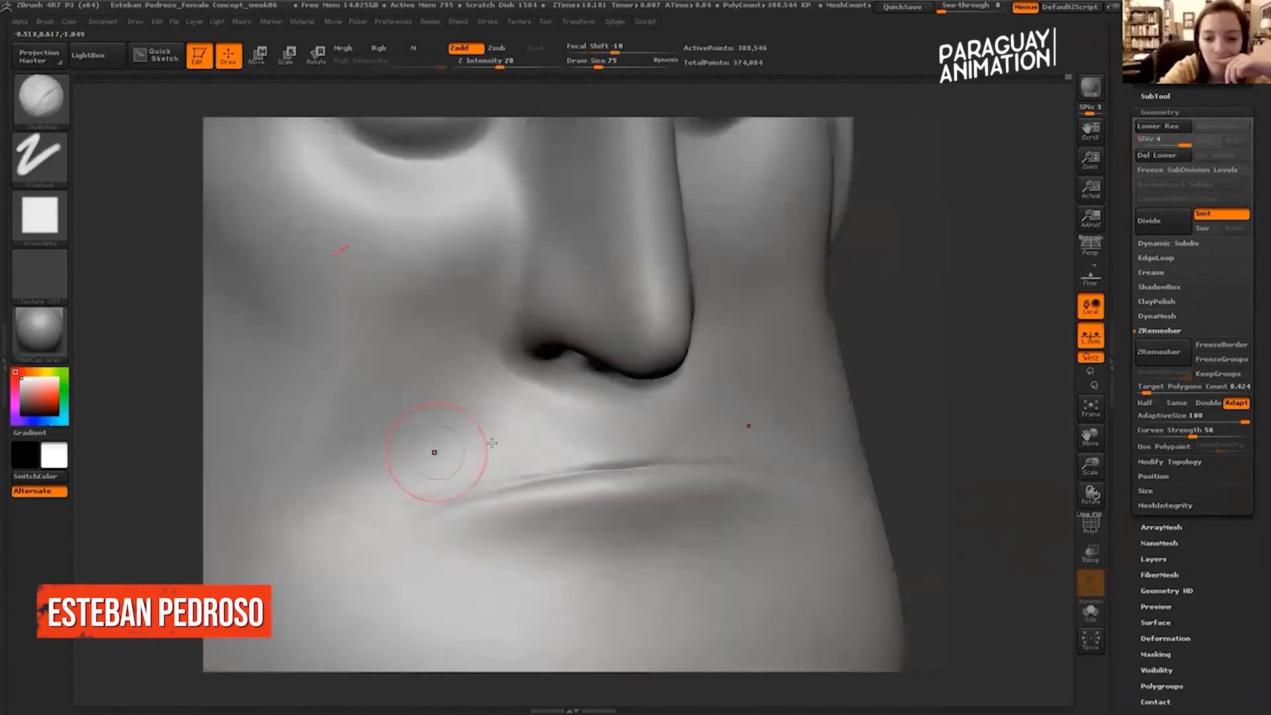
key(shift)
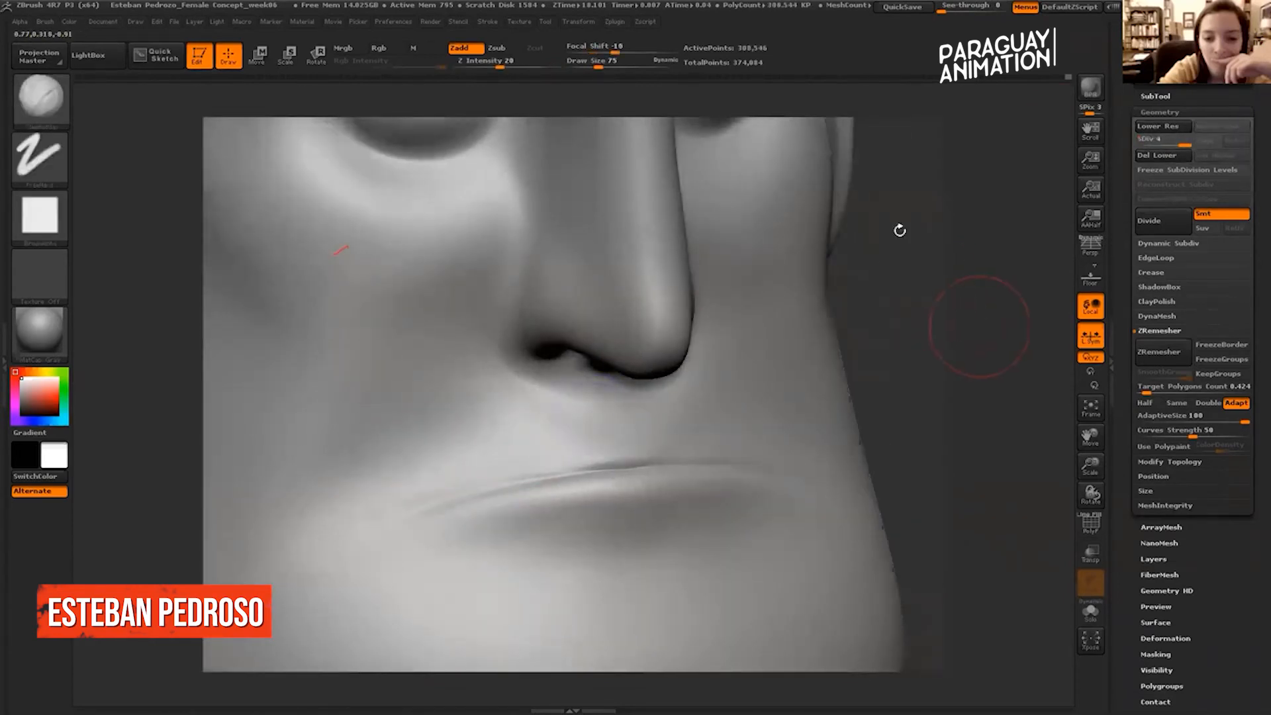
Smooth the uneven surface at the inner brow ridge above the nose.
key(f)
mouse_move(928, 261)
shift+mouse_down()
mouse_move(722, 192)
mouse_move(688, 211)
mouse_move(669, 251)
shift+mouse_up()
shift+drag(926, 159, 715, 182)
alt+drag(715, 182, 618, 187)
mouse_move(698, 239)
mouse_down()
mouse_move(618, 234)
mouse_move(651, 232)
mouse_move(633, 269)
mouse_move(710, 247)
mouse_move(639, 230)
mouse_up()
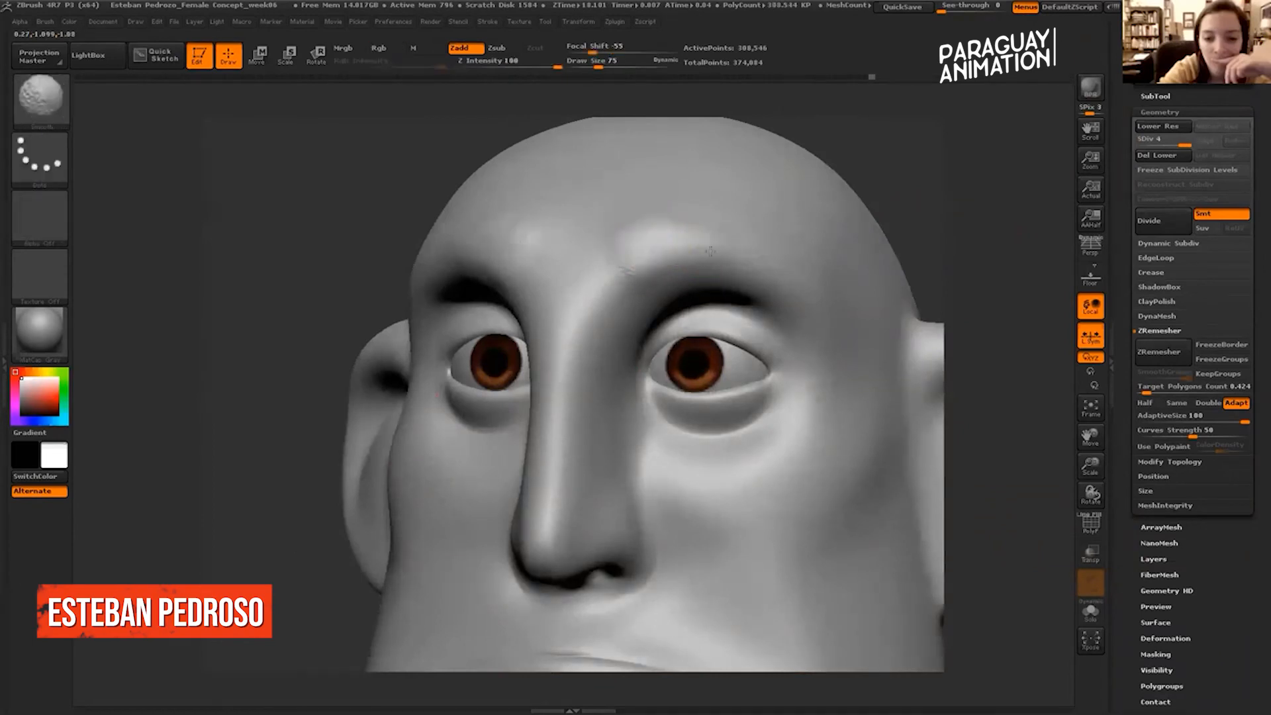
Smooth the lower eyelid fold beneath the eye at subdivision level 4.
drag(998, 201, 961, 238)
mouse_move(962, 239)
shift+mouse_down()
mouse_move(1093, 247)
mouse_move(778, 250)
mouse_move(911, 225)
mouse_move(1000, 248)
mouse_move(999, 233)
mouse_move(951, 238)
shift+mouse_up()
mouse_move(951, 238)
alt+mouse_down()
mouse_move(1013, 204)
mouse_move(992, 199)
mouse_move(998, 208)
mouse_move(942, 161)
mouse_move(943, 222)
alt+mouse_up()
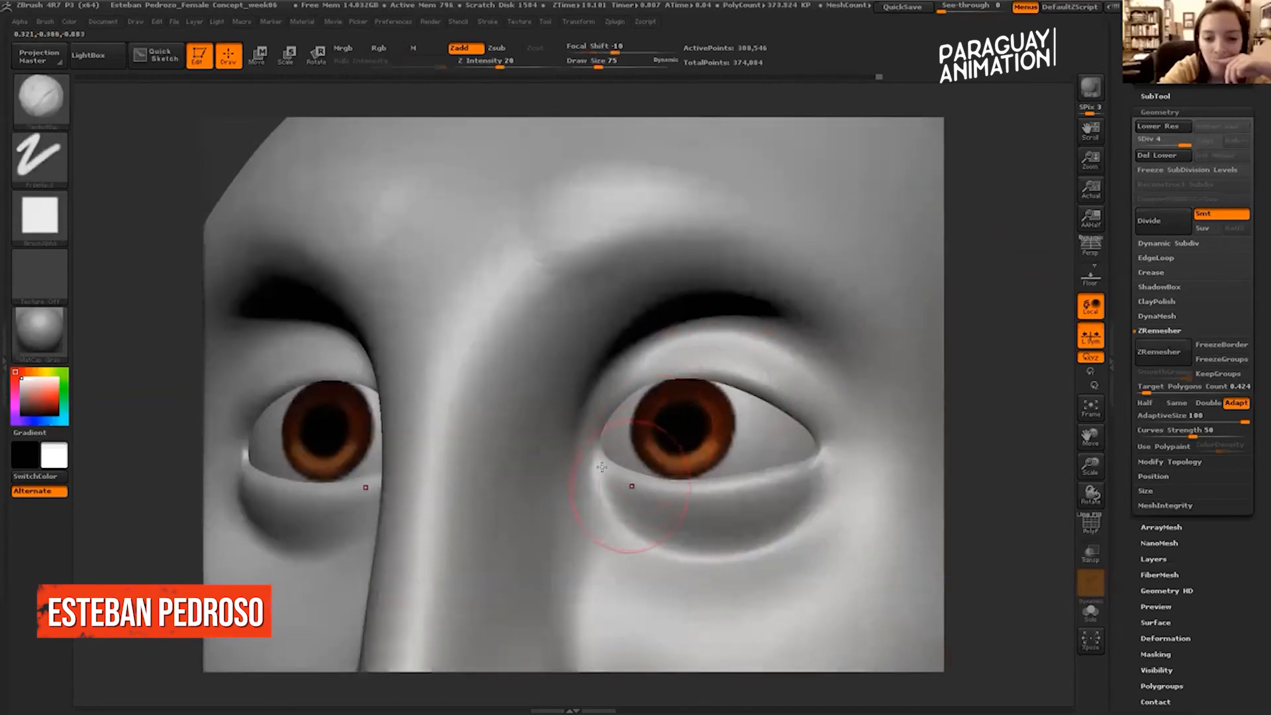
key(shift)
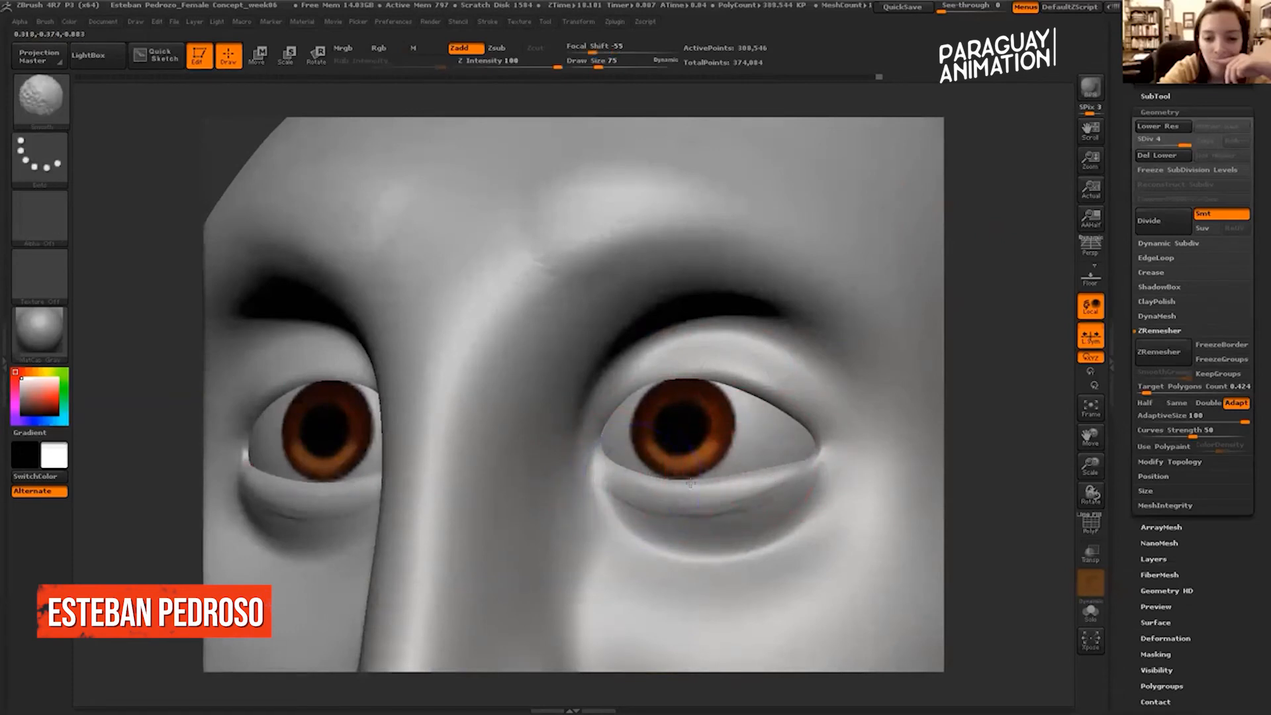
mouse_move(836, 514)
mouse_down()
mouse_move(748, 575)
mouse_move(644, 571)
mouse_up()
key(ctrl+z)
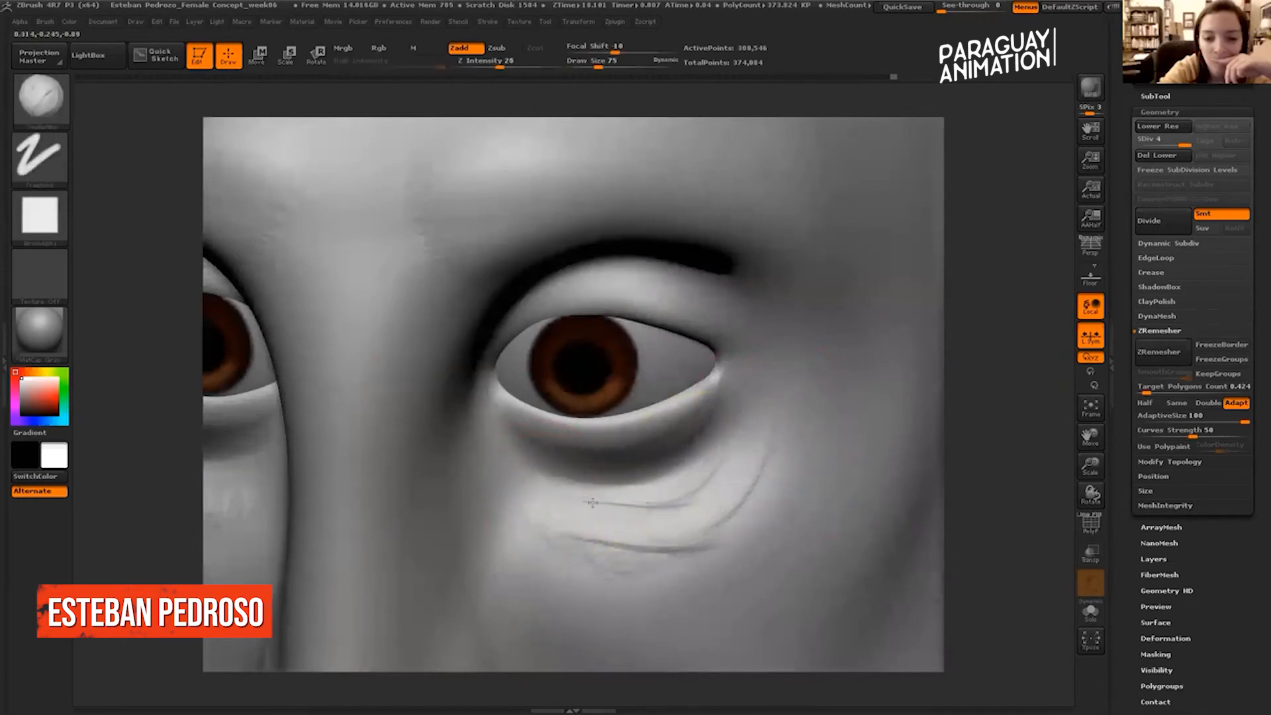
Sculpt strokes on the upper cheek below the eye bag and blend them into the skin by smoothing.
drag(567, 518, 706, 468)
mouse_move(550, 519)
shift+mouse_down()
mouse_move(689, 536)
mouse_move(748, 463)
shift+mouse_up()
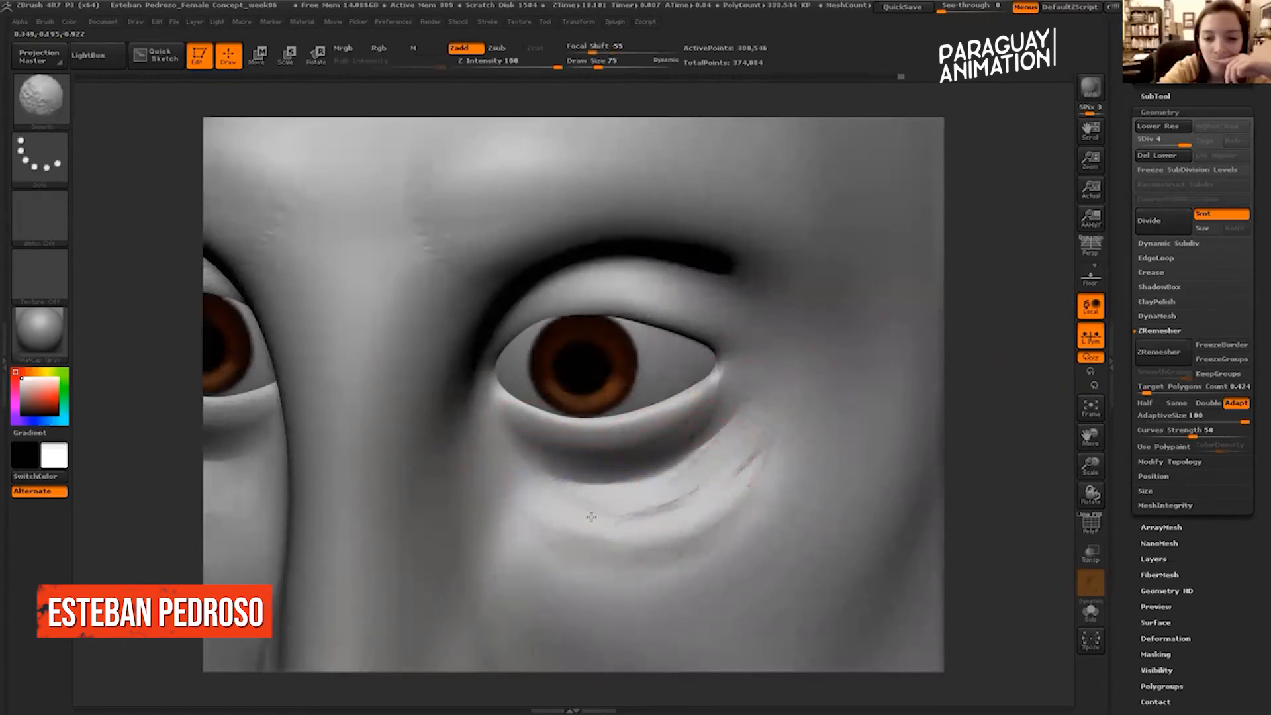
mouse_move(639, 529)
shift+mouse_down()
mouse_move(661, 512)
mouse_move(649, 512)
mouse_move(731, 495)
mouse_move(765, 450)
shift+mouse_up()
mouse_move(660, 491)
mouse_down()
mouse_move(720, 476)
mouse_move(764, 415)
mouse_up()
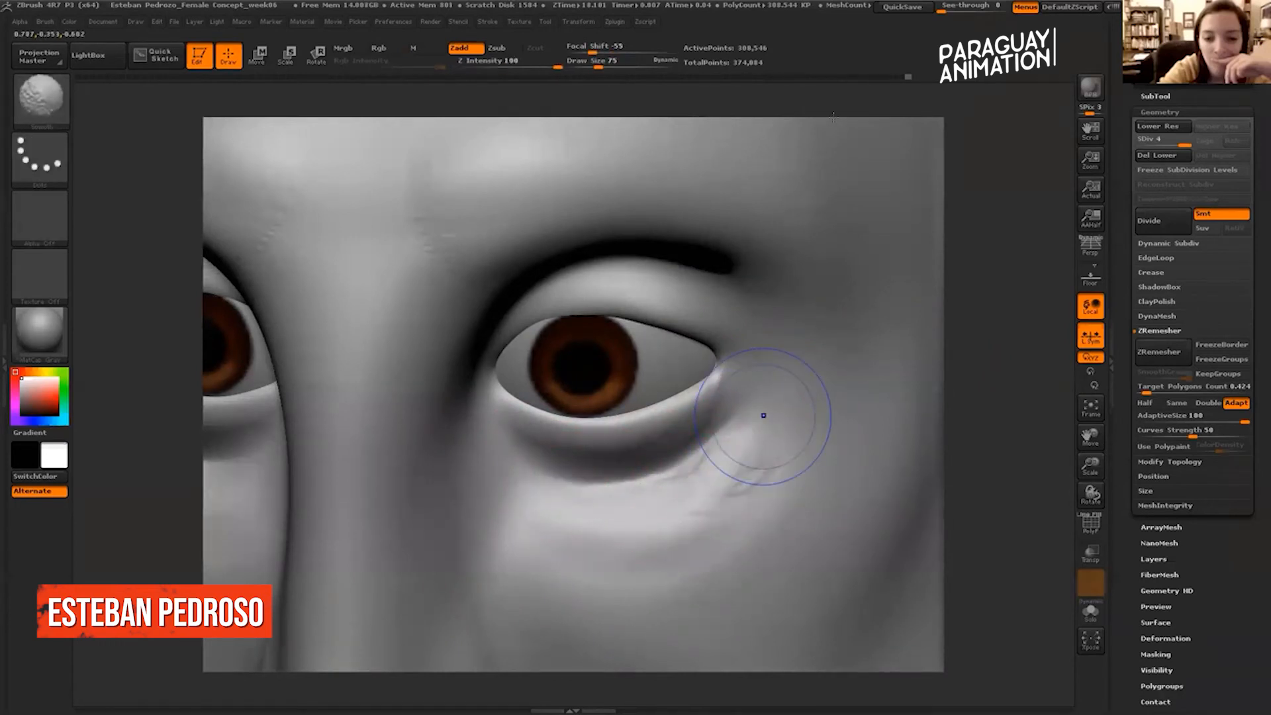
Scrub the undo history back to the early sphere stage and forward to the latest state to review the head's development.
drag(900, 76, 886, 77)
click(908, 77)
mouse_move(994, 140)
alt+mouse_down()
mouse_move(862, 51)
mouse_move(803, 79)
mouse_move(73, 86)
alt+mouse_up()
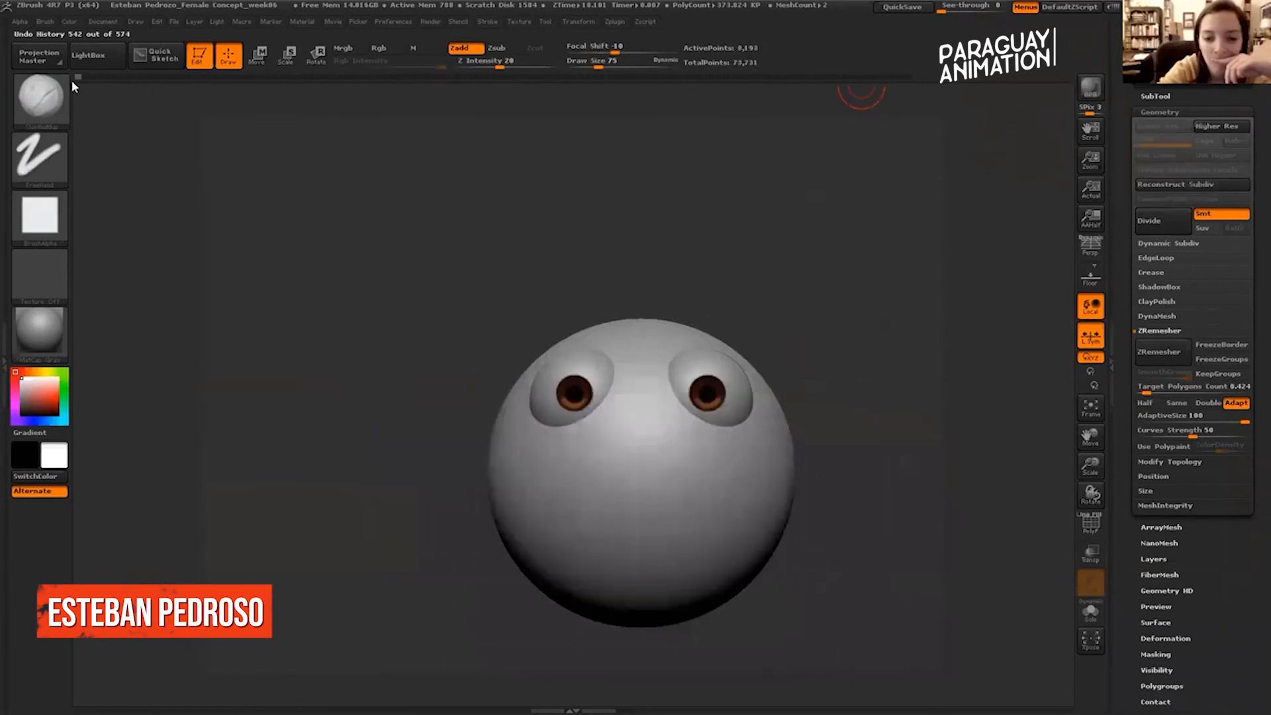
alt+drag(868, 311, 770, 235)
drag(74, 86, 895, 36)
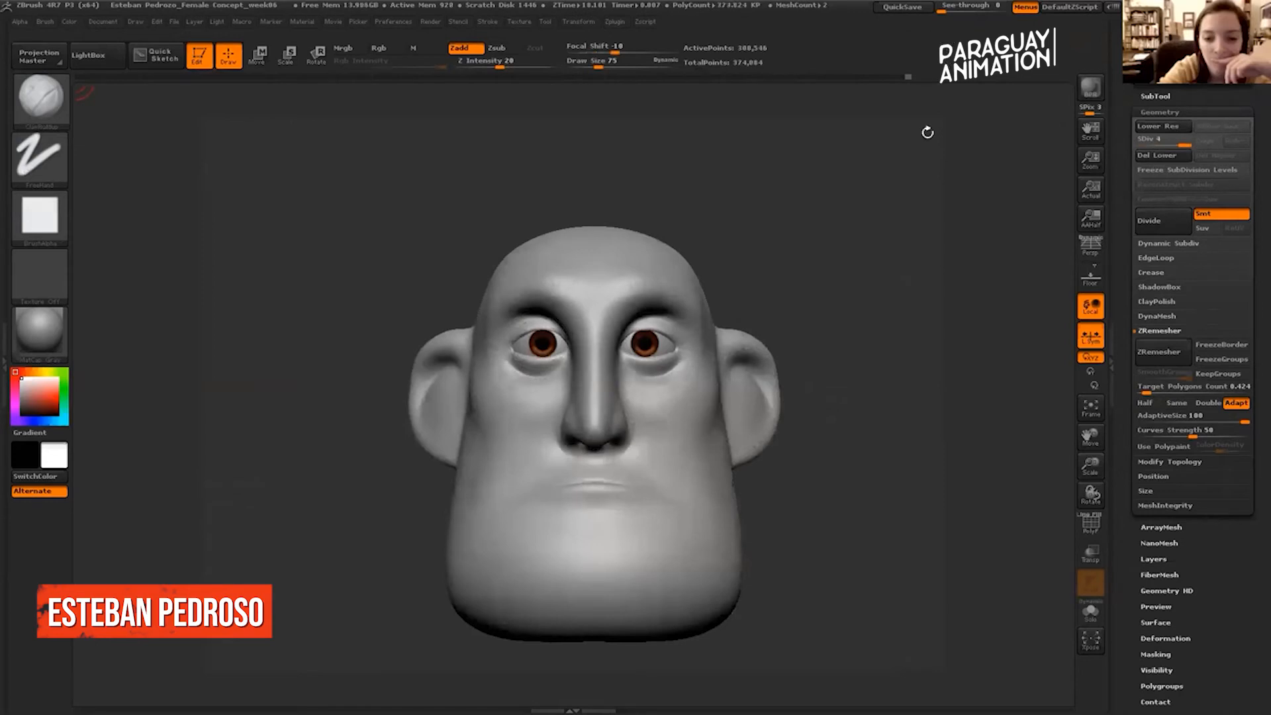
Smooth the cheek surface below the eye bag and beside the nose.
drag(901, 325, 818, 291)
drag(927, 264, 980, 259)
alt+drag(927, 238, 907, 298)
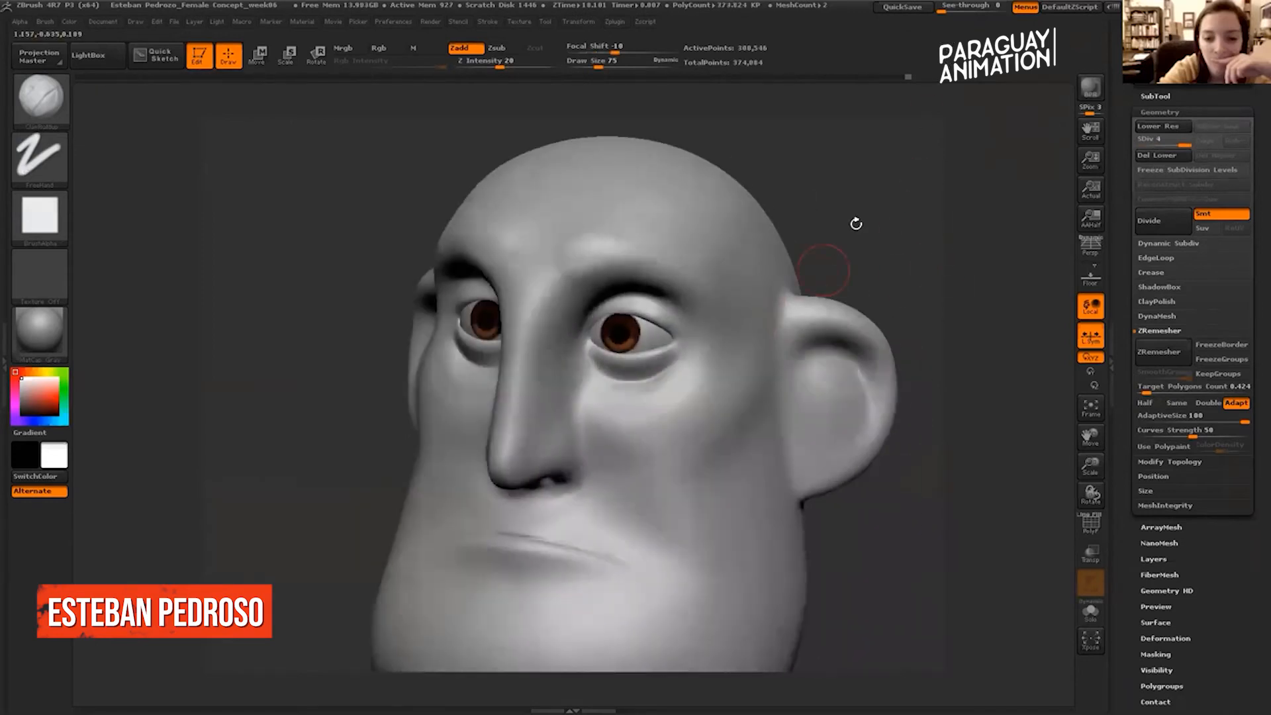
alt+drag(857, 224, 841, 258)
mouse_move(666, 396)
shift+mouse_down()
mouse_move(617, 391)
mouse_move(622, 434)
shift+mouse_up()
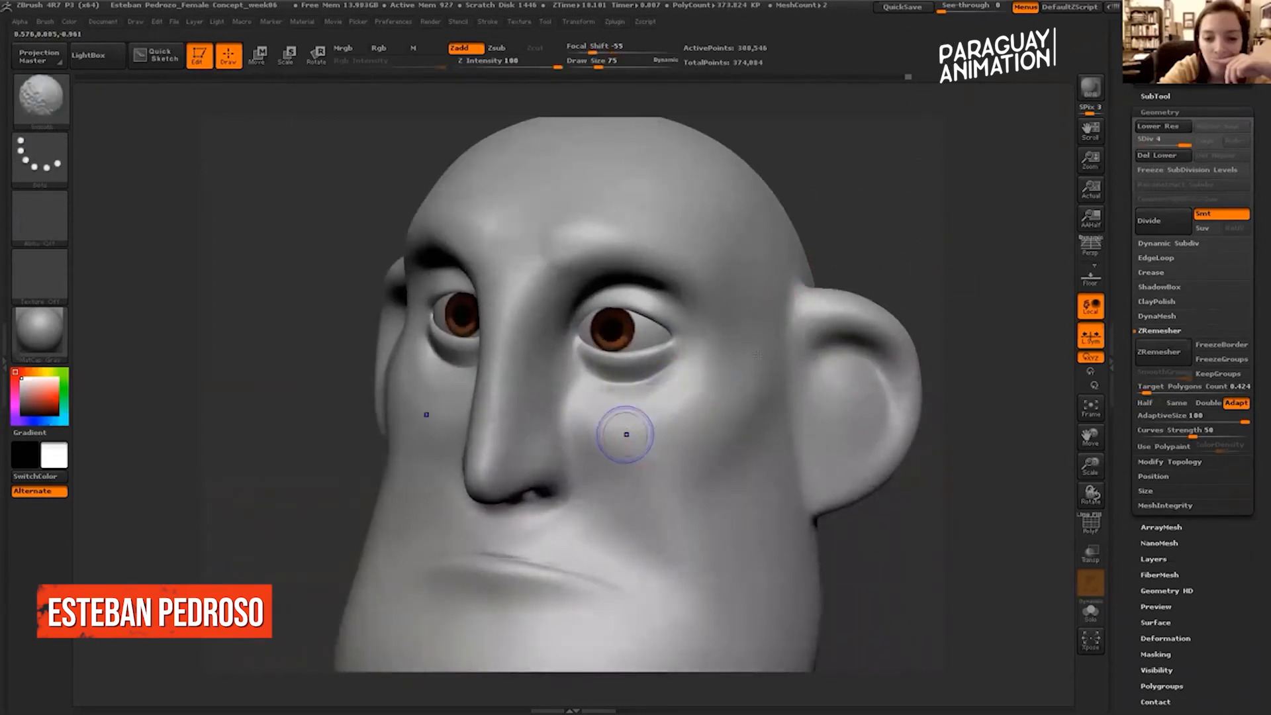
shift+drag(908, 208, 838, 213)
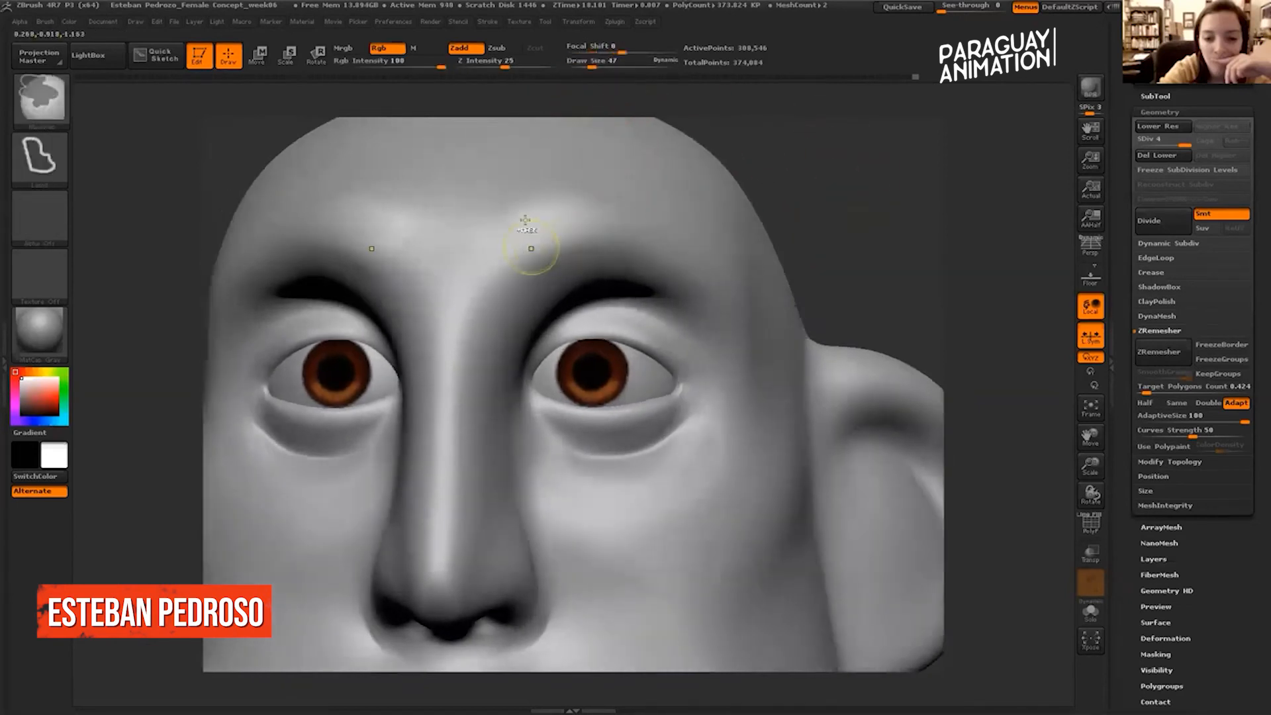
Subdivide the head to level 5.
drag(882, 145, 911, 149)
key(ctrl+d)
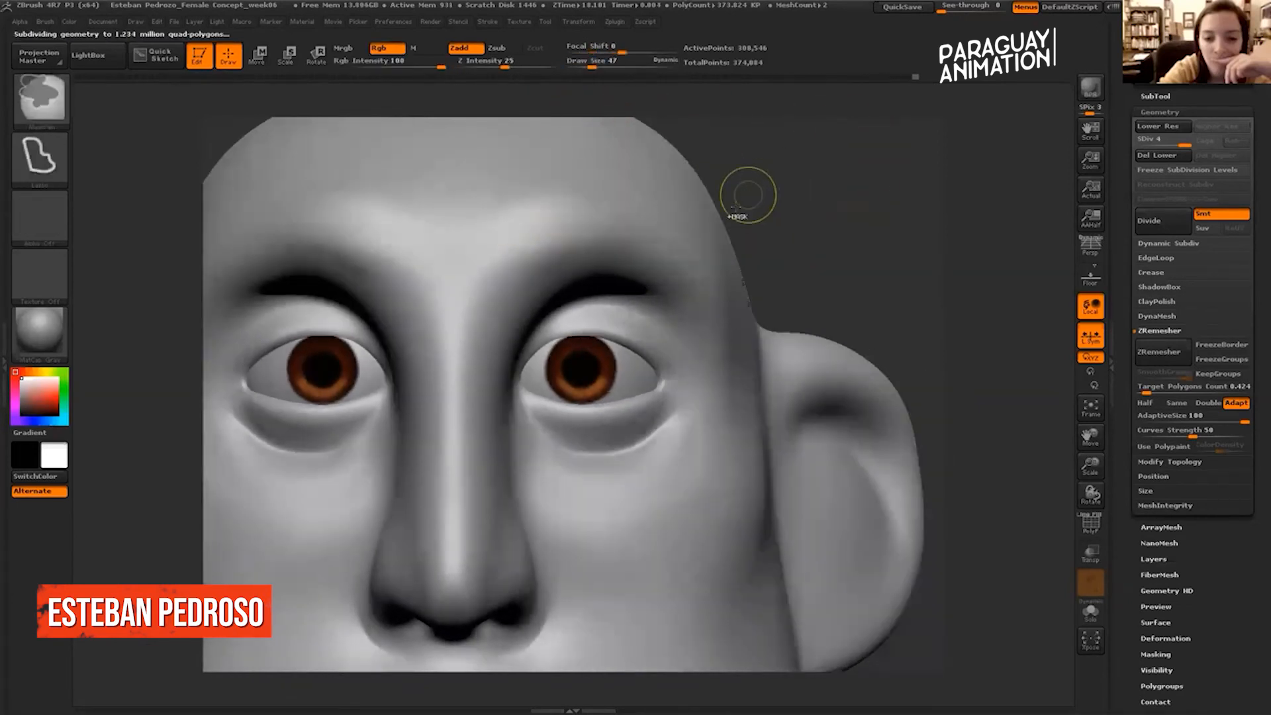
drag(552, 227, 509, 202)
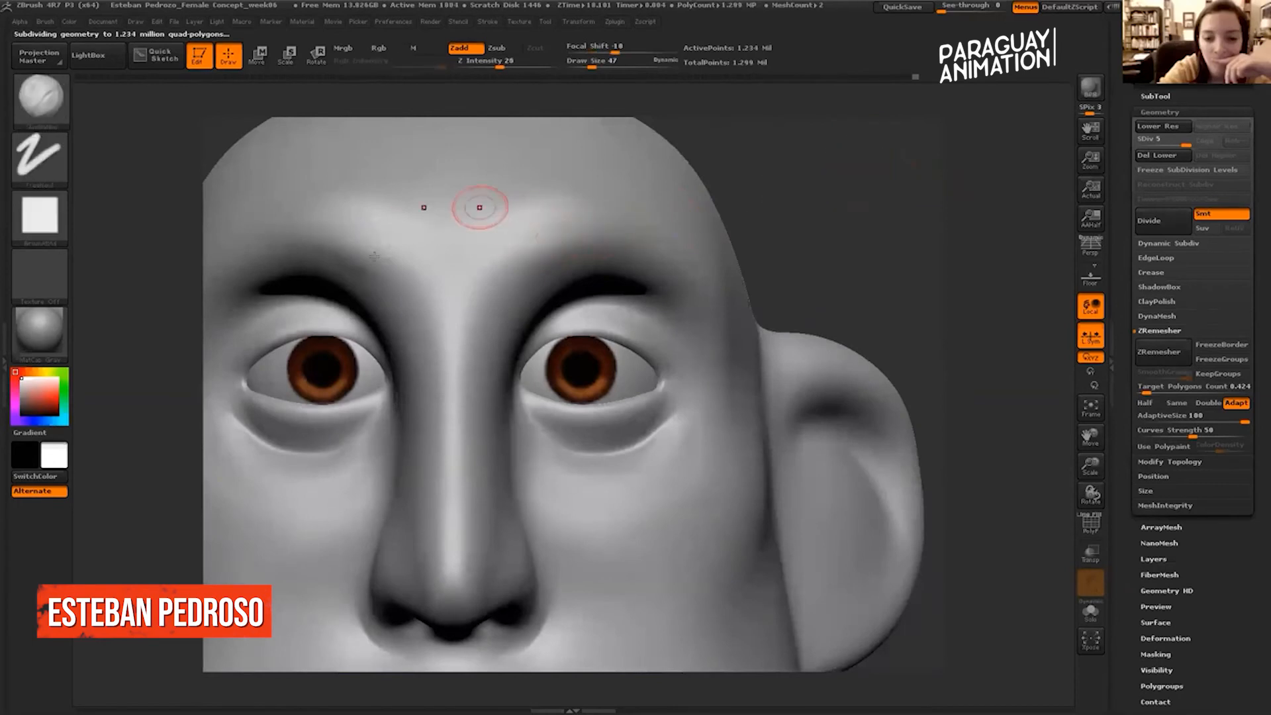
Set the masking brush to a freehand stroke and paint symmetrical eyebrow-shaped masks above the eyes at draw size 47.
ctrl+click(53, 164)
ctrl+click(232, 172)
mouse_move(532, 232)
ctrl+mouse_down()
mouse_move(586, 222)
mouse_move(675, 265)
mouse_move(618, 238)
mouse_move(641, 244)
ctrl+mouse_up()
mouse_move(531, 239)
ctrl+mouse_down()
mouse_move(548, 227)
mouse_move(641, 233)
ctrl+mouse_up()
Trim the lower edge of the eyebrow masks and shape their tapered outer ends.
drag(811, 213, 518, 290)
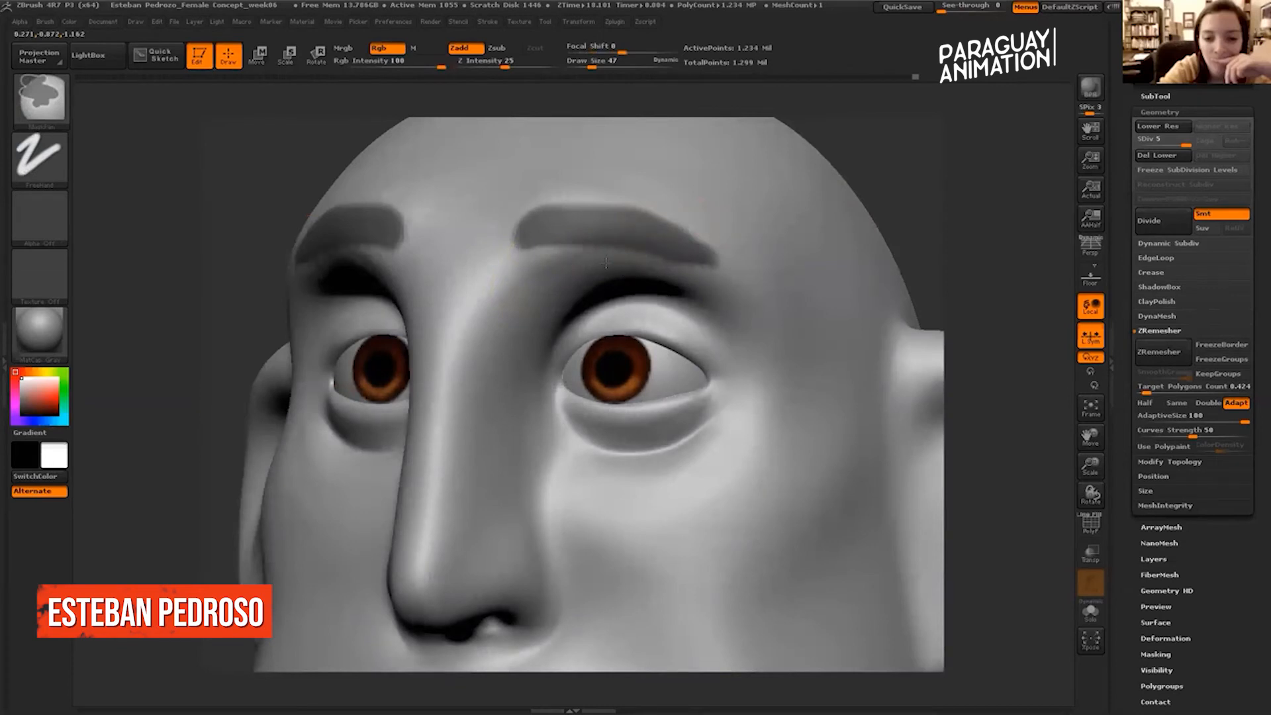
ctrl+alt+drag(717, 279, 520, 262)
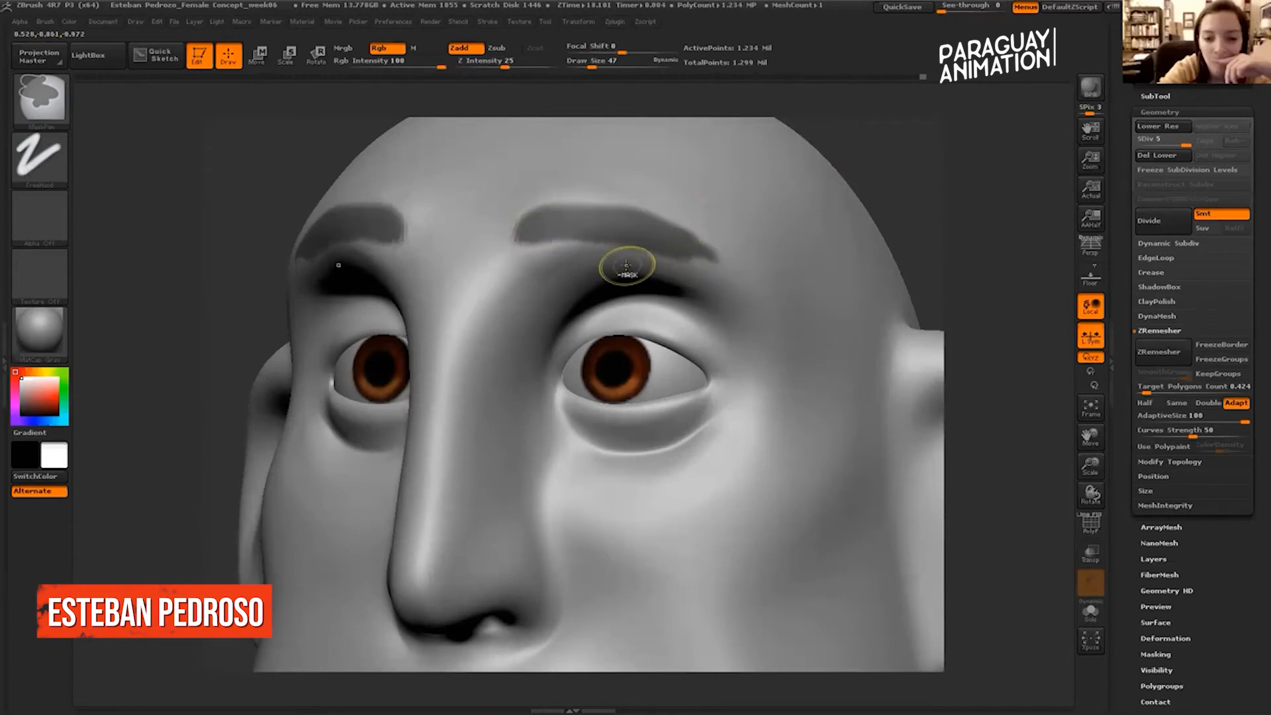
drag(913, 150, 635, 228)
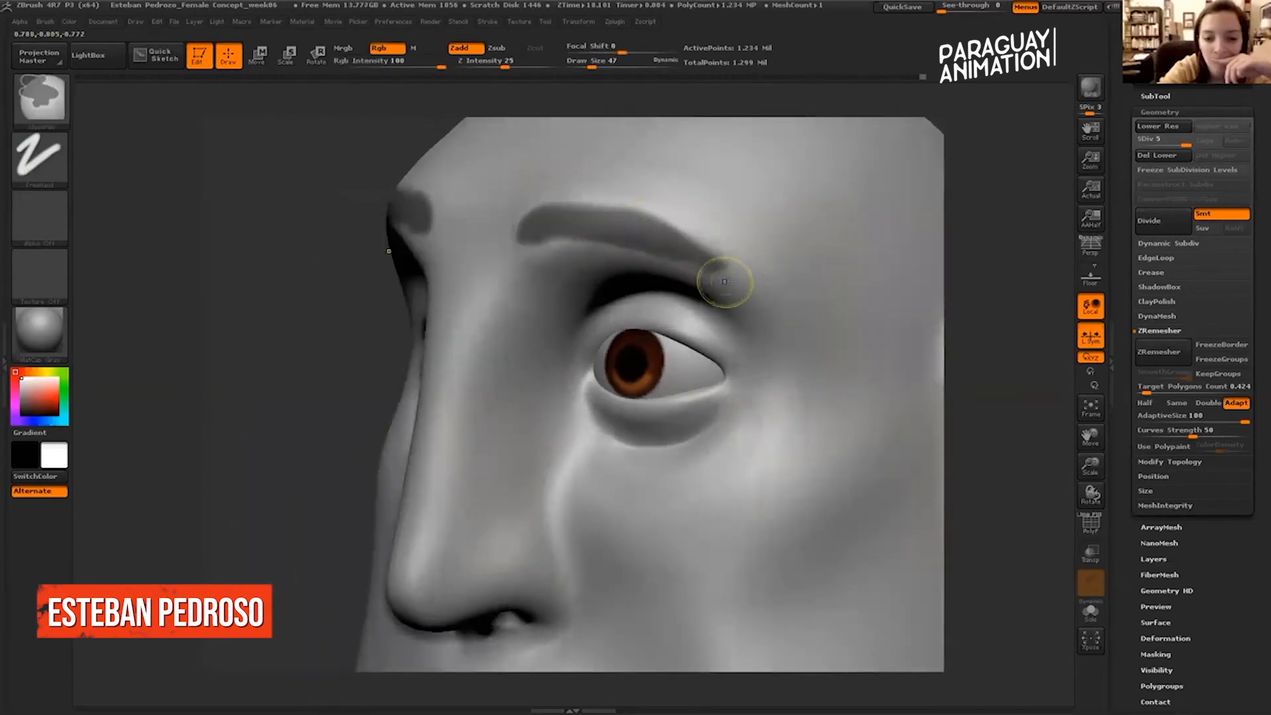
drag(953, 229, 1019, 199)
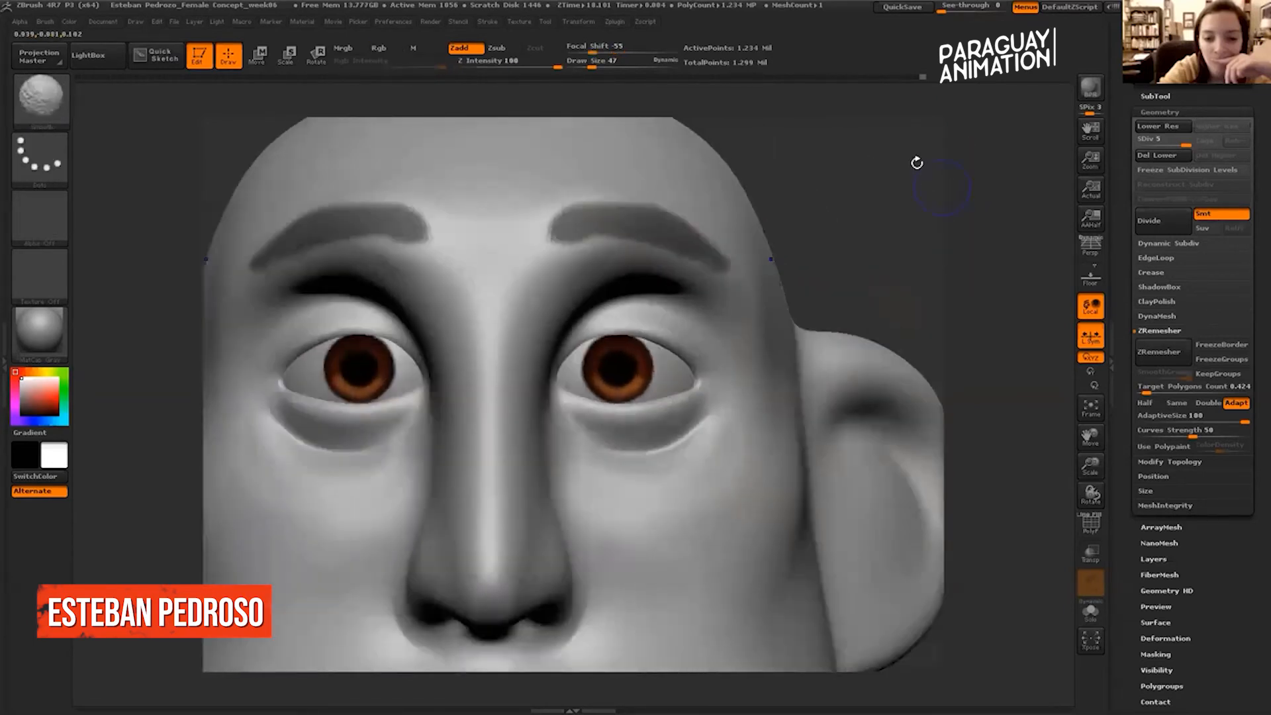
Refine the upper and lower edges of the eyebrow masks with draw size 19.
click(584, 67)
mouse_move(812, 145)
alt+mouse_down()
mouse_move(914, 185)
mouse_move(878, 193)
alt+mouse_up()
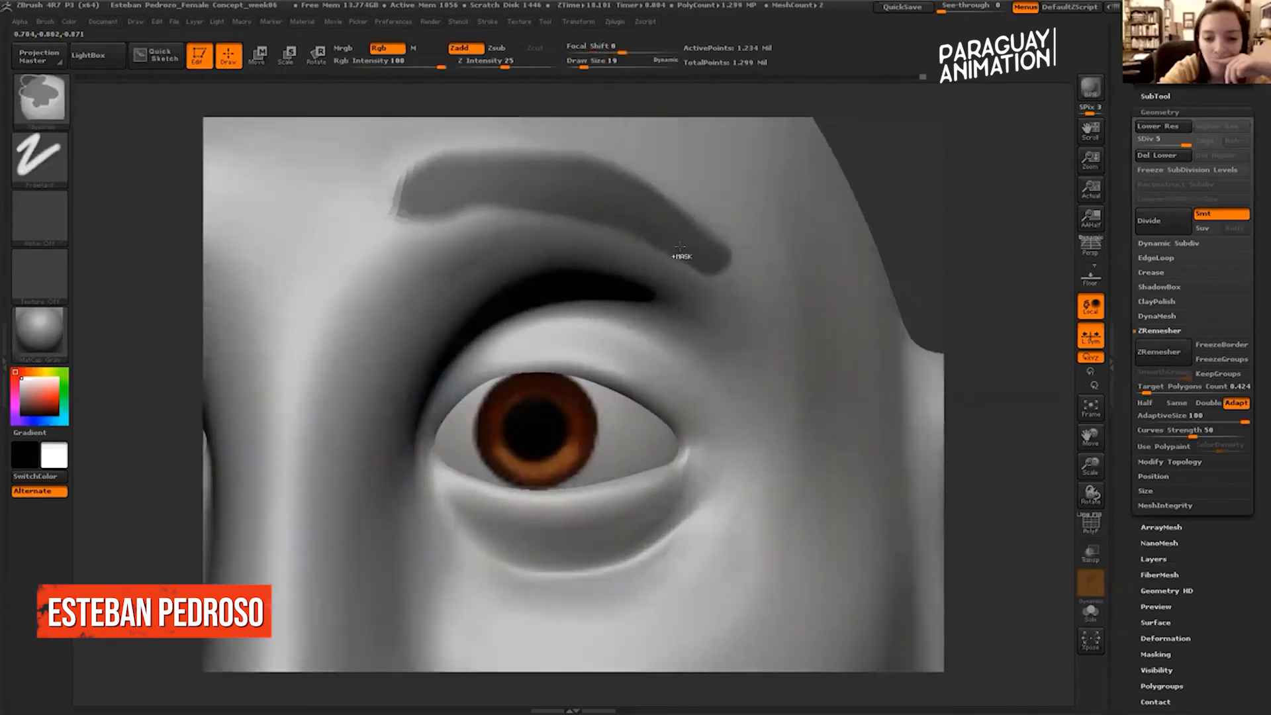
mouse_move(675, 244)
ctrl+mouse_down()
mouse_move(549, 222)
mouse_move(414, 226)
ctrl+mouse_up()
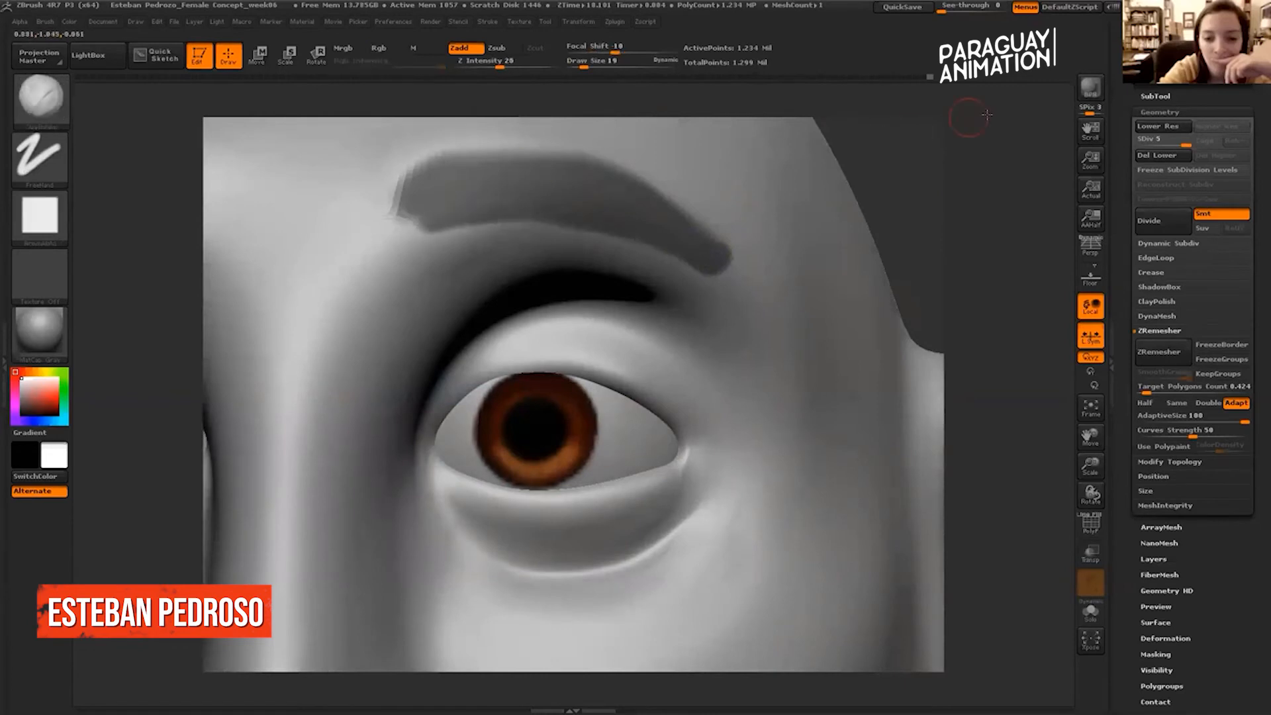
alt+drag(987, 114, 1056, 213)
mouse_move(487, 274)
ctrl+mouse_down()
mouse_move(494, 264)
mouse_move(690, 280)
mouse_move(751, 317)
ctrl+mouse_up()
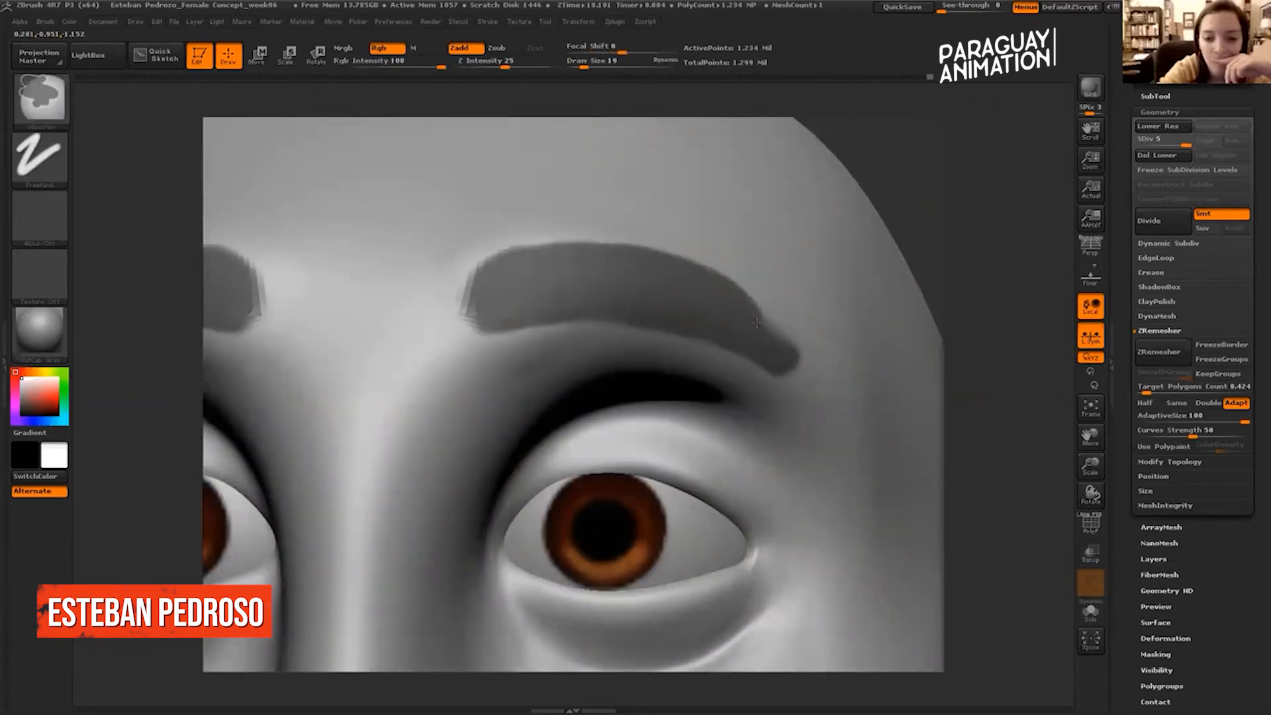
mouse_move(988, 281)
alt+mouse_down()
mouse_move(854, 185)
mouse_move(851, 253)
mouse_move(808, 261)
mouse_move(848, 290)
mouse_move(840, 278)
alt+mouse_up()
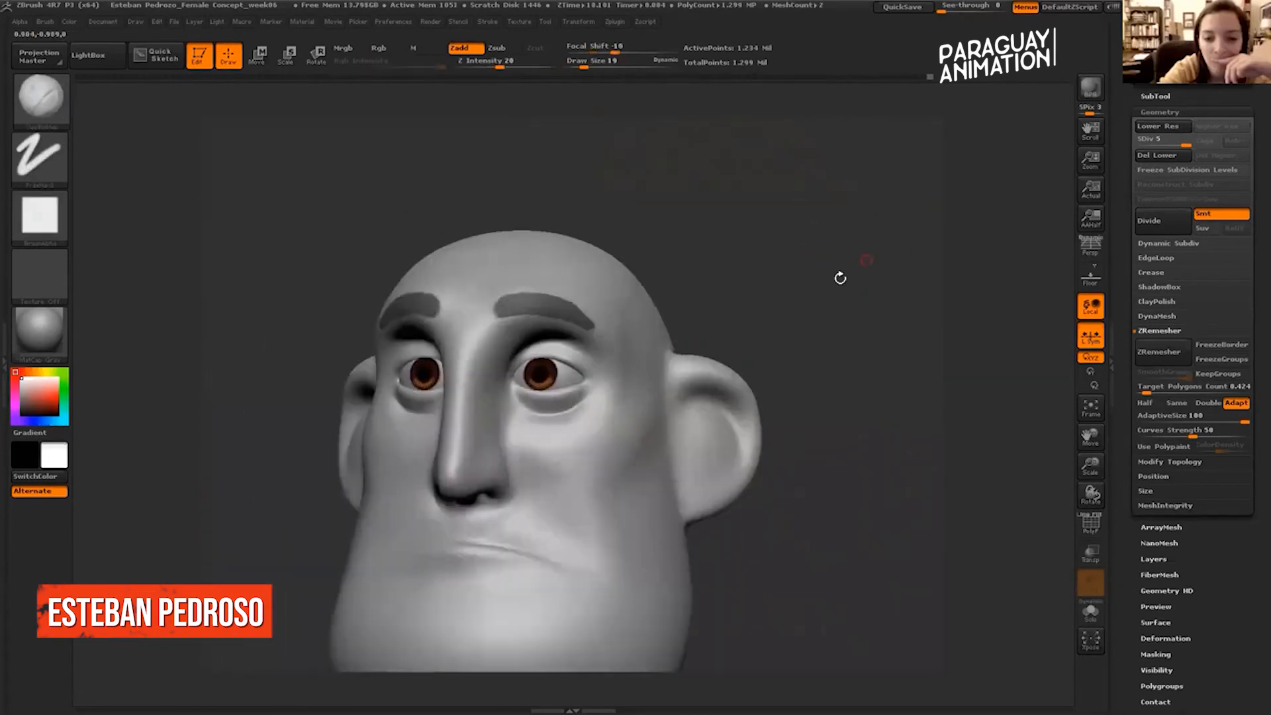
Extract the masked eyebrows as a separate subtool with a thickness of about 0.02.
click(1156, 96)
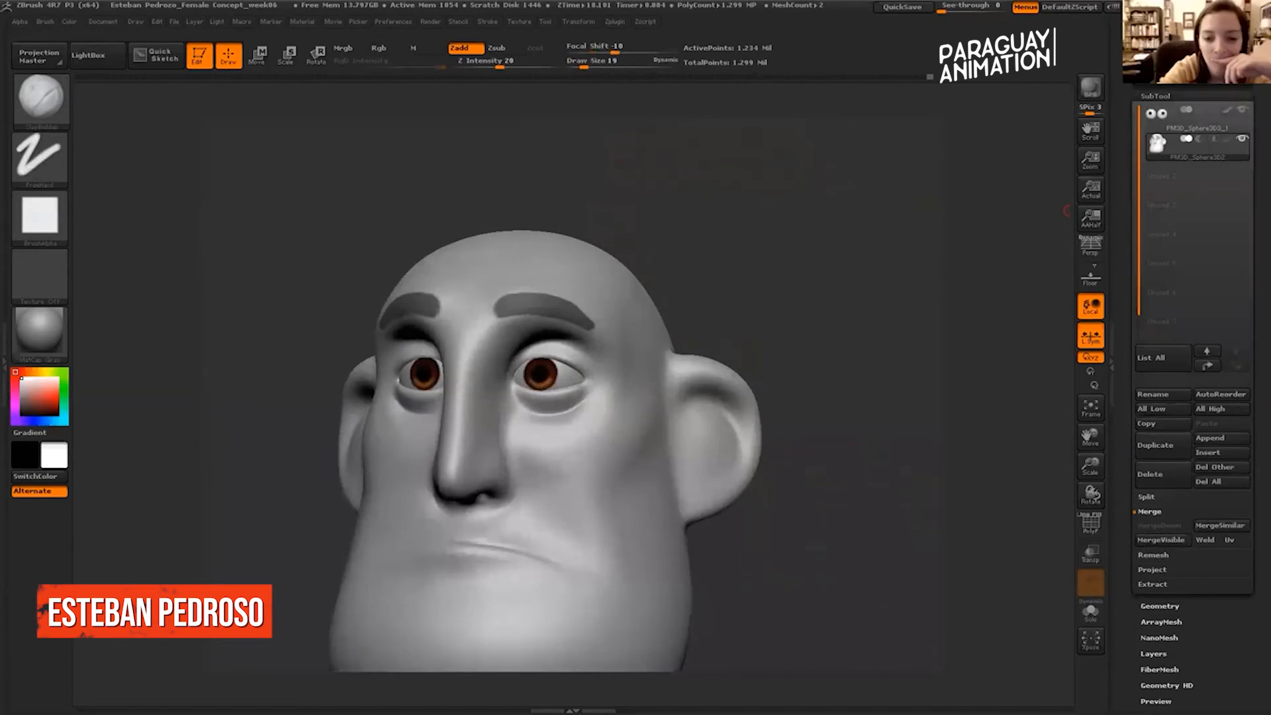
click(1152, 555)
click(1153, 576)
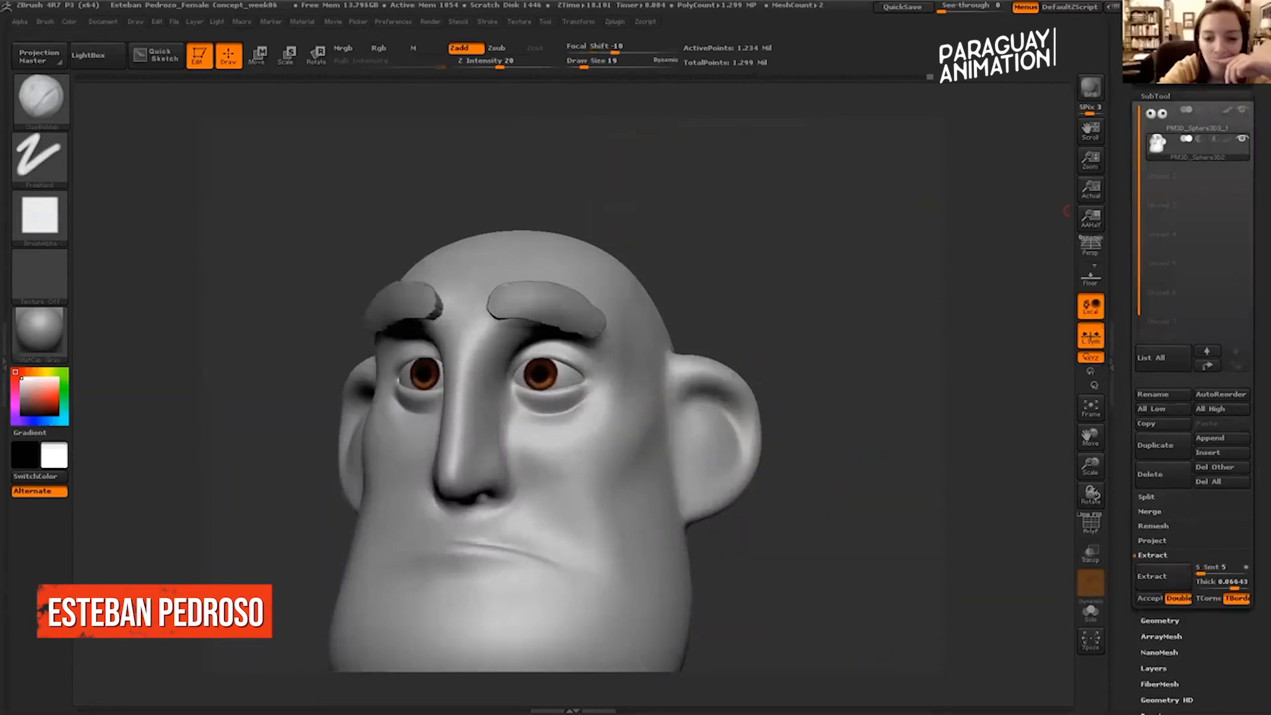
drag(894, 411, 1047, 363)
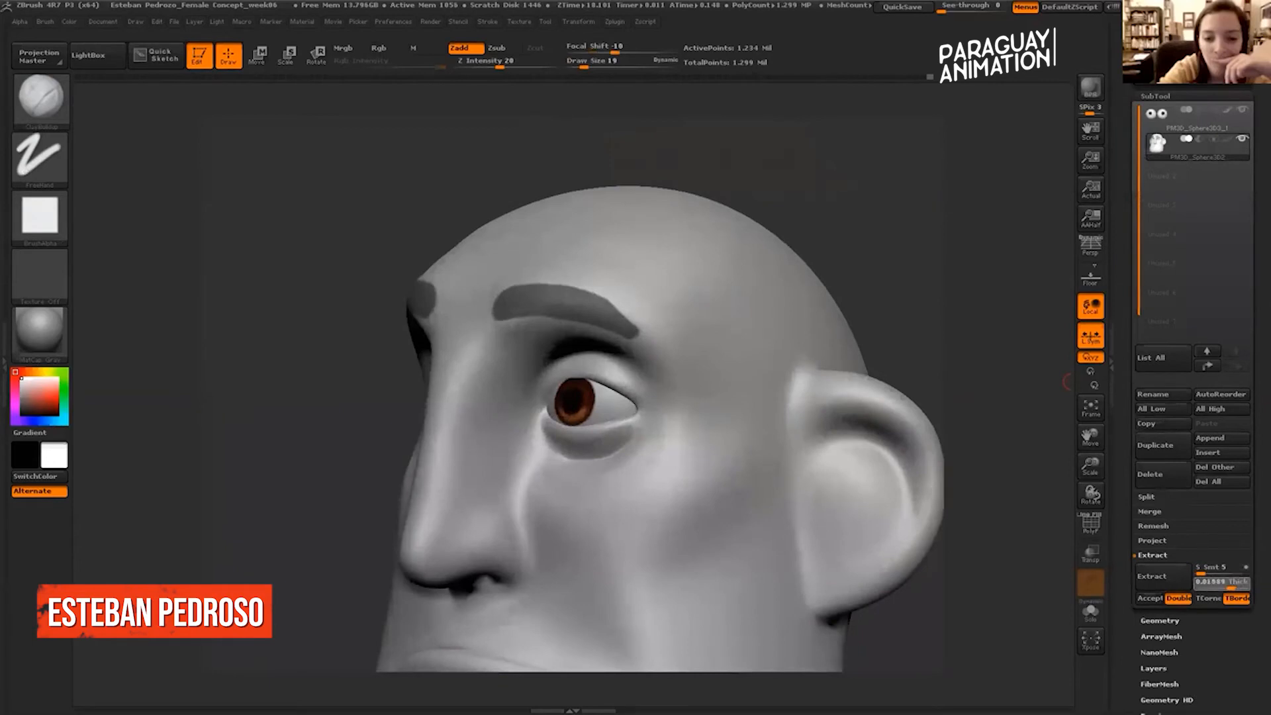
drag(1232, 585, 1231, 585)
click(1153, 576)
click(1151, 598)
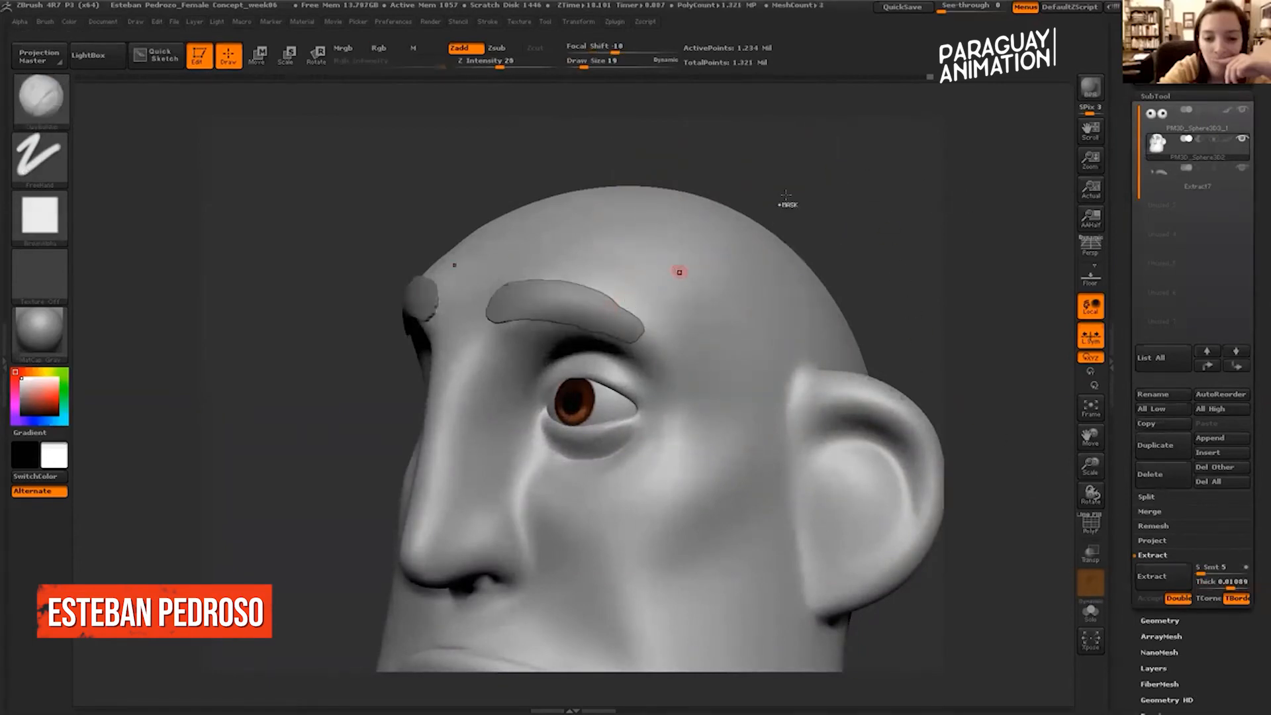
Switch between the eyebrow, head and eyeball subtools and inspect the extracted eyebrows from the front and side.
alt+click(636, 320)
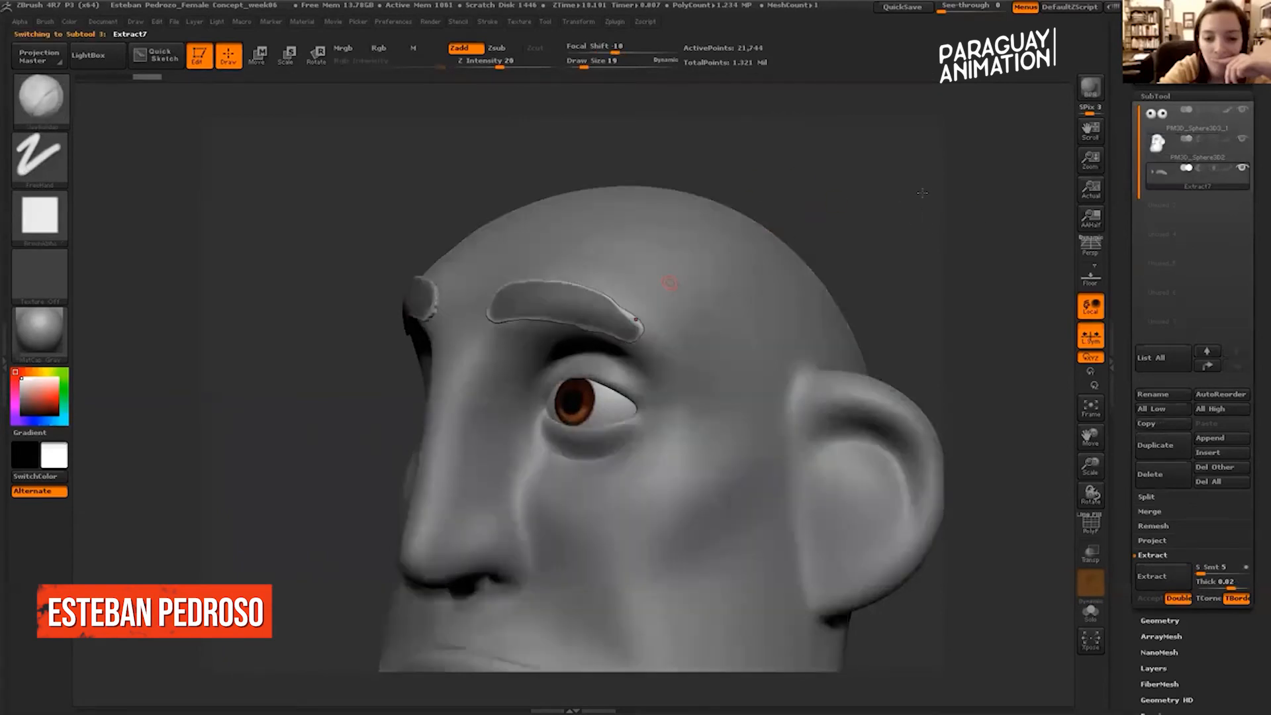
shift+drag(895, 216, 911, 241)
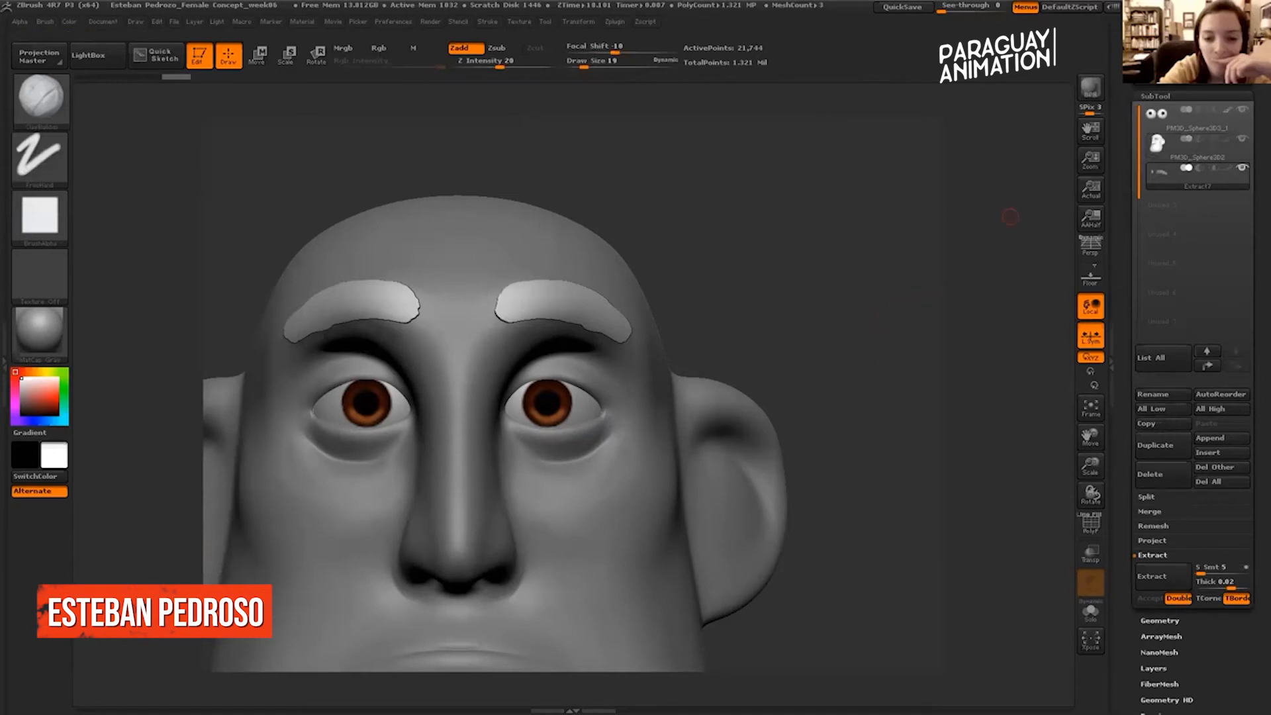
mouse_move(1182, 118)
mouse_move(1185, 147)
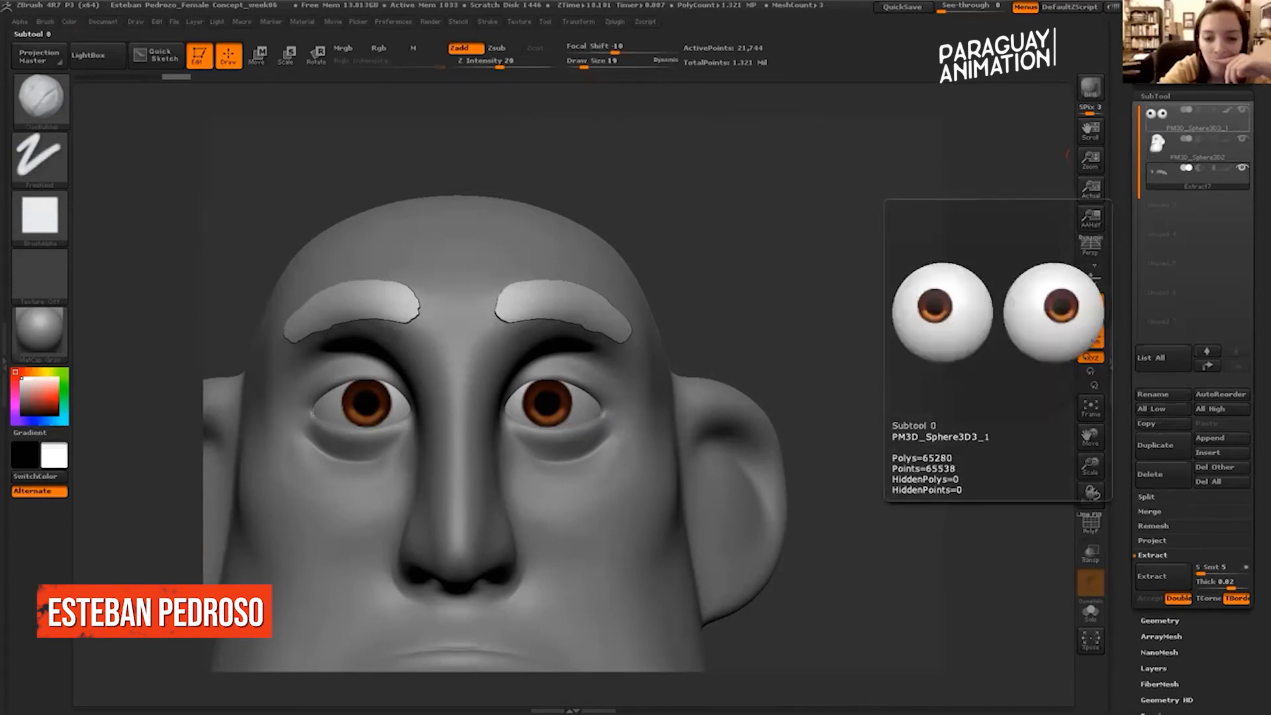
click(1185, 147)
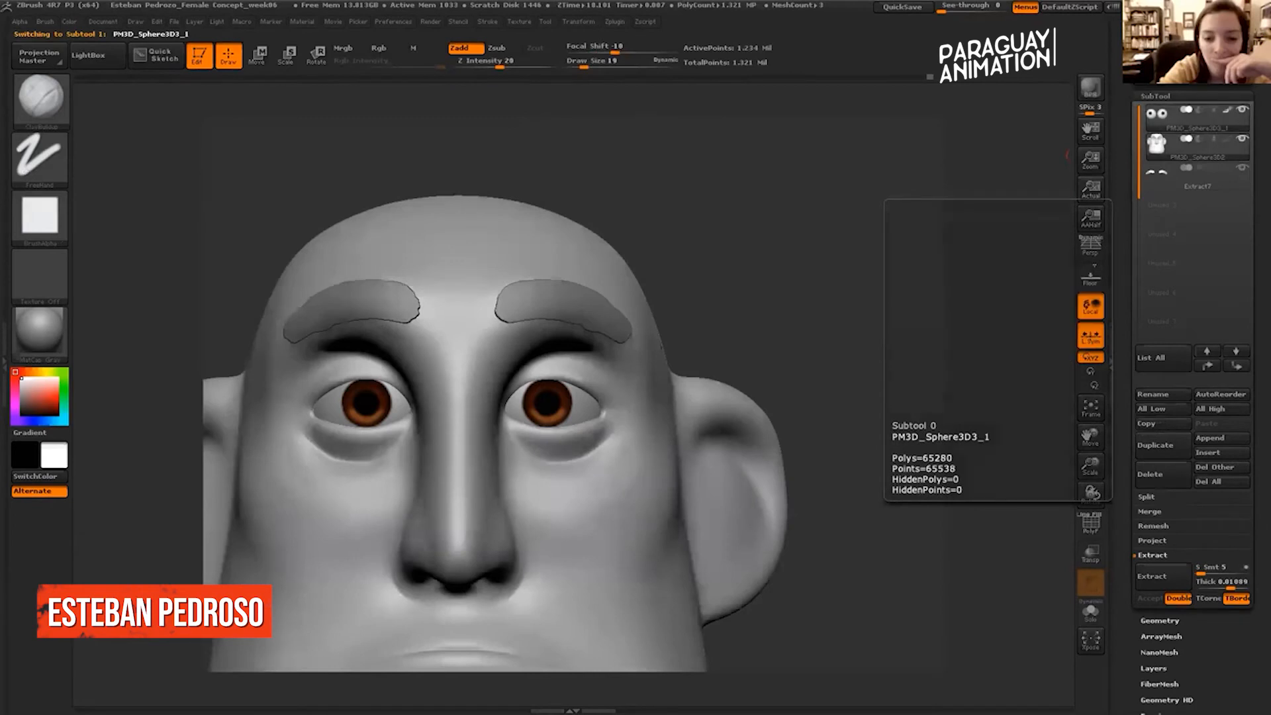
click(1185, 120)
drag(889, 284, 965, 202)
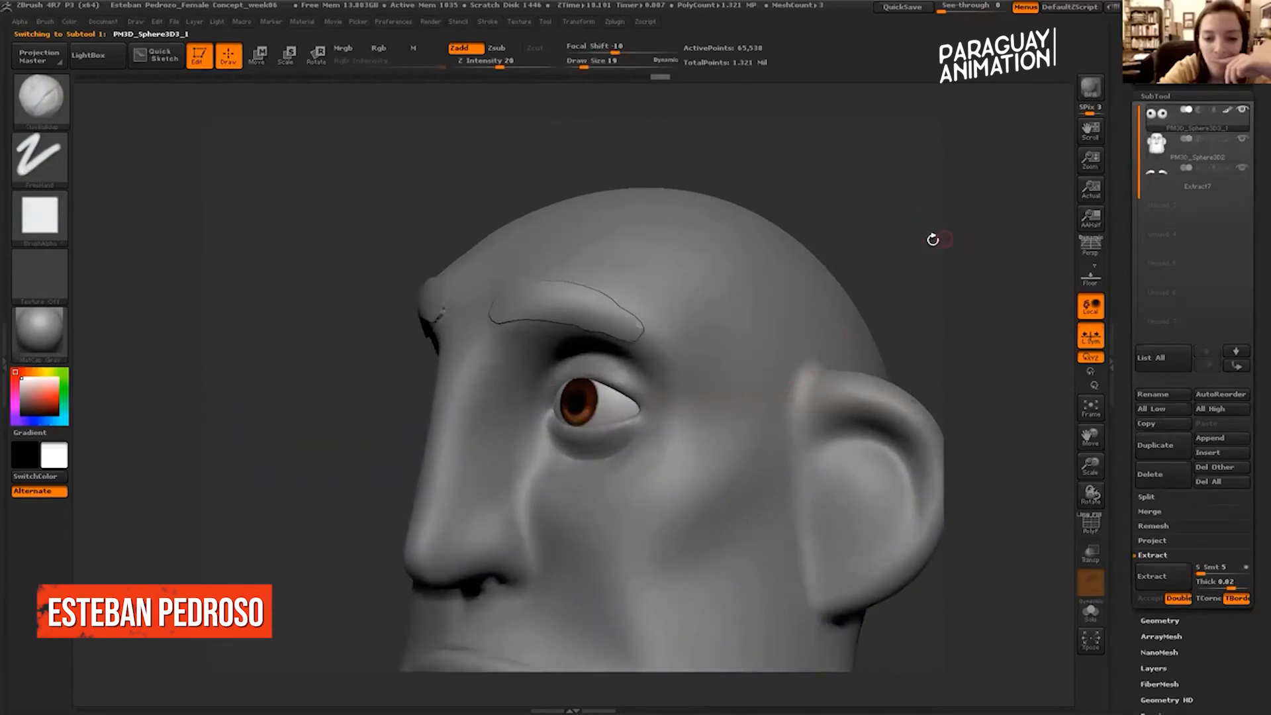
shift+drag(971, 234, 863, 264)
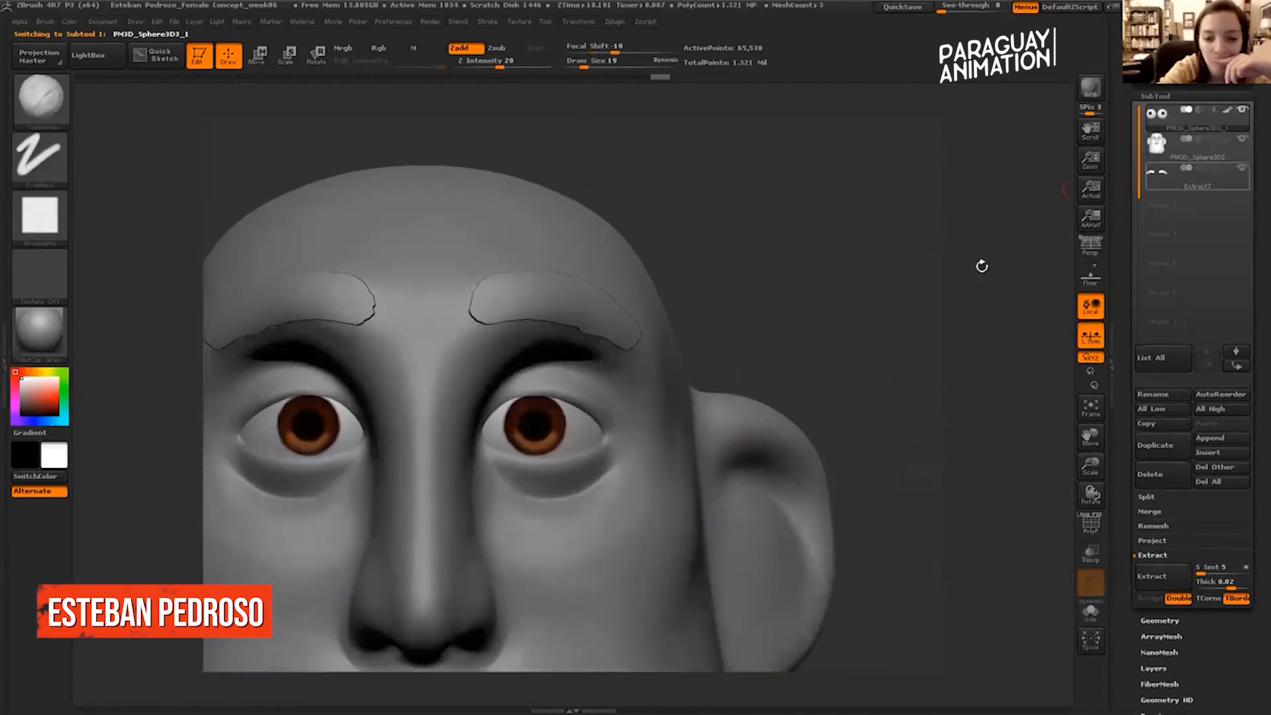
Select the eyebrow subtool and smooth the eyebrows' surface and jagged edges with draw size 75.
alt+click(624, 349)
drag(814, 300, 716, 202)
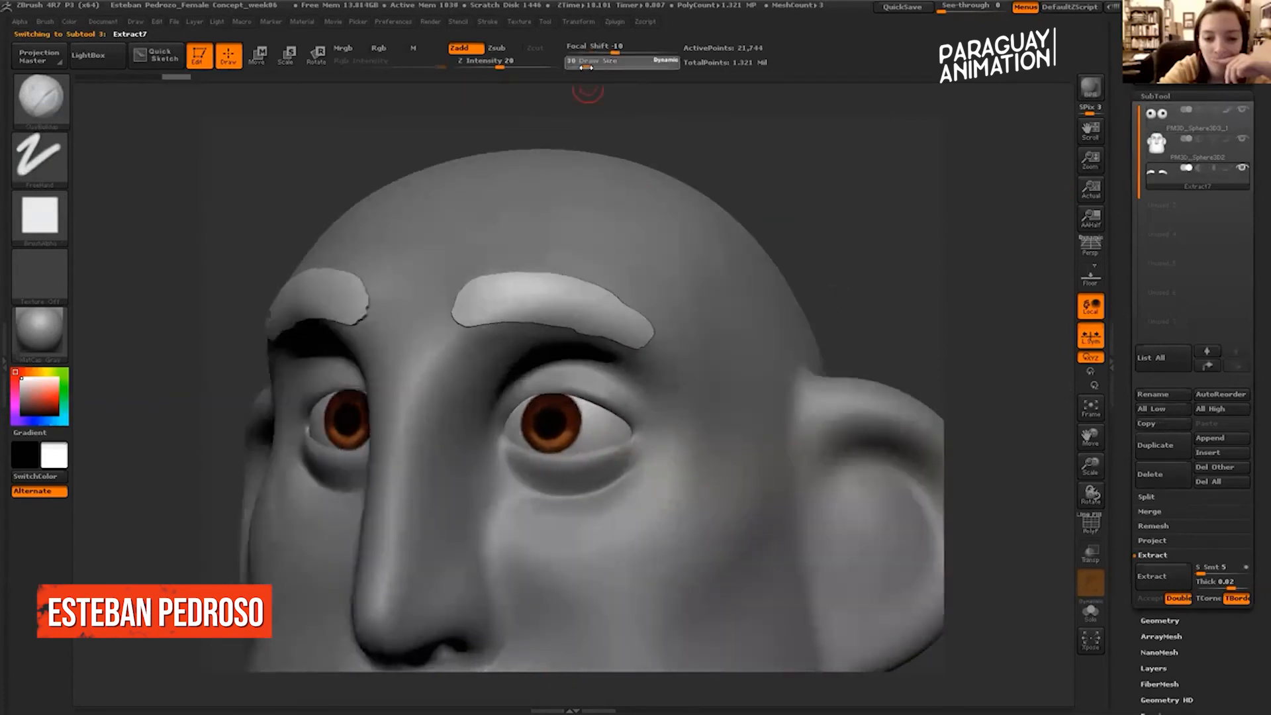
key(shift)
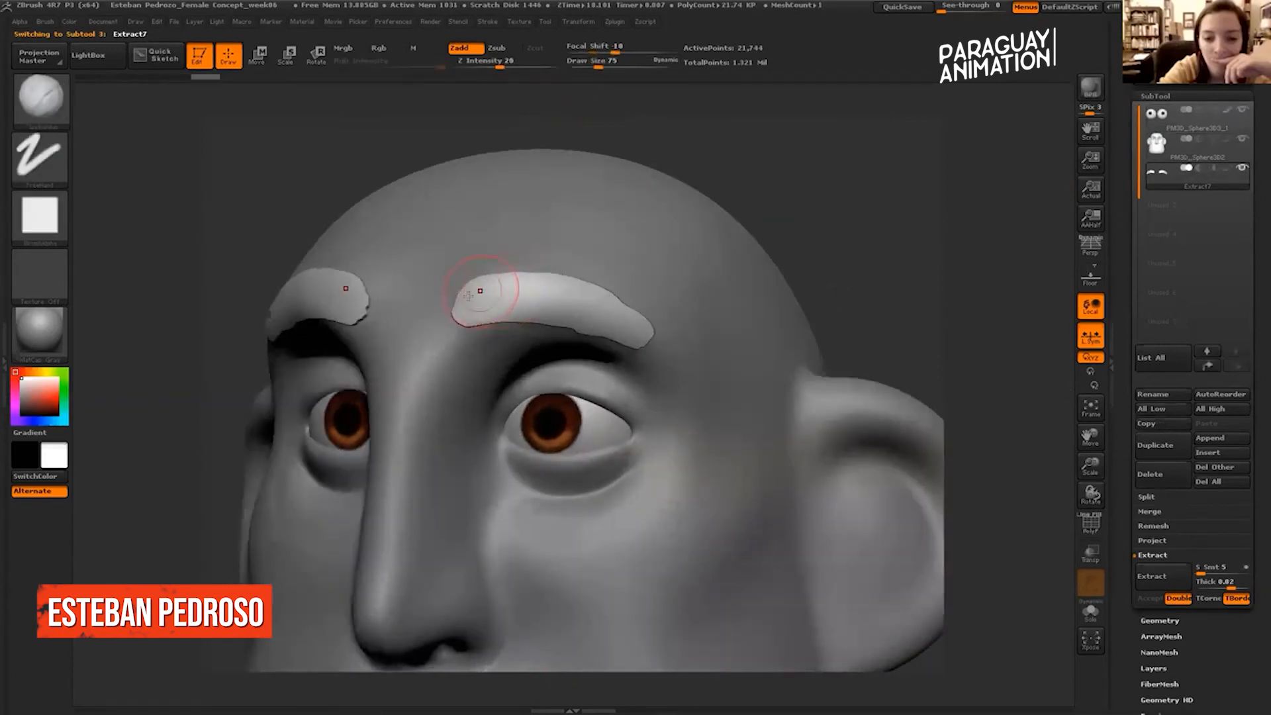
shift+drag(469, 299, 654, 311)
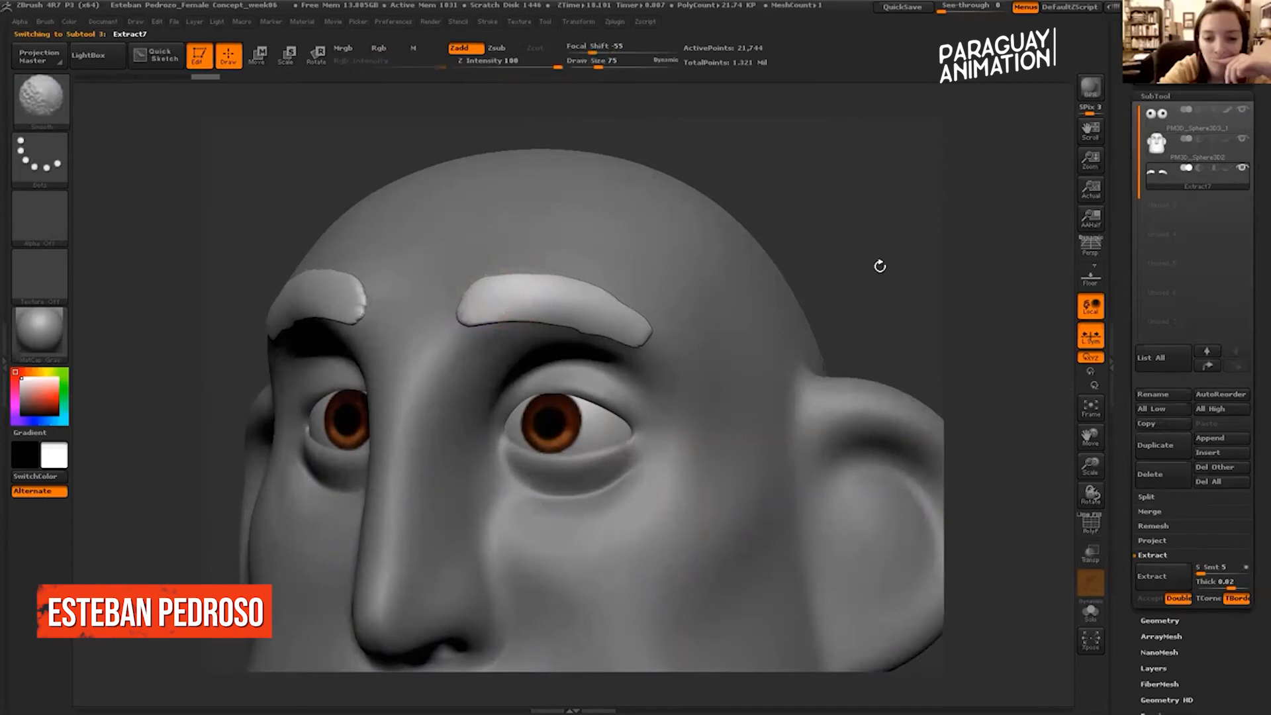
drag(884, 258, 818, 249)
mouse_move(927, 205)
alt+mouse_down()
mouse_move(953, 265)
mouse_move(934, 176)
mouse_move(990, 205)
mouse_move(1010, 192)
alt+mouse_up()
mouse_move(823, 288)
shift+mouse_down()
mouse_move(831, 301)
mouse_move(789, 323)
shift+mouse_up()
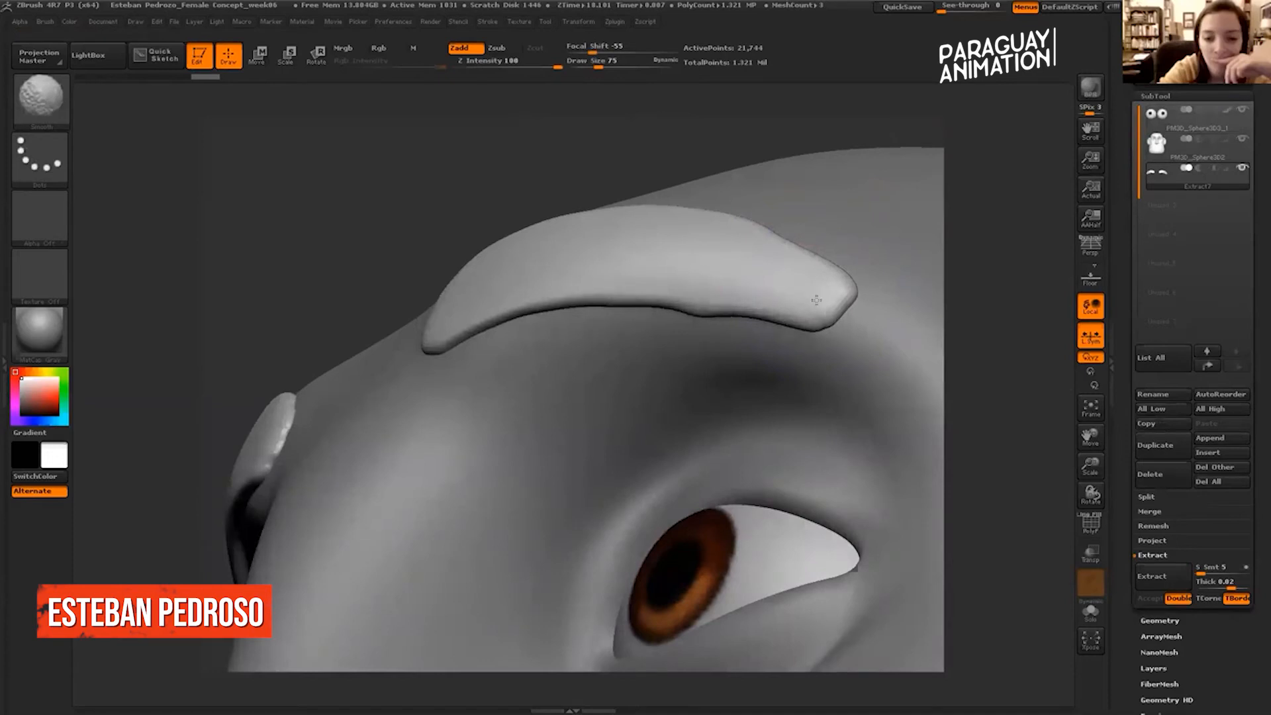
Remesh the eyebrows with ZRemesher at a target polygon count of 0.1.
mouse_move(930, 242)
mouse_down()
mouse_move(960, 264)
mouse_move(967, 219)
mouse_move(971, 244)
mouse_move(969, 205)
mouse_move(941, 218)
mouse_up()
click(1160, 621)
alt+drag(978, 288, 892, 333)
mouse_move(1164, 391)
mouse_down()
mouse_move(1126, 393)
mouse_move(1157, 392)
mouse_up()
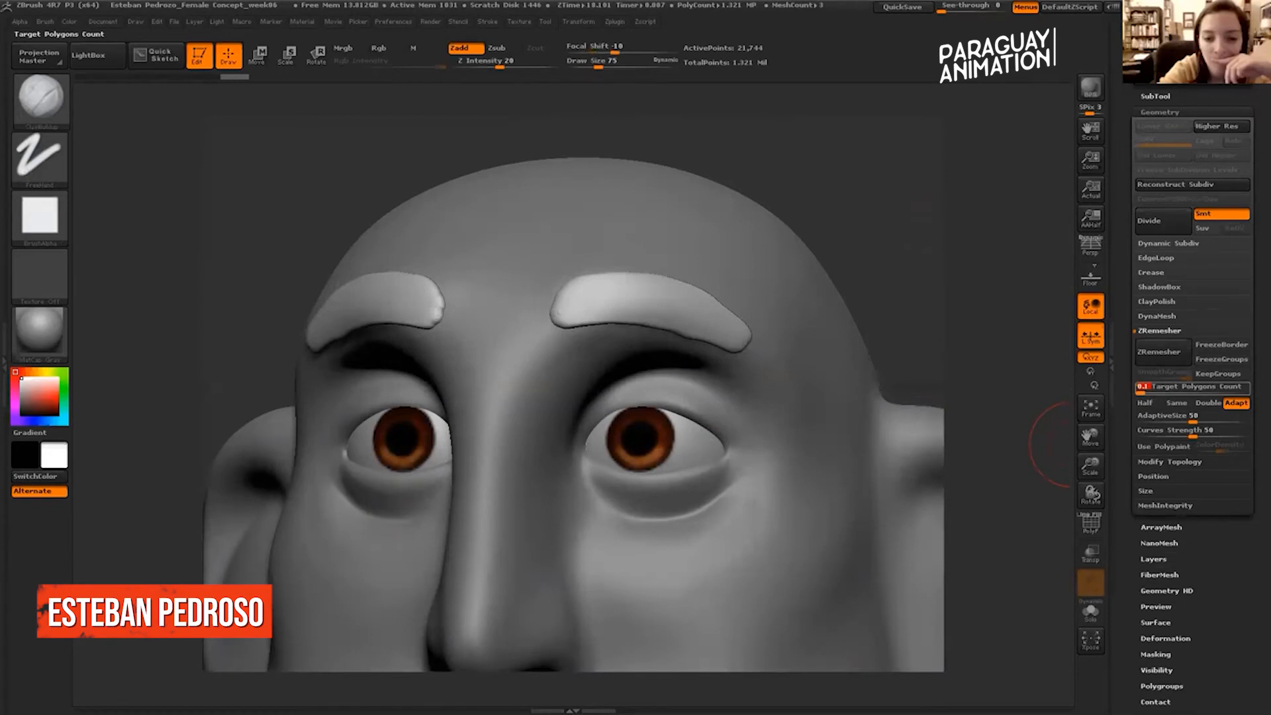
click(1159, 351)
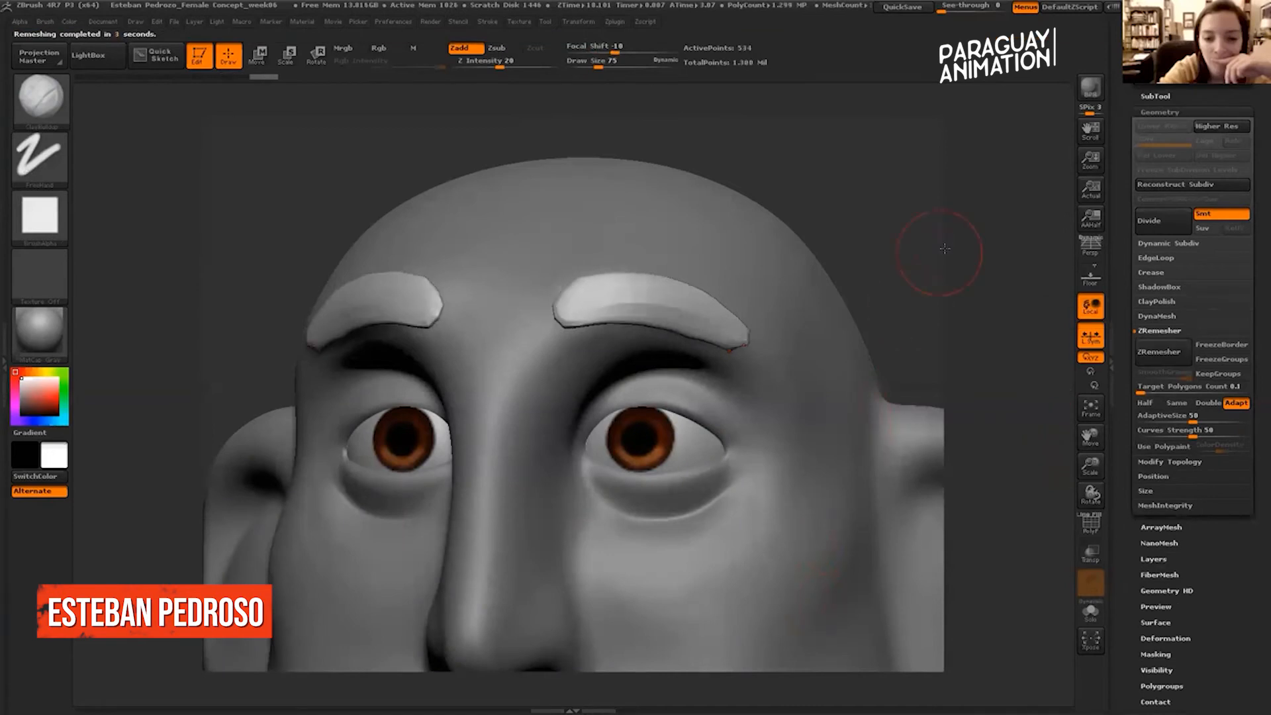
shift+drag(971, 250, 999, 386)
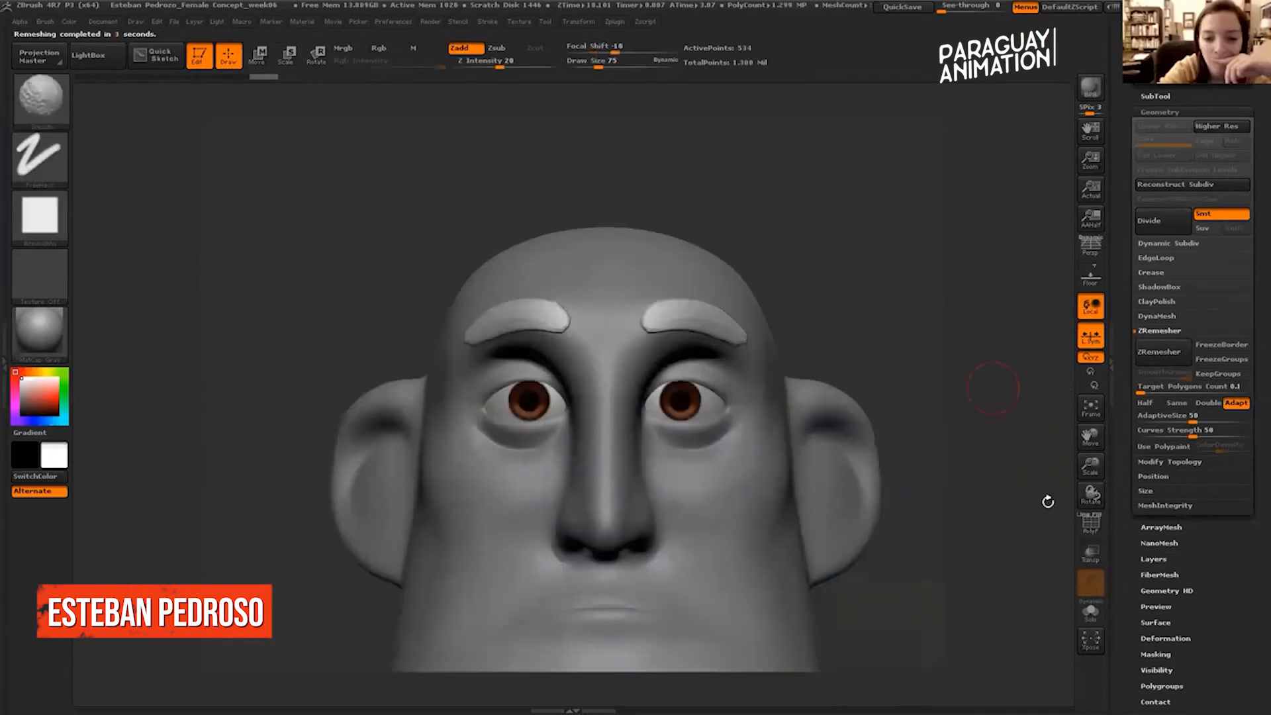
Hide the wireframe display and subdivide the eyebrow mesh twice, up to subdivision level 3.
click(1091, 523)
drag(1036, 468, 973, 379)
key(shift+f)
mouse_move(955, 313)
mouse_down()
mouse_move(904, 328)
mouse_move(854, 317)
mouse_up()
key(ctrl+d)
key(ctrl+d)
drag(874, 247, 794, 252)
shift+drag(704, 311, 610, 299)
drag(970, 204, 1033, 198)
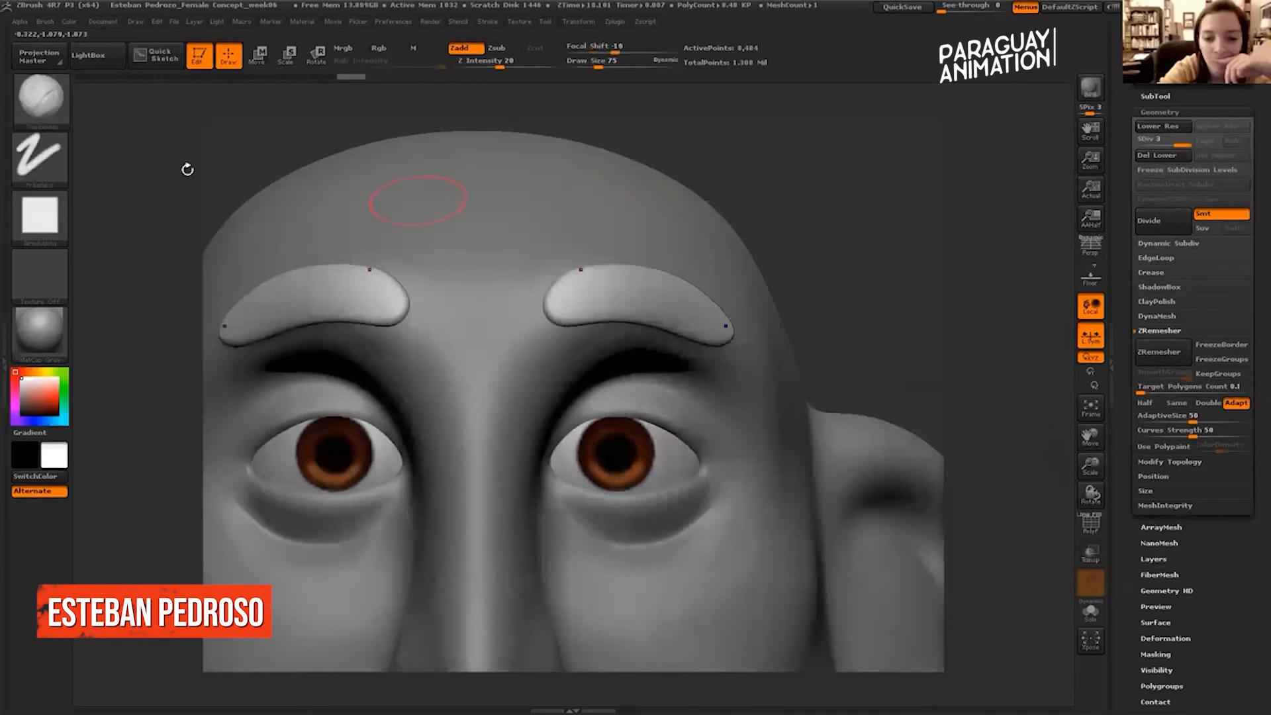
Set the brush draw size to 59 and sculpt diagonal hair-clump strokes along the length of both eyebrows.
drag(599, 64, 594, 64)
mouse_move(863, 201)
mouse_down()
mouse_move(914, 208)
mouse_move(860, 210)
mouse_up()
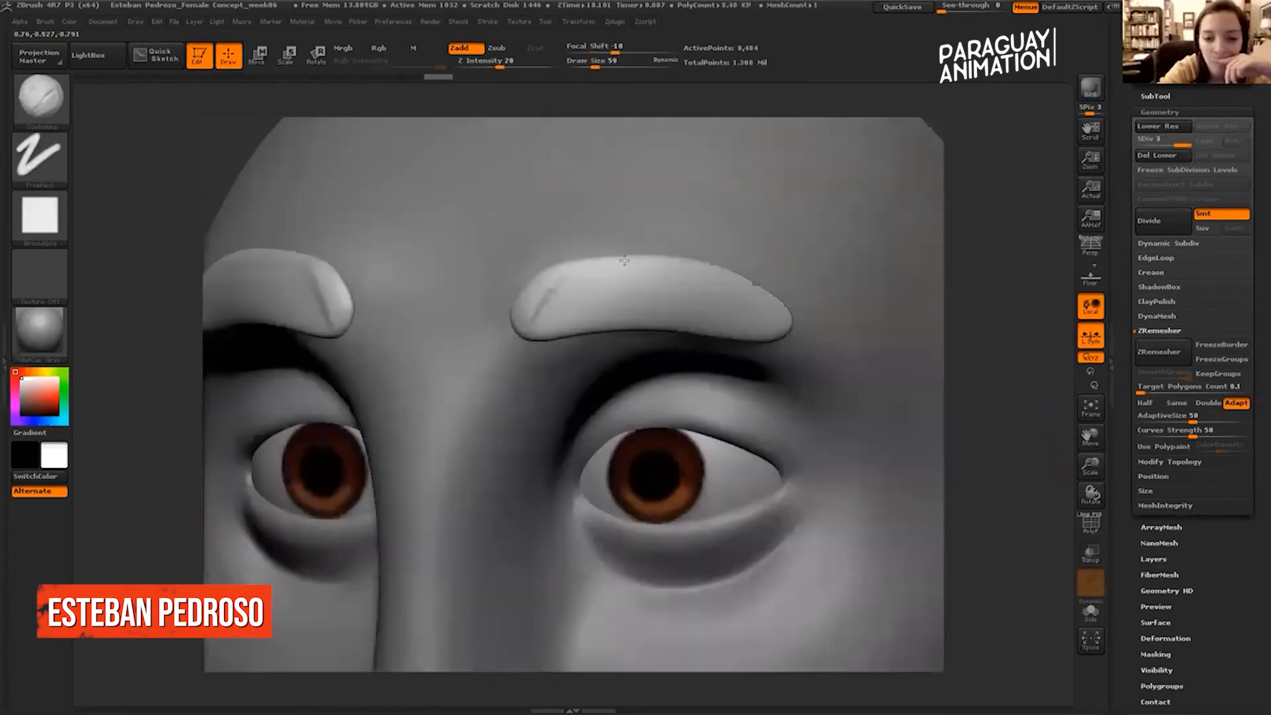
drag(581, 319, 646, 265)
mouse_move(643, 323)
mouse_down()
mouse_move(670, 287)
mouse_move(715, 285)
mouse_up()
drag(715, 335, 769, 297)
mouse_move(719, 336)
mouse_down()
mouse_move(776, 304)
mouse_move(791, 312)
mouse_up()
mouse_move(585, 325)
mouse_down()
mouse_move(628, 289)
mouse_move(563, 299)
mouse_move(532, 329)
mouse_up()
drag(633, 265, 587, 324)
Switch to the head mesh and, with a draw size of 101, build up the front edge of the ear where it meets the head.
drag(1043, 242, 851, 232)
drag(851, 231, 820, 241)
mouse_move(894, 274)
shift+mouse_down()
mouse_move(922, 294)
mouse_move(846, 264)
mouse_move(908, 289)
shift+mouse_up()
mouse_move(909, 265)
mouse_down()
mouse_move(891, 236)
mouse_move(834, 232)
mouse_up()
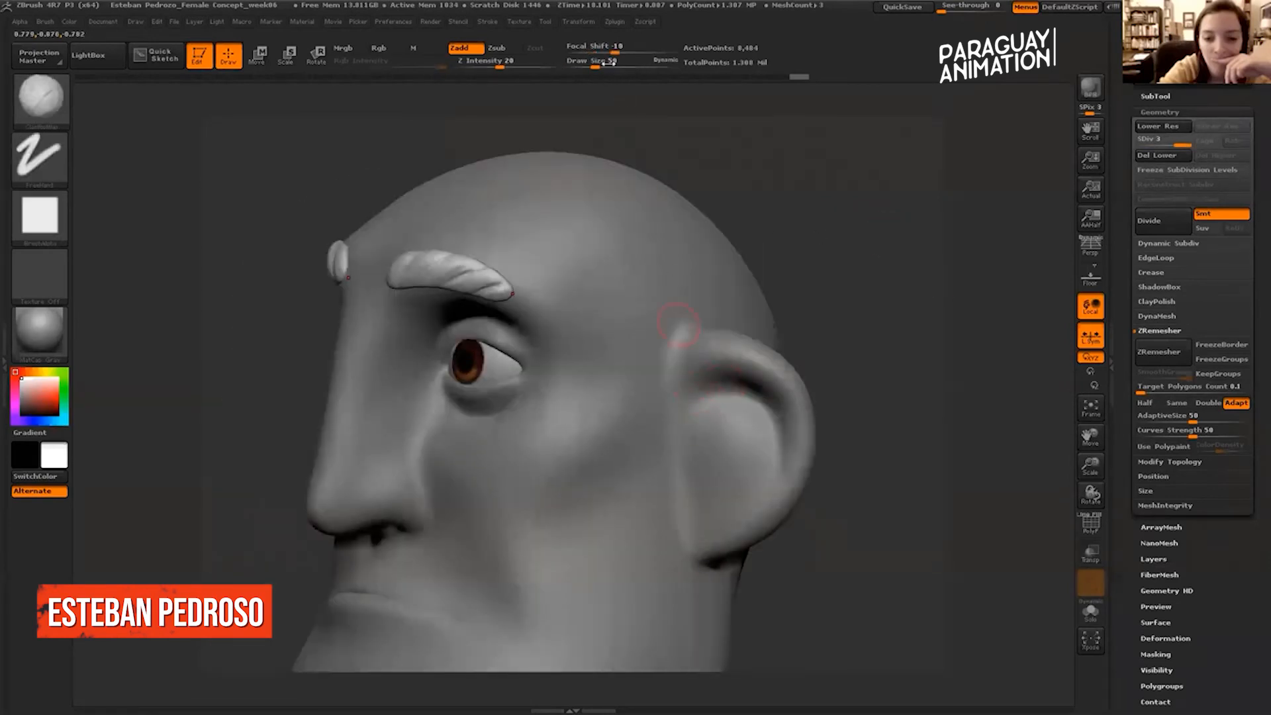
drag(598, 67, 604, 67)
alt+click(688, 397)
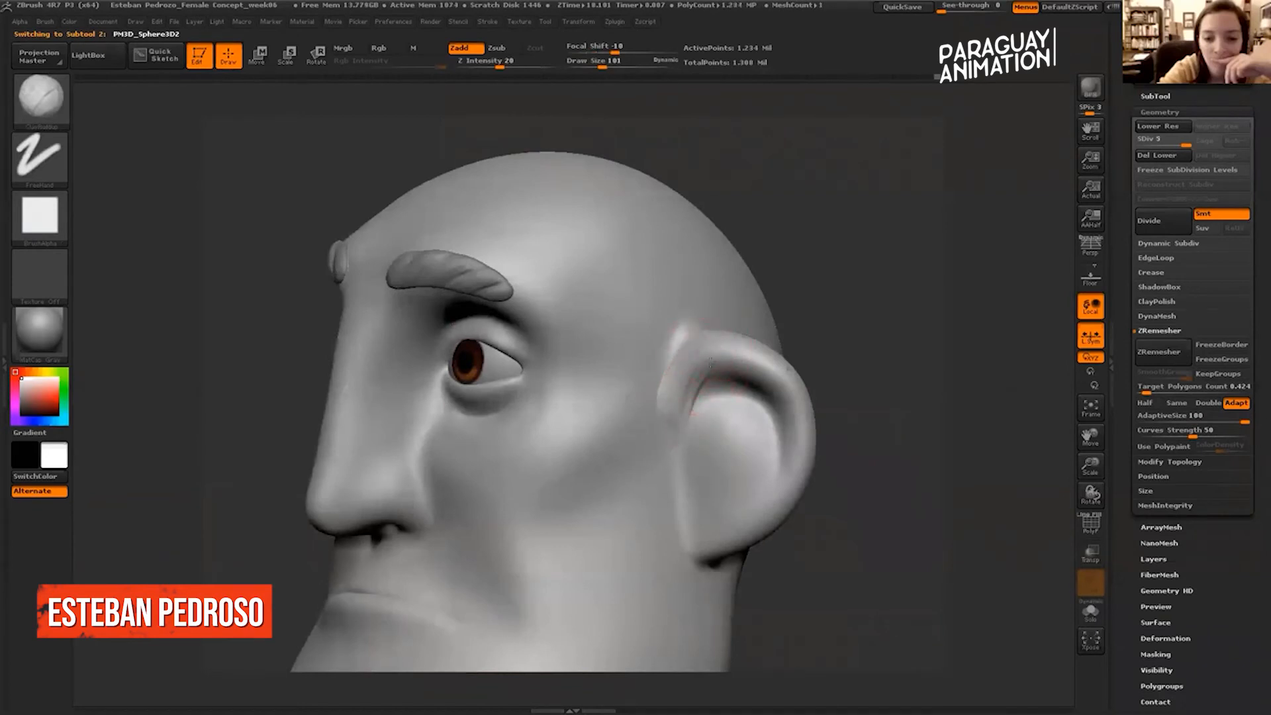
mouse_move(859, 302)
mouse_down()
mouse_move(855, 281)
mouse_move(663, 395)
mouse_up()
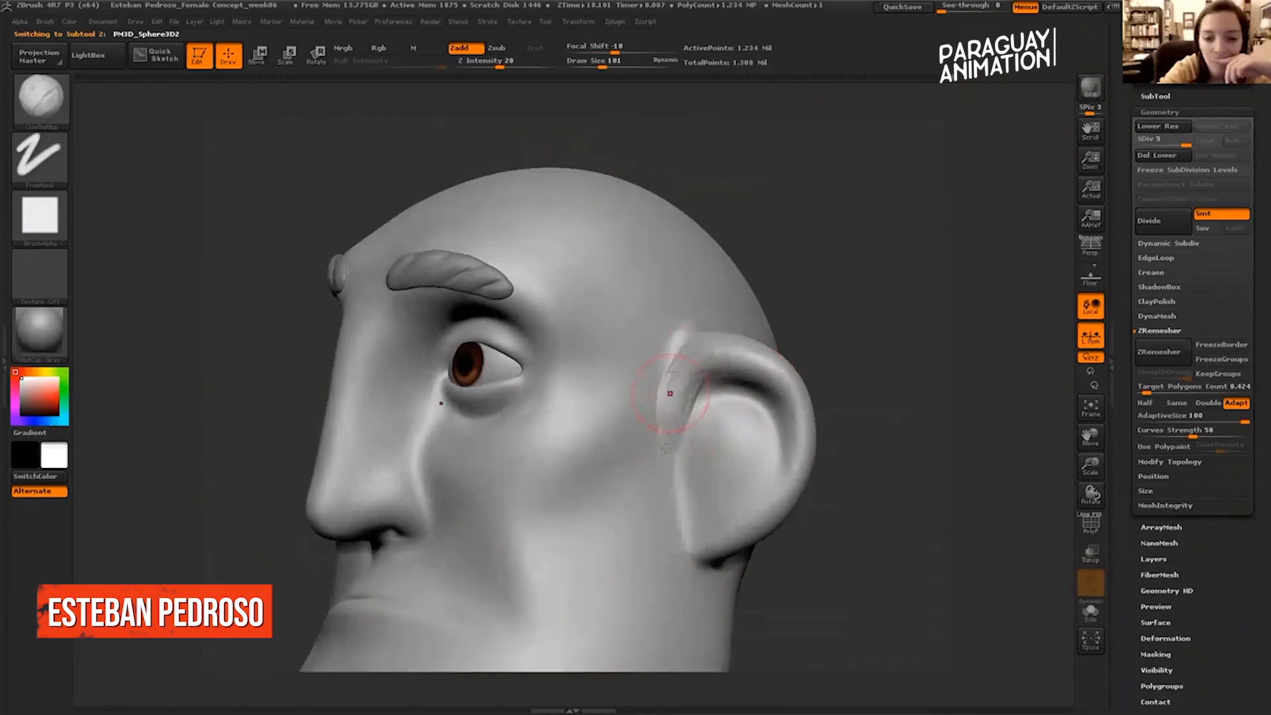
key(shift)
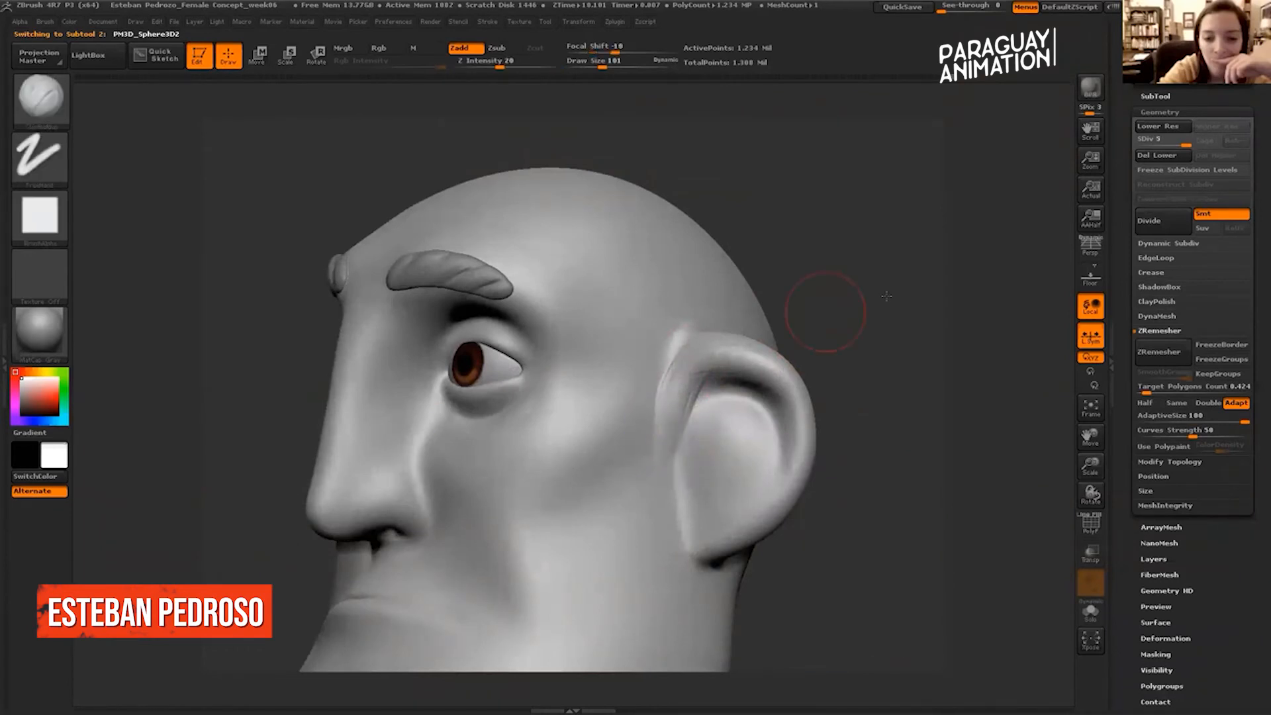
Sculpt the fold beneath the ear's upper rim and smooth the front of the rim.
drag(867, 293, 714, 344)
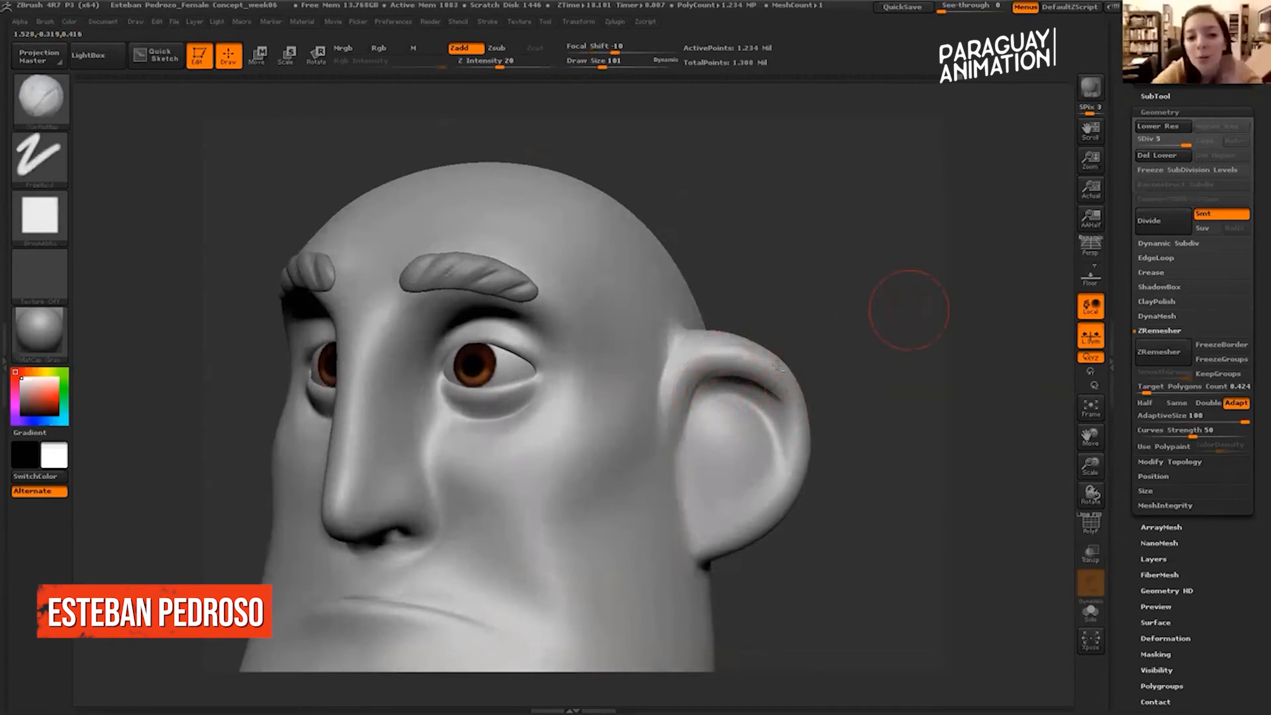
alt+drag(909, 310, 911, 351)
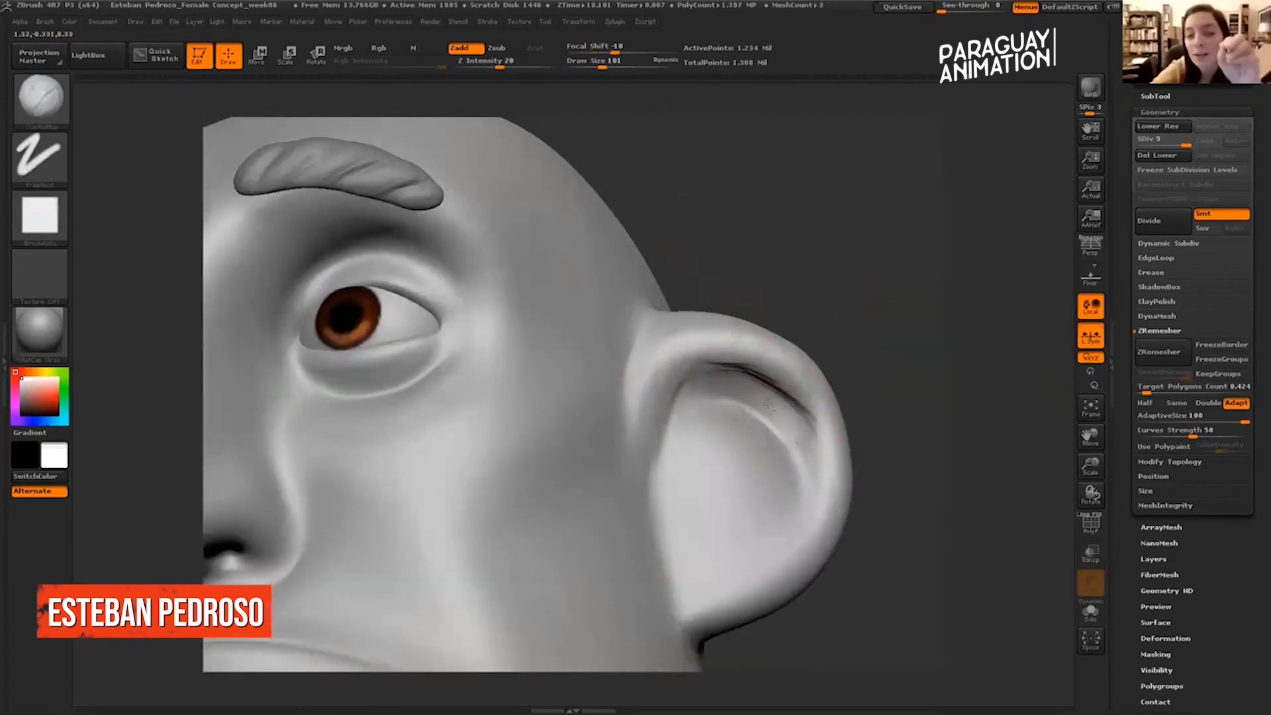
alt+drag(781, 394, 812, 437)
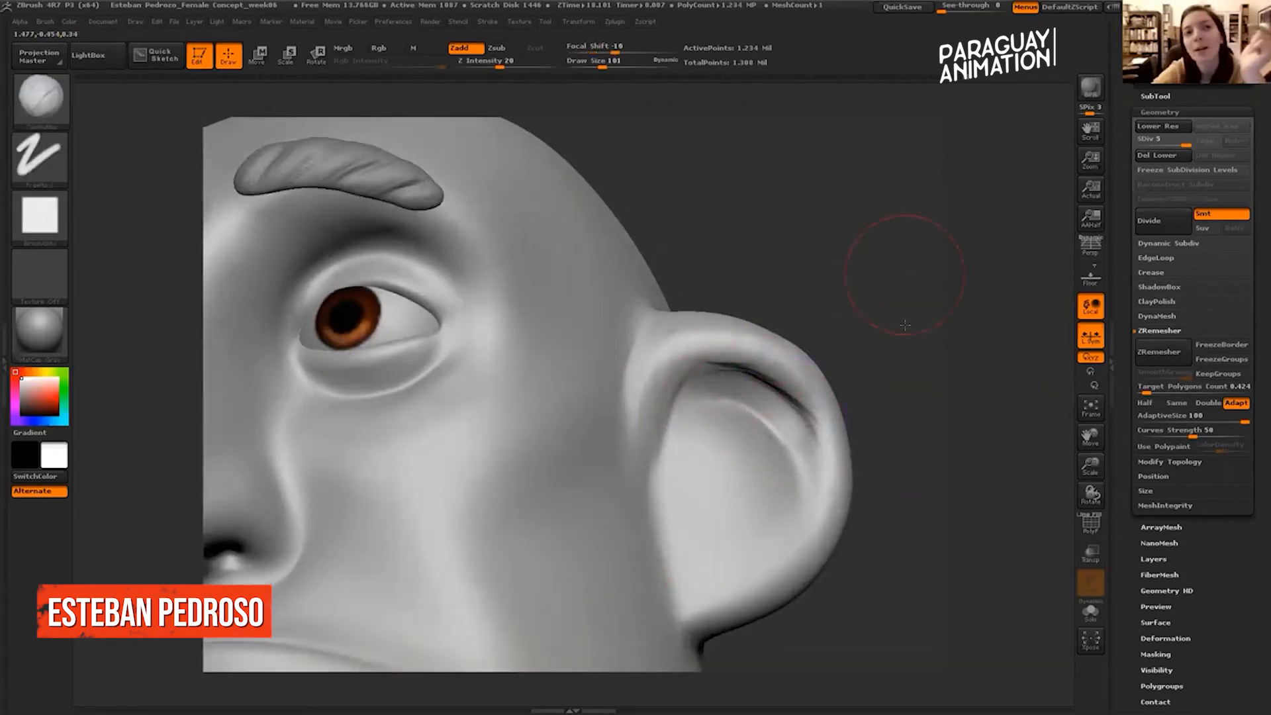
drag(894, 255, 818, 319)
drag(885, 289, 689, 411)
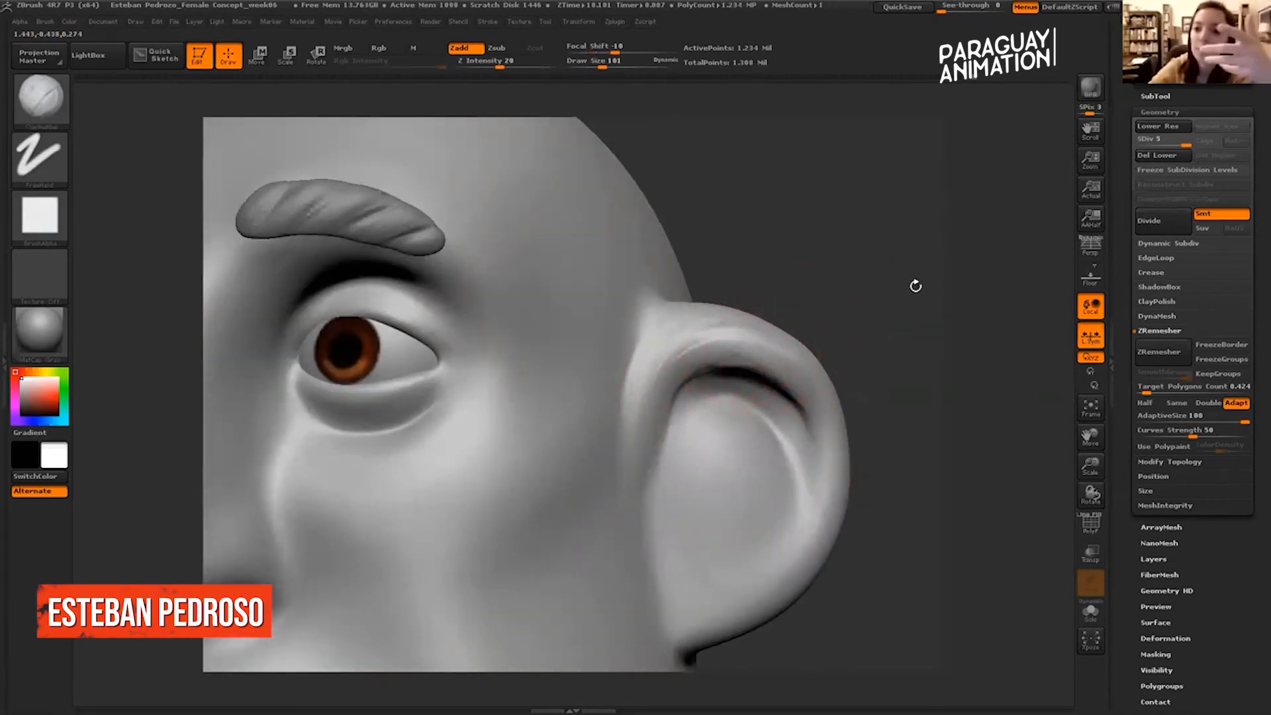
drag(907, 298, 848, 301)
shift+drag(735, 337, 686, 427)
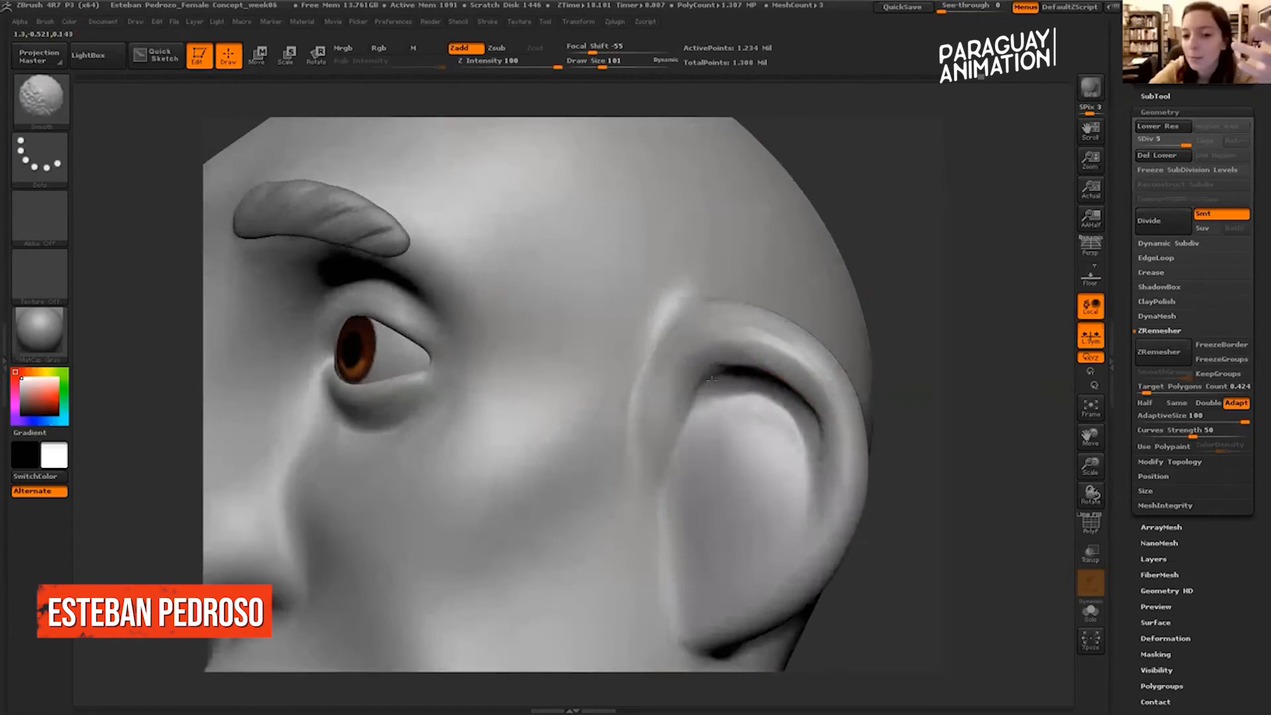
Shape the curved ridge inside the ear's upper half and smooth its transition into the rim.
mouse_move(927, 298)
mouse_down()
mouse_move(965, 284)
mouse_move(897, 259)
mouse_move(739, 308)
mouse_move(785, 311)
mouse_up()
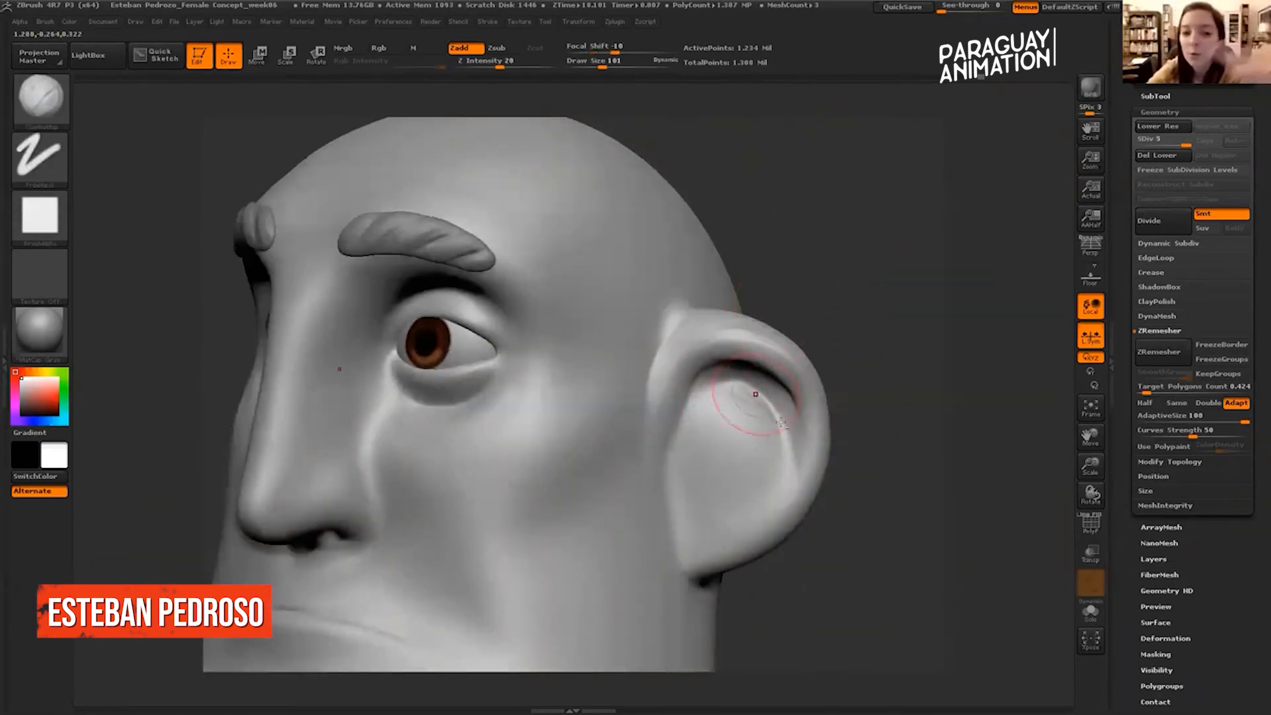
drag(857, 361, 914, 364)
mouse_move(784, 414)
shift+mouse_down()
mouse_move(754, 405)
mouse_move(792, 385)
shift+mouse_up()
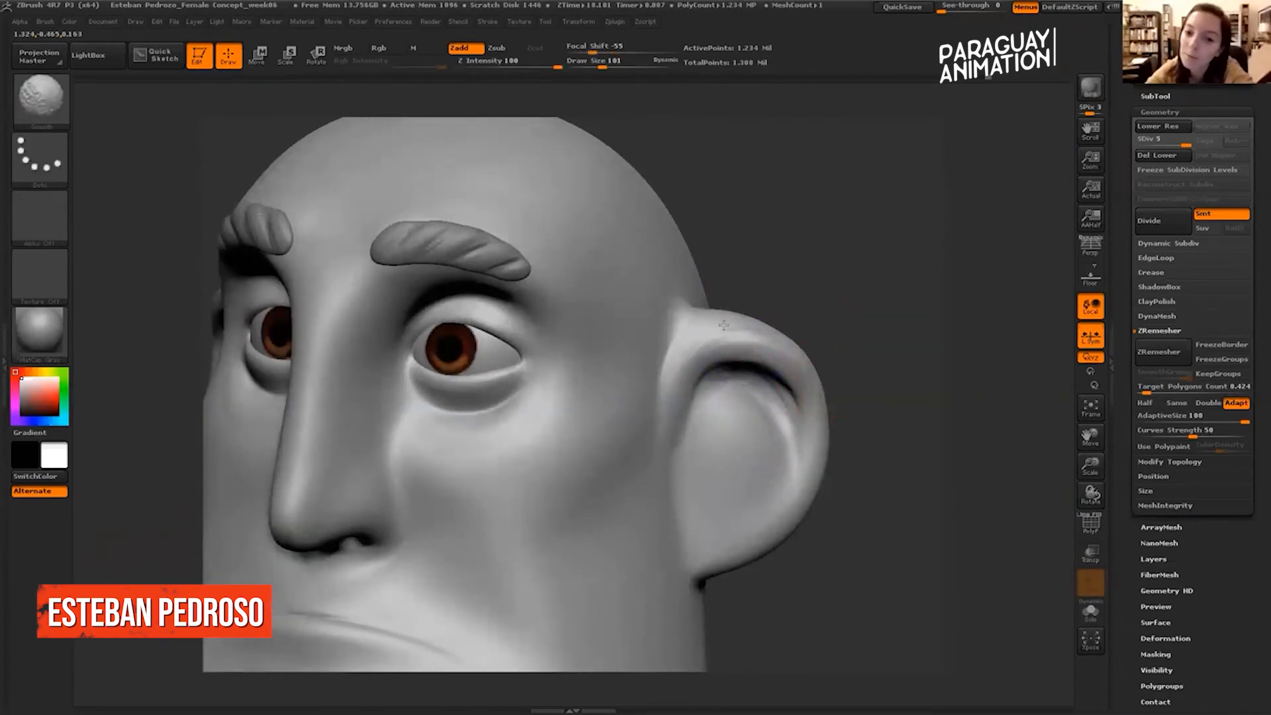
alt+drag(902, 275, 874, 266)
mouse_move(874, 266)
mouse_down()
mouse_move(917, 259)
mouse_move(894, 294)
mouse_up()
mouse_move(894, 295)
mouse_down()
mouse_move(857, 297)
mouse_move(916, 282)
mouse_up()
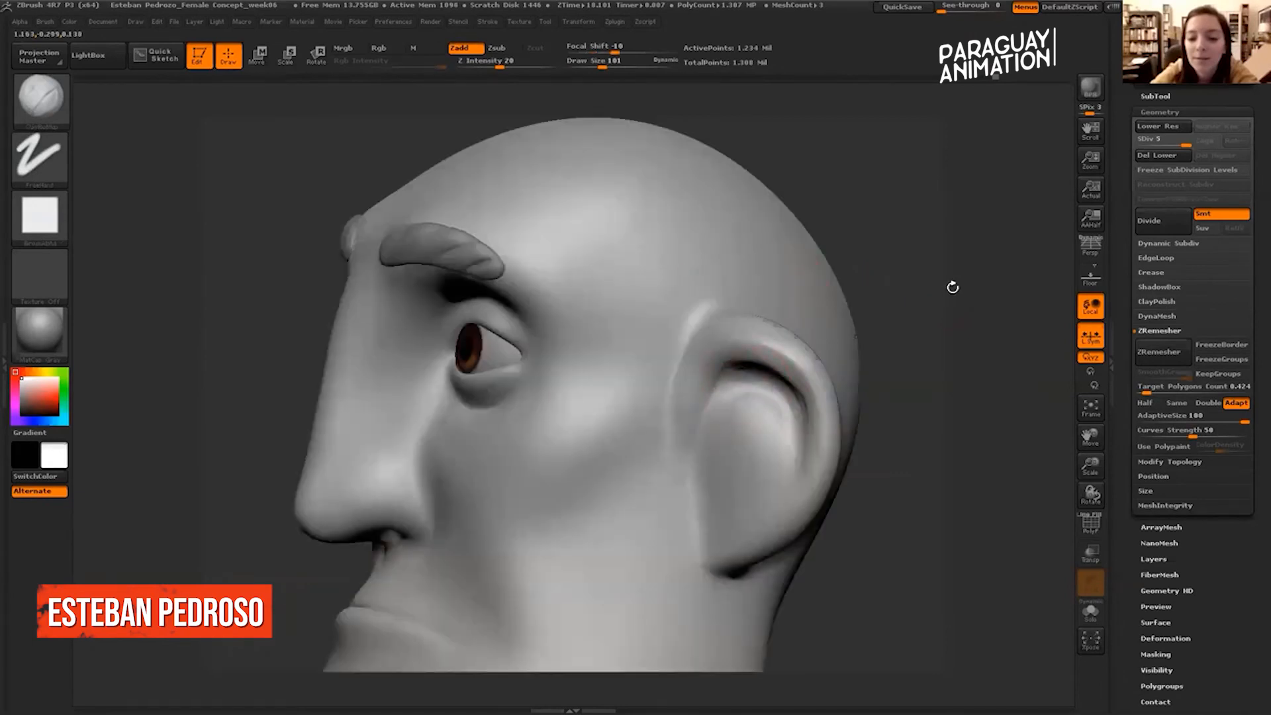
mouse_move(953, 286)
mouse_down()
mouse_move(933, 298)
mouse_move(868, 251)
mouse_up()
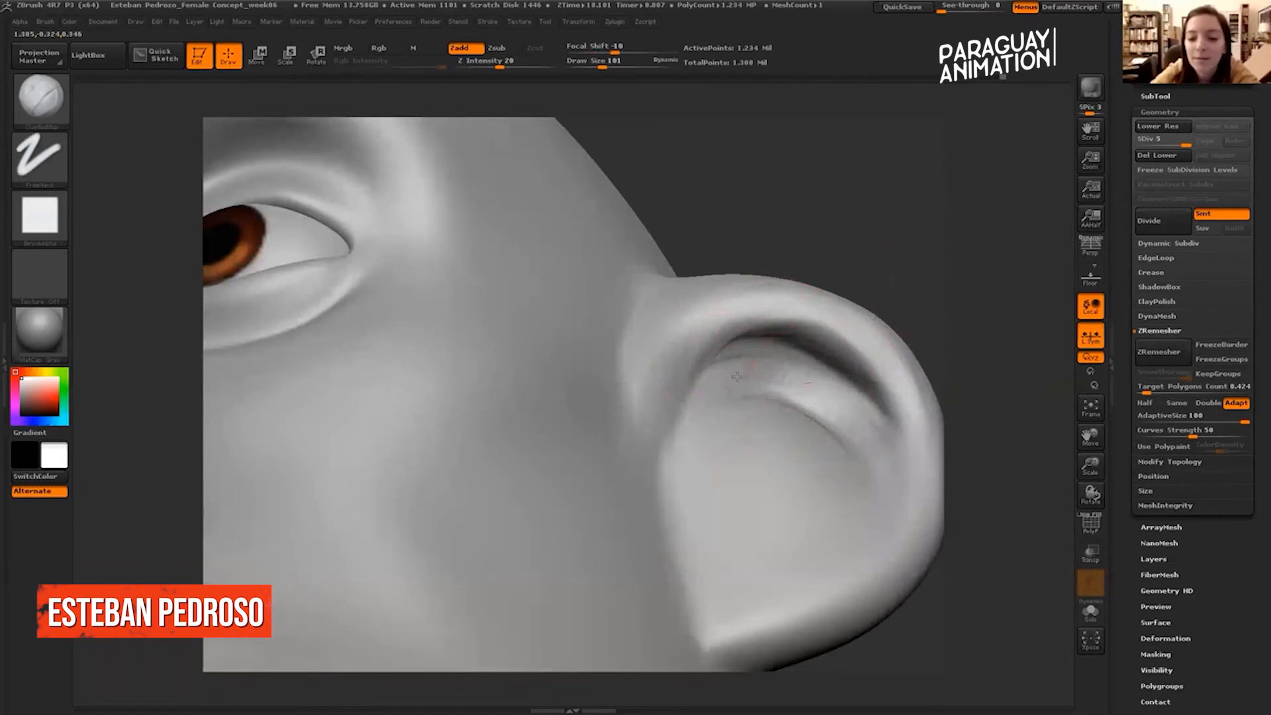
key(shift)
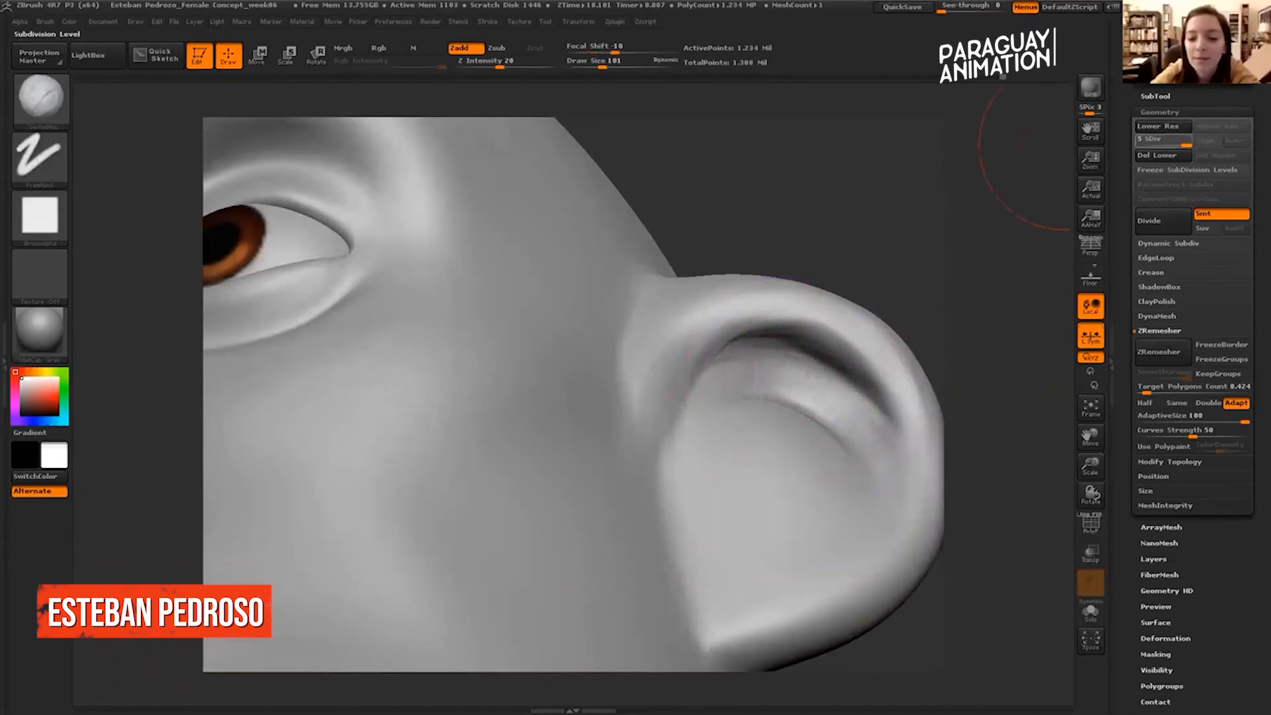
Lower the head mesh to subdivision level 3, then resculpt and smooth the ear's upper rim.
key(shift+d)
key(shift+d)
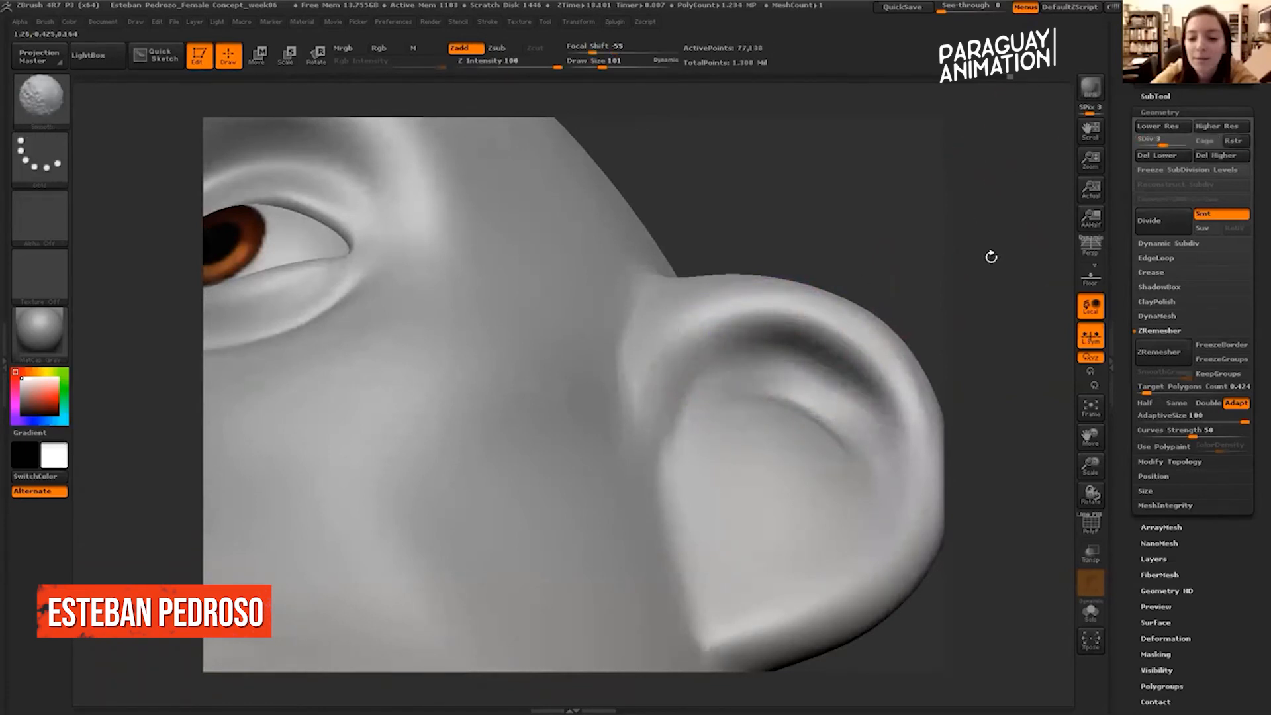
drag(993, 261, 947, 277)
drag(745, 309, 777, 302)
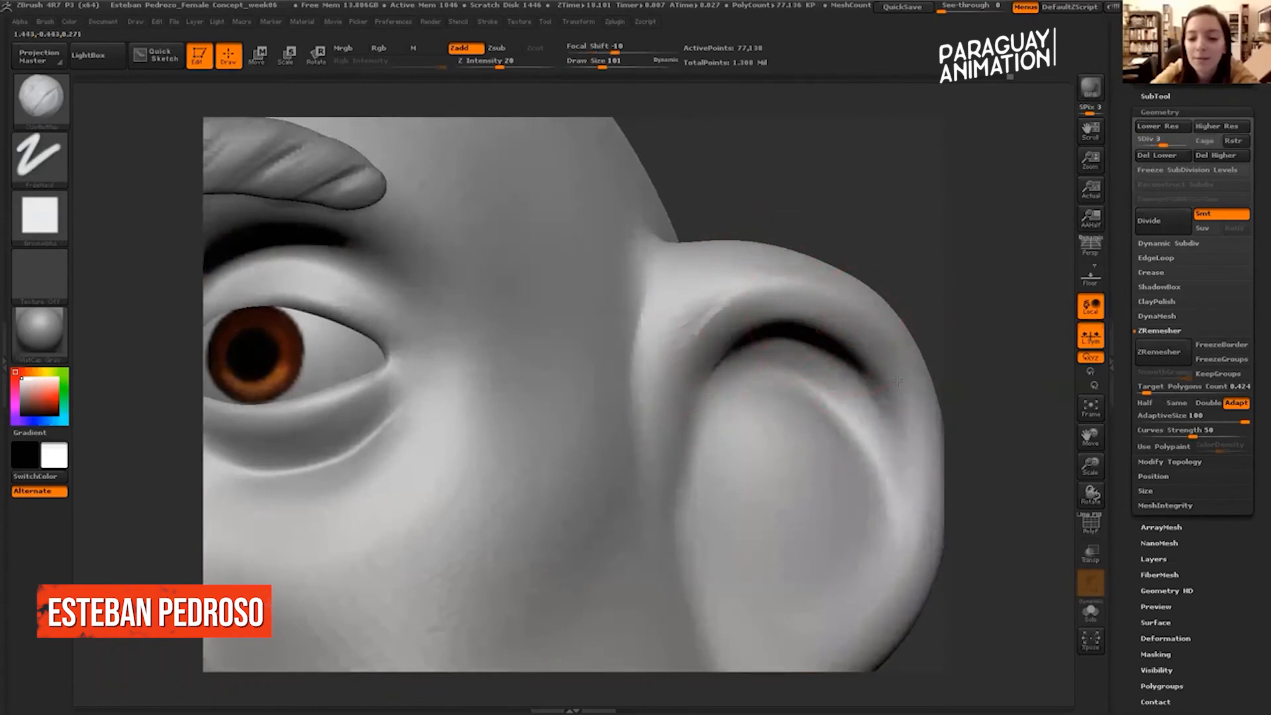
key(shift)
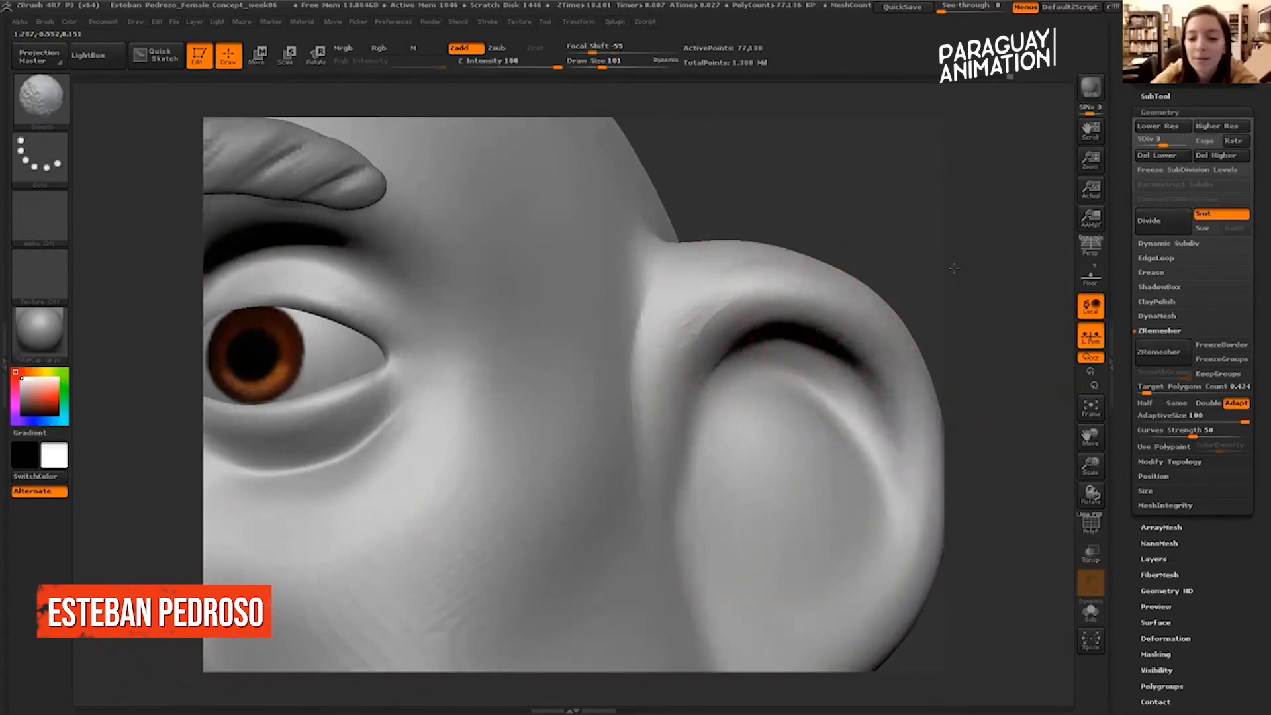
mouse_move(951, 241)
shift+mouse_down()
mouse_move(883, 216)
mouse_move(928, 216)
mouse_move(874, 230)
shift+mouse_up()
Smooth the inner ear and sculpt a shallow hollow down its centre.
drag(874, 229, 908, 205)
alt+drag(908, 271, 848, 214)
drag(874, 258, 908, 269)
key(shift)
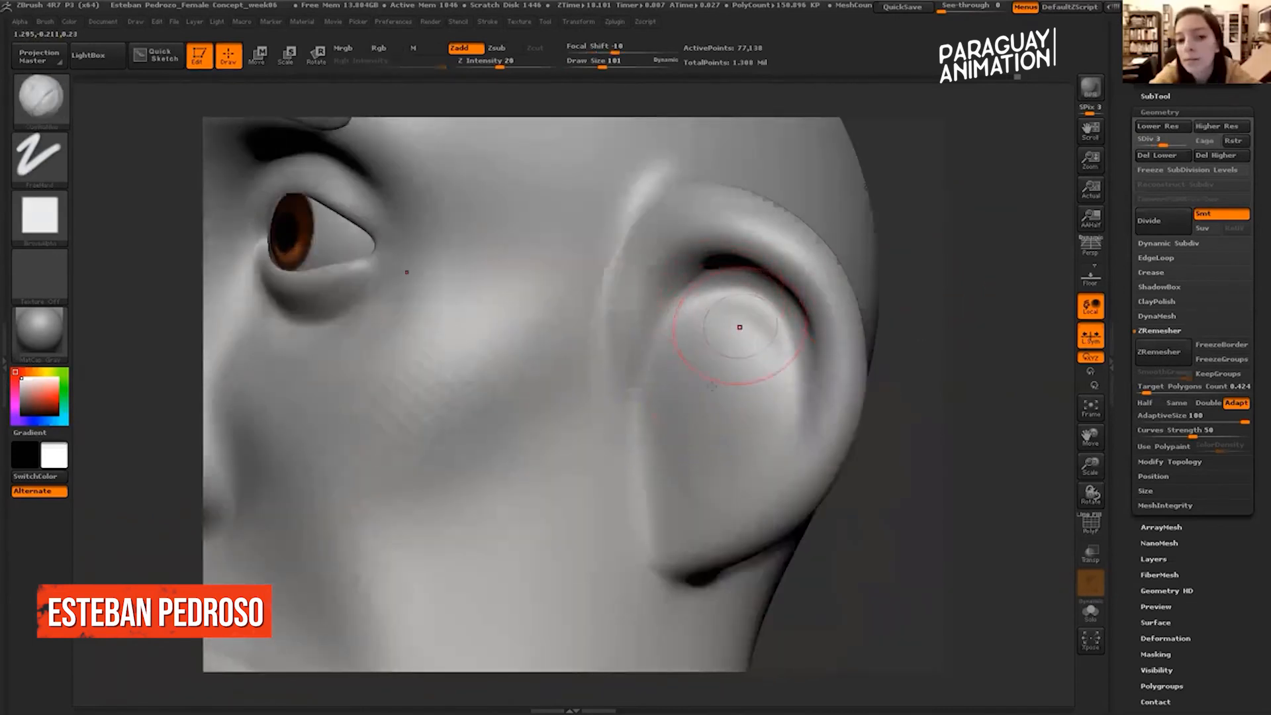
mouse_move(740, 328)
shift+mouse_down()
mouse_move(735, 390)
mouse_move(782, 397)
mouse_move(716, 371)
mouse_move(771, 349)
shift+mouse_up()
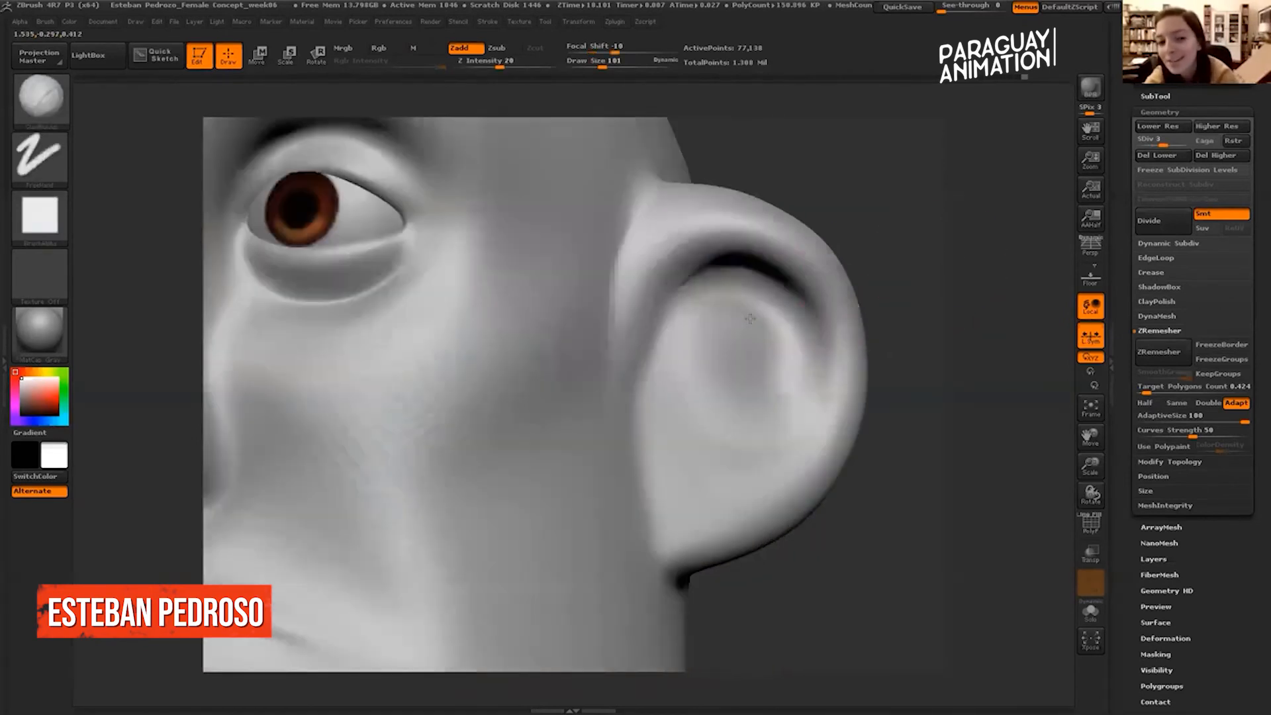
mouse_move(751, 318)
mouse_down()
mouse_move(718, 304)
mouse_move(772, 397)
mouse_move(761, 371)
mouse_move(730, 443)
mouse_move(748, 439)
mouse_up()
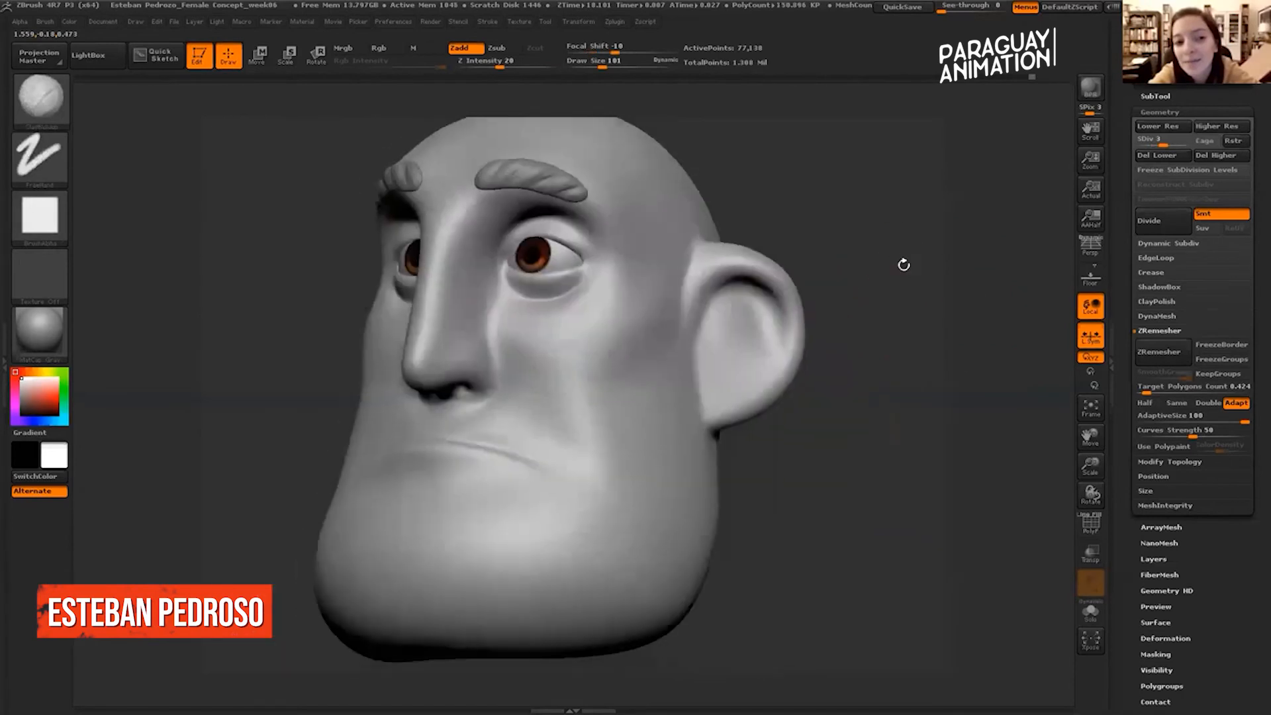
mouse_move(903, 263)
mouse_down()
mouse_move(861, 239)
mouse_move(894, 255)
mouse_up()
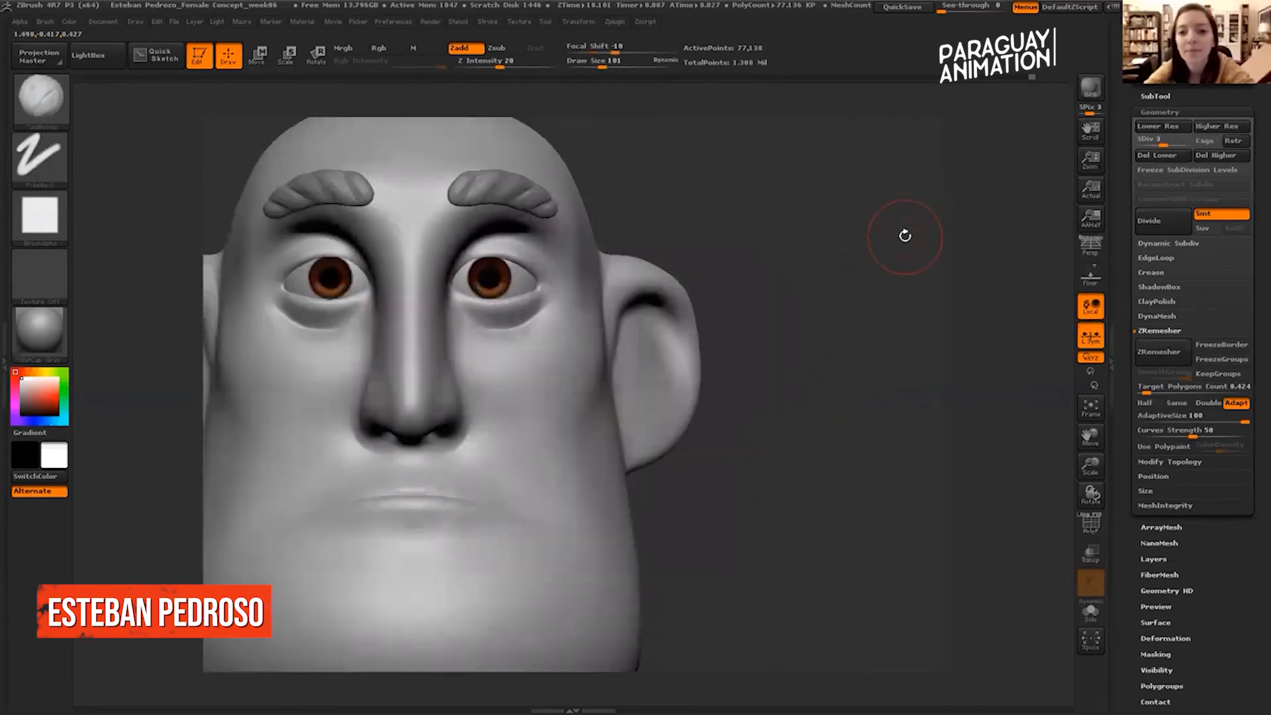
drag(908, 461, 836, 430)
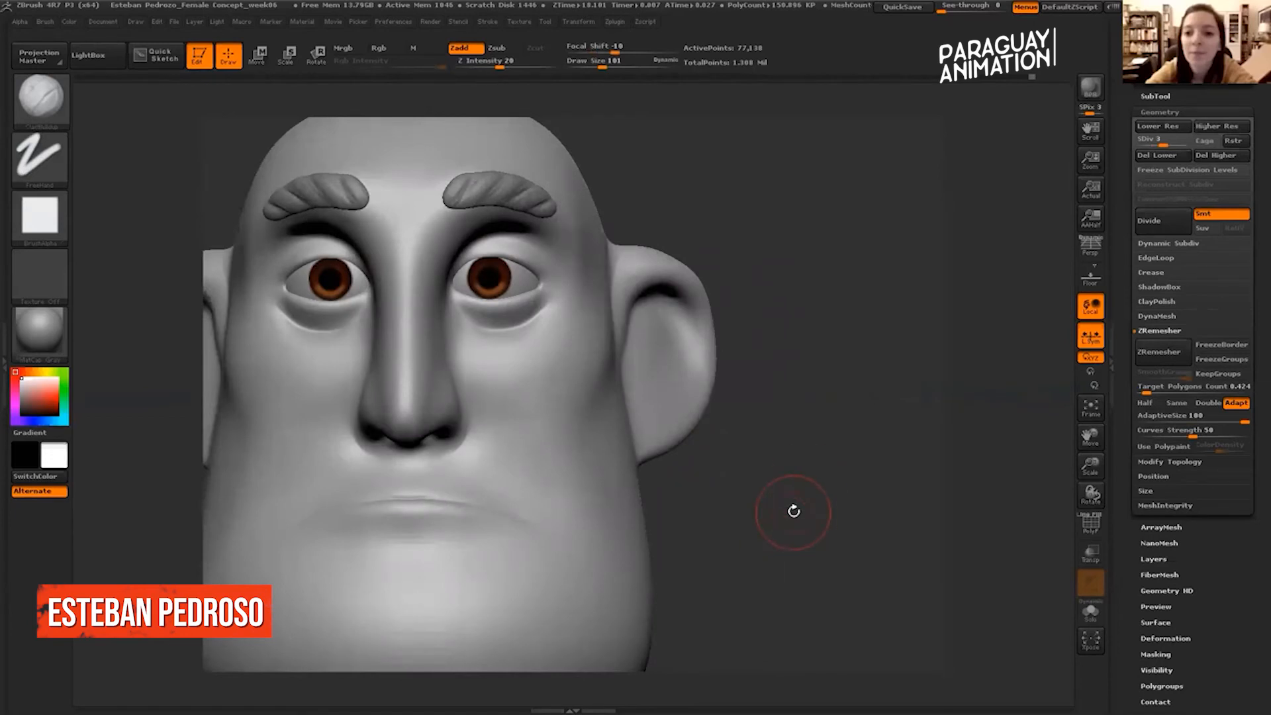
drag(812, 389, 876, 380)
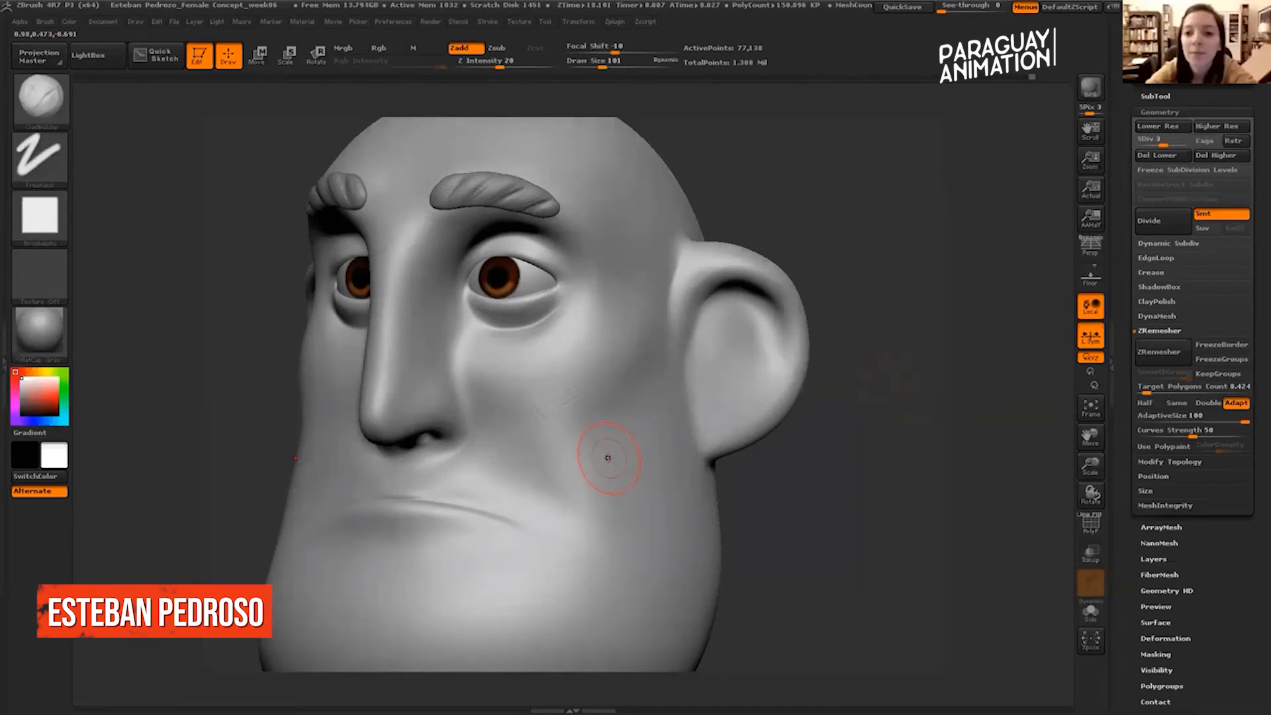
drag(951, 488, 966, 480)
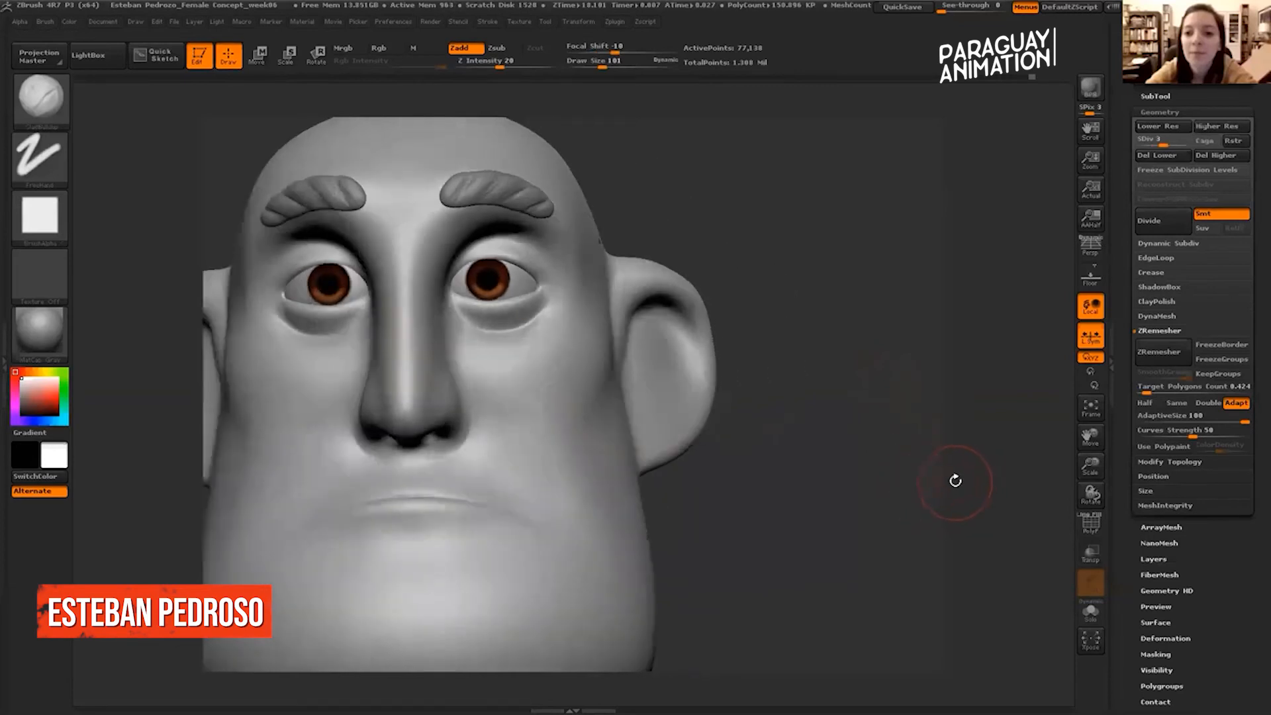
Set the draw size to 155 and paint a mask over the scalp for the hair area, from forehead to back of head.
drag(975, 487, 563, 374)
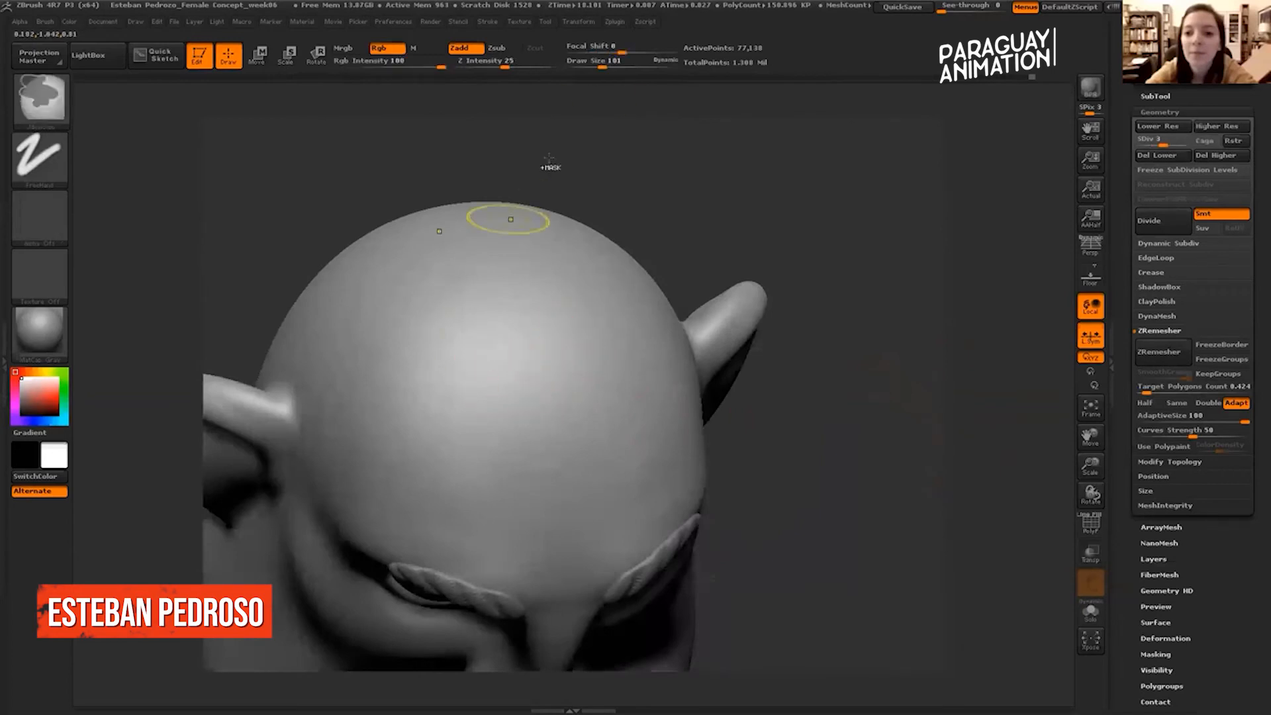
drag(605, 65, 610, 65)
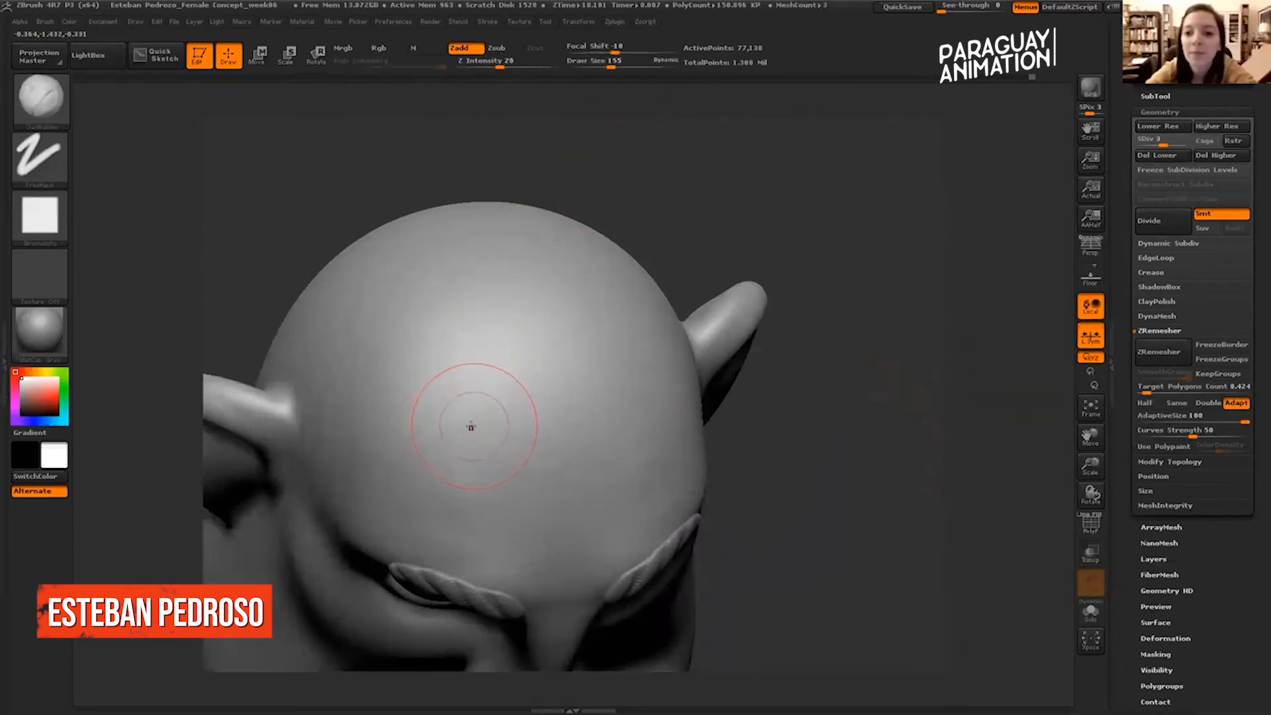
mouse_move(462, 426)
ctrl+mouse_down()
mouse_move(508, 459)
mouse_move(543, 397)
mouse_move(397, 304)
mouse_move(563, 285)
mouse_move(437, 339)
ctrl+mouse_up()
mouse_move(748, 92)
mouse_down()
mouse_move(753, 119)
mouse_move(854, 212)
mouse_up()
mouse_move(662, 301)
ctrl+mouse_down()
mouse_move(530, 321)
mouse_move(490, 440)
mouse_move(574, 569)
mouse_move(652, 598)
ctrl+mouse_up()
mouse_move(513, 345)
ctrl+mouse_down()
mouse_move(483, 397)
mouse_move(589, 285)
ctrl+mouse_up()
mouse_move(783, 167)
mouse_down()
mouse_move(673, 347)
mouse_move(606, 331)
mouse_move(612, 434)
mouse_move(692, 546)
mouse_up()
mouse_move(835, 125)
mouse_down()
mouse_move(885, 167)
mouse_move(840, 167)
mouse_move(861, 192)
mouse_up()
mouse_move(861, 192)
mouse_down()
mouse_move(834, 209)
mouse_move(814, 201)
mouse_move(812, 286)
mouse_move(757, 221)
mouse_up()
mouse_move(518, 409)
ctrl+mouse_down()
mouse_move(635, 463)
mouse_move(596, 493)
mouse_move(496, 457)
mouse_move(583, 533)
mouse_move(610, 539)
mouse_move(477, 464)
mouse_move(550, 542)
ctrl+mouse_up()
ctrl+drag(518, 430, 504, 354)
mouse_move(644, 159)
mouse_down()
mouse_move(767, 225)
mouse_move(602, 284)
mouse_up()
Undo the last three mask strokes and erase the lower edge of the scalp mask above and behind the ear.
key(ctrl+z)
key(ctrl+z)
key(ctrl+z)
ctrl+alt+drag(491, 342, 709, 402)
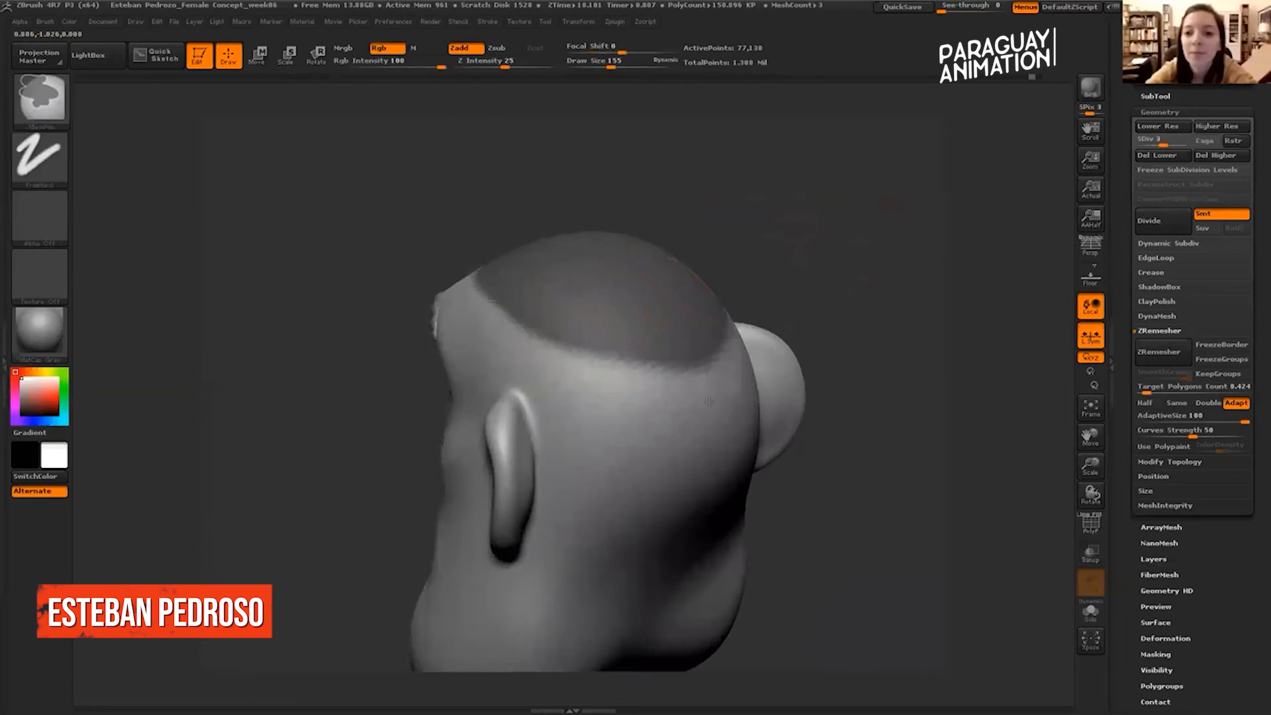
ctrl+alt+drag(516, 349, 665, 336)
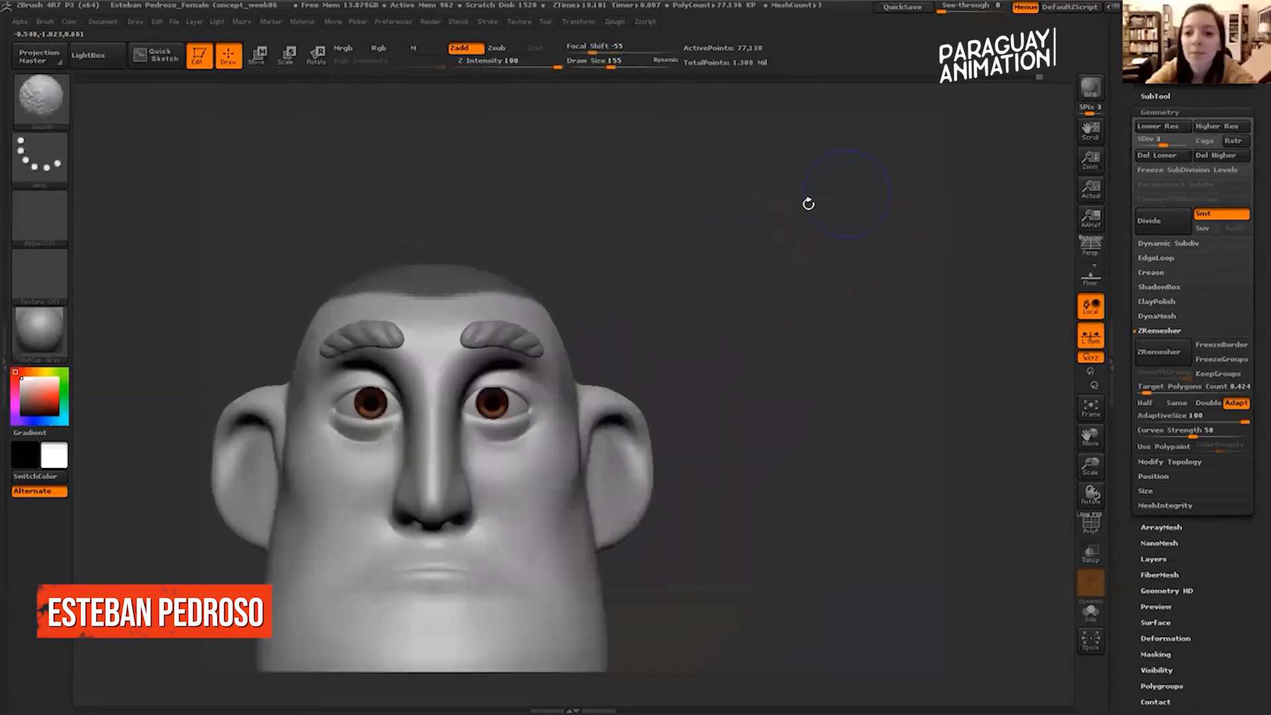
Apply the Fibers142.ZFP FiberMesh preset to the masked scalp as a preview and open the fiber modifiers.
drag(798, 208, 1043, 506)
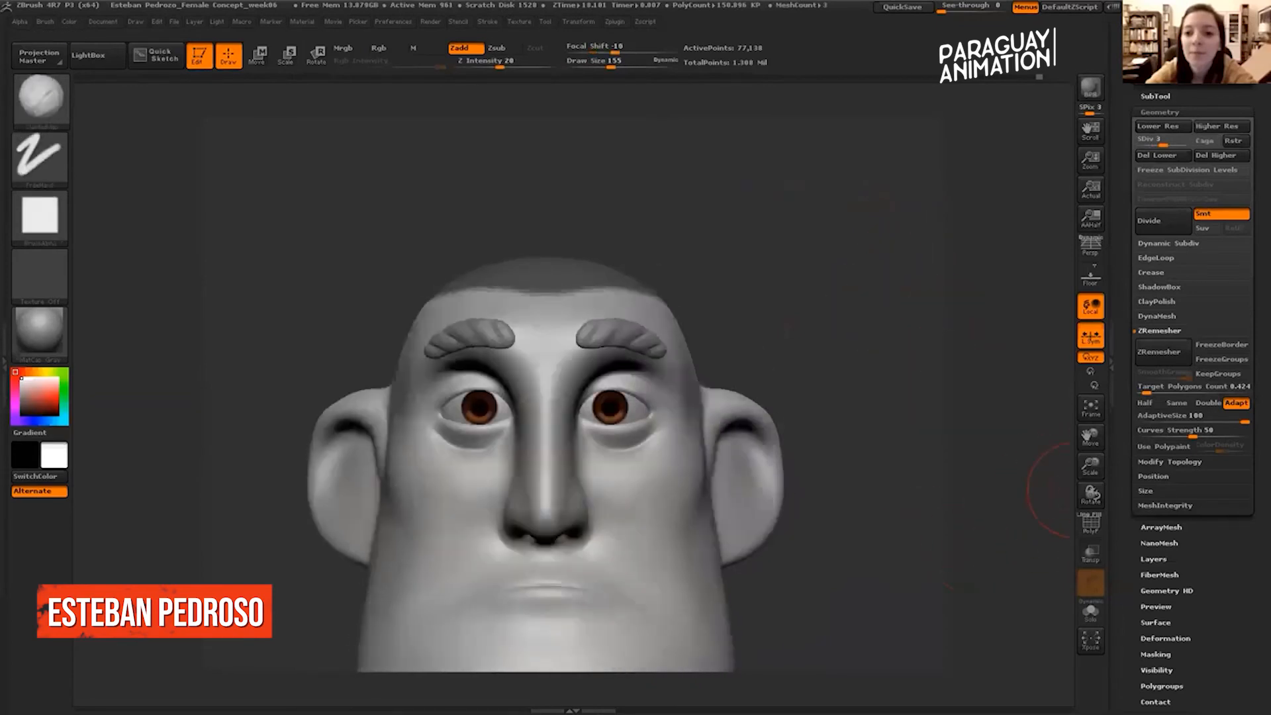
scroll(1192, 331, down, 3)
scroll(1192, 331, down, 5)
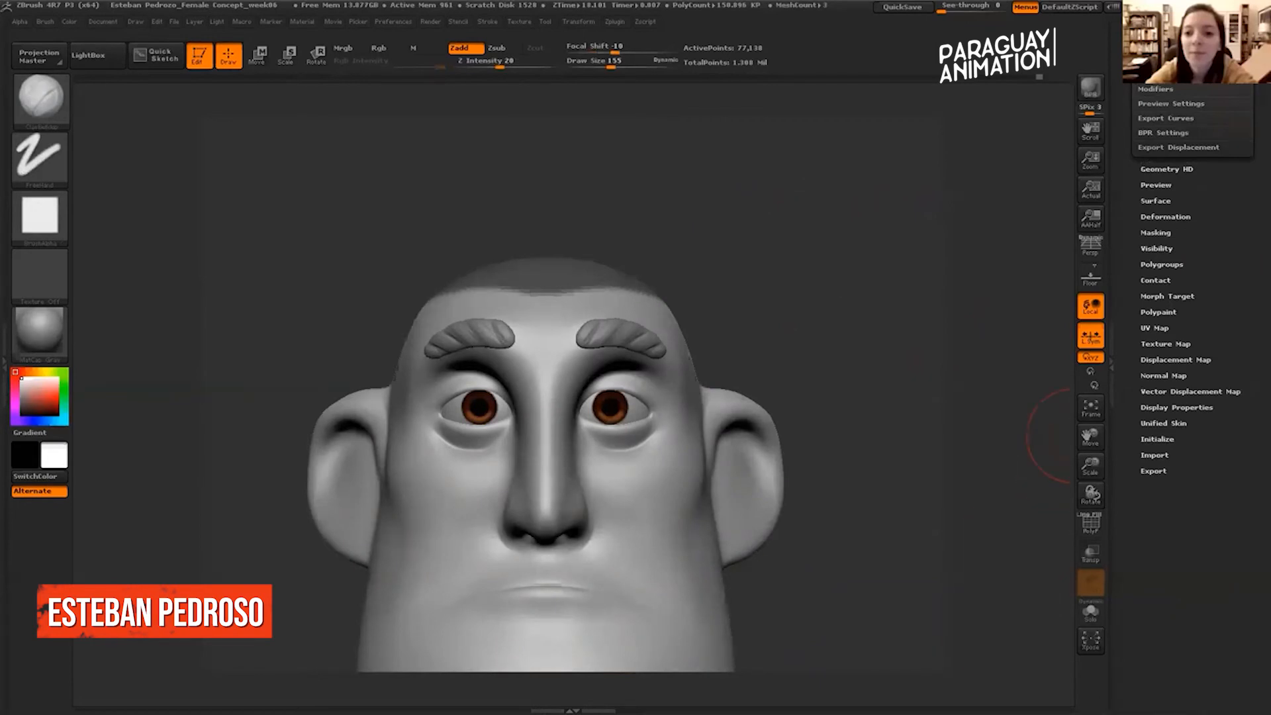
scroll(1192, 316, up, 1)
click(1185, 118)
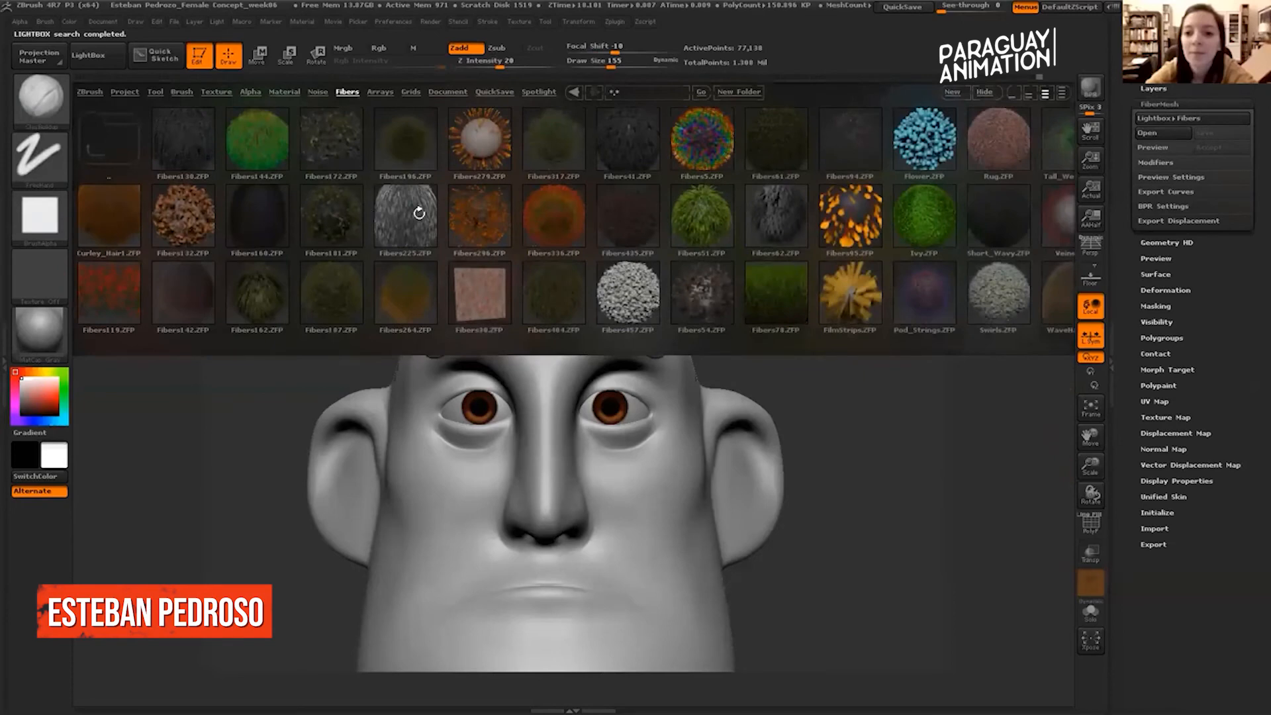
double_click(191, 298)
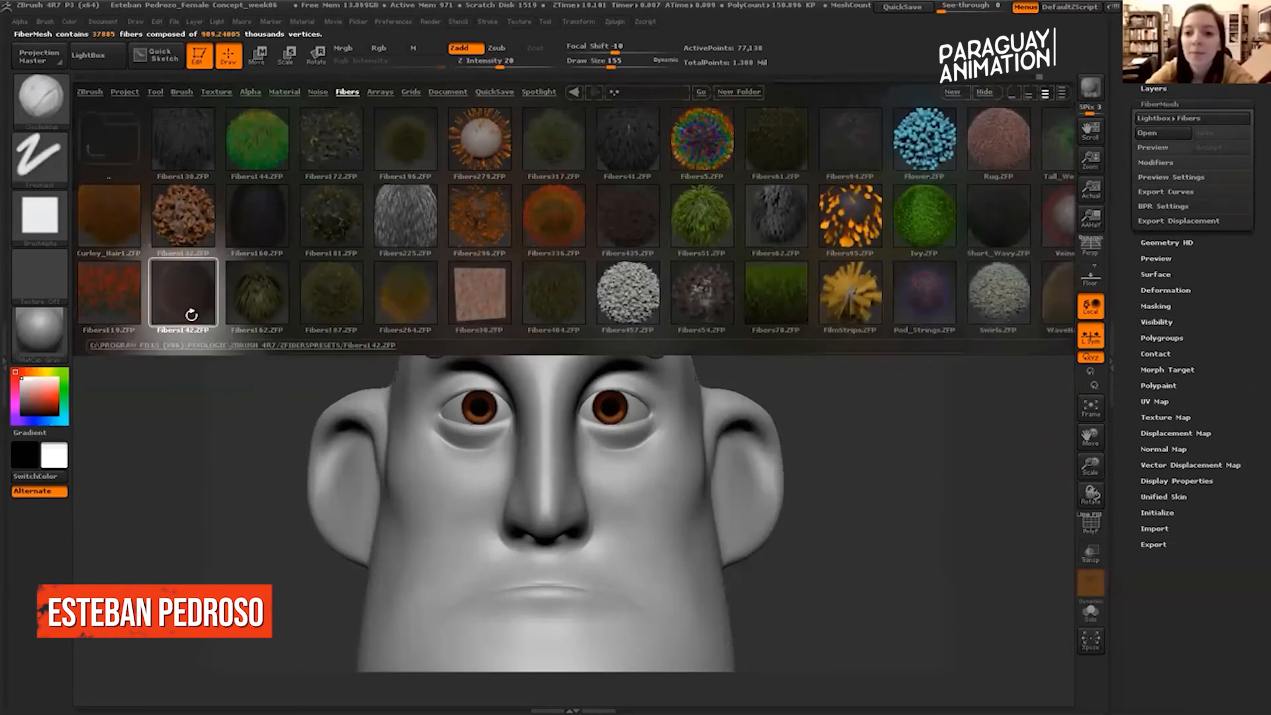
drag(942, 268, 1007, 293)
click(1156, 163)
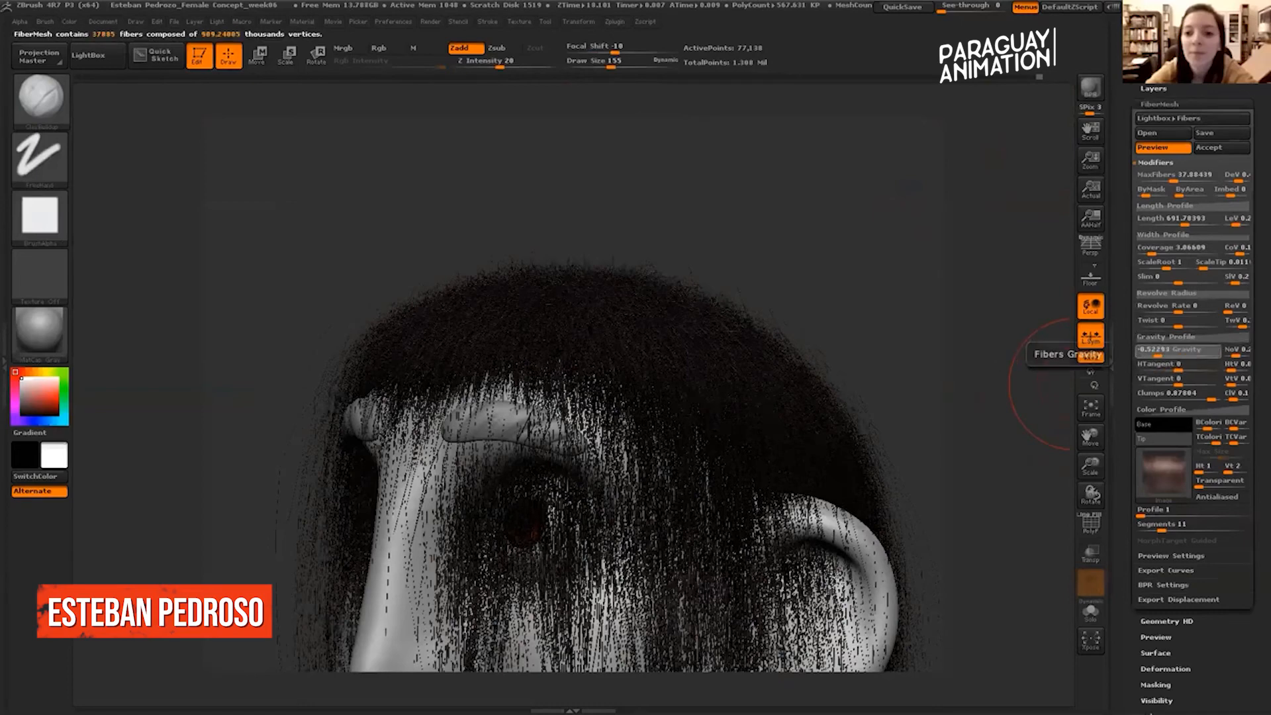
Set the previewed fibers' gravity to about -0.52 and shorten their length to about 44.5.
drag(1210, 356, 1158, 356)
drag(993, 404, 1035, 272)
click(1158, 221)
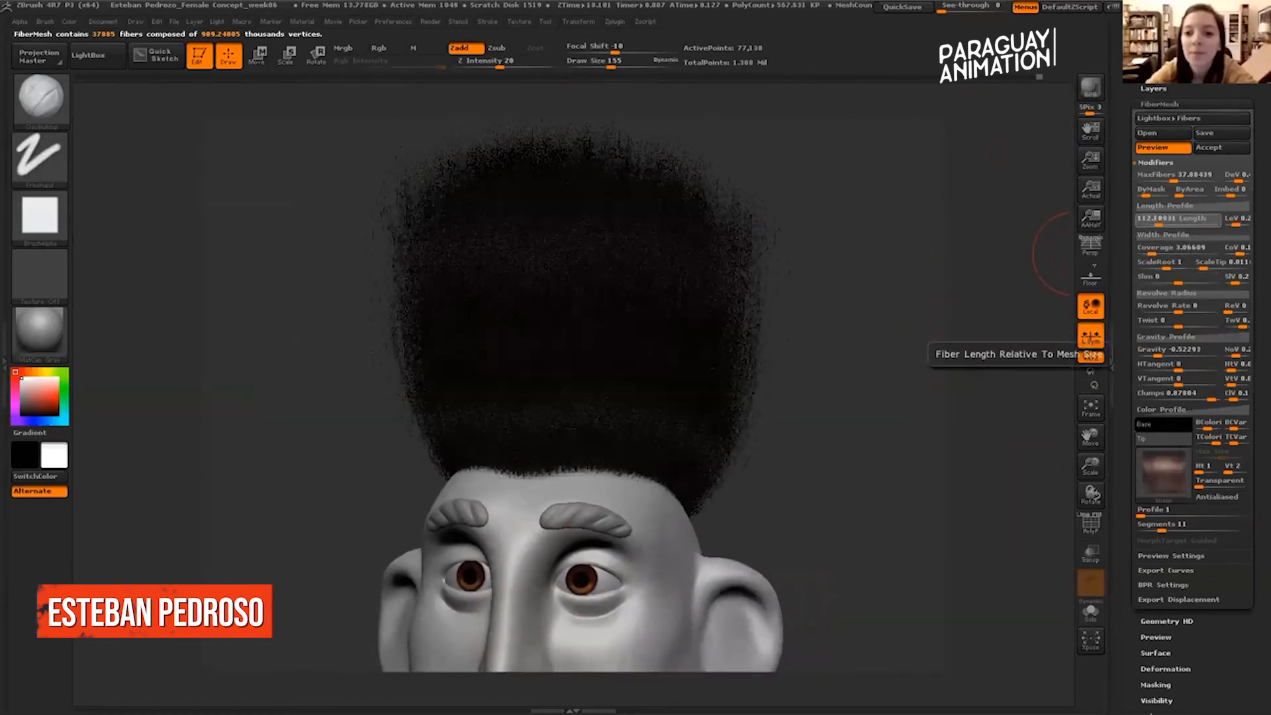
click(1155, 221)
click(1152, 221)
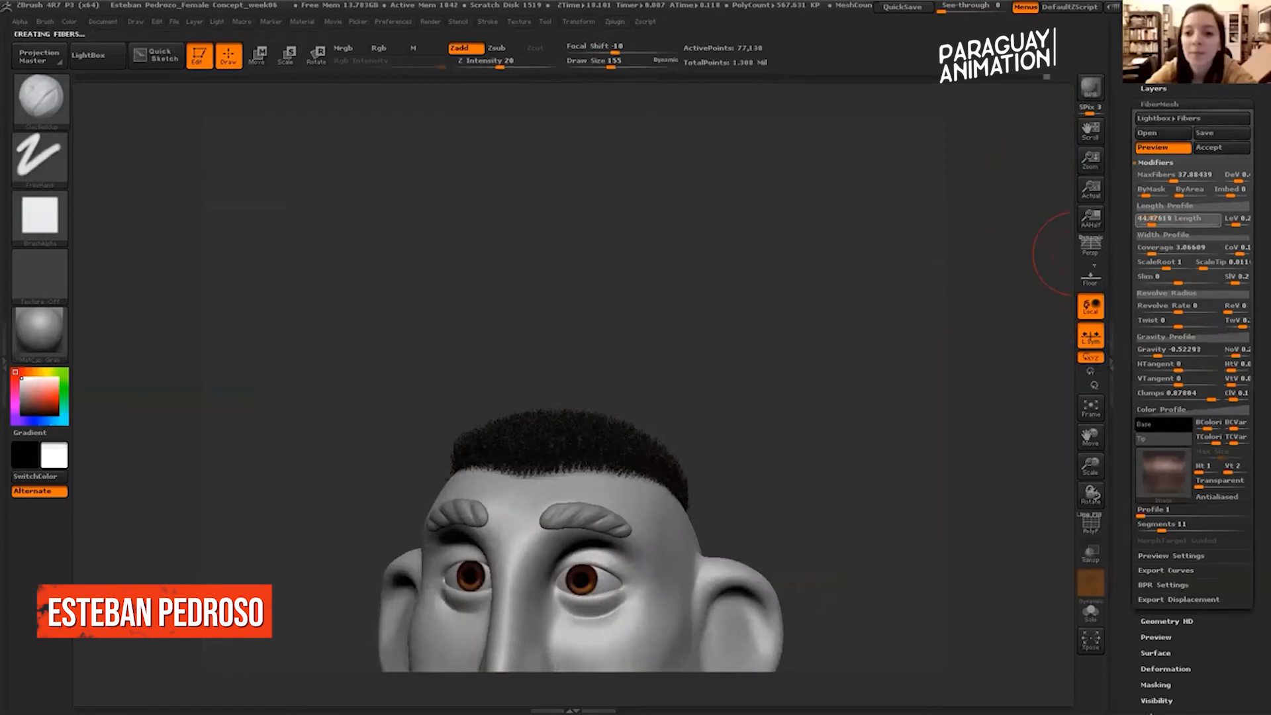
drag(963, 367, 931, 343)
drag(938, 405, 871, 335)
click(26, 100)
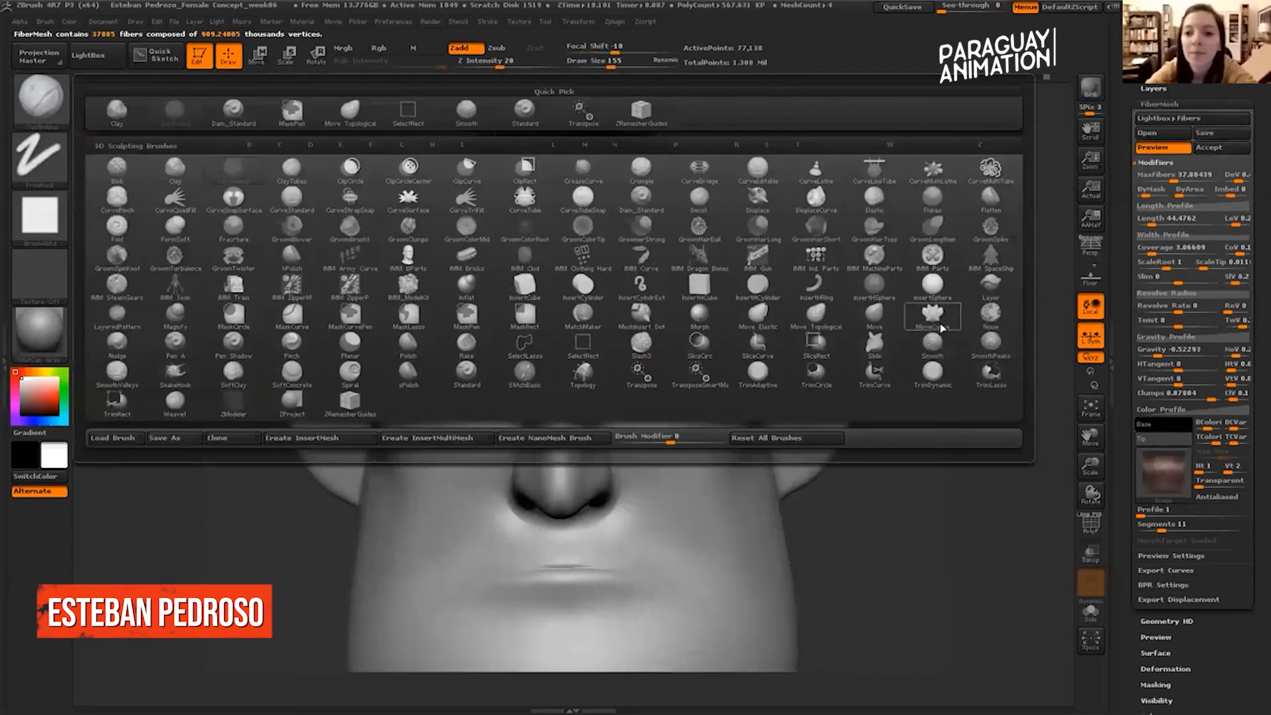
shift+drag(972, 332, 1024, 352)
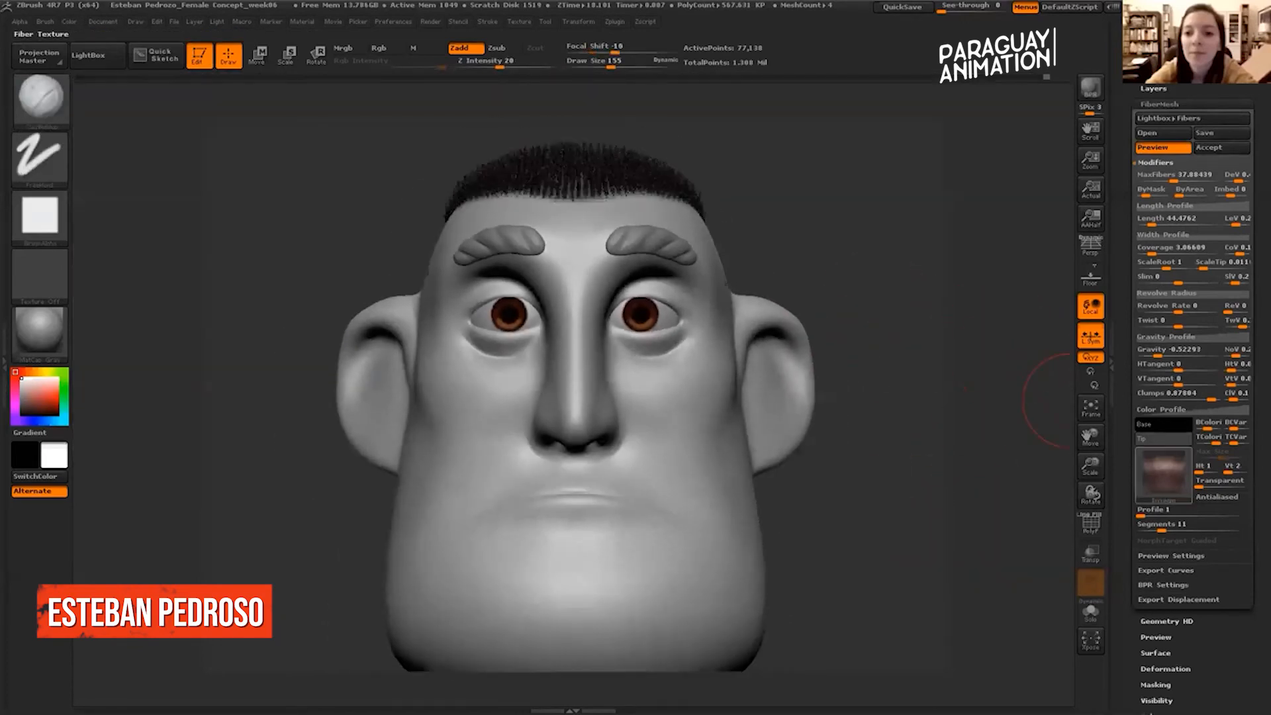
scroll(1192, 398, down, 3)
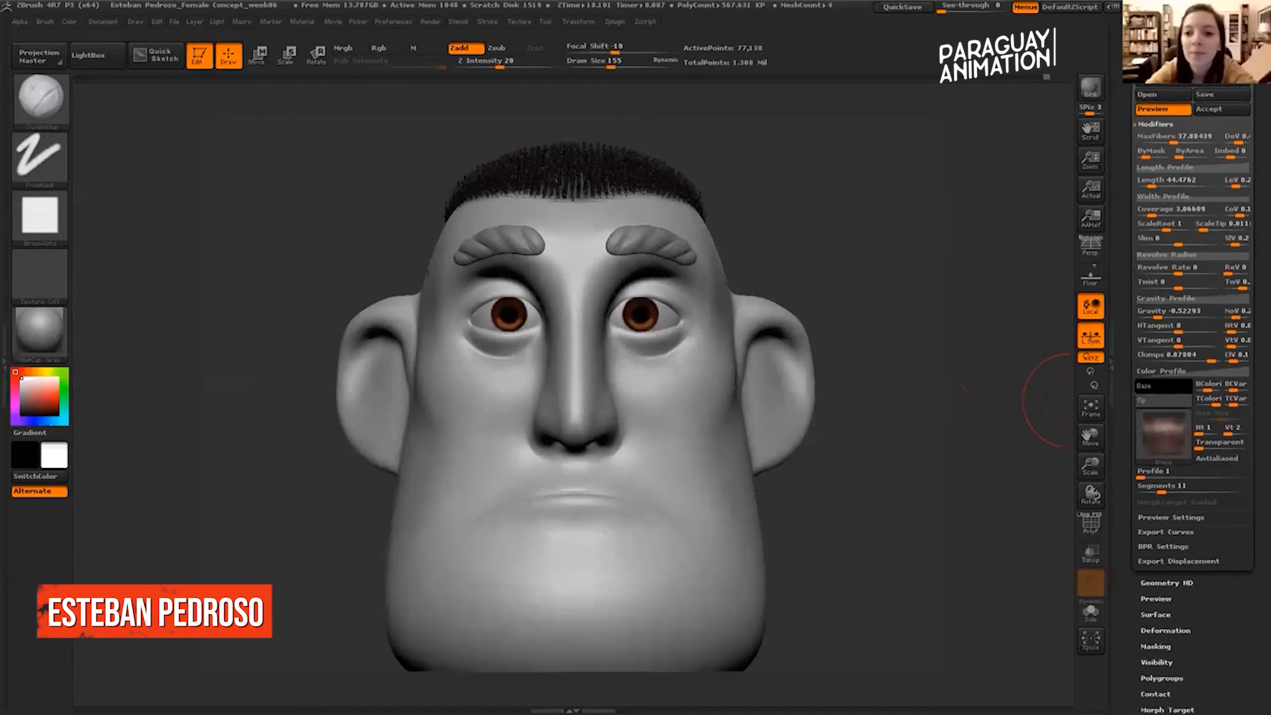
scroll(1192, 298, down, 8)
scroll(1192, 298, up, 7)
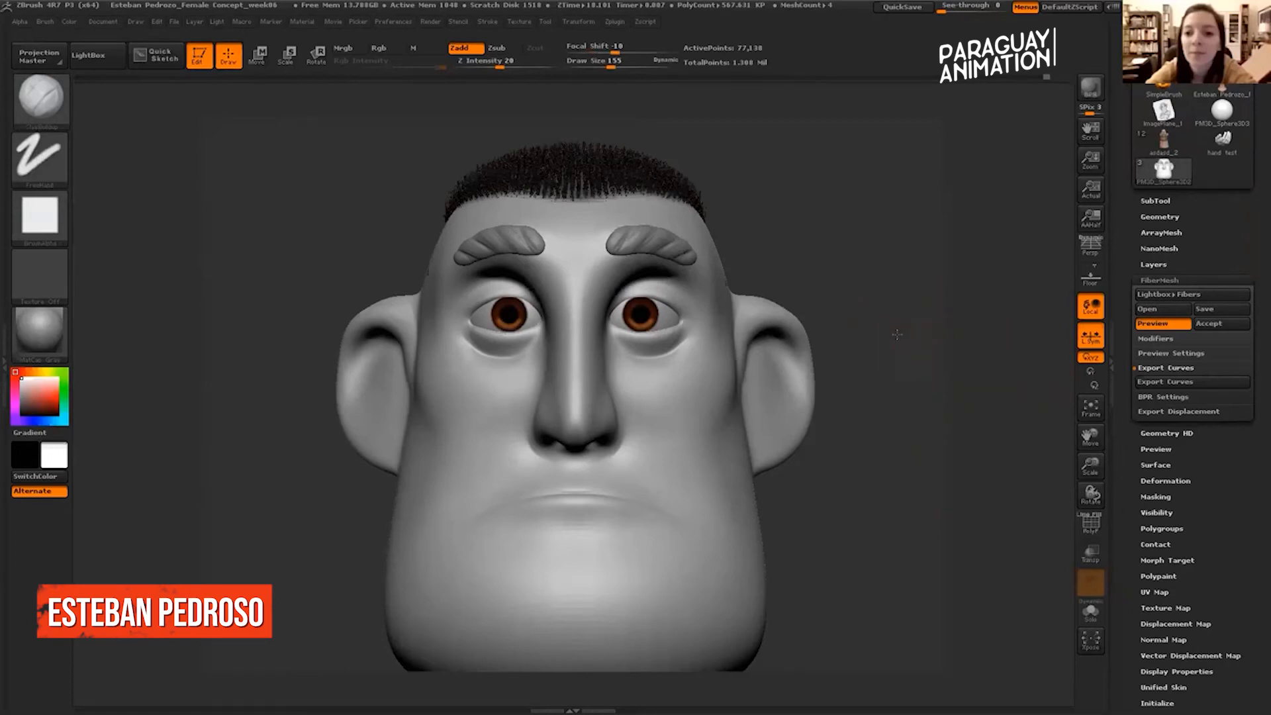
Discard the fiber preview and raise the head mesh to subdivision level 5.
drag(914, 289, 936, 335)
click(1160, 217)
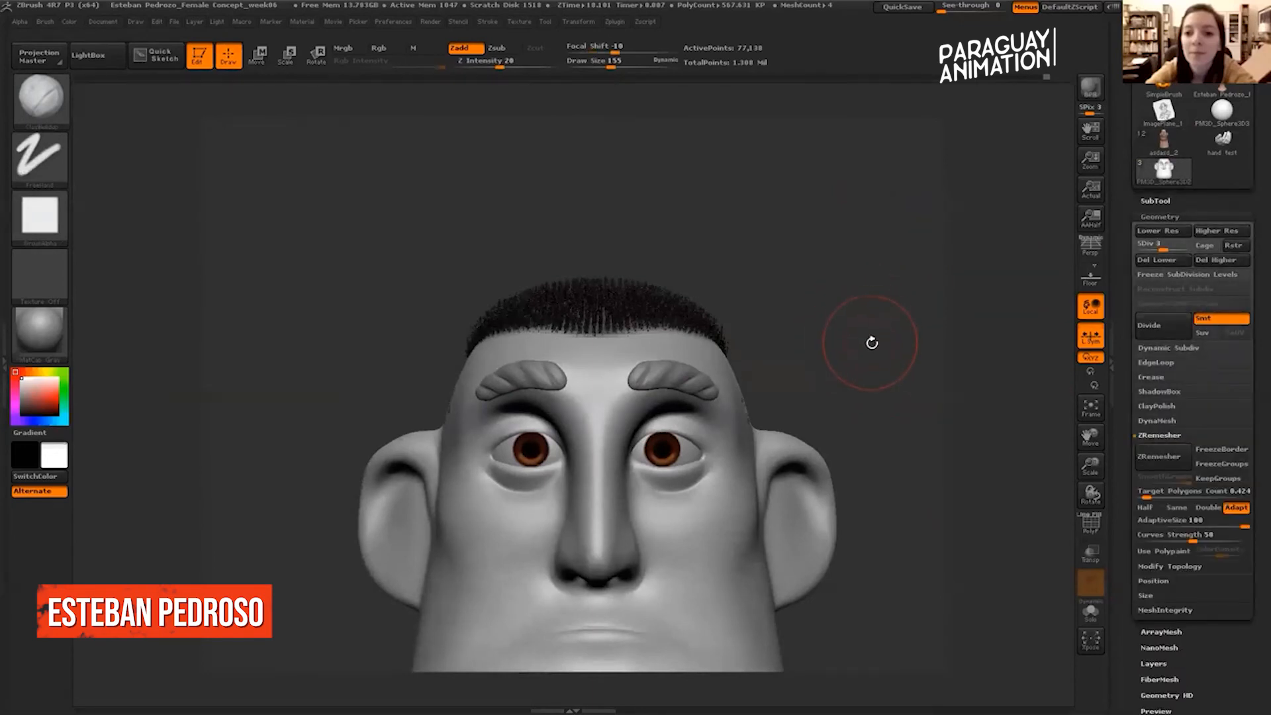
mouse_move(929, 277)
mouse_down()
mouse_move(905, 281)
mouse_move(927, 285)
mouse_move(956, 340)
mouse_move(969, 299)
mouse_move(960, 335)
mouse_move(928, 341)
mouse_move(964, 360)
mouse_move(967, 423)
mouse_move(982, 432)
mouse_move(770, 474)
mouse_up()
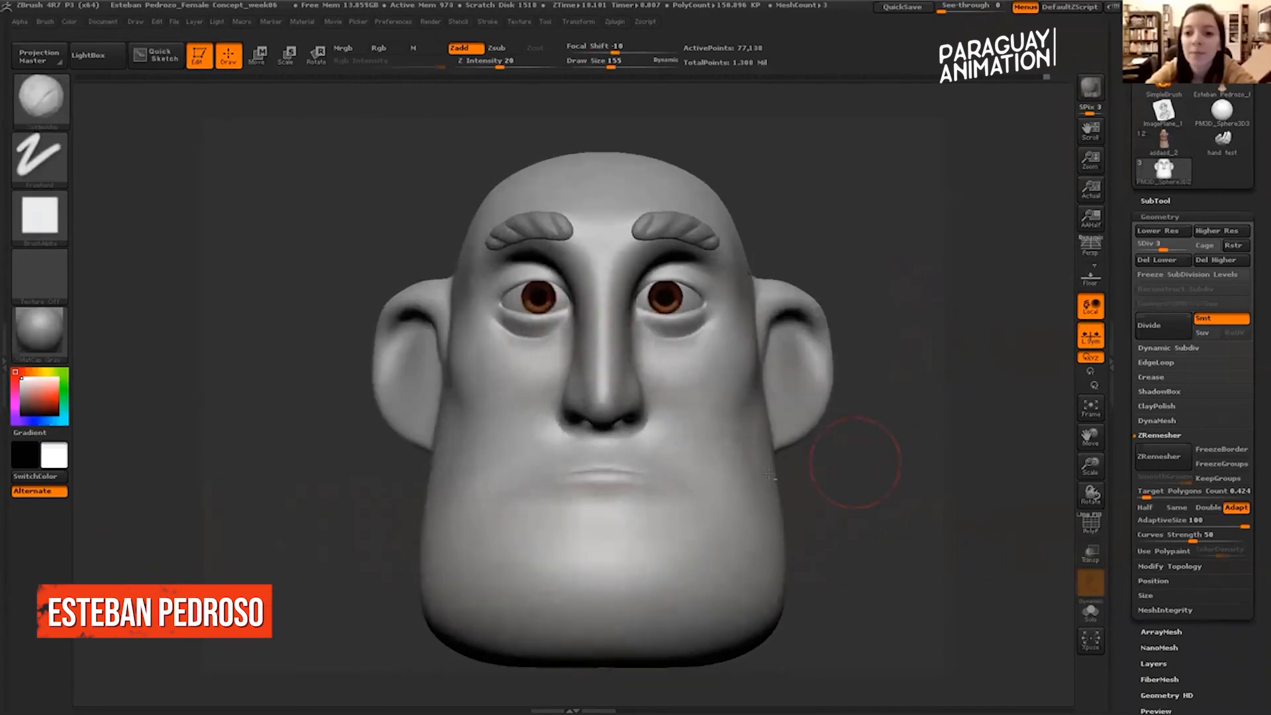
key(d)
key(d)
drag(959, 346, 933, 430)
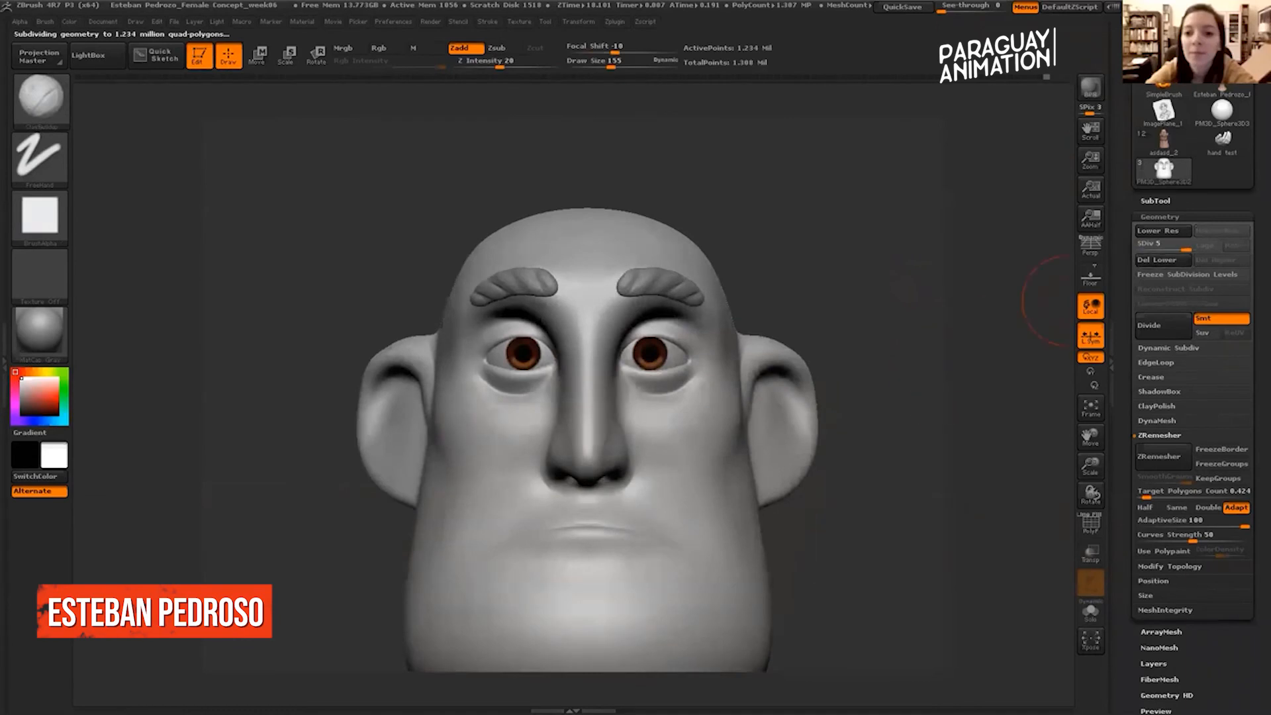
Show the subtool list and try pinkish, beige and light orange tones as the head's skin colour.
click(1156, 201)
drag(1127, 294, 1128, 248)
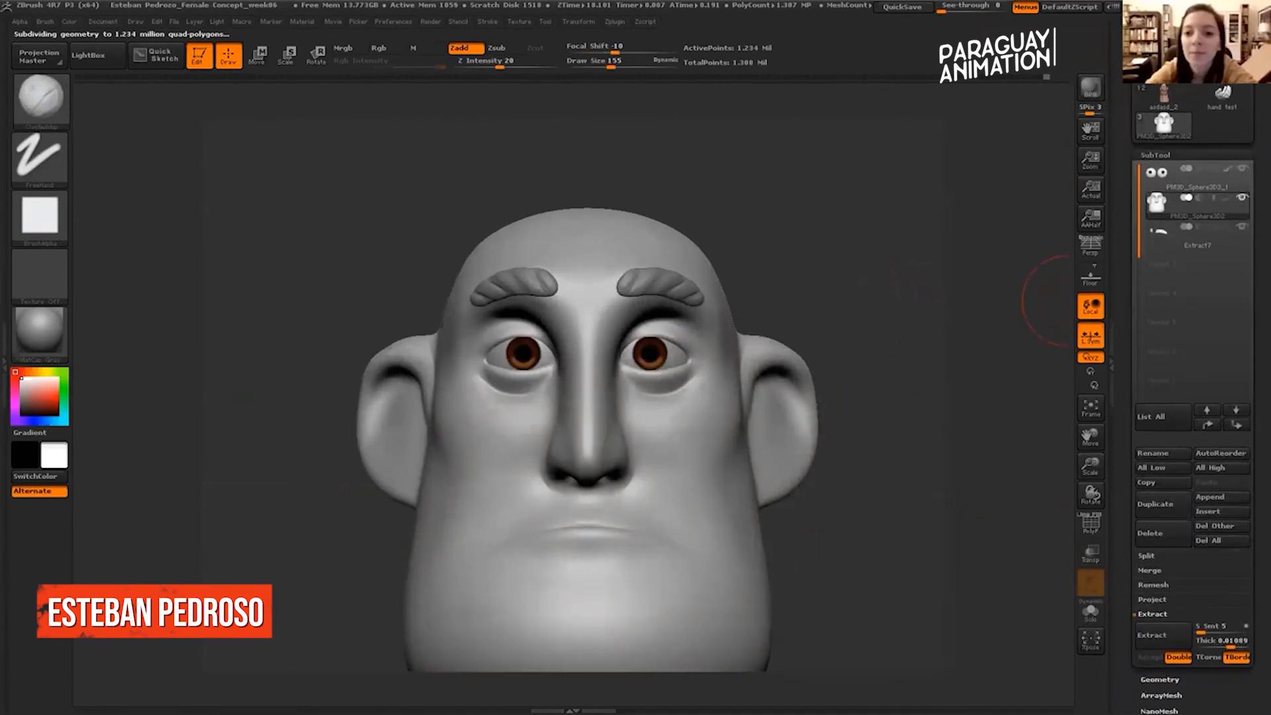
alt+drag(819, 218, 730, 197)
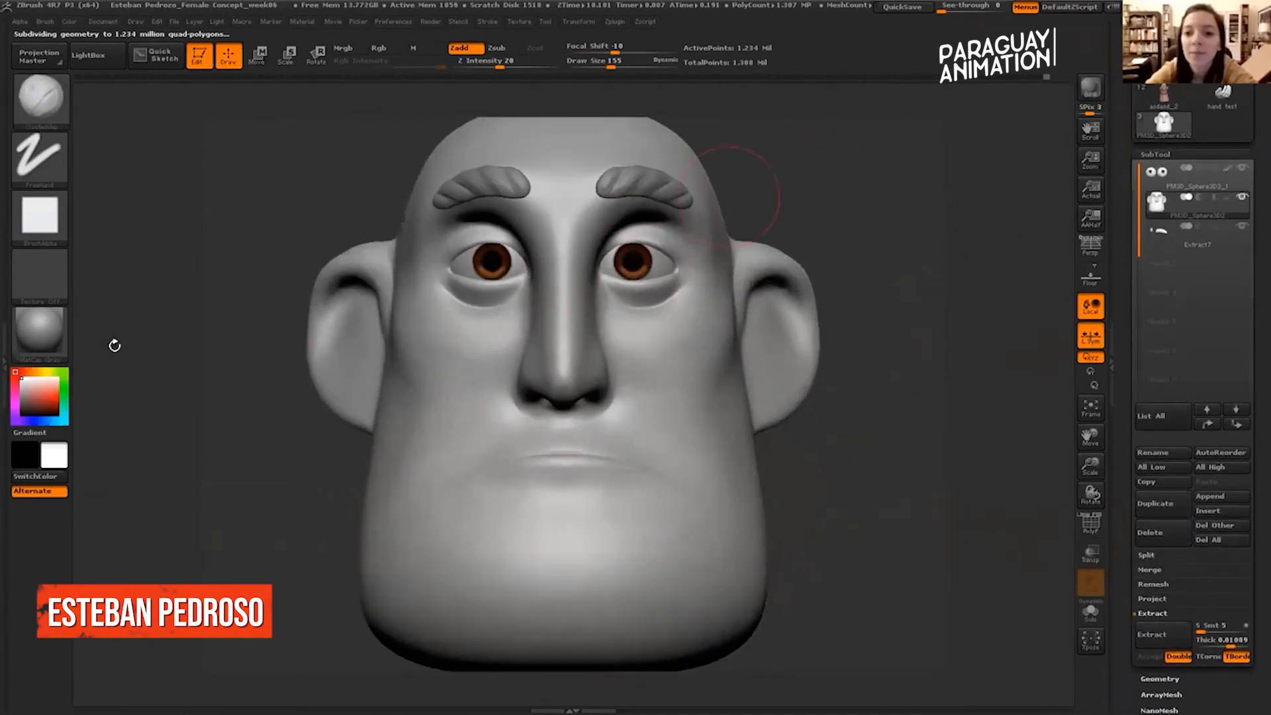
click(26, 385)
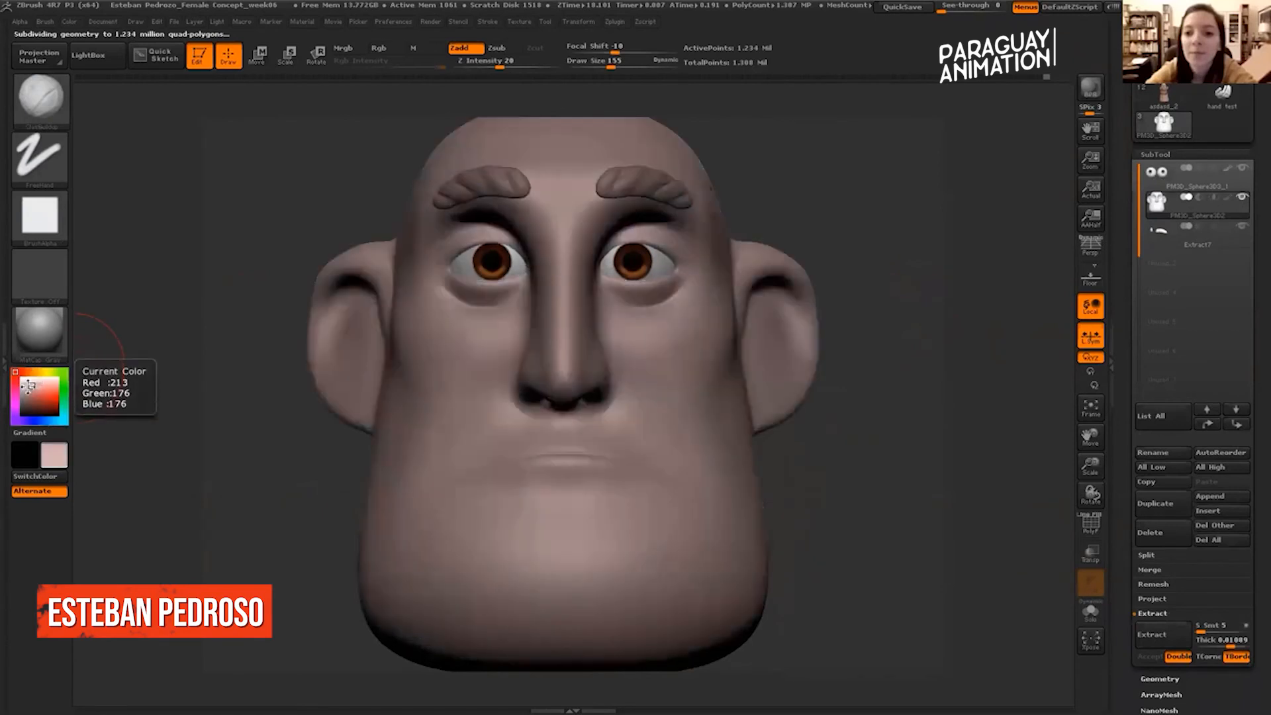
click(22, 379)
click(31, 385)
click(32, 372)
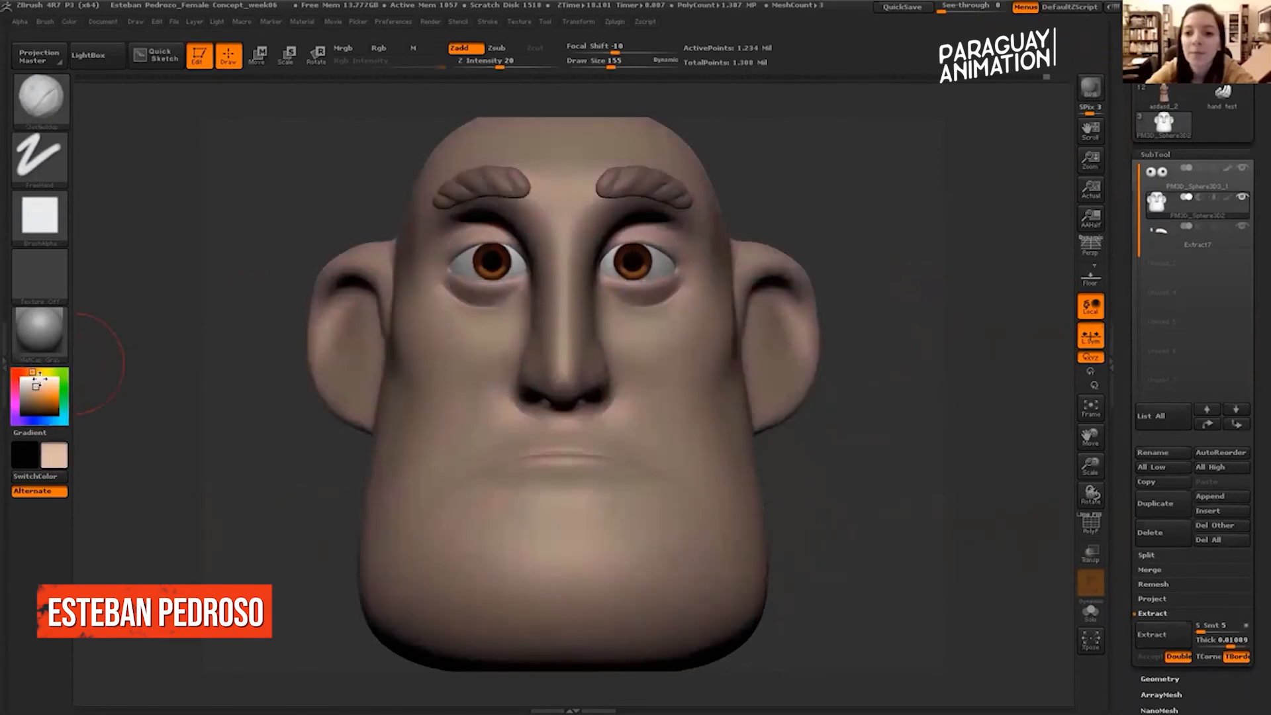
click(40, 390)
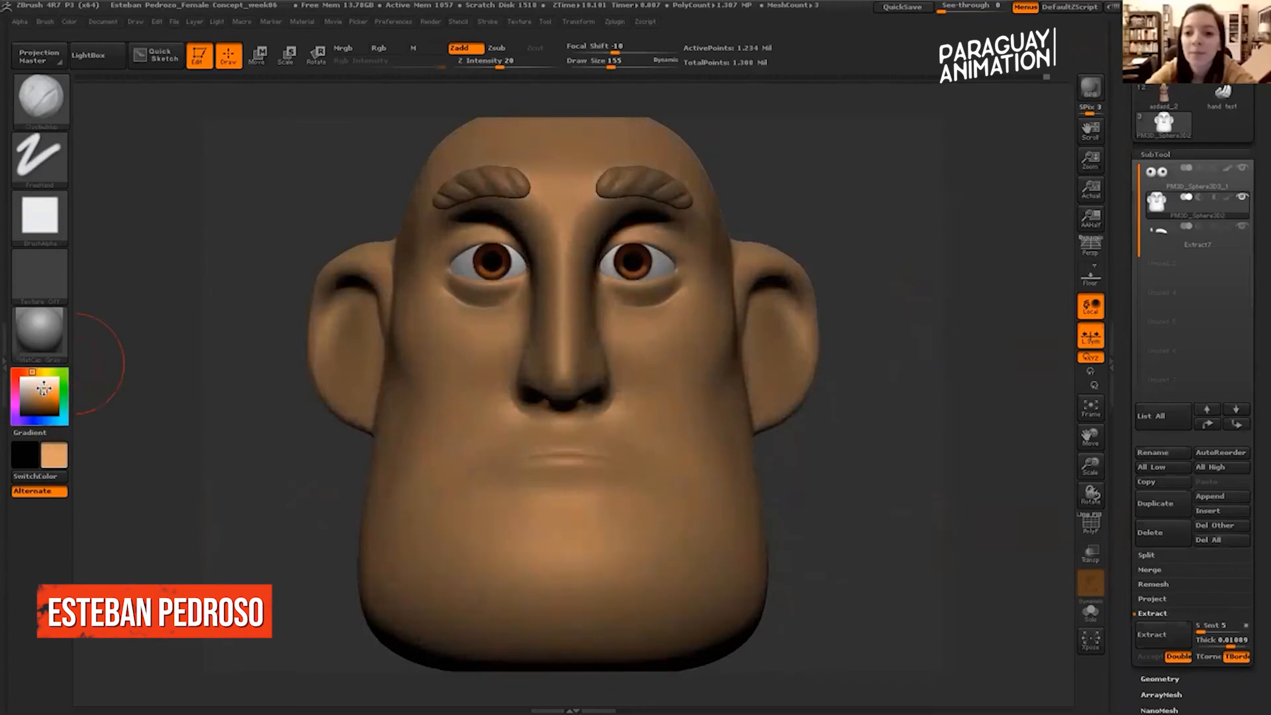
Apply the SkinShade4 material and set the current colour to a skin tone of RGB 199, 148, 121.
click(42, 341)
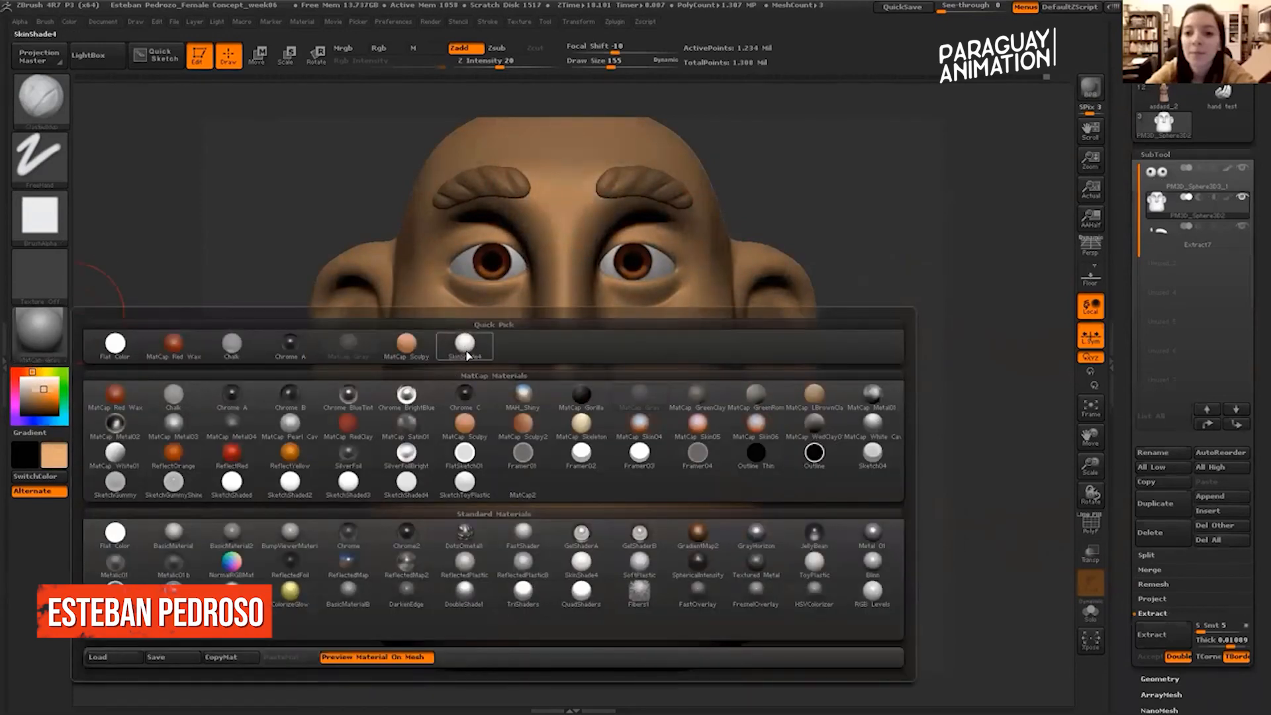
mouse_move(466, 351)
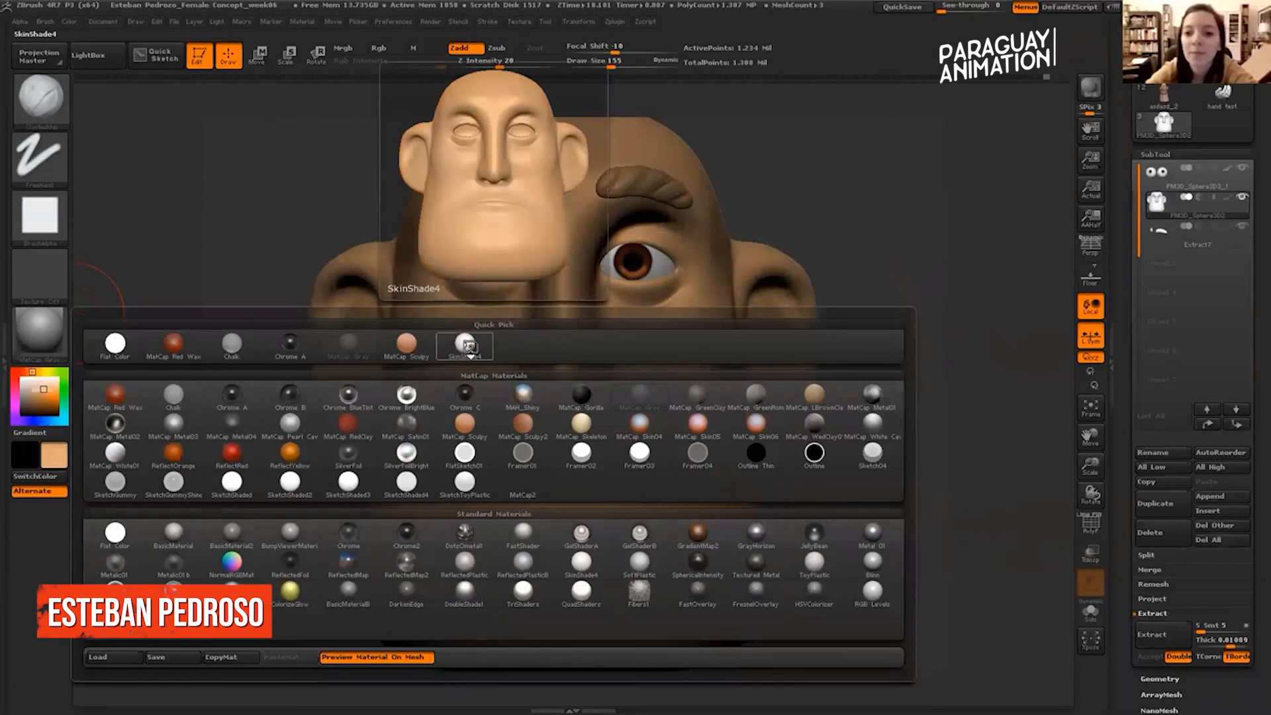
click(467, 346)
drag(36, 400, 36, 397)
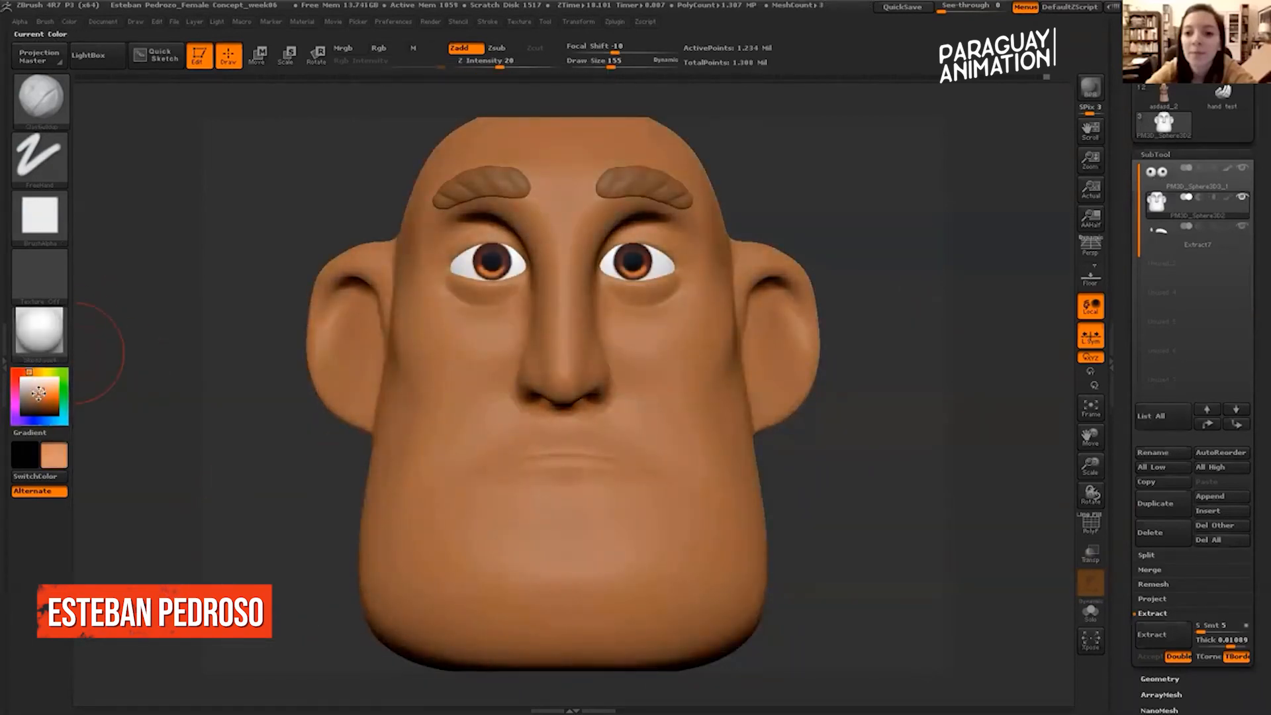
click(36, 392)
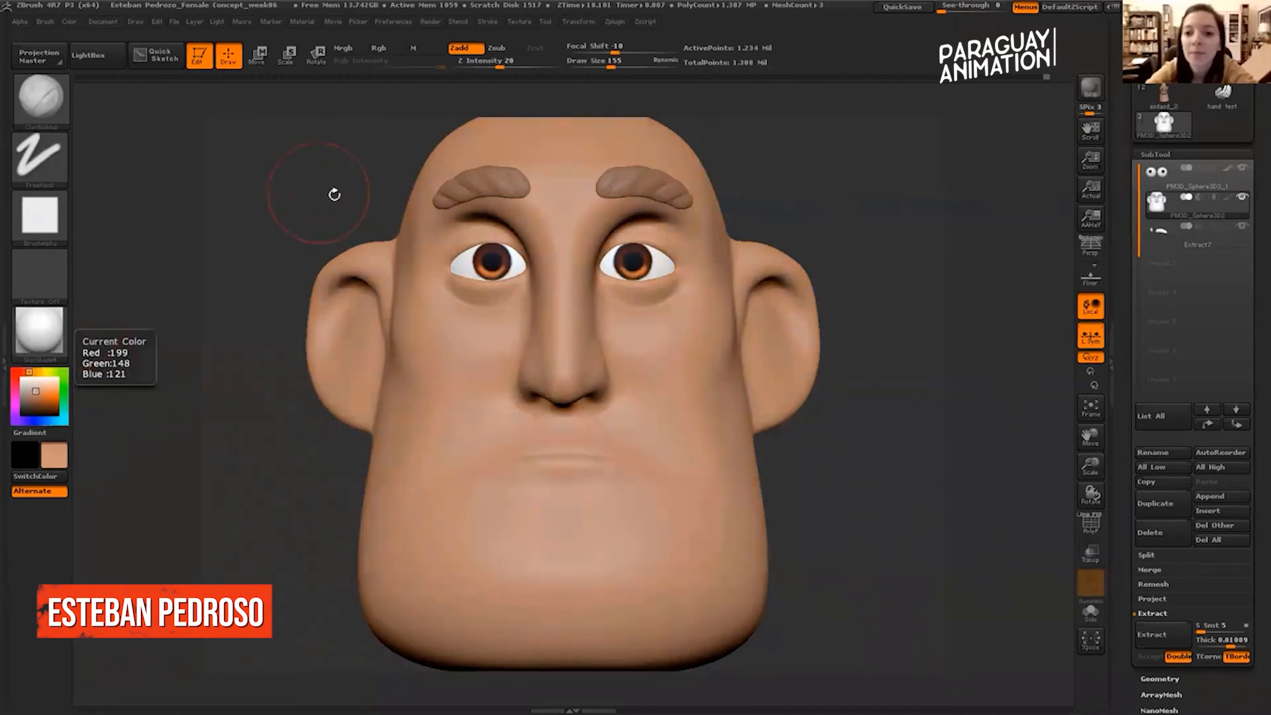
Set the brush to paint colour only at RGB intensity 100 and draw size 203, and paint the face with the skin tone.
click(42, 98)
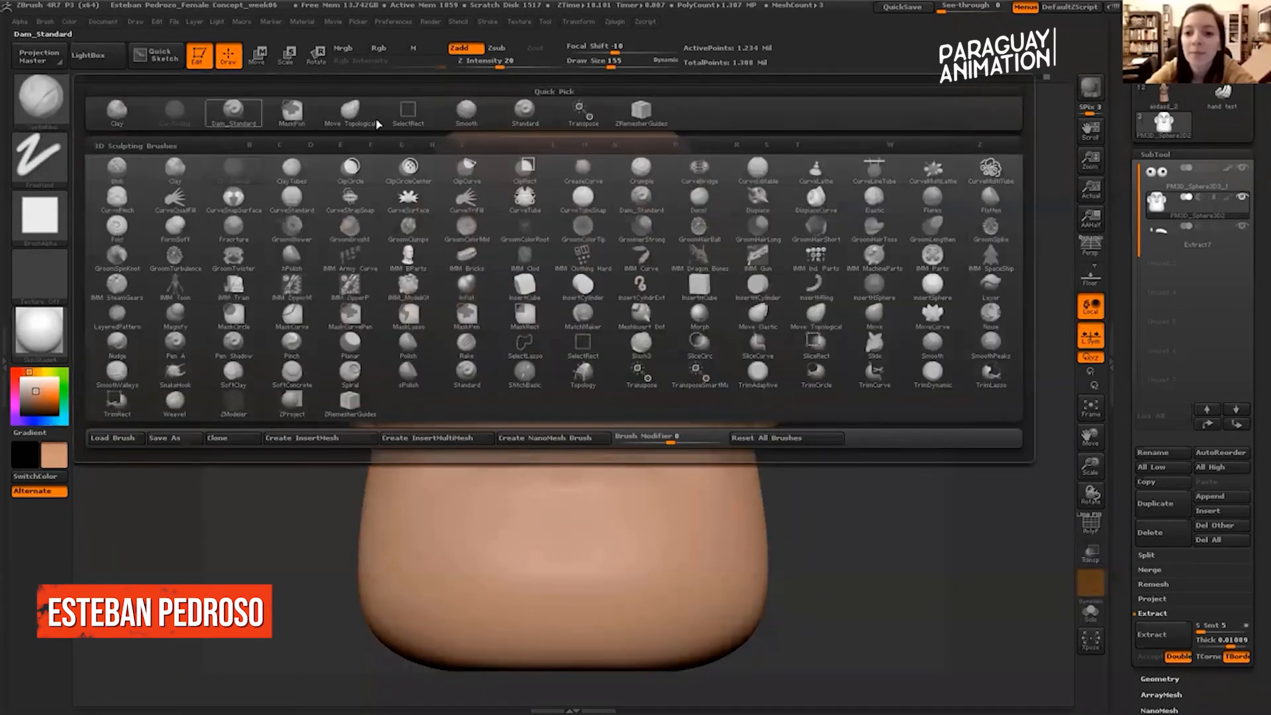
click(624, 62)
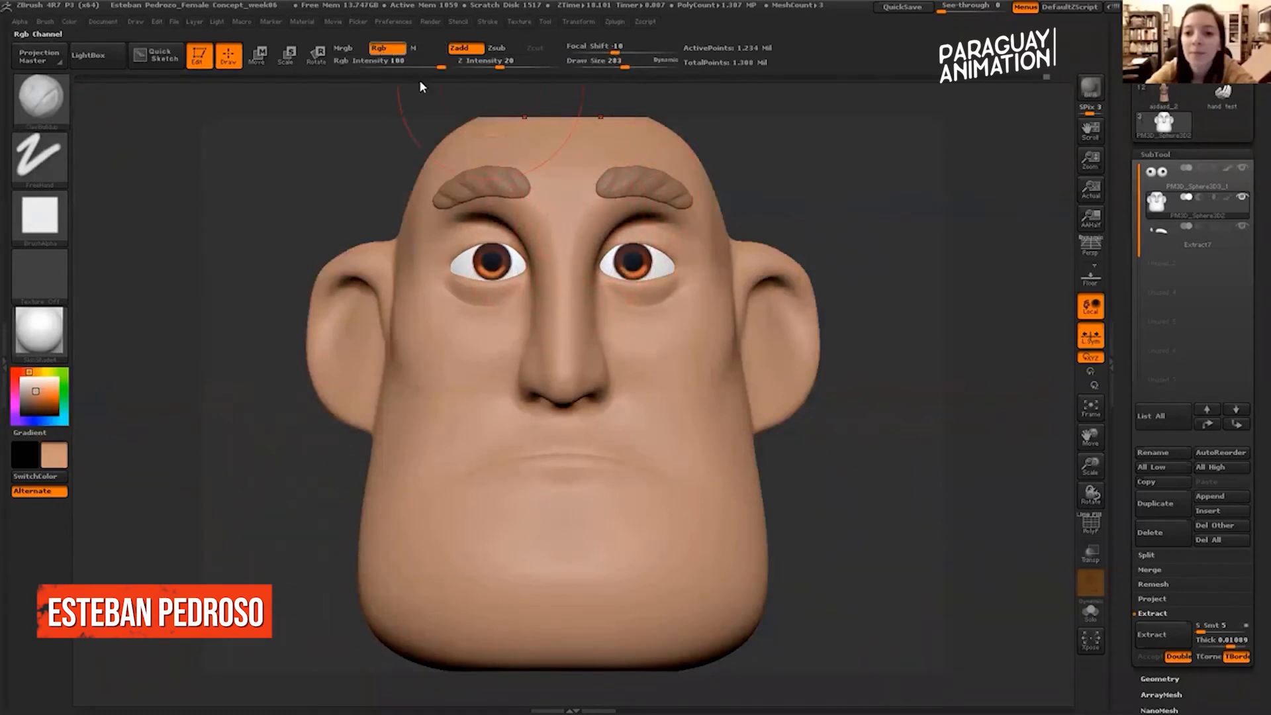
mouse_move(556, 183)
mouse_down()
mouse_move(596, 291)
mouse_move(696, 218)
mouse_move(582, 371)
mouse_move(637, 320)
mouse_move(652, 344)
mouse_move(653, 206)
mouse_move(586, 169)
mouse_move(651, 157)
mouse_up()
mouse_move(735, 280)
mouse_down()
mouse_move(781, 391)
mouse_move(702, 510)
mouse_move(563, 450)
mouse_move(626, 550)
mouse_move(749, 484)
mouse_up()
drag(888, 438, 892, 396)
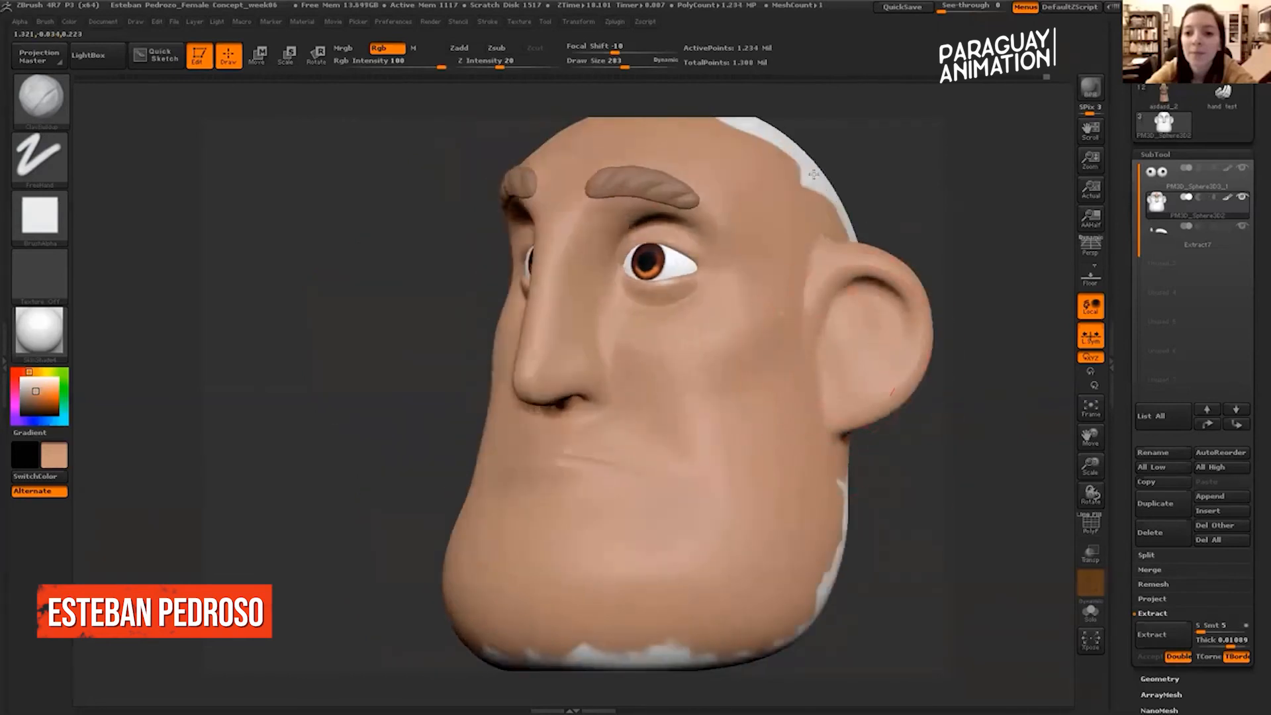
Paint the remaining white areas on the sides, ears and back of the head with the skin tone.
drag(813, 174, 705, 210)
mouse_move(910, 416)
mouse_down()
mouse_move(650, 372)
mouse_move(634, 433)
mouse_move(685, 463)
mouse_move(748, 371)
mouse_up()
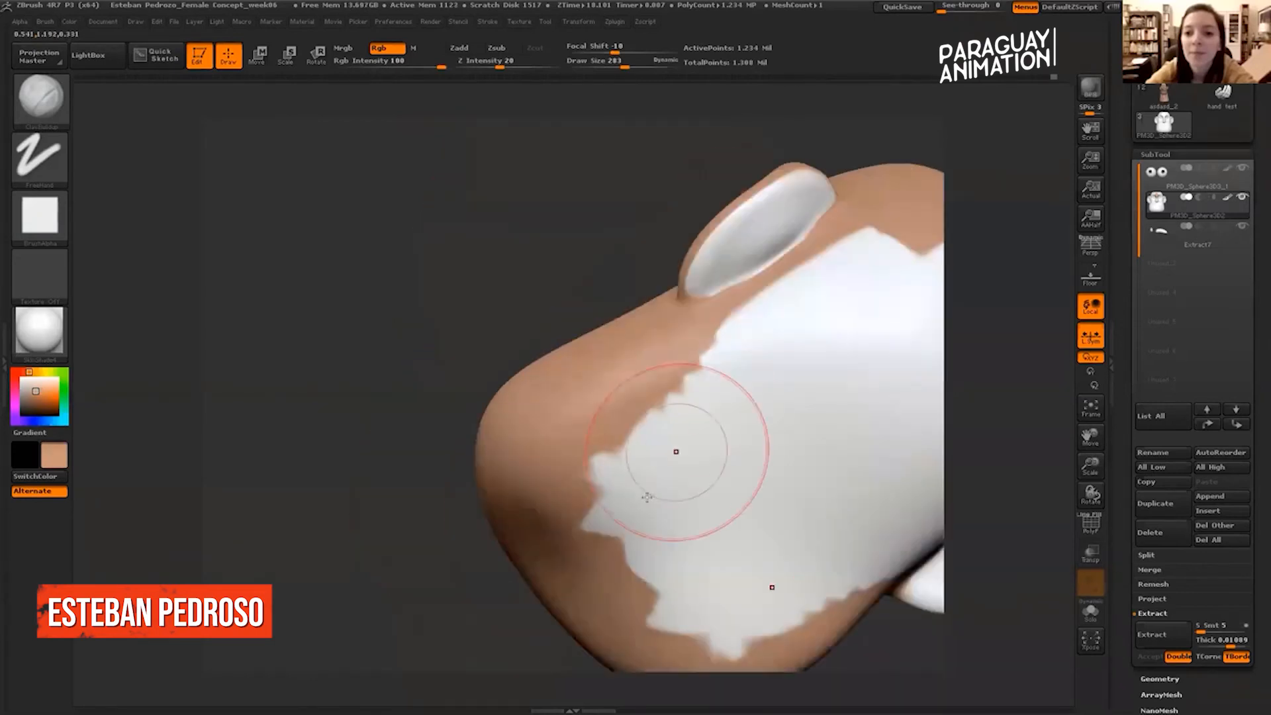
mouse_move(676, 448)
mouse_down()
mouse_move(720, 515)
mouse_move(802, 371)
mouse_move(828, 239)
mouse_move(761, 199)
mouse_move(981, 253)
mouse_up()
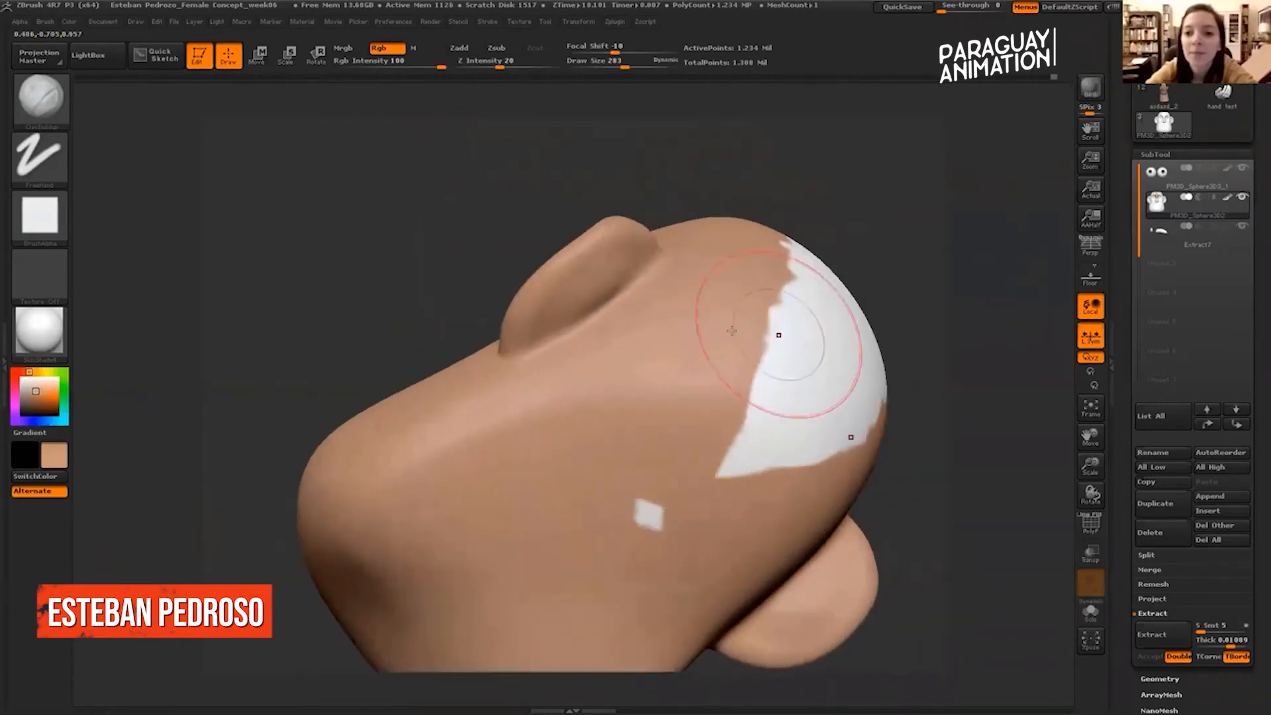
mouse_move(767, 332)
mouse_down()
mouse_move(742, 451)
mouse_move(799, 246)
mouse_up()
drag(923, 149, 873, 198)
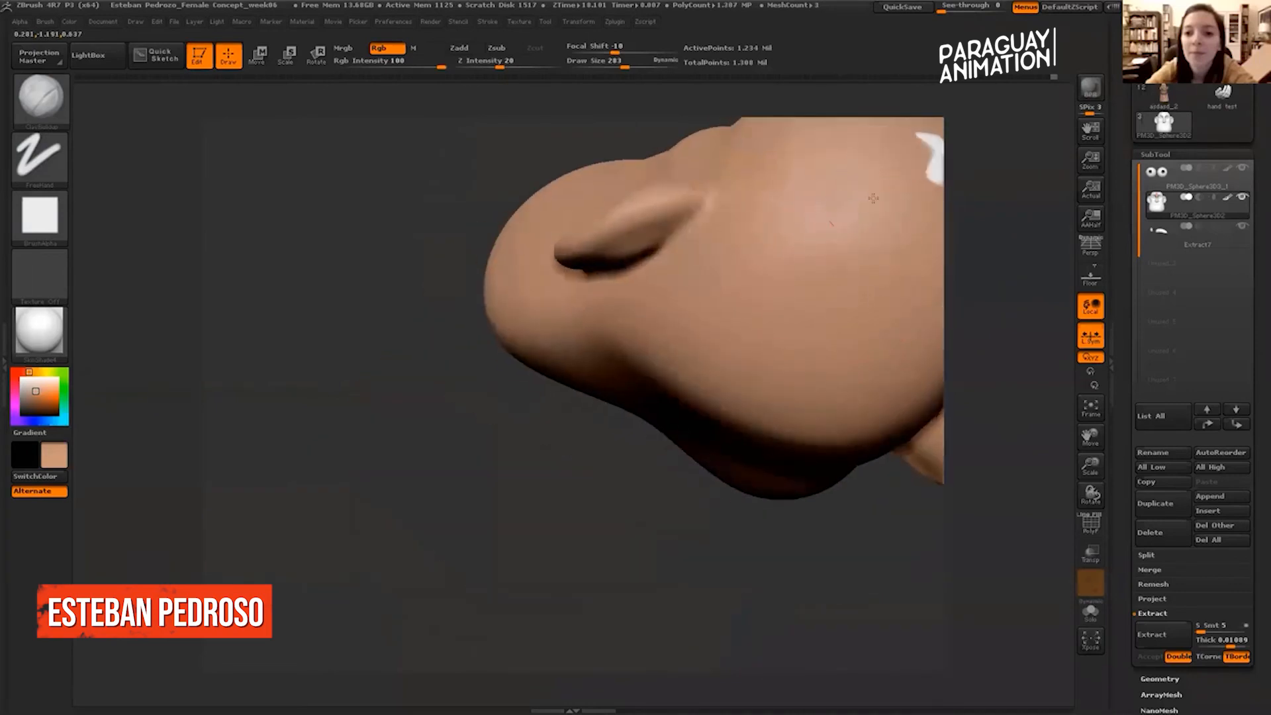
drag(949, 264, 993, 275)
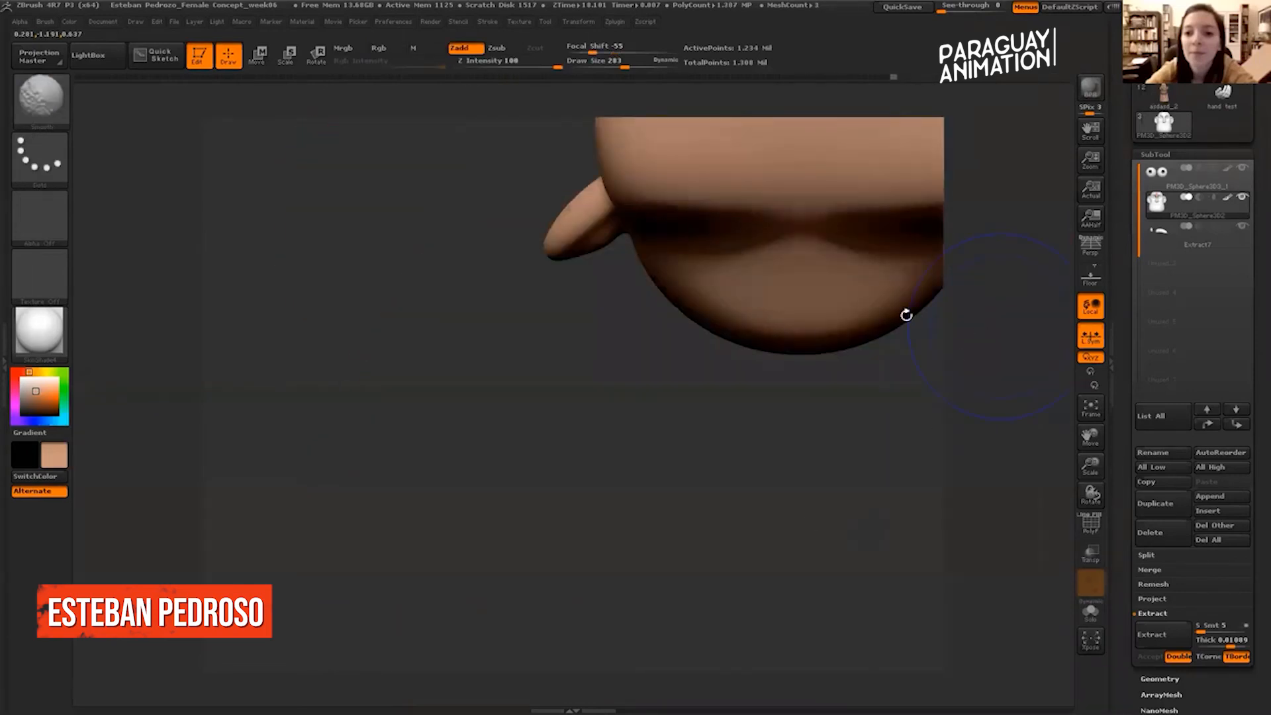
alt+drag(908, 316, 956, 431)
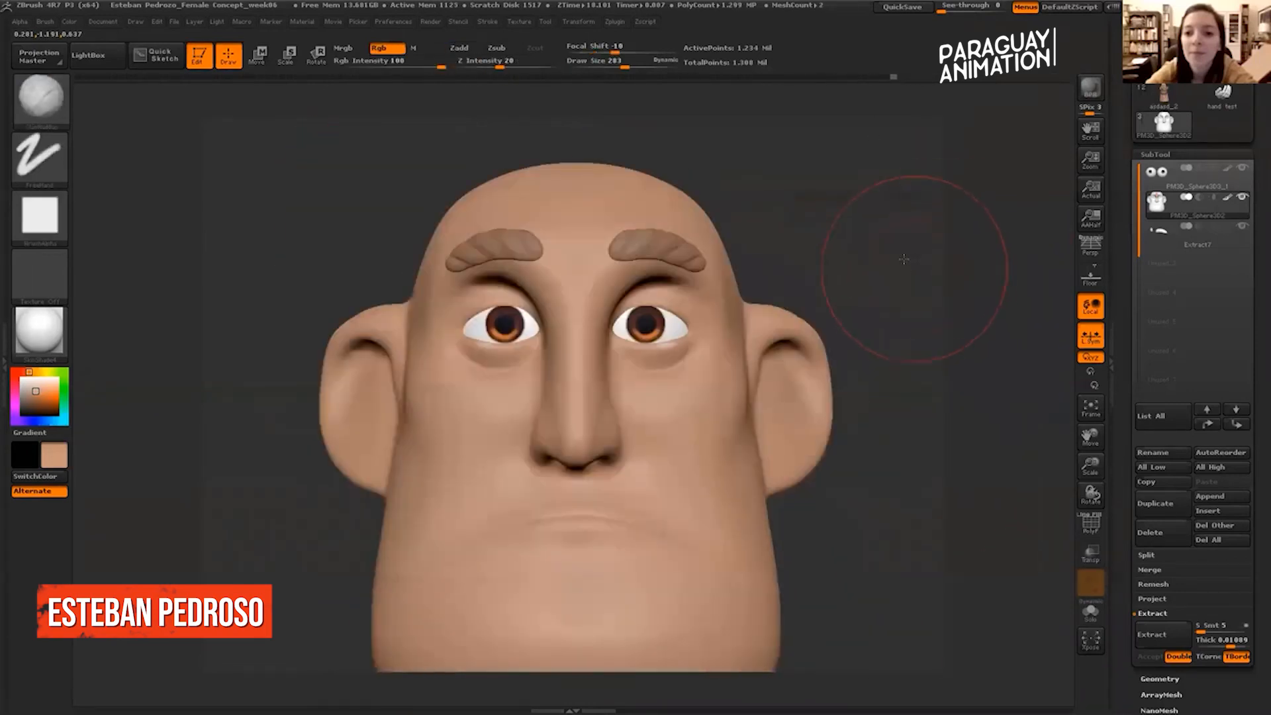
Set the draw size to 122 and give the brush a Spray stroke with a speckled alpha.
mouse_move(880, 250)
mouse_down()
mouse_move(889, 207)
mouse_move(905, 216)
mouse_move(862, 219)
mouse_up()
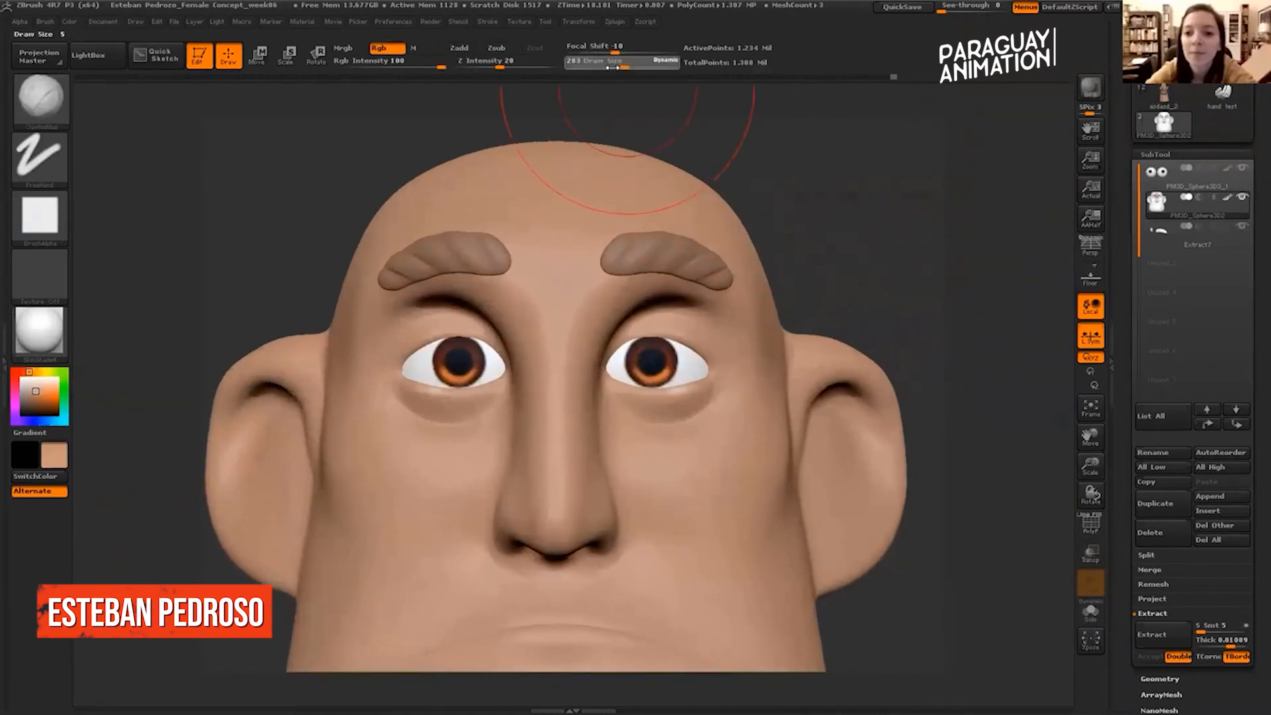
click(605, 64)
drag(464, 142, 486, 172)
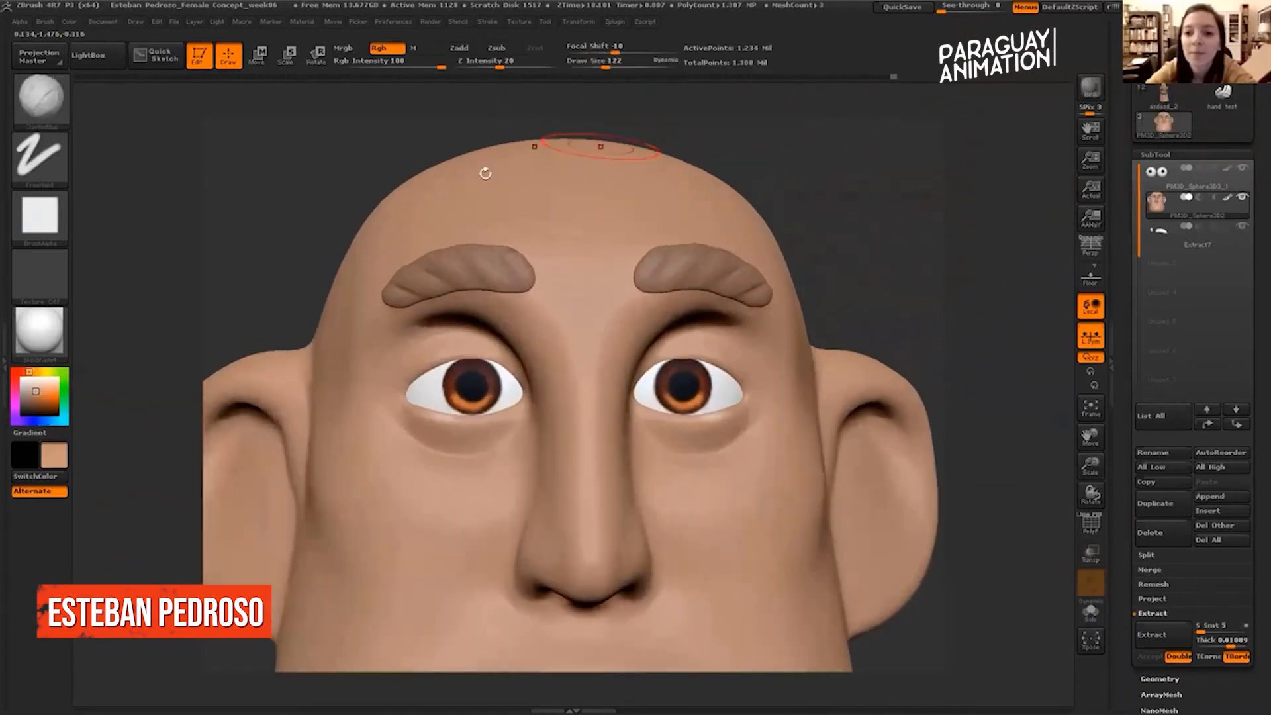
click(40, 97)
click(40, 157)
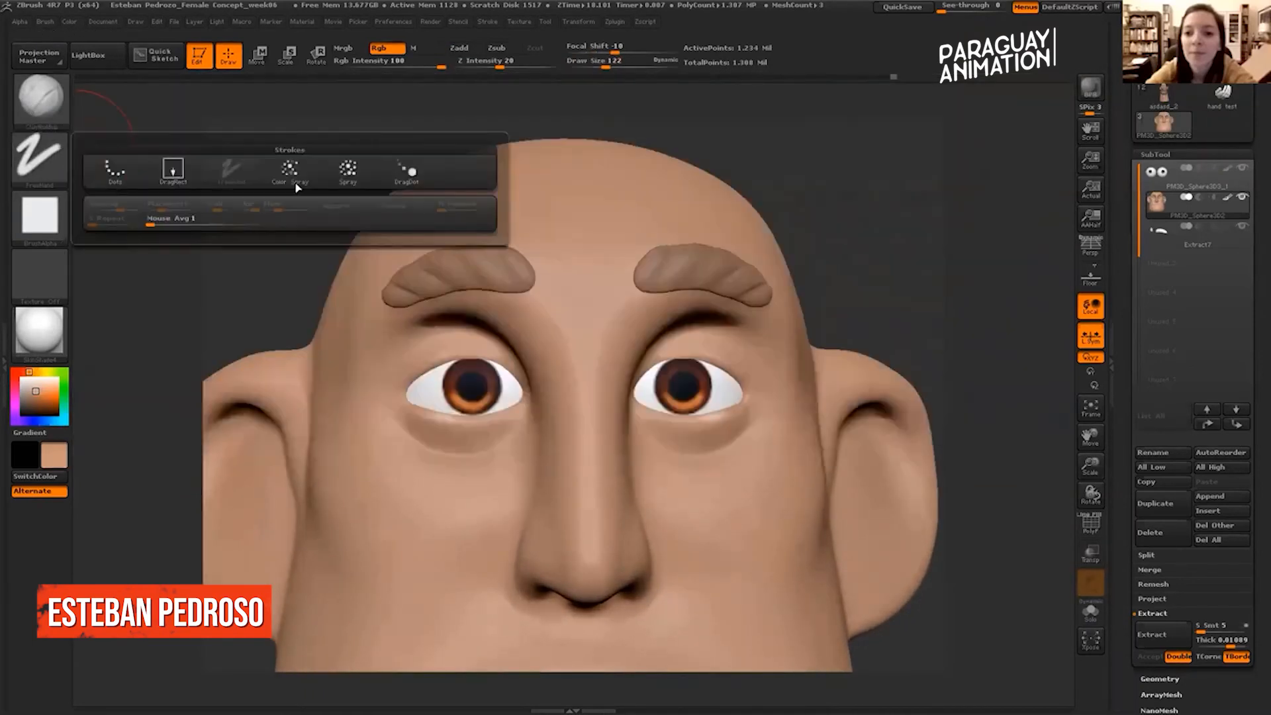
click(348, 170)
click(37, 227)
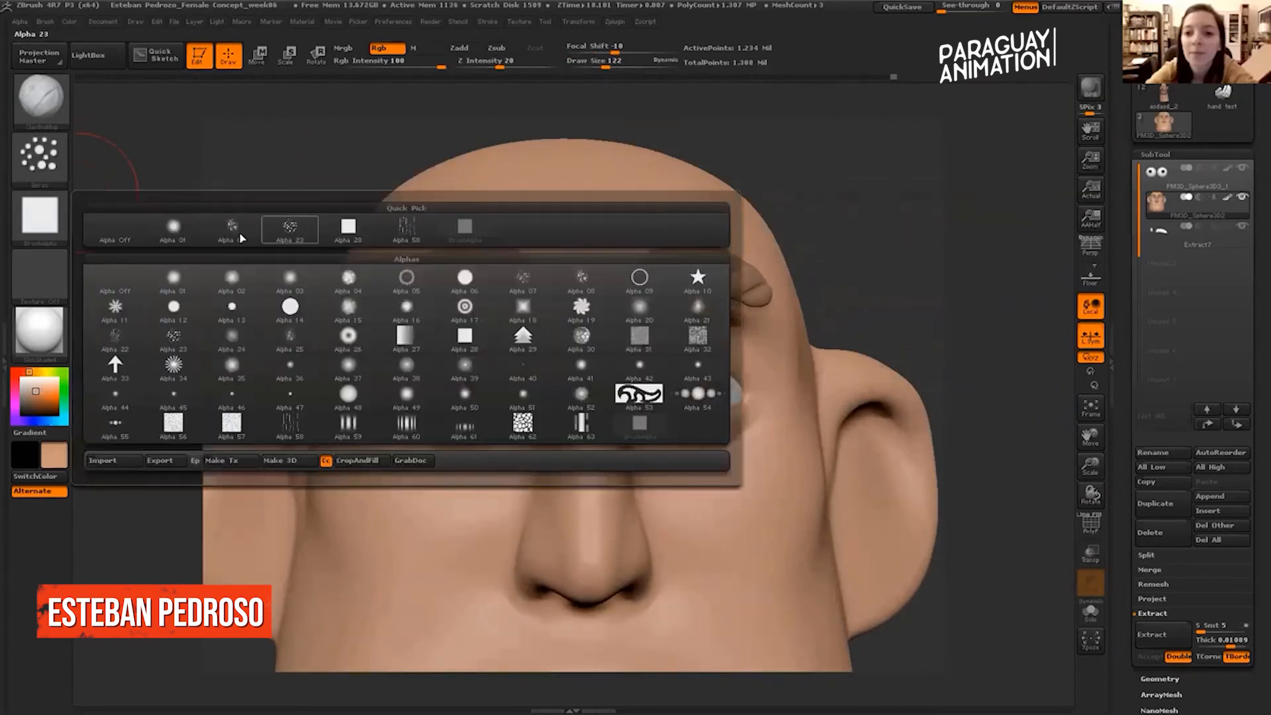
click(285, 226)
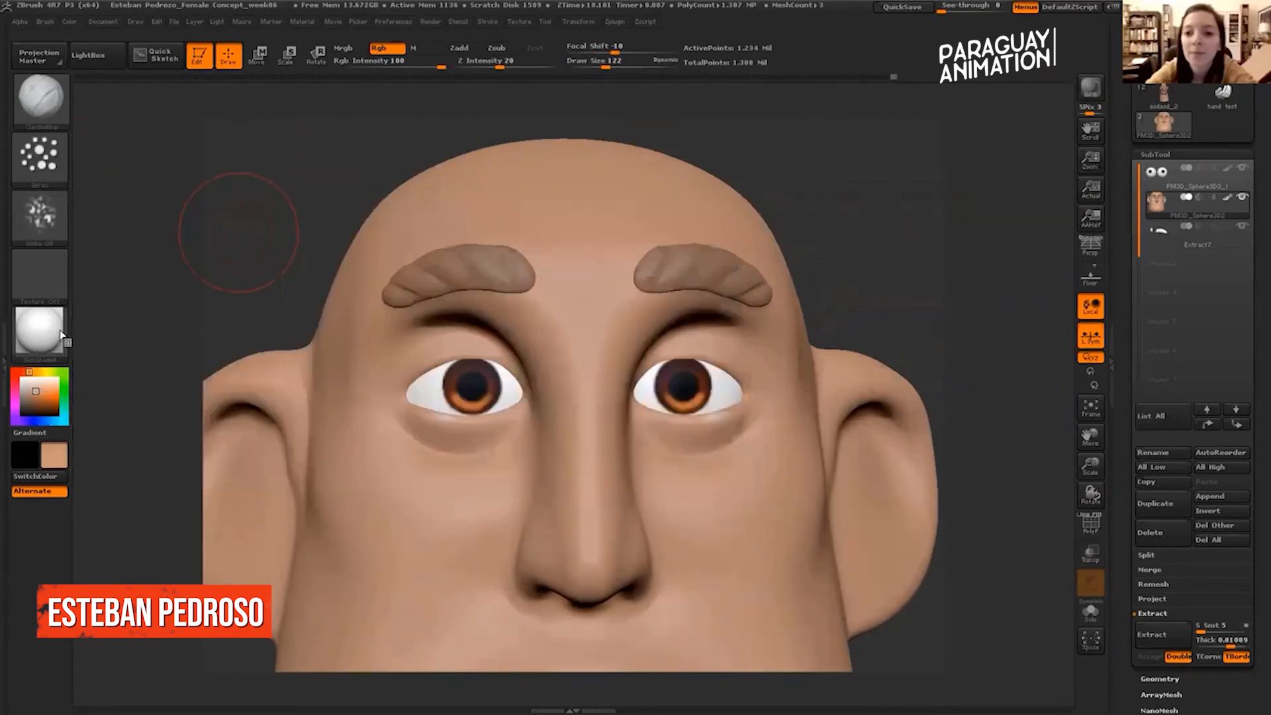
Pick a light yellow and spray it over the forehead between and above the eyebrows.
click(33, 399)
click(41, 421)
click(41, 372)
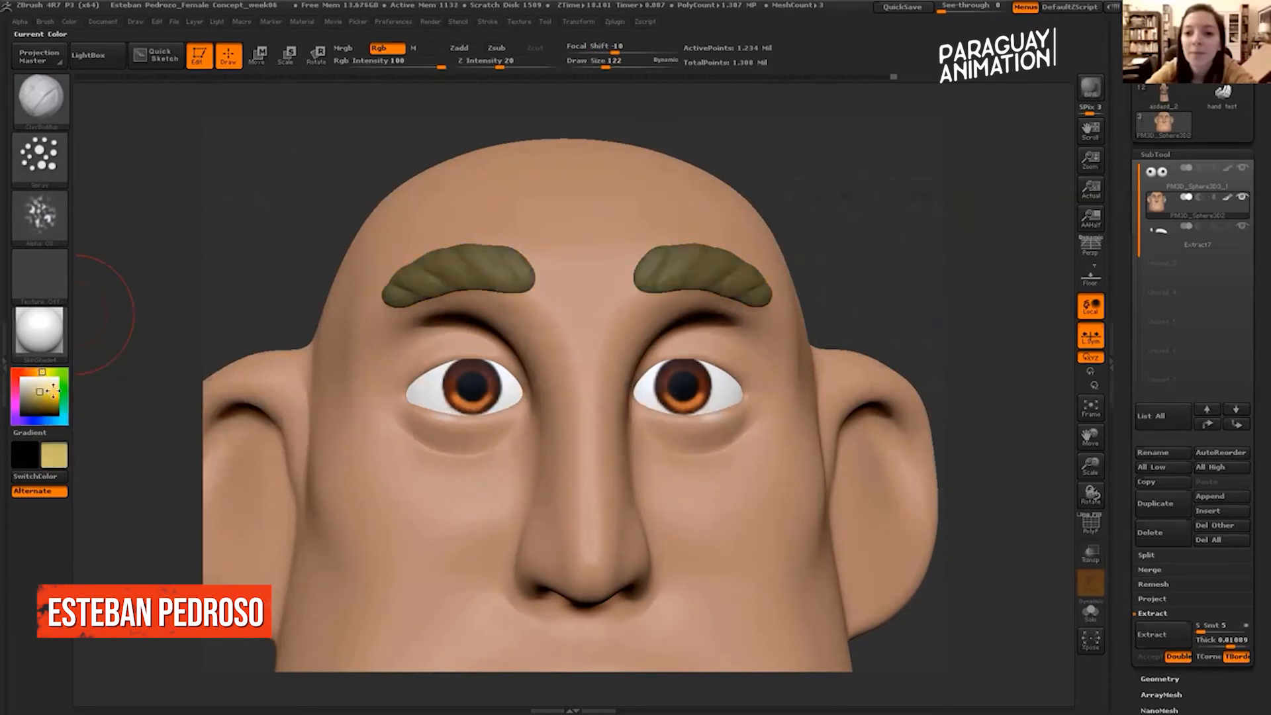
drag(53, 390, 47, 387)
drag(331, 165, 291, 152)
drag(865, 165, 836, 182)
mouse_move(499, 227)
mouse_down()
mouse_move(423, 217)
mouse_move(483, 255)
mouse_move(417, 241)
mouse_move(506, 312)
mouse_move(464, 212)
mouse_move(396, 226)
mouse_move(444, 243)
mouse_move(537, 245)
mouse_up()
drag(819, 182, 808, 109)
Lower the RGB intensity to 21, pick a bright orange-red, and spray it across the cheeks and nose.
drag(878, 176, 592, 174)
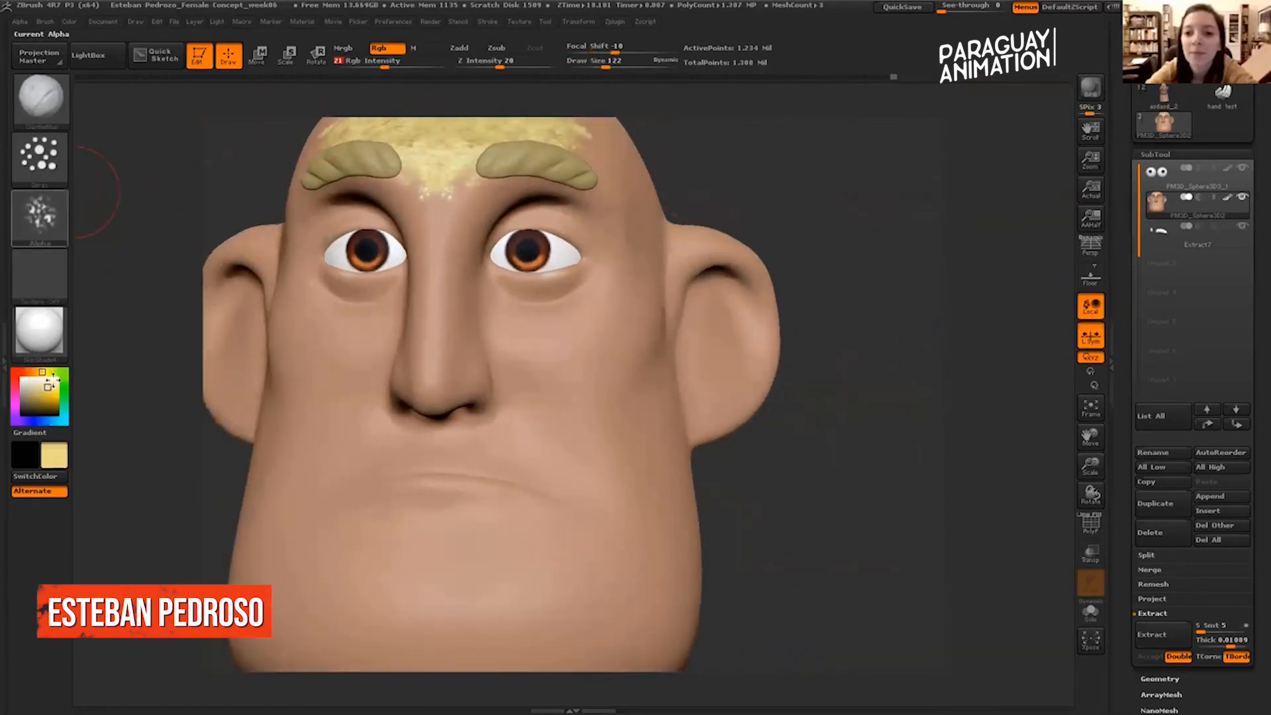
click(16, 375)
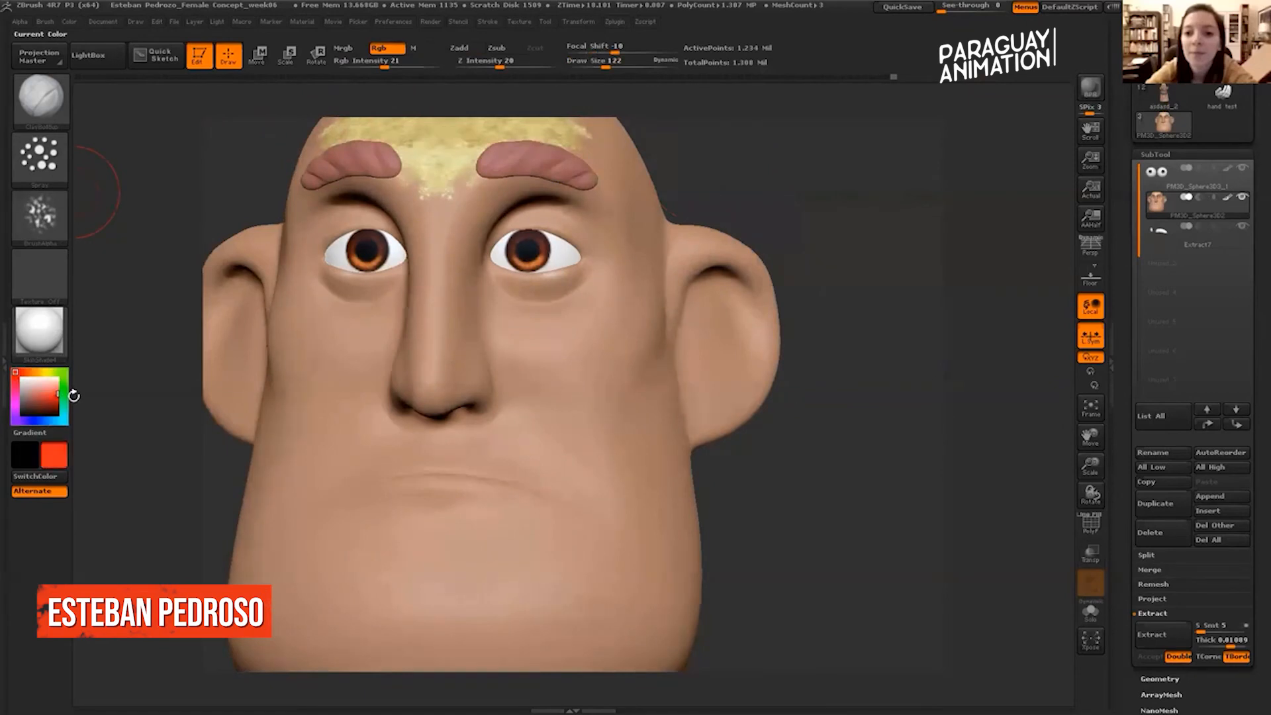
drag(74, 396, 75, 396)
mouse_move(877, 298)
alt+mouse_down()
mouse_move(924, 200)
mouse_move(894, 197)
mouse_move(918, 257)
alt+mouse_up()
mouse_move(548, 371)
mouse_down()
mouse_move(632, 324)
mouse_move(682, 233)
mouse_up()
mouse_move(535, 340)
mouse_down()
mouse_move(477, 329)
mouse_move(537, 354)
mouse_up()
drag(890, 187, 1013, 161)
drag(382, 359, 434, 377)
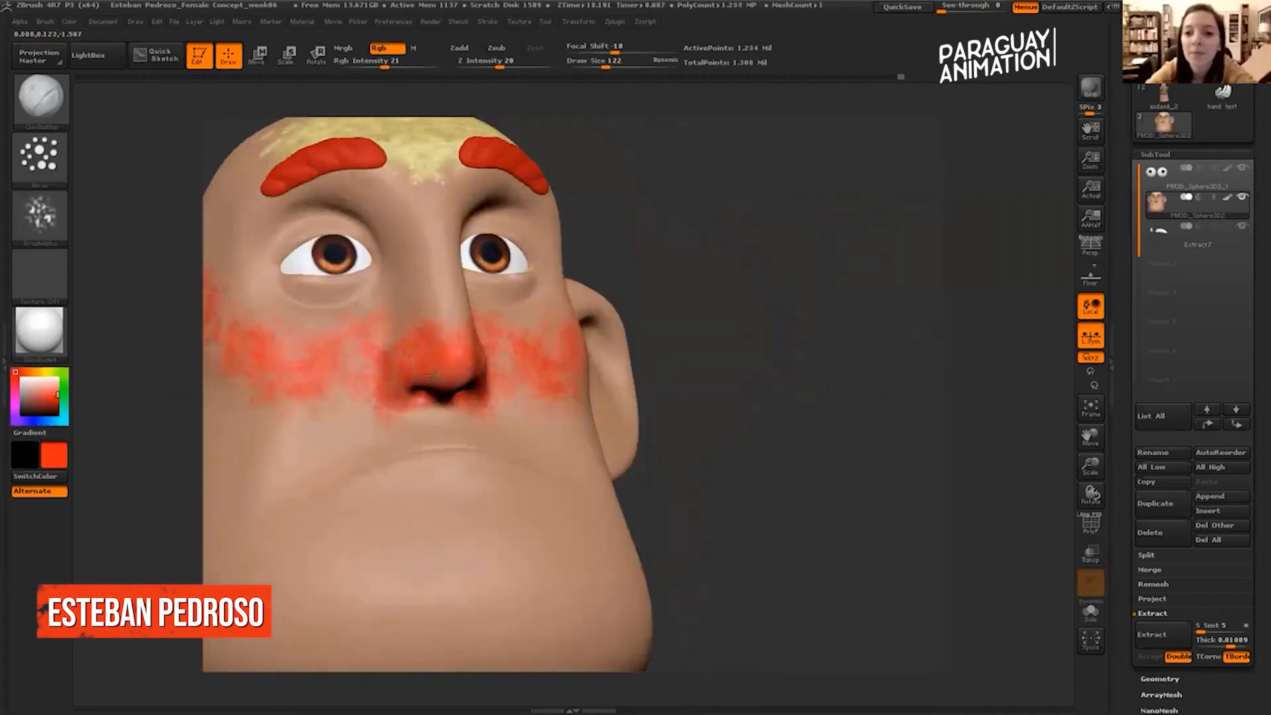
Pick a saturated blue and spray it over both upper eyelids beneath the eyebrows.
mouse_move(762, 322)
mouse_down()
mouse_move(596, 335)
mouse_move(713, 332)
mouse_up()
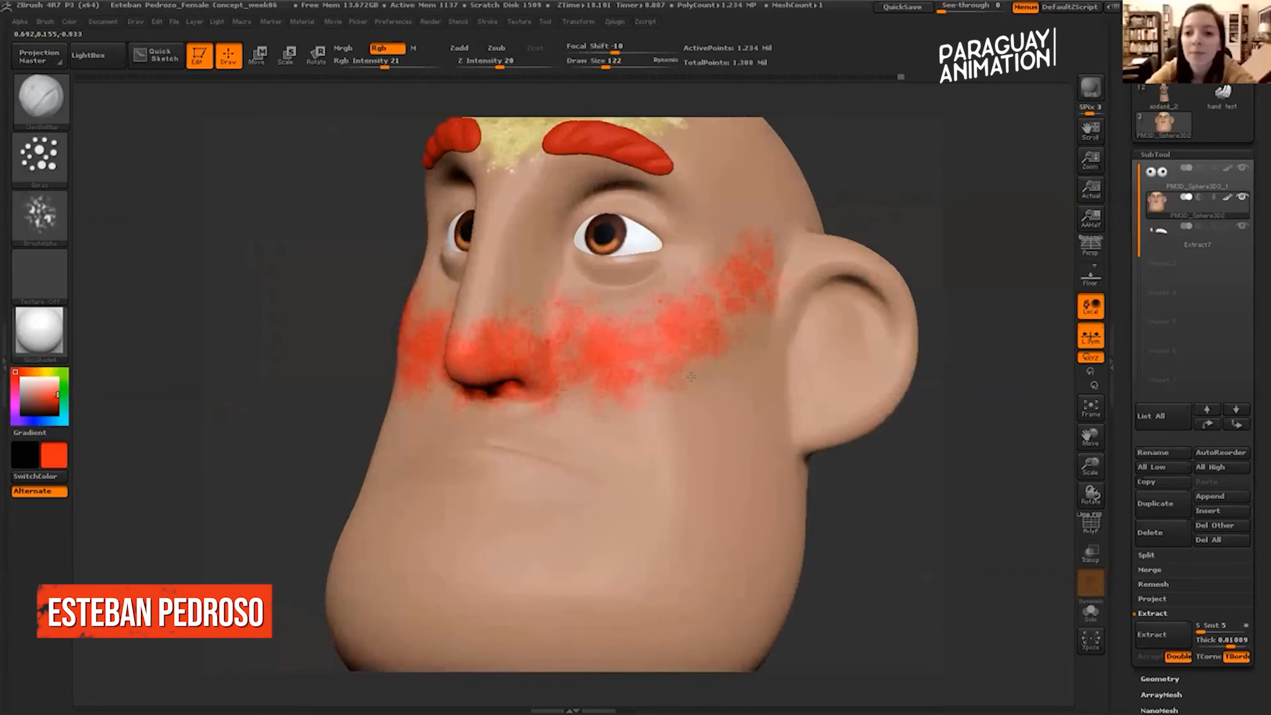
drag(950, 183, 75, 258)
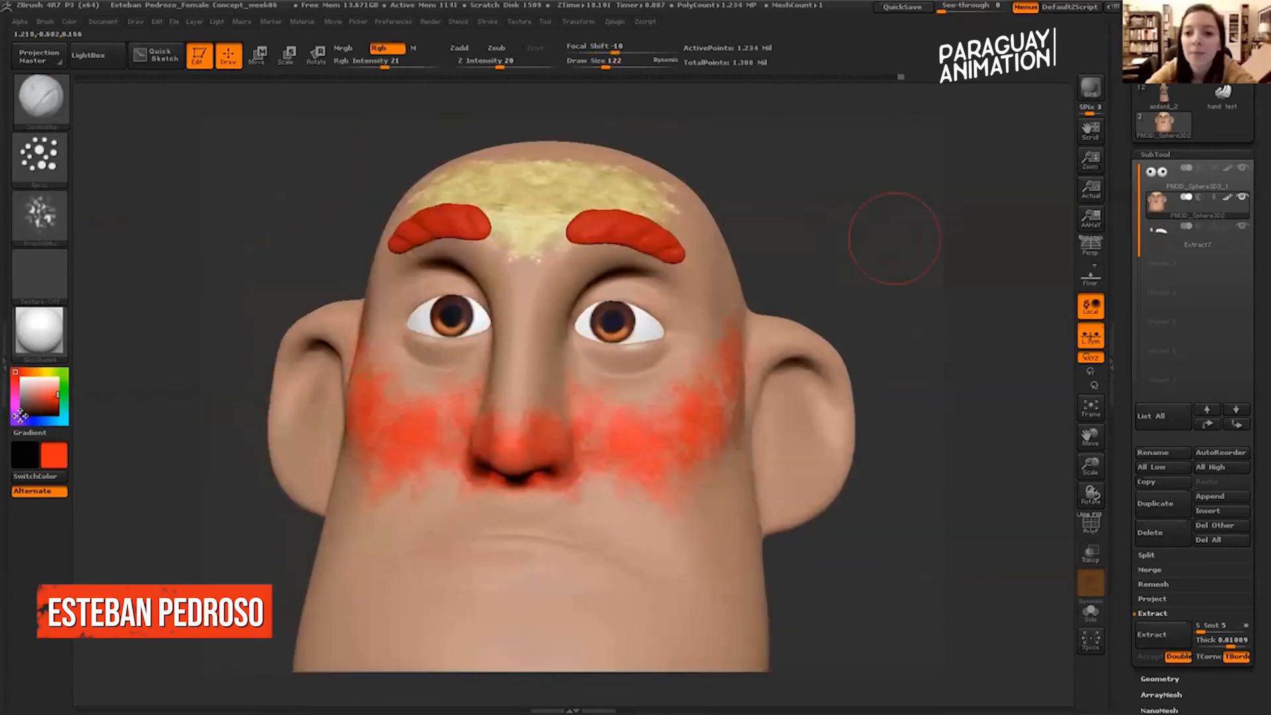
click(27, 421)
drag(927, 371, 761, 325)
mouse_move(690, 275)
mouse_down()
mouse_move(616, 288)
mouse_move(686, 321)
mouse_up()
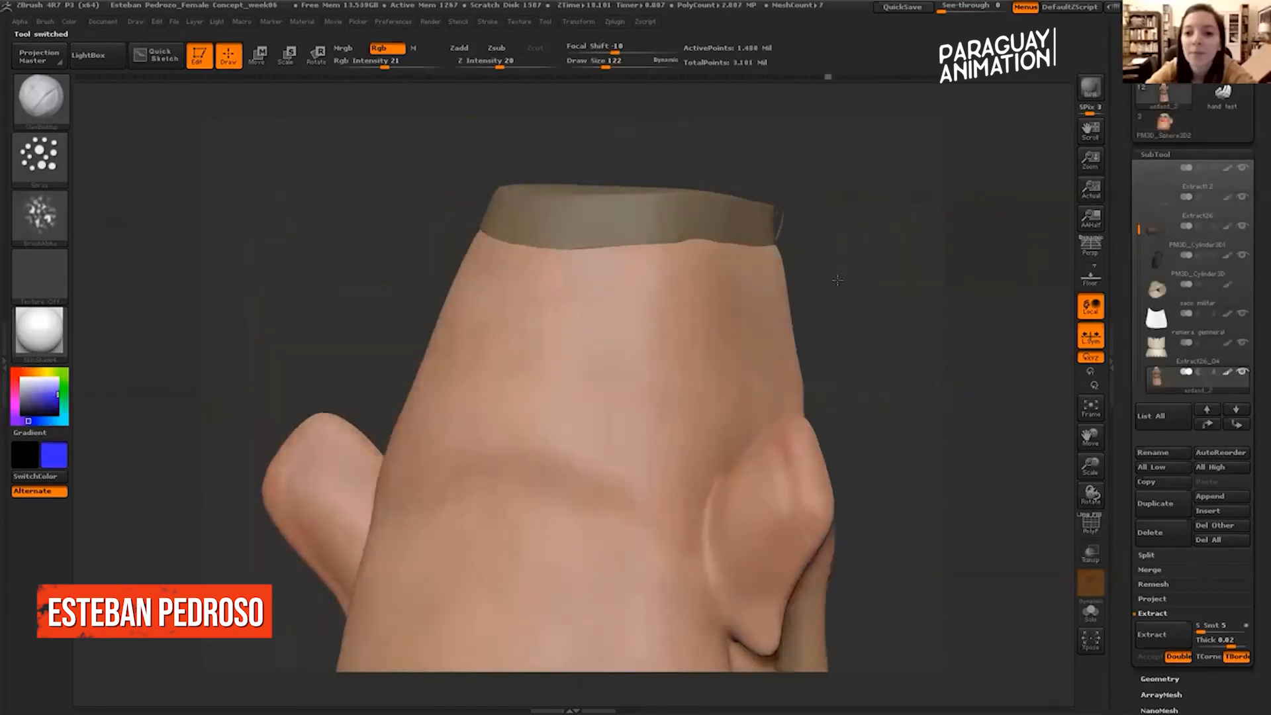
drag(838, 280, 970, 178)
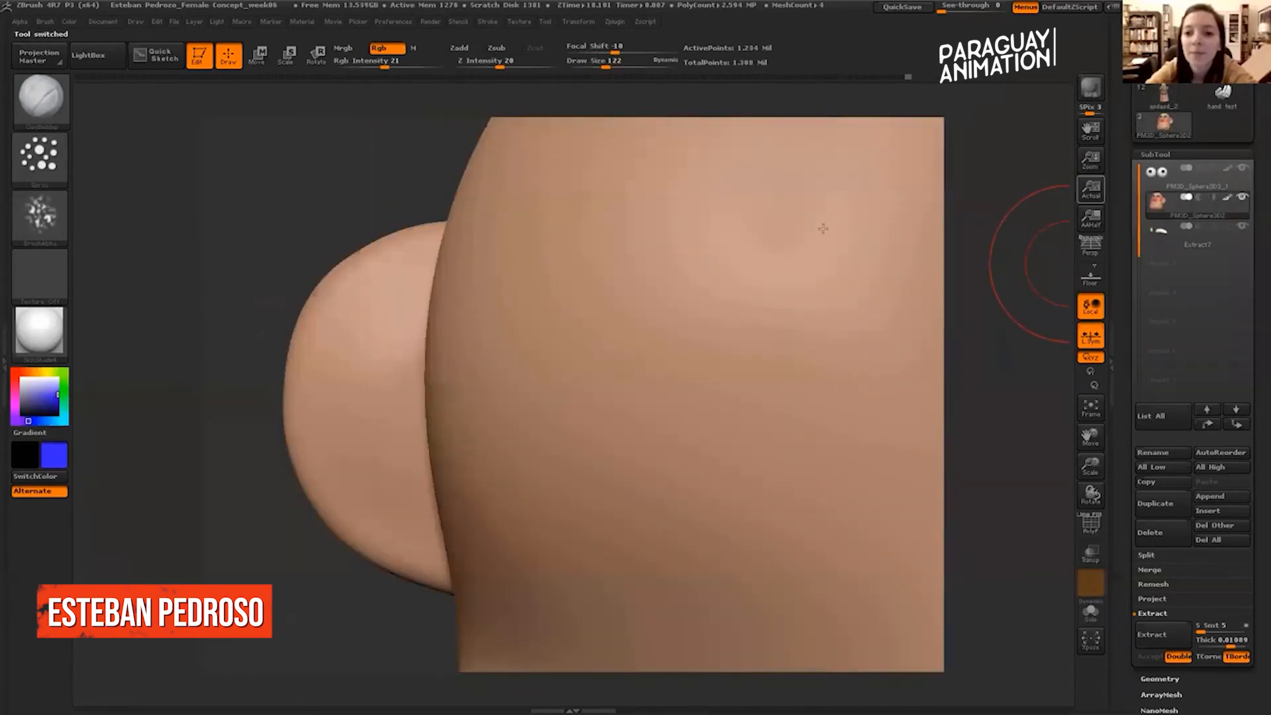
drag(583, 463, 692, 308)
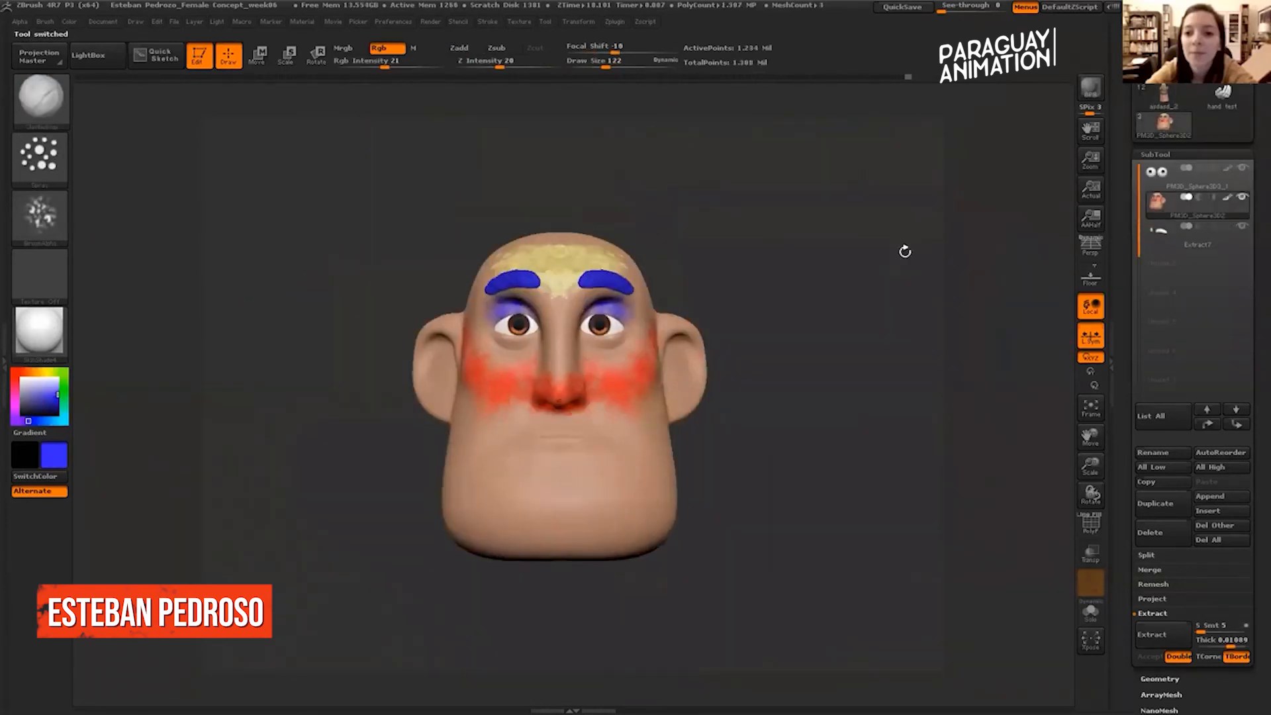
alt+drag(902, 250, 688, 396)
key(ctrl+z)
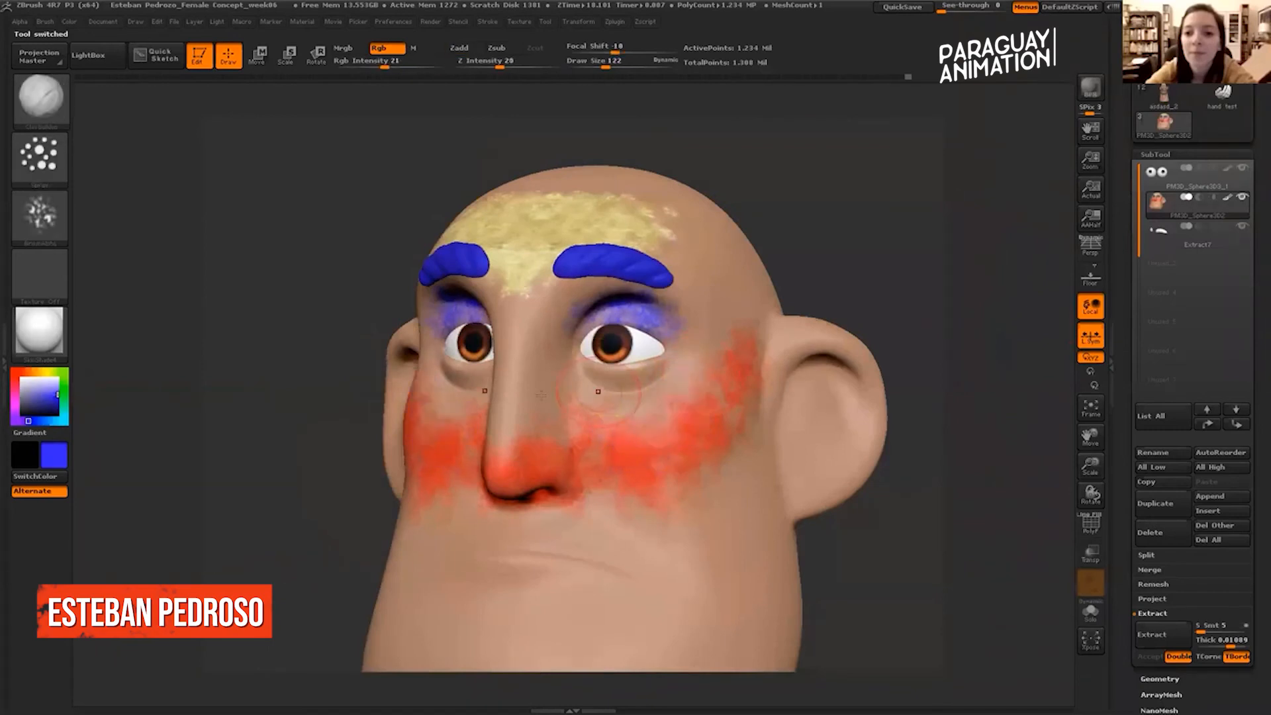
drag(275, 206, 76, 275)
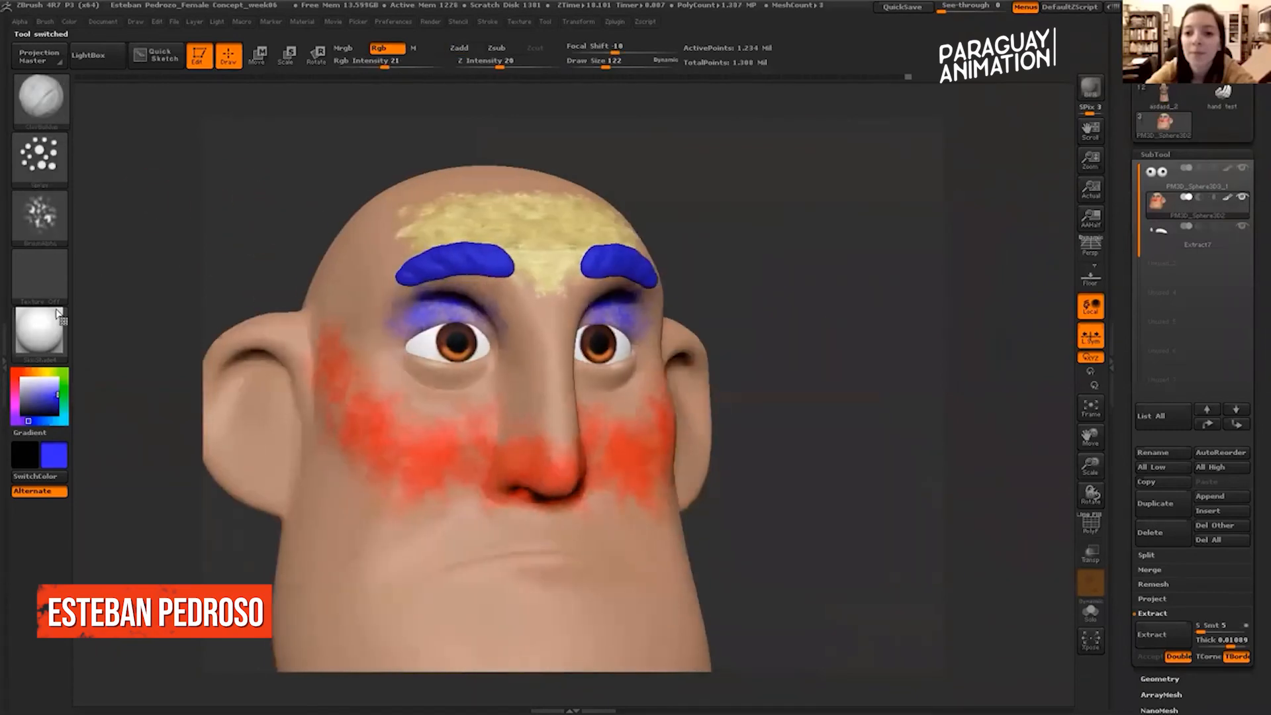
Pick a softer orange-red and spray it up the bridge of the nose.
mouse_move(460, 421)
mouse_down()
mouse_move(450, 450)
mouse_move(505, 361)
mouse_up()
key(b)
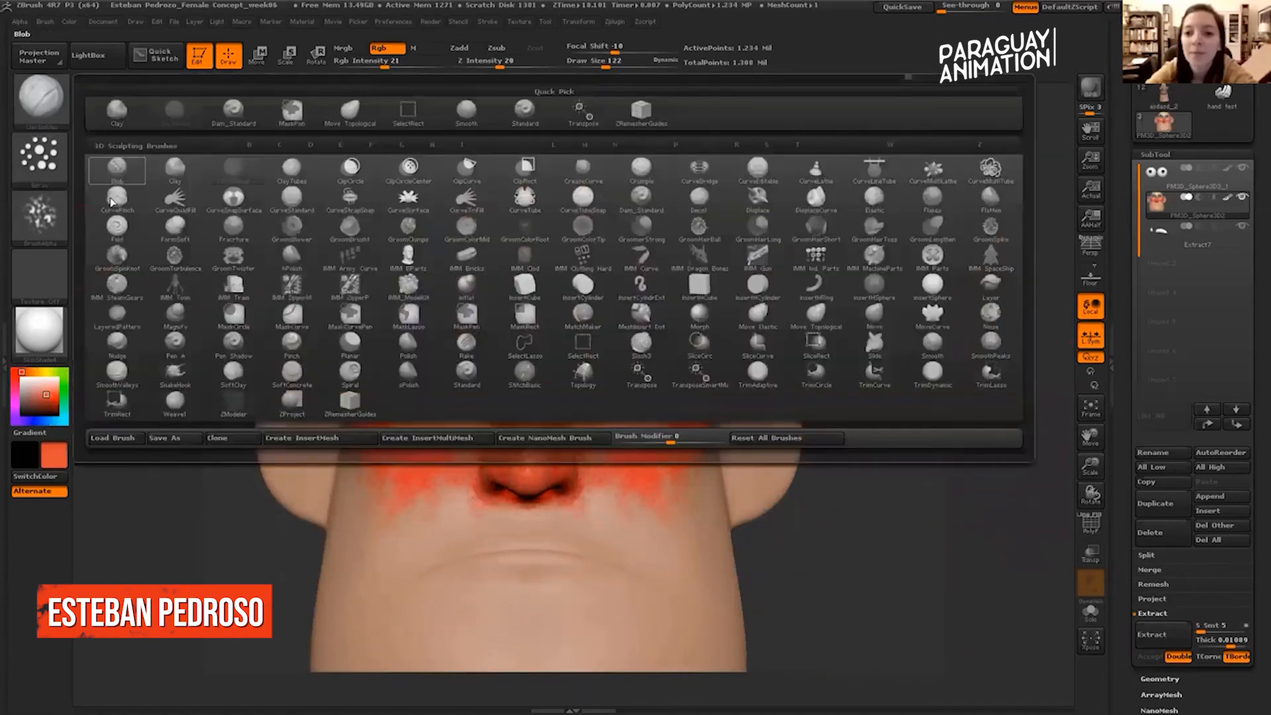
click(50, 118)
Sample the skin tone from the face, set the draw size to 238, and spray it over the yellow forehead zone.
mouse_move(40, 393)
mouse_down()
mouse_move(267, 444)
mouse_move(670, 588)
mouse_up()
drag(887, 219, 841, 166)
drag(608, 63, 623, 62)
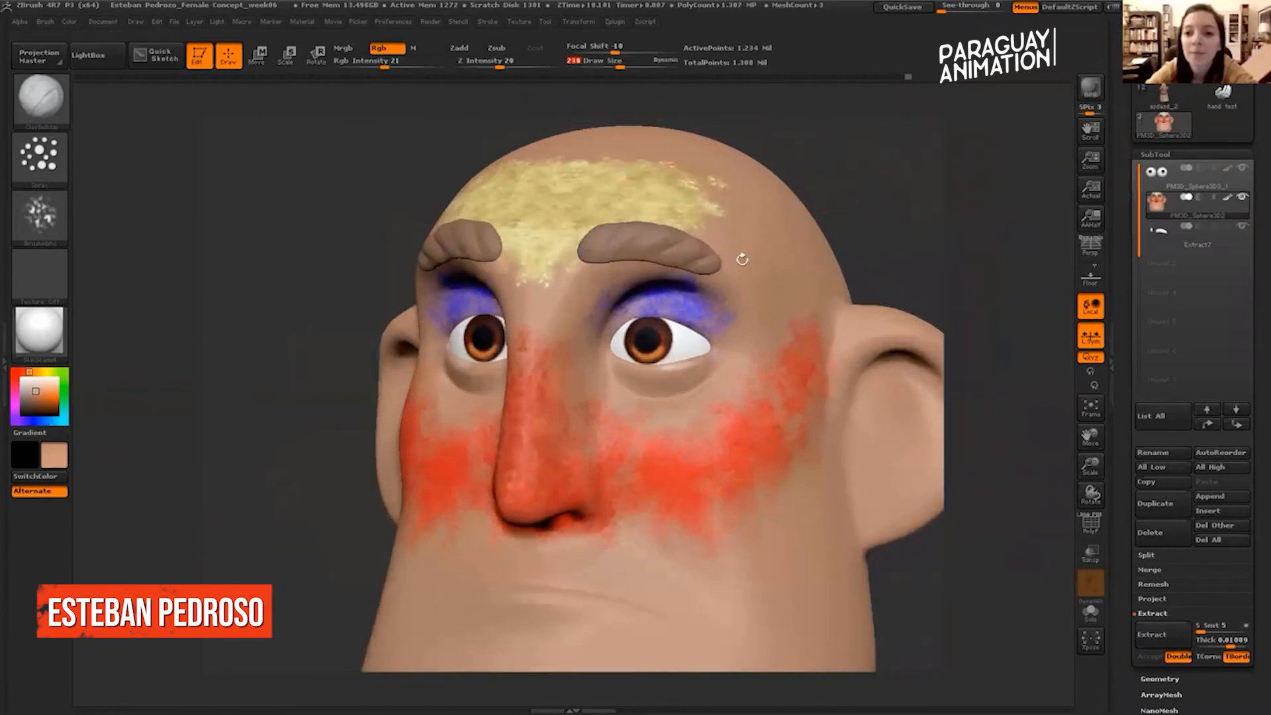
drag(874, 245, 940, 249)
mouse_move(507, 308)
mouse_down()
mouse_move(516, 351)
mouse_move(506, 255)
mouse_move(473, 193)
mouse_move(523, 192)
mouse_up()
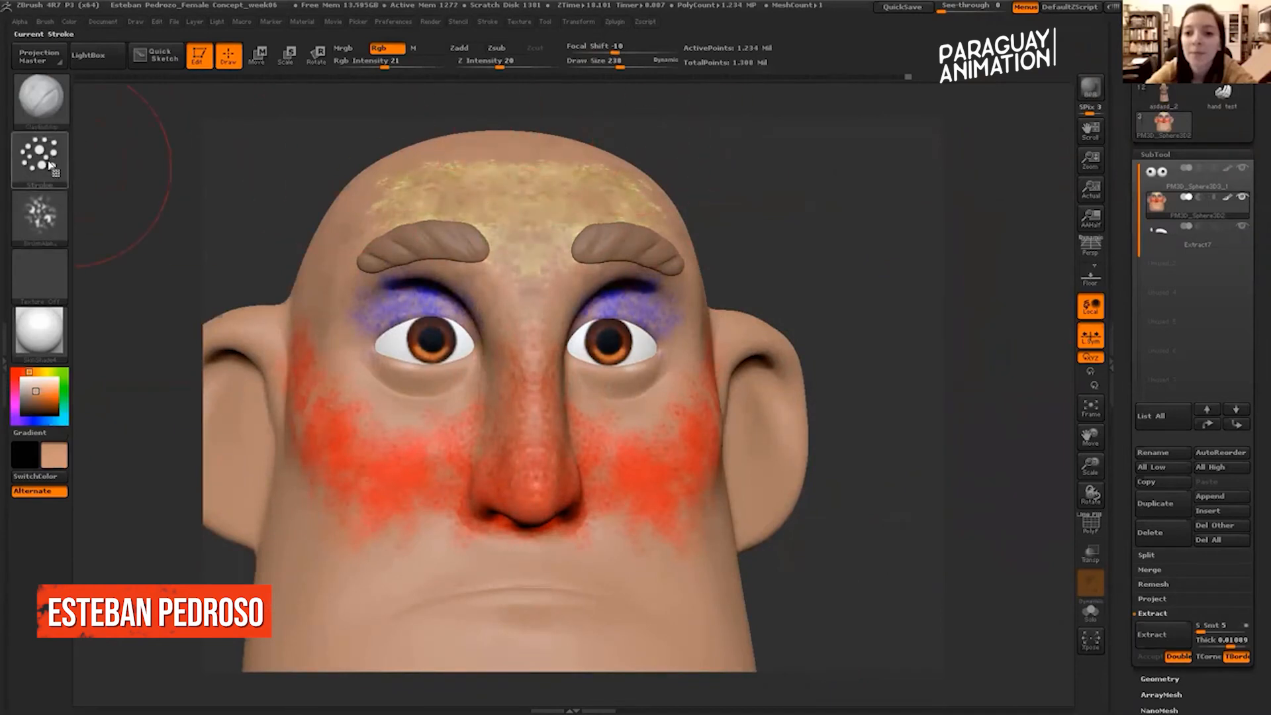
drag(762, 156, 573, 169)
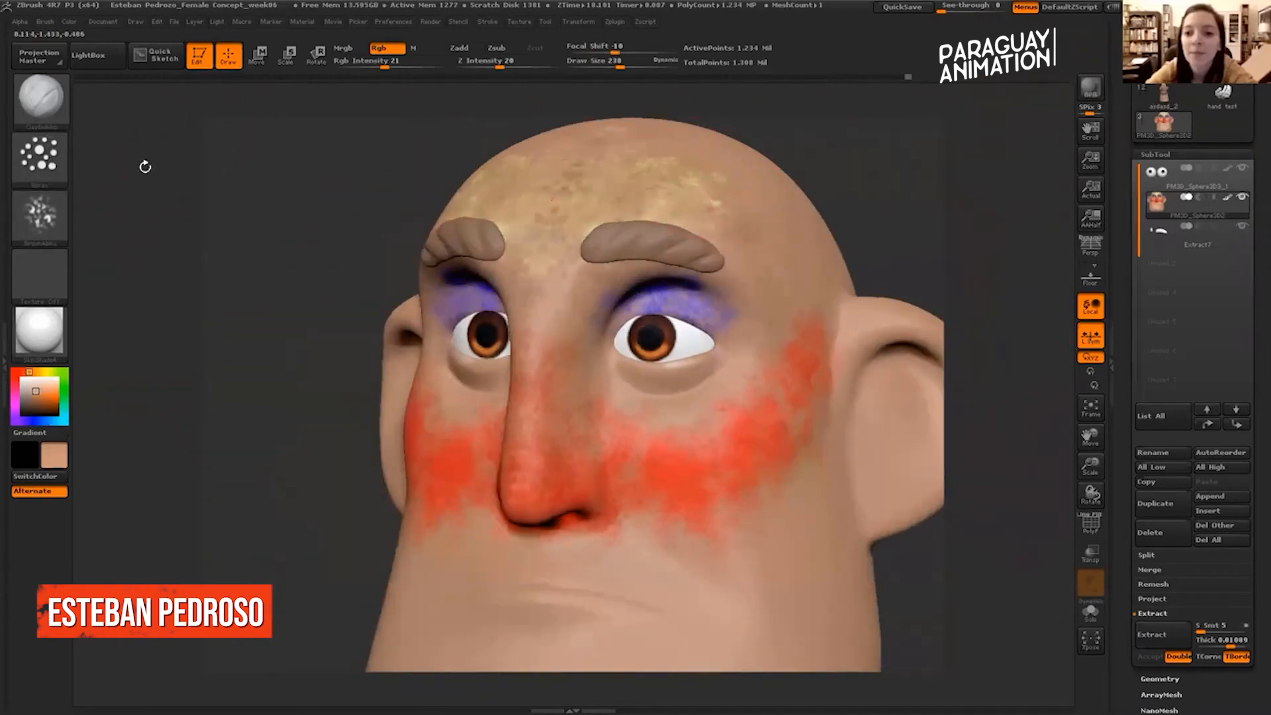
click(40, 155)
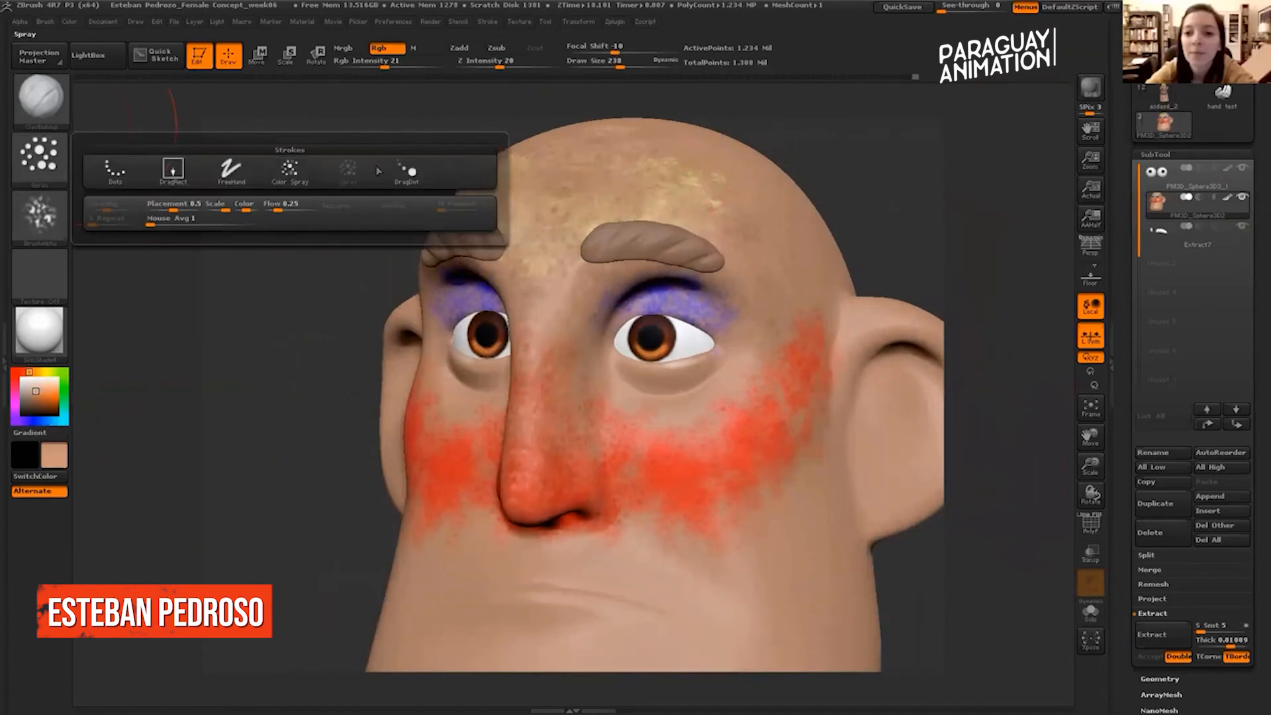
Spray the skin tone over the cheeks, nose, temples and eyelids to break up the red and blue zones.
drag(916, 191, 804, 199)
mouse_move(730, 159)
mouse_down()
mouse_move(639, 189)
mouse_move(563, 192)
mouse_move(514, 268)
mouse_move(714, 368)
mouse_move(503, 463)
mouse_move(748, 408)
mouse_move(800, 275)
mouse_up()
mouse_move(686, 476)
mouse_down()
mouse_move(519, 549)
mouse_move(566, 521)
mouse_up()
drag(416, 480, 636, 464)
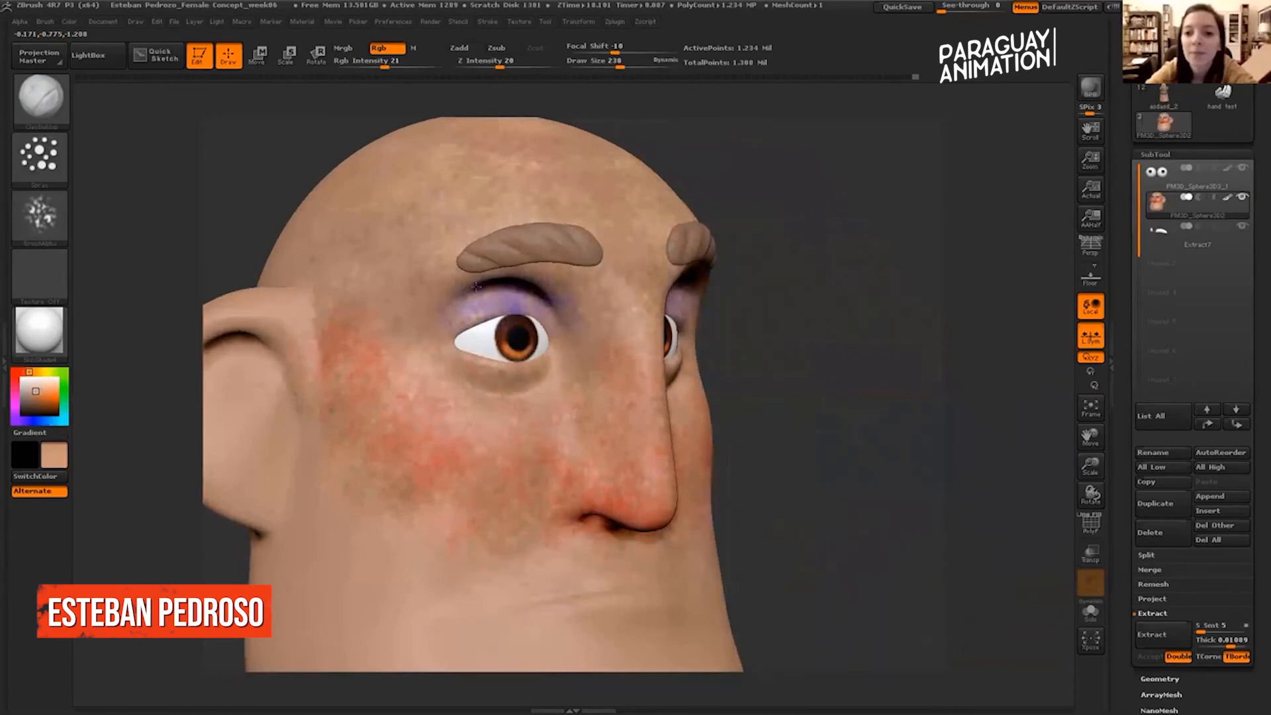
drag(356, 437, 376, 364)
Set the draw size to 131, pick a muted violet-blue (126, 121, 199), and spray it around and under the eyes.
mouse_move(826, 168)
alt+mouse_down()
mouse_move(811, 192)
mouse_move(821, 189)
alt+mouse_up()
click(607, 65)
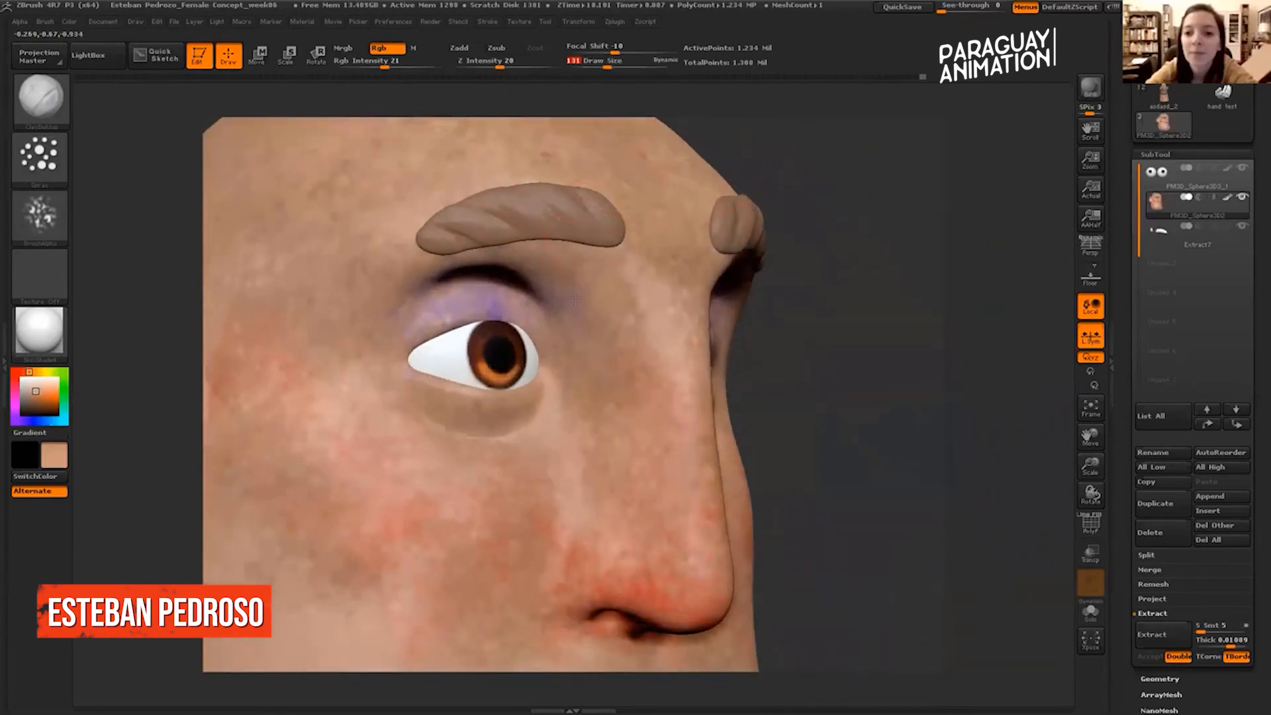
drag(983, 213, 32, 417)
click(31, 418)
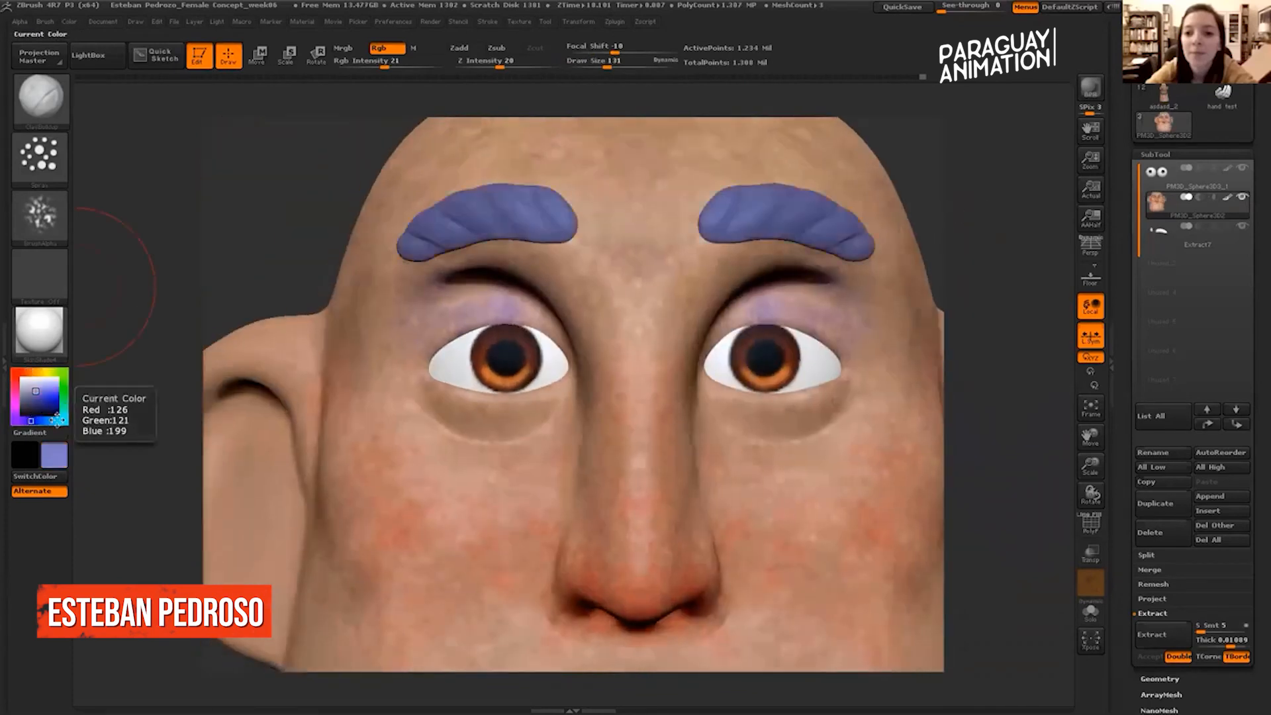
drag(555, 405, 467, 424)
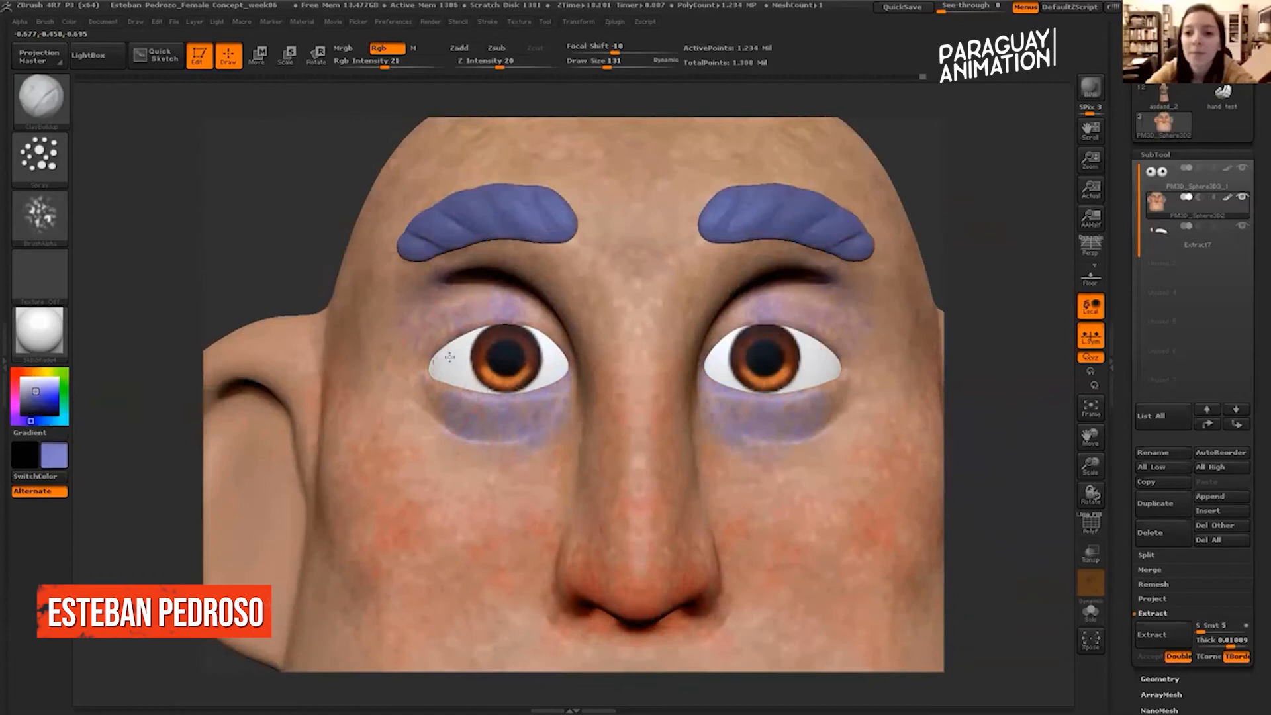
drag(299, 203, 523, 311)
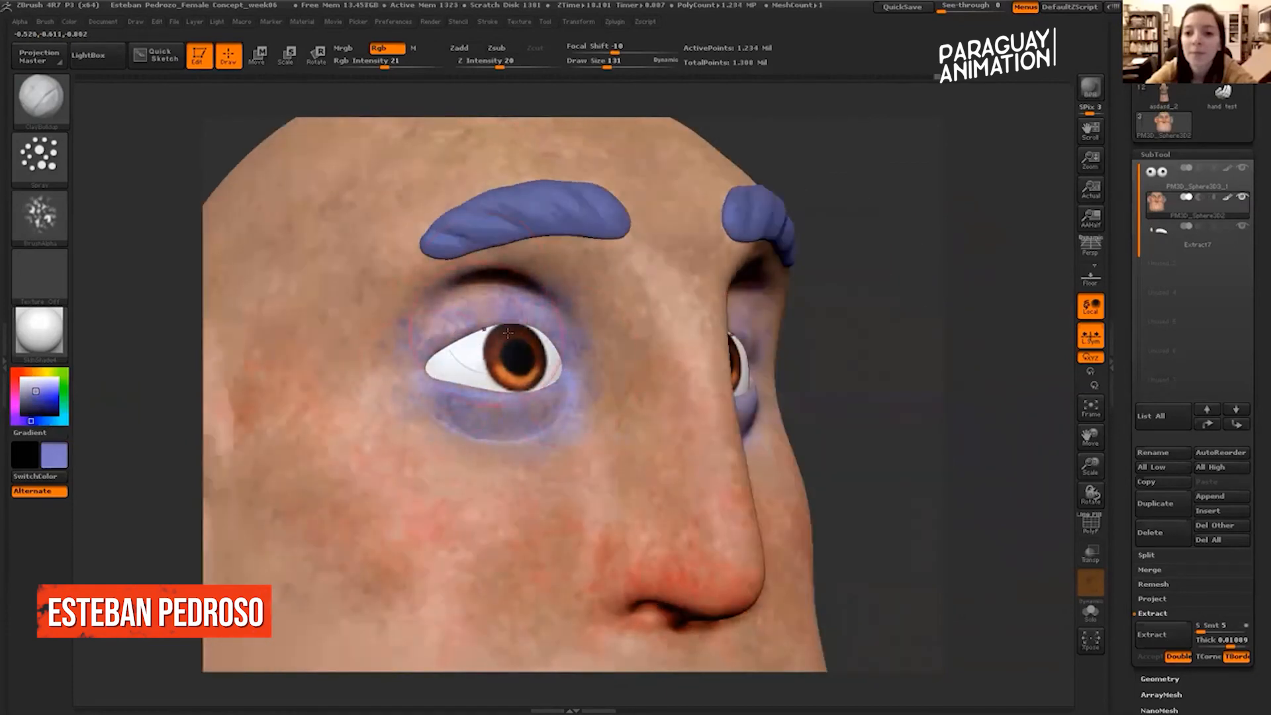
drag(951, 171, 89, 222)
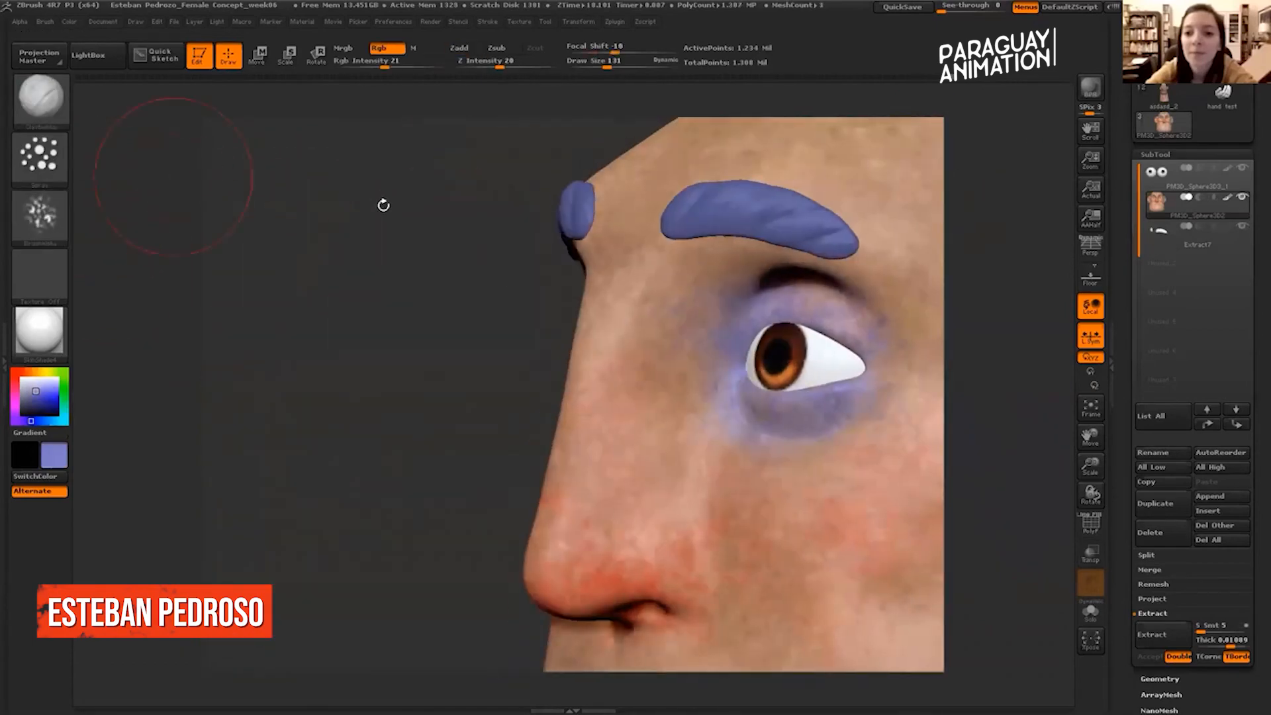
Sample the skin tone from the forehead and spray it lightly over the blue around the eyes.
drag(410, 278, 245, 262)
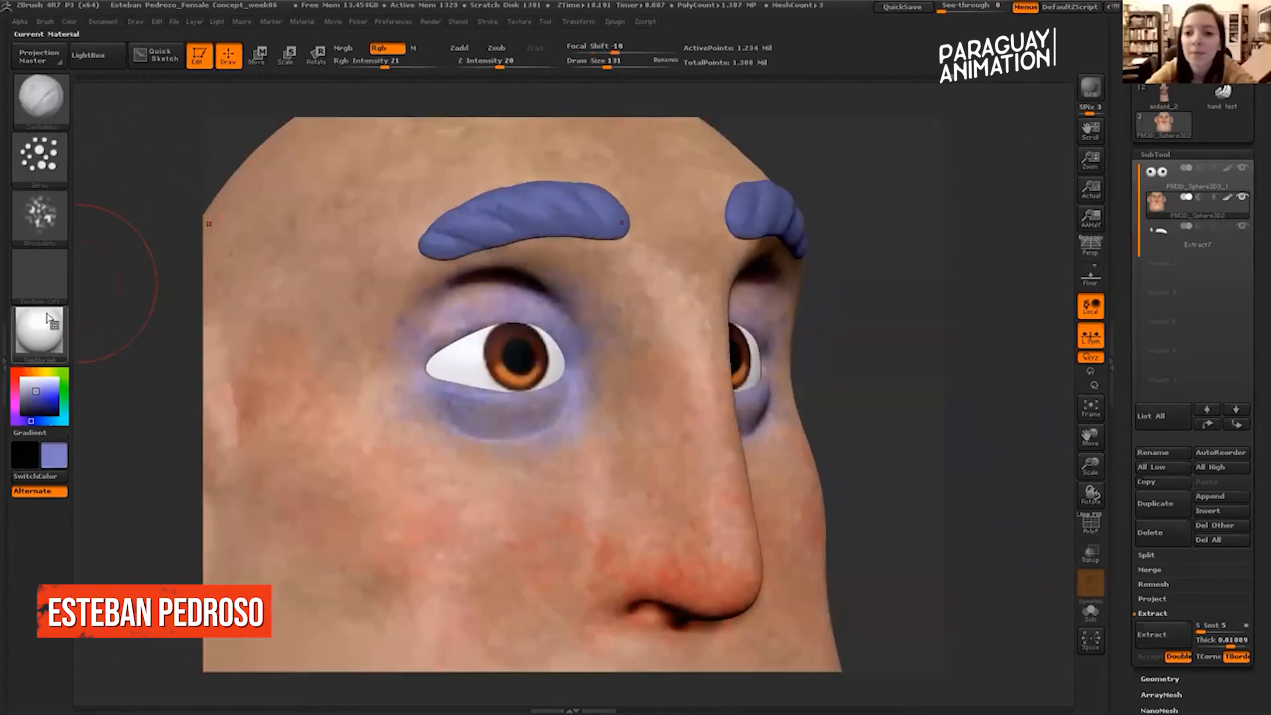
drag(41, 390, 253, 169)
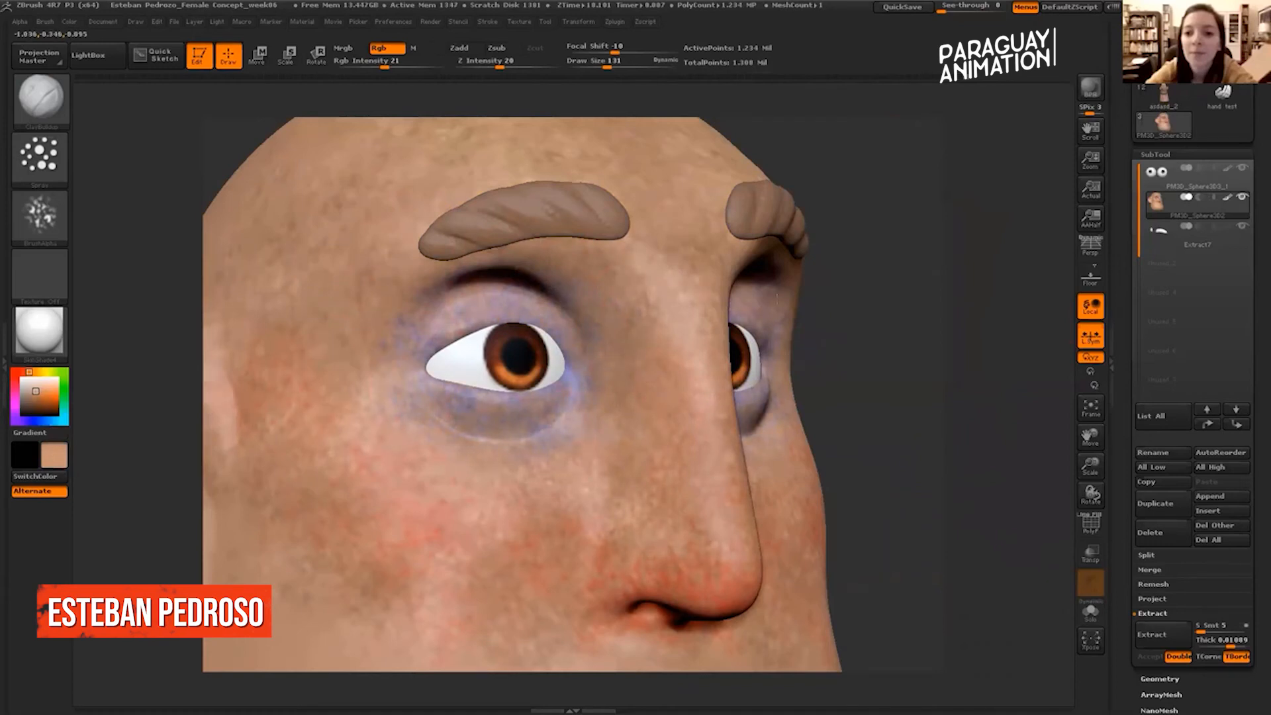
drag(845, 201, 914, 198)
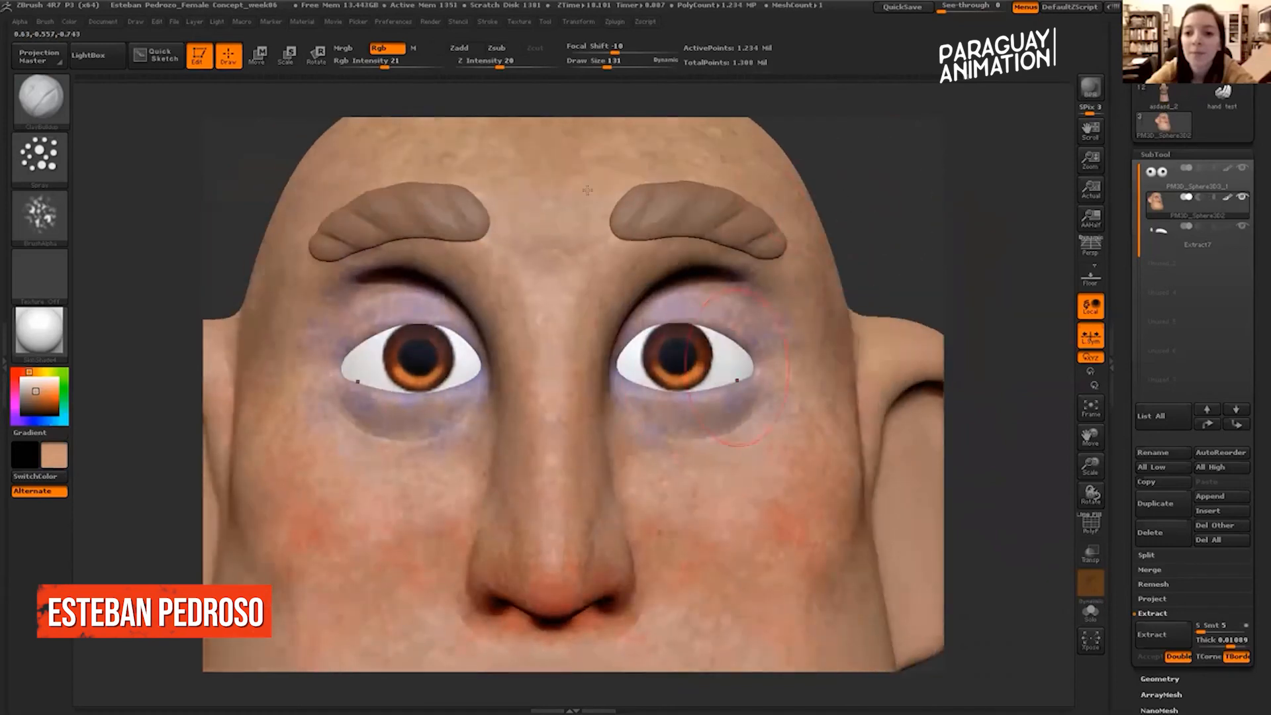
Set the Smooth brush to Rgb only with Zadd off, and blend the speckled colours across the face.
key(shift)
click(384, 48)
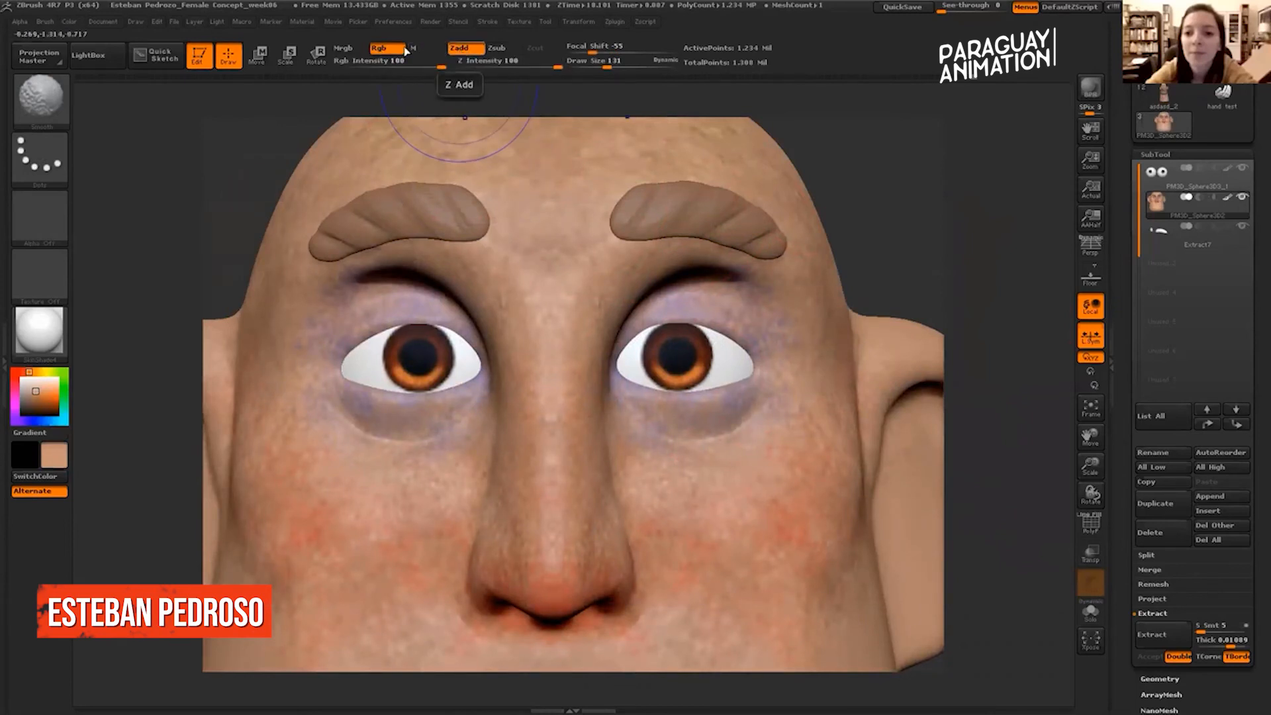
click(458, 50)
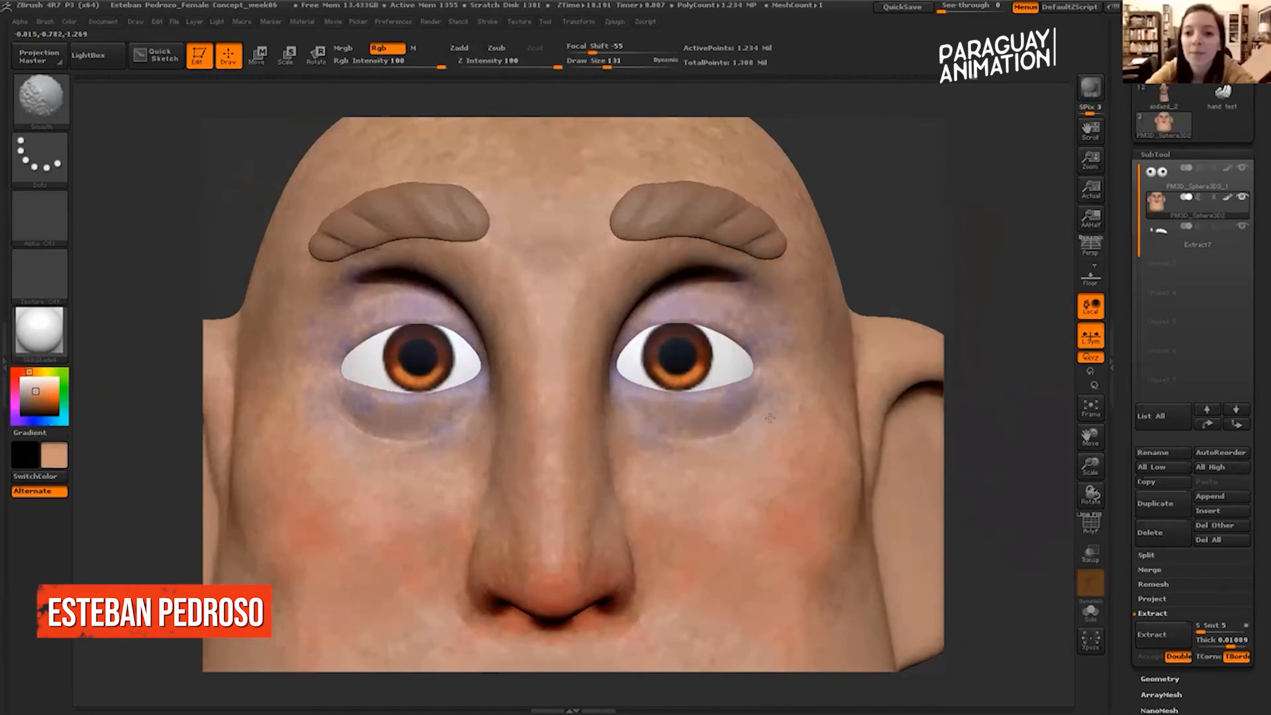
drag(987, 197, 514, 212)
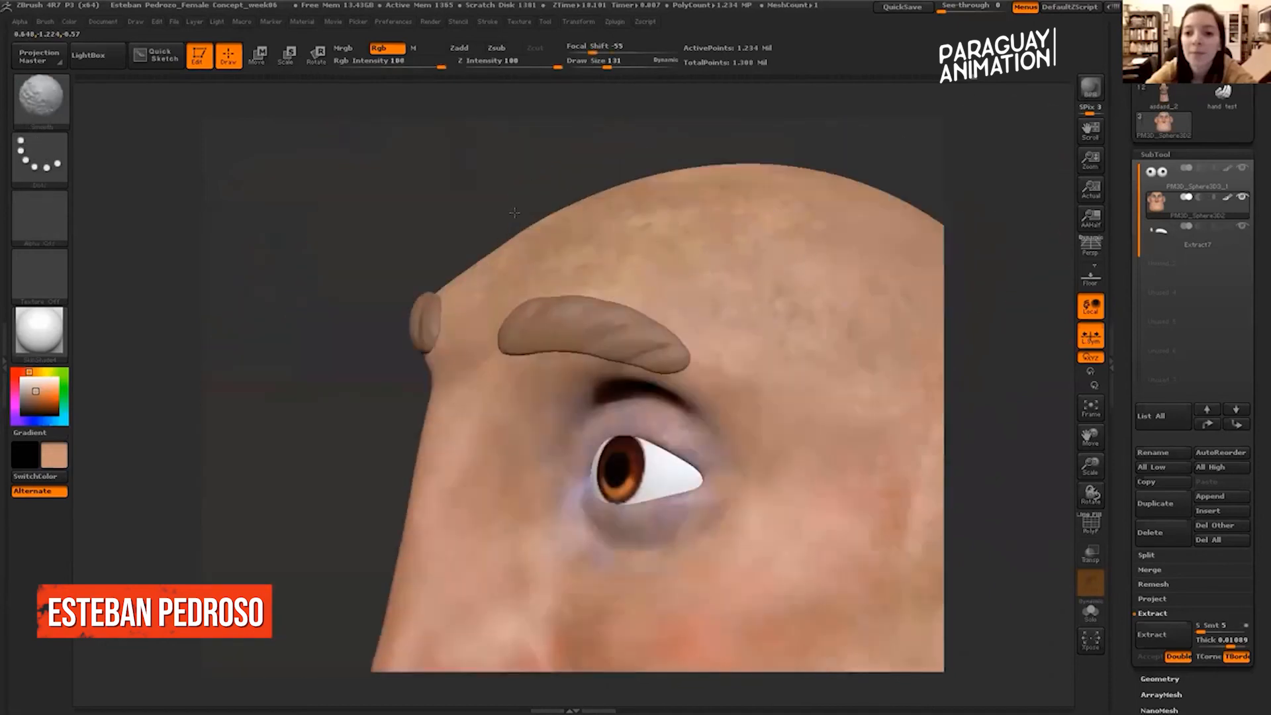
drag(1039, 391, 317, 398)
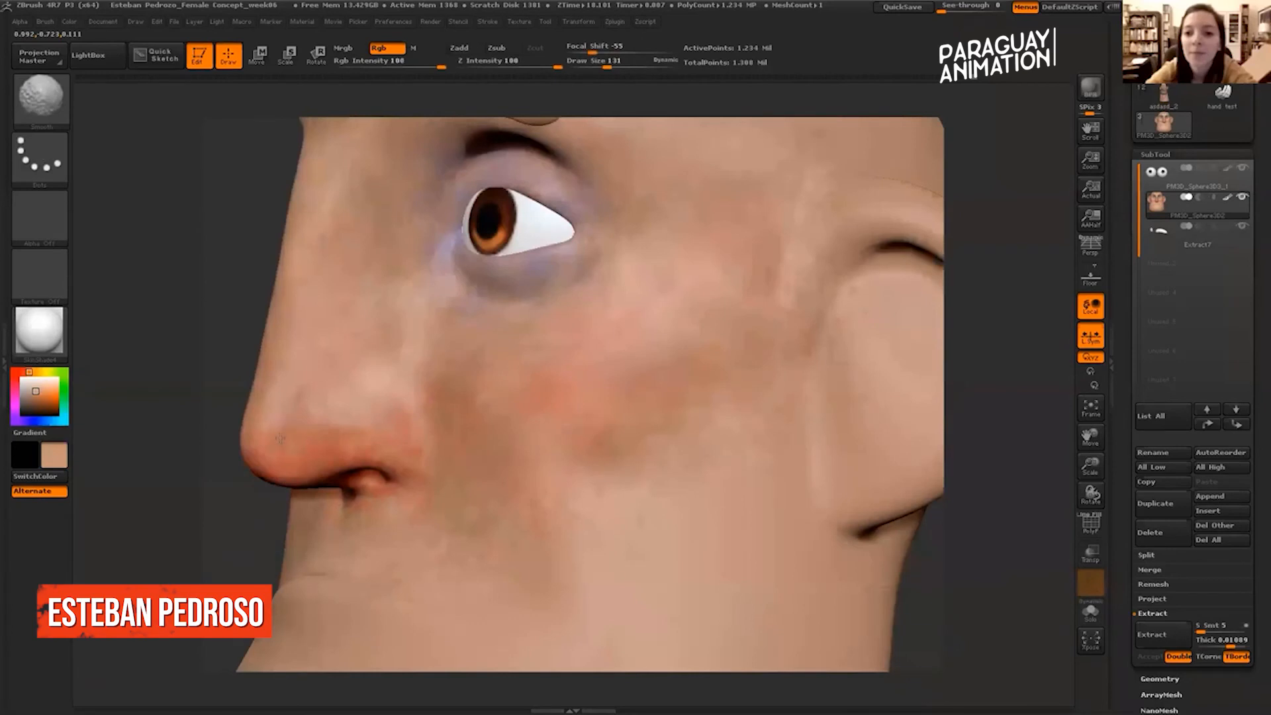
Smooth the cheek colours and cover the red on the nose with skin tone, blending it in.
drag(226, 305, 828, 288)
key(shift)
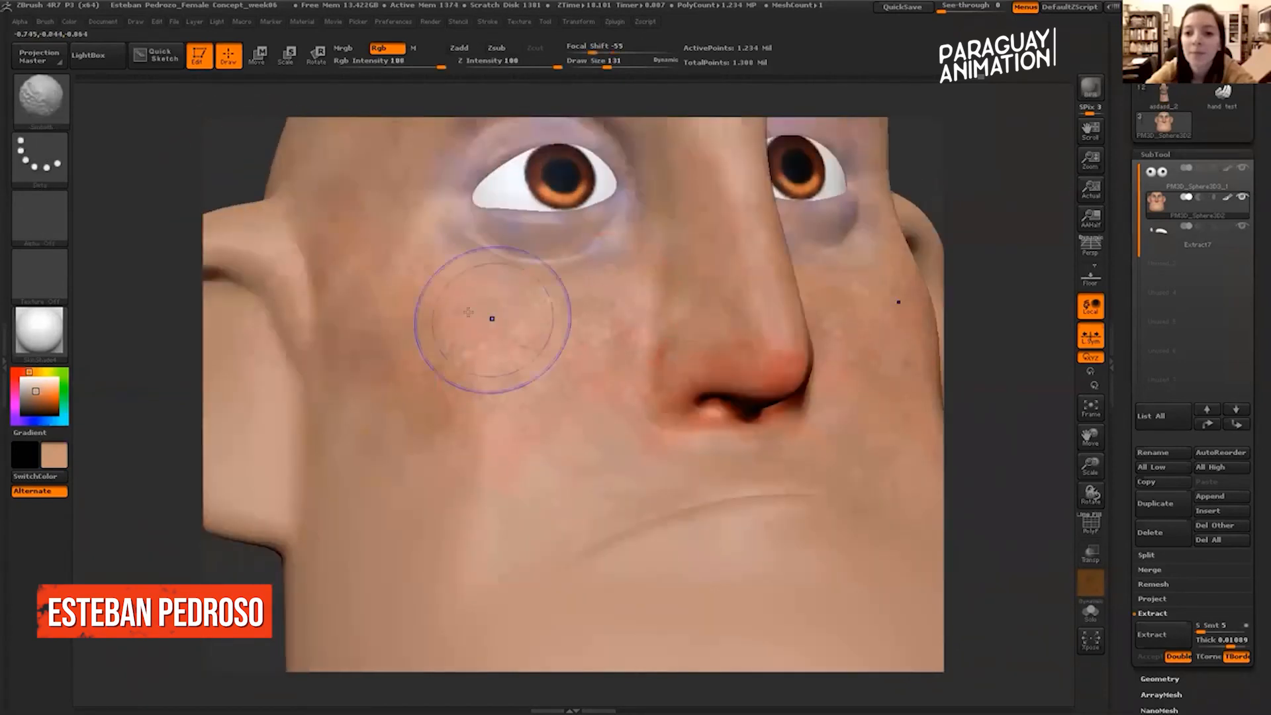
mouse_move(610, 354)
shift+mouse_down()
mouse_move(490, 393)
mouse_move(549, 434)
shift+mouse_up()
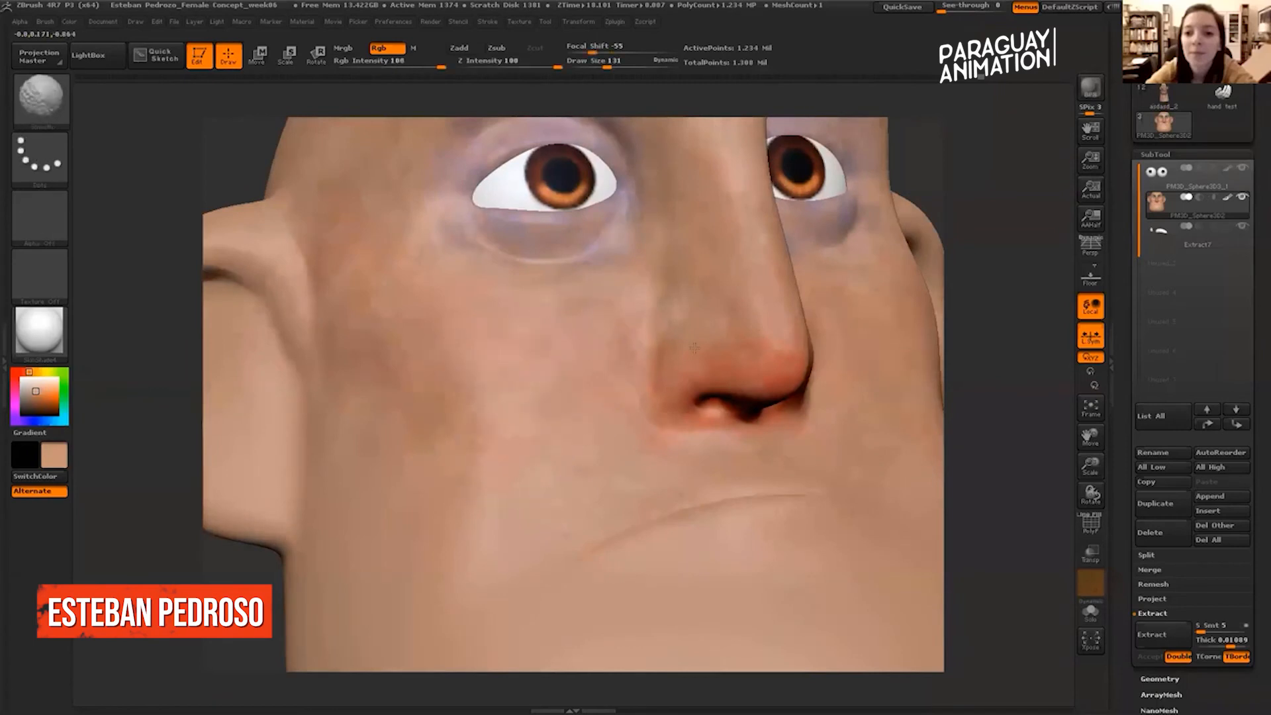
shift+drag(688, 320, 673, 312)
drag(773, 375, 683, 418)
shift+drag(693, 314, 675, 323)
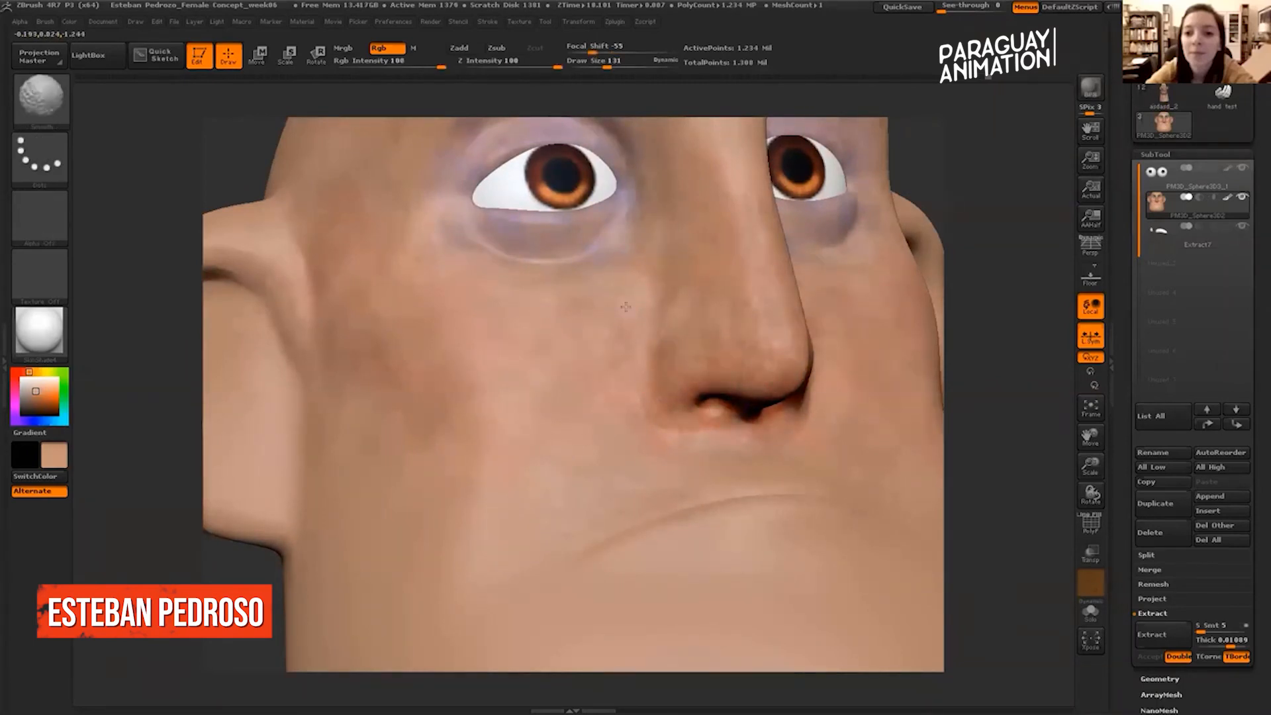
Spray skin tone over the remaining blue around the eye and smooth the transition.
drag(1007, 193, 446, 312)
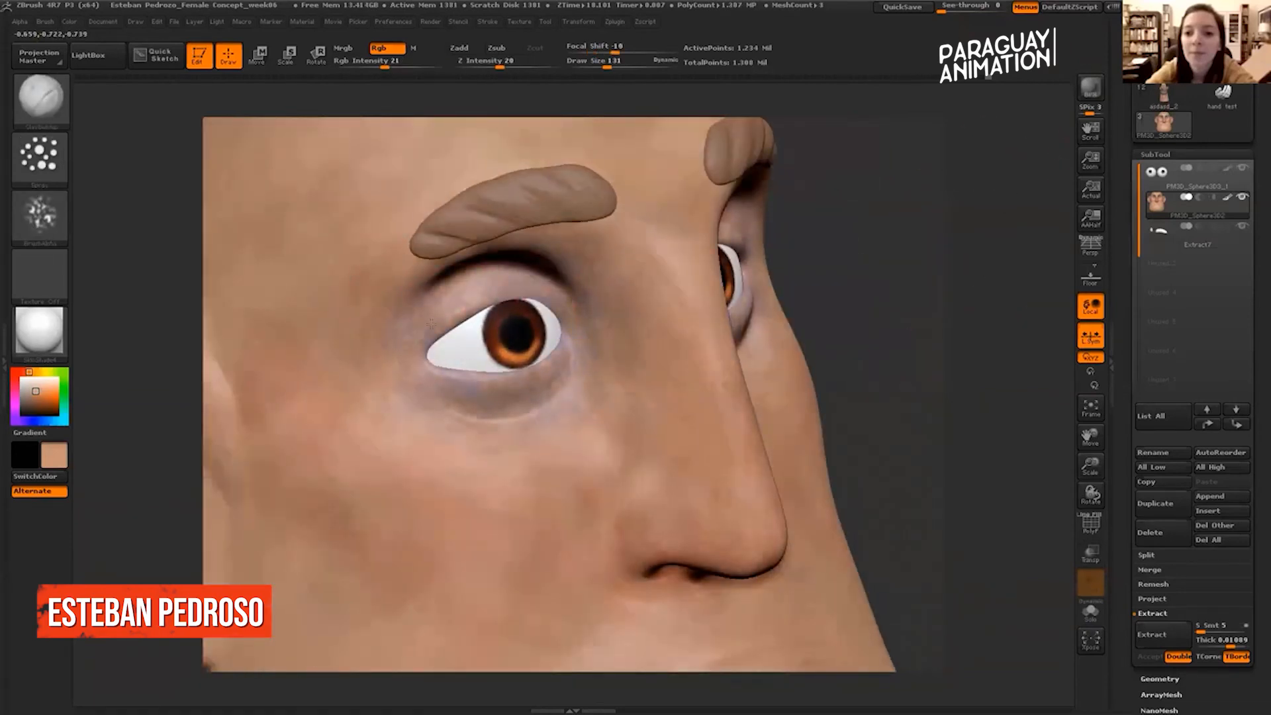
shift+drag(431, 323, 549, 409)
key(shift)
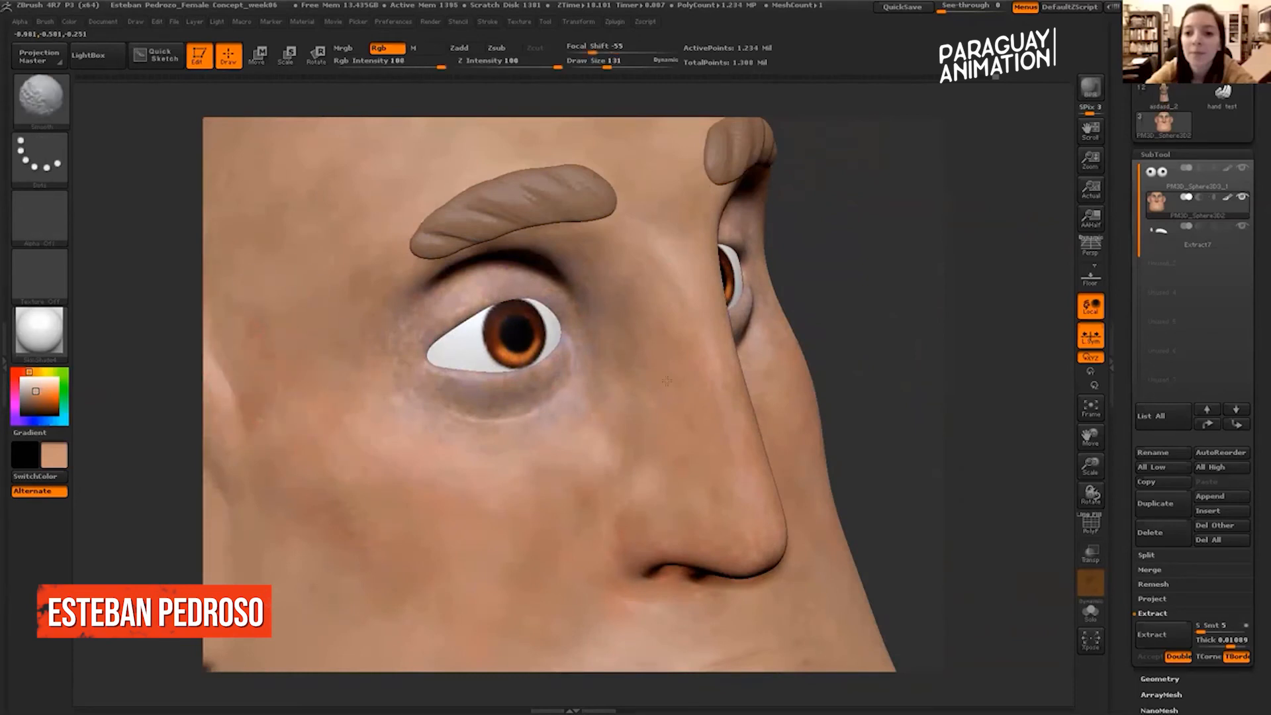
Smooth the mottled colours on the forehead and around the brows and eyes.
mouse_move(1006, 215)
mouse_down()
mouse_move(947, 199)
mouse_move(886, 219)
mouse_move(936, 199)
mouse_move(930, 178)
mouse_move(917, 181)
mouse_move(956, 188)
mouse_move(924, 185)
mouse_move(924, 215)
mouse_move(957, 229)
mouse_up()
drag(556, 200, 651, 274)
key(shift)
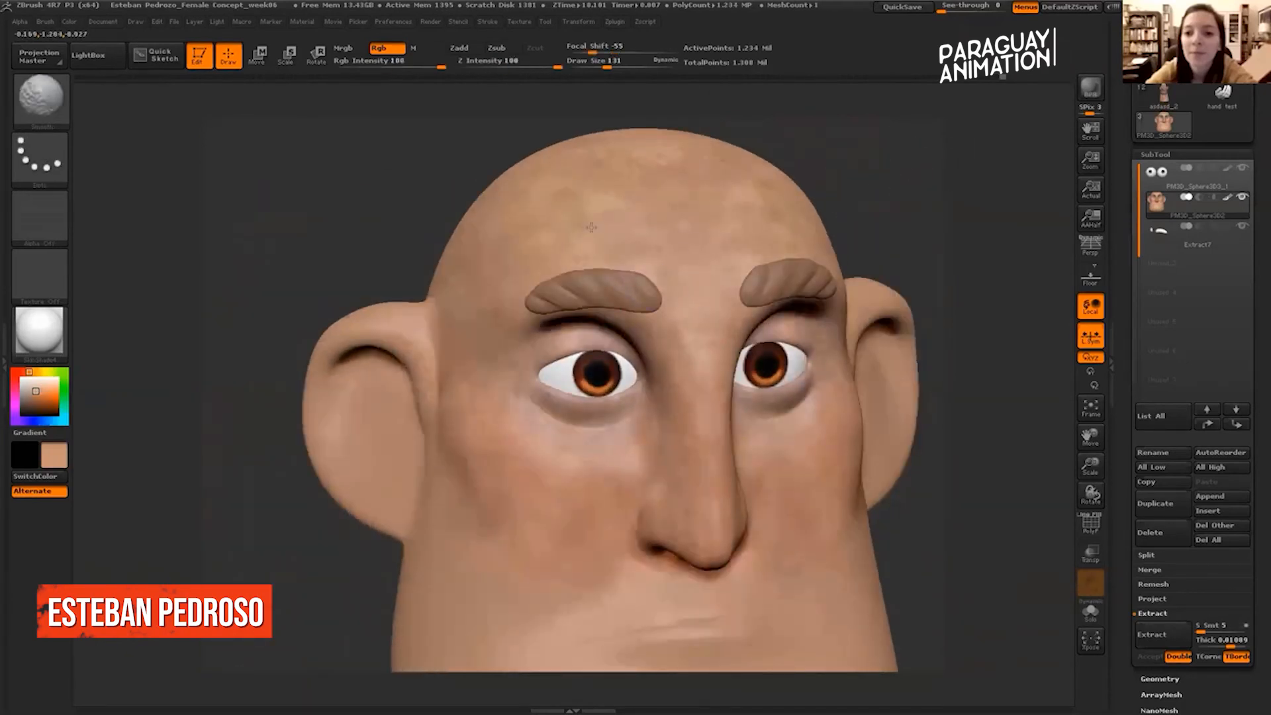
shift+drag(777, 246, 819, 192)
mouse_move(957, 142)
shift+mouse_down()
mouse_move(922, 137)
mouse_move(976, 160)
mouse_move(917, 162)
shift+mouse_up()
shift+drag(775, 353, 792, 384)
Set the brush to a FreeHand stroke, draw size 186 and RGB intensity 23, and even out the forehead, nose and cheeks with skin tone.
click(66, 169)
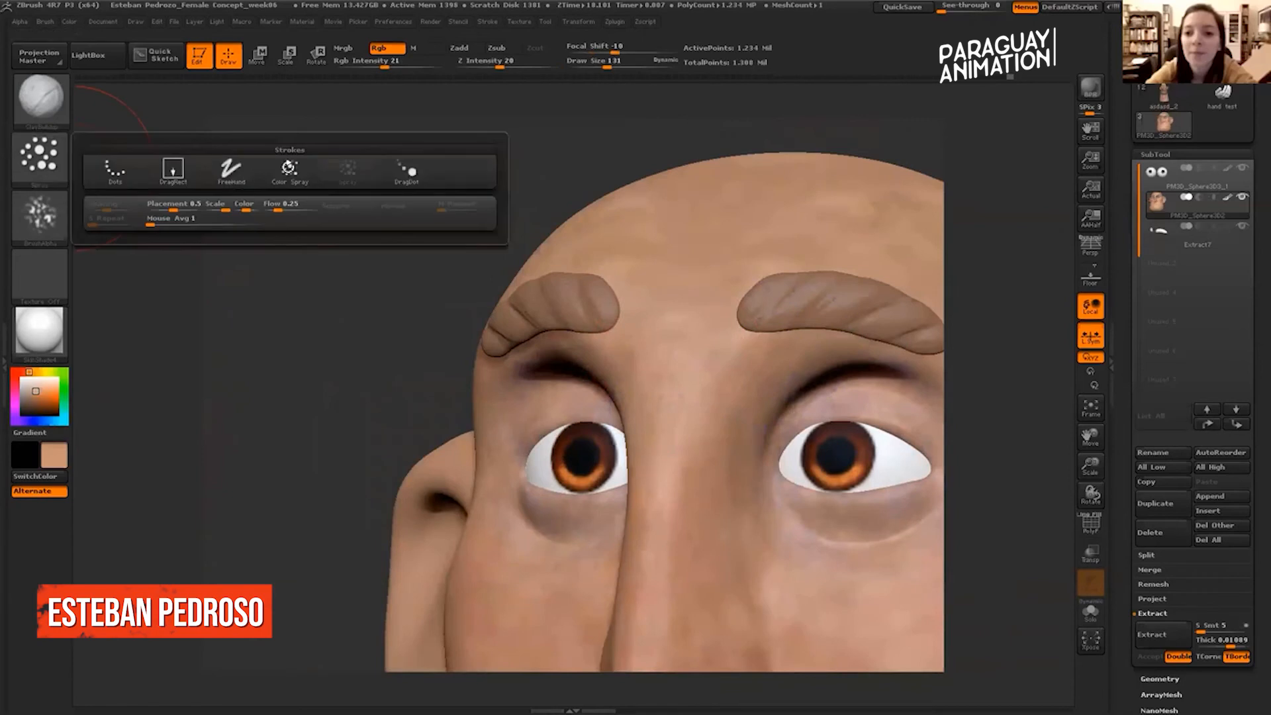
click(228, 173)
click(619, 60)
alt+drag(497, 176, 318, 143)
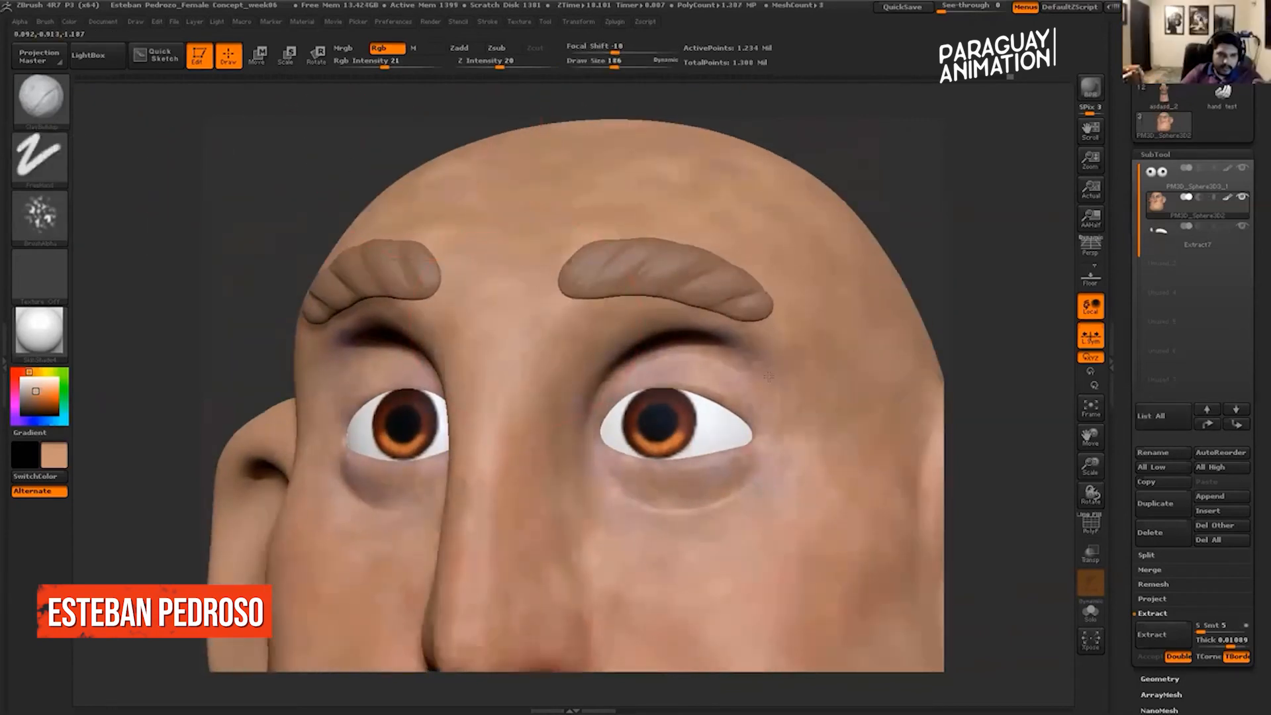
drag(384, 66, 387, 66)
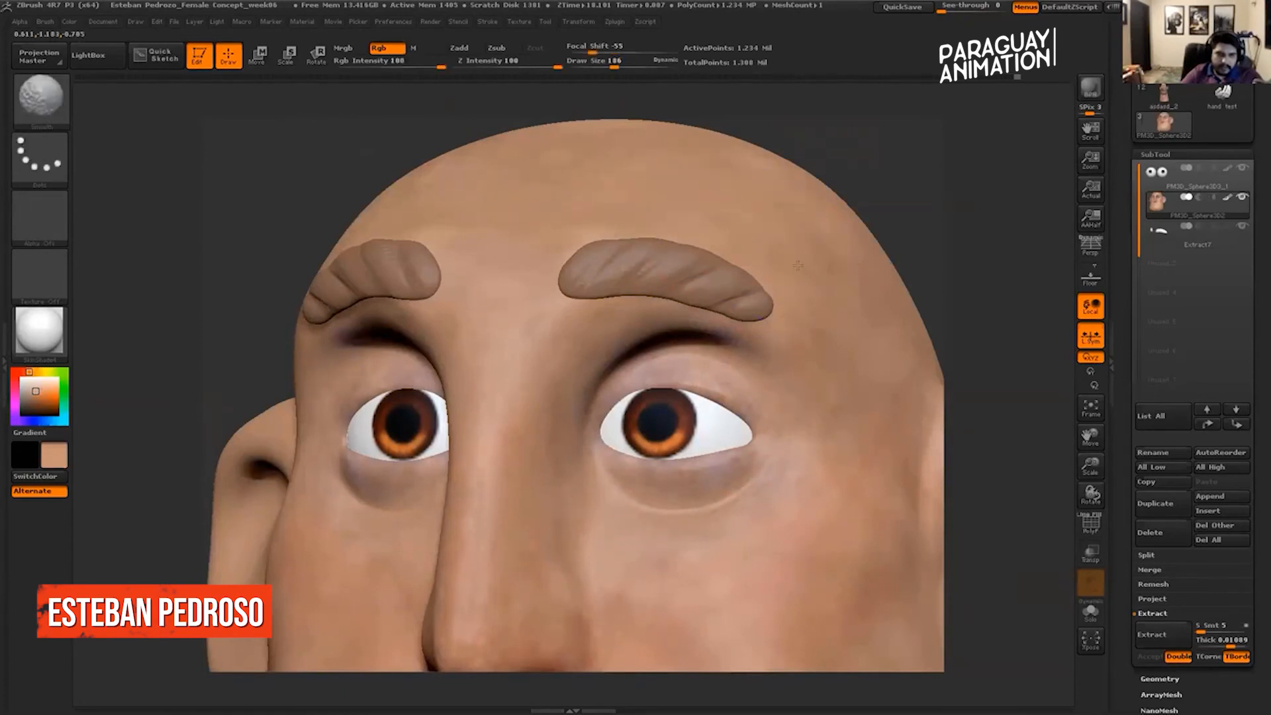
mouse_move(974, 210)
mouse_down()
mouse_move(912, 182)
mouse_move(973, 183)
mouse_move(874, 202)
mouse_up()
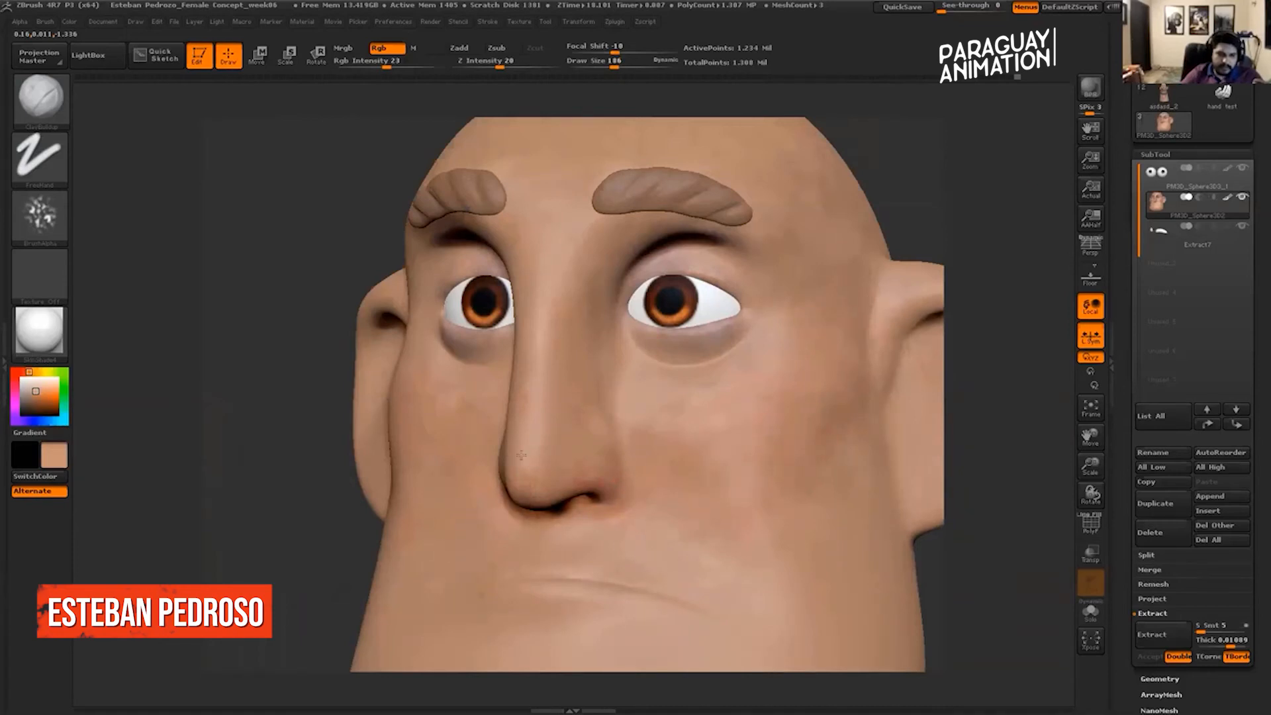
Smooth the skin colours beside the nose and around the eyes on both sides of the face.
drag(259, 472, 327, 426)
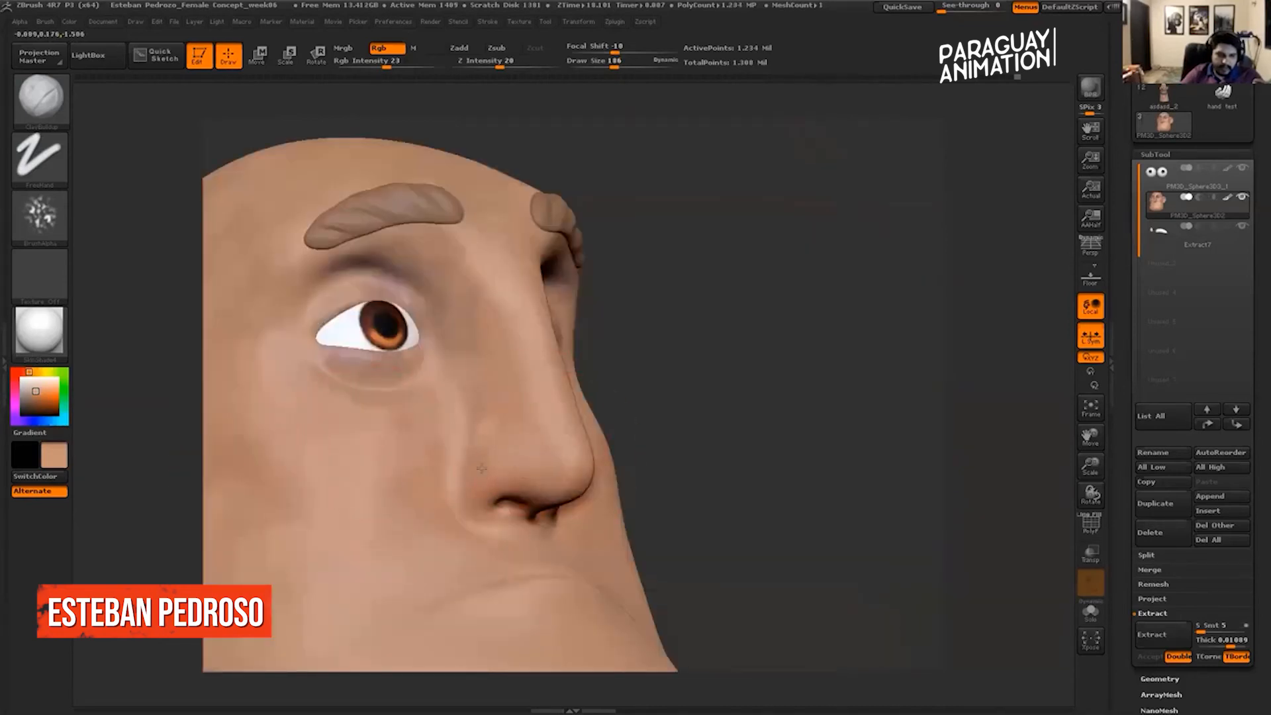
key(shift)
alt+drag(656, 215, 633, 244)
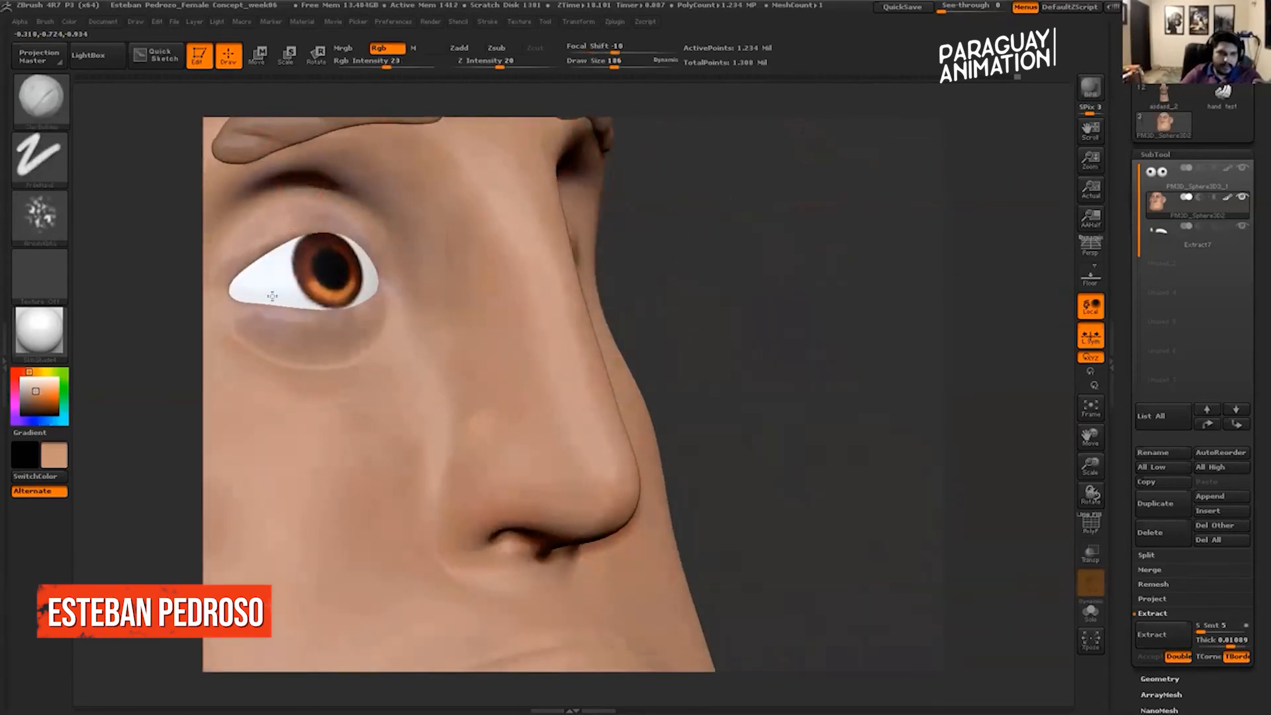
drag(889, 212, 667, 255)
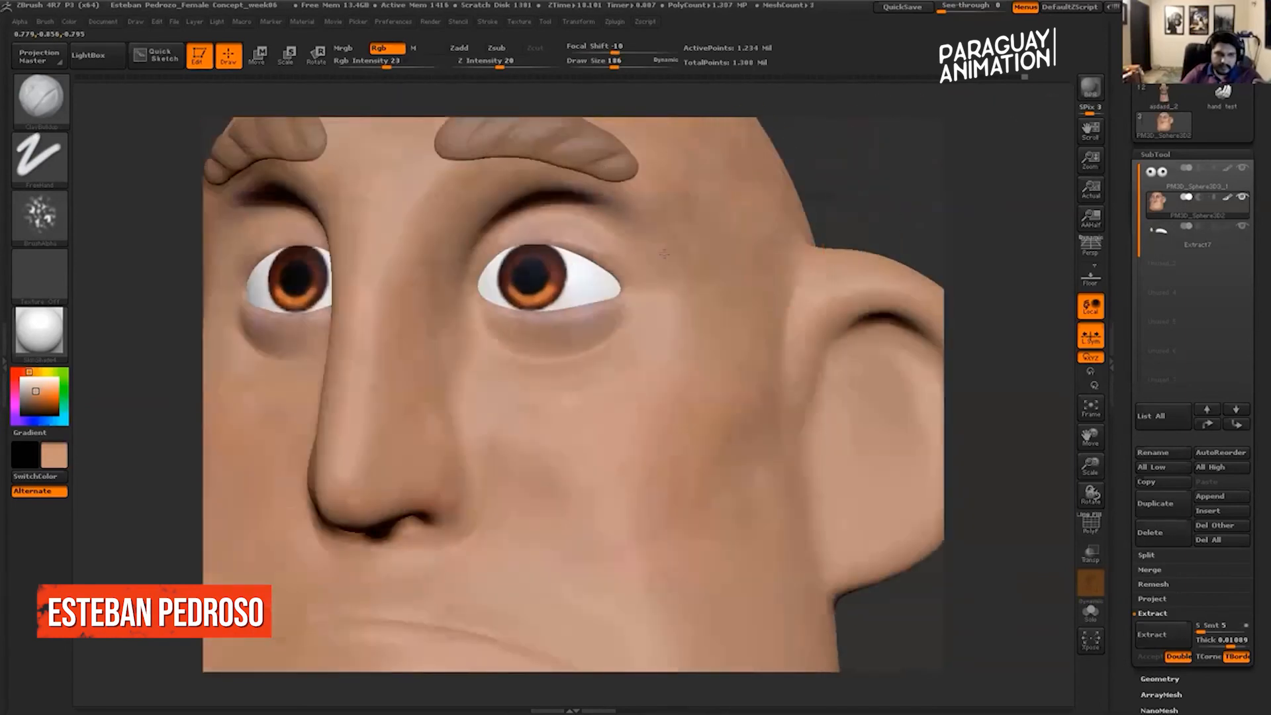
drag(925, 158, 538, 385)
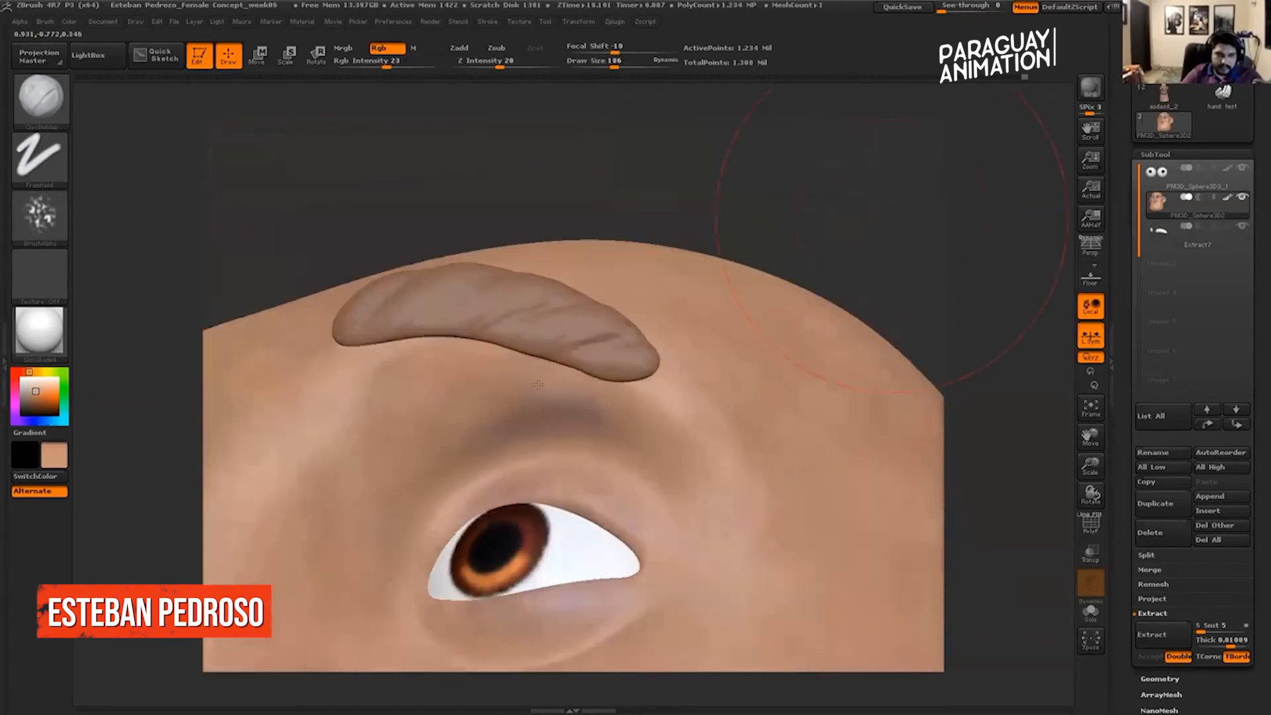
Try tinting the upper eyelid red with a draw size of 78.
drag(933, 237, 910, 254)
drag(613, 64, 587, 72)
drag(33, 390, 392, 417)
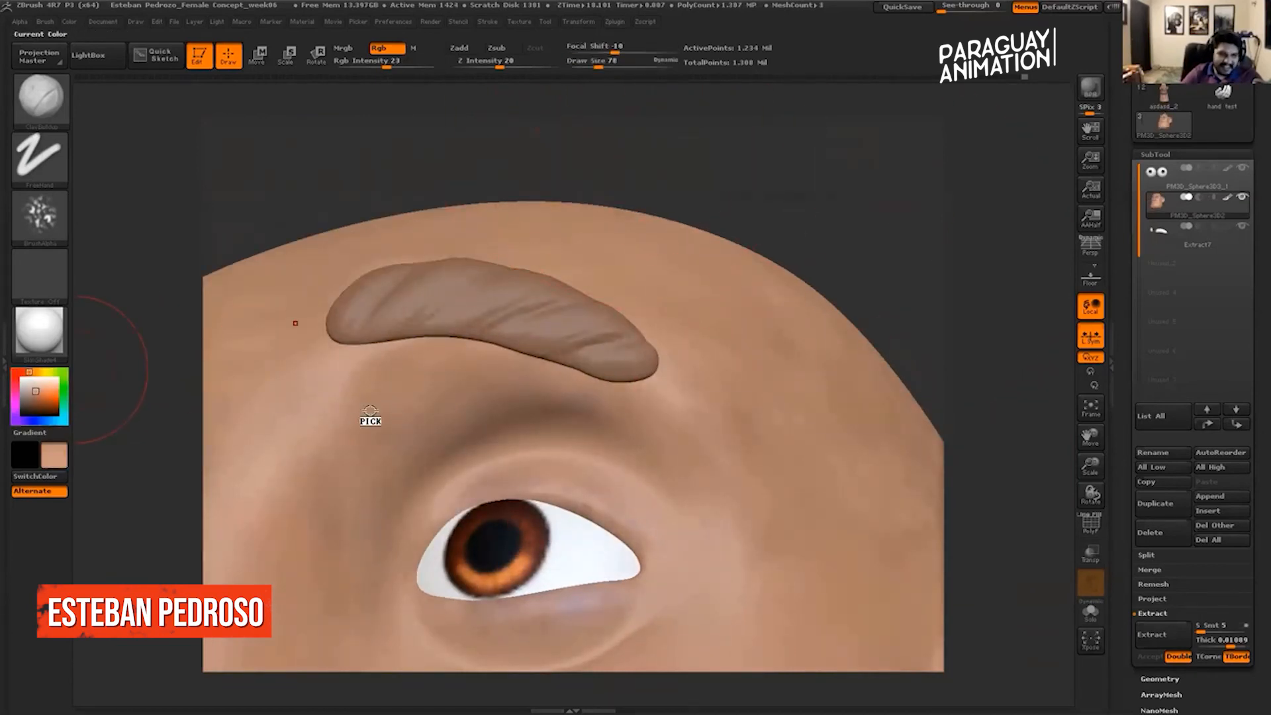
click(41, 395)
click(41, 398)
click(22, 372)
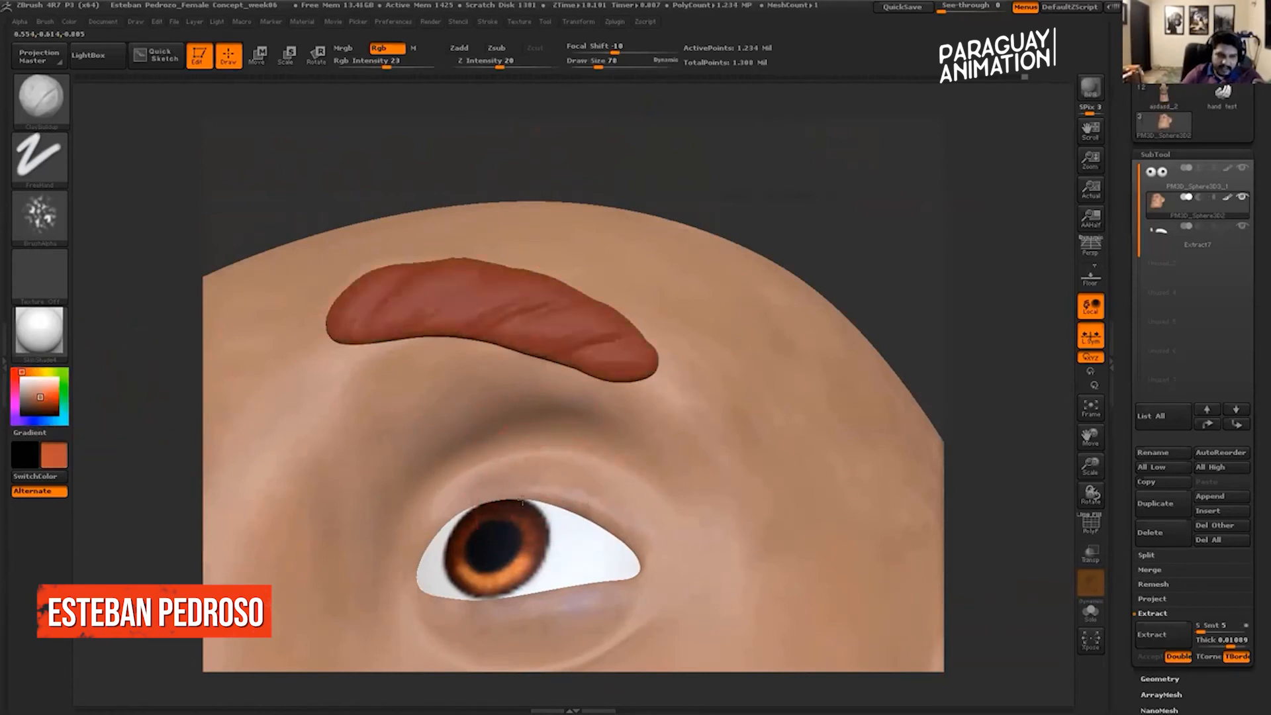
mouse_move(563, 471)
mouse_down()
mouse_move(602, 483)
mouse_move(584, 512)
mouse_up()
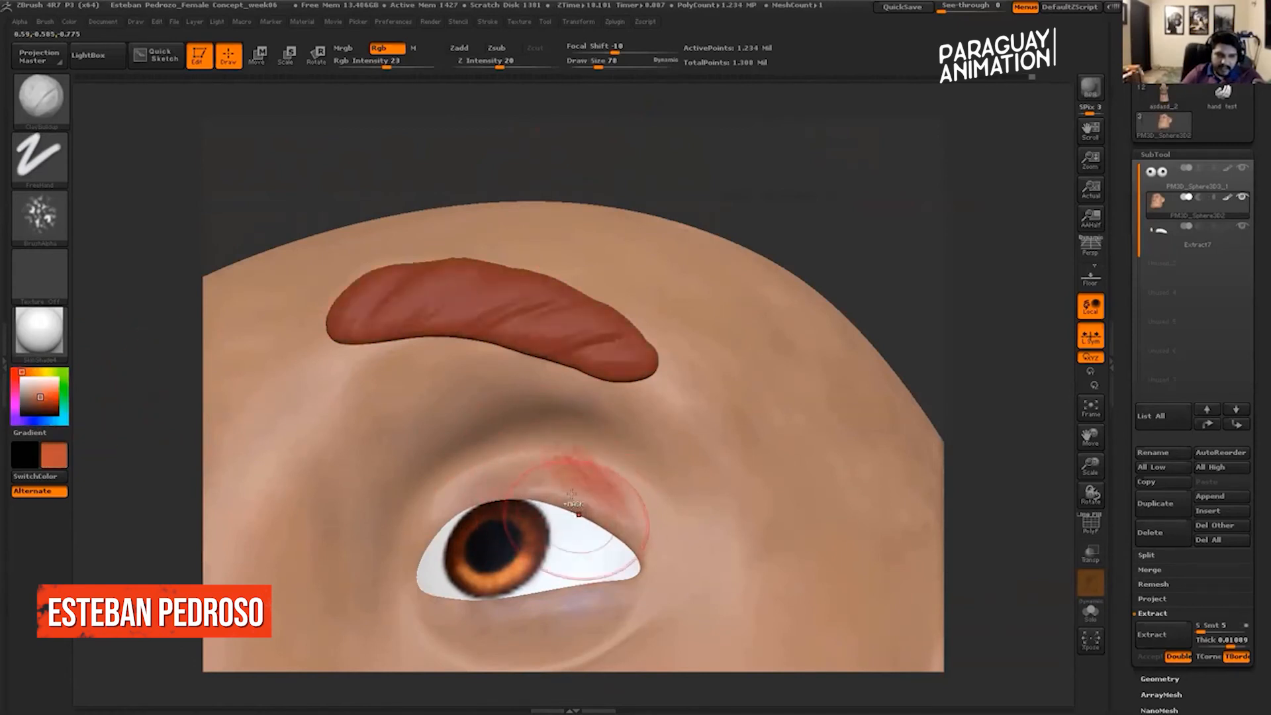
key(ctrl+z)
Smooth the colours along the upper eyelid and sample the skin tone from the face again.
drag(857, 220, 836, 159)
shift+drag(549, 510, 593, 495)
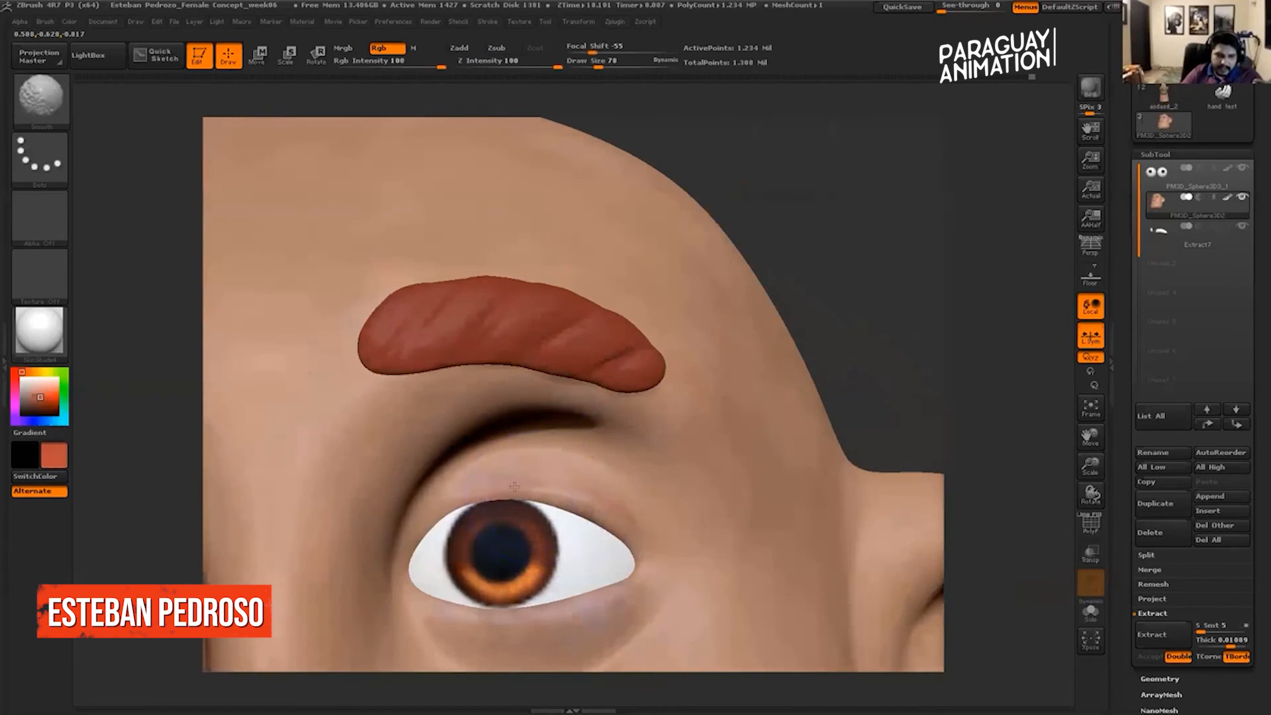
alt+drag(813, 165, 748, 106)
shift+drag(749, 159, 772, 53)
drag(40, 397, 486, 228)
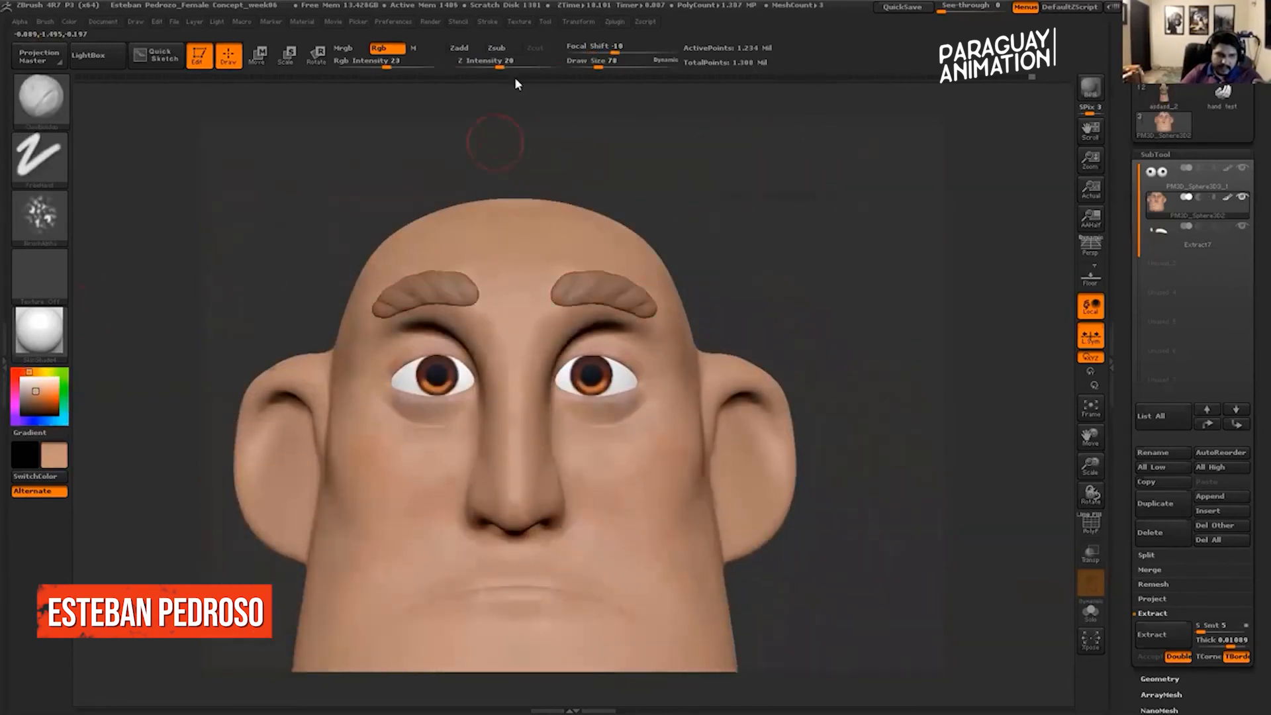
Switch the brush to a soft round alpha with draw size 232 and blend skin tone around the eye and cheek.
drag(599, 65, 607, 65)
click(52, 210)
click(188, 227)
drag(607, 64, 620, 65)
alt+drag(733, 268, 642, 363)
right_drag(642, 362, 638, 423)
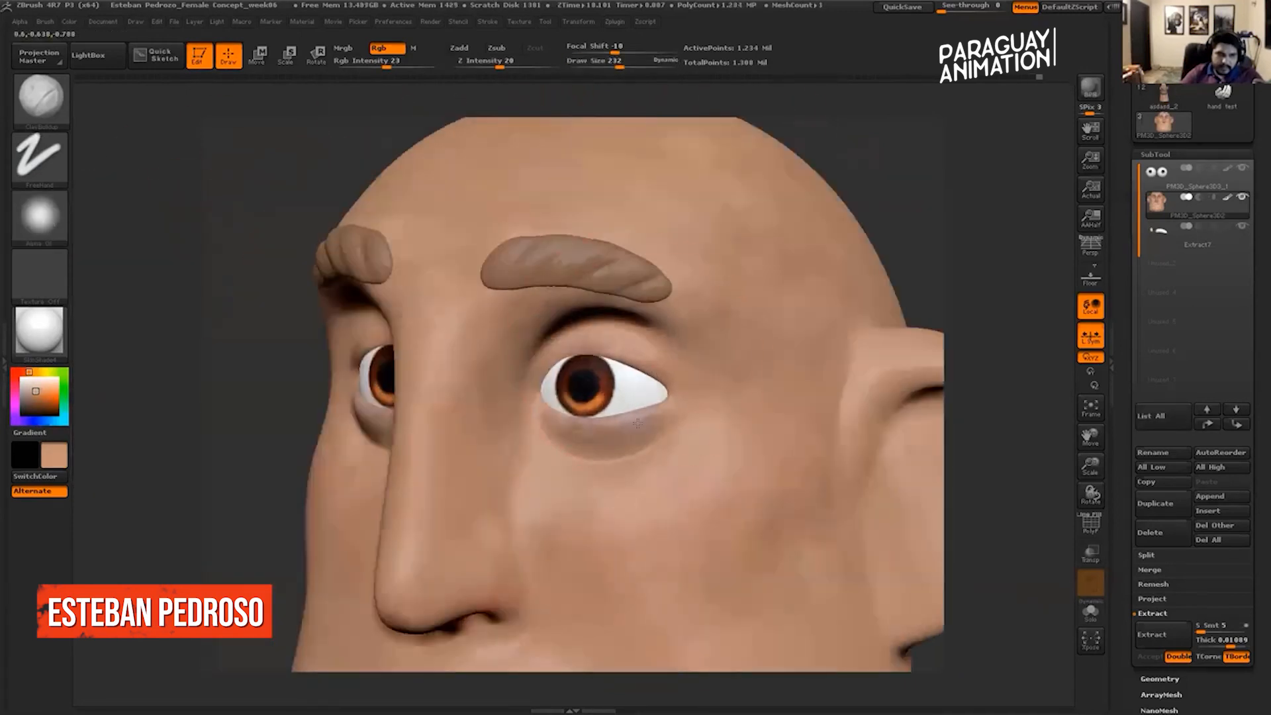
key(shift)
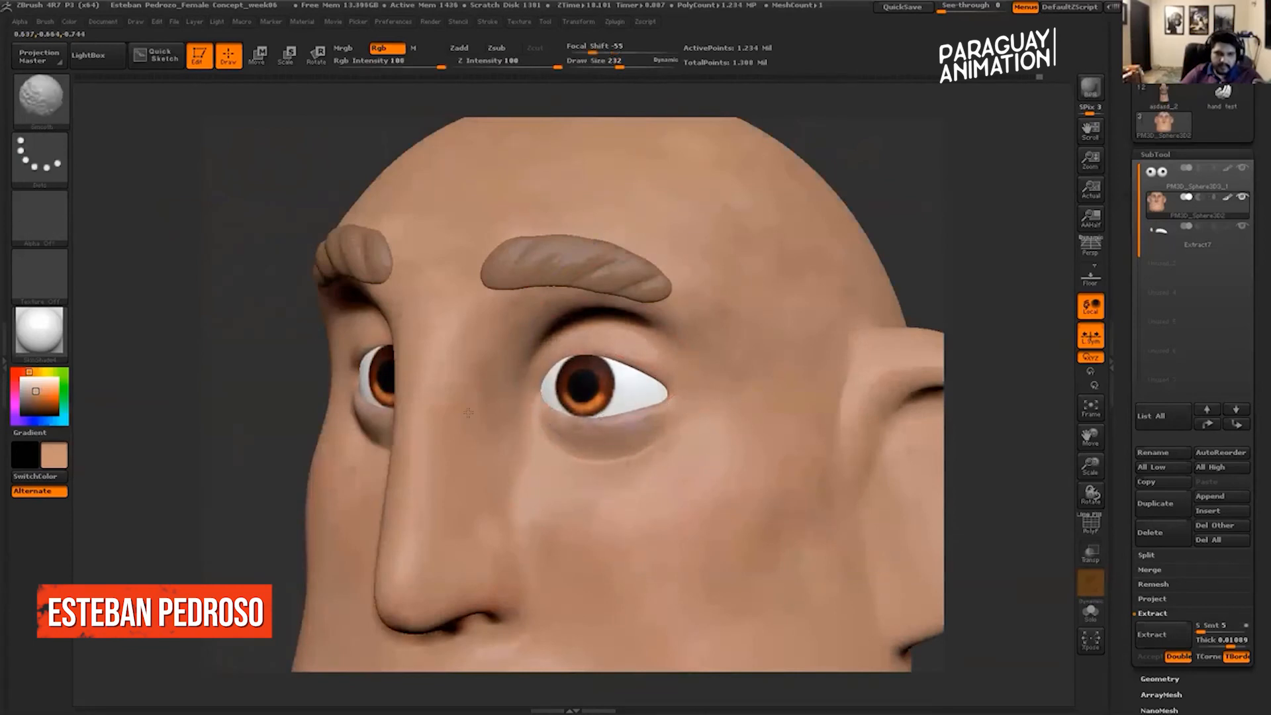
Blend and smooth the skin tone on the nose and cheek with draw size 105, working round to the ear.
mouse_move(221, 408)
mouse_down()
mouse_move(271, 404)
mouse_move(298, 368)
mouse_up()
alt+drag(382, 654, 419, 523)
mouse_move(596, 99)
alt+mouse_down()
mouse_move(586, 71)
mouse_move(602, 67)
alt+mouse_up()
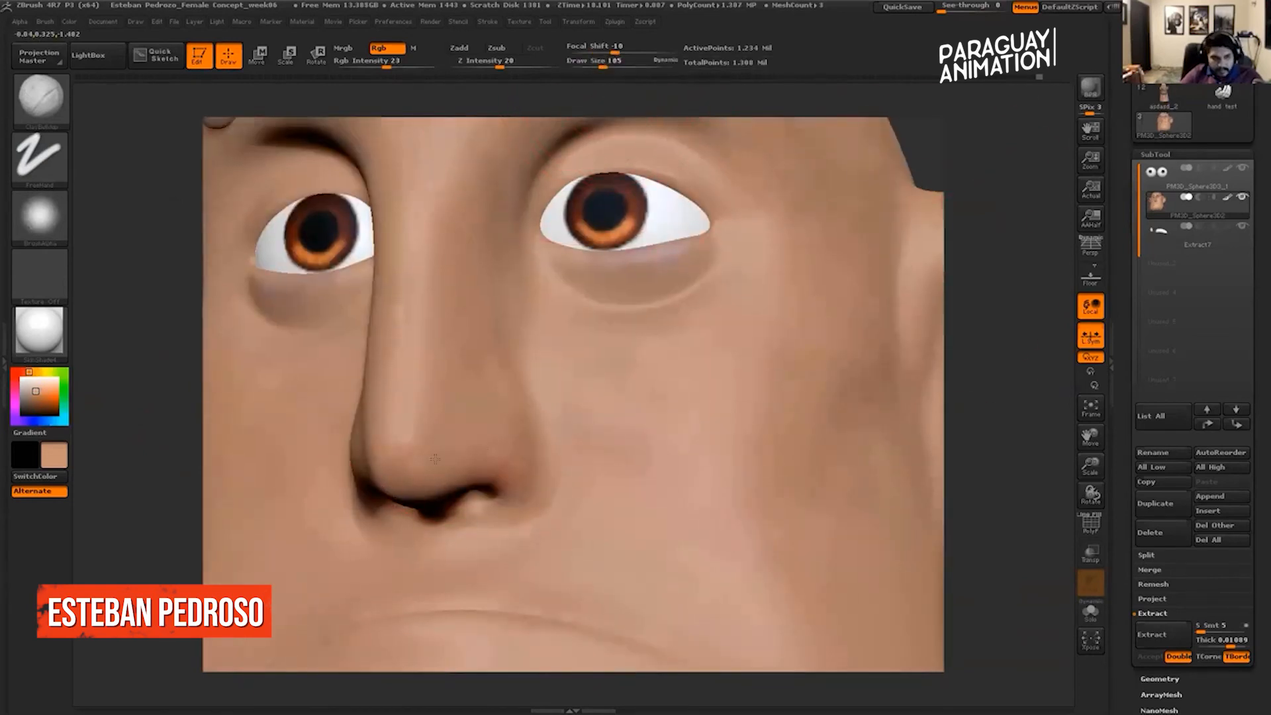
key(shift)
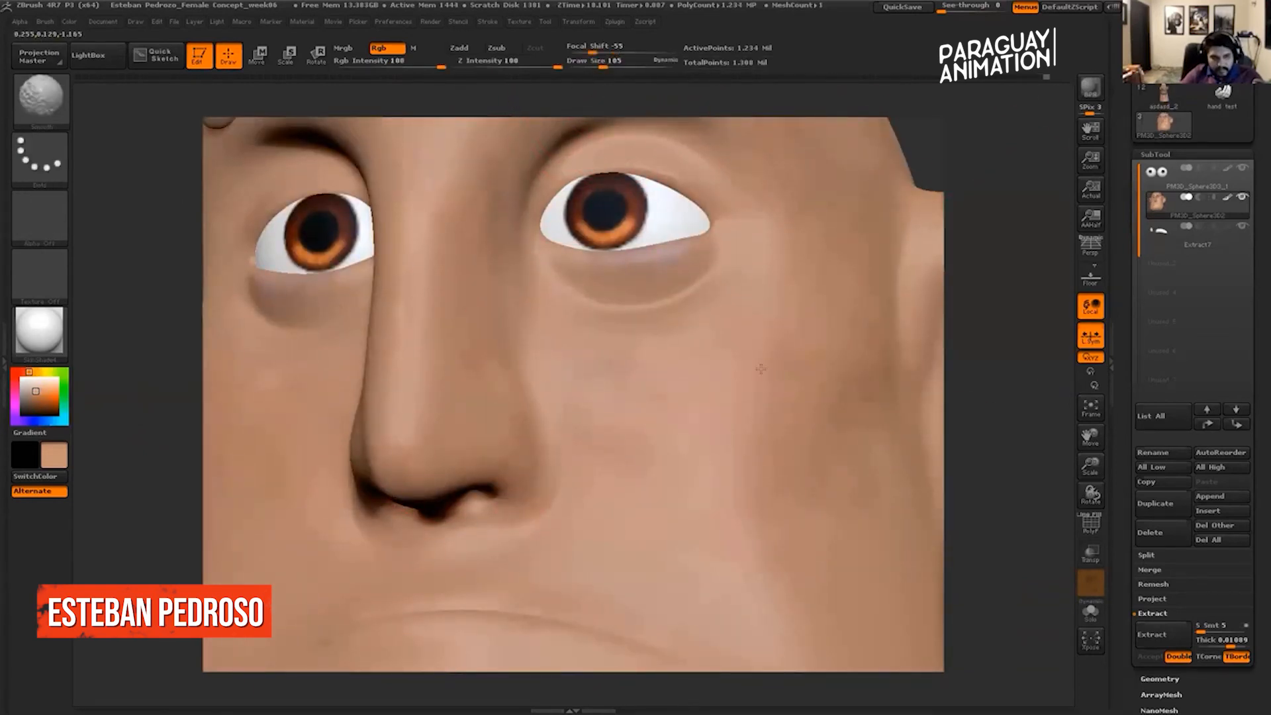
mouse_move(846, 215)
alt+mouse_down()
mouse_move(836, 204)
mouse_move(891, 213)
mouse_move(842, 232)
alt+mouse_up()
mouse_move(755, 233)
mouse_down()
mouse_move(861, 238)
mouse_move(831, 244)
mouse_move(844, 219)
mouse_up()
mouse_move(845, 219)
mouse_down()
mouse_move(888, 201)
mouse_move(752, 196)
mouse_move(923, 193)
mouse_up()
key(shift)
Paint a red tint in the upper hollow of the ear with draw size 165 and RGB intensity 13.
click(50, 397)
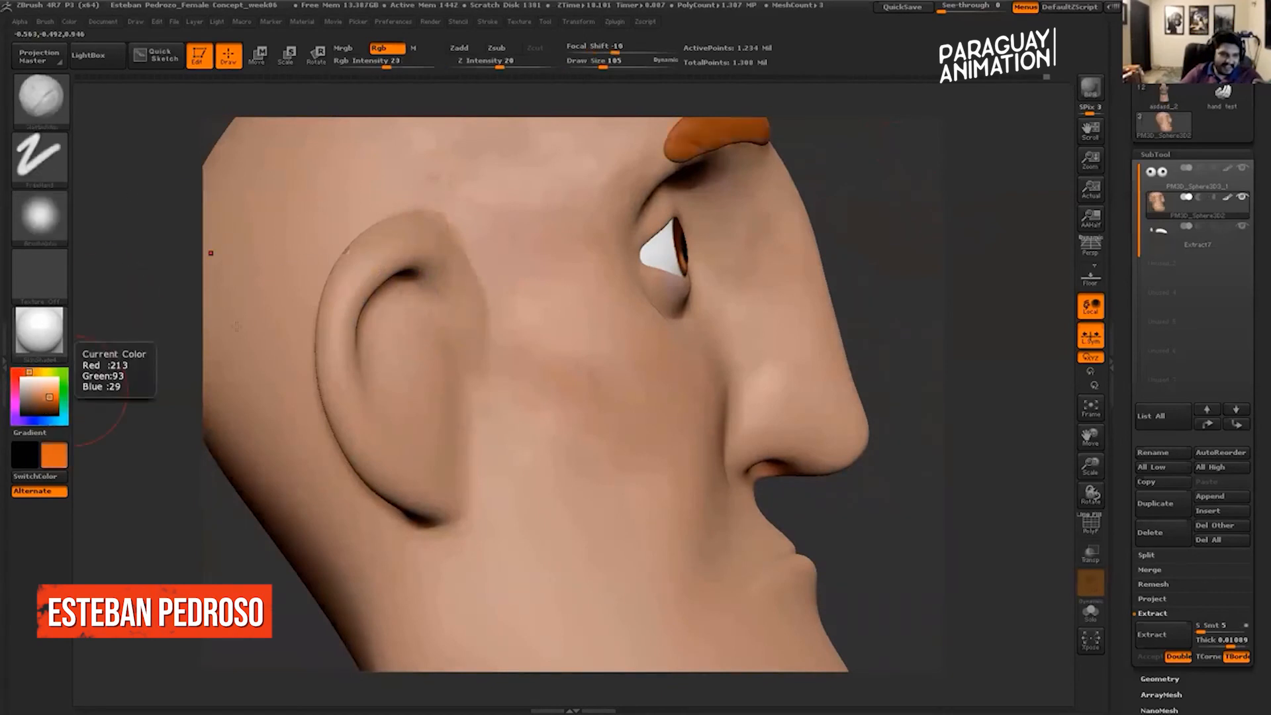
click(16, 372)
drag(389, 363, 412, 293)
drag(918, 196, 809, 193)
key(ctrl+z)
drag(602, 64, 612, 64)
drag(382, 285, 443, 327)
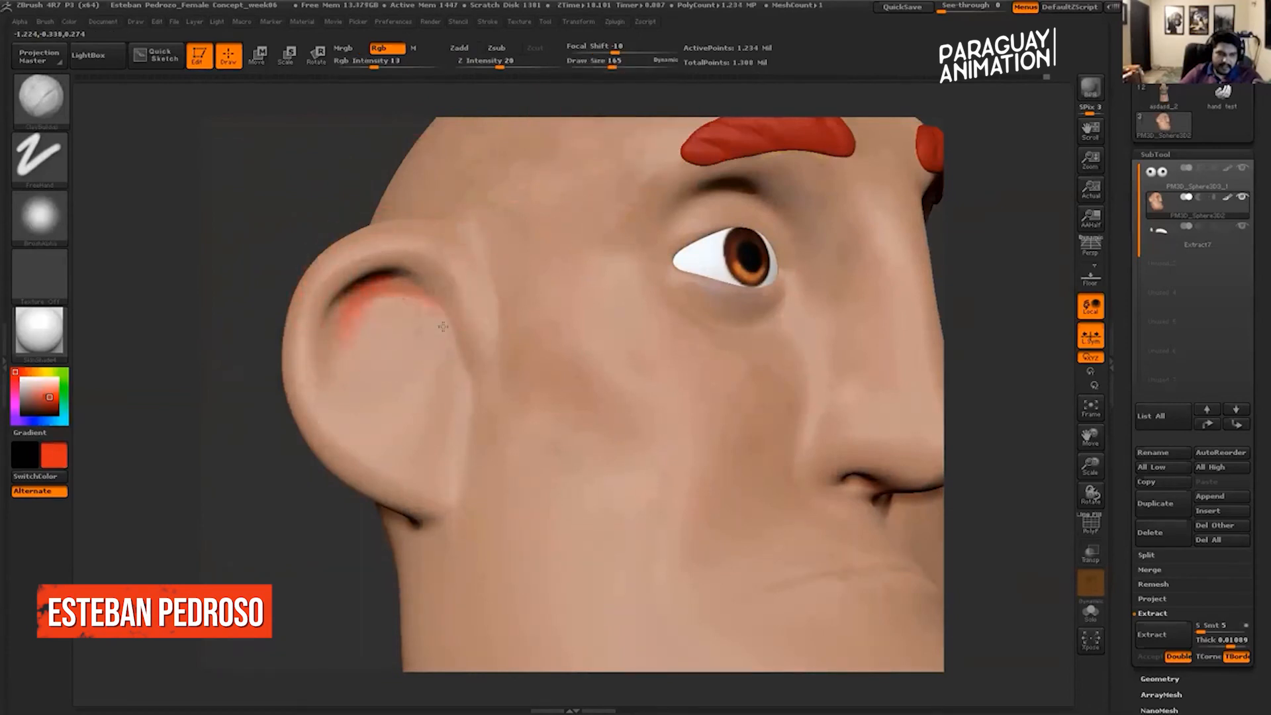
Fade the ear's red tint with sampled skin tone and smooth its edges.
key(shift)
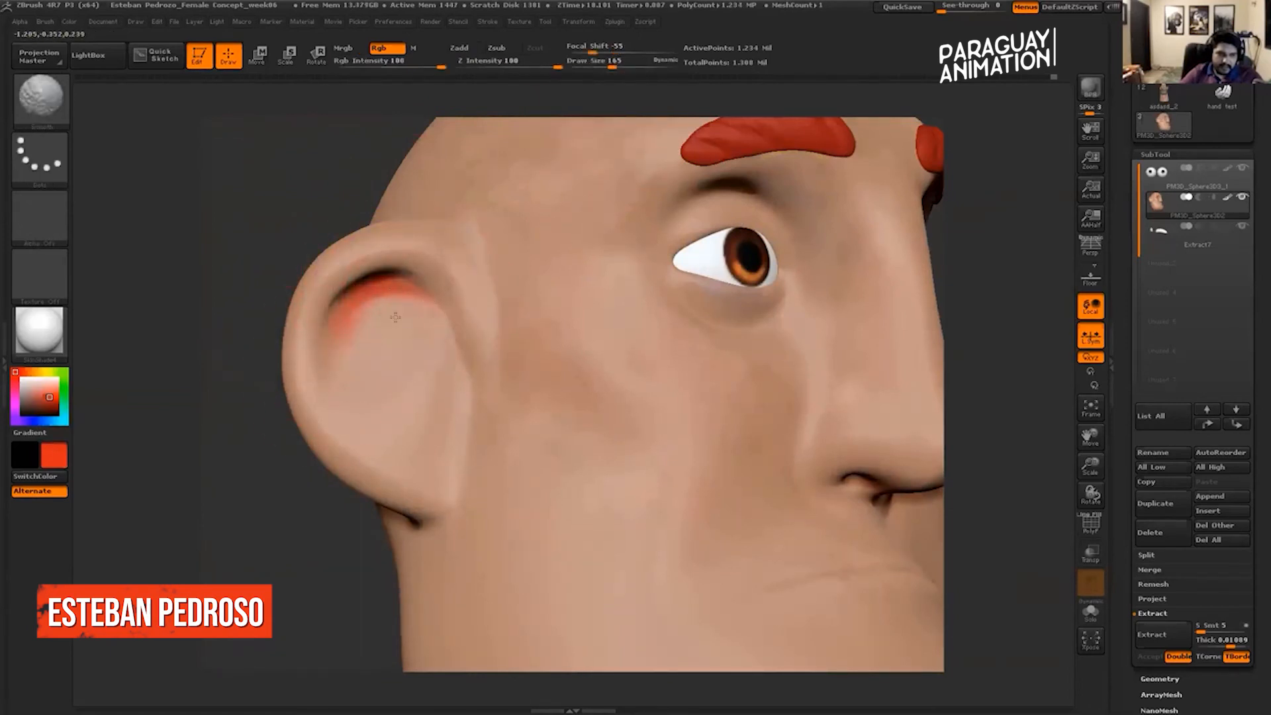
drag(35, 399, 382, 377)
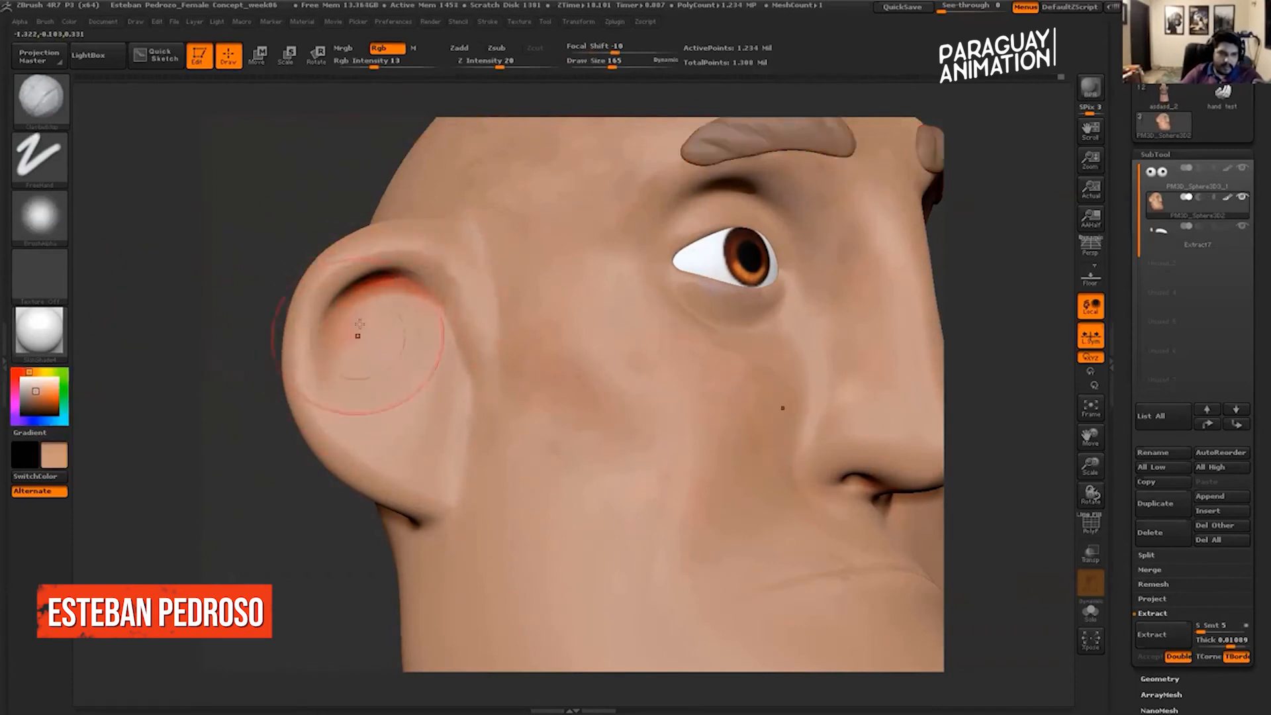
shift+drag(378, 324, 396, 289)
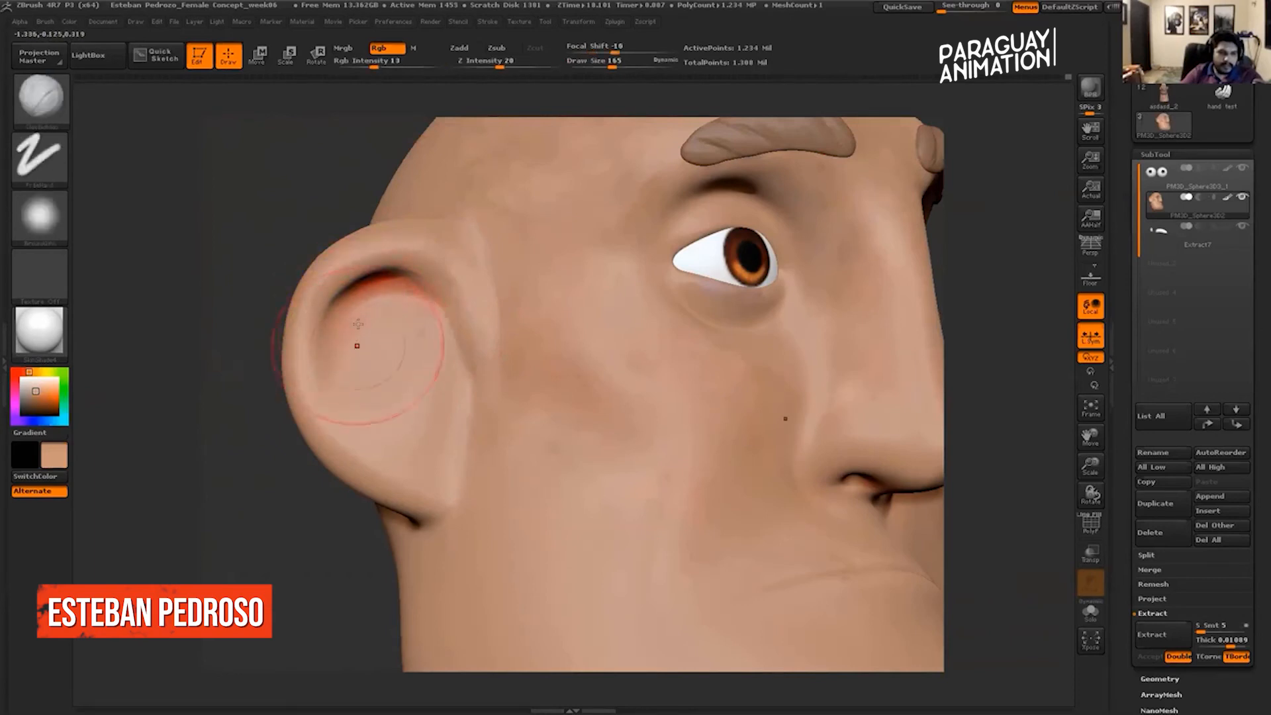
Even out the skin tone on the cheeks and the side of the head with draw size 311.
key(f)
mouse_move(292, 160)
mouse_down()
mouse_move(271, 154)
mouse_move(315, 161)
mouse_up()
alt+drag(828, 169, 801, 295)
alt+drag(731, 368, 735, 358)
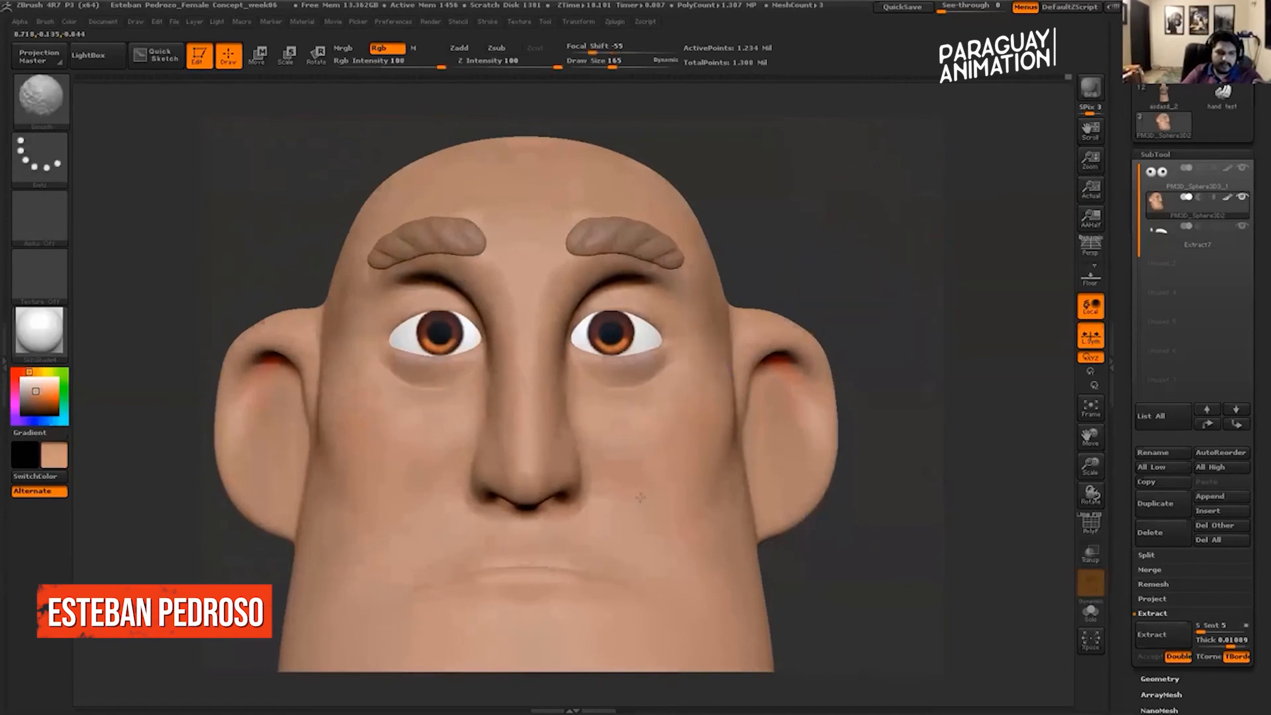
mouse_move(893, 256)
mouse_down()
mouse_move(751, 257)
mouse_move(887, 259)
mouse_up()
mouse_move(874, 312)
alt+mouse_down()
mouse_move(870, 242)
mouse_move(811, 260)
mouse_move(895, 275)
mouse_move(836, 259)
alt+mouse_up()
alt+drag(942, 185, 948, 255)
click(629, 65)
drag(803, 190, 659, 283)
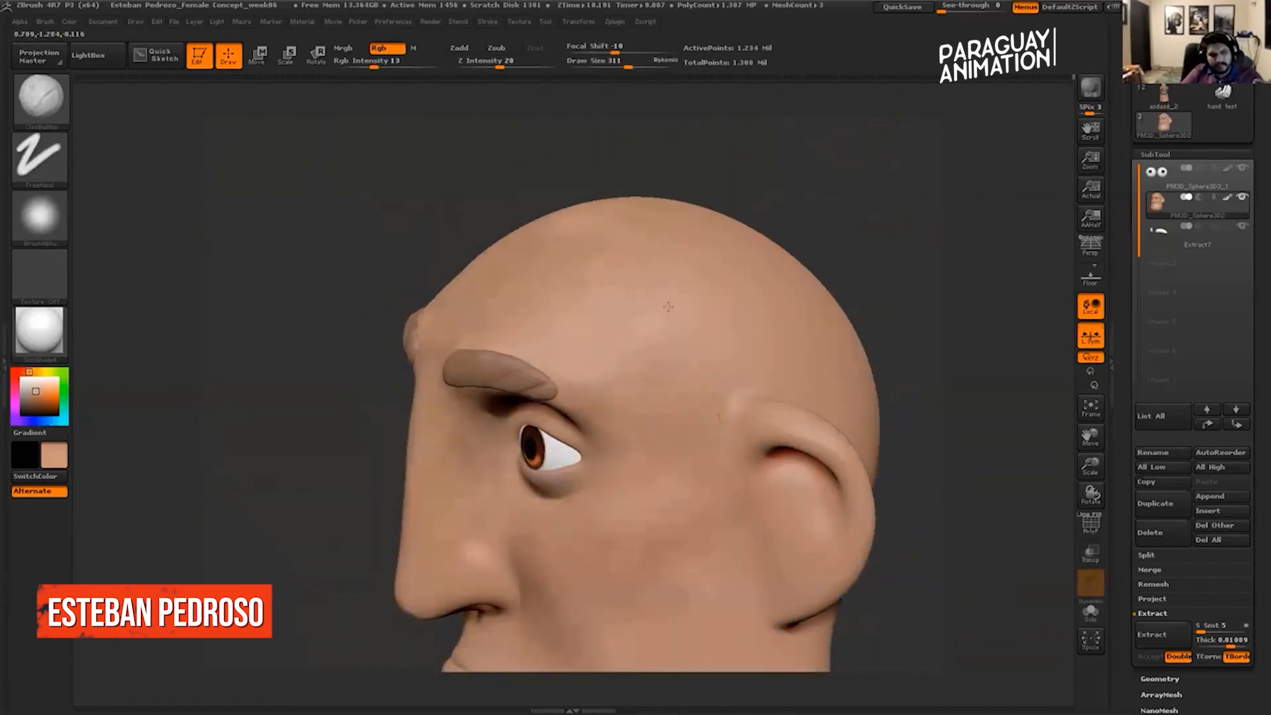
mouse_move(727, 273)
mouse_down()
mouse_move(904, 158)
mouse_move(917, 212)
mouse_up()
mouse_move(840, 283)
mouse_down()
mouse_move(944, 209)
mouse_move(805, 222)
mouse_move(730, 263)
mouse_up()
Select the eyeball subtool and move it slightly back into the head in side view, with transparency on.
click(609, 65)
alt+click(719, 270)
drag(957, 198, 755, 202)
drag(348, 252, 449, 187)
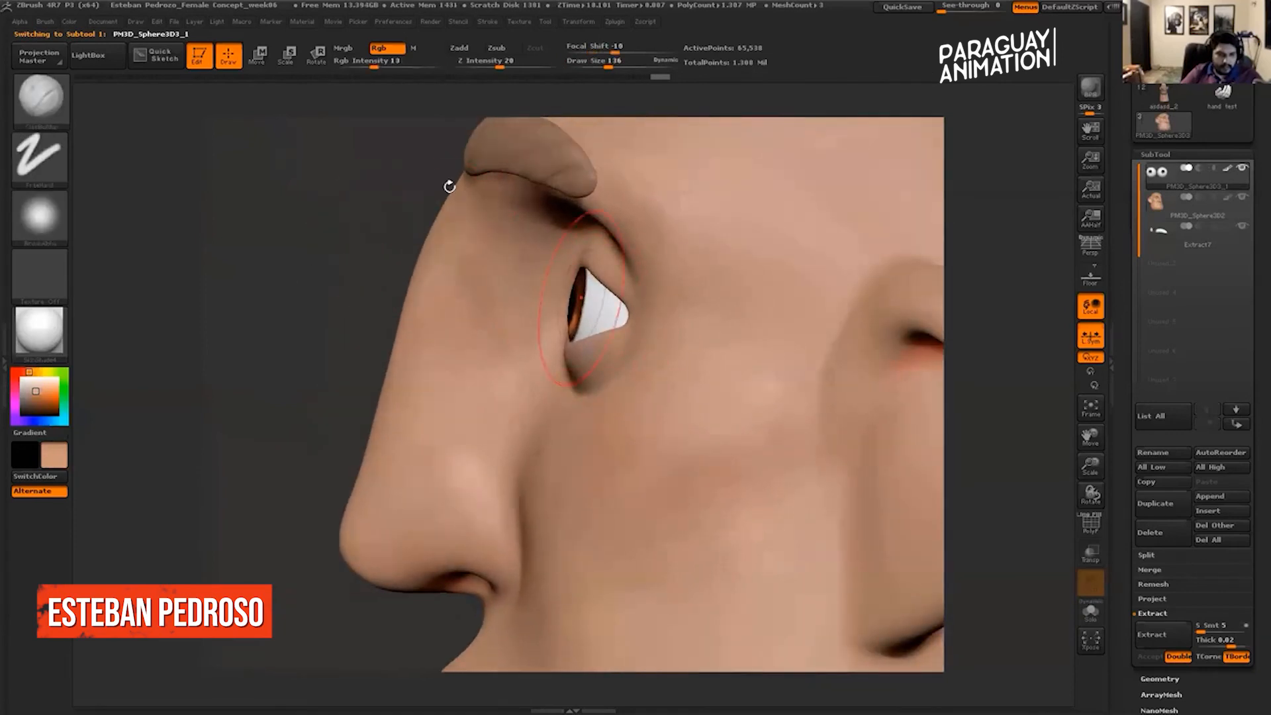
click(260, 55)
drag(590, 303, 702, 303)
click(1091, 553)
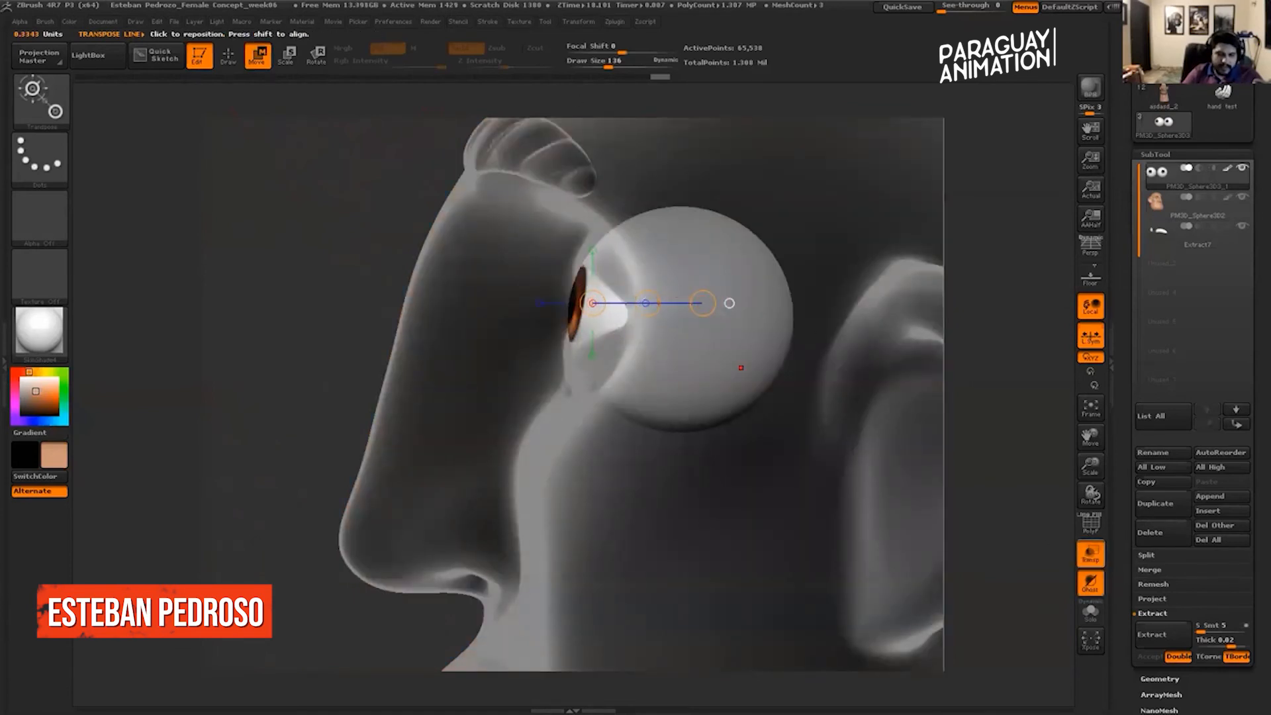
click(1091, 555)
click(1091, 555)
drag(647, 303, 664, 303)
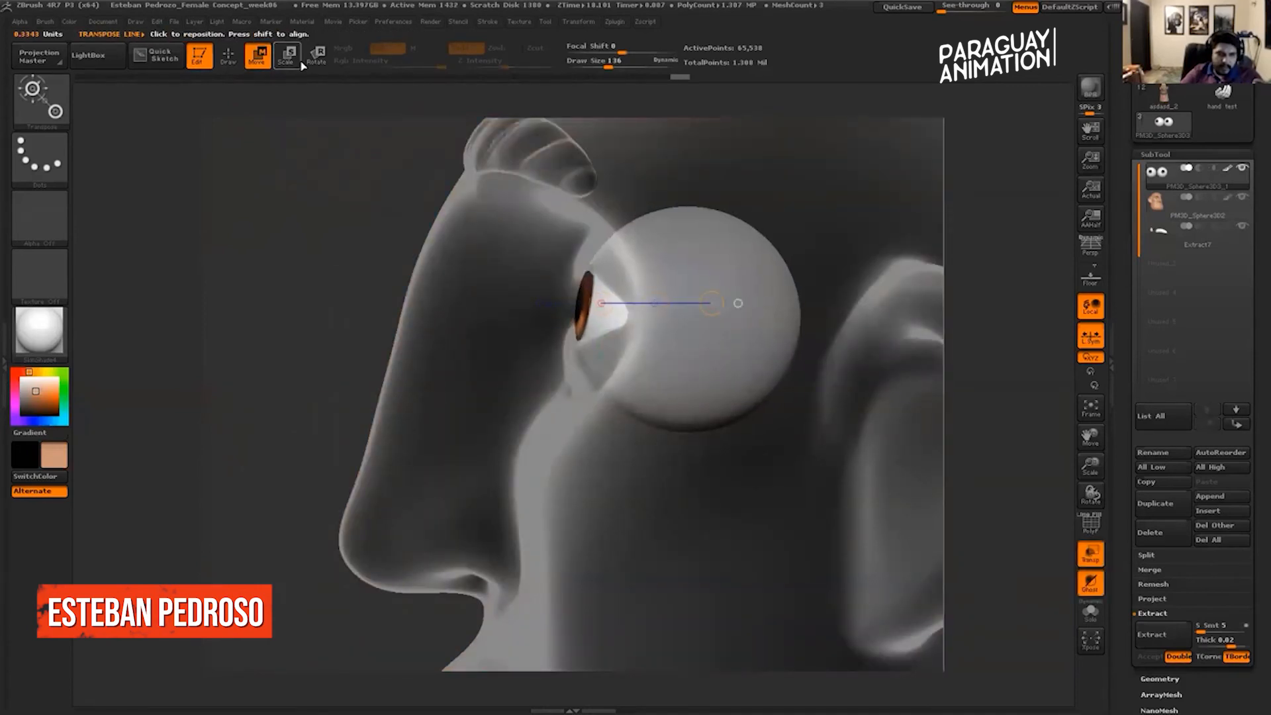
Rotate the eyeballs slightly in side view to straighten the irises, move them up, and turn transparency off.
click(316, 58)
mouse_move(776, 334)
shift+mouse_down()
mouse_move(611, 333)
mouse_move(611, 355)
shift+mouse_up()
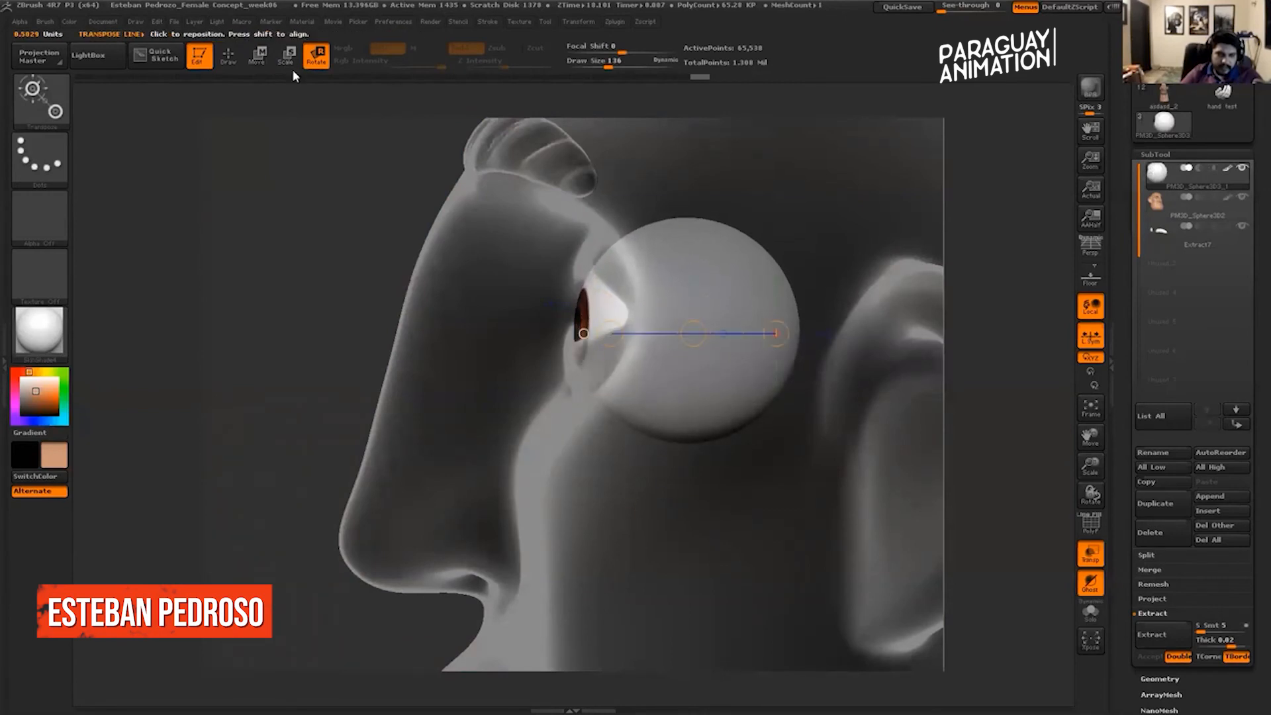
click(260, 58)
shift+drag(690, 403, 690, 243)
drag(688, 334, 692, 273)
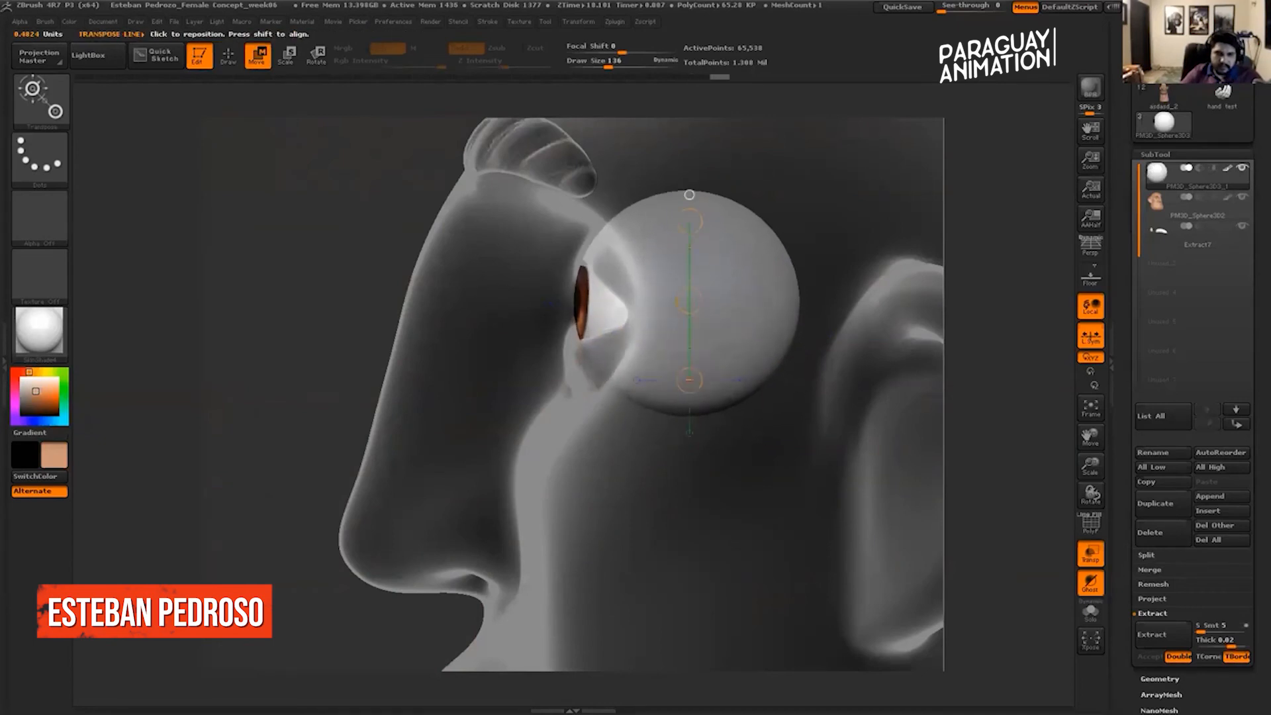
click(1091, 554)
Select the head subtool, choose the Move Topological brush and lower the head to subdivision level 2.
alt+click(596, 257)
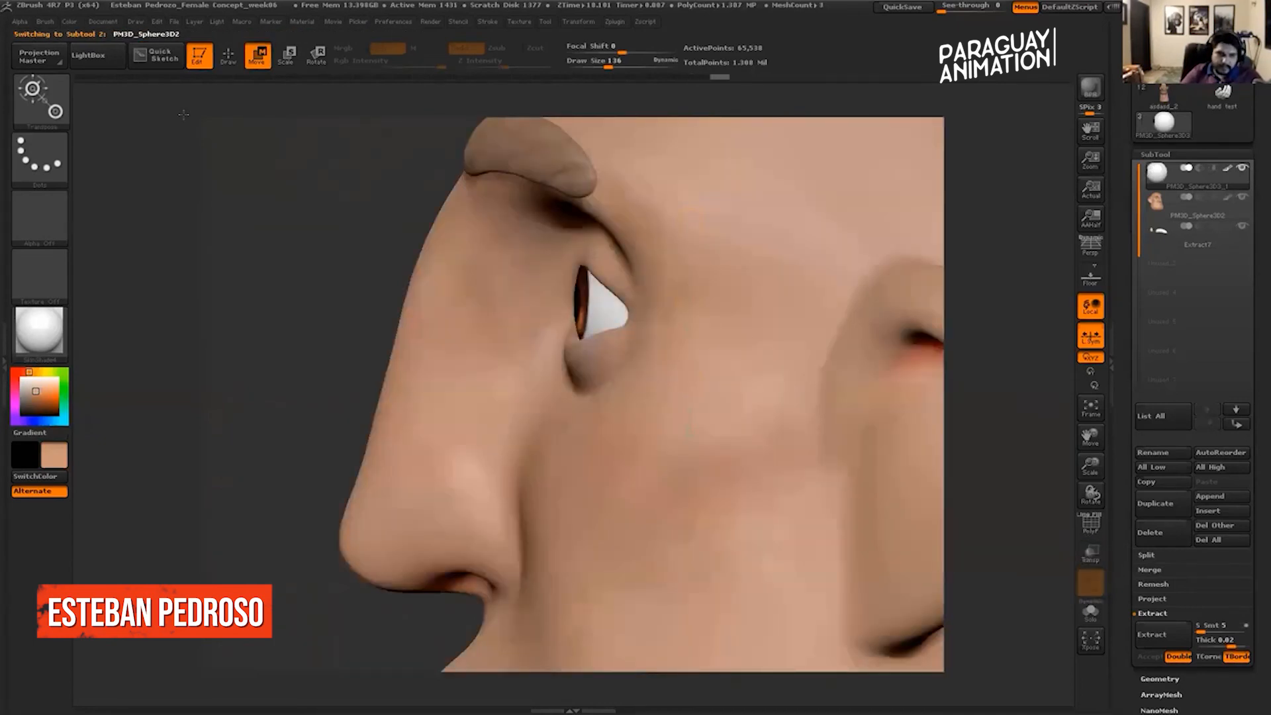
click(236, 62)
key(b)
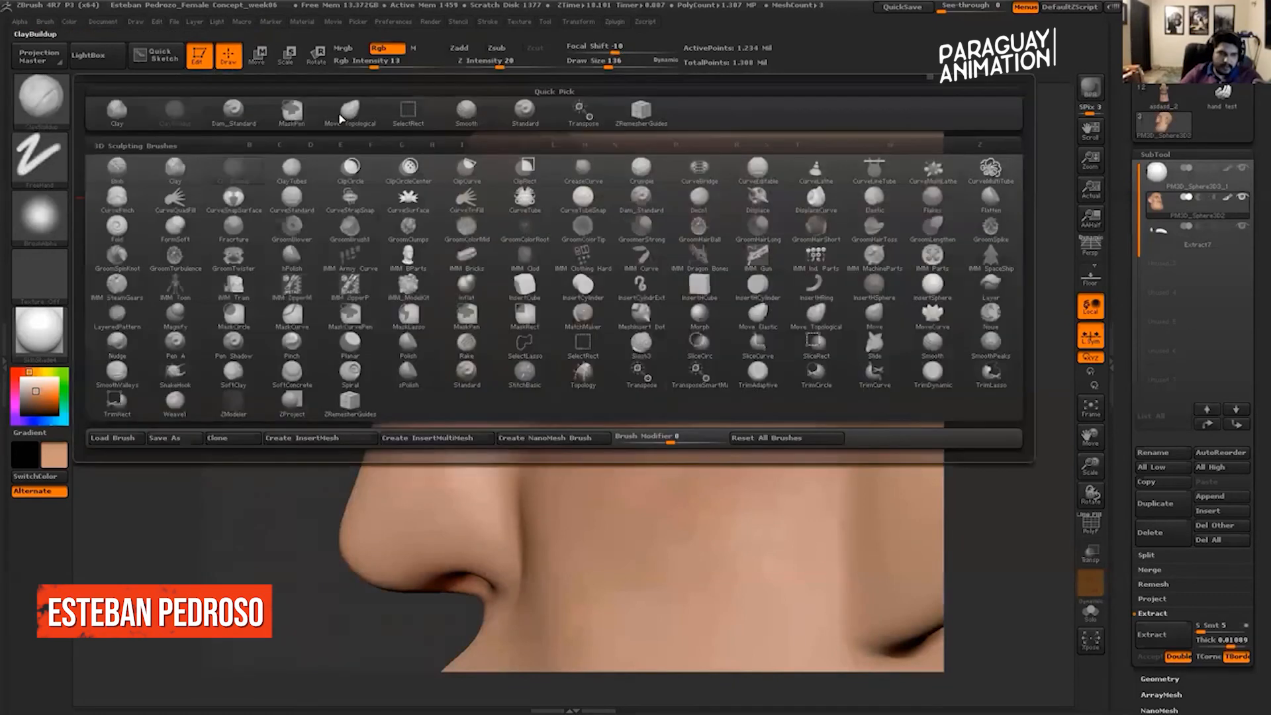
key(m)
key(t)
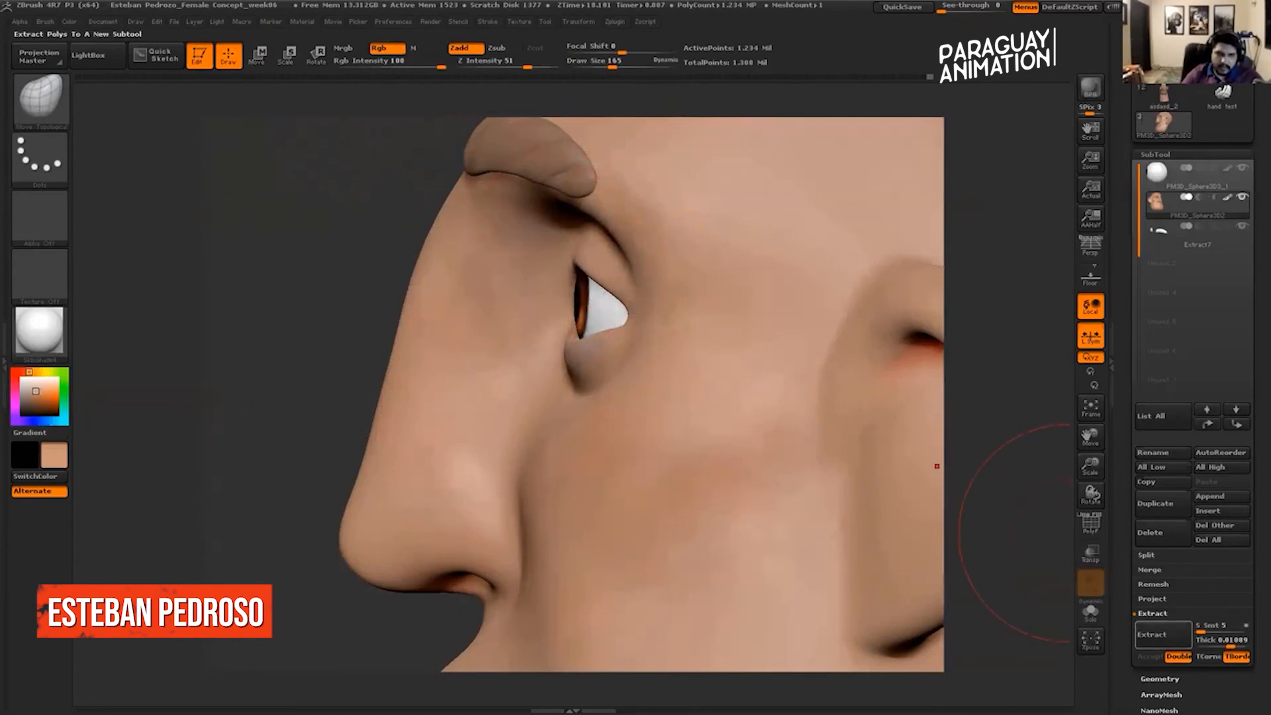
click(1161, 679)
key(shift+d)
key(shift+d)
key(shift+d)
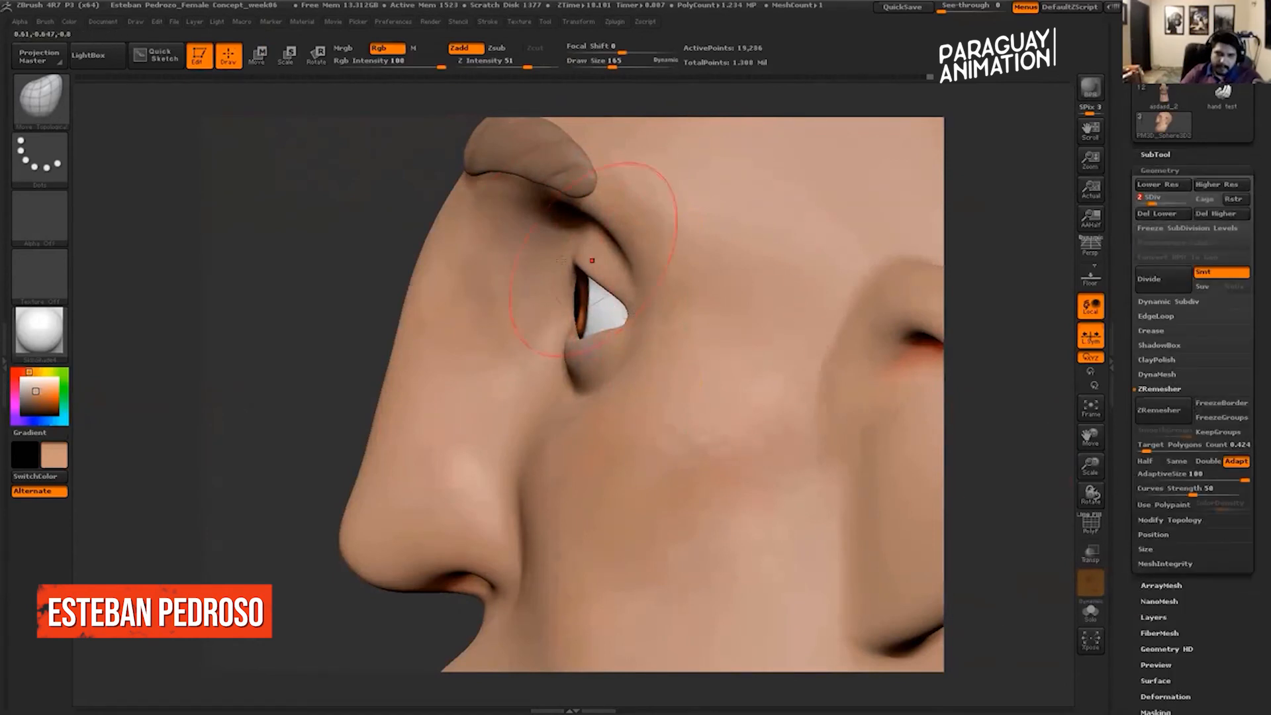
Adjust the eyelid edges to fit the eyeball using Move Topological with draw size 101.
drag(294, 202, 376, 199)
drag(615, 61, 604, 61)
alt+drag(311, 199, 528, 334)
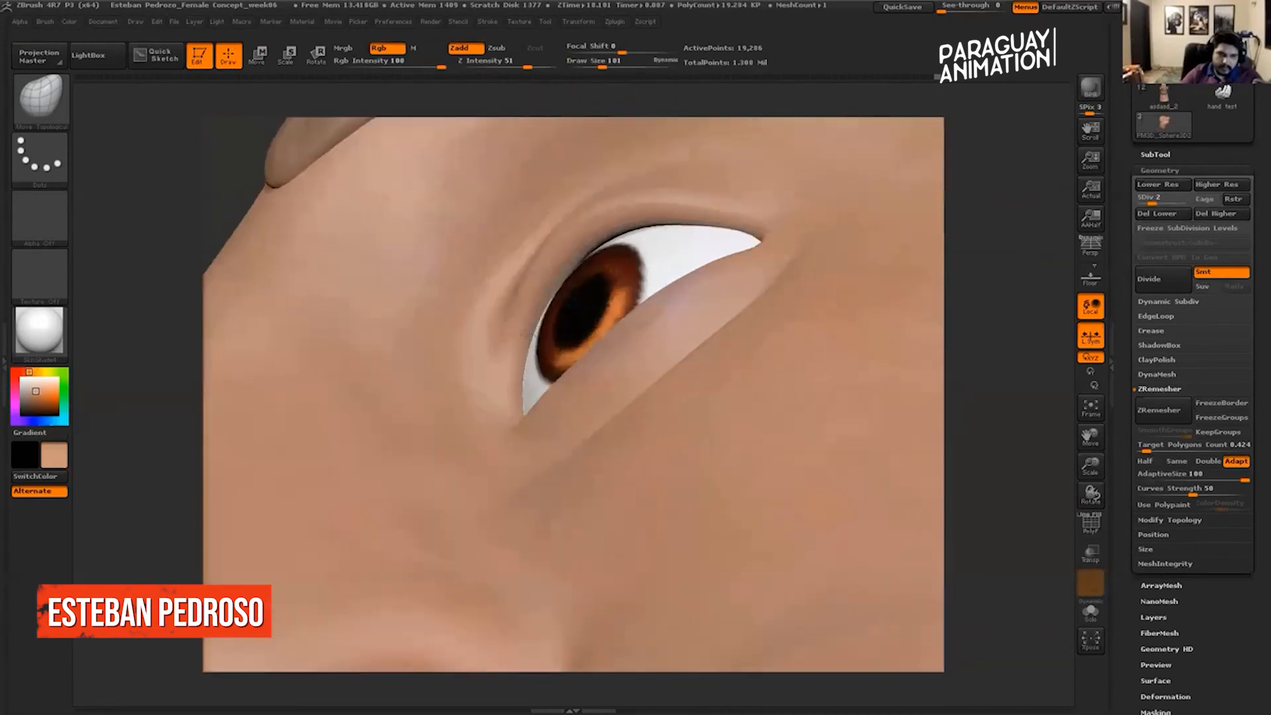
right_drag(528, 334, 534, 309)
drag(534, 309, 514, 312)
drag(647, 217, 650, 209)
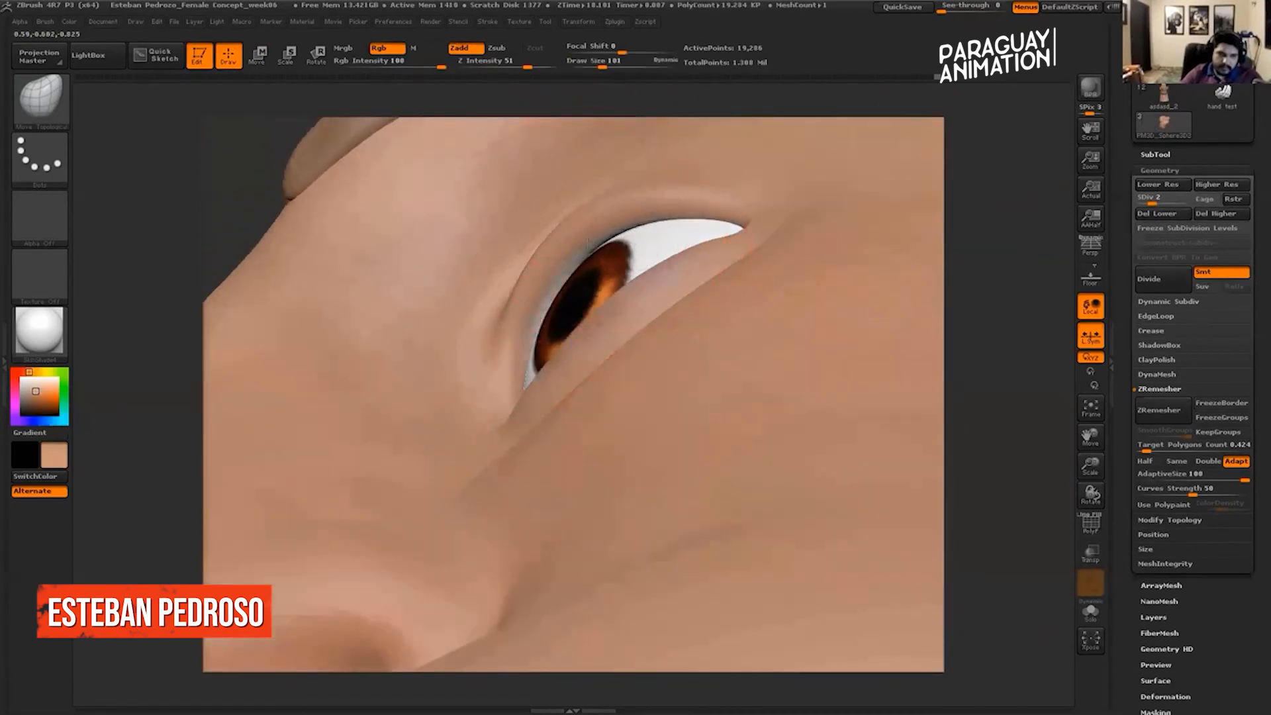
drag(1043, 268, 1018, 251)
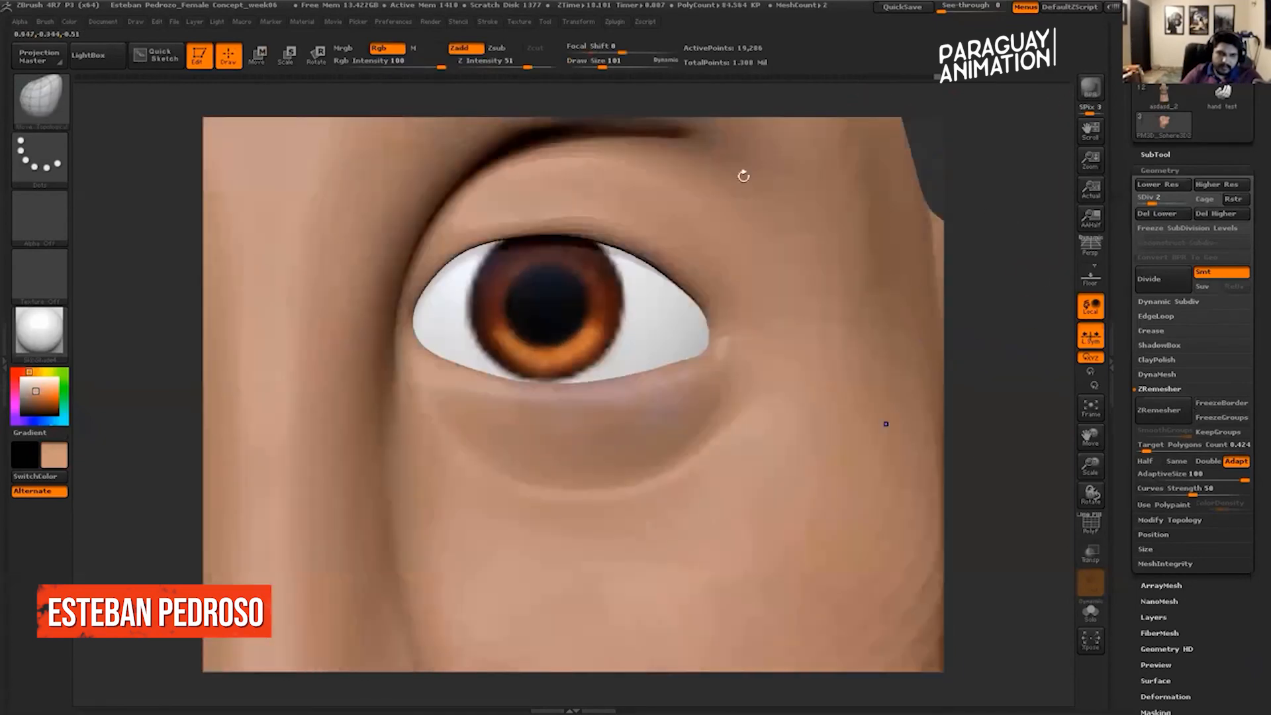
Examine the eyelids and the whole face from the front and from below, setting the draw size to 89.
ctrl+right_drag(744, 175, 579, 215)
key(f)
mouse_move(843, 137)
mouse_down()
mouse_move(907, 159)
mouse_move(899, 179)
mouse_move(920, 173)
mouse_up()
ctrl+right_drag(920, 173, 948, 219)
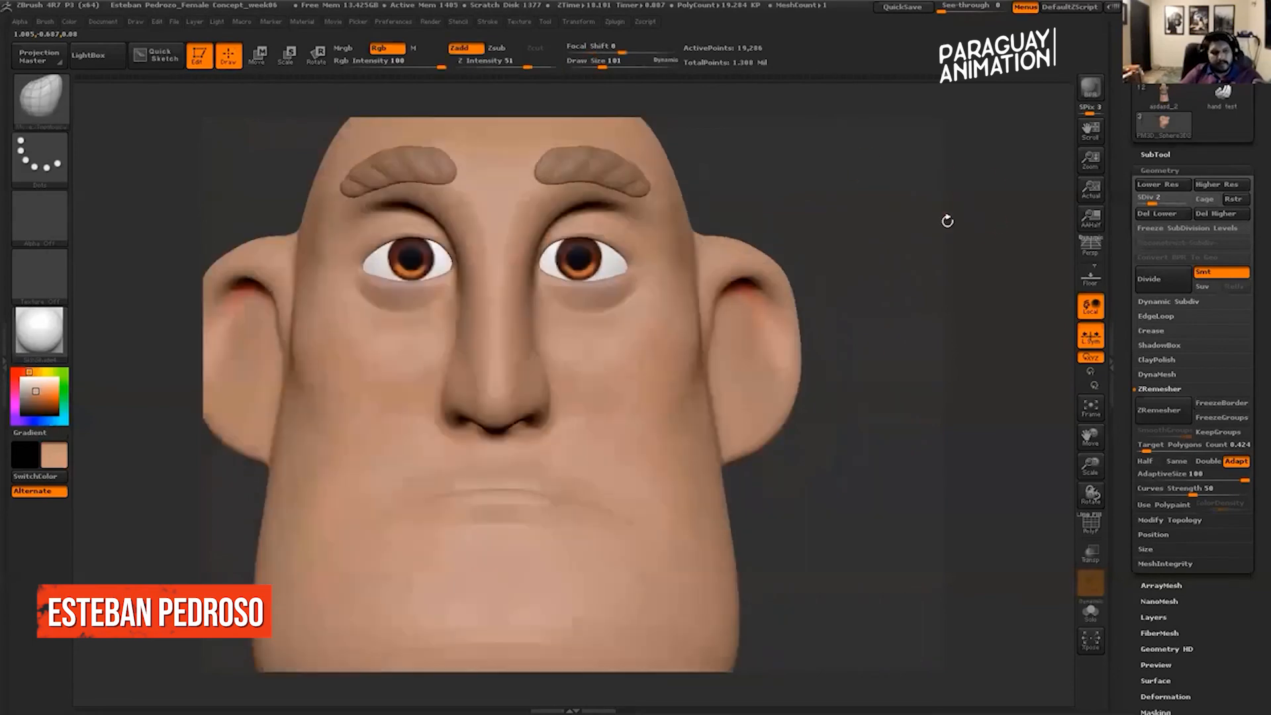
alt+drag(947, 219, 1013, 254)
click(603, 64)
drag(858, 172, 871, 174)
ctrl+right_drag(870, 174, 887, 221)
drag(887, 222, 993, 216)
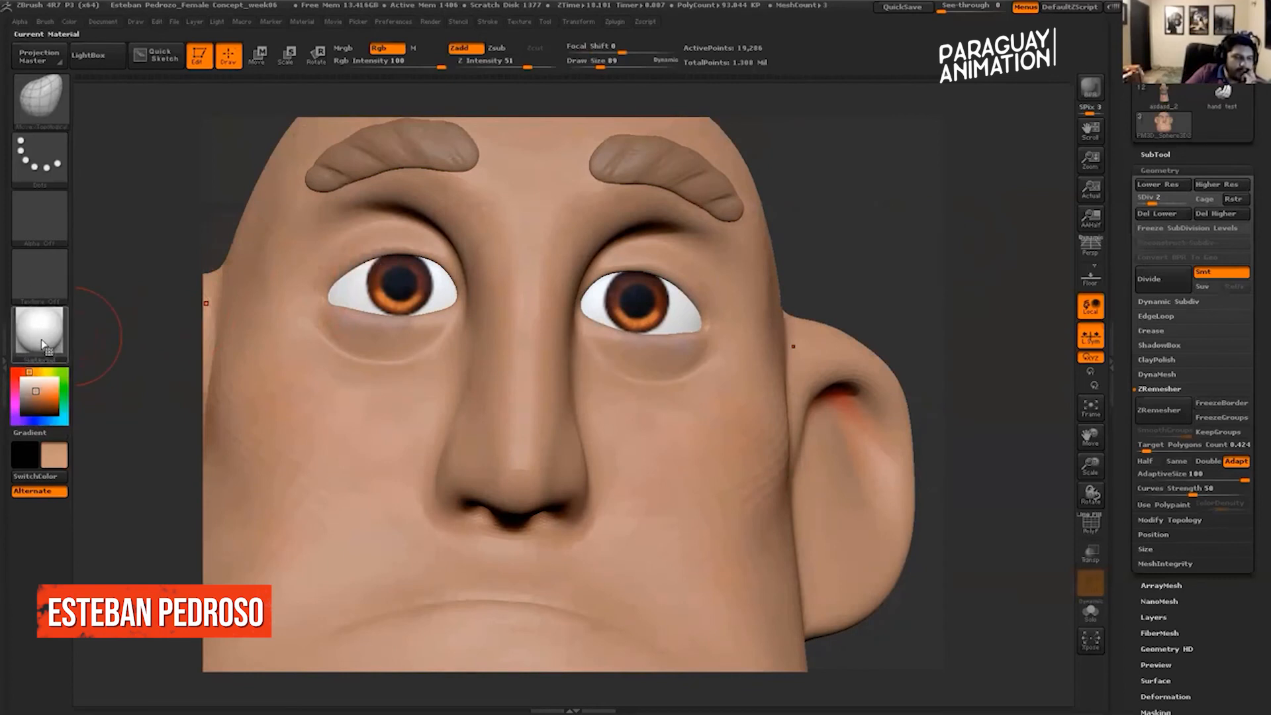
Choose the ToyPlastic material from the standard materials as the glossy shader for the eyes.
click(38, 345)
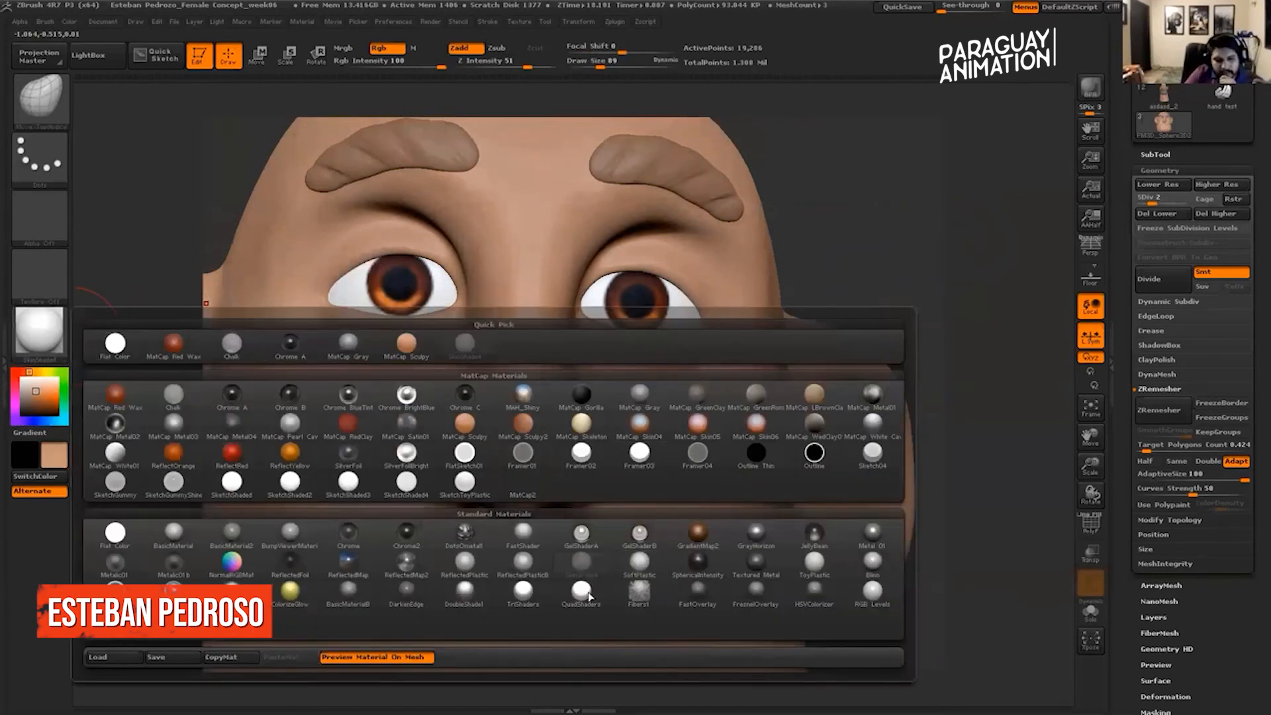
mouse_move(578, 596)
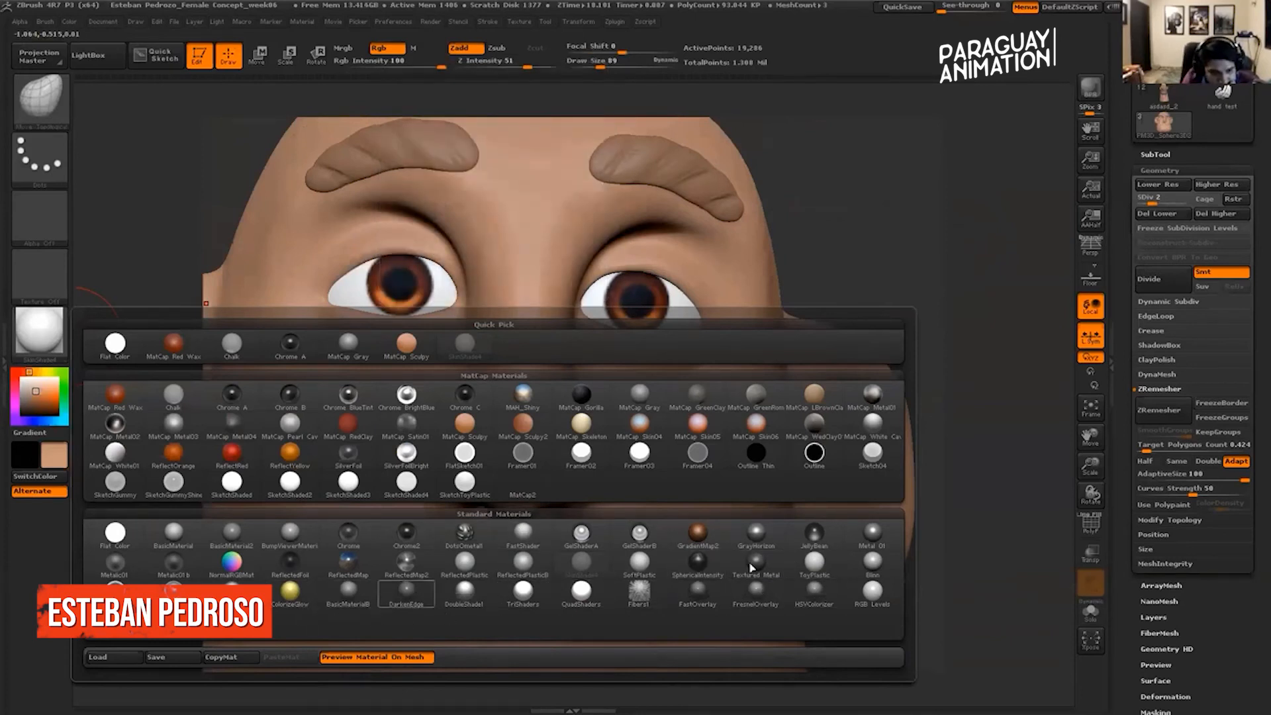
click(816, 571)
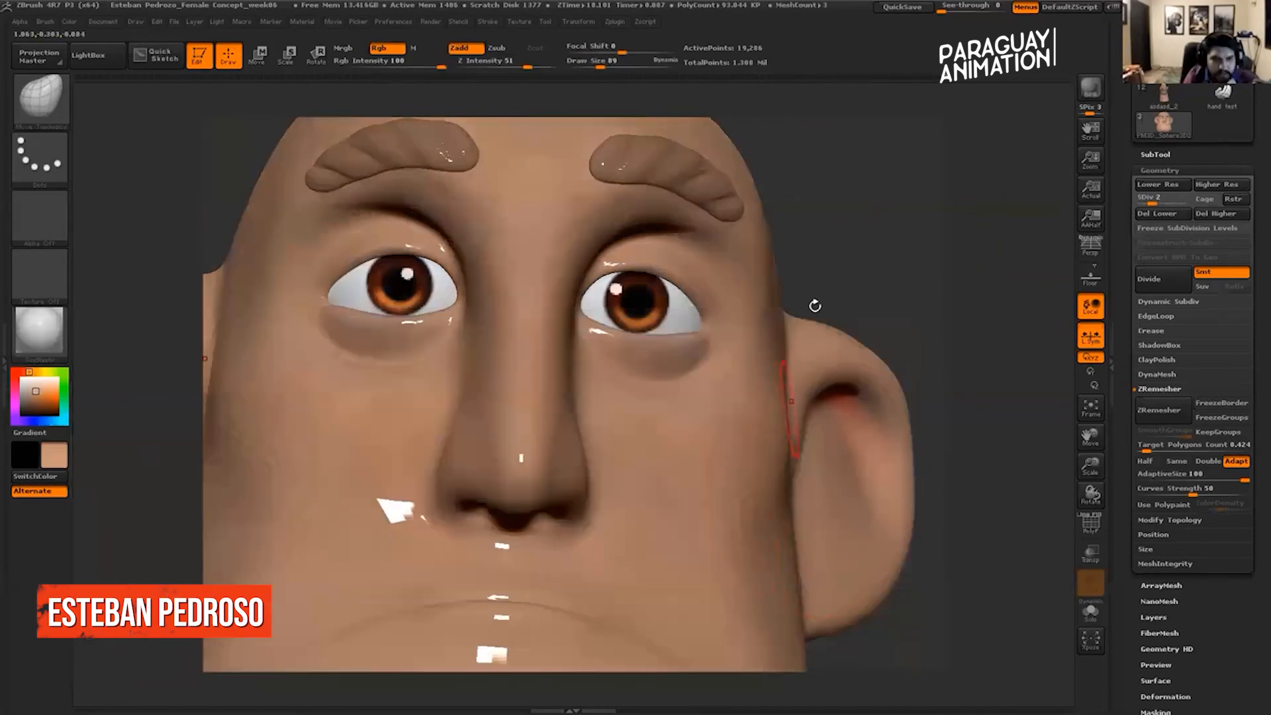
Select the eyeball subtool and apply the ToyPlastic material to it, with only the material channel enabled and the ClayBuildup brush active.
shift+drag(974, 207, 967, 167)
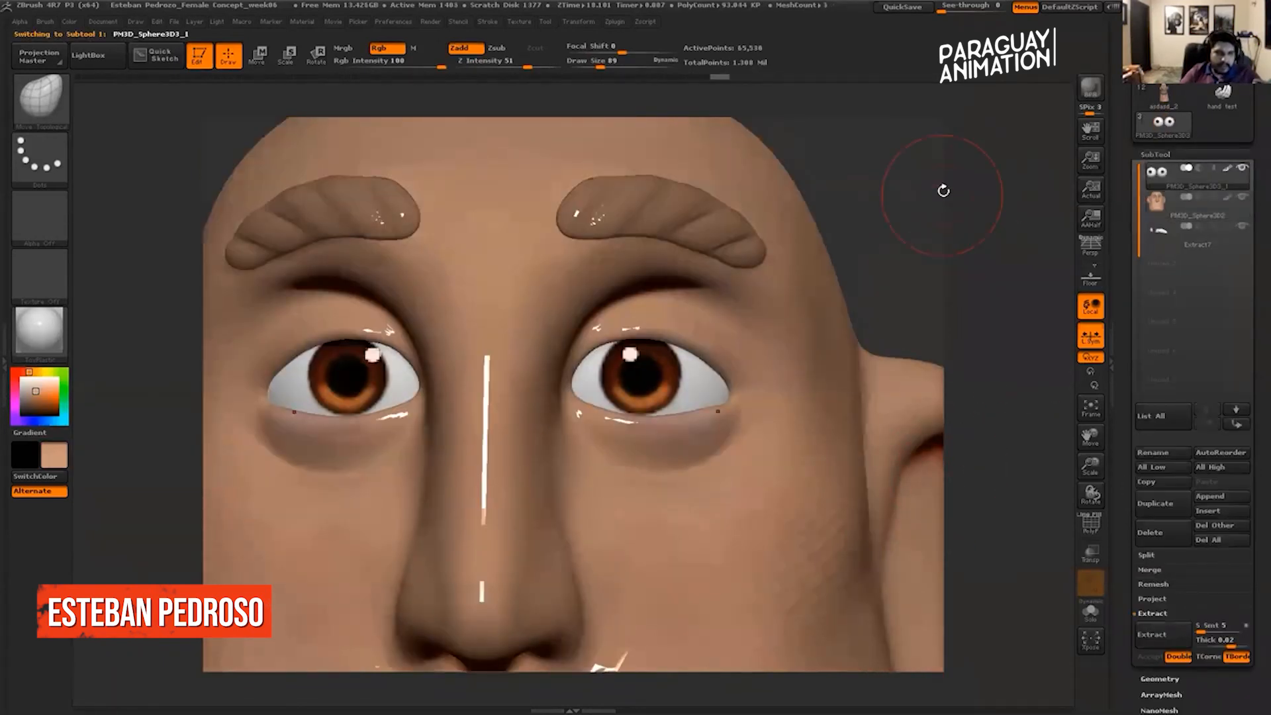
drag(944, 191, 945, 190)
click(388, 48)
click(466, 48)
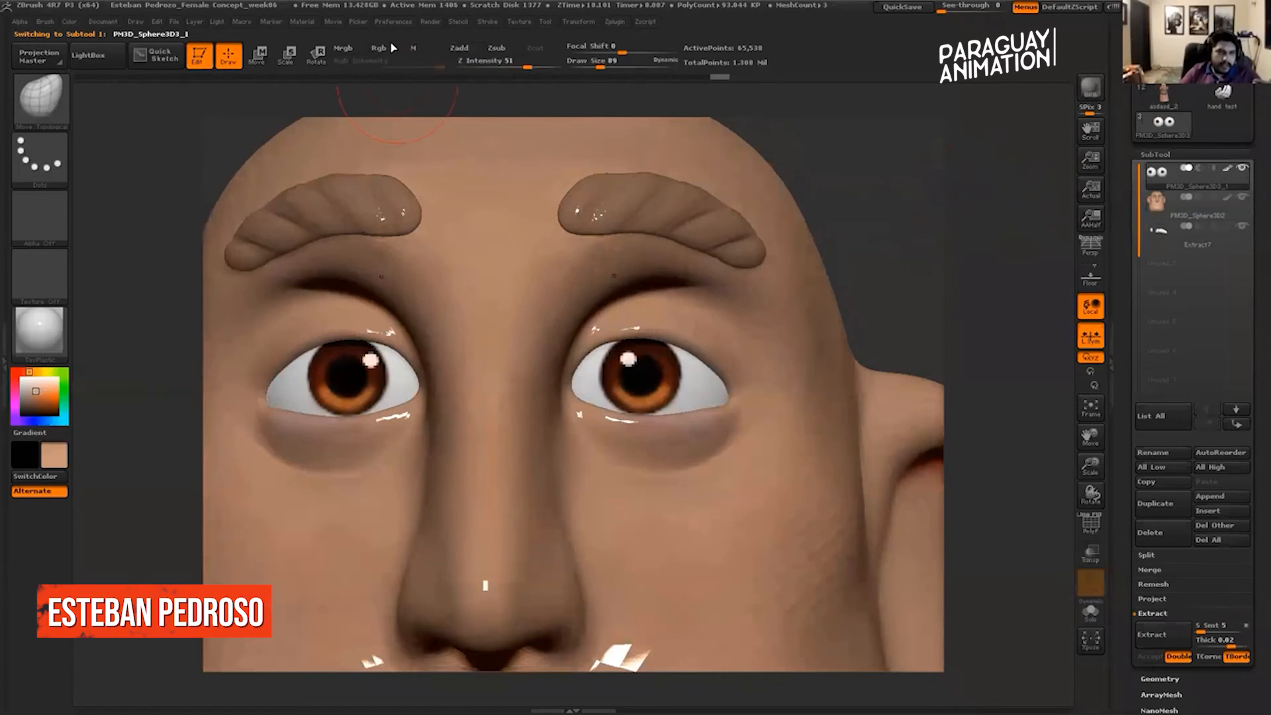
click(427, 48)
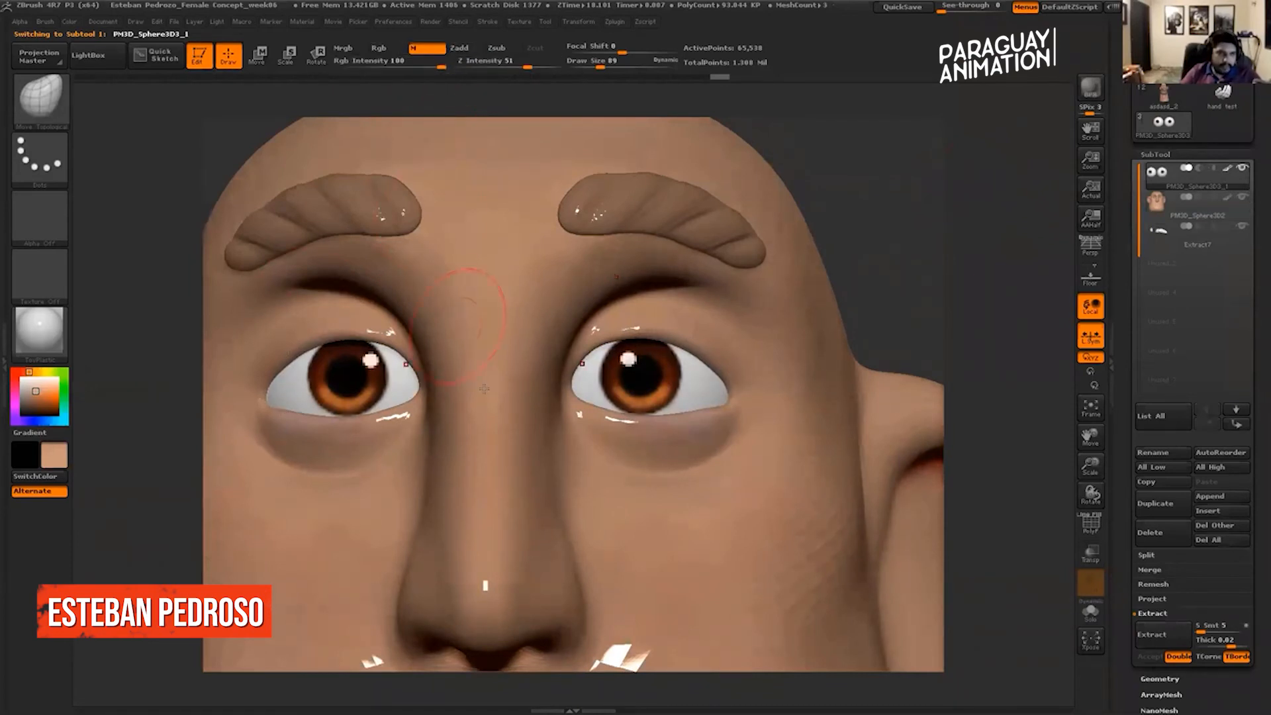
key(b)
key(c)
key(b)
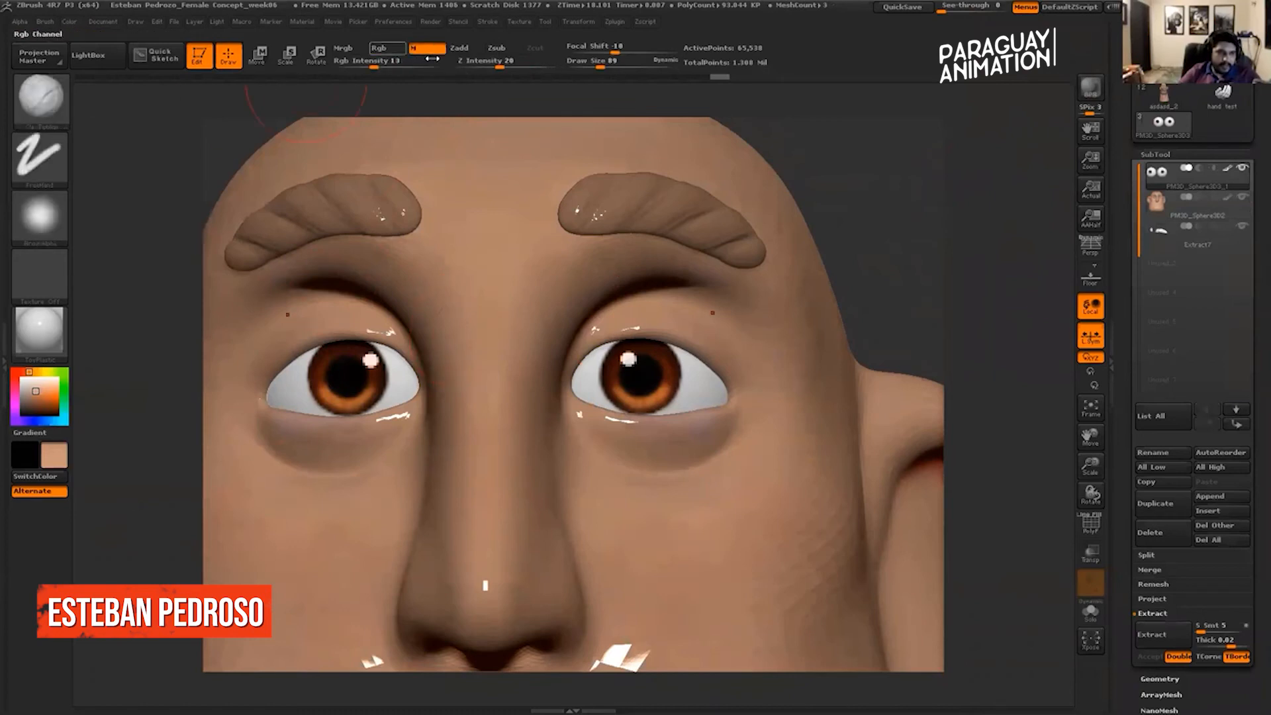
click(423, 51)
click(427, 48)
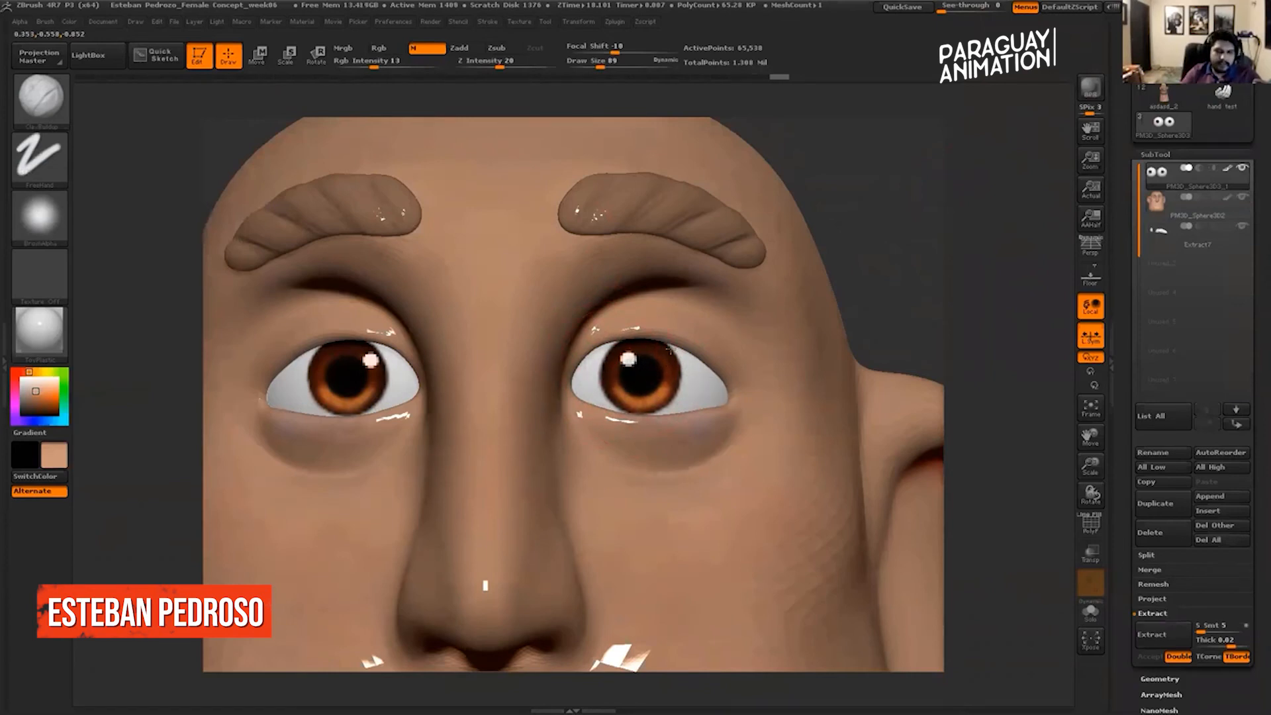
Restore the matte skin material as the active material and check the head with its glossy eyes.
click(56, 322)
click(471, 347)
mouse_move(979, 261)
mouse_down()
mouse_move(956, 246)
mouse_move(972, 221)
mouse_move(953, 242)
mouse_move(979, 240)
mouse_move(954, 246)
mouse_move(857, 177)
mouse_move(874, 255)
mouse_move(888, 249)
mouse_move(895, 277)
mouse_move(930, 281)
mouse_move(853, 286)
mouse_move(905, 285)
mouse_move(895, 245)
mouse_up()
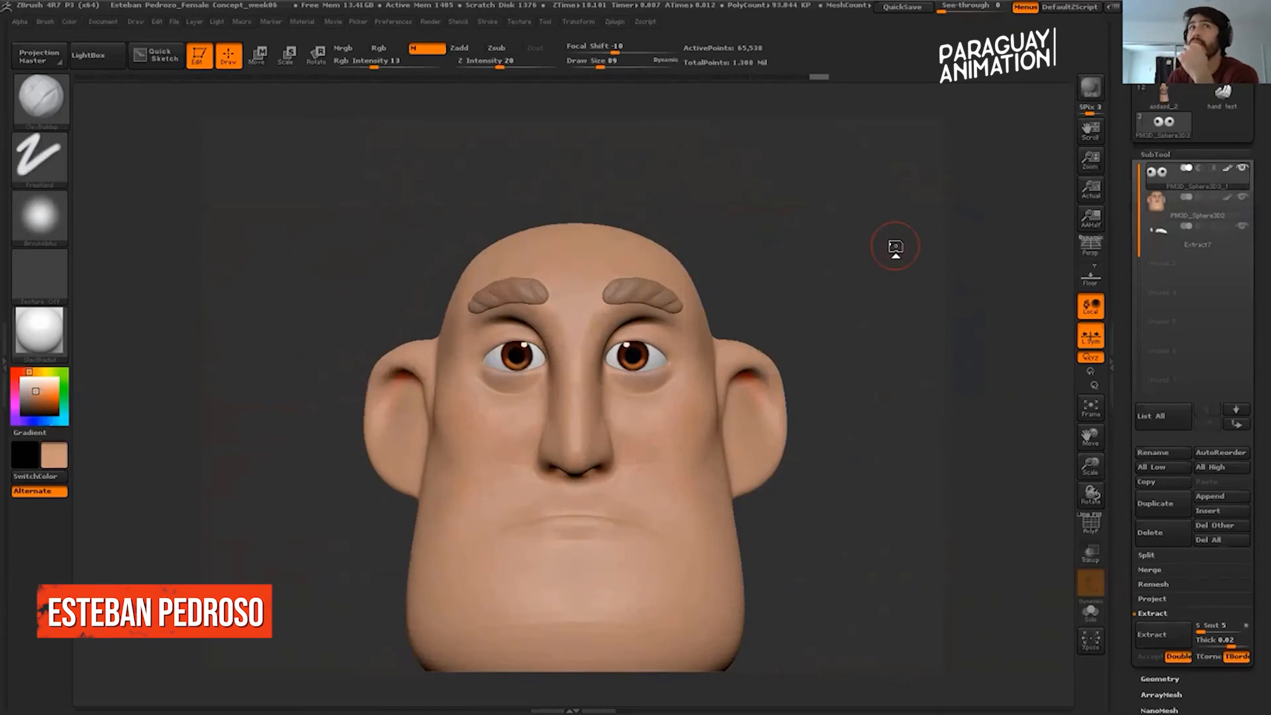
Select the head subtool and raise it to subdivision level 5.
mouse_move(804, 259)
mouse_down()
mouse_move(682, 261)
mouse_move(875, 199)
mouse_move(821, 271)
mouse_move(599, 411)
mouse_up()
alt+click(601, 408)
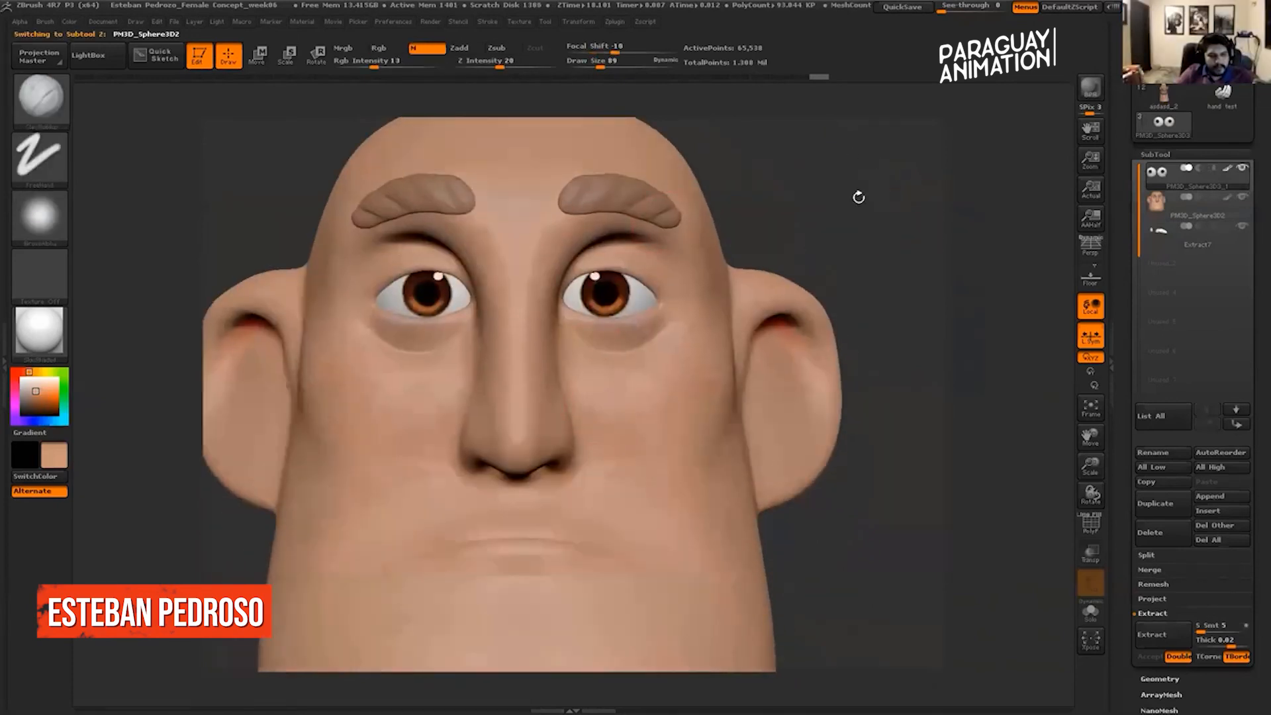
drag(953, 212, 960, 317)
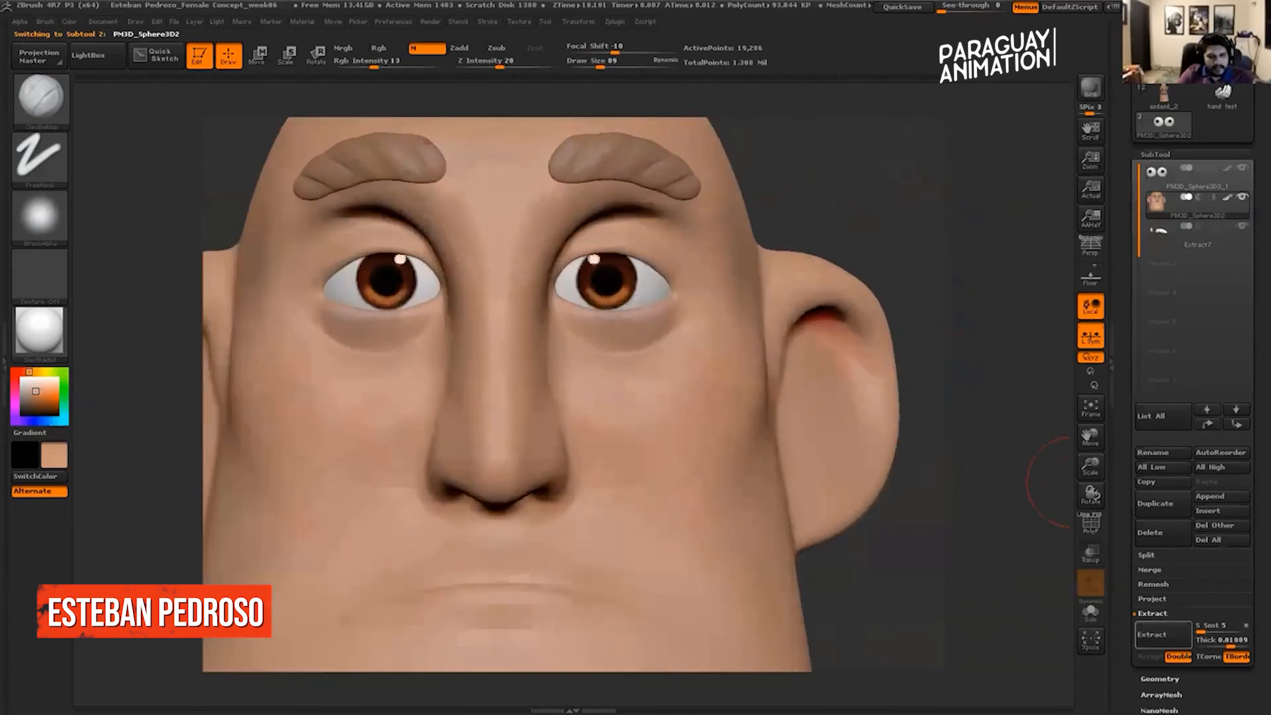
click(1160, 680)
key(shift+d)
key(shift+d)
key(shift+d)
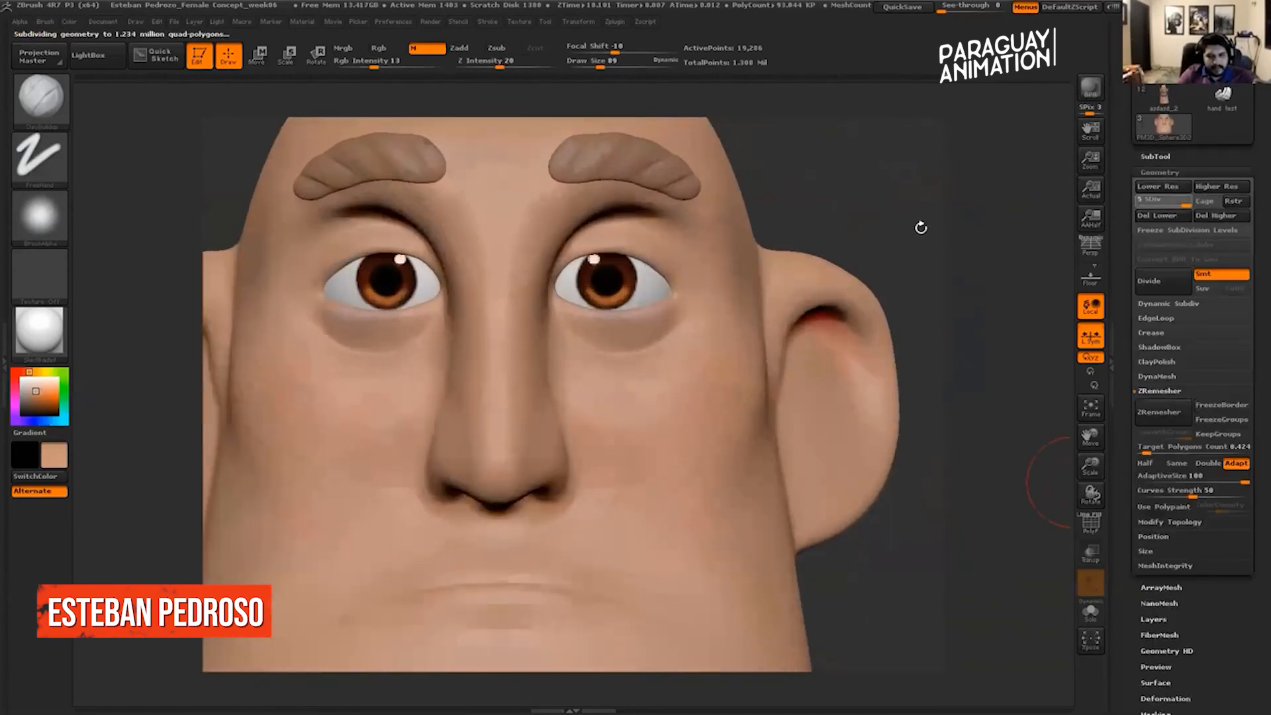
Set the ClayBuildup draw size to 175 and switch the brush from material painting to Zadd sculpting.
mouse_move(897, 177)
alt+mouse_down()
mouse_move(891, 187)
mouse_move(938, 206)
mouse_move(940, 245)
mouse_move(946, 134)
alt+mouse_up()
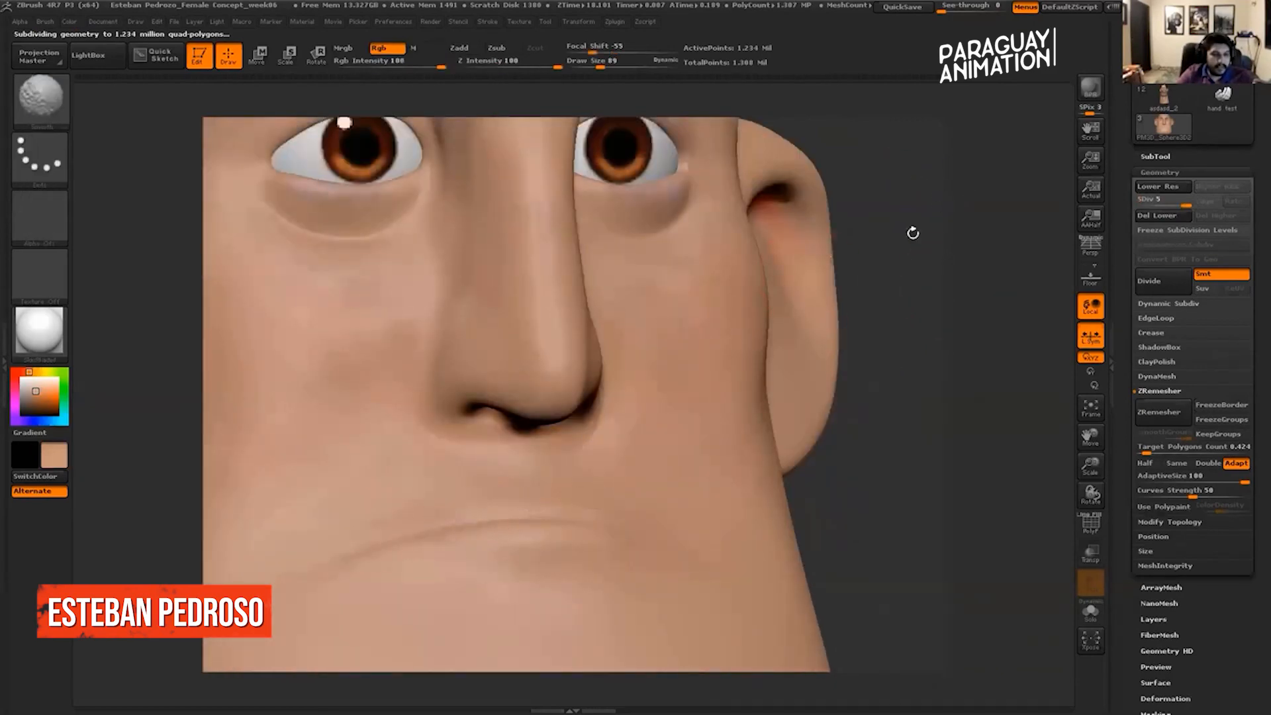
drag(913, 233, 835, 205)
mouse_move(961, 225)
alt+mouse_down()
mouse_move(959, 171)
mouse_move(864, 250)
mouse_move(899, 240)
mouse_move(917, 292)
alt+mouse_up()
mouse_move(952, 192)
alt+mouse_down()
mouse_move(980, 222)
mouse_move(888, 279)
mouse_move(900, 133)
alt+mouse_up()
drag(967, 238, 821, 338)
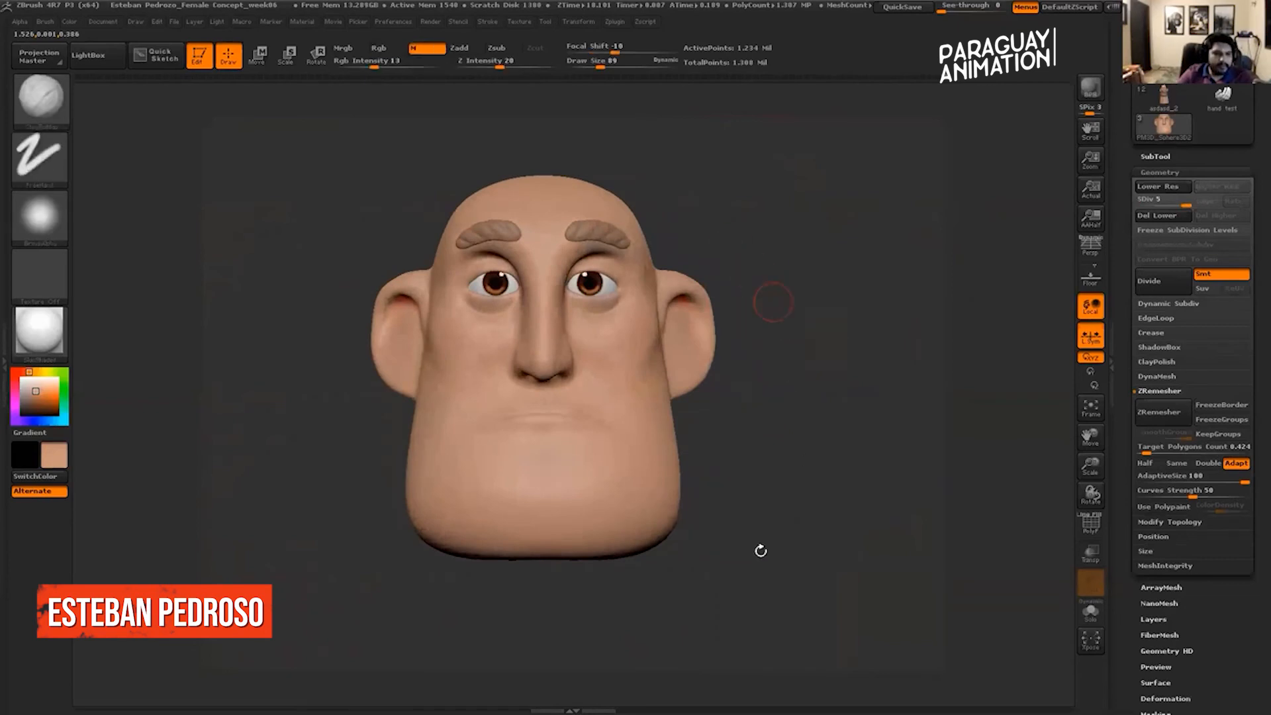
mouse_move(798, 176)
alt+mouse_down()
mouse_move(803, 219)
mouse_move(729, 228)
alt+mouse_up()
click(64, 98)
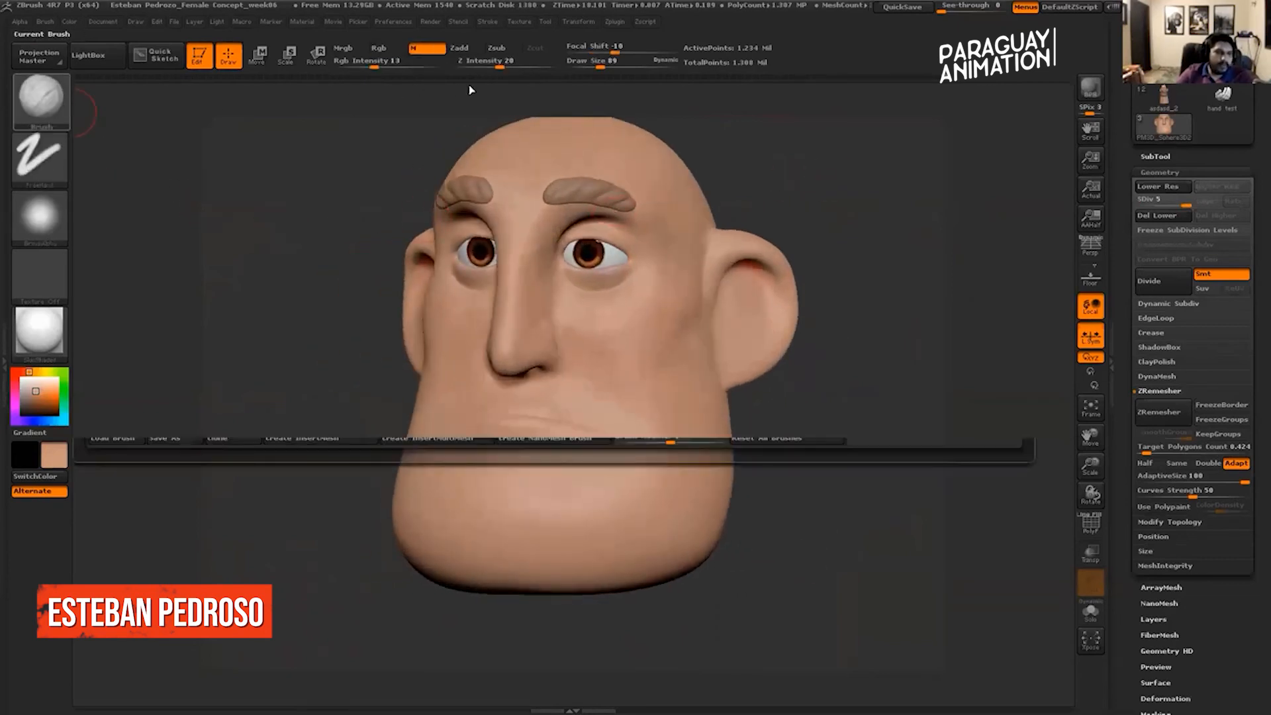
drag(604, 68, 612, 68)
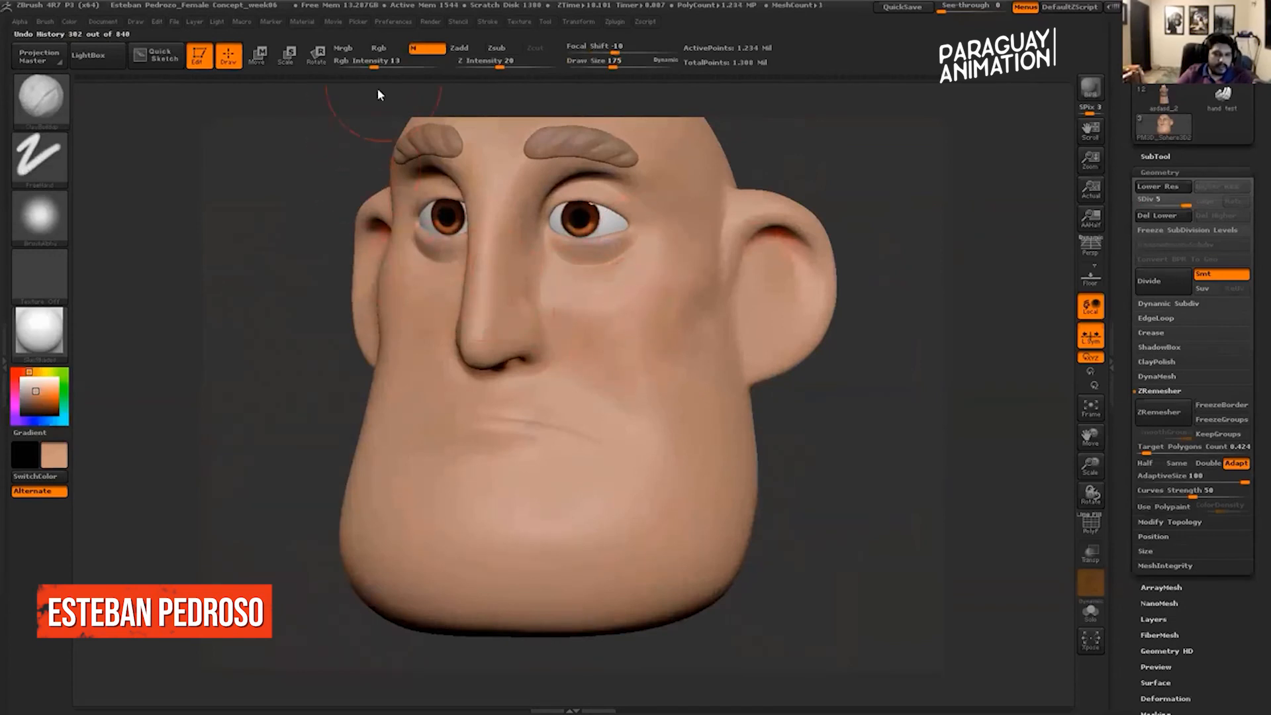
click(438, 49)
click(459, 48)
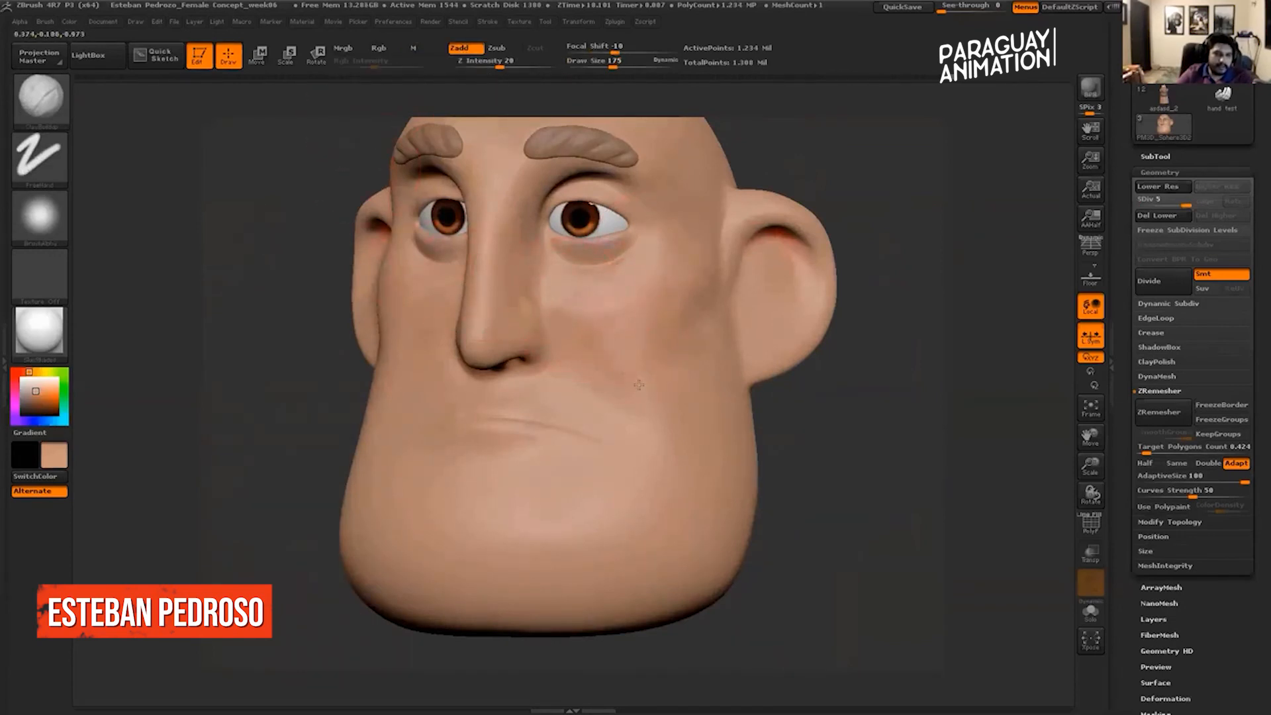
Replace the ClayBuildup brush's soft round alpha with a solid square one.
click(40, 98)
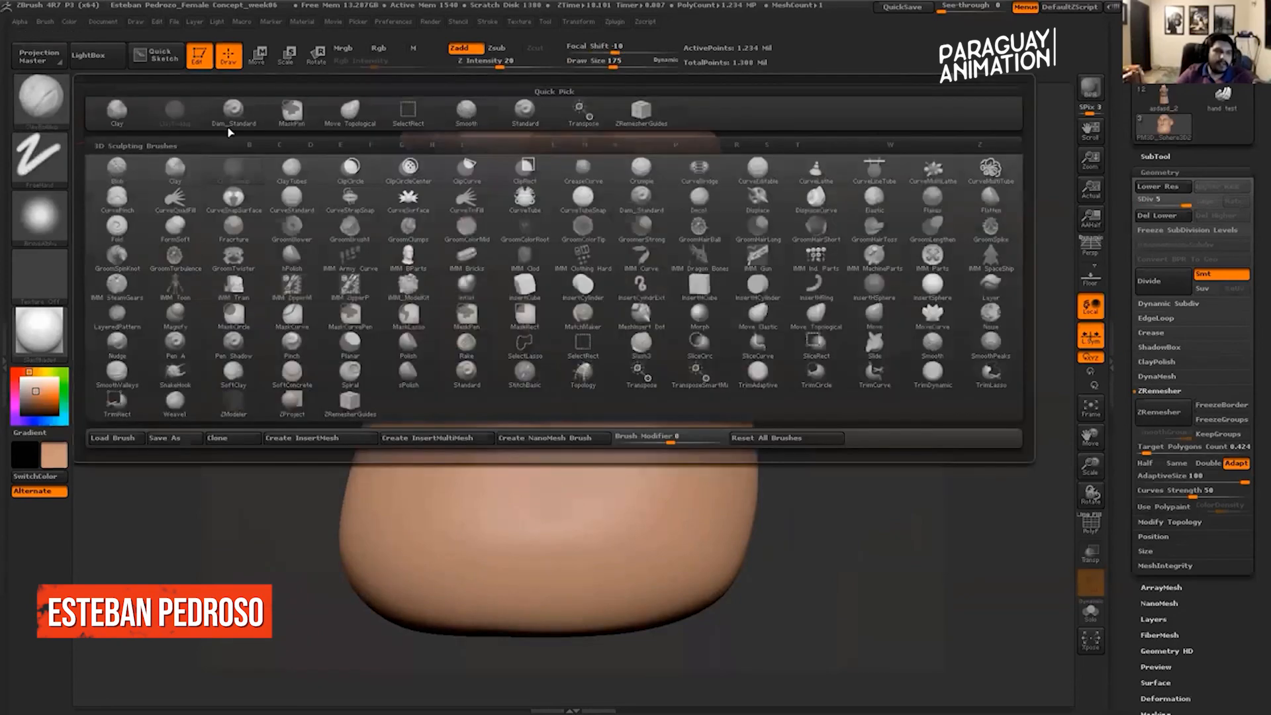
click(43, 215)
click(344, 225)
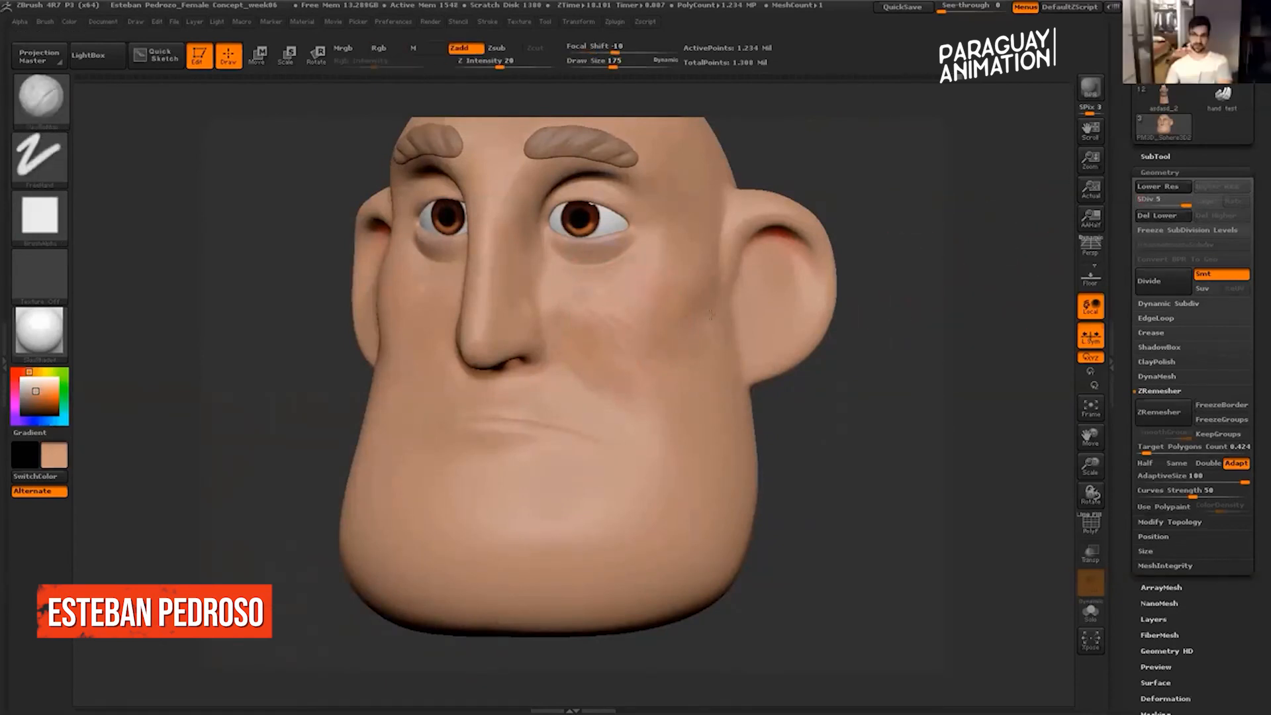
Smooth the surface of the cheek between the nose and the ear, checking the face from several angles.
ctrl+right_drag(712, 315, 672, 340)
shift+drag(671, 341, 702, 311)
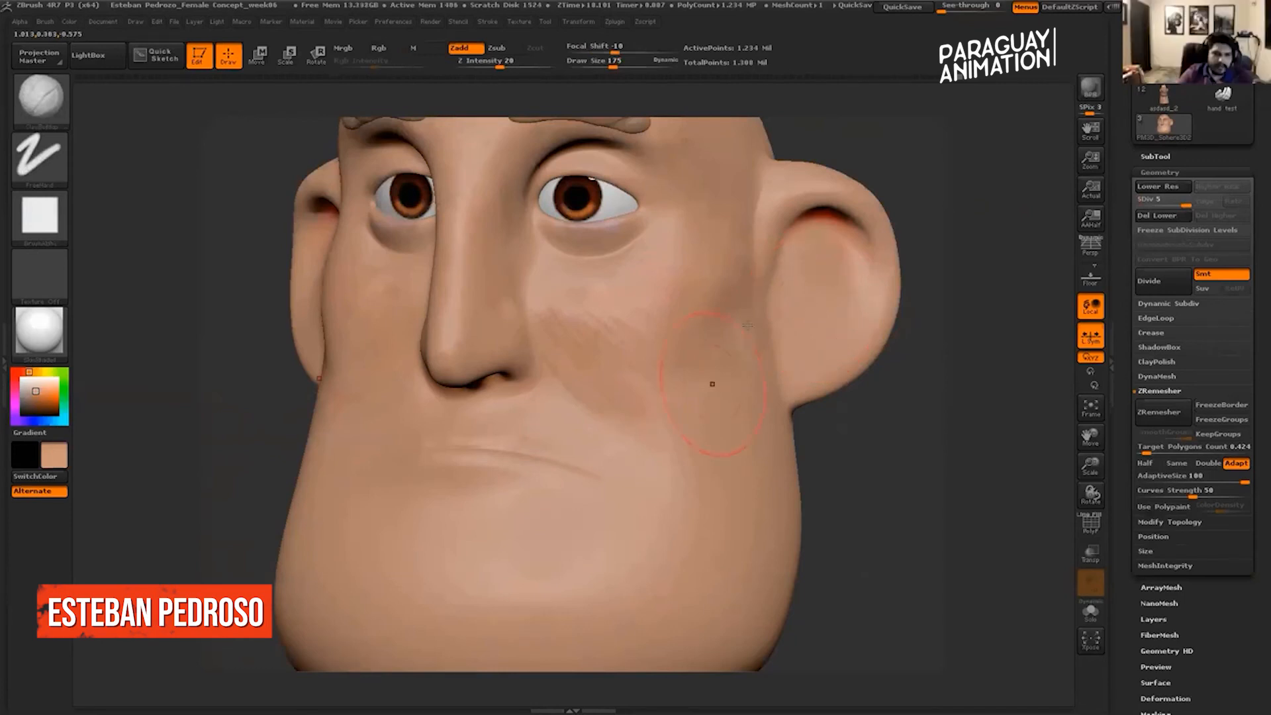
drag(894, 147, 798, 185)
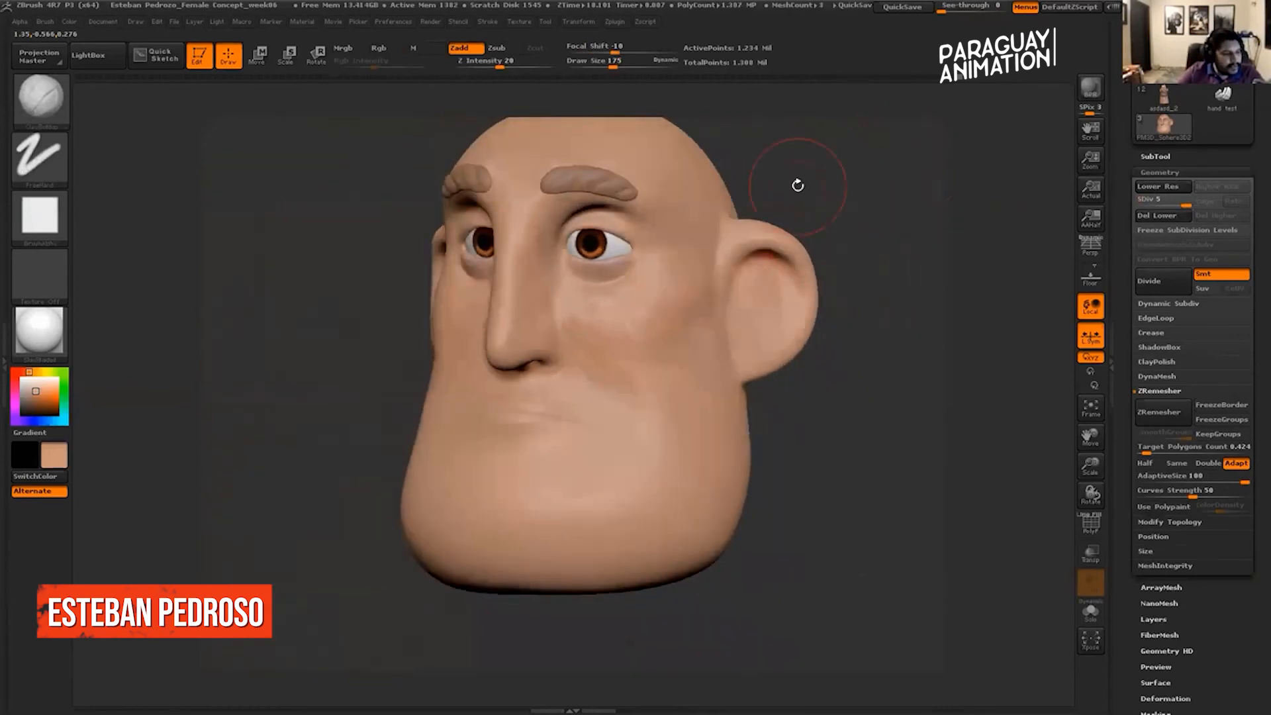
mouse_move(855, 202)
mouse_down()
mouse_move(872, 181)
mouse_move(850, 224)
mouse_move(768, 207)
mouse_up()
alt+drag(872, 176, 867, 215)
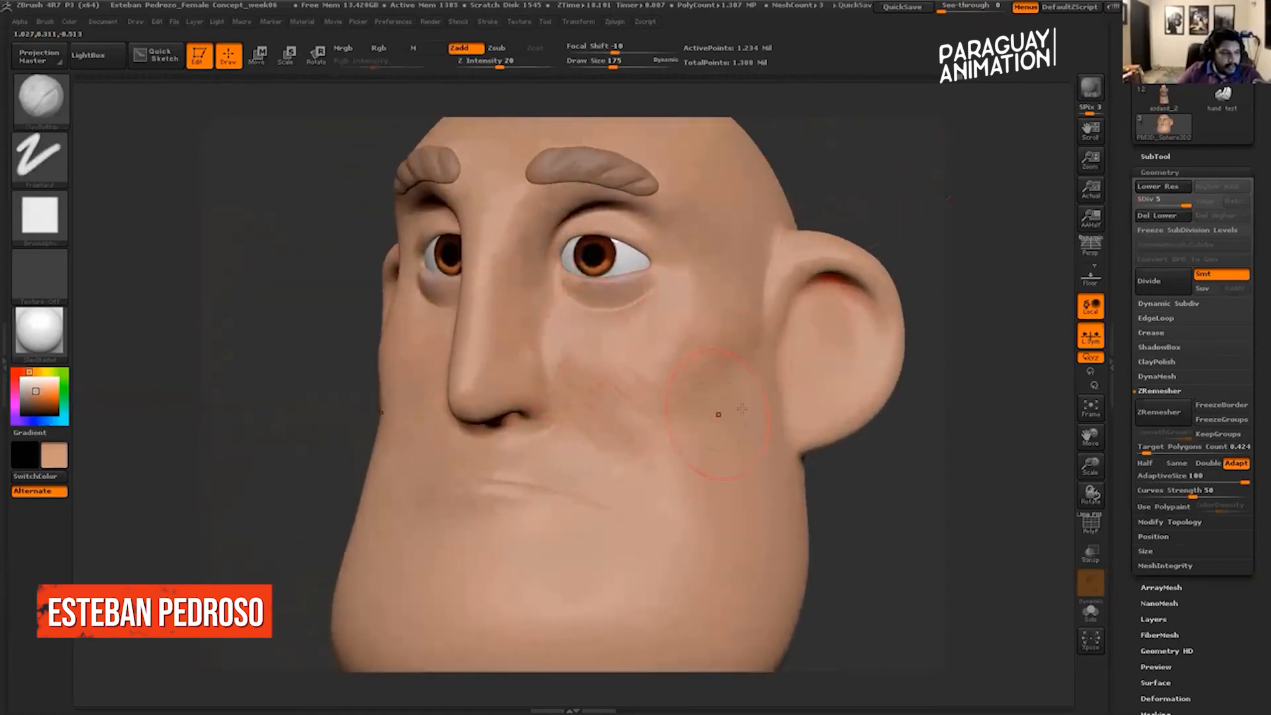
drag(909, 177, 869, 182)
mouse_move(953, 162)
mouse_down()
mouse_move(1007, 166)
mouse_move(839, 228)
mouse_up()
drag(1000, 174, 848, 234)
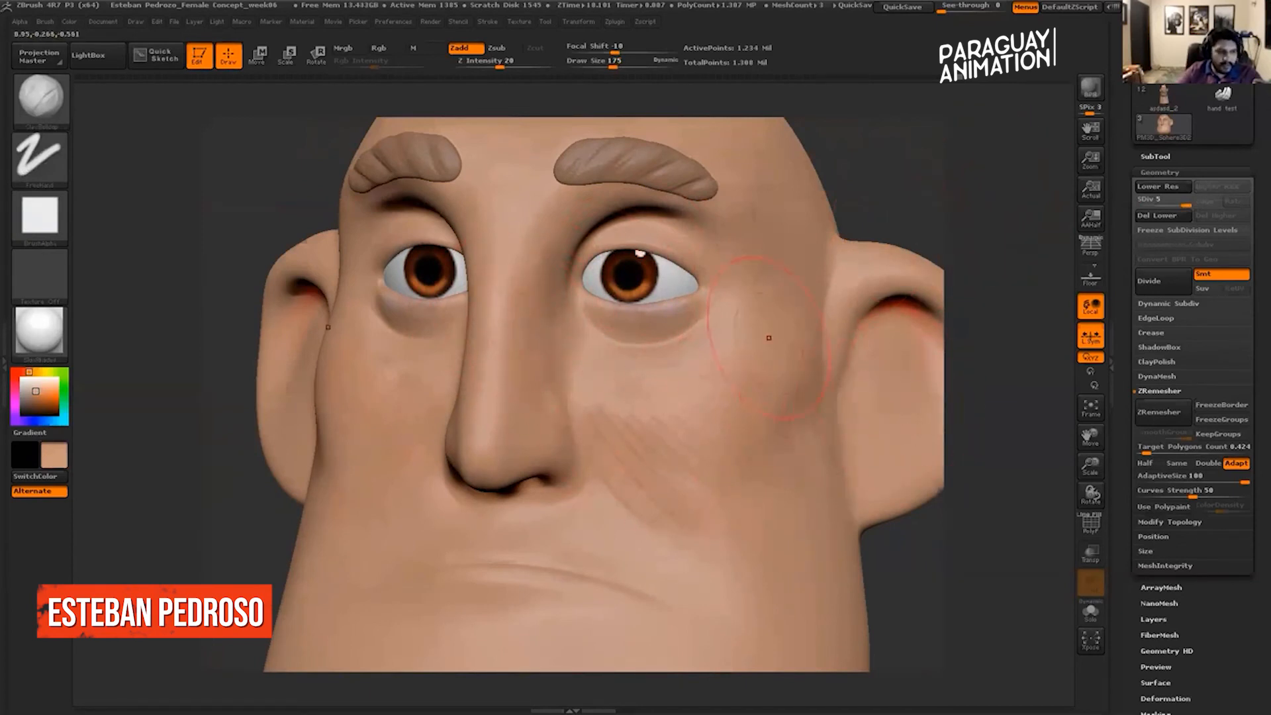
alt+drag(1022, 182, 1072, 266)
drag(1071, 266, 1035, 261)
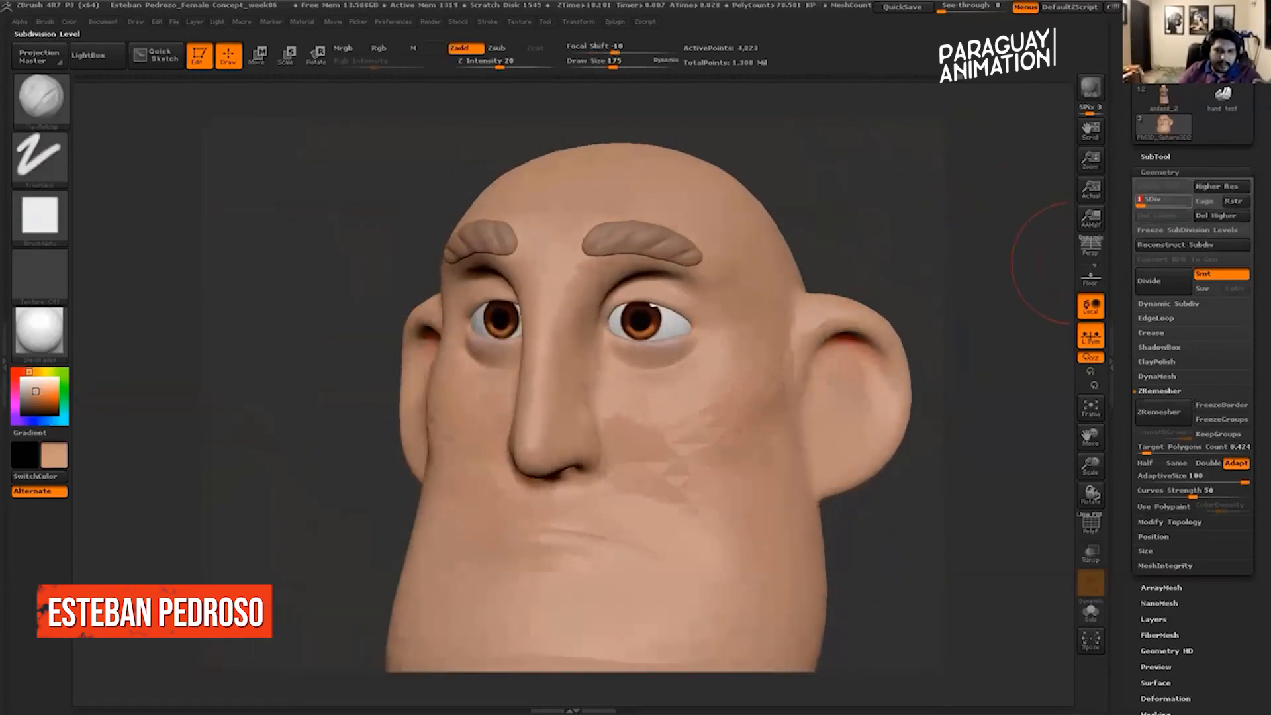
Lower the head to subdivision level 3 and set the Smooth brush to Zadd with Rgb off.
click(1186, 201)
alt+drag(911, 221, 884, 341)
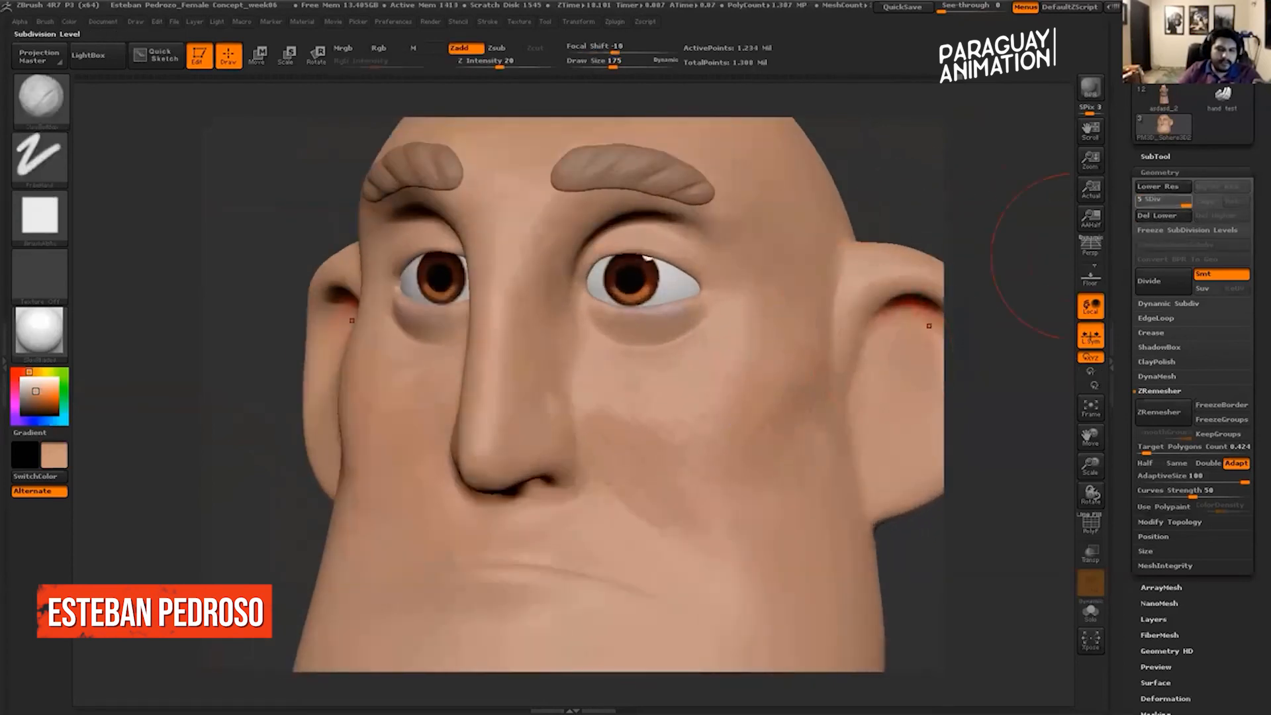
key(shift+d)
key(shift+d)
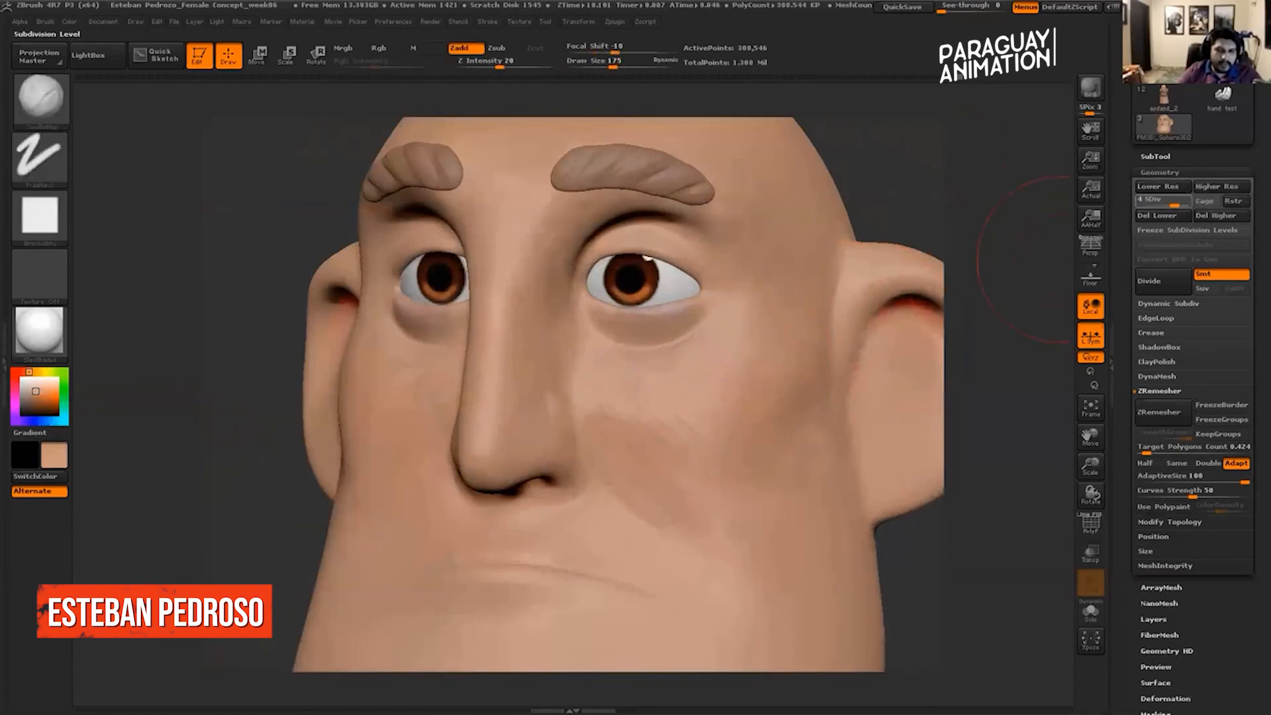
key(shift)
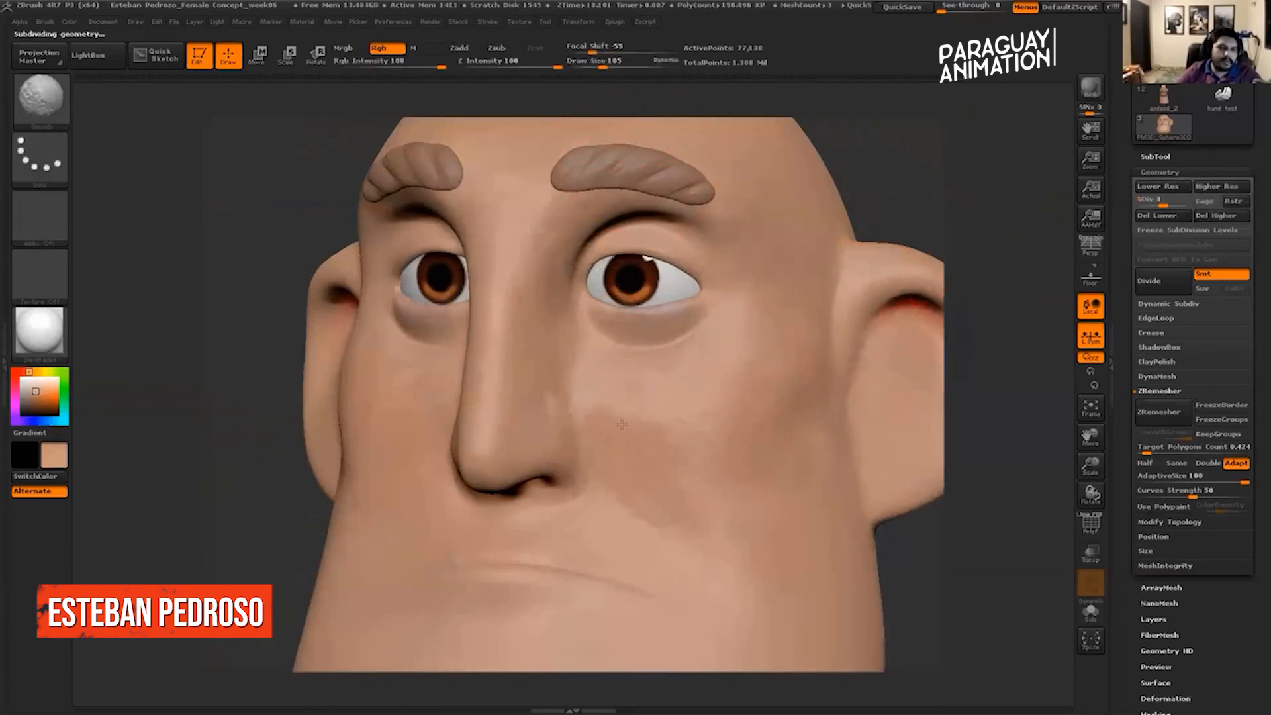
key(shift)
click(459, 48)
click(379, 48)
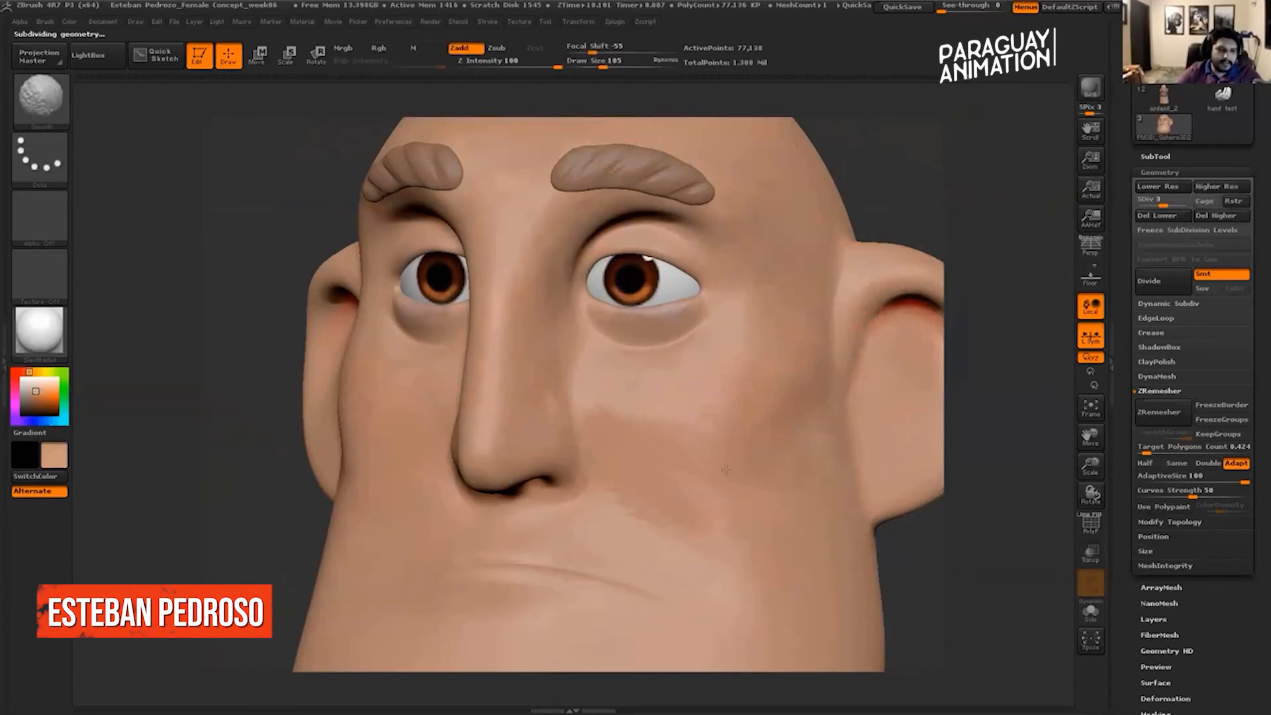
Sculpt strokes below the cheekbone in front of the ear with ClayBuildup at draw size 105.
right_drag(726, 469, 759, 417)
shift+right_drag(850, 407, 752, 384)
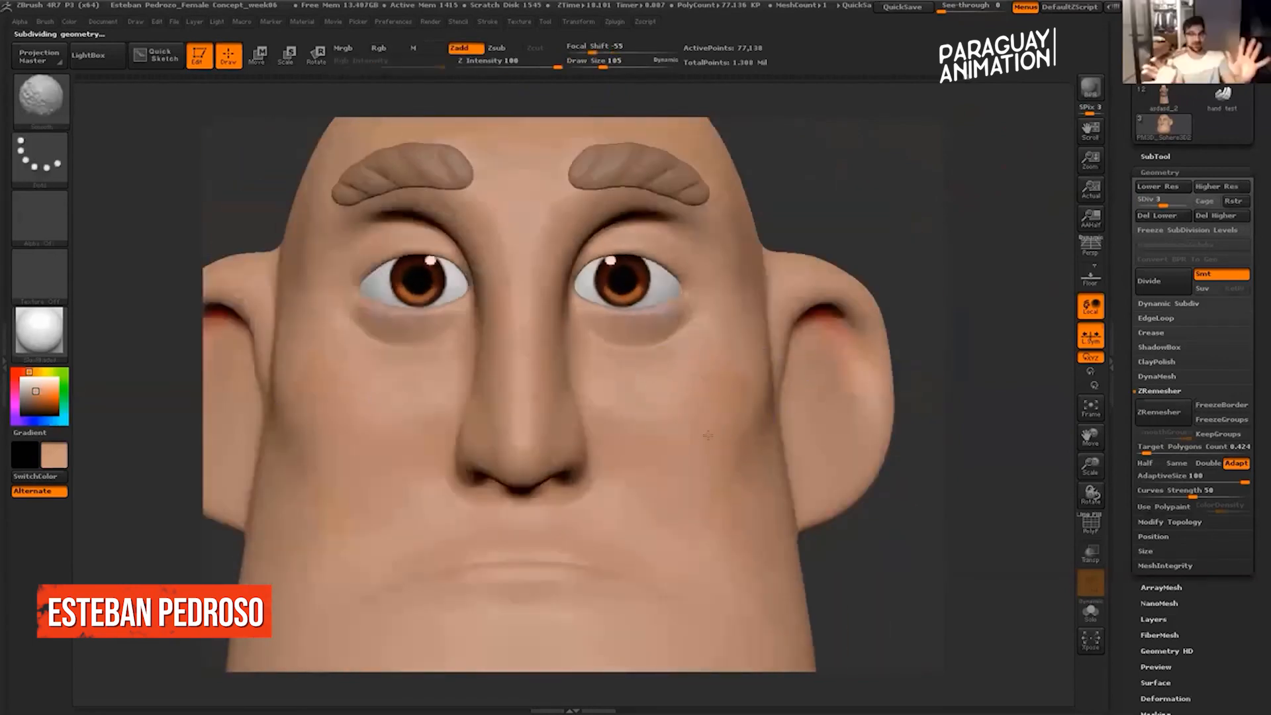
mouse_move(974, 204)
right_down()
mouse_move(959, 205)
mouse_move(953, 185)
right_up()
mouse_move(954, 185)
right_down()
mouse_move(900, 208)
mouse_move(980, 193)
mouse_move(920, 198)
right_up()
ctrl+right_drag(920, 199, 746, 225)
mouse_move(940, 164)
shift+right_down()
mouse_move(996, 199)
mouse_move(927, 157)
shift+right_up()
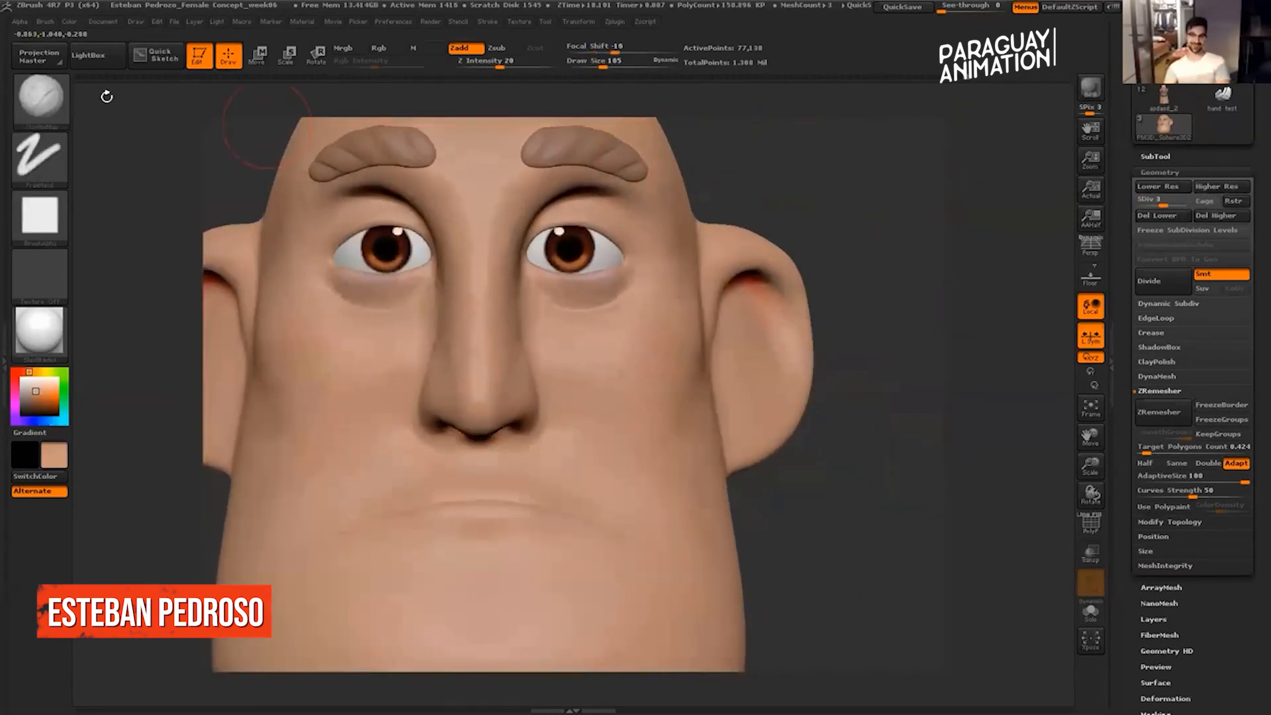
right_drag(894, 440, 759, 391)
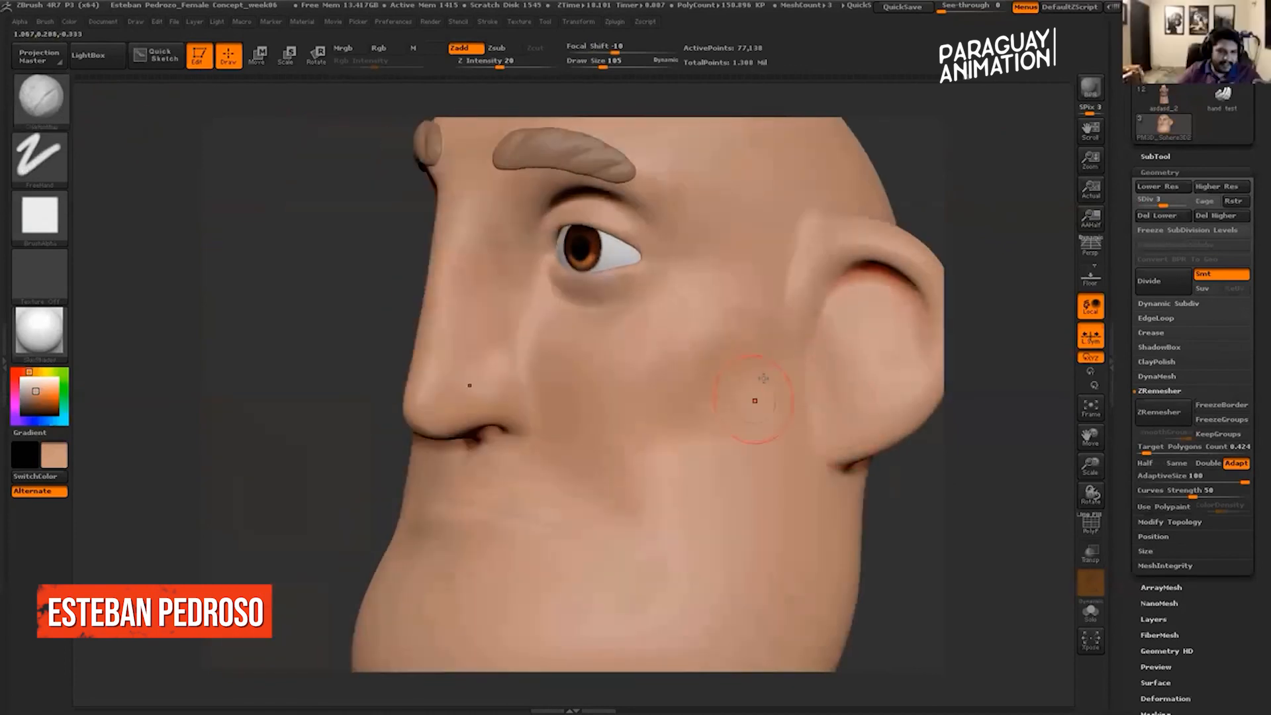
drag(747, 398, 720, 487)
mouse_move(742, 415)
mouse_down()
mouse_move(780, 490)
mouse_move(749, 455)
mouse_up()
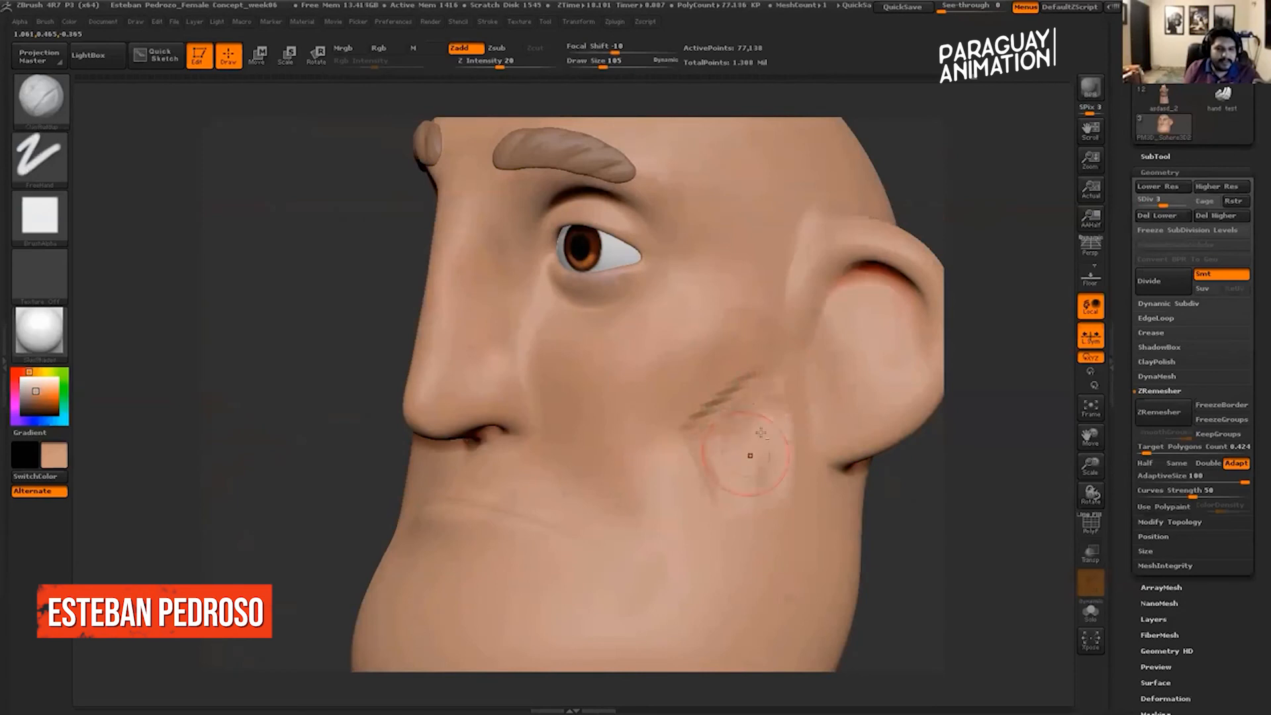
Build up the back of the jaw below the ear and smooth the crease under the cheekbone.
shift+drag(749, 390, 705, 431)
mouse_move(935, 469)
shift+mouse_down()
mouse_move(957, 456)
mouse_move(861, 450)
mouse_move(762, 412)
shift+mouse_up()
mouse_move(784, 357)
mouse_down()
mouse_move(703, 432)
mouse_move(712, 471)
mouse_up()
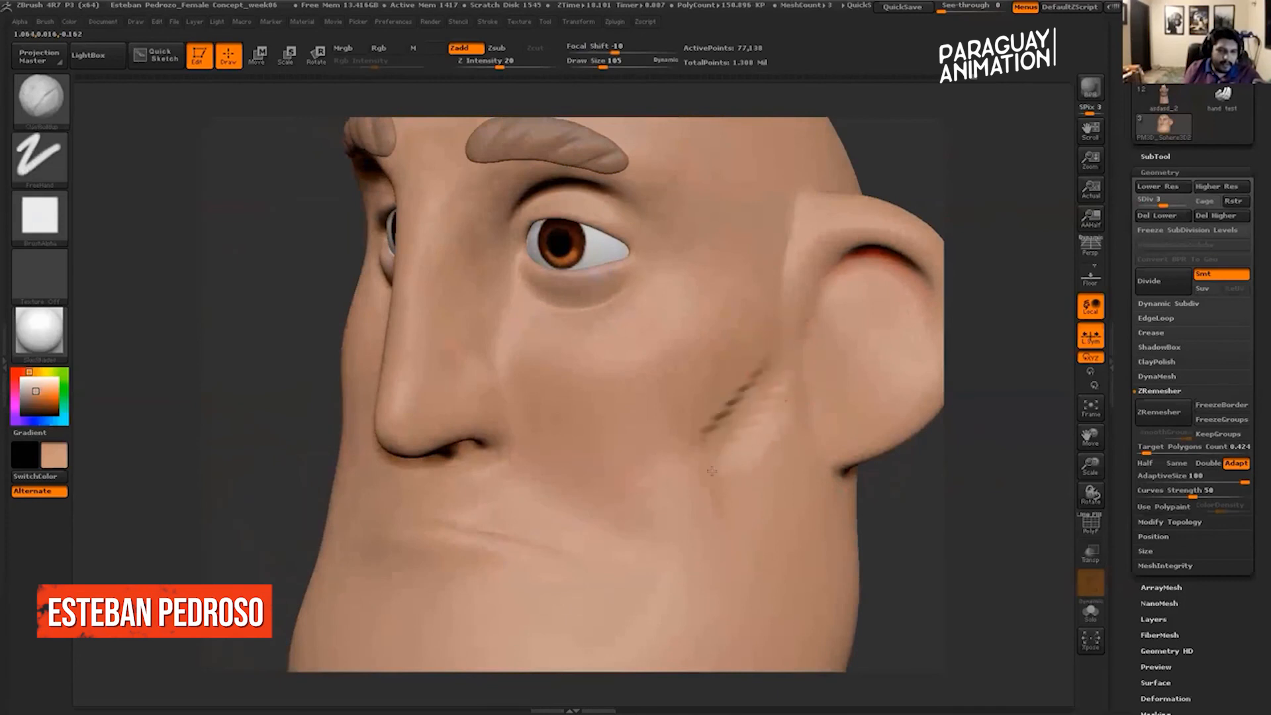
mouse_move(743, 522)
mouse_down()
mouse_move(771, 458)
mouse_move(761, 441)
mouse_move(776, 430)
mouse_up()
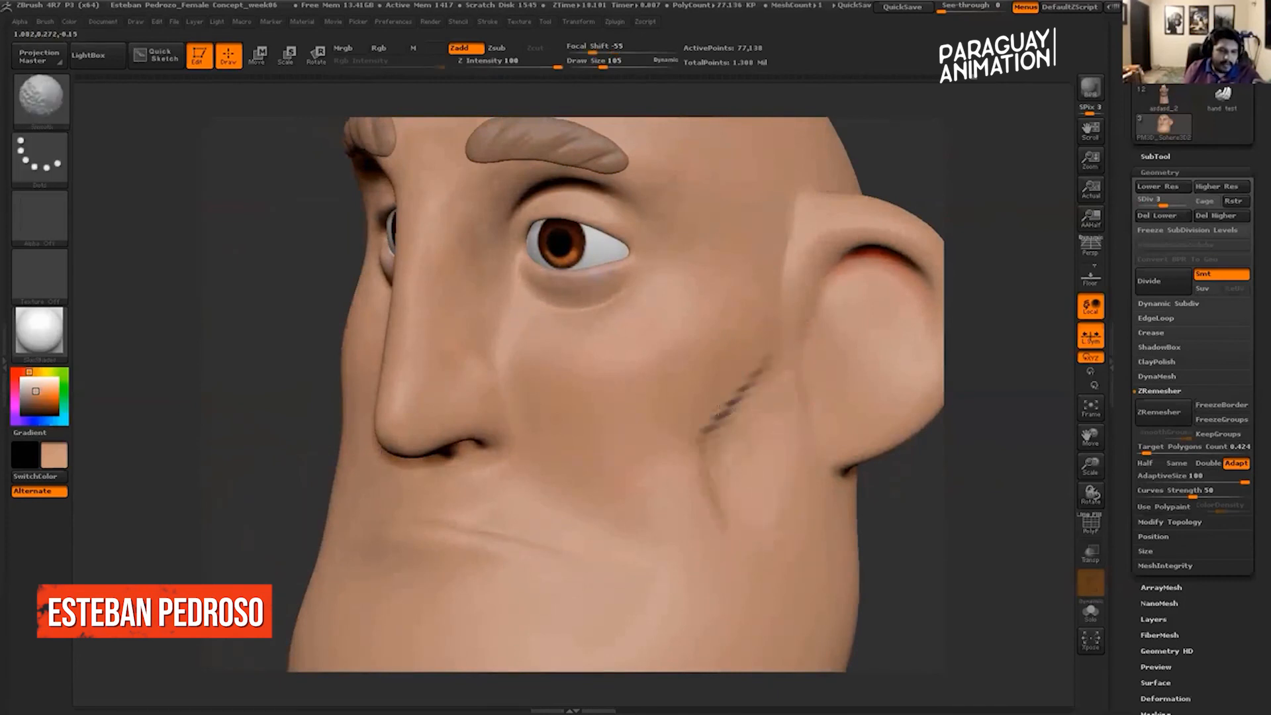
shift+drag(758, 366, 727, 399)
mouse_move(940, 431)
mouse_down()
mouse_move(978, 446)
mouse_move(949, 454)
mouse_move(891, 326)
mouse_up()
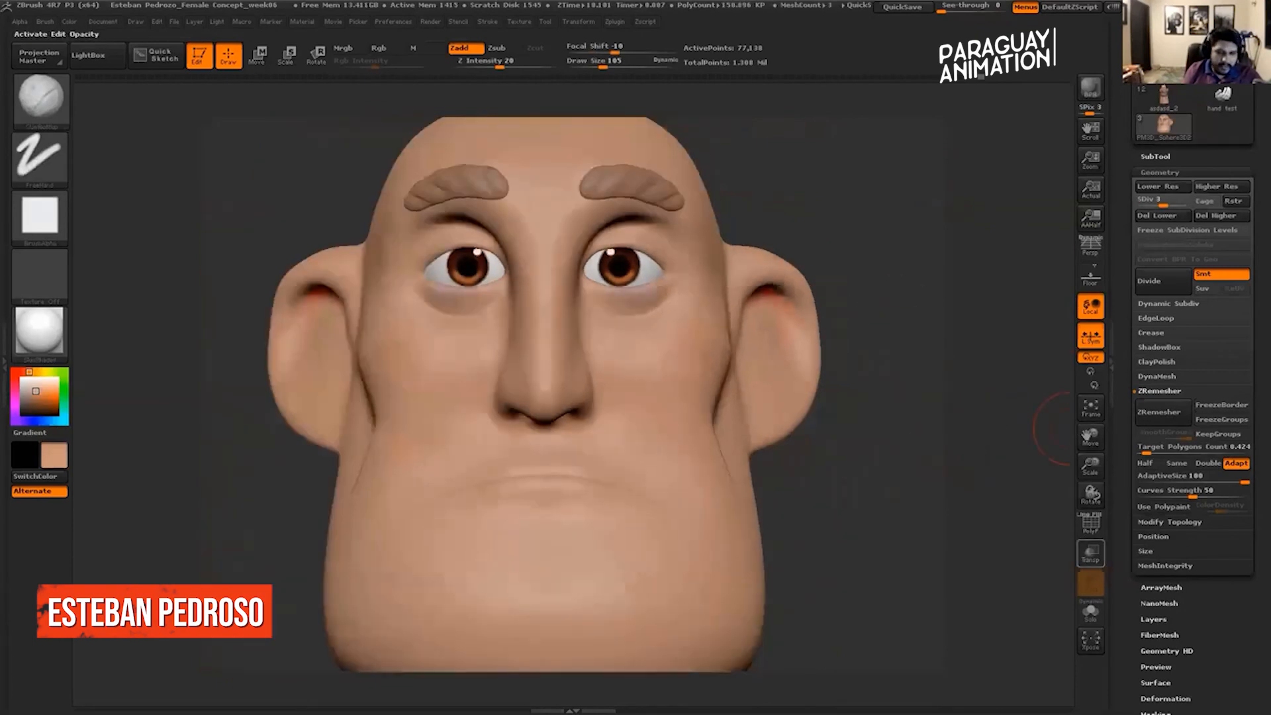
Check the head's wireframe and smooth the rough strokes under the cheekbone in front of the ear.
click(1092, 524)
mouse_move(942, 478)
mouse_down()
mouse_move(891, 503)
mouse_move(945, 400)
mouse_move(939, 455)
mouse_up()
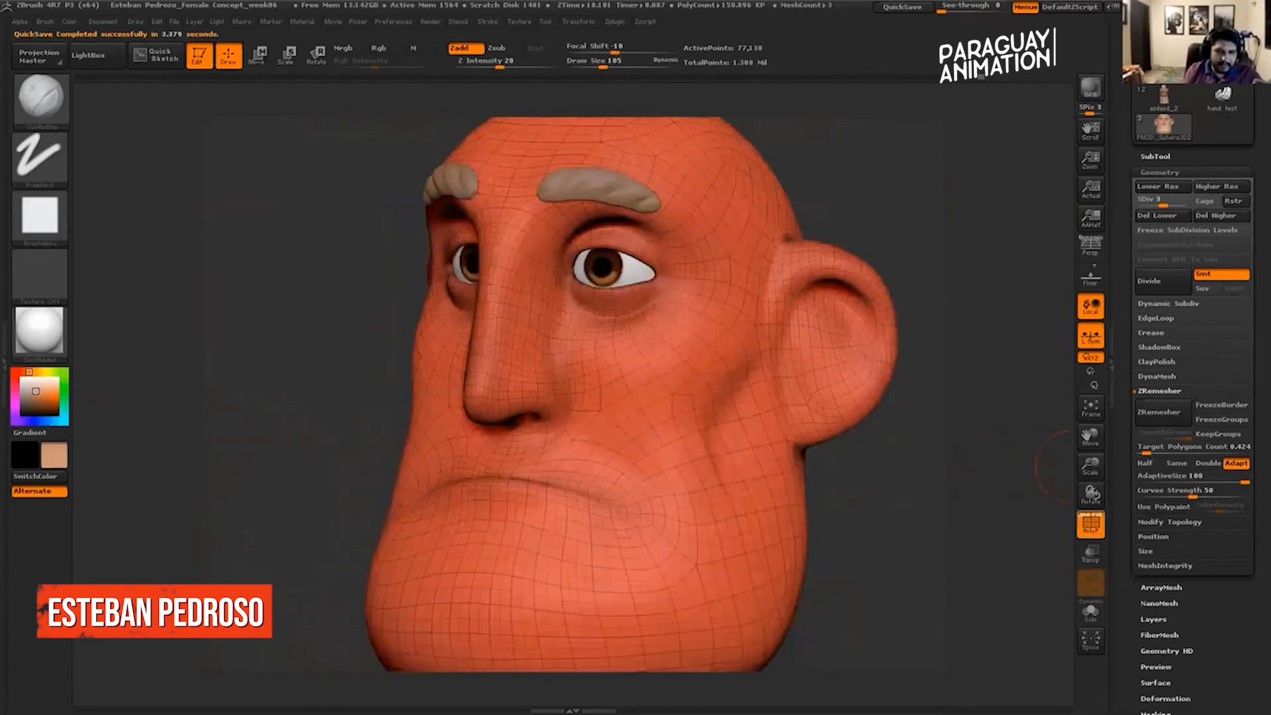
click(1092, 525)
mouse_move(959, 479)
mouse_down()
mouse_move(896, 482)
mouse_move(796, 379)
mouse_move(752, 468)
mouse_move(764, 494)
mouse_up()
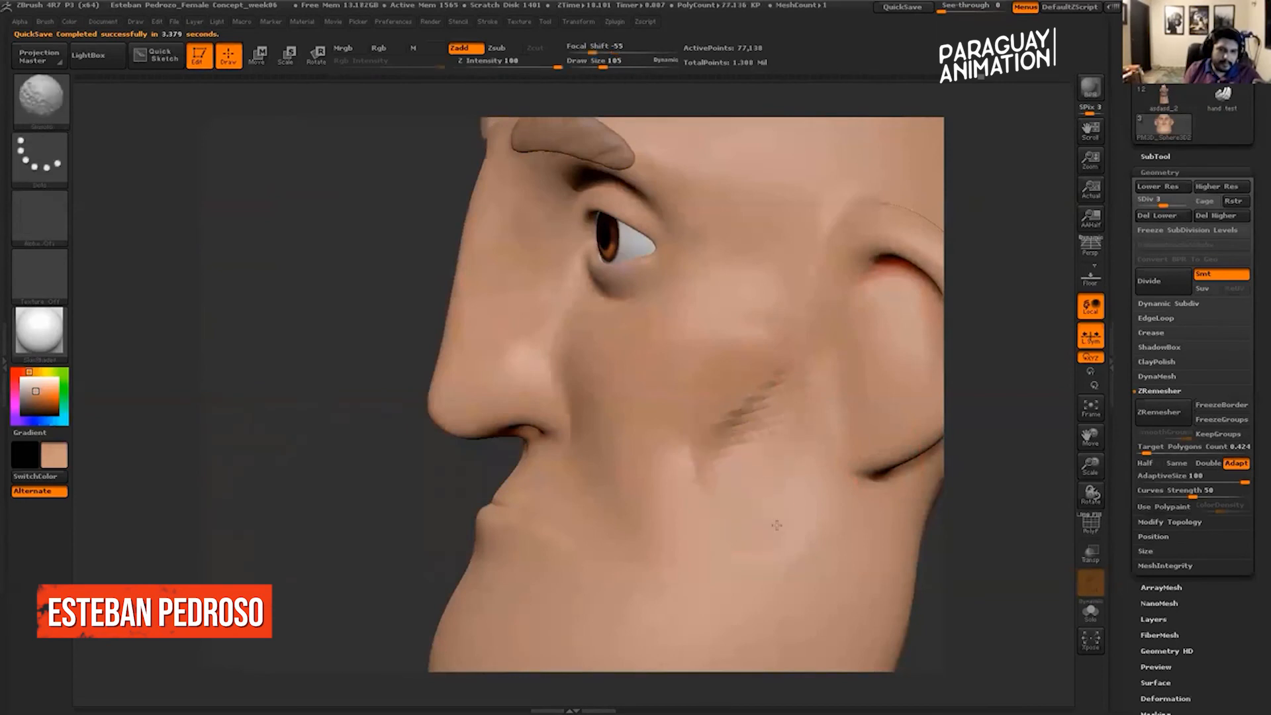
shift+drag(768, 343, 732, 340)
shift+drag(727, 423, 711, 456)
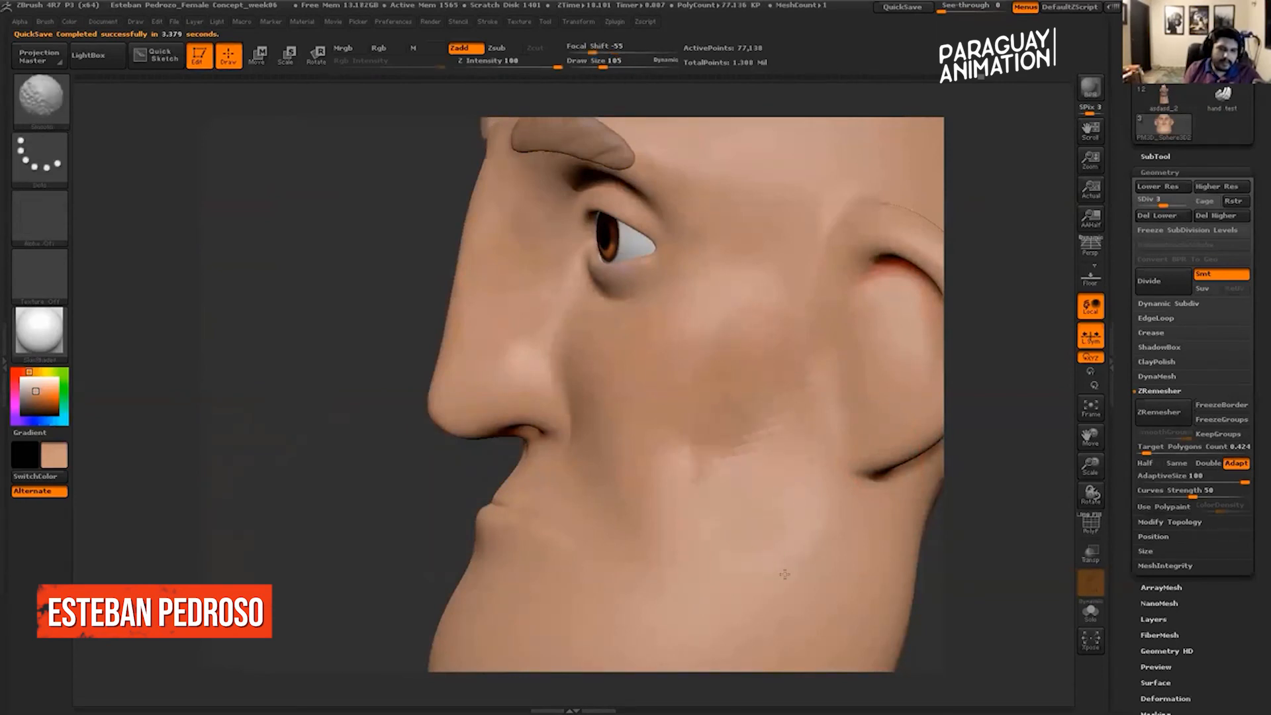
Soften the cheek surface between the eye and the ear with draw size 165, checking the head from front and side.
mouse_move(1022, 457)
alt+mouse_down()
mouse_move(1024, 408)
mouse_move(1082, 427)
alt+mouse_up()
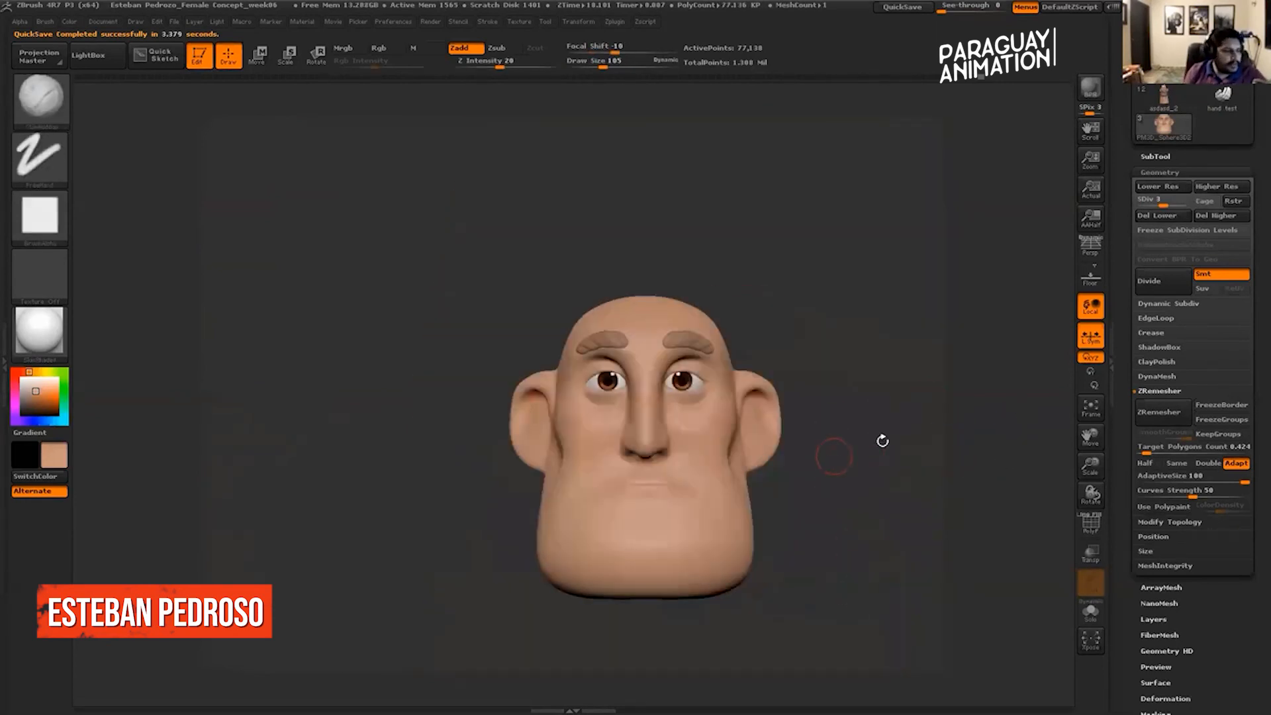
alt+drag(884, 545, 930, 545)
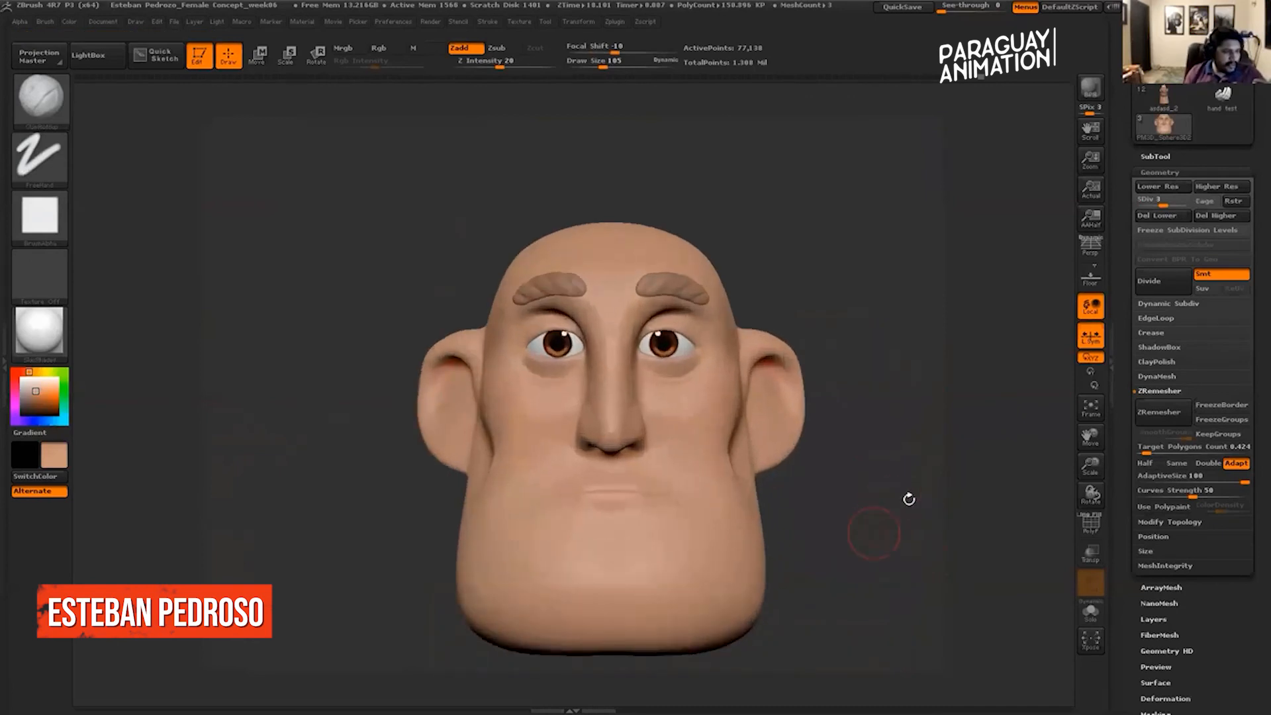
alt+drag(931, 471, 755, 332)
click(612, 64)
mouse_move(681, 406)
mouse_down()
mouse_move(688, 374)
mouse_move(751, 311)
mouse_up()
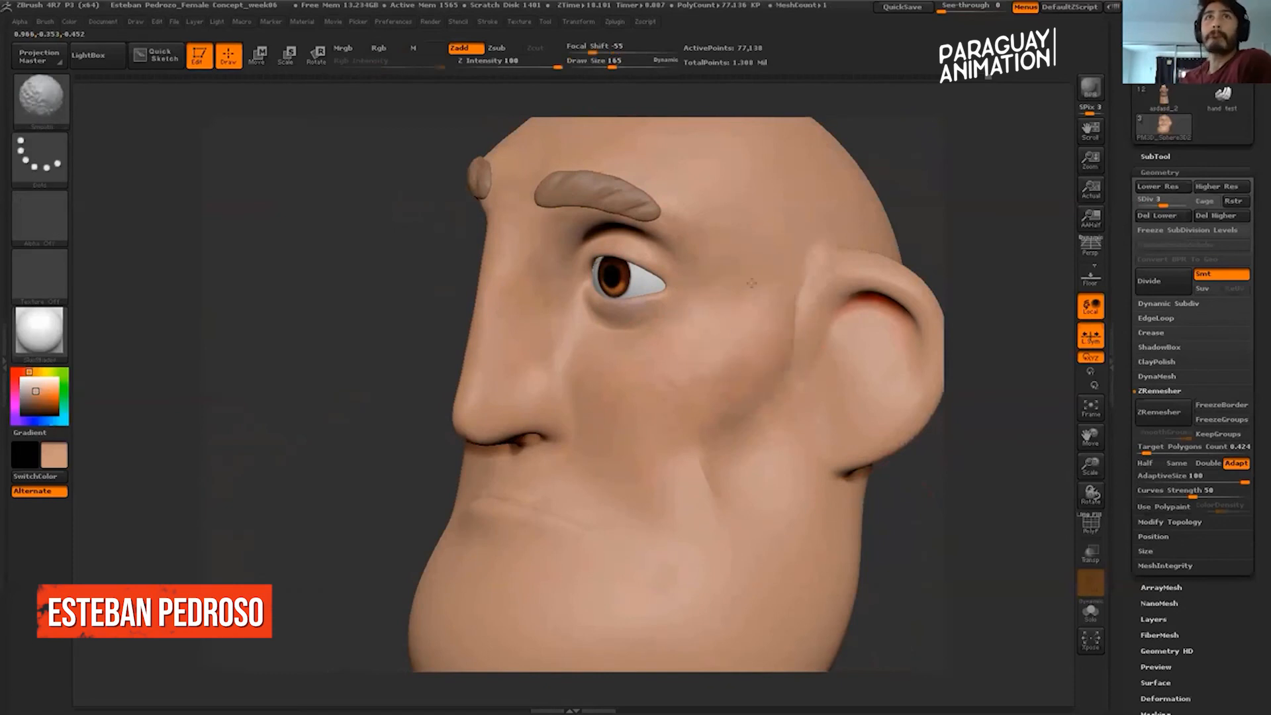
mouse_move(969, 221)
mouse_down()
mouse_move(1007, 206)
mouse_move(943, 234)
mouse_move(960, 257)
mouse_move(680, 266)
mouse_move(655, 279)
mouse_up()
Carve the crease around the nostril wing with Dam_Standard at draw size 39 and smooth its edges.
key(f)
click(53, 109)
click(235, 117)
drag(592, 67, 588, 67)
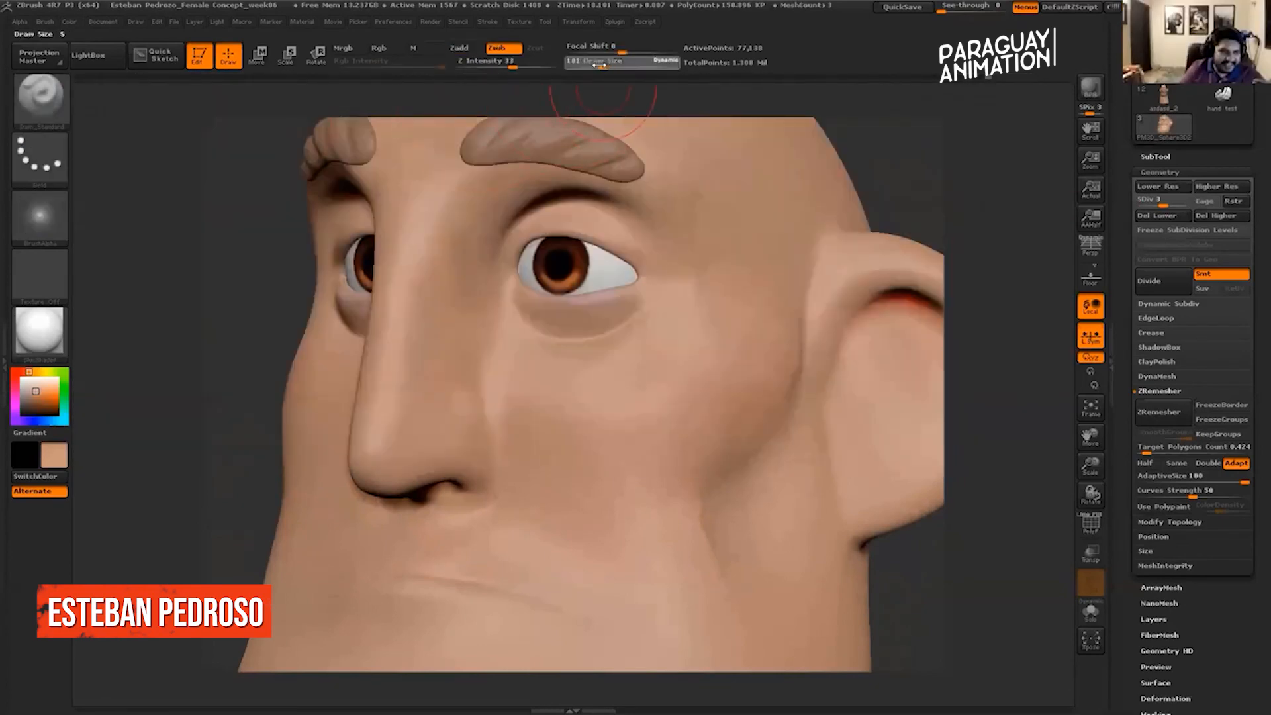
drag(424, 435, 455, 389)
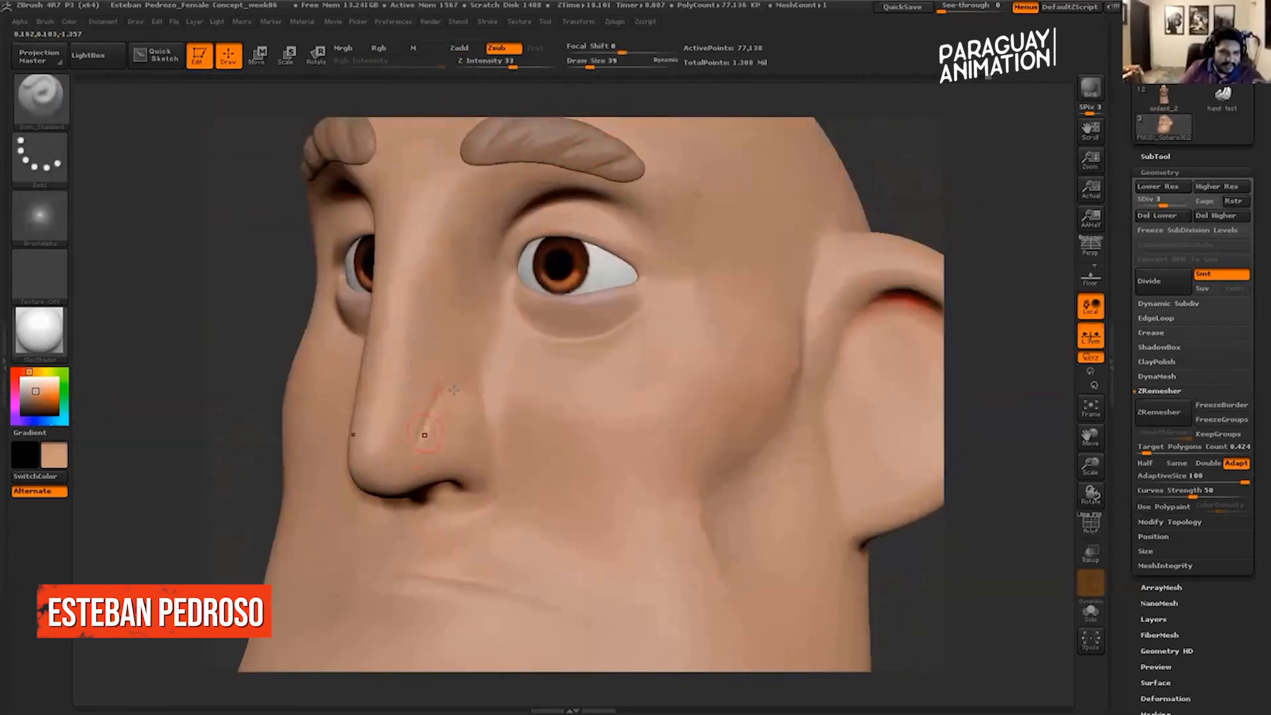
right_drag(463, 398, 437, 399)
shift+drag(471, 376, 485, 428)
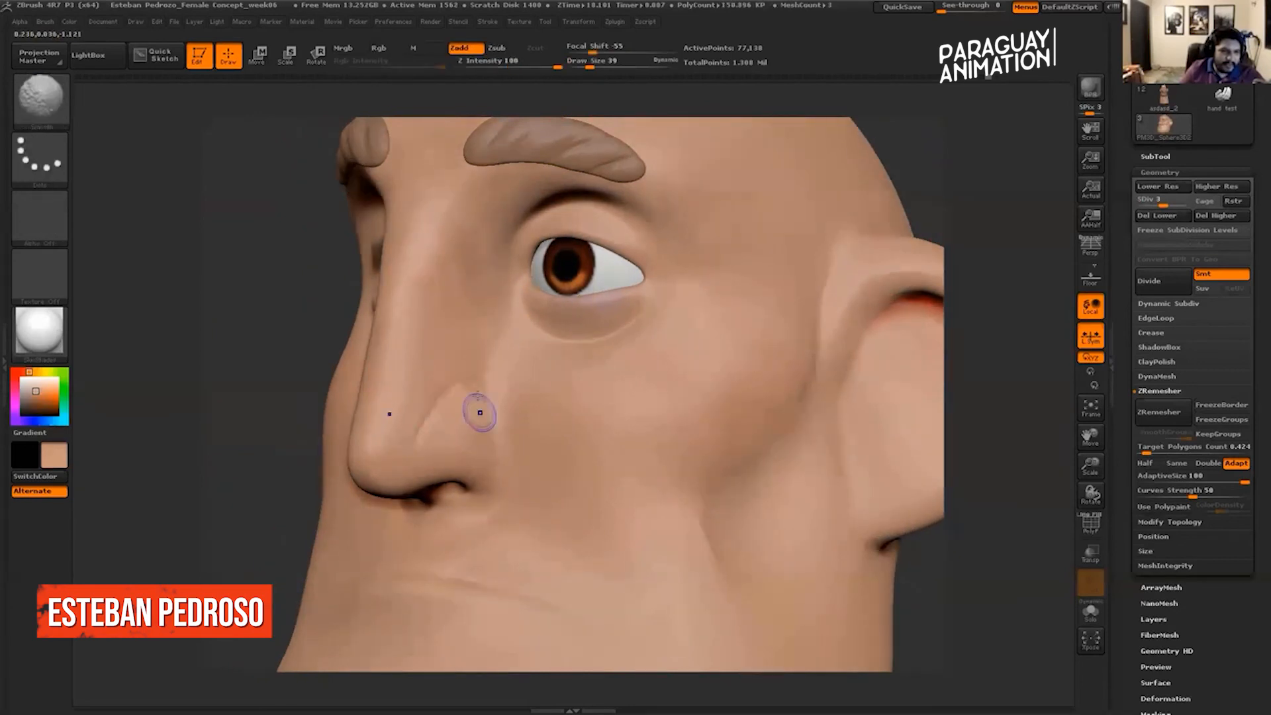
shift+drag(445, 377, 433, 445)
drag(252, 302, 179, 224)
Build up the nostril wings with ClayBuildup at draw size 59 and smooth them, working from both sides of the nose.
key(b)
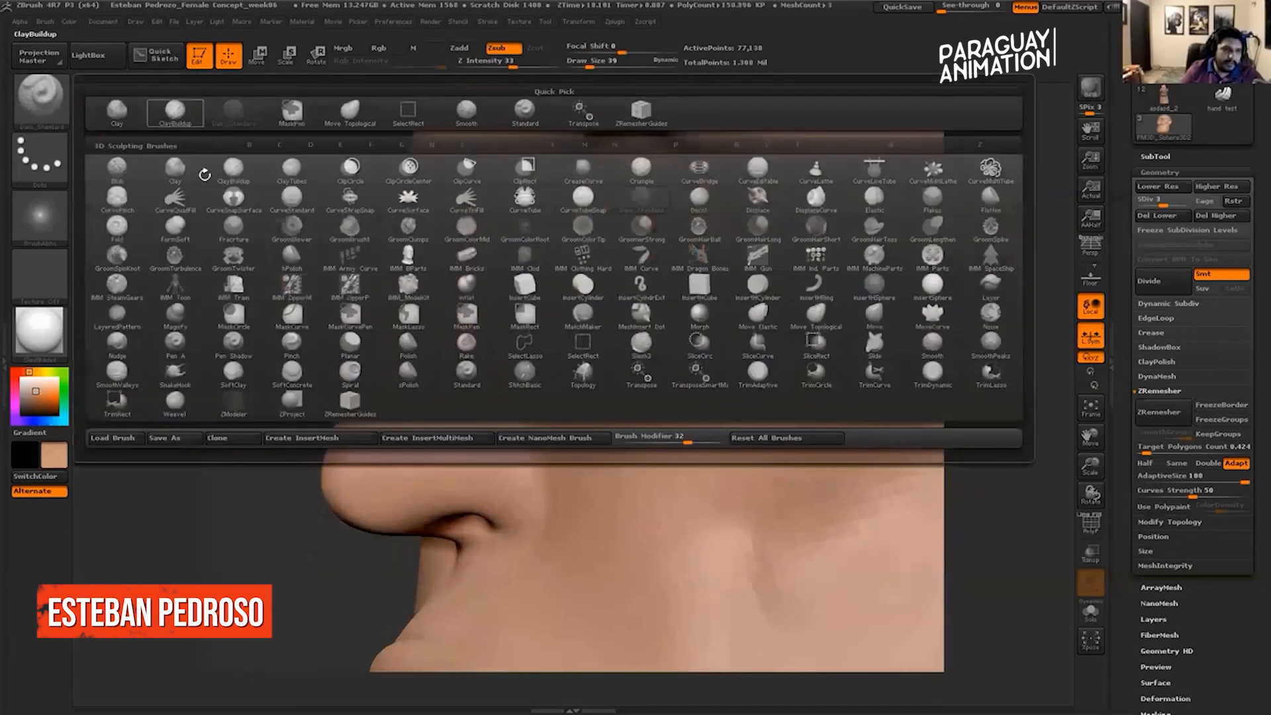
key(c)
key(b)
click(595, 64)
drag(258, 331, 314, 337)
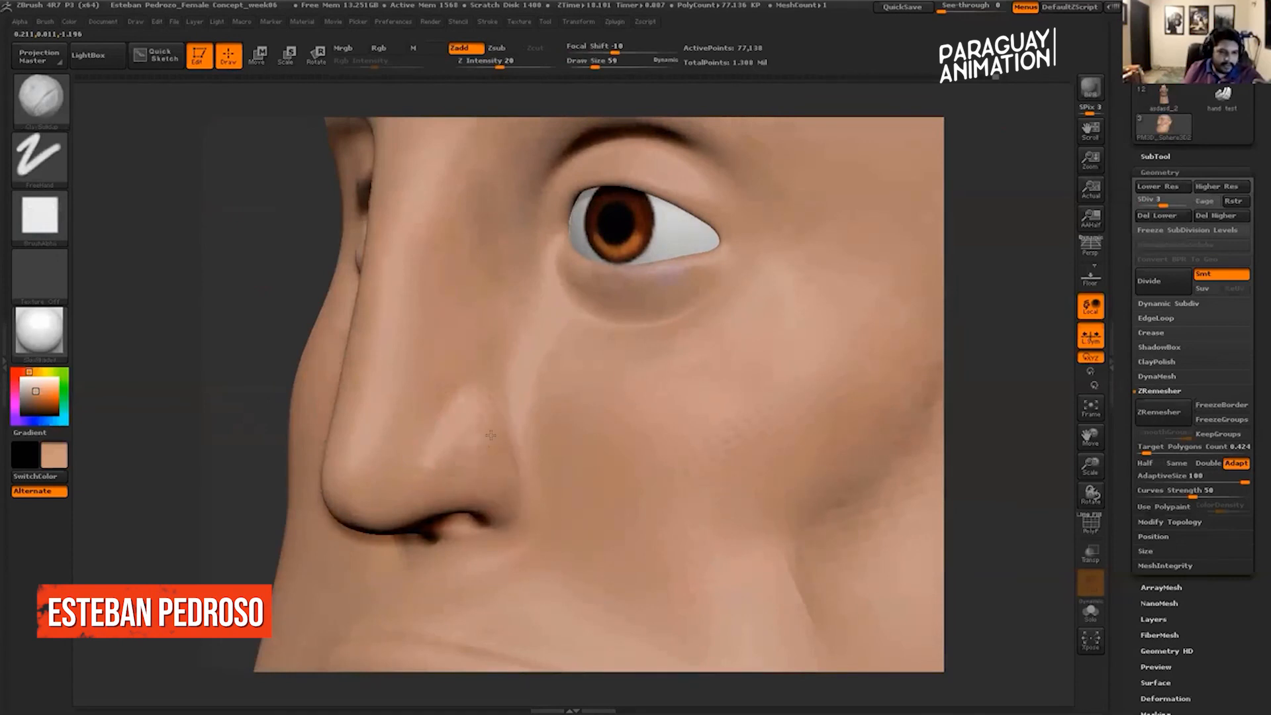
key(shift)
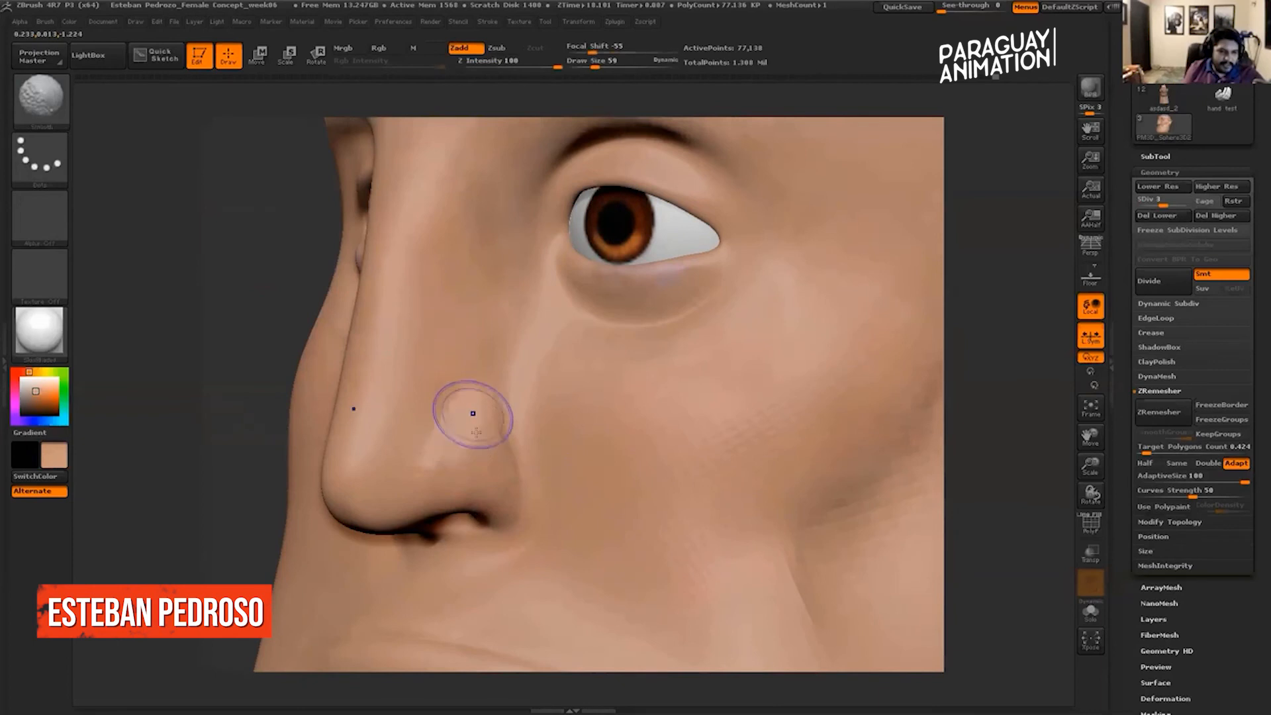
mouse_move(255, 318)
alt+mouse_down()
mouse_move(227, 230)
mouse_move(861, 232)
mouse_move(761, 238)
mouse_move(803, 279)
mouse_move(759, 278)
alt+mouse_up()
mouse_move(457, 407)
mouse_down()
mouse_move(491, 371)
mouse_move(470, 365)
mouse_up()
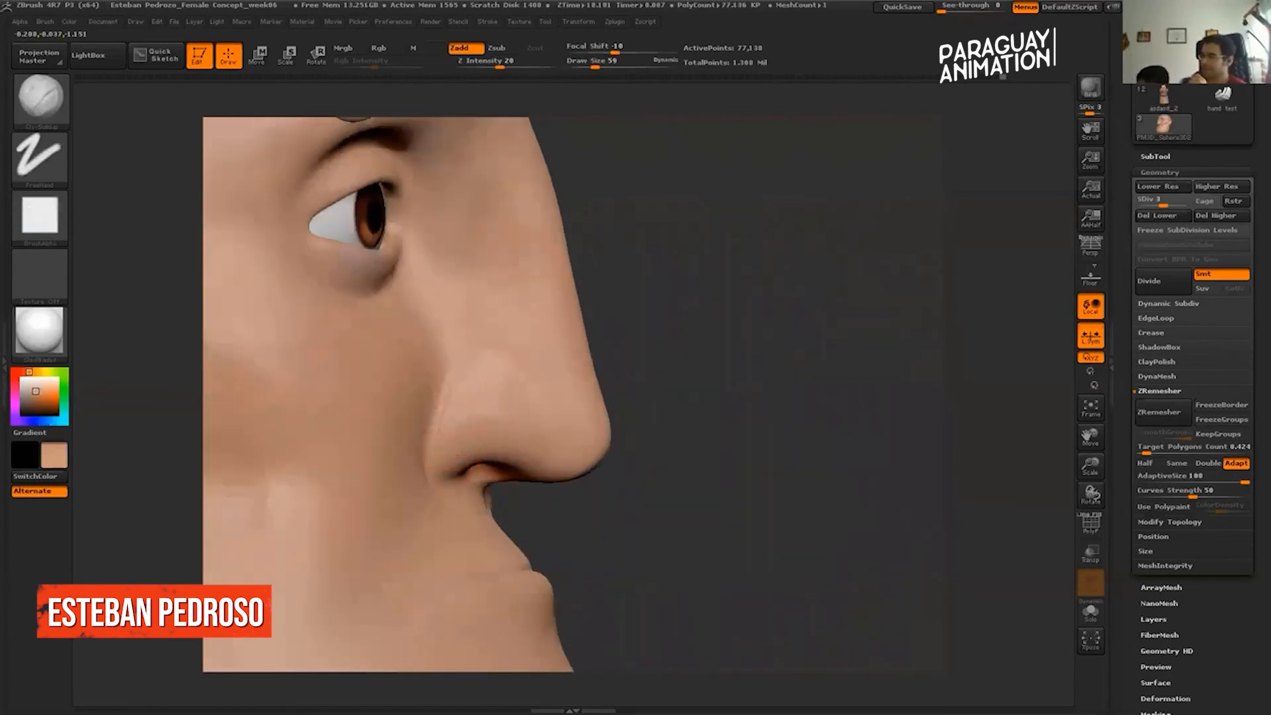
key(shift)
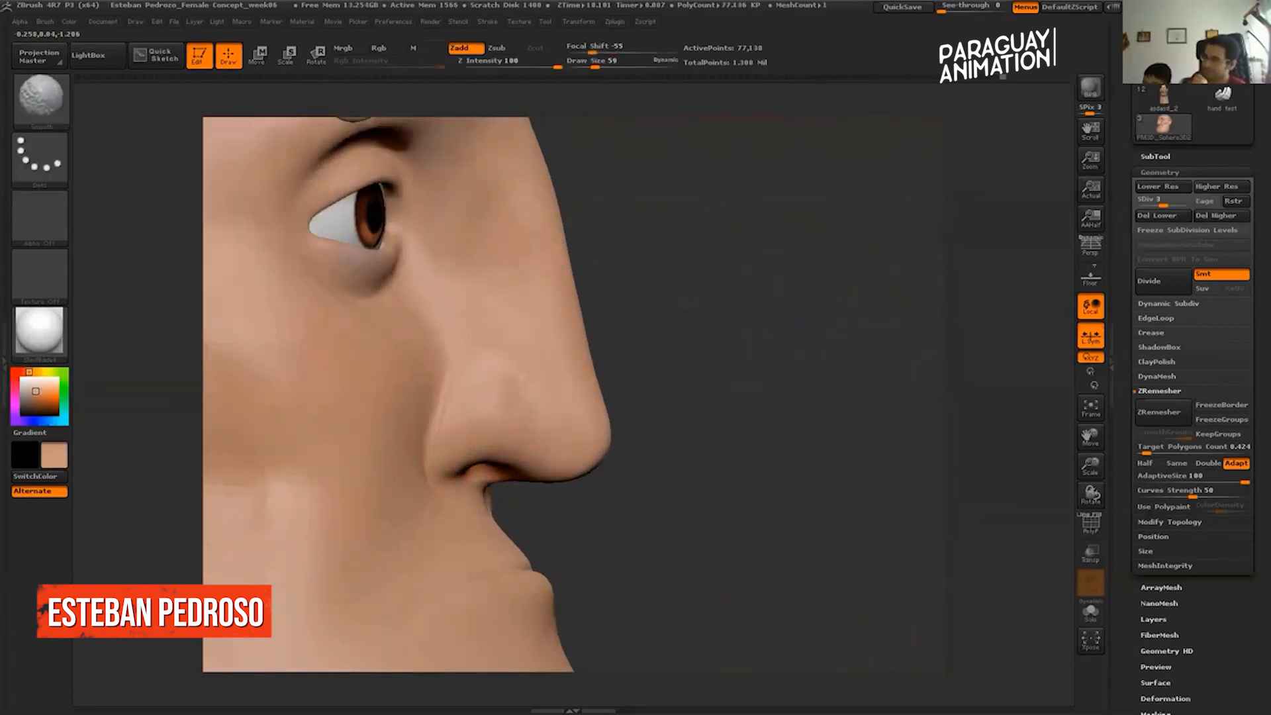
shift+drag(744, 293, 701, 298)
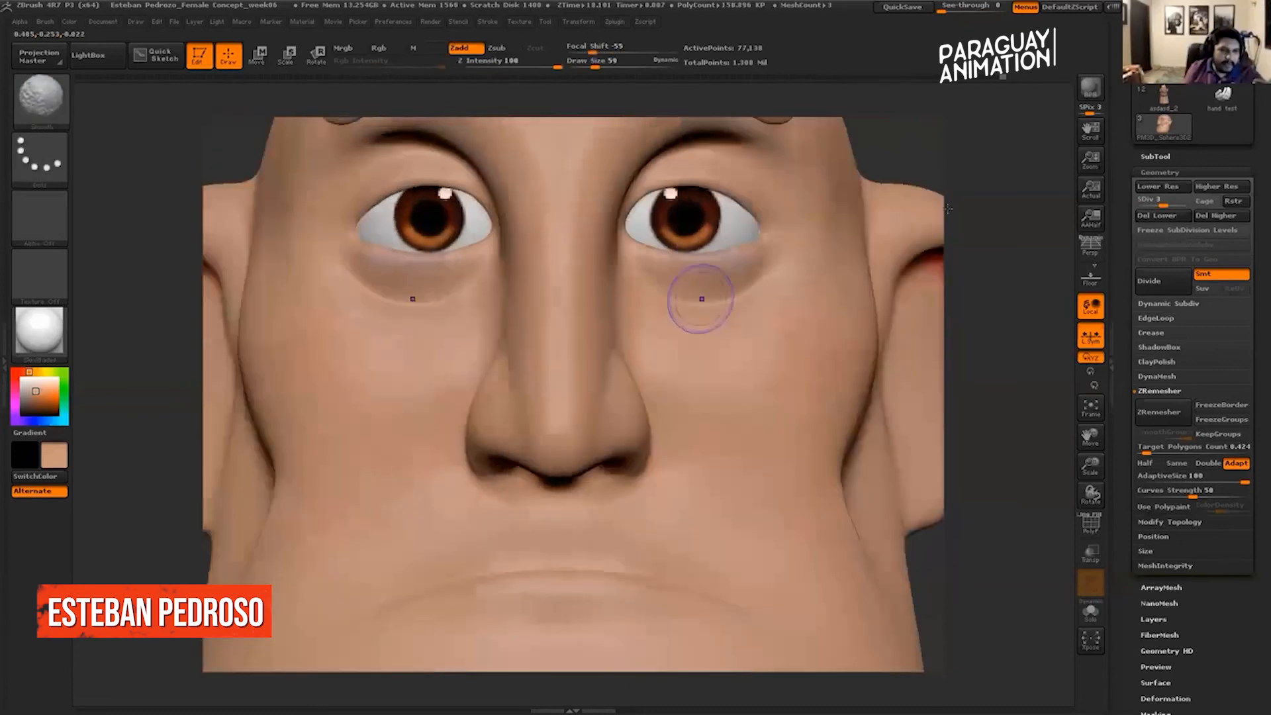
Polish the rim of the lower eyelid with a small hPolish brush.
mouse_move(993, 169)
mouse_down()
mouse_move(950, 178)
mouse_move(979, 176)
mouse_move(987, 245)
mouse_move(949, 317)
mouse_up()
key(shift)
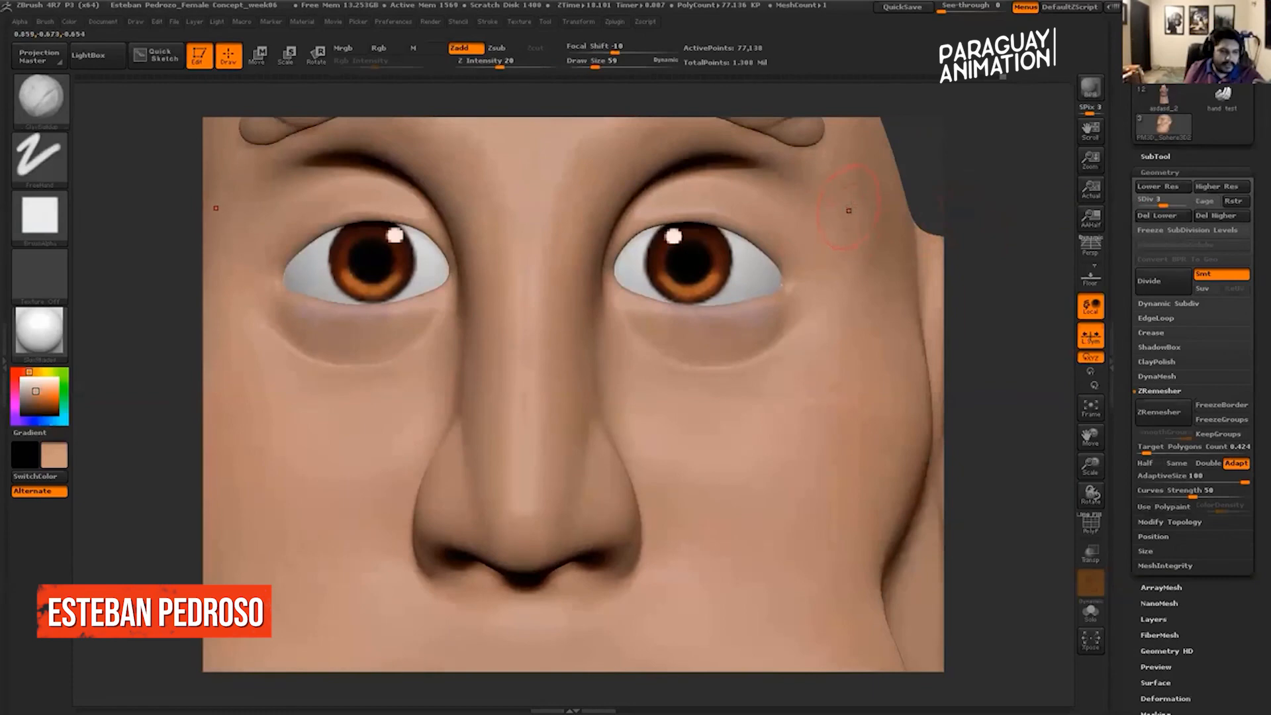
mouse_move(1027, 141)
alt+mouse_down()
mouse_move(996, 289)
mouse_move(967, 259)
mouse_move(932, 285)
alt+mouse_up()
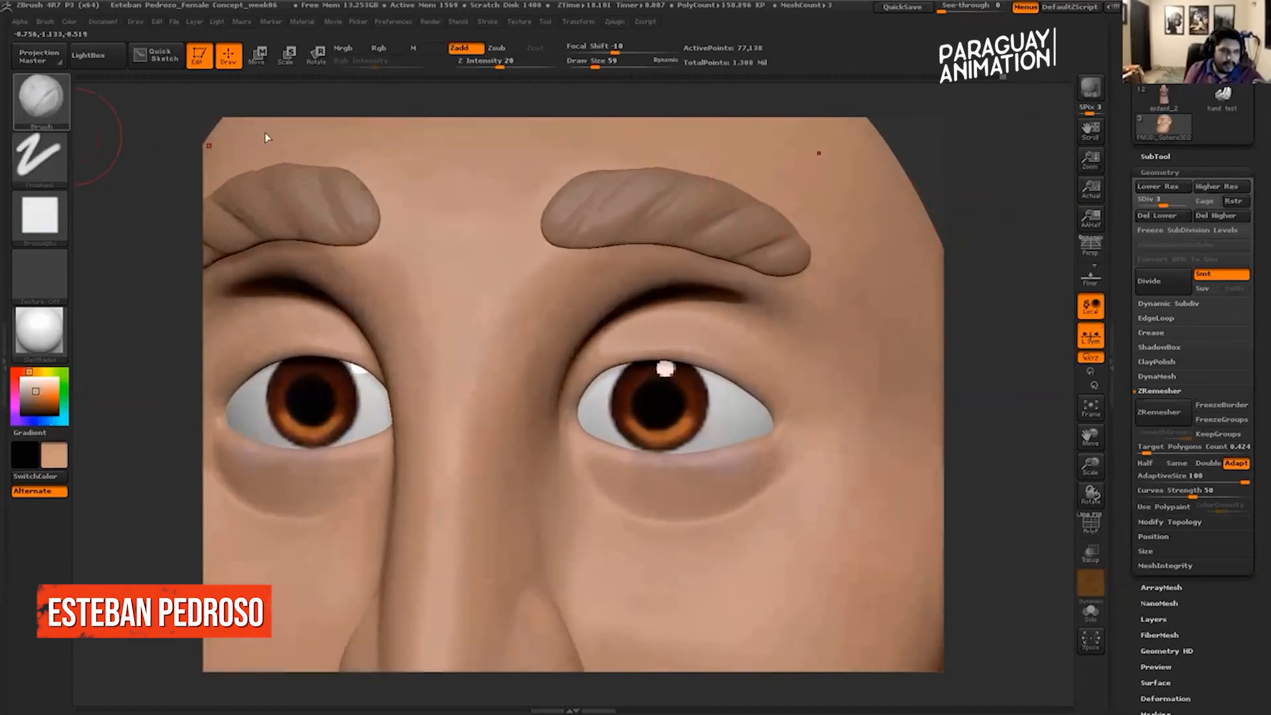
click(55, 114)
click(309, 261)
drag(600, 65, 582, 67)
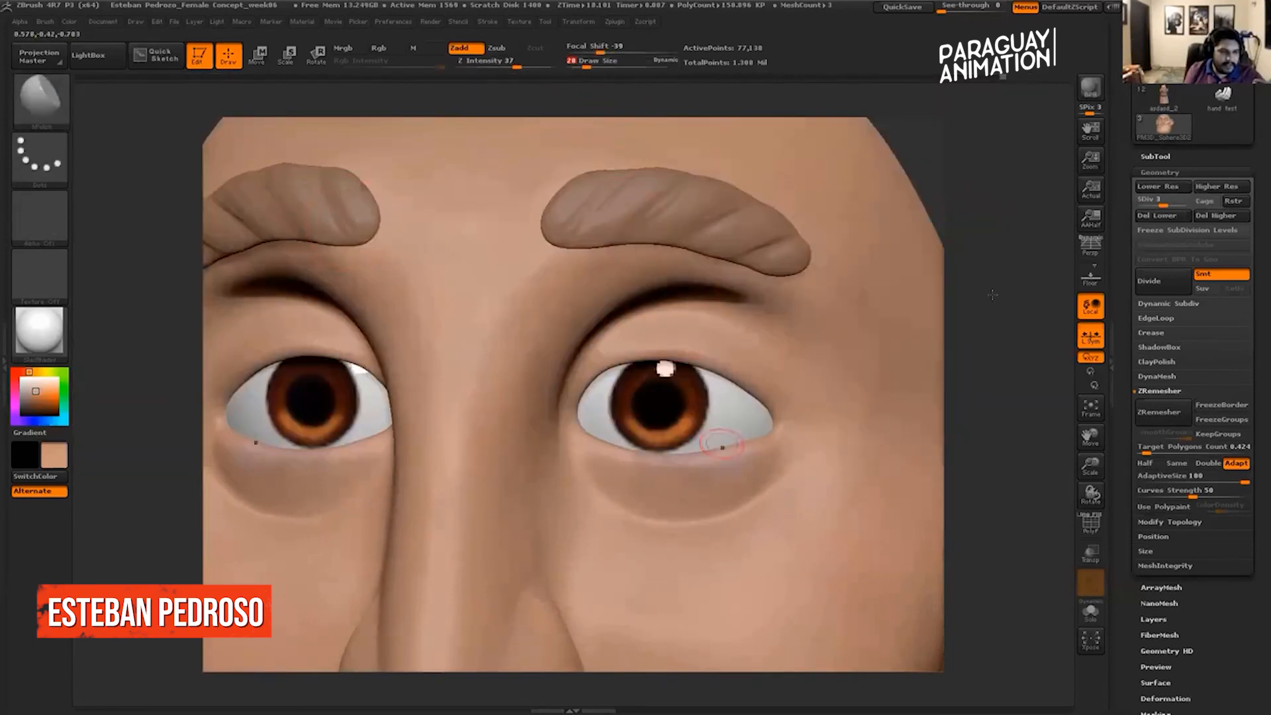
drag(1010, 292, 755, 423)
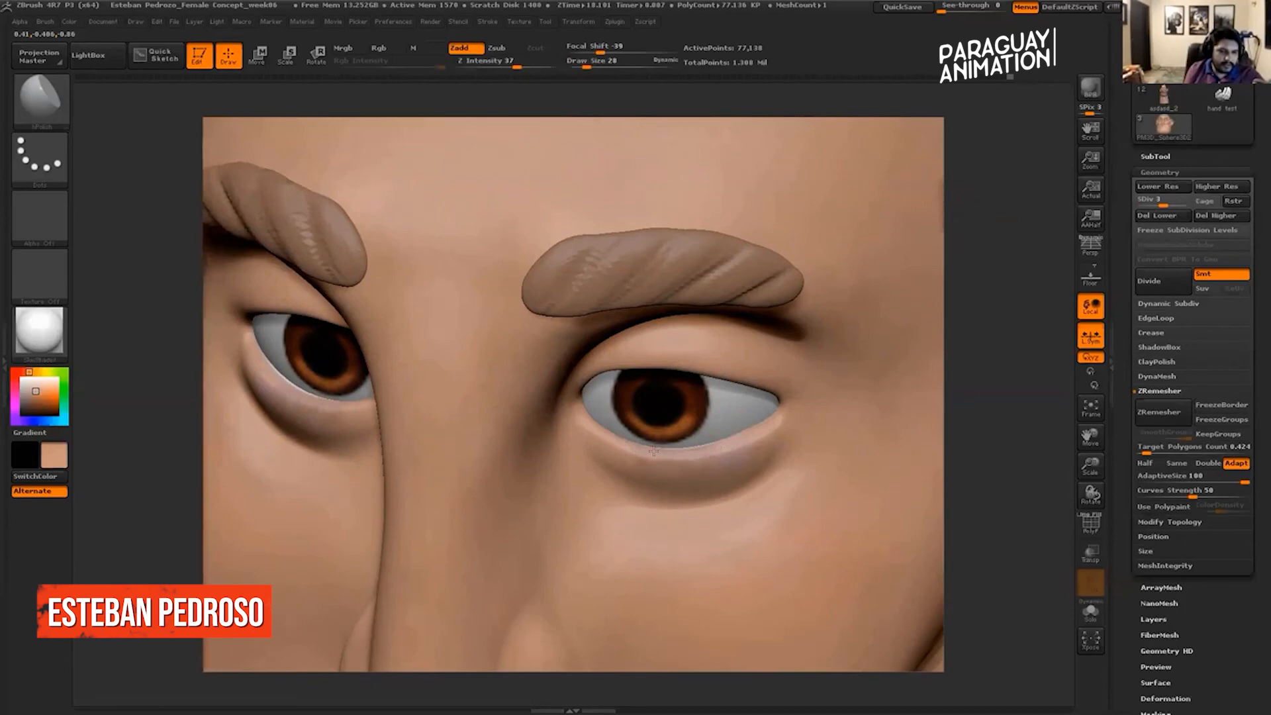
drag(982, 281, 970, 198)
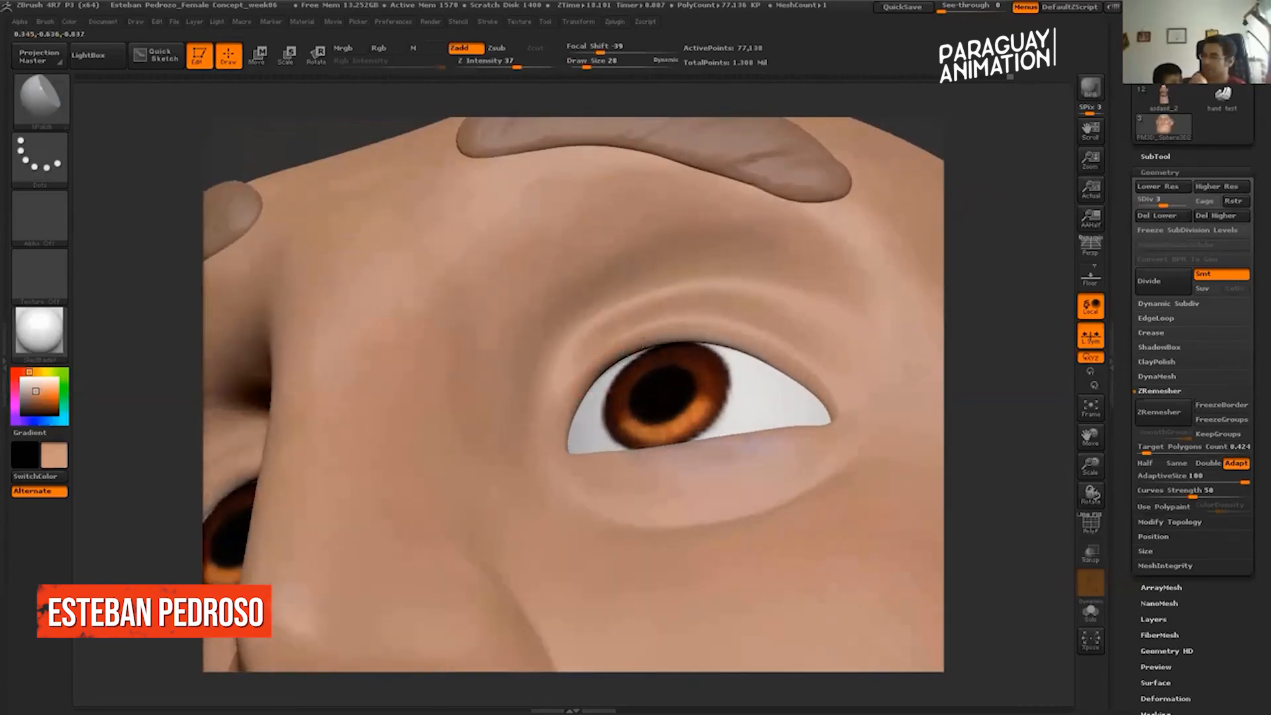
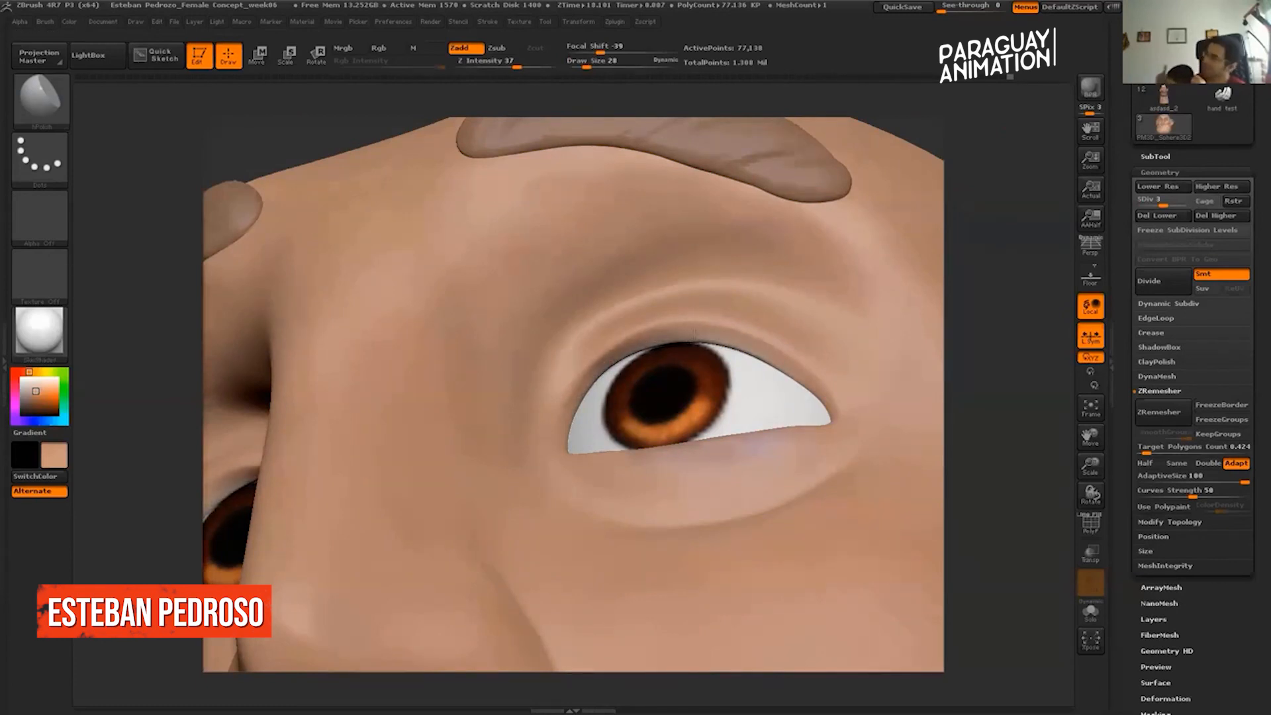
Polish the rim of the upper eyelid with the hPolish brush from several angles.
drag(1008, 282, 753, 324)
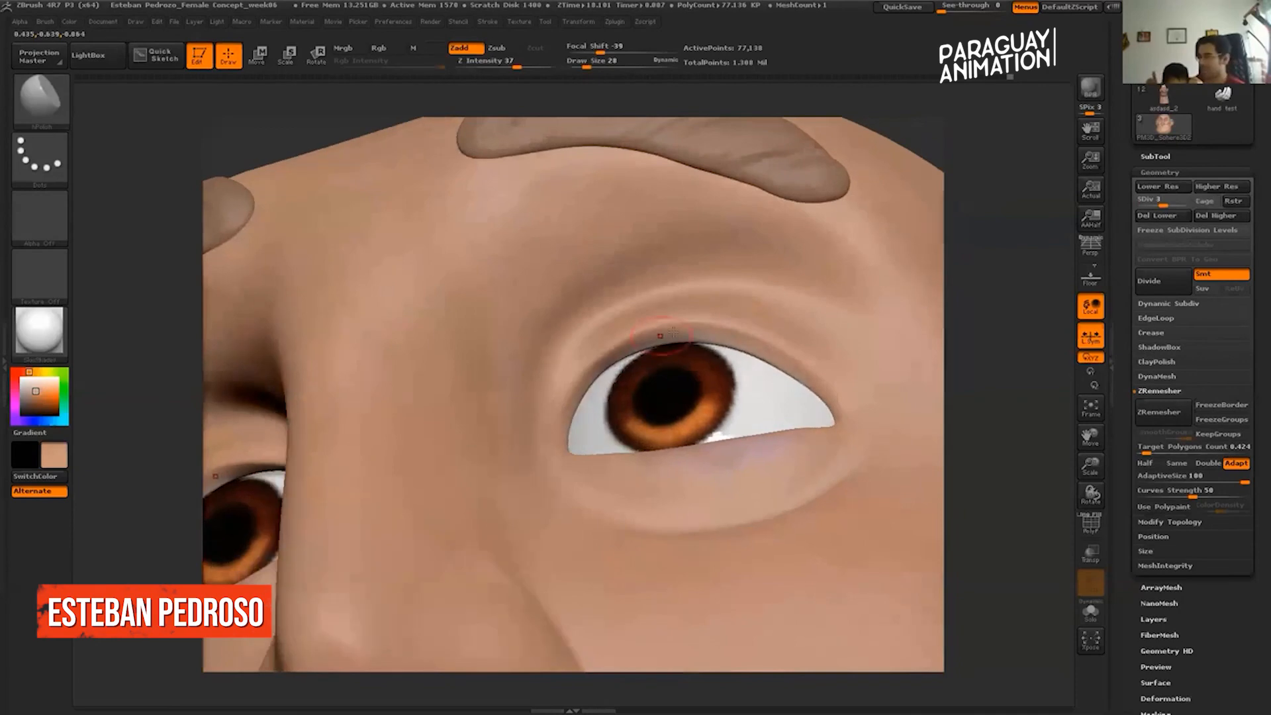
mouse_move(1000, 334)
mouse_down()
mouse_move(1011, 327)
mouse_move(911, 267)
mouse_move(1007, 341)
mouse_move(1000, 311)
mouse_up()
mouse_move(1010, 331)
mouse_down()
mouse_move(968, 315)
mouse_move(897, 241)
mouse_move(965, 255)
mouse_move(910, 234)
mouse_move(981, 213)
mouse_move(1004, 178)
mouse_move(1032, 193)
mouse_move(999, 256)
mouse_move(817, 250)
mouse_move(581, 393)
mouse_up()
Raise the head to subdivision level 5 and smooth the cheek beside the nose with draw size 93.
alt+drag(1030, 255, 899, 273)
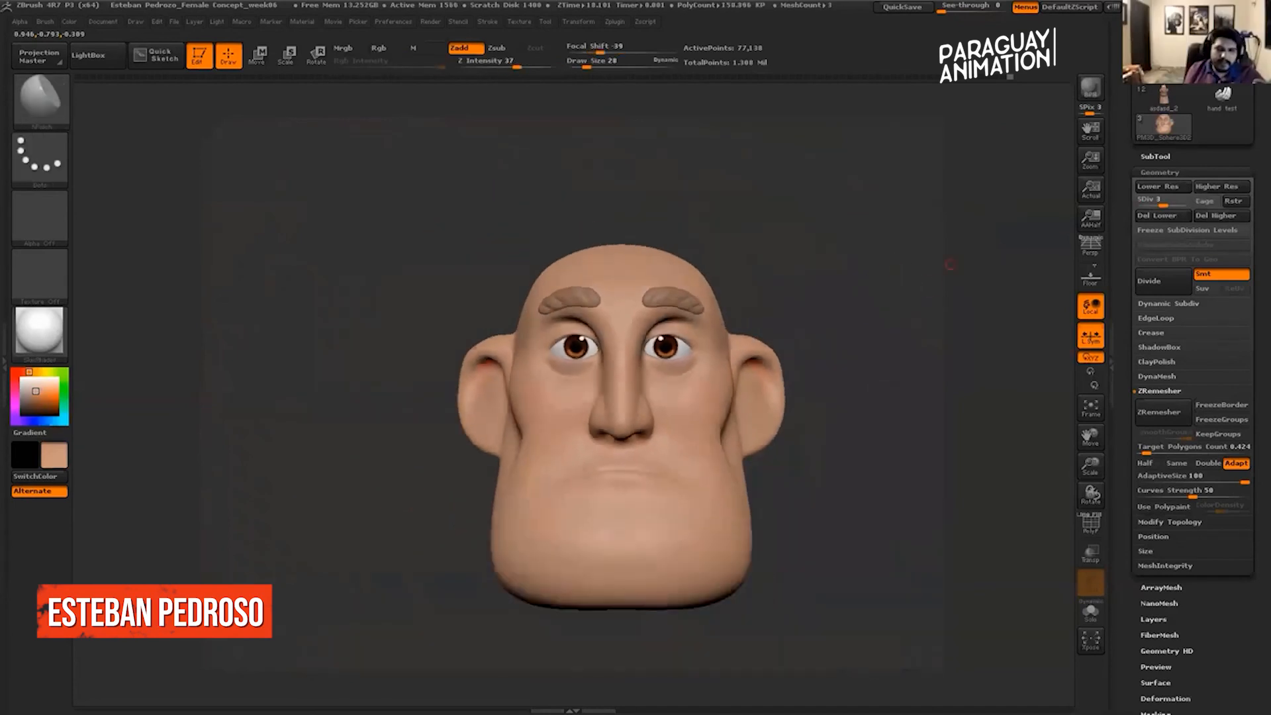
click(1184, 201)
mouse_move(1004, 248)
alt+mouse_down()
mouse_move(980, 286)
mouse_move(959, 287)
mouse_move(955, 248)
mouse_move(1016, 252)
alt+mouse_up()
click(1185, 202)
key(shift)
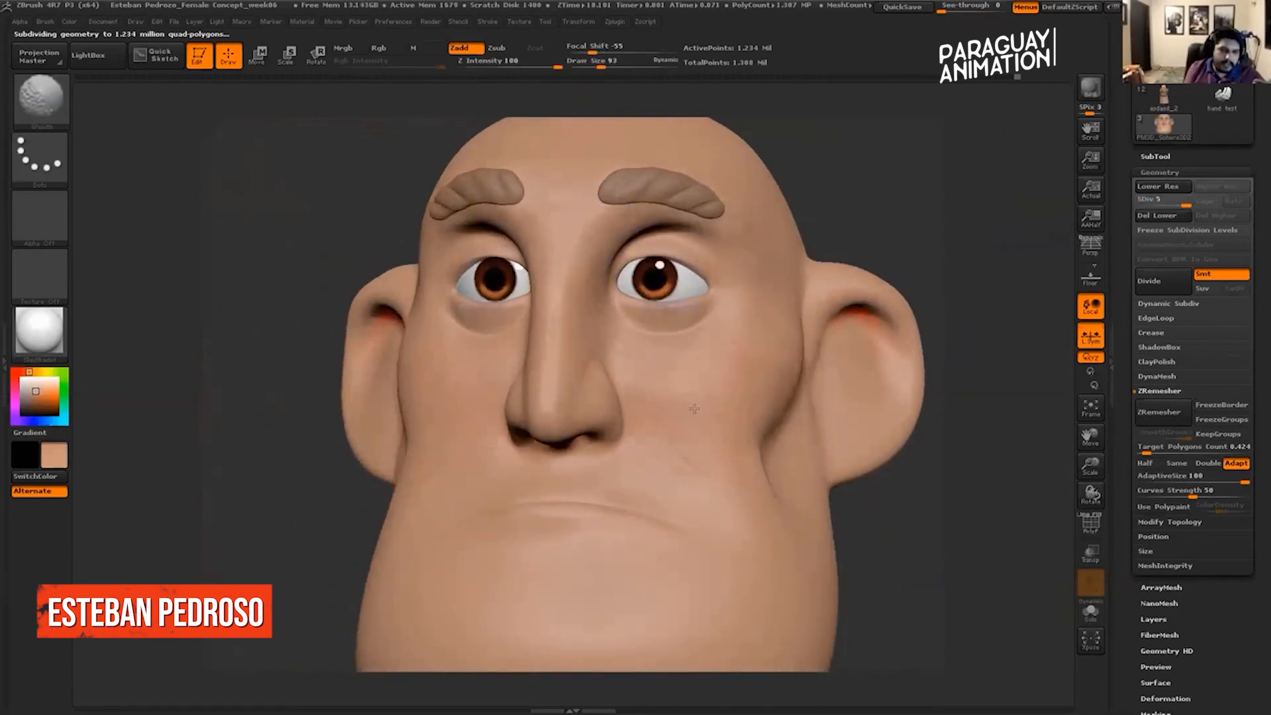
mouse_move(1002, 391)
mouse_down()
mouse_move(979, 369)
mouse_move(984, 406)
mouse_move(922, 391)
mouse_move(958, 328)
mouse_up()
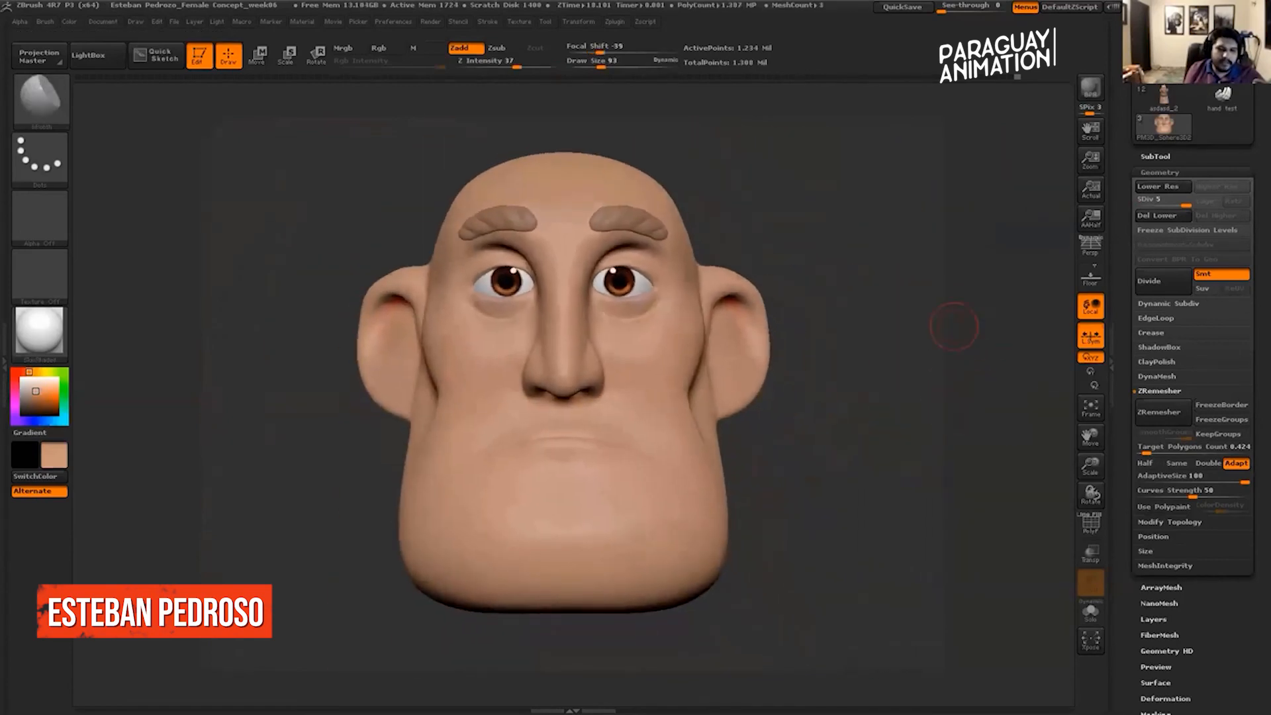
Add a new sculpting layer to the head.
drag(1258, 490, 1258, 244)
click(1154, 373)
drag(1259, 371, 1258, 453)
drag(1258, 304, 1259, 358)
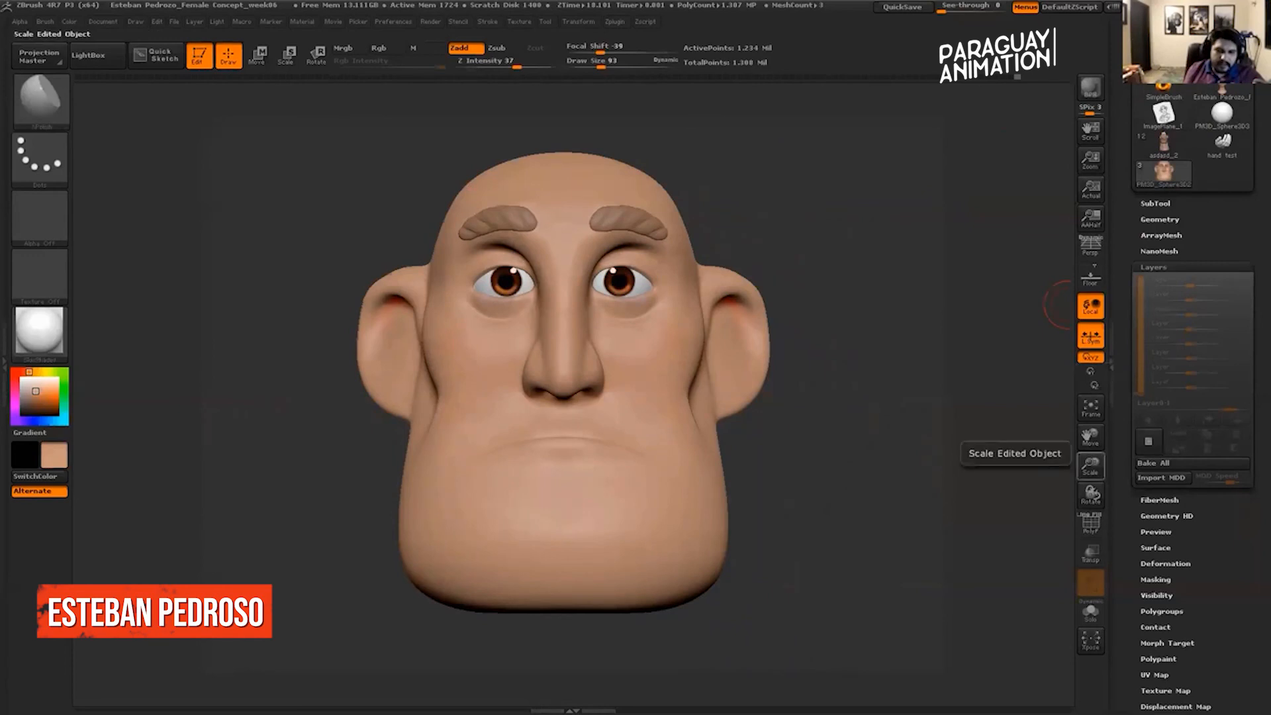
click(1149, 441)
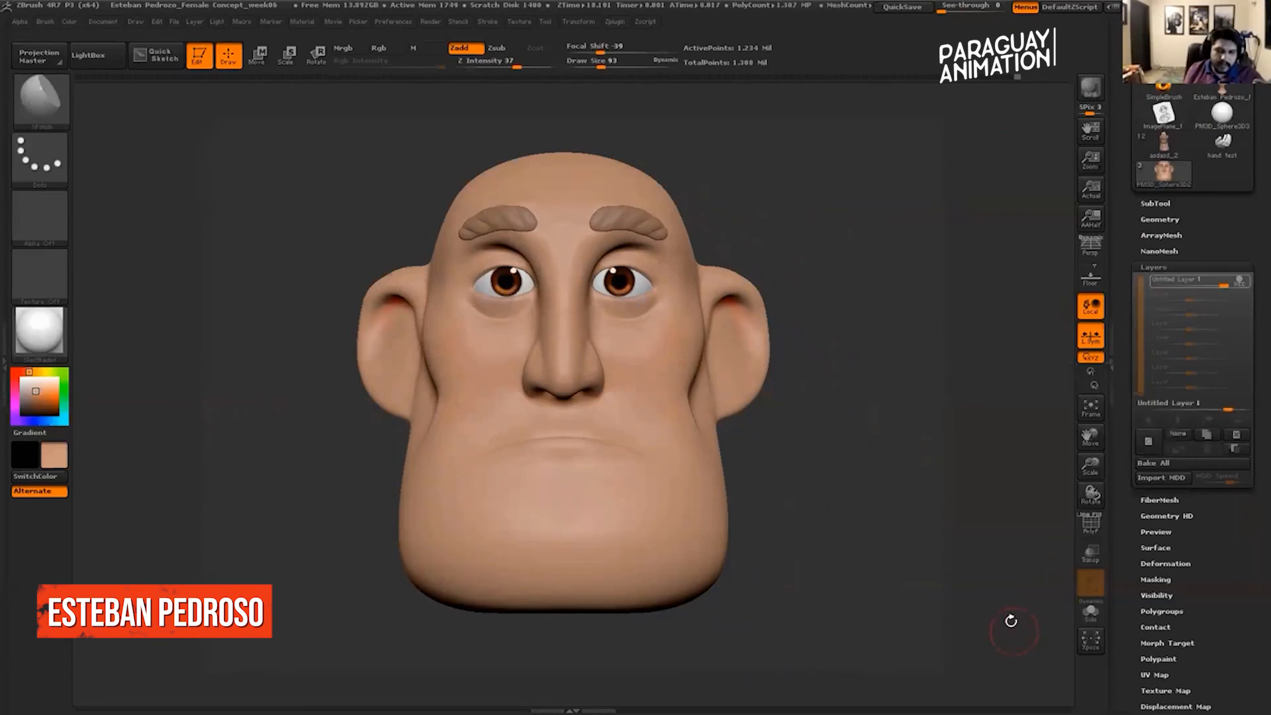
Lower the head to subdivision level 1 and choose the Move Topological brush.
alt+drag(868, 304, 904, 318)
click(1160, 219)
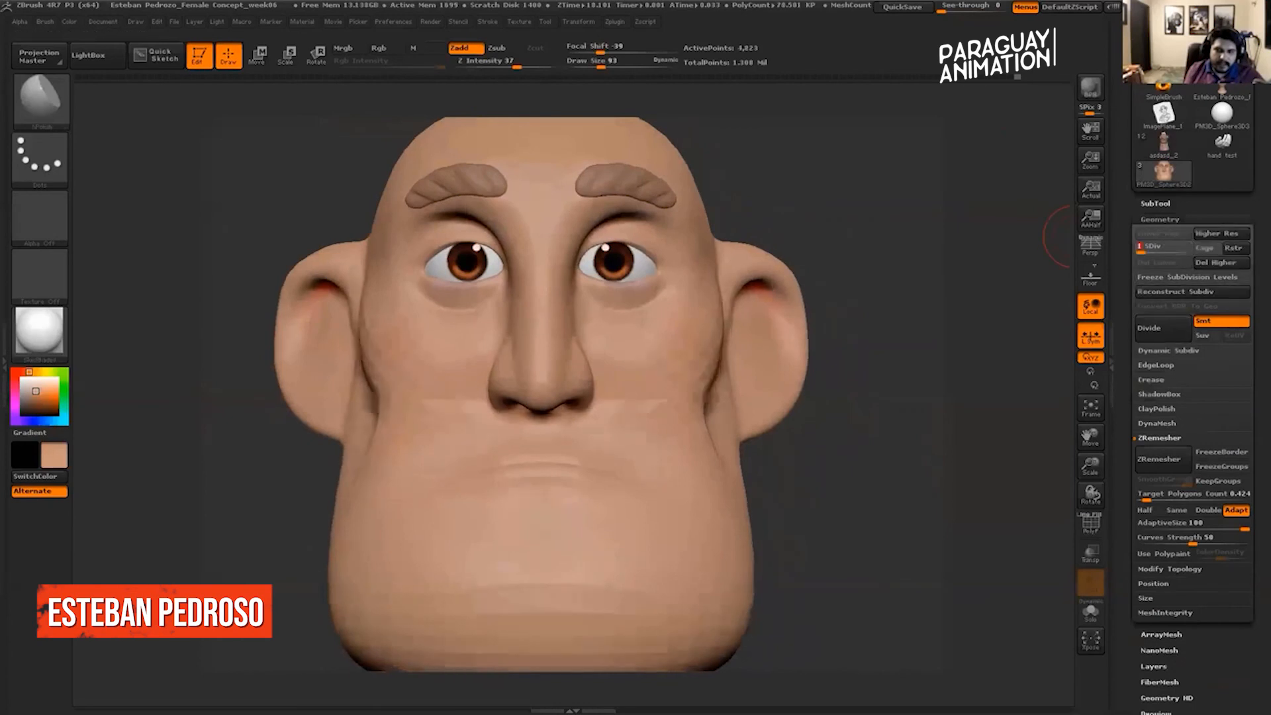
click(1154, 667)
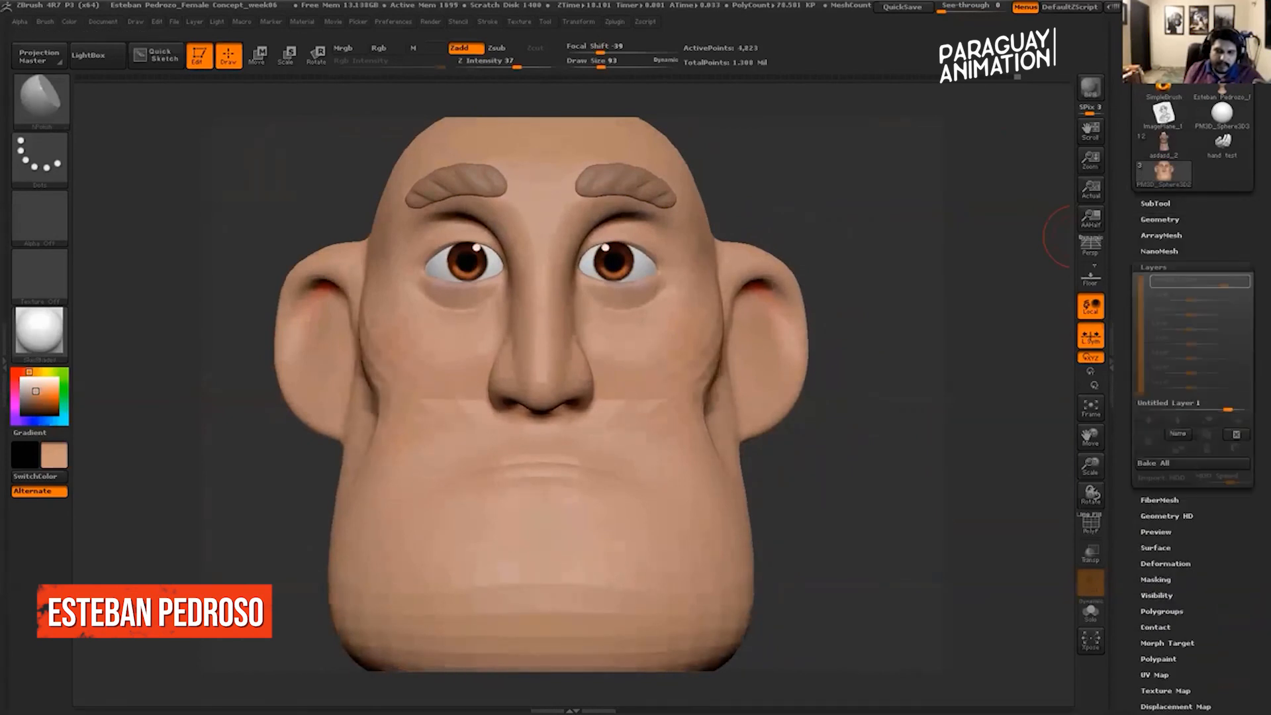
key(b)
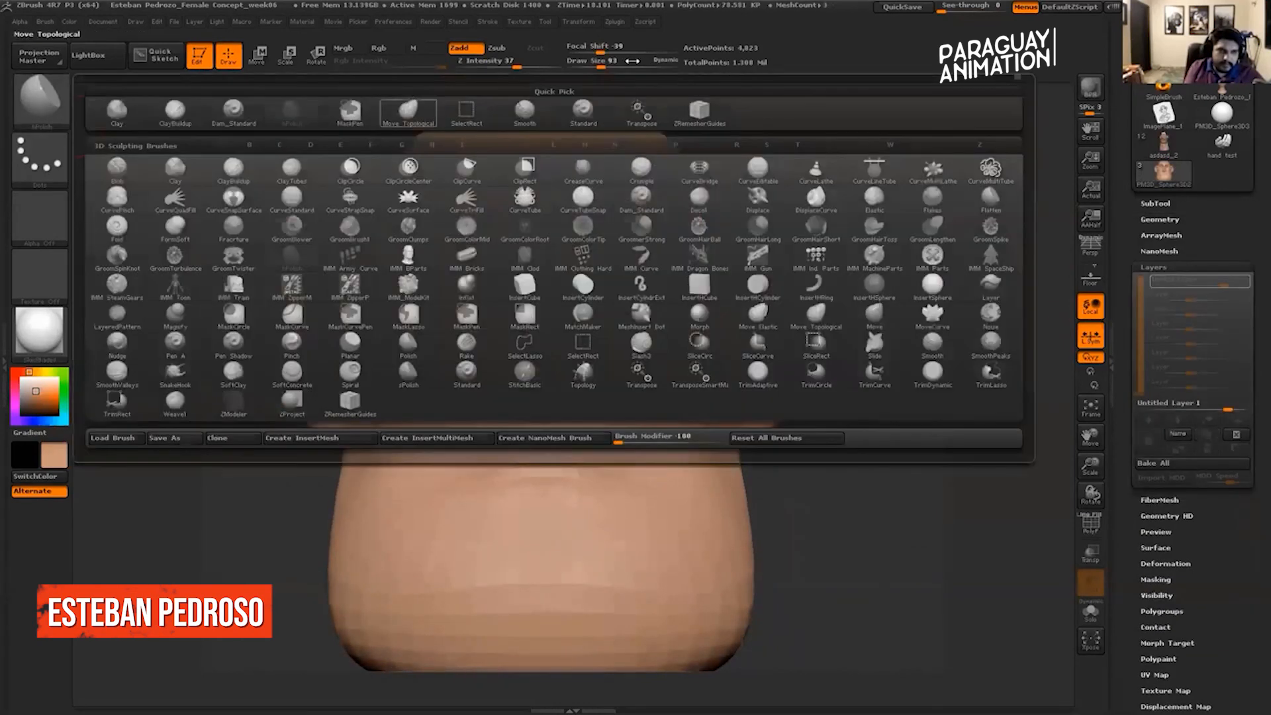
key(m)
key(t)
Enlarge the ears and pull them outward with Move Topological at draw size 311.
mouse_move(892, 238)
mouse_down()
mouse_move(848, 296)
mouse_move(772, 292)
mouse_up()
mouse_move(630, 67)
mouse_down()
mouse_move(653, 68)
mouse_move(628, 67)
mouse_up()
mouse_move(848, 286)
mouse_down()
mouse_move(750, 307)
mouse_move(776, 333)
mouse_move(762, 396)
mouse_move(801, 328)
mouse_move(882, 301)
mouse_up()
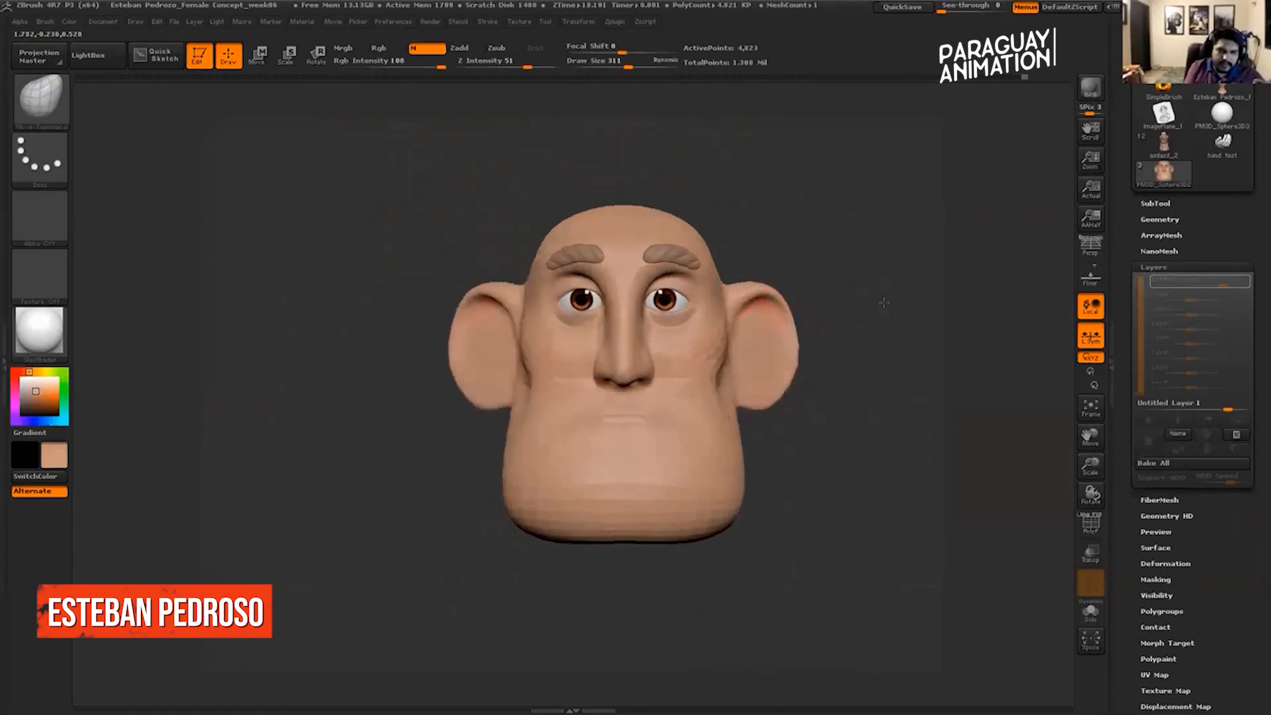
Narrow the jaw and round the bottom of the chin with Move Topological at draw size 451.
drag(629, 67, 641, 67)
drag(835, 431, 891, 429)
mouse_move(652, 467)
shift+mouse_down()
mouse_move(635, 507)
mouse_move(665, 520)
mouse_move(612, 490)
mouse_move(626, 507)
mouse_move(708, 530)
shift+mouse_up()
mouse_move(947, 424)
shift+mouse_down()
mouse_move(867, 460)
mouse_move(854, 450)
mouse_move(908, 397)
mouse_move(951, 417)
mouse_move(893, 373)
shift+mouse_up()
Return the head to subdivision level 5 and switch off the new layer to compare the original shape.
click(1160, 219)
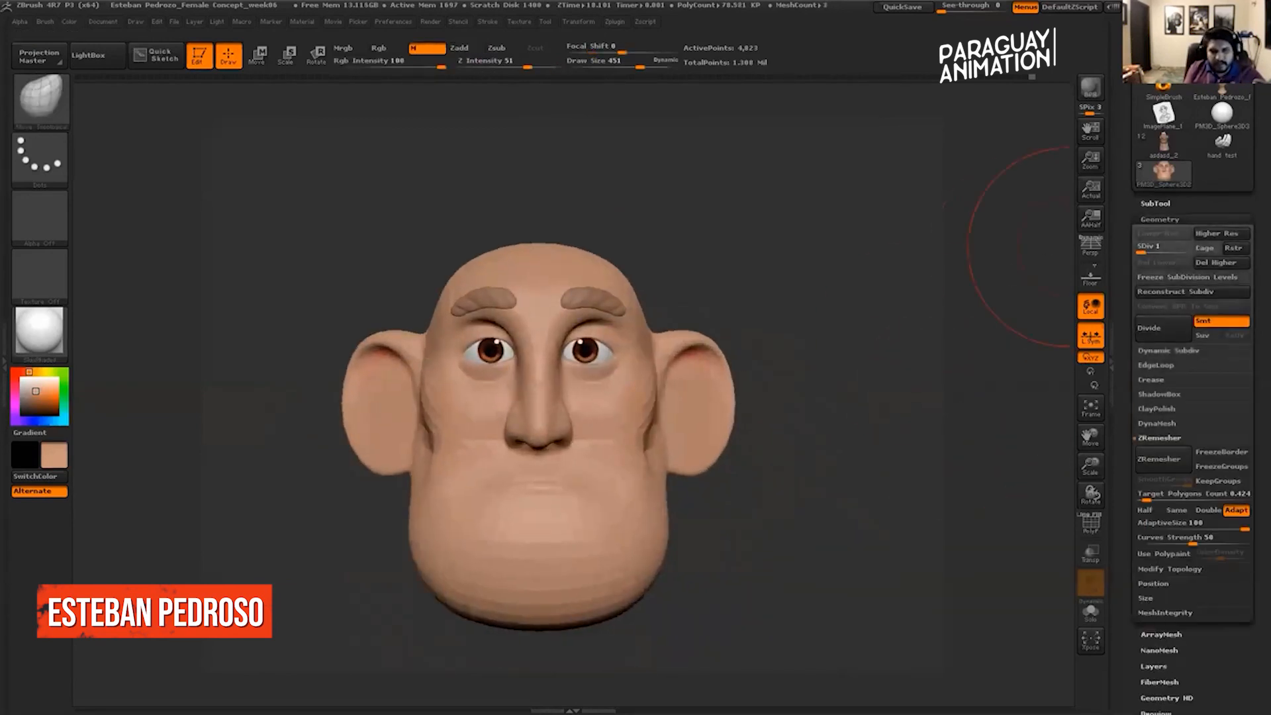
drag(1142, 251, 1188, 251)
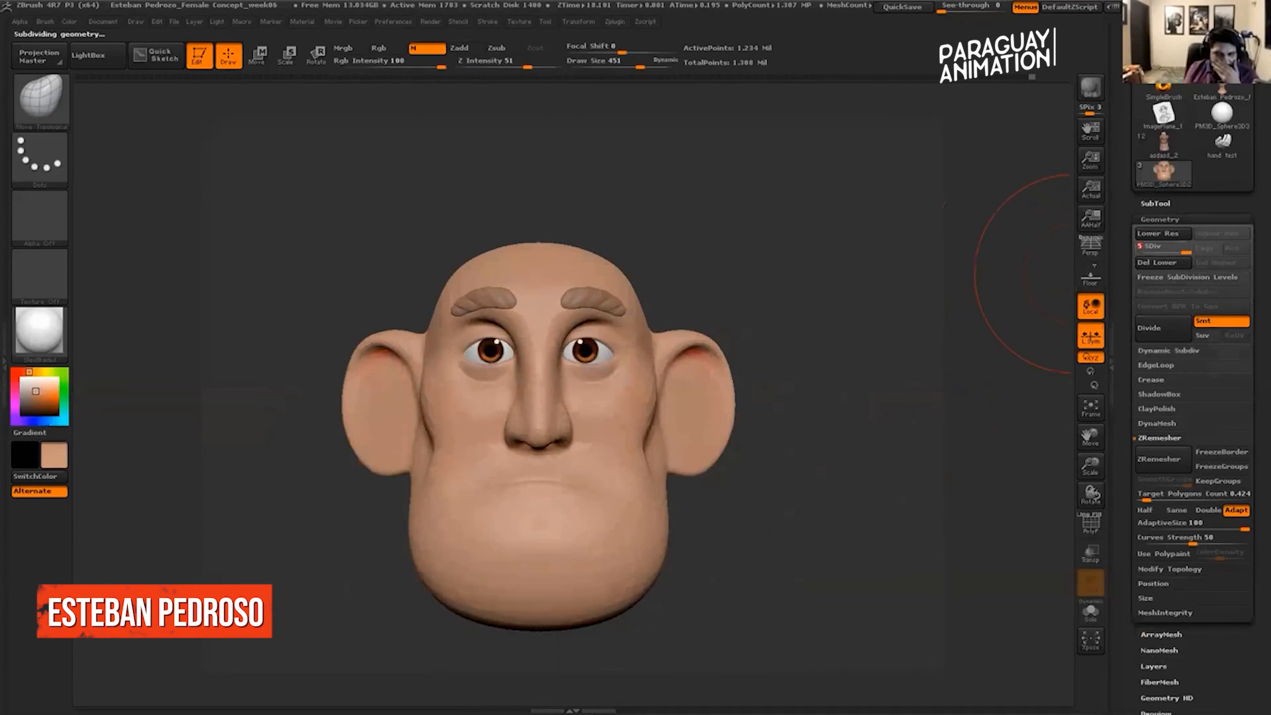
drag(1260, 596, 1260, 465)
click(1154, 484)
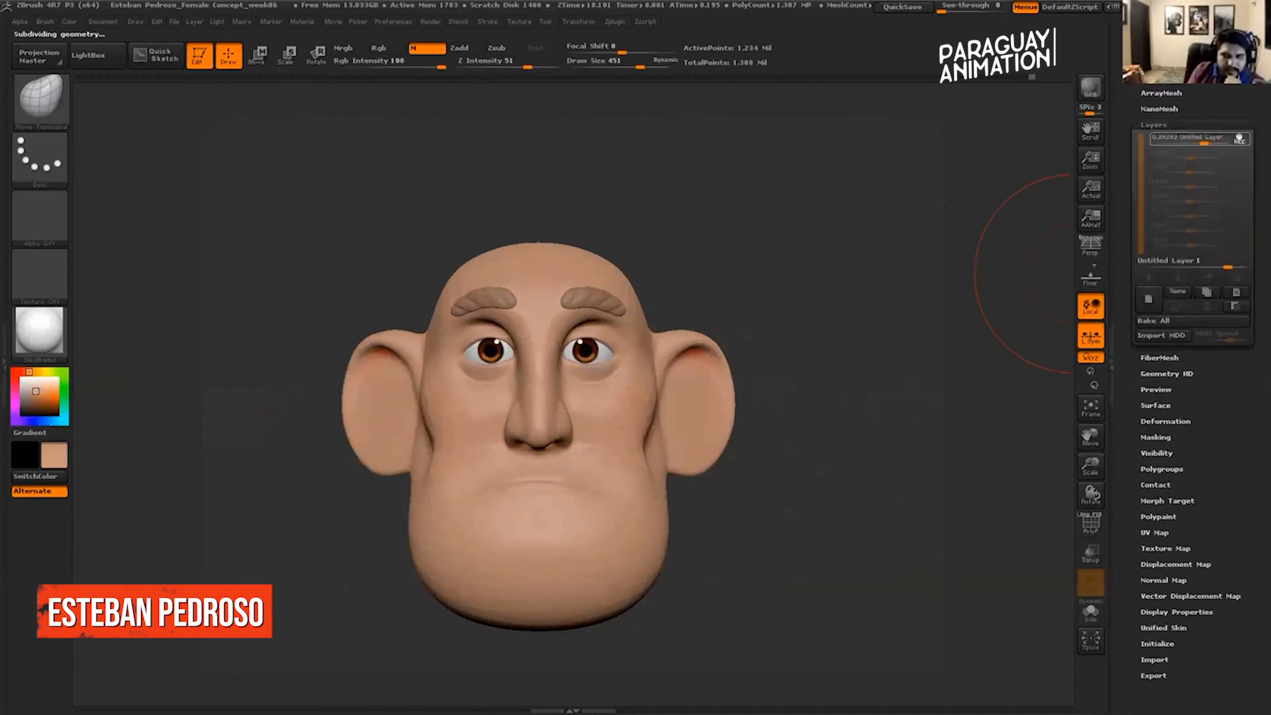
click(1240, 138)
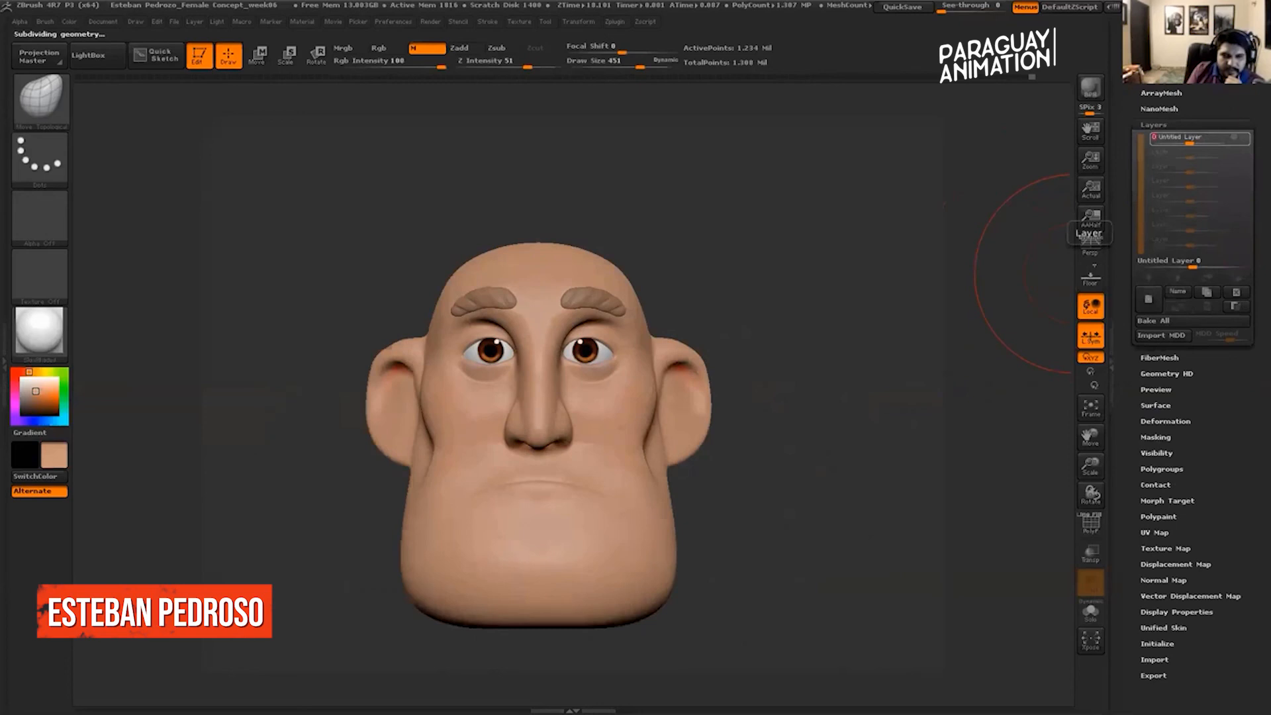
Restore the ear and jaw layer to an intensity of 1 and add a second layer.
drag(1190, 141, 1224, 142)
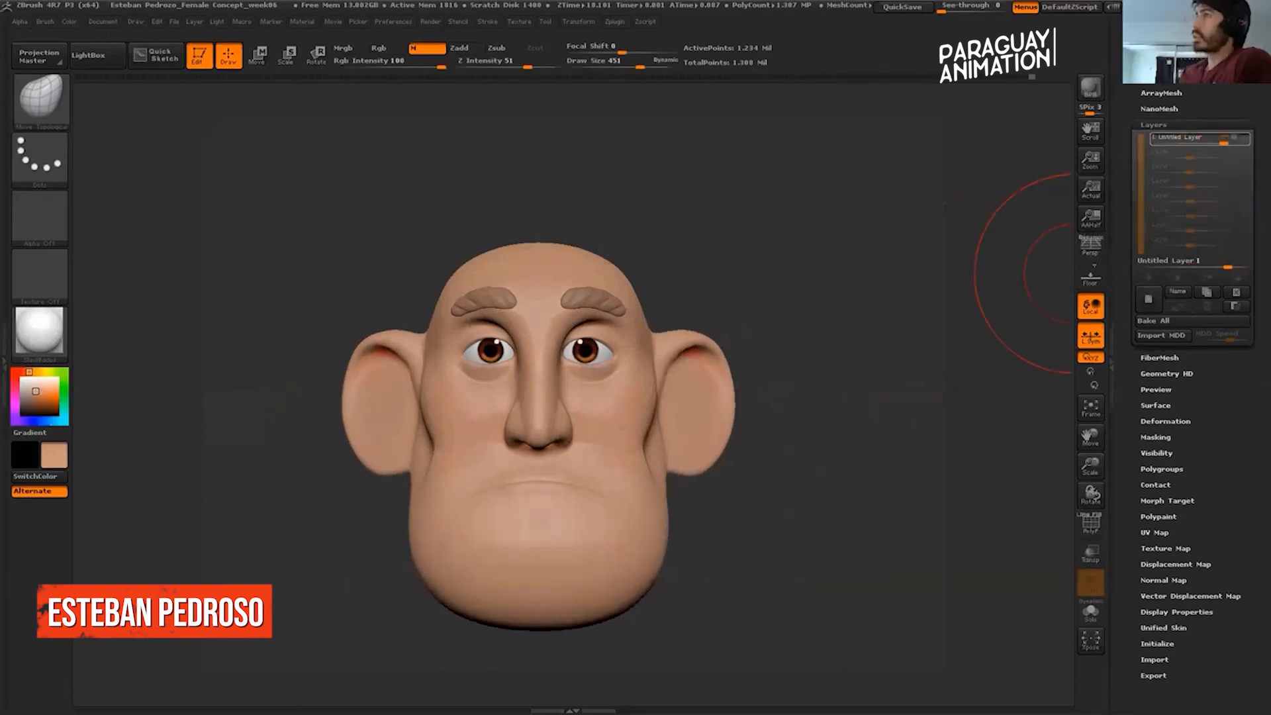
drag(1225, 141, 1225, 141)
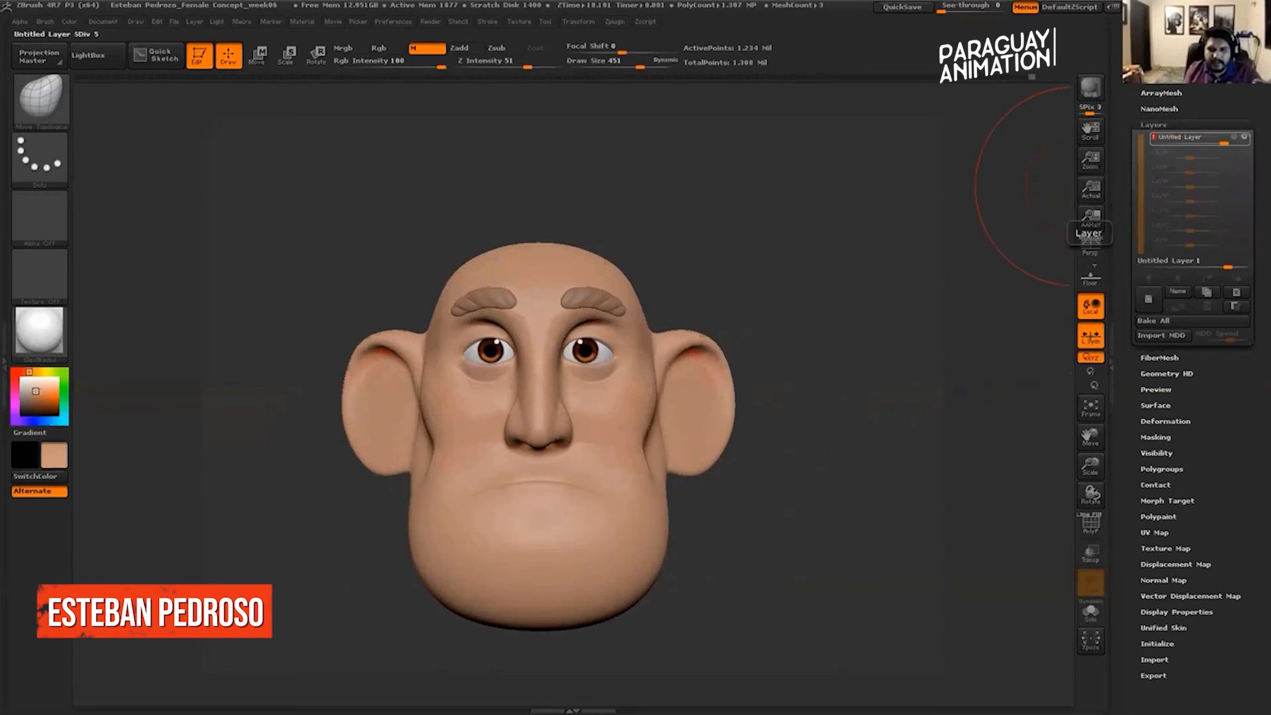
click(1149, 298)
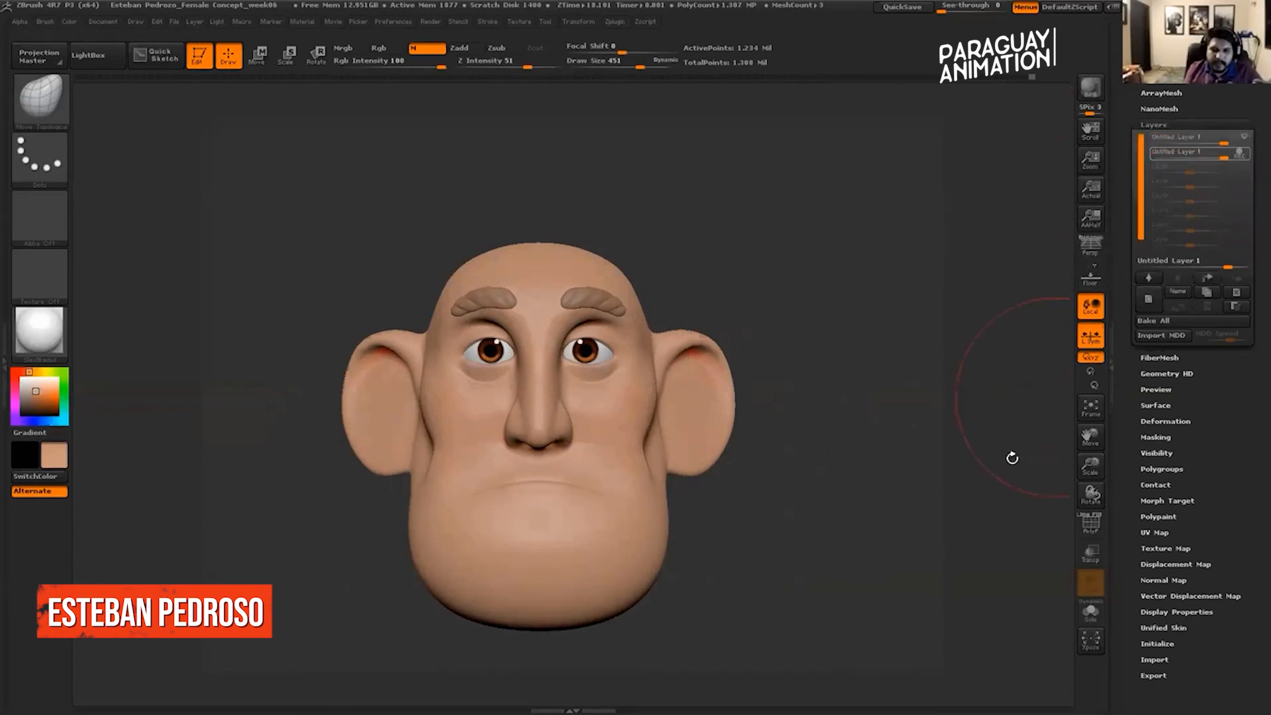
Reshape the brow and square off the top of the skull with Move Topological at draw size 451, and reduce the draw size to 270.
mouse_move(908, 368)
mouse_down()
mouse_move(875, 370)
mouse_move(741, 434)
mouse_move(768, 432)
mouse_up()
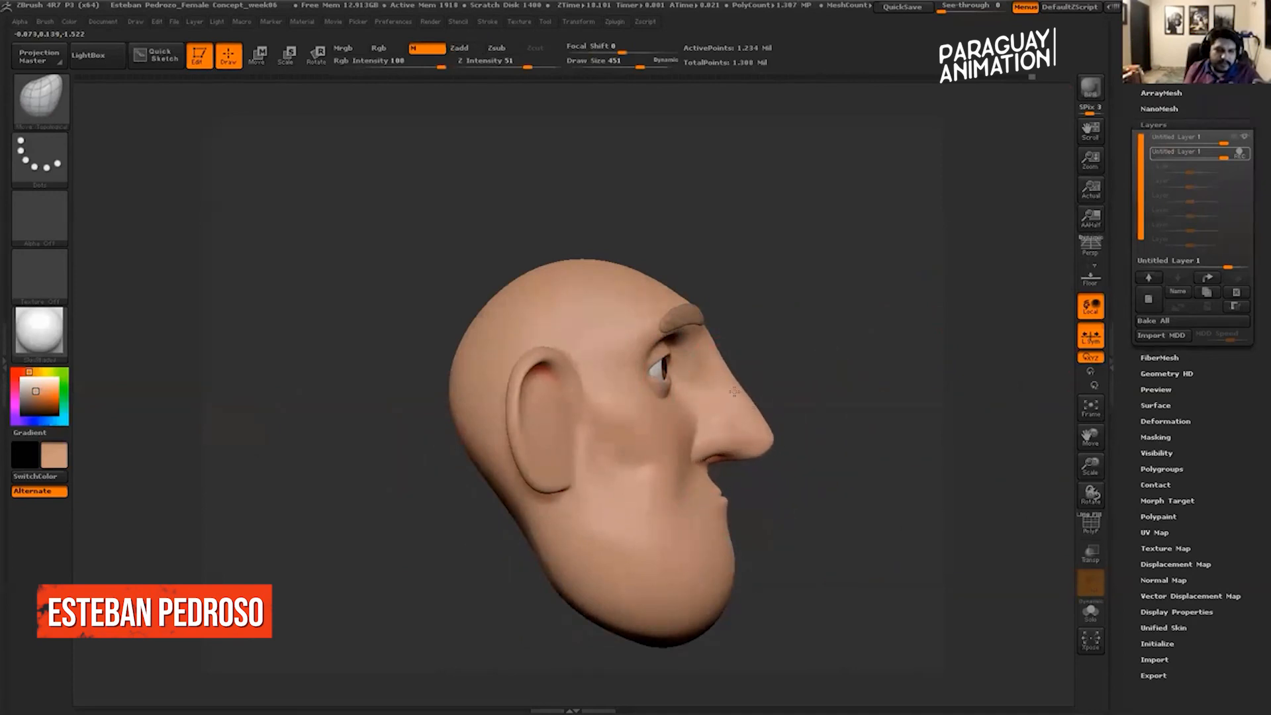
mouse_move(735, 376)
mouse_down()
mouse_move(738, 344)
mouse_move(751, 346)
mouse_move(737, 387)
mouse_move(682, 346)
mouse_up()
shift+drag(914, 424, 788, 424)
alt+drag(927, 504, 792, 498)
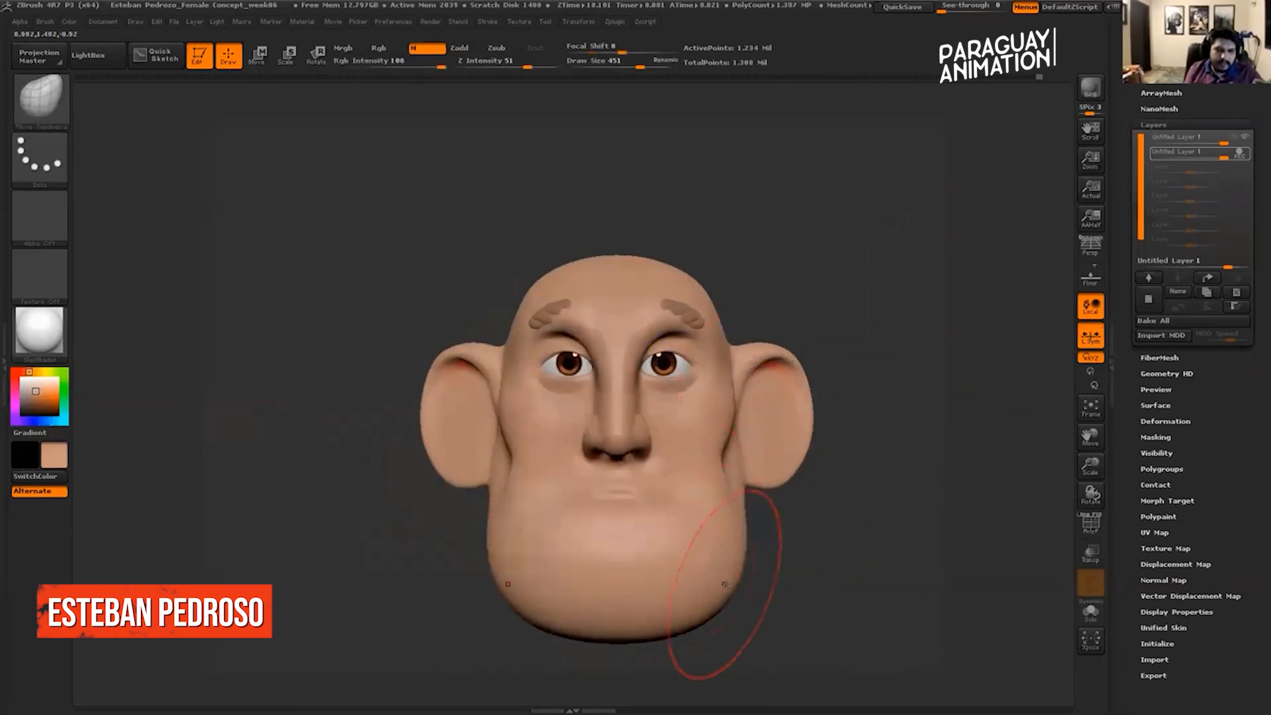
drag(894, 291, 805, 273)
drag(704, 233, 765, 245)
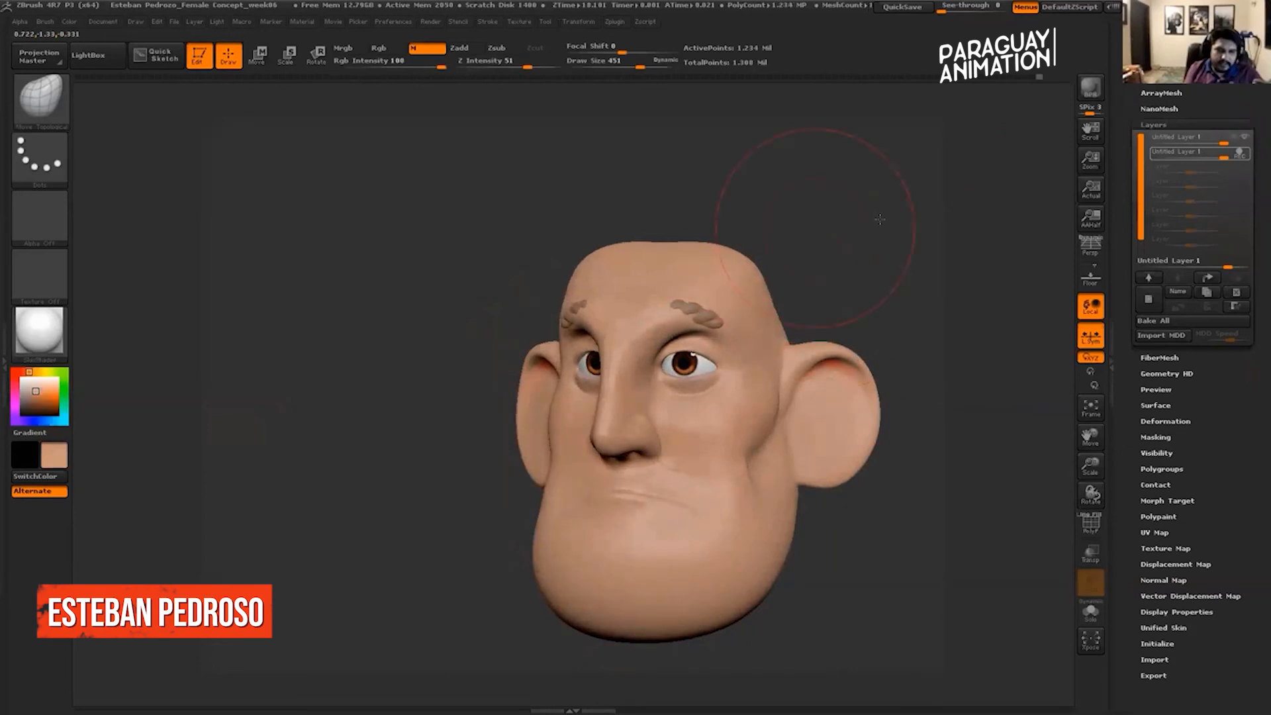
shift+drag(880, 219, 960, 222)
click(623, 67)
drag(821, 172, 891, 249)
Stop recording the second layer and set the intensity of both layers to 0.
click(1240, 153)
drag(1225, 157, 1201, 143)
drag(919, 249, 1007, 233)
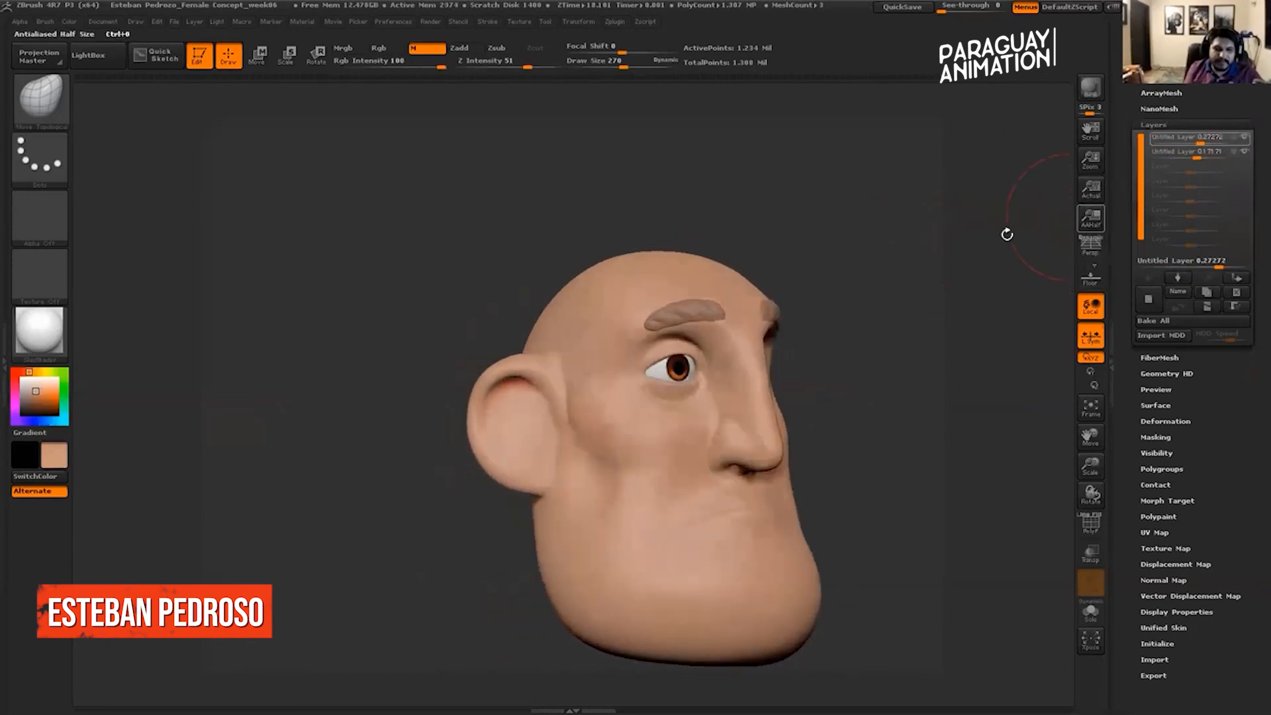
mouse_move(1200, 142)
mouse_down()
mouse_move(1218, 143)
mouse_move(1198, 142)
mouse_move(1217, 157)
mouse_move(1190, 157)
mouse_move(1190, 142)
mouse_up()
shift+drag(911, 280, 894, 270)
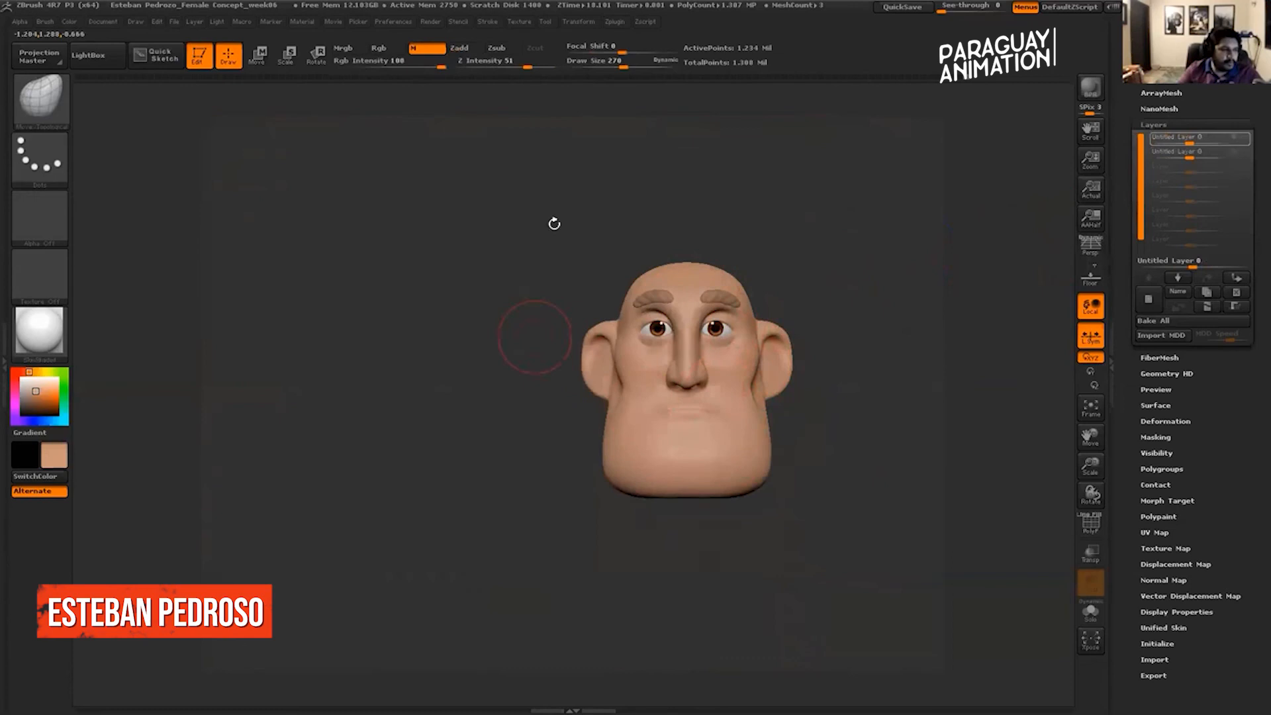
Add a third layer and pull one cheek beside the mouth into a smirk-like fold with Move Topological at draw size 270.
mouse_move(885, 412)
mouse_down()
mouse_move(872, 483)
mouse_move(920, 477)
mouse_move(940, 446)
mouse_move(893, 378)
mouse_move(928, 367)
mouse_up()
mouse_move(994, 395)
alt+mouse_down()
mouse_move(914, 351)
mouse_move(903, 298)
alt+mouse_up()
mouse_move(889, 242)
mouse_down()
mouse_move(667, 76)
mouse_move(609, 67)
mouse_up()
mouse_move(880, 150)
shift+mouse_down()
mouse_move(896, 156)
mouse_move(853, 305)
shift+mouse_up()
drag(774, 322, 615, 382)
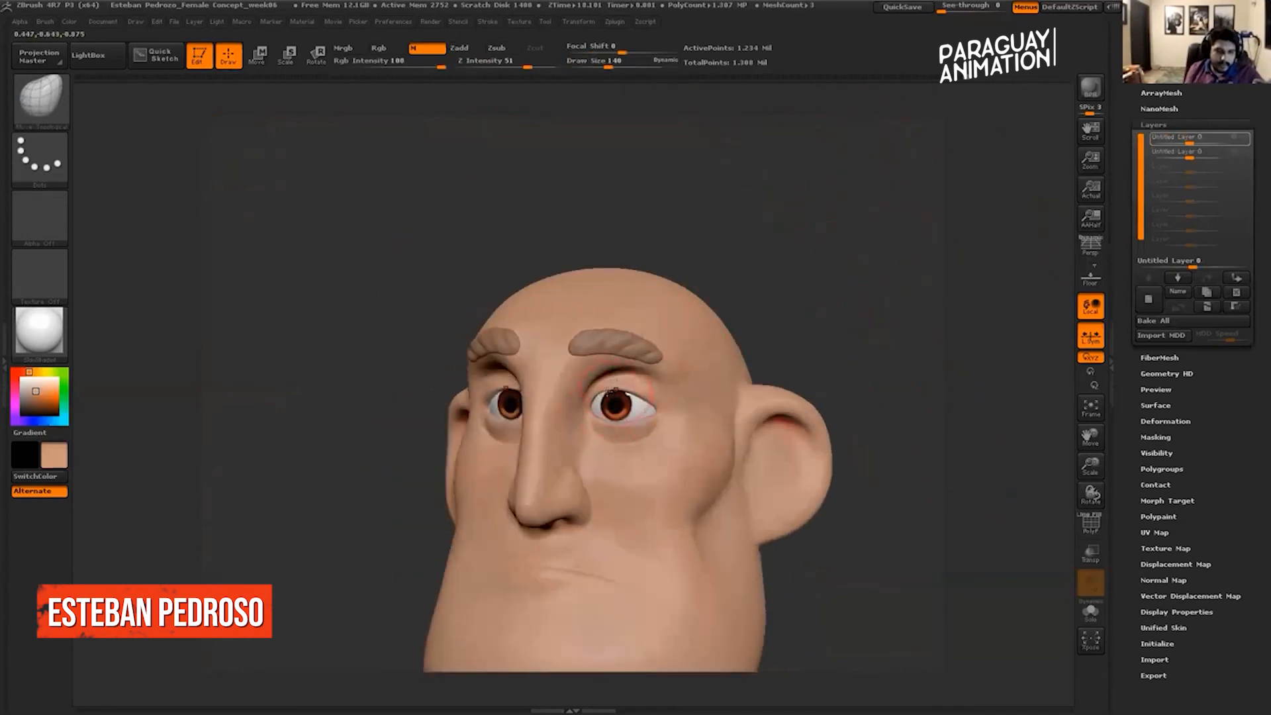
drag(829, 307, 861, 308)
drag(1007, 381, 892, 425)
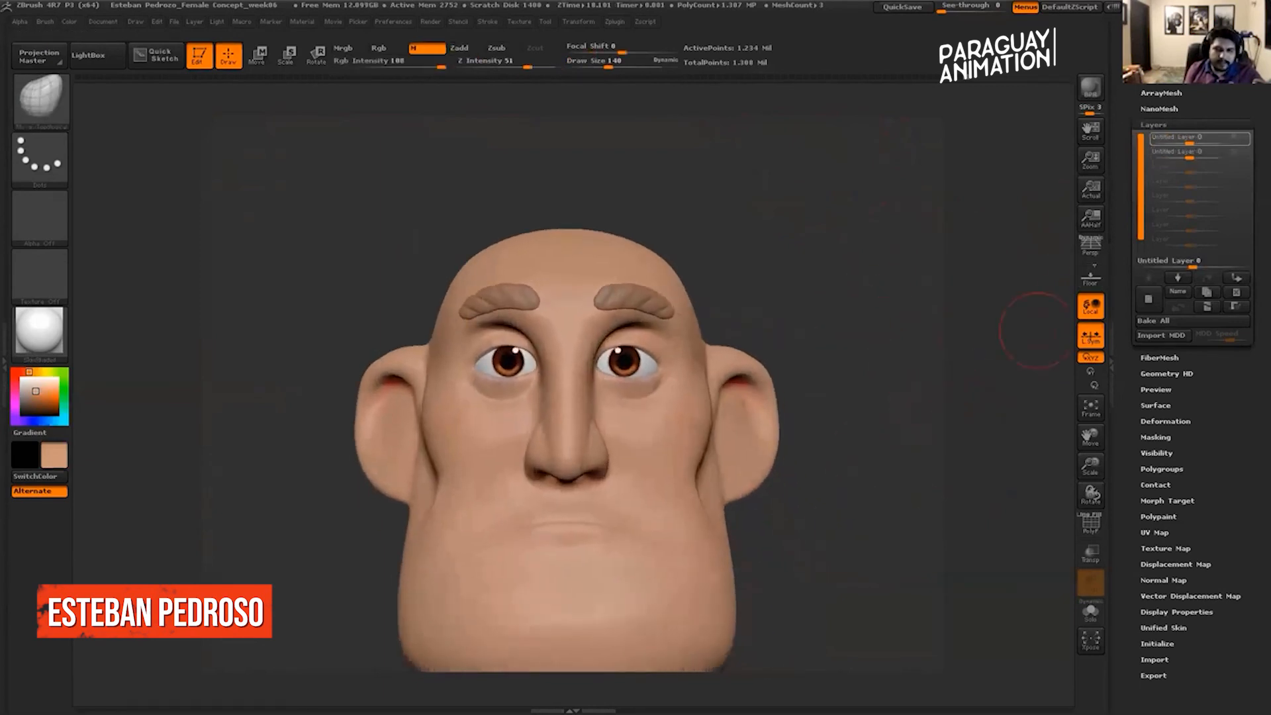
click(1149, 299)
drag(842, 345, 794, 338)
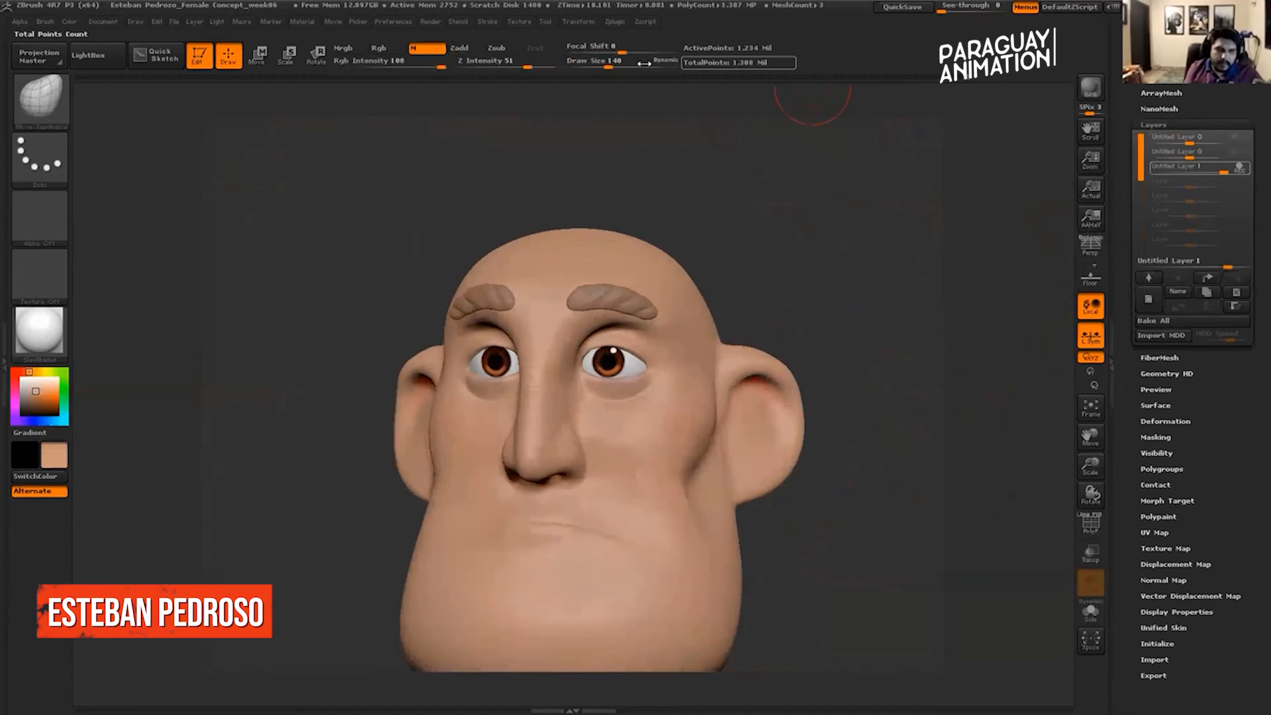
mouse_move(884, 253)
mouse_down()
mouse_move(600, 539)
mouse_move(675, 501)
mouse_move(709, 460)
mouse_up()
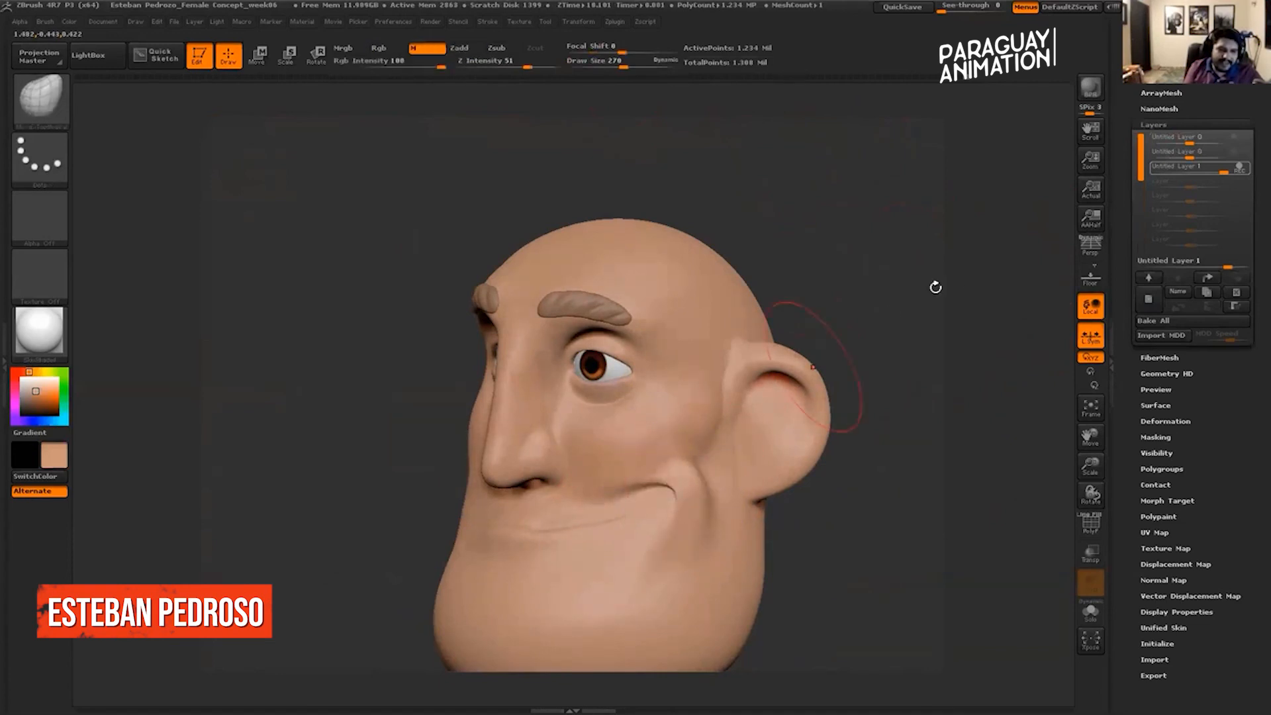
shift+drag(936, 284, 967, 286)
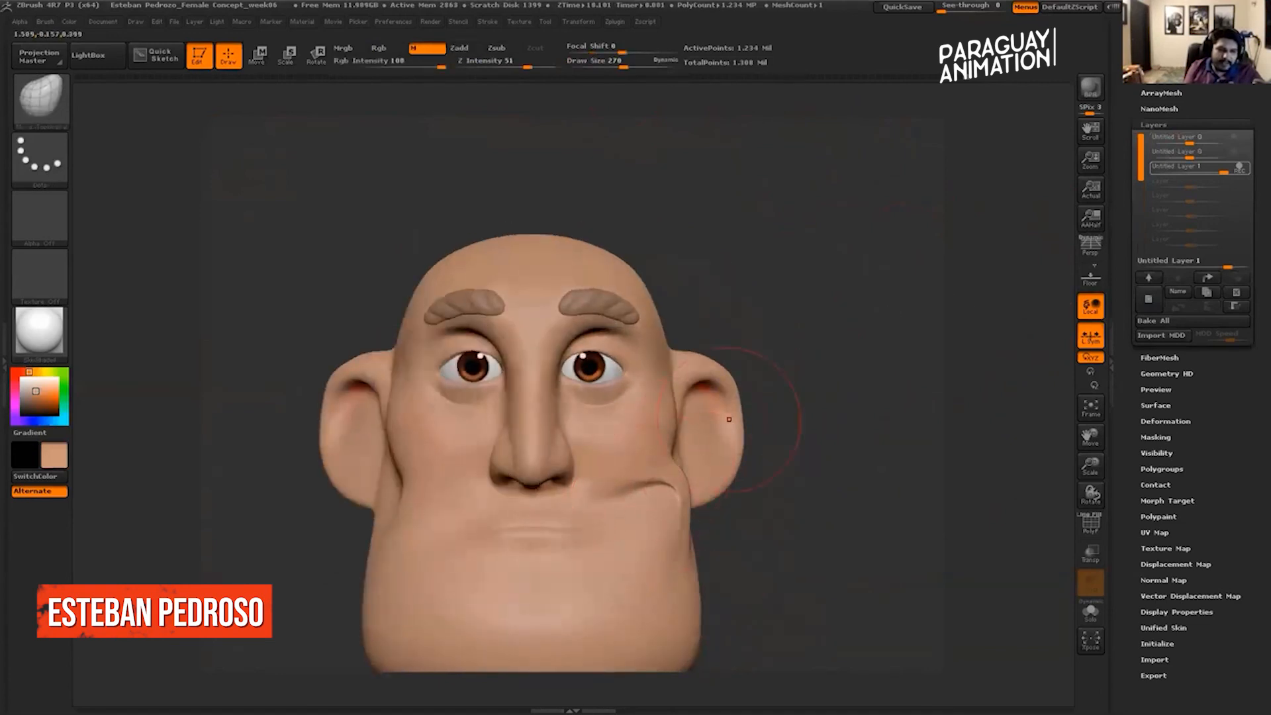
Stop recording the third layer and vary its intensity between 0 and 1 to compare the face with and without the fold.
click(1240, 168)
click(1237, 167)
click(1237, 167)
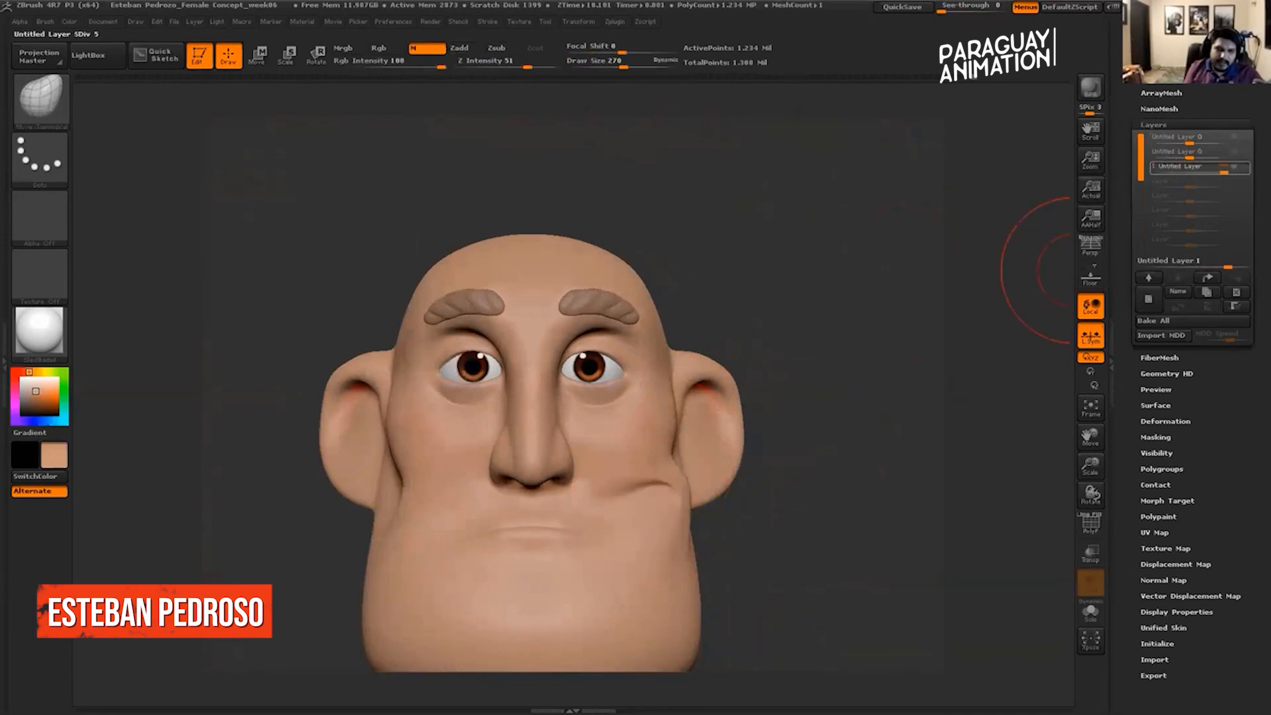
click(1236, 167)
click(1236, 166)
drag(1225, 170, 1194, 170)
drag(1174, 265, 1229, 266)
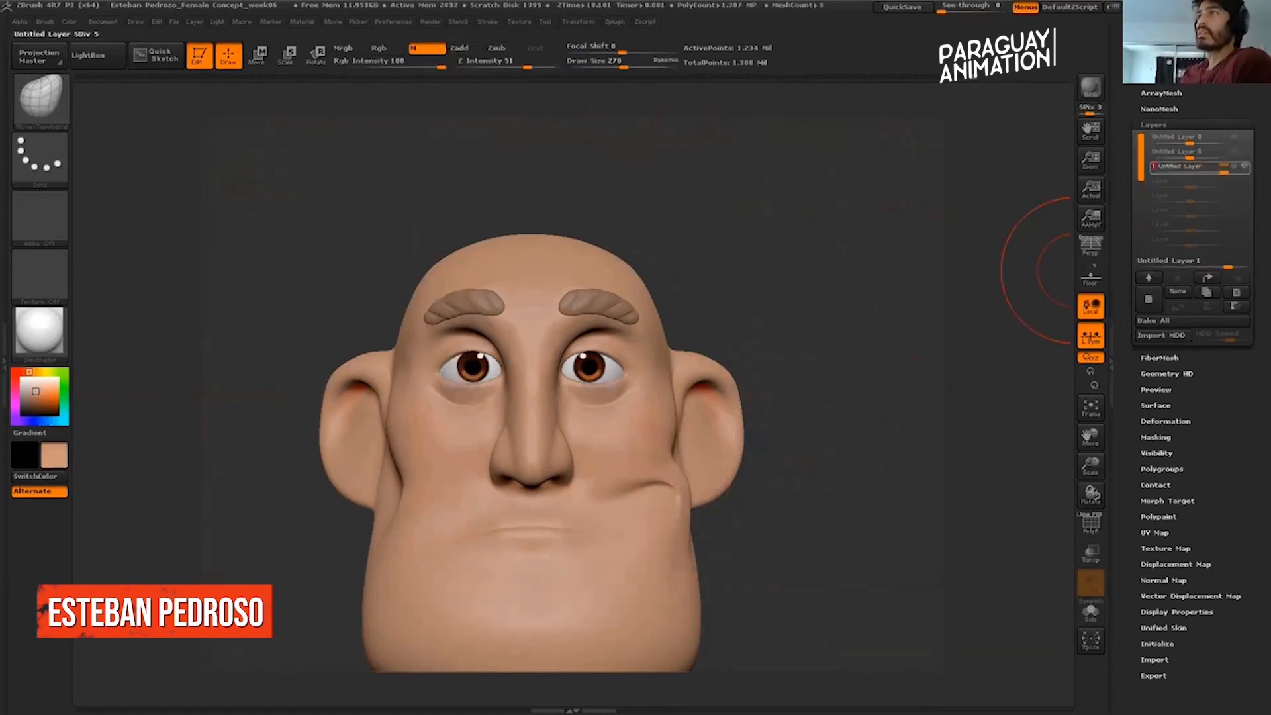
Add a fourth layer and pull the opposite cheek beside the mouth into a similar fold.
mouse_move(953, 324)
mouse_down()
mouse_move(945, 284)
mouse_move(993, 298)
mouse_up()
click(1149, 299)
mouse_move(900, 428)
mouse_down()
mouse_move(869, 346)
mouse_move(477, 543)
mouse_move(460, 508)
mouse_move(412, 492)
mouse_up()
drag(926, 372, 854, 372)
Set the intensity of both cheek fold layers to 0.
drag(1223, 172, 1199, 172)
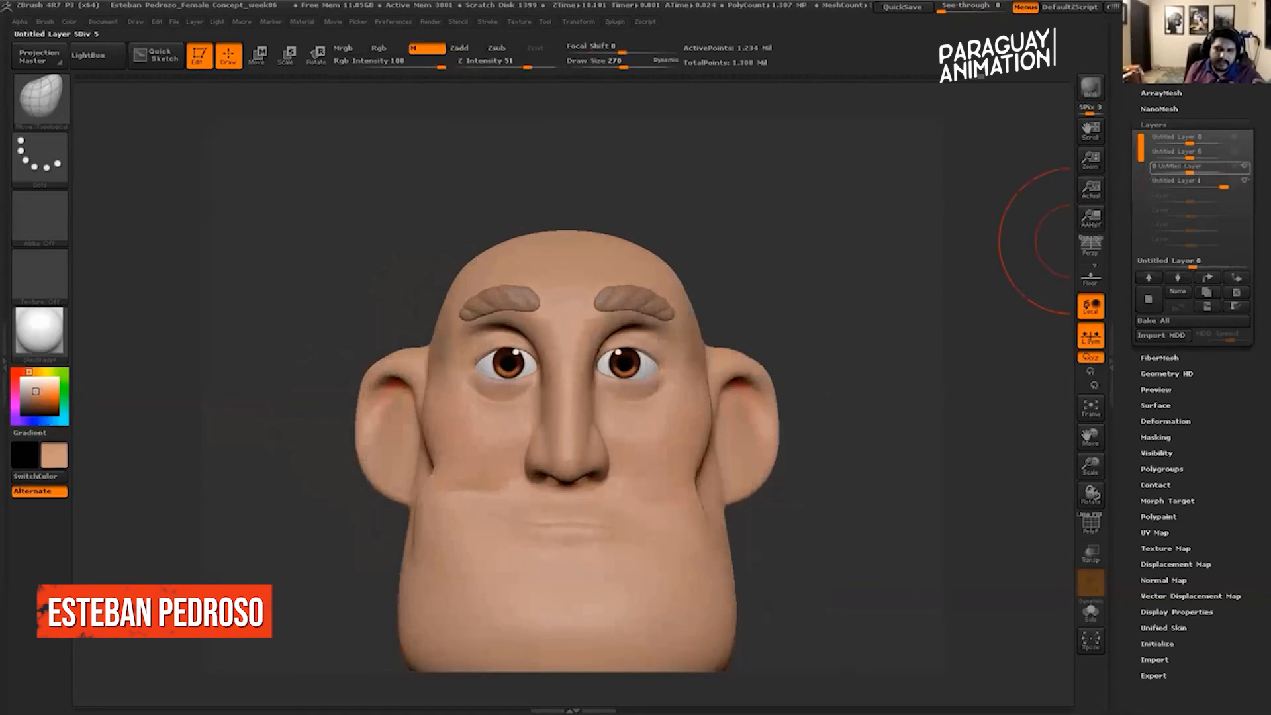
drag(1224, 186, 1197, 186)
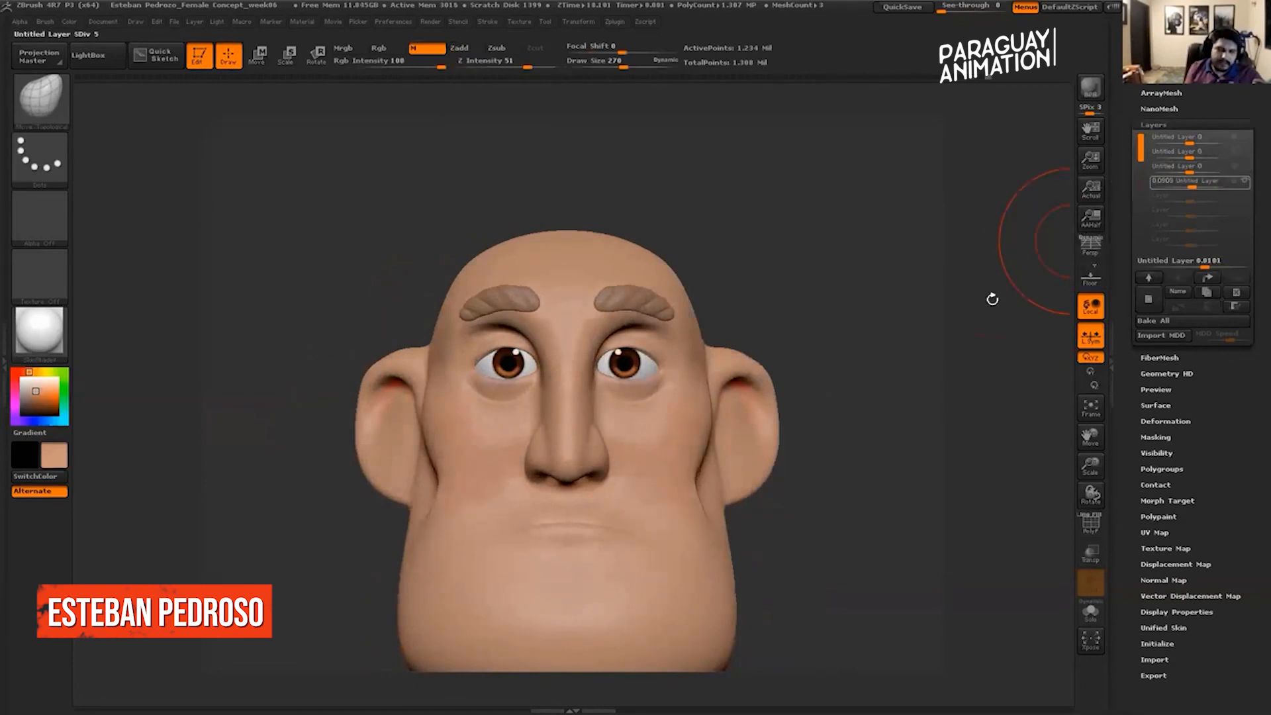
mouse_move(922, 320)
mouse_down()
mouse_move(904, 323)
mouse_move(940, 332)
mouse_move(894, 312)
mouse_move(1037, 252)
mouse_up()
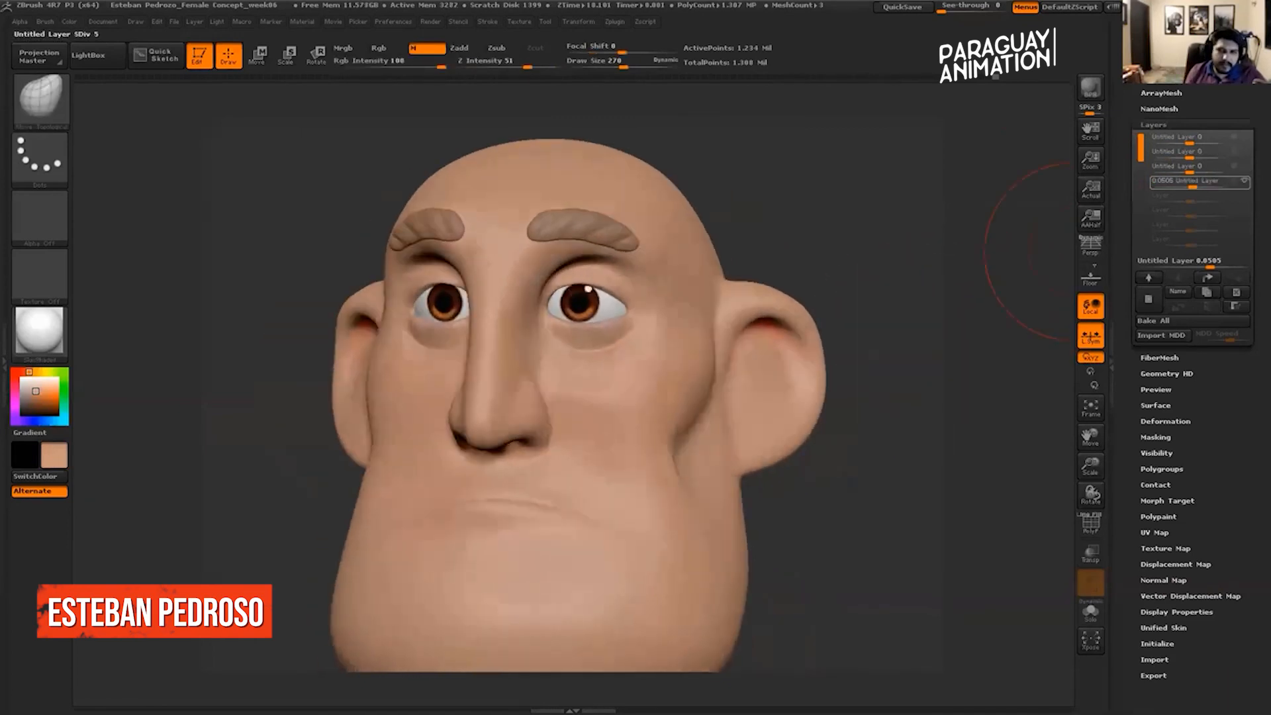
Add a fifth layer and set the brush draw size to 155 for work around the eyes.
click(1149, 300)
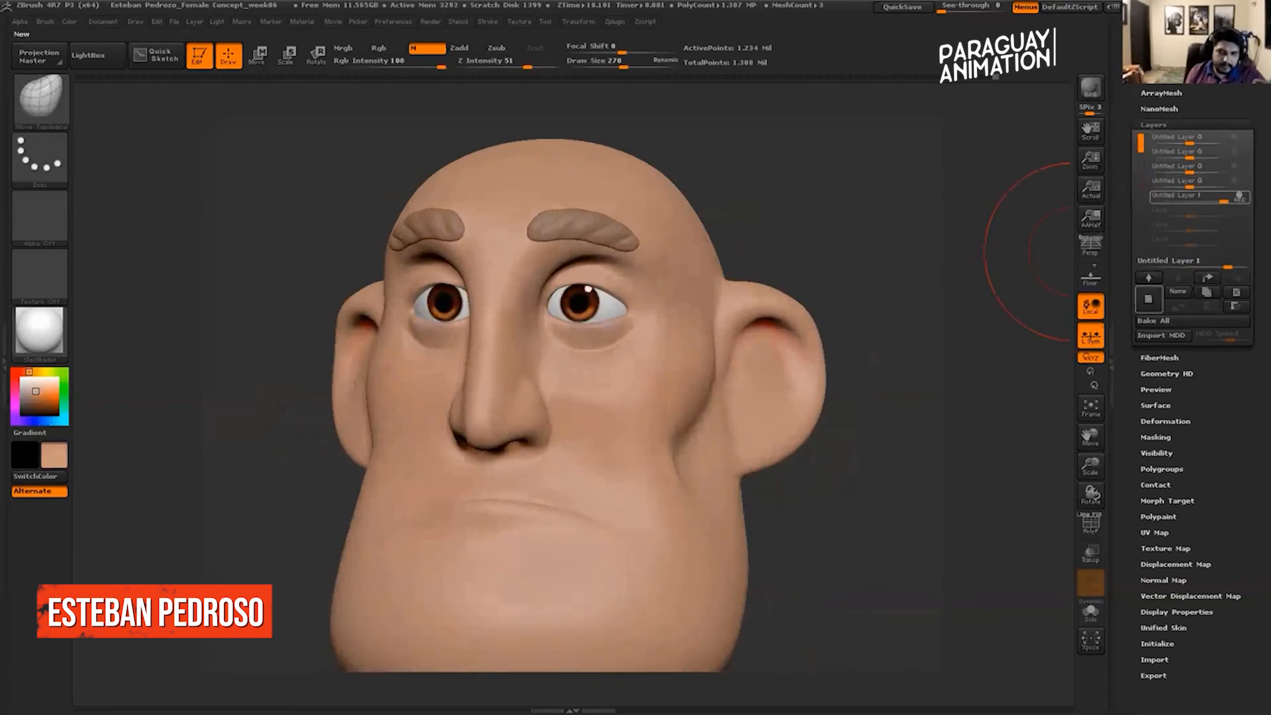
mouse_move(938, 305)
mouse_down()
mouse_move(885, 304)
mouse_move(659, 181)
mouse_up()
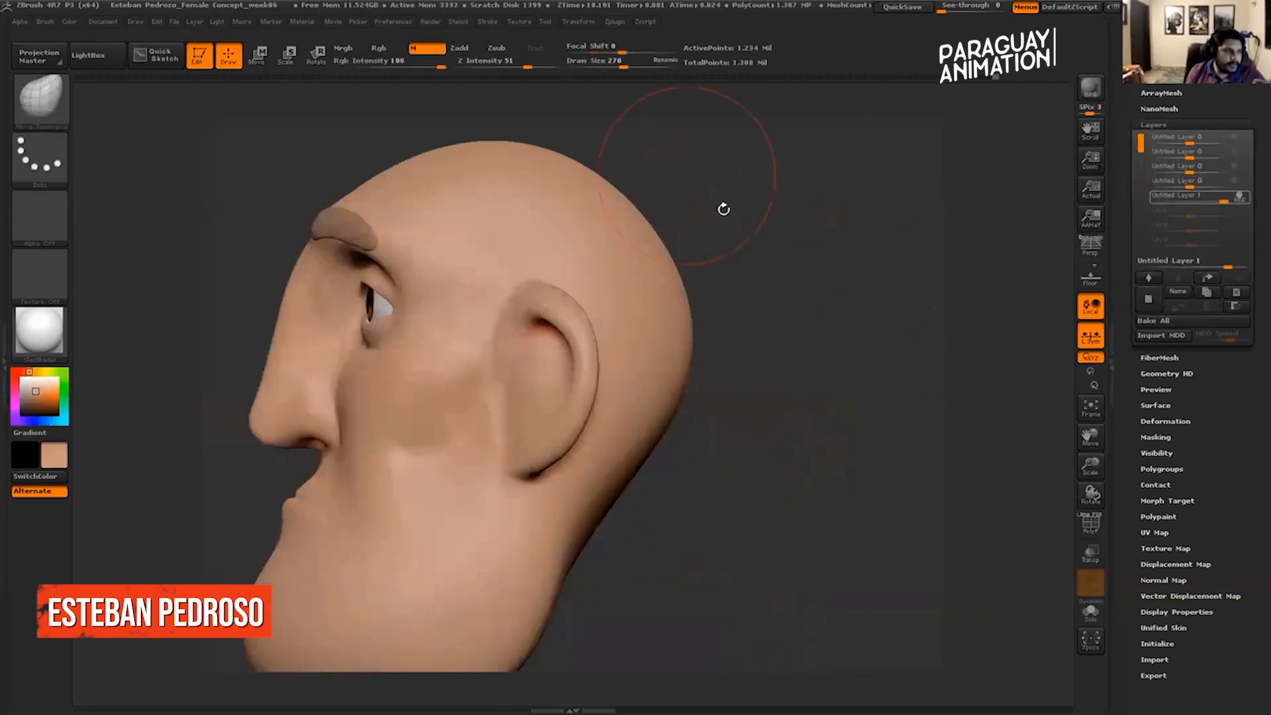
mouse_move(798, 199)
mouse_down()
mouse_move(730, 183)
mouse_move(727, 216)
mouse_up()
click(613, 64)
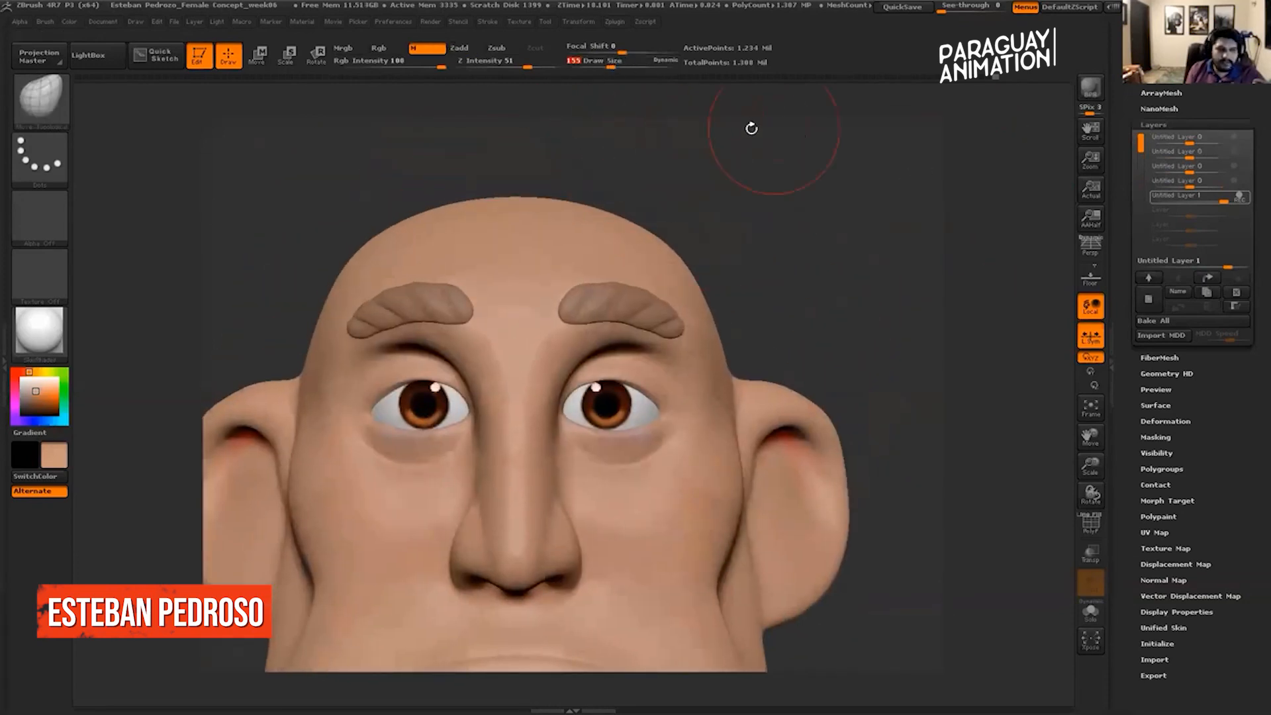
Mask rectangular areas over the brow and upper eye on both sides and invert the mask.
ctrl+drag(865, 228, 551, 412)
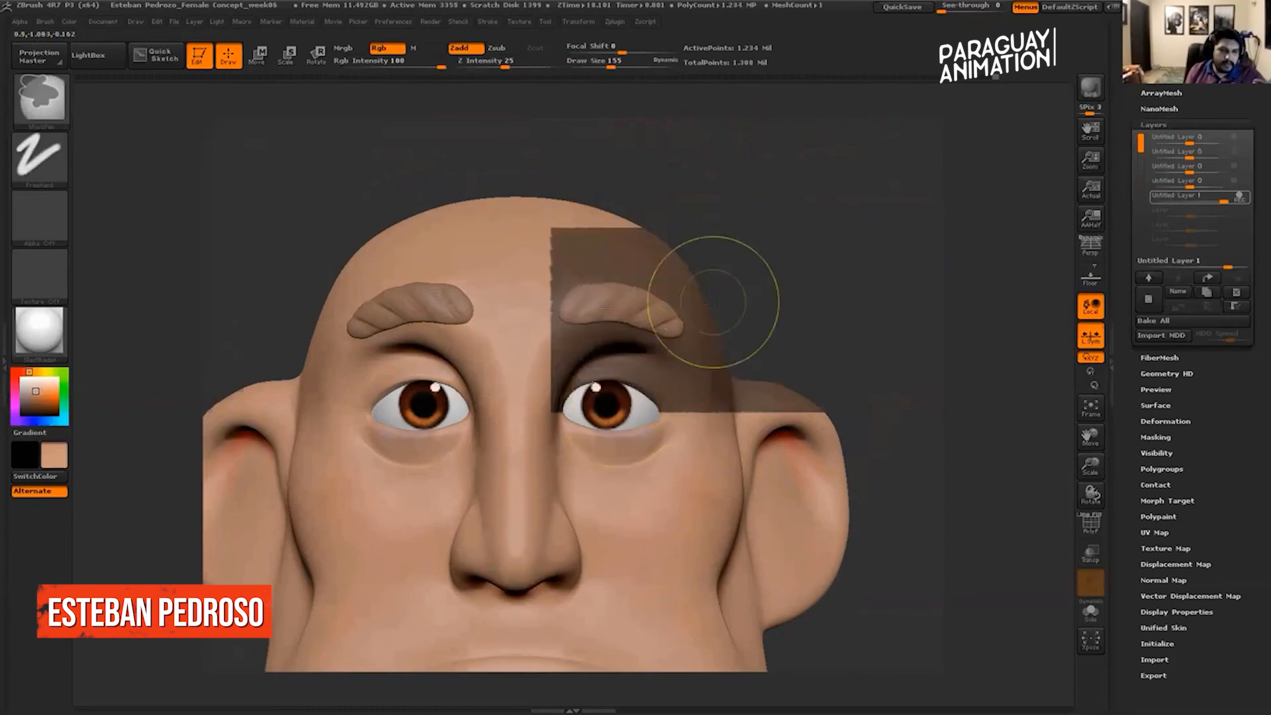
ctrl+drag(274, 233, 540, 418)
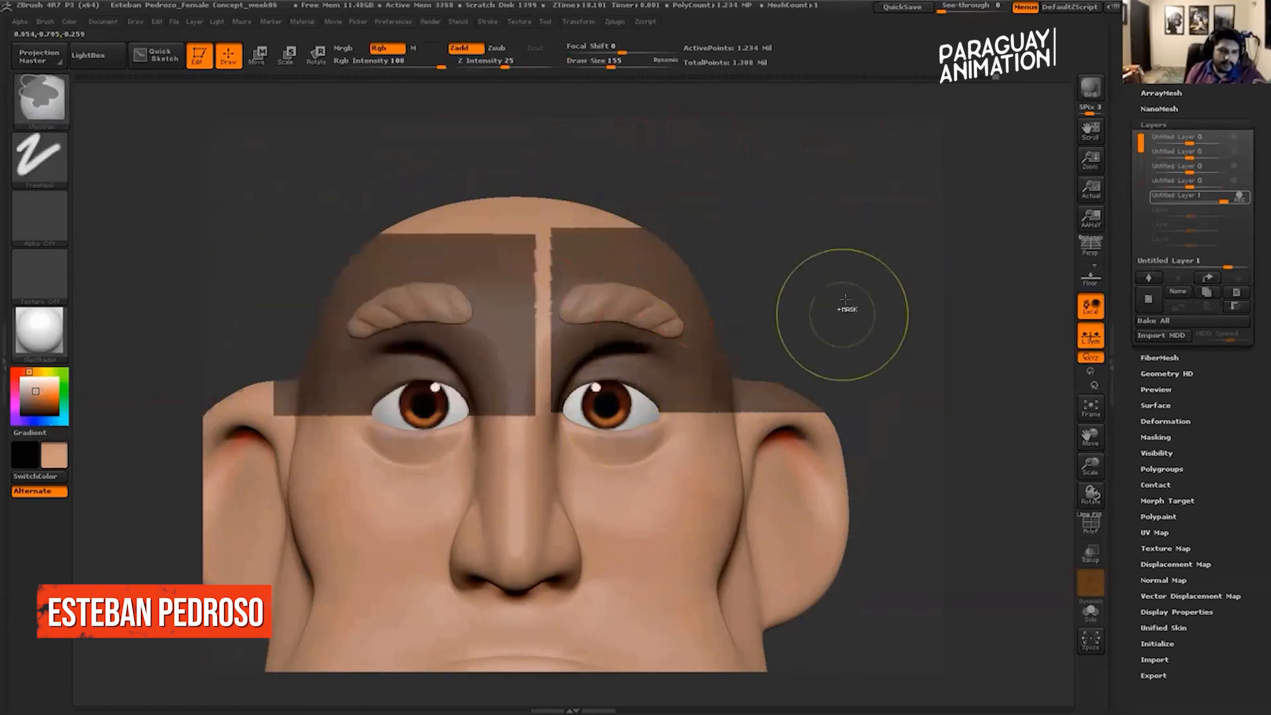
ctrl+click(836, 308)
drag(836, 308, 1060, 228)
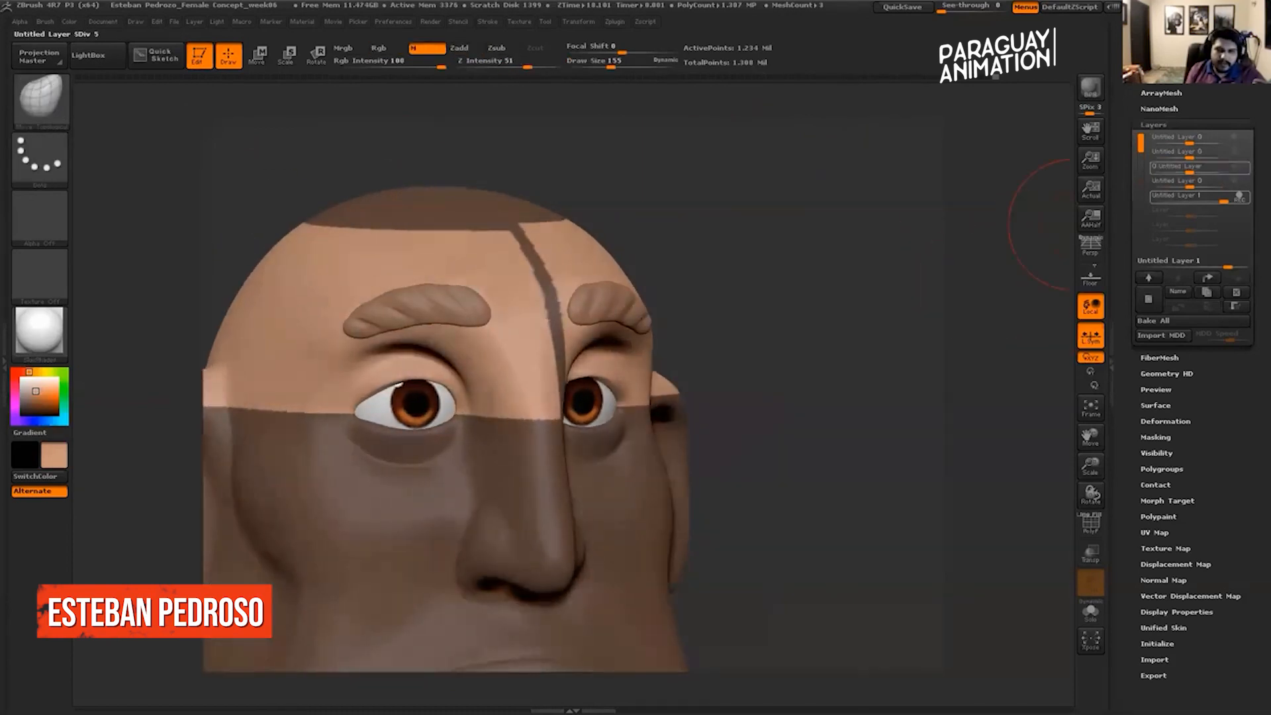
Add a sixth layer, lower the head to subdivision level 1 and reopen the layer list.
click(1149, 299)
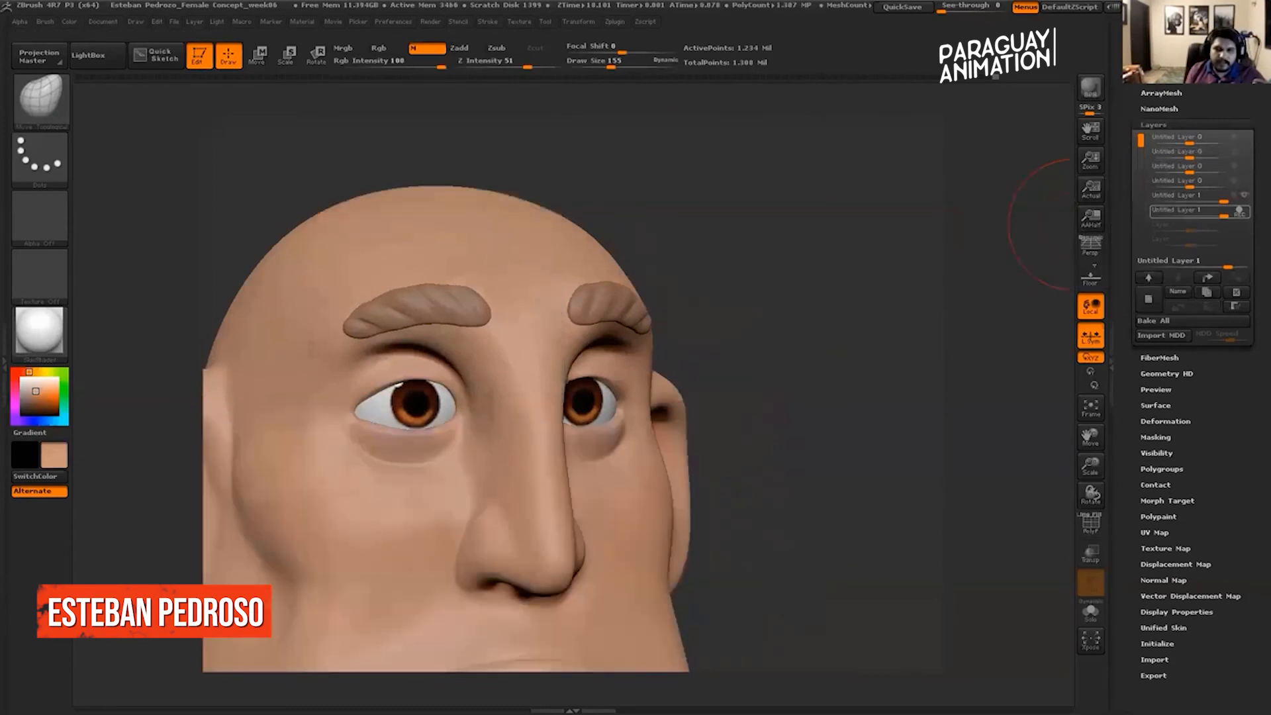
click(1154, 61)
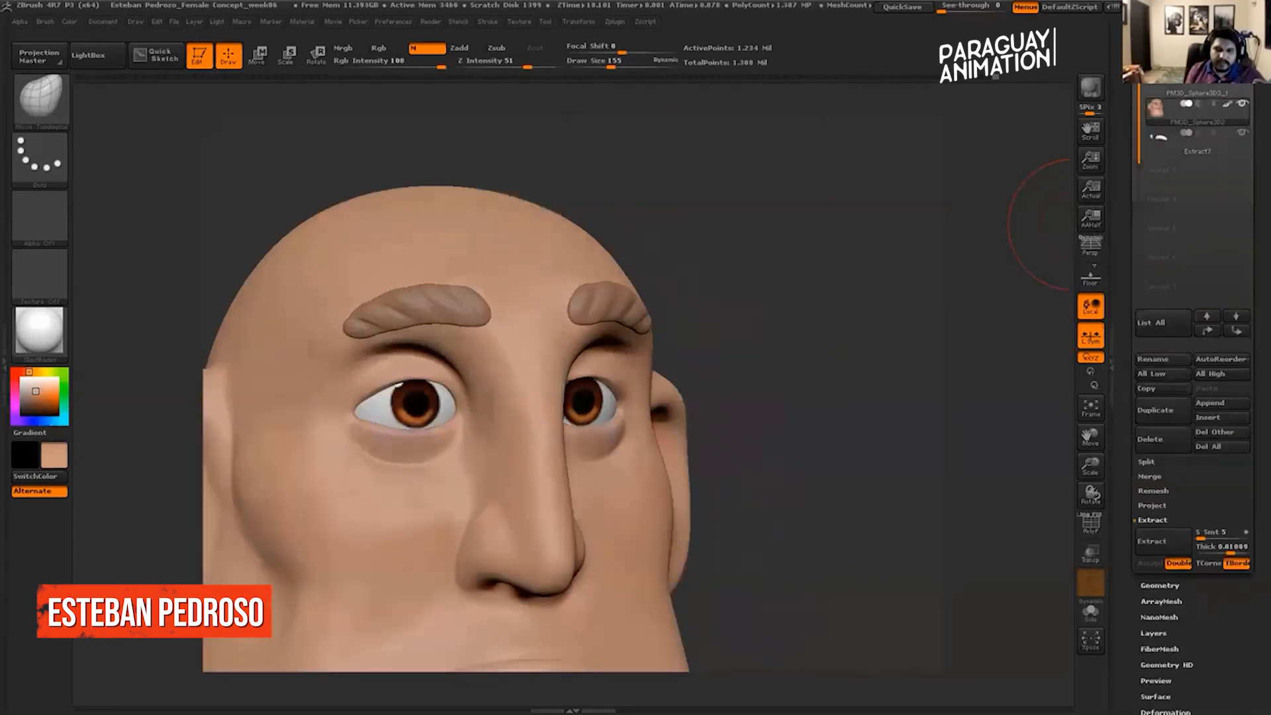
click(1161, 585)
drag(808, 267, 751, 274)
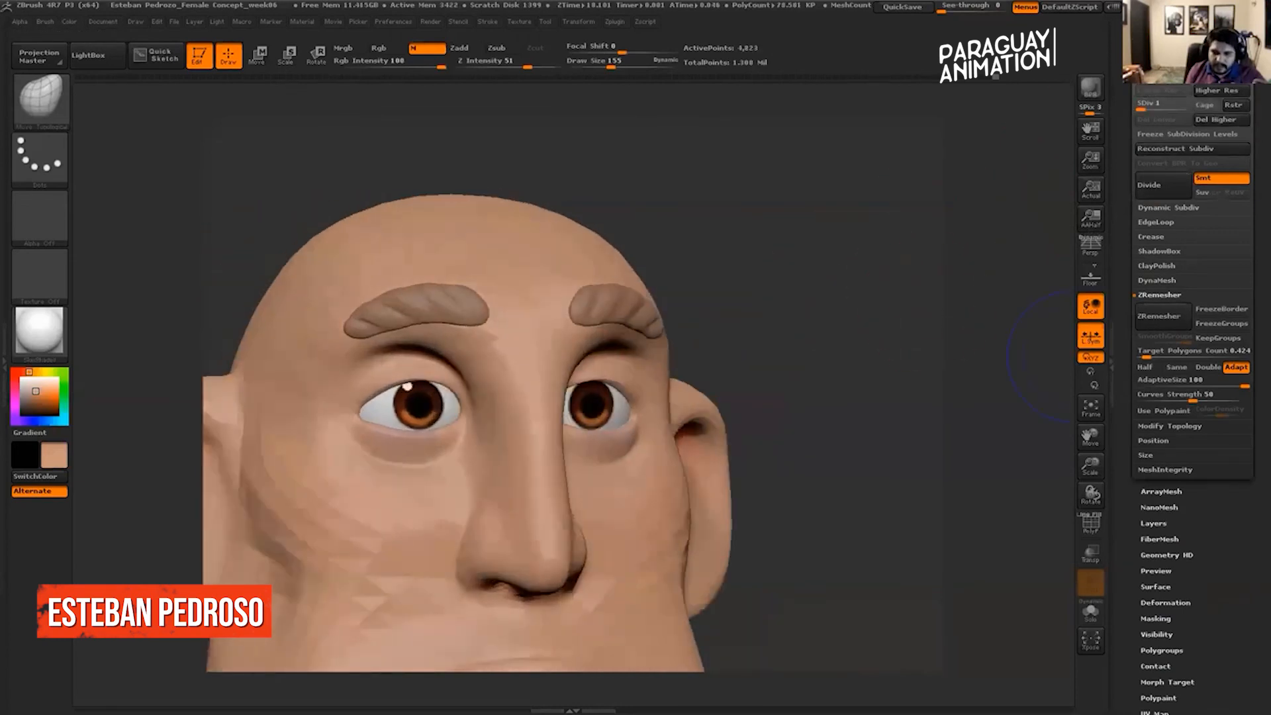
click(1154, 524)
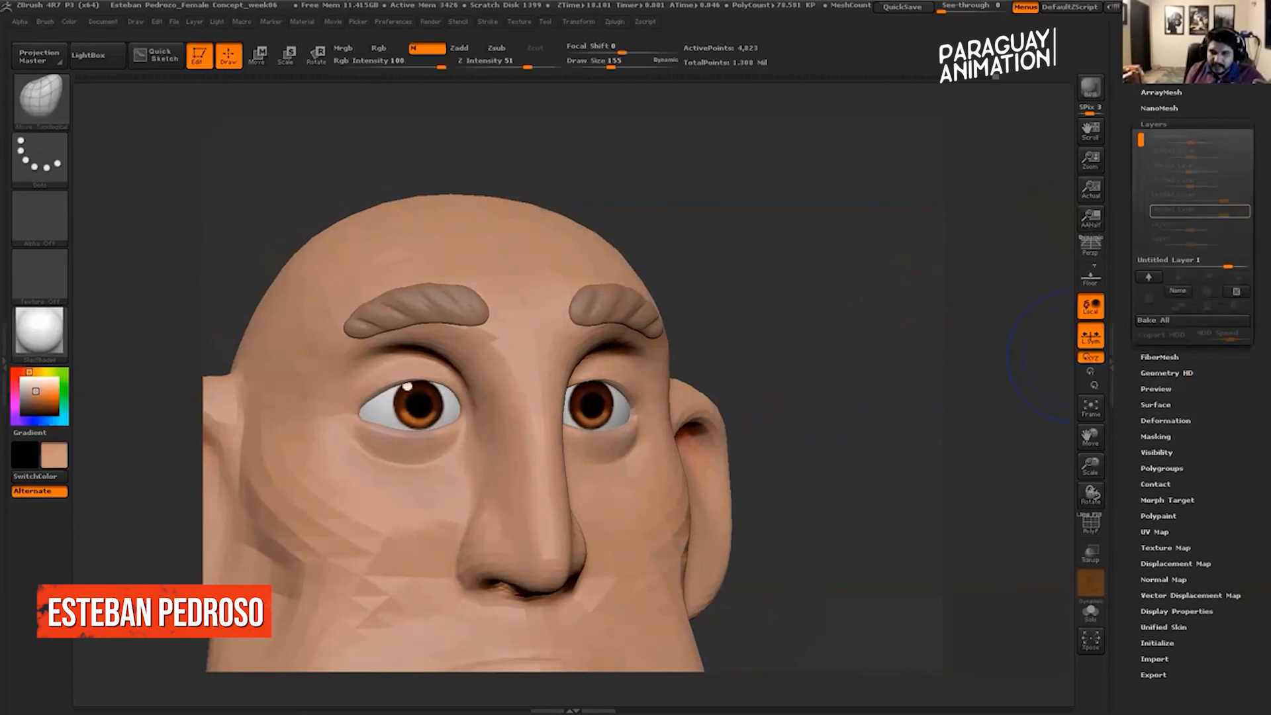
Return the head to subdivision level 5 and set the fifth layer's intensity to 0.
click(1157, 76)
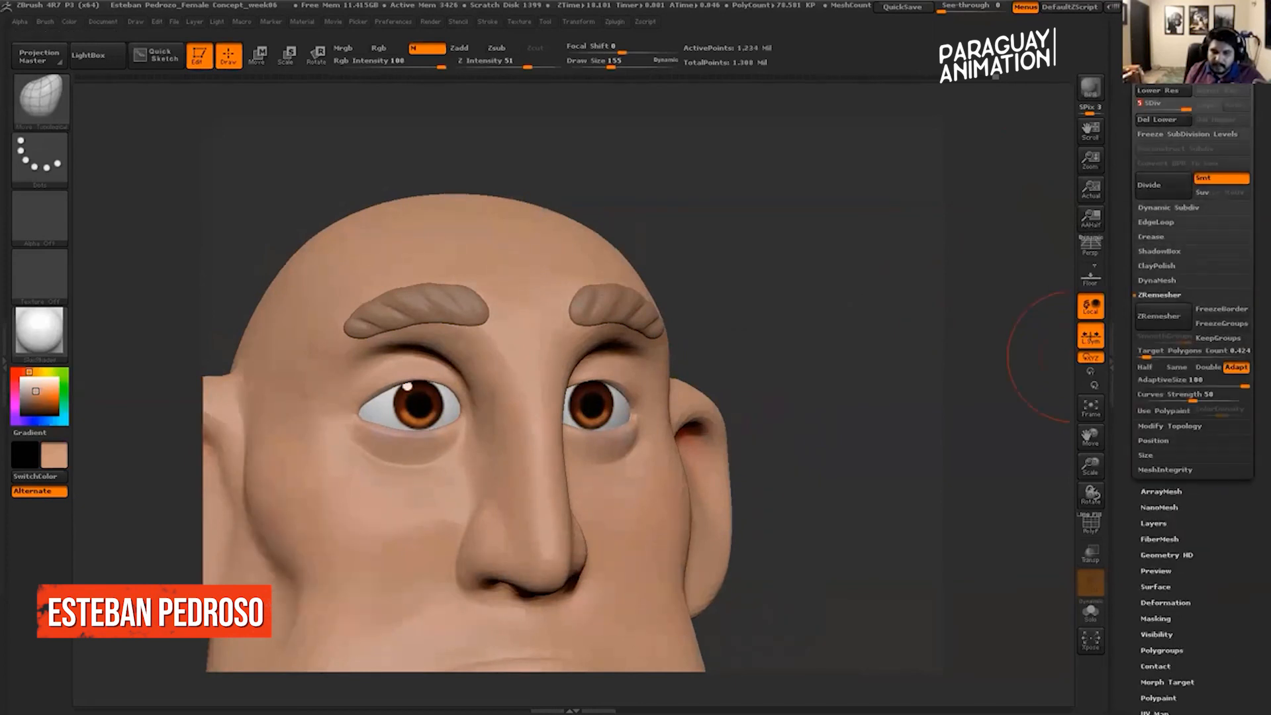
click(1153, 524)
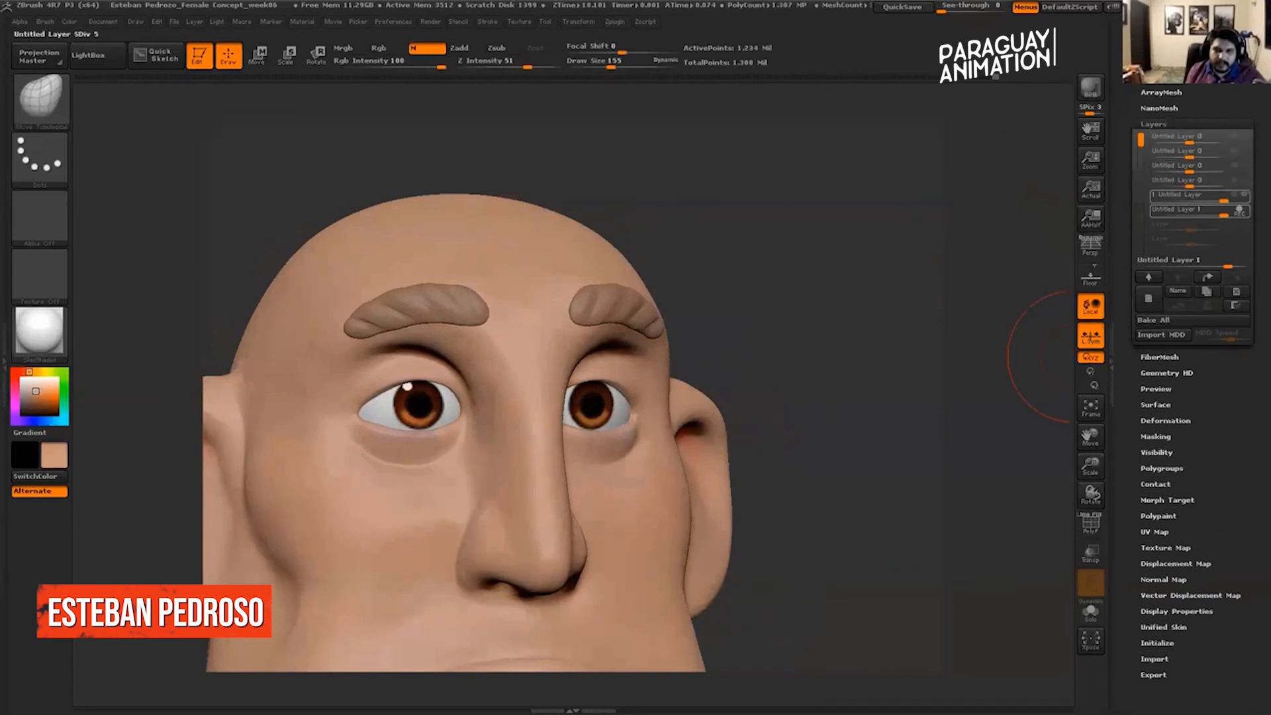
drag(1213, 199, 1188, 199)
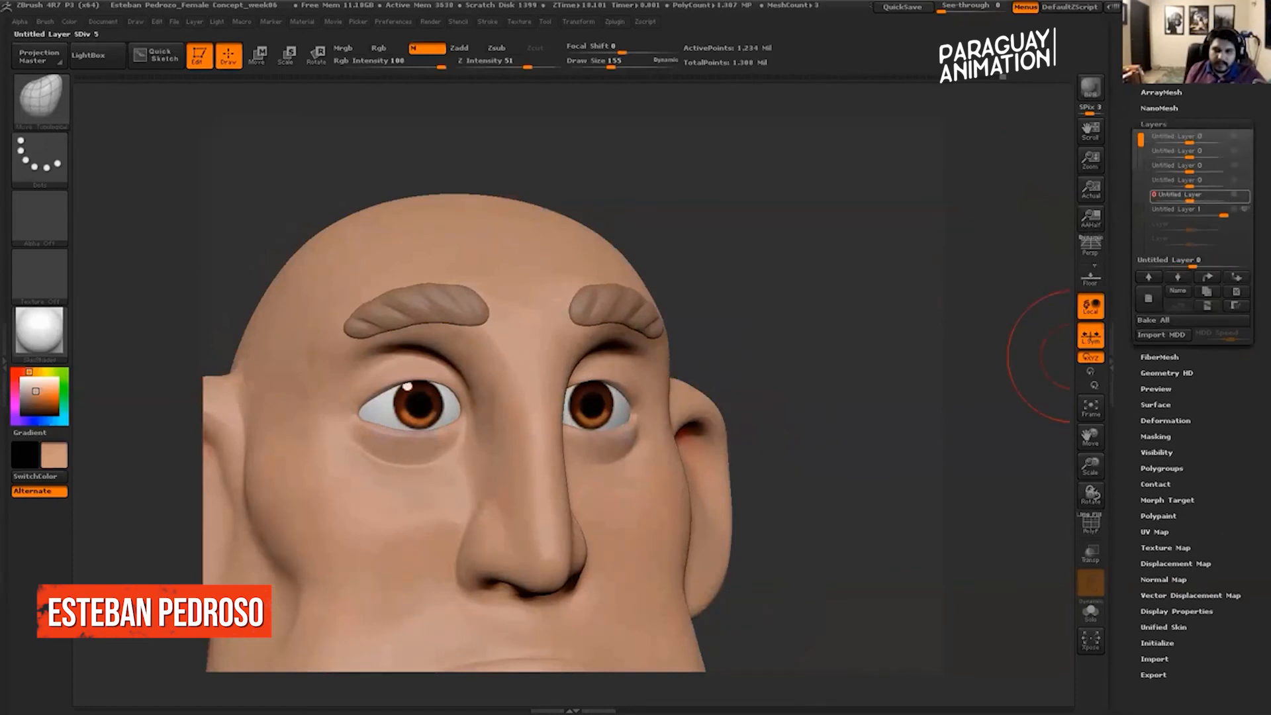
click(1244, 195)
drag(1259, 198, 1259, 203)
Lower the head to subdivision level 1, mask the brow and upper eyelid areas on both sides, and invert the mask.
click(1157, 80)
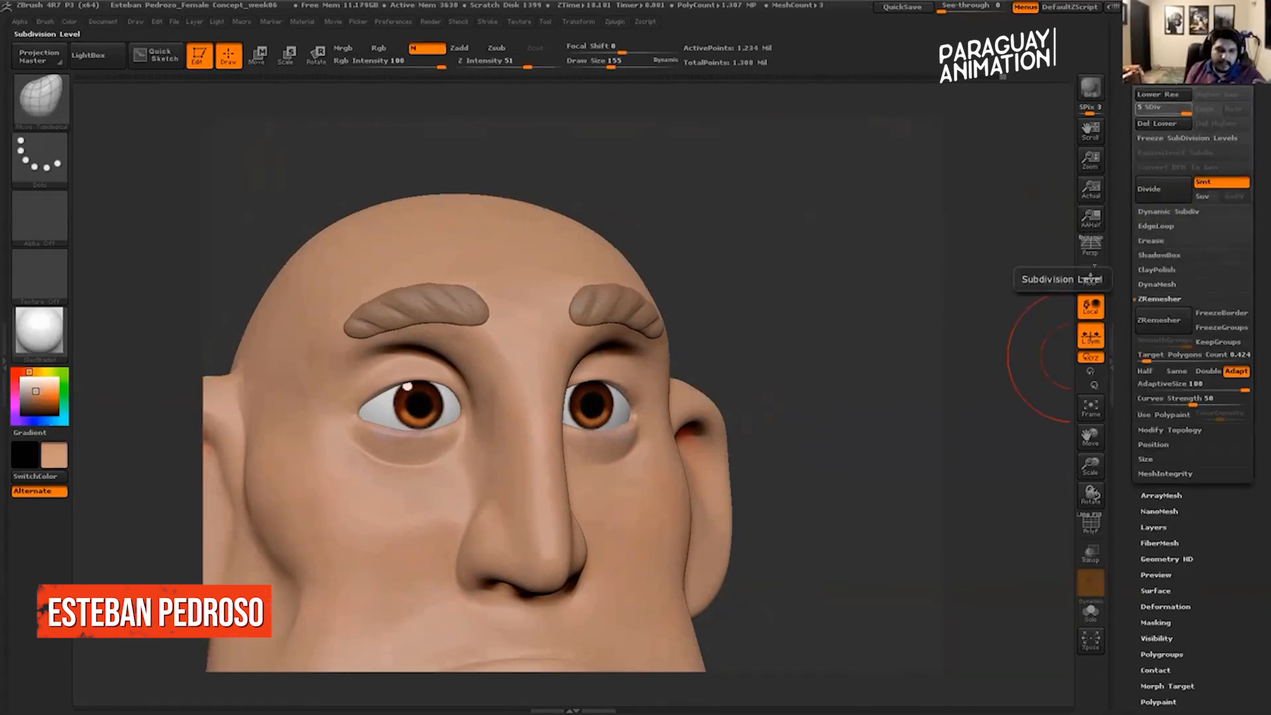
click(1153, 112)
key(shift+d)
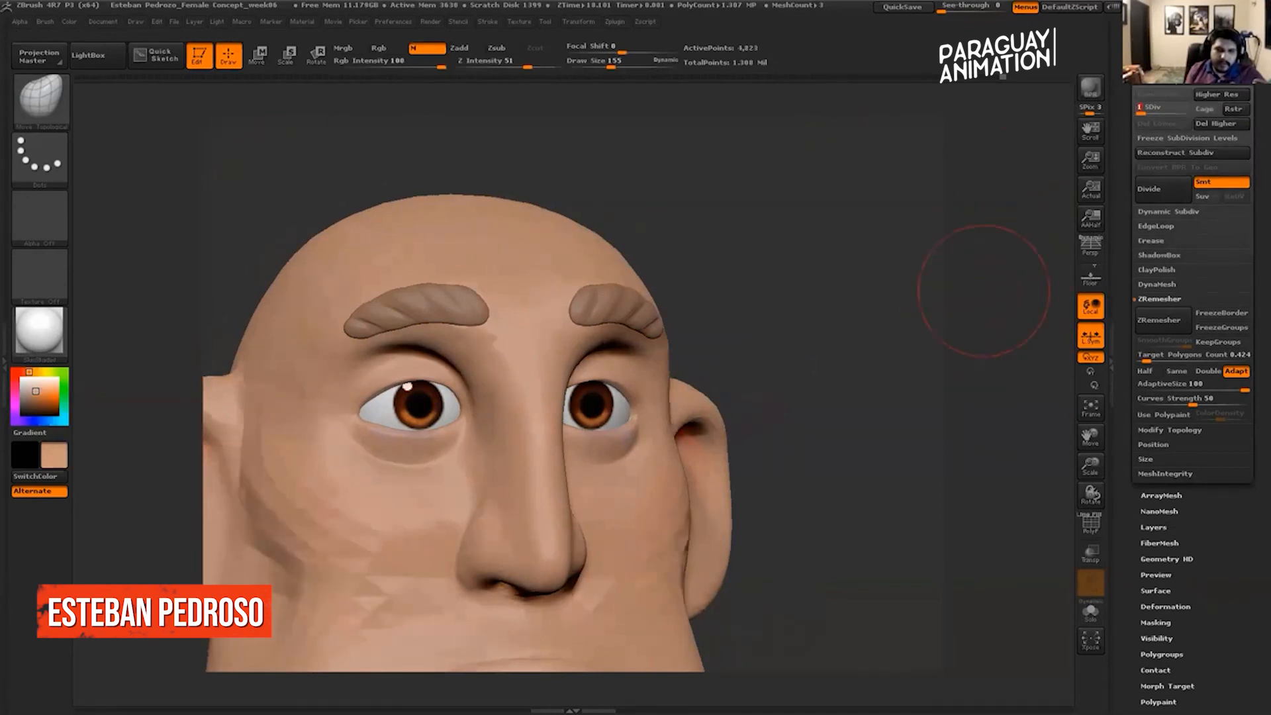
mouse_move(853, 360)
shift+mouse_down()
mouse_move(860, 411)
mouse_move(622, 486)
mouse_move(652, 400)
mouse_move(548, 401)
shift+mouse_up()
ctrl+drag(844, 229, 555, 400)
ctrl+drag(258, 282, 527, 403)
drag(941, 321, 908, 284)
ctrl+click(920, 242)
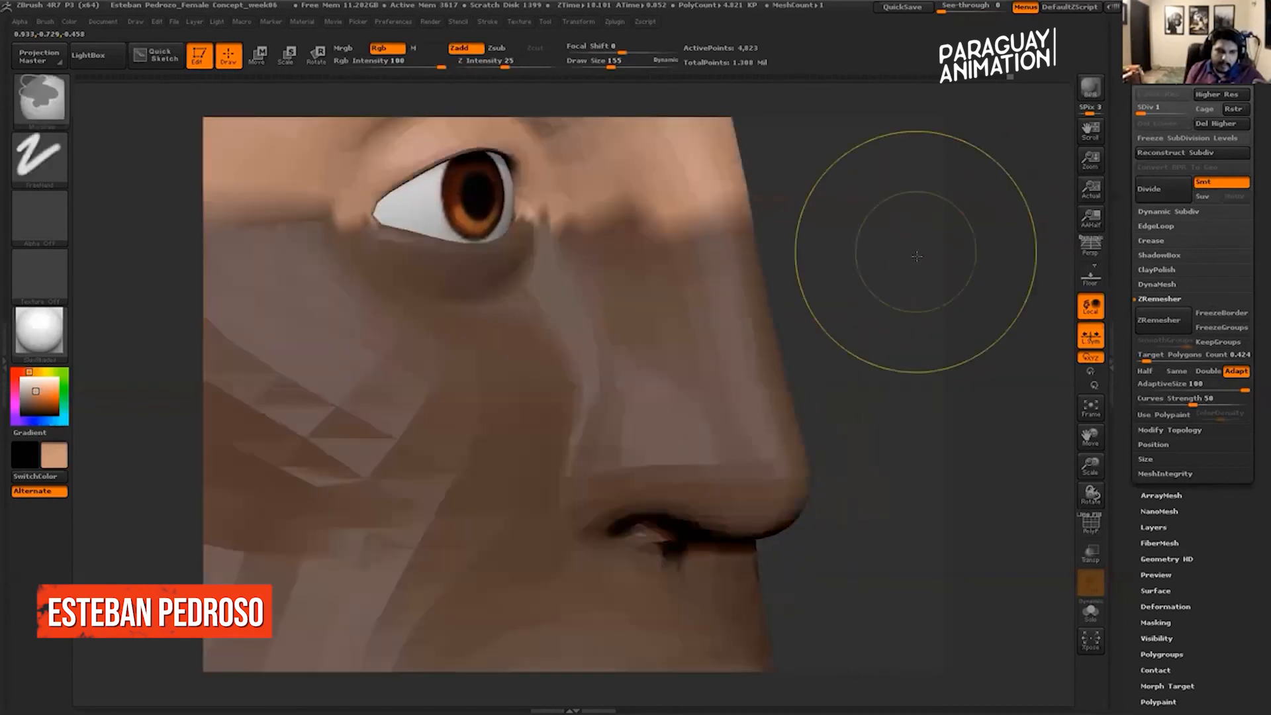
Pull the unmasked upper eyelid down over the eye to close it with Move Topological at draw size 155.
alt+drag(910, 233, 952, 309)
drag(927, 265, 914, 292)
drag(500, 255, 498, 302)
key(ctrl+z)
drag(469, 262, 477, 359)
drag(529, 257, 538, 355)
key(ctrl+z)
drag(515, 264, 524, 334)
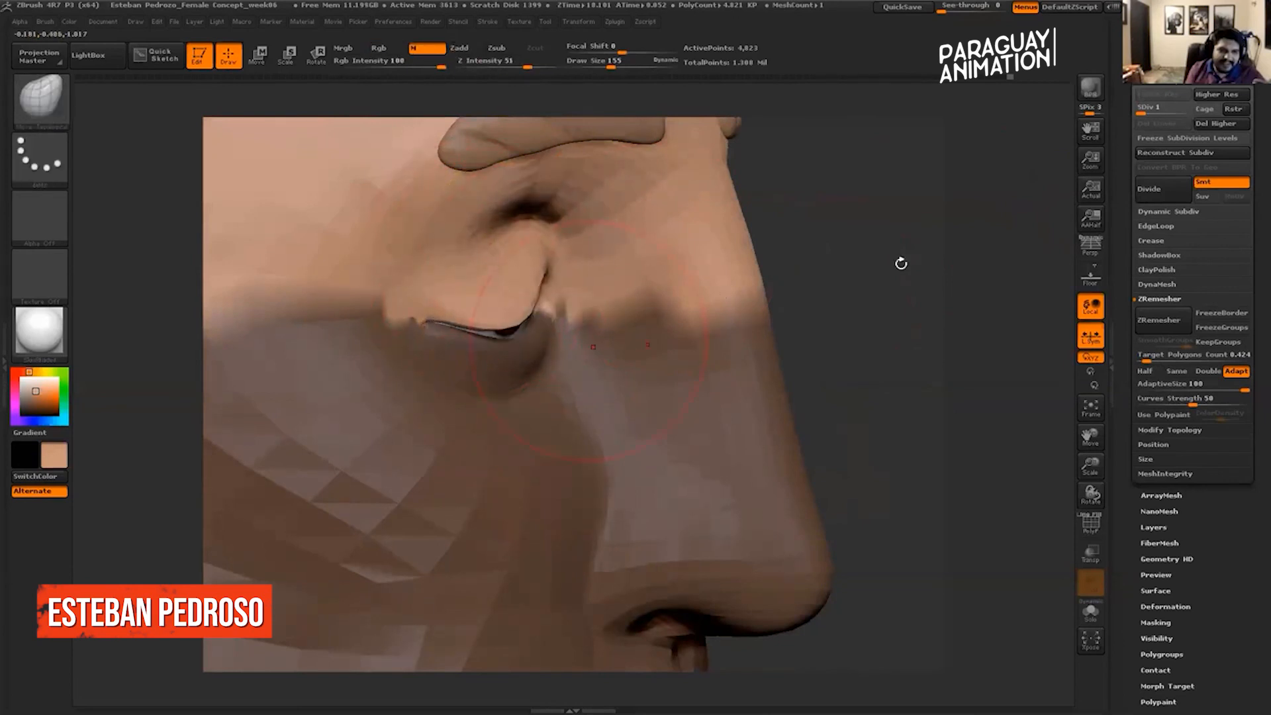
Smooth the closed eyelid's inner corner and pull the upper eyelid further over the eye with Move Topological.
drag(900, 264, 788, 274)
shift+drag(604, 343, 590, 331)
mouse_move(555, 292)
mouse_down()
mouse_move(564, 335)
mouse_move(500, 323)
mouse_up()
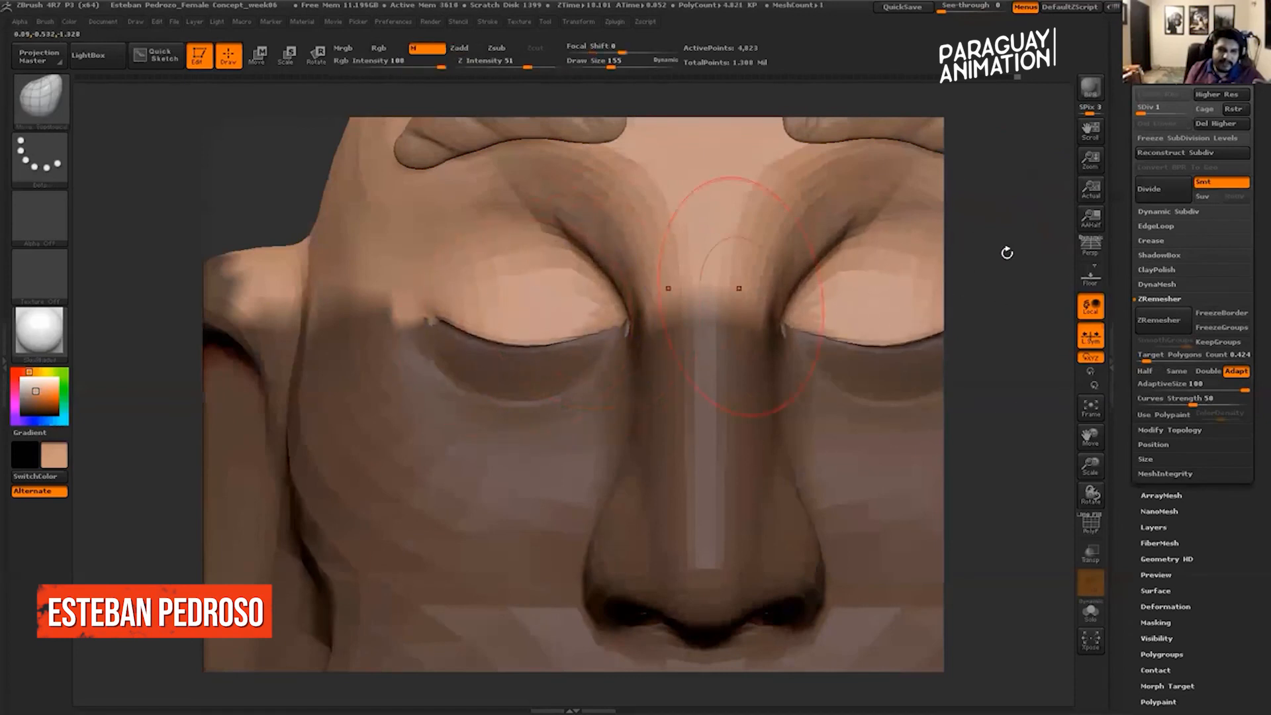
mouse_move(947, 295)
alt+mouse_down()
mouse_move(934, 239)
mouse_move(913, 282)
alt+mouse_up()
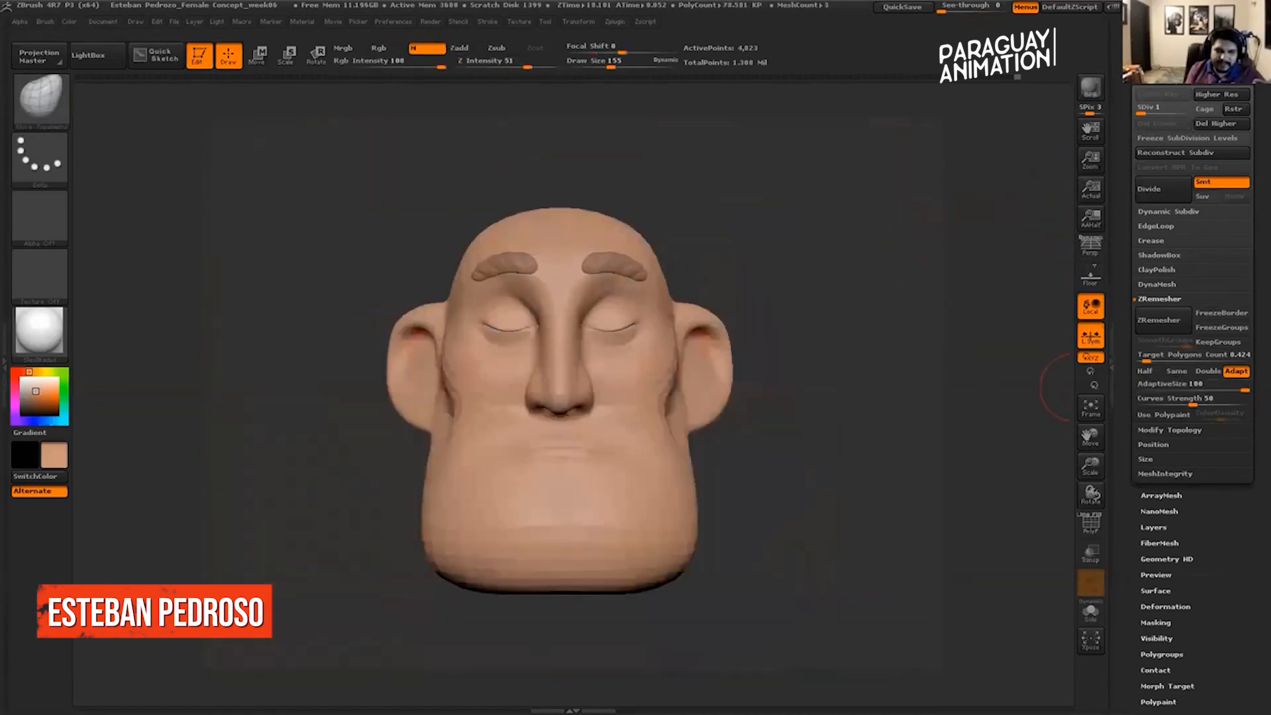
Return the head to subdivision level 5 and lower the sixth layer's intensity to 0 to reopen the eyes.
click(1186, 111)
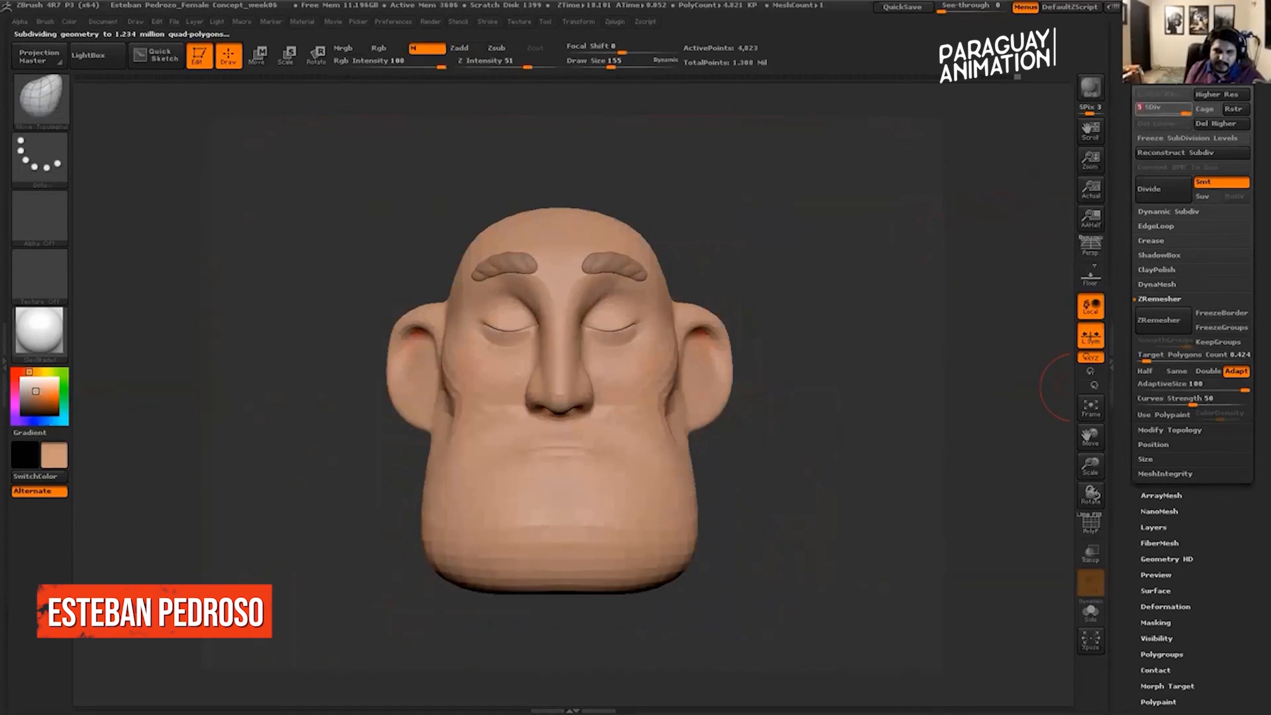
click(1153, 528)
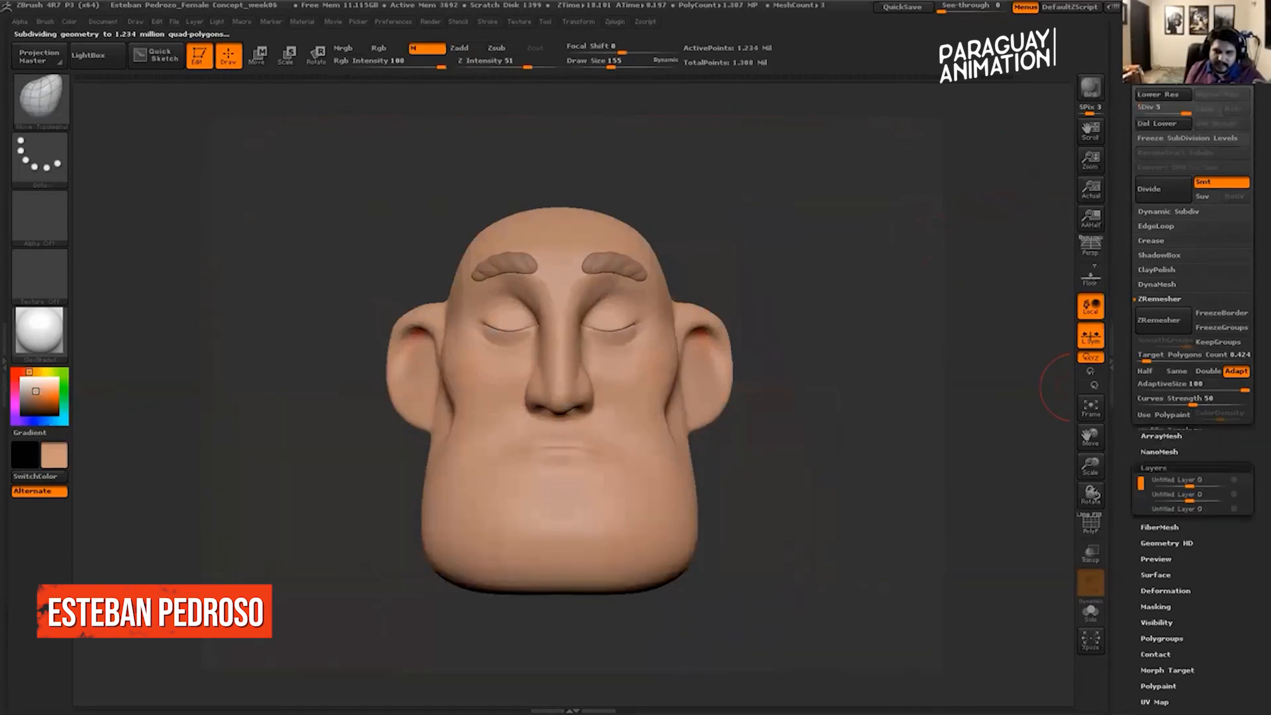
drag(1224, 218, 1190, 218)
alt+drag(786, 276, 802, 397)
mouse_move(1190, 216)
mouse_down()
mouse_move(1226, 216)
mouse_move(1191, 214)
mouse_move(1225, 203)
mouse_move(1190, 201)
mouse_up()
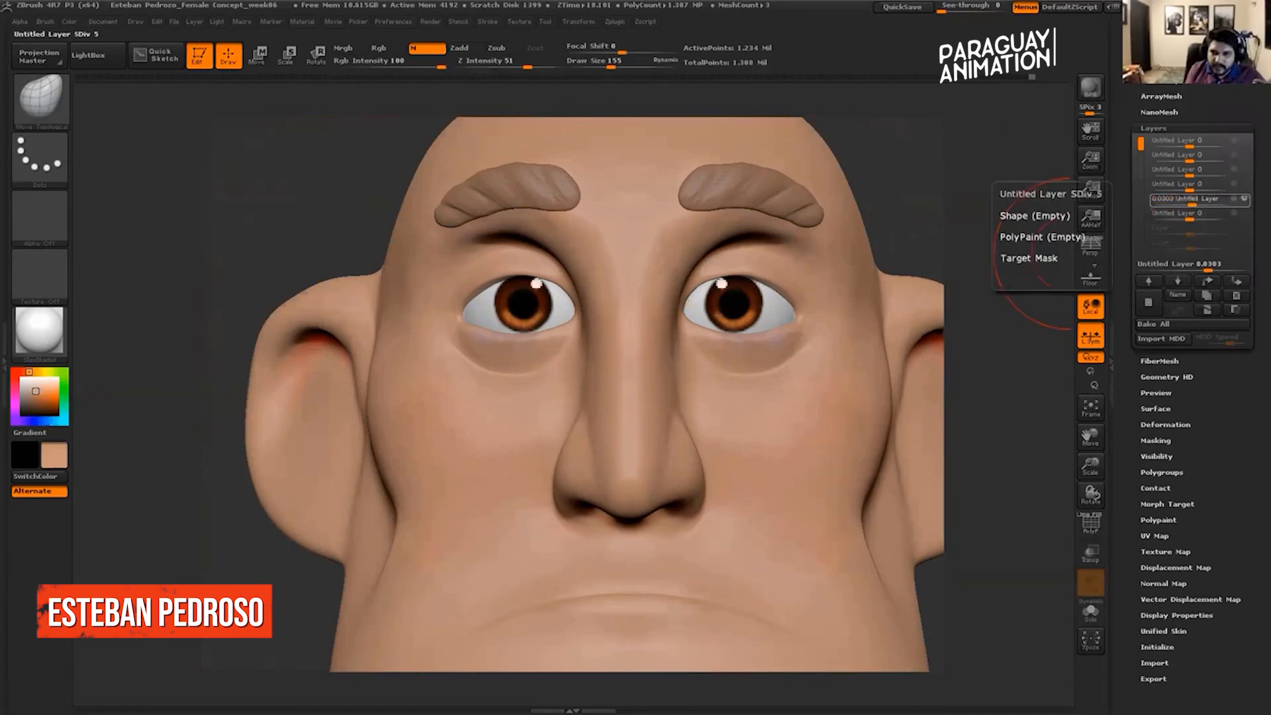
Add a seventh layer and mask a rectangular band across the lower eyelid and cheek on both sides.
click(1149, 302)
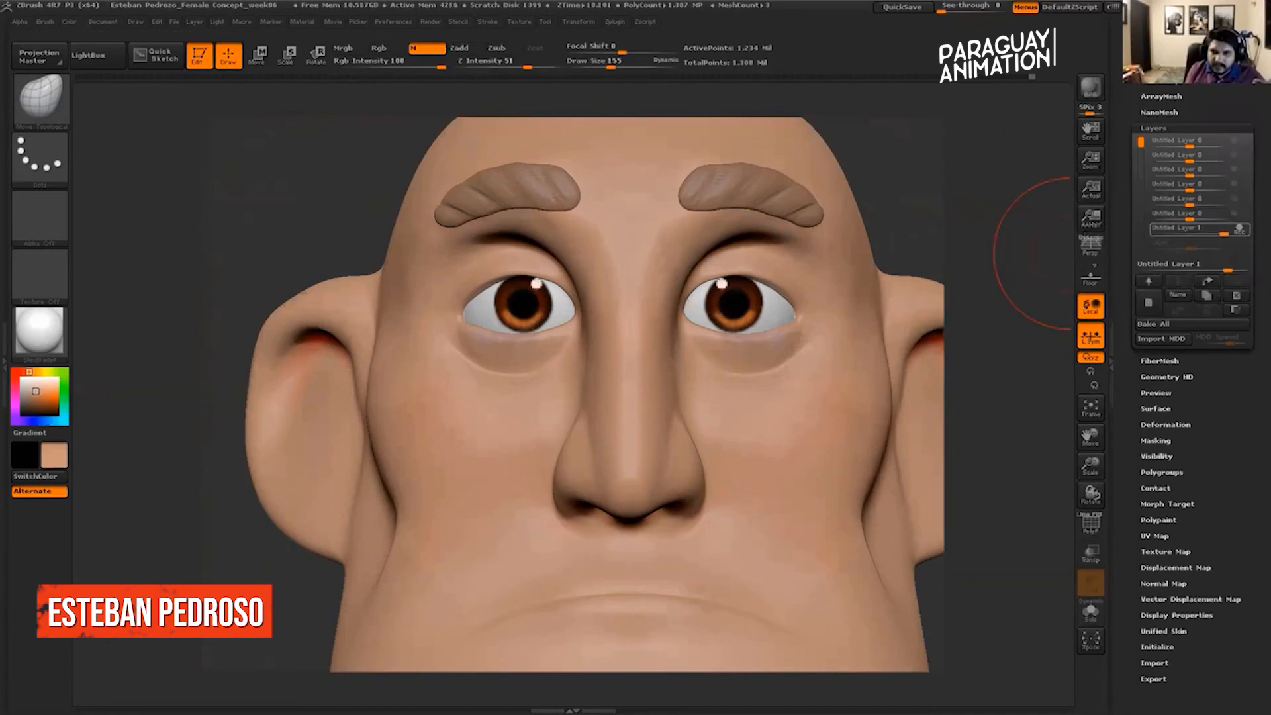
drag(1128, 251, 1129, 374)
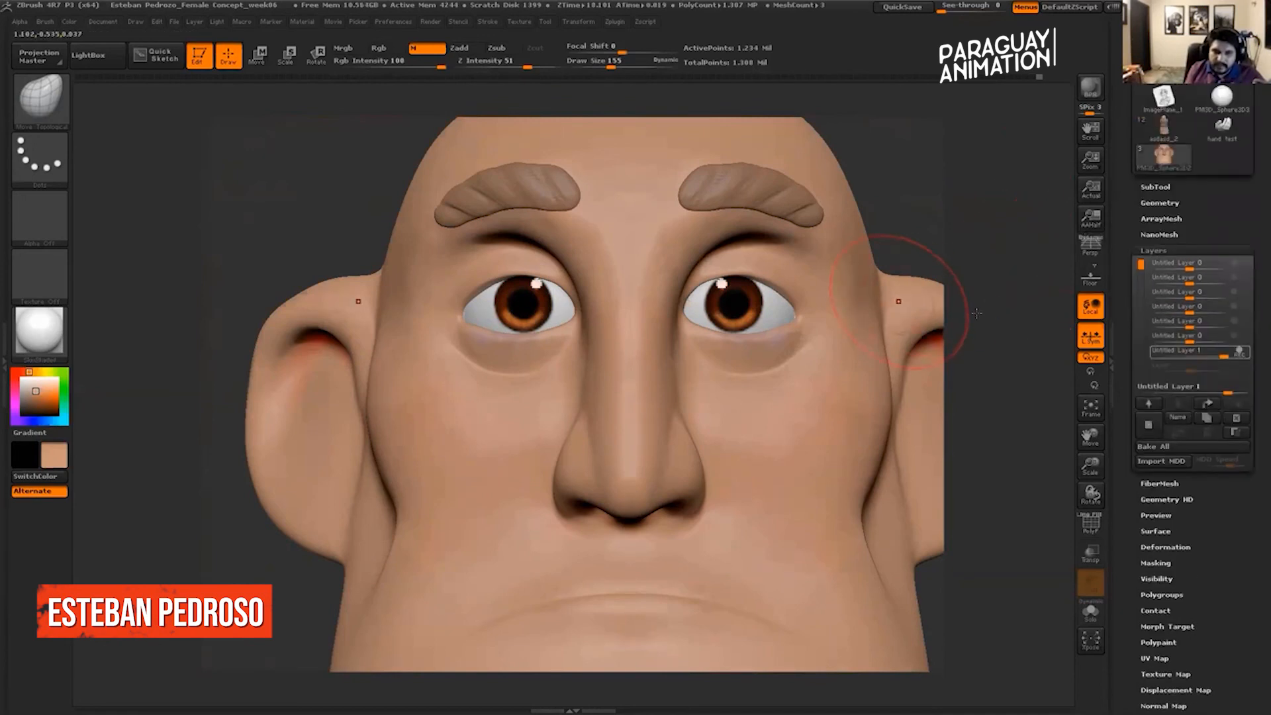
ctrl+drag(993, 304, 665, 410)
ctrl+drag(979, 199, 674, 313)
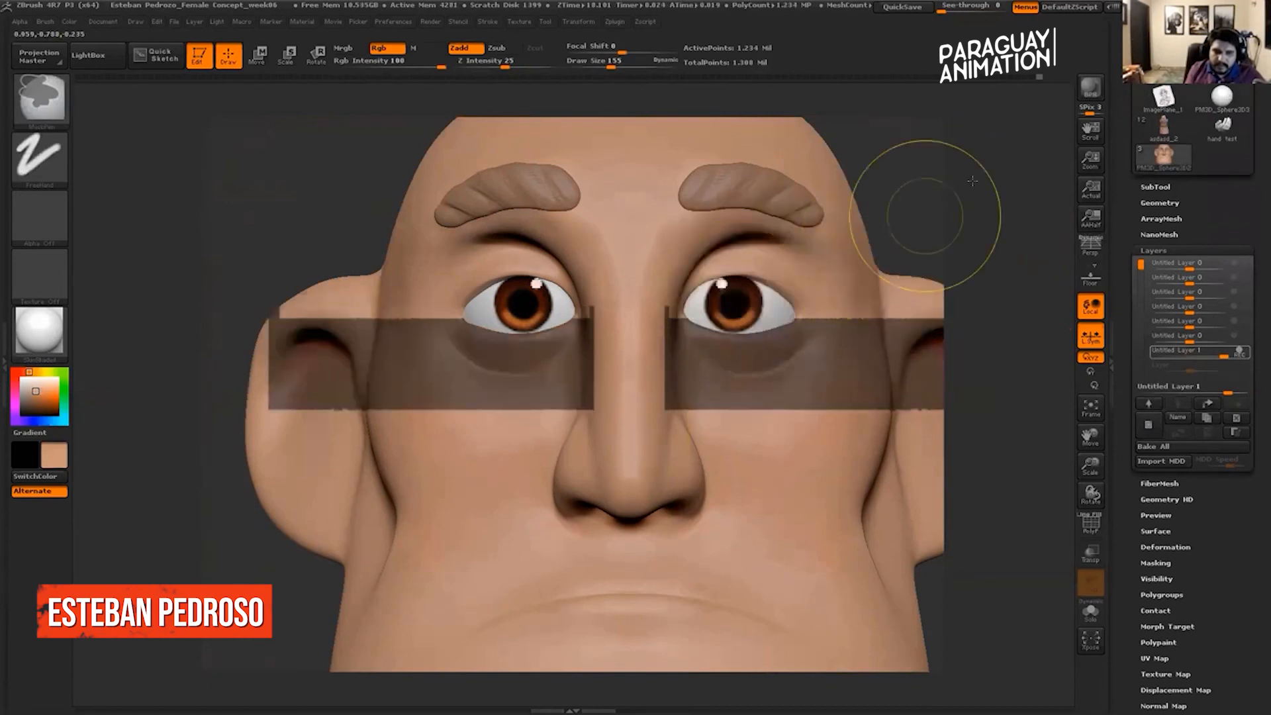
Pull the unmasked upper eyelids down over the eyes with Move Topological, reducing the draw size to 60.
mouse_move(957, 179)
mouse_down()
mouse_move(977, 186)
mouse_move(944, 228)
mouse_up()
mouse_move(513, 232)
mouse_down()
mouse_move(525, 333)
mouse_move(450, 364)
mouse_up()
drag(427, 304, 432, 333)
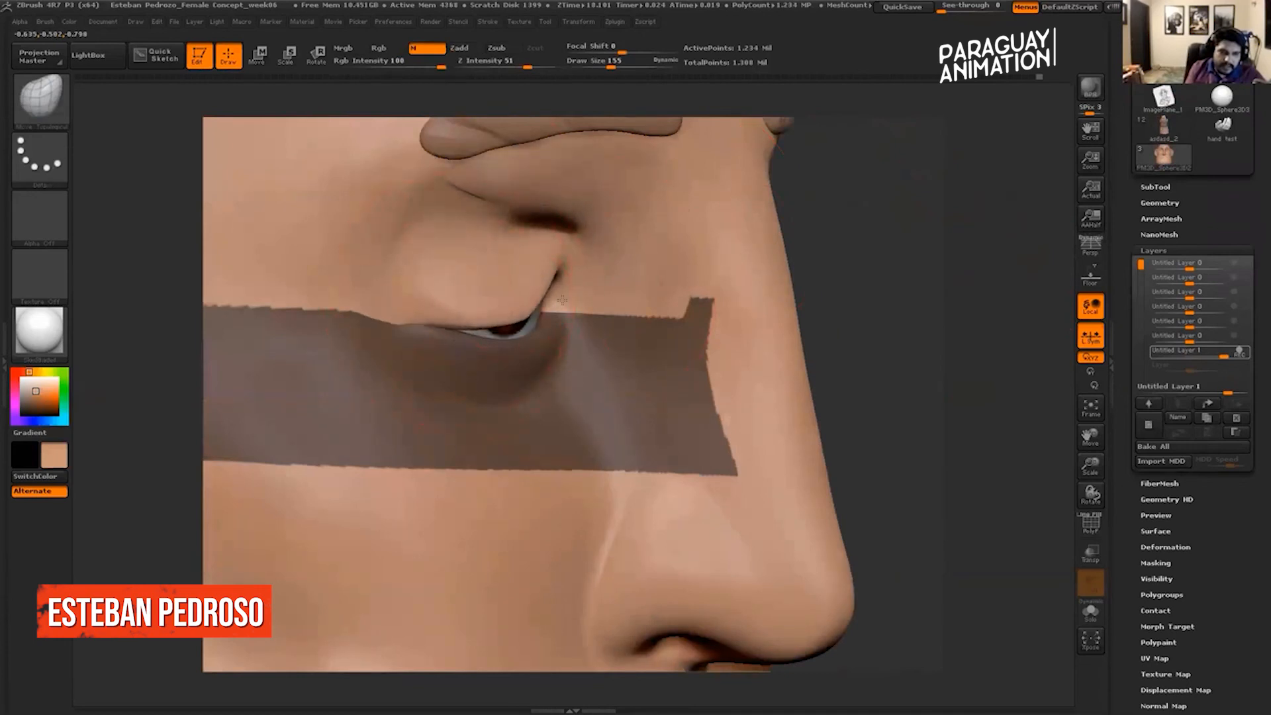
mouse_move(832, 262)
mouse_down()
mouse_move(545, 94)
mouse_move(597, 65)
mouse_up()
mouse_move(608, 275)
mouse_down()
mouse_move(610, 300)
mouse_move(584, 298)
mouse_move(570, 316)
mouse_up()
Lower the head to subdivision level 1 and close the remaining eyelid gap with Move Topological, smoothing along the lid line.
click(1160, 202)
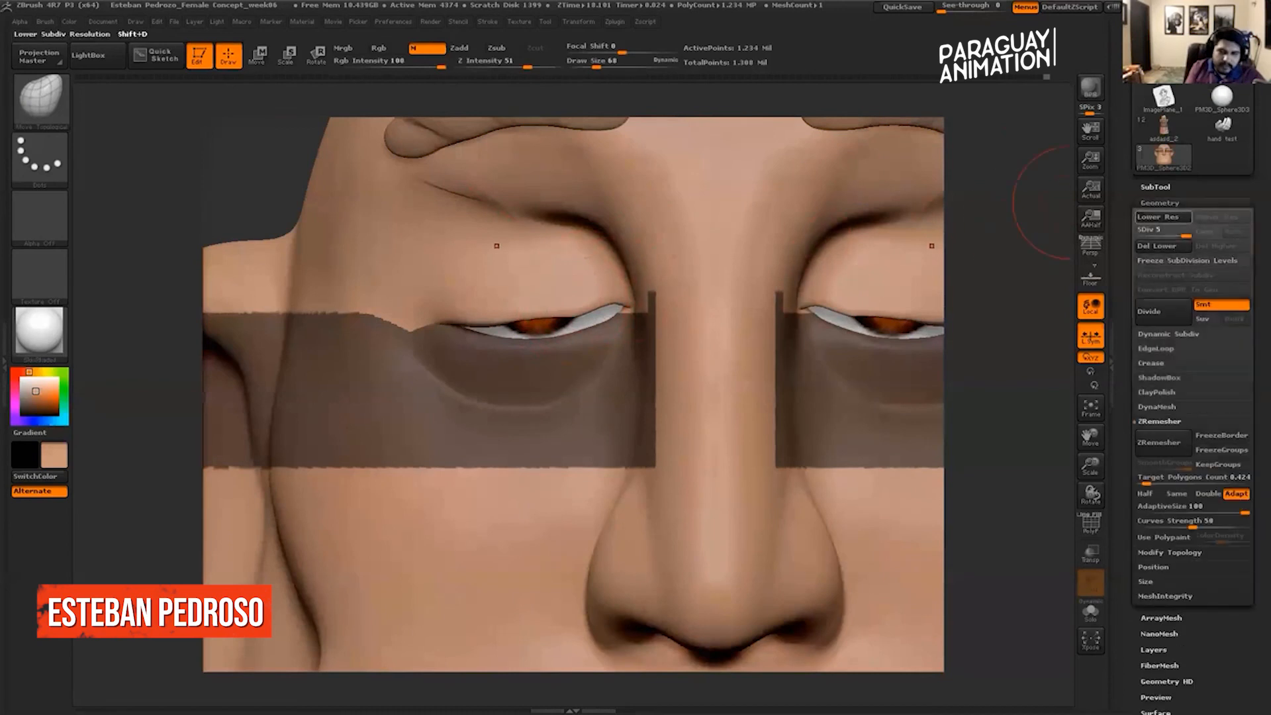
drag(1186, 233, 1140, 233)
drag(602, 296, 598, 315)
mouse_move(567, 312)
mouse_down()
mouse_move(490, 335)
mouse_move(604, 325)
mouse_up()
drag(514, 333, 492, 335)
mouse_move(558, 328)
mouse_down()
mouse_move(570, 322)
mouse_move(500, 339)
mouse_up()
drag(472, 329, 477, 333)
shift+drag(558, 343, 506, 341)
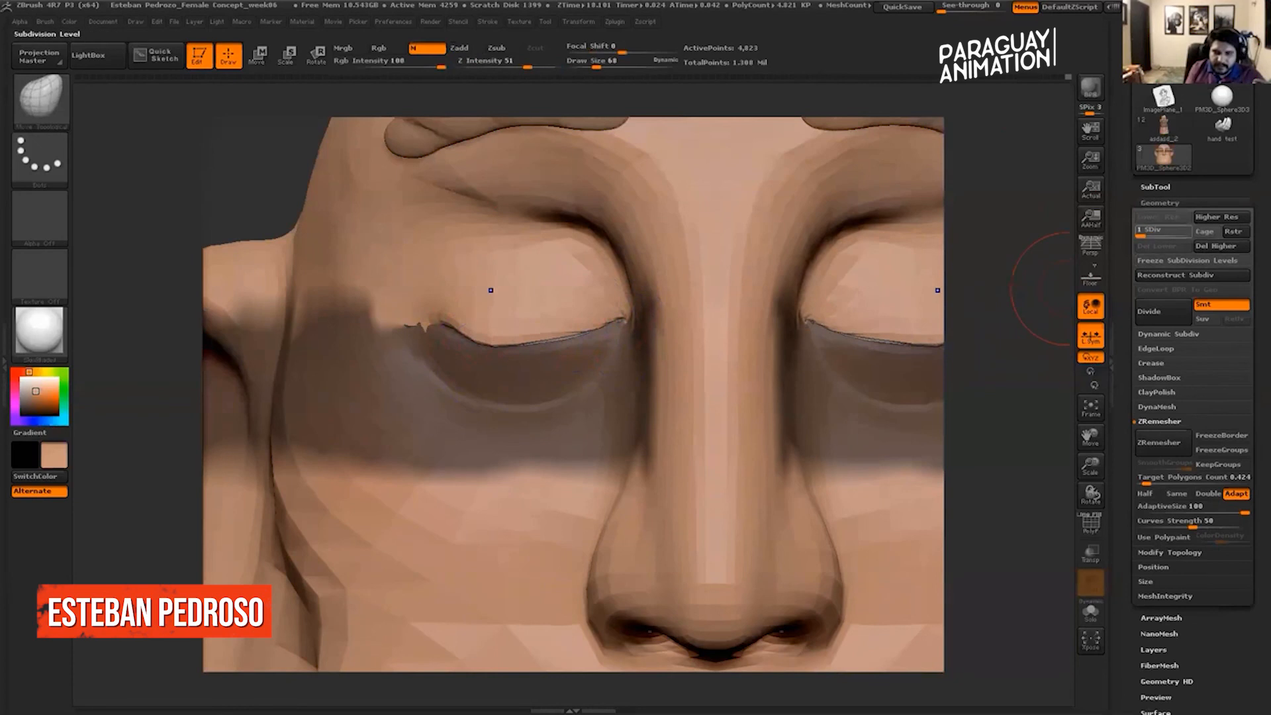
Return the head to subdivision level 5 and set the seventh layer's intensity to 0.
alt+drag(1034, 307, 980, 266)
click(1153, 649)
drag(1227, 353, 1190, 352)
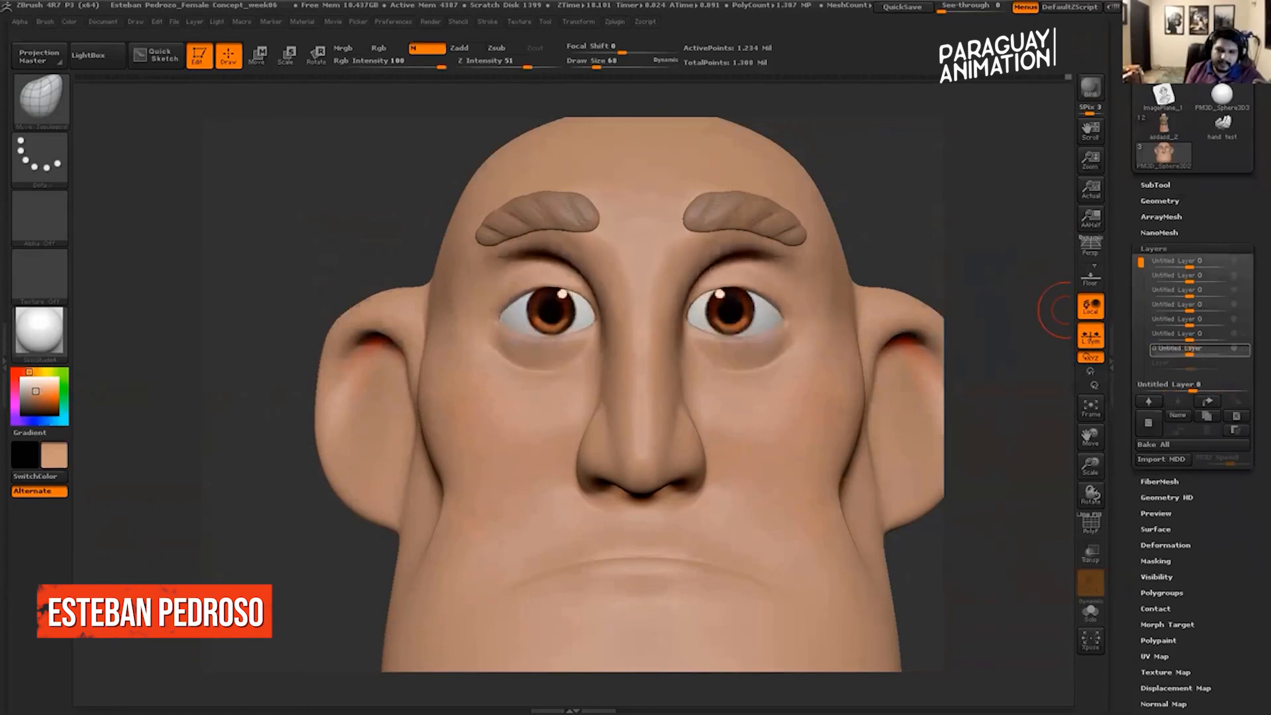
alt+drag(1016, 290, 896, 228)
drag(947, 265, 874, 331)
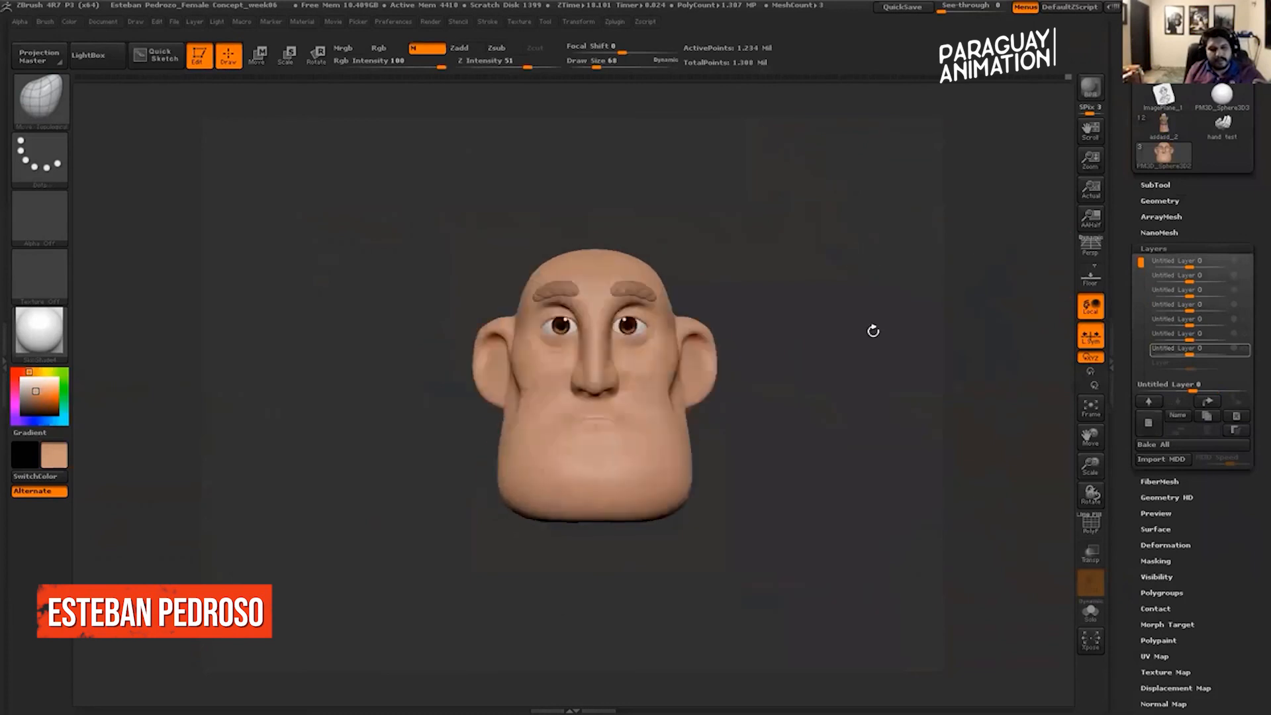
mouse_move(843, 247)
mouse_down()
mouse_move(925, 284)
mouse_move(885, 263)
mouse_move(897, 267)
mouse_up()
Save the file and append a Plane3D mesh as a new subtool.
click(1156, 186)
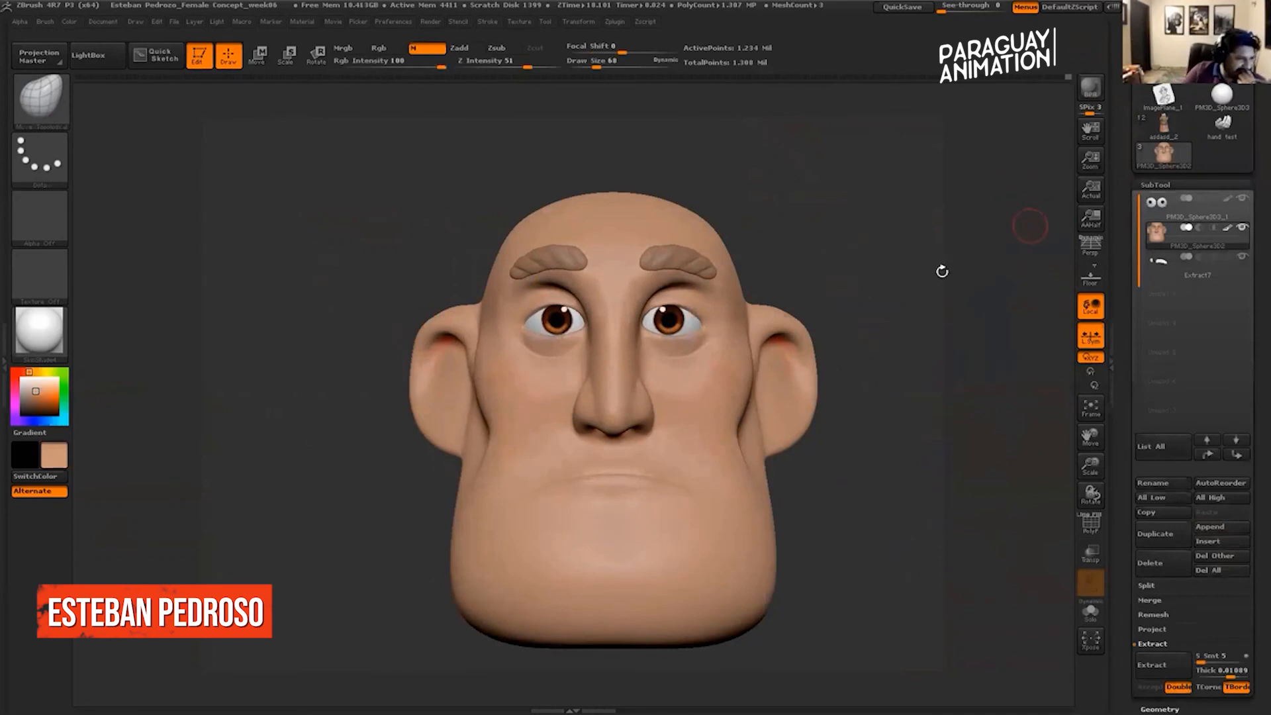
mouse_move(936, 331)
mouse_down()
mouse_move(894, 332)
mouse_move(926, 257)
mouse_move(916, 253)
mouse_move(937, 247)
mouse_move(918, 322)
mouse_up()
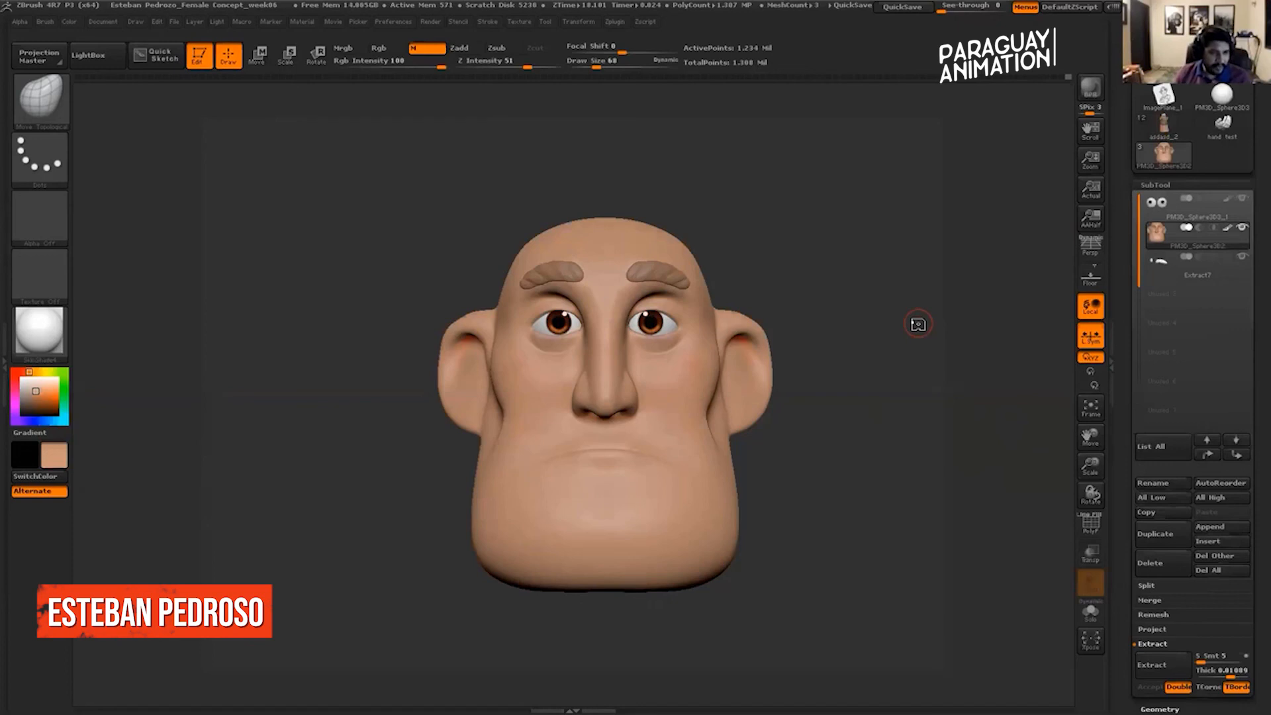
key(ctrl+s)
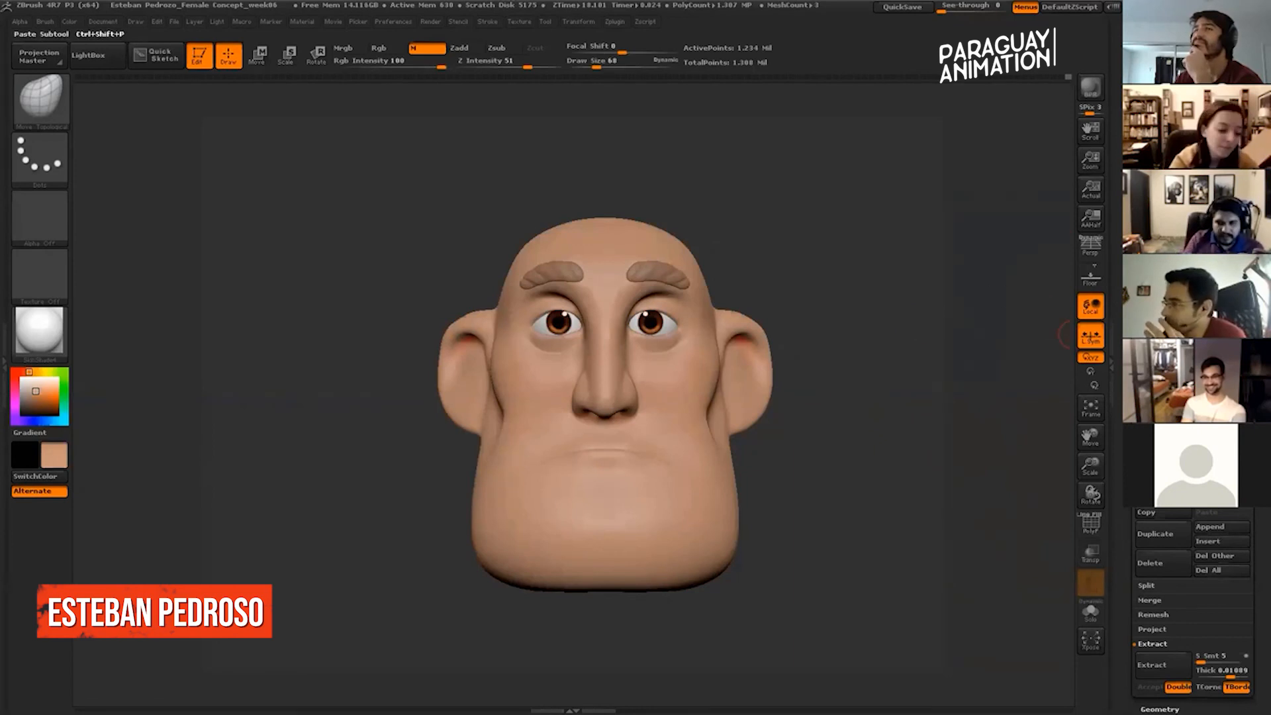
click(1222, 527)
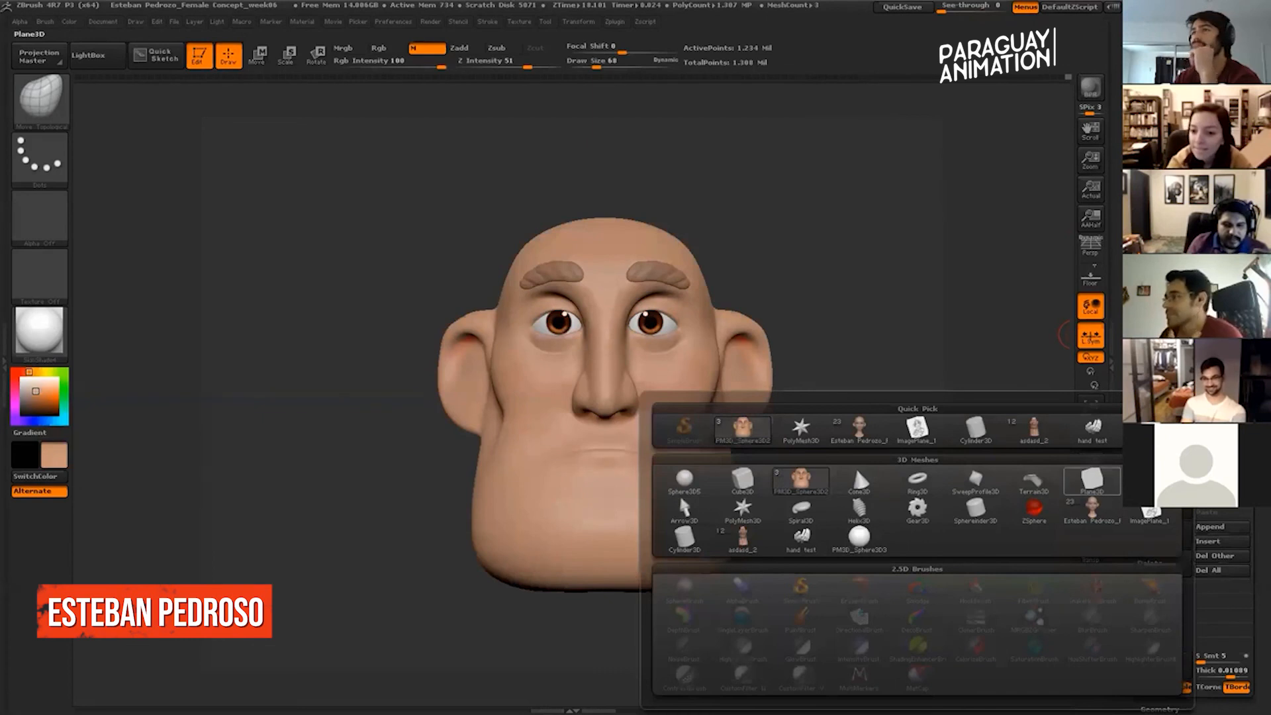
click(1093, 480)
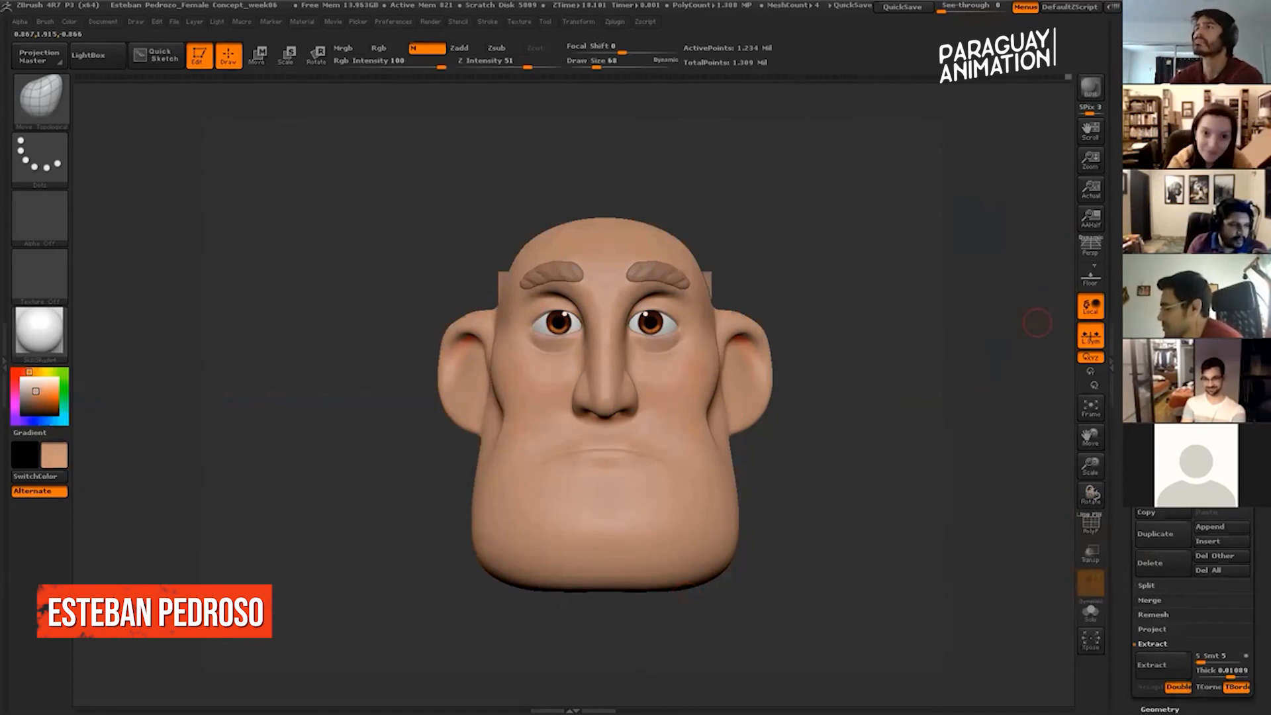
Make the plane the active subtool and hide the eyes, head and eyebrows.
click(1172, 365)
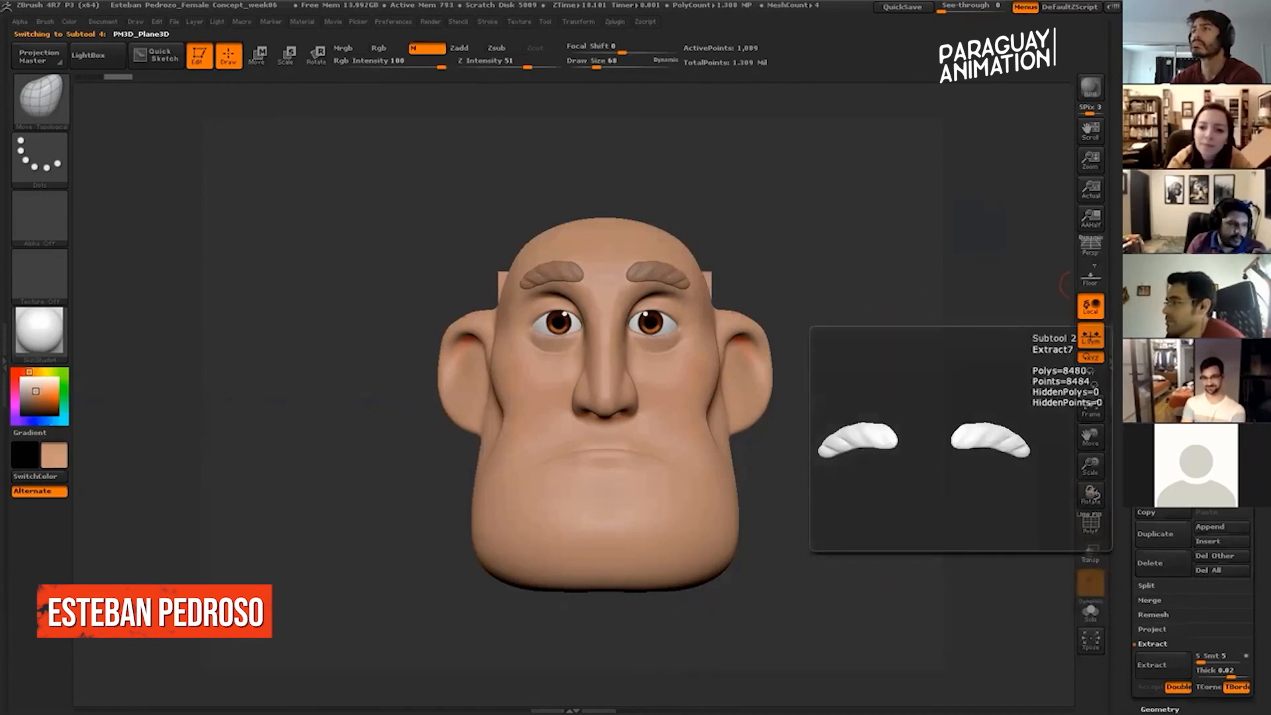
click(1244, 298)
click(1245, 270)
click(1245, 243)
drag(884, 332, 880, 367)
Choose a clay brush with a muted brown colour and subdivide the plane twice.
mouse_move(25, 392)
mouse_down()
mouse_move(20, 379)
mouse_move(30, 396)
mouse_up()
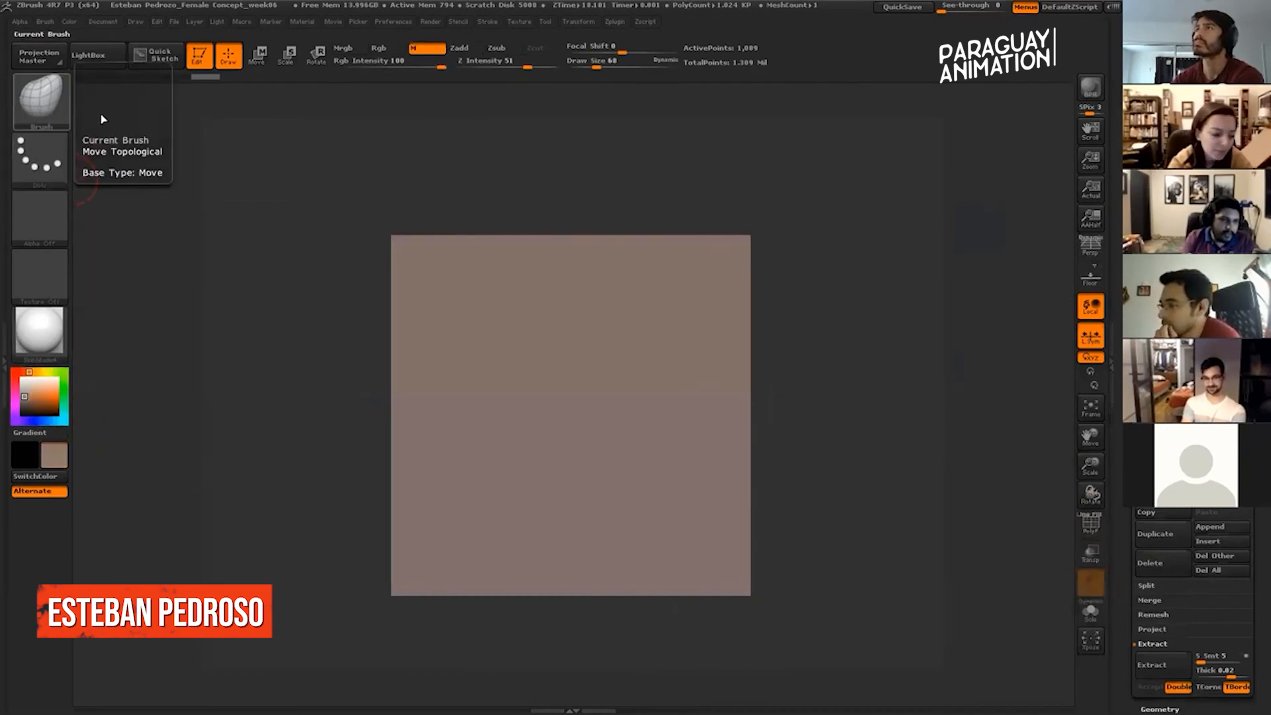
click(40, 100)
click(176, 109)
mouse_move(429, 311)
mouse_down()
mouse_move(465, 276)
mouse_move(520, 354)
mouse_up()
key(ctrl+z)
key(ctrl+d)
key(ctrl+d)
Build up a raised S-shaped scroll in the plane's upper left area at draw size 60.
mouse_move(433, 336)
mouse_down()
mouse_move(508, 284)
mouse_move(475, 371)
mouse_move(495, 405)
mouse_up()
mouse_move(436, 339)
mouse_down()
mouse_move(483, 348)
mouse_move(457, 348)
mouse_move(457, 290)
mouse_move(554, 302)
mouse_up()
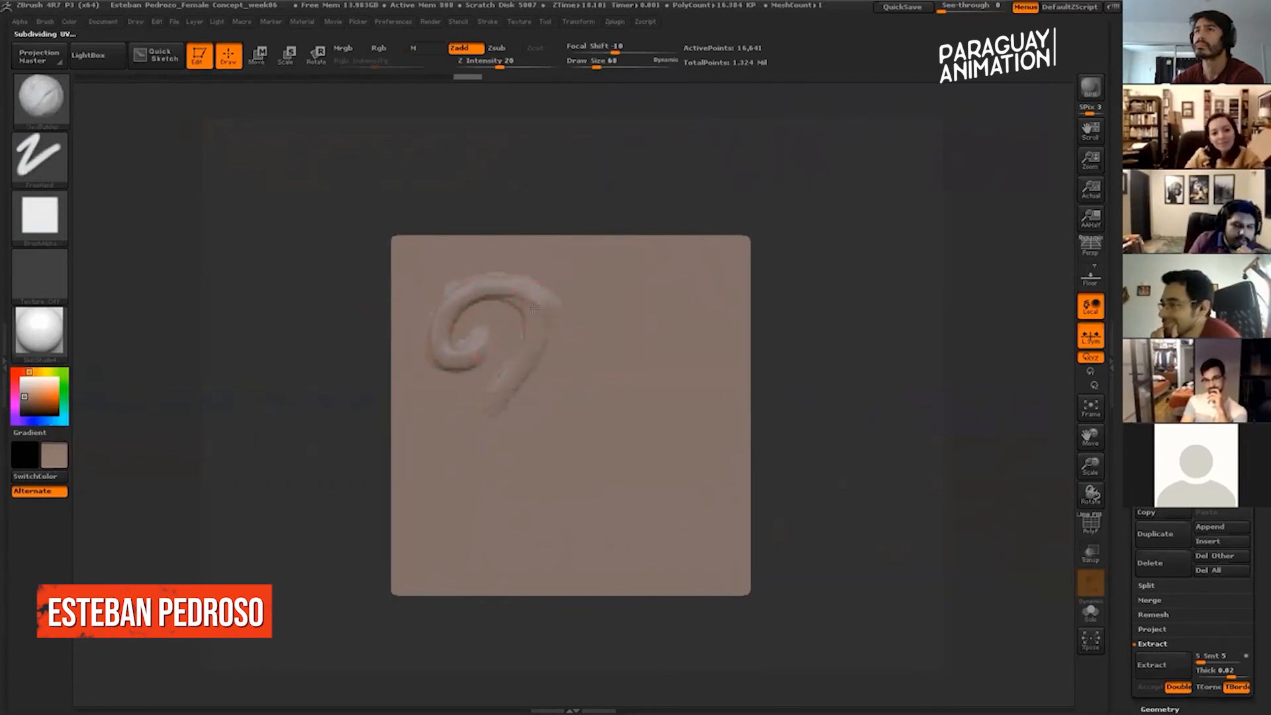
drag(488, 403, 504, 450)
mouse_move(519, 370)
mouse_down()
mouse_move(479, 431)
mouse_move(473, 409)
mouse_up()
mouse_move(458, 326)
mouse_down()
mouse_move(478, 347)
mouse_move(444, 329)
mouse_move(538, 339)
mouse_move(489, 457)
mouse_up()
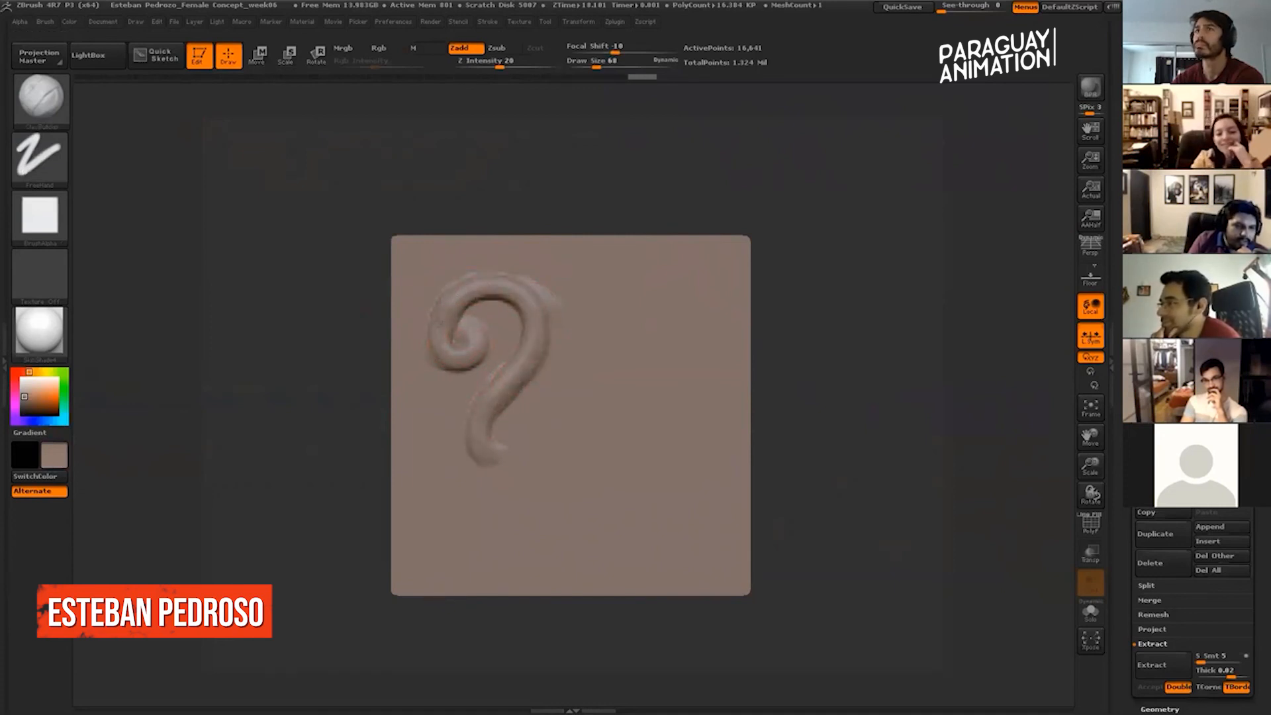
mouse_move(442, 315)
mouse_down()
mouse_move(503, 295)
mouse_move(525, 358)
mouse_move(516, 447)
mouse_move(489, 445)
mouse_up()
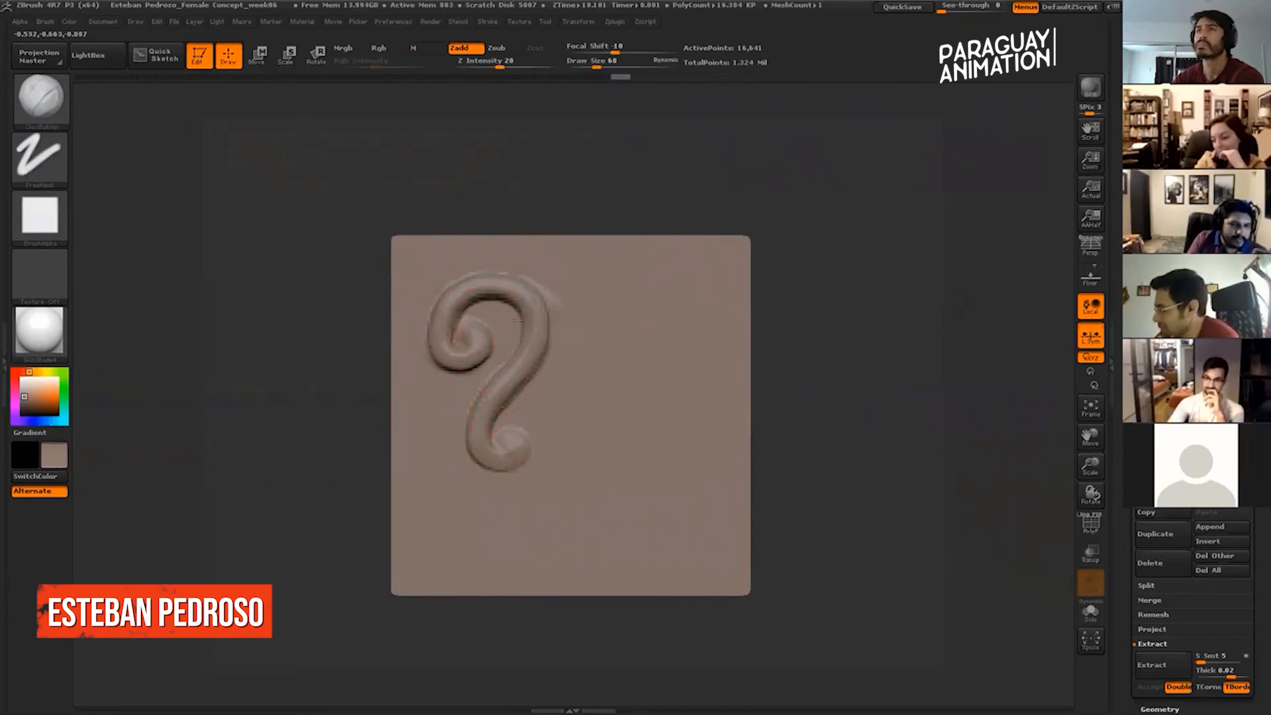
Set the draw size to 97 and sculpt a thicker S-shaped scroll beside the first one.
drag(583, 198, 596, 152)
click(605, 64)
mouse_move(799, 212)
mouse_down()
mouse_move(814, 272)
mouse_move(863, 278)
mouse_move(888, 266)
mouse_up()
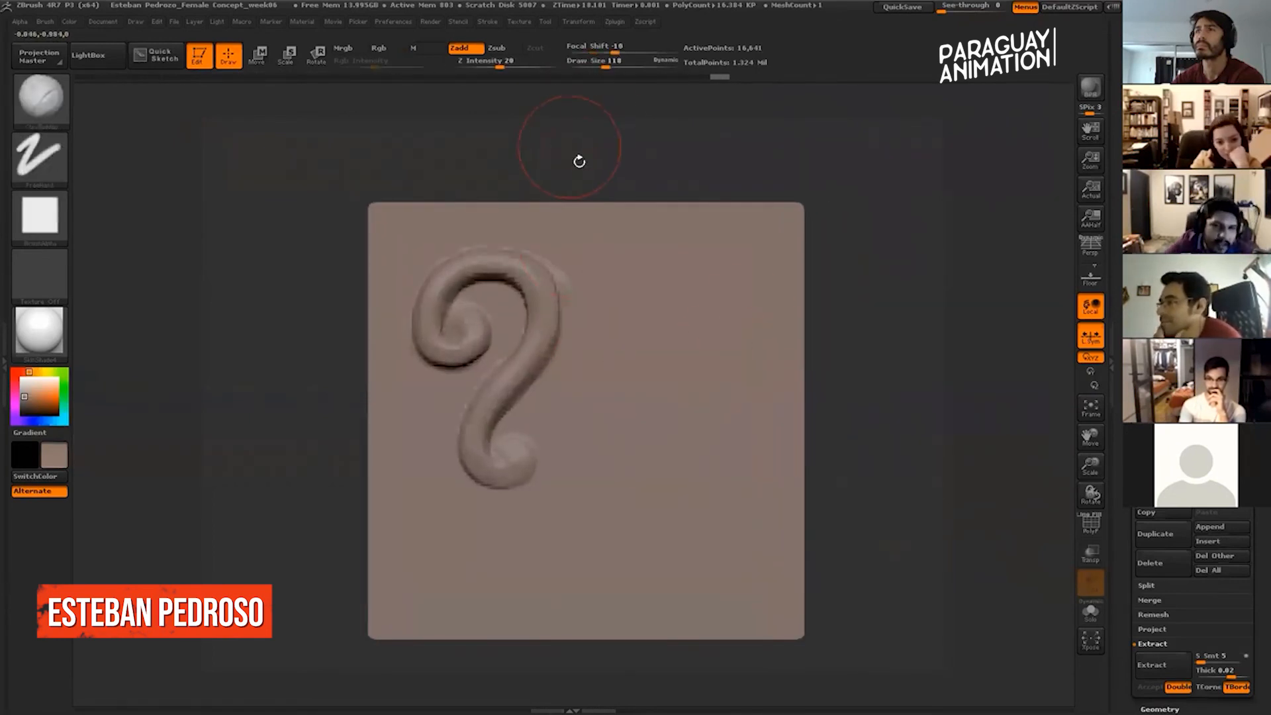
click(601, 64)
mouse_move(568, 470)
mouse_down()
mouse_move(574, 421)
mouse_move(672, 331)
mouse_move(599, 308)
mouse_move(670, 318)
mouse_move(612, 287)
mouse_move(637, 380)
mouse_move(563, 474)
mouse_move(626, 472)
mouse_up()
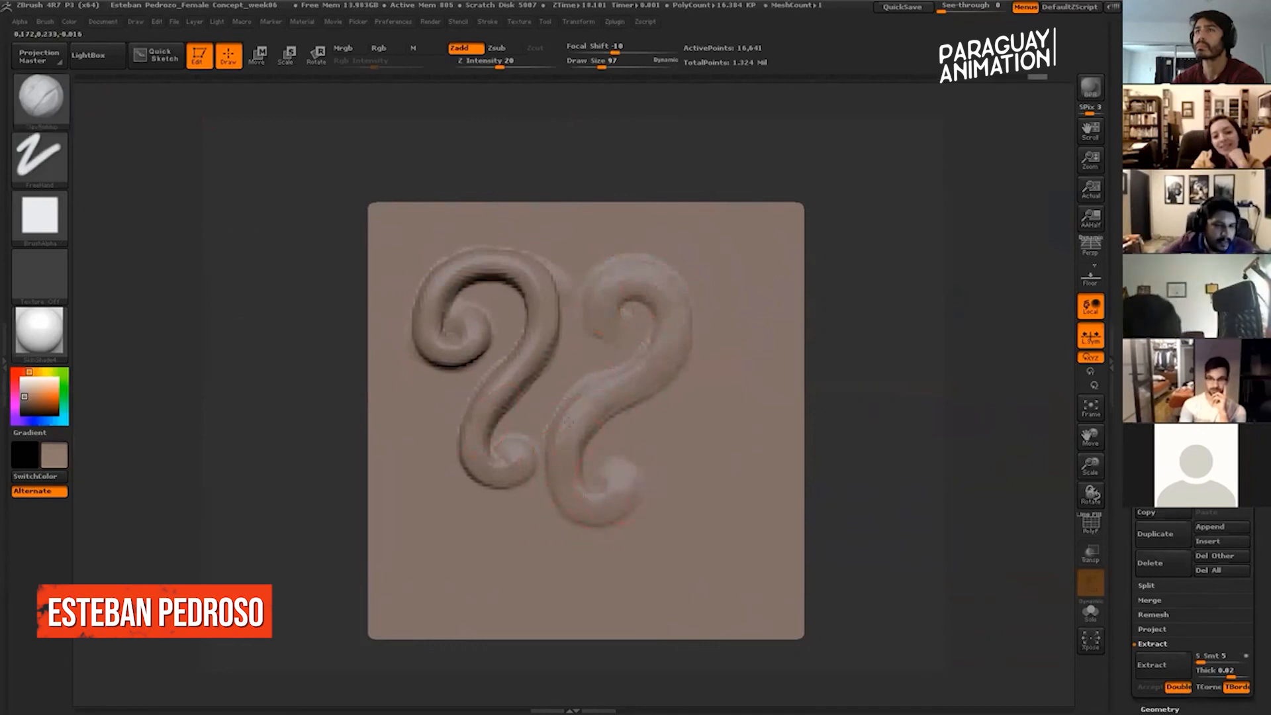
mouse_move(566, 492)
mouse_down()
mouse_move(662, 262)
mouse_move(633, 311)
mouse_move(615, 312)
mouse_up()
Dab two small raised blobs near the plane's upper right corner and build up the middle scroll further.
click(755, 225)
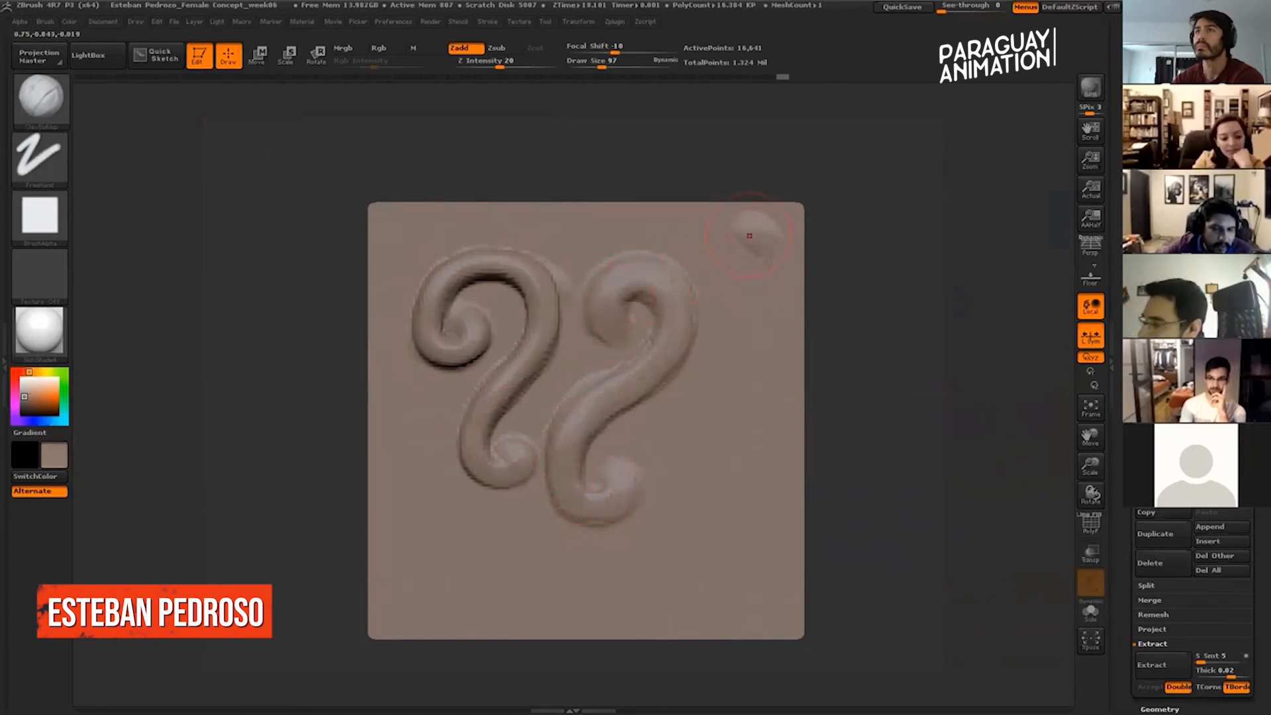
click(775, 278)
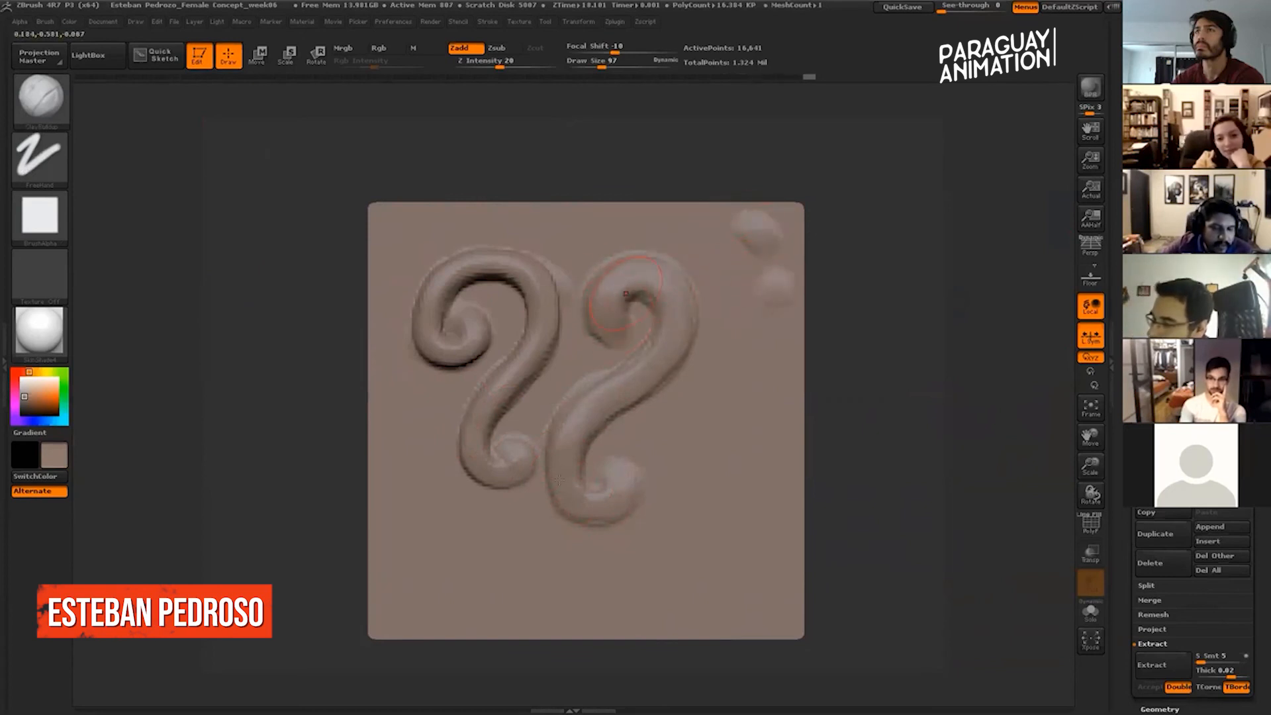
mouse_move(652, 281)
mouse_down()
mouse_move(682, 345)
mouse_move(590, 510)
mouse_up()
Sculpt a third curling scroll in the plane's lower right area.
mouse_move(682, 417)
mouse_down()
mouse_move(611, 571)
mouse_move(725, 432)
mouse_move(679, 412)
mouse_up()
mouse_move(679, 412)
mouse_down()
mouse_move(708, 535)
mouse_move(601, 599)
mouse_move(712, 439)
mouse_move(588, 588)
mouse_move(669, 553)
mouse_move(737, 457)
mouse_move(641, 576)
mouse_up()
mouse_move(586, 612)
mouse_down()
mouse_move(663, 568)
mouse_move(682, 477)
mouse_move(590, 599)
mouse_move(684, 418)
mouse_move(679, 450)
mouse_move(725, 440)
mouse_move(582, 594)
mouse_move(733, 529)
mouse_up()
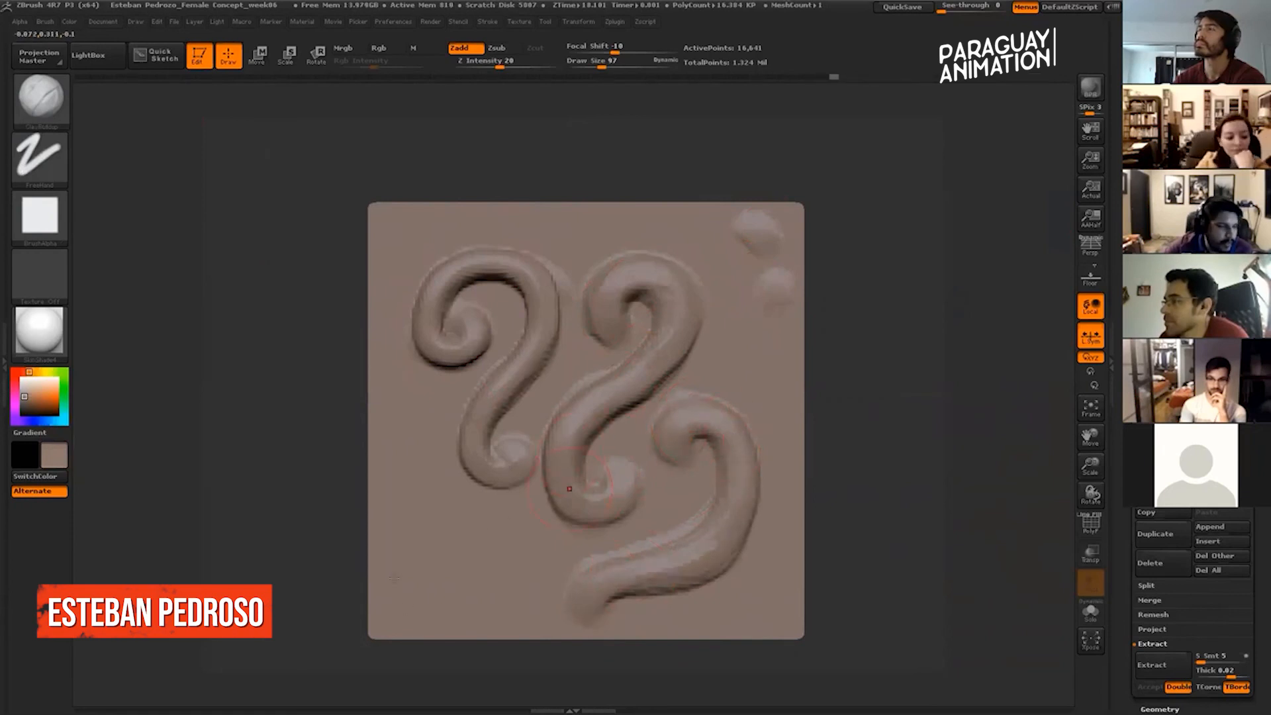
Lay flat crossing clay bands across the plane's lower left corner.
mouse_move(391, 585)
mouse_down()
mouse_move(398, 463)
mouse_move(530, 535)
mouse_up()
drag(381, 424, 457, 427)
drag(382, 517, 540, 535)
drag(396, 565, 535, 571)
drag(390, 595, 527, 604)
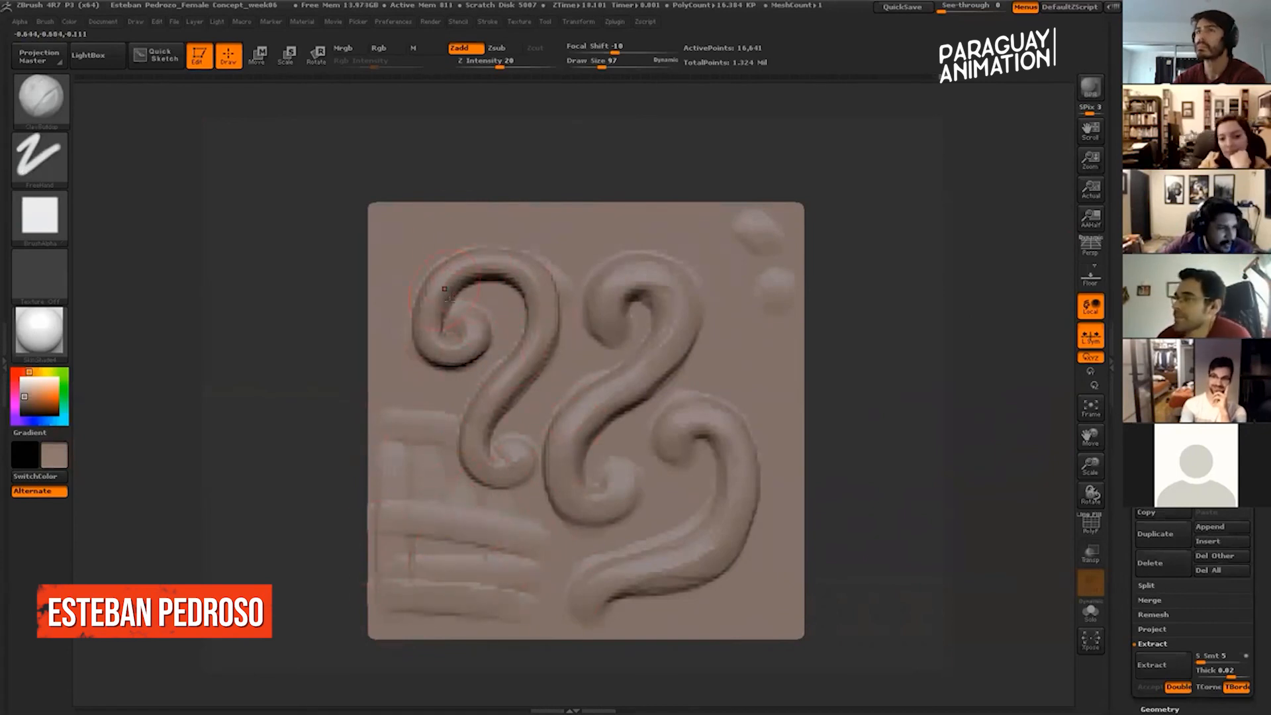
Sculpt raised arches over the two upper scrolls and add a short diagonal ridge near the plane's right edge.
mouse_move(389, 299)
mouse_down()
mouse_move(457, 211)
mouse_move(496, 206)
mouse_move(571, 236)
mouse_up()
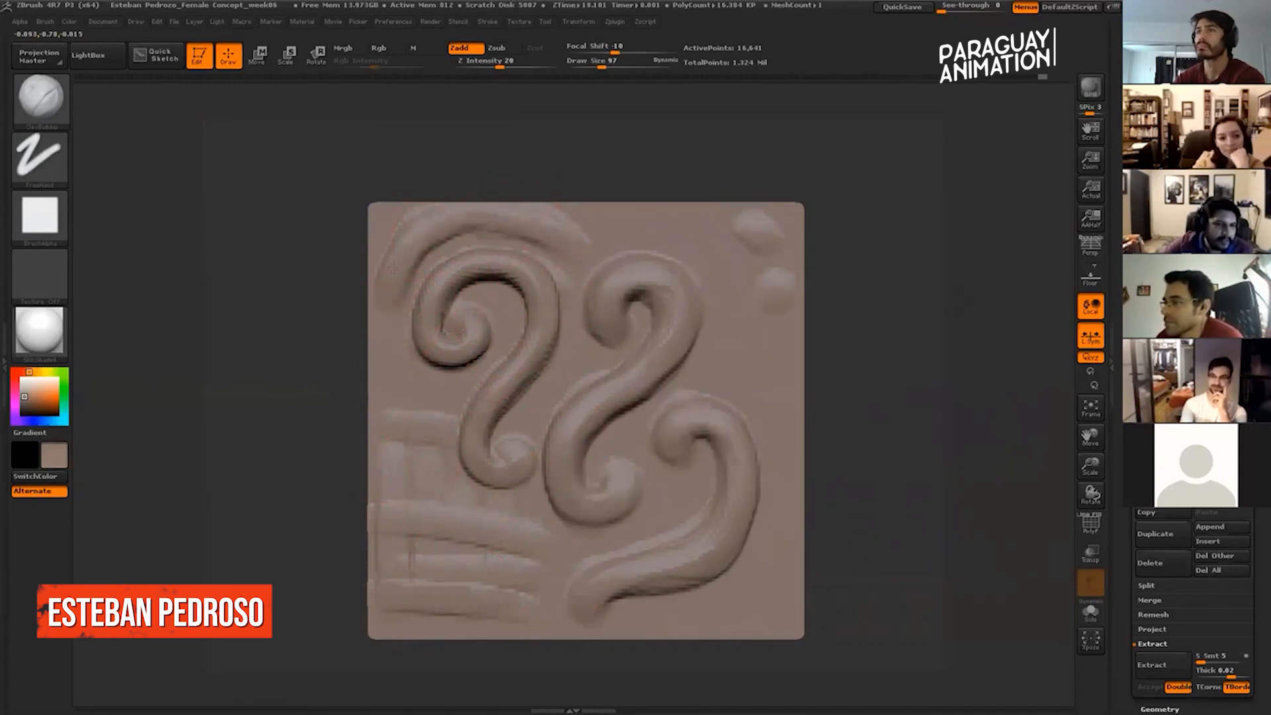
key(ctrl+z)
mouse_move(576, 220)
mouse_down()
mouse_move(646, 210)
mouse_move(721, 222)
mouse_up()
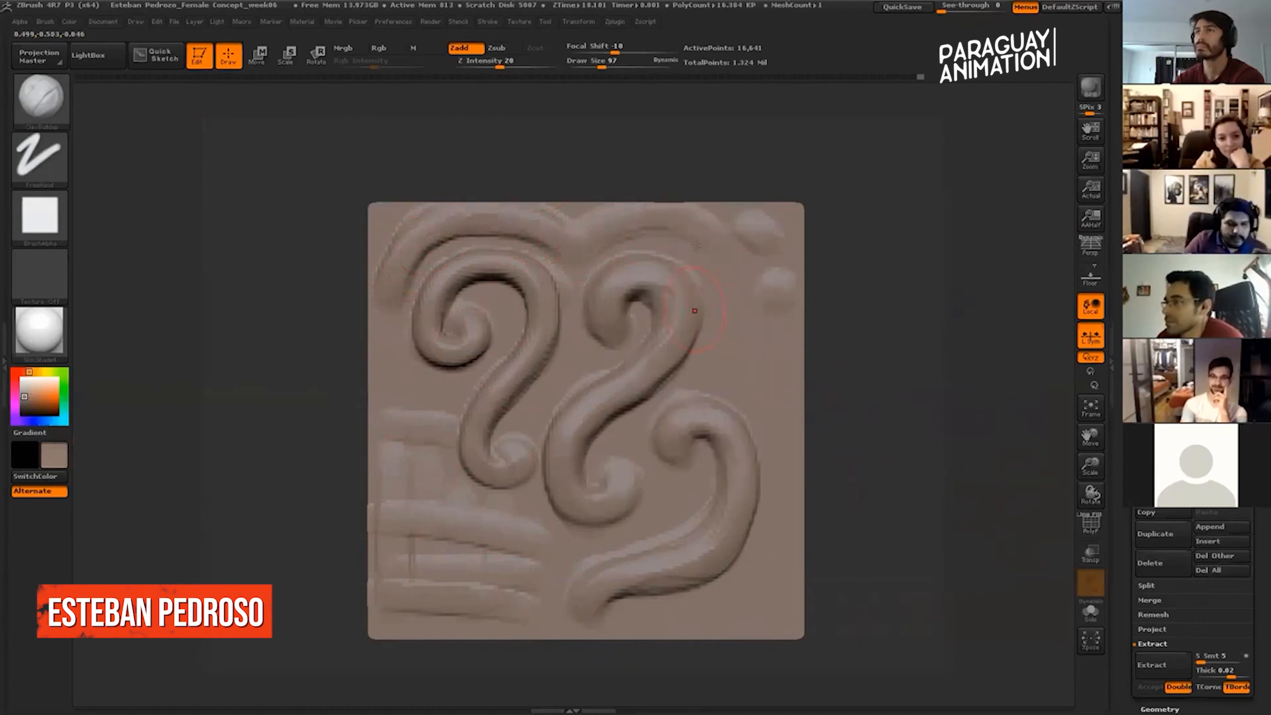
drag(693, 229, 730, 340)
drag(616, 227, 734, 318)
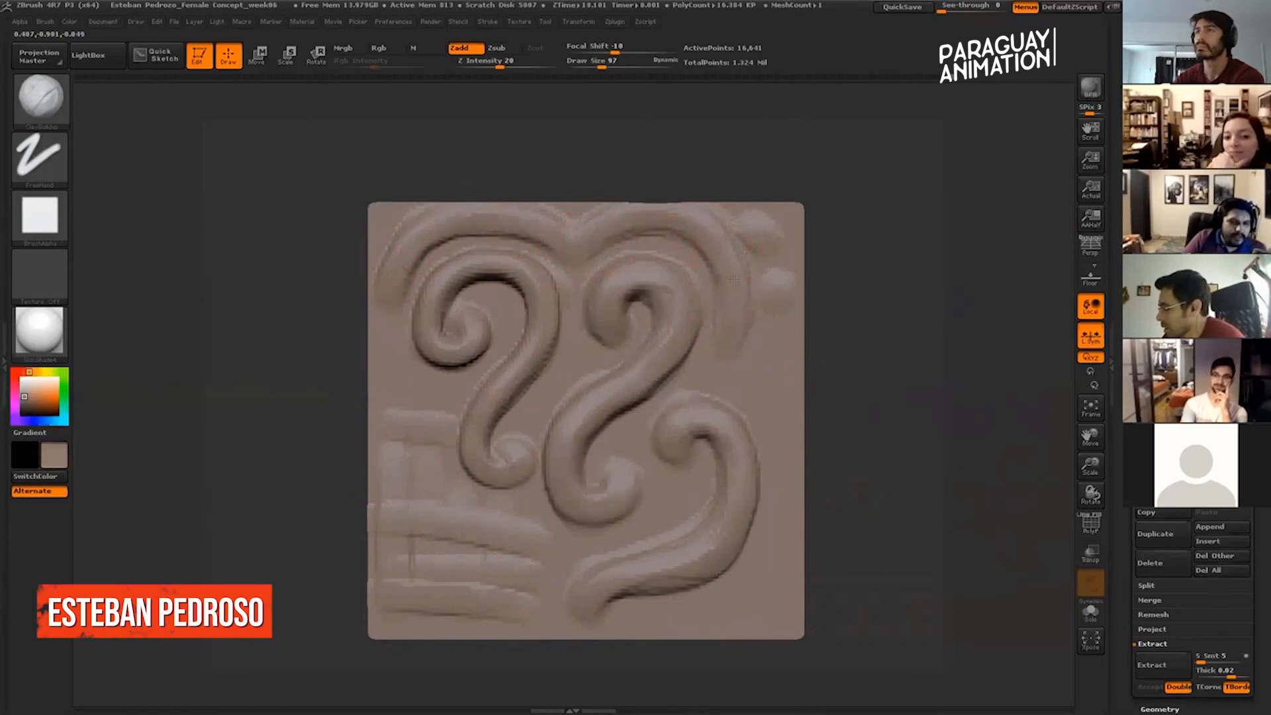
drag(632, 235, 729, 324)
mouse_move(781, 418)
mouse_down()
mouse_move(721, 267)
mouse_move(650, 241)
mouse_move(593, 255)
mouse_move(731, 363)
mouse_up()
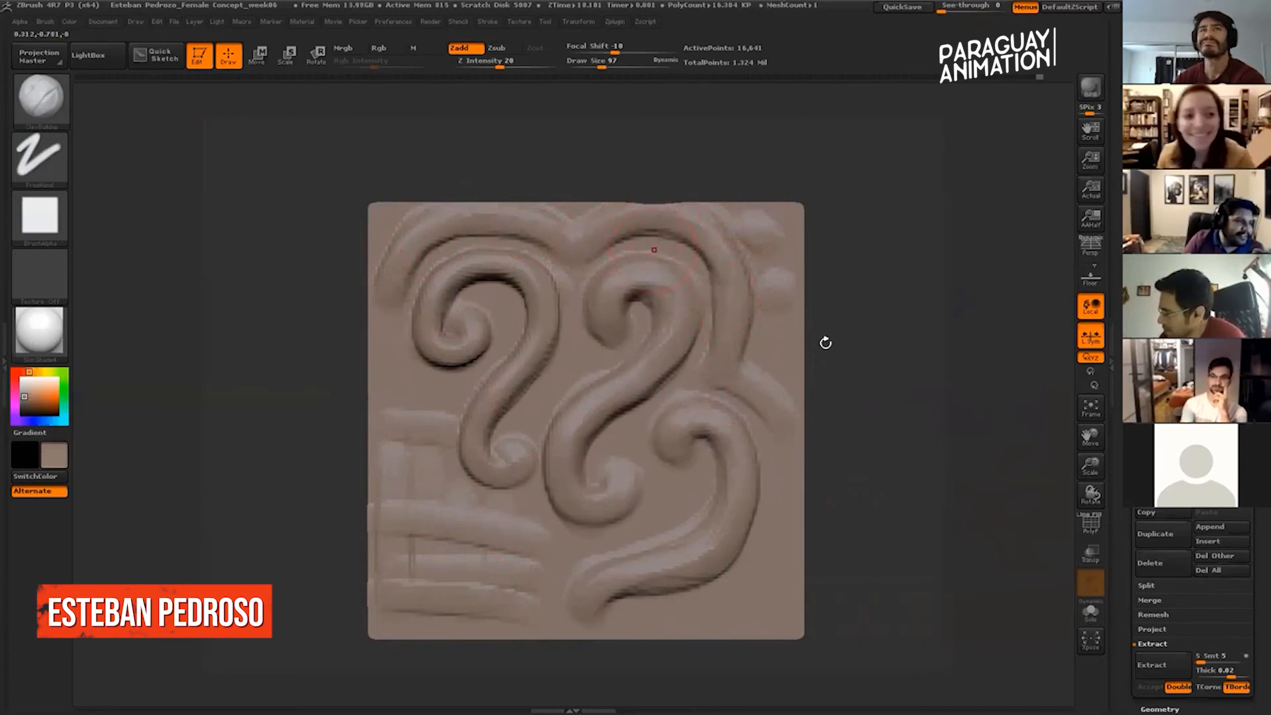